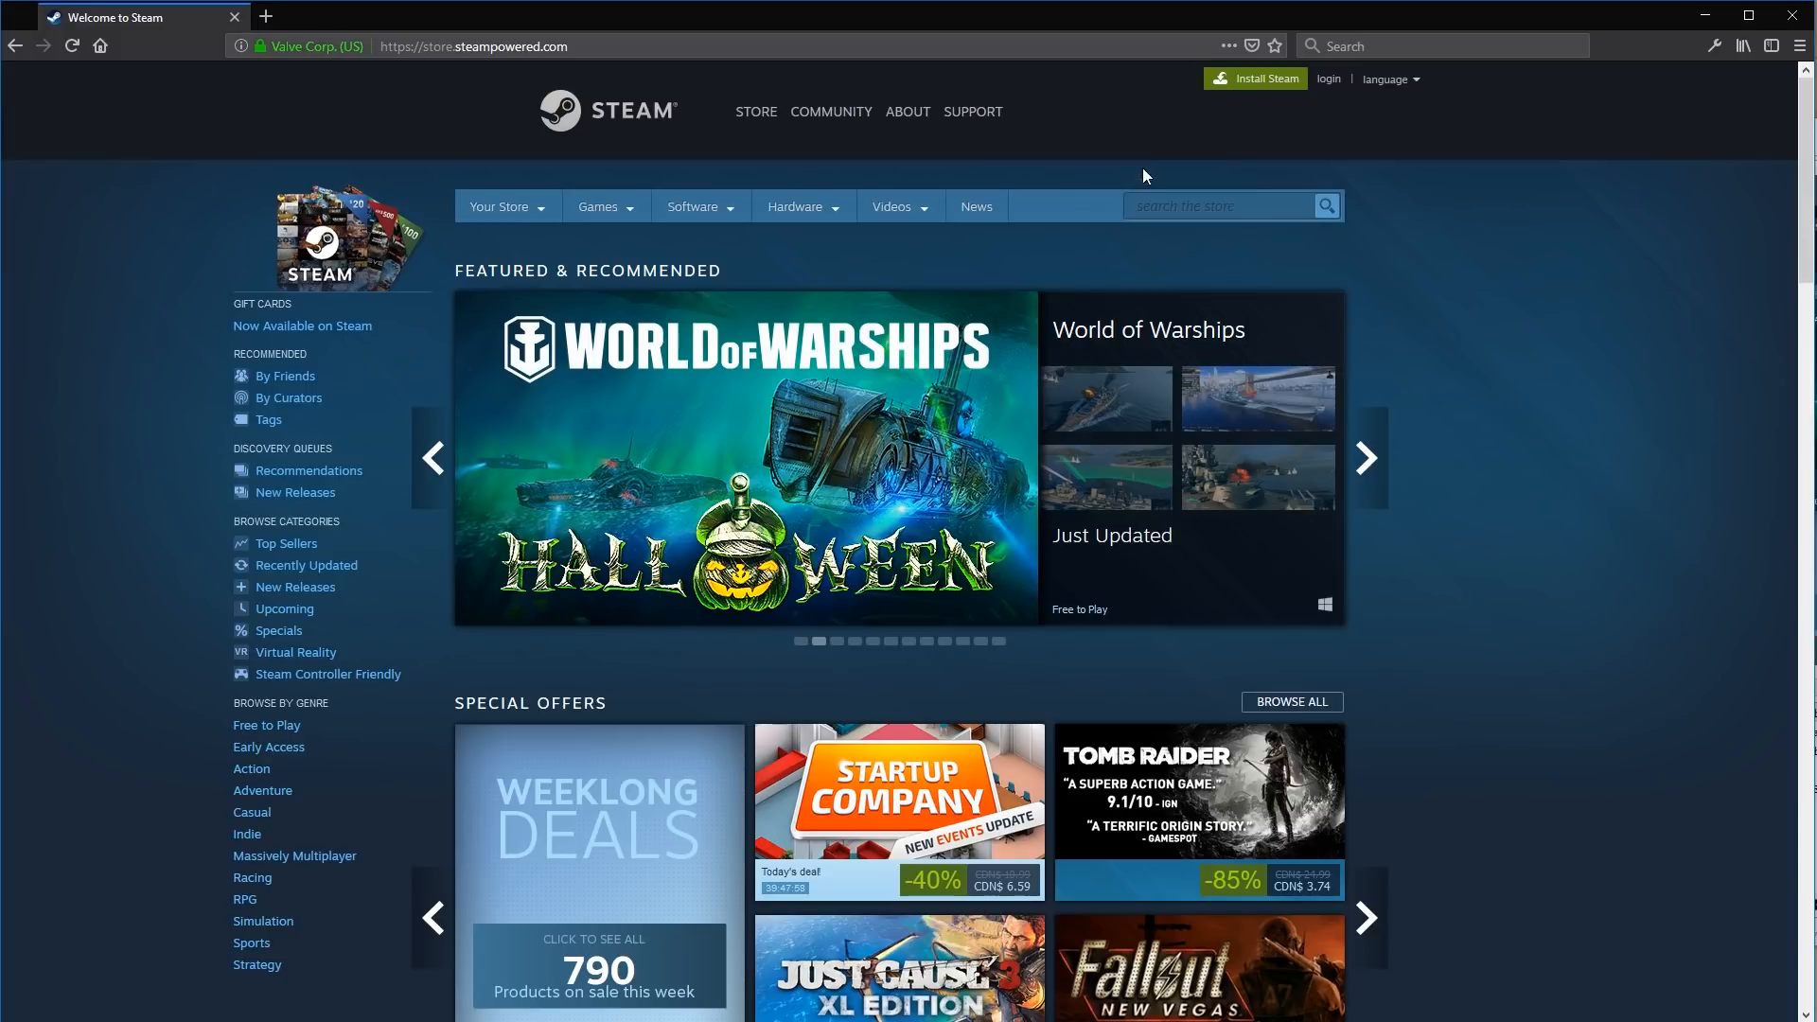
# Go from Steam's login page to the Create an Account form via Join Steam.
pyautogui.click(1329, 79)
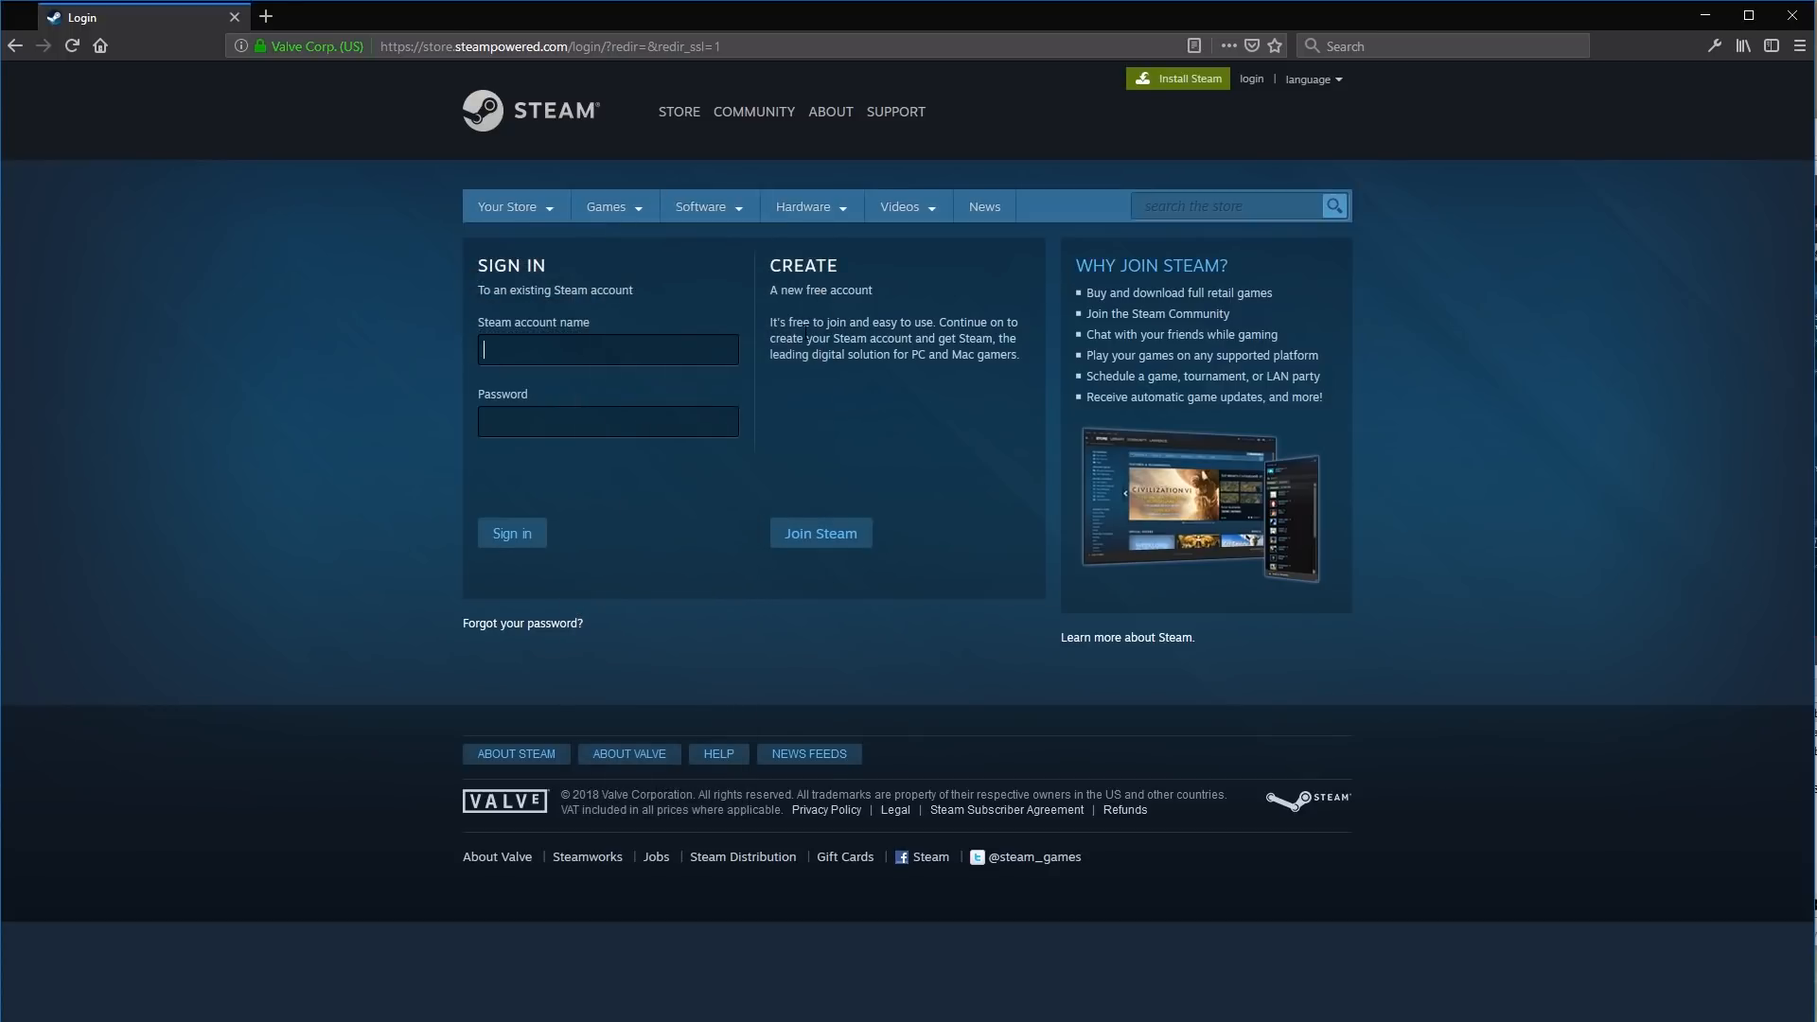
pyautogui.moveTo(808, 267)
pyautogui.mouseDown()
pyautogui.moveTo(914, 356)
pyautogui.moveTo(815, 267)
pyautogui.mouseUp()
pyautogui.click(914, 358)
pyautogui.click(815, 267)
pyautogui.click(867, 542)
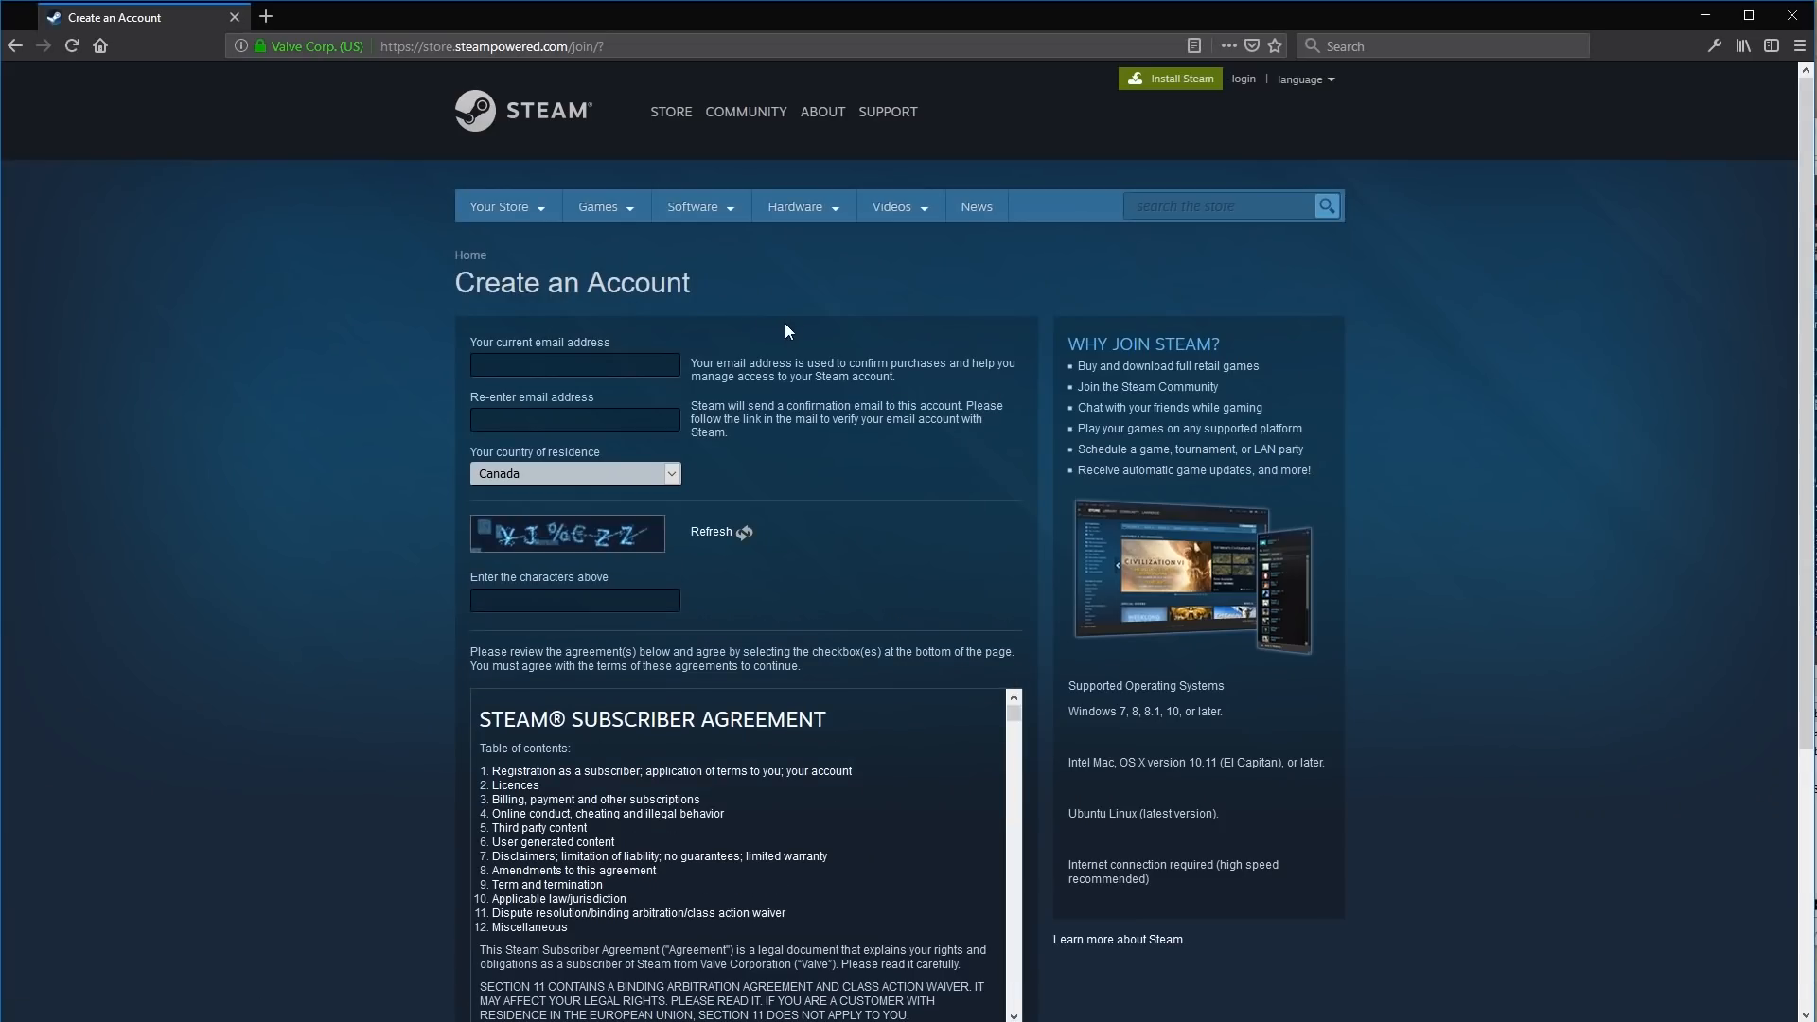
# Scroll through Steam's Create an Account form, reading the confirmation email note.
pyautogui.scroll(-1, 803, 347)
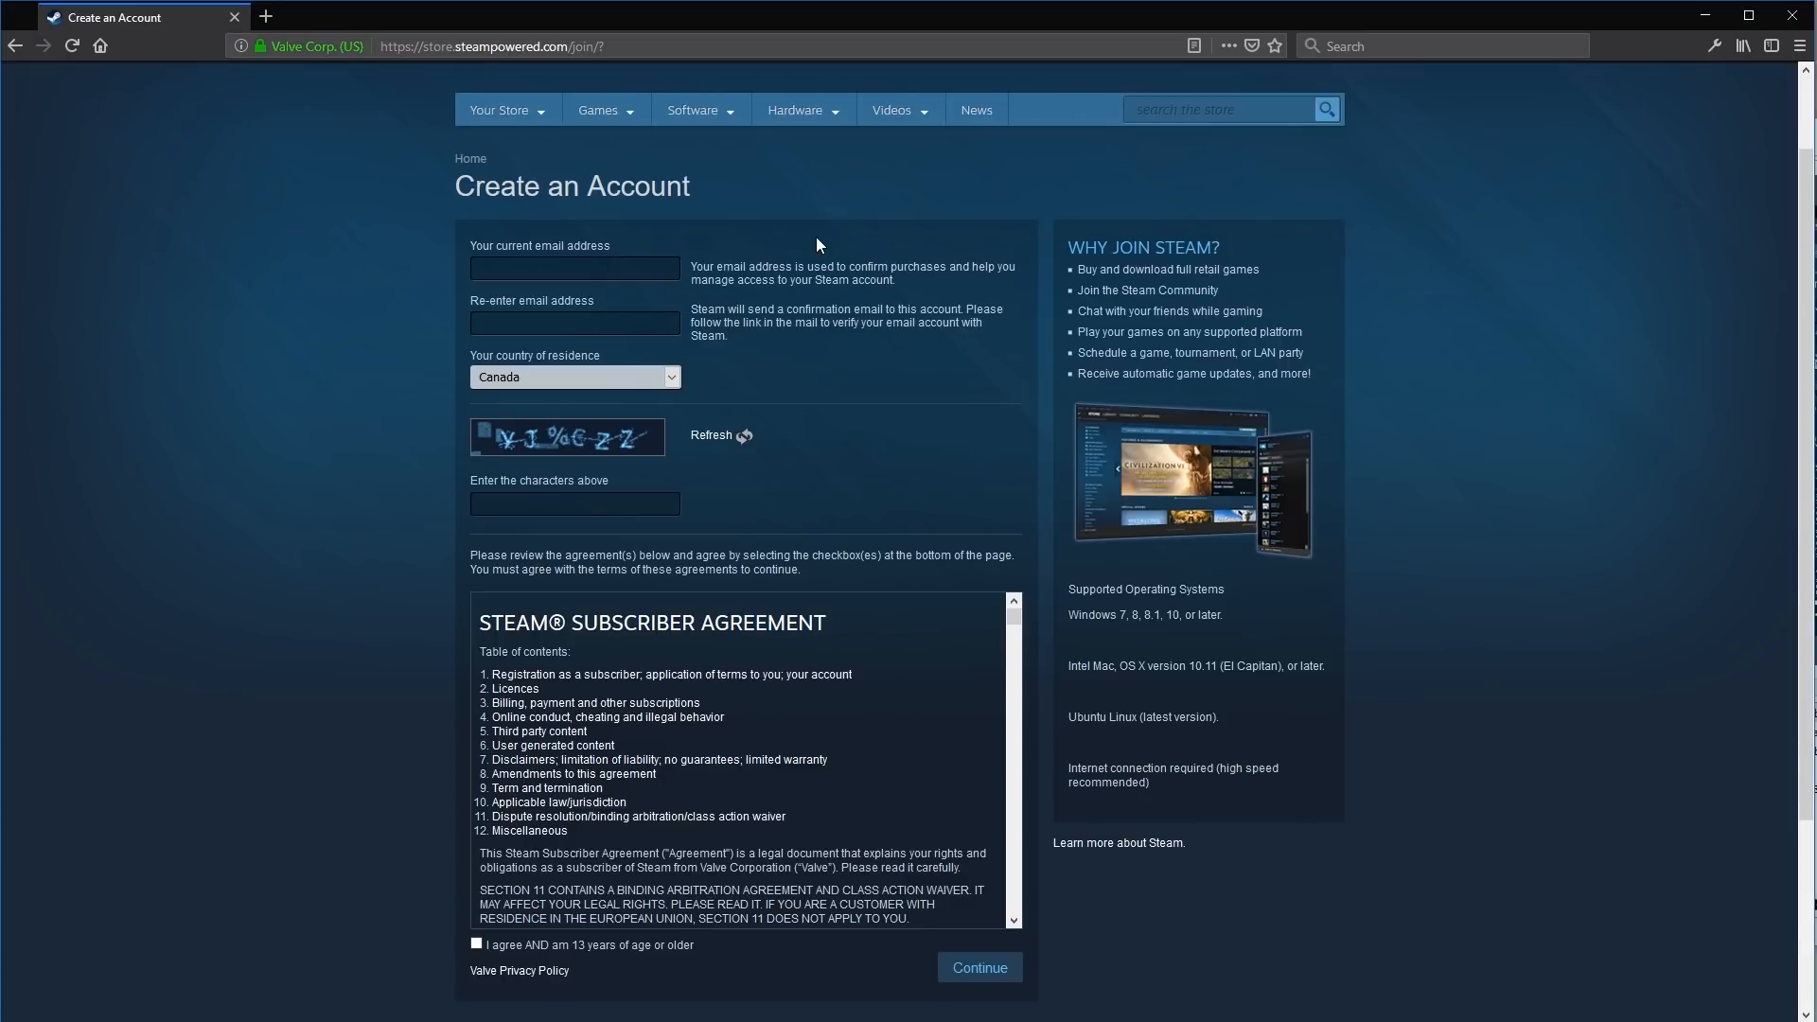
pyautogui.moveTo(749, 312); pyautogui.dragTo(838, 337)
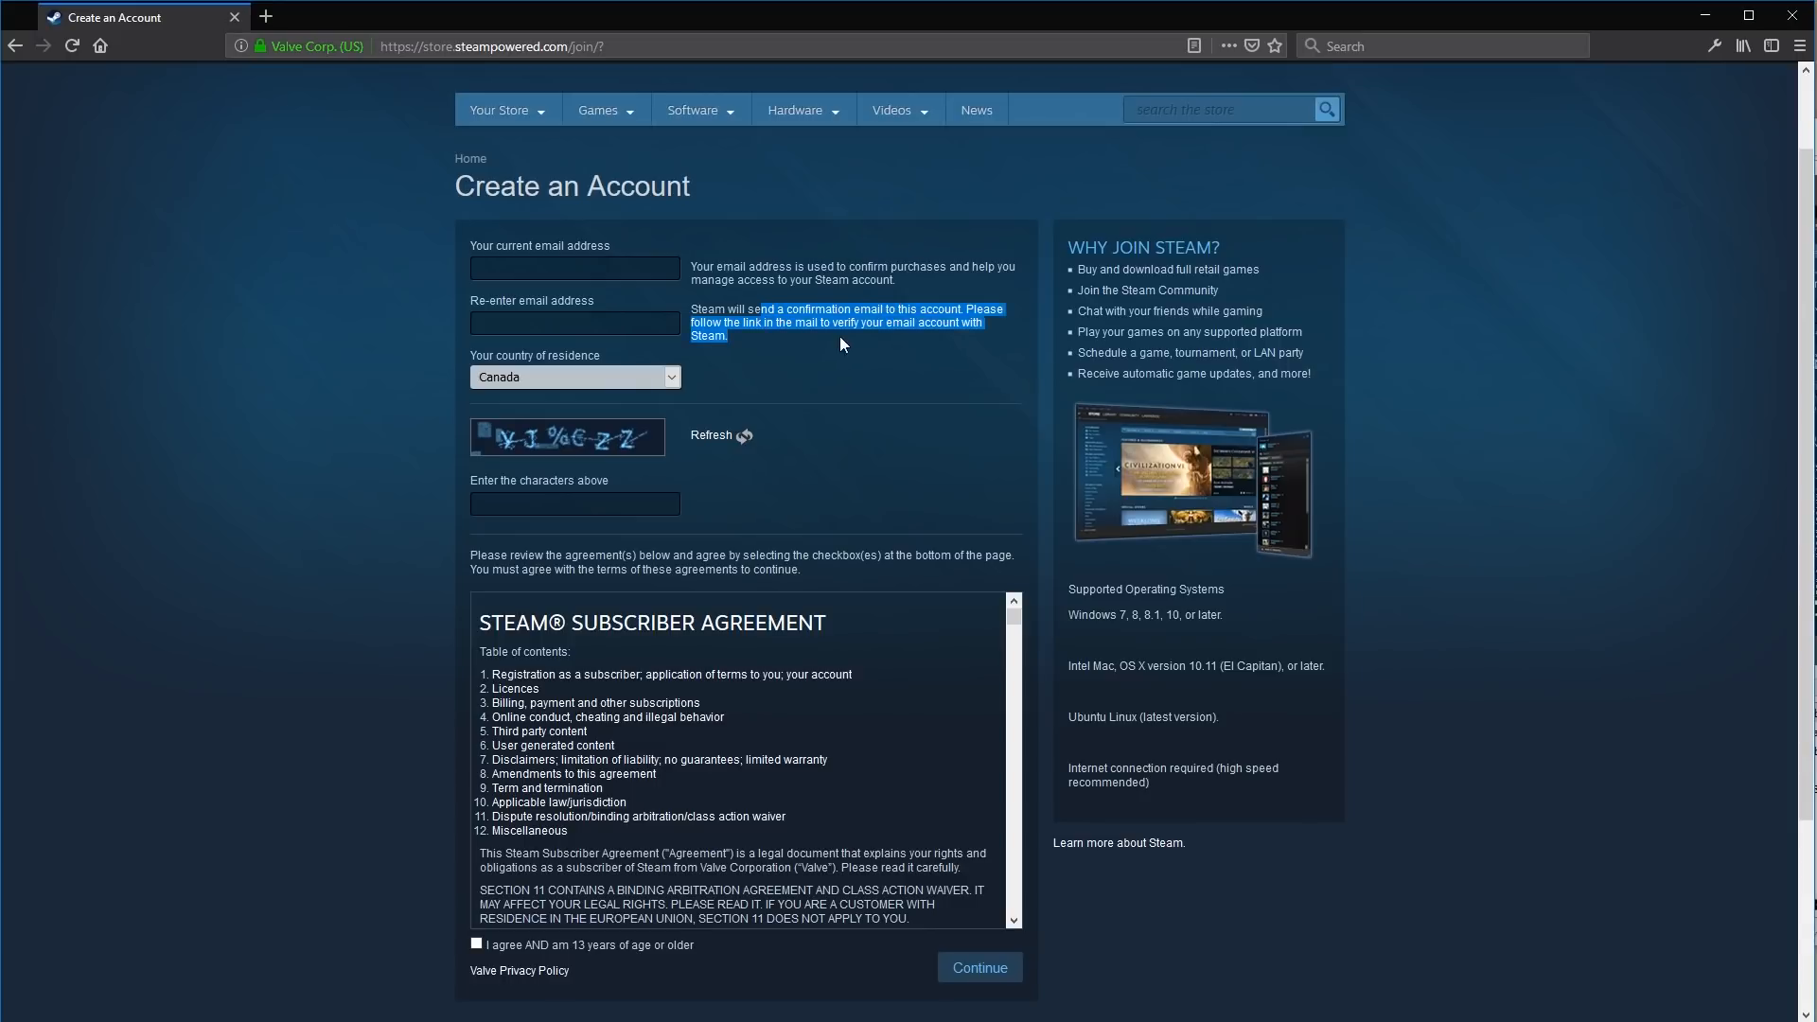
pyautogui.click(738, 338)
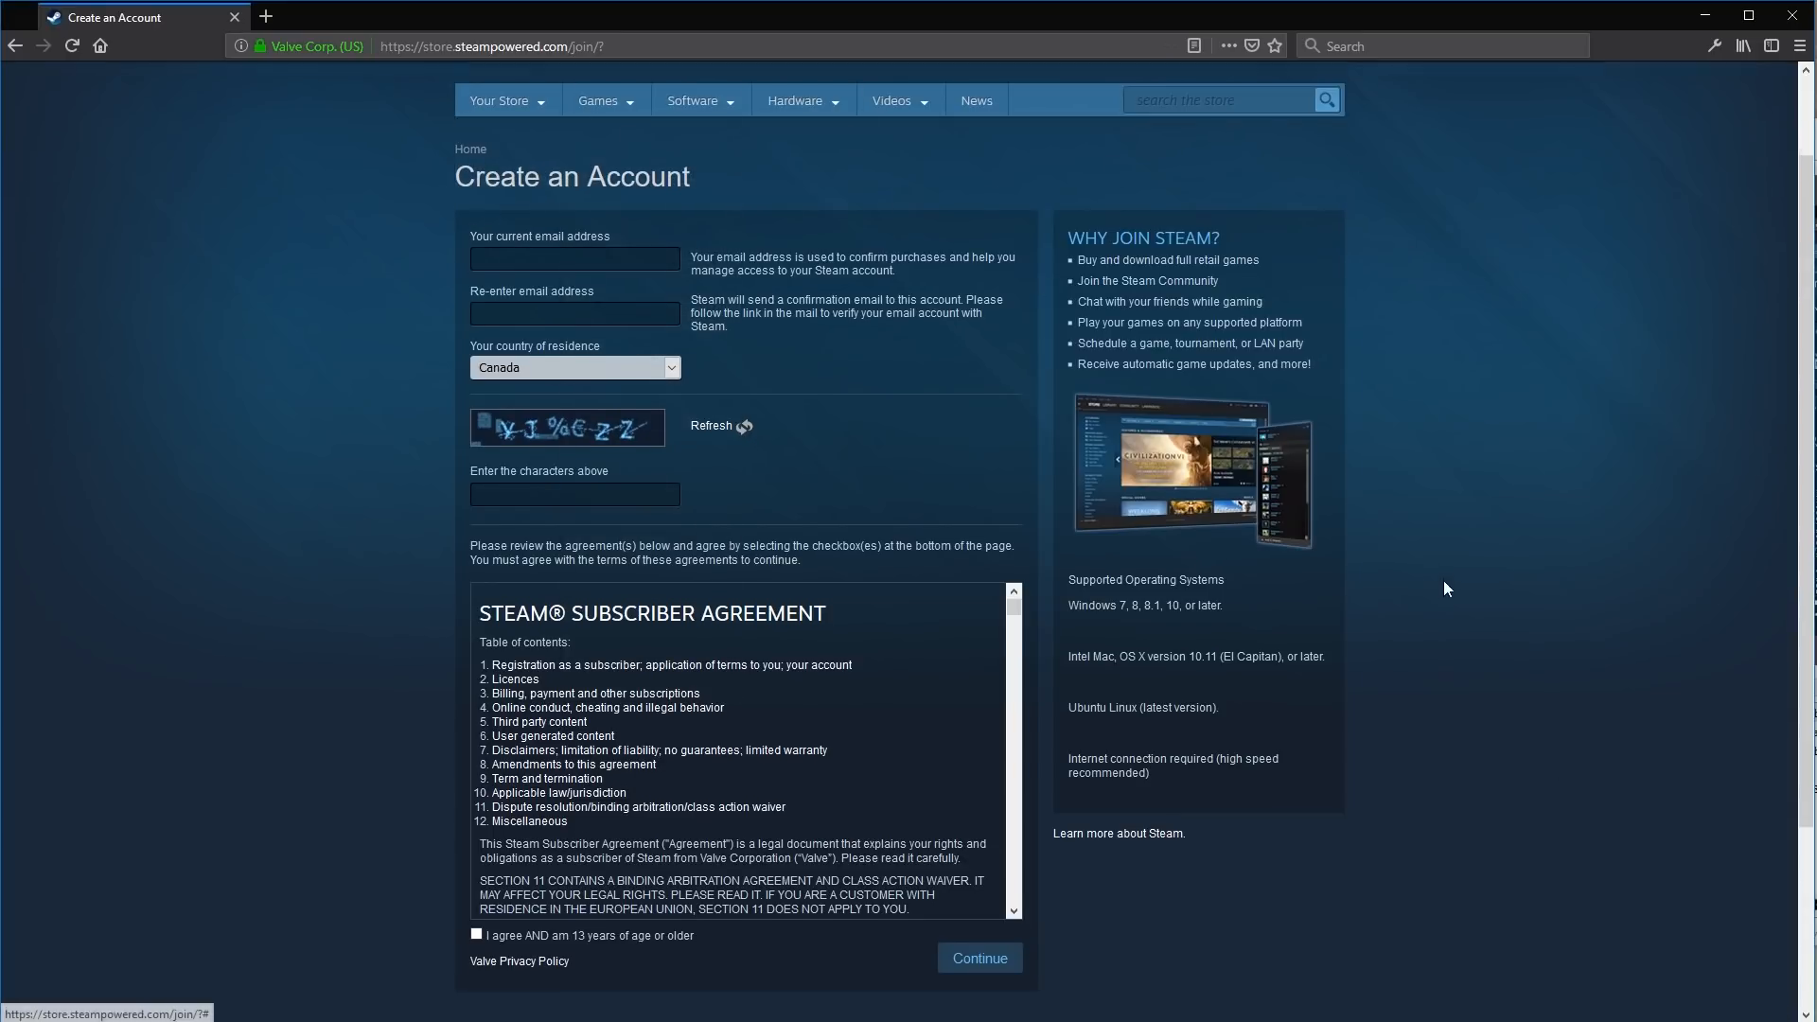
pyautogui.scroll(-3, 1120, 684)
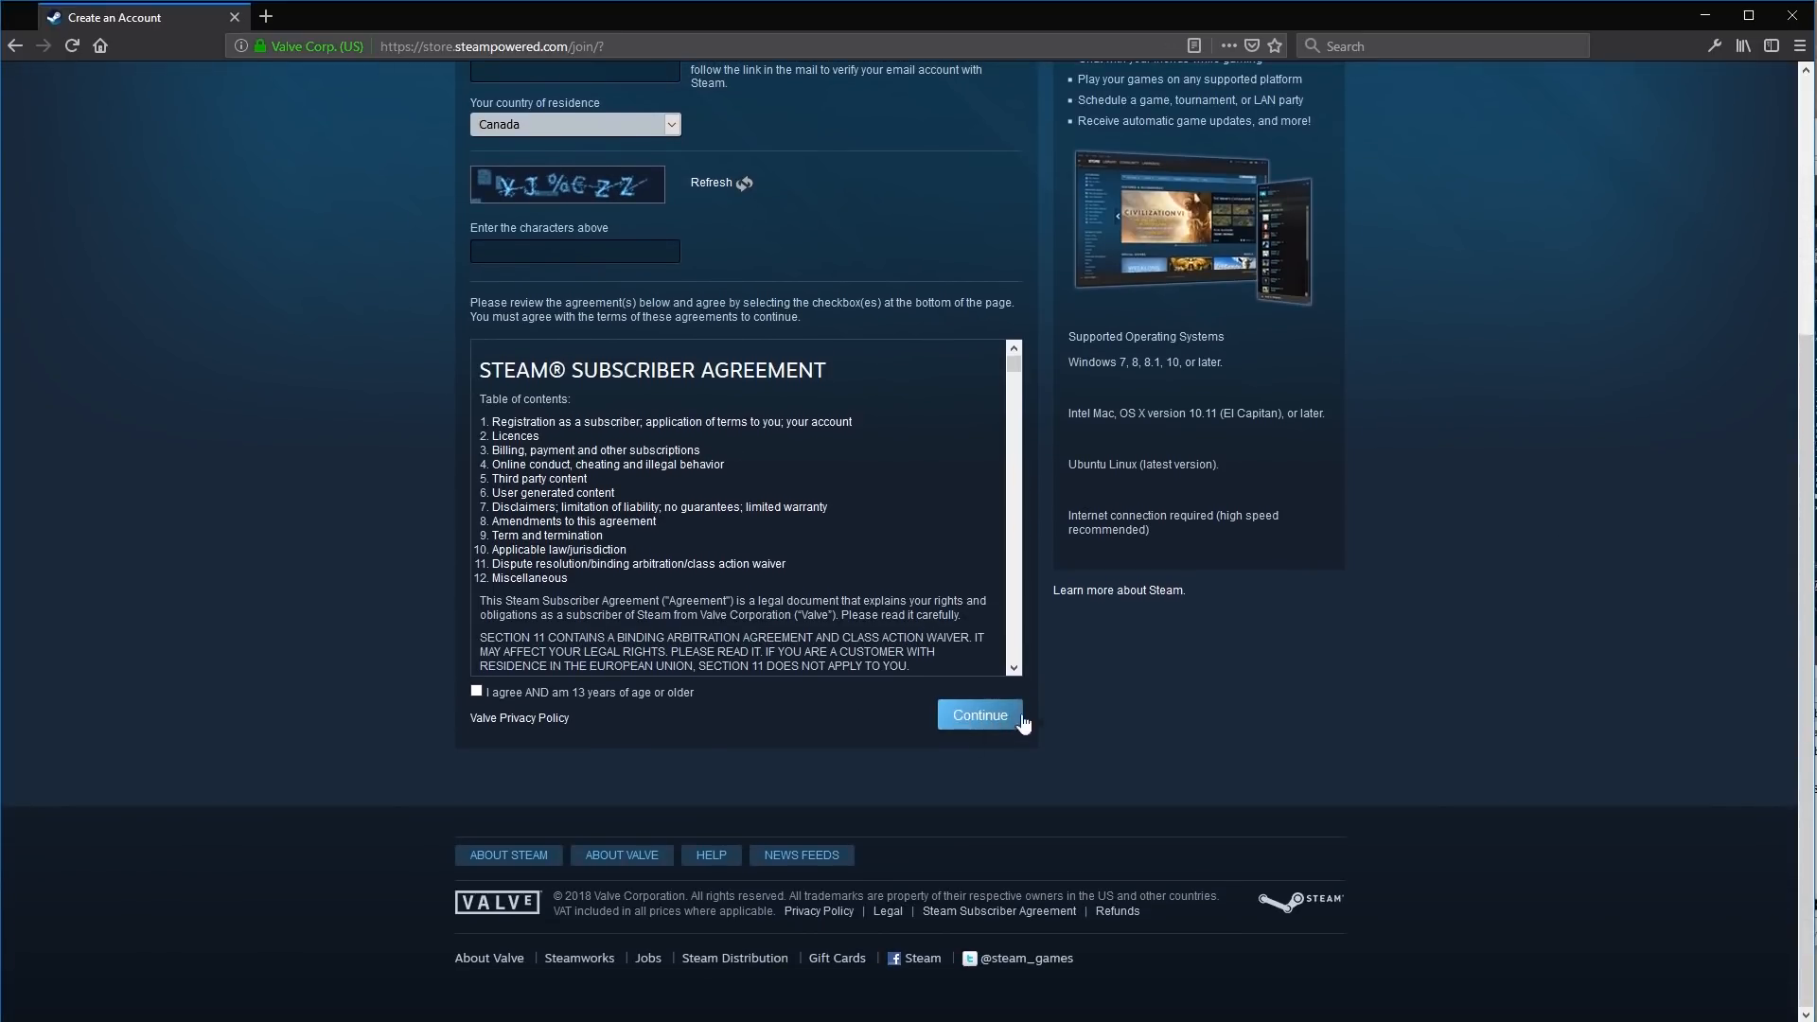
pyautogui.scroll(3, 1138, 733)
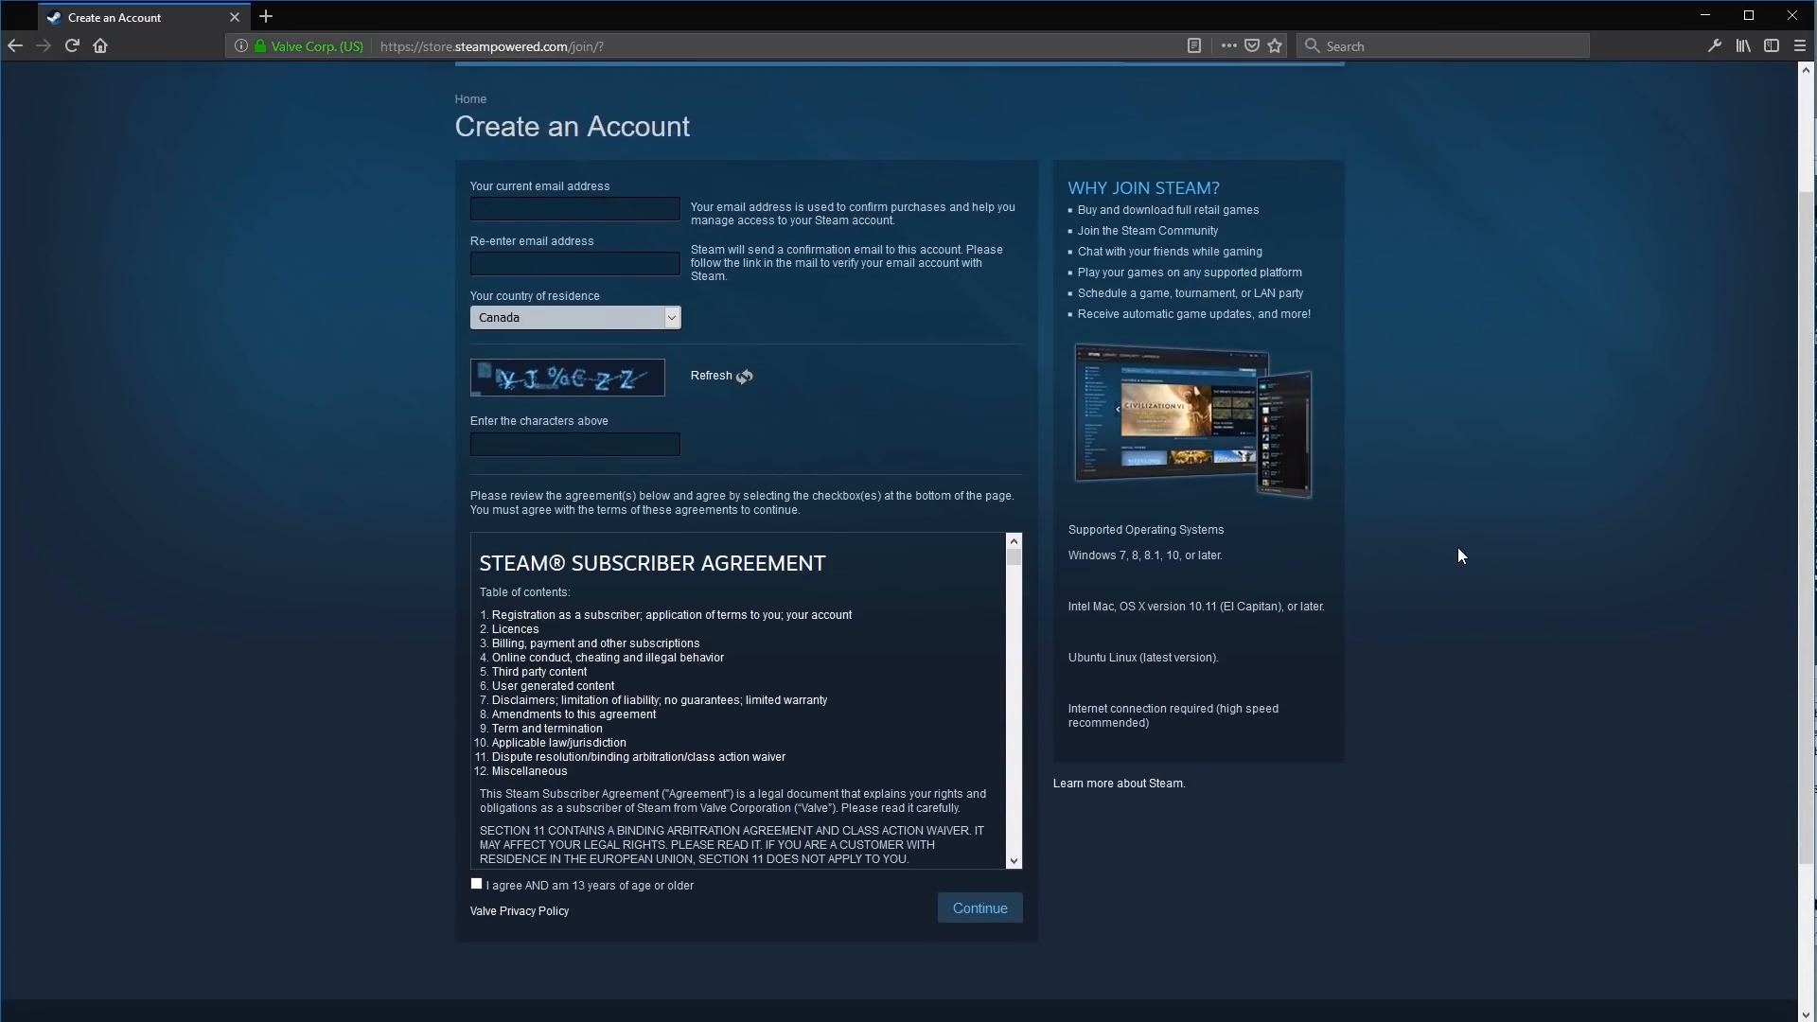
pyautogui.scroll(1, 1503, 734)
pyautogui.scroll(-1, 1513, 732)
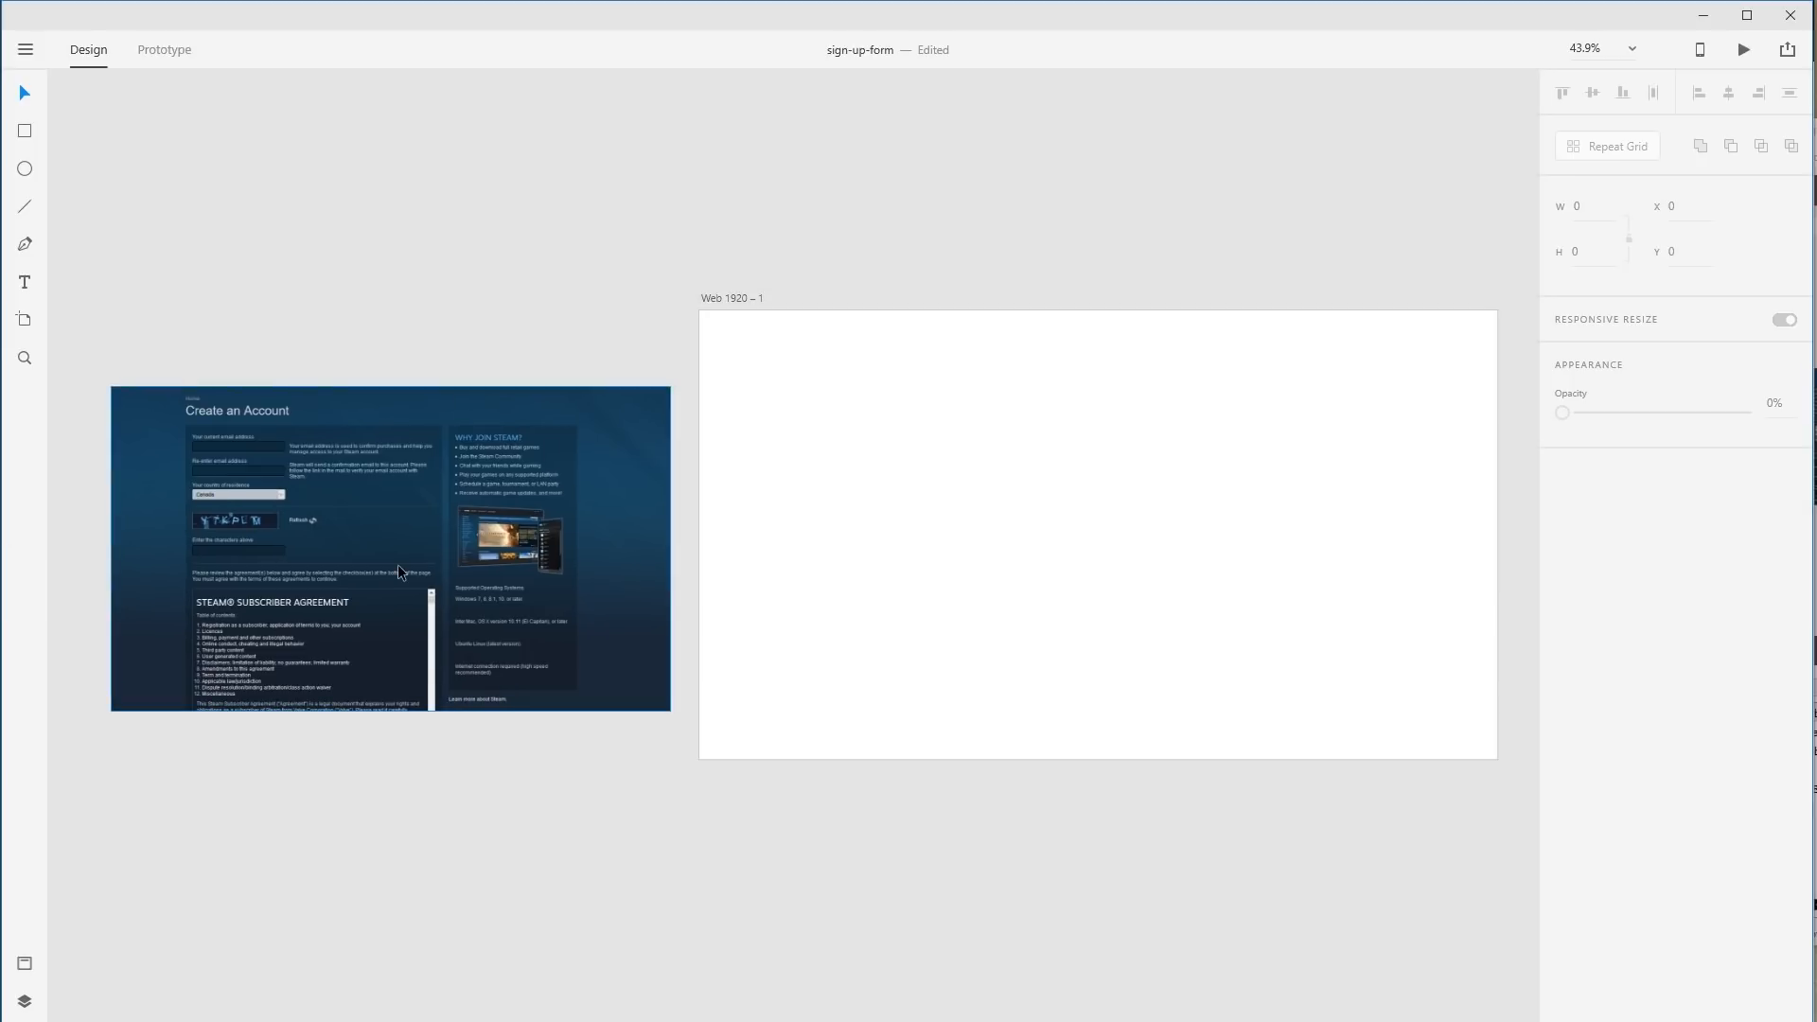
# Move the screenshot to the artboard's left edge and cover the artboard with a borderless 1920×1080 rectangle.
pyautogui.moveTo(462, 567)
pyautogui.mouseDown()
pyautogui.moveTo(491, 558)
pyautogui.moveTo(473, 553)
pyautogui.mouseUp()
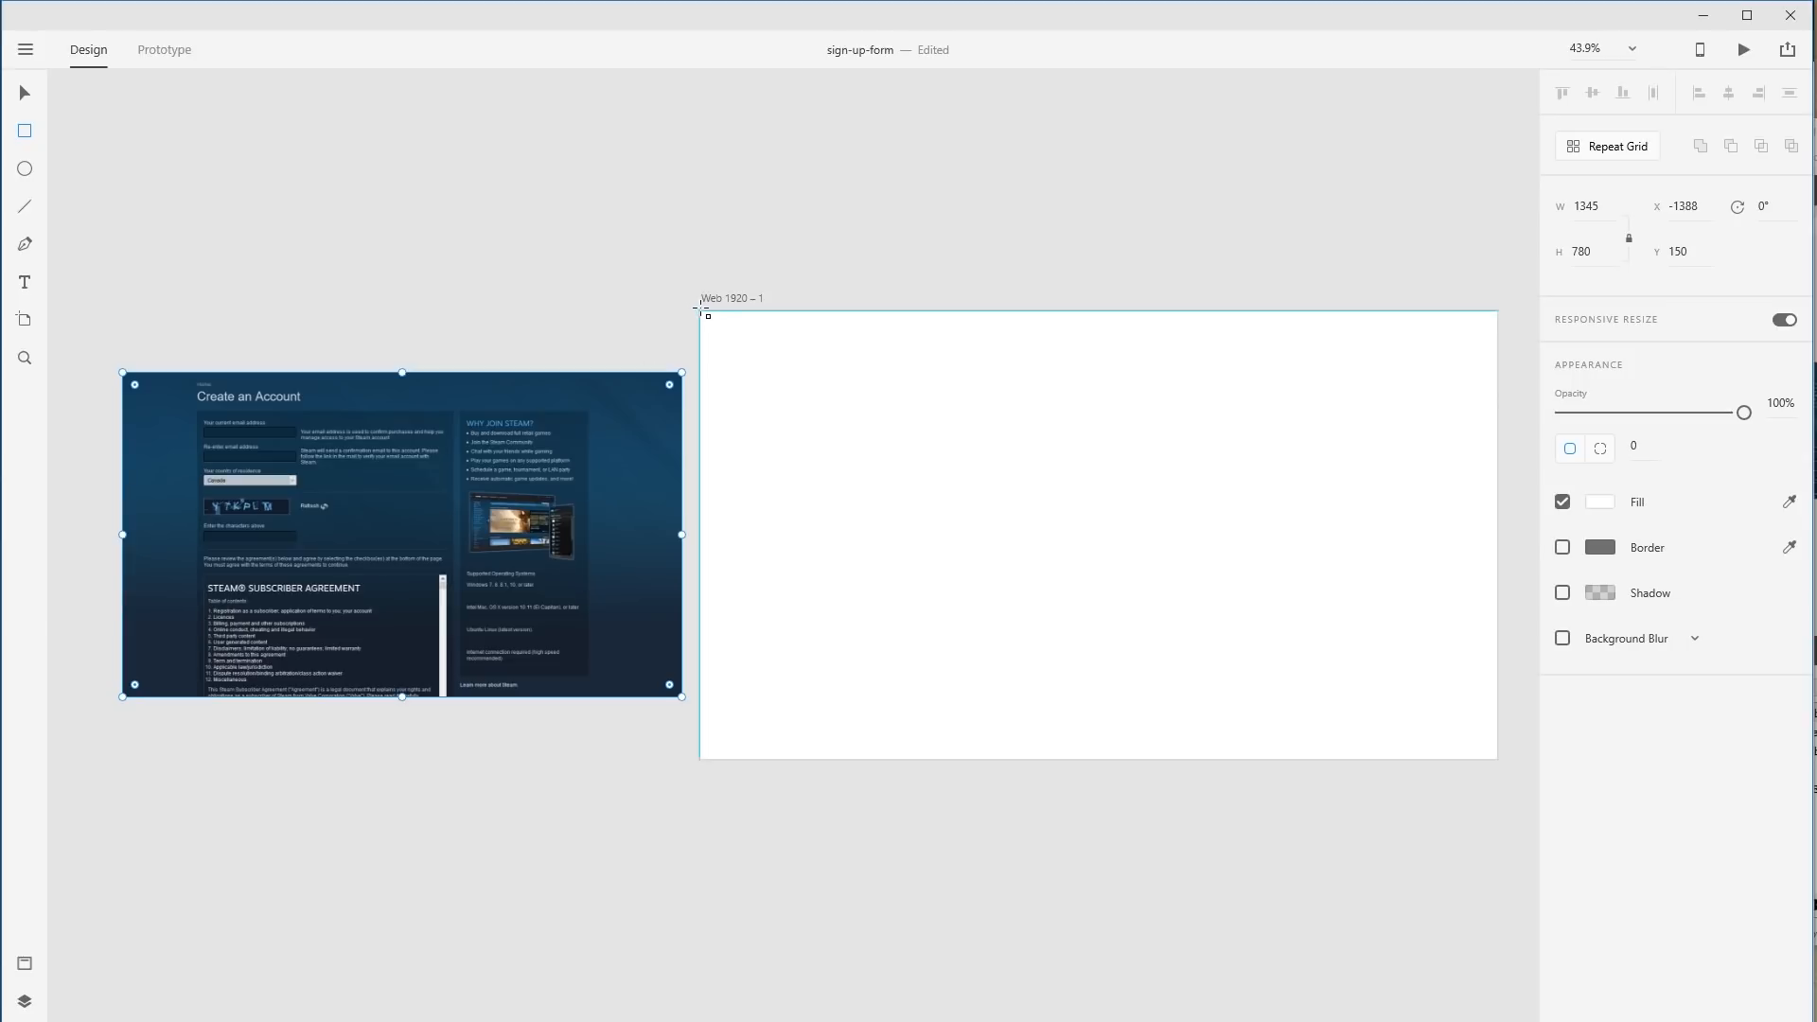
pyautogui.moveTo(701, 312); pyautogui.dragTo(1495, 765)
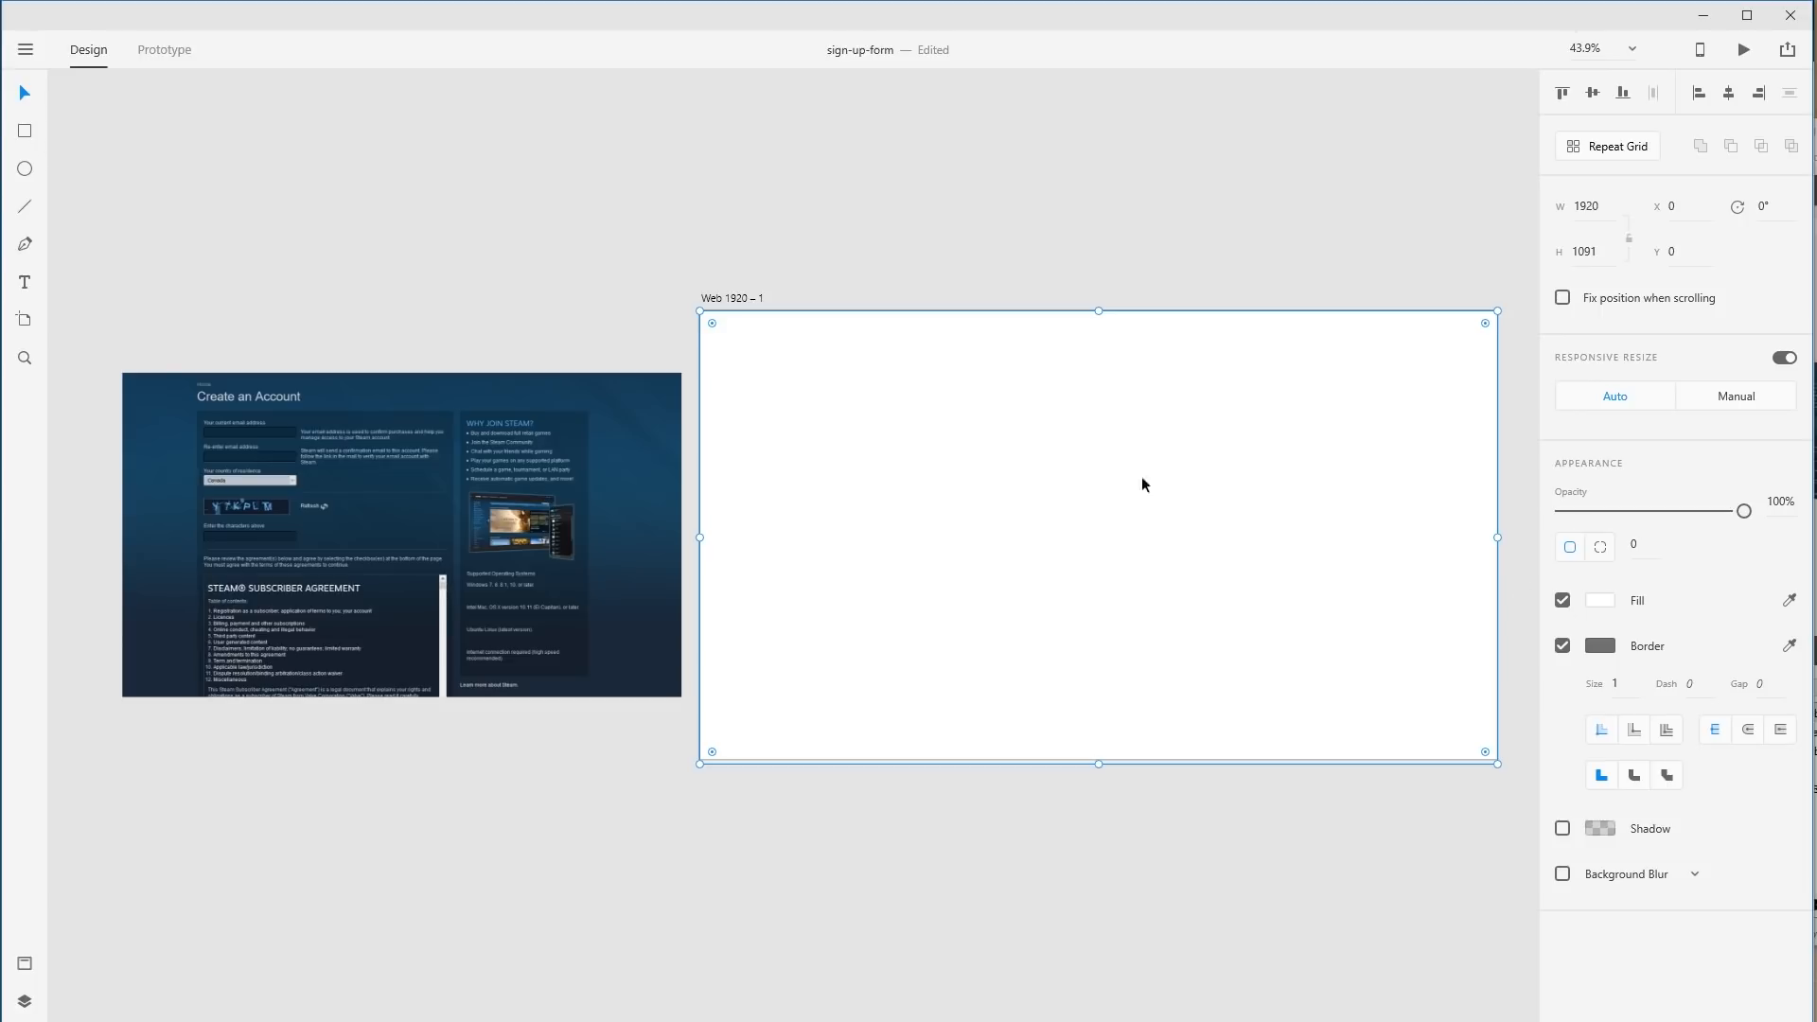
pyautogui.click(1563, 646)
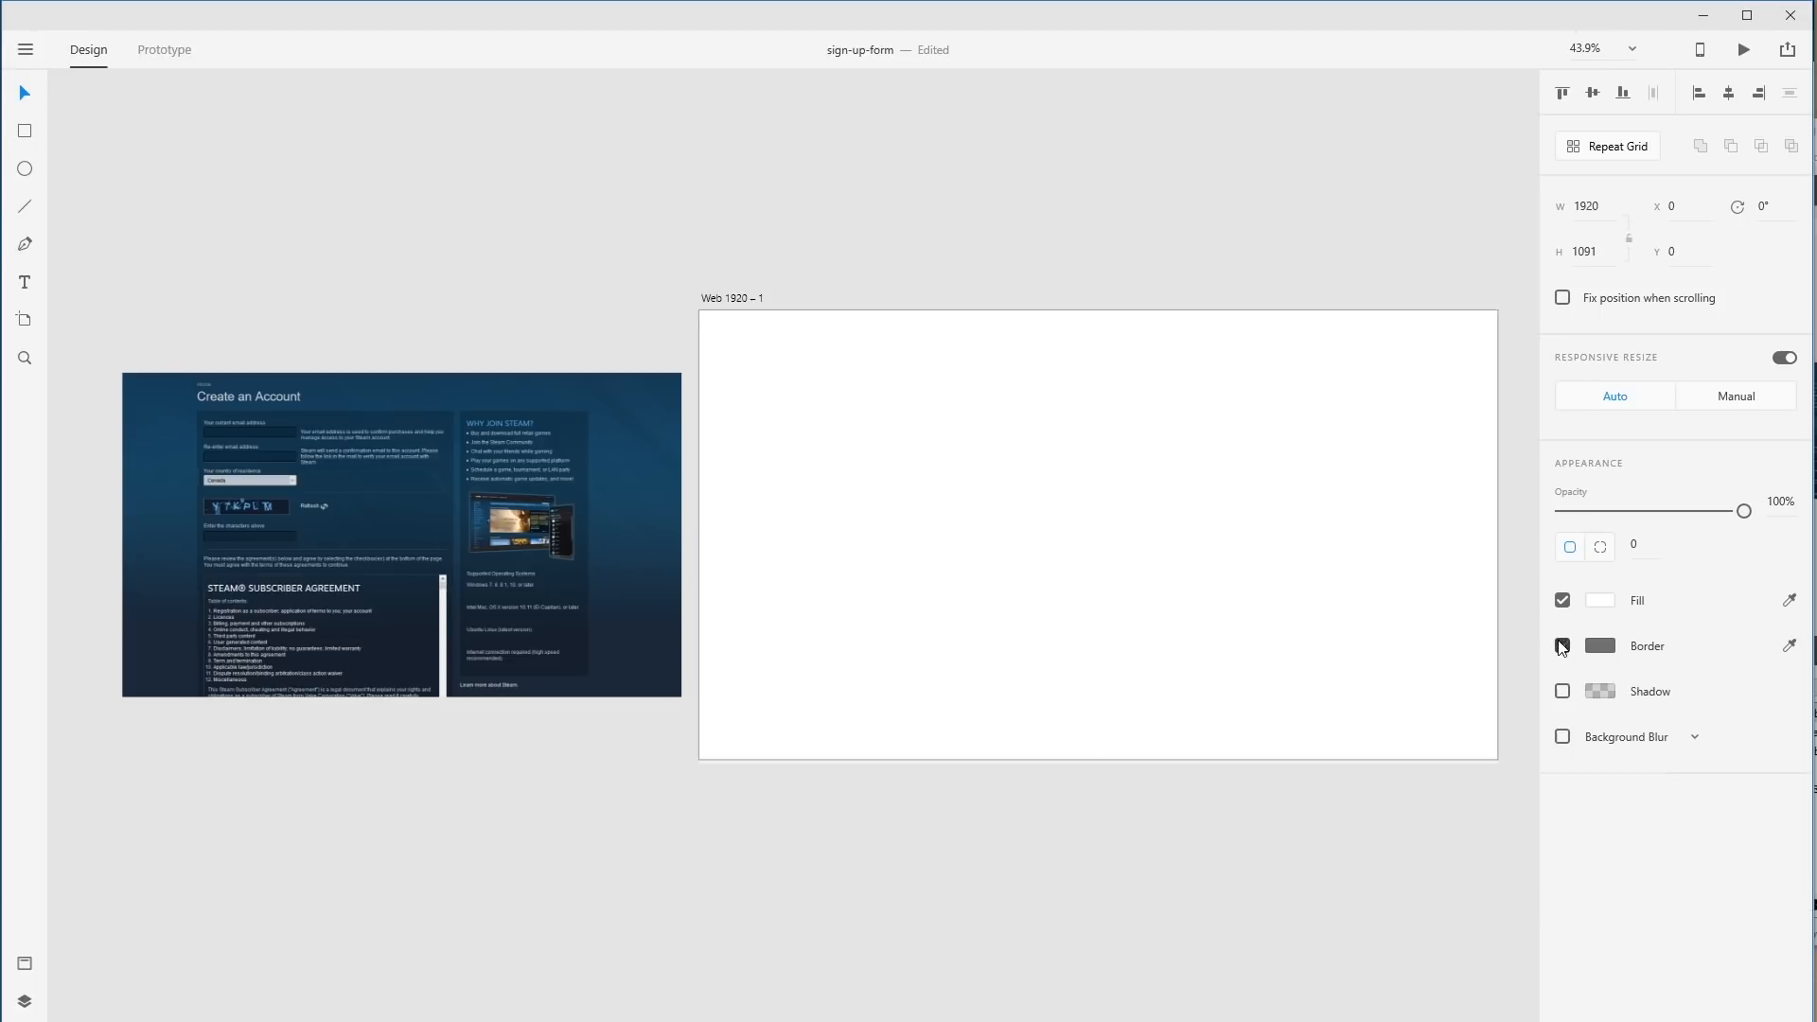
pyautogui.click(1018, 487)
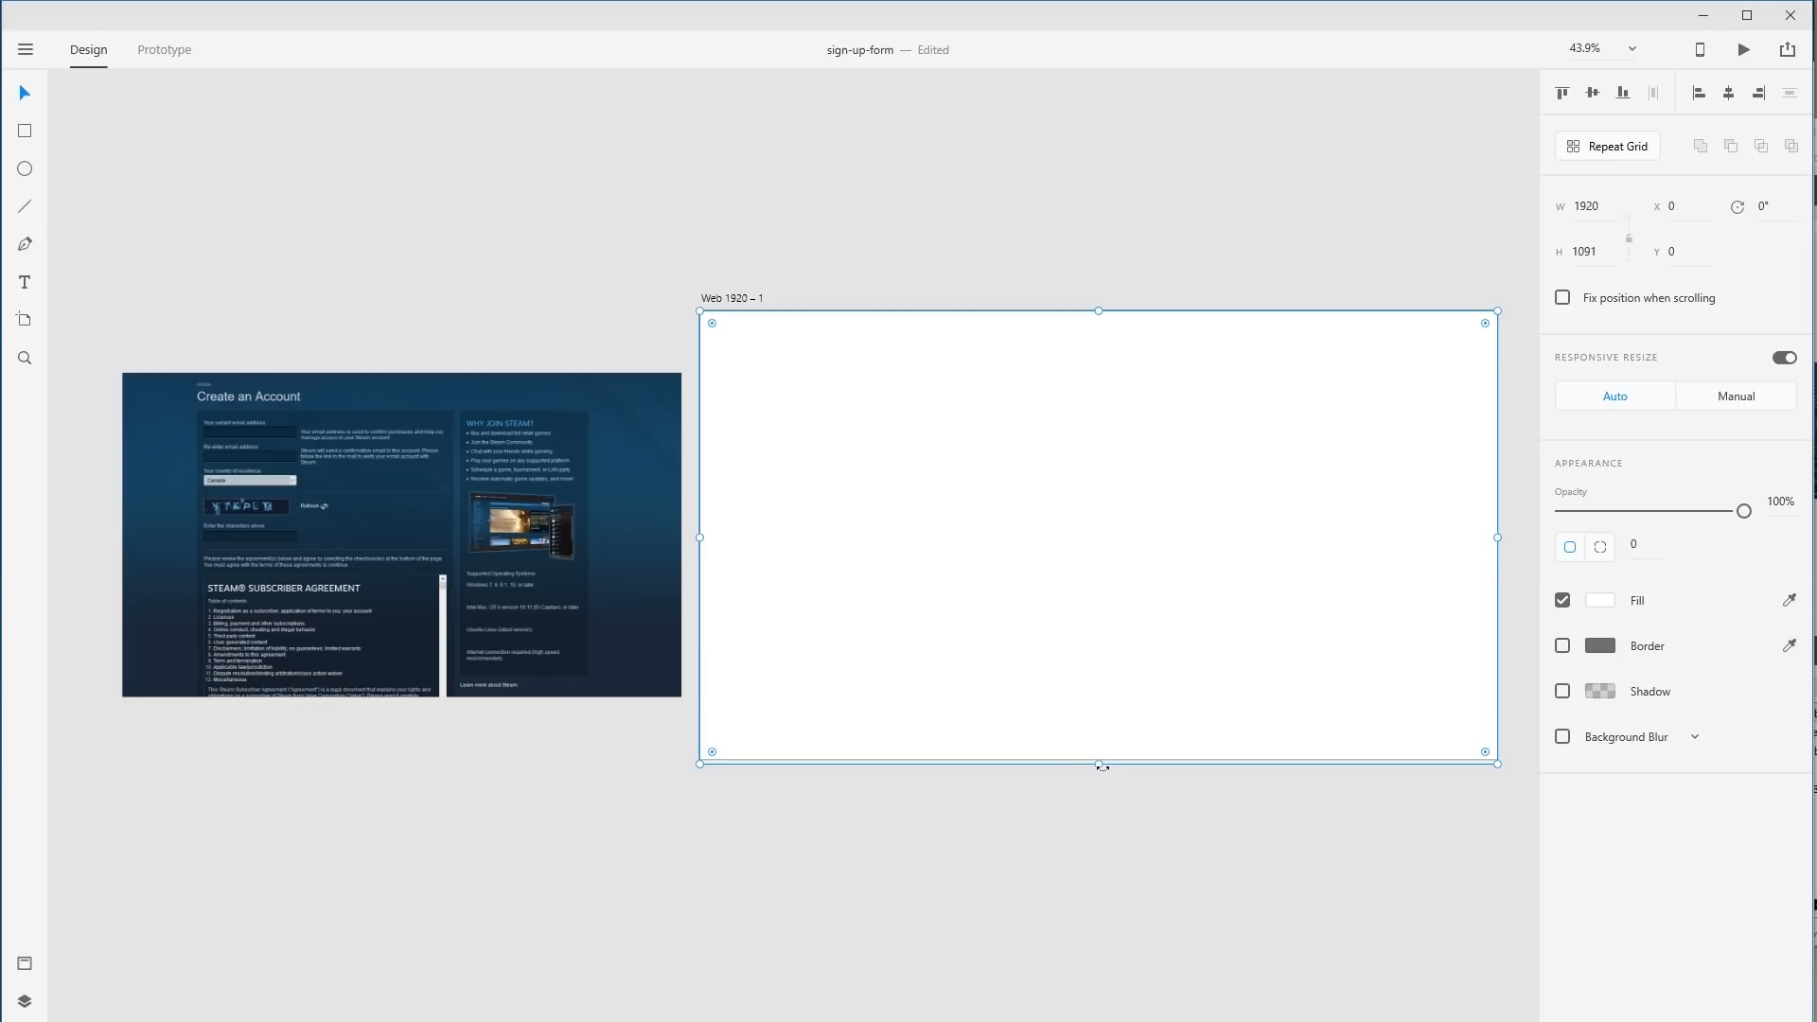
pyautogui.moveTo(1103, 766); pyautogui.dragTo(1098, 759)
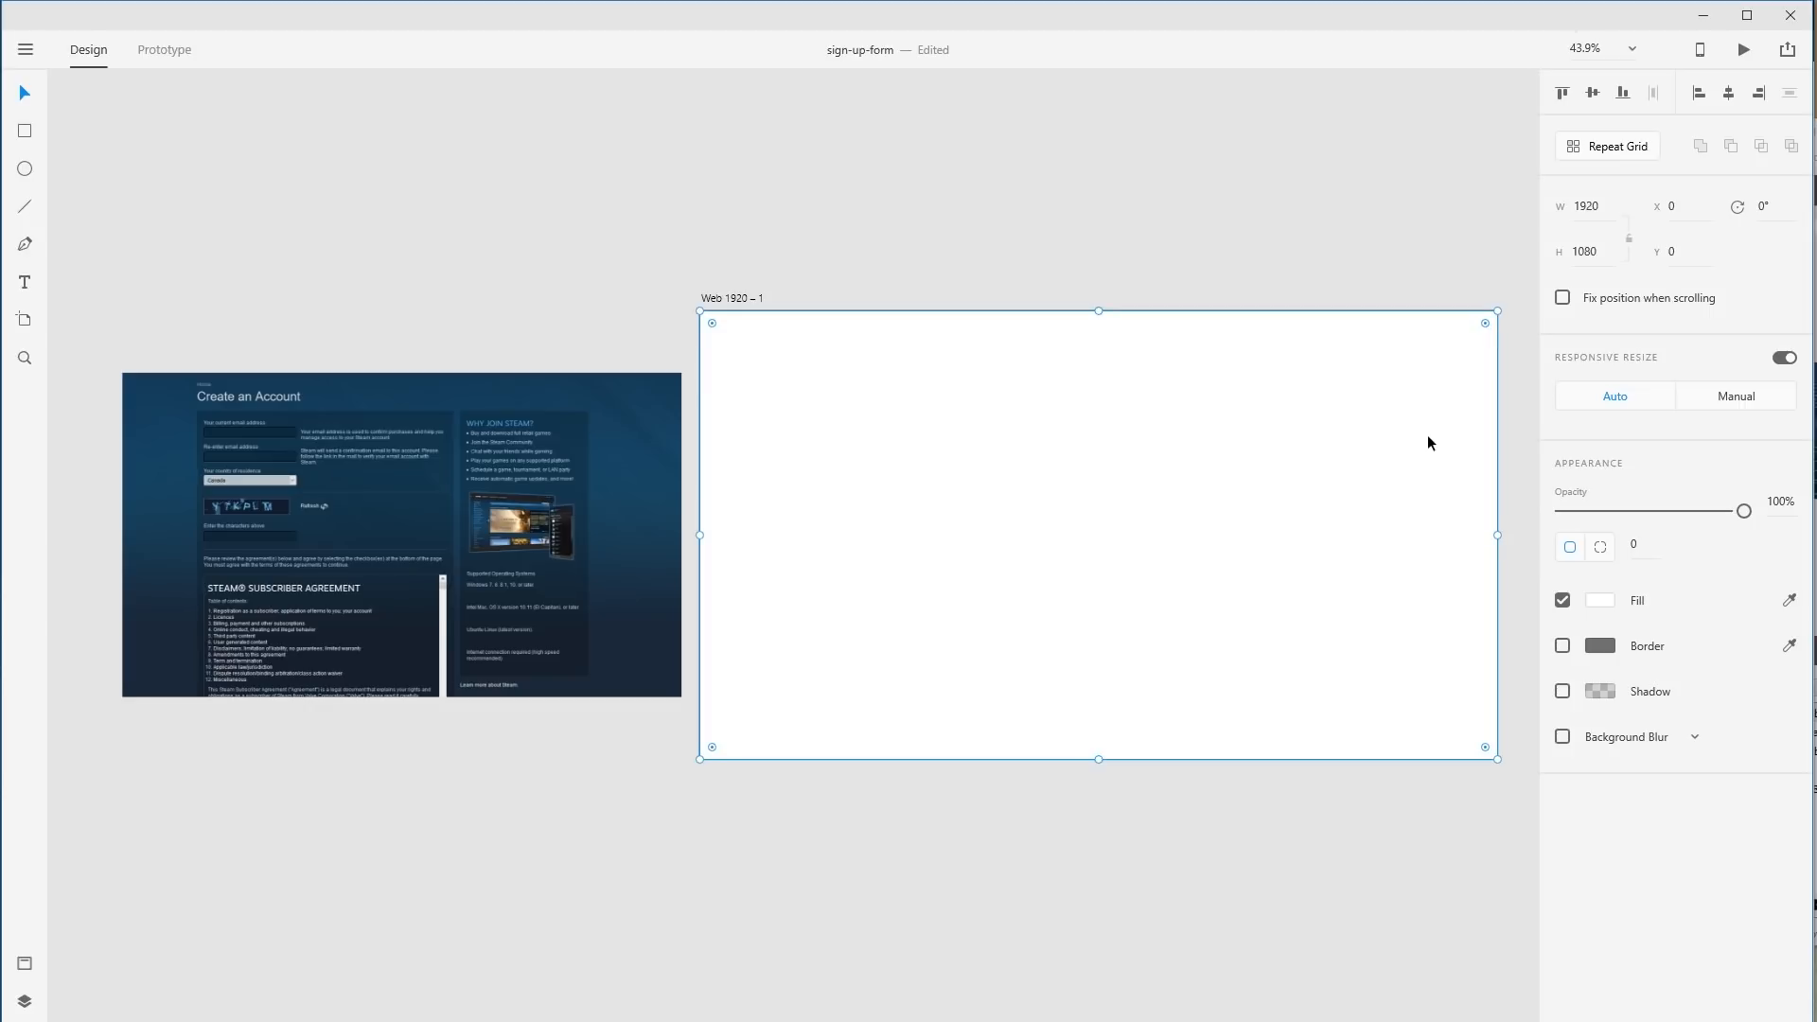
pyautogui.click(1790, 600)
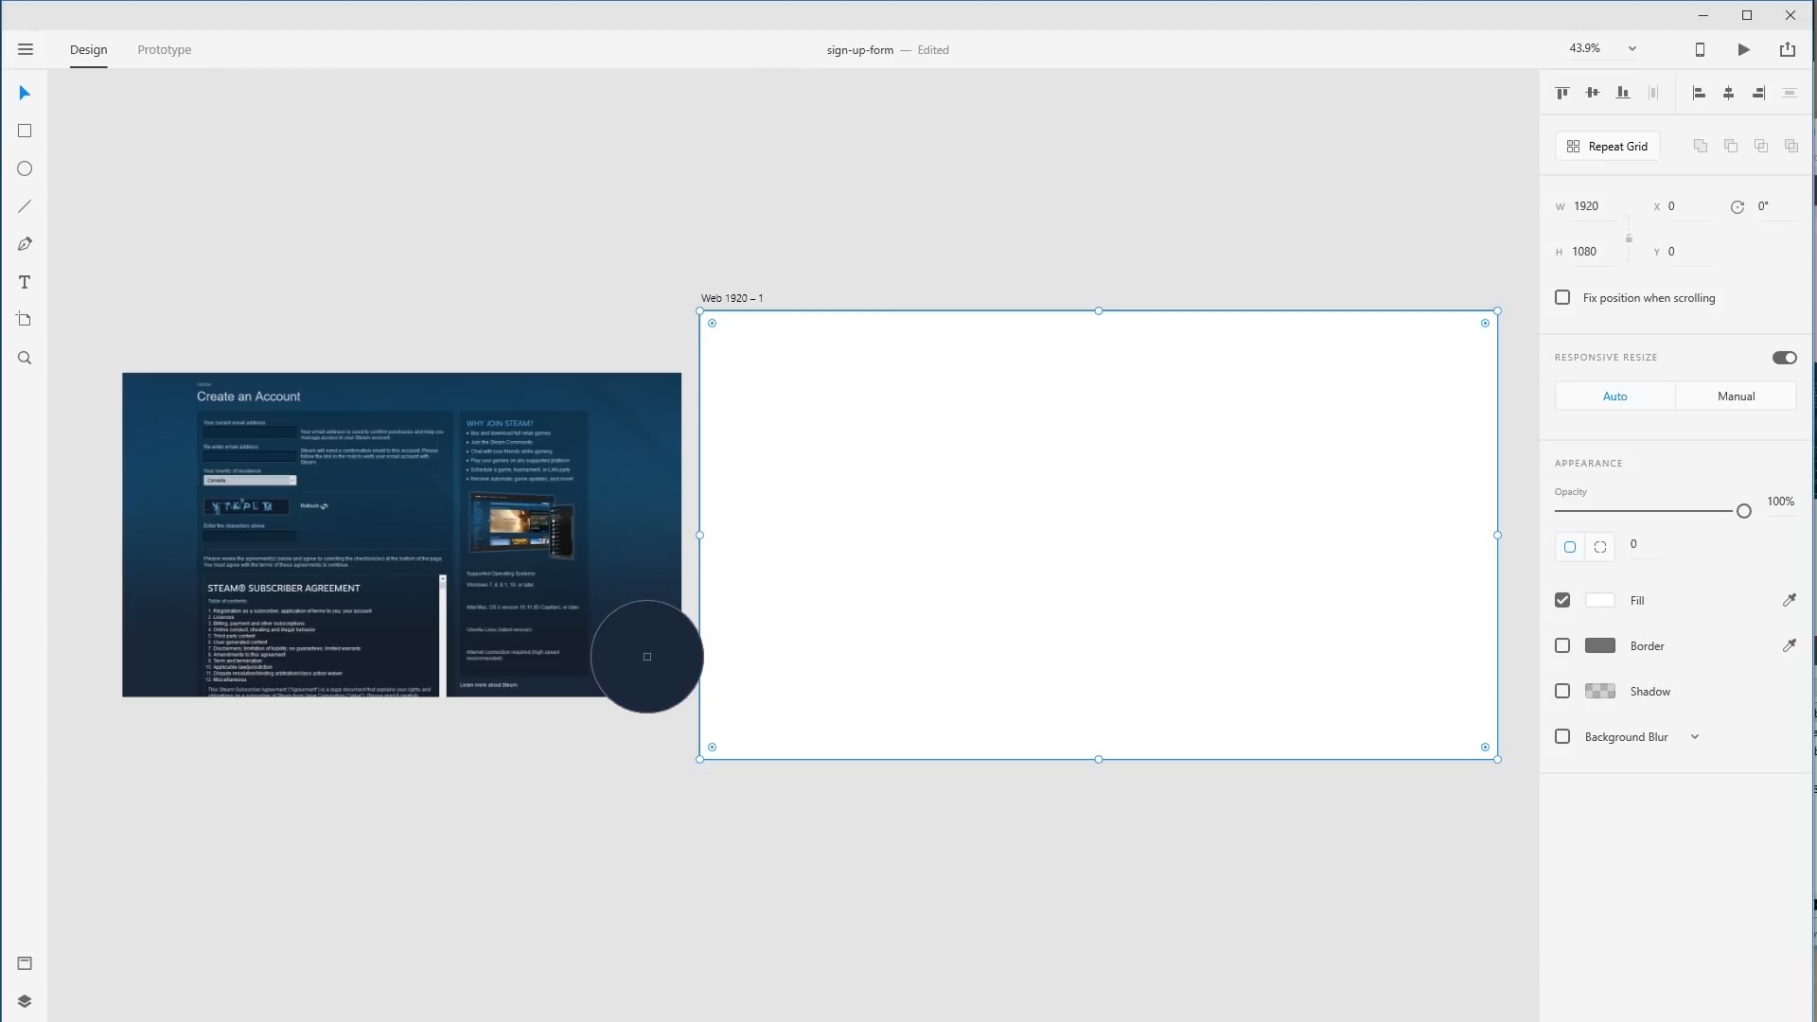
# Fill the background with the screenshot's sampled navy and keep the screenshot left of the artboard.
pyautogui.click(650, 667)
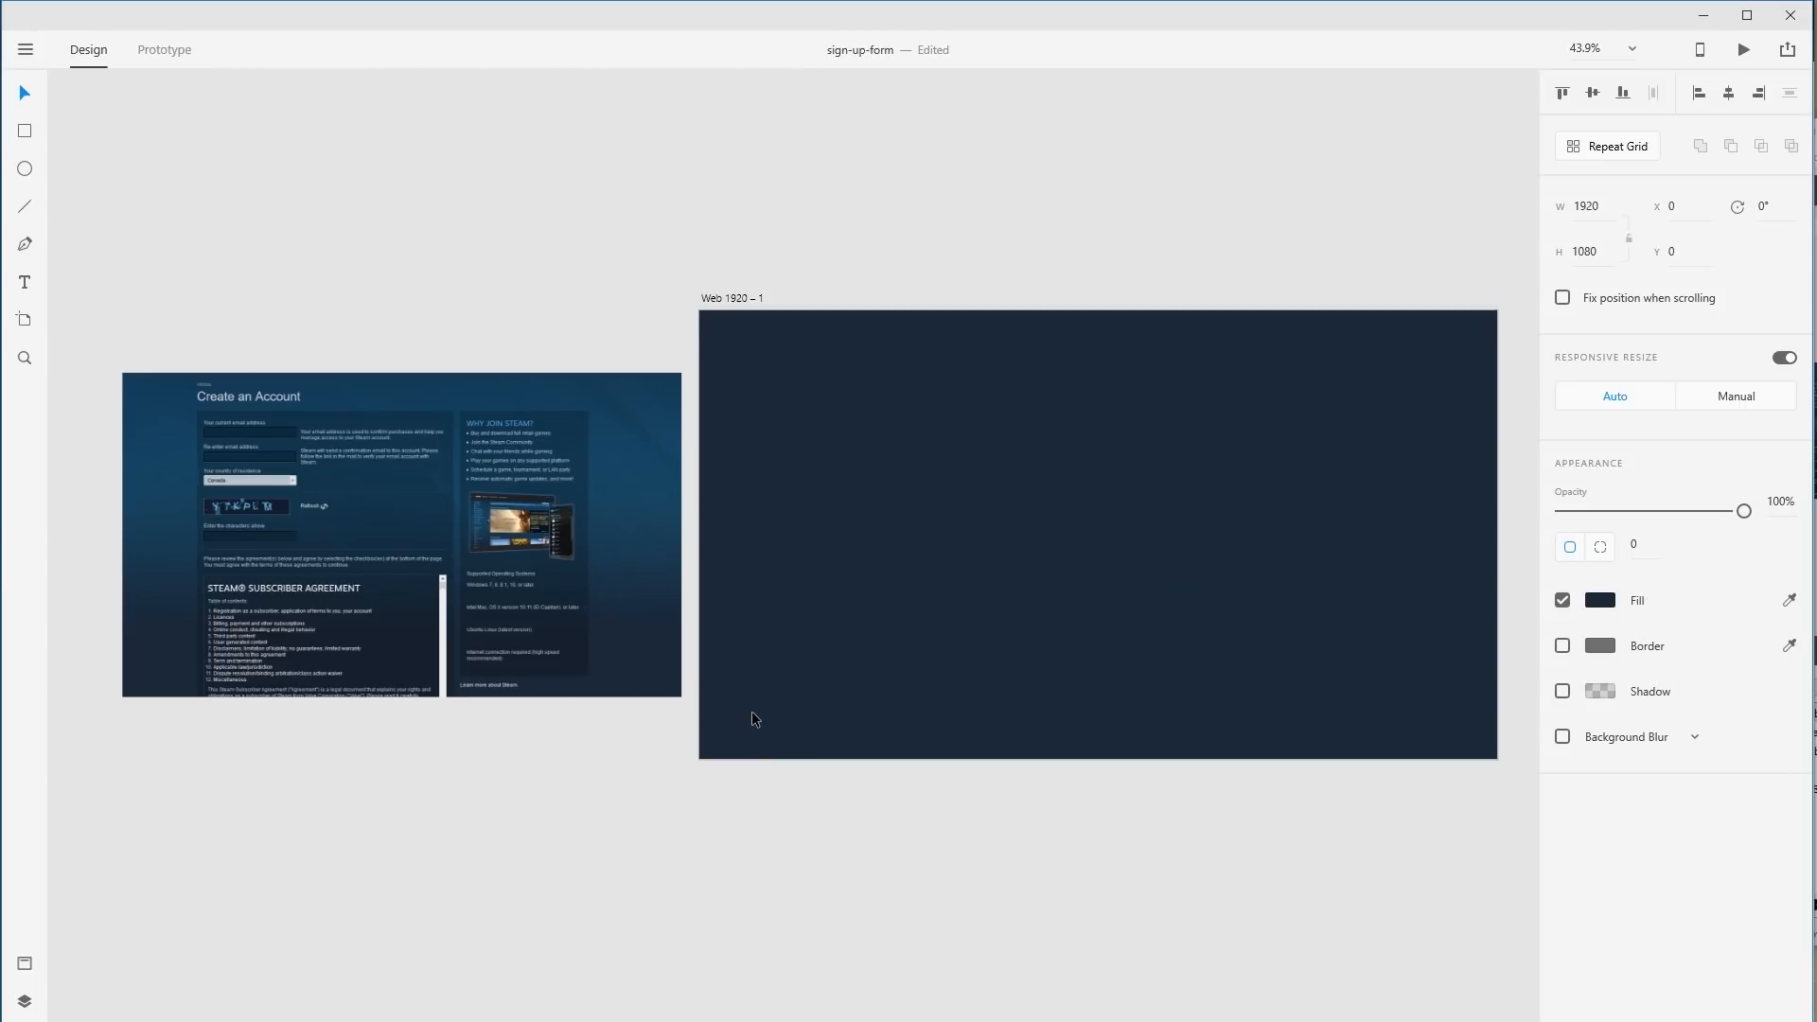
pyautogui.click(621, 236)
pyautogui.moveTo(554, 417); pyautogui.dragTo(768, 463)
pyautogui.click(597, 304)
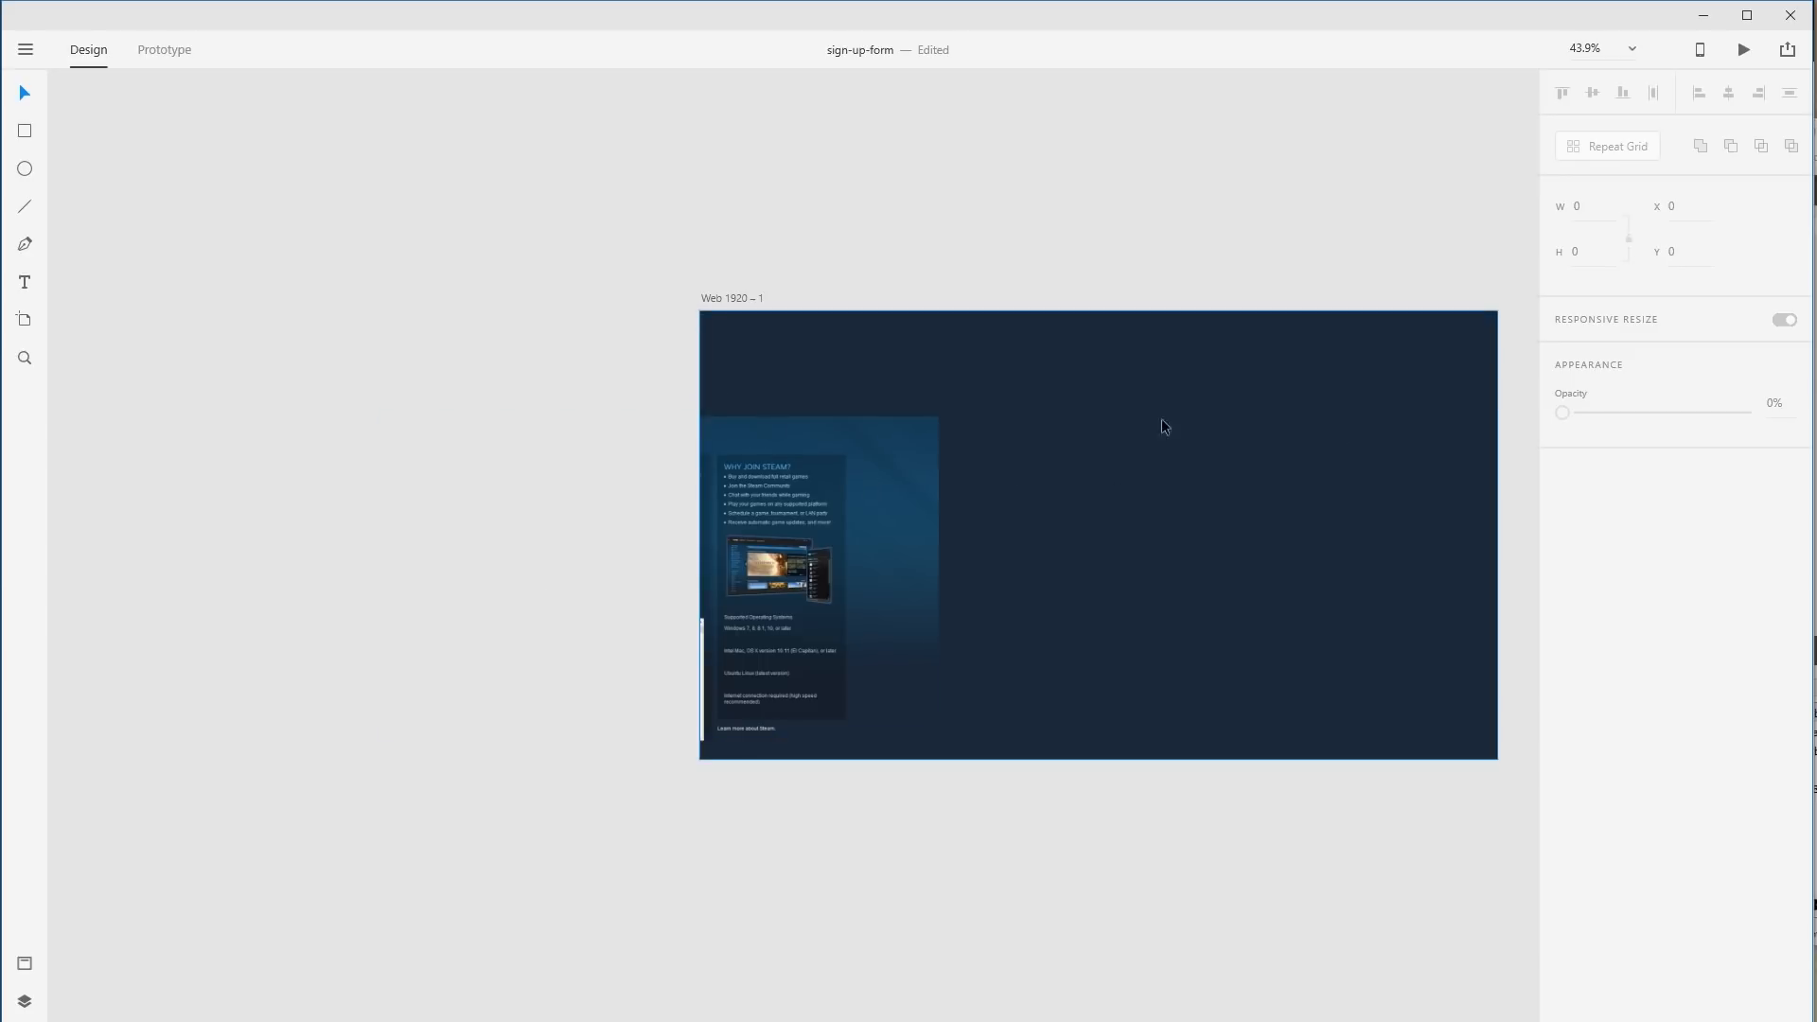
pyautogui.moveTo(905, 651); pyautogui.dragTo(628, 542)
pyautogui.moveTo(571, 442); pyautogui.dragTo(584, 445)
pyautogui.moveTo(683, 547)
pyautogui.mouseDown()
pyautogui.moveTo(660, 537)
pyautogui.moveTo(671, 550)
pyautogui.mouseUp()
# Draw a rectangle over the screenshot, then undo it.
pyautogui.click(23, 130)
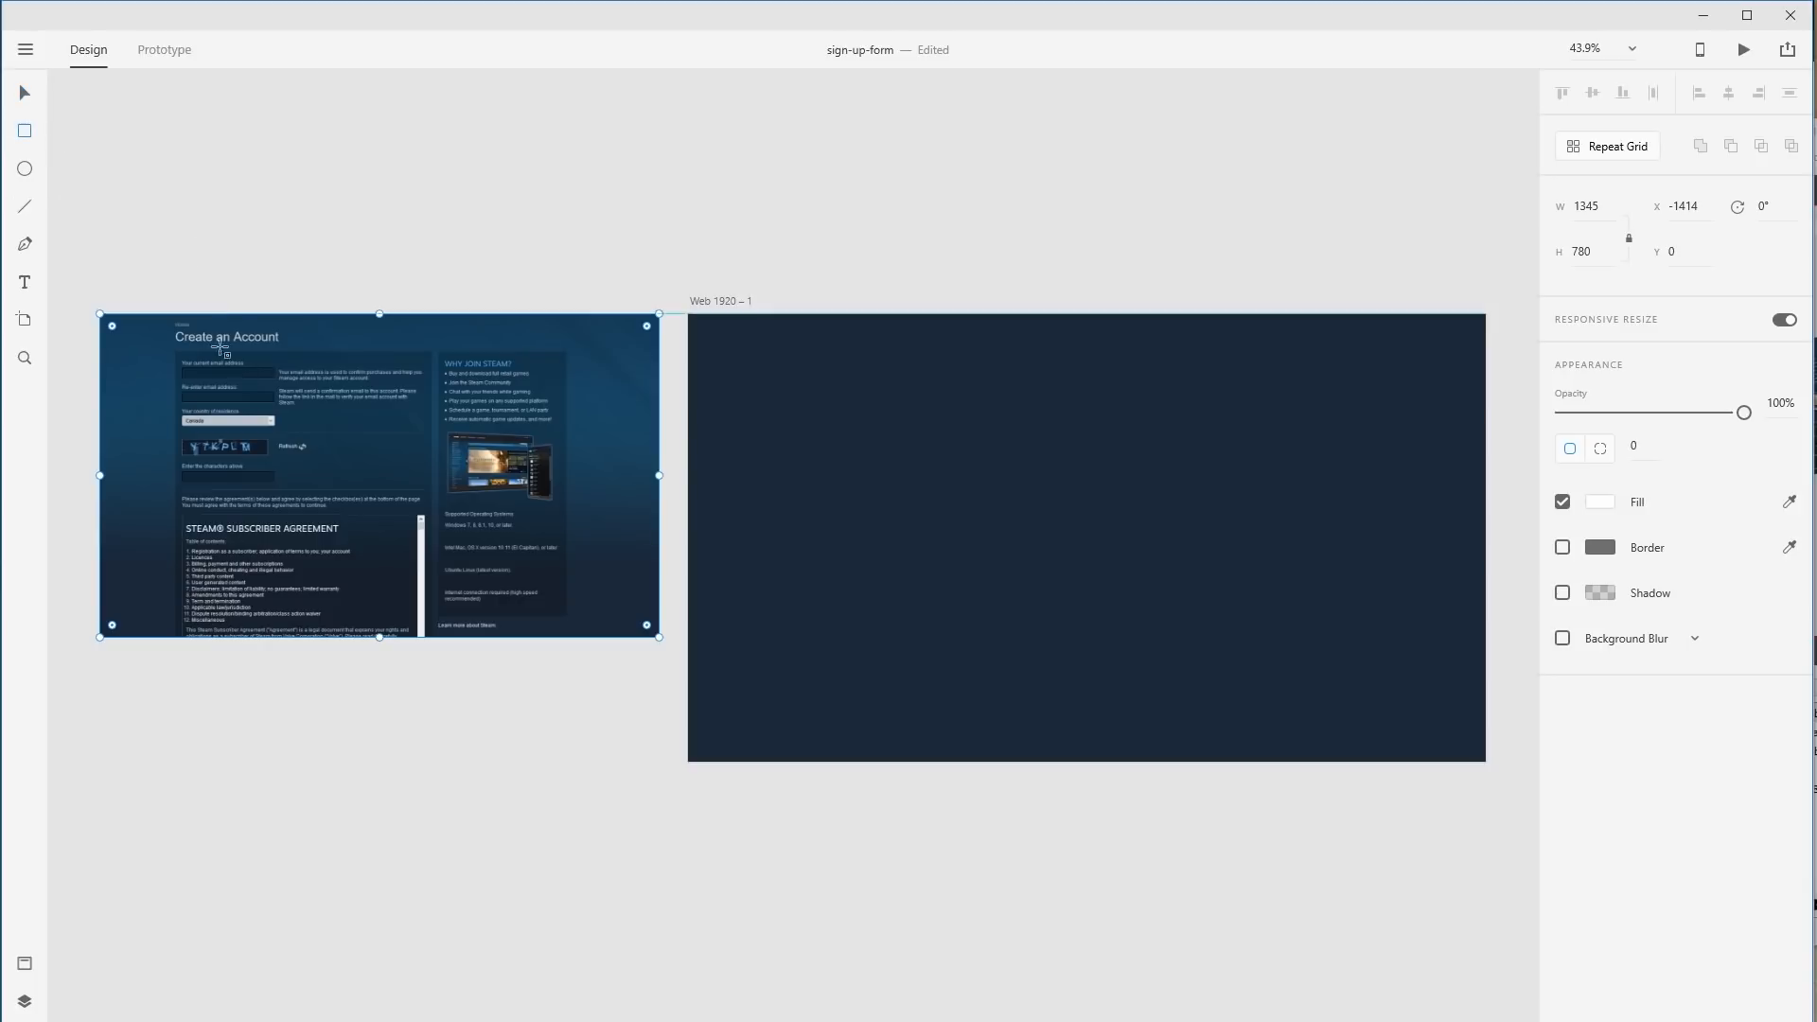
pyautogui.moveTo(415, 348); pyautogui.dragTo(619, 533)
pyautogui.hotkey('ctrl', 'z')
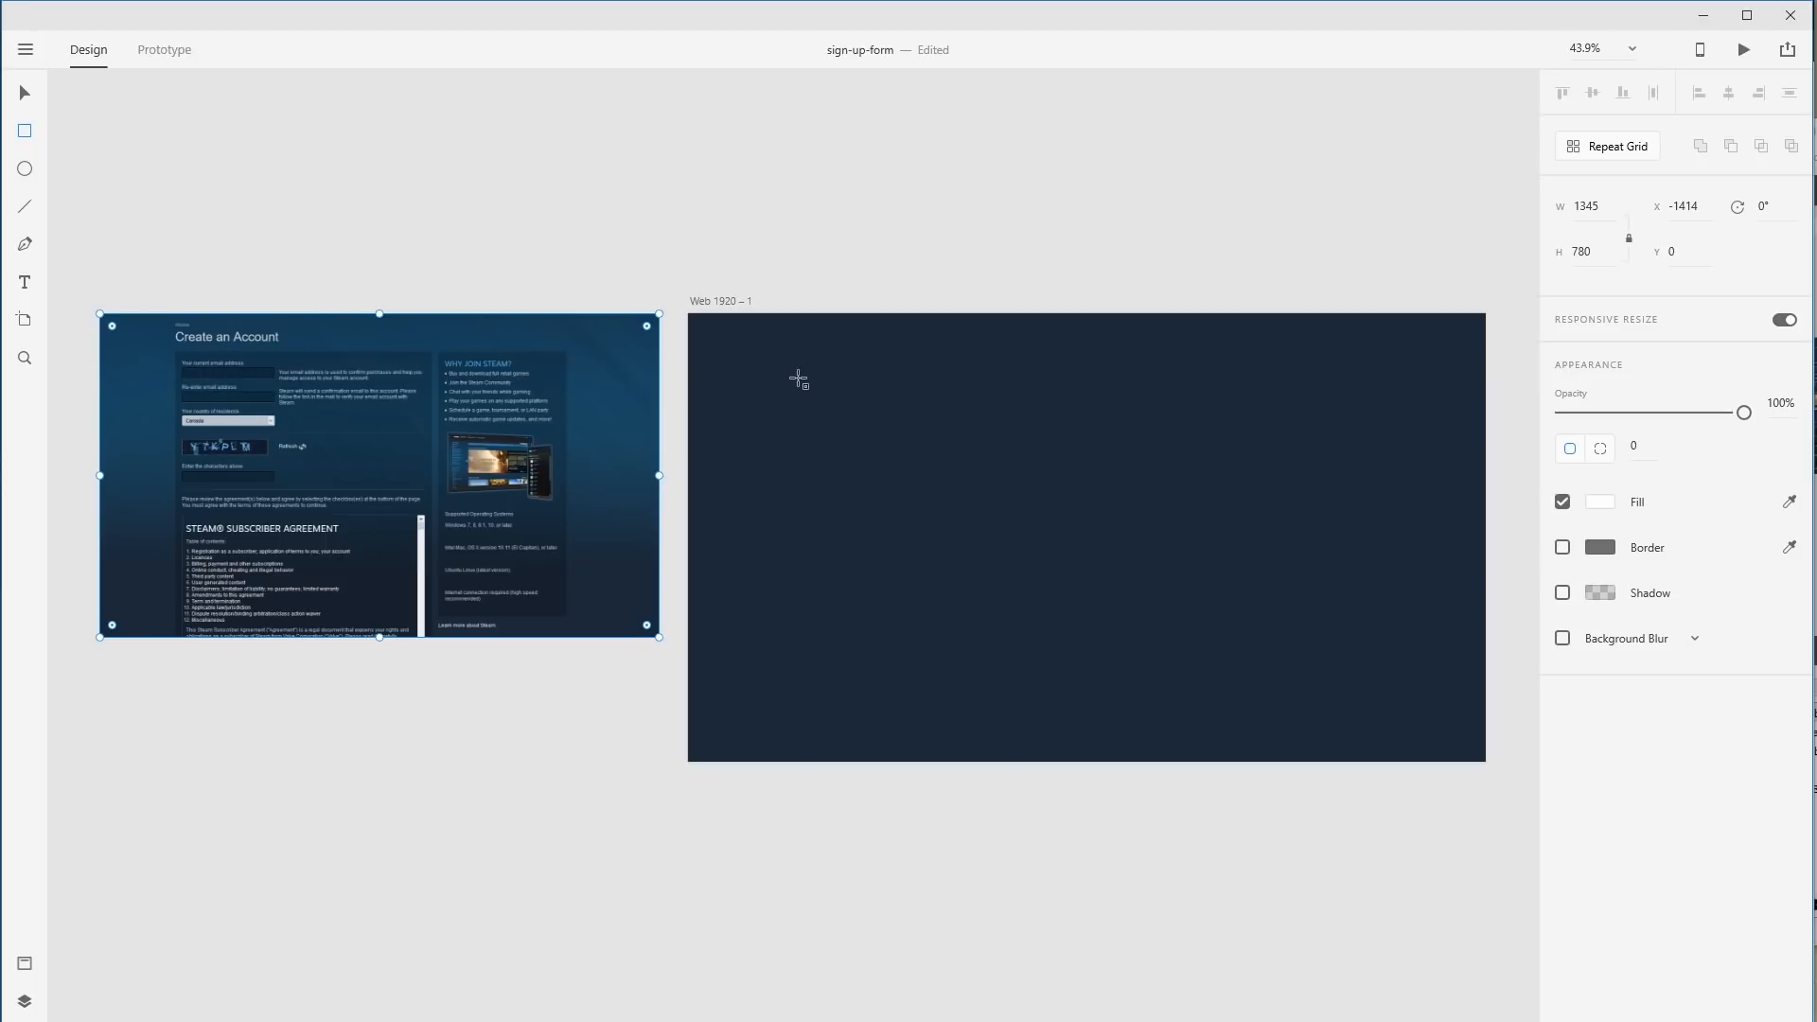
# Draw a borderless 881 × 806 panel at 264, 155 filled lighter navy #1E3148.
pyautogui.moveTo(798, 377)
pyautogui.mouseDown()
pyautogui.moveTo(1082, 677)
pyautogui.moveTo(1174, 729)
pyautogui.moveTo(1164, 713)
pyautogui.mouseUp()
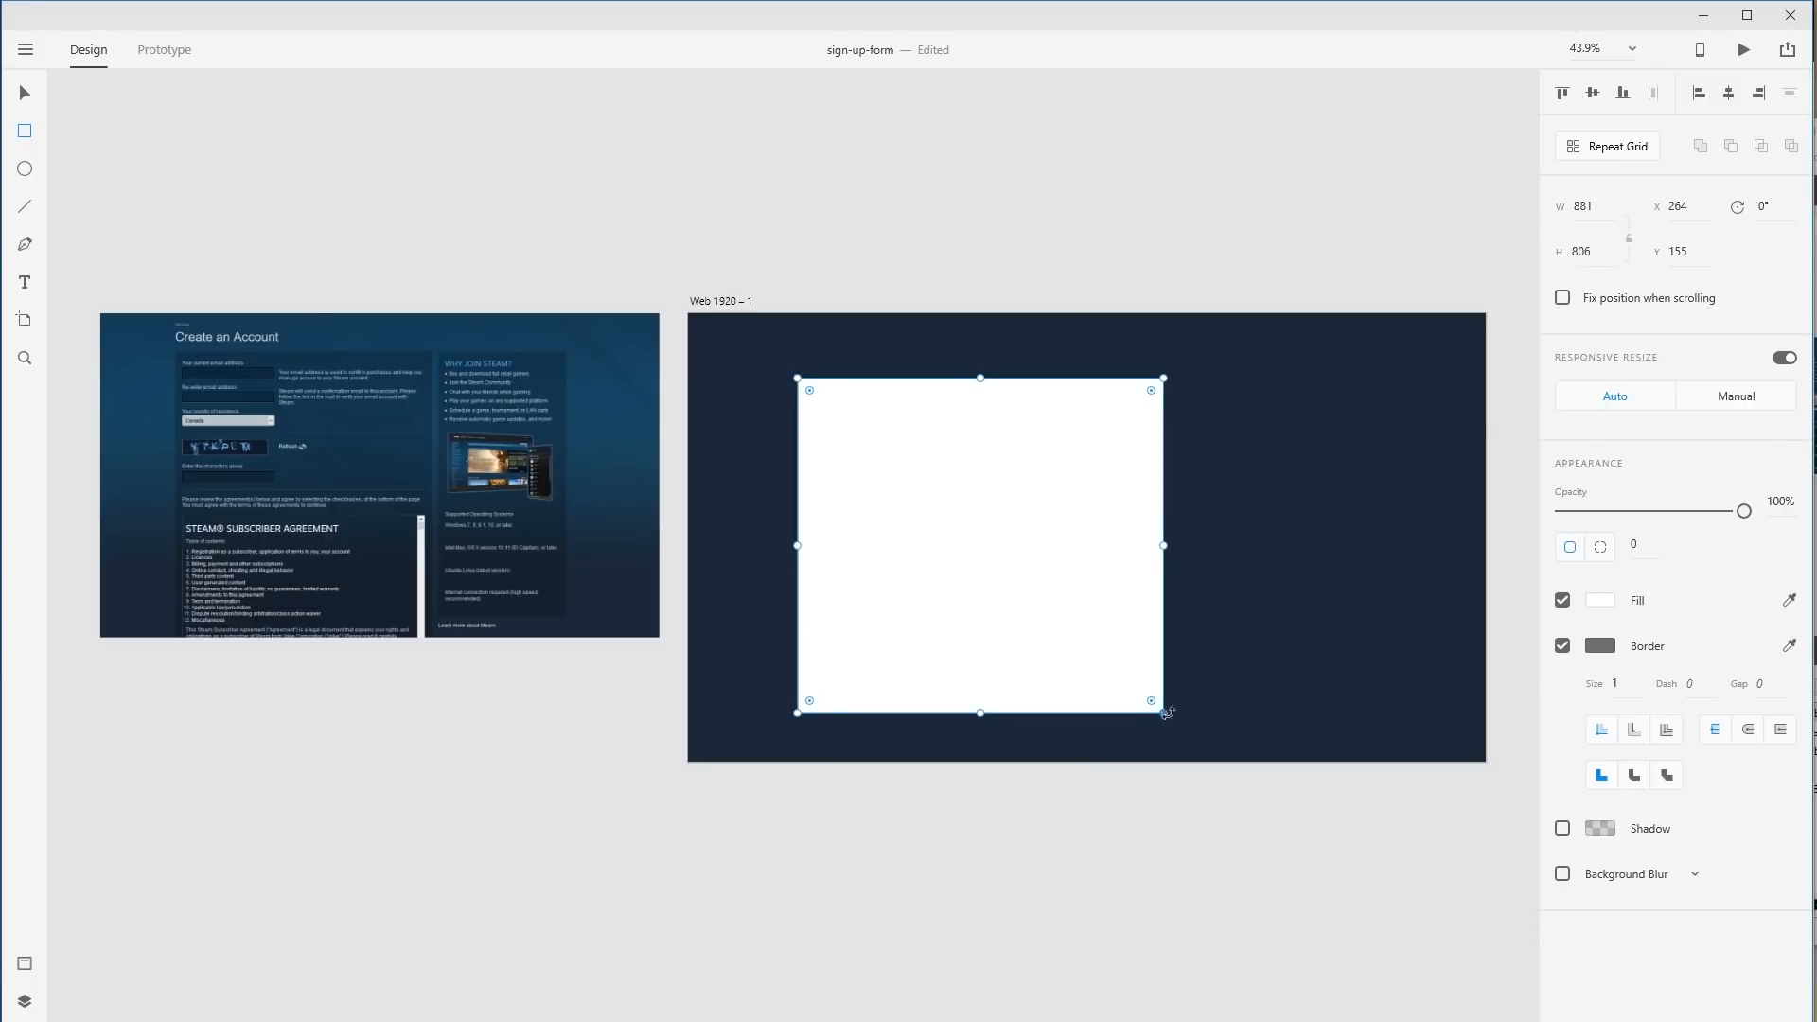
pyautogui.click(1563, 646)
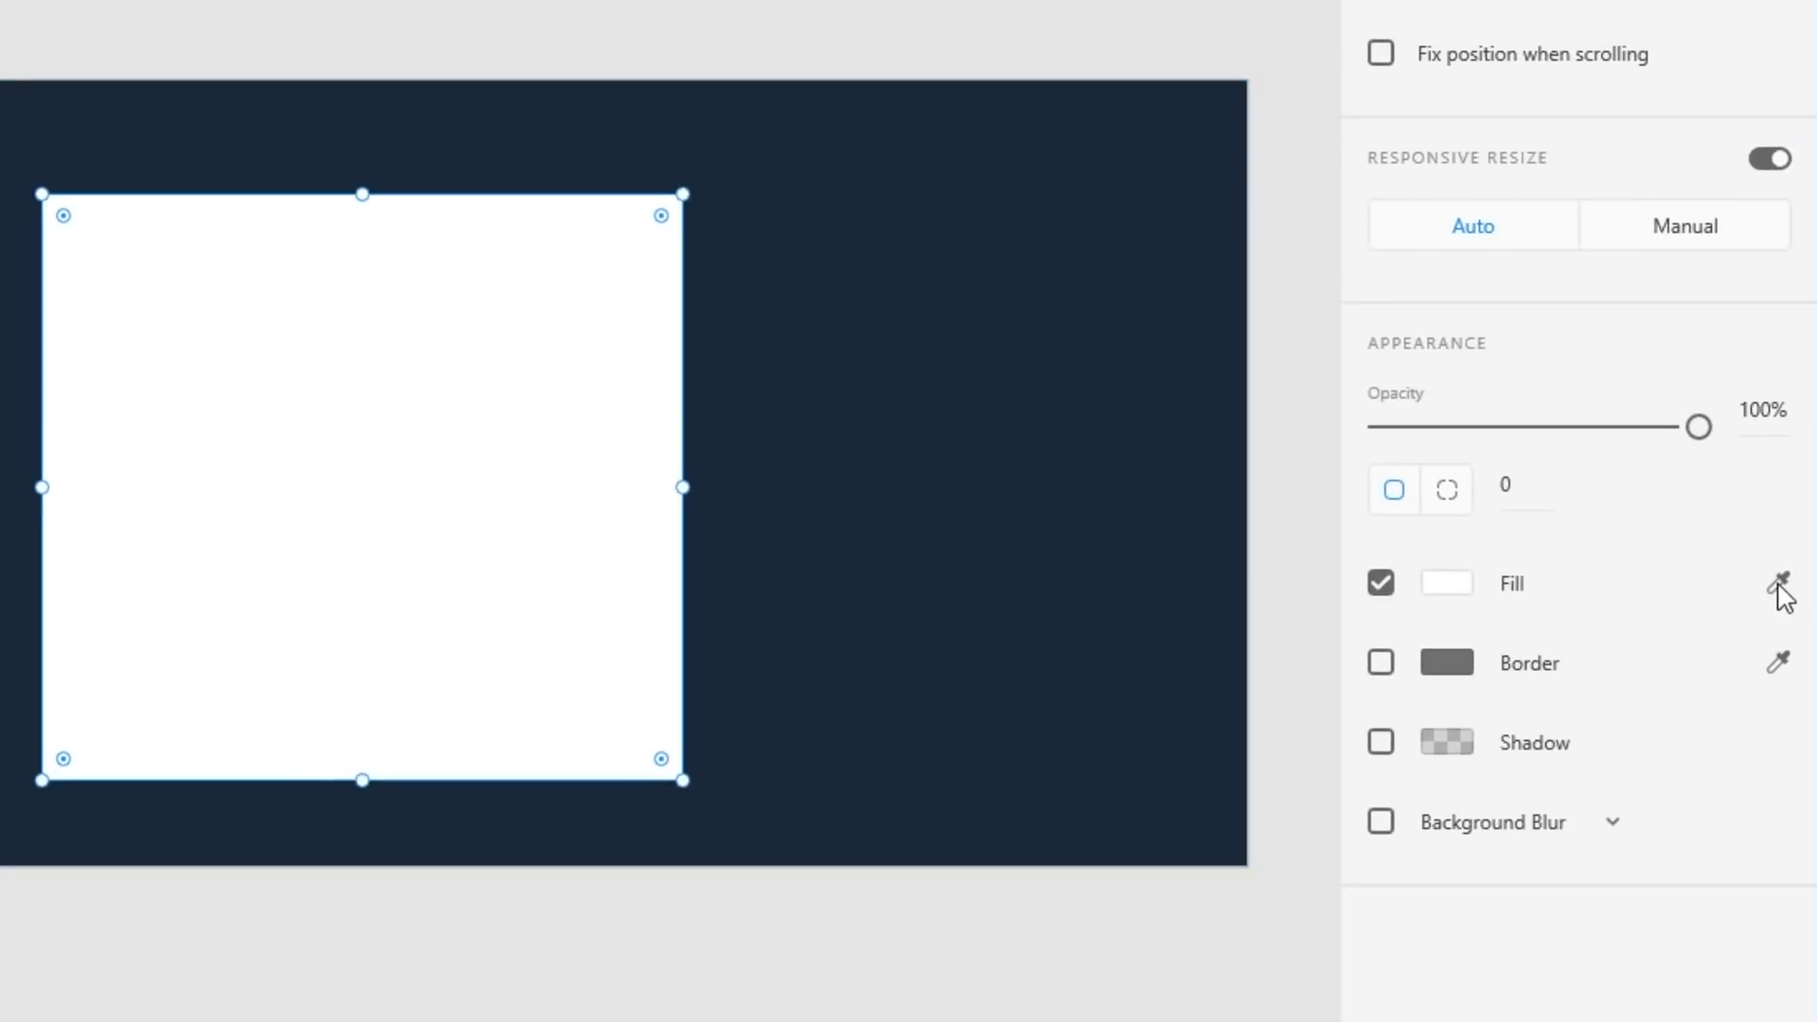
pyautogui.click(1777, 582)
pyautogui.click(876, 403)
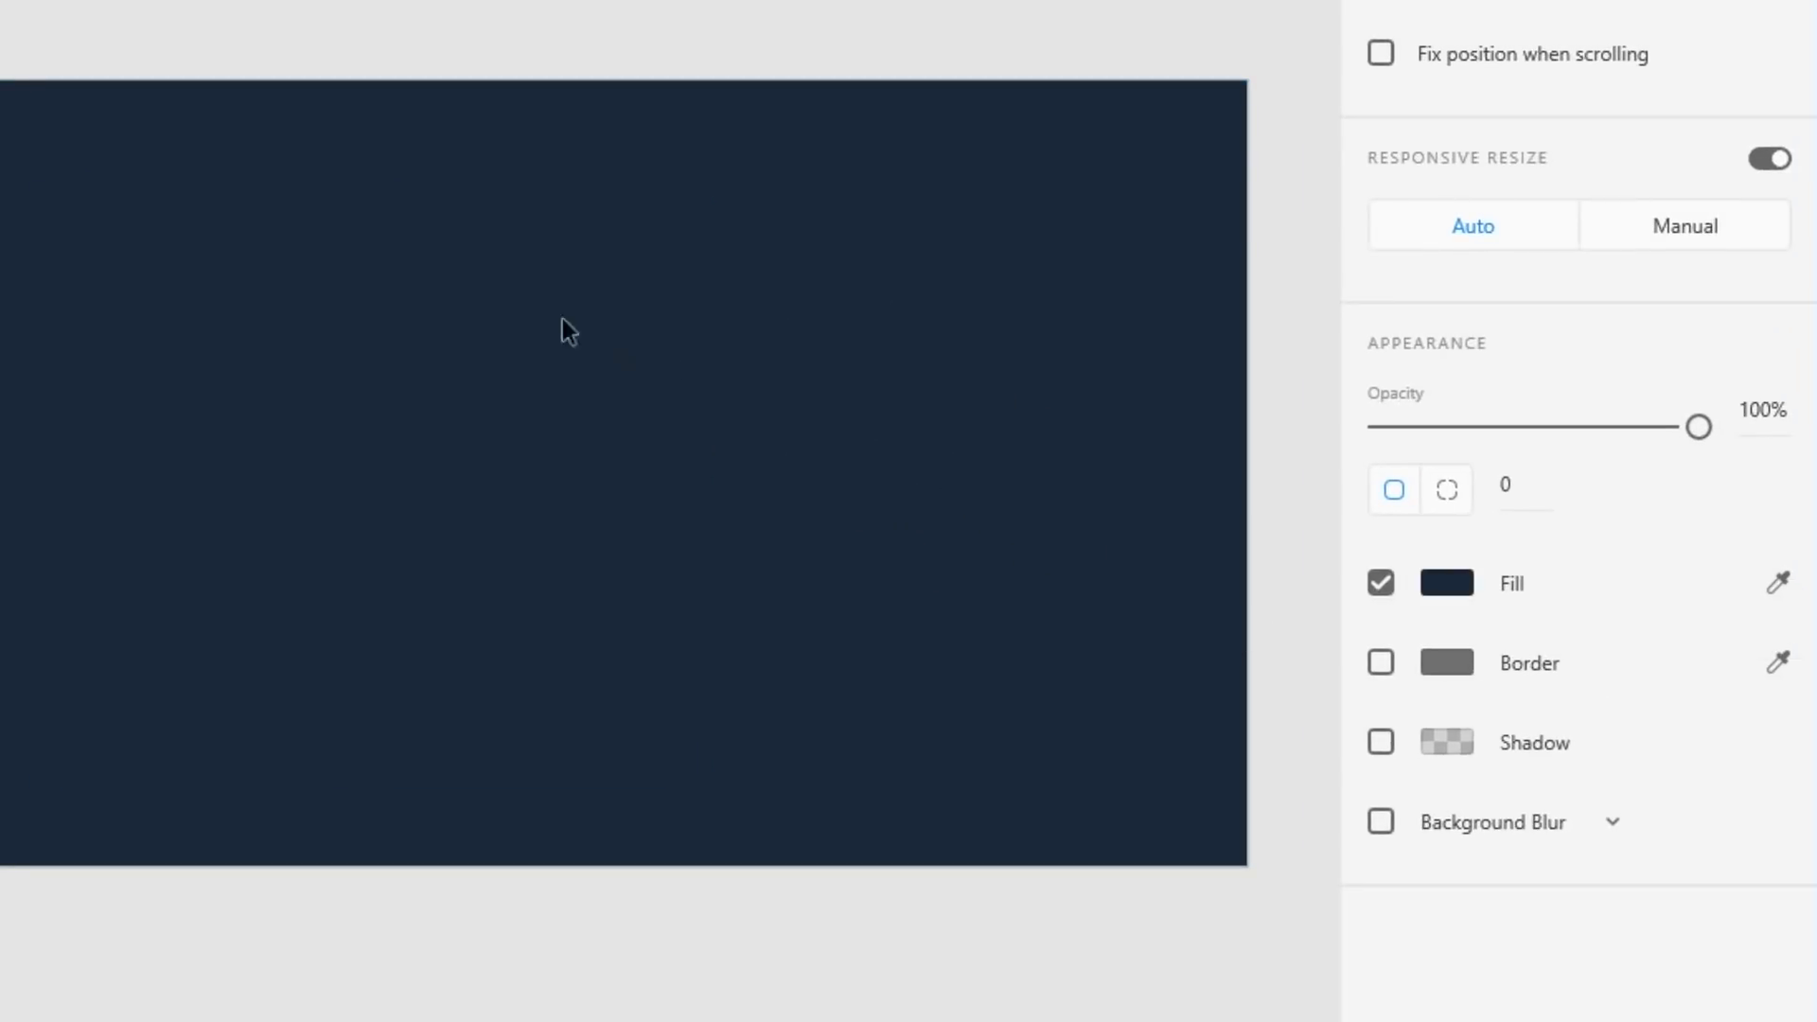
pyautogui.click(1457, 591)
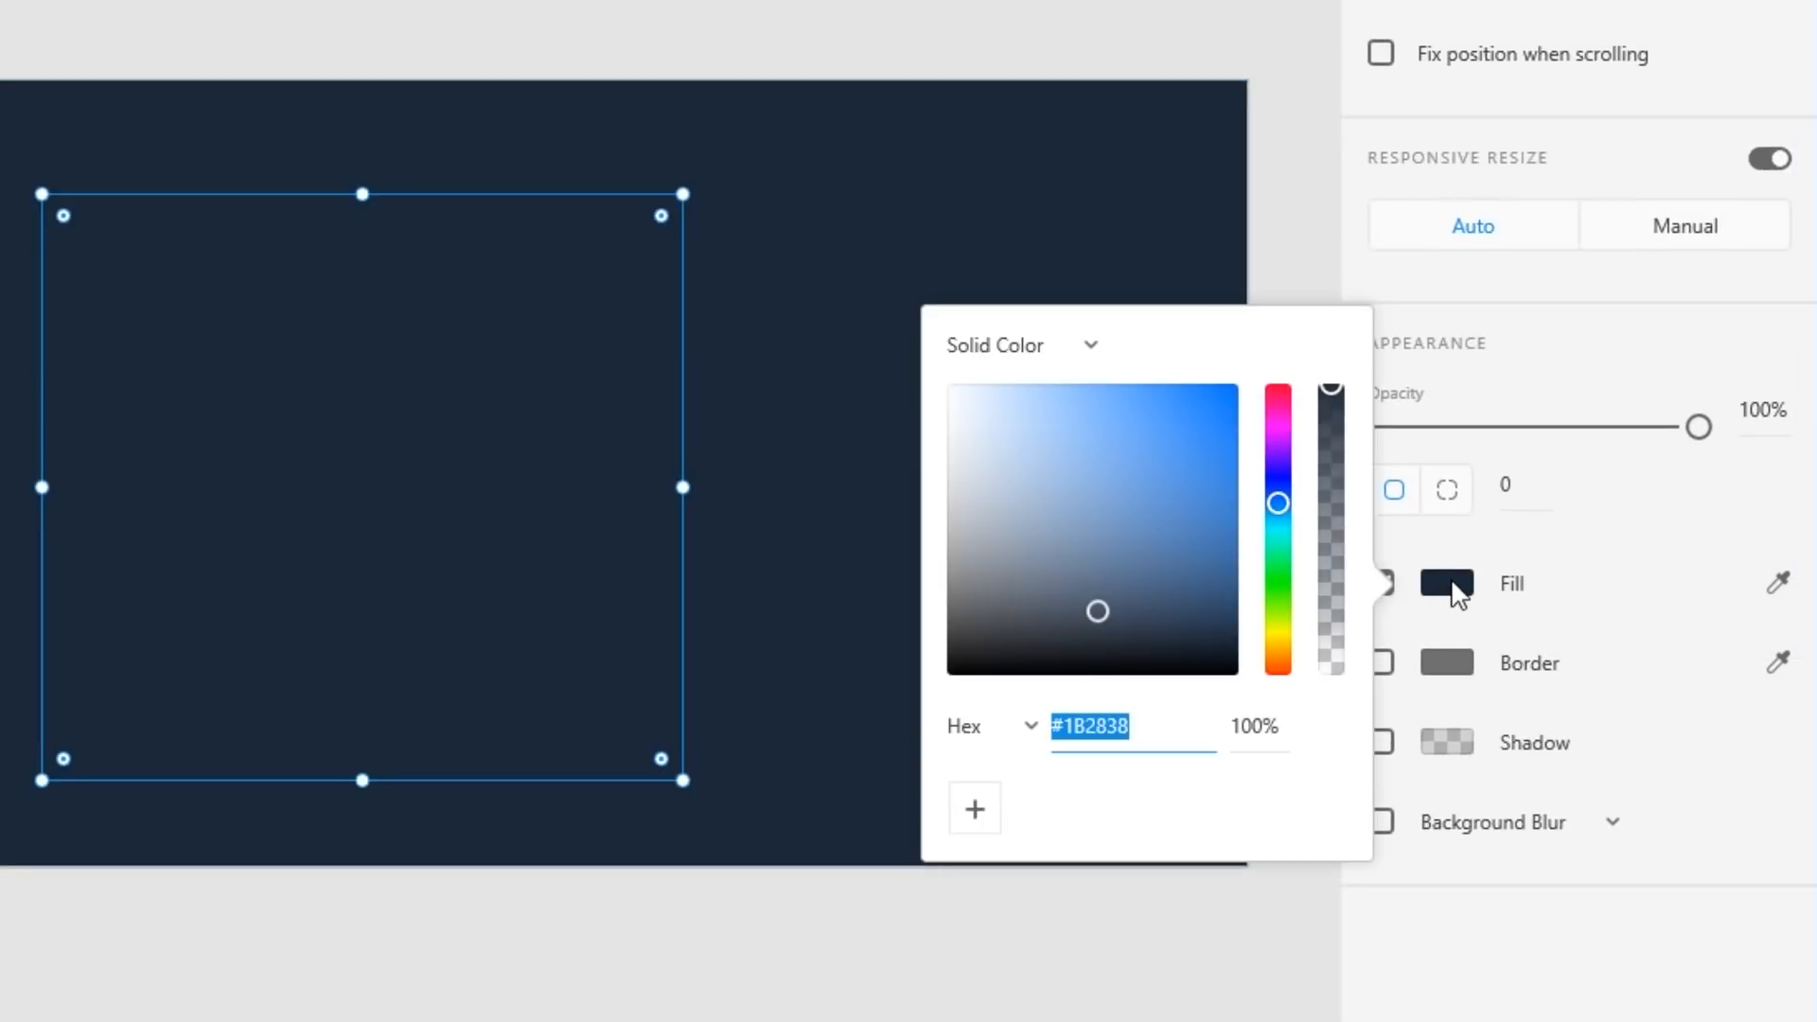
pyautogui.moveTo(1101, 605)
pyautogui.mouseDown()
pyautogui.moveTo(1100, 588)
pyautogui.moveTo(1115, 632)
pyautogui.moveTo(1131, 589)
pyautogui.moveTo(1088, 620)
pyautogui.moveTo(1112, 594)
pyautogui.mouseUp()
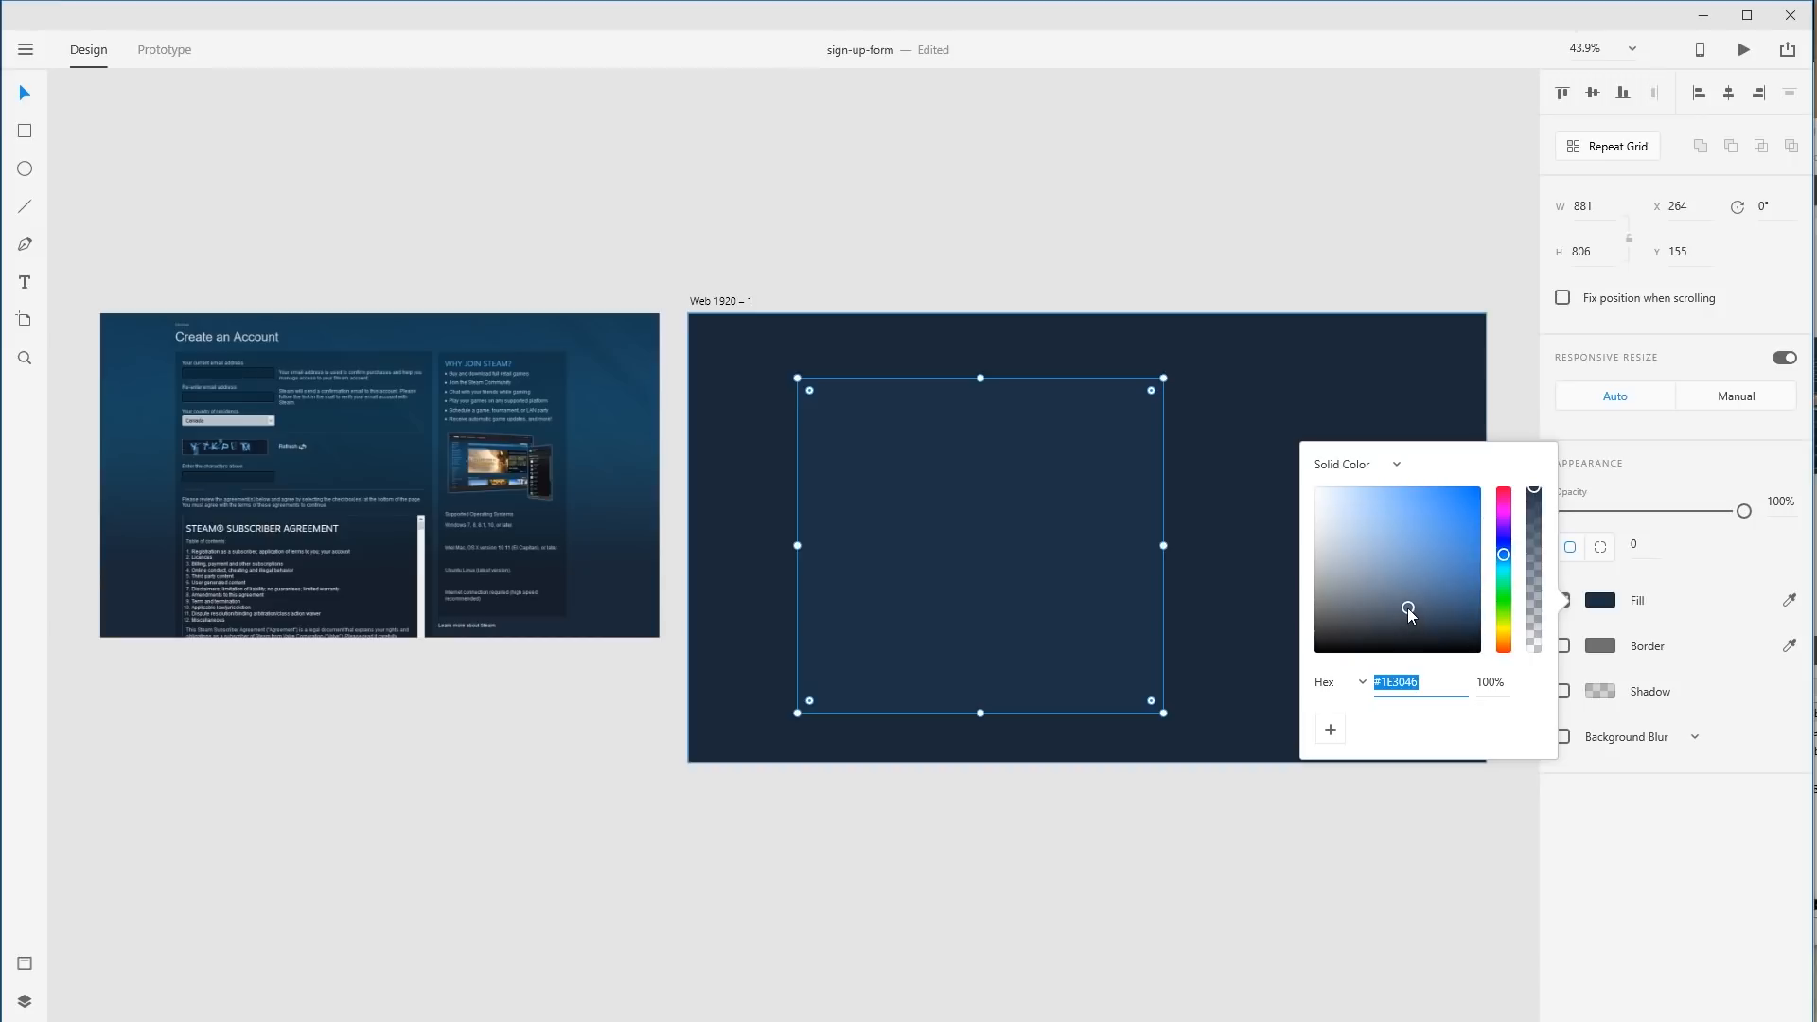
pyautogui.moveTo(1406, 608); pyautogui.dragTo(1413, 606)
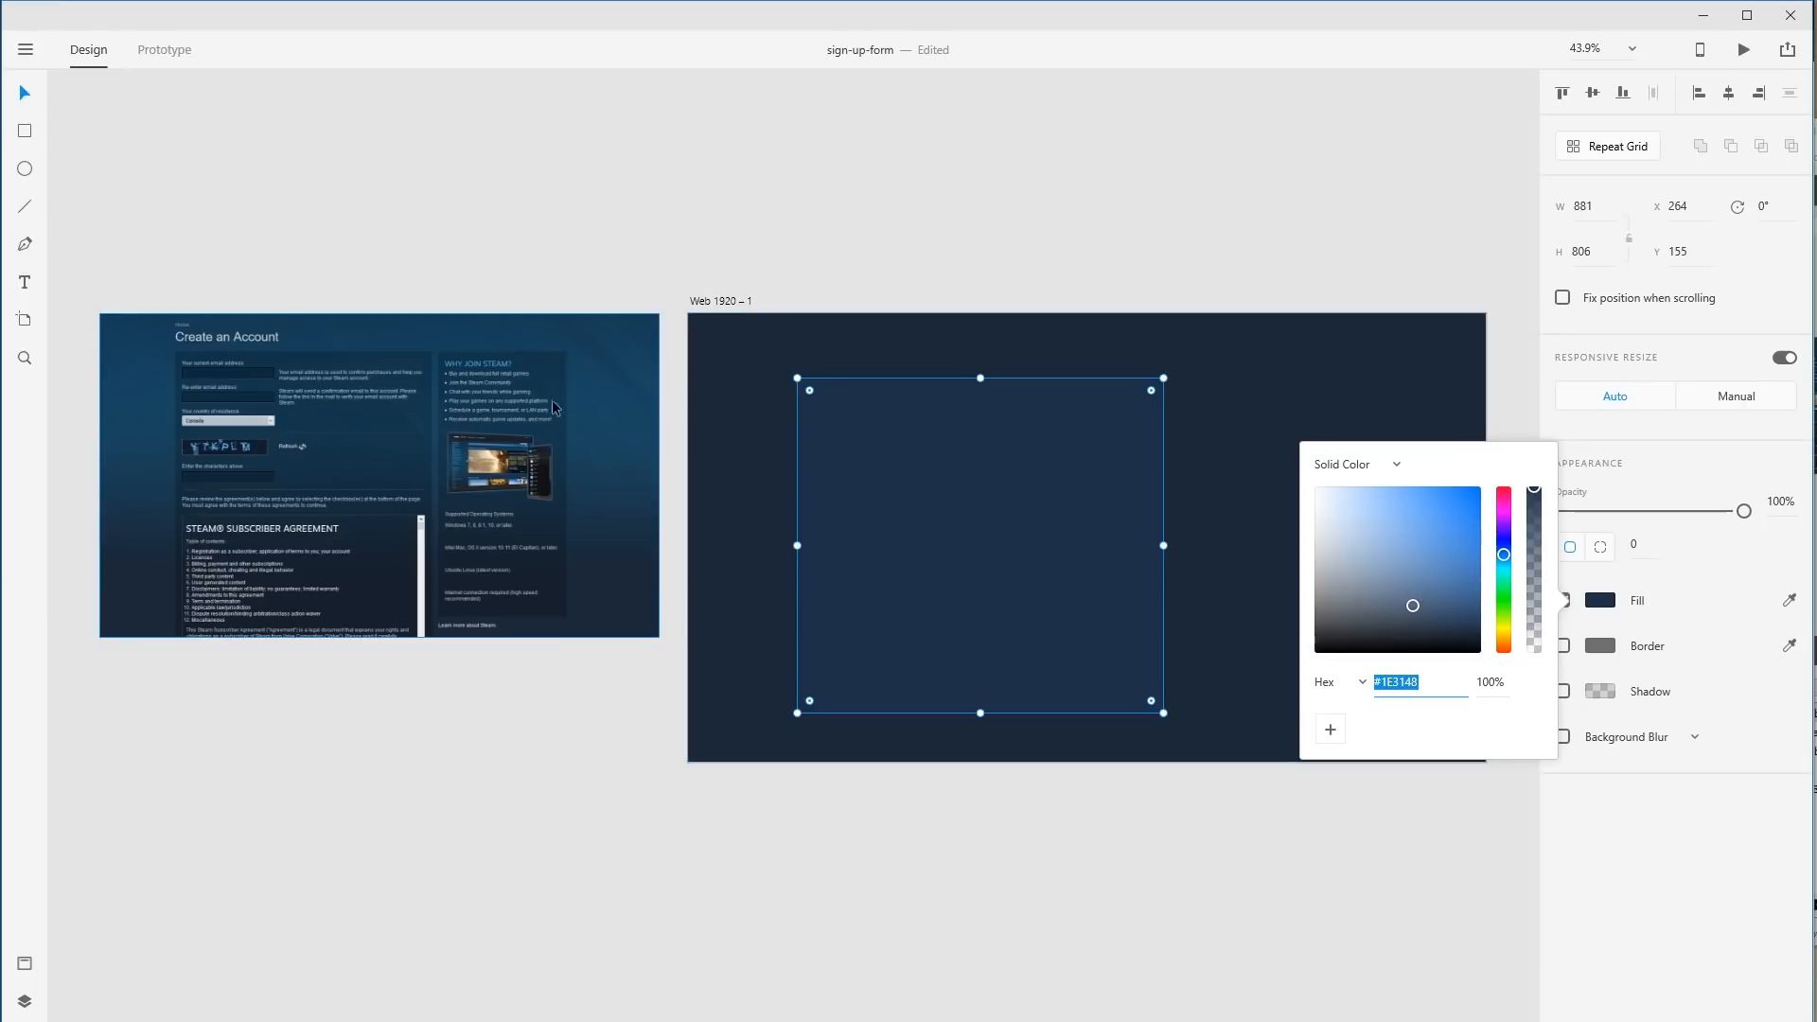
pyautogui.click(1071, 223)
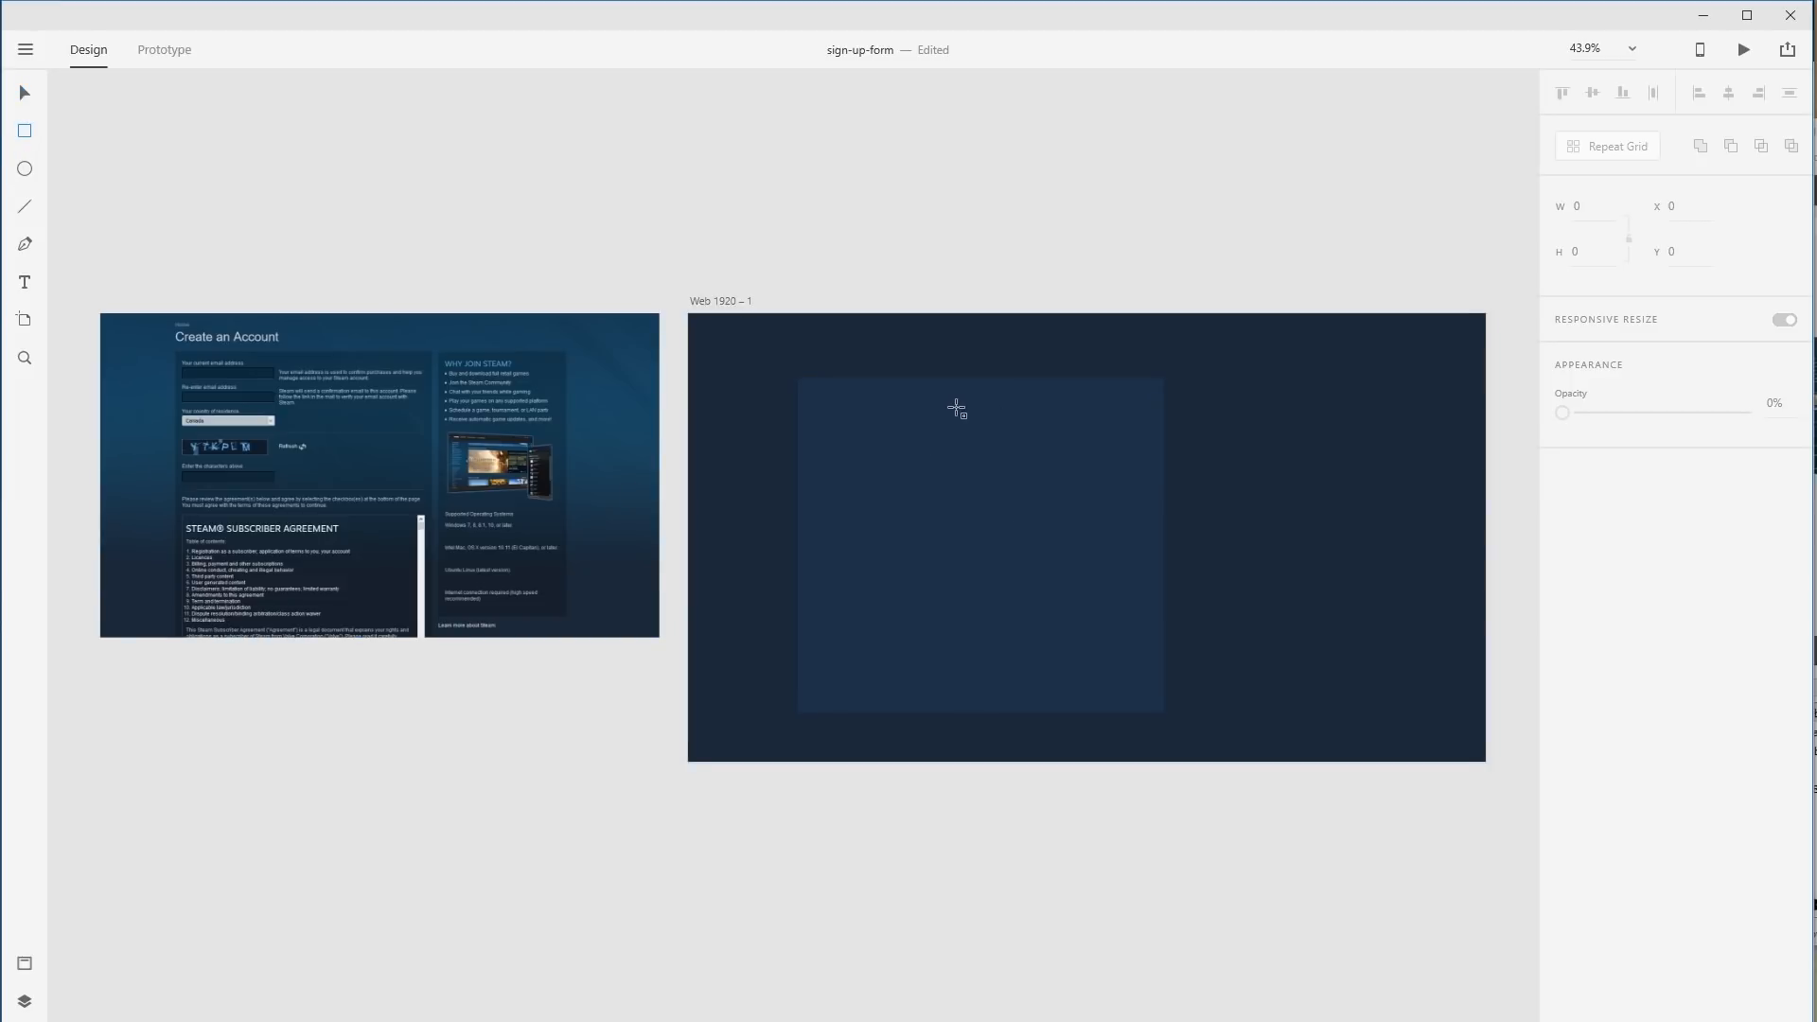
# Draw a borderless 633 × 685 rectangle at 642, 223 over the panel, filled #2E5E97.
pyautogui.moveTo(956, 407); pyautogui.dragTo(1218, 690)
pyautogui.click(1563, 600)
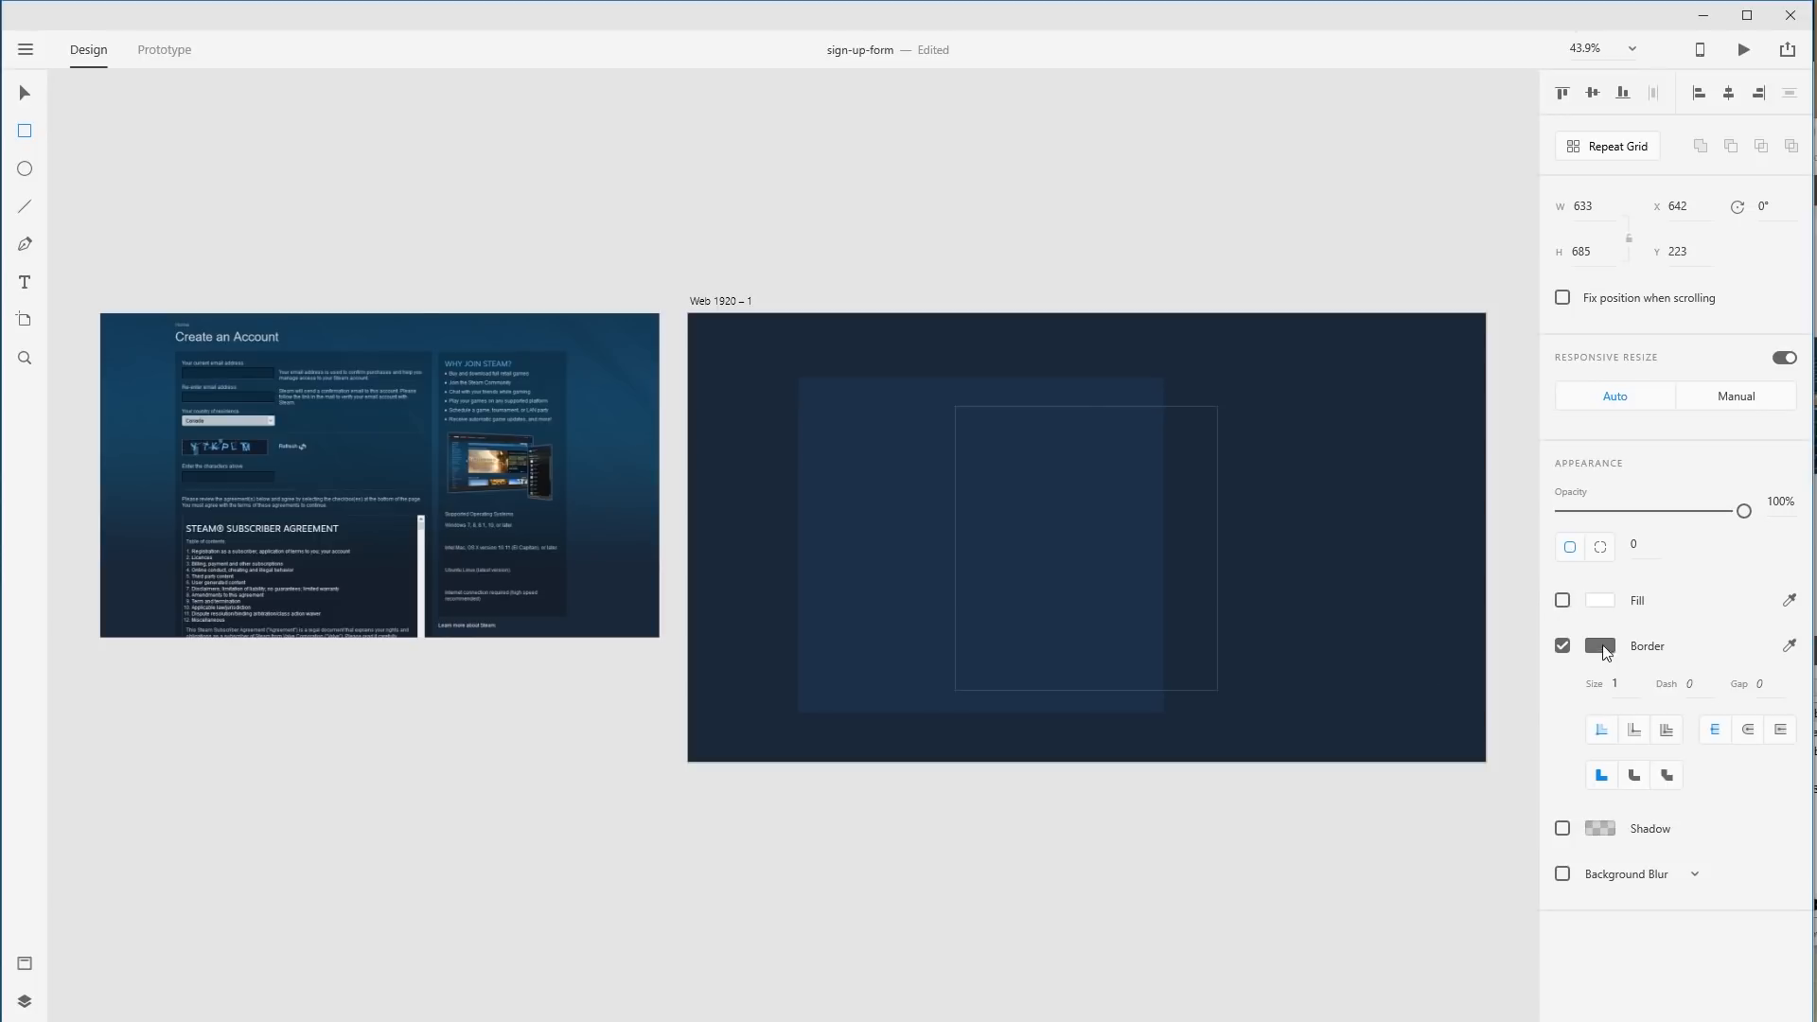
pyautogui.click(1563, 600)
pyautogui.click(1561, 647)
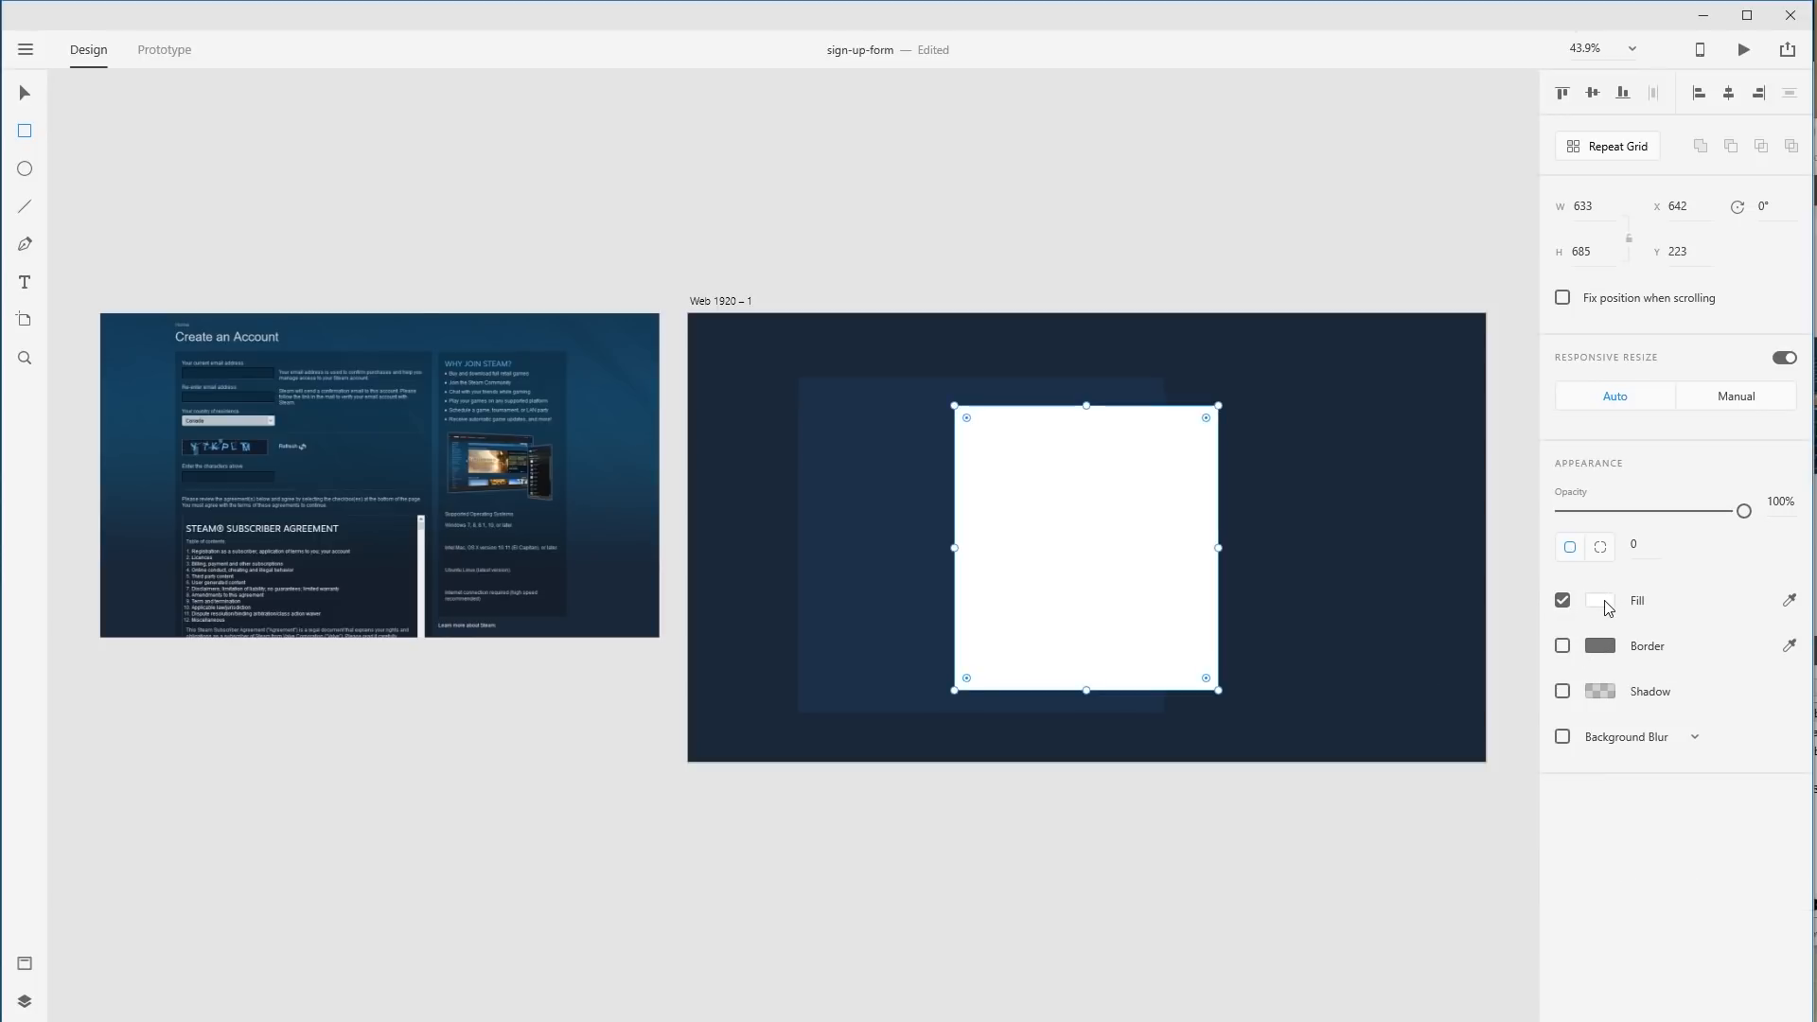
pyautogui.click(1602, 600)
pyautogui.click(1790, 602)
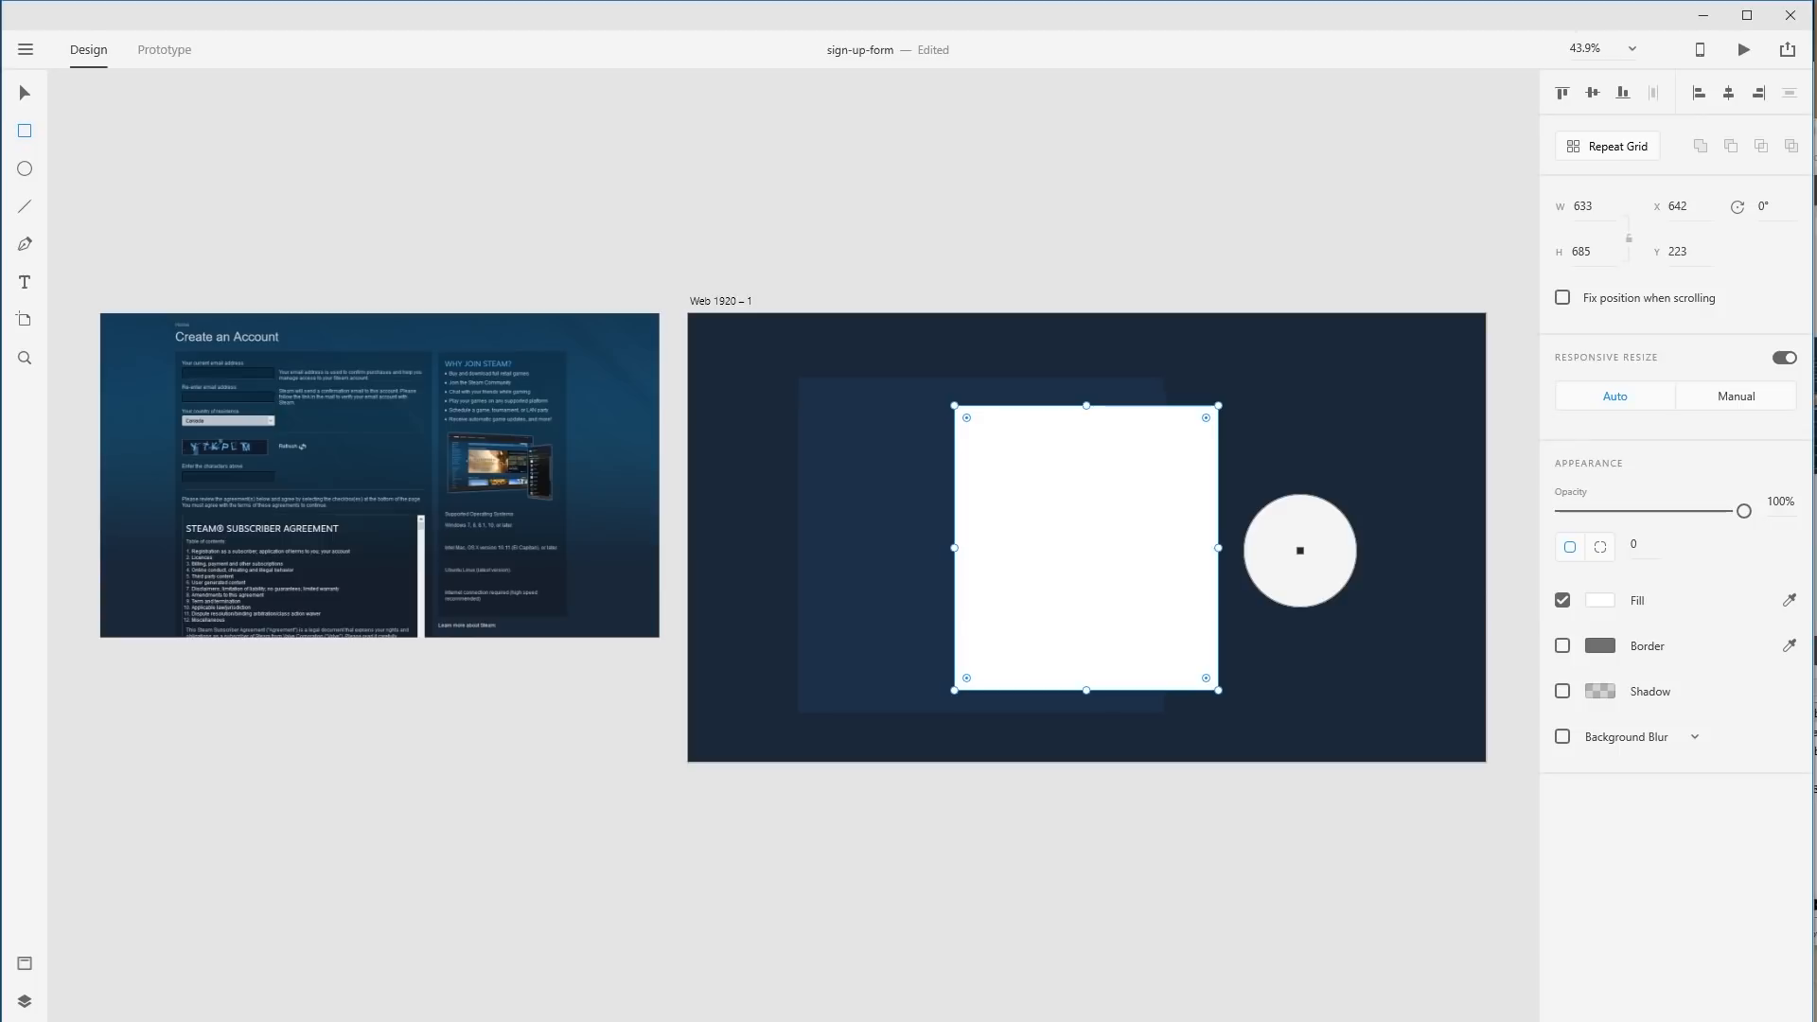
pyautogui.click(865, 514)
pyautogui.click(1601, 600)
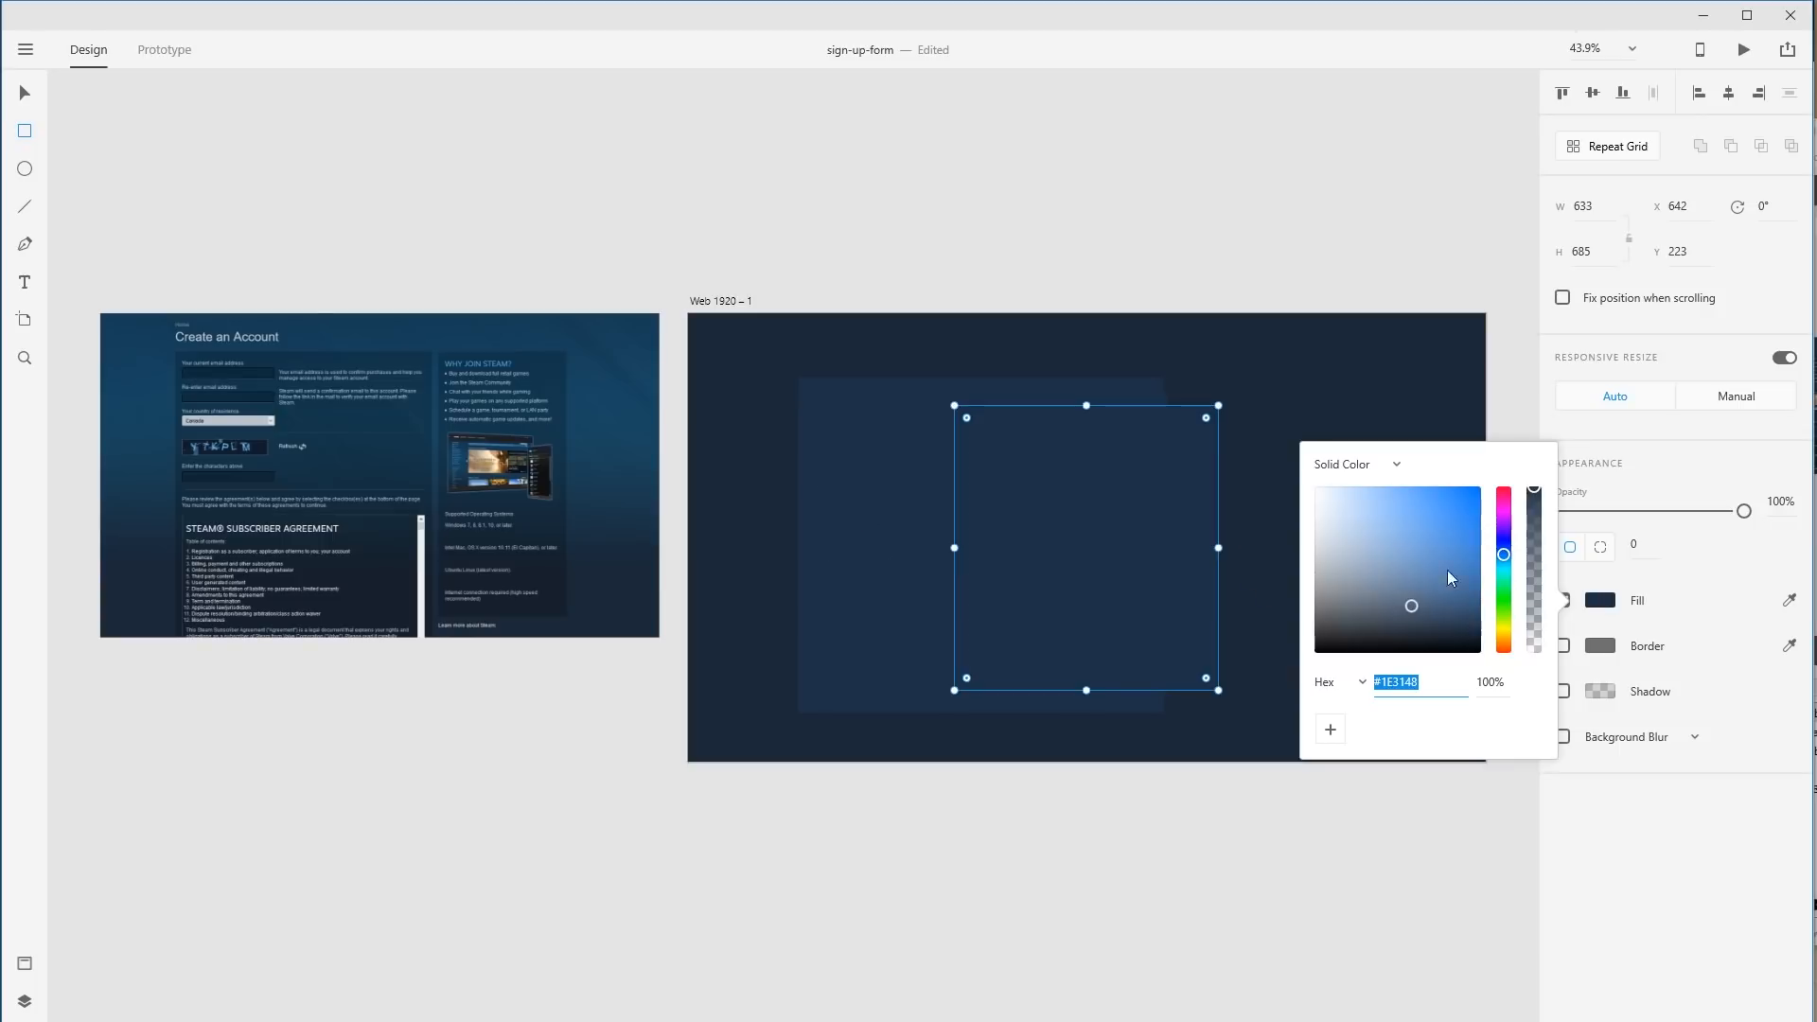
pyautogui.moveTo(1410, 600); pyautogui.dragTo(1433, 557)
pyautogui.click(1778, 555)
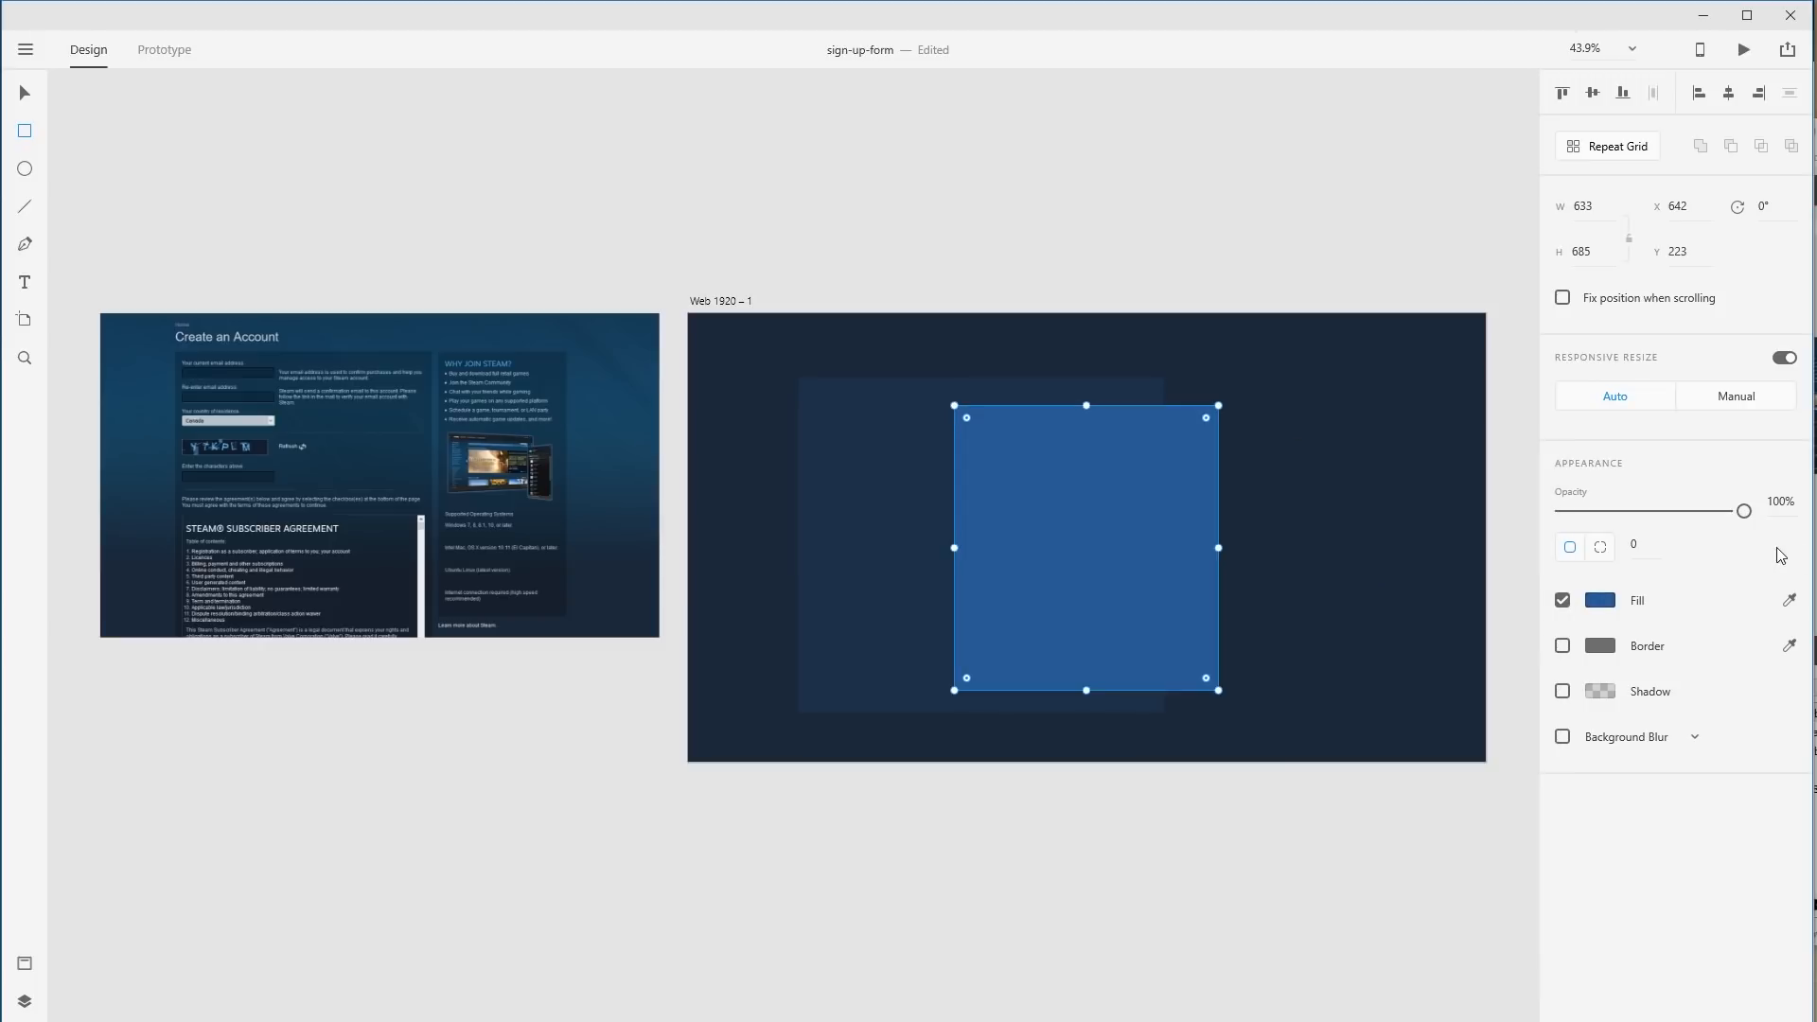
pyautogui.click(1041, 174)
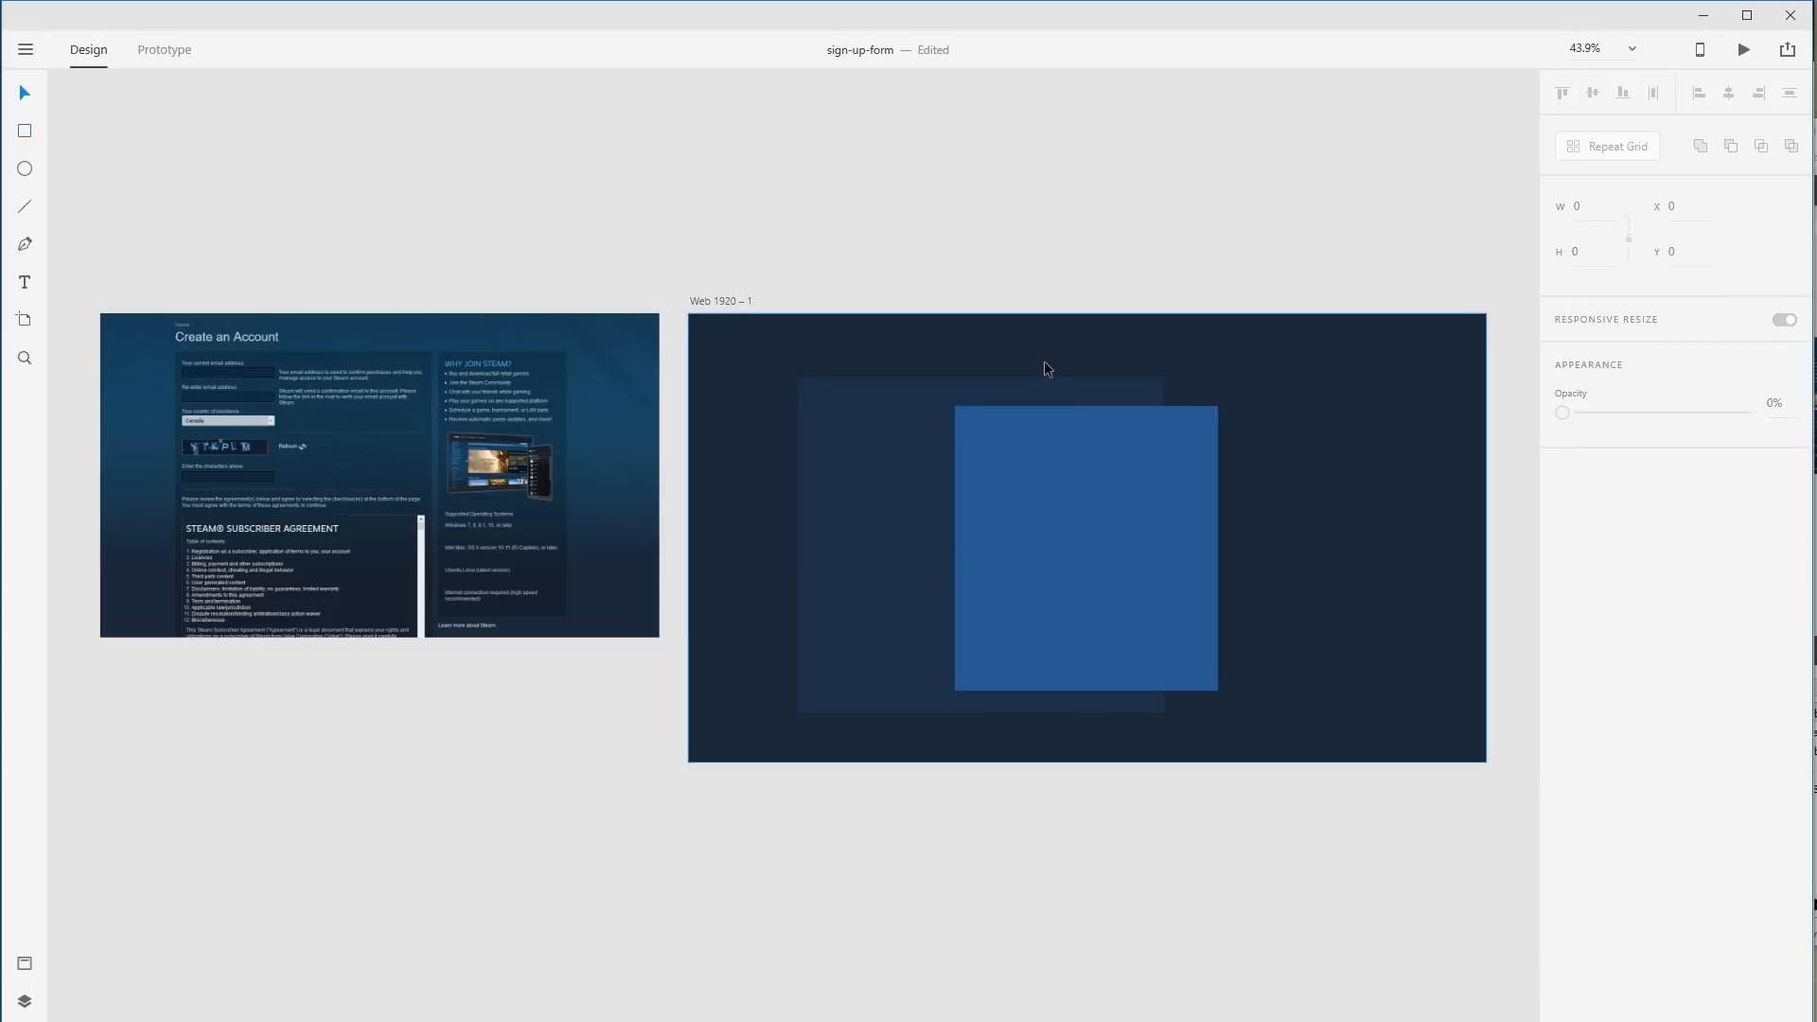
# Paste the Steam logo and snap it into the blue rectangle's top-left corner.
pyautogui.hotkey('ctrl', '1')
pyautogui.moveTo(1052, 456); pyautogui.dragTo(710, 434)
pyautogui.click(1524, 354)
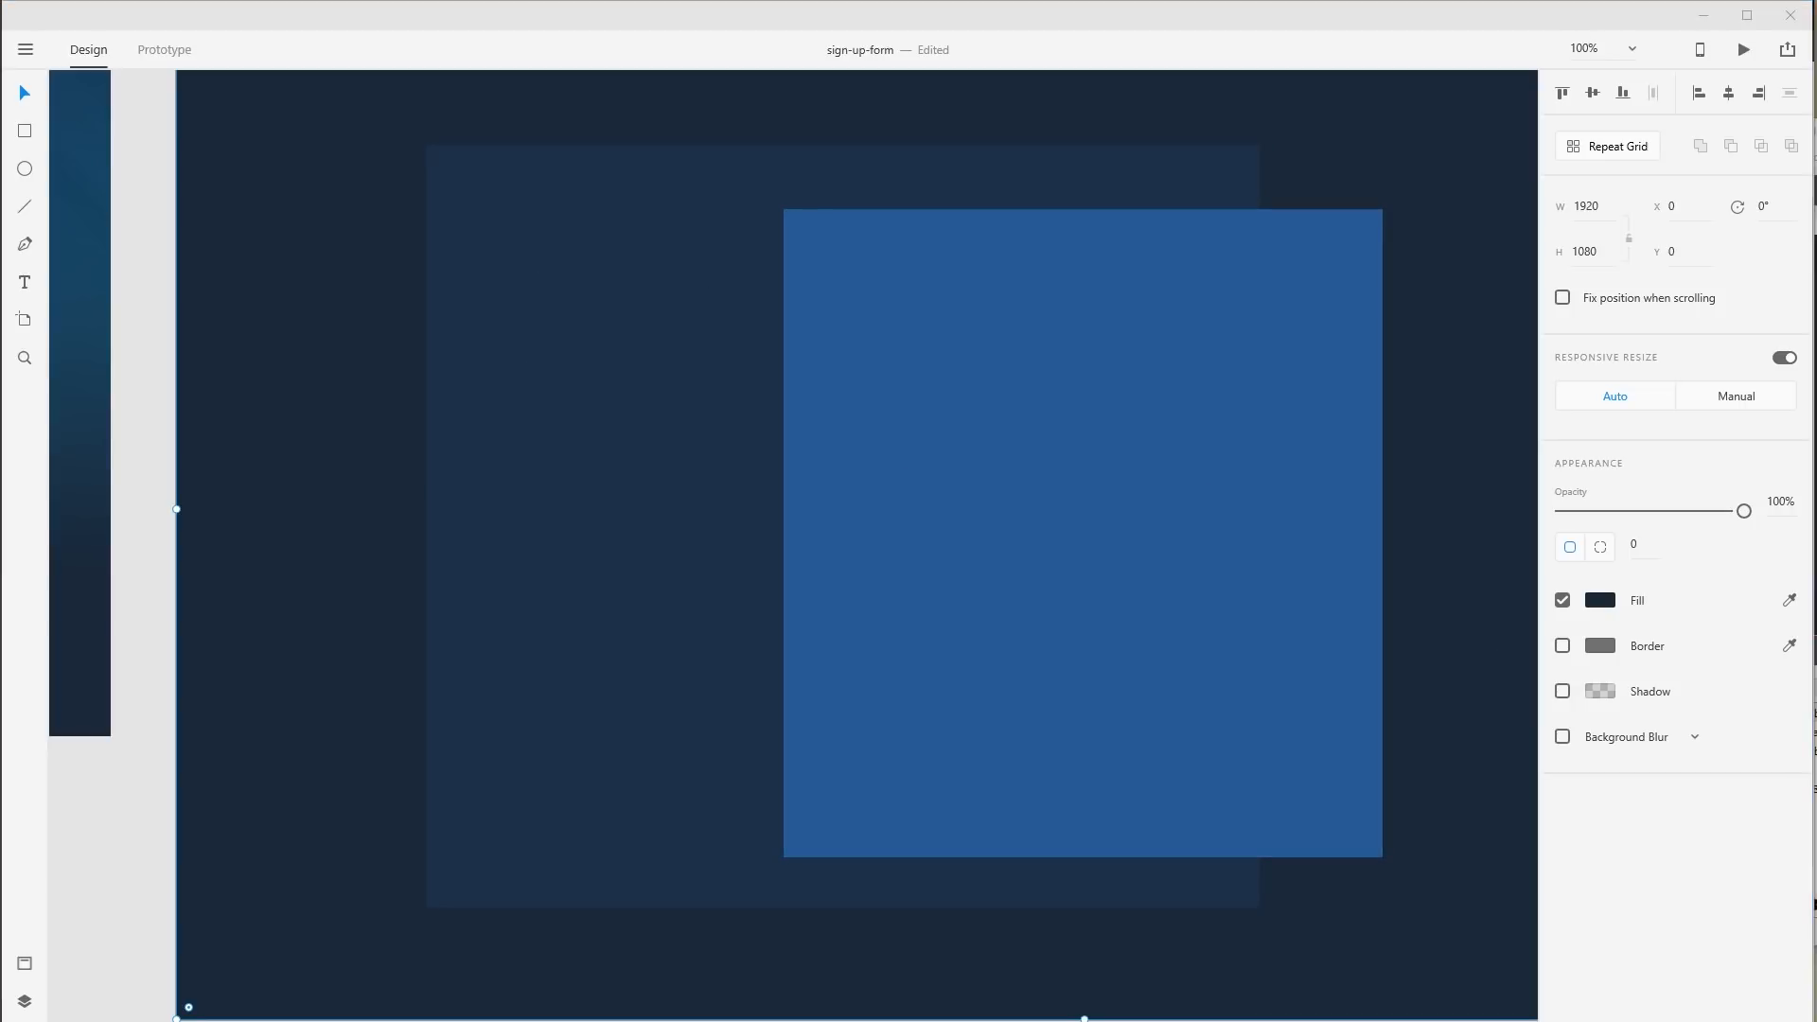
pyautogui.click(1063, 48)
pyautogui.hotkey('ctrl', 'v')
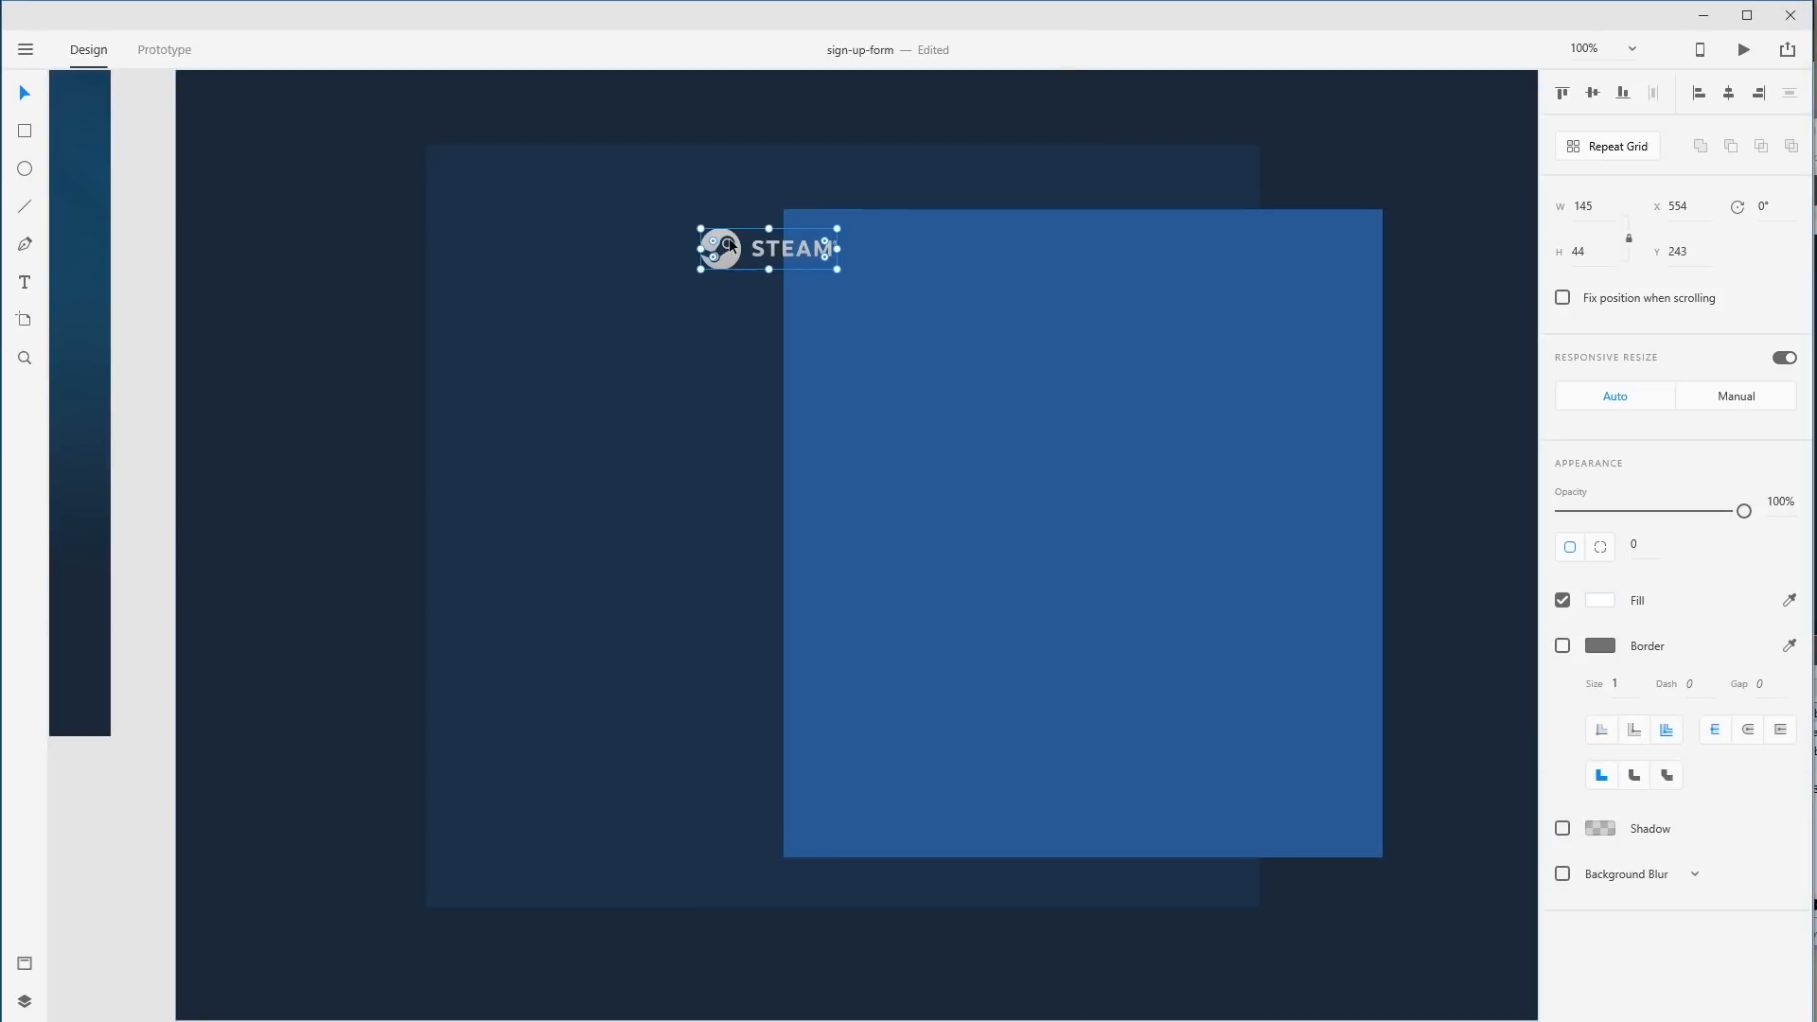
pyautogui.moveTo(736, 250); pyautogui.dragTo(869, 272)
pyautogui.click(1054, 165)
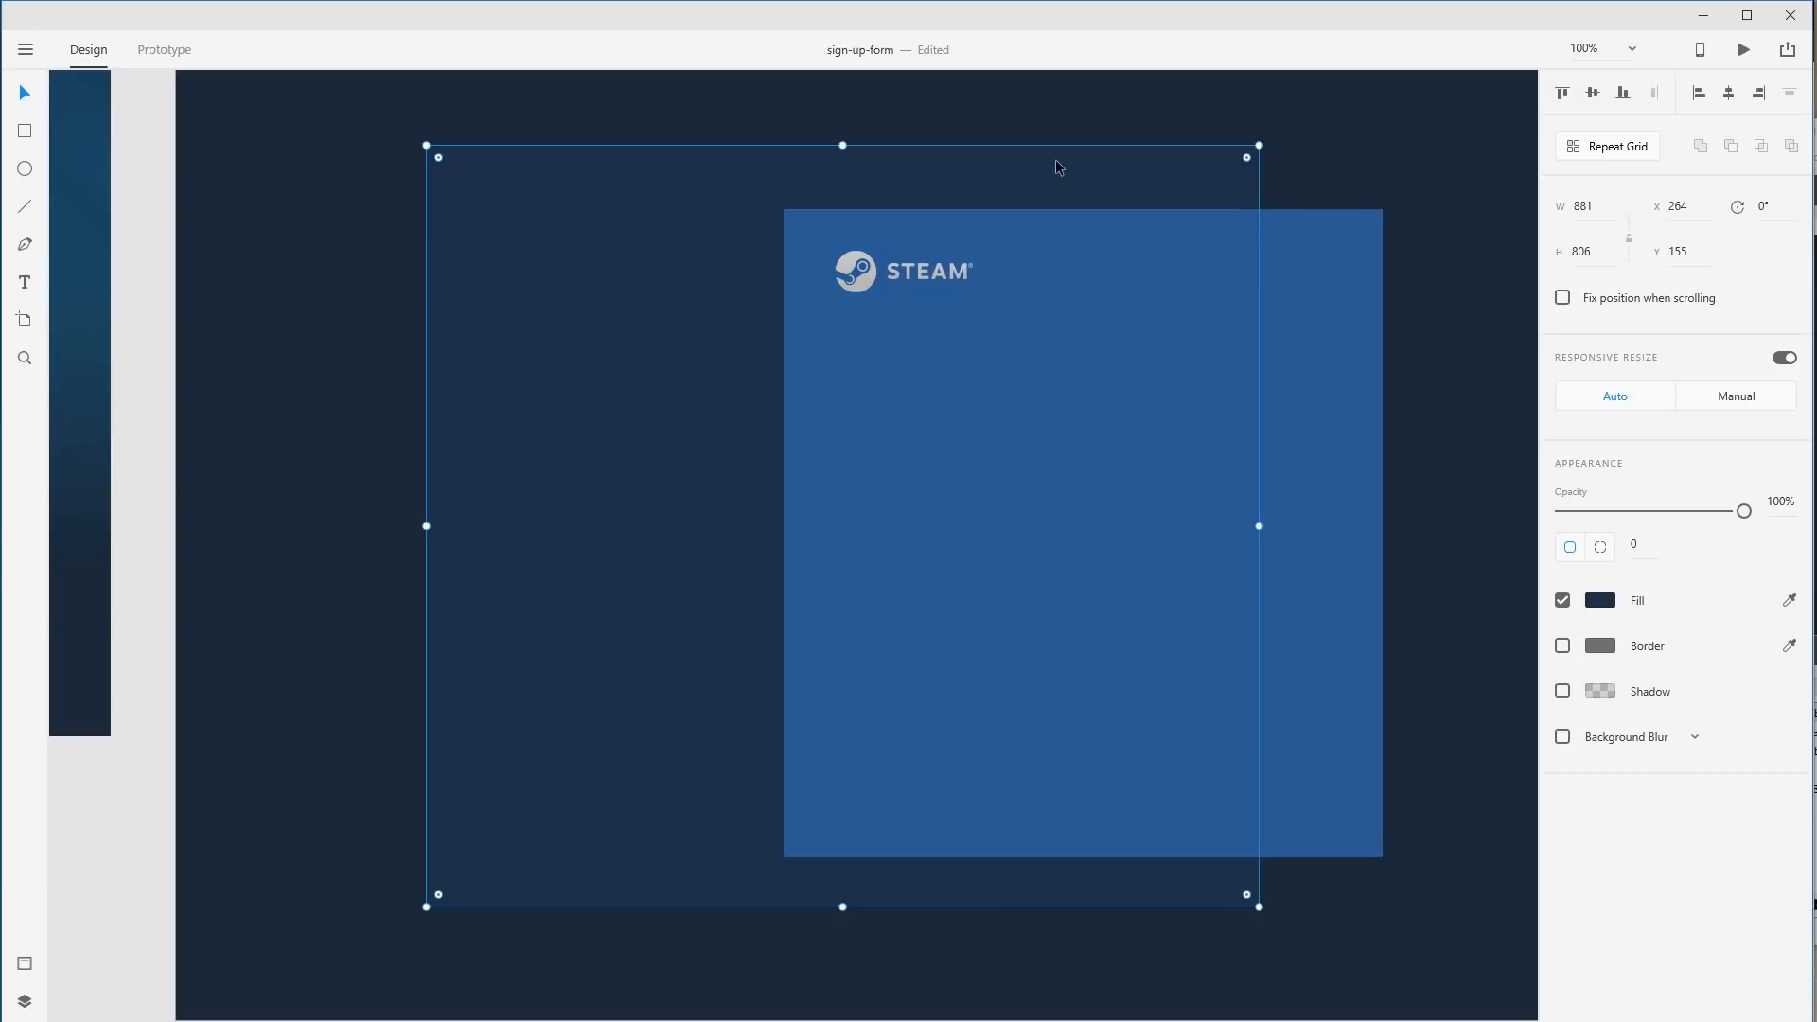
pyautogui.click(956, 286)
pyautogui.hscroll(-2, 1054, 357)
pyautogui.scroll(1, 1054, 357)
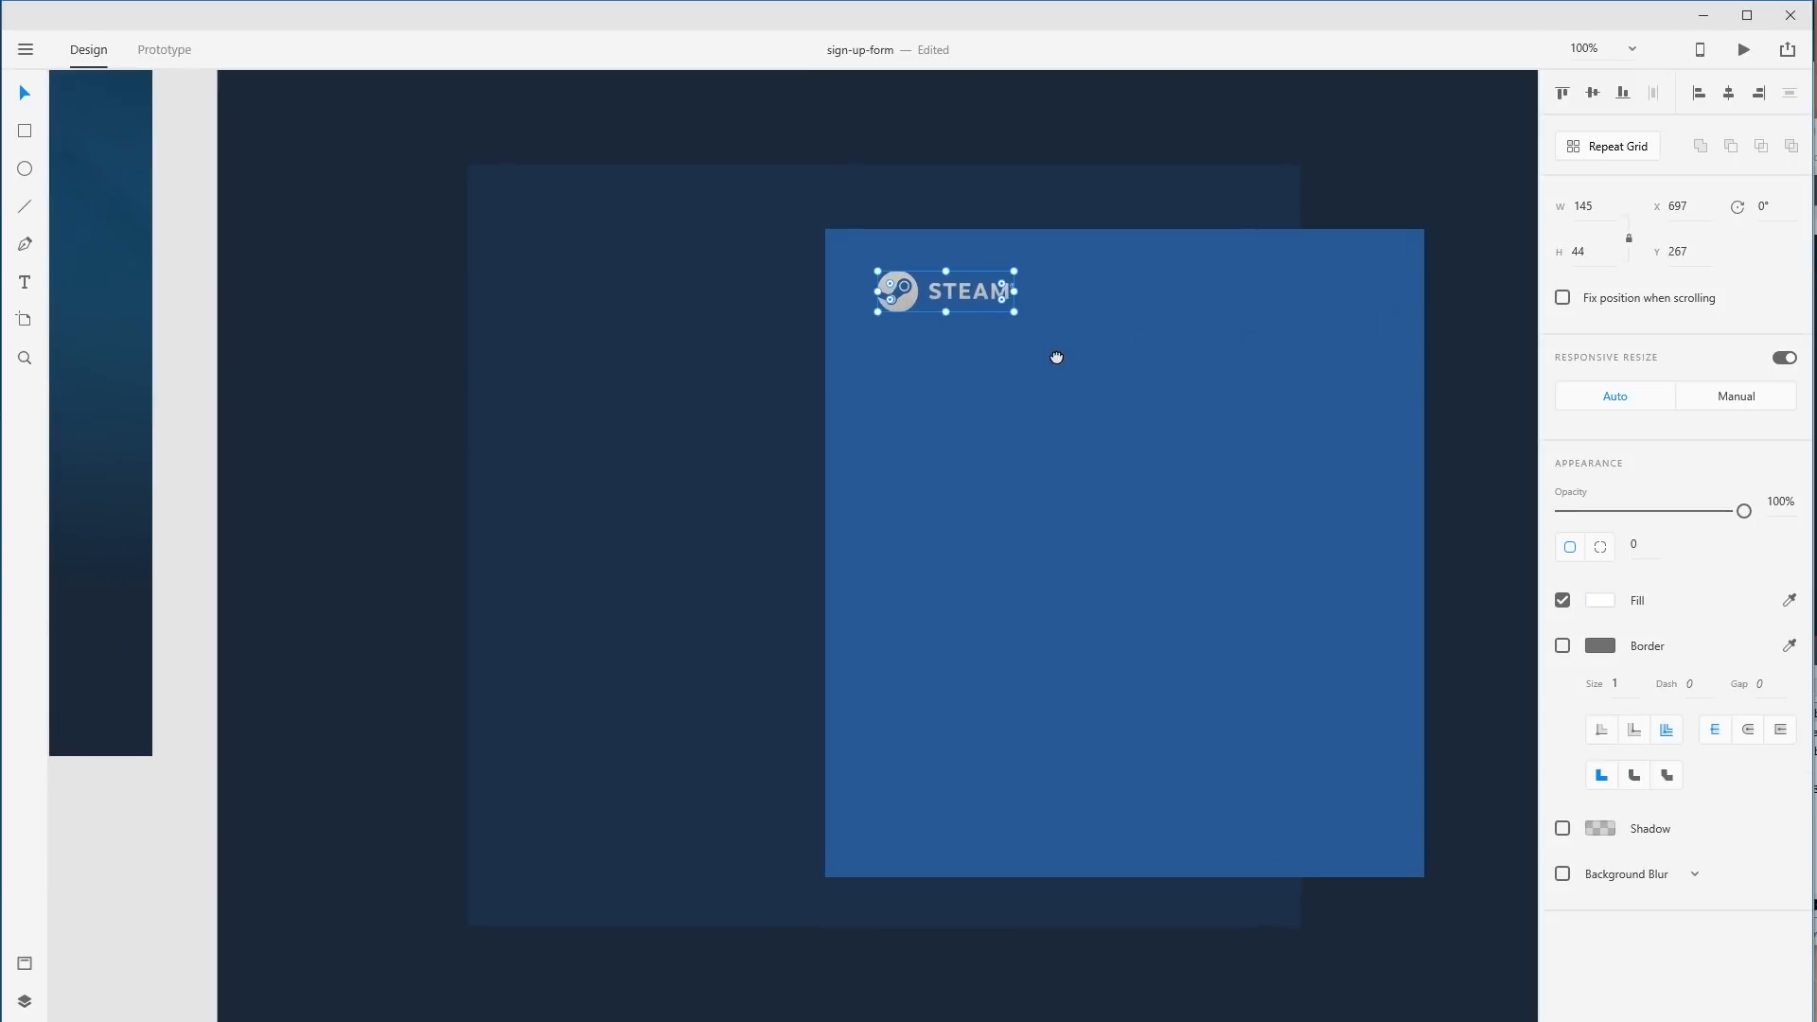
pyautogui.moveTo(1009, 284)
pyautogui.mouseDown()
pyautogui.moveTo(1052, 287)
pyautogui.moveTo(985, 272)
pyautogui.mouseUp()
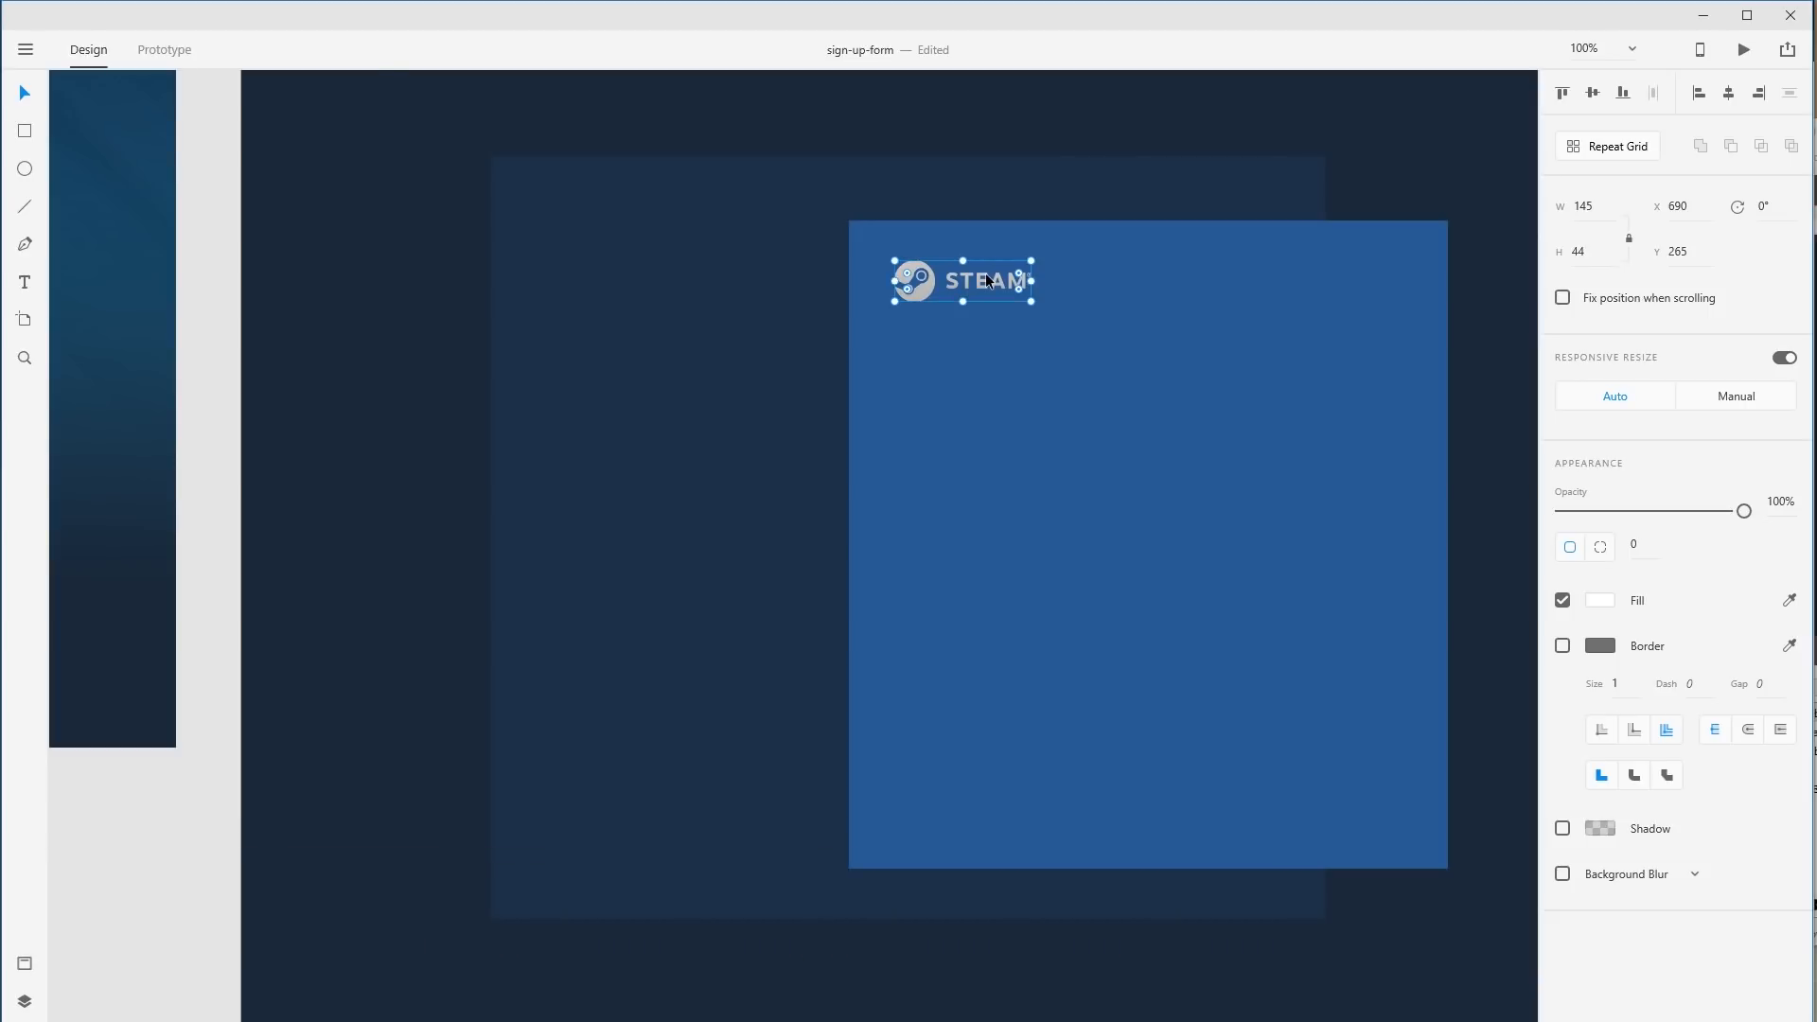
# Pan the canvas to centre the navy panel and blue rectangle in view.
pyautogui.click(702, 534)
pyautogui.moveTo(336, 433); pyautogui.dragTo(1180, 527)
pyautogui.moveTo(1060, 472); pyautogui.dragTo(246, 407)
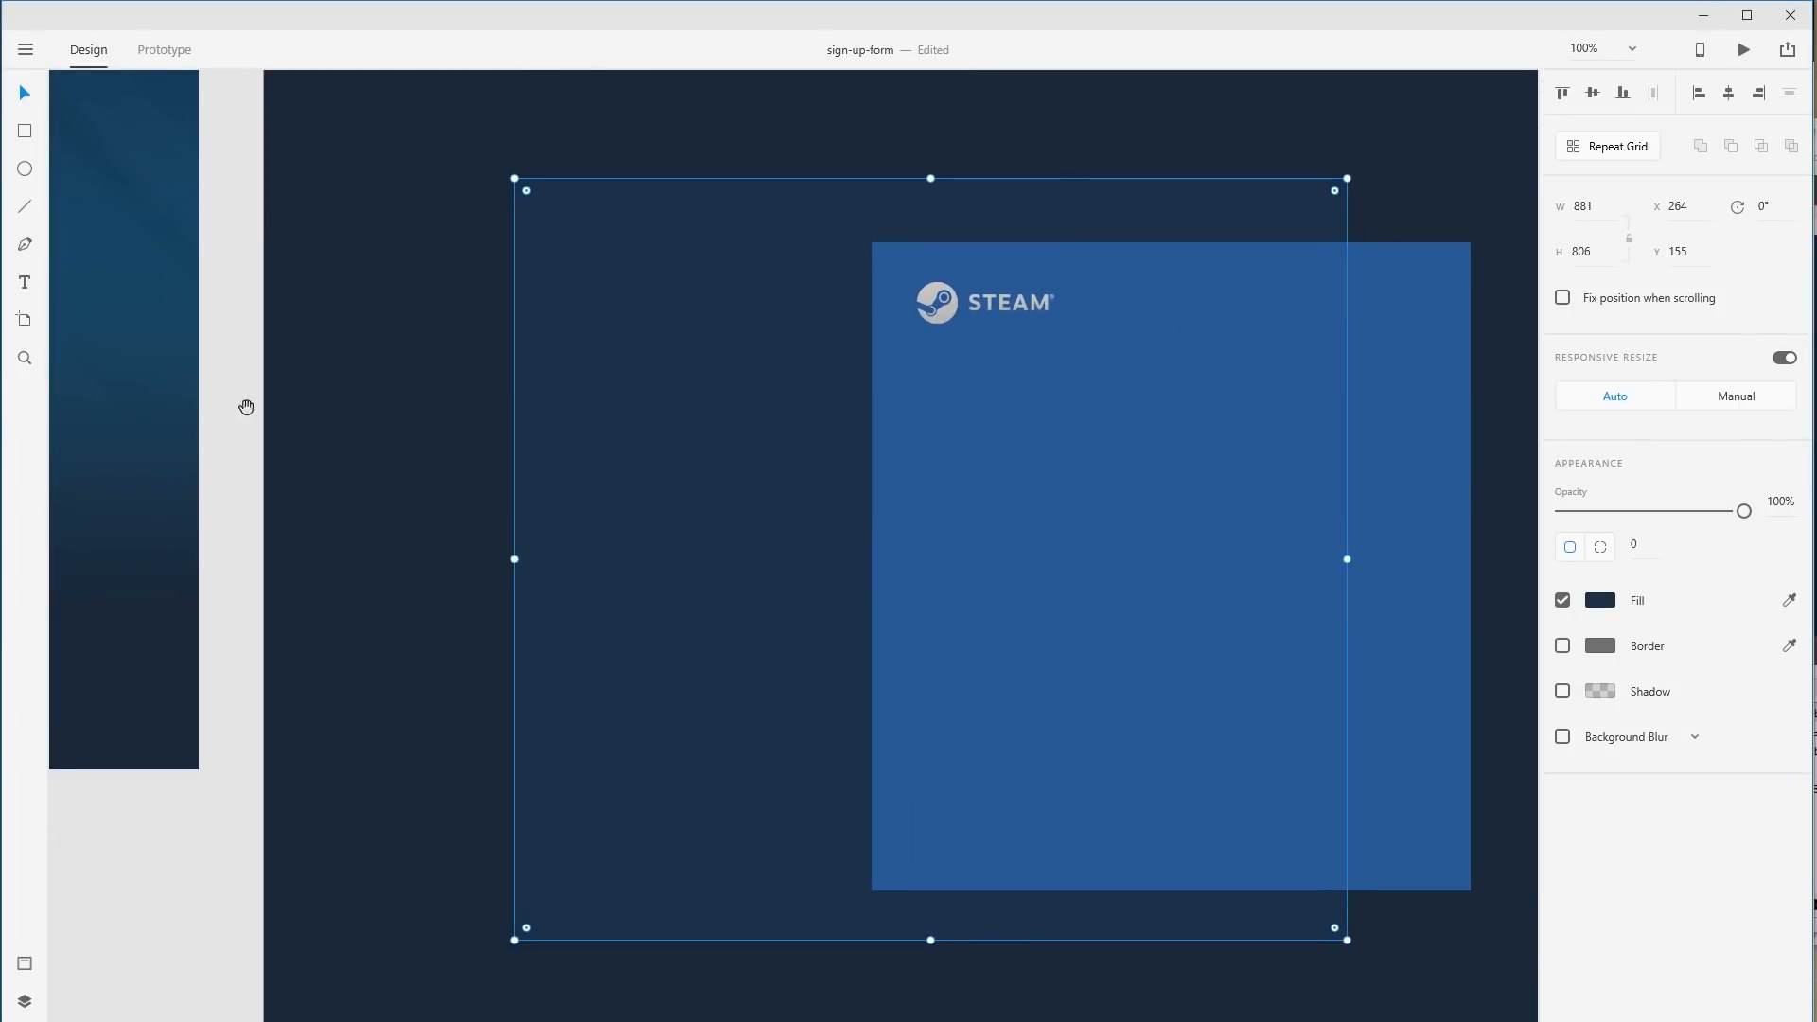
pyautogui.click(525, 490)
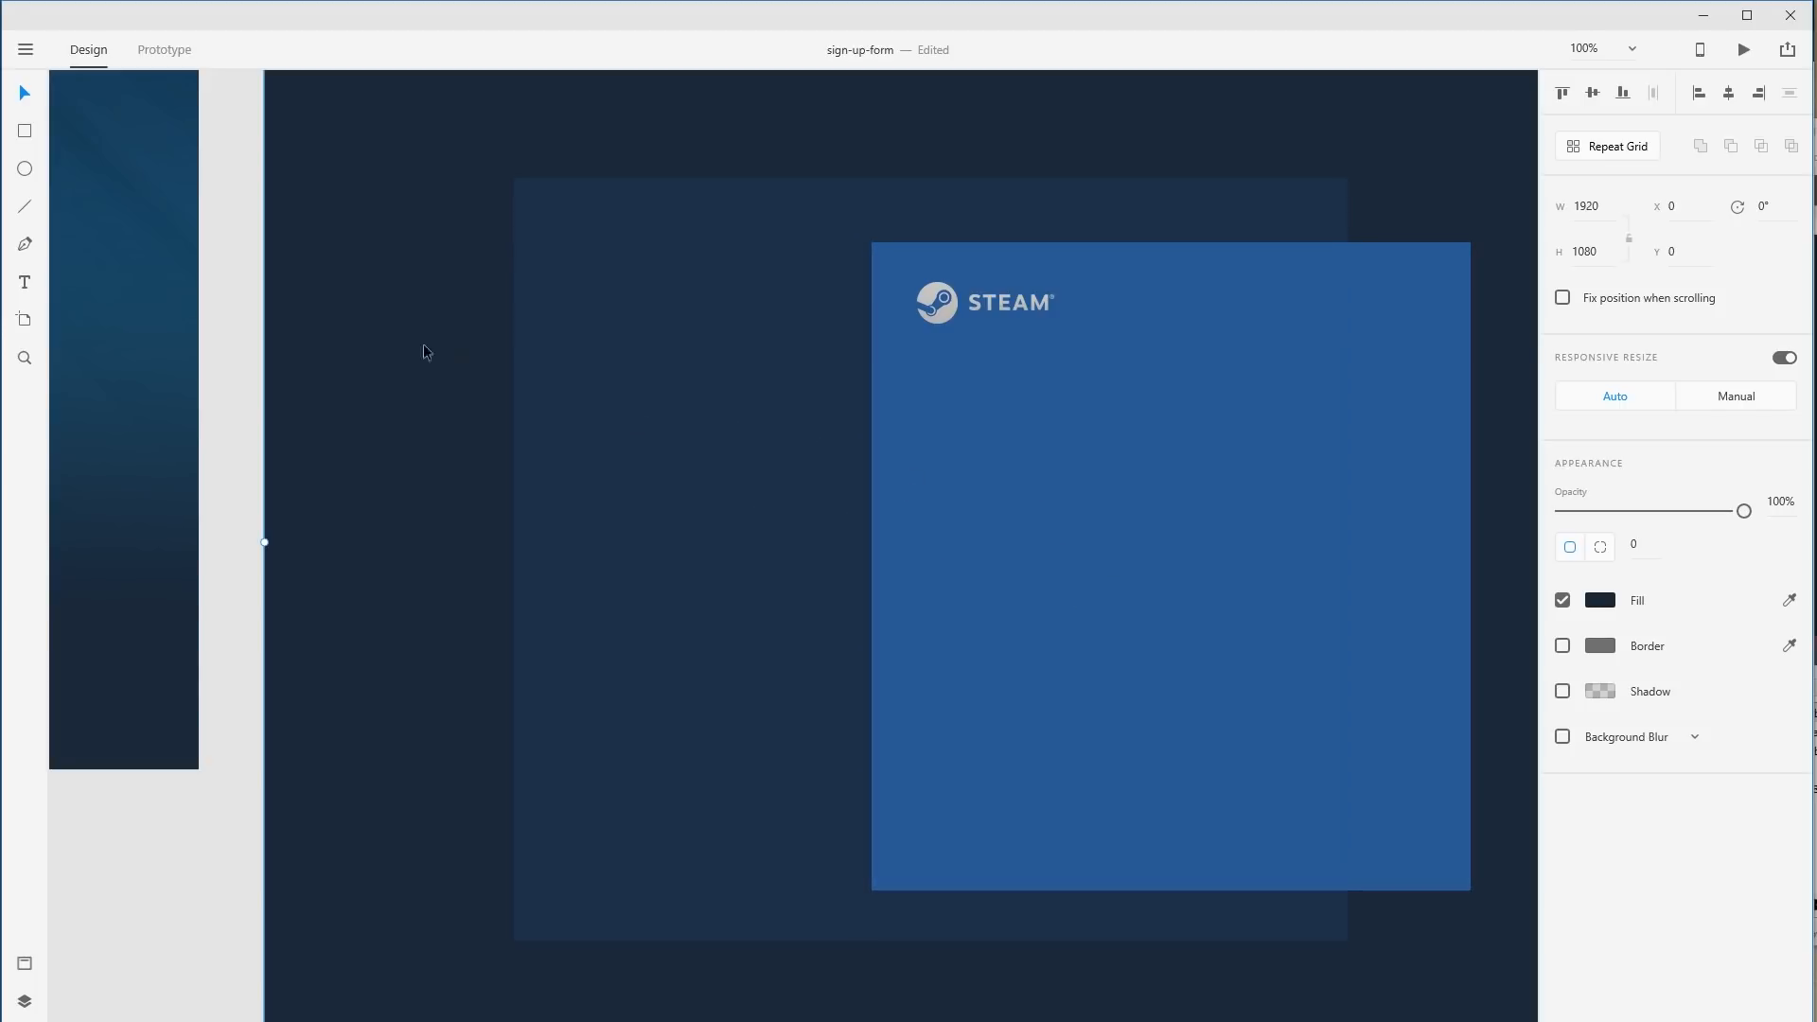
pyautogui.moveTo(350, 342); pyautogui.dragTo(730, 406)
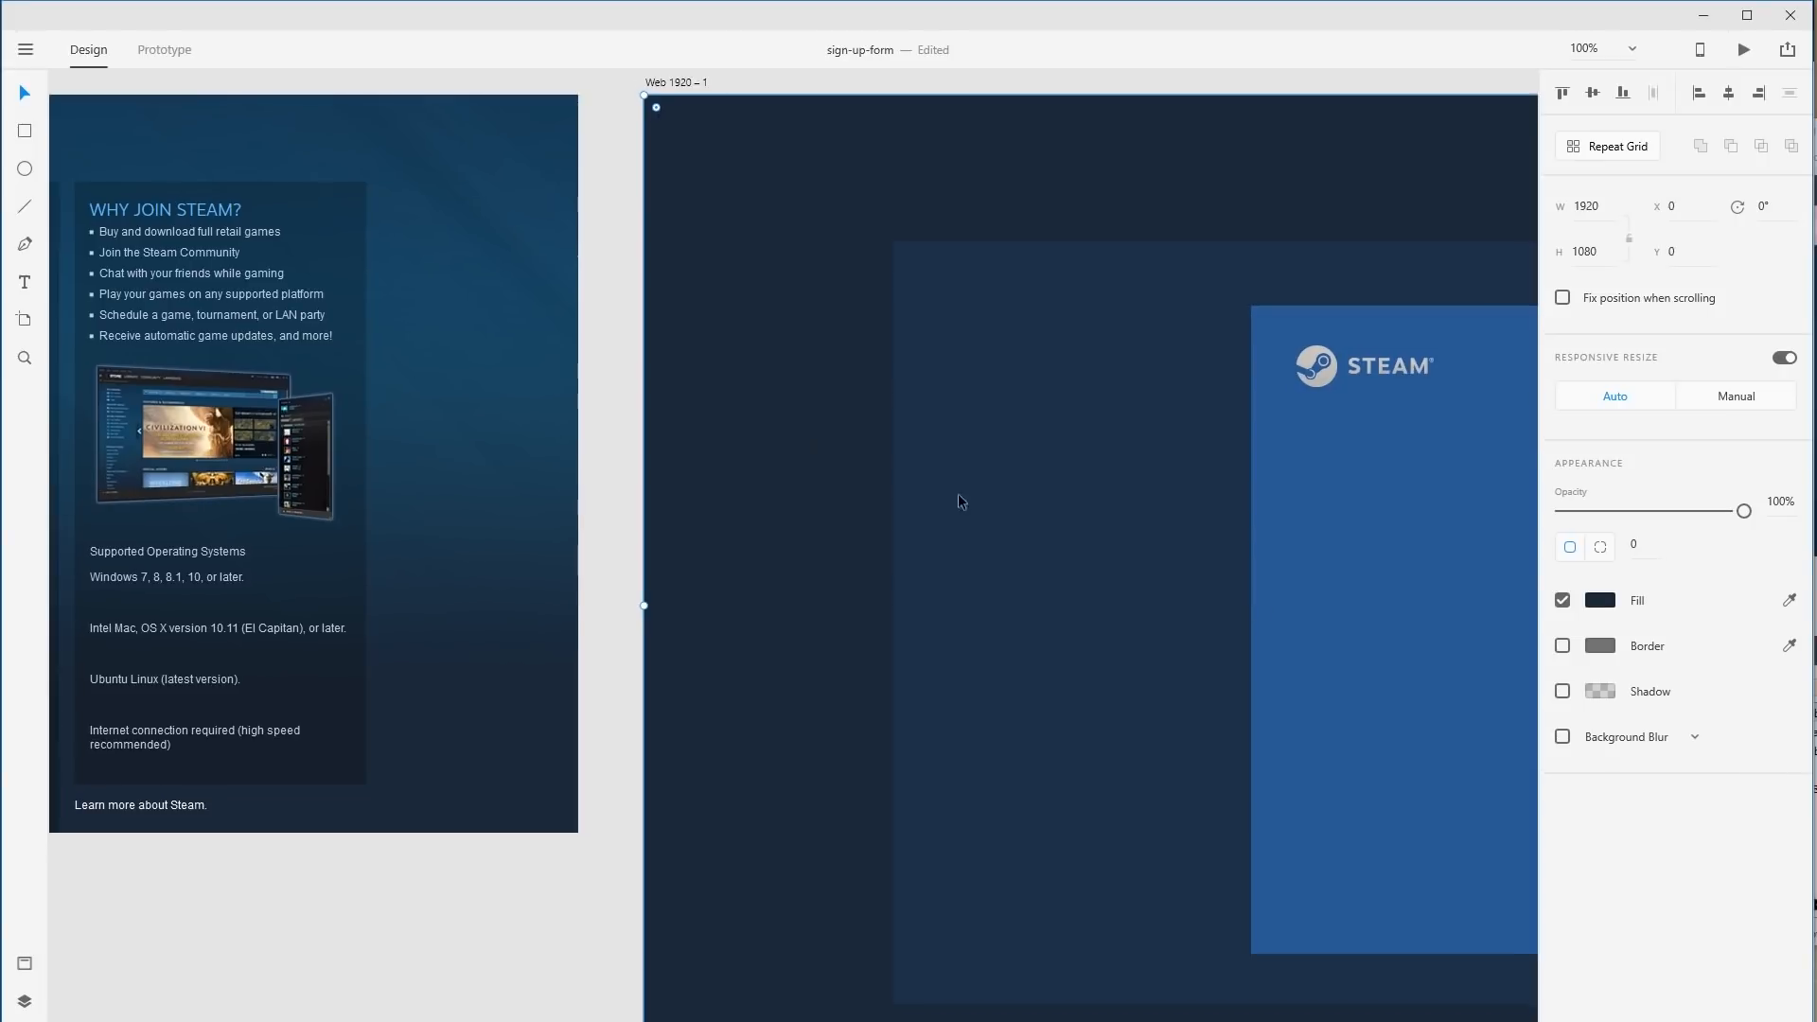
pyautogui.hotkey('alt', 'Tab')
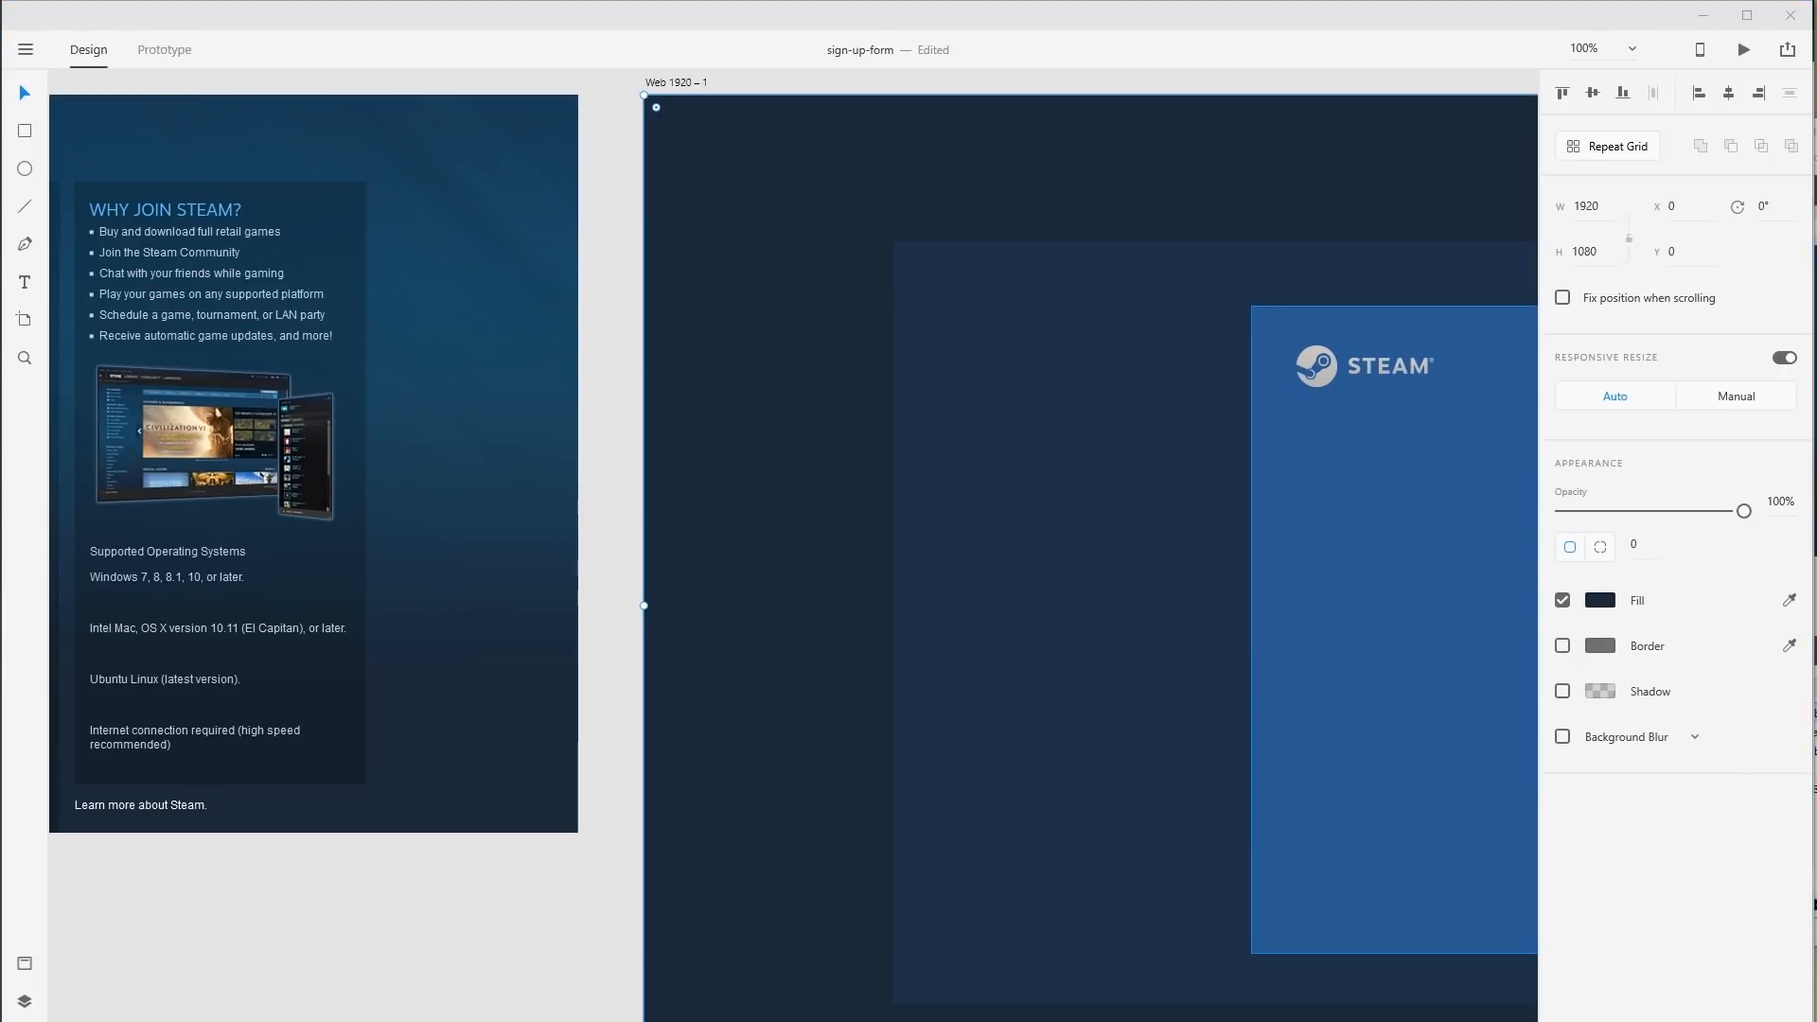
pyautogui.click(962, 373)
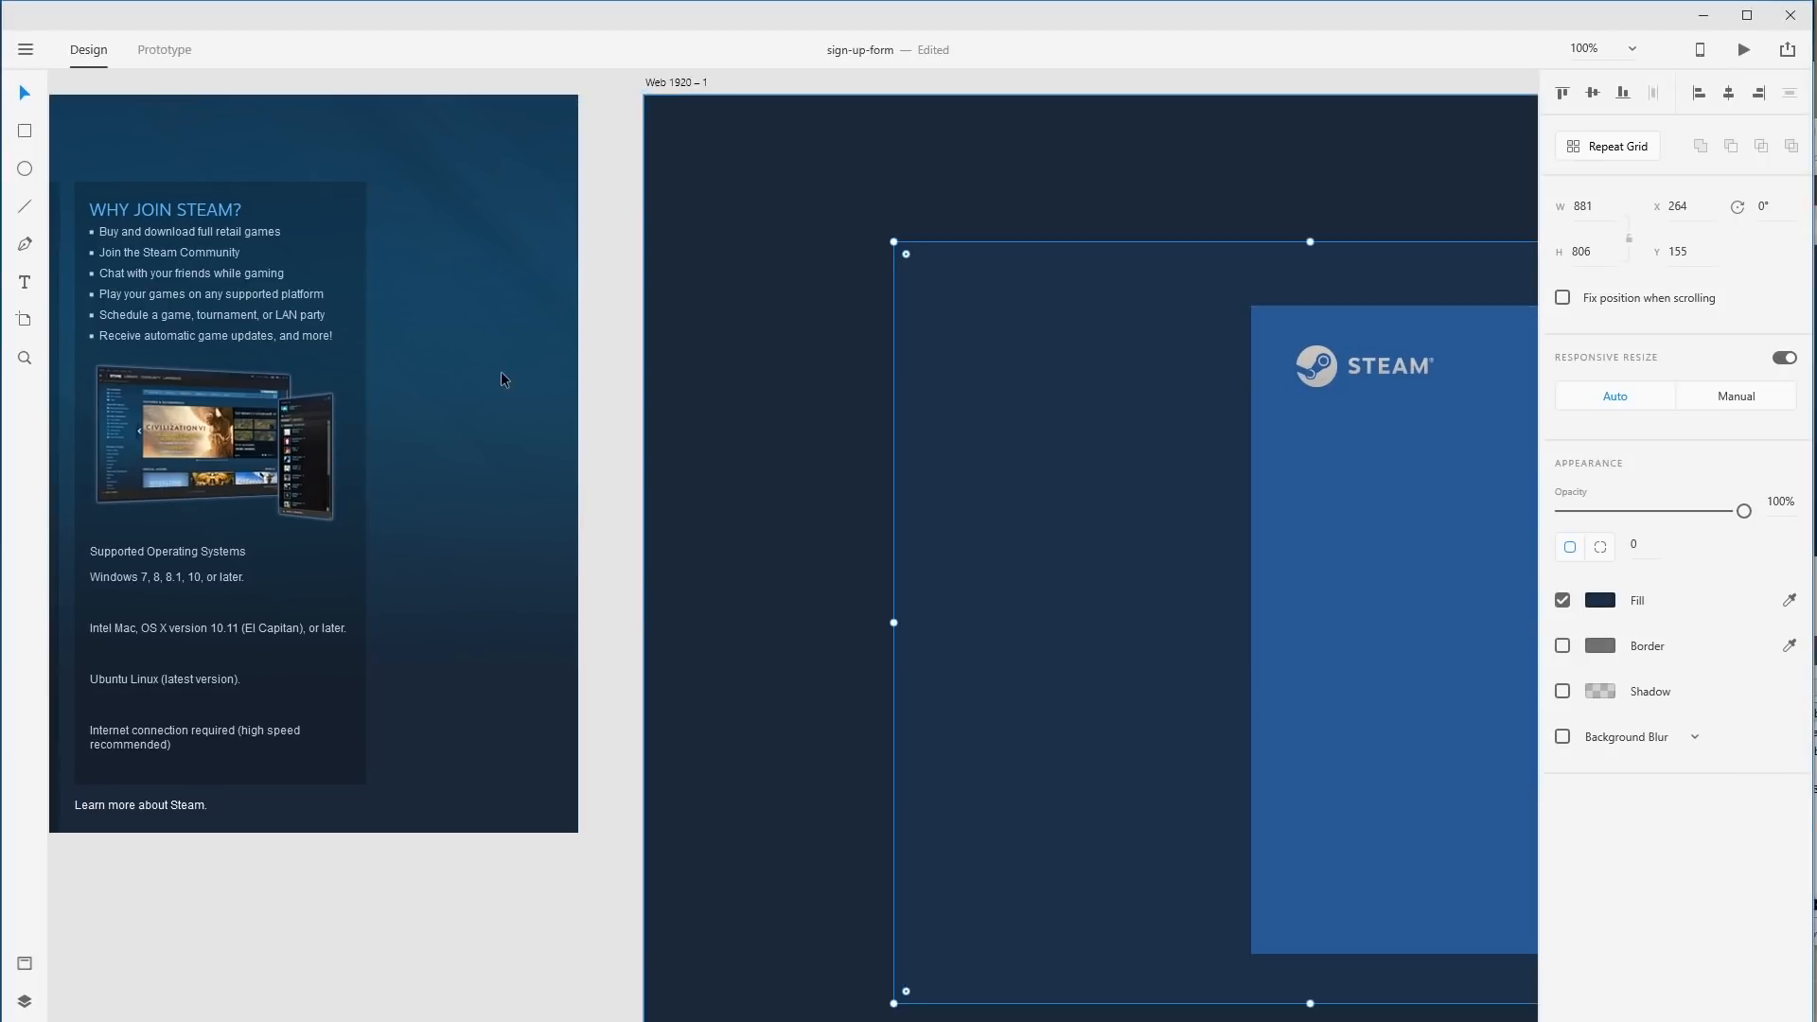
pyautogui.click(25, 283)
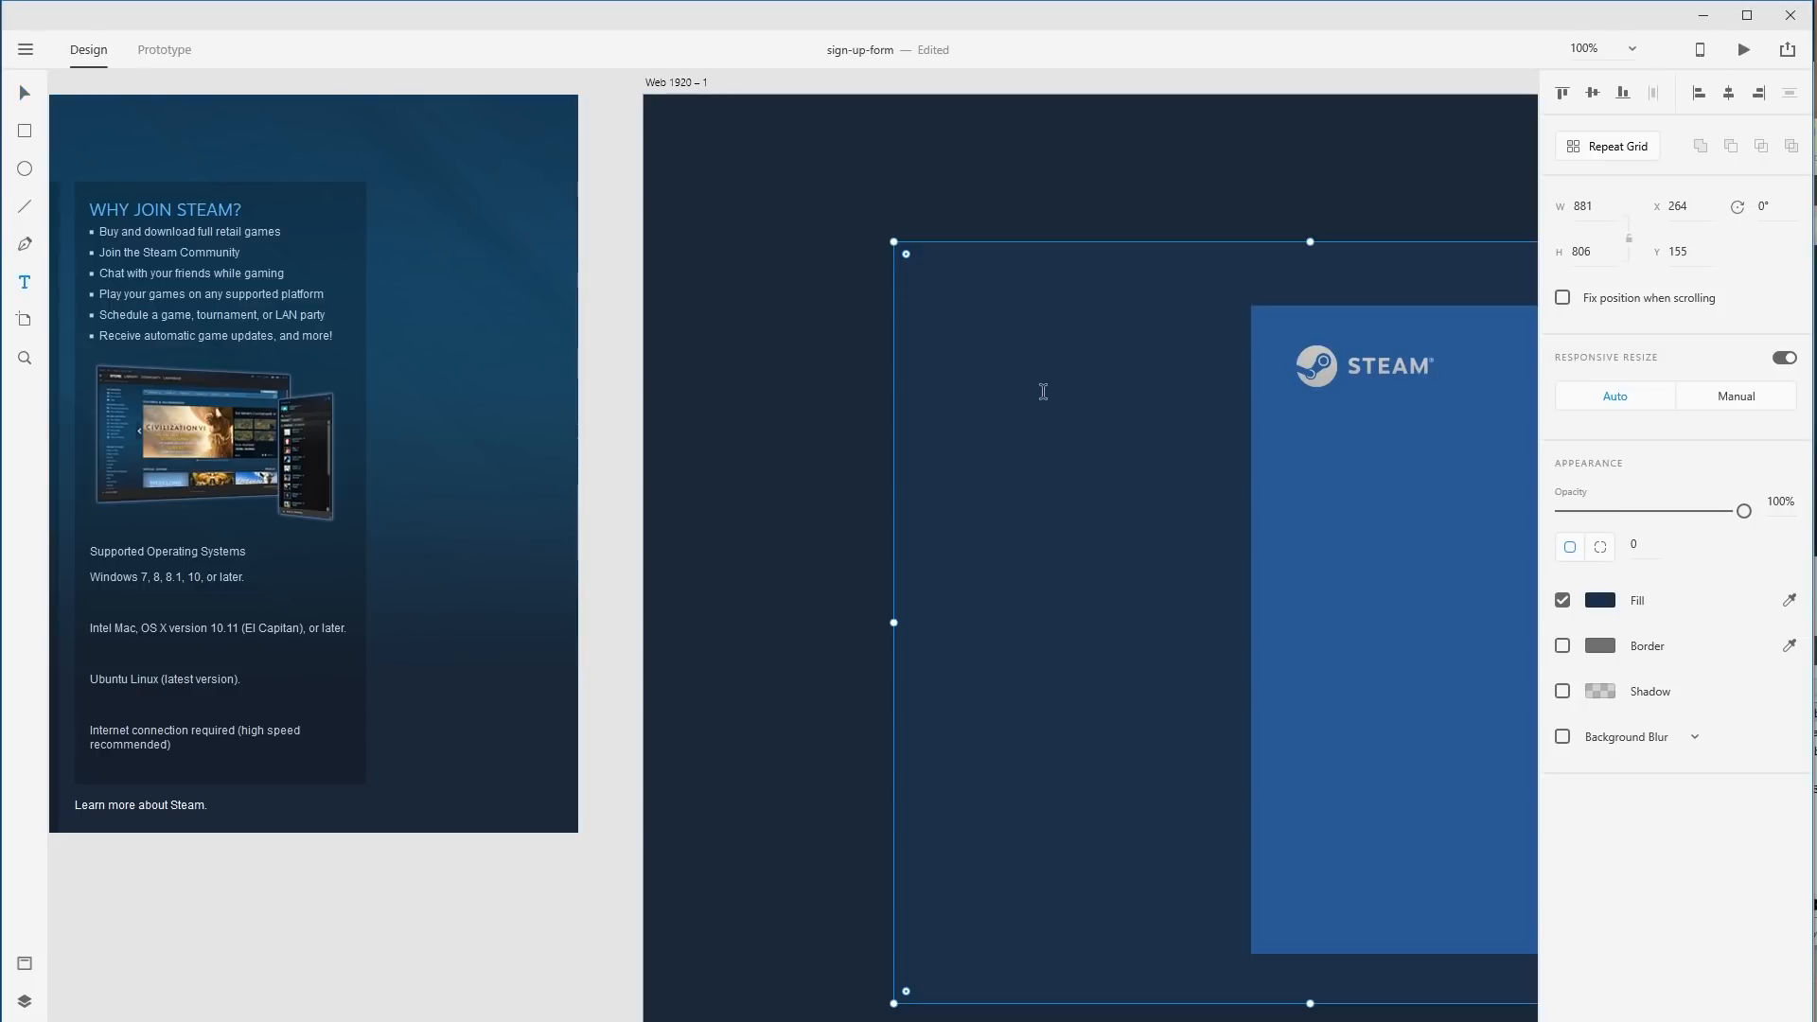
# Draw an area text box left of the blue panel and paste the feature list ending 'and more!'.
pyautogui.click(933, 314)
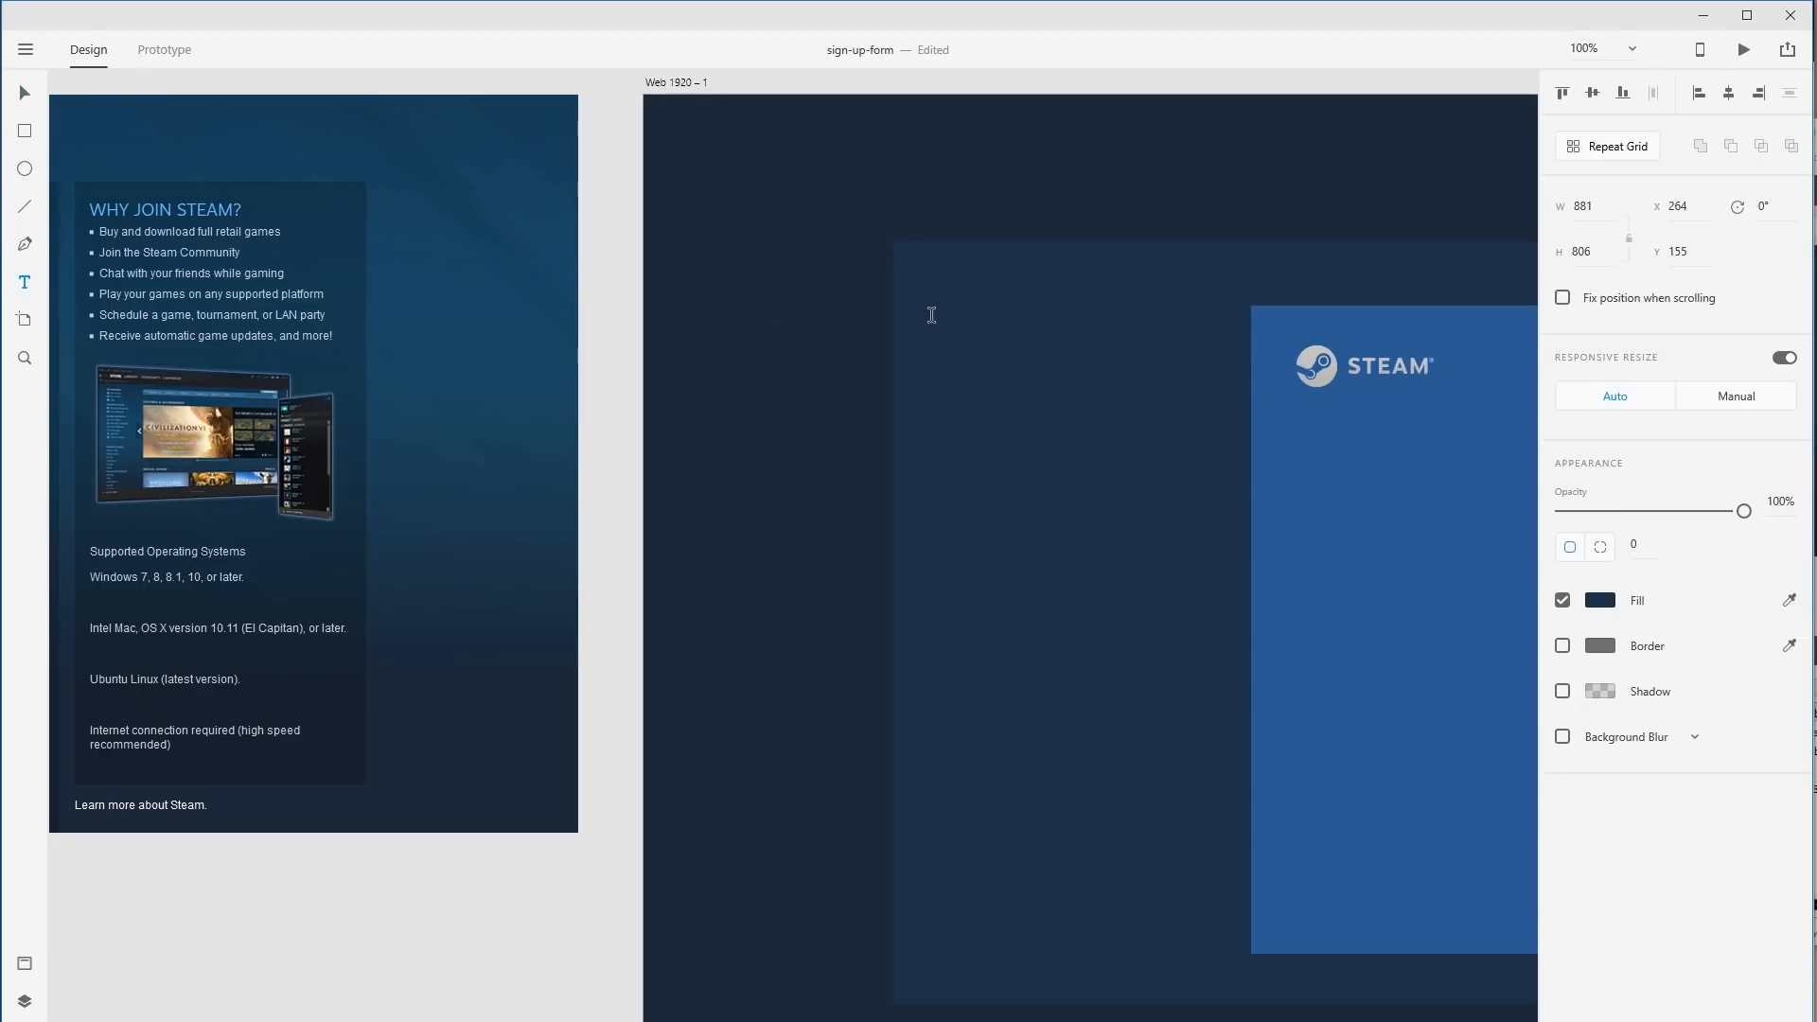
pyautogui.write('asdfasfasfdasf asdf asdf')
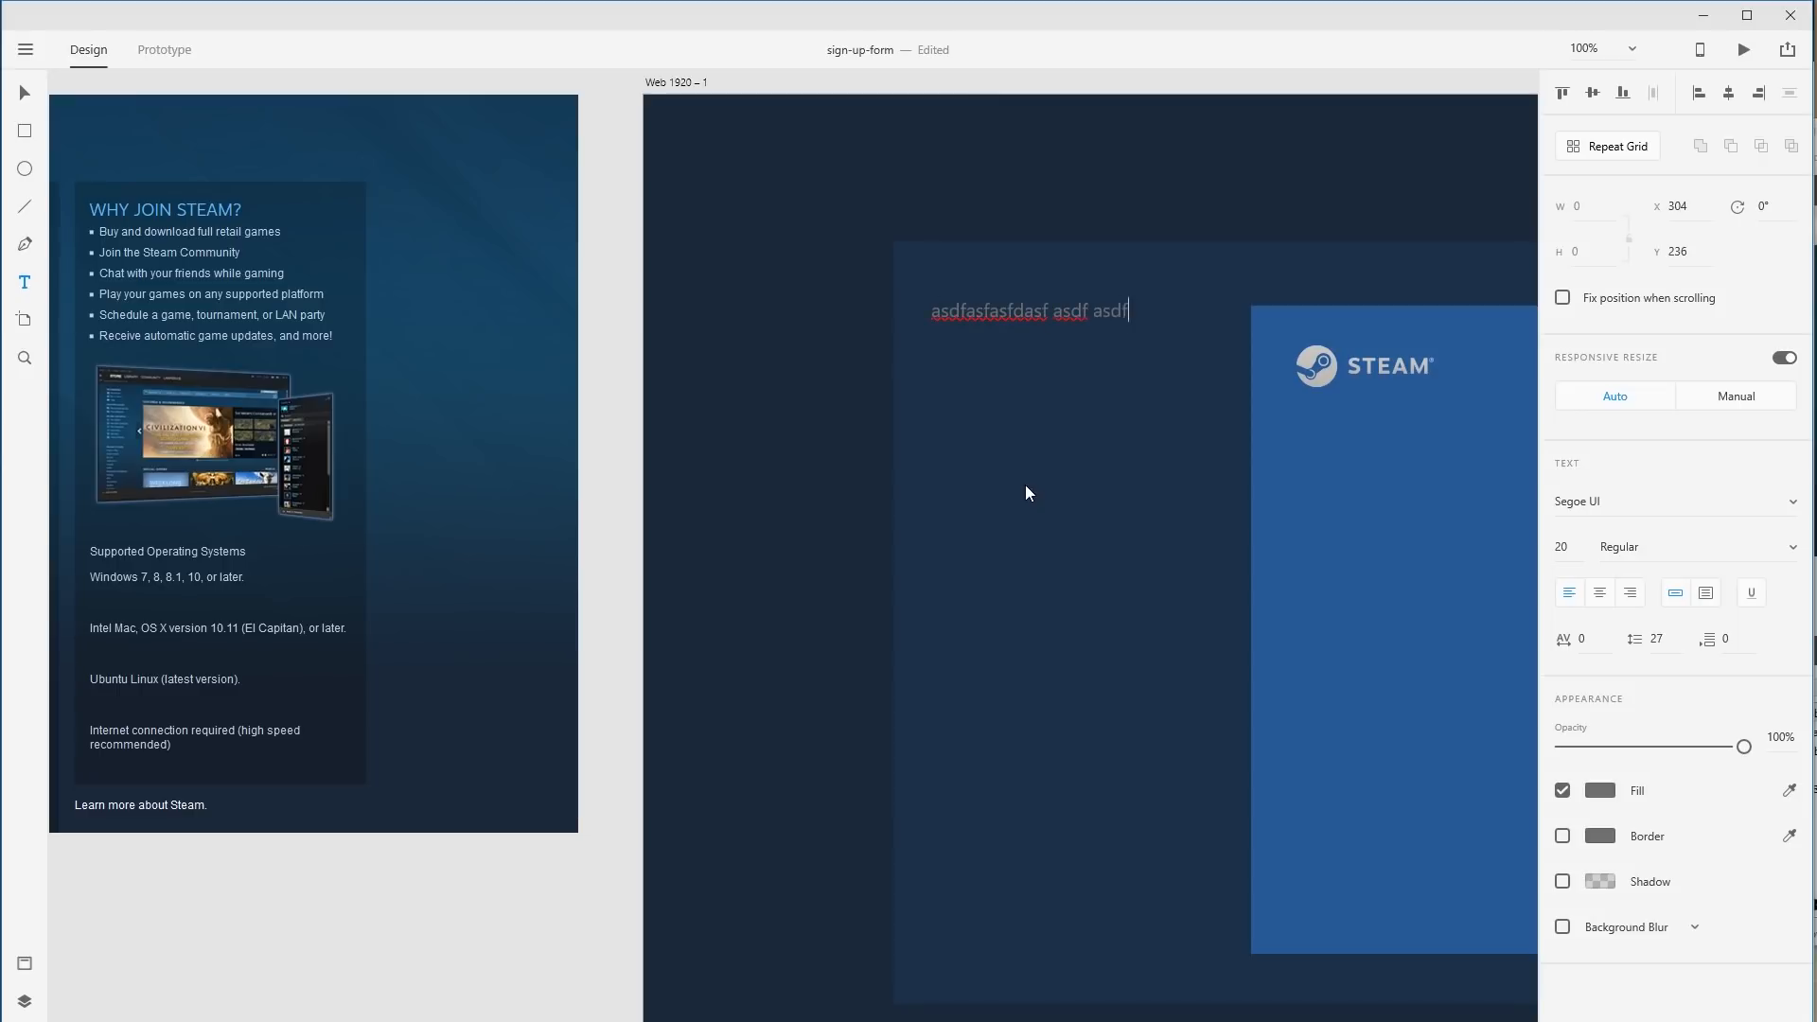
pyautogui.write(' as fdas fdsad fas fas fdsaf')
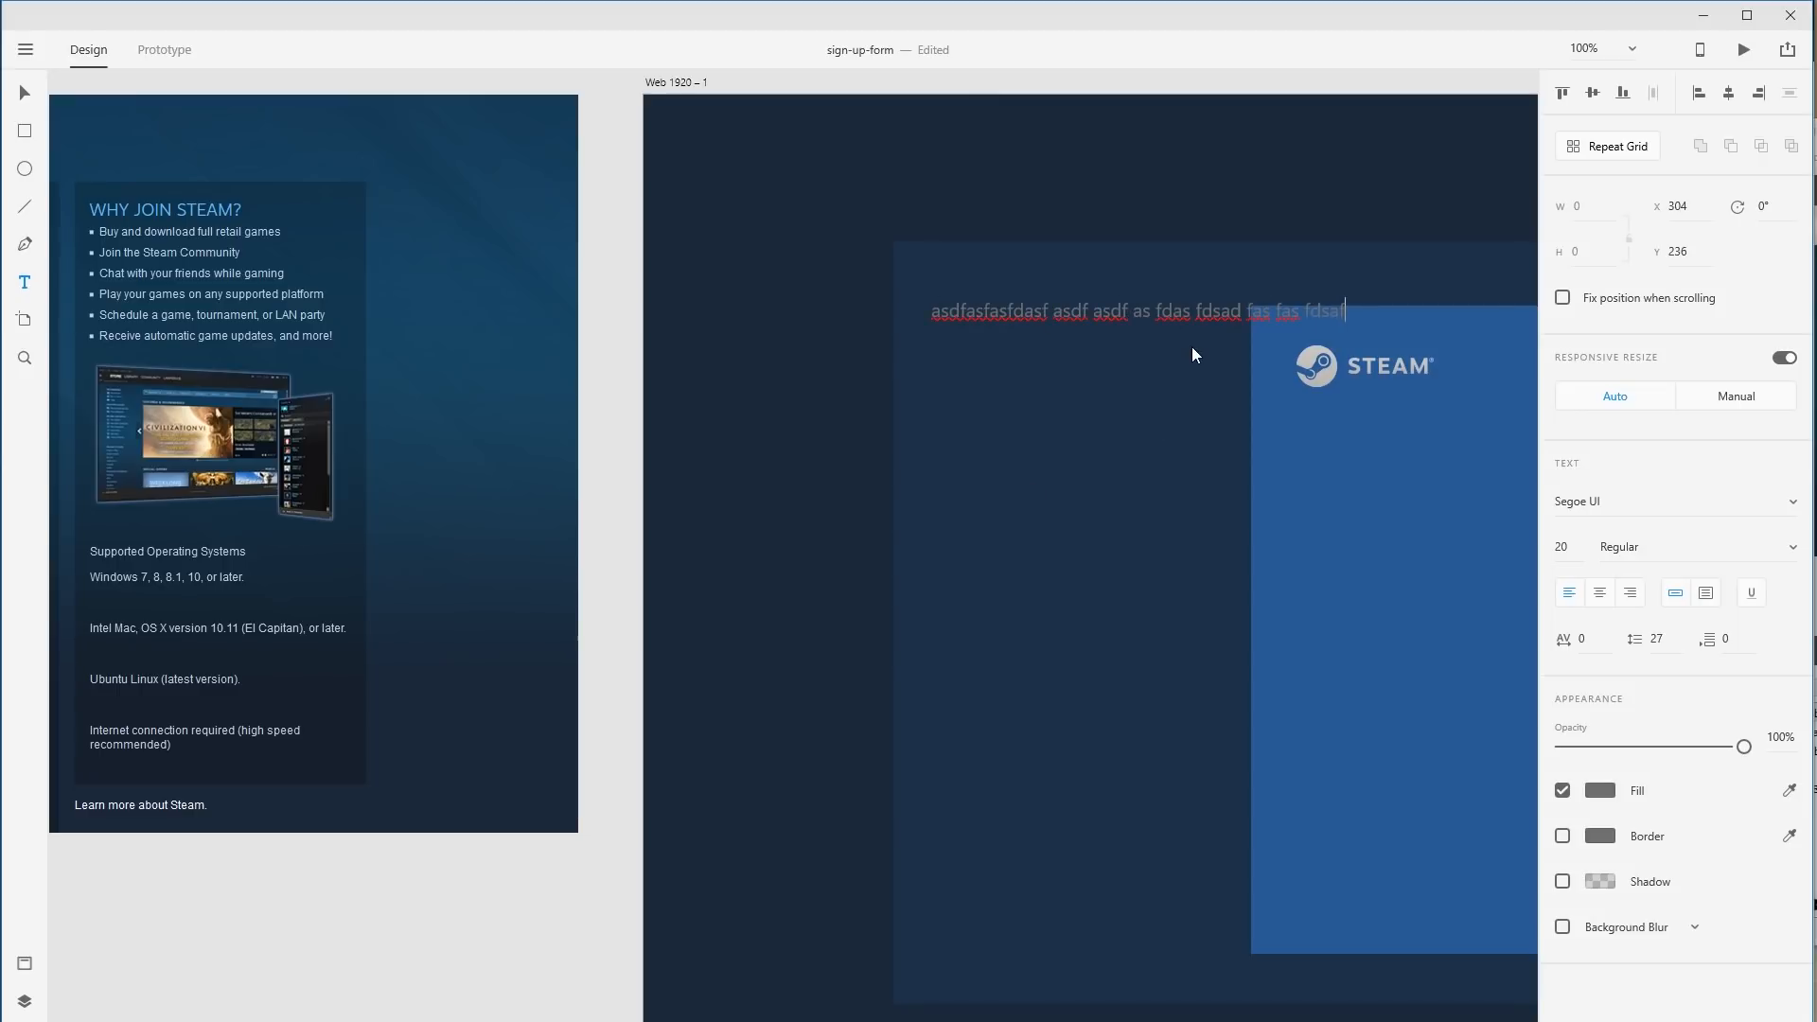
pyautogui.hotkey('ctrl', 'a')
pyautogui.press('BackSpace')
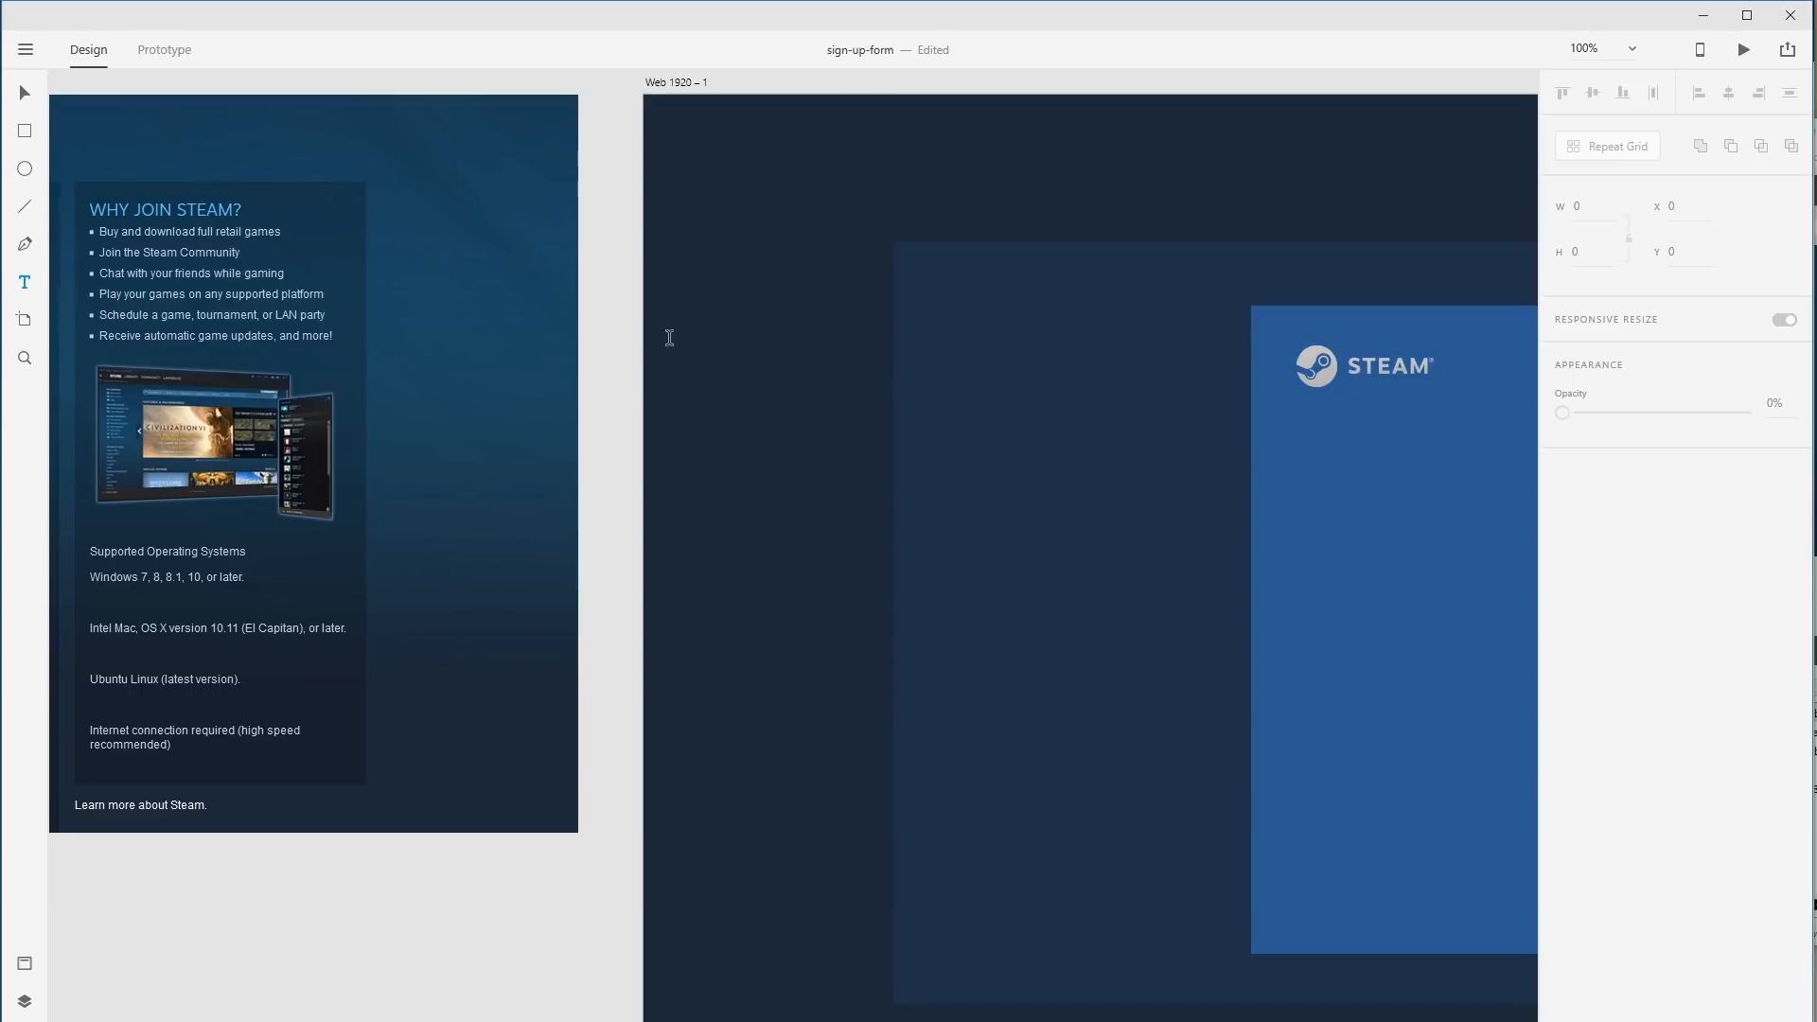
pyautogui.moveTo(937, 313); pyautogui.dragTo(1218, 847)
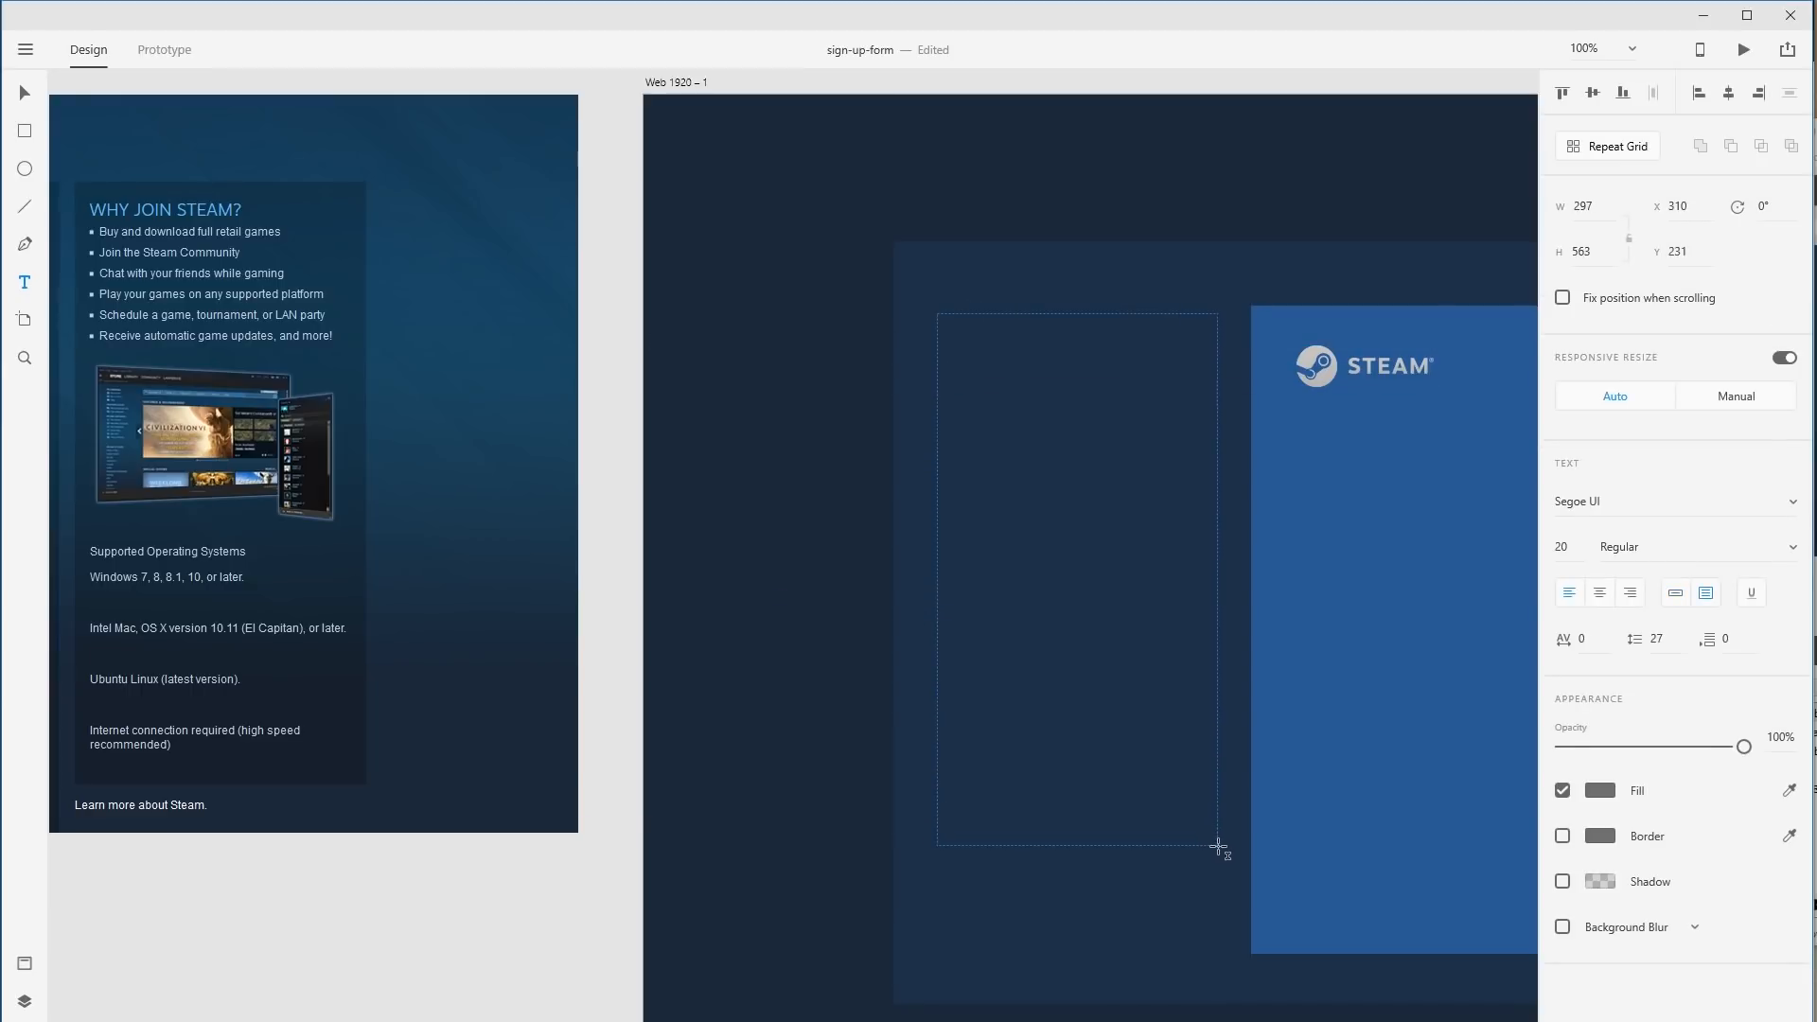
pyautogui.write('Buy and download full retail games Join the Steam Community Chat with your friends while gaming Play your games on any supported platform Schedule a game, tournament, or LAN party Receive automatic game updates, and more!')
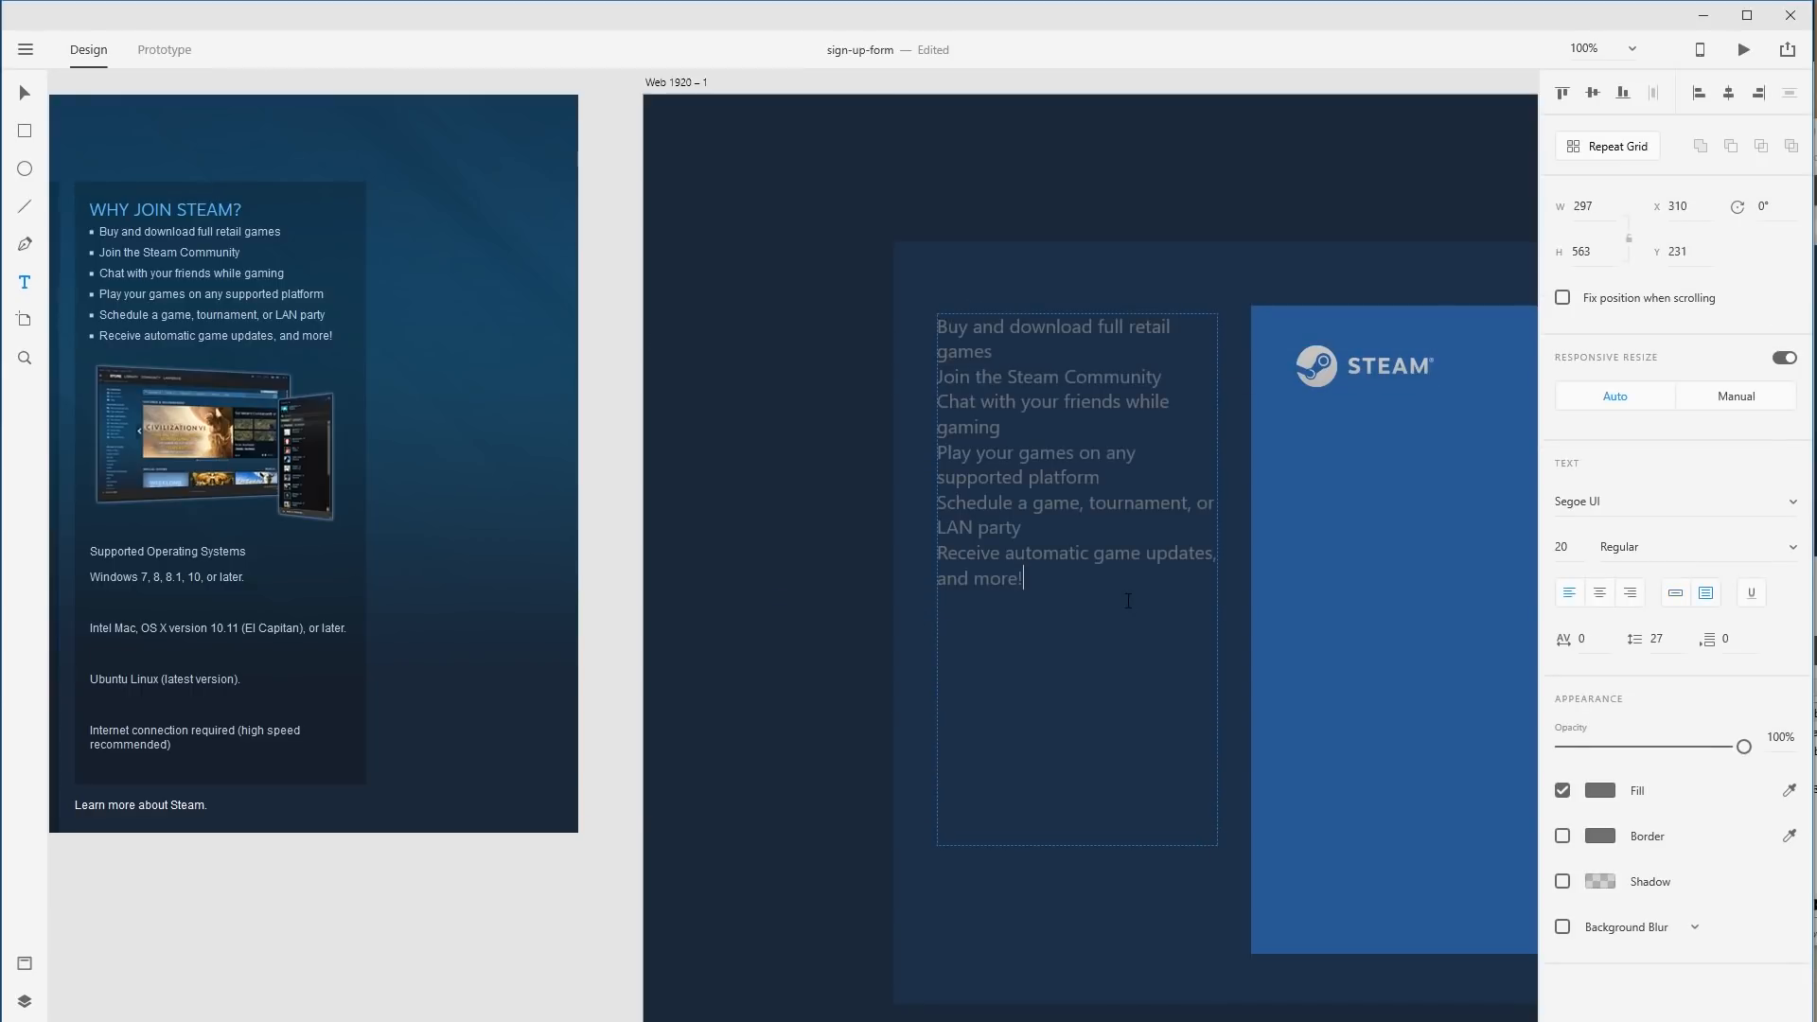
pyautogui.hotkey('ctrl', 'a')
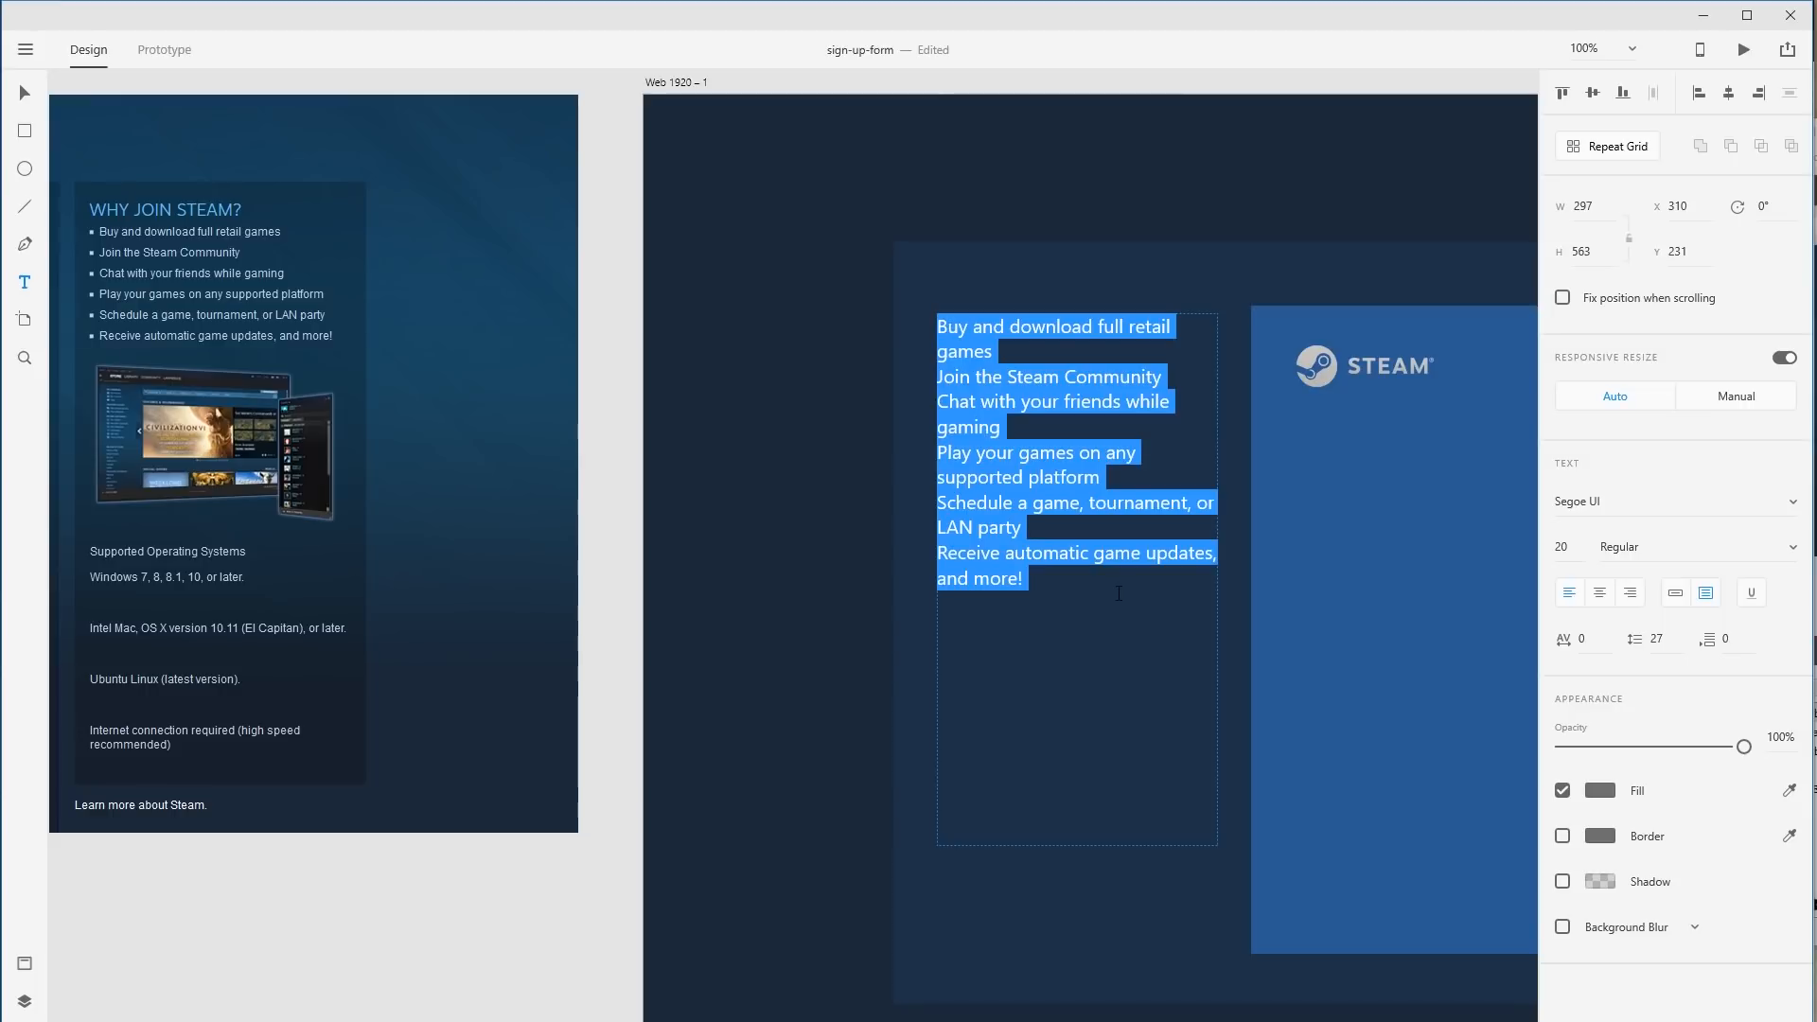
pyautogui.click(1119, 592)
pyautogui.press('Escape')
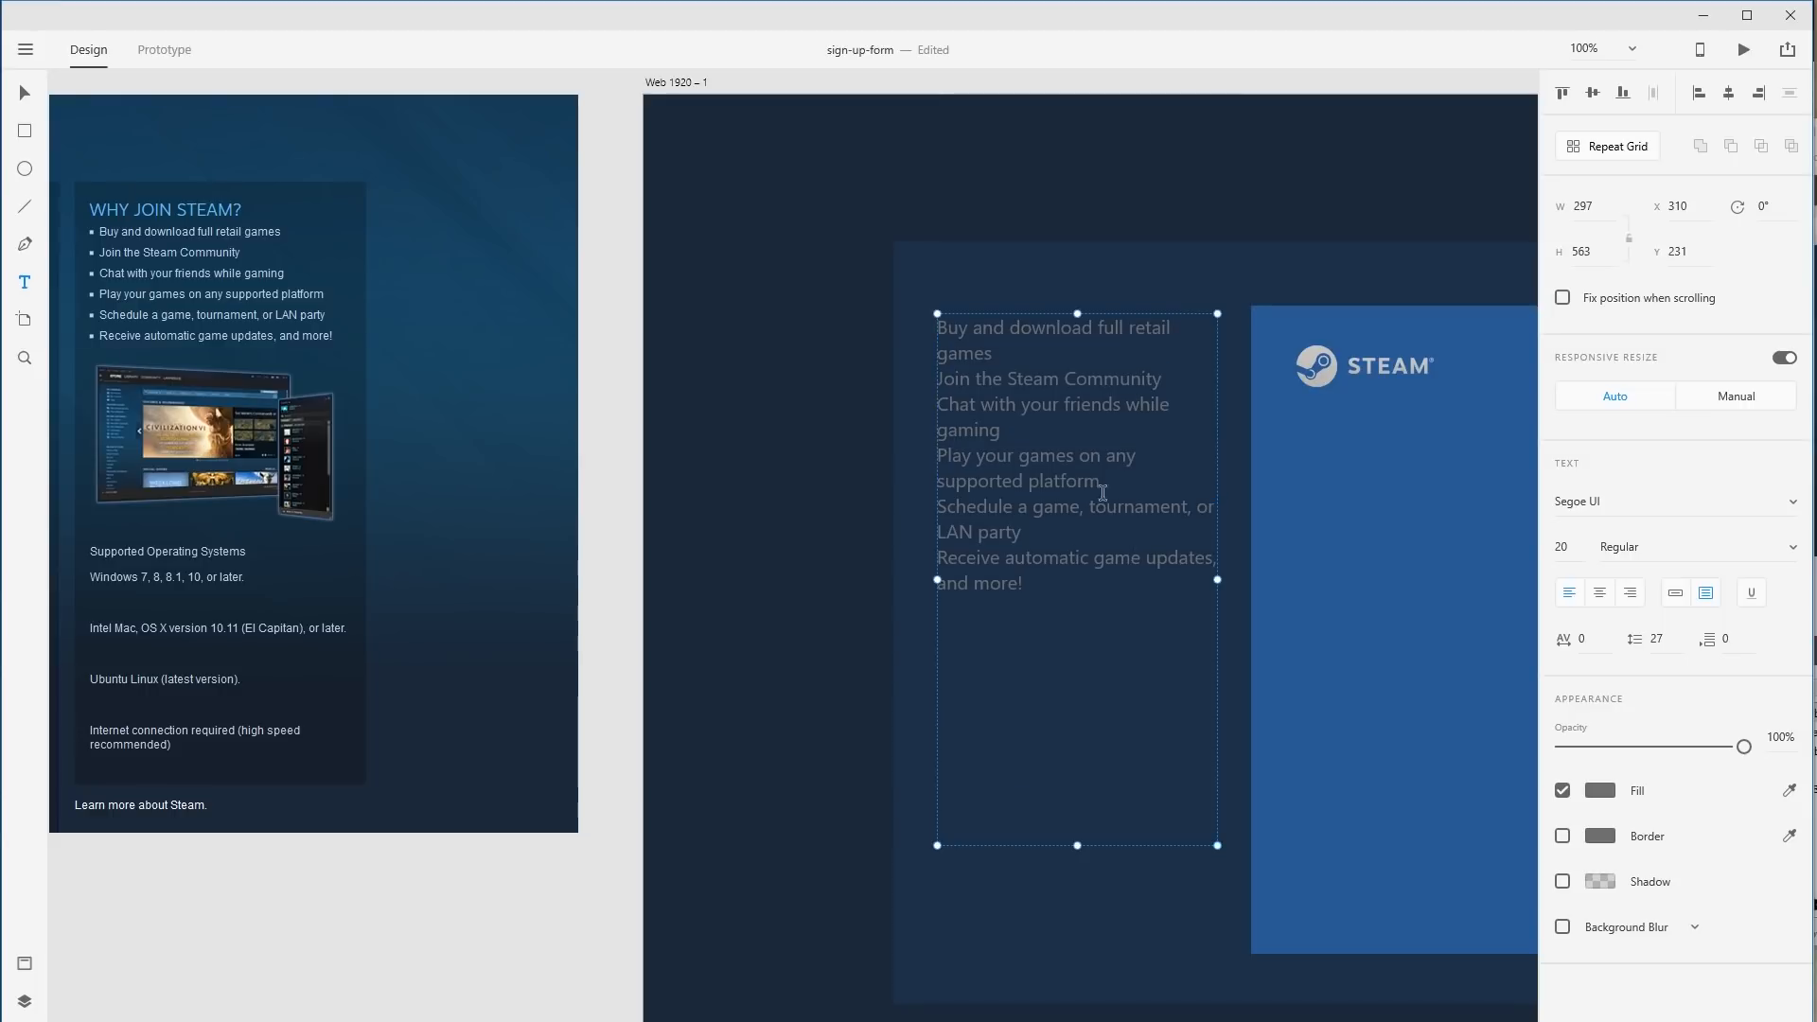
# Reposition the feature list text box beside the blue panel.
pyautogui.moveTo(1079, 473); pyautogui.dragTo(1185, 505)
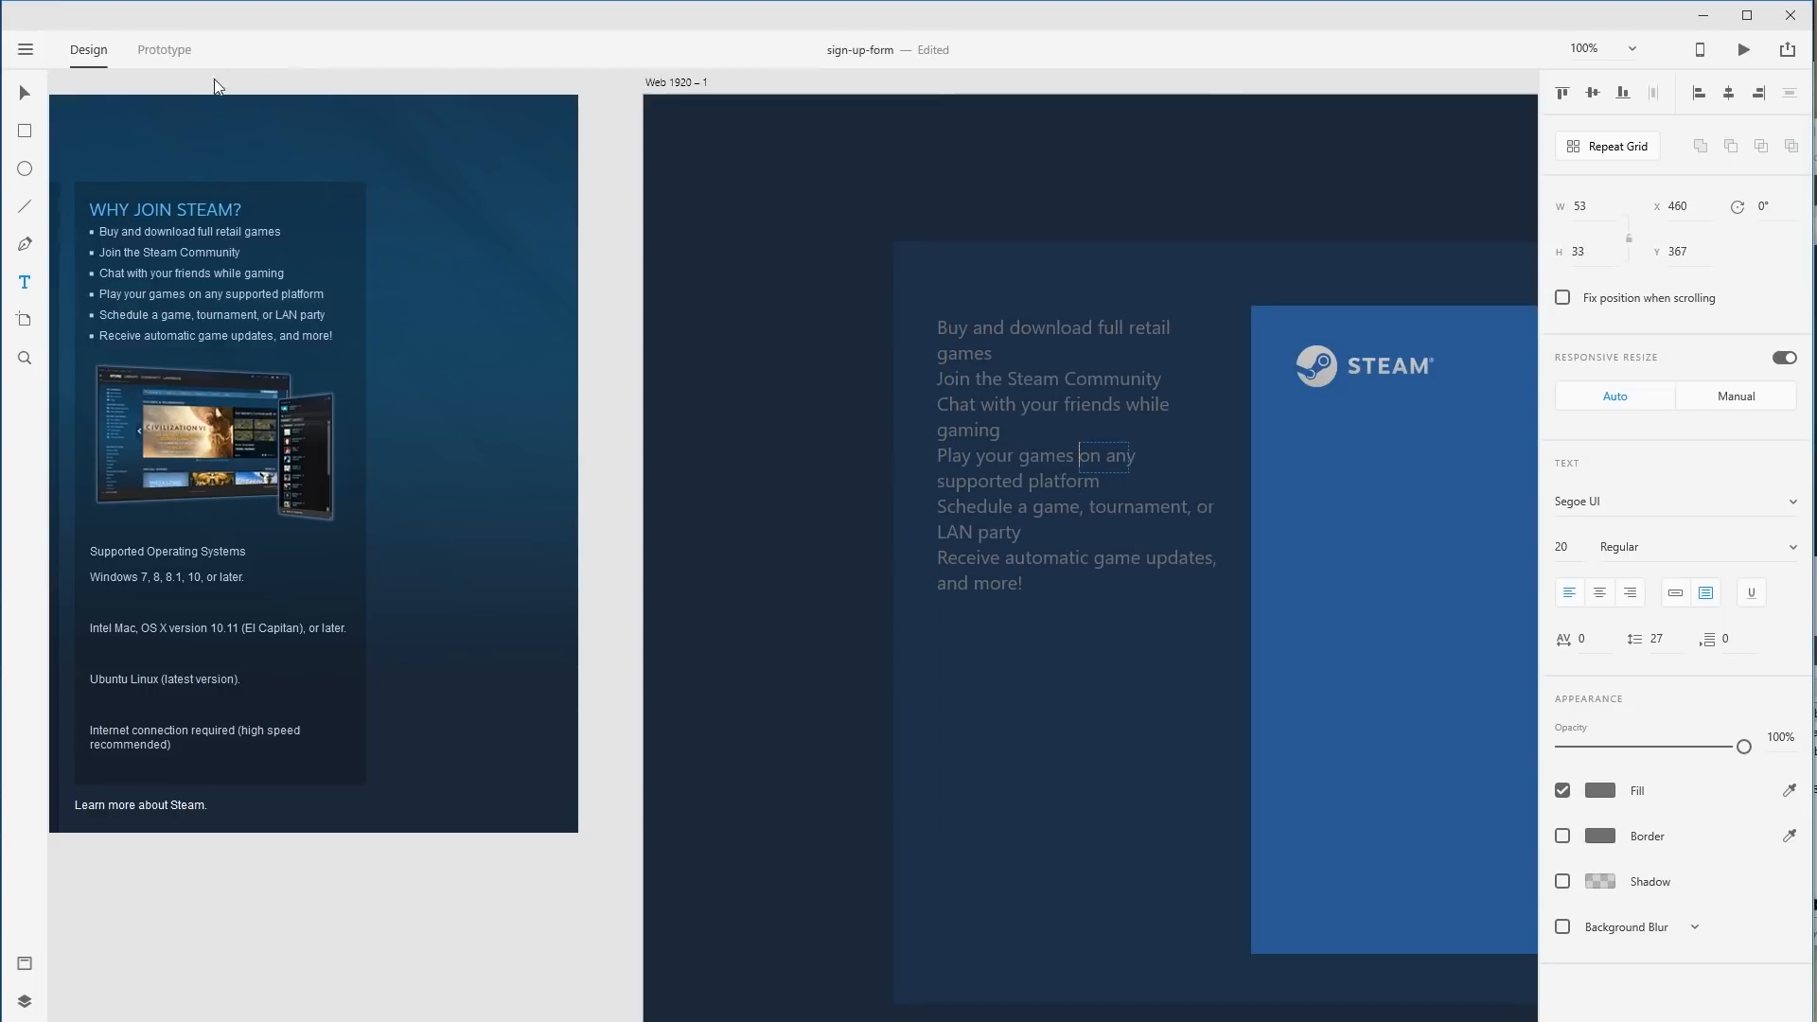
pyautogui.click(26, 94)
pyautogui.moveTo(986, 423); pyautogui.dragTo(1013, 381)
pyautogui.doubleClick(1122, 403)
pyautogui.moveTo(1038, 568); pyautogui.dragTo(1077, 449)
pyautogui.press('Escape')
pyautogui.doubleClick(1062, 402)
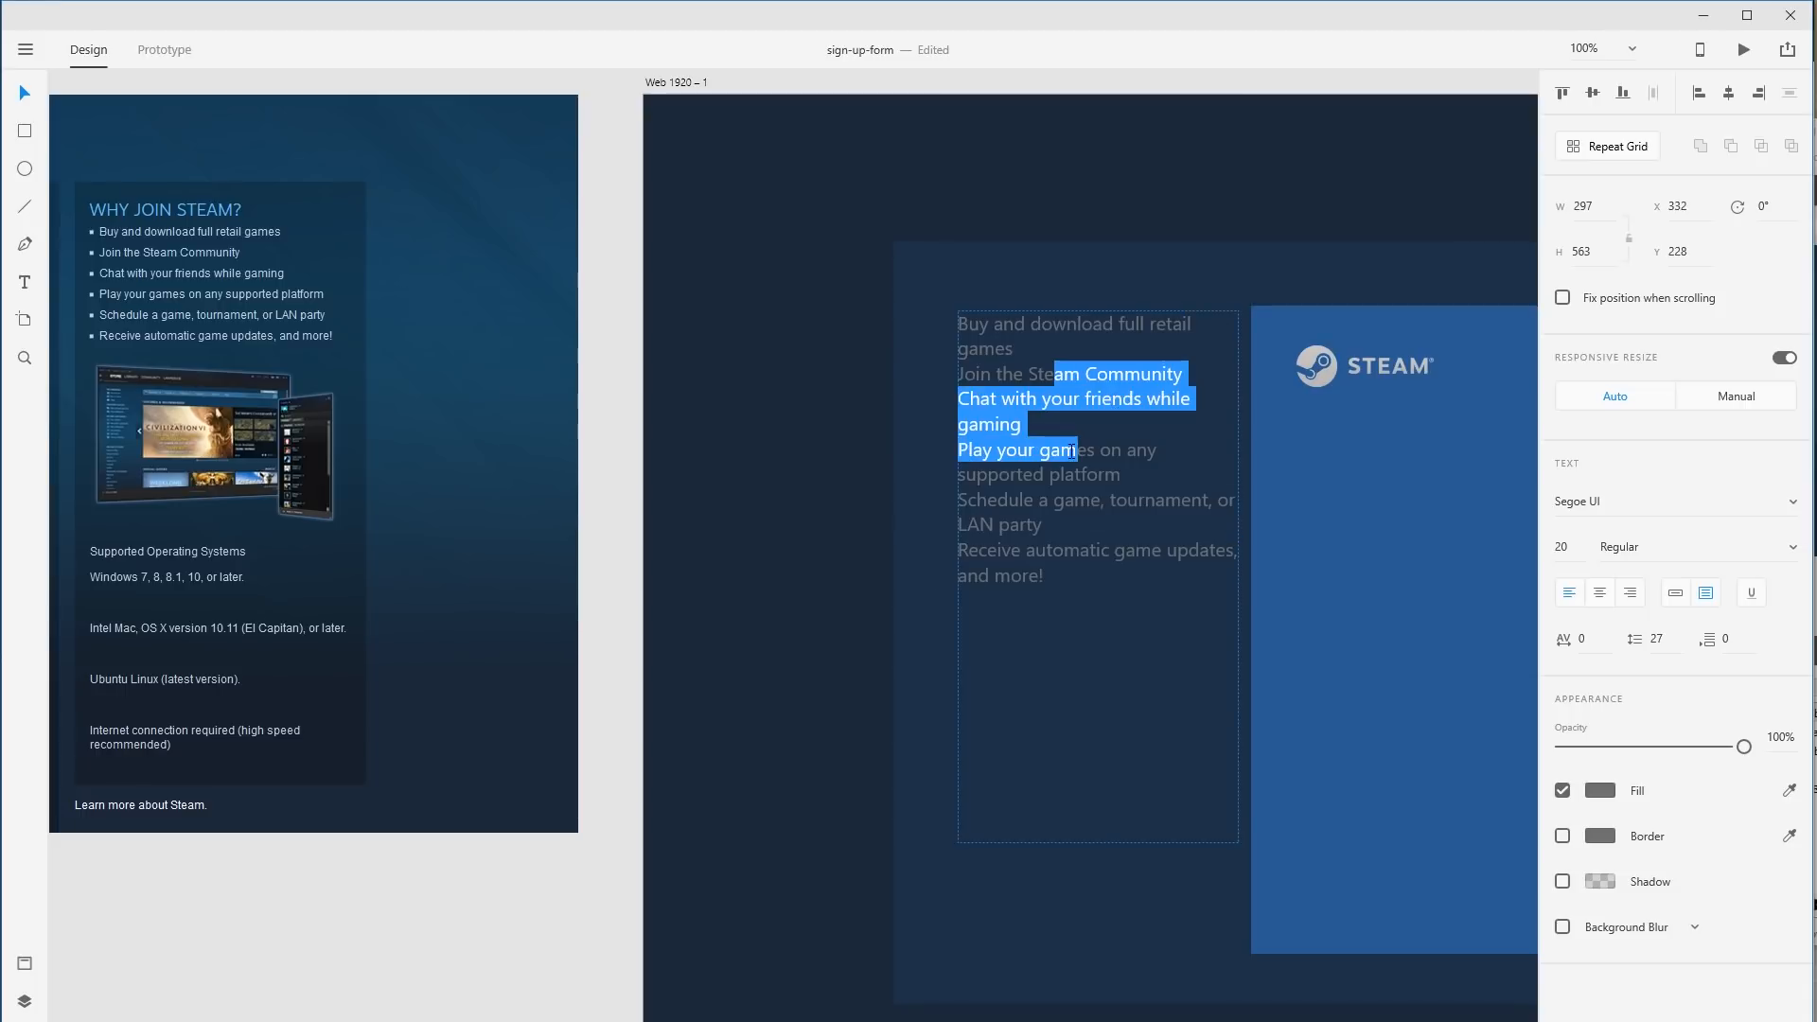
pyautogui.press('Escape')
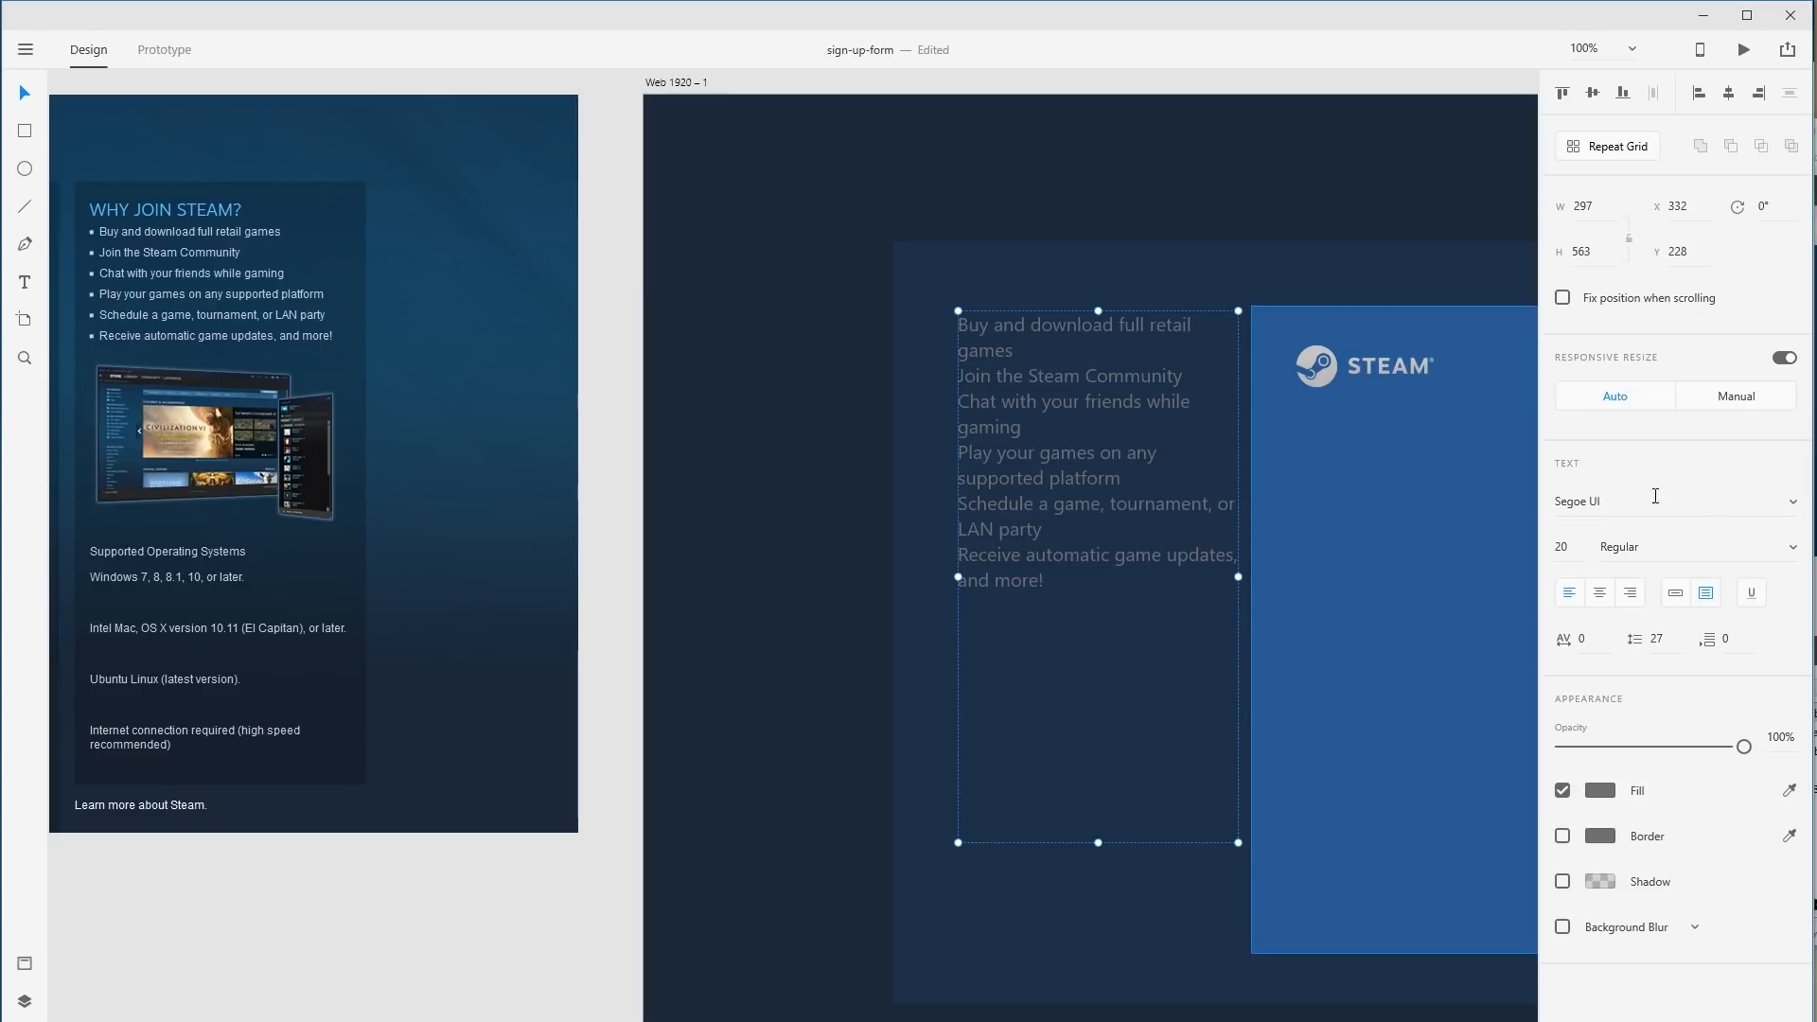
# Change the feature list's font to Motiva Sans at size 18.
pyautogui.click(1725, 501)
pyautogui.write('Motiva Sans')
pyautogui.press('Tab')
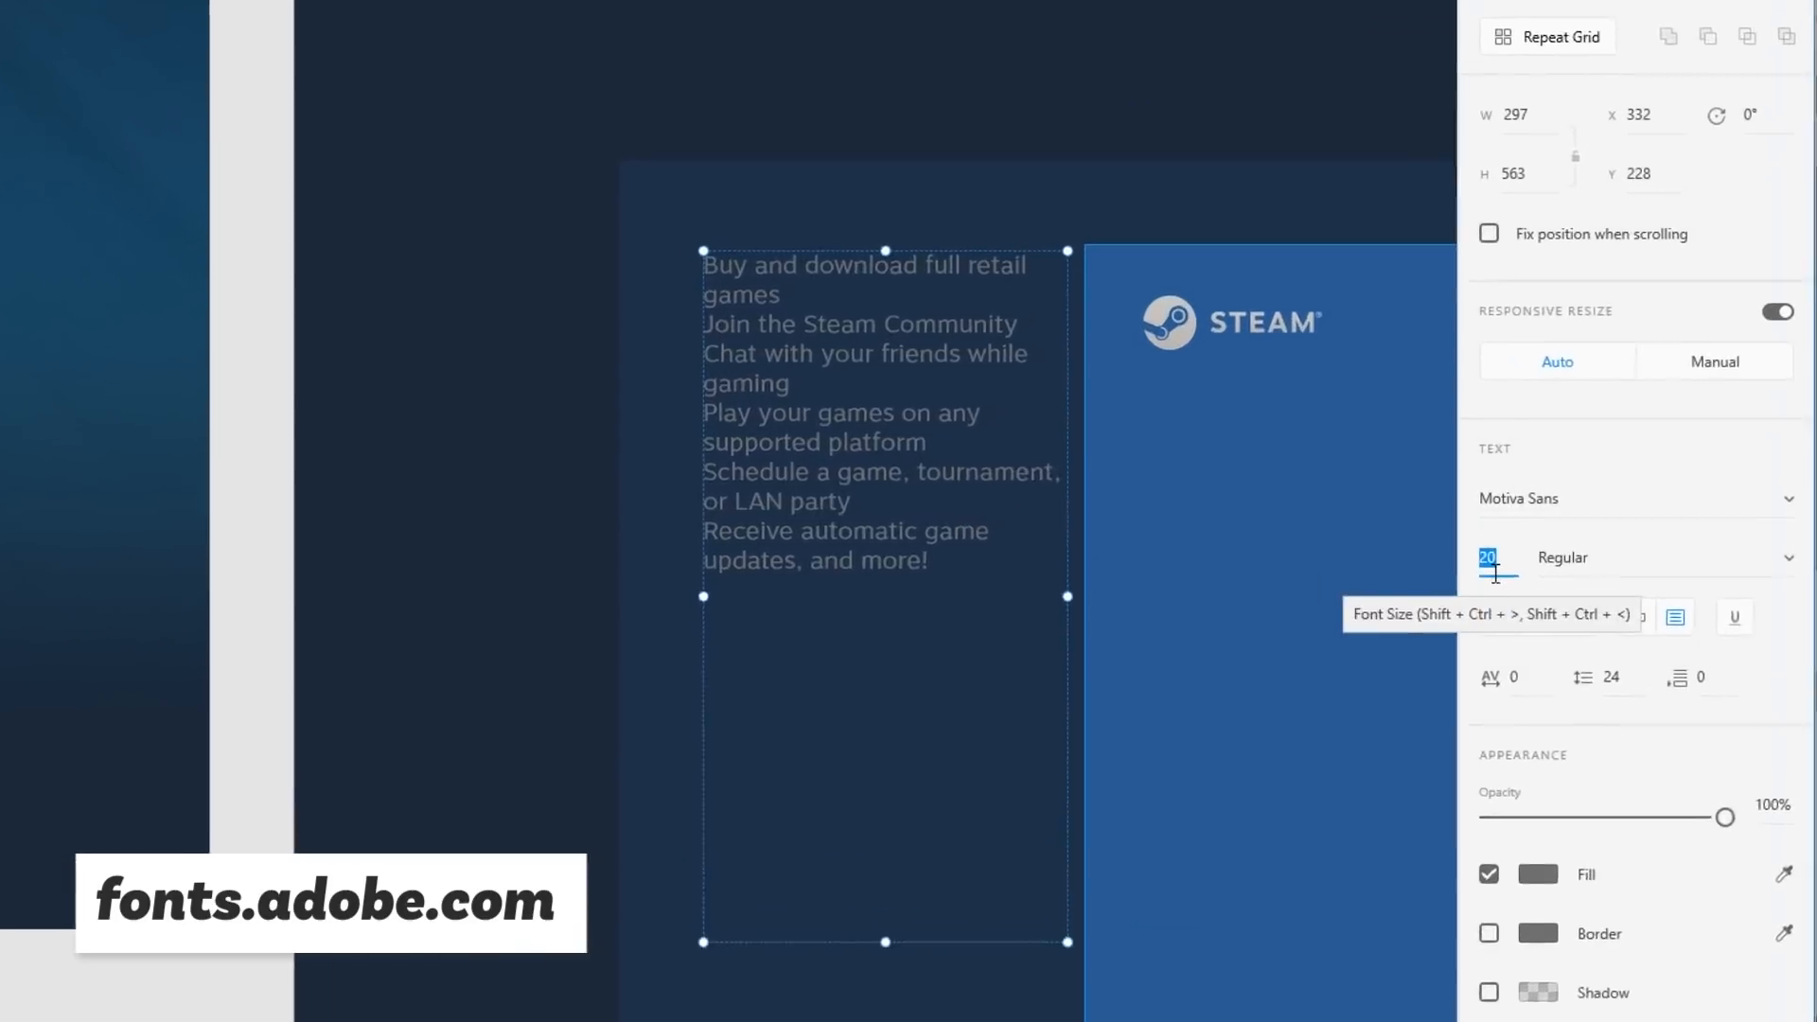
pyautogui.write('18')
pyautogui.press('Return')
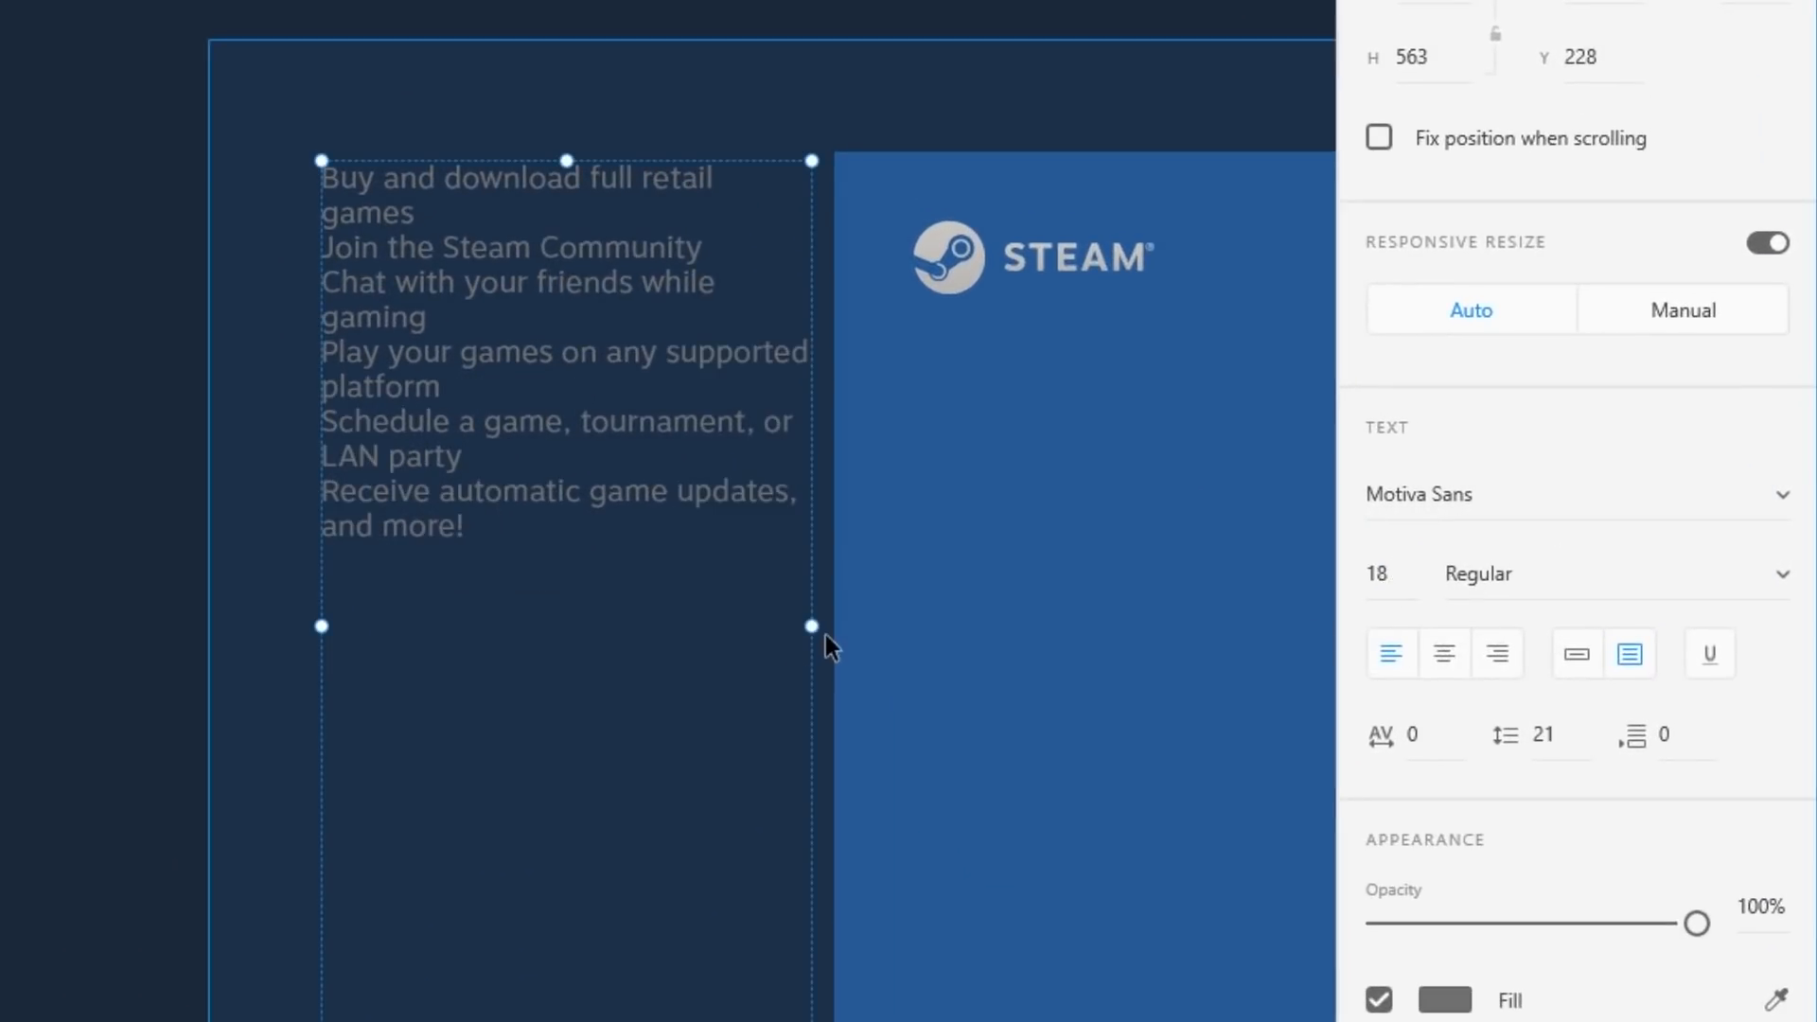
# Narrow the text box so lines rewrap and set paragraph spacing to 18.
pyautogui.moveTo(813, 630); pyautogui.dragTo(774, 630)
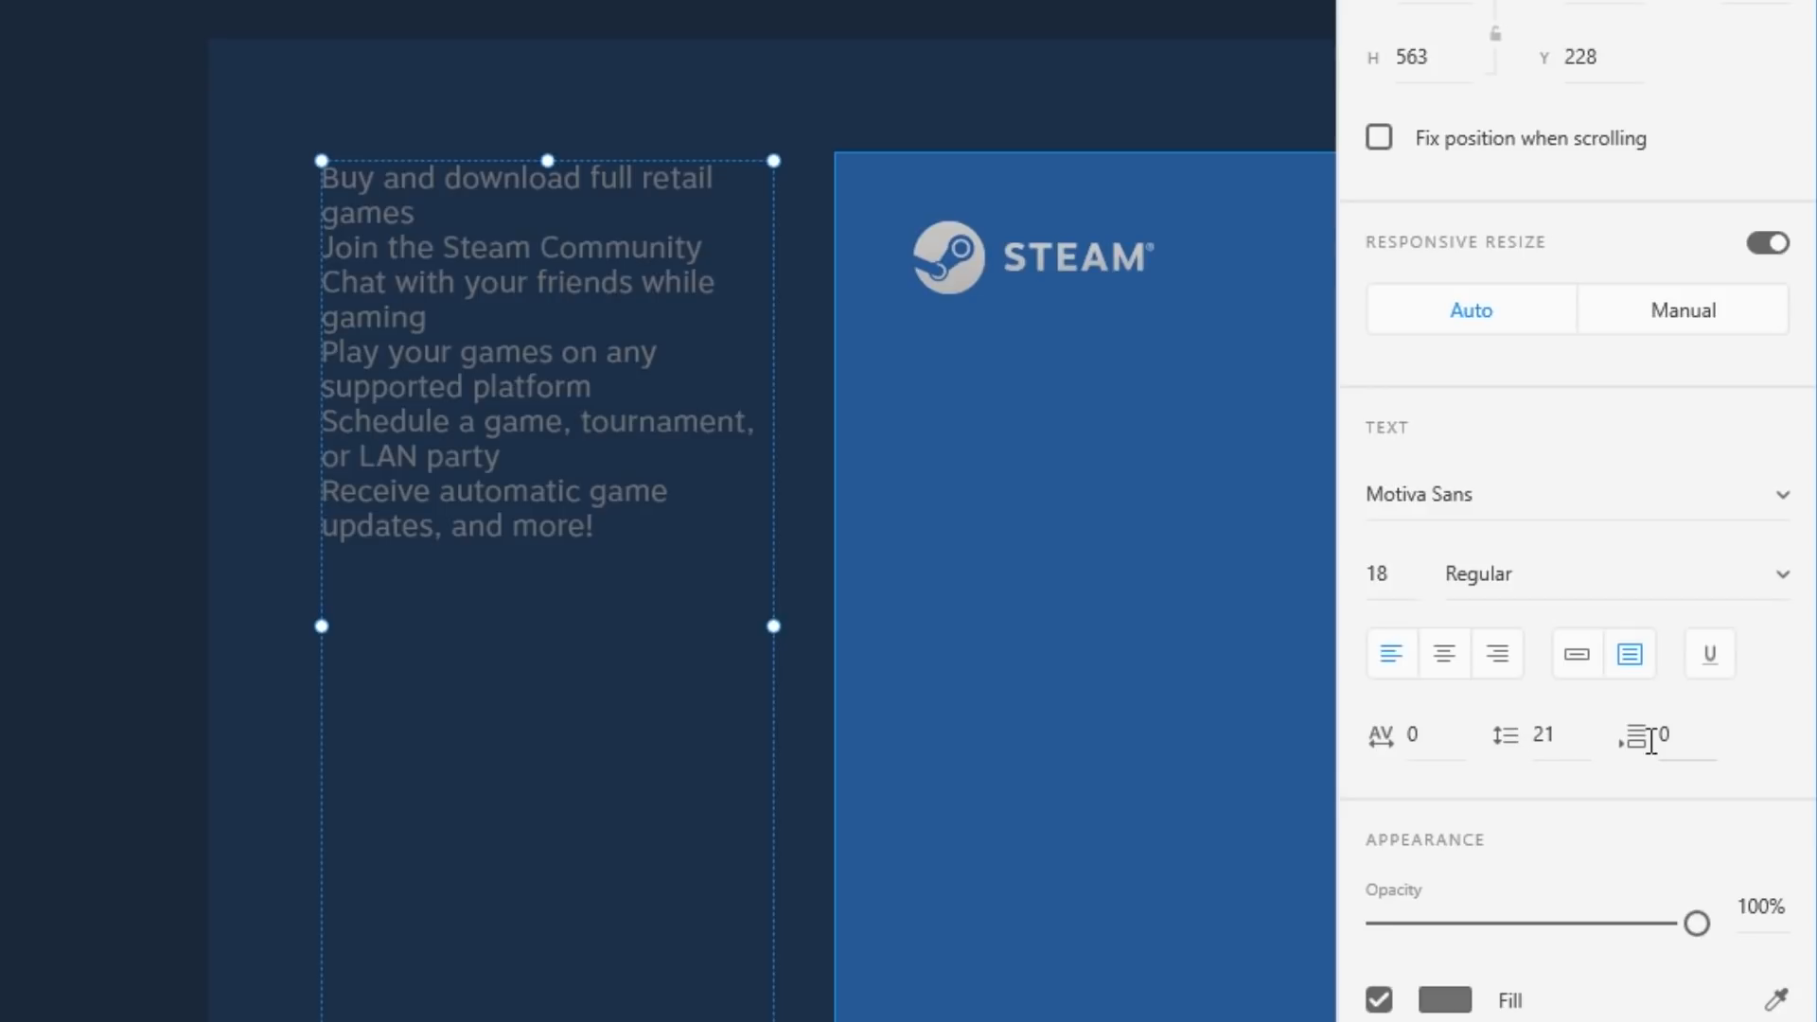
pyautogui.click(1640, 733)
pyautogui.press('BackSpace')
pyautogui.write('18')
pyautogui.press('Return')
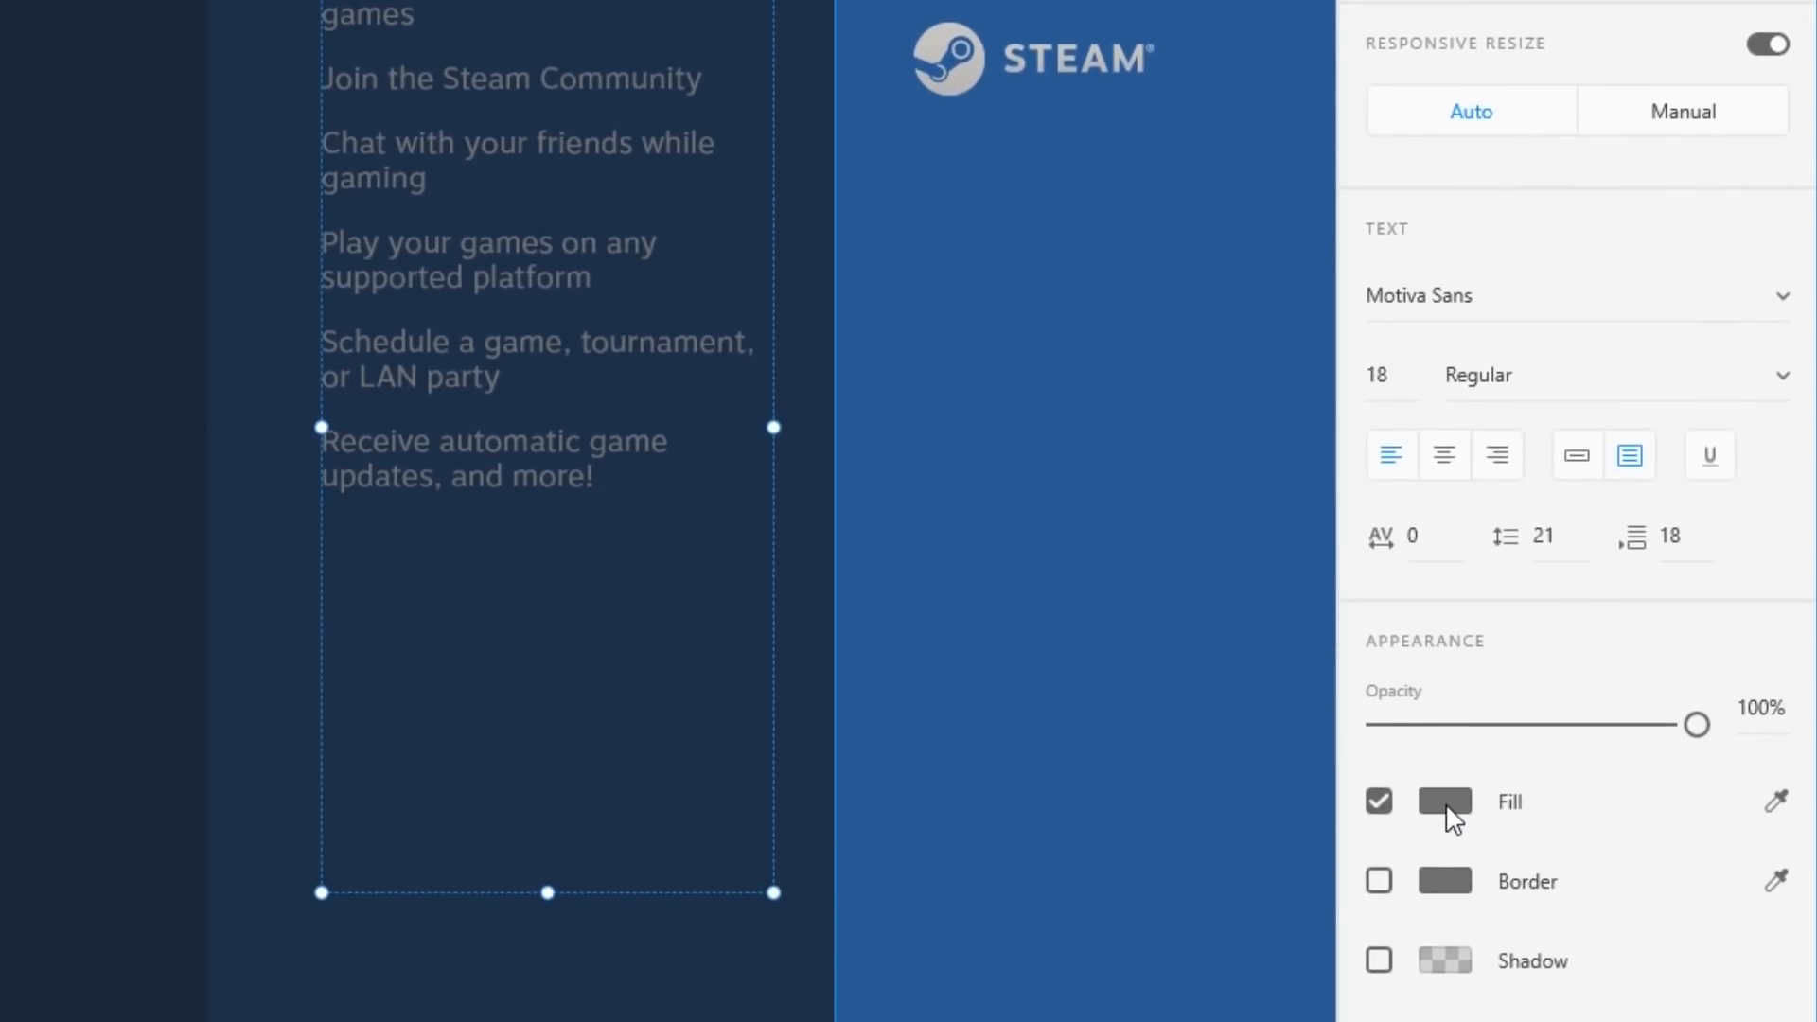
# Make the feature text white after trying the logo's grey and a brown.
pyautogui.click(1451, 852)
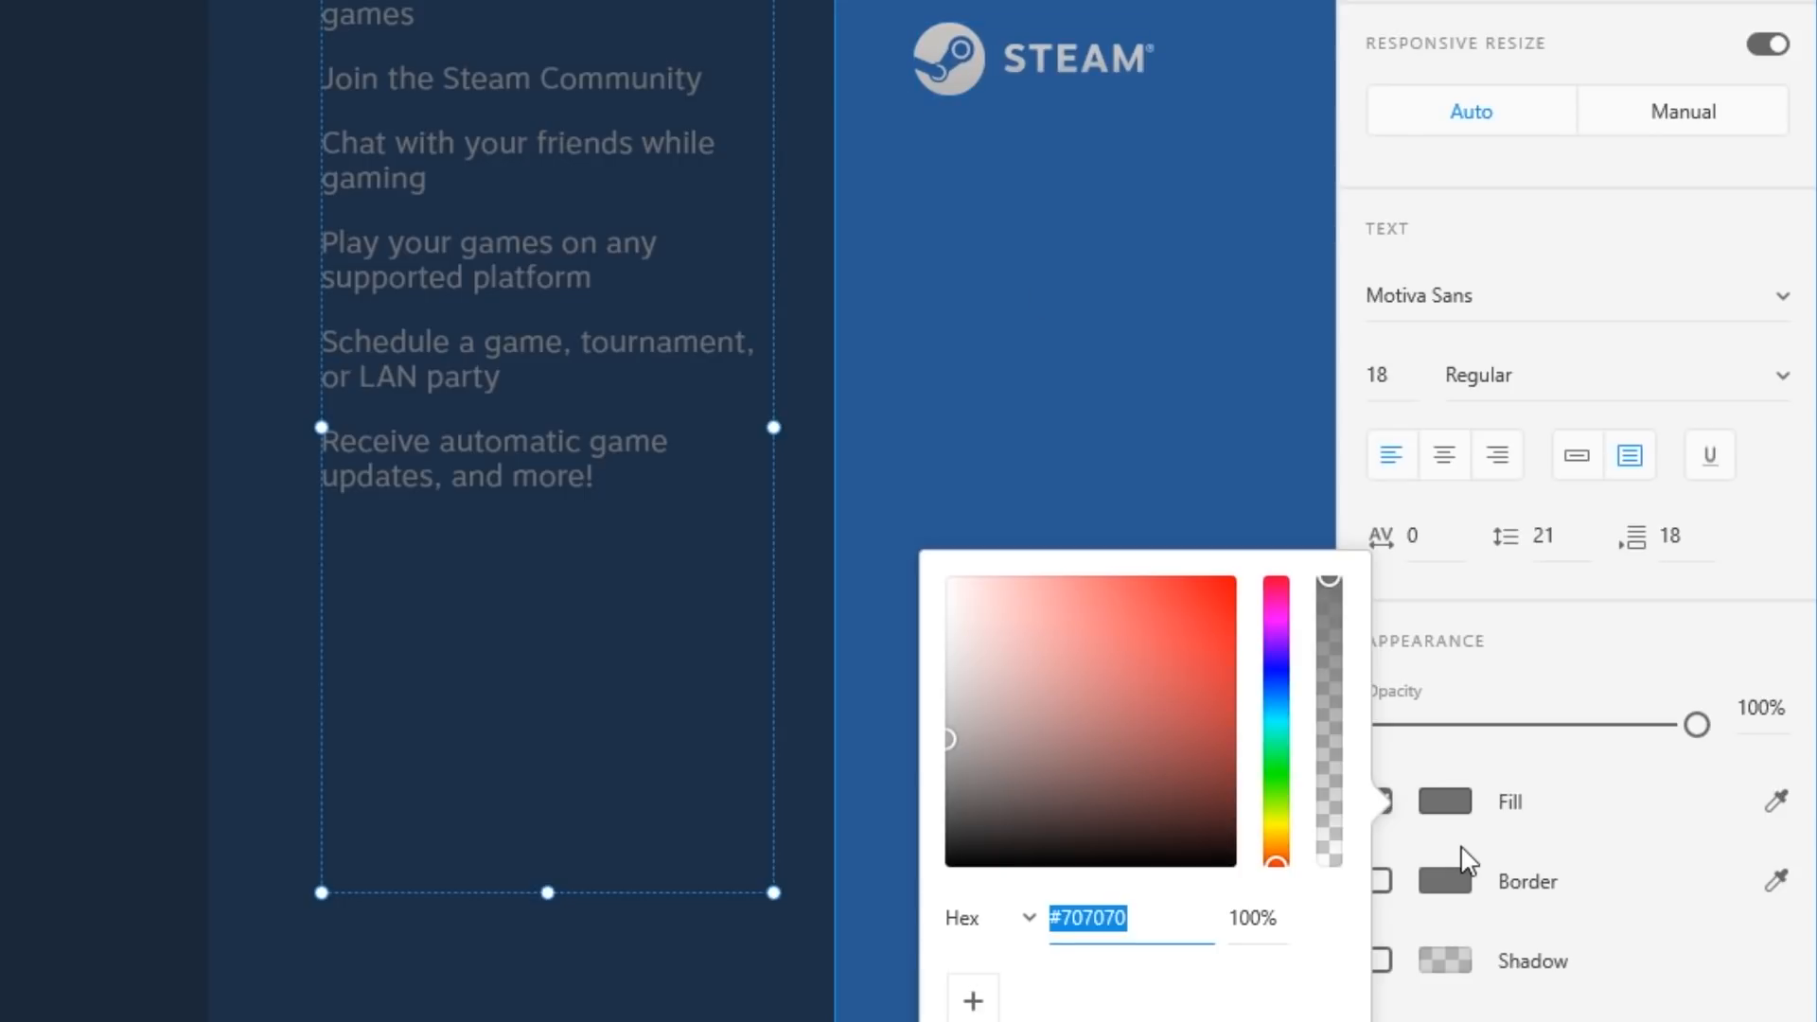
pyautogui.click(1776, 801)
pyautogui.click(971, 72)
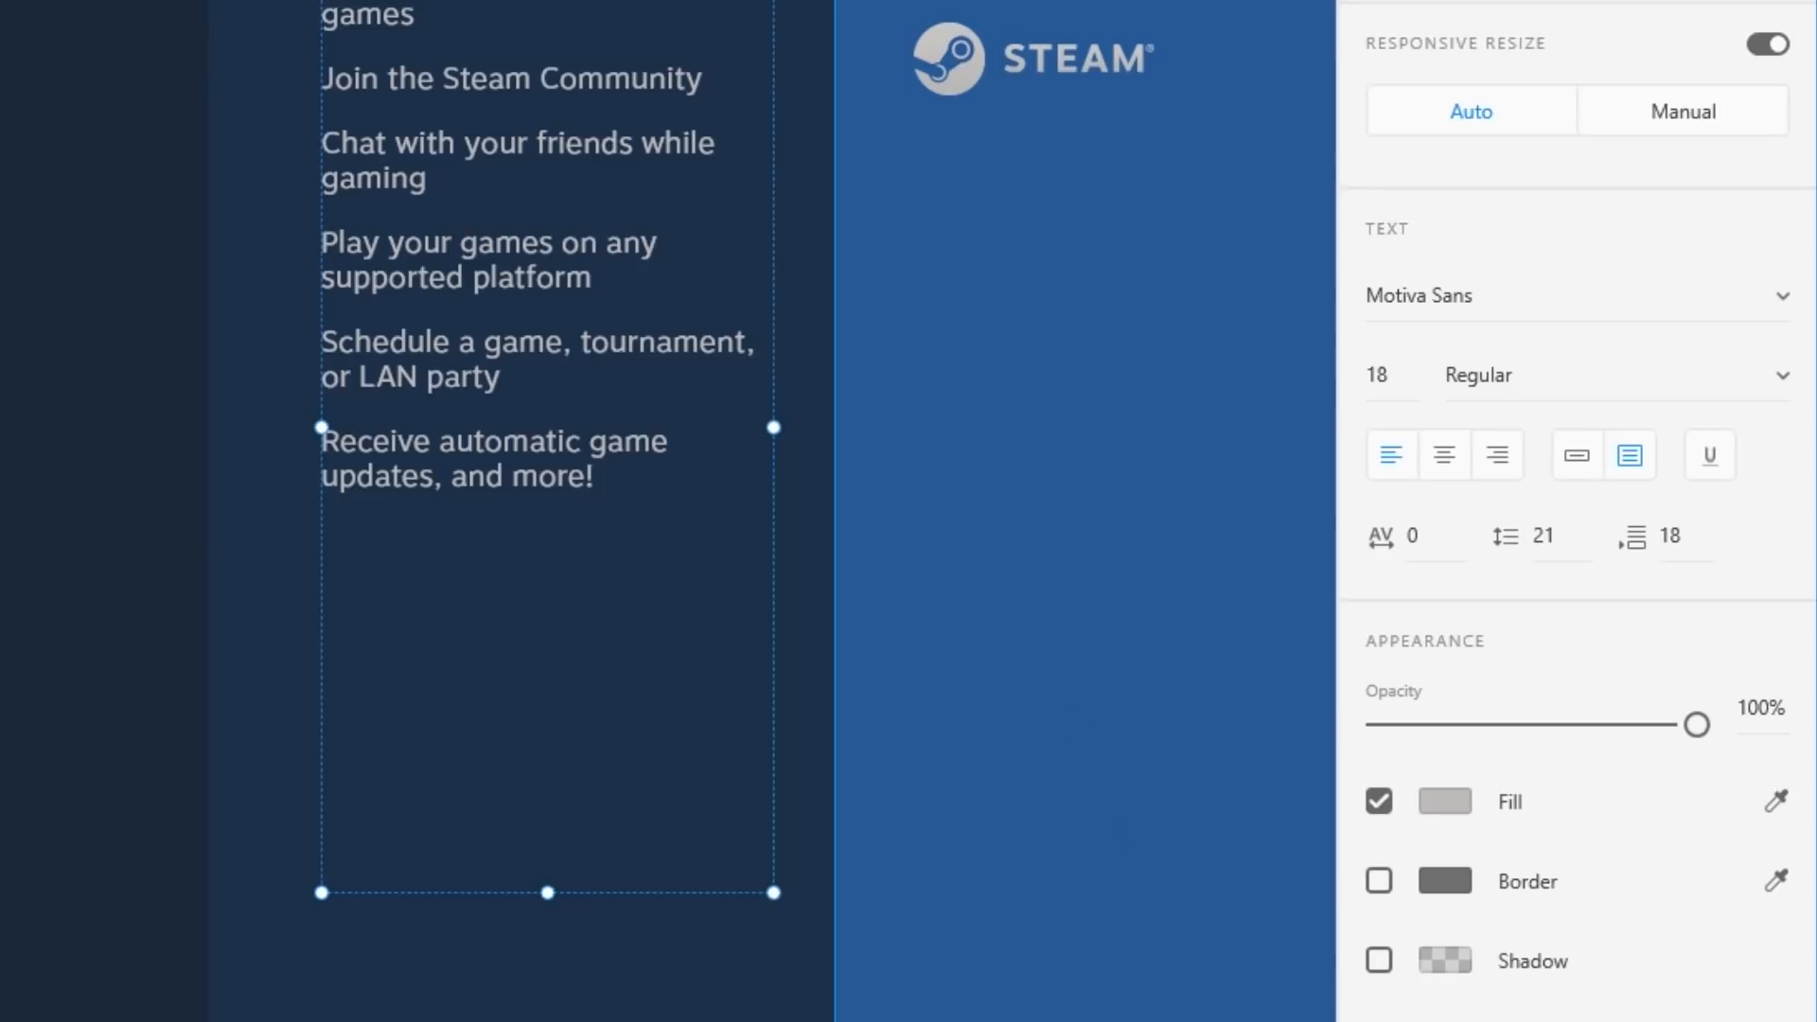
pyautogui.click(1446, 802)
pyautogui.click(1069, 710)
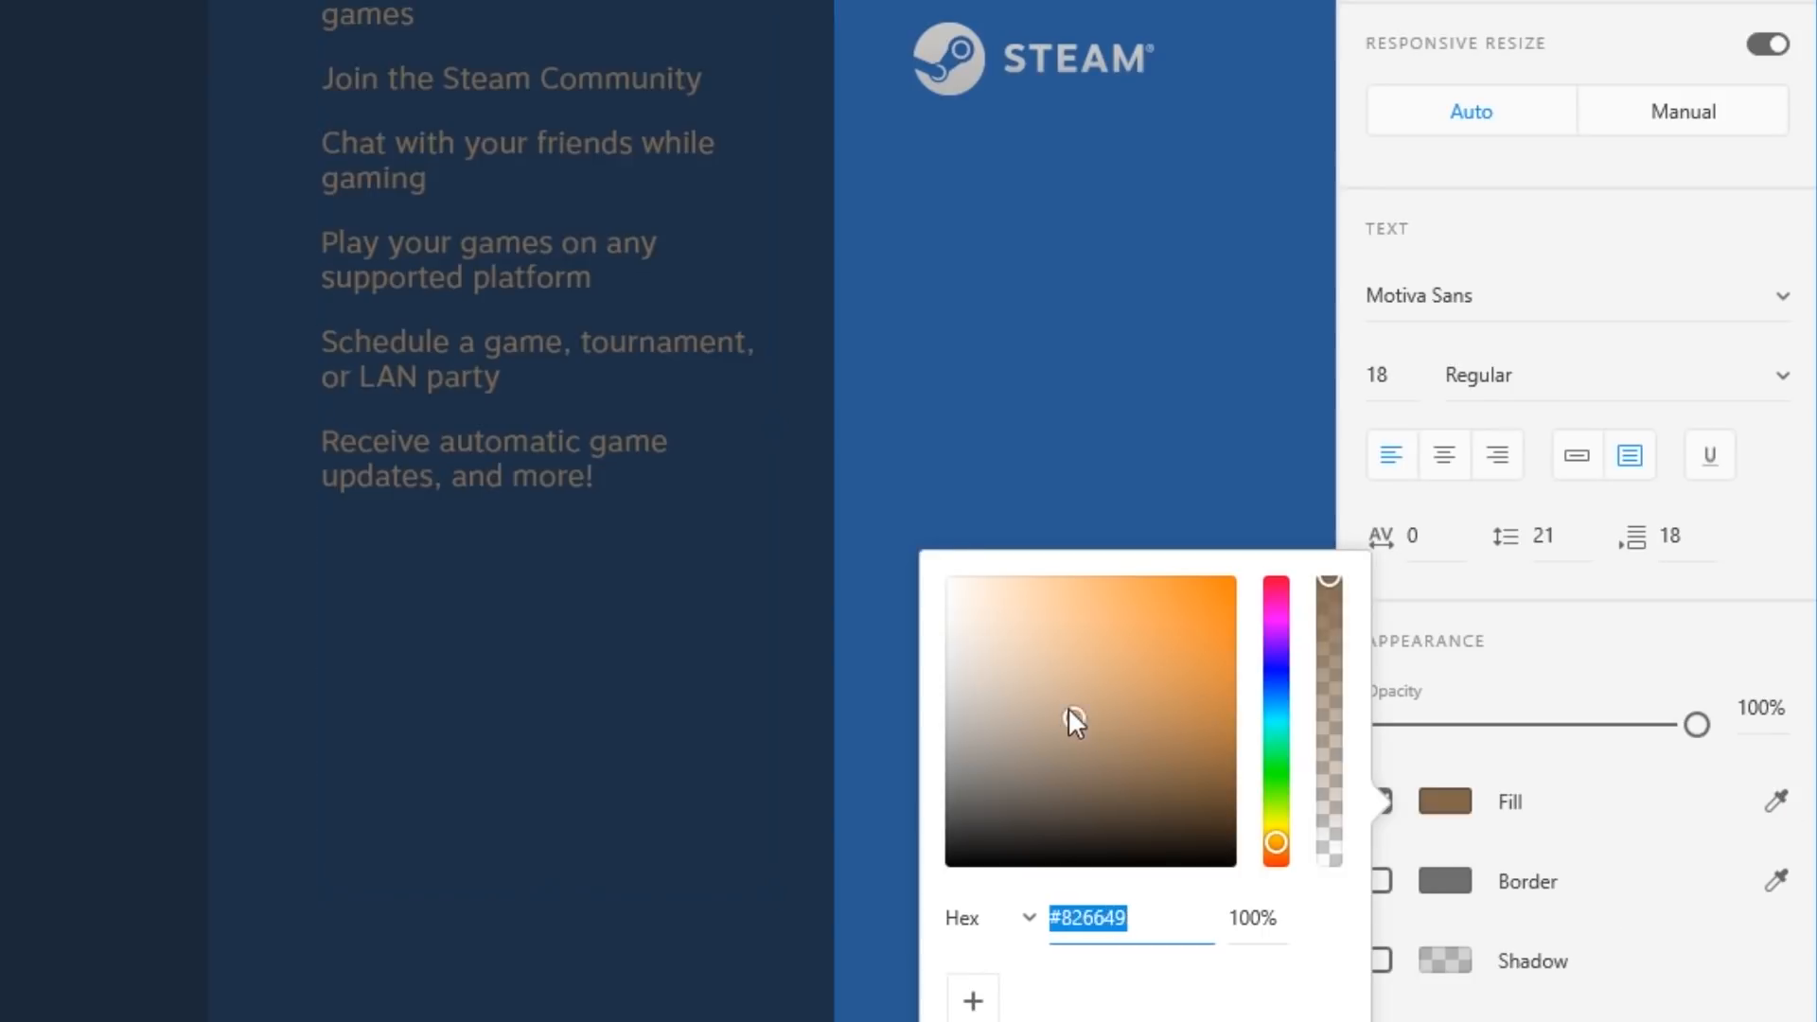
pyautogui.click(949, 577)
# Lower the feature text's opacity to 70% so it dims against the navy panel.
pyautogui.moveTo(1696, 725); pyautogui.dragTo(1618, 723)
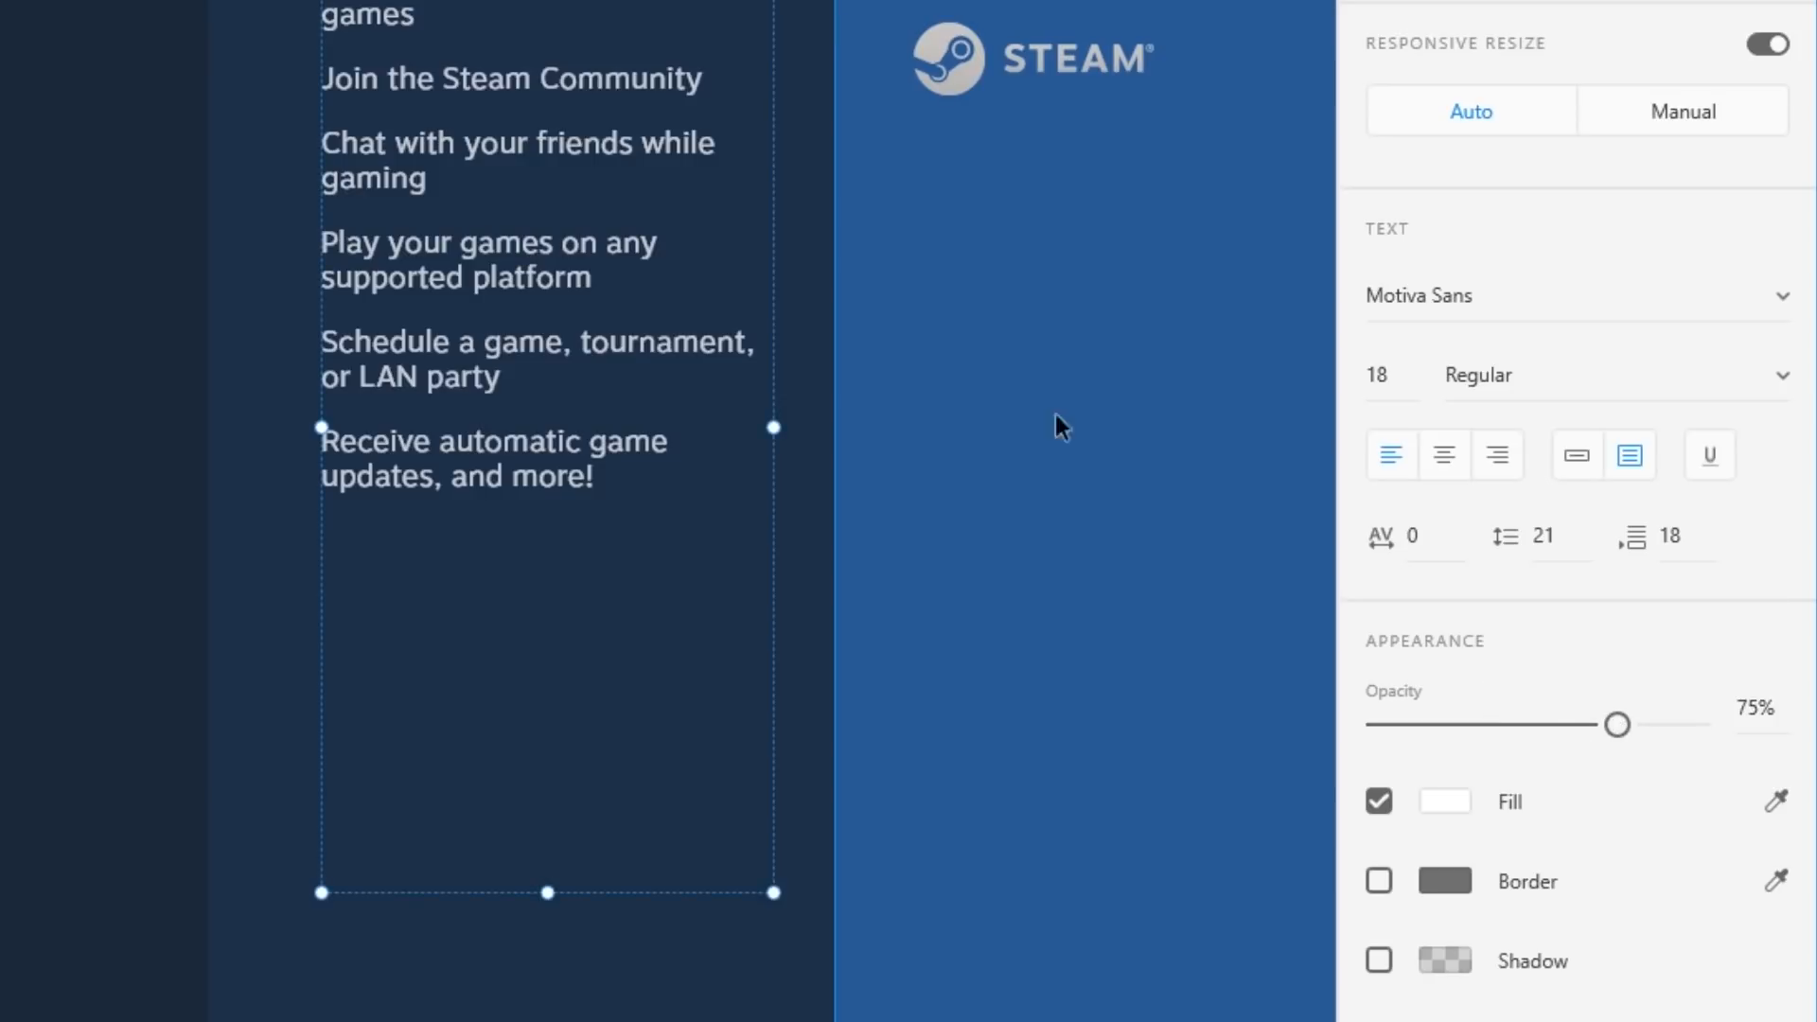
pyautogui.click(104, 265)
pyautogui.click(536, 129)
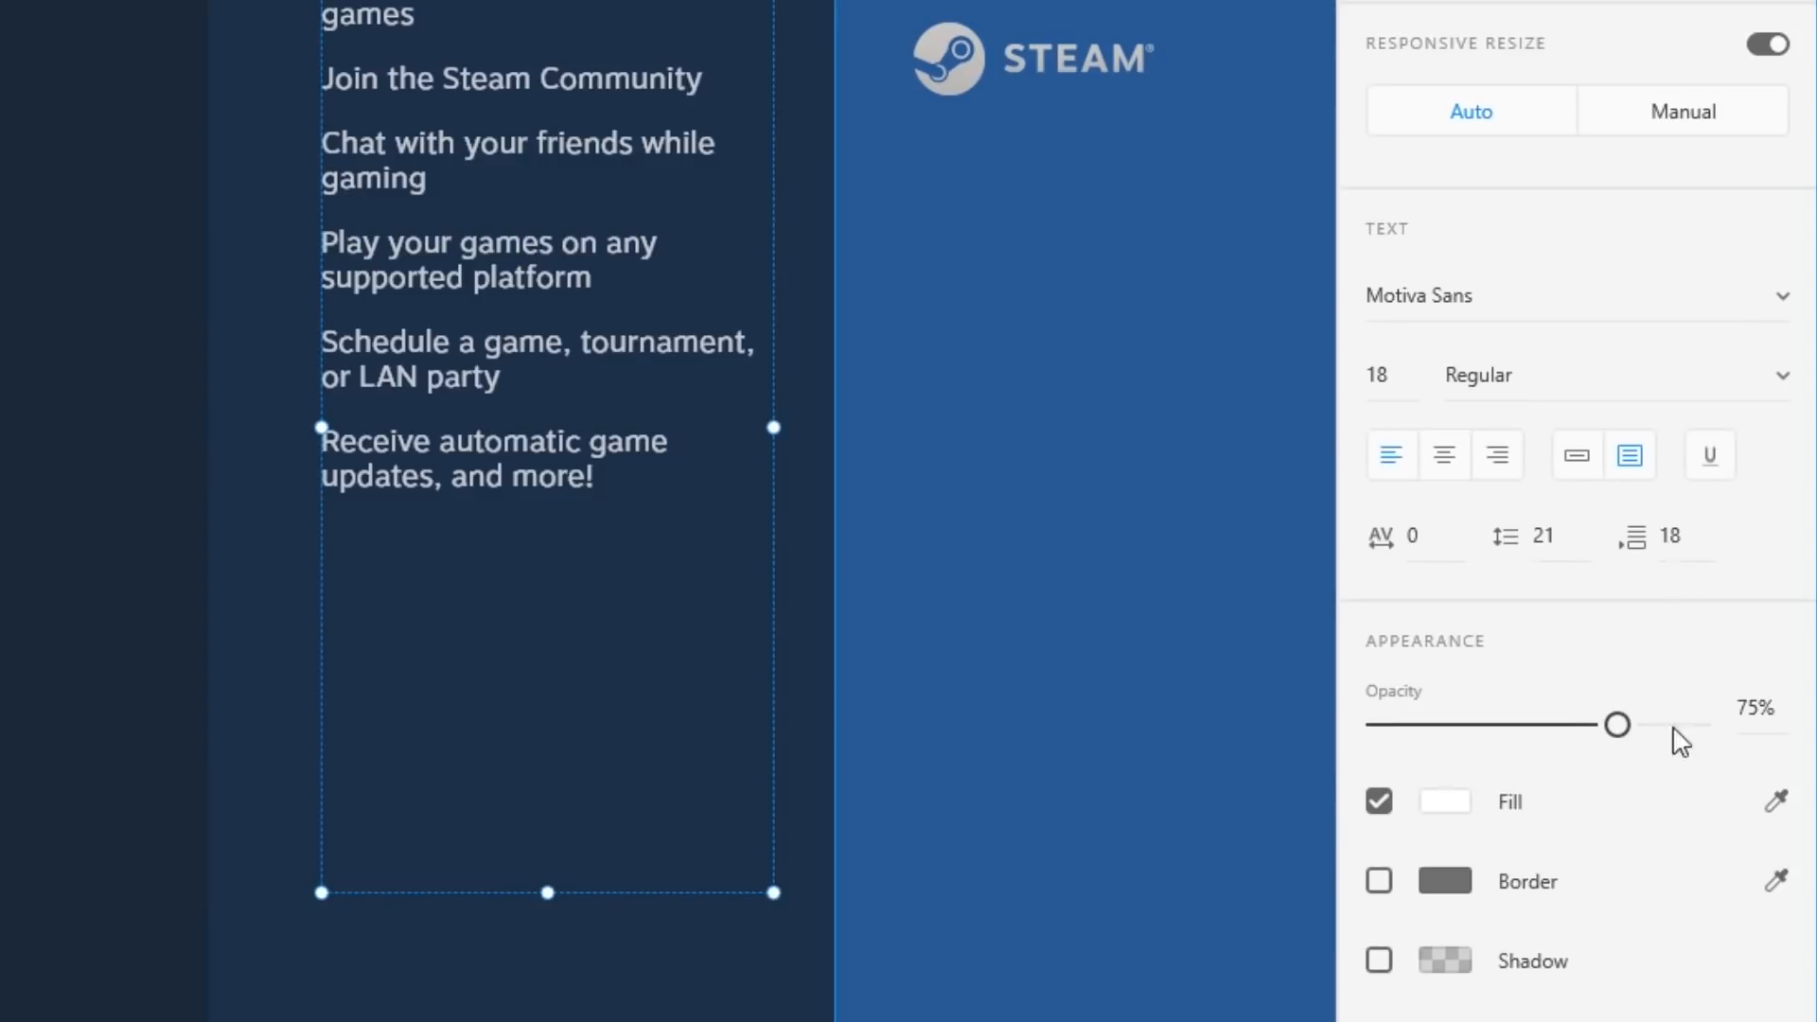
pyautogui.moveTo(1621, 727); pyautogui.dragTo(1601, 725)
pyautogui.click(57, 553)
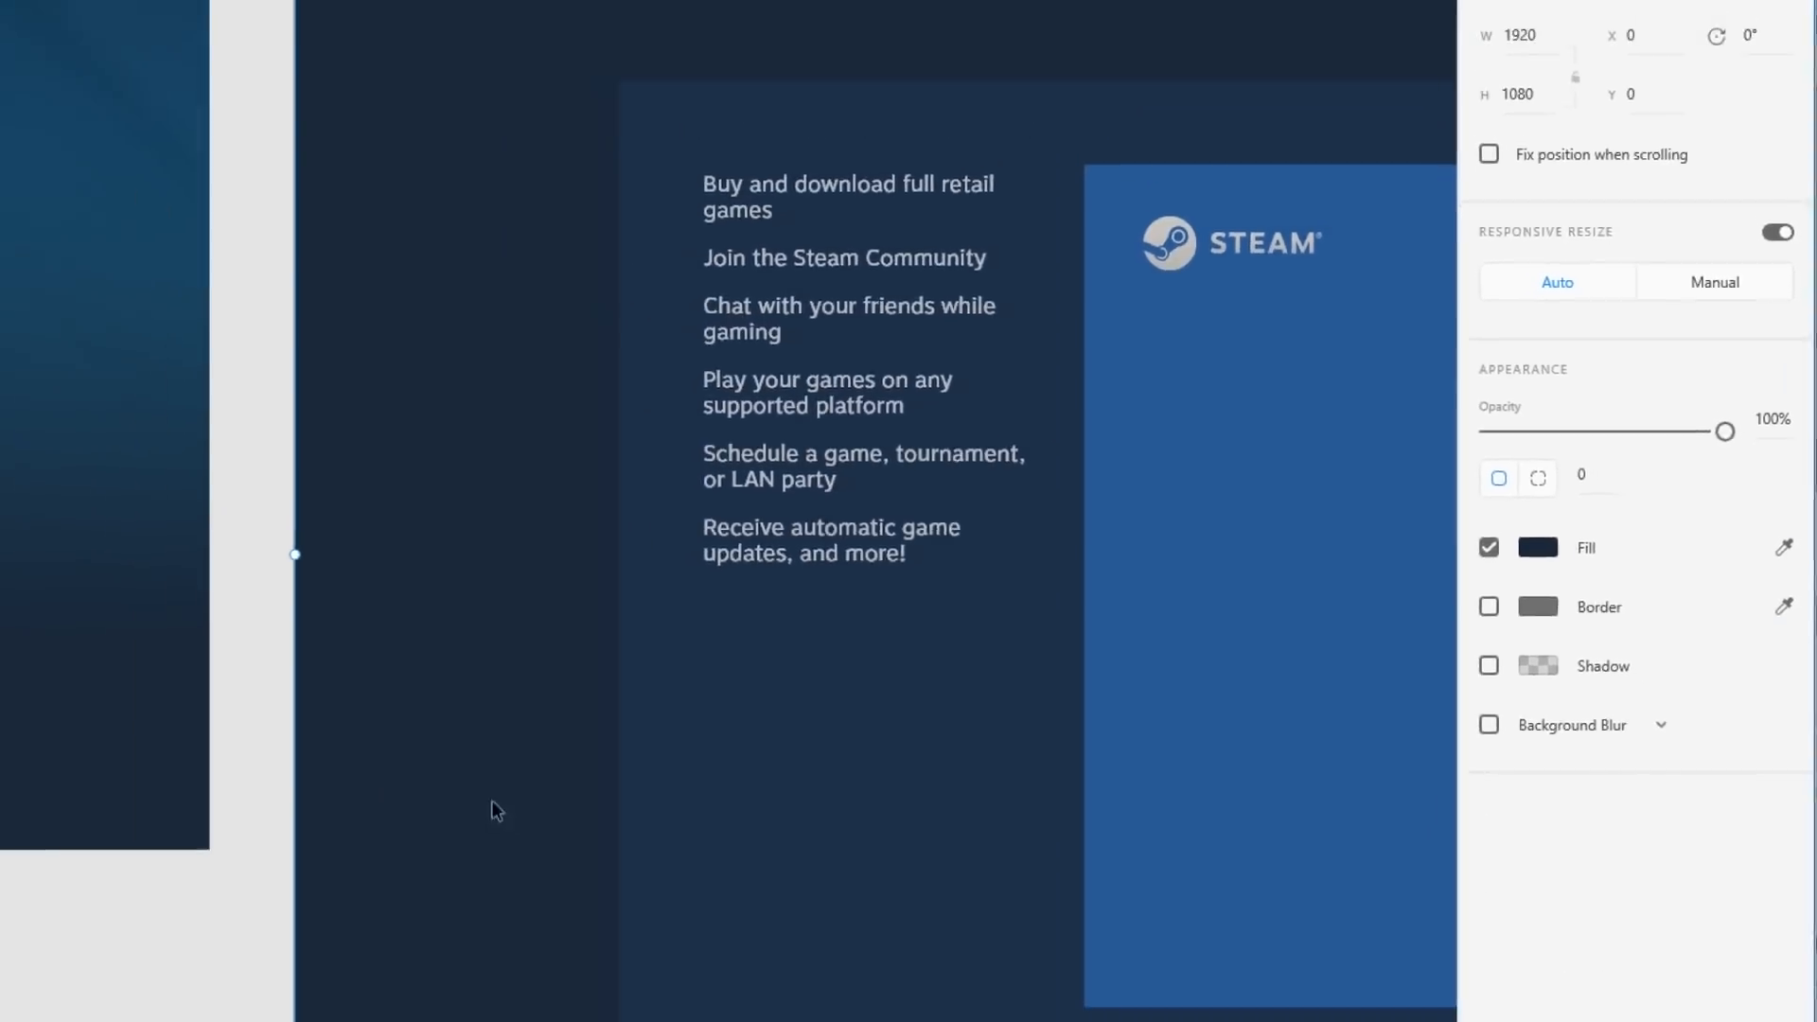
pyautogui.click(504, 432)
pyautogui.click(865, 577)
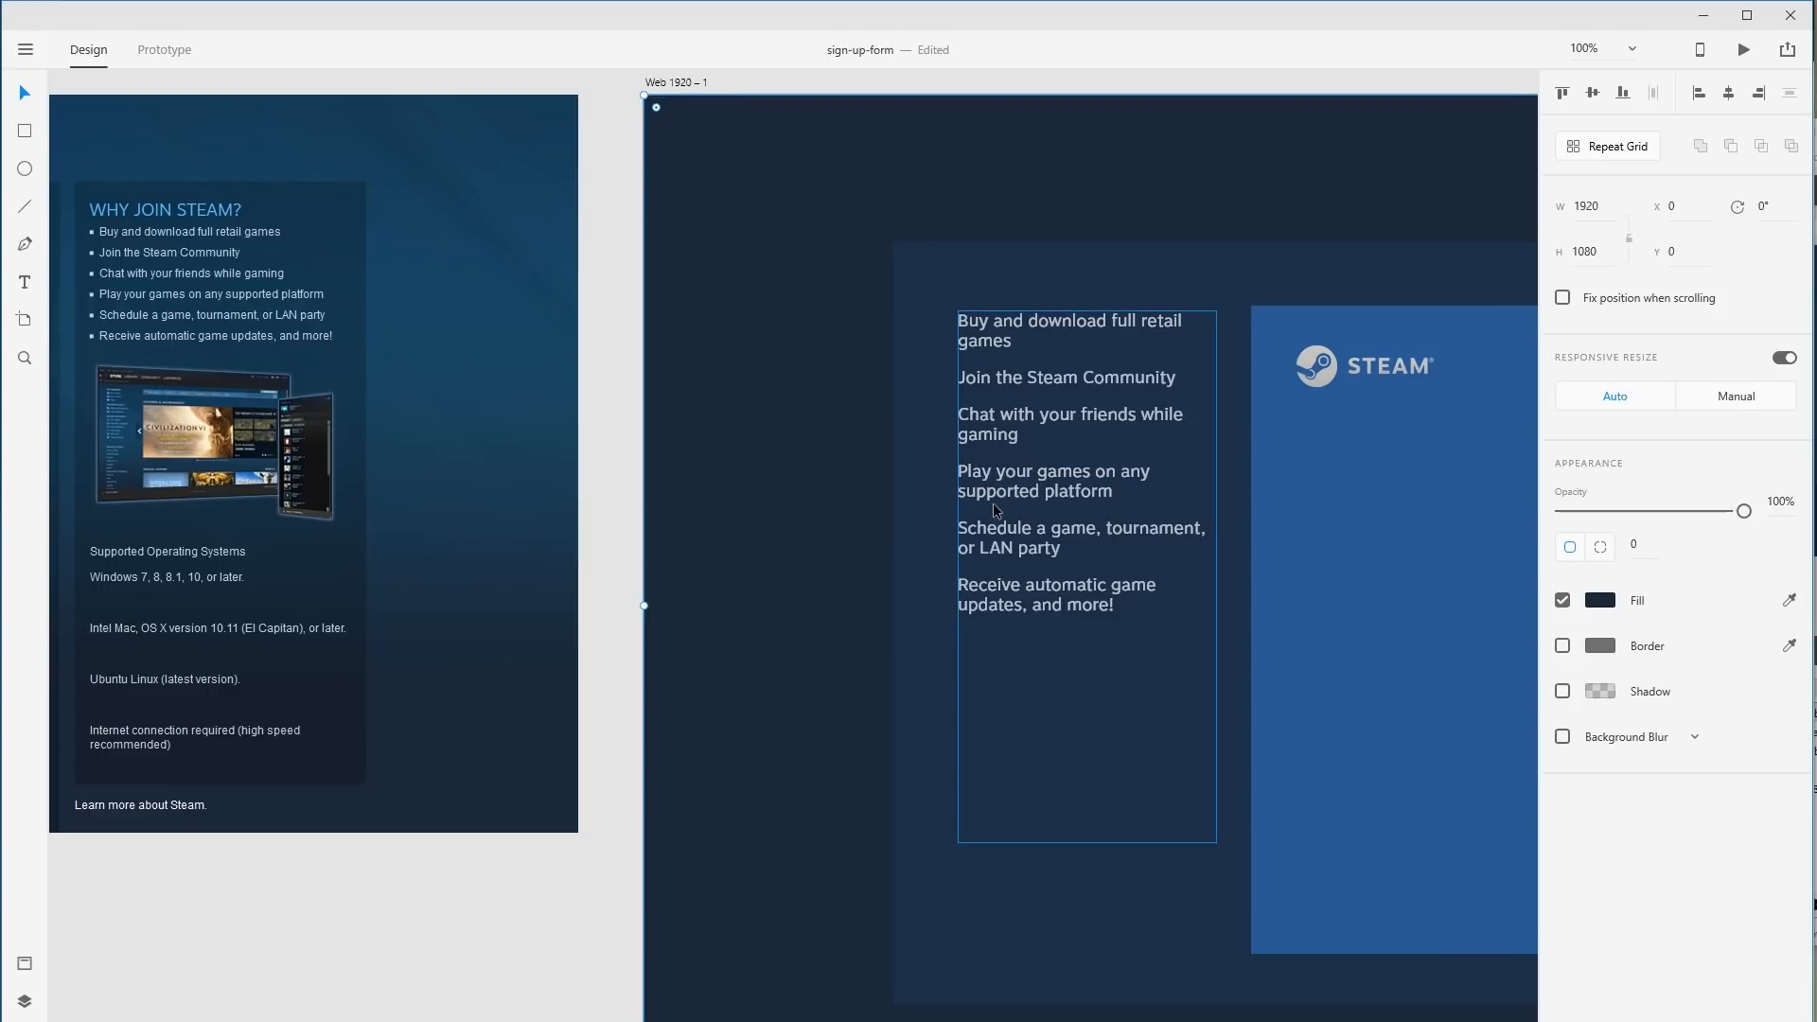
# Undo the list move and type a 'WHY JOIN STE' line above the first benefit.
pyautogui.moveTo(1032, 485); pyautogui.dragTo(1007, 561)
pyautogui.hotkey('ctrl', 'z')
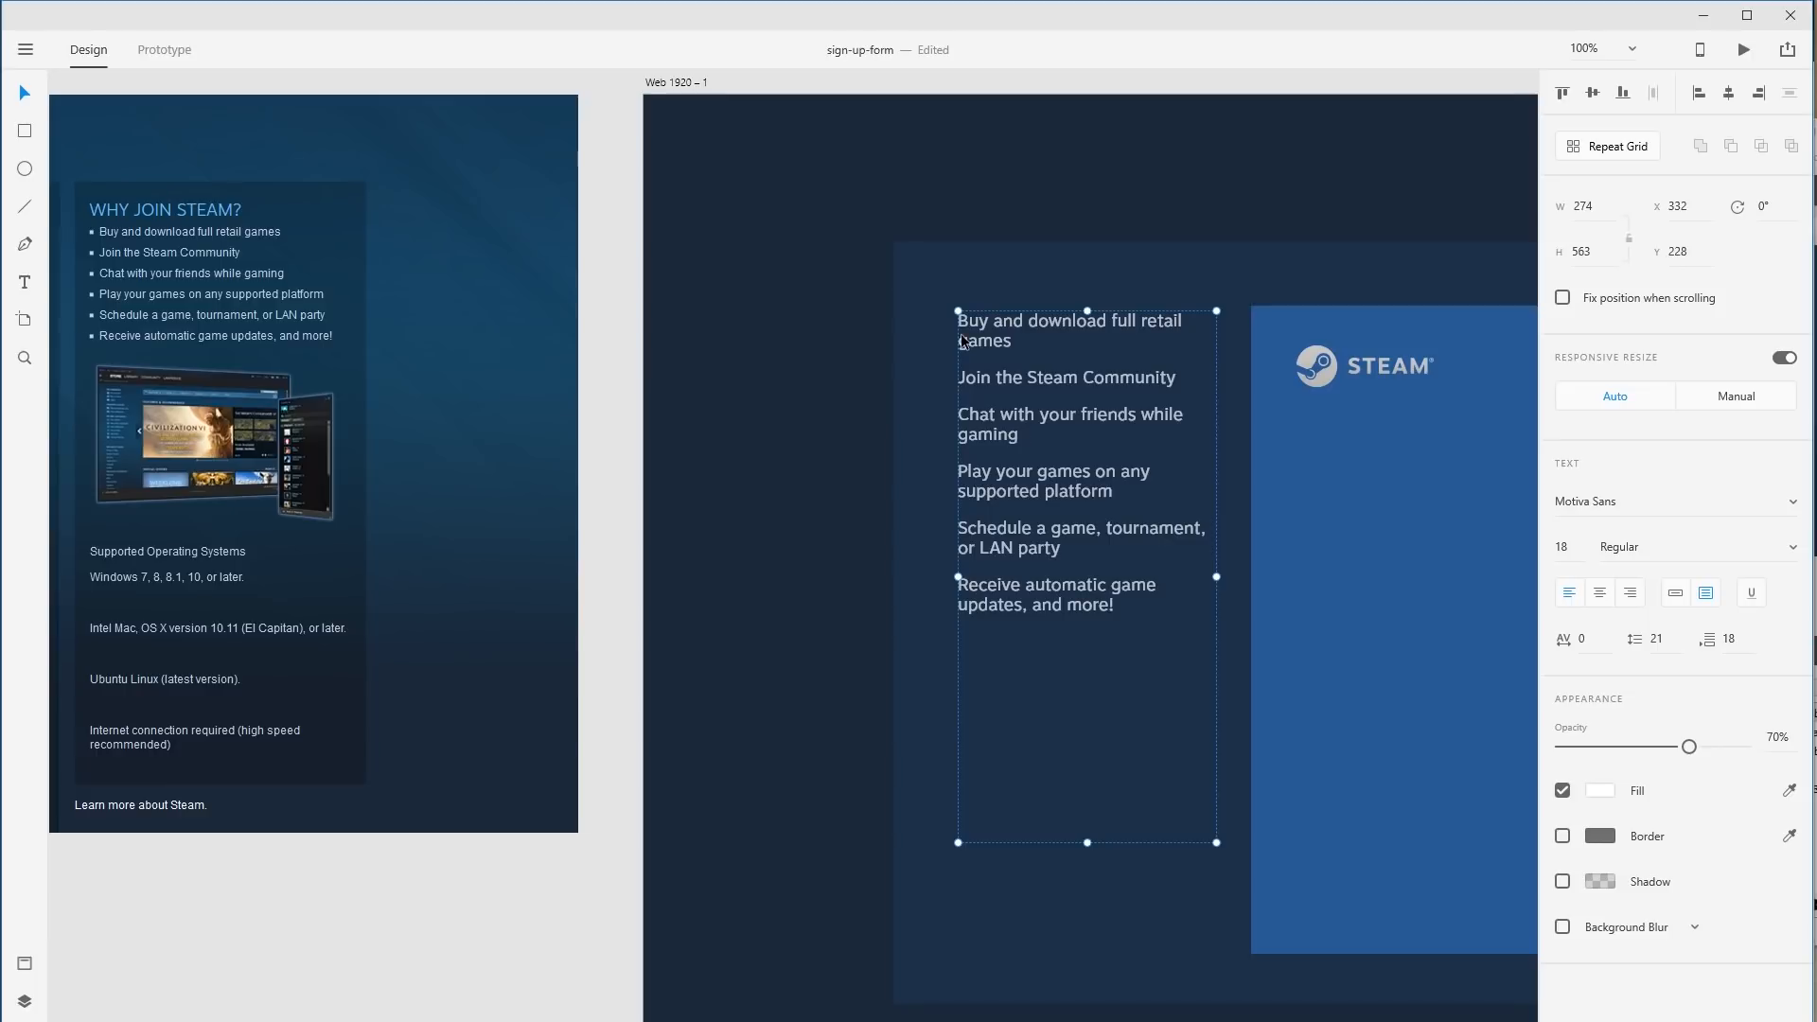
pyautogui.doubleClick(1010, 318)
pyautogui.press('Return')
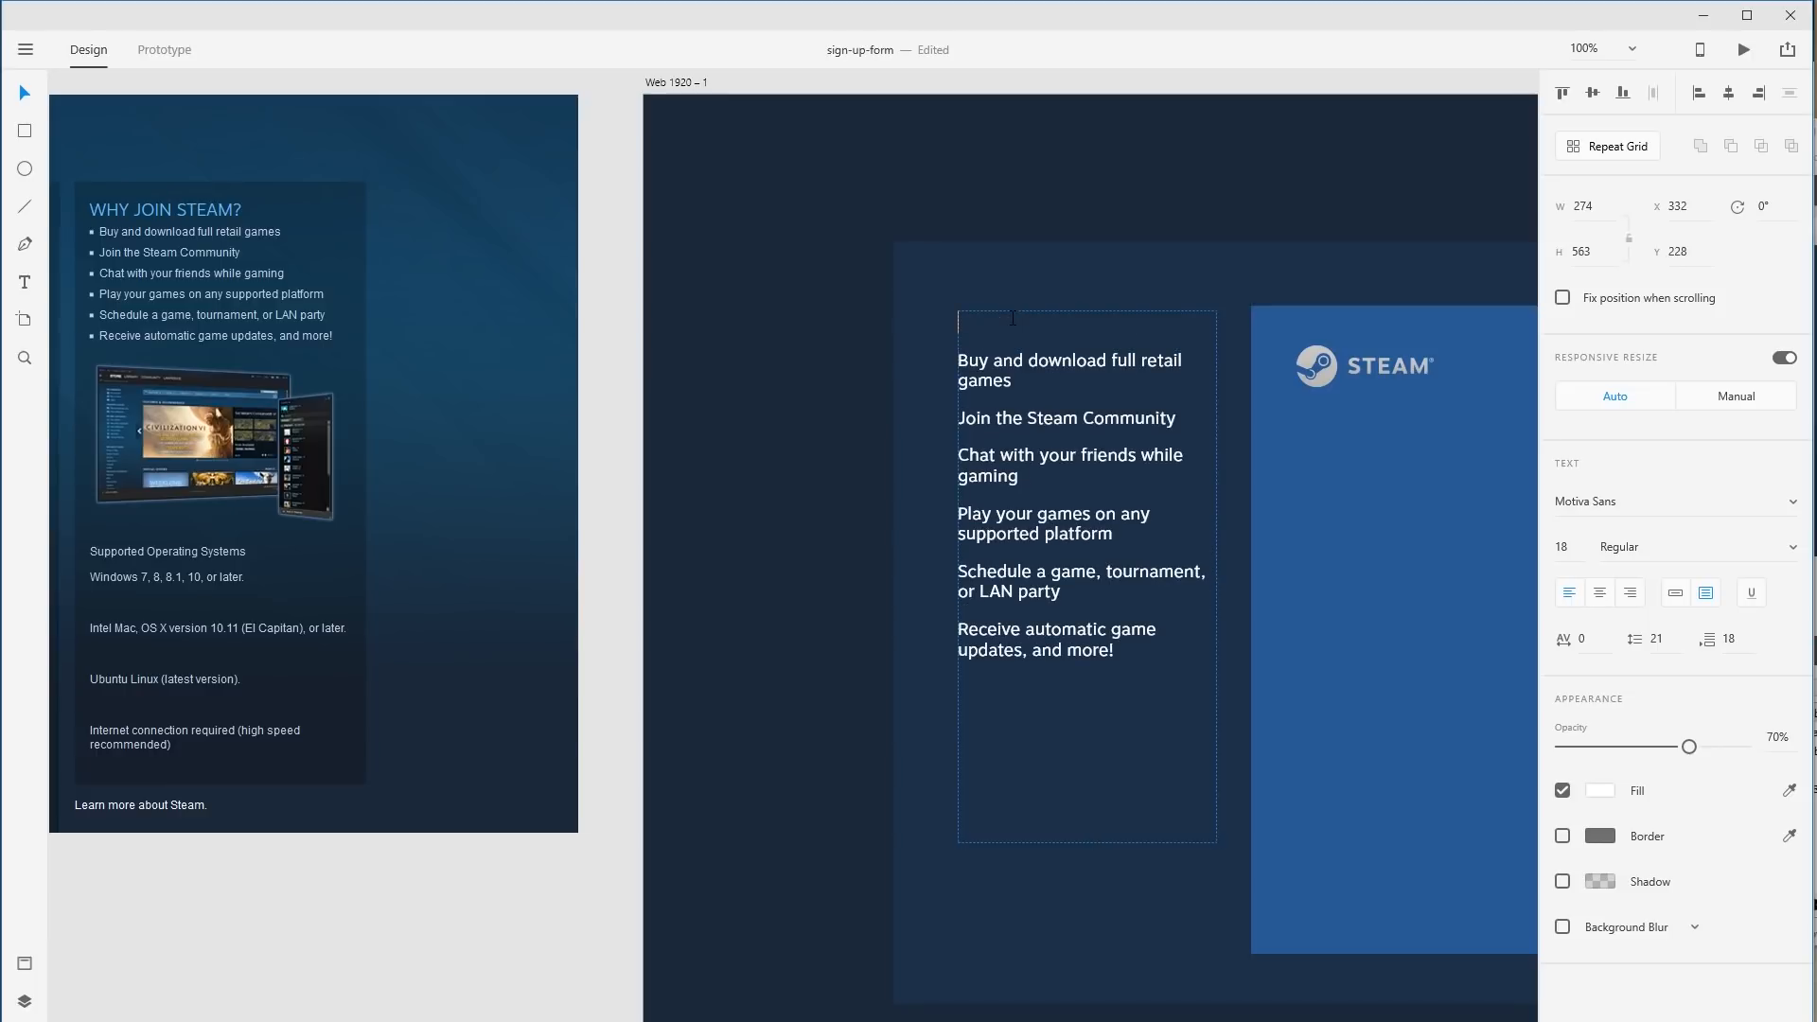
pyautogui.write('WHY JOIN ')
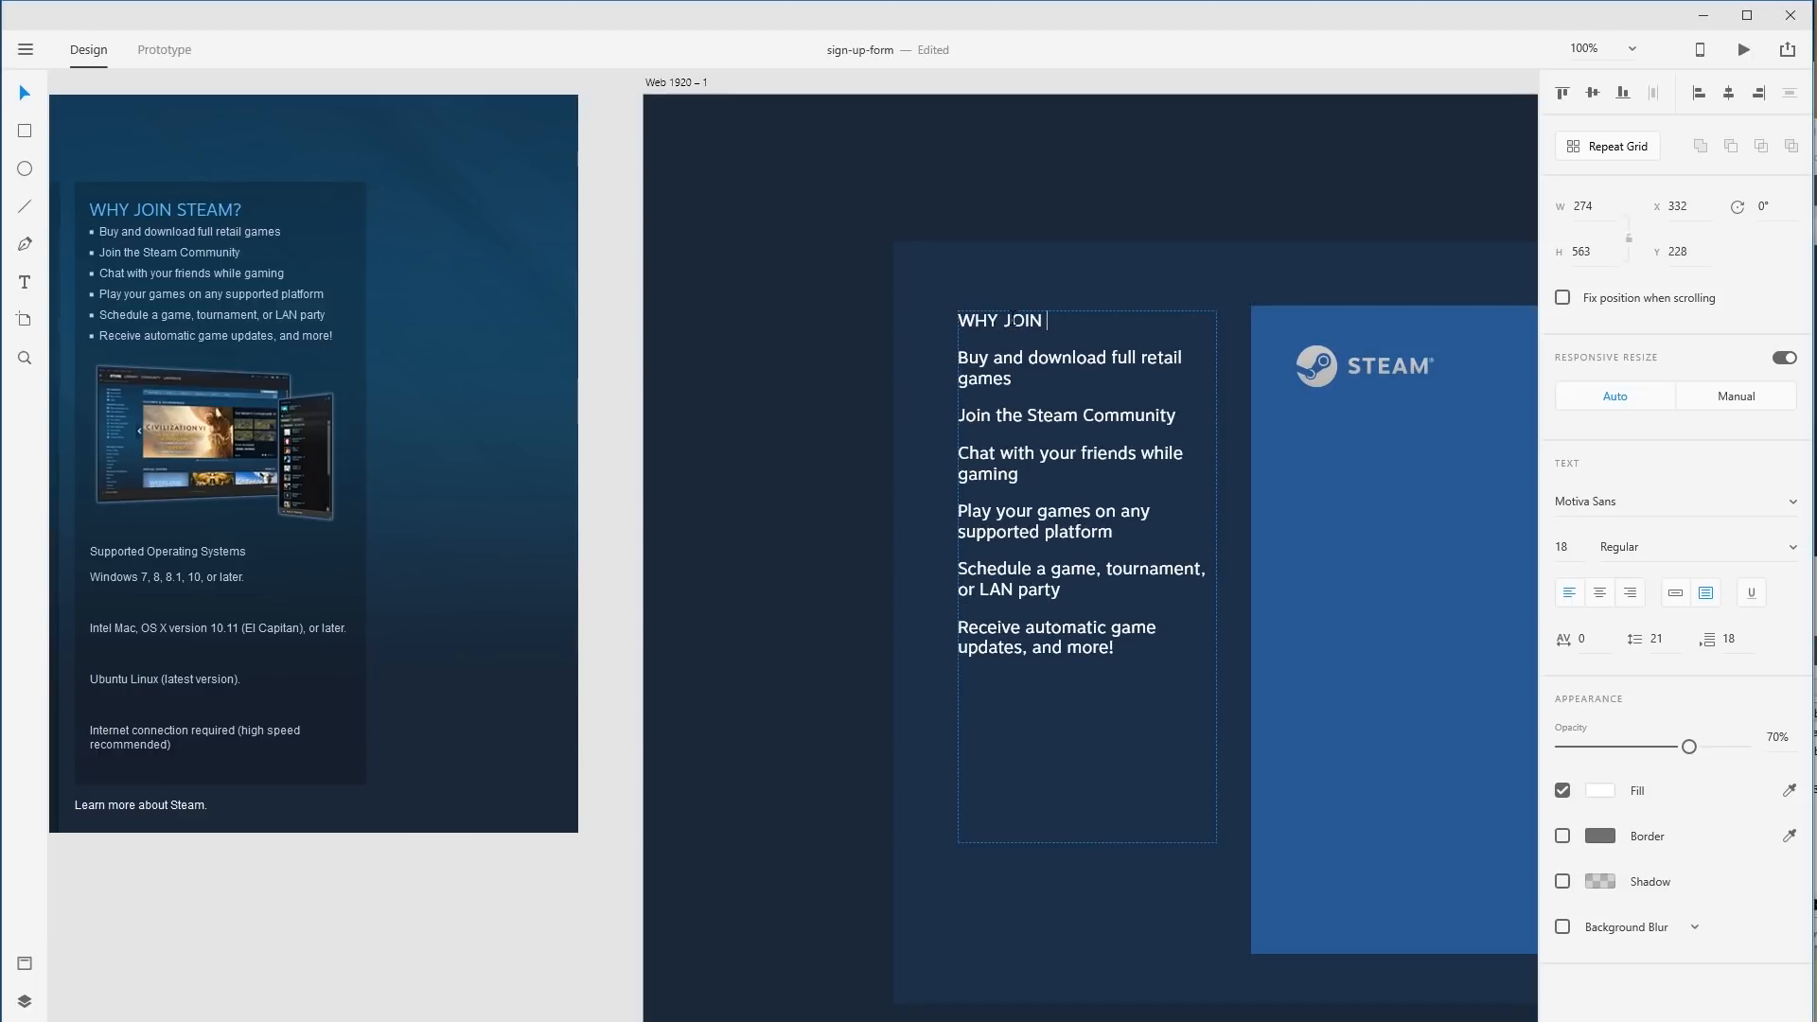
pyautogui.write('STEAM?')
# Make the new WHY JOIN STEAM? line Bold, keeping Motiva Sans.
pyautogui.moveTo(1115, 320); pyautogui.dragTo(821, 317)
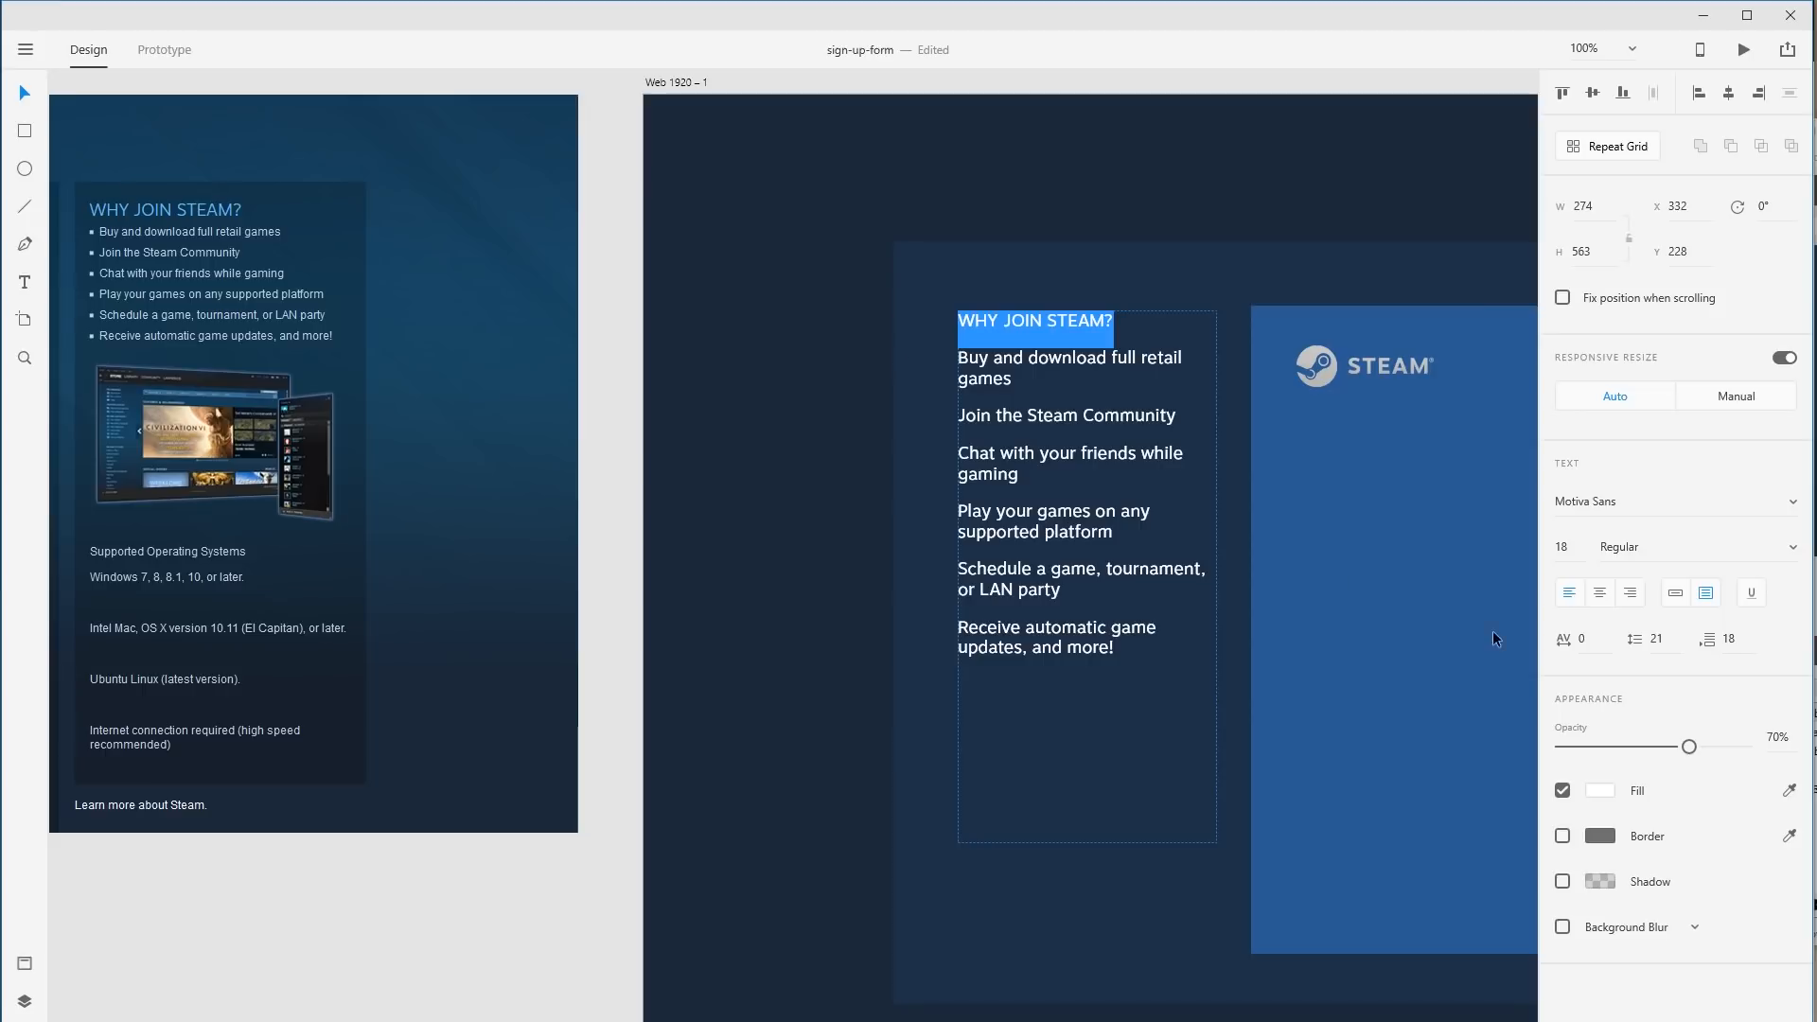
pyautogui.click(1799, 554)
pyautogui.click(1665, 831)
pyautogui.click(1793, 502)
pyautogui.scroll(-2, 1704, 719)
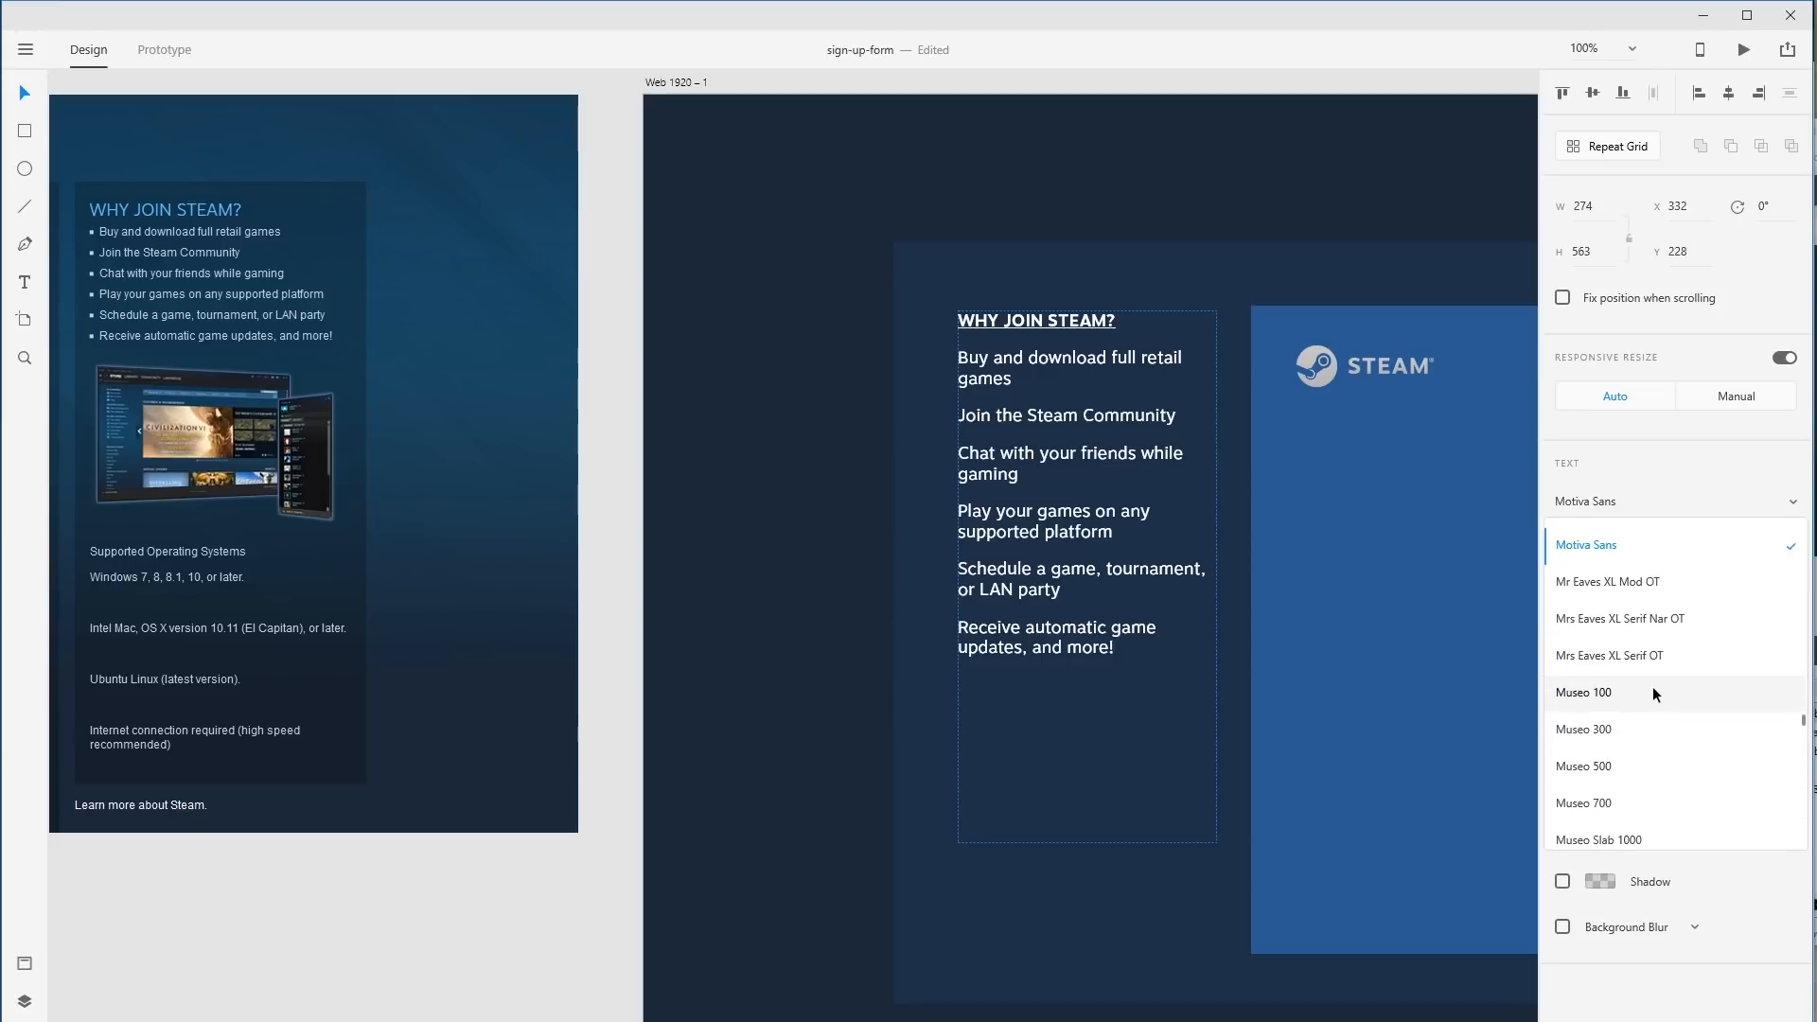
pyautogui.click(1690, 493)
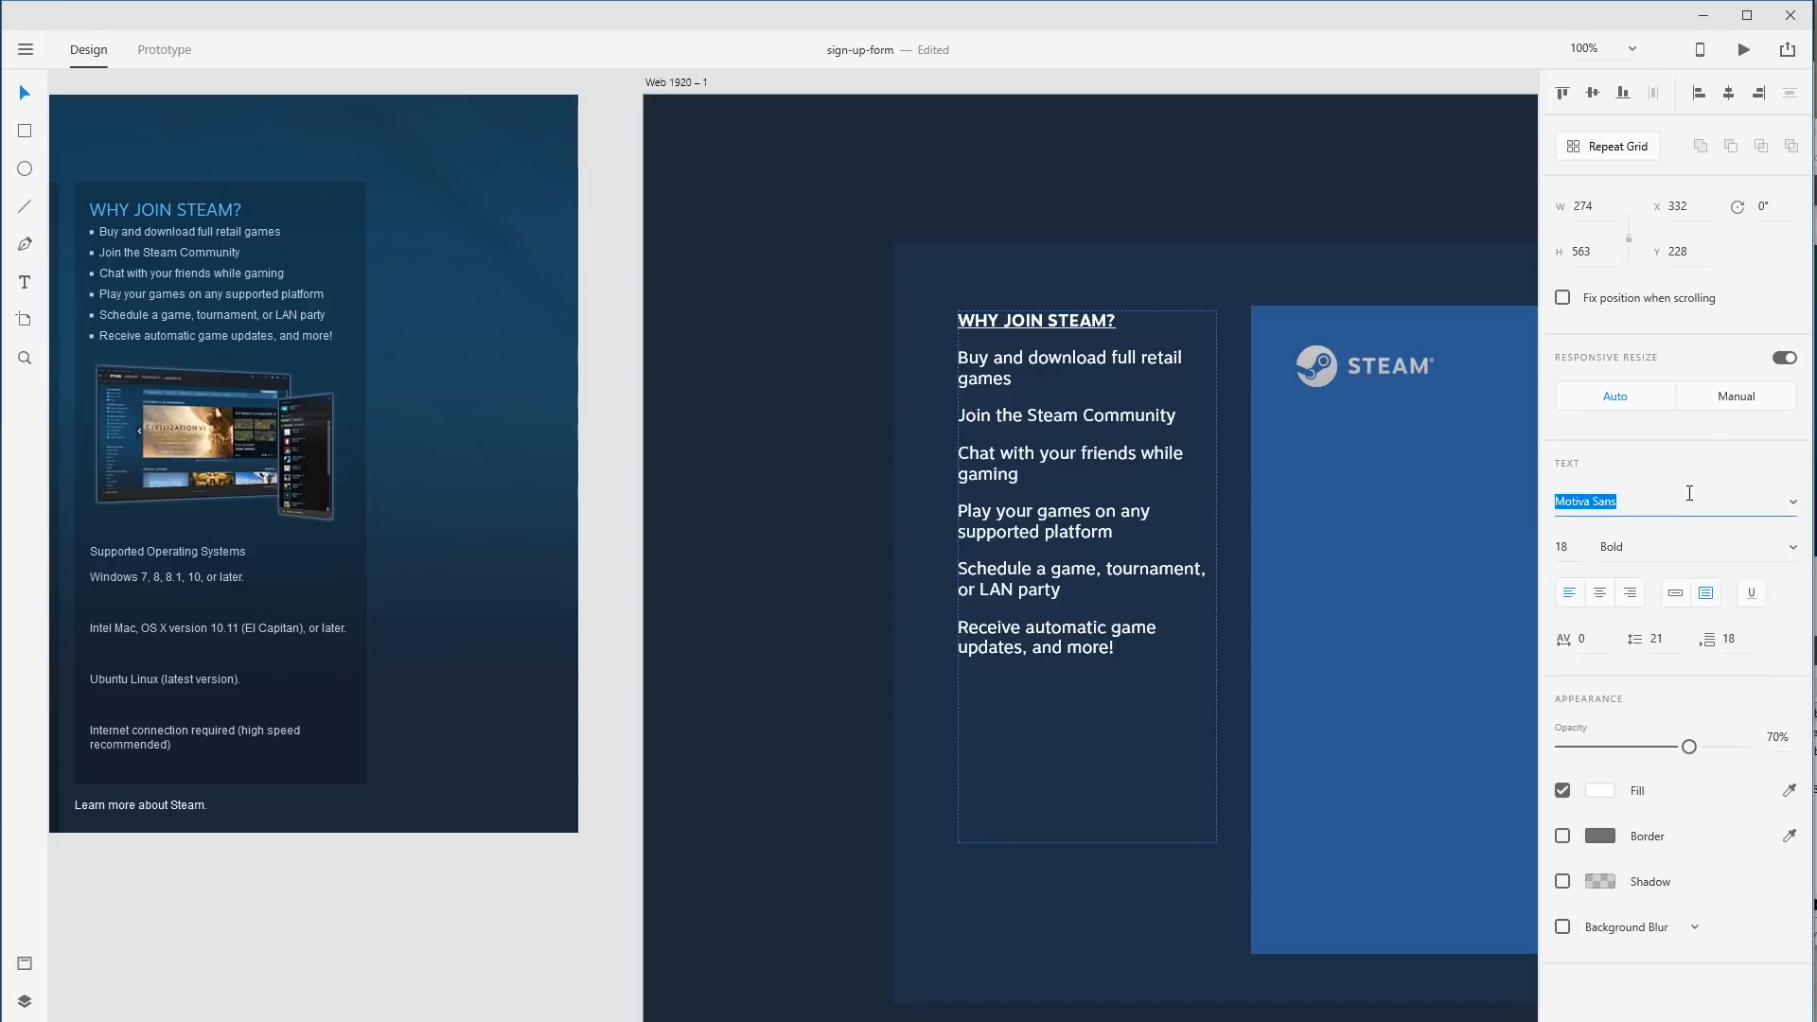
pyautogui.click(1798, 554)
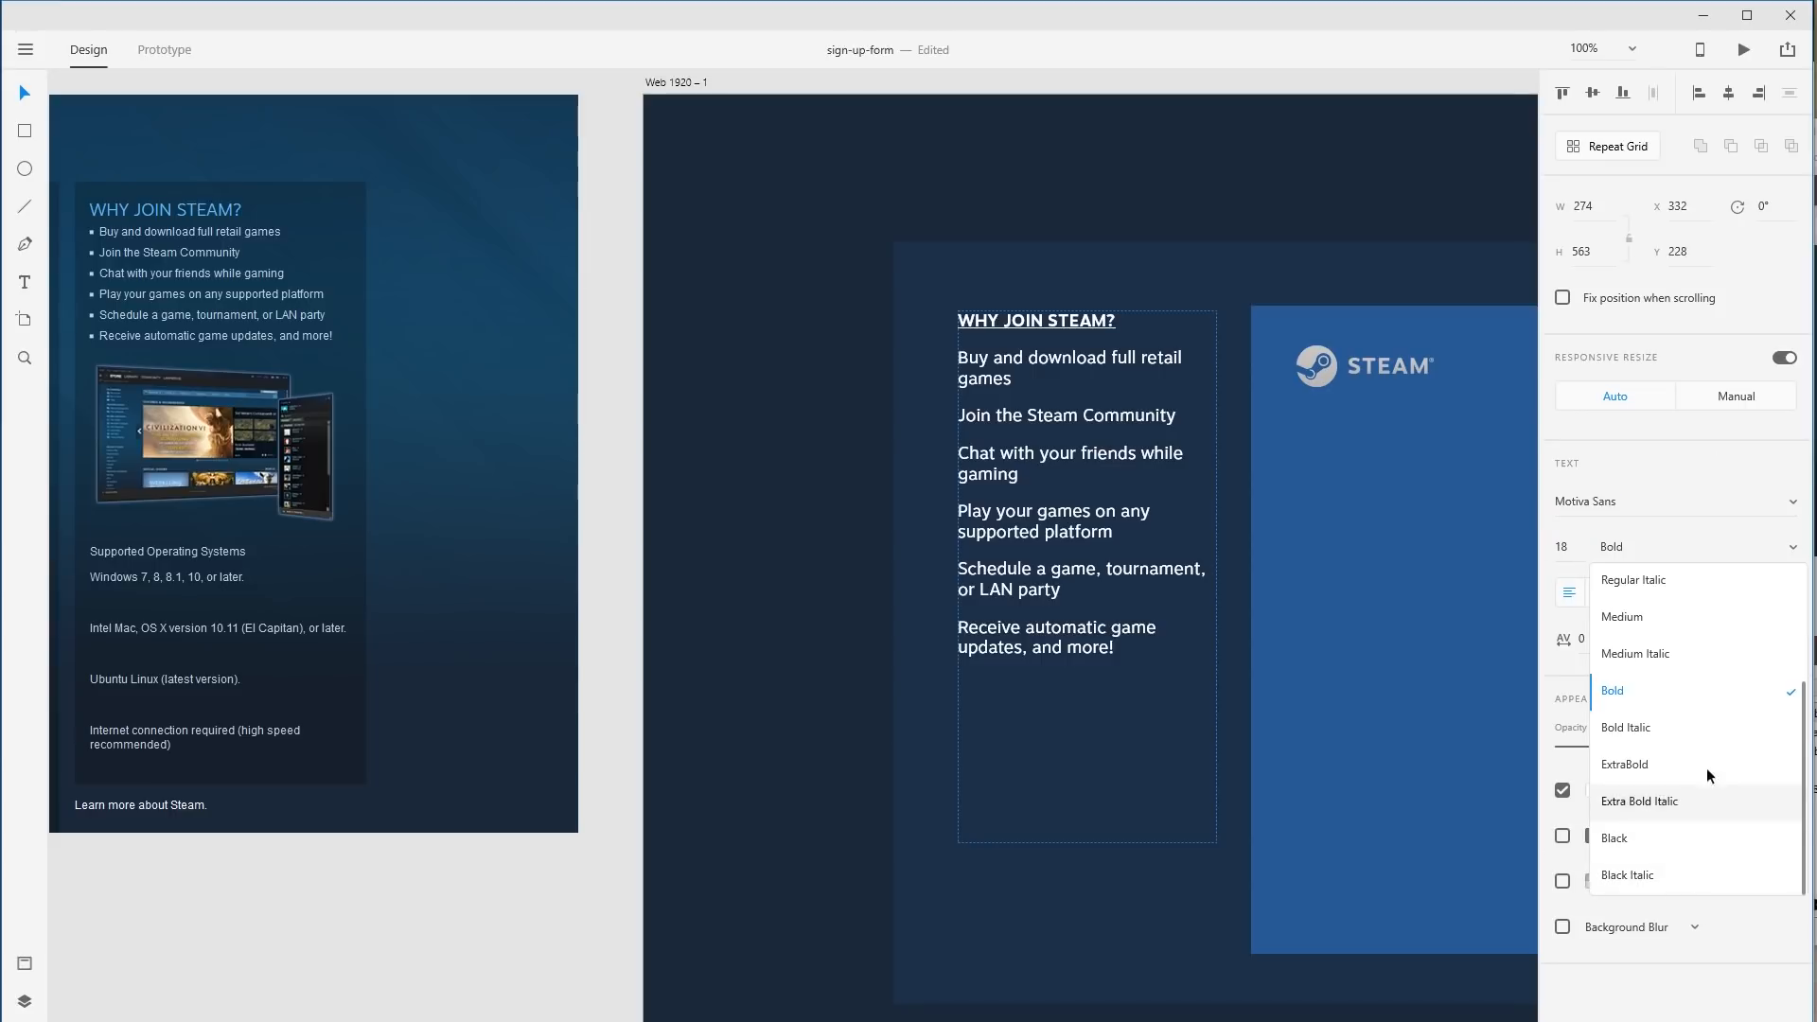
pyautogui.click(1654, 691)
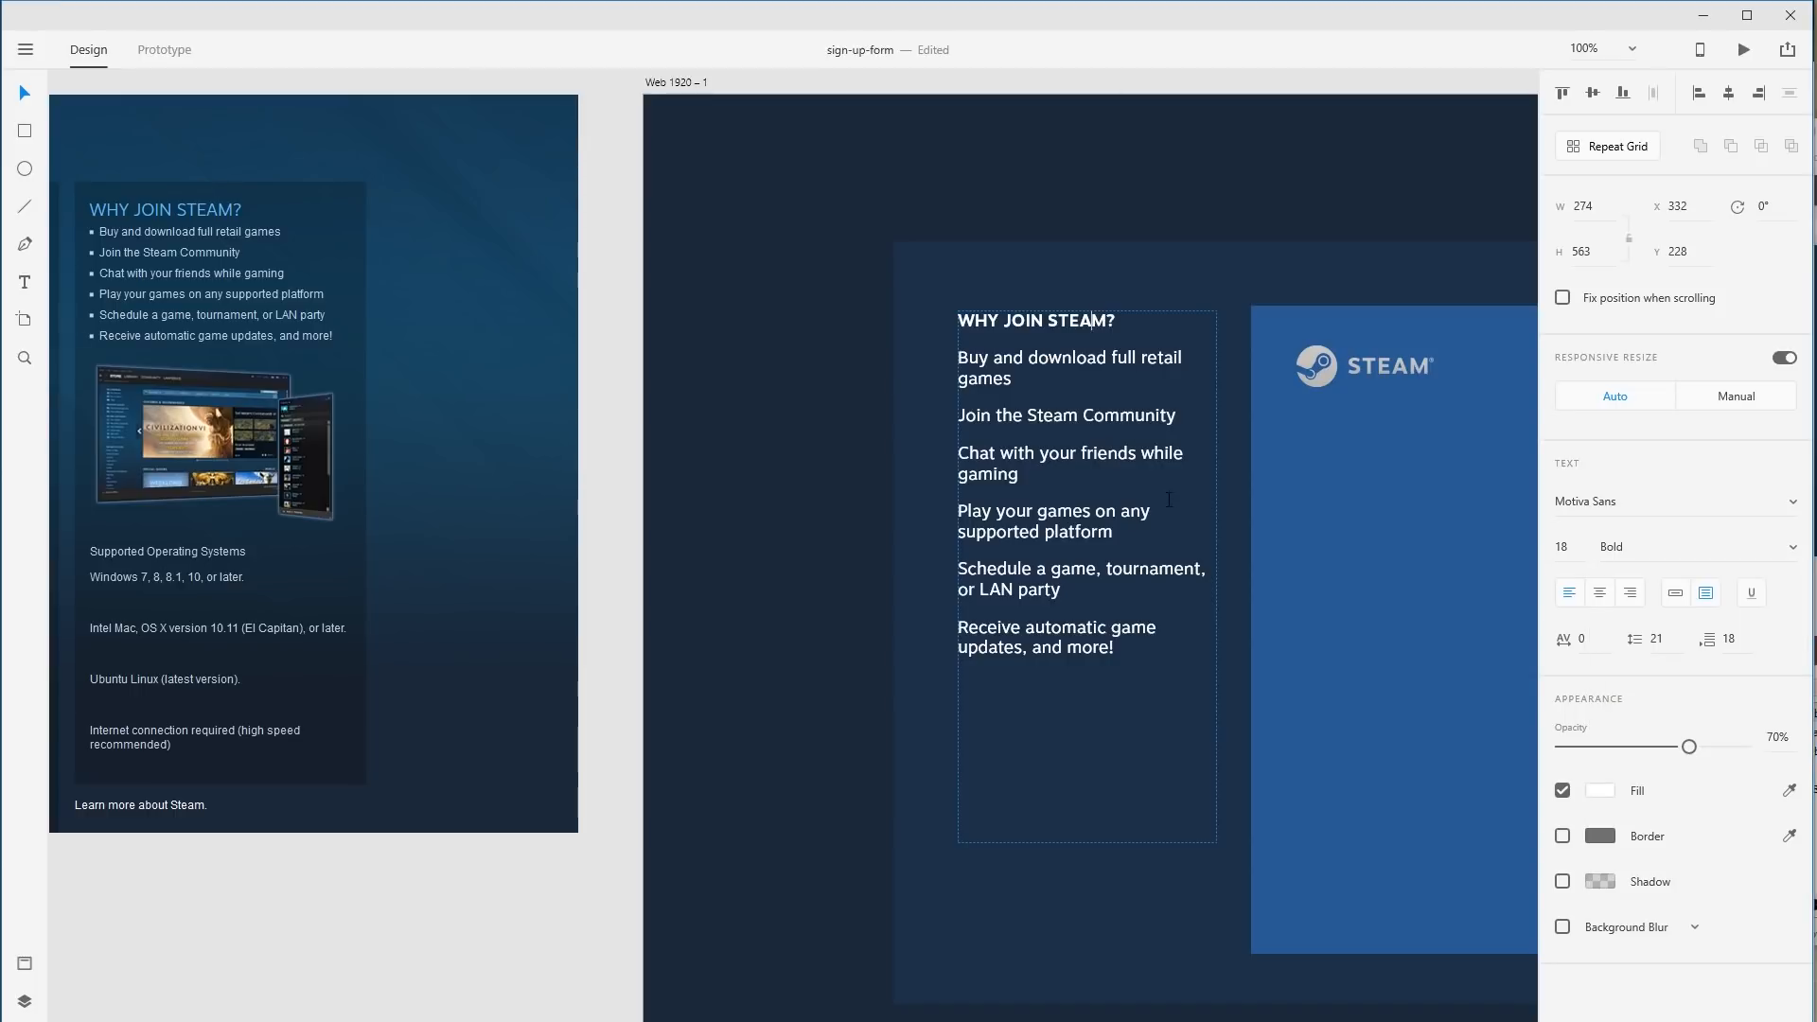
# Set the benefit lines below the heading to Light weight.
pyautogui.moveTo(1128, 318); pyautogui.dragTo(981, 357)
pyautogui.moveTo(1112, 656); pyautogui.dragTo(1151, 337)
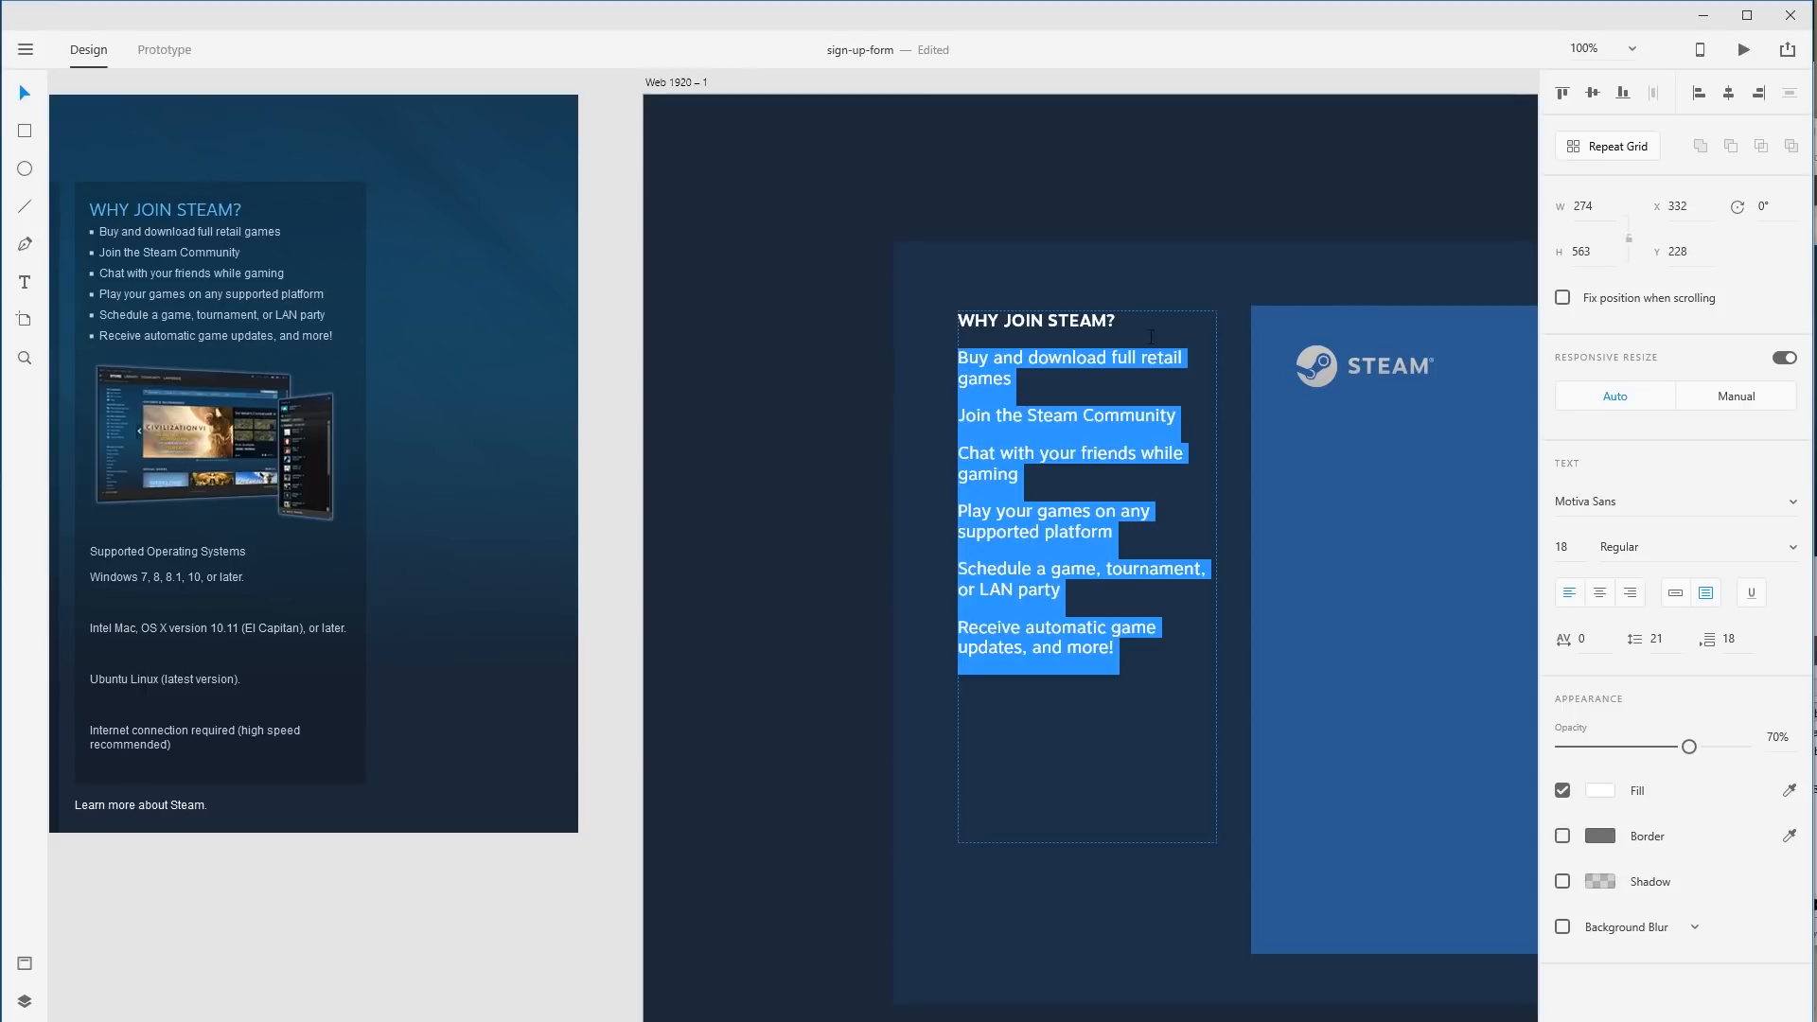
pyautogui.click(1609, 547)
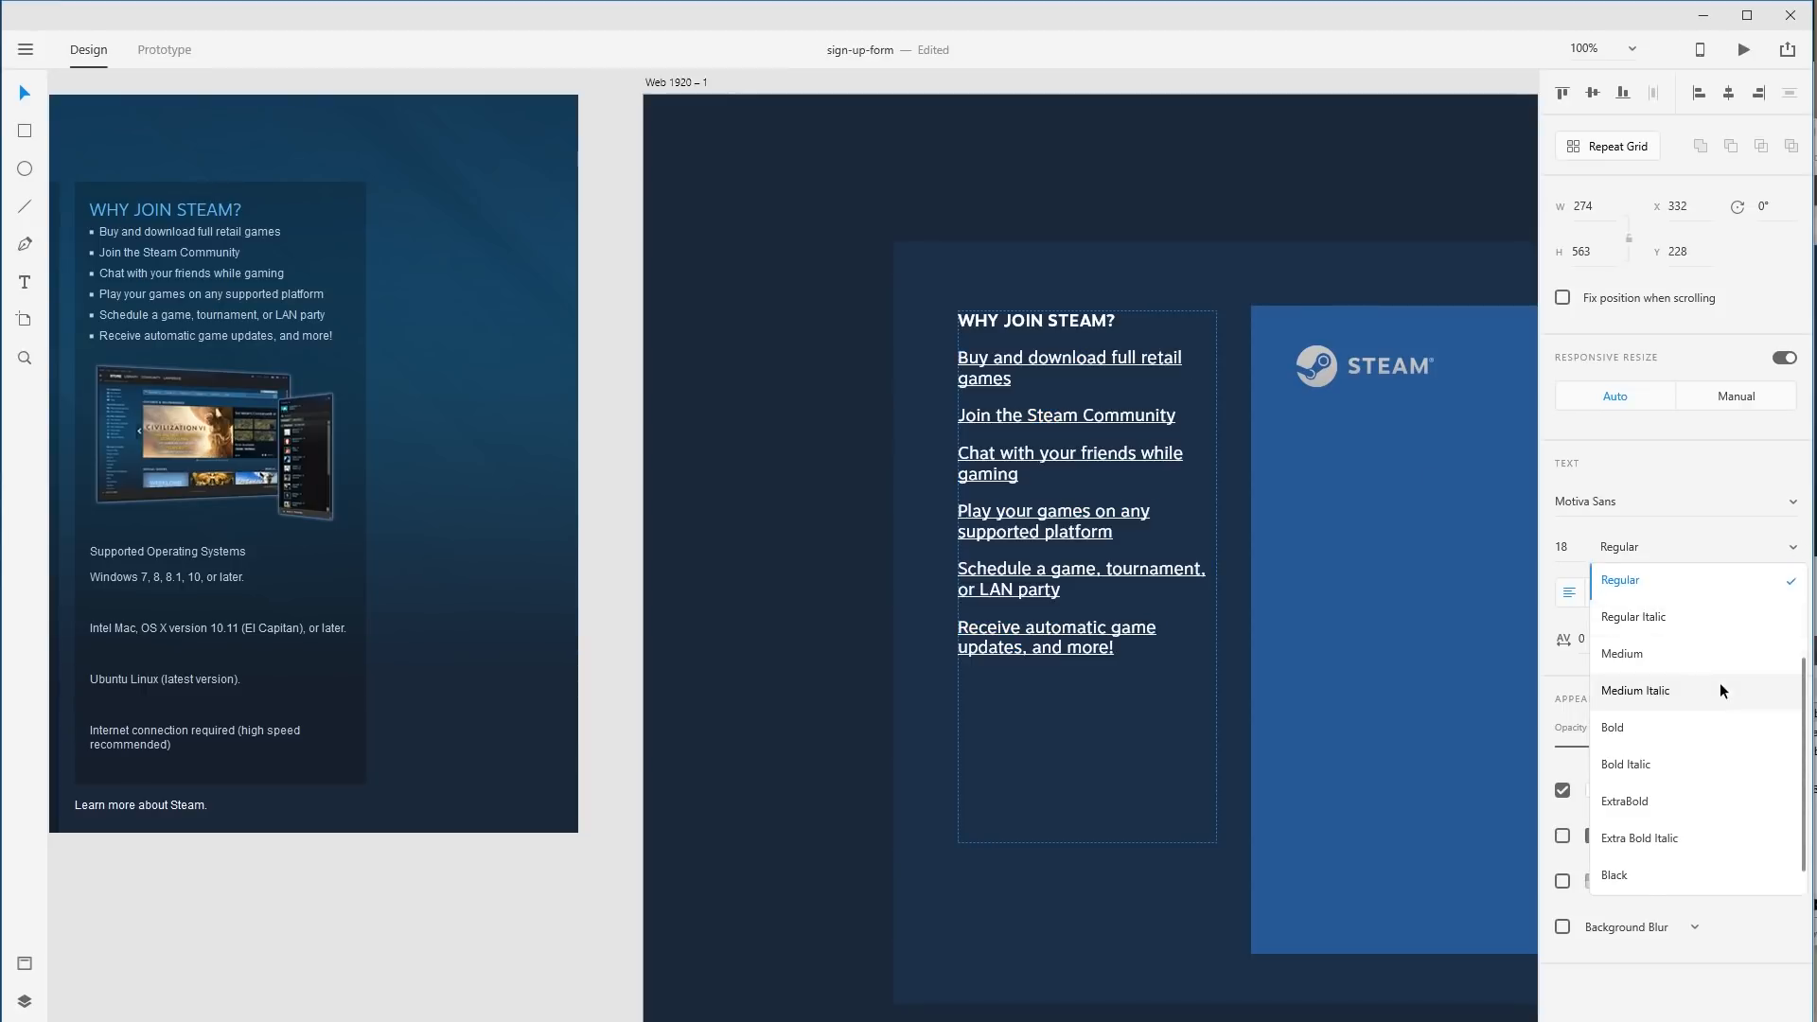
pyautogui.scroll(1, 1673, 673)
pyautogui.click(1633, 600)
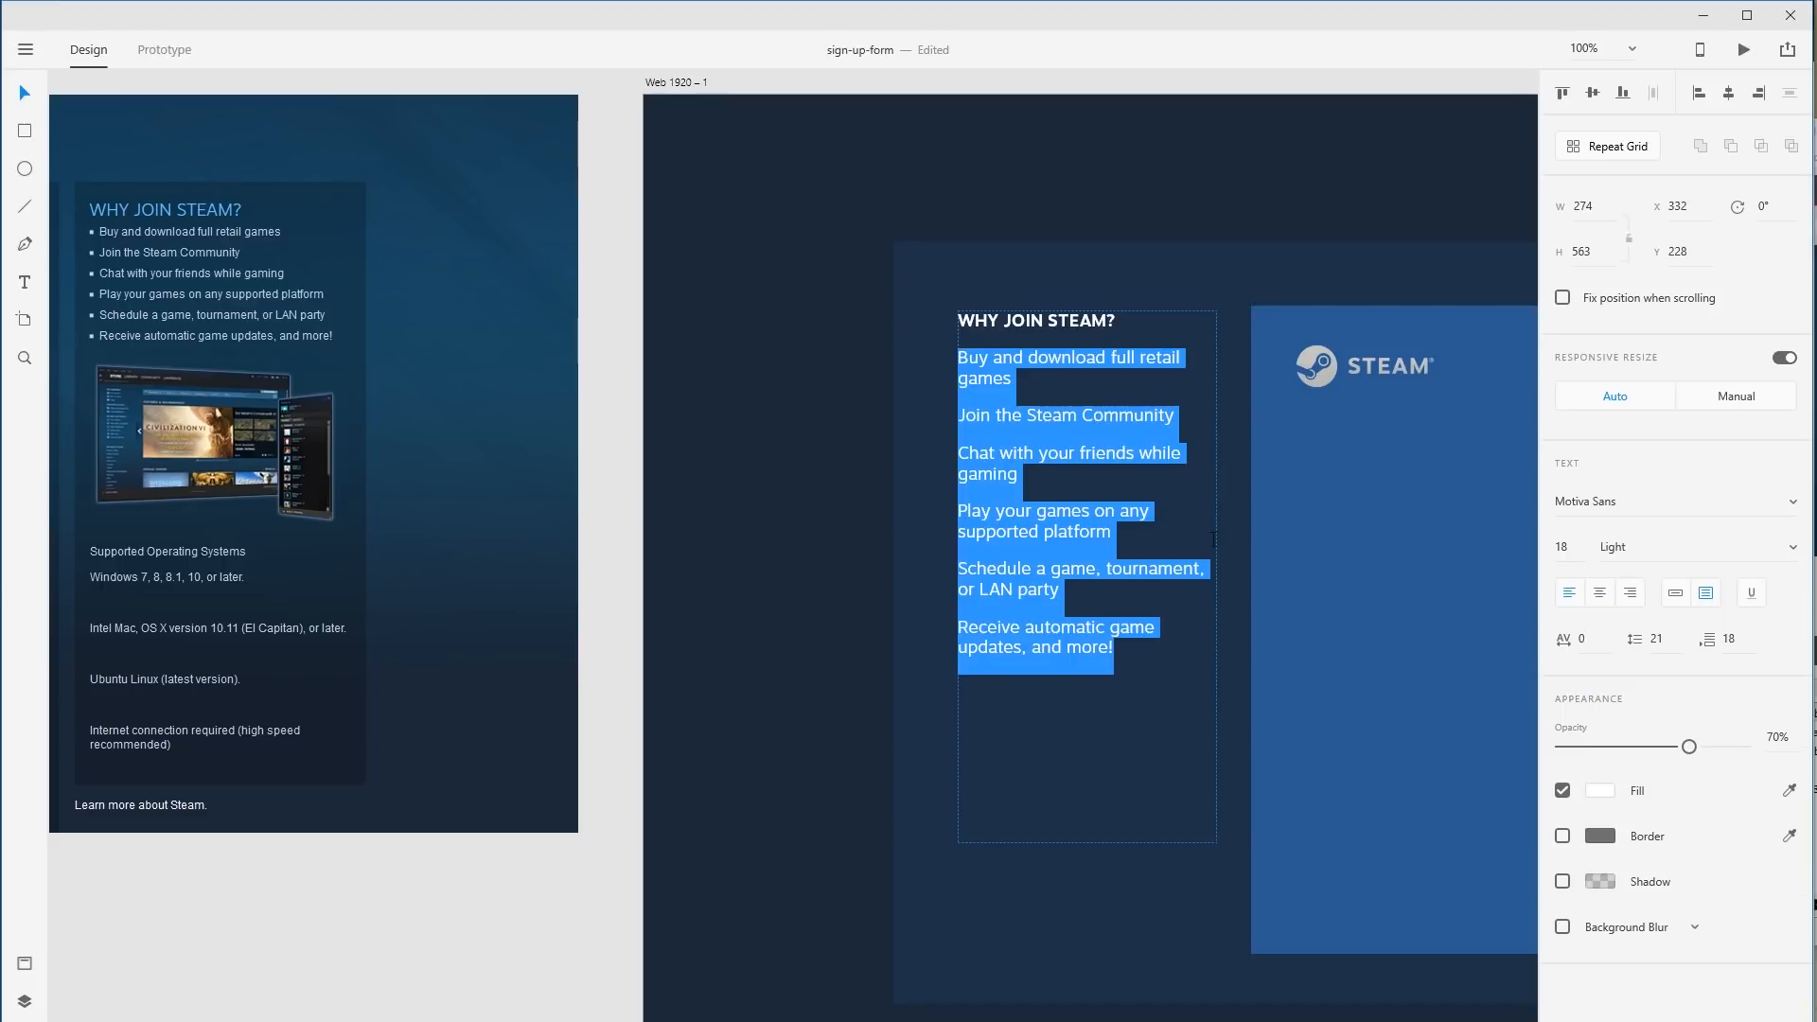
# Set the WHY JOIN STEAM? heading to font size 24.
pyautogui.moveTo(1118, 322); pyautogui.dragTo(924, 309)
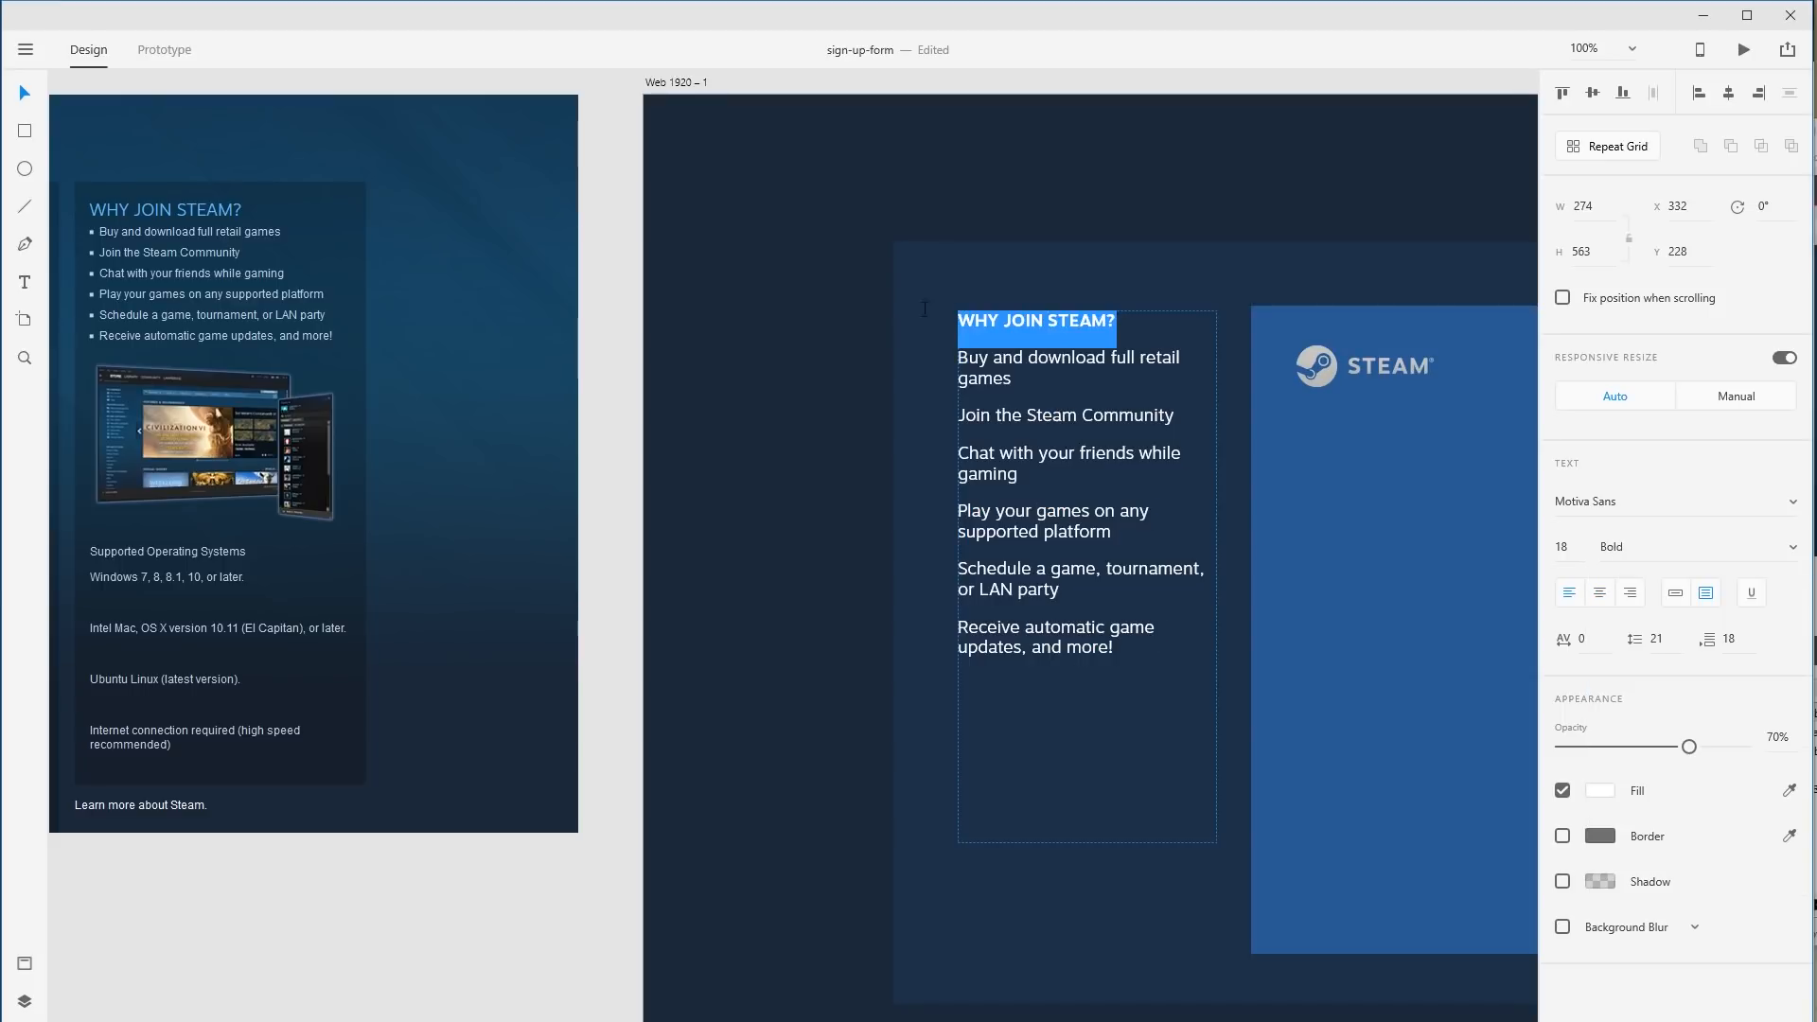
pyautogui.click(1567, 547)
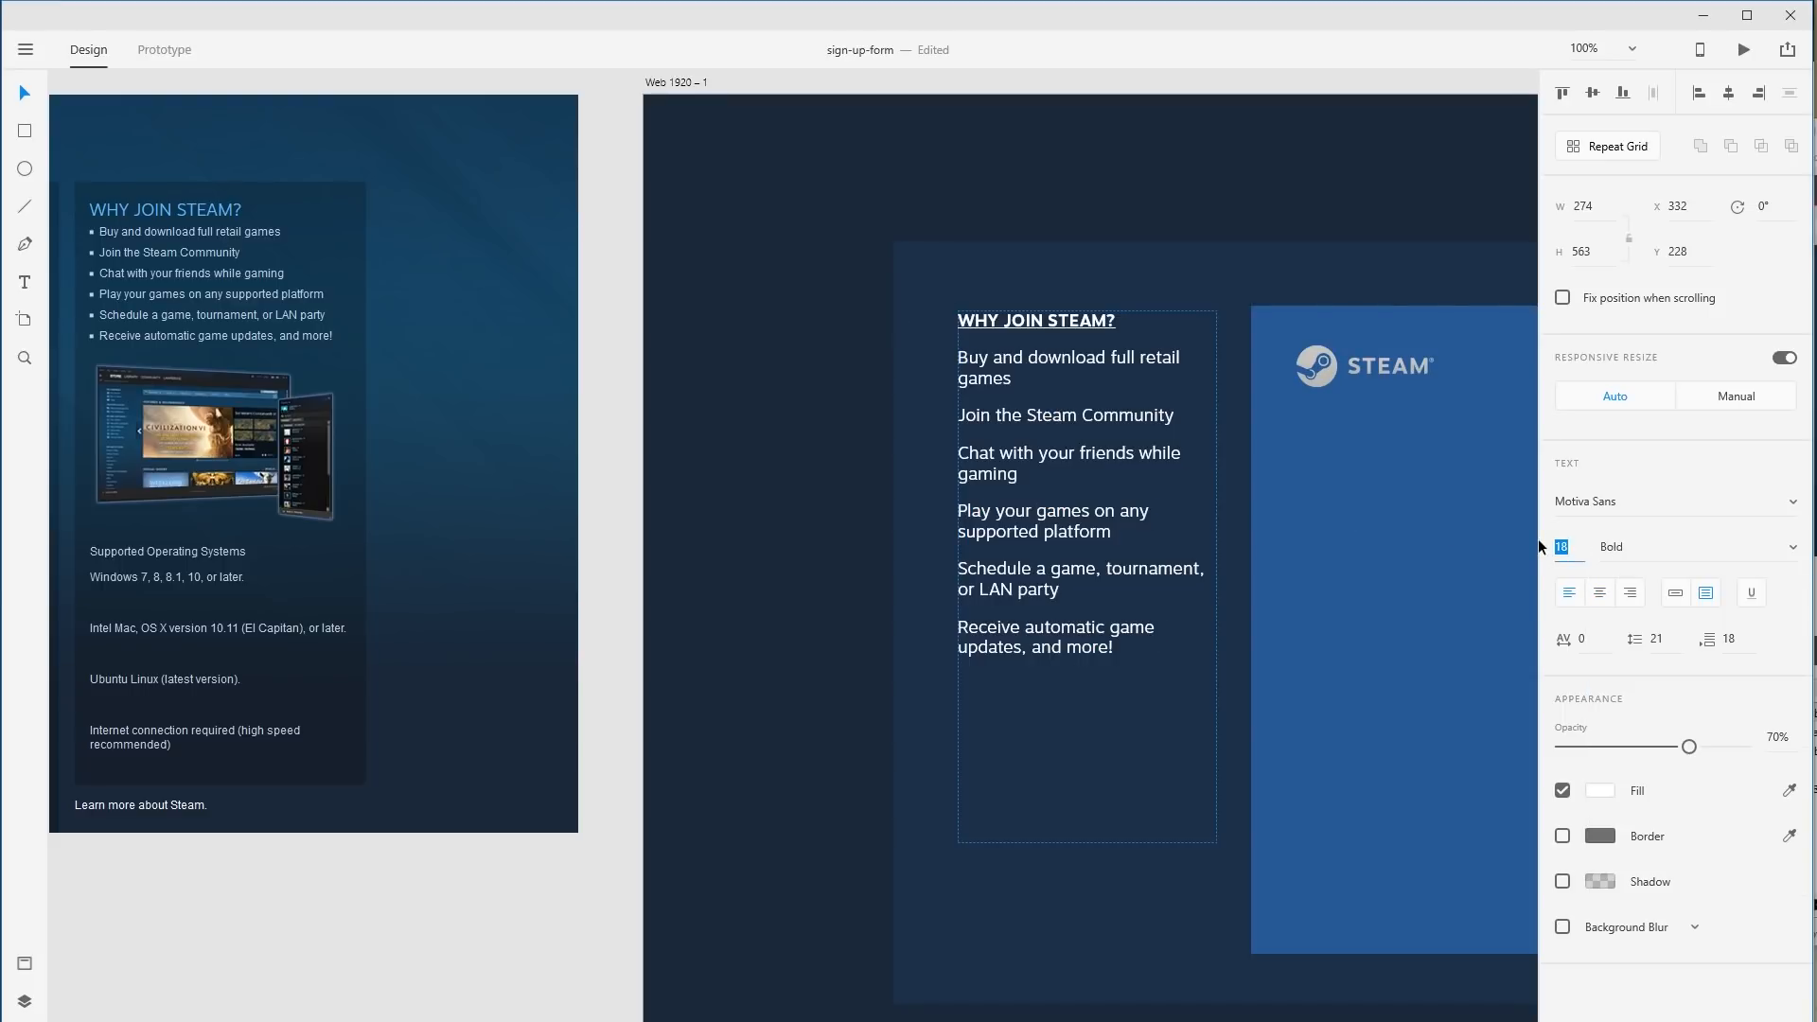
pyautogui.write('24')
pyautogui.press('Return')
pyautogui.click(1134, 339)
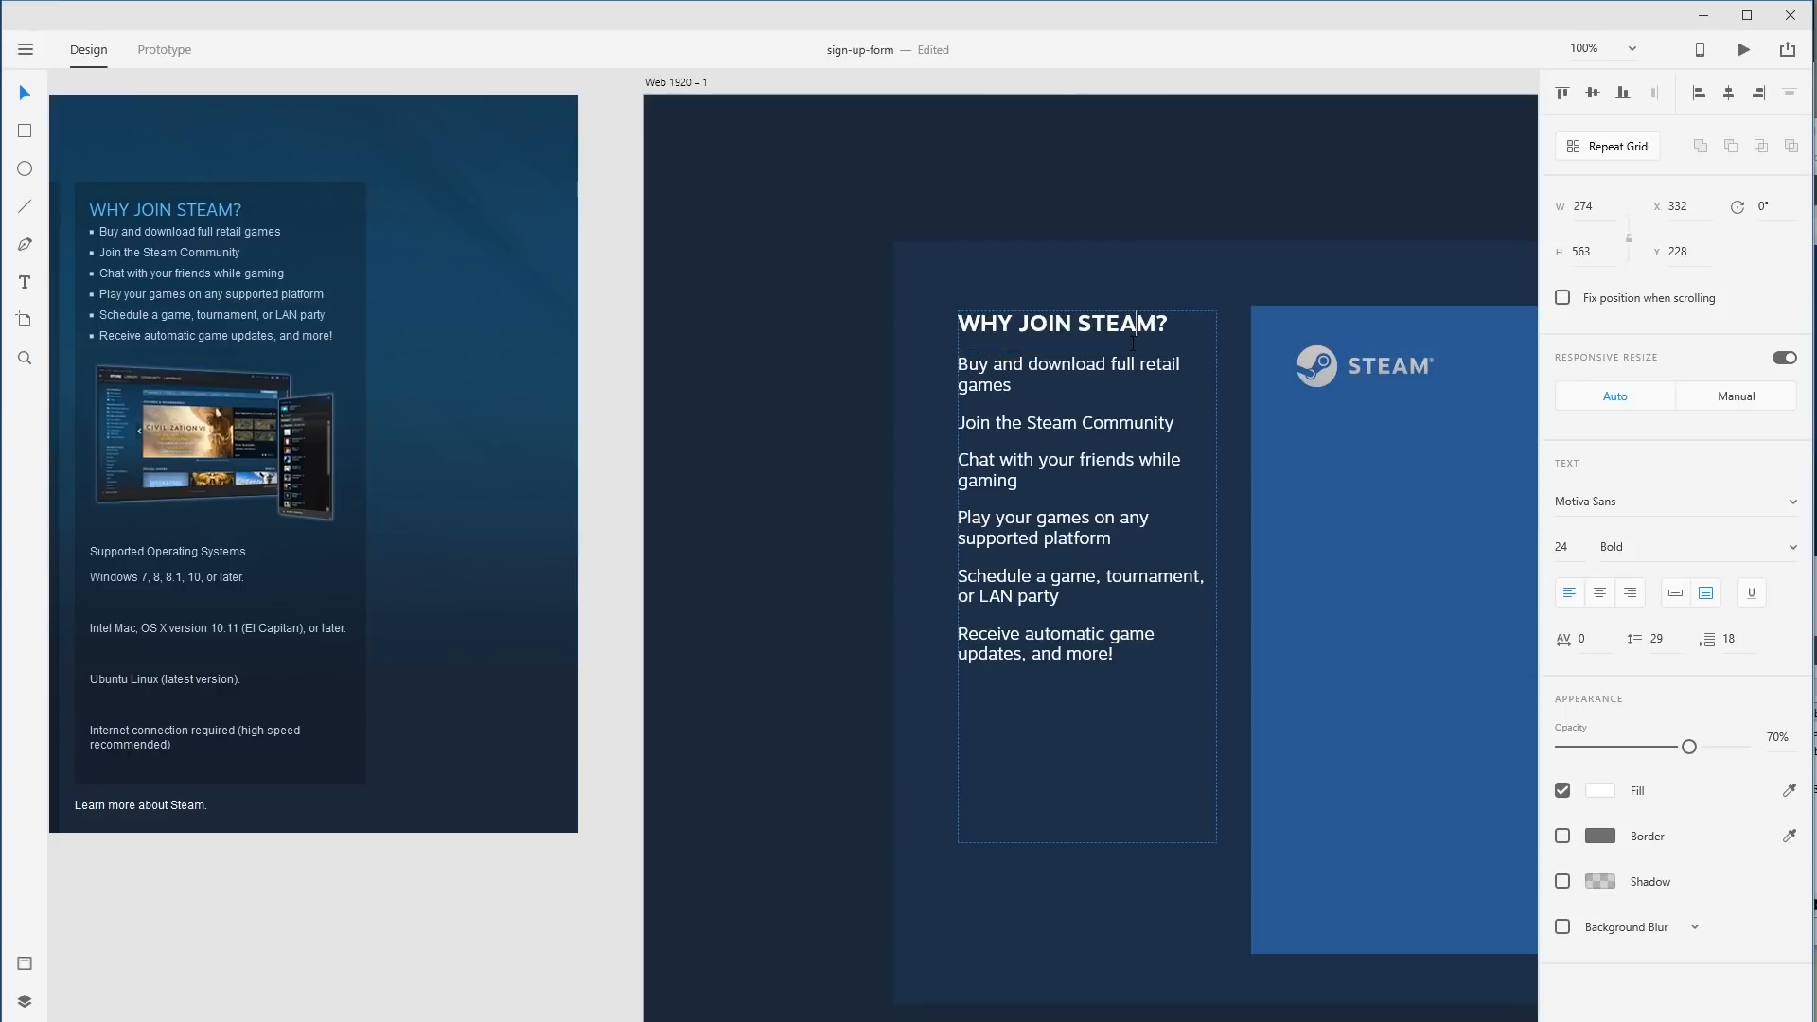
# Reselect the WHY JOIN STEAM? line inside the benefits text block.
pyautogui.moveTo(1000, 323); pyautogui.dragTo(1090, 331)
pyautogui.moveTo(979, 367); pyautogui.dragTo(1041, 485)
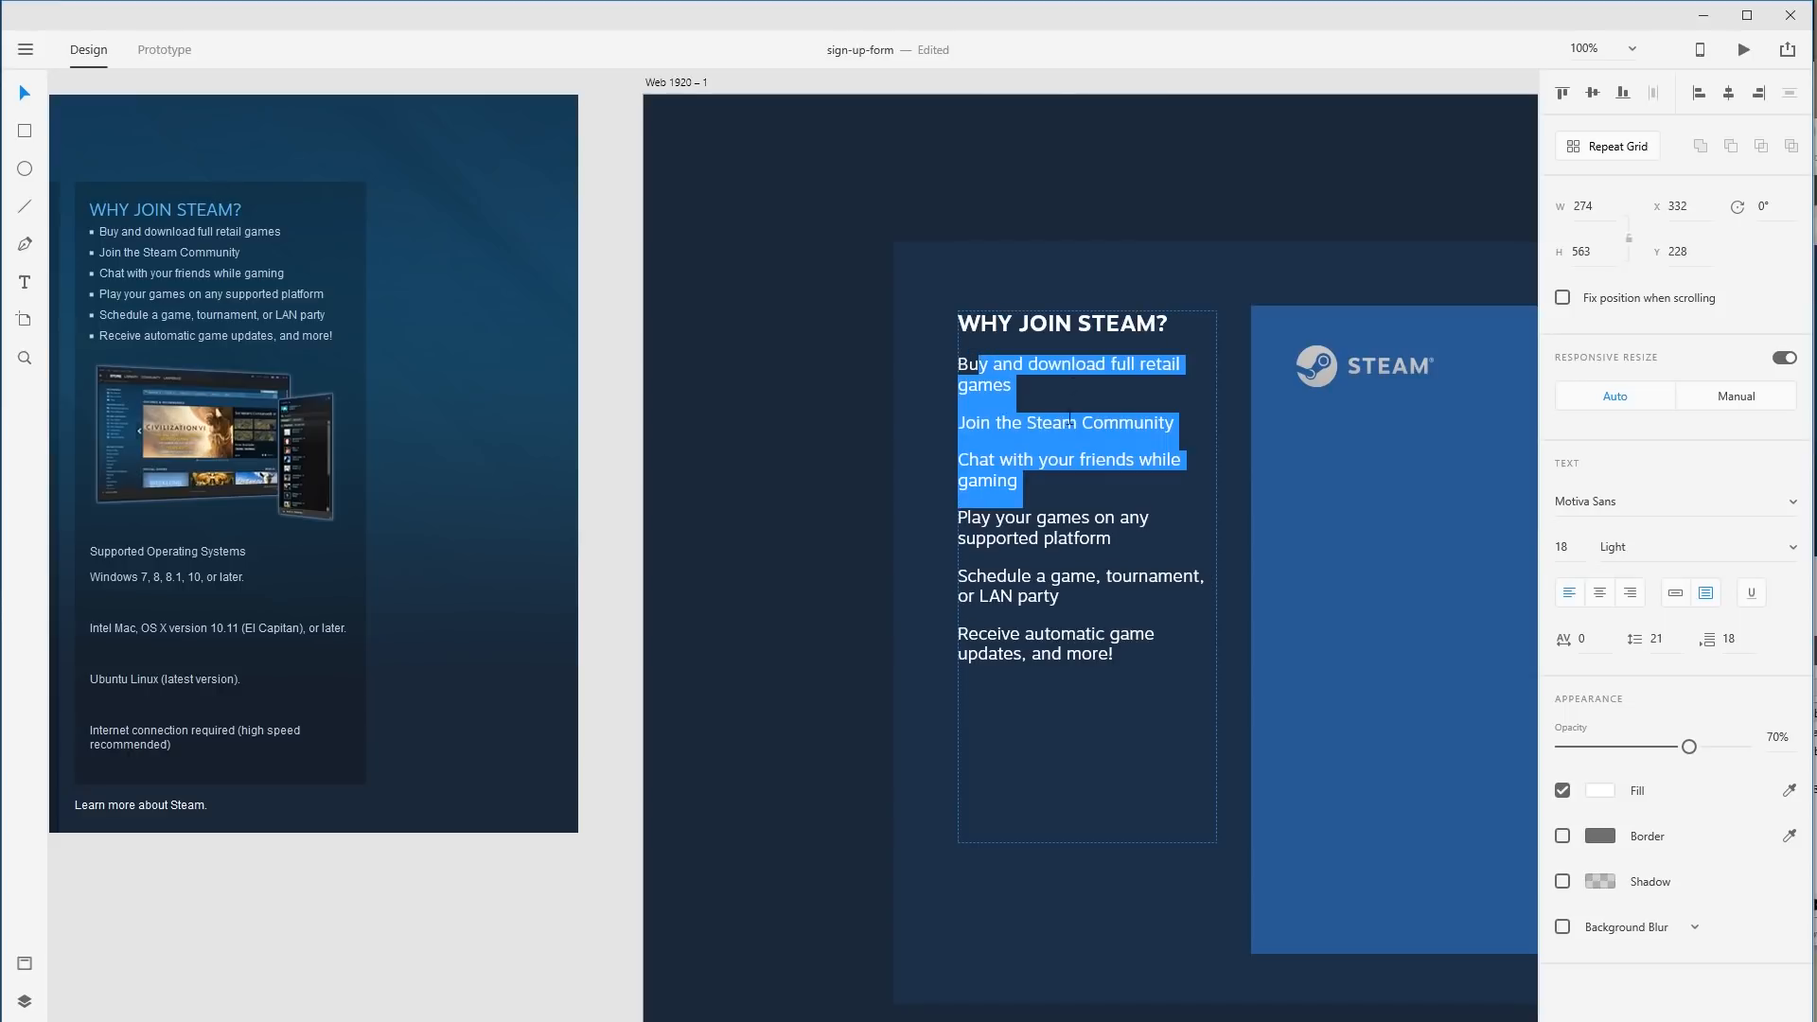
pyautogui.click(1060, 332)
pyautogui.press('Escape')
pyautogui.doubleClick(1101, 587)
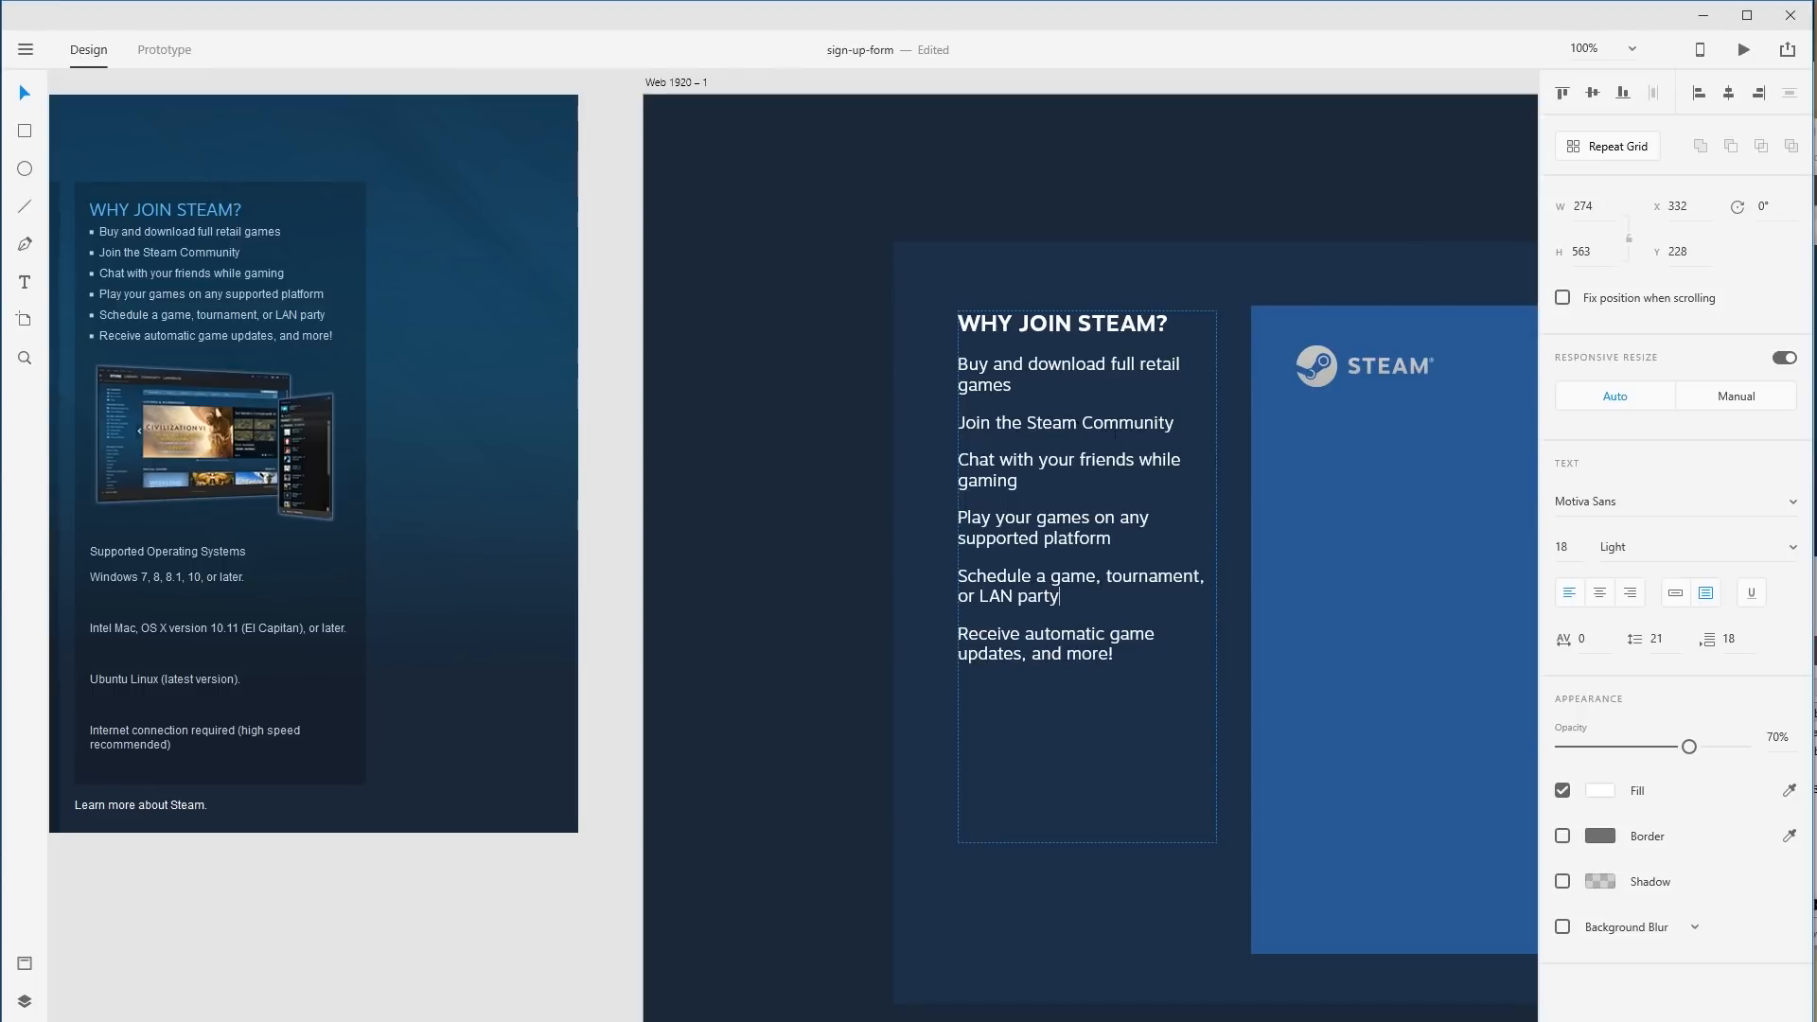
pyautogui.press('Escape')
pyautogui.click(1140, 231)
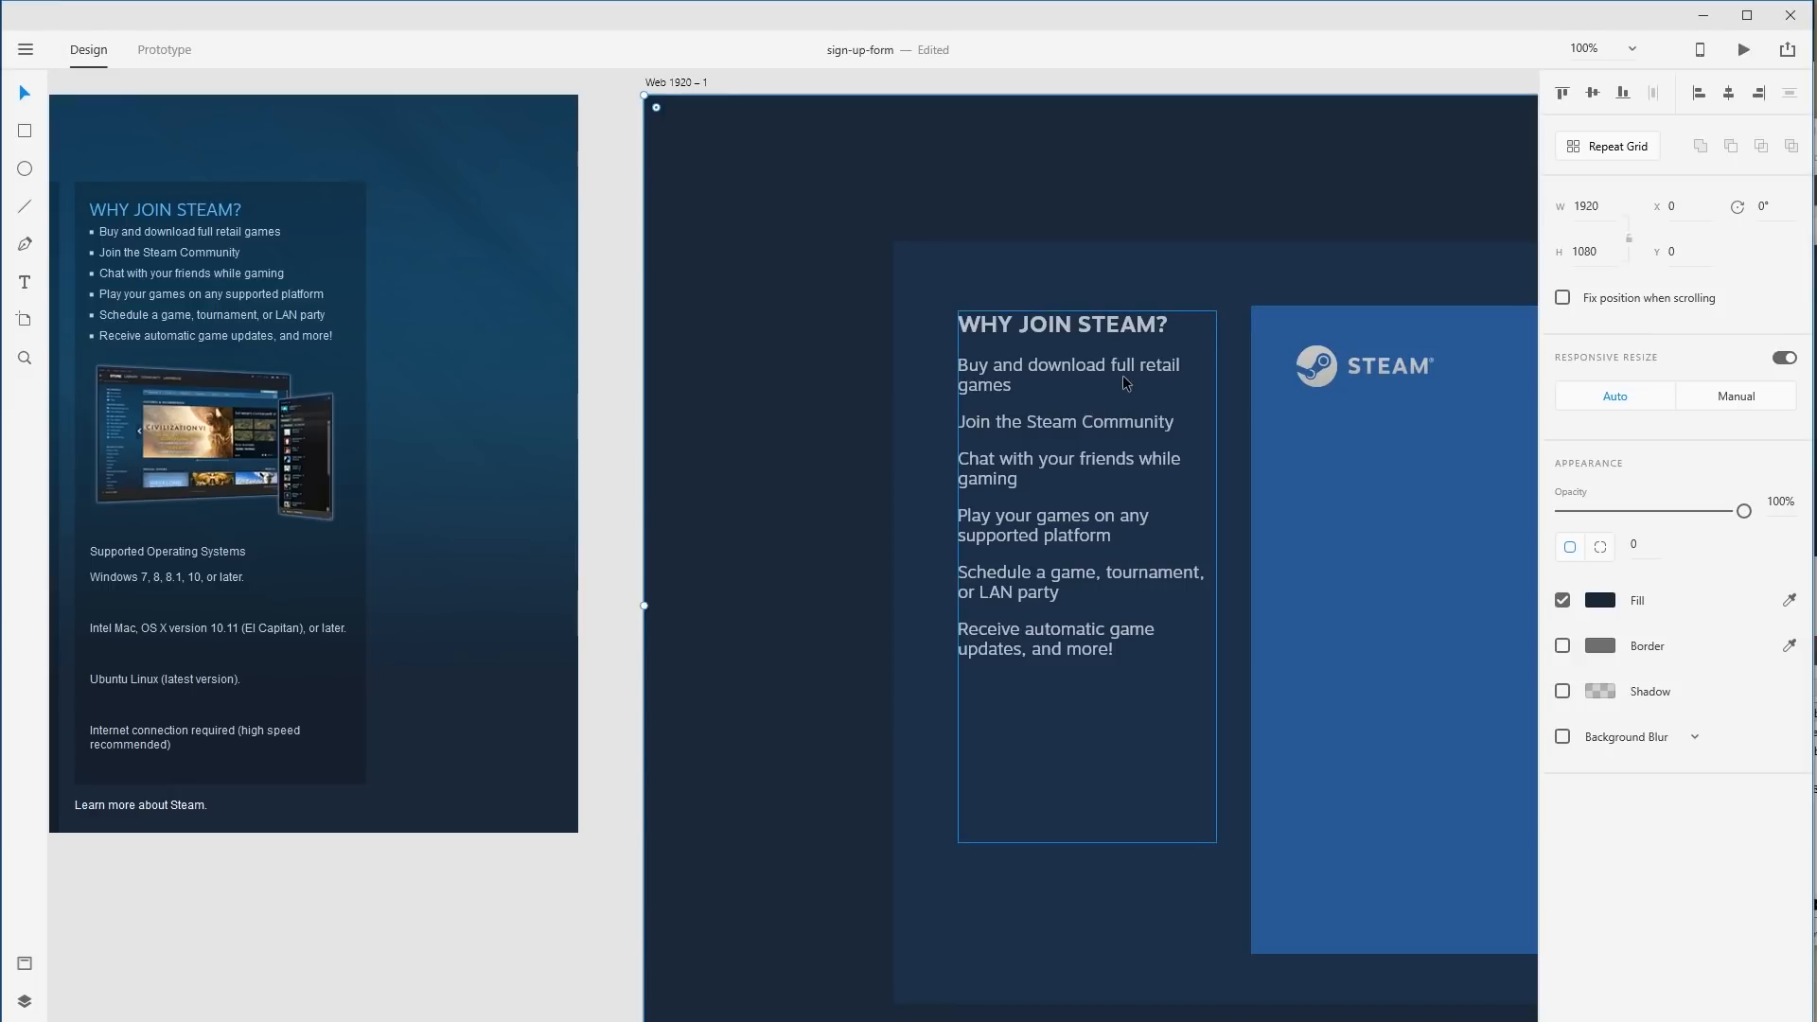
pyautogui.click(1082, 339)
pyautogui.click(1173, 327)
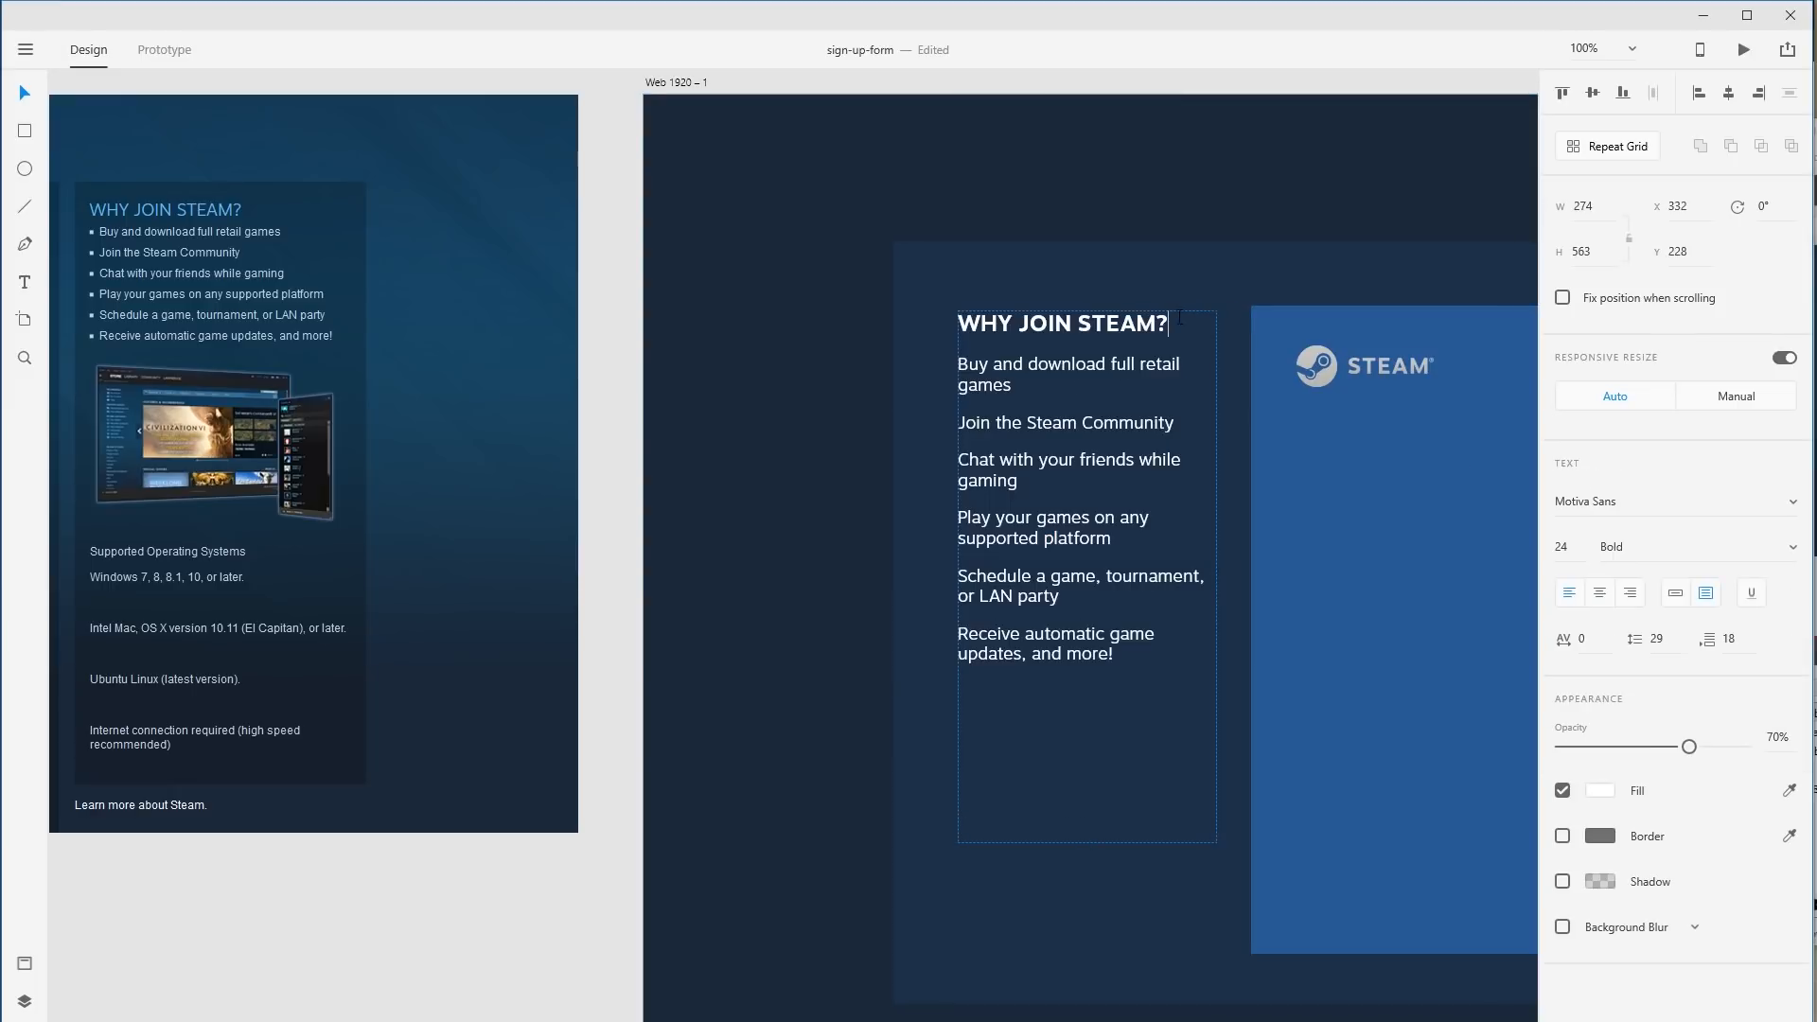
pyautogui.moveTo(1174, 327); pyautogui.dragTo(957, 322)
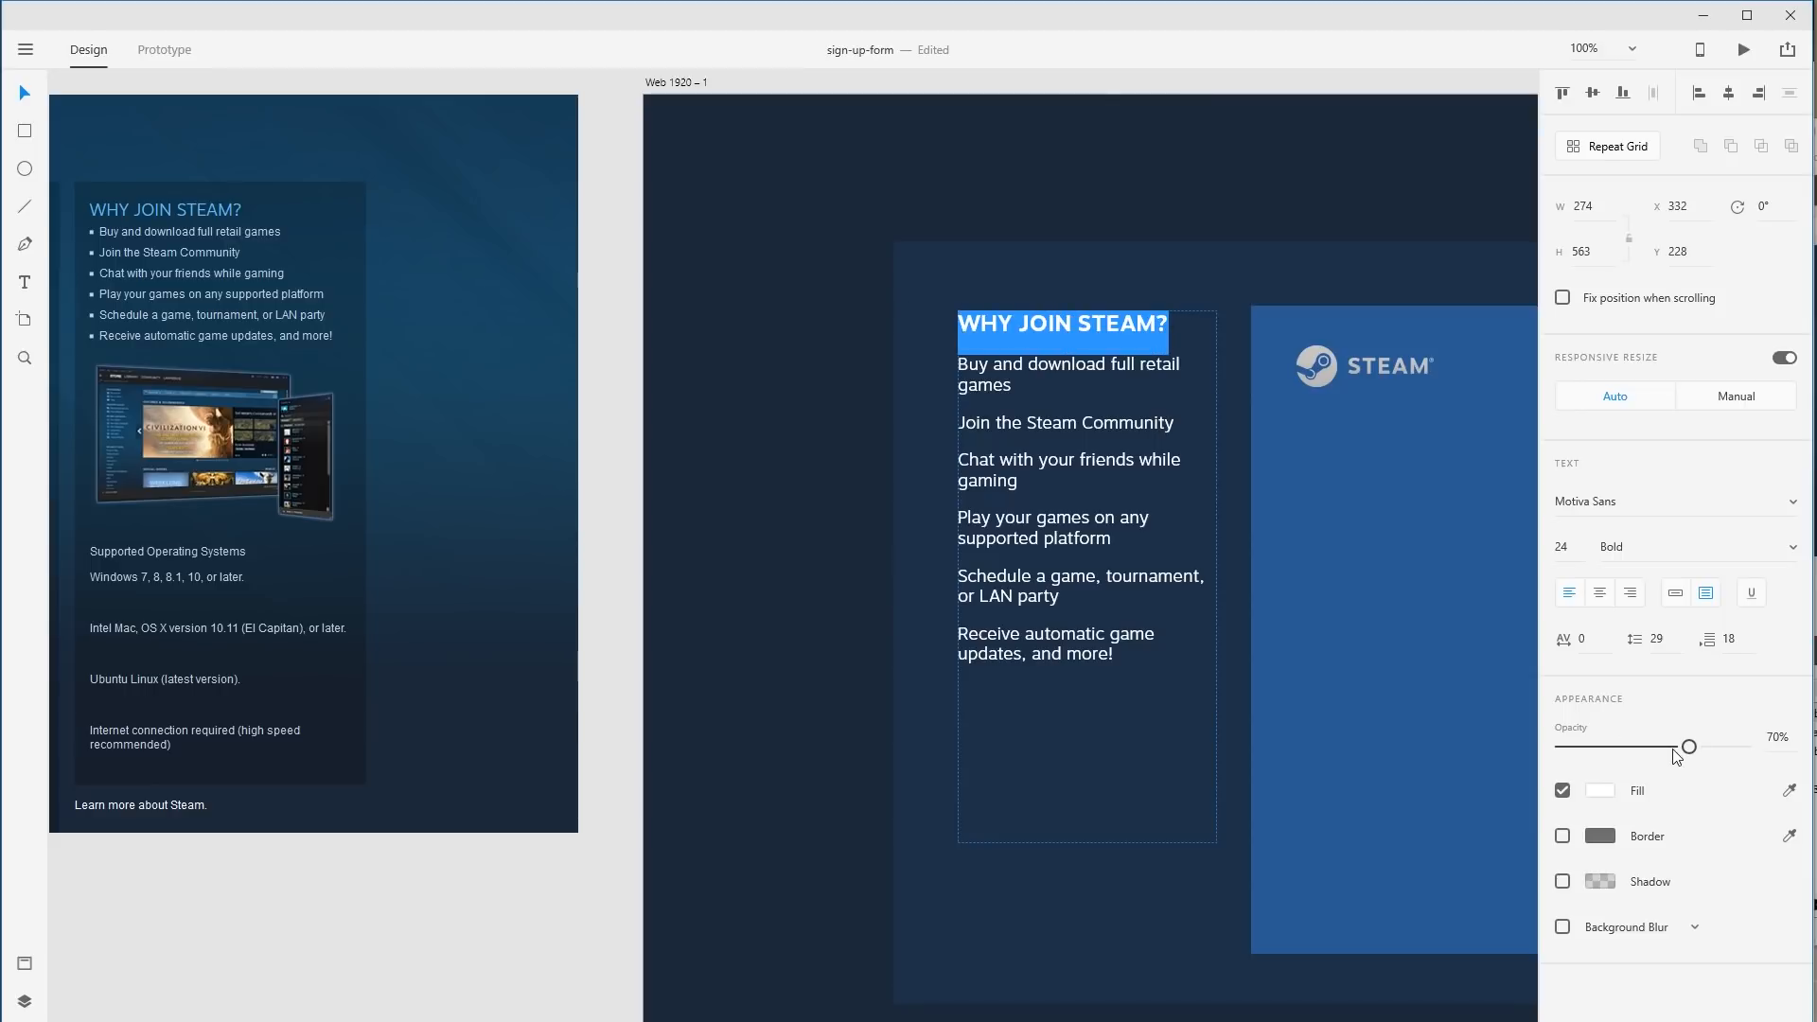
pyautogui.moveTo(1672, 747); pyautogui.dragTo(1763, 752)
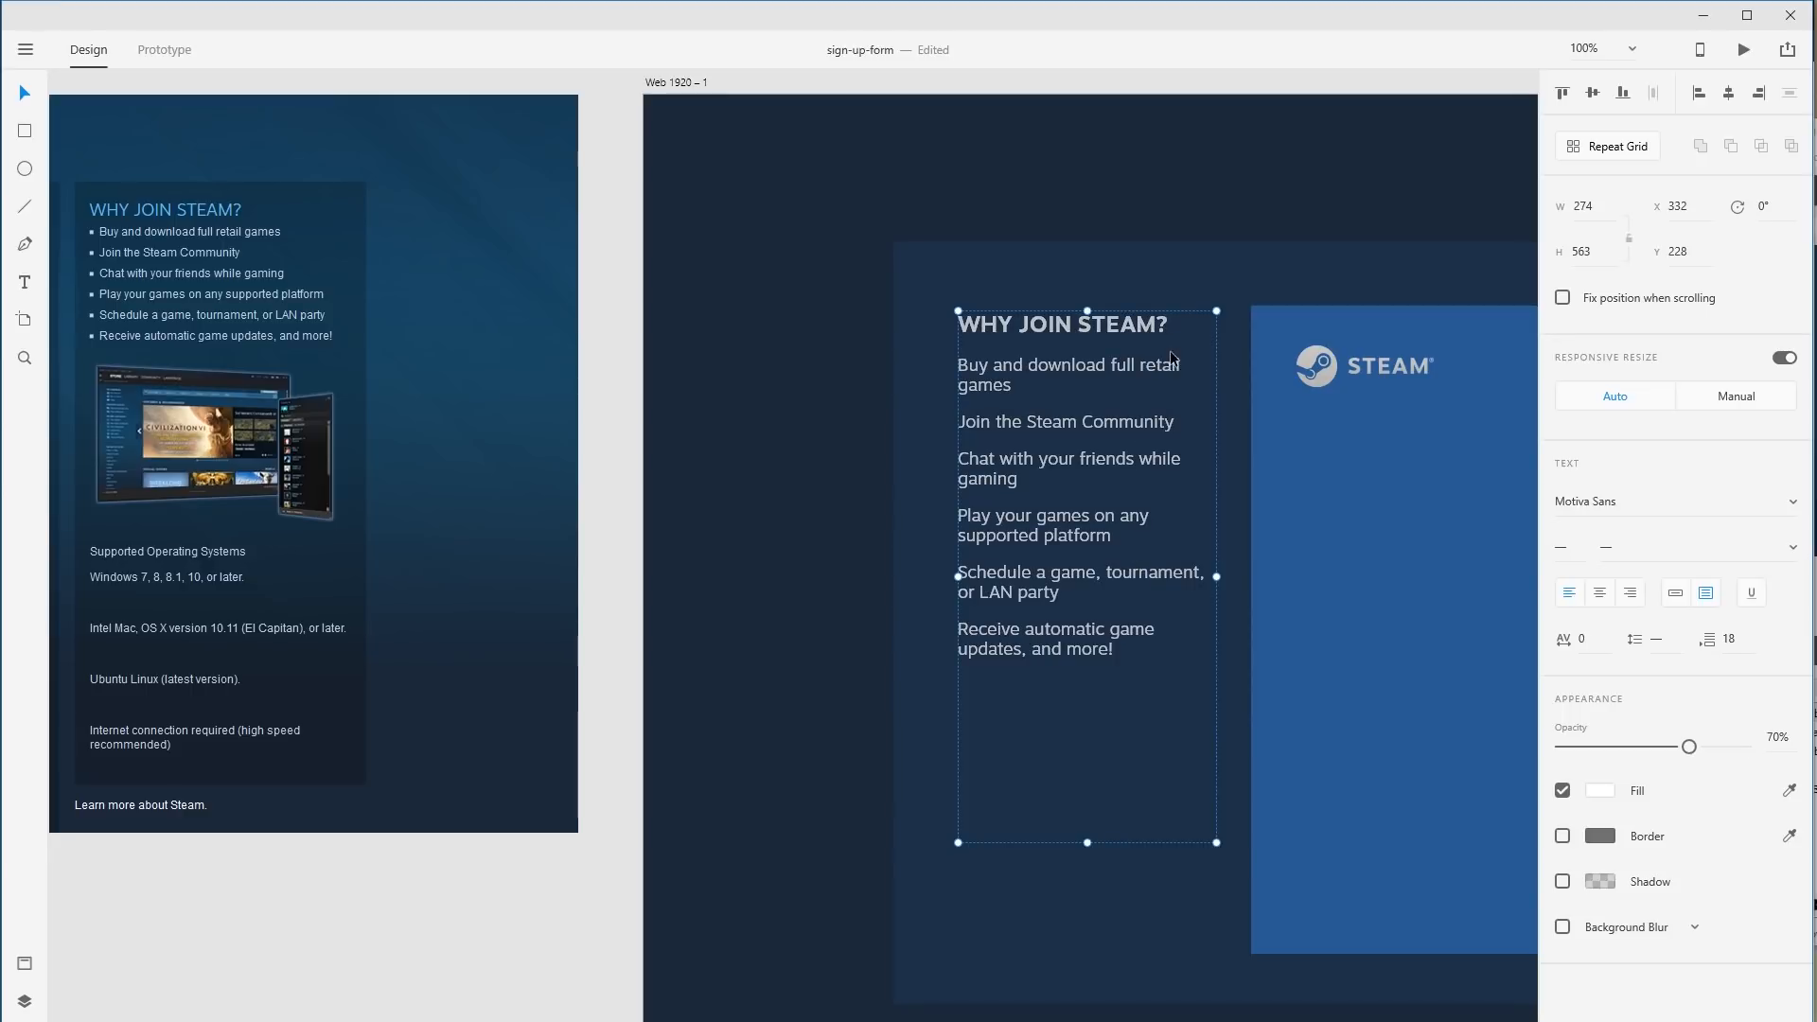
# Remove the heading line from the list text and shrink the list box from the top.
pyautogui.doubleClick(1146, 327)
pyautogui.hotkey('shift', 'Home')
pyautogui.hotkey('ctrl', 'c')
pyautogui.press('BackSpace')
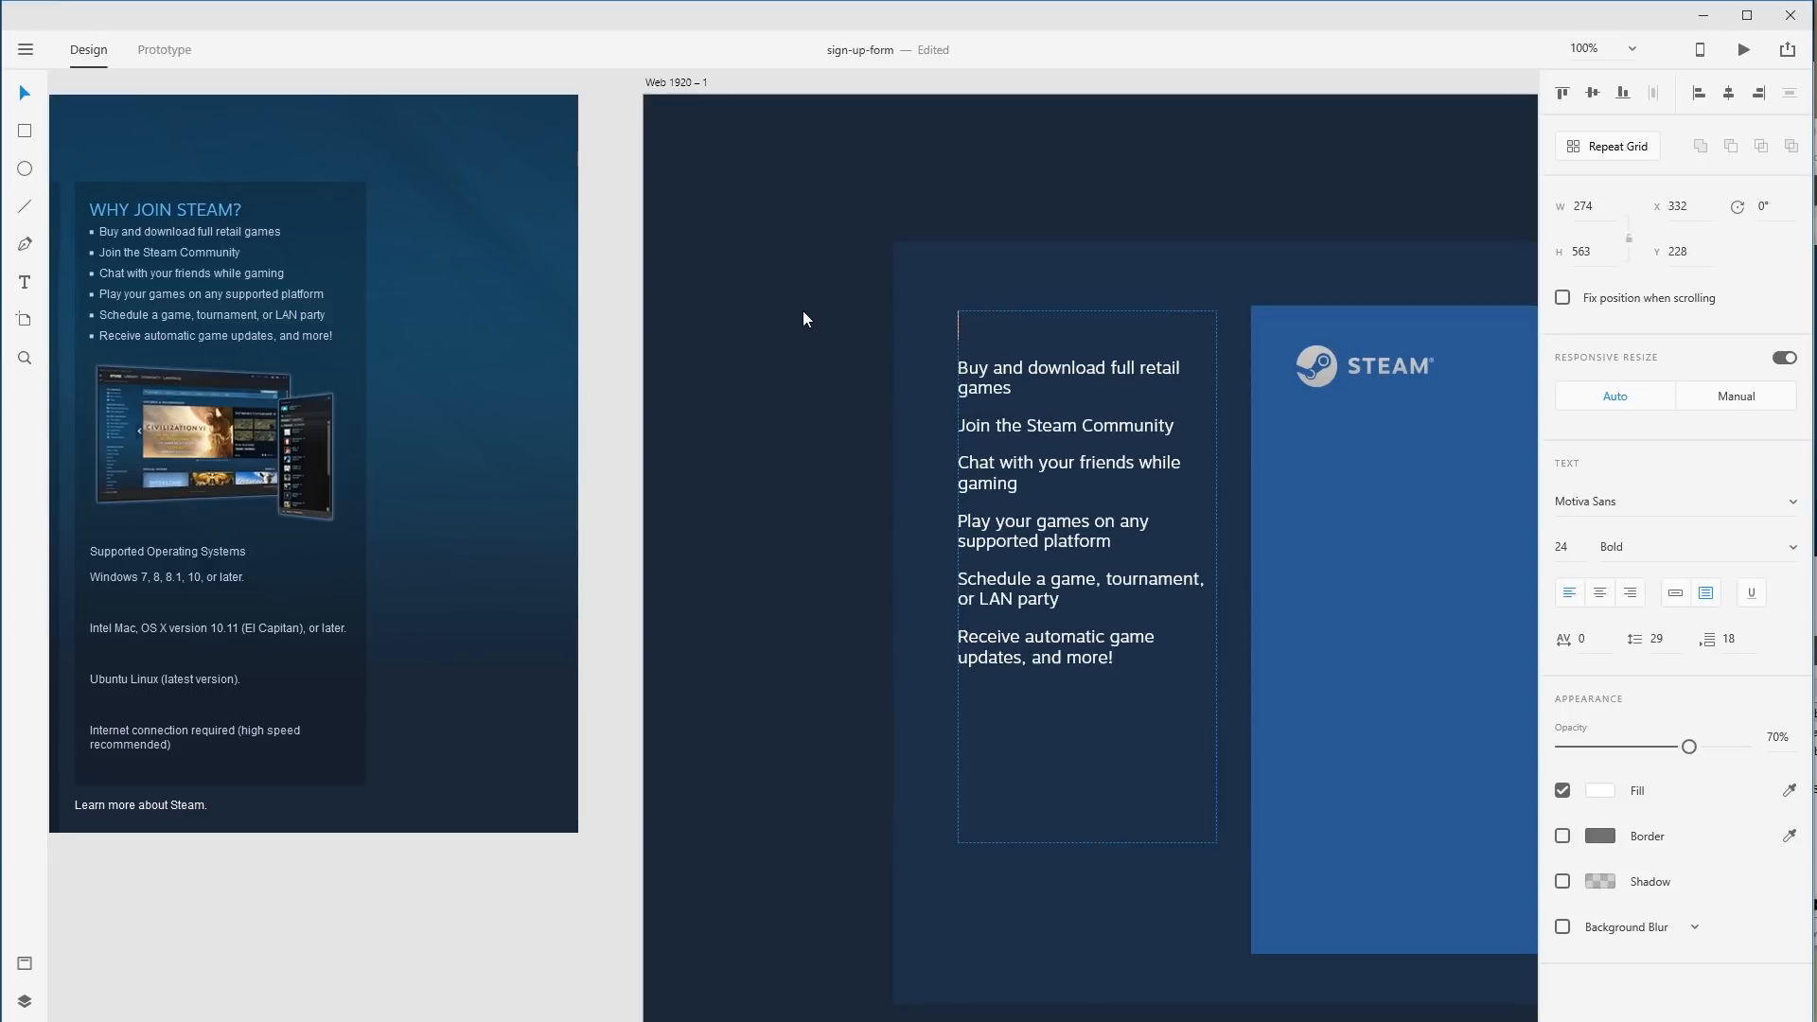
pyautogui.press('Delete')
pyautogui.press('Escape')
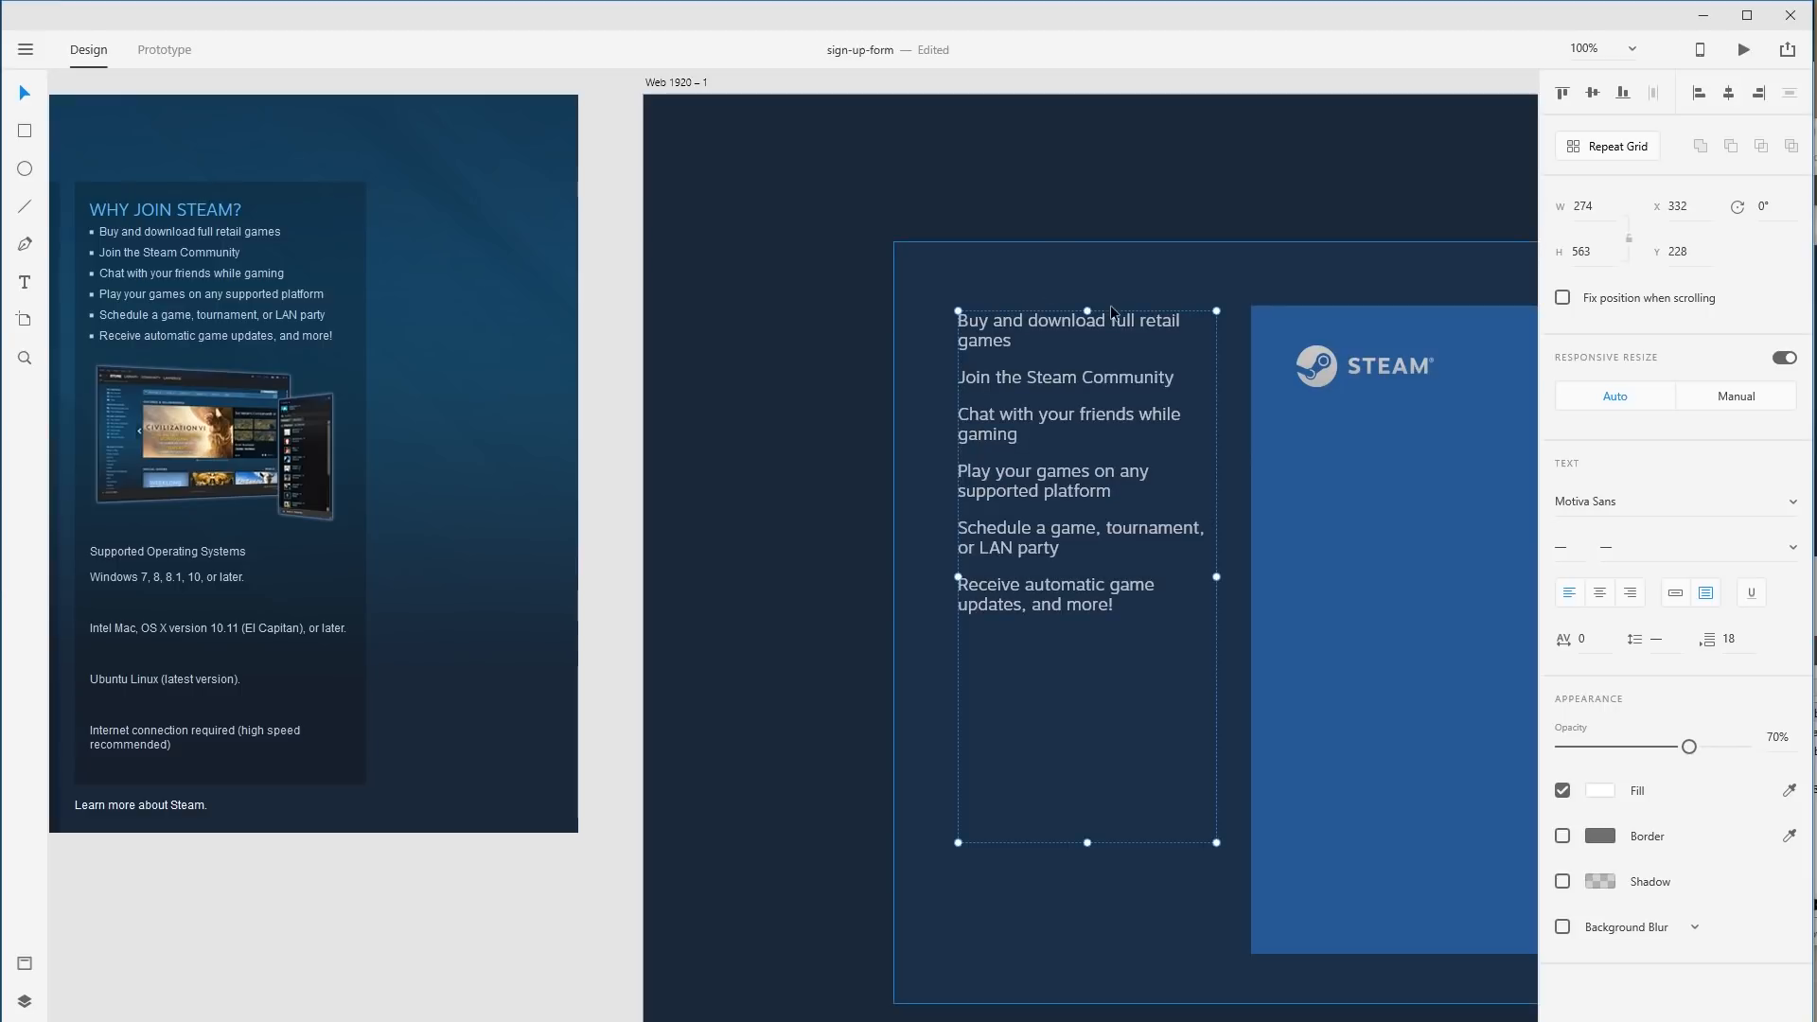
pyautogui.moveTo(1087, 312); pyautogui.dragTo(1087, 437)
# Paste WHY JOIN STEAM? as its own text layer above the list, Bold, size 24.
pyautogui.press('t')
pyautogui.click(972, 320)
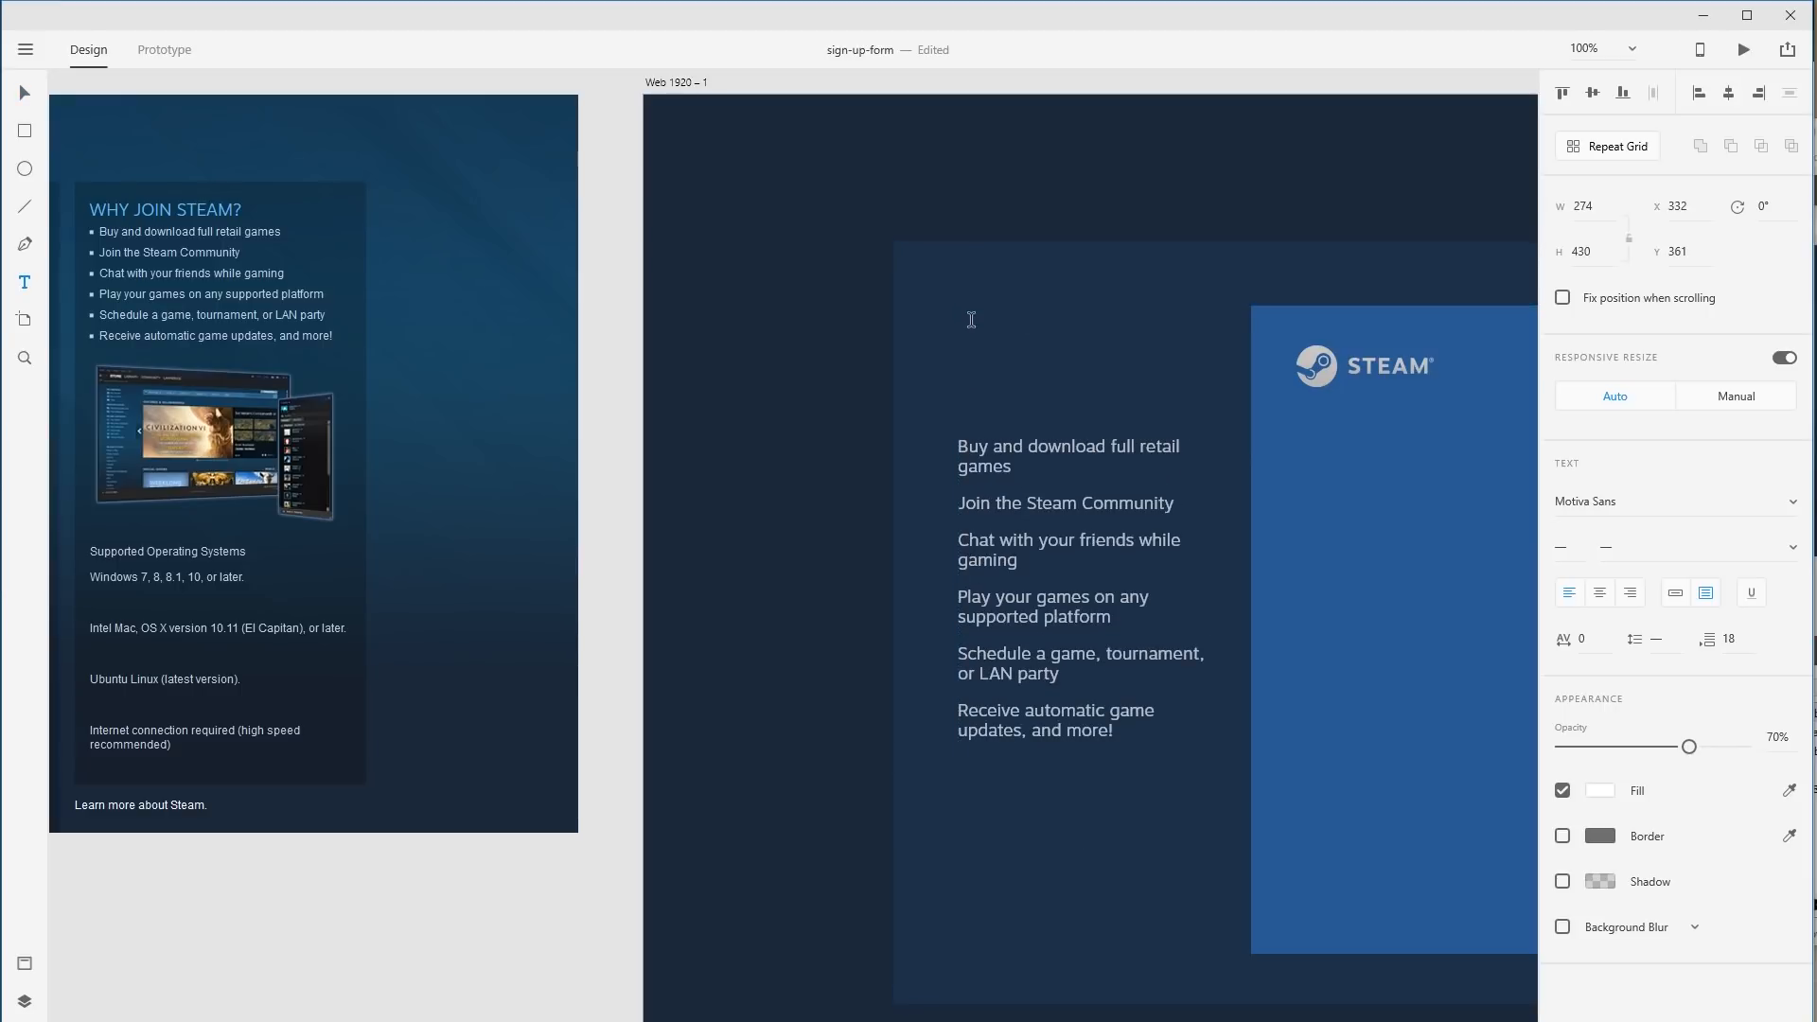
pyautogui.hotkey('ctrl', 'v')
pyautogui.hotkey('ctrl', 'a')
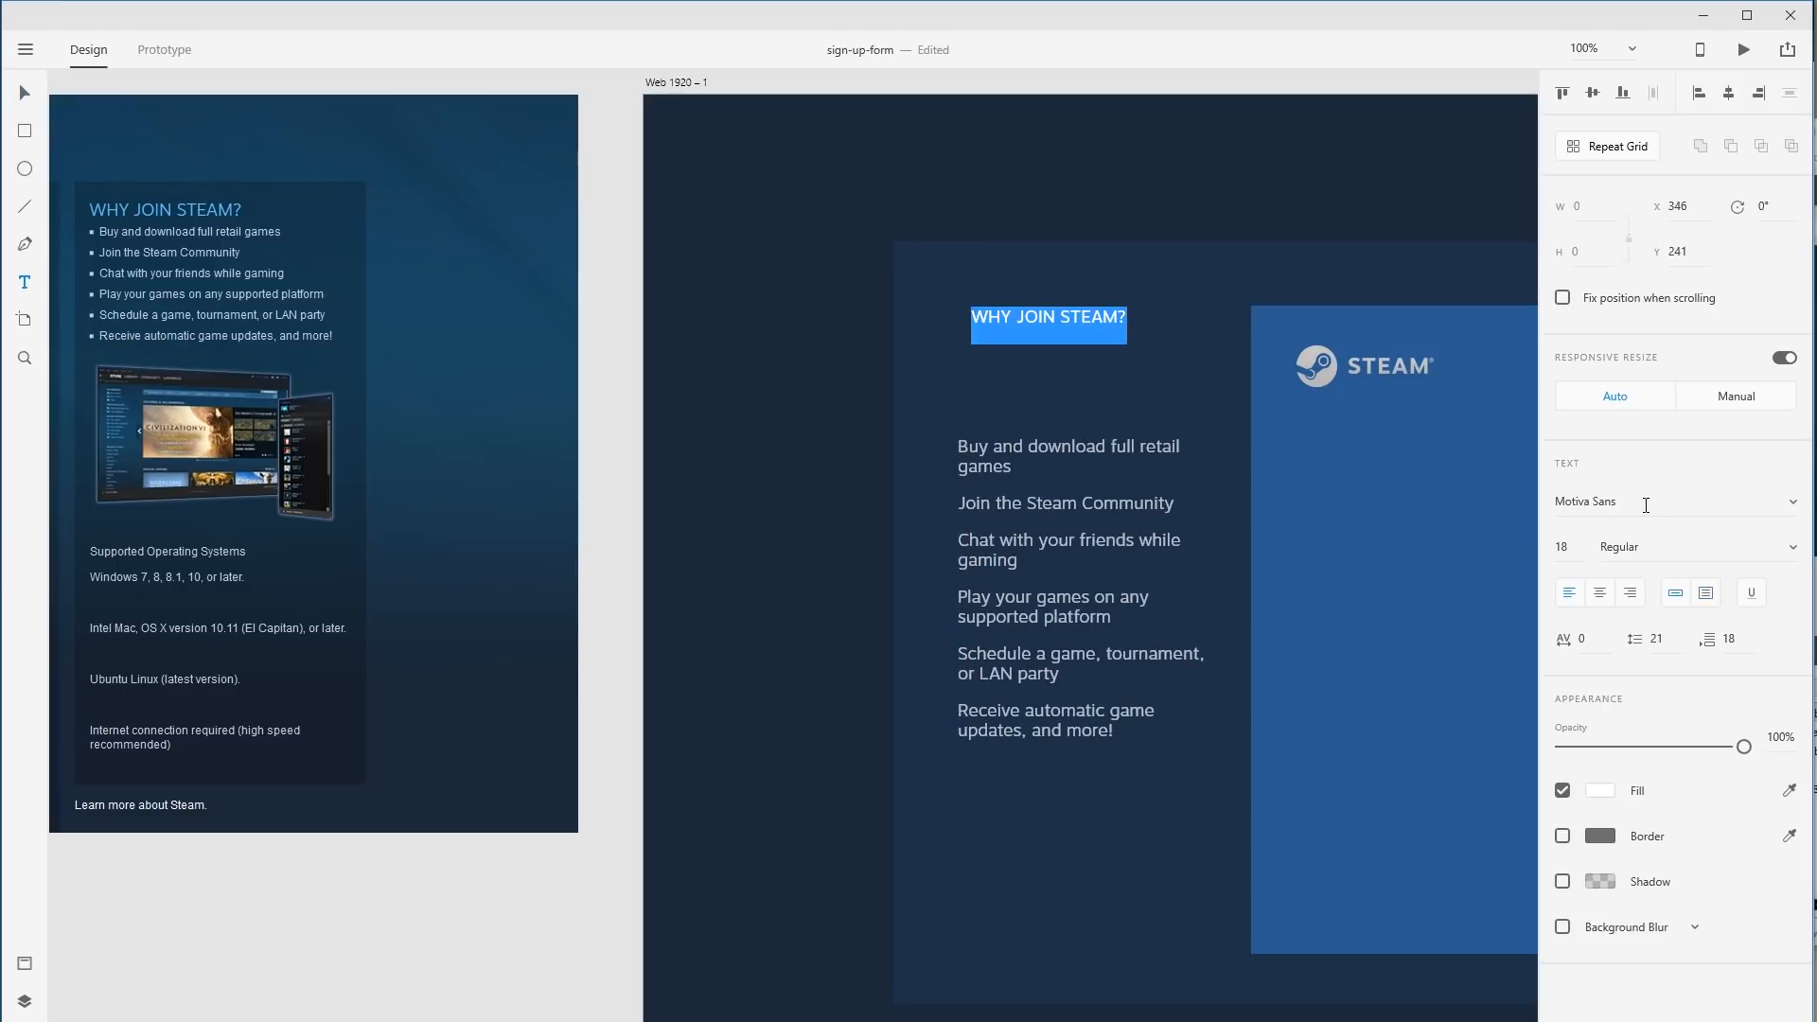
pyautogui.click(1789, 557)
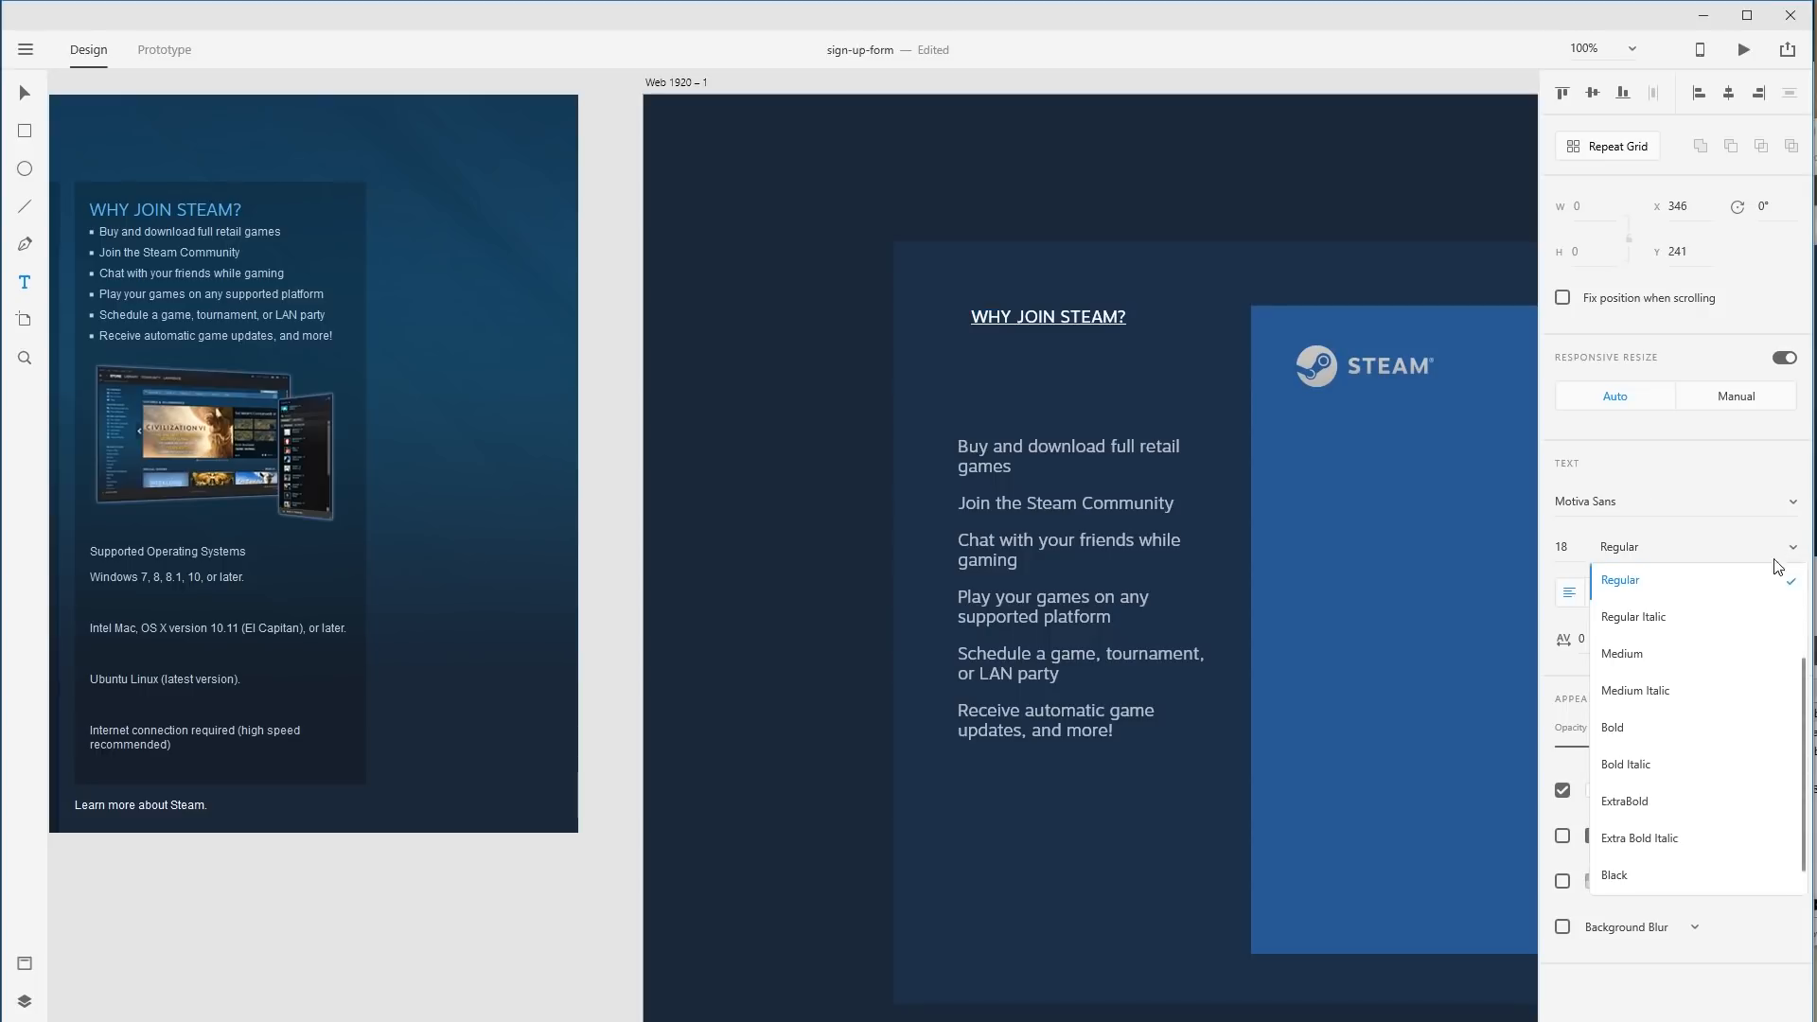
pyautogui.click(1663, 728)
pyautogui.click(1574, 547)
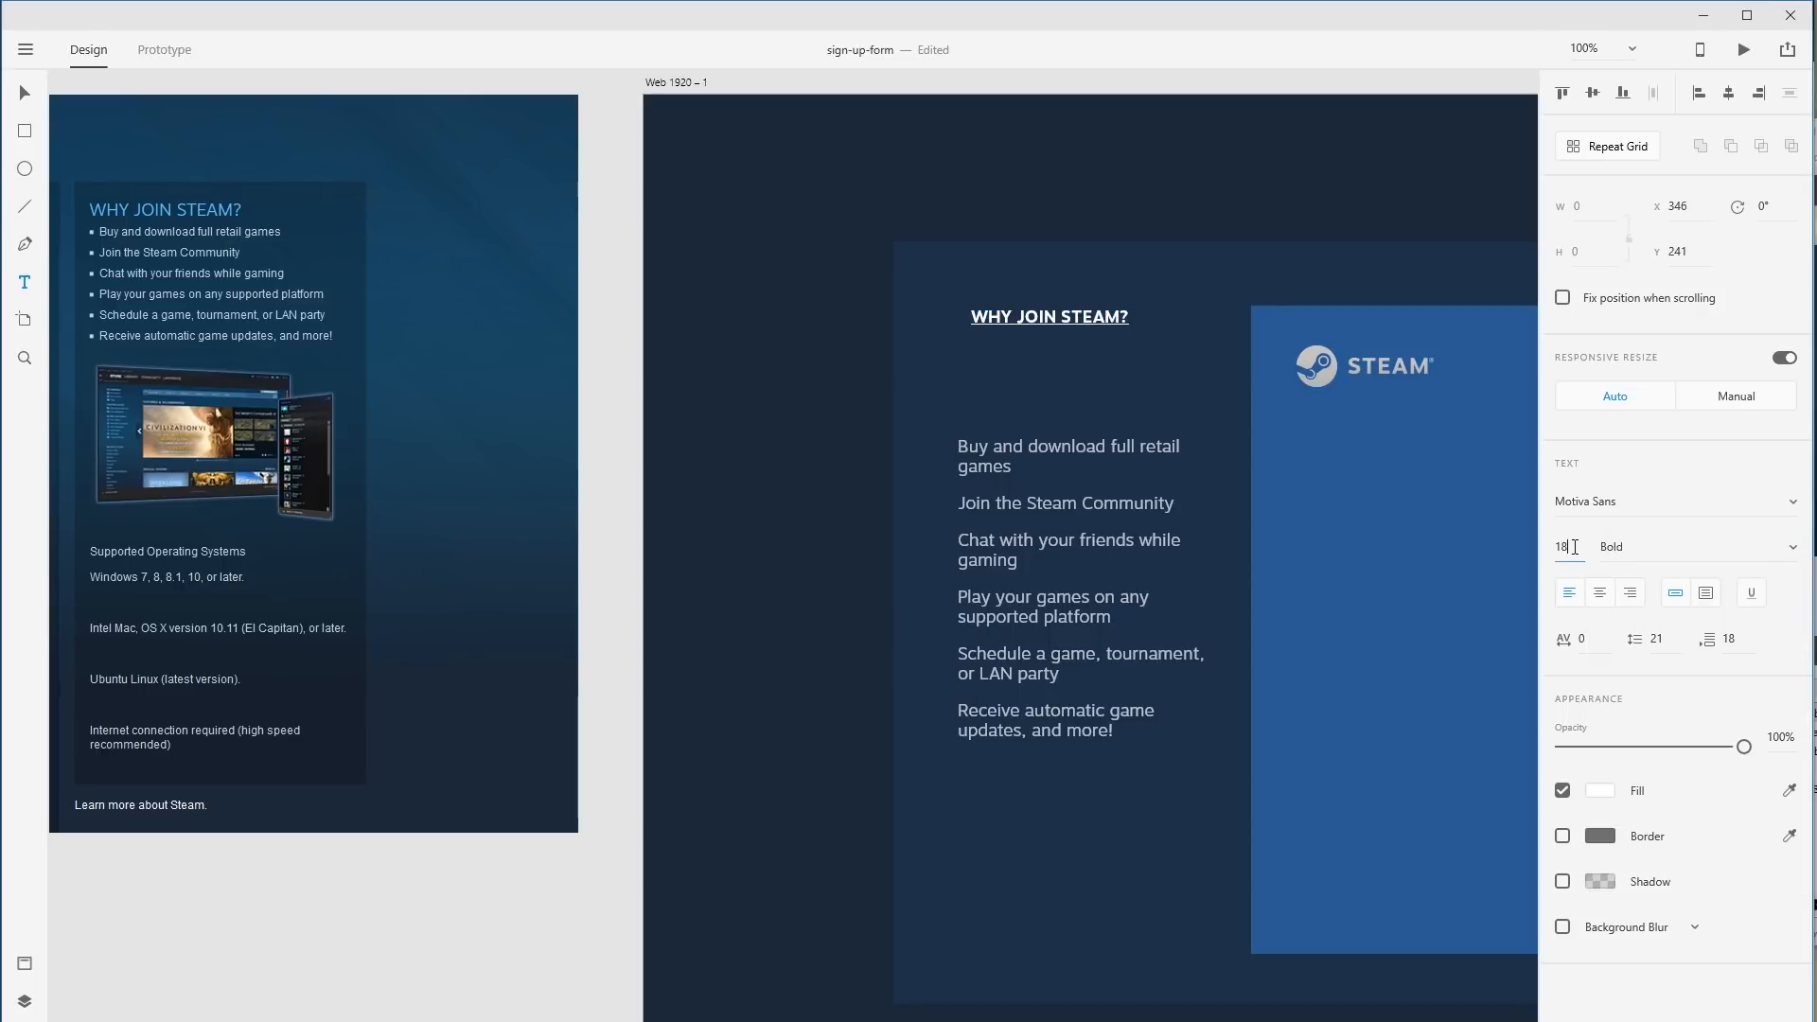
pyautogui.write('24')
pyautogui.press('Return')
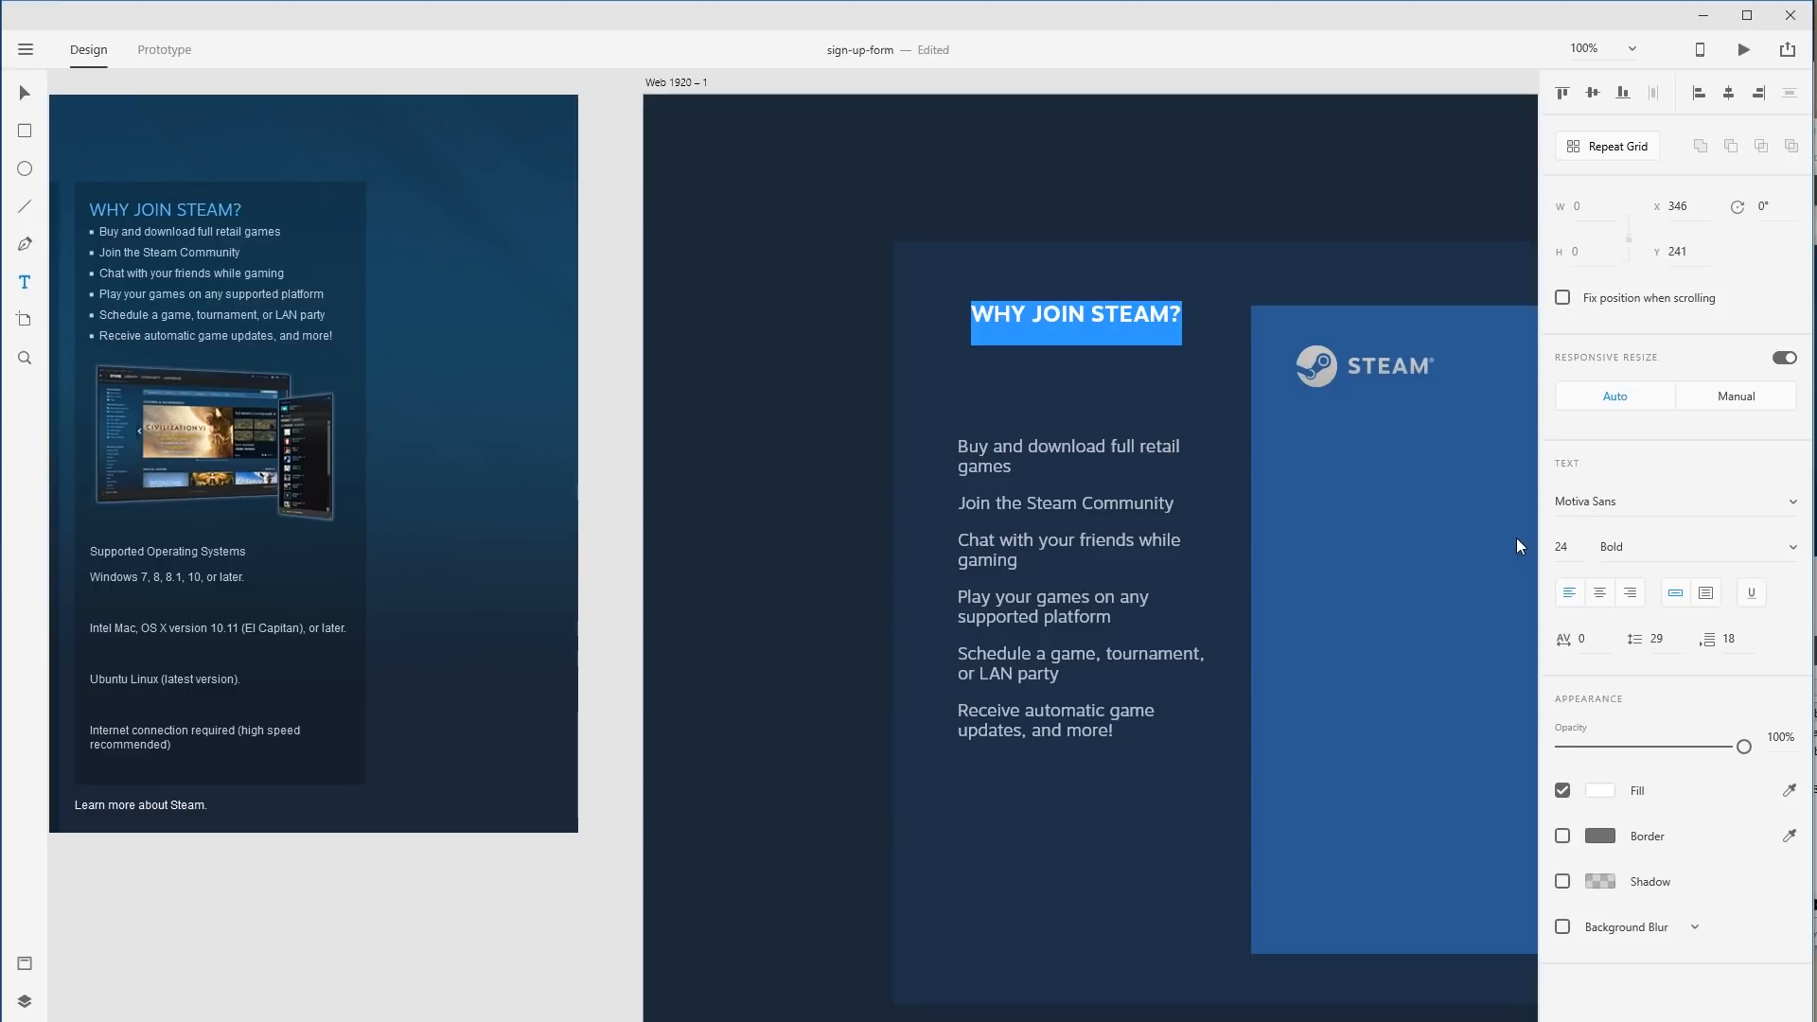
pyautogui.click(25, 93)
# Align the heading and list to each other and to the Steam panel's top.
pyautogui.moveTo(1127, 317); pyautogui.dragTo(1120, 361)
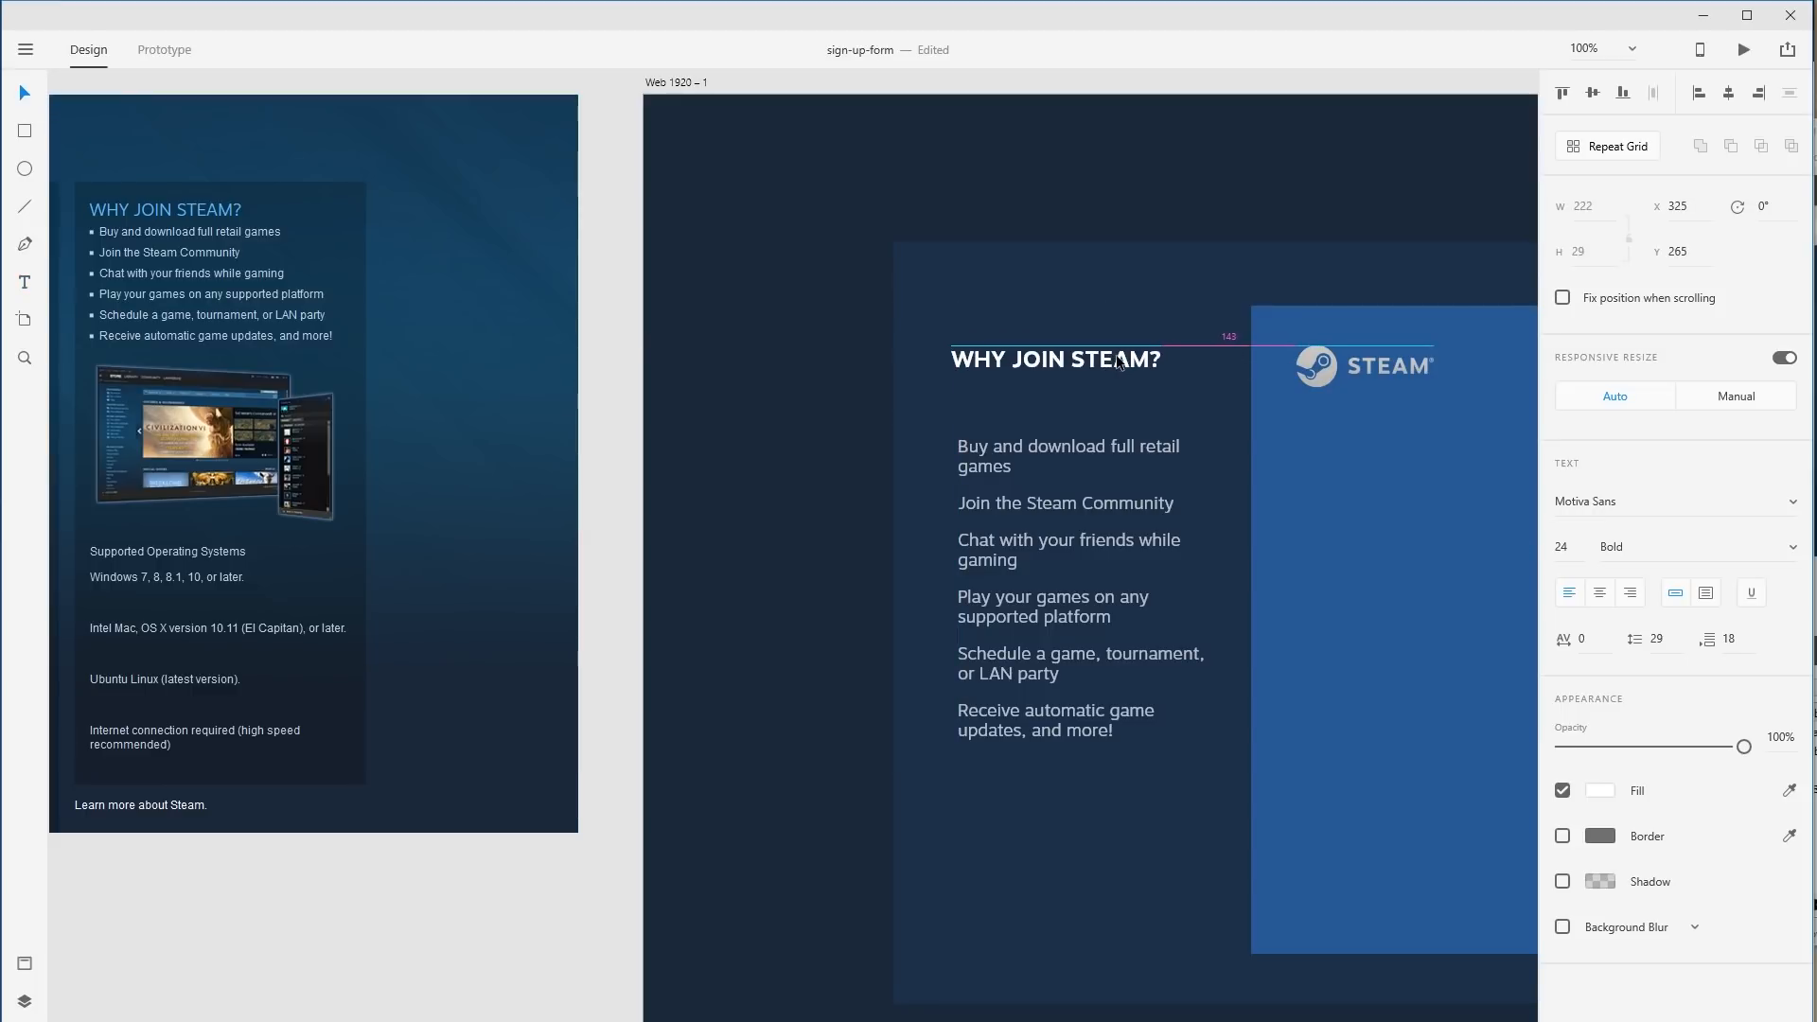
pyautogui.moveTo(1099, 535); pyautogui.dragTo(1093, 501)
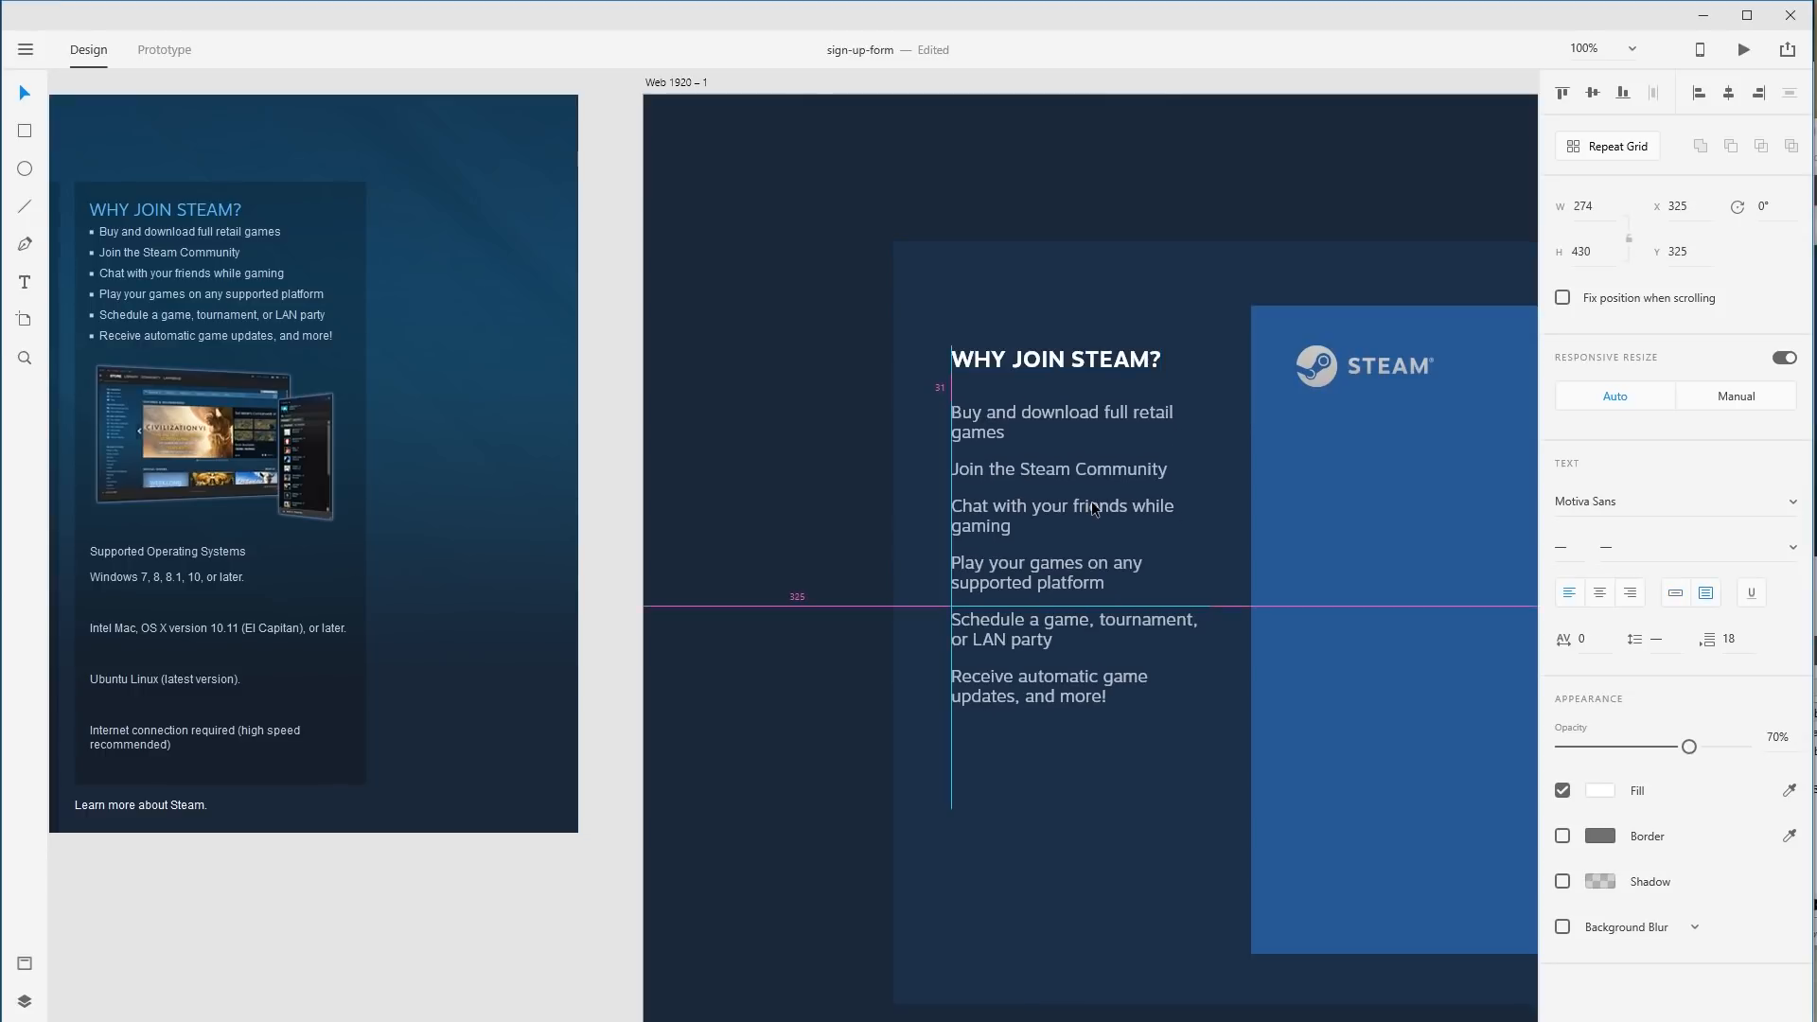
pyautogui.moveTo(1125, 366); pyautogui.dragTo(1133, 323)
pyautogui.moveTo(1124, 457); pyautogui.dragTo(1124, 416)
# Nudge the WHY JOIN STEAM? text block down to Y 274, level with the Steam logo.
pyautogui.click(1344, 225)
pyautogui.moveTo(1287, 291); pyautogui.dragTo(985, 229)
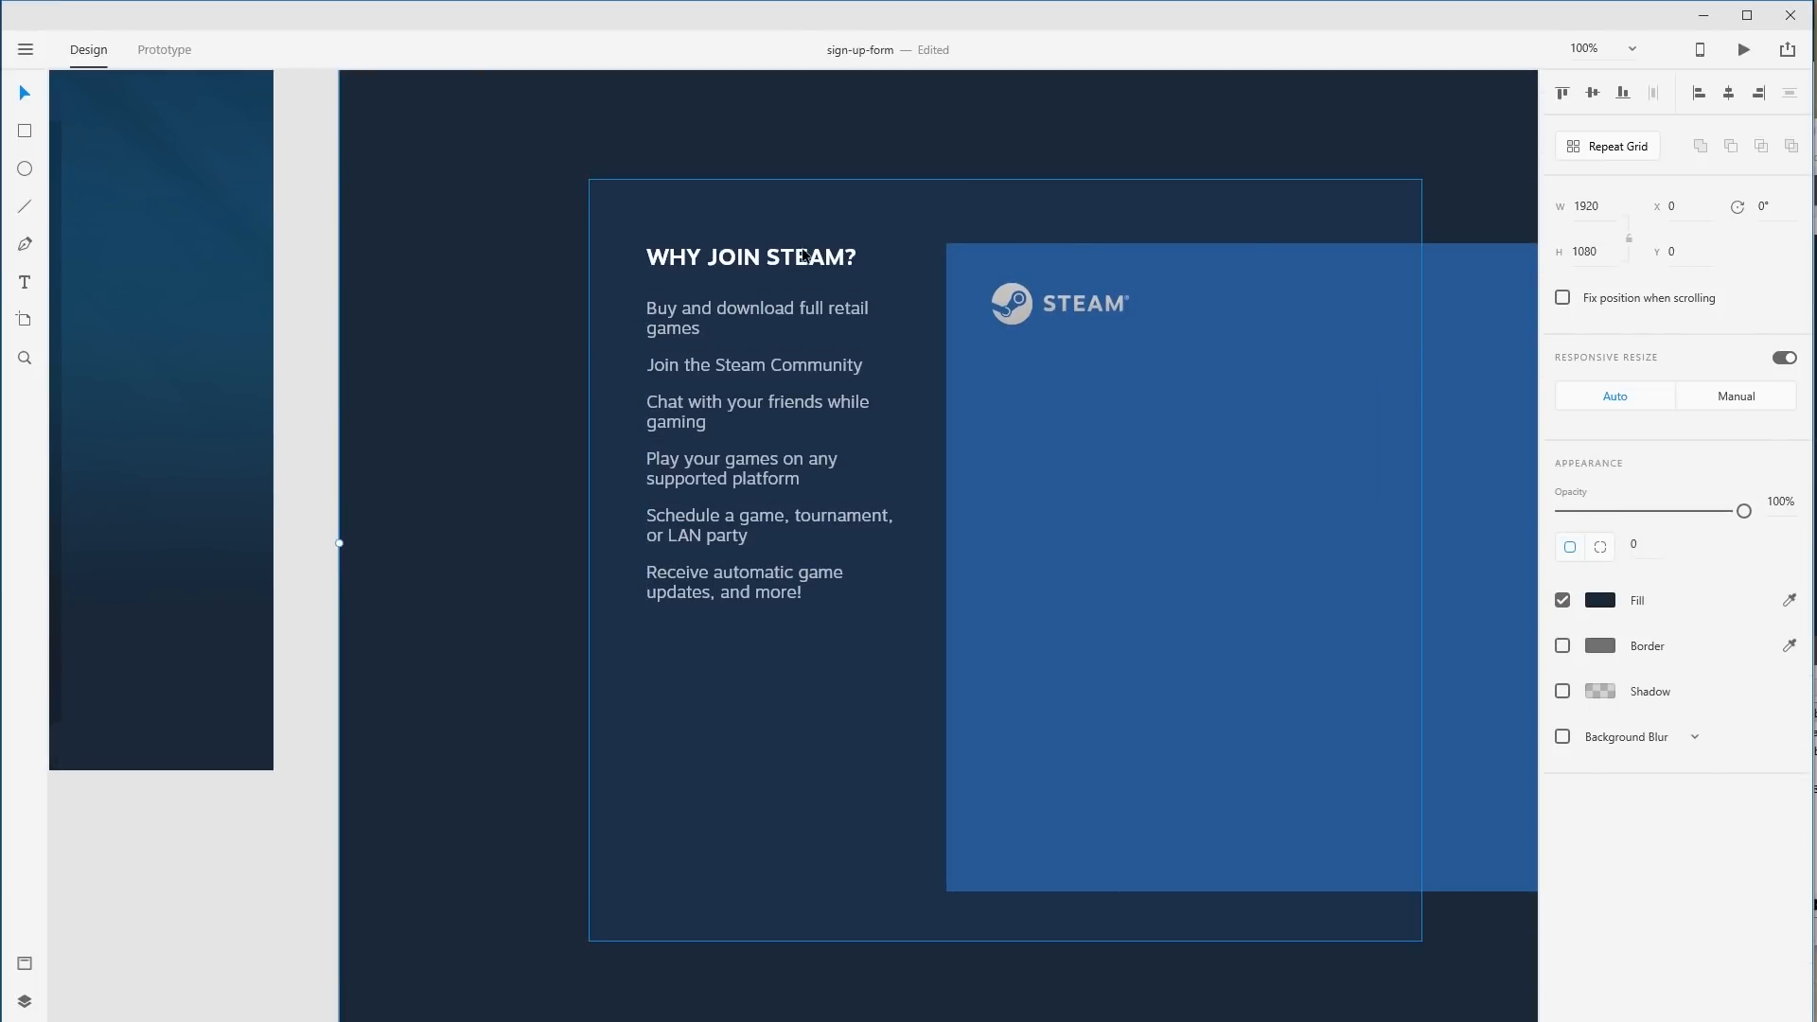
pyautogui.moveTo(750, 372); pyautogui.dragTo(749, 409)
pyautogui.click(890, 212)
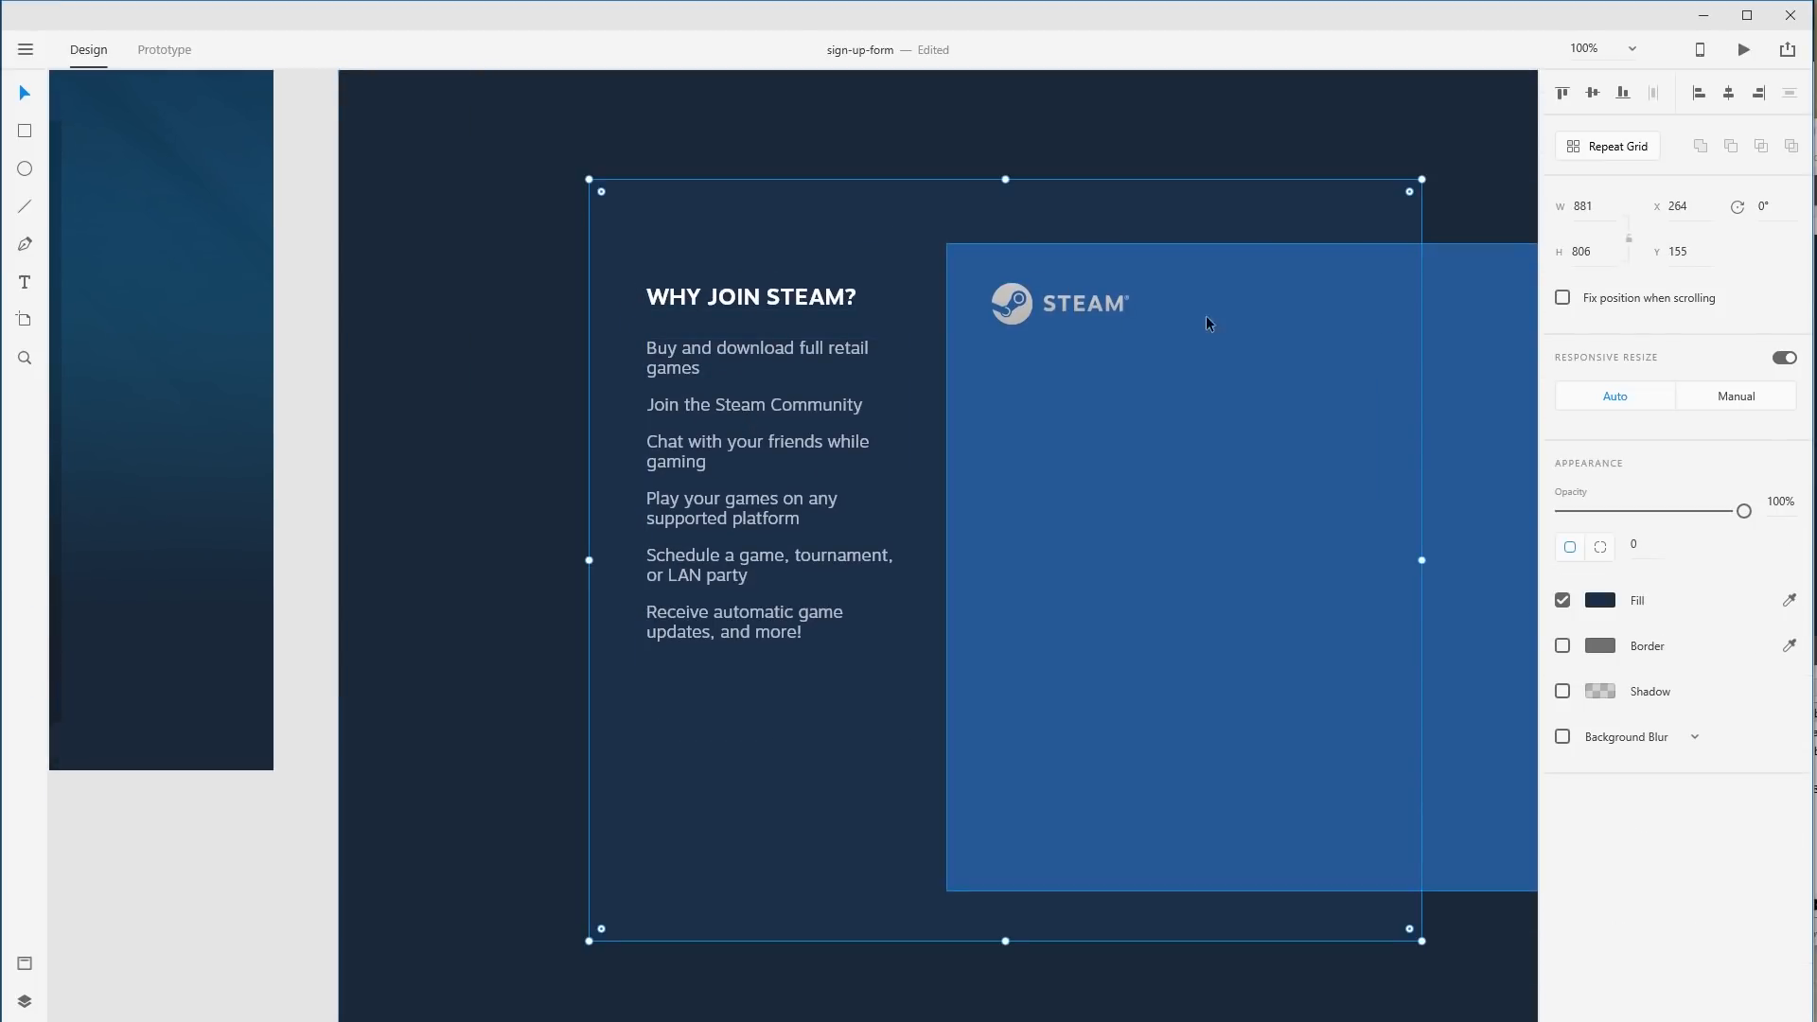
pyautogui.click(1326, 167)
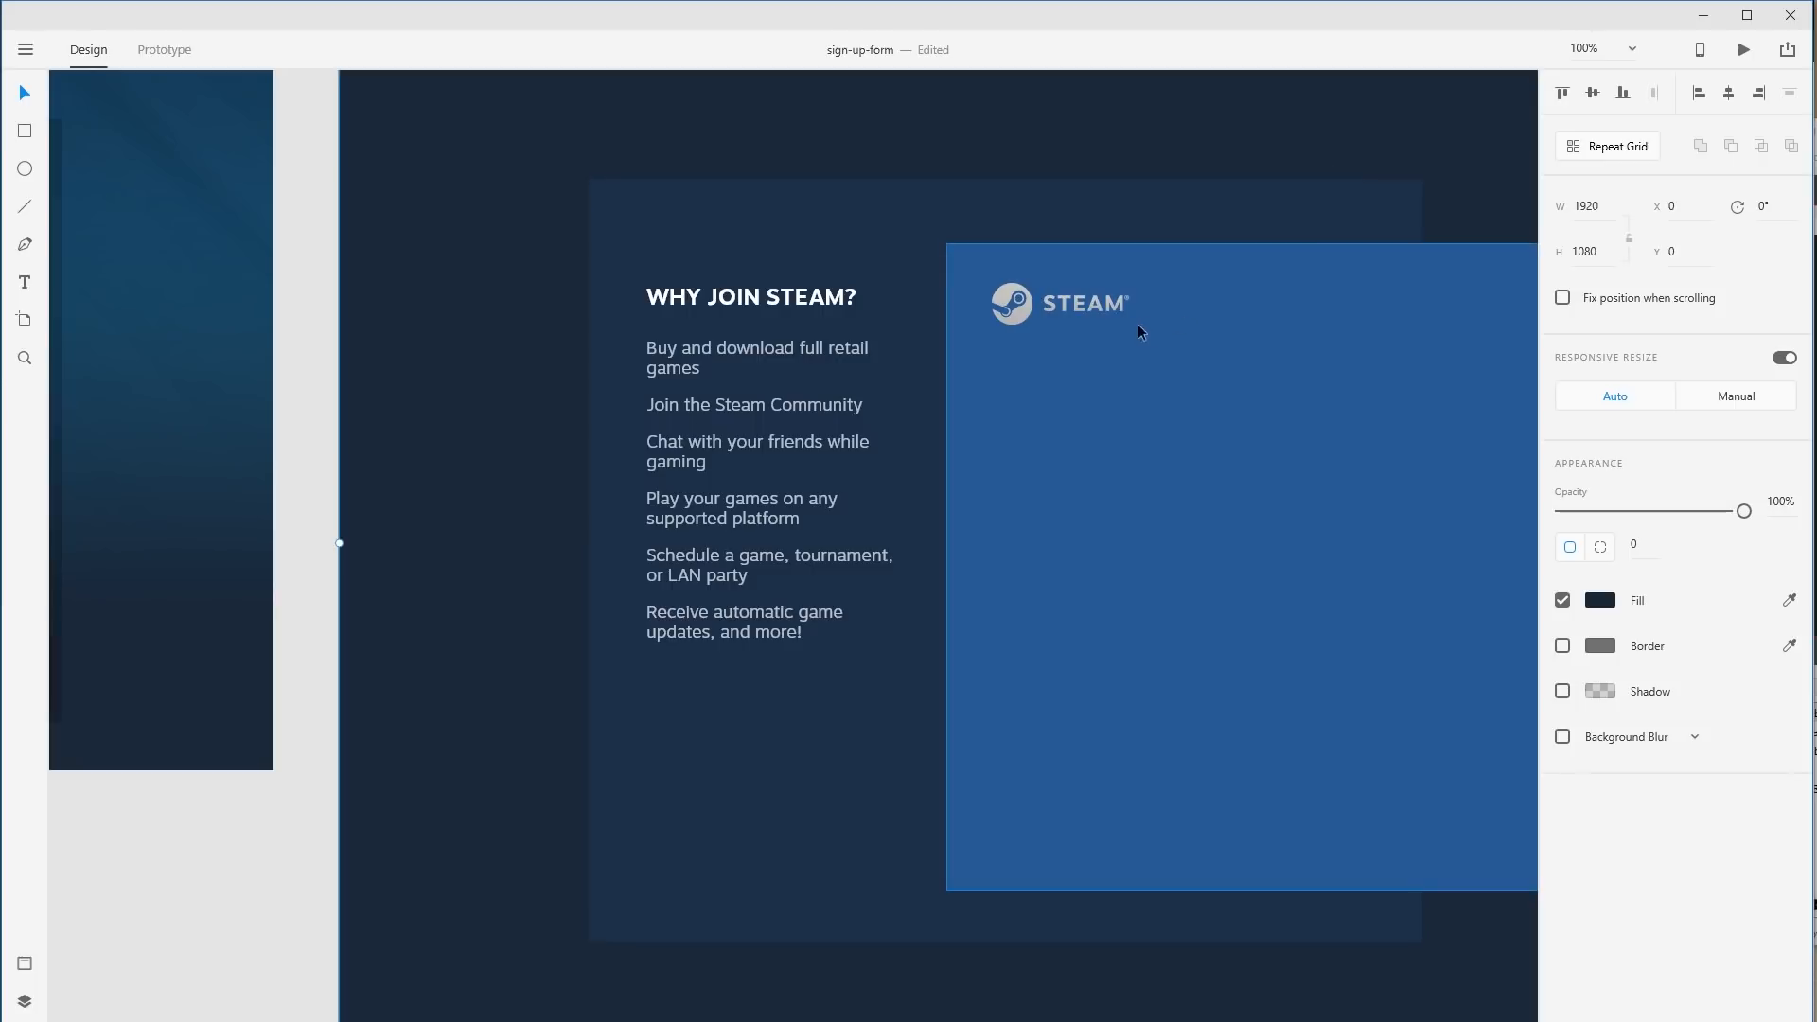
pyautogui.moveTo(812, 370); pyautogui.dragTo(811, 390)
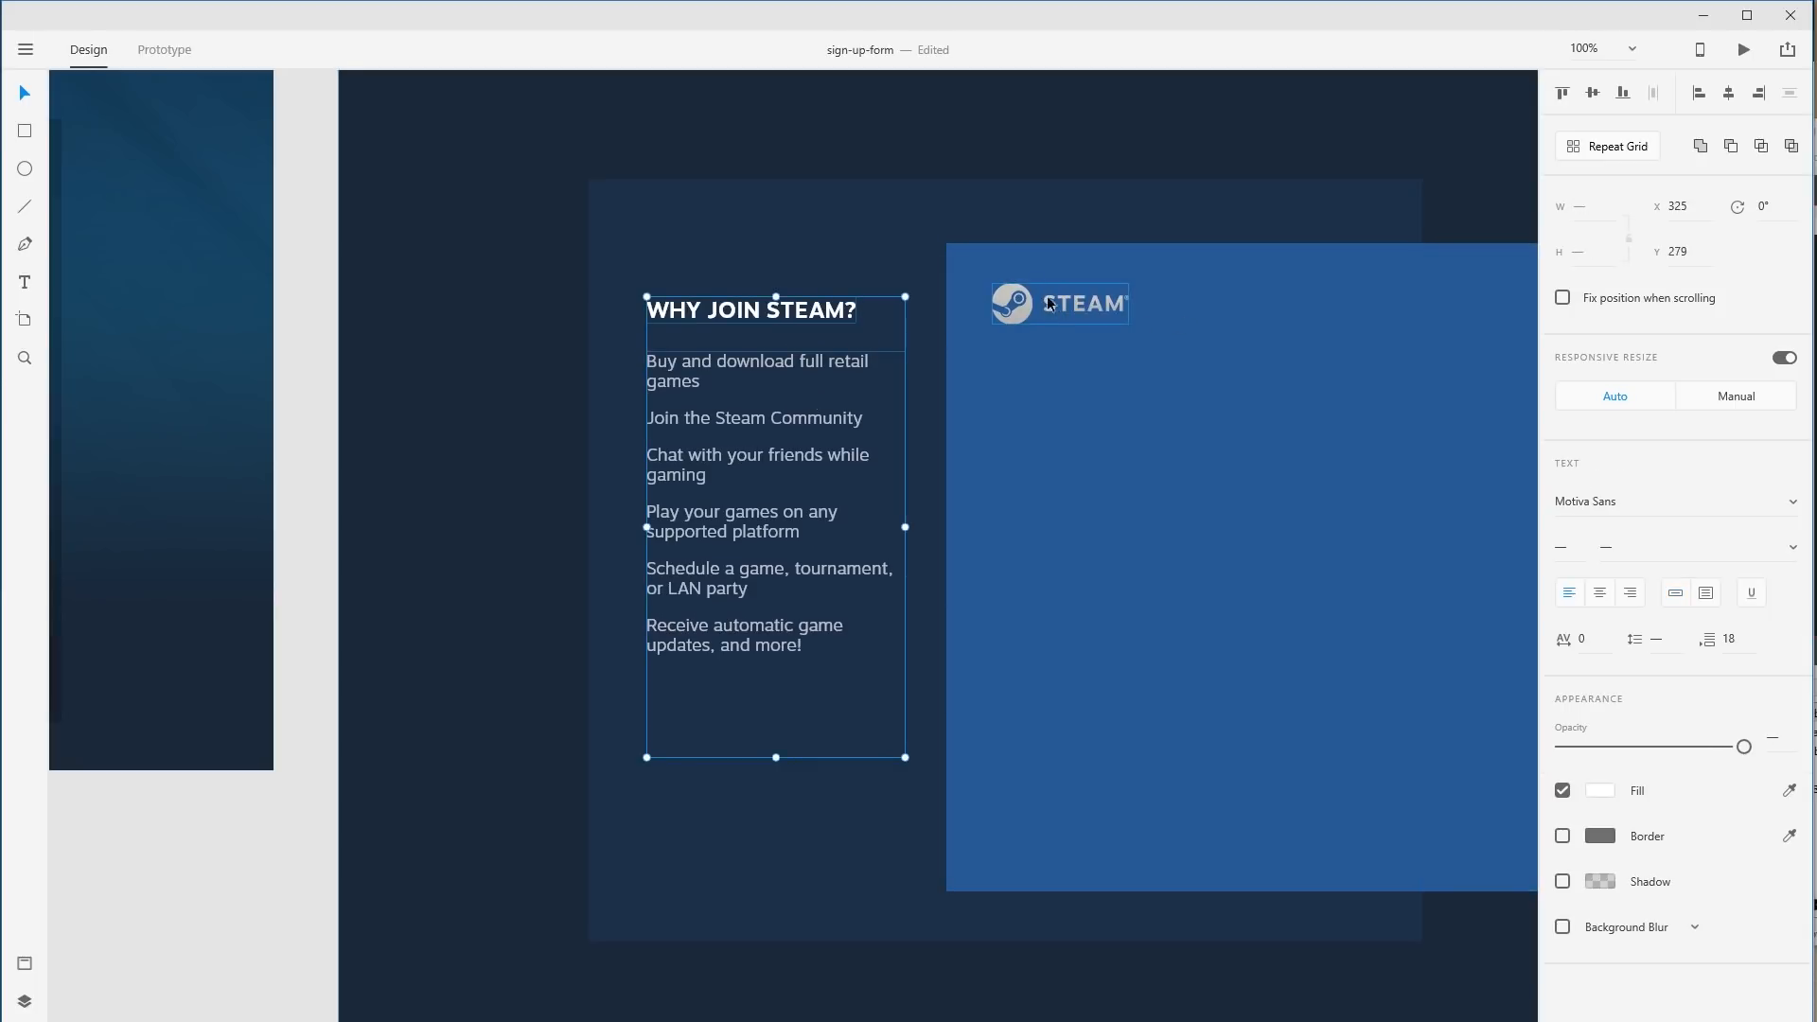
pyautogui.moveTo(840, 319); pyautogui.dragTo(841, 315)
pyautogui.click(1264, 241)
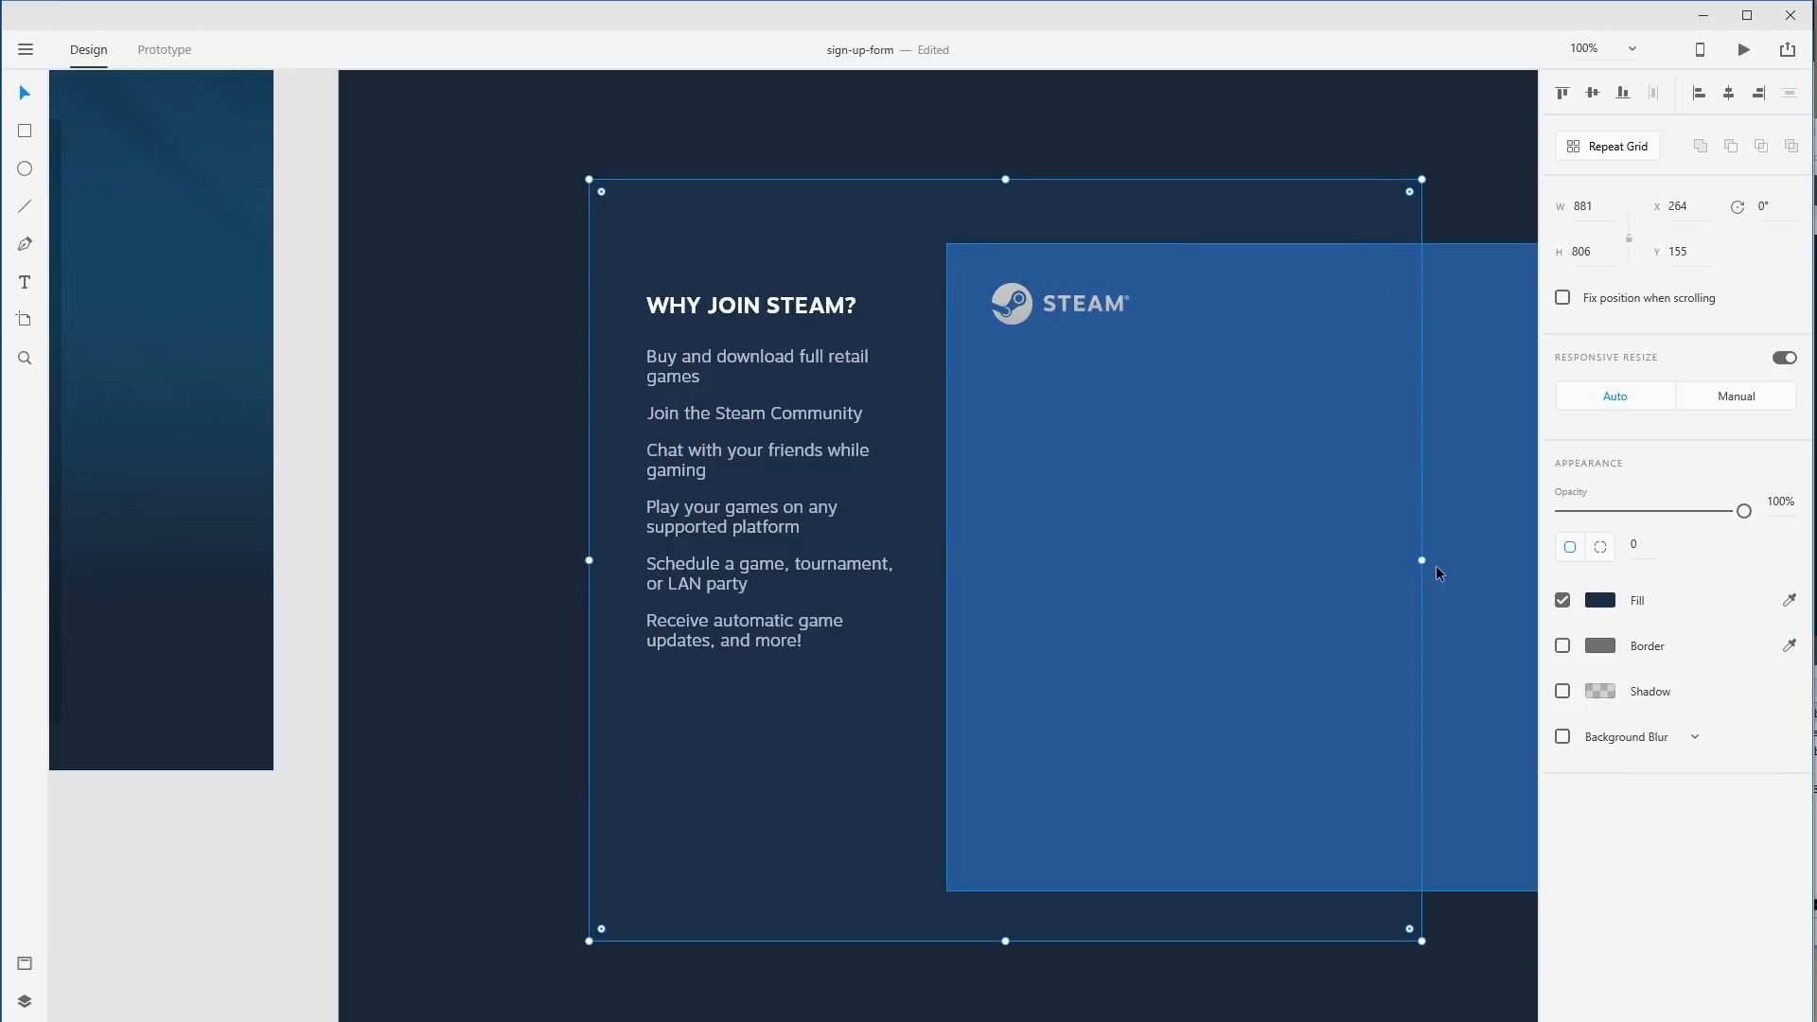
pyautogui.click(1426, 108)
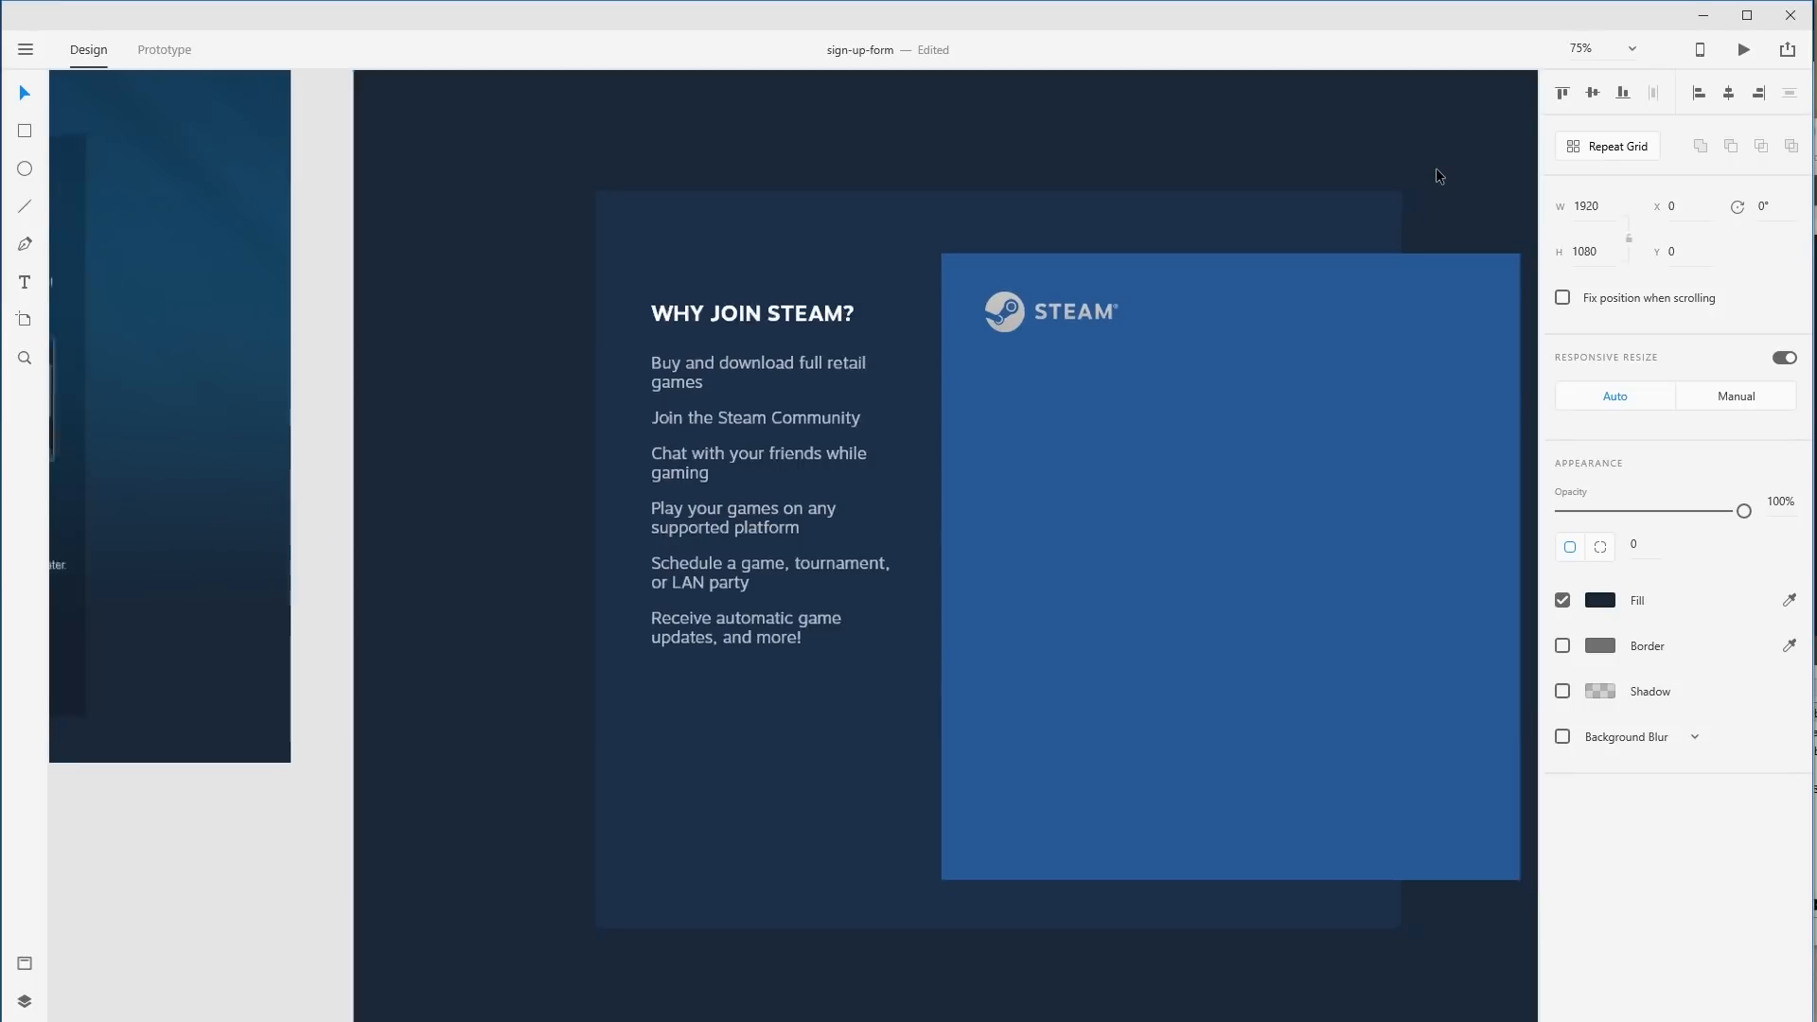
# Narrow the bulleted list box to width 260 so its lines rewrap, keeping its position.
pyautogui.hotkey('ctrl', '-')
pyautogui.click(742, 577)
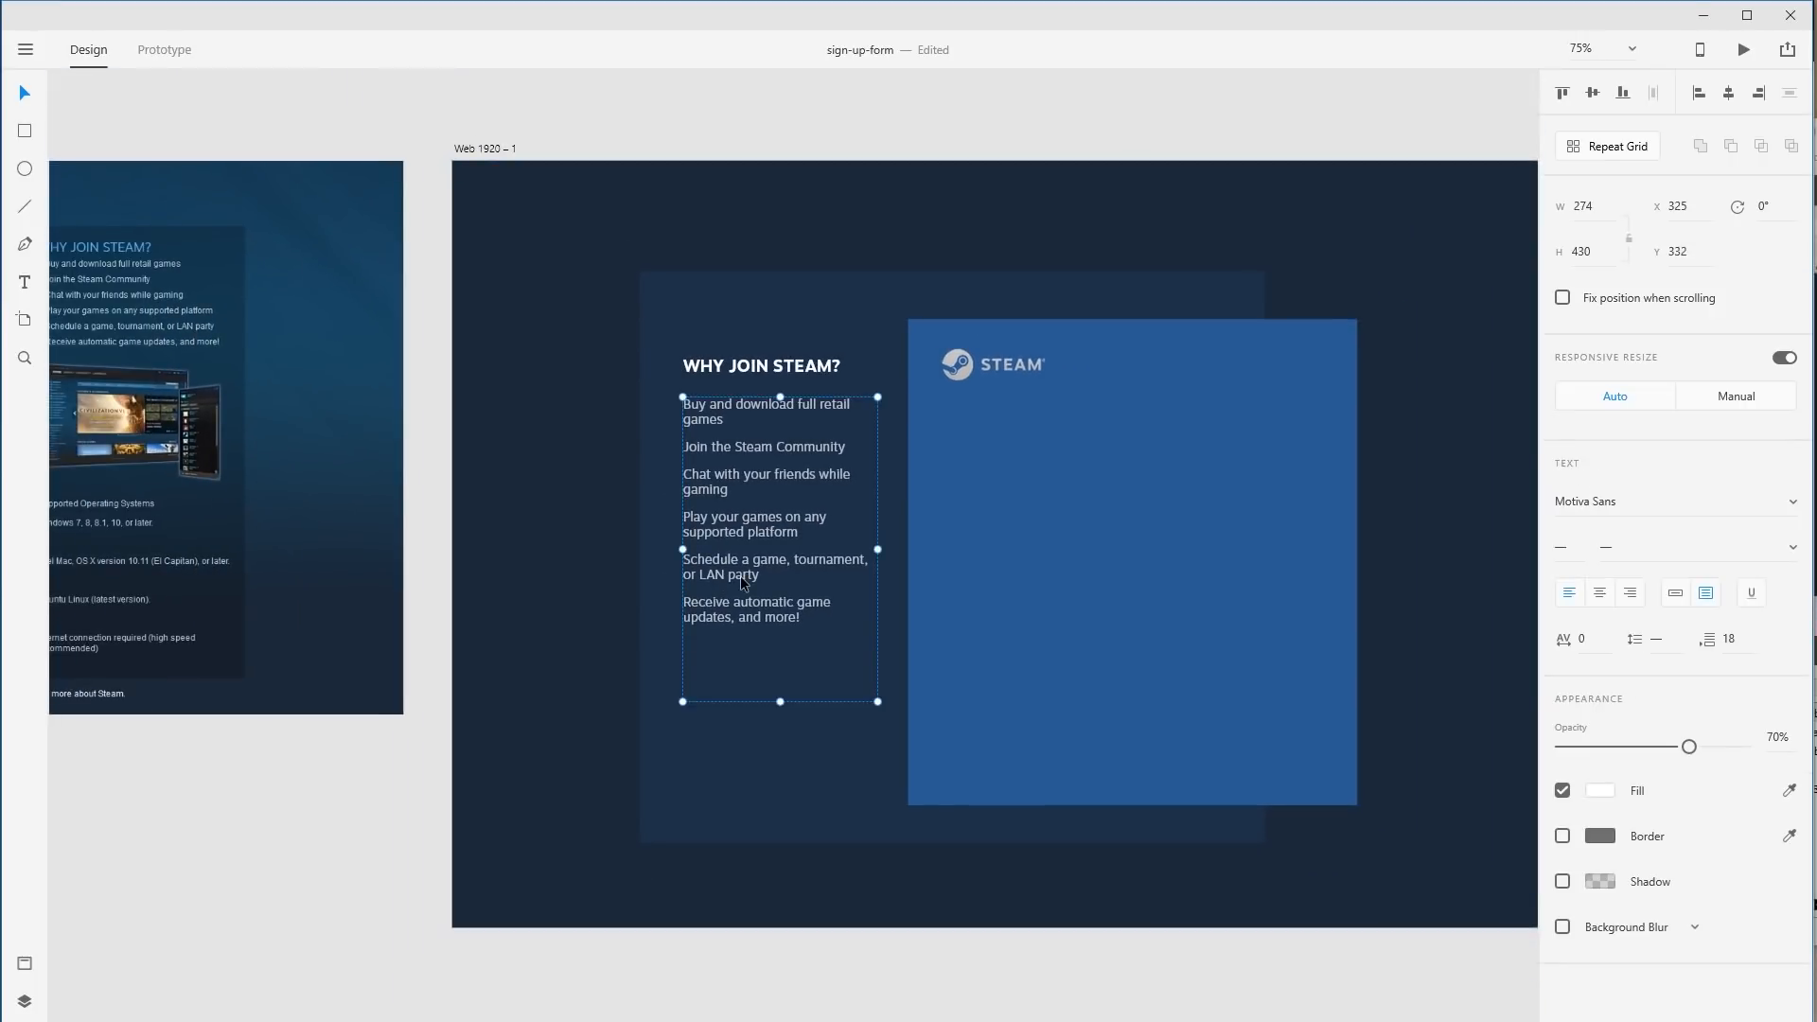
pyautogui.moveTo(879, 549); pyautogui.dragTo(868, 547)
pyautogui.click(920, 544)
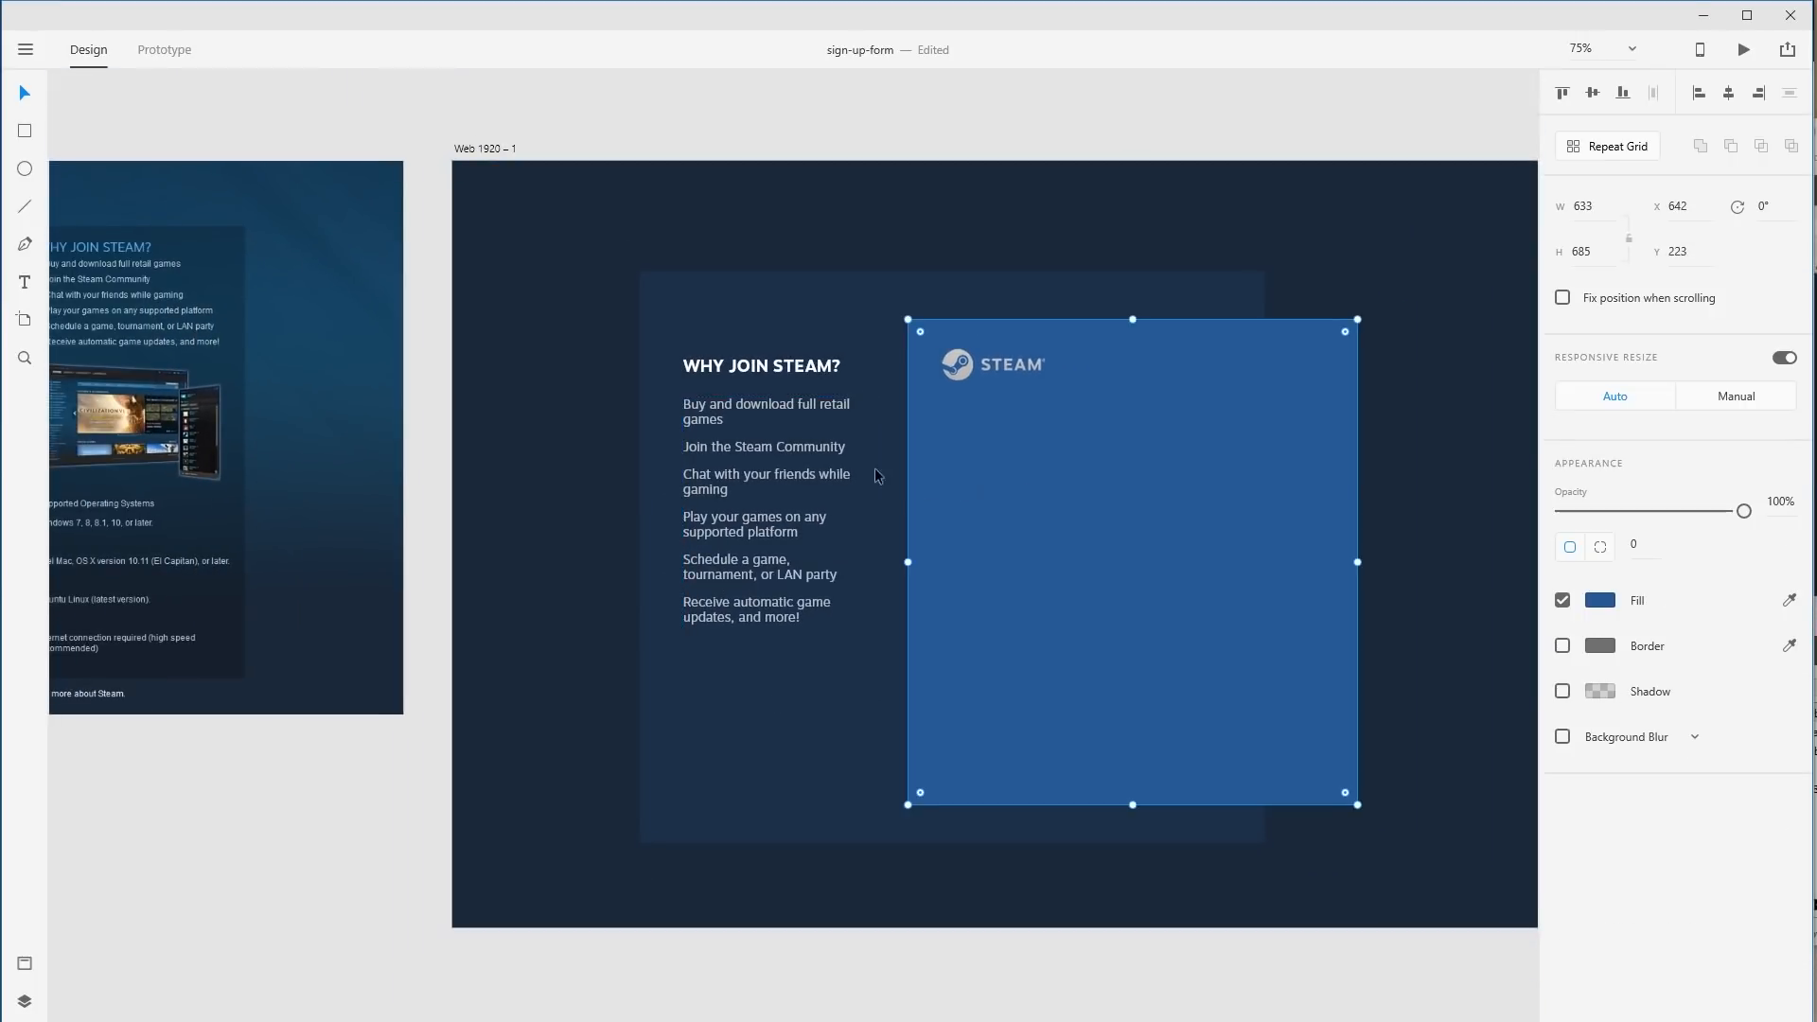
pyautogui.click(820, 541)
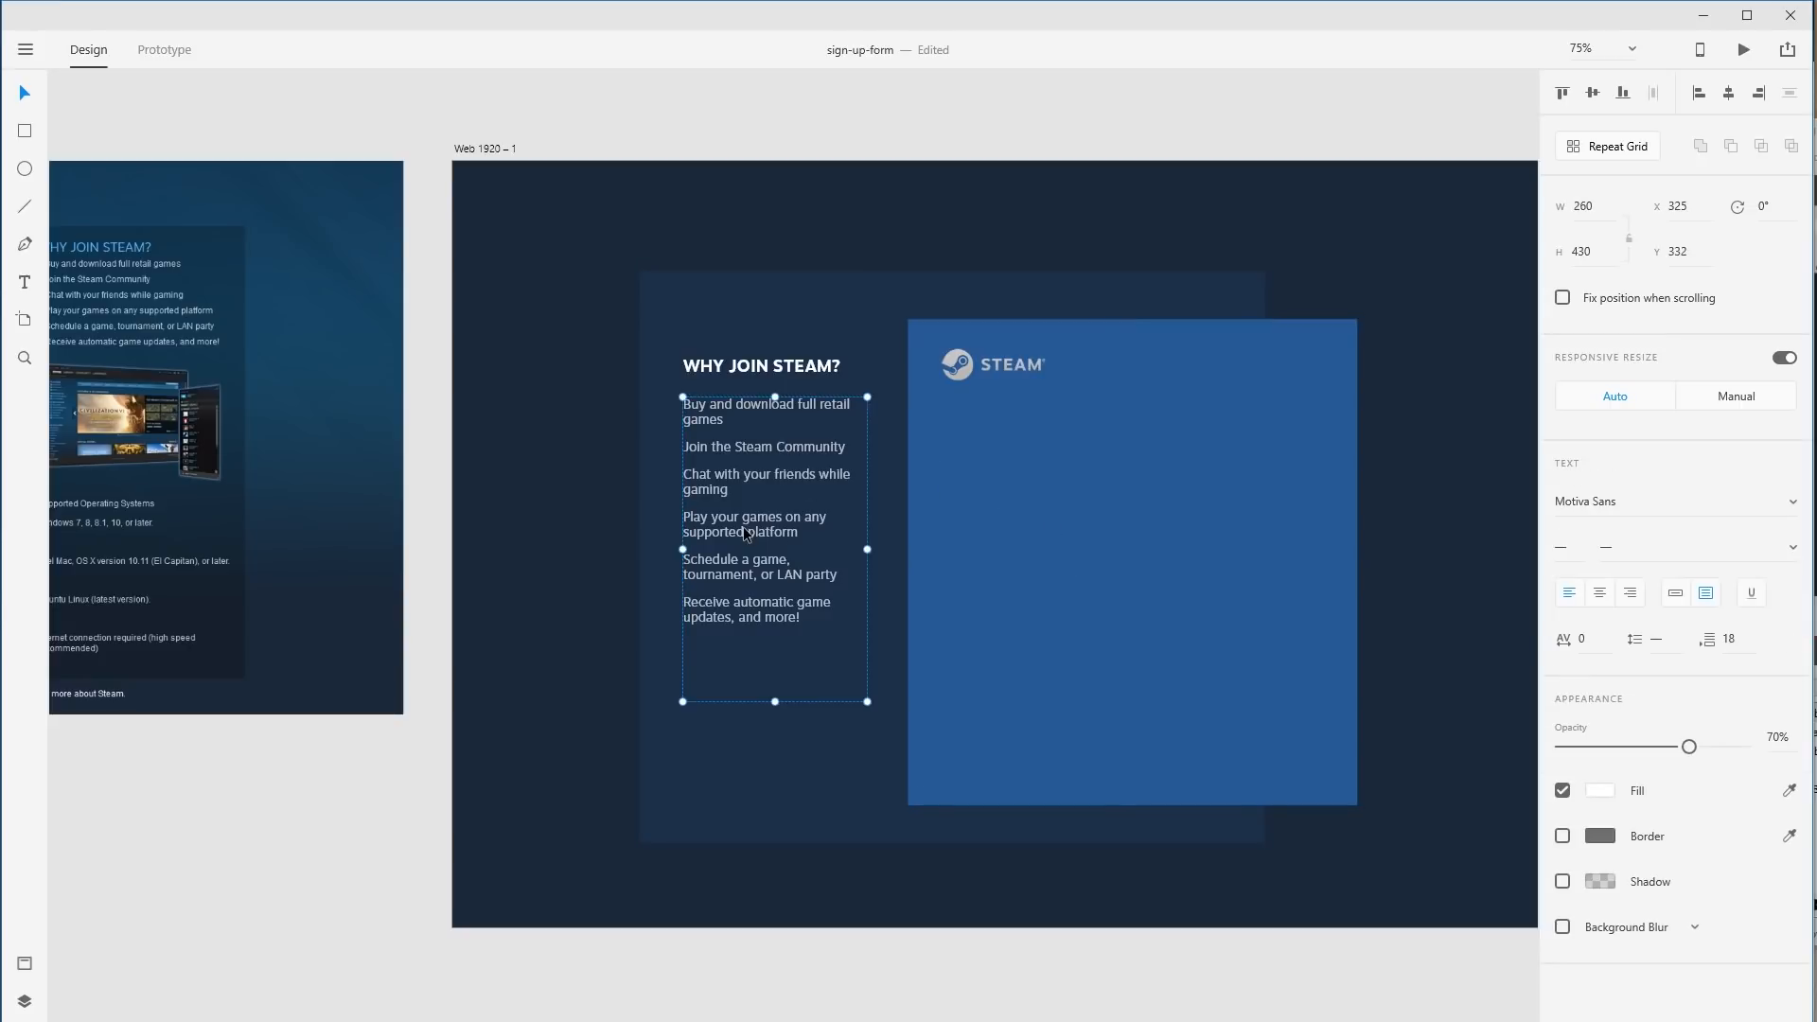
pyautogui.moveTo(767, 515); pyautogui.dragTo(810, 516)
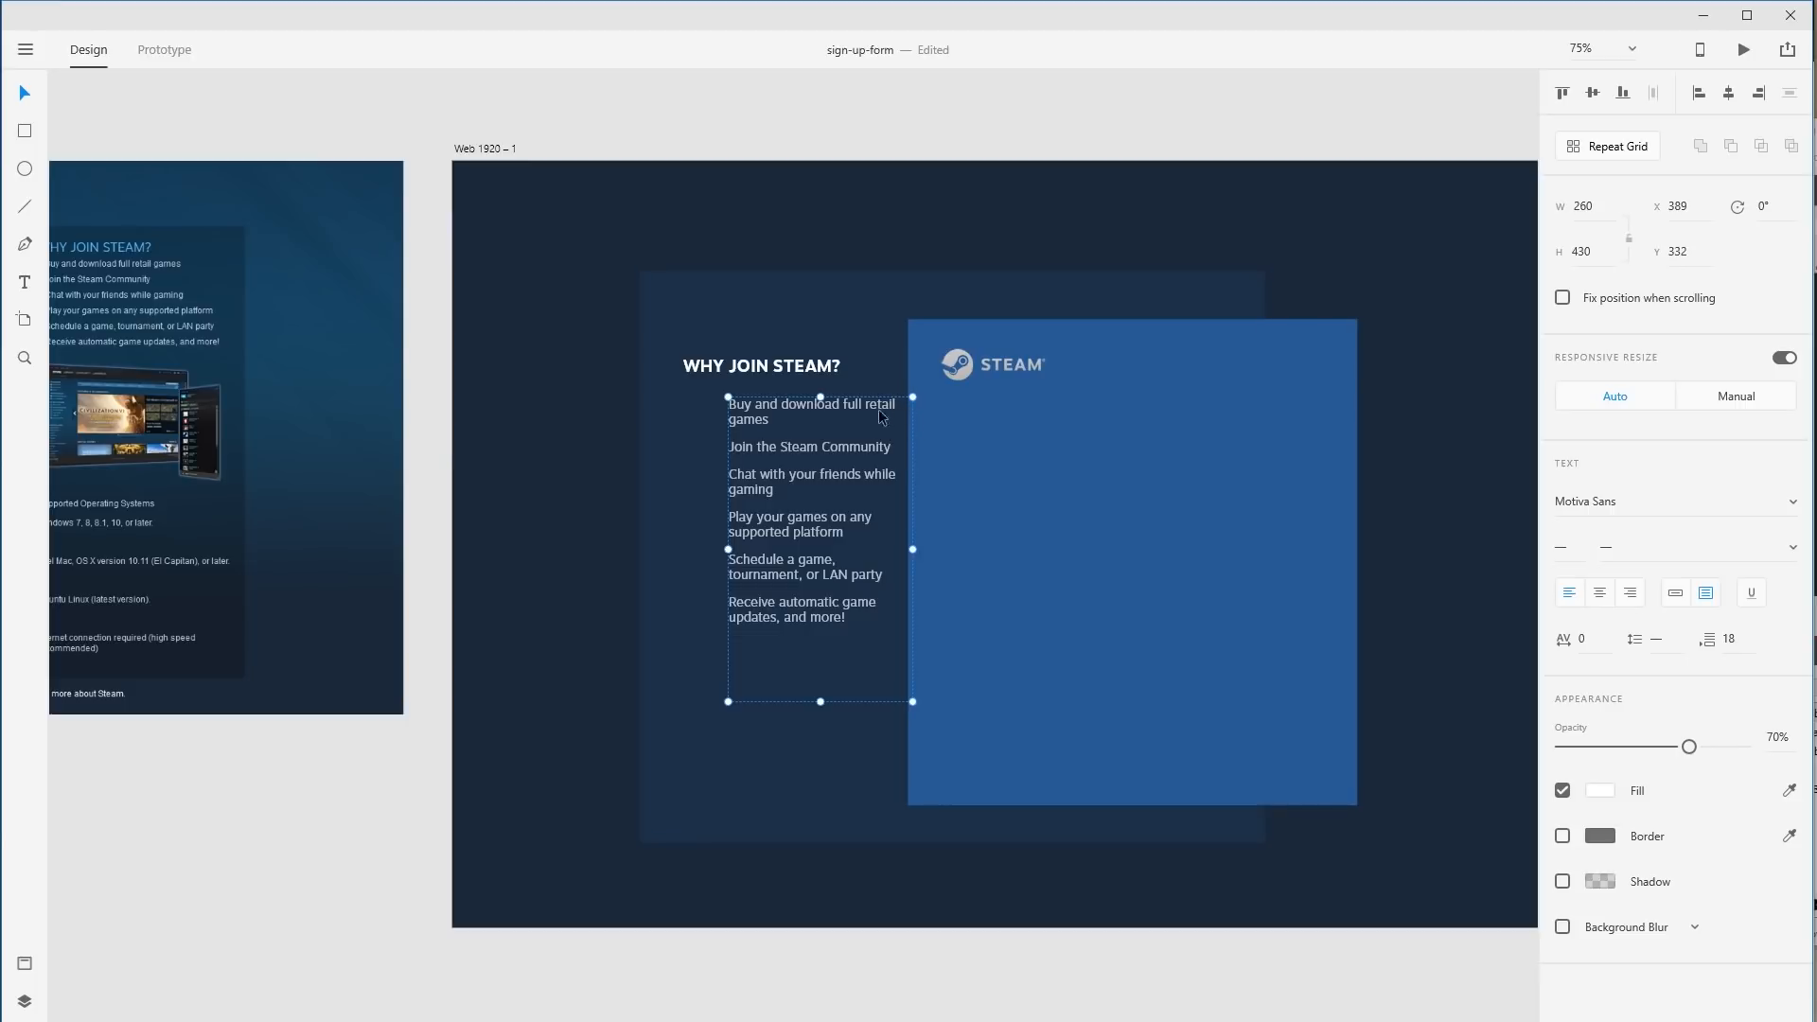
pyautogui.moveTo(849, 419); pyautogui.dragTo(803, 419)
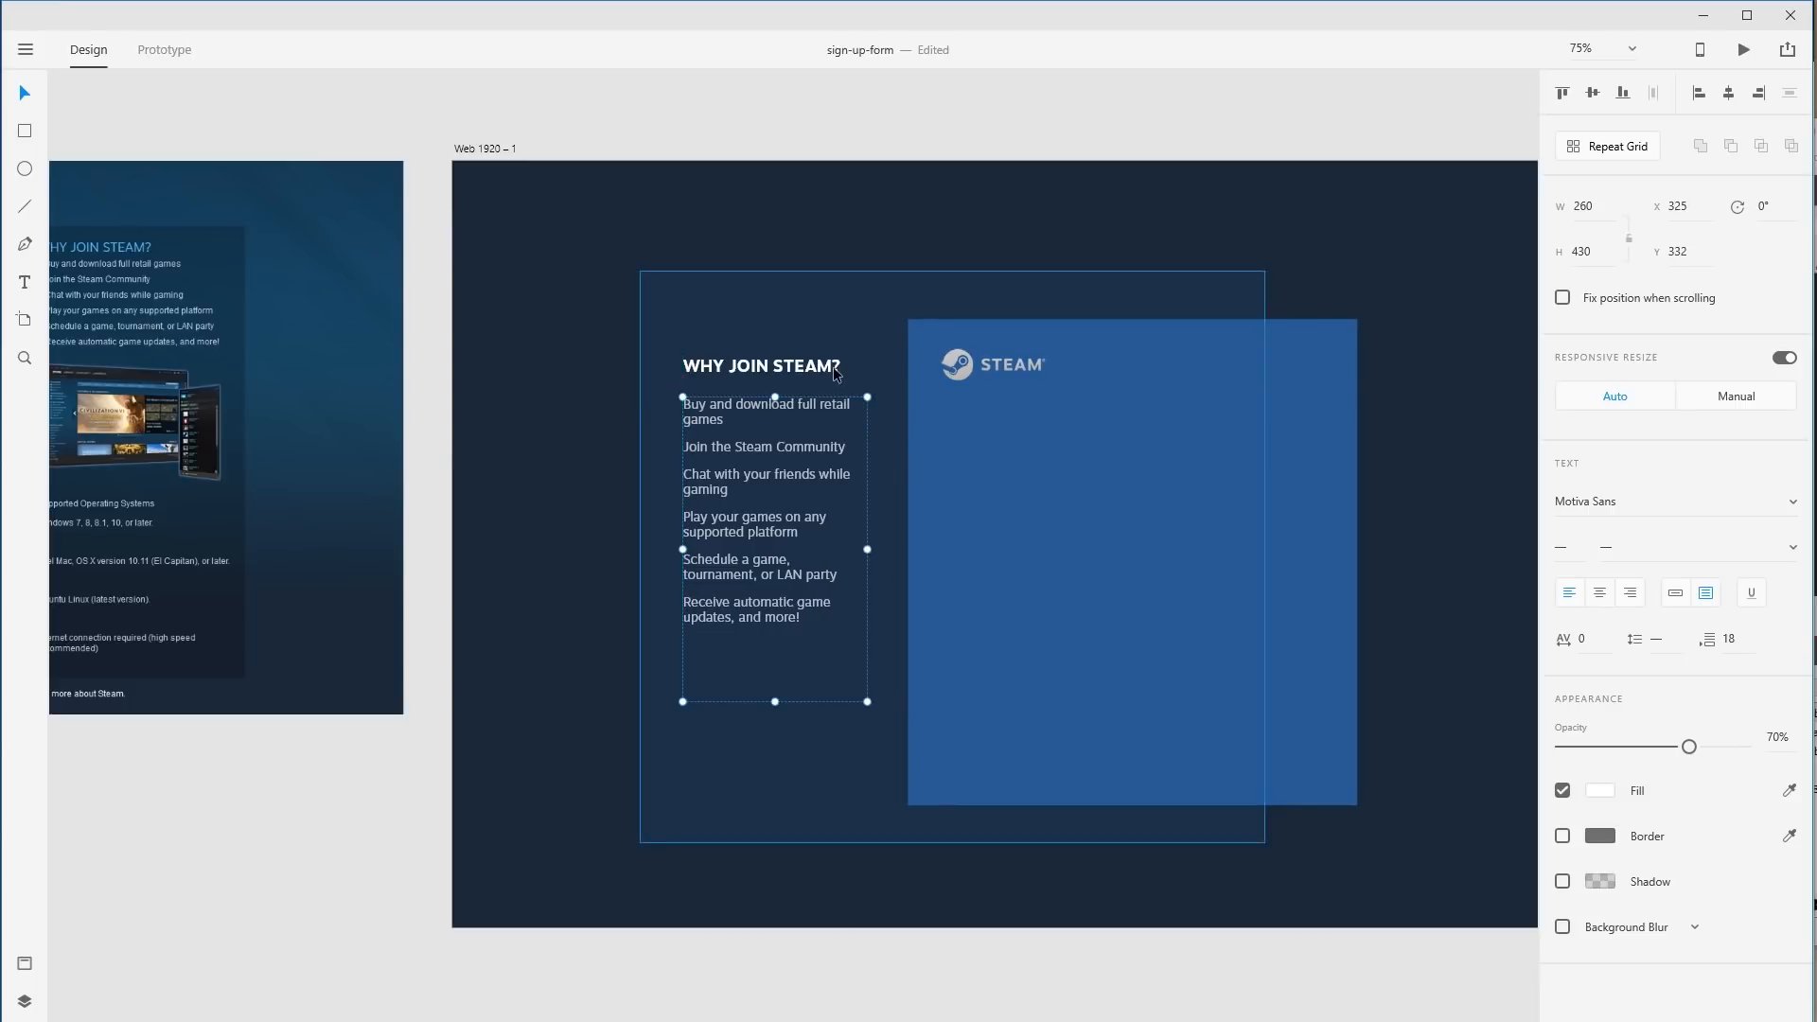
pyautogui.press('Escape')
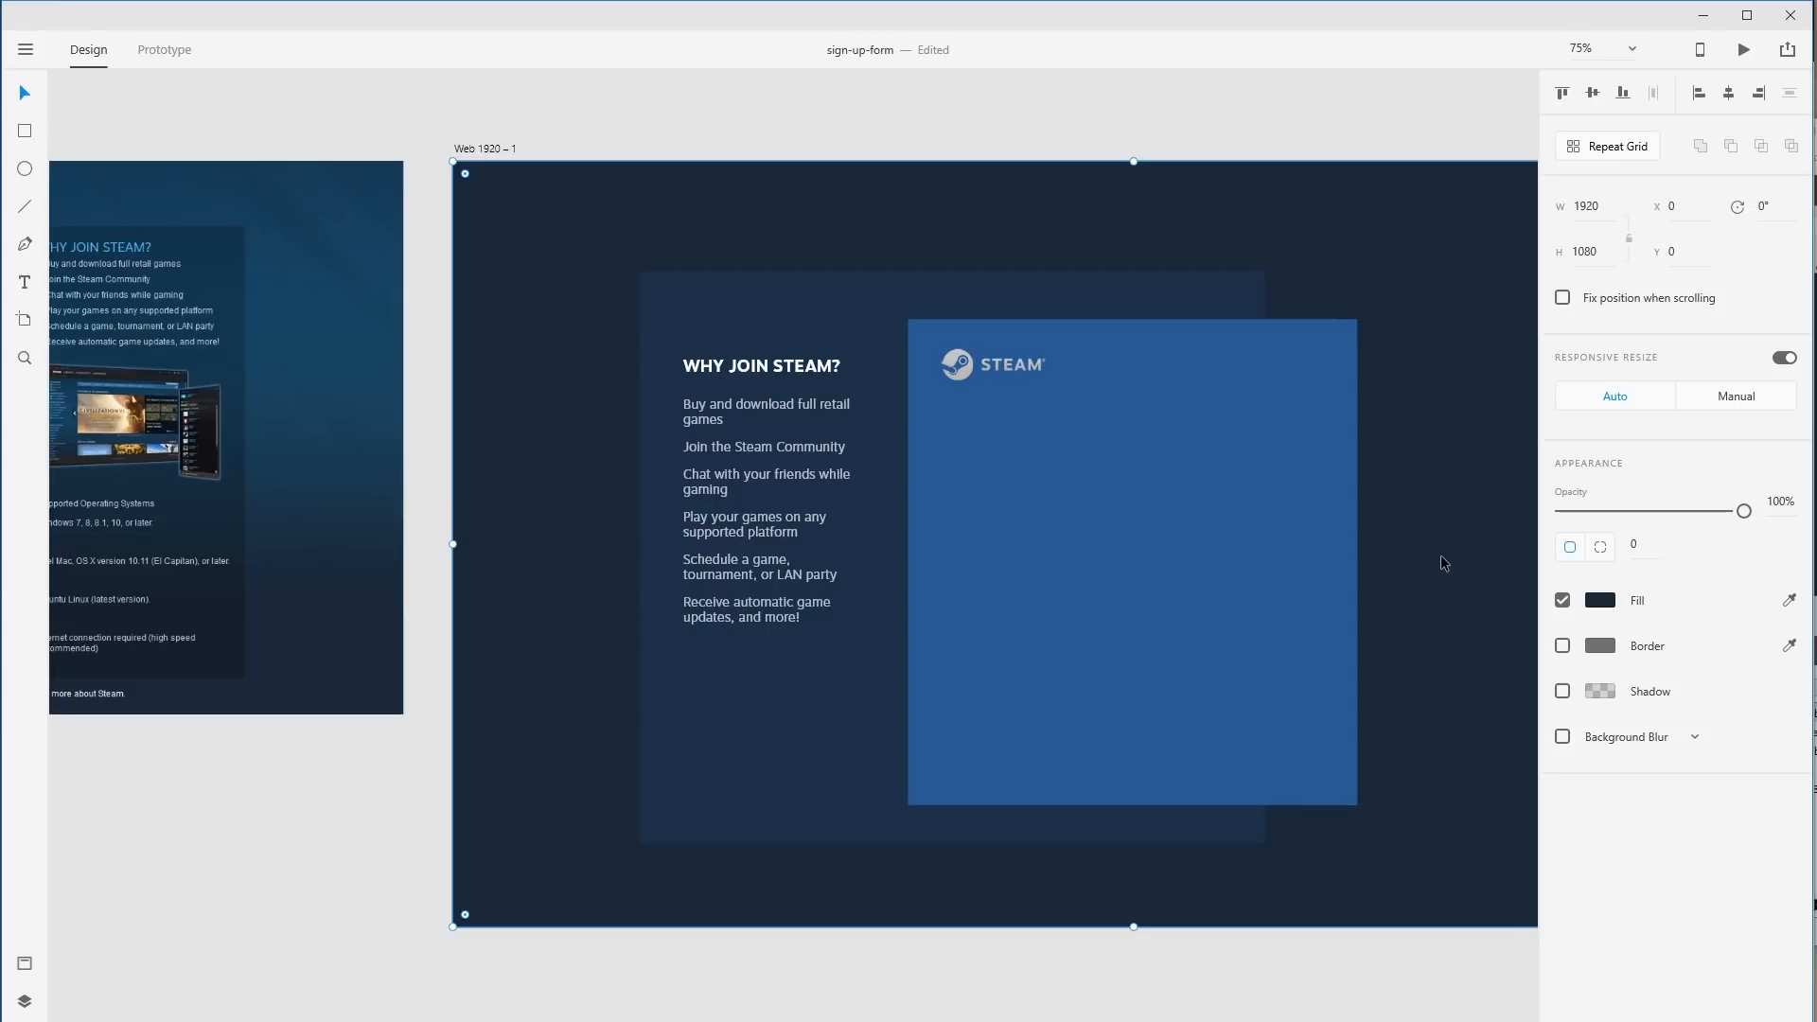
# Try moving the Why Join Steam group lower, then undo it.
pyautogui.click(793, 371)
pyautogui.moveTo(793, 371); pyautogui.dragTo(793, 453)
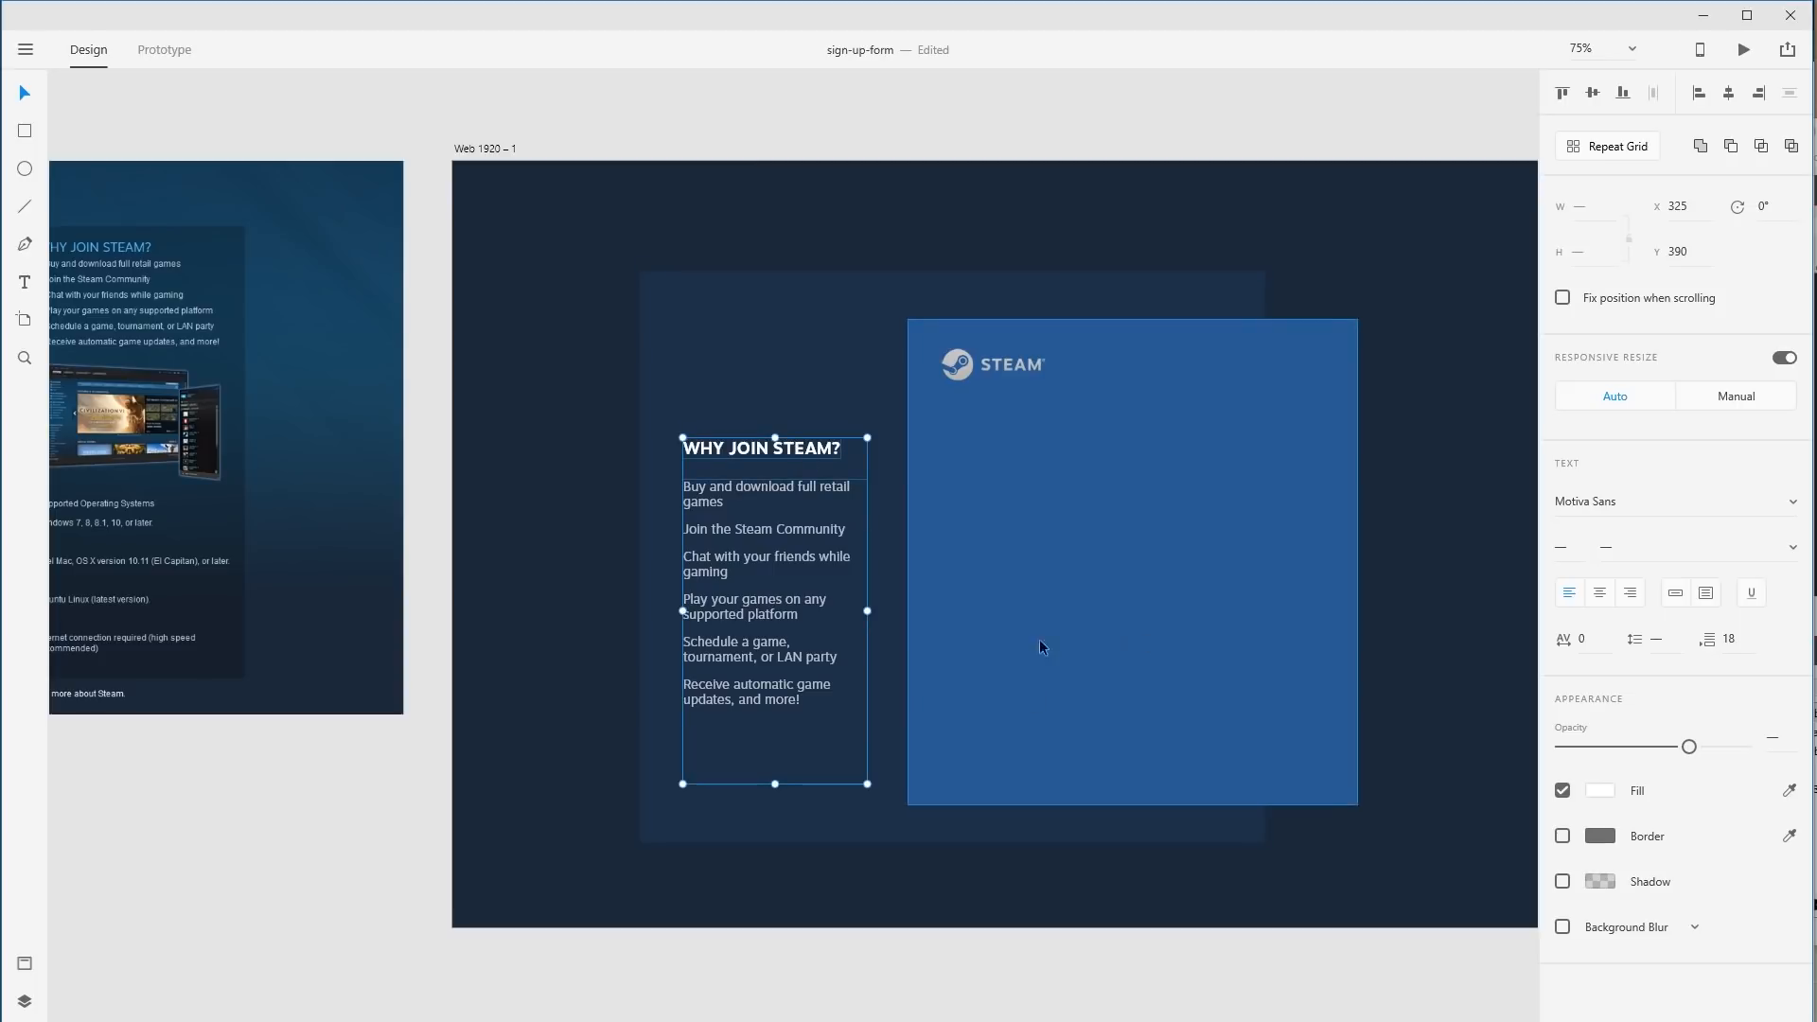
pyautogui.hotkey('ctrl', 'z')
pyautogui.click(1486, 627)
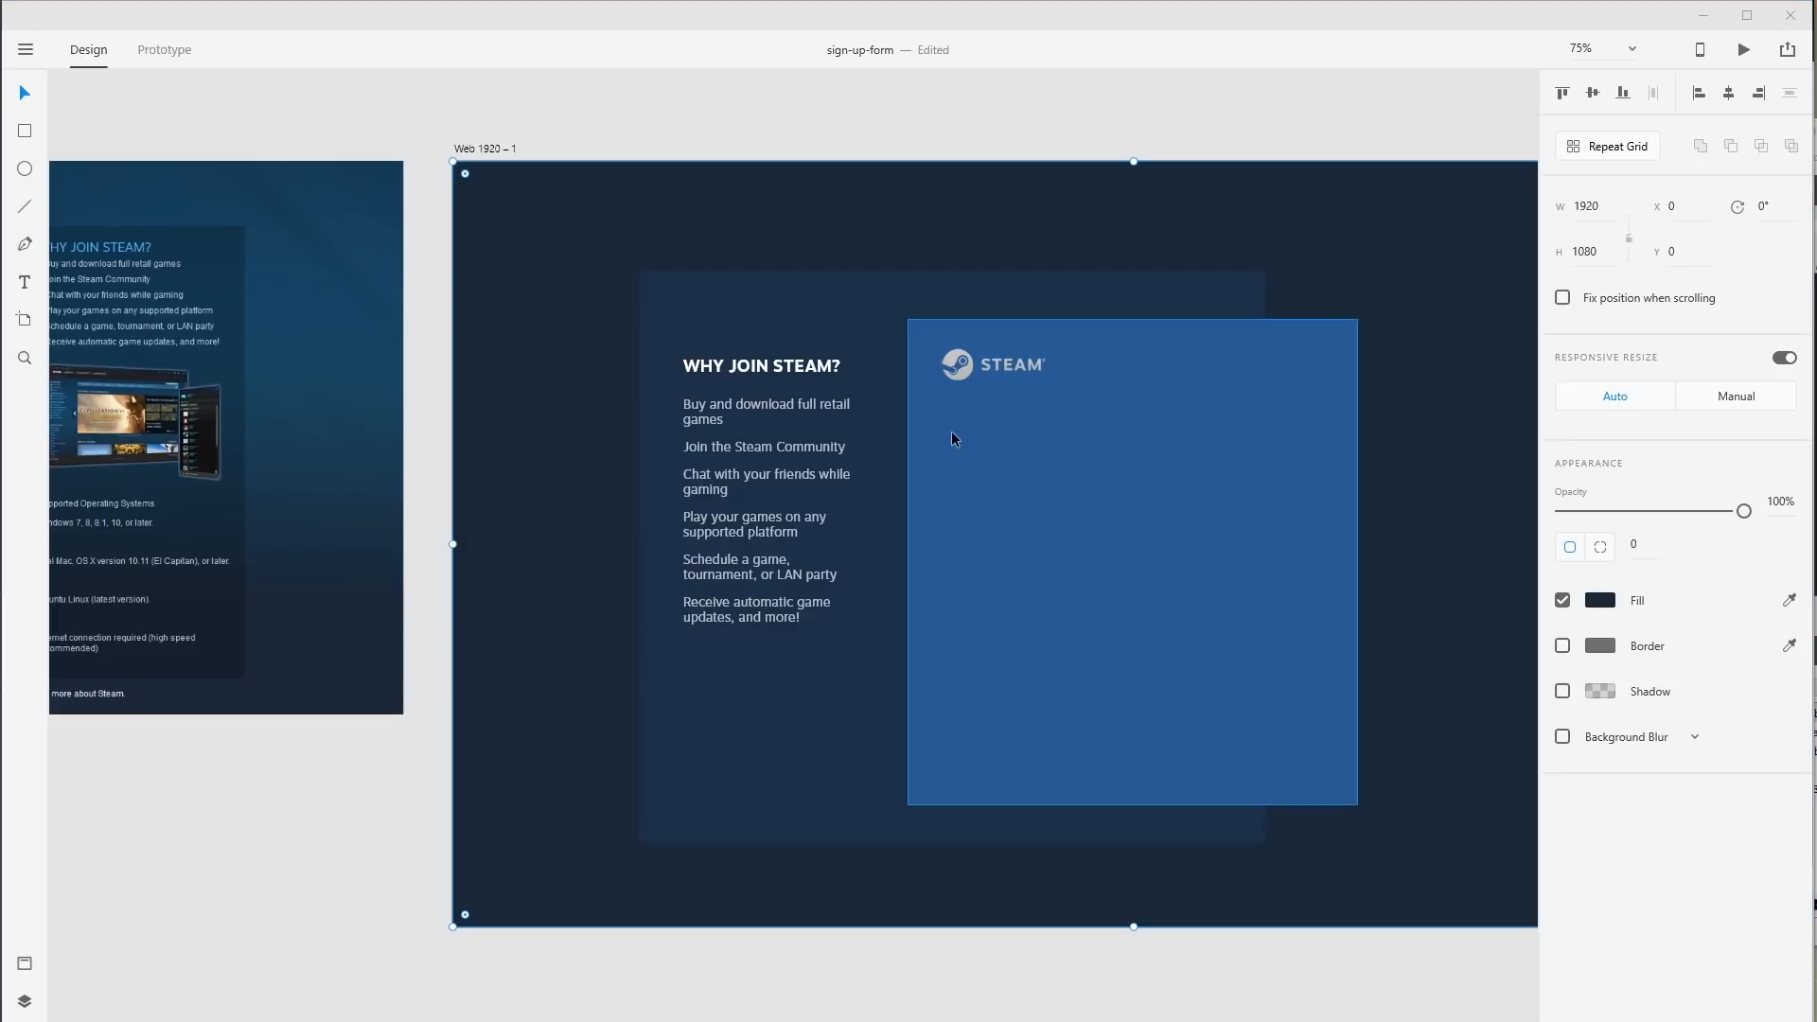
# Add a 'CREATE YOUR ACCOUNT' text layer below the Steam logo.
pyautogui.click(980, 441)
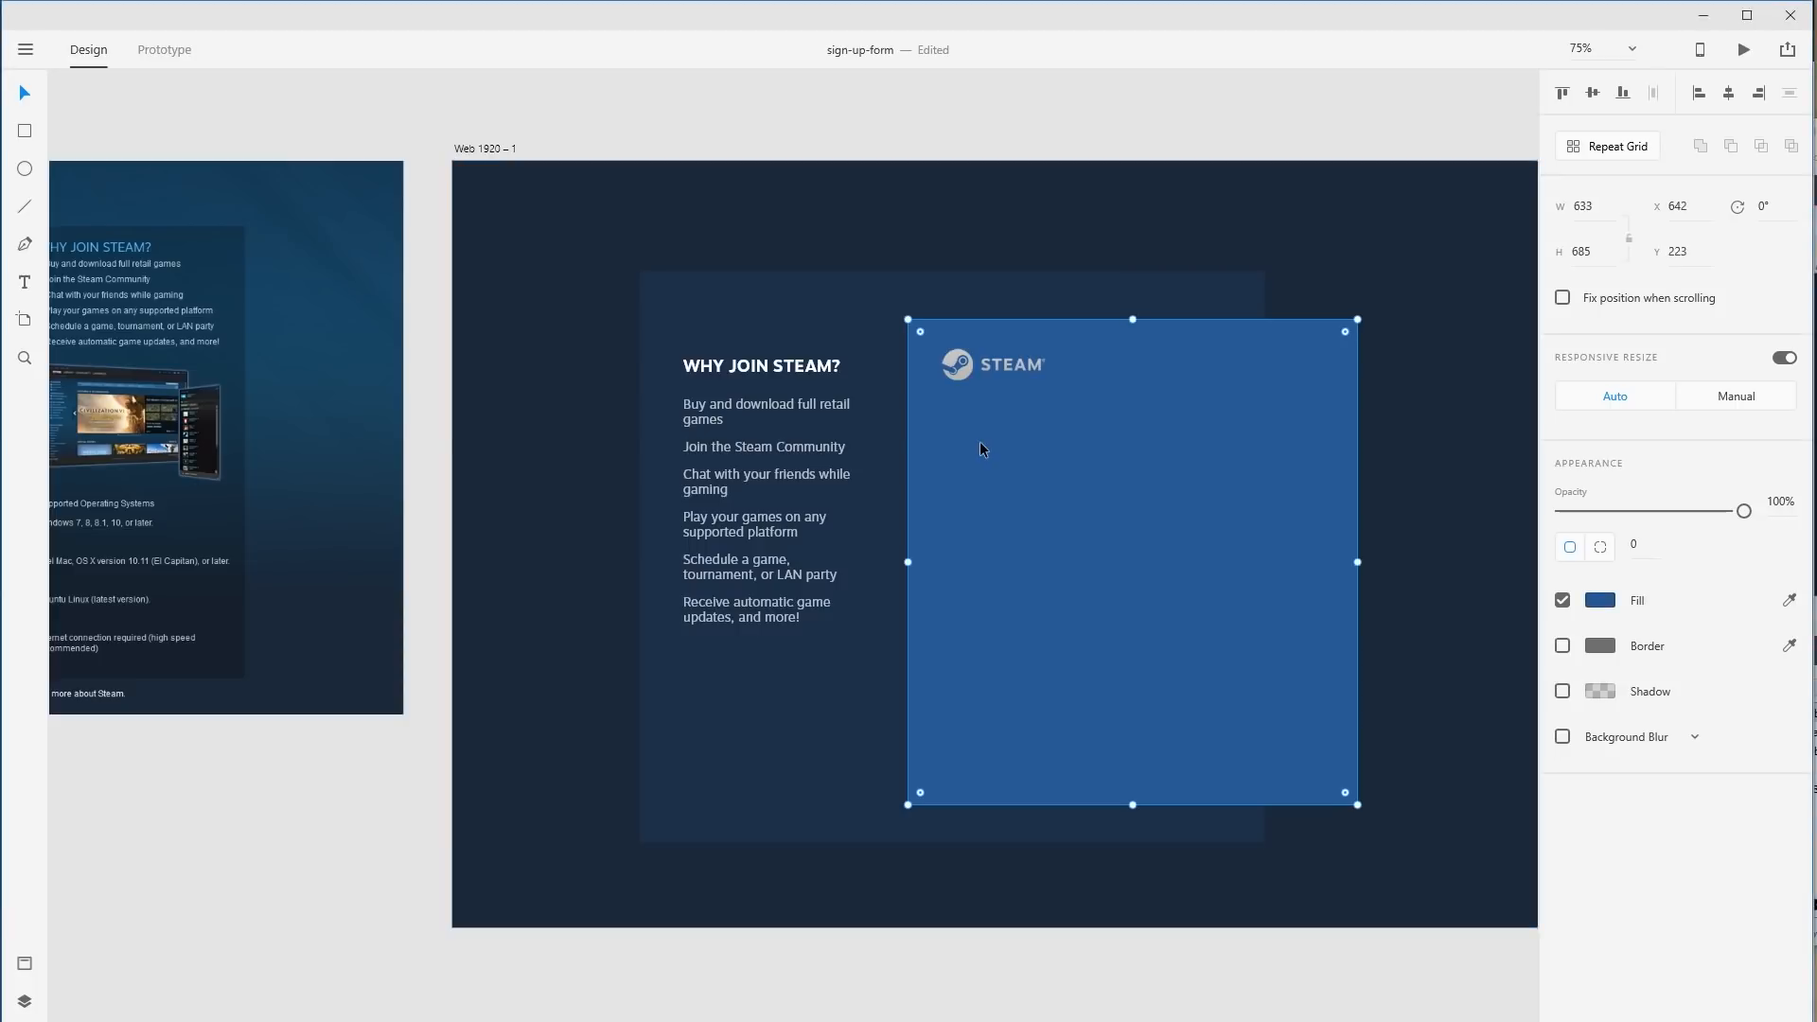
pyautogui.press('t')
pyautogui.click(957, 423)
pyautogui.write('CREATE YOUR ACCOUNT')
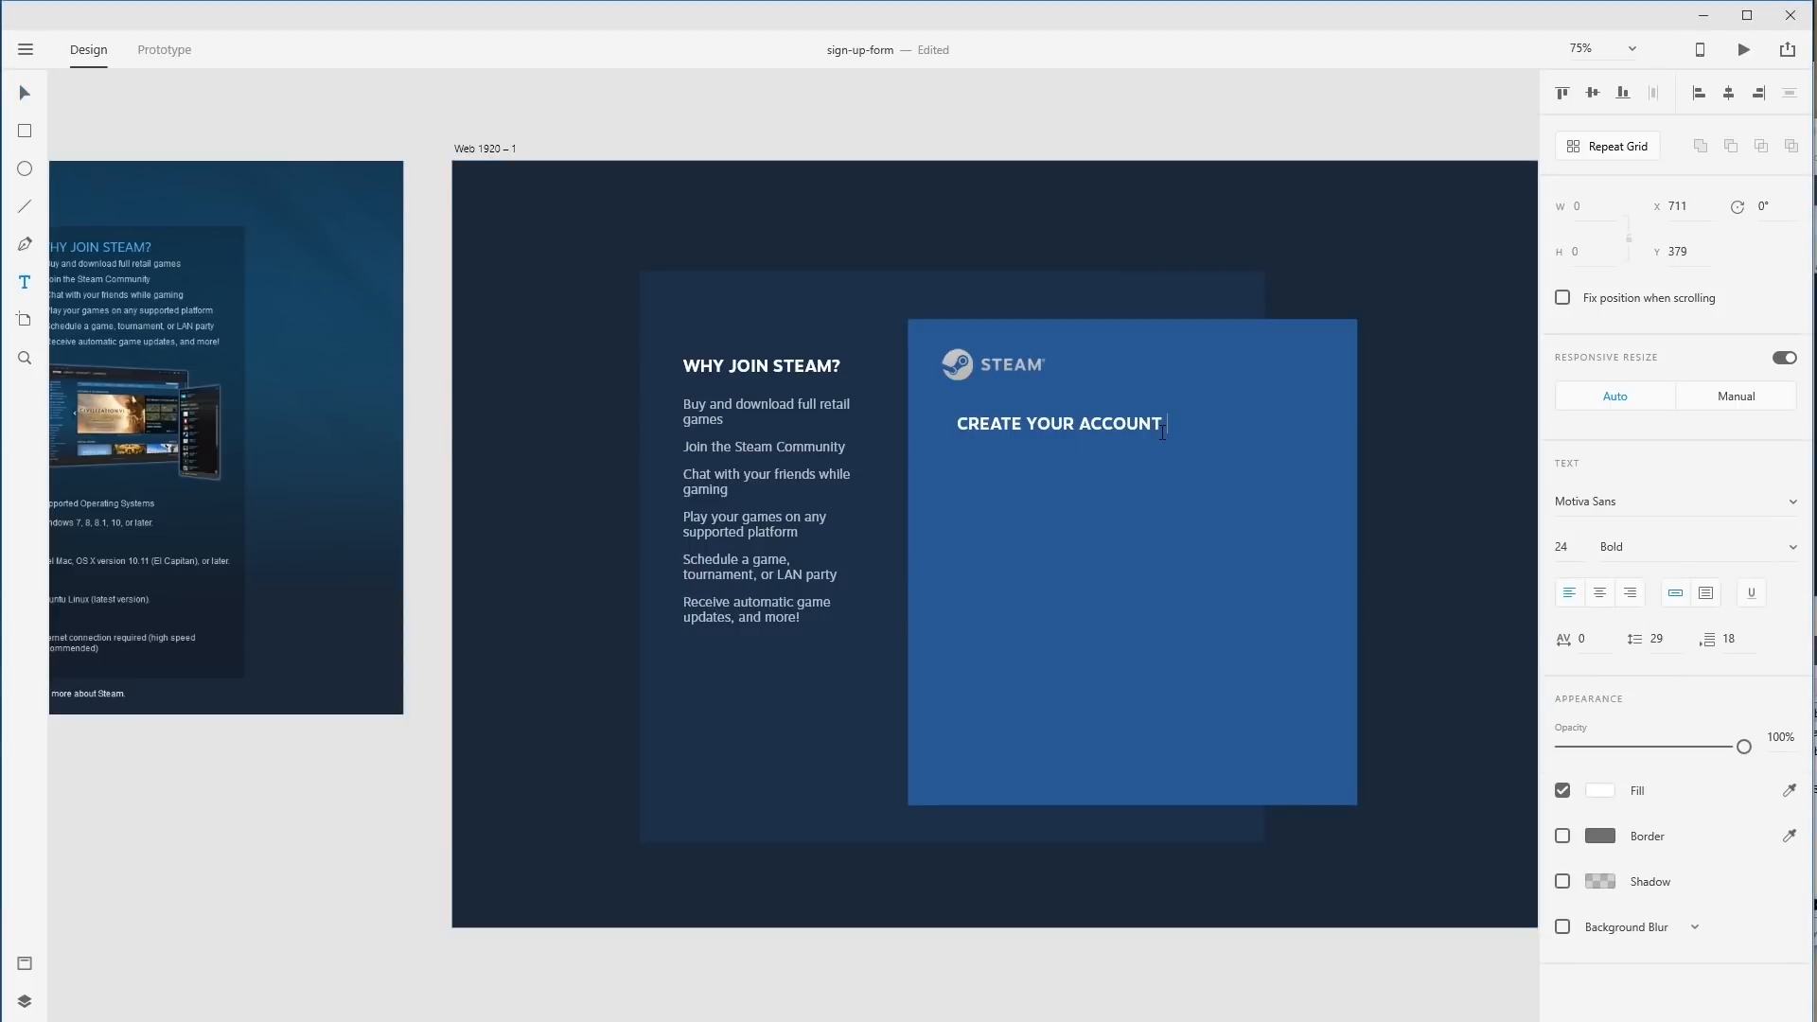
pyautogui.press('Escape')
# Make CREATE YOUR ACCOUNT Black weight, size 32, and move it closer to the logo.
pyautogui.click(1779, 559)
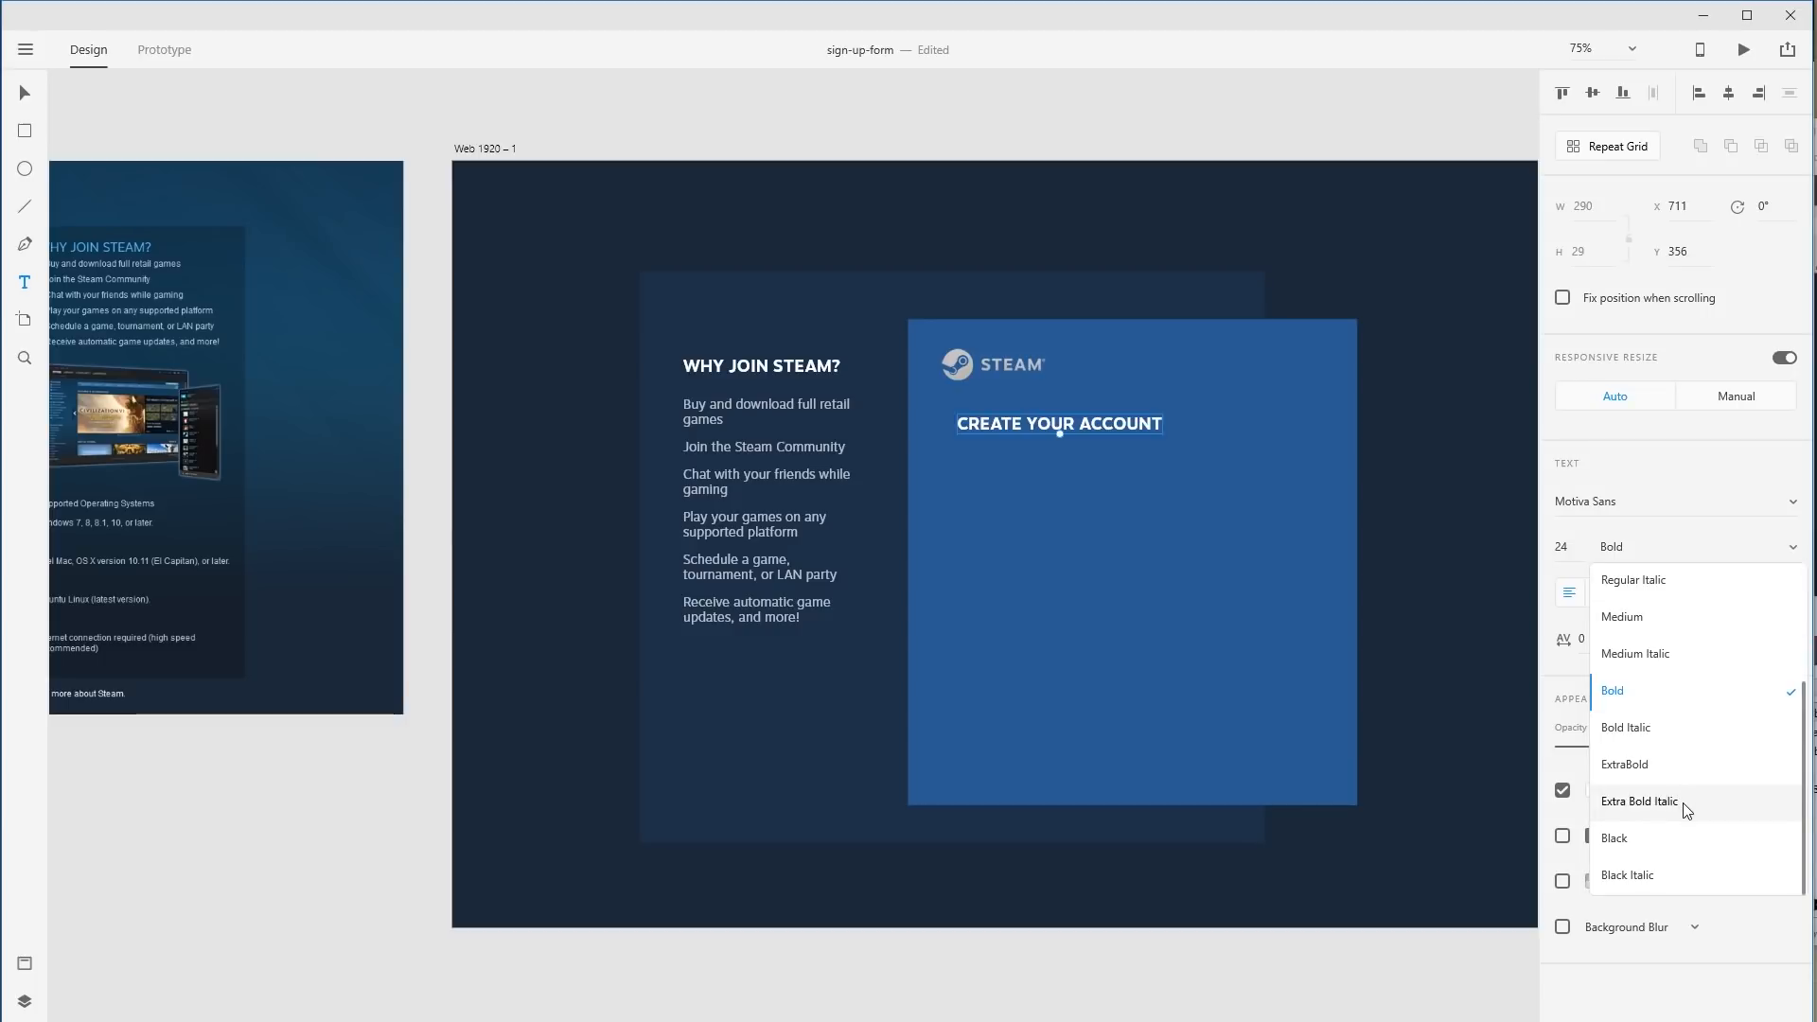
pyautogui.click(1654, 837)
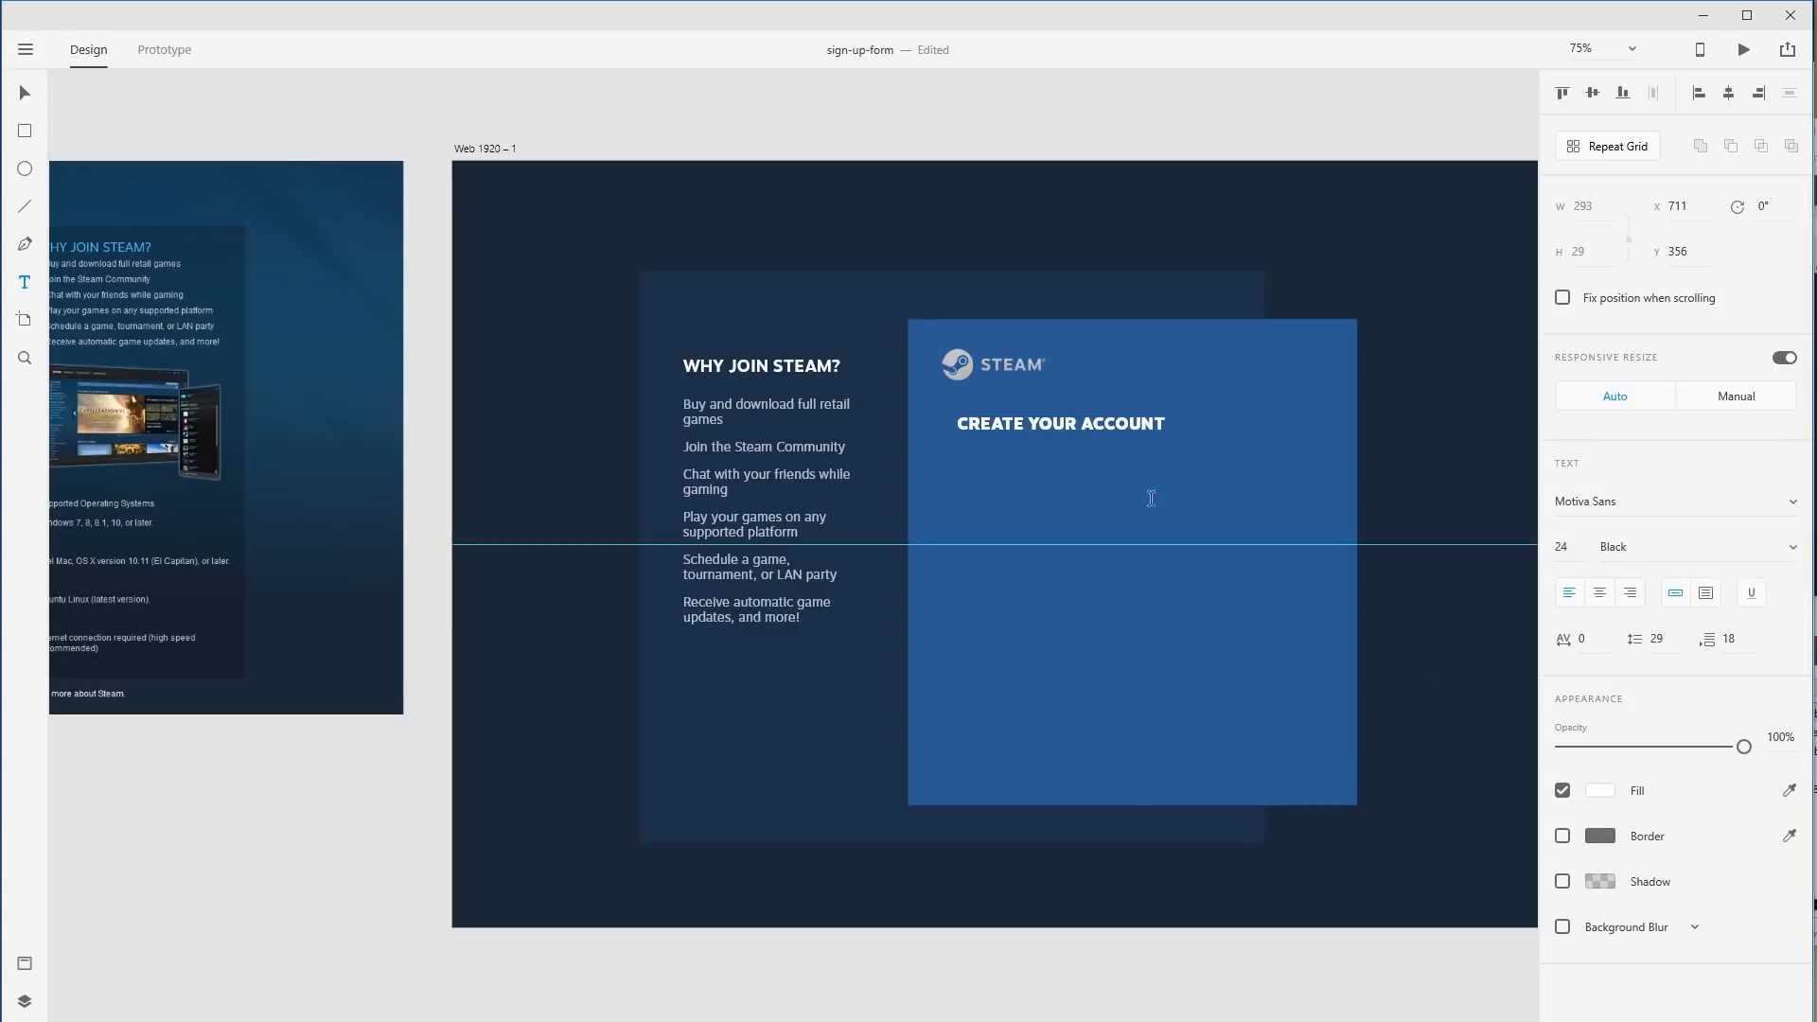
pyautogui.click(1564, 547)
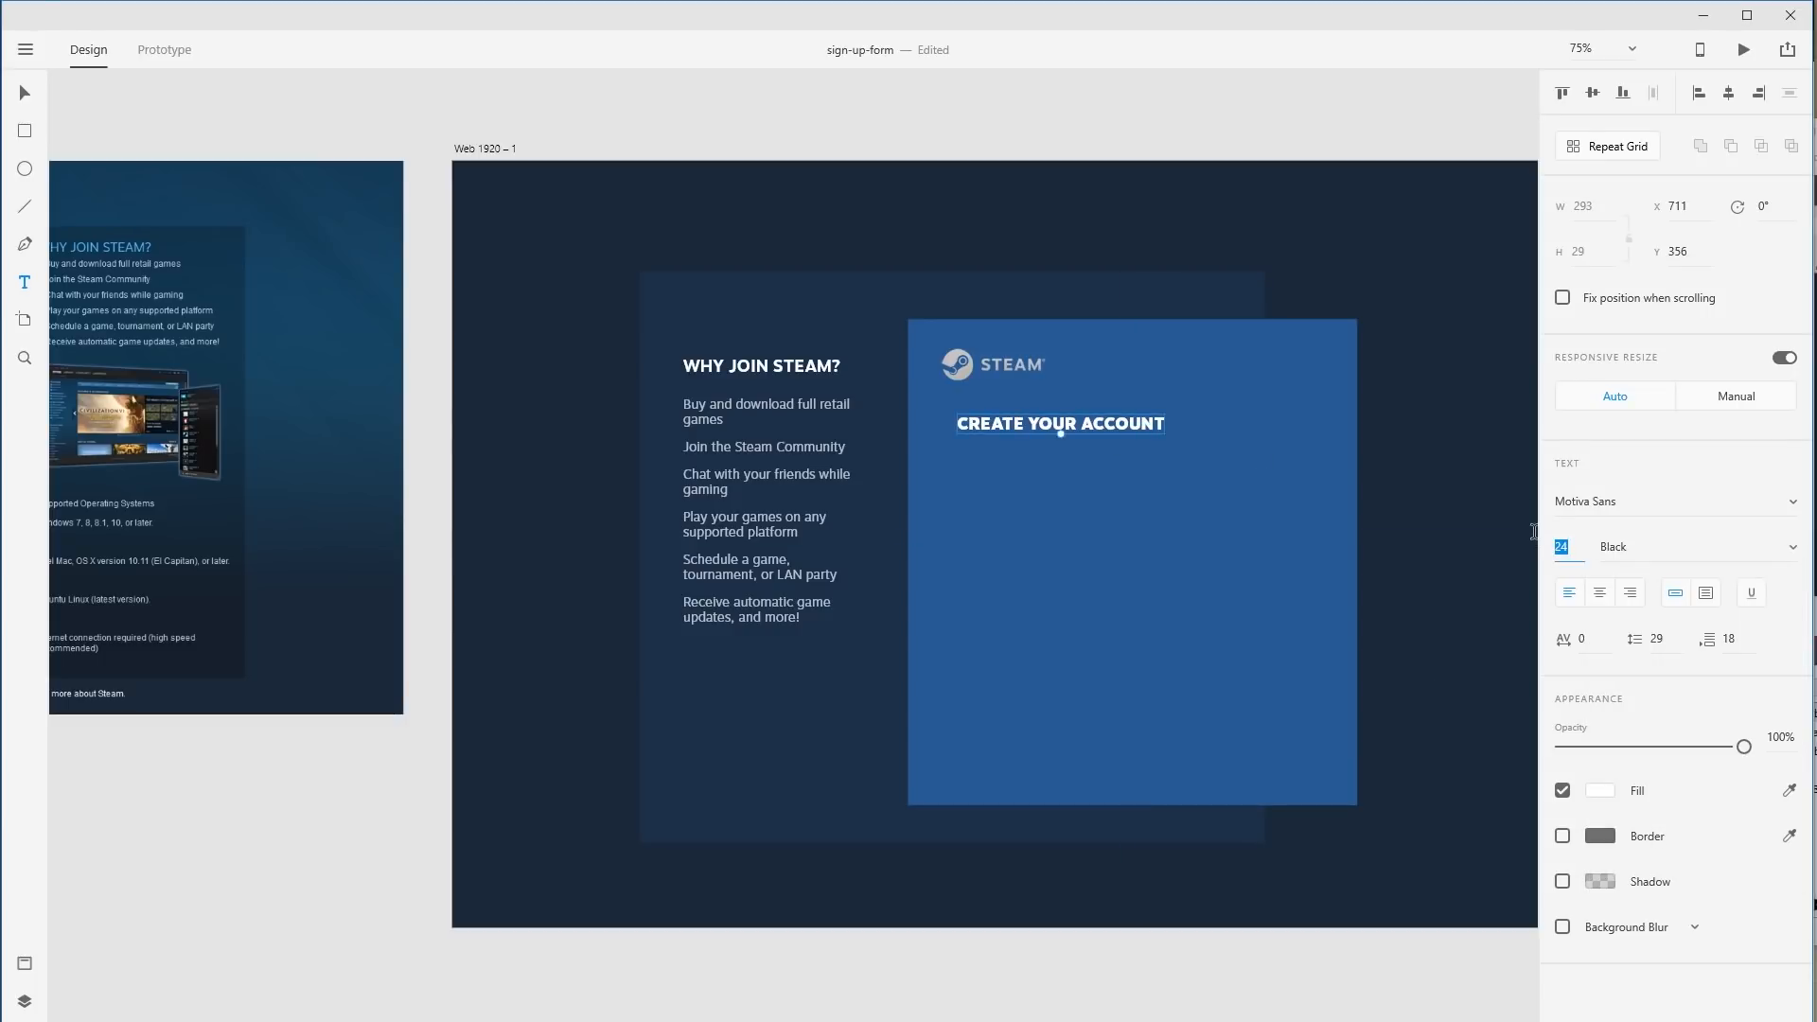
pyautogui.write('32')
pyautogui.press('Return')
pyautogui.press('Escape')
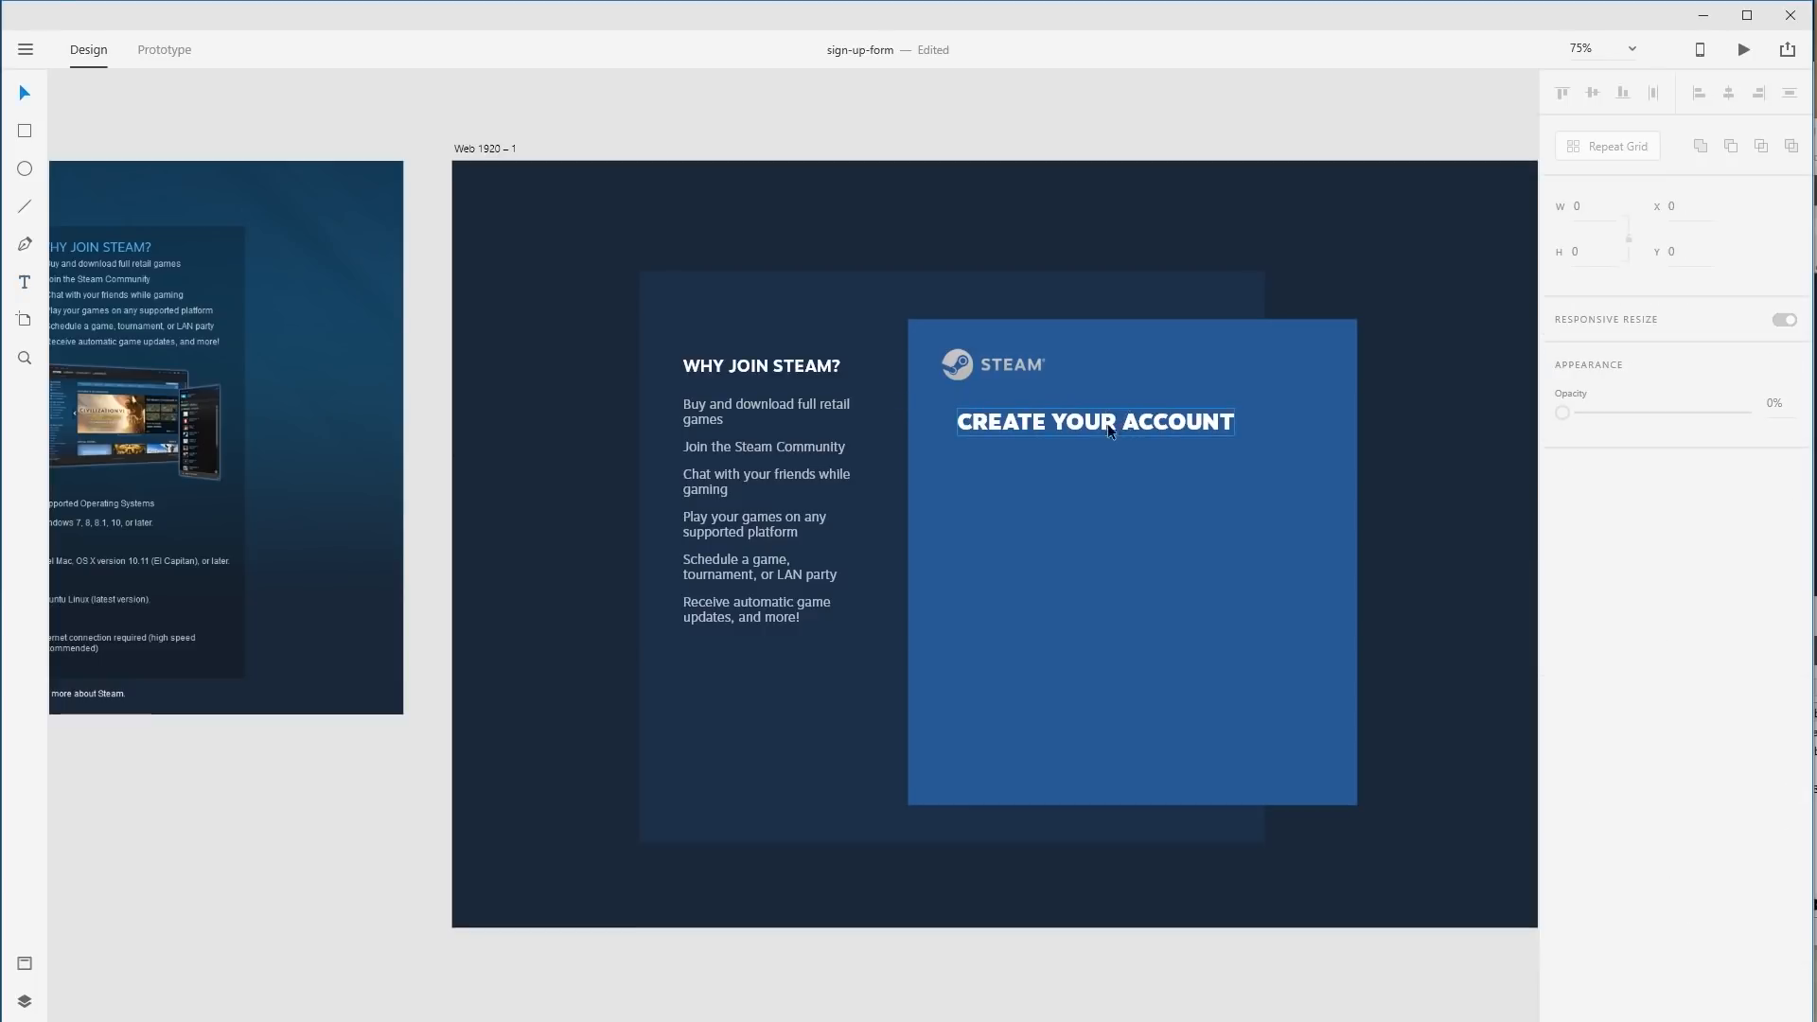
pyautogui.moveTo(1110, 431); pyautogui.dragTo(1078, 416)
pyautogui.click(1414, 429)
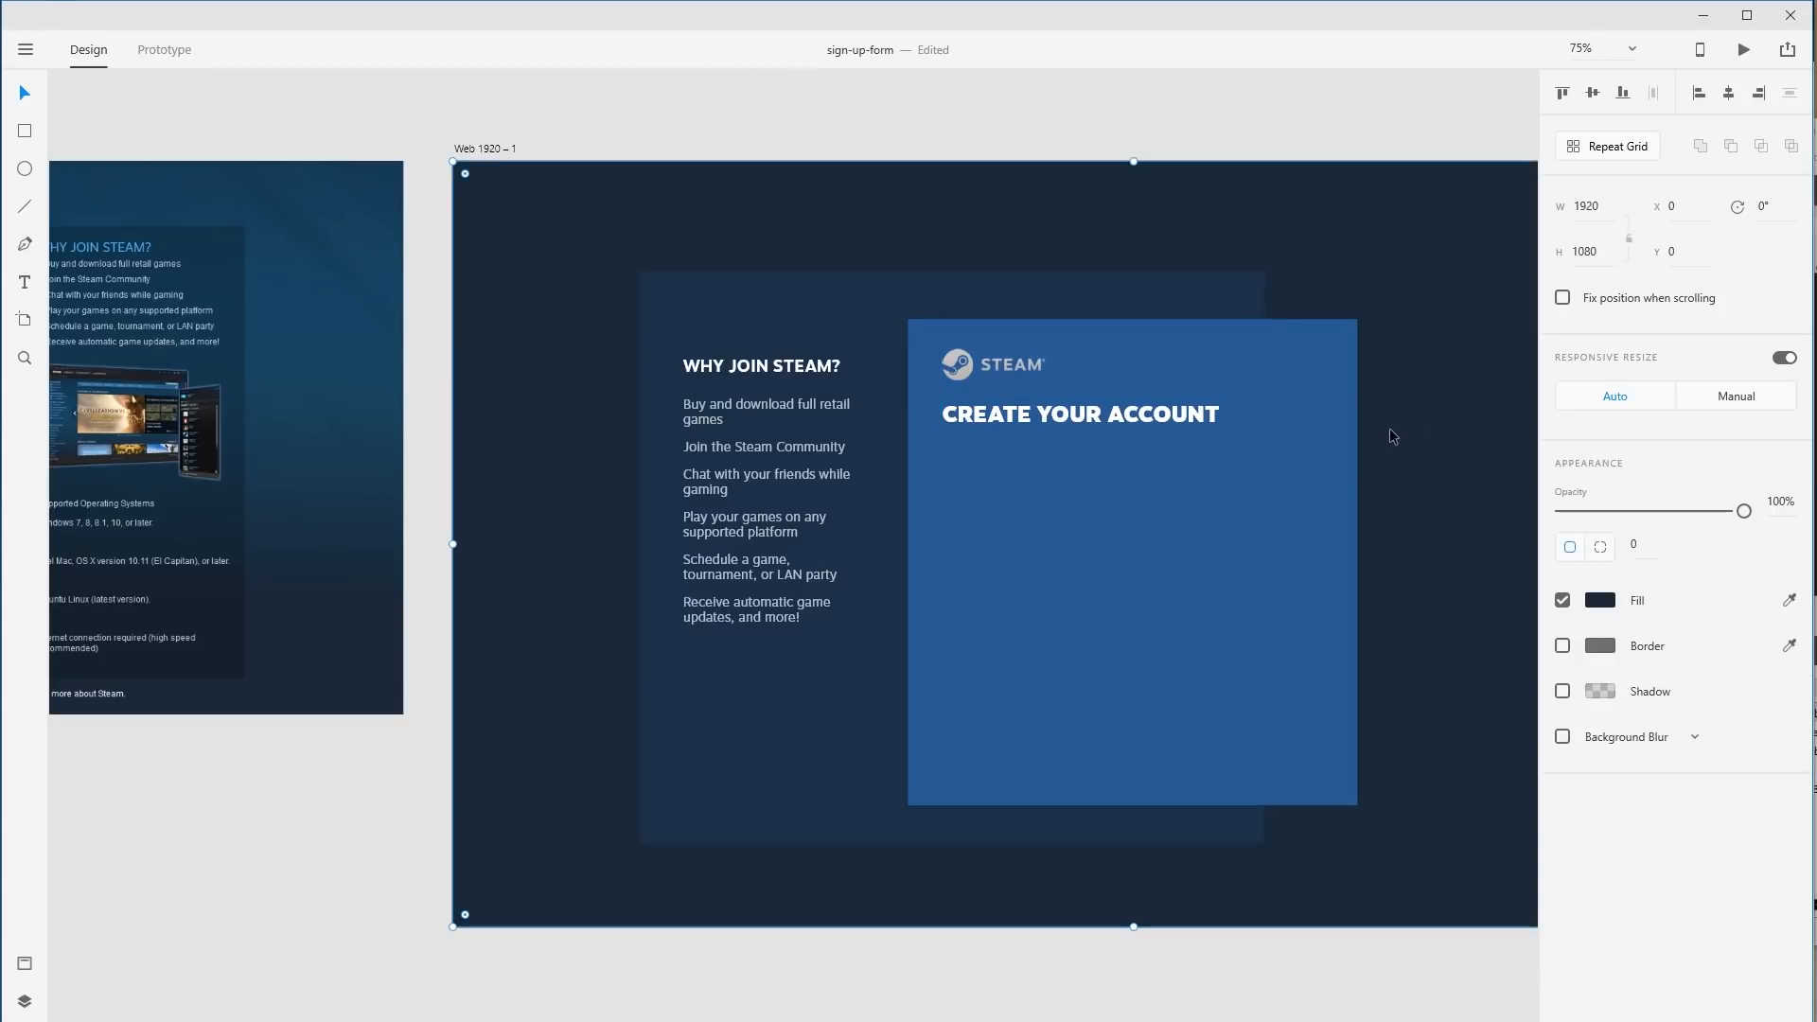
# Give both headings character spacing 10.
pyautogui.click(1079, 414)
pyautogui.keyDown('shift'); pyautogui.click(762, 365); pyautogui.keyUp('shift')
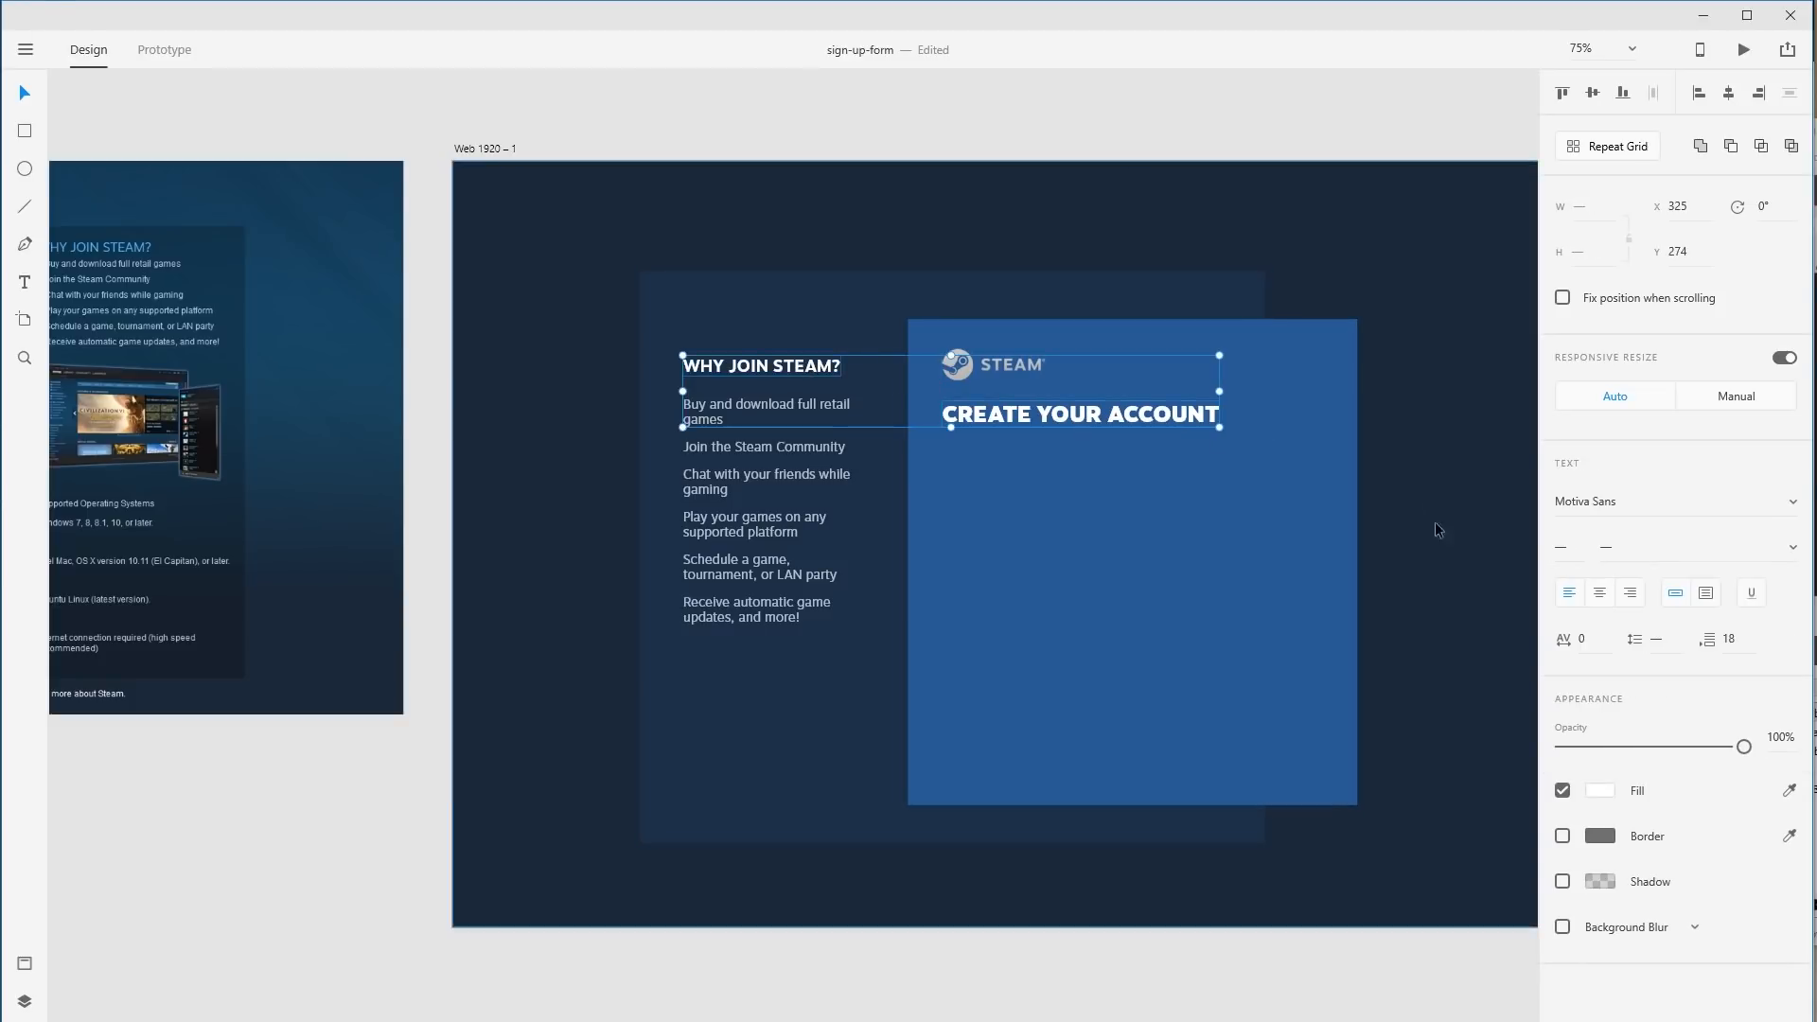
pyautogui.click(1591, 636)
pyautogui.write('5')
pyautogui.press('Return')
pyautogui.click(1577, 635)
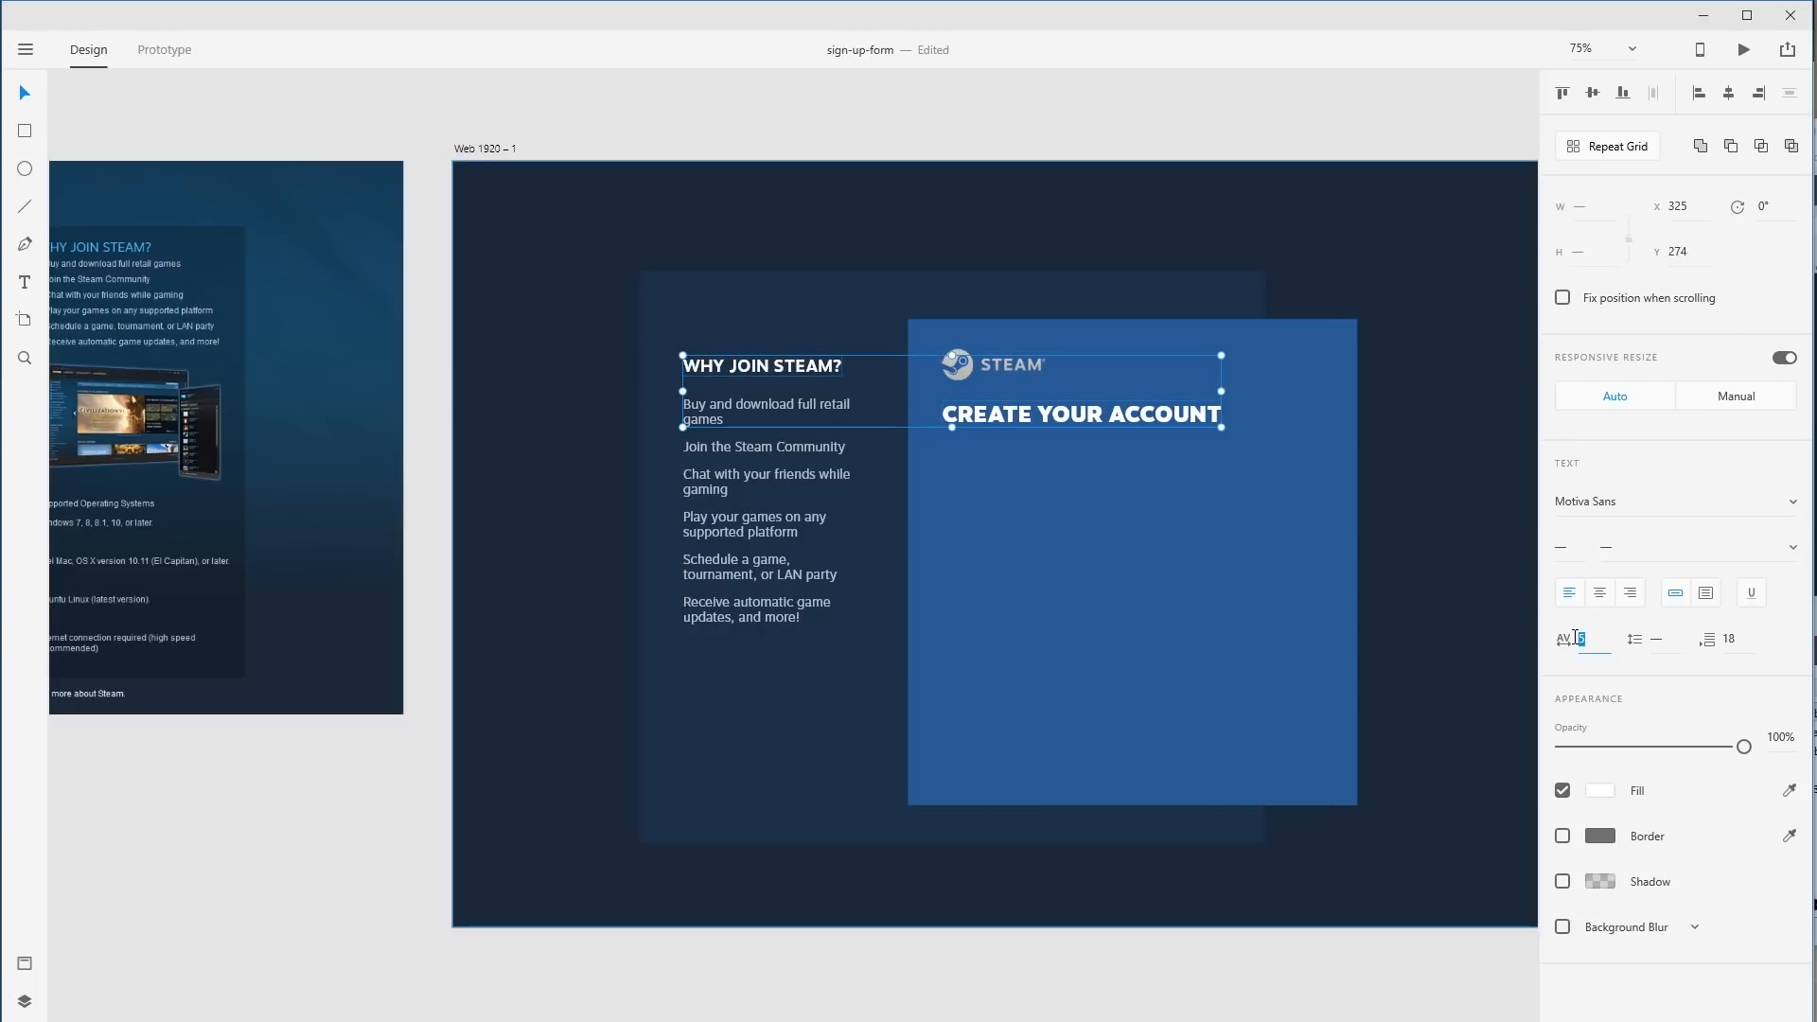
pyautogui.write('10')
pyautogui.press('Return')
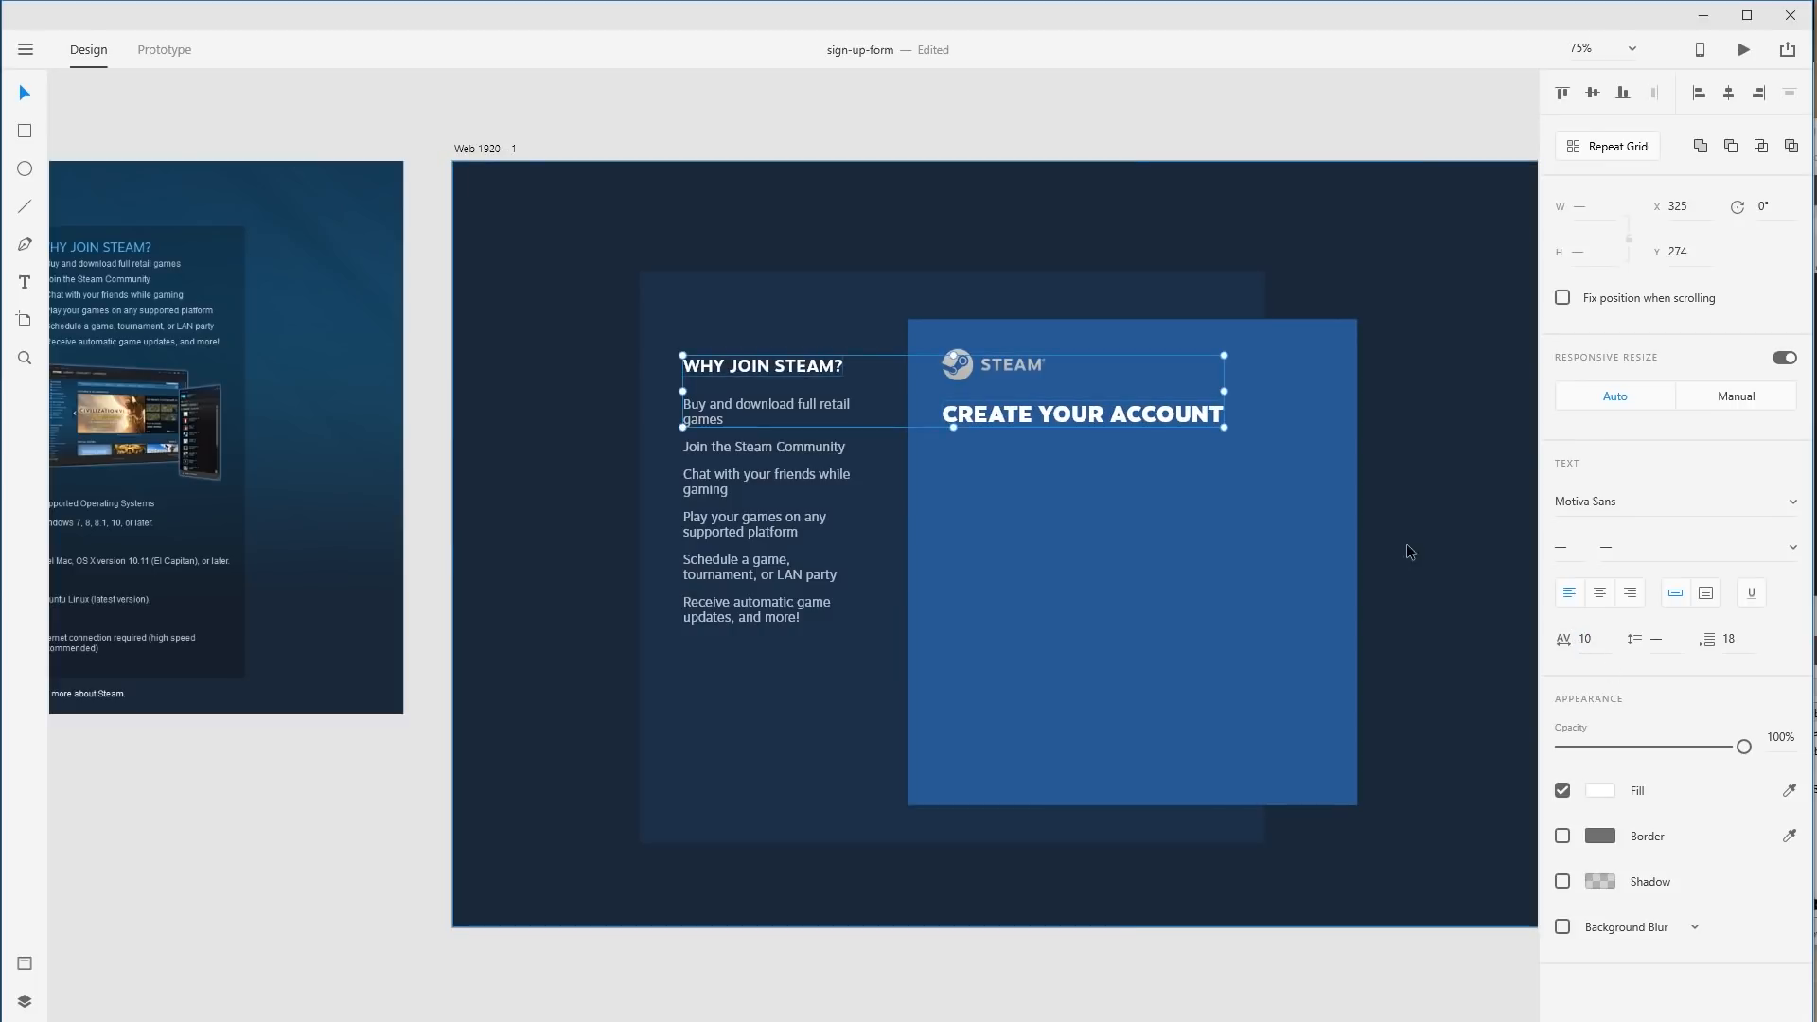
pyautogui.click(1408, 549)
# Set CREATE YOUR ACCOUNT character spacing to 26, keeping it at full opacity.
pyautogui.click(1164, 417)
pyautogui.click(1579, 639)
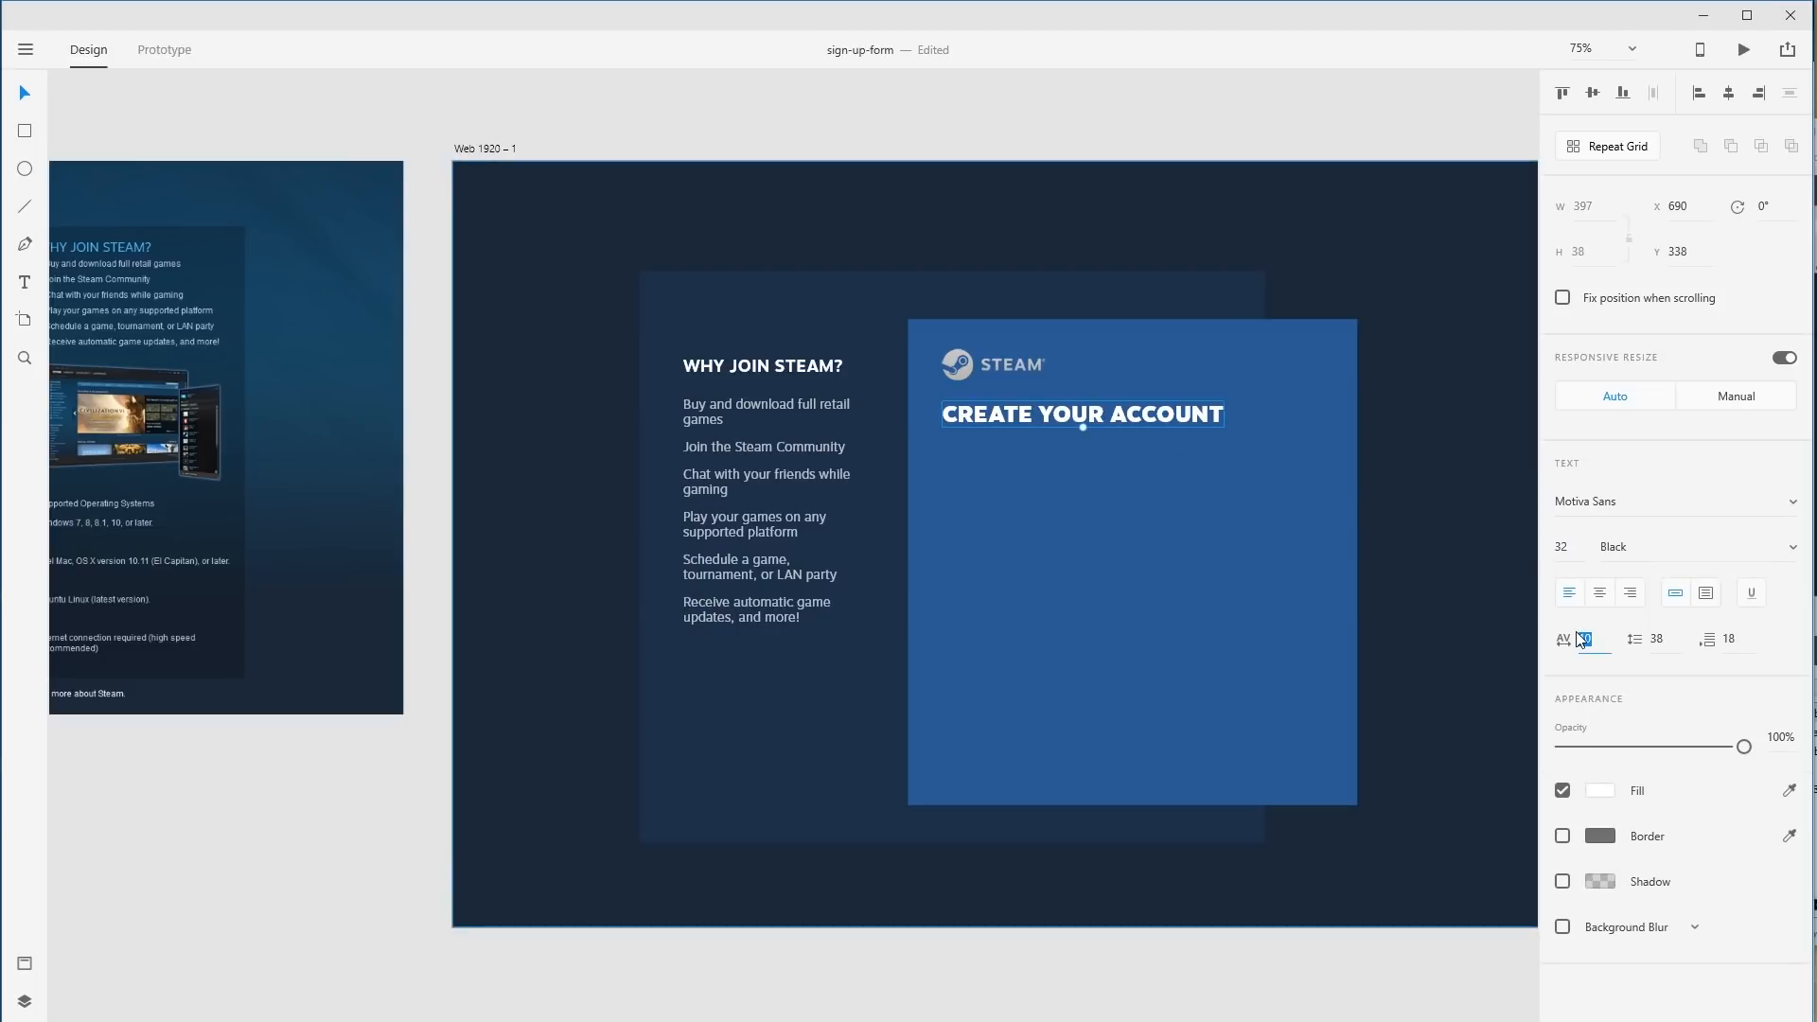
pyautogui.write('26')
pyautogui.press('Return')
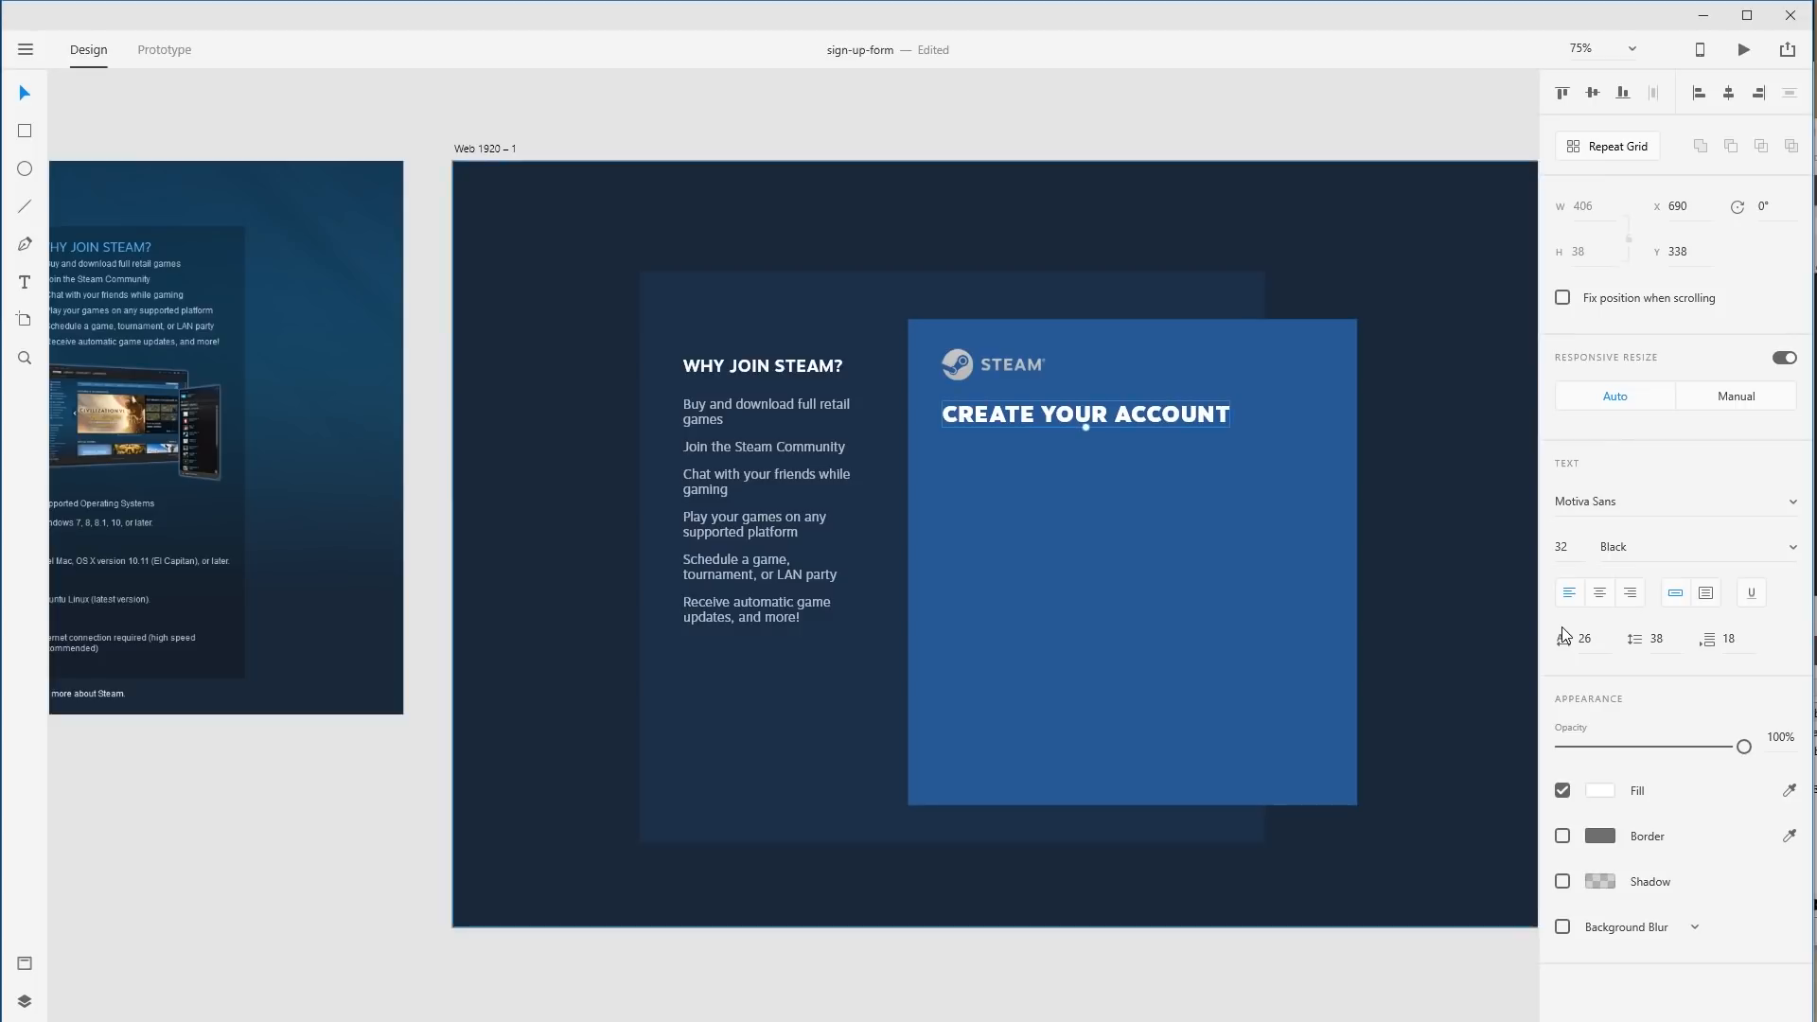
pyautogui.press('4')
pyautogui.press('Return')
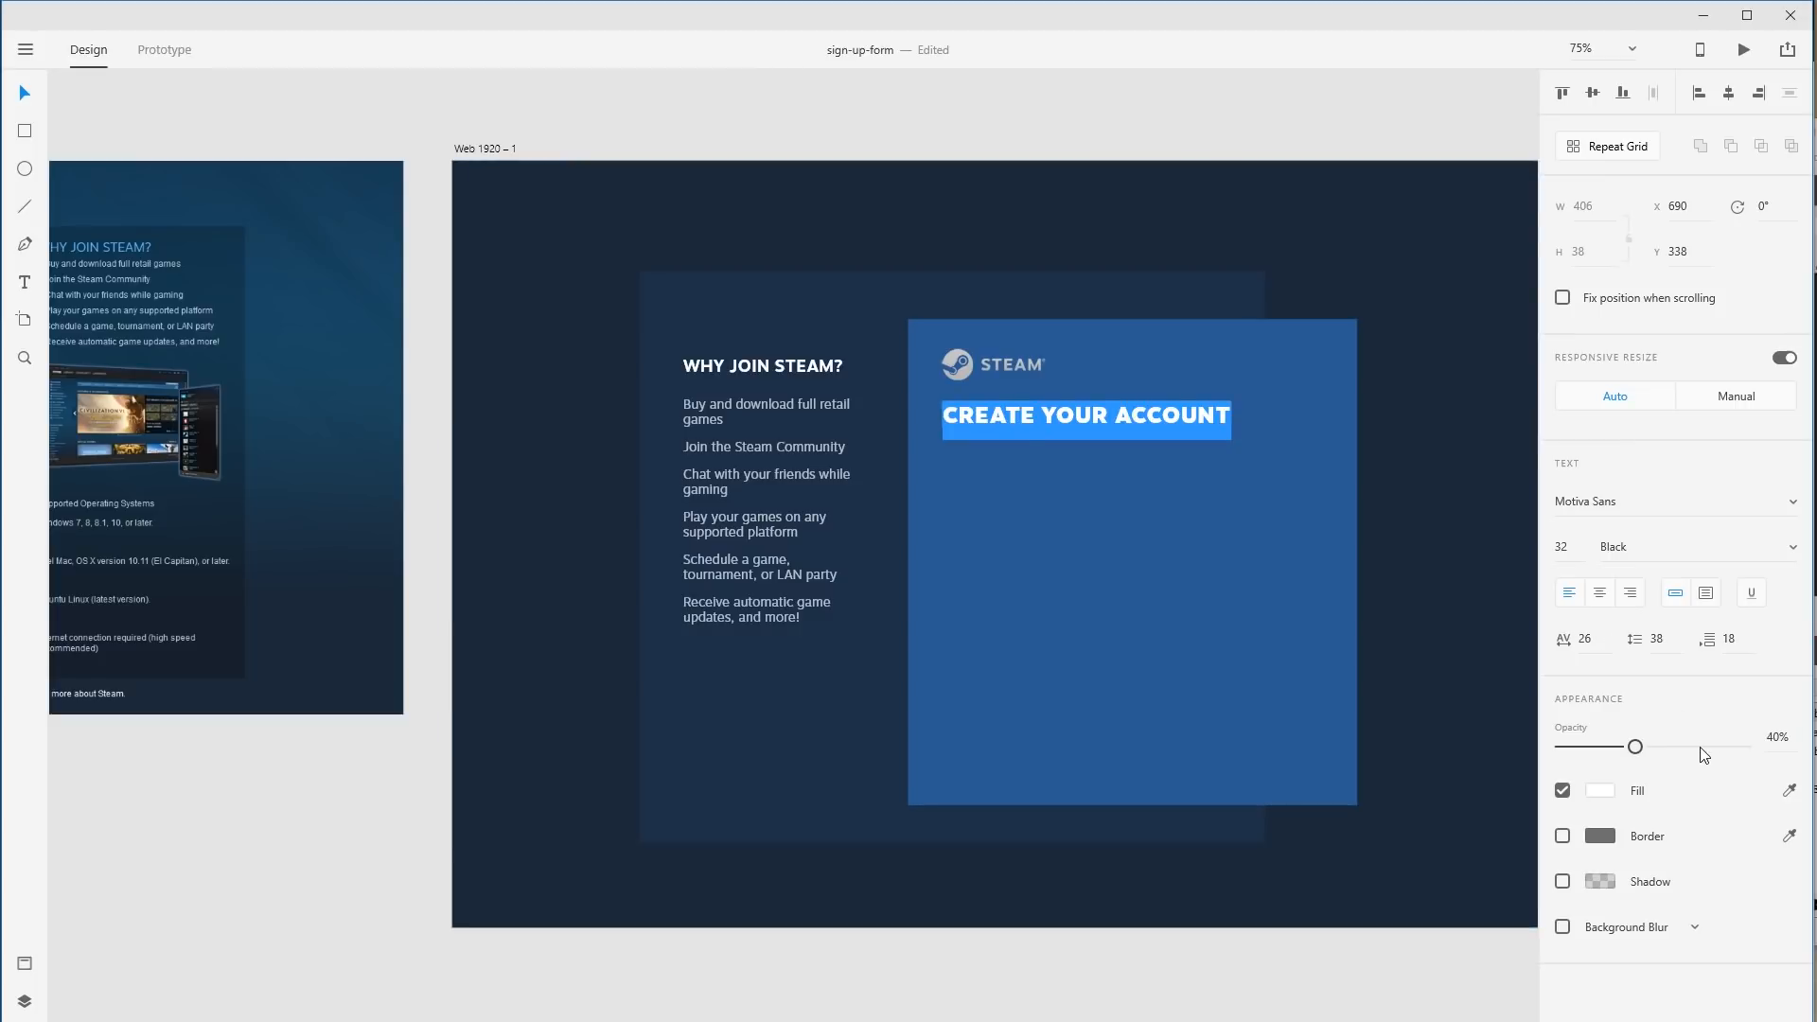
pyautogui.click(1744, 748)
# Widen CREATE YOUR ACCOUNT character spacing to 40 and view the canvas at 100%.
pyautogui.click(1600, 639)
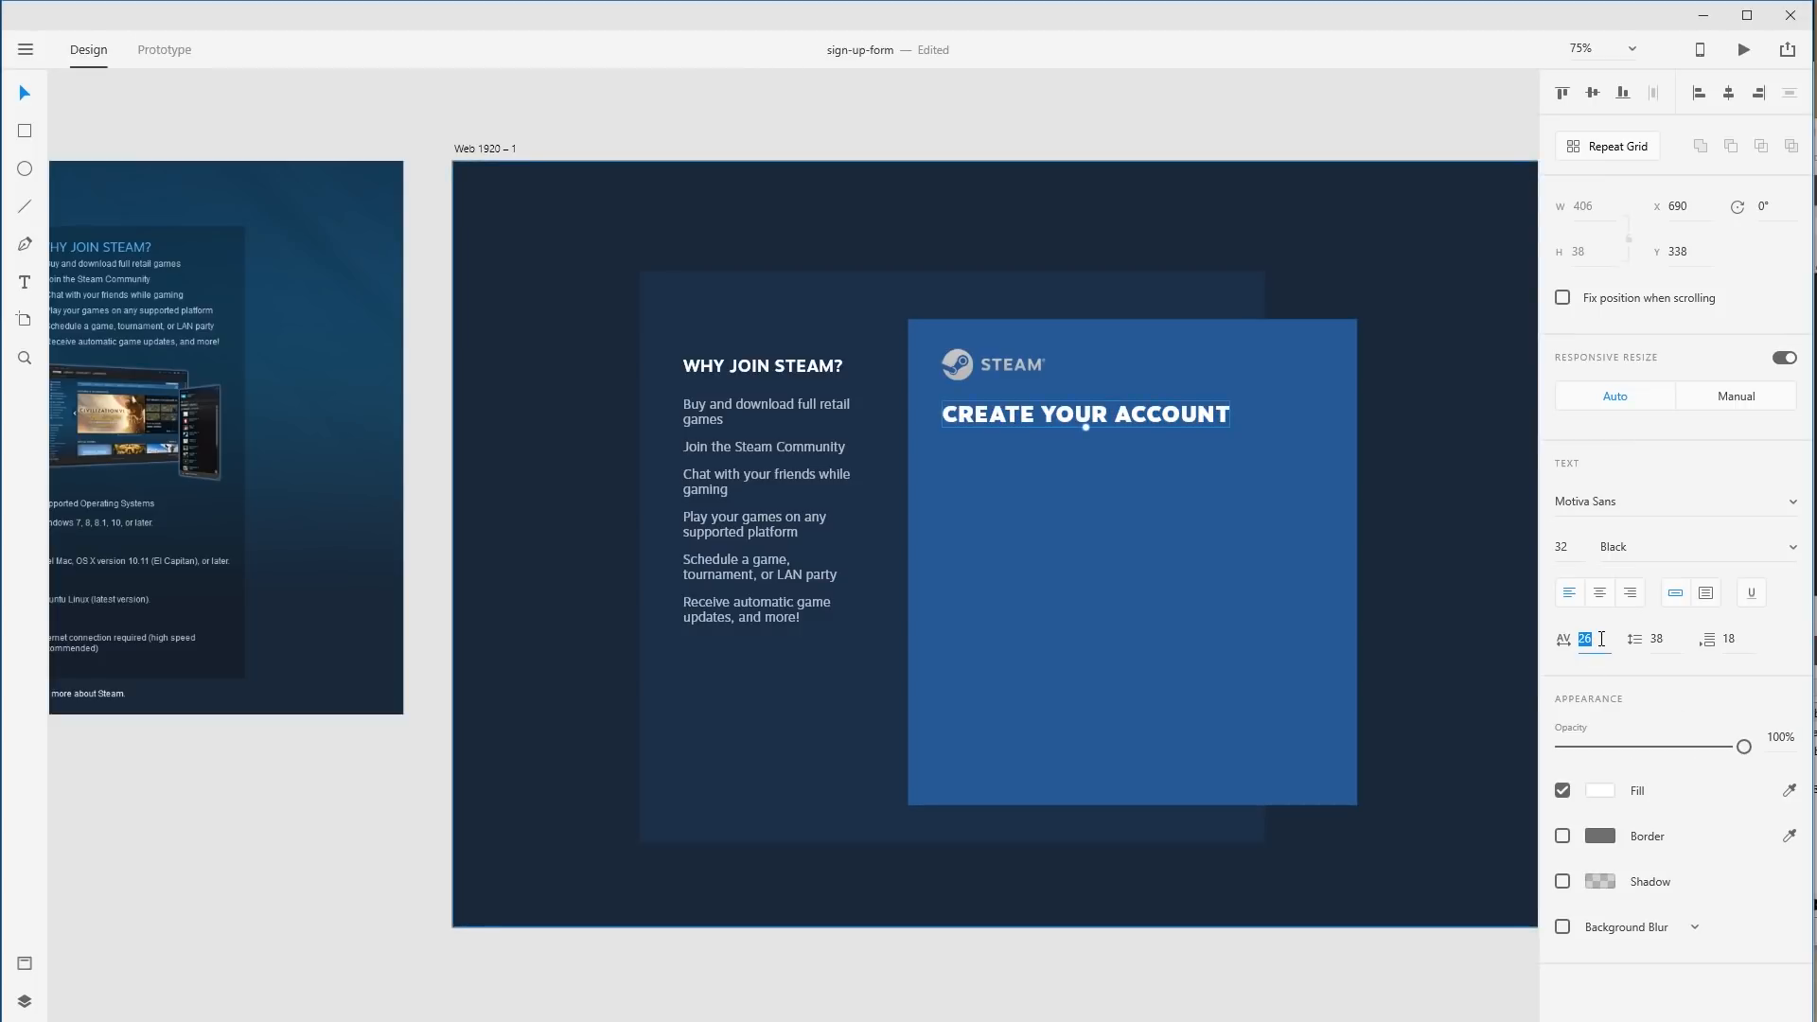
pyautogui.write('40')
pyautogui.press('Return')
pyautogui.click(1446, 452)
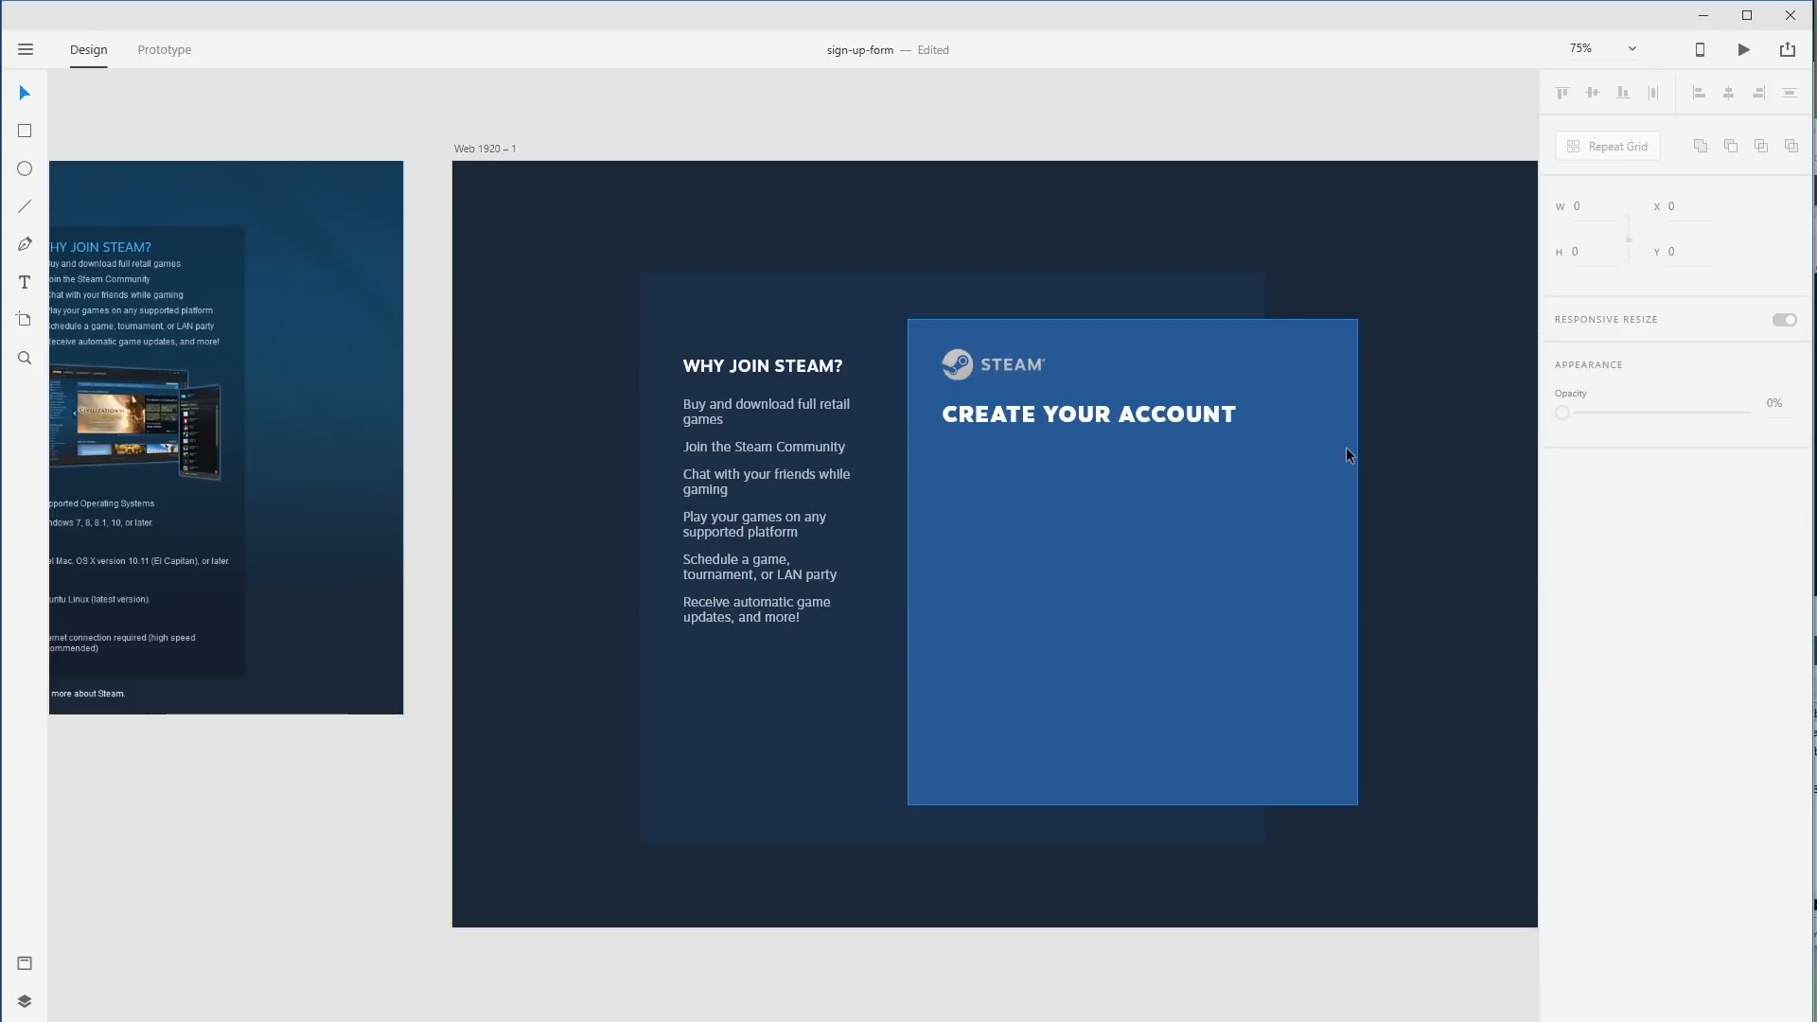
pyautogui.click(1081, 410)
pyautogui.click(1406, 449)
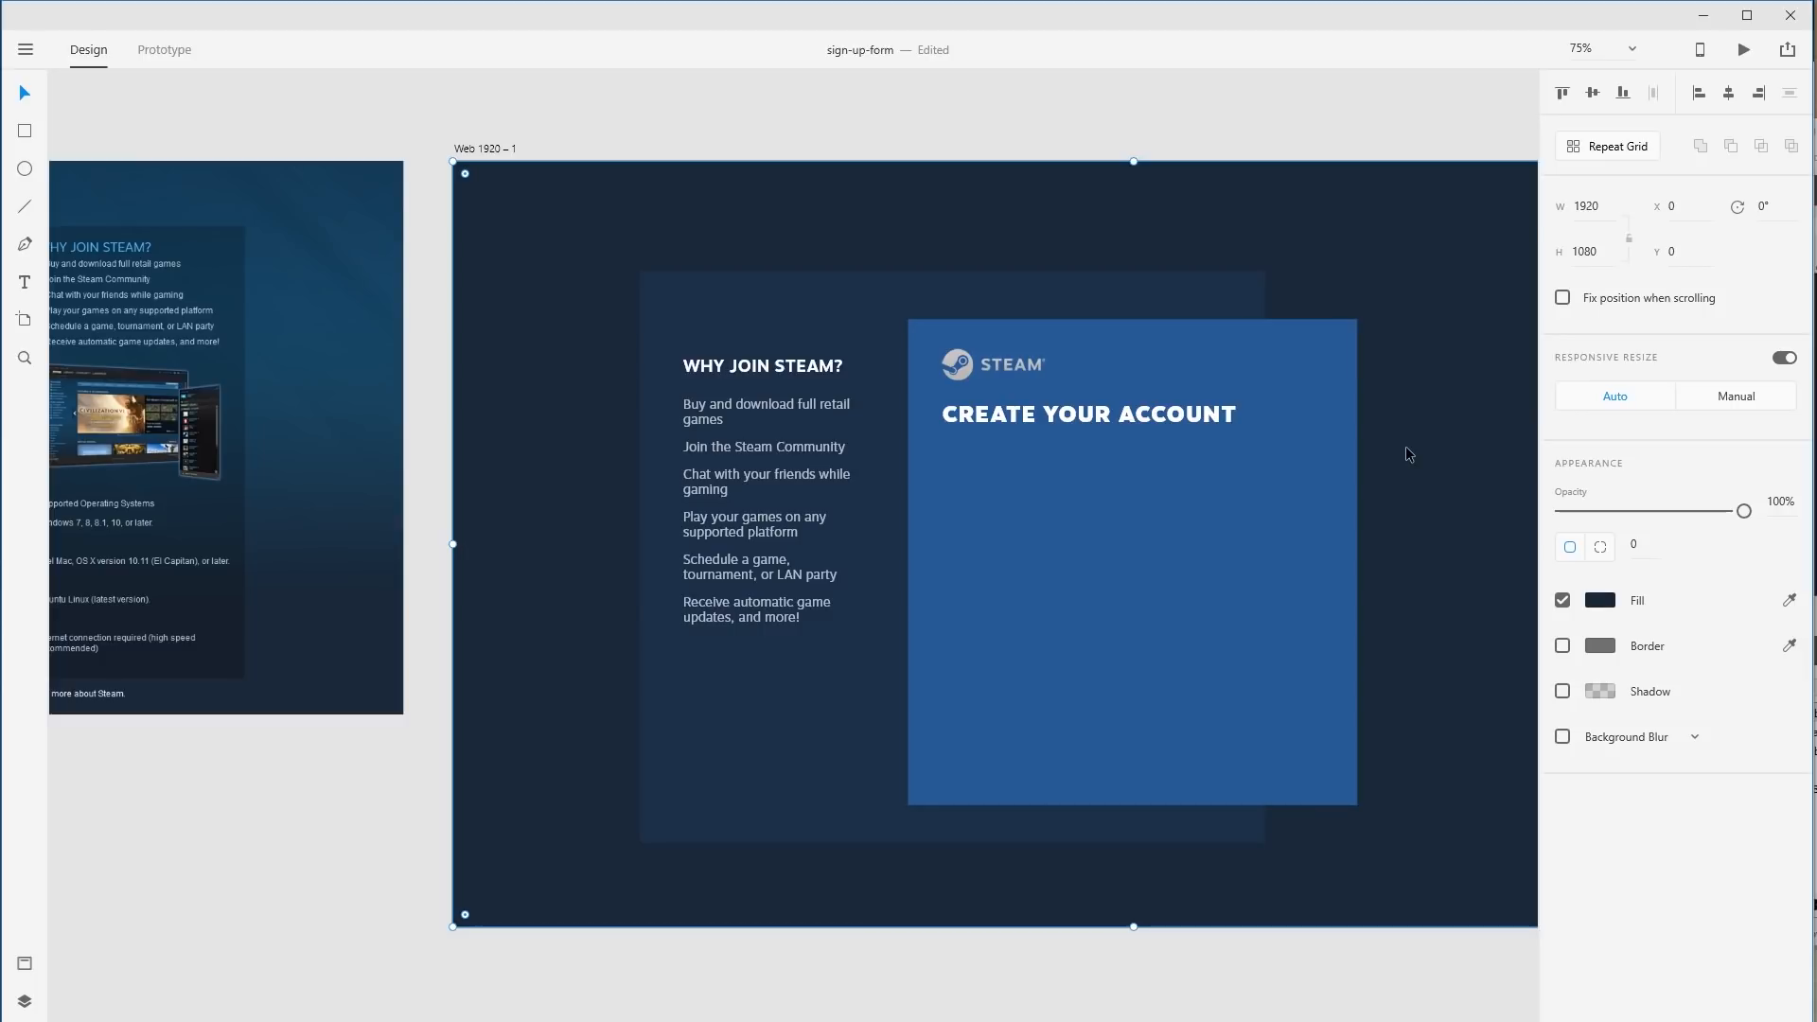
pyautogui.hotkey('ctrl', '1')
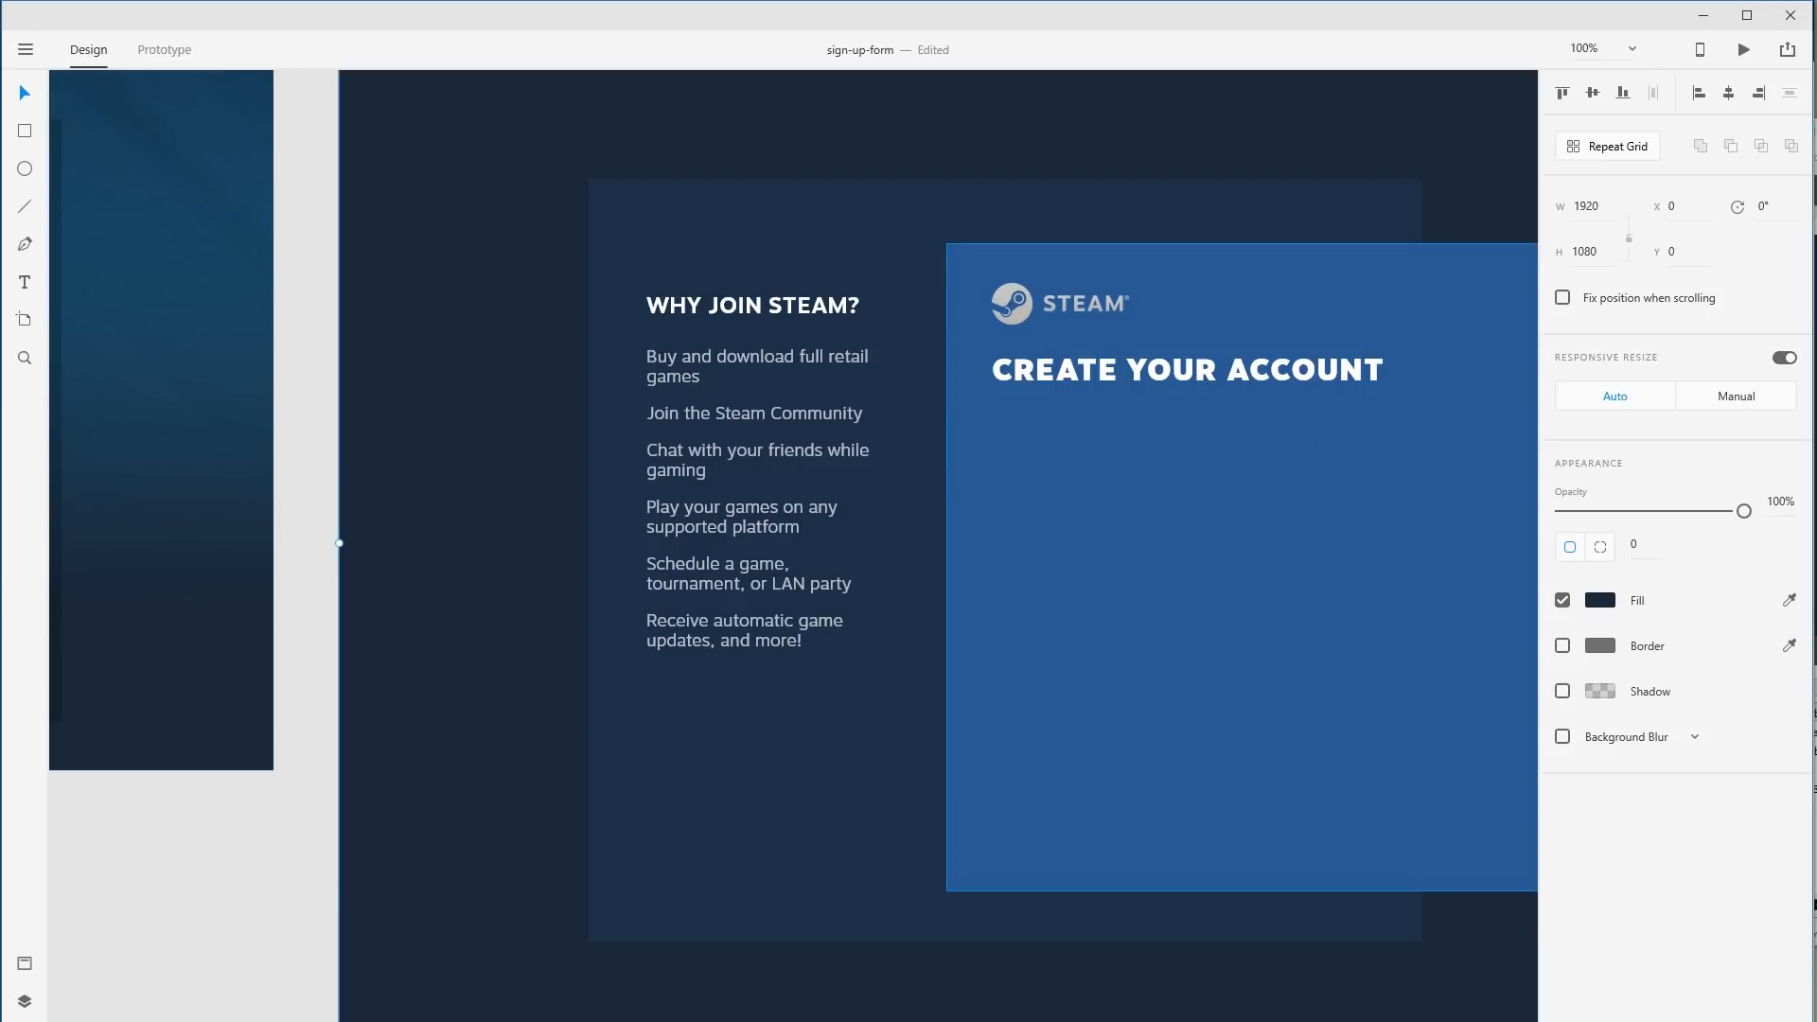
pyautogui.moveTo(903, 643); pyautogui.dragTo(1391, 769)
pyautogui.moveTo(568, 379); pyautogui.dragTo(1082, 385)
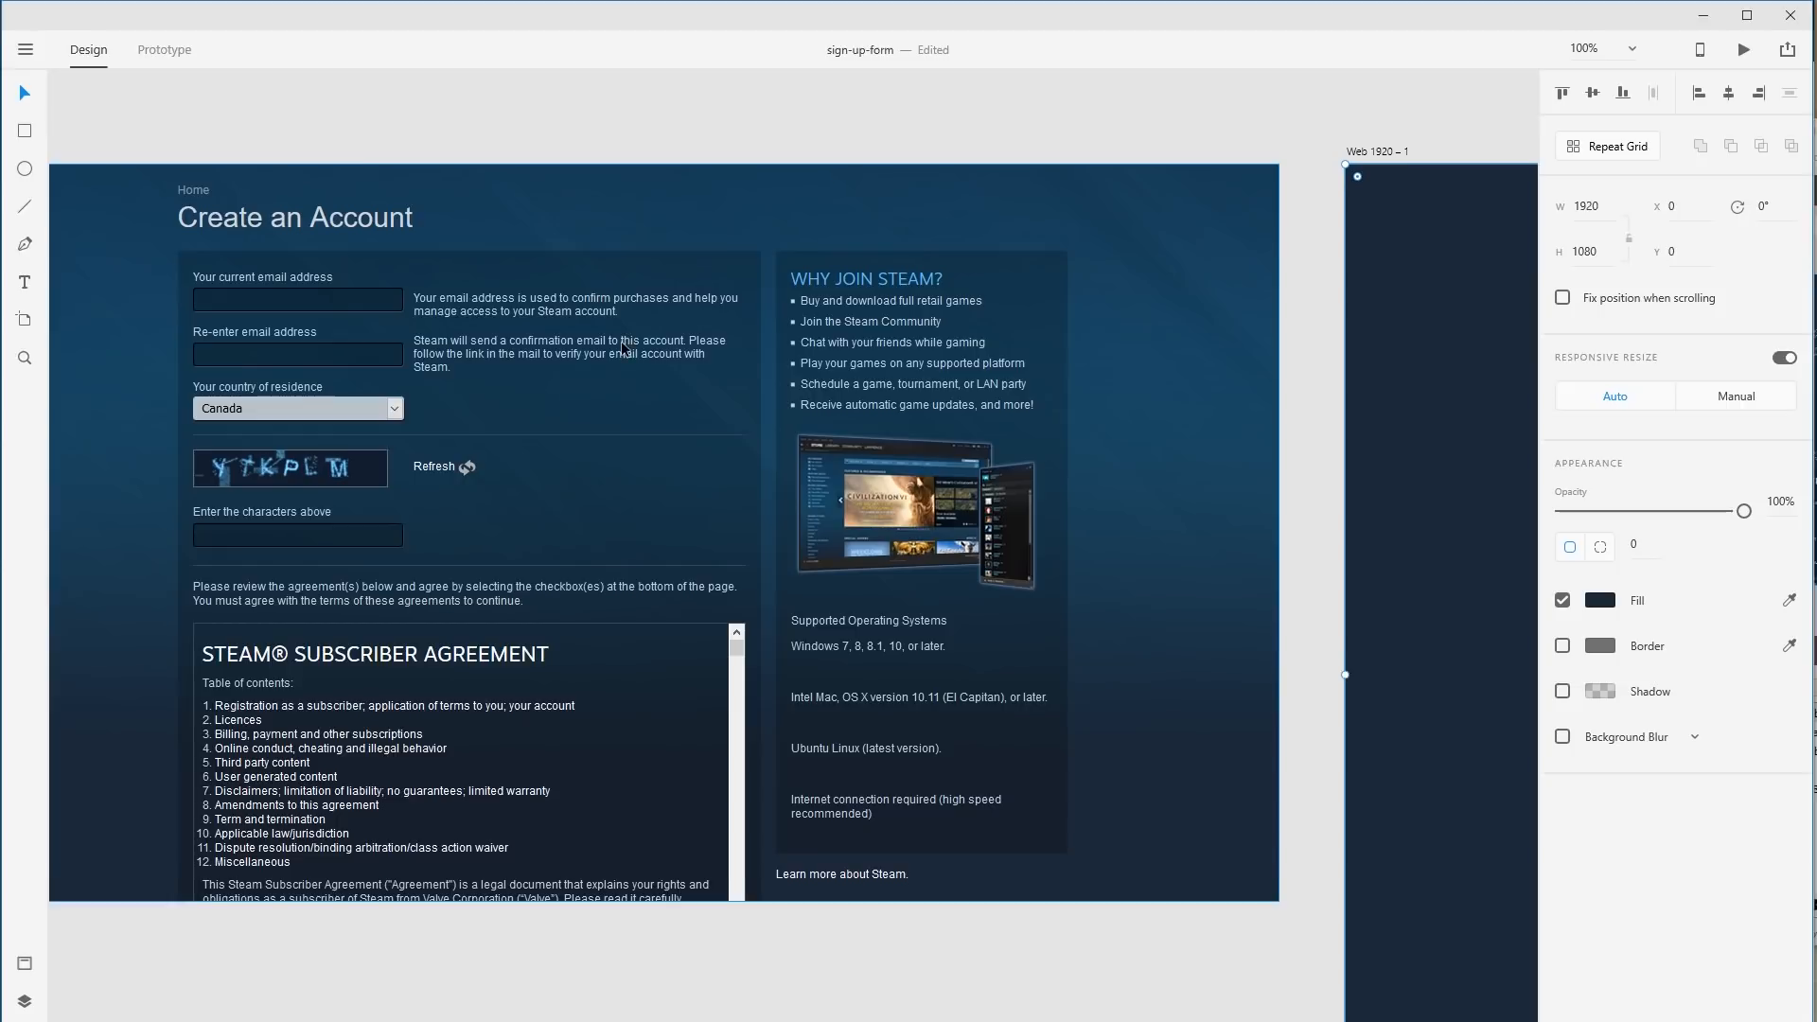
pyautogui.scroll(1, 622, 352)
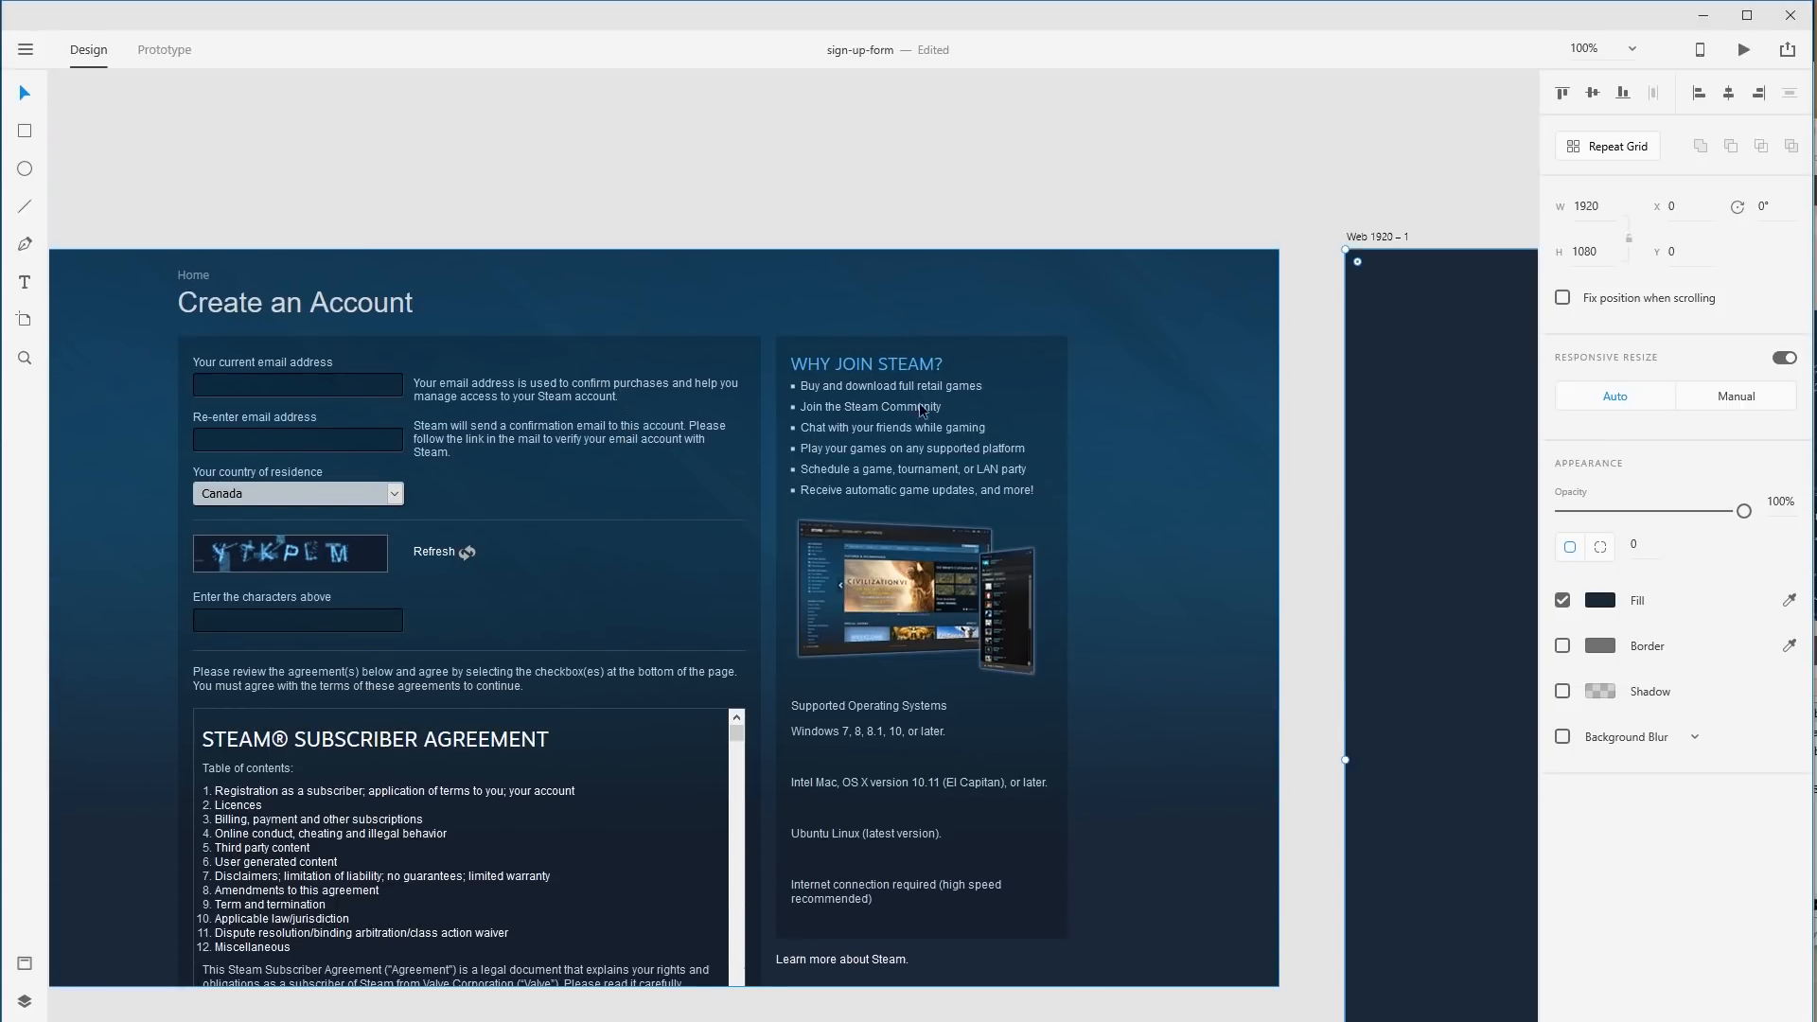
pyautogui.moveTo(1371, 722); pyautogui.dragTo(200, 497)
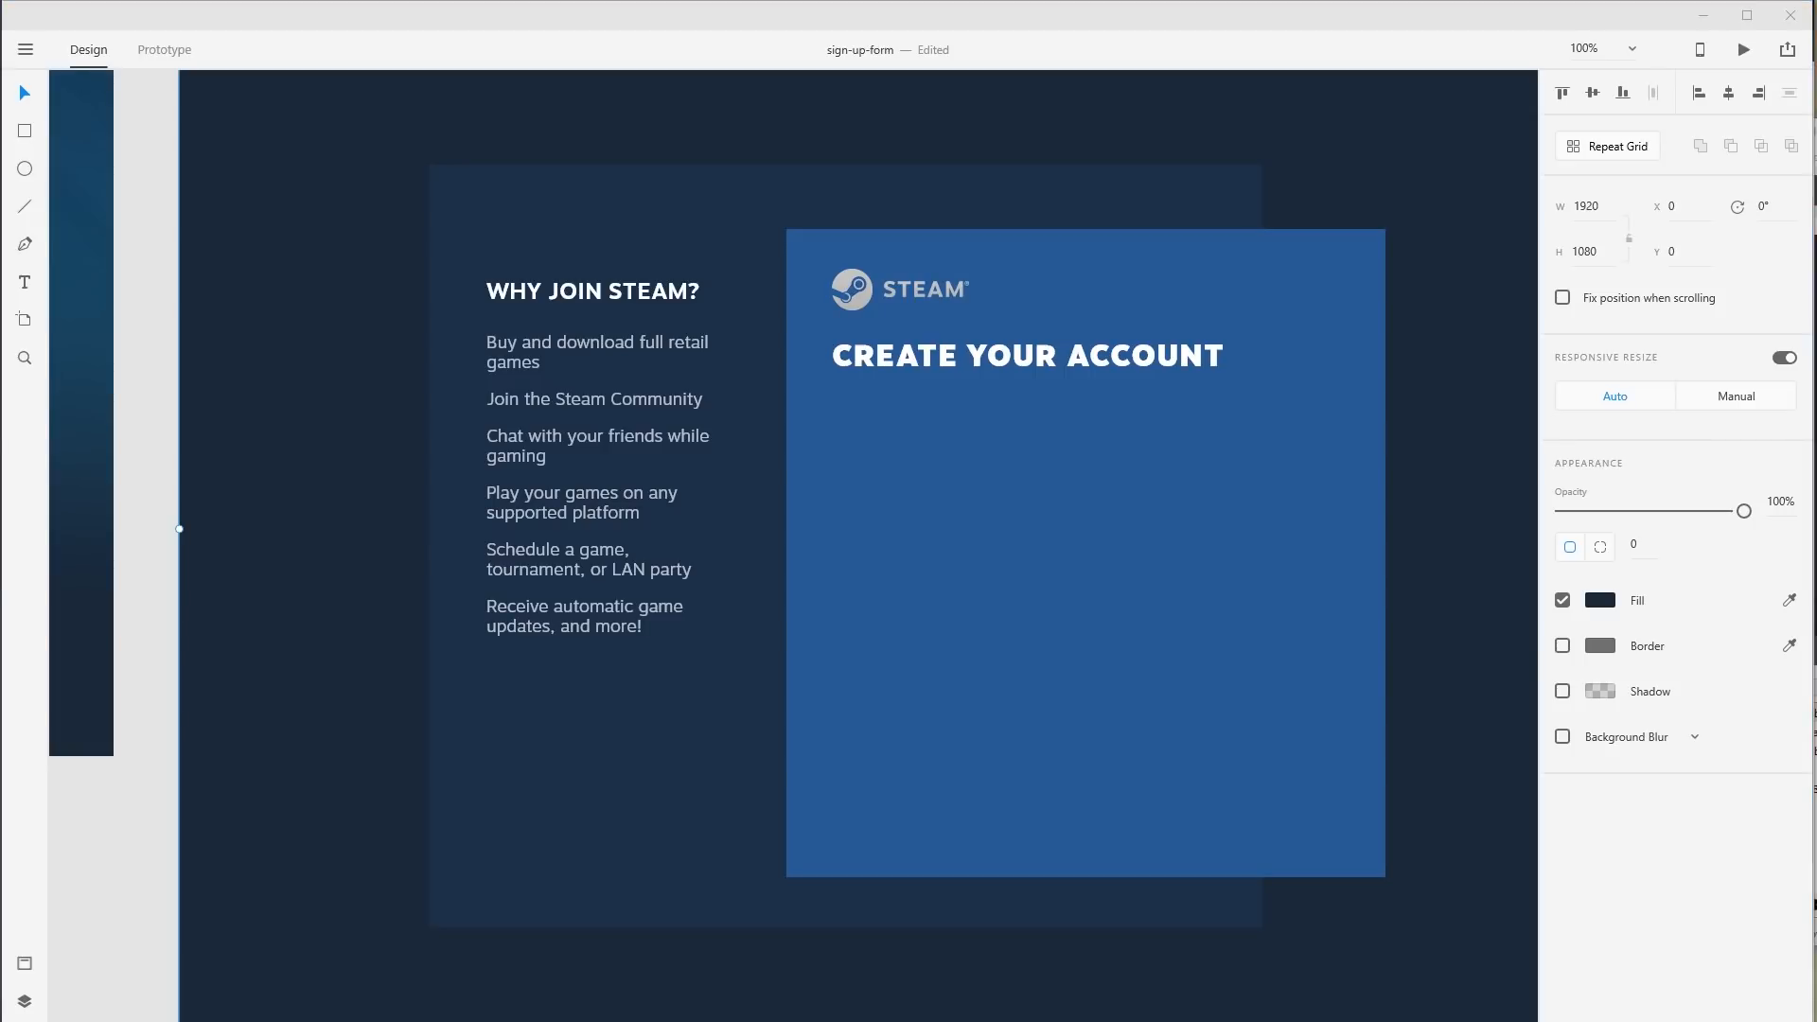
# Paste three tagline paragraphs under CREATE YOUR ACCOUNT, then select the benefits list text for Assets.
pyautogui.click(1014, 527)
pyautogui.press('t')
pyautogui.moveTo(832, 434); pyautogui.dragTo(1319, 734)
pyautogui.write("The ultimate entertainment platform. Play, connect, create and more. It's free to join and easy to use.")
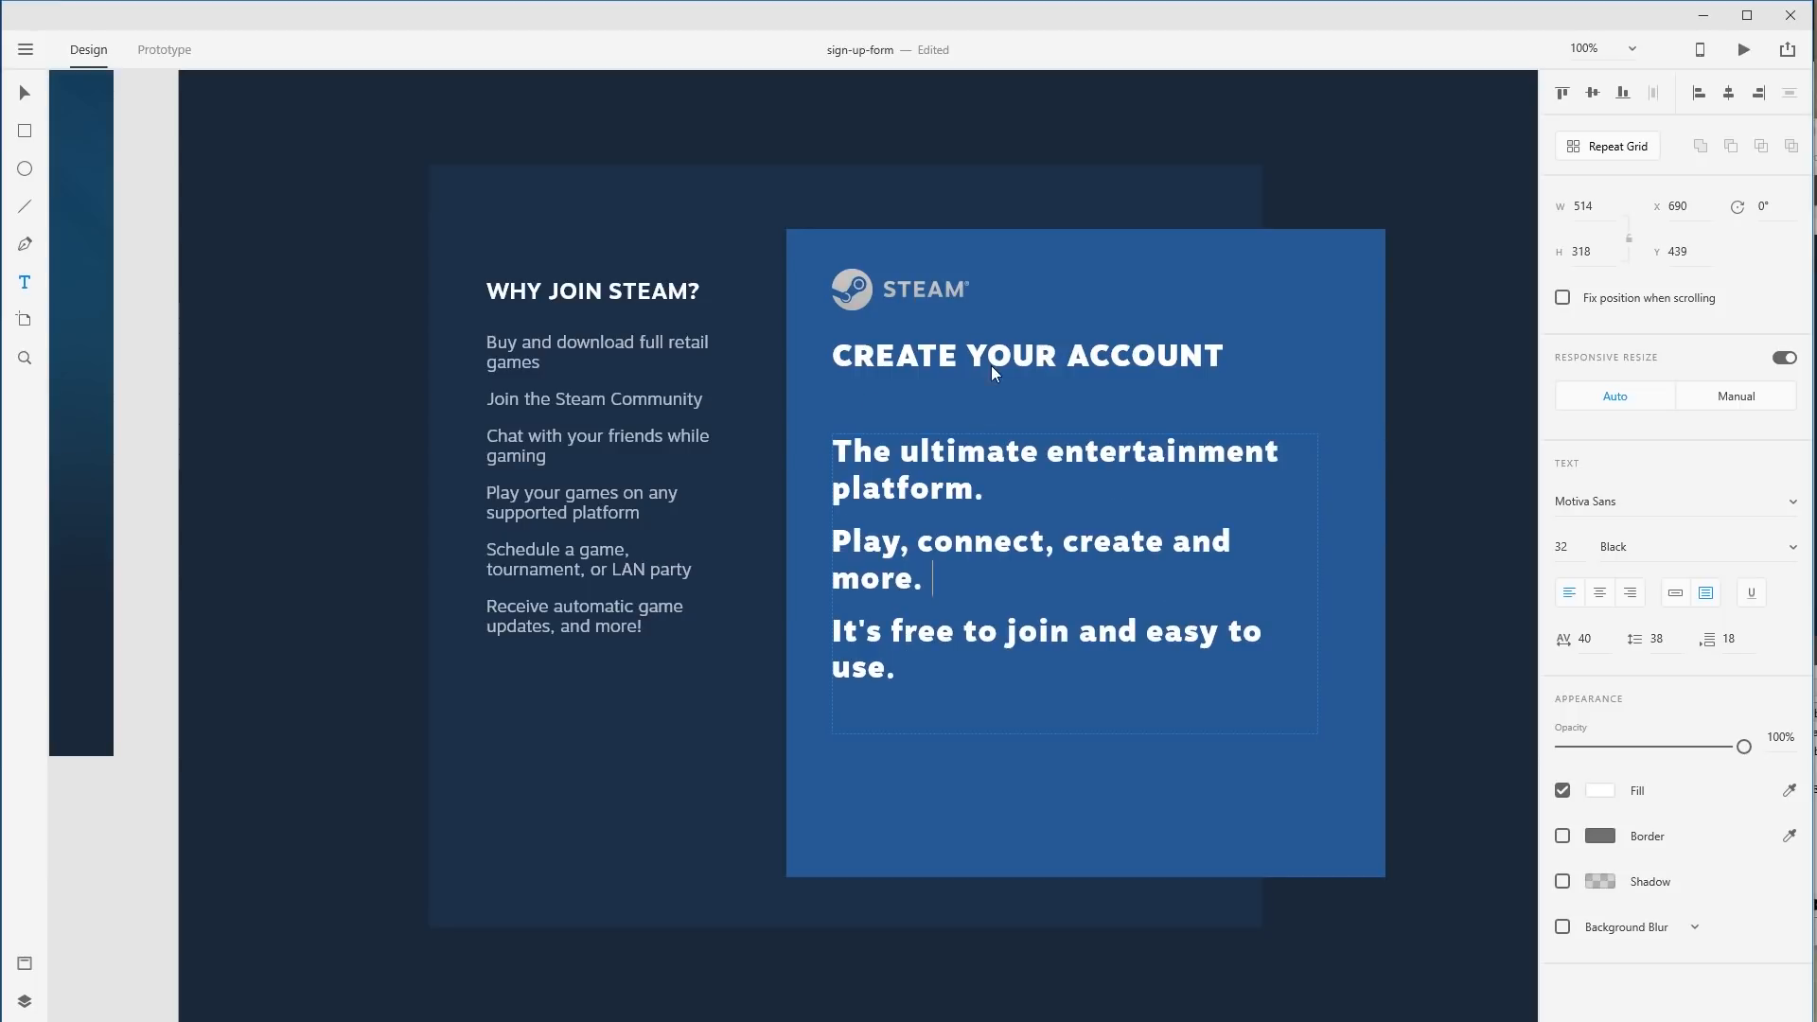
pyautogui.press('Escape')
pyautogui.doubleClick(644, 445)
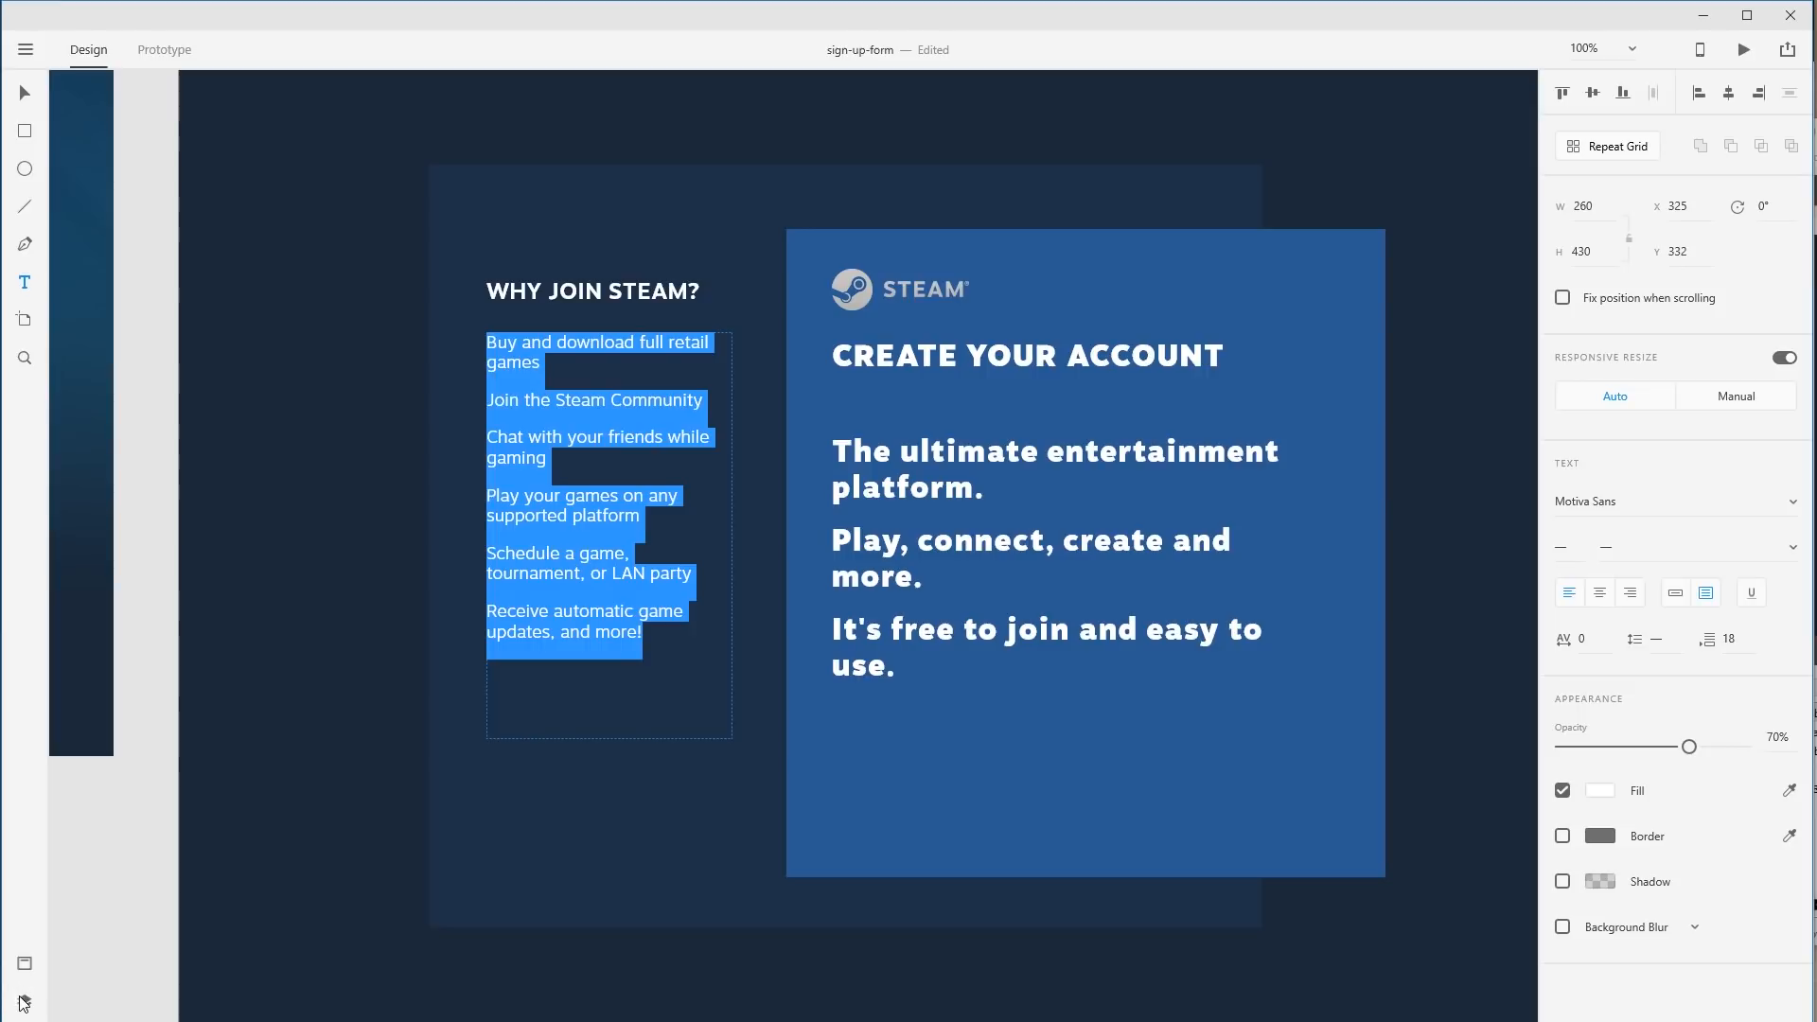
pyautogui.click(24, 963)
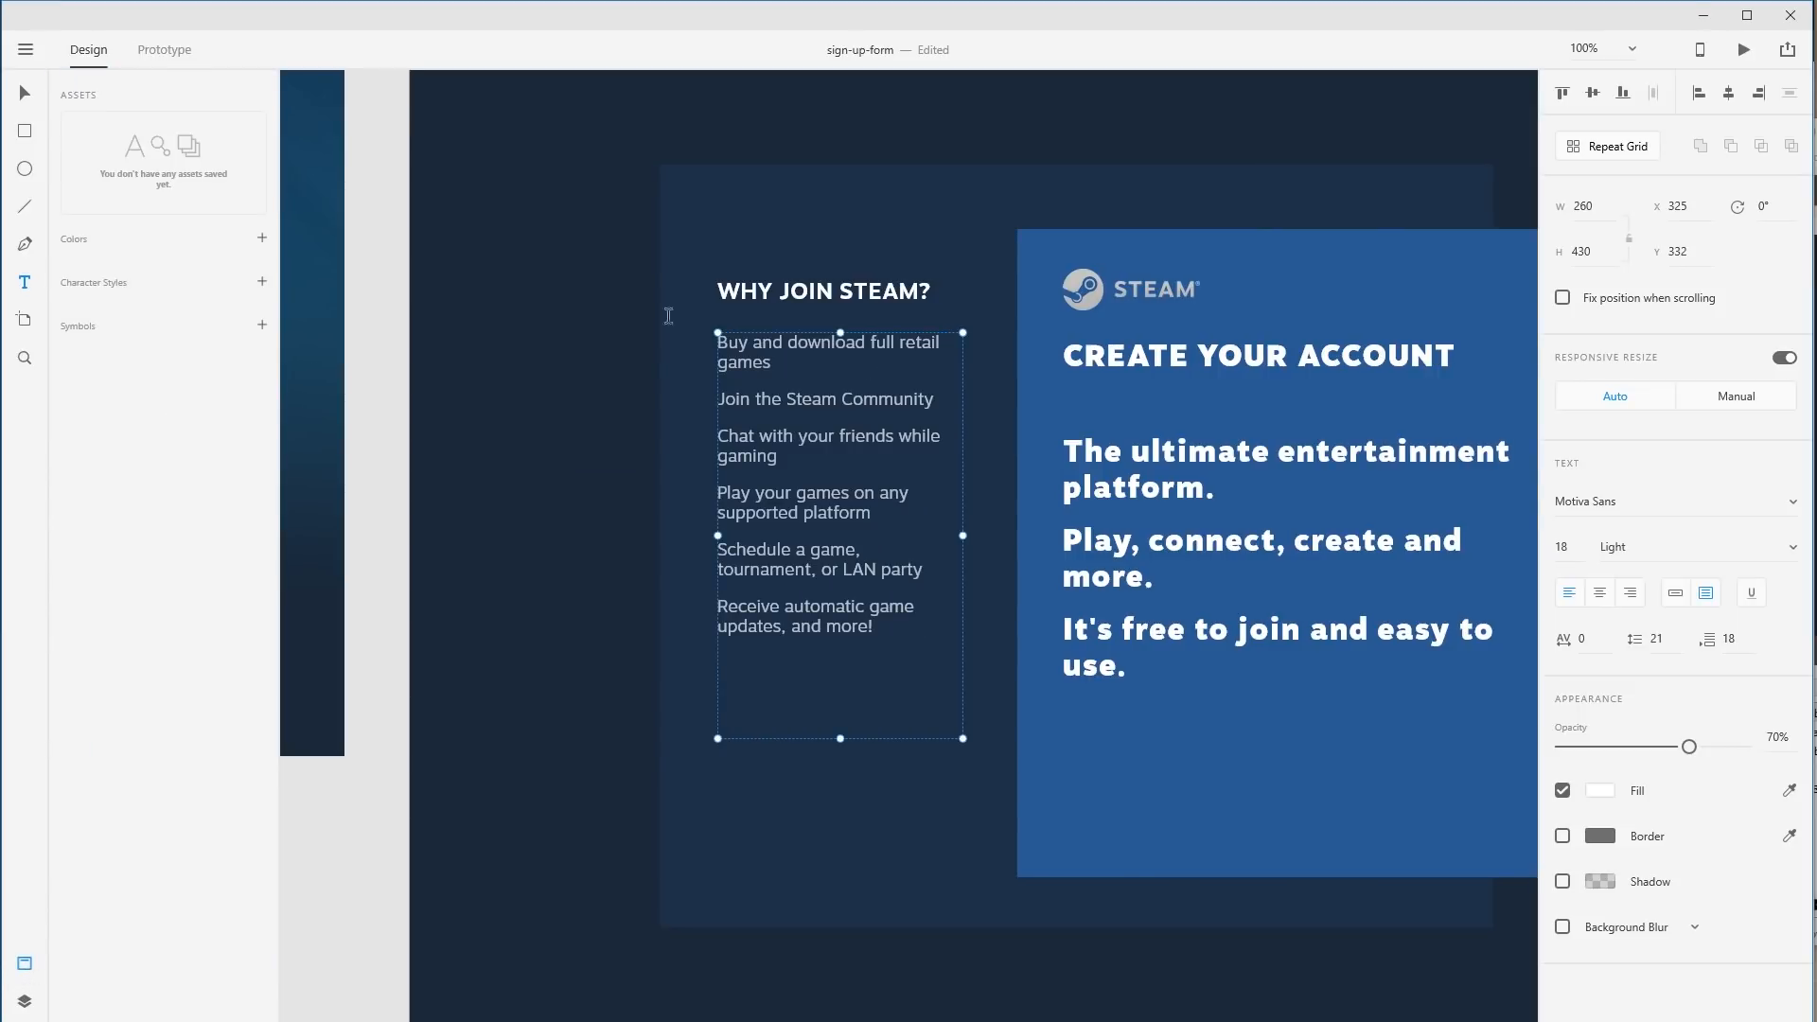
# Save character styles, apply the 18pt style to the bullet list, and delete the 24pt style.
pyautogui.click(263, 284)
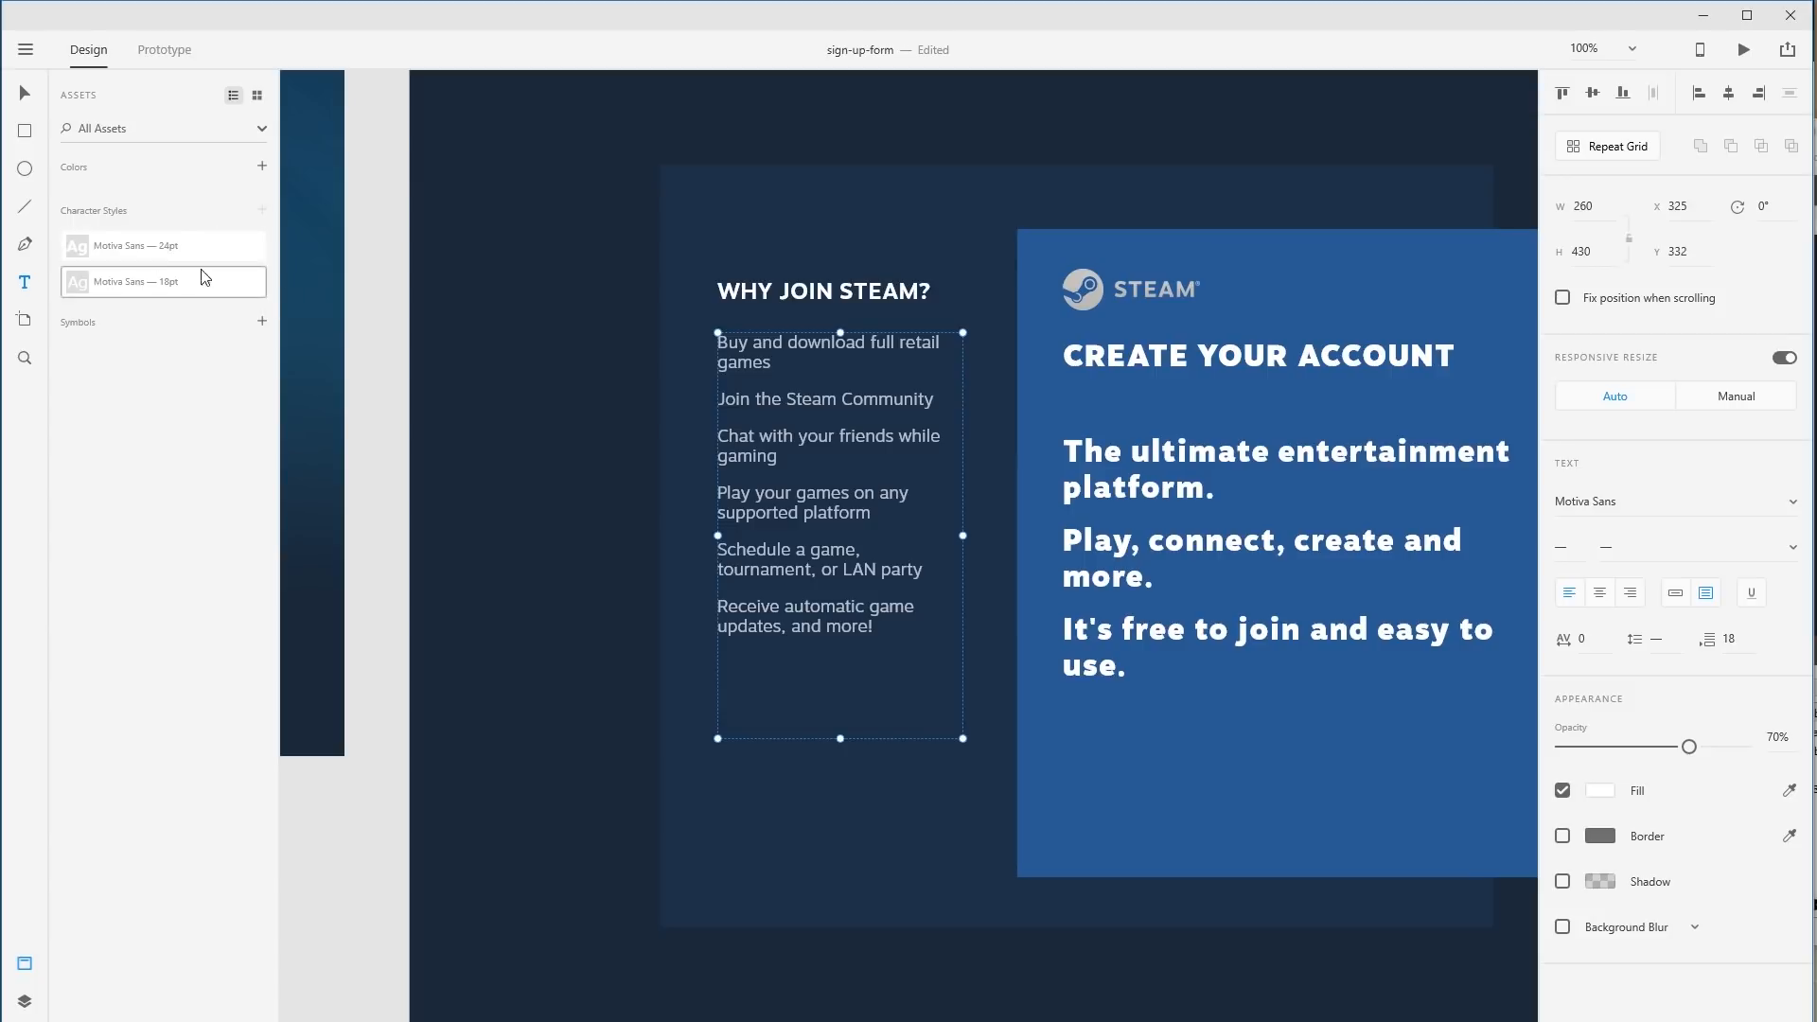
pyautogui.doubleClick(856, 548)
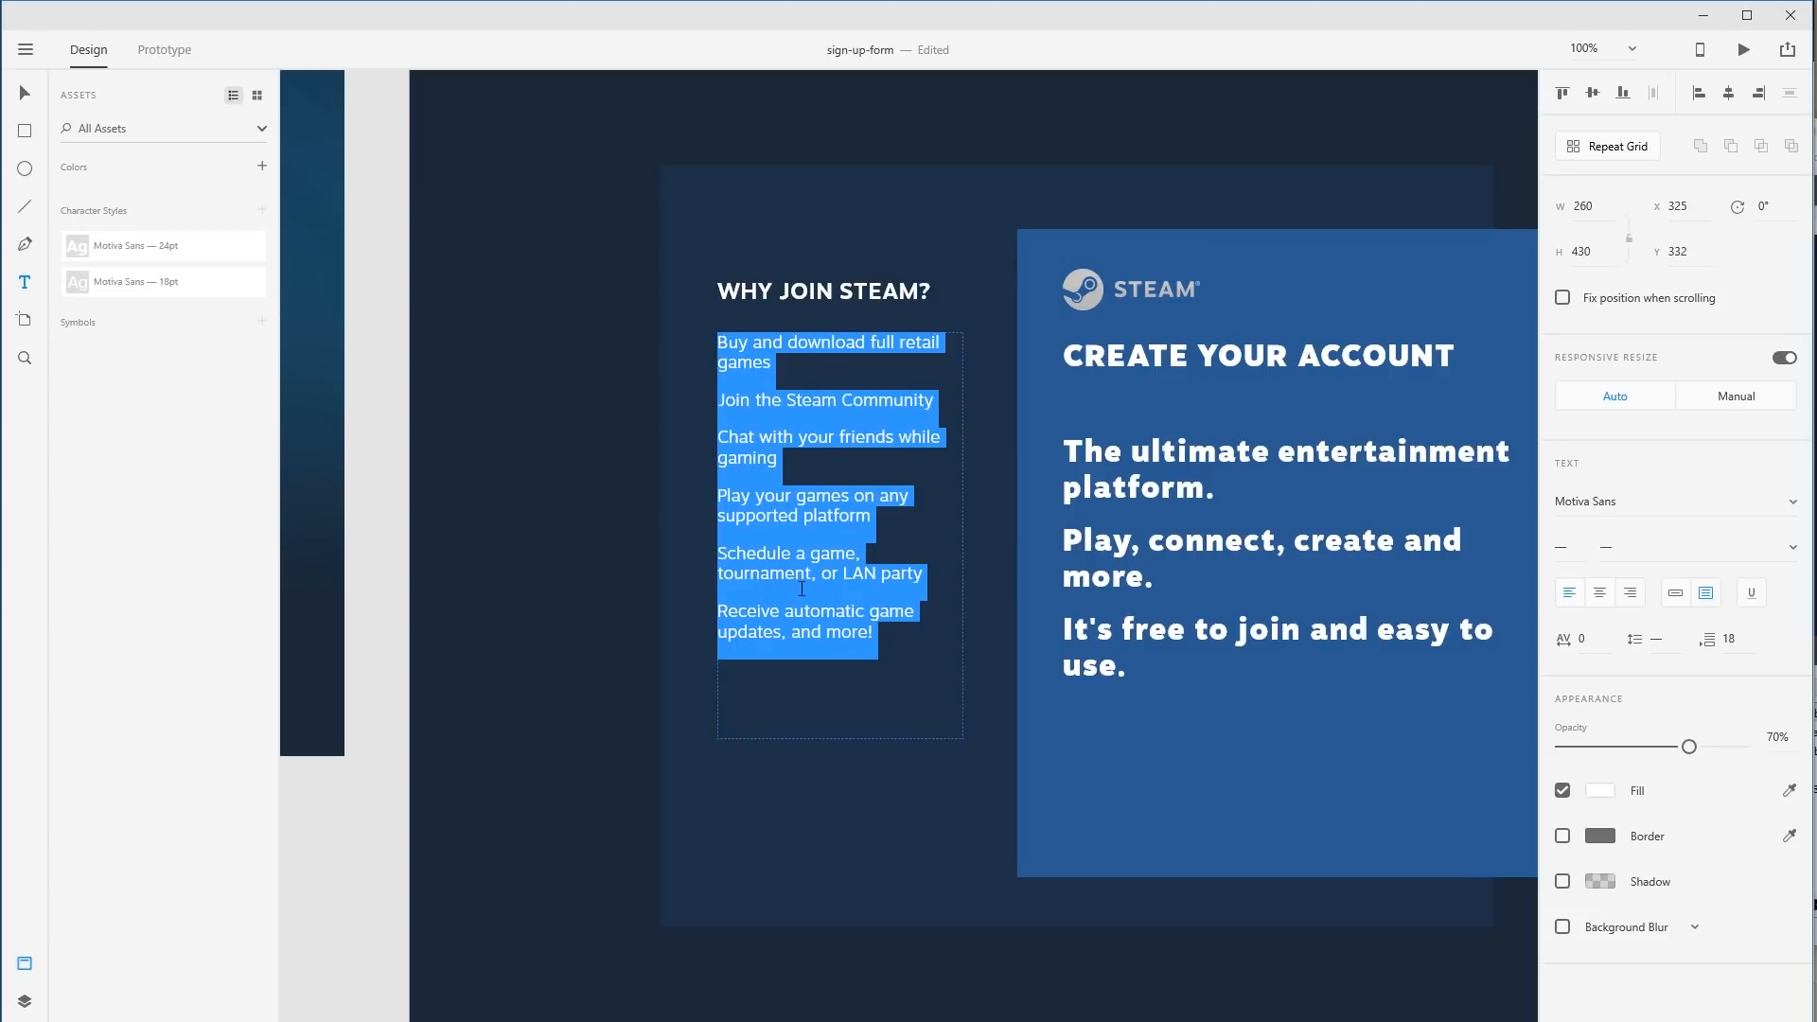
pyautogui.click(197, 282)
pyautogui.rightClick(200, 253)
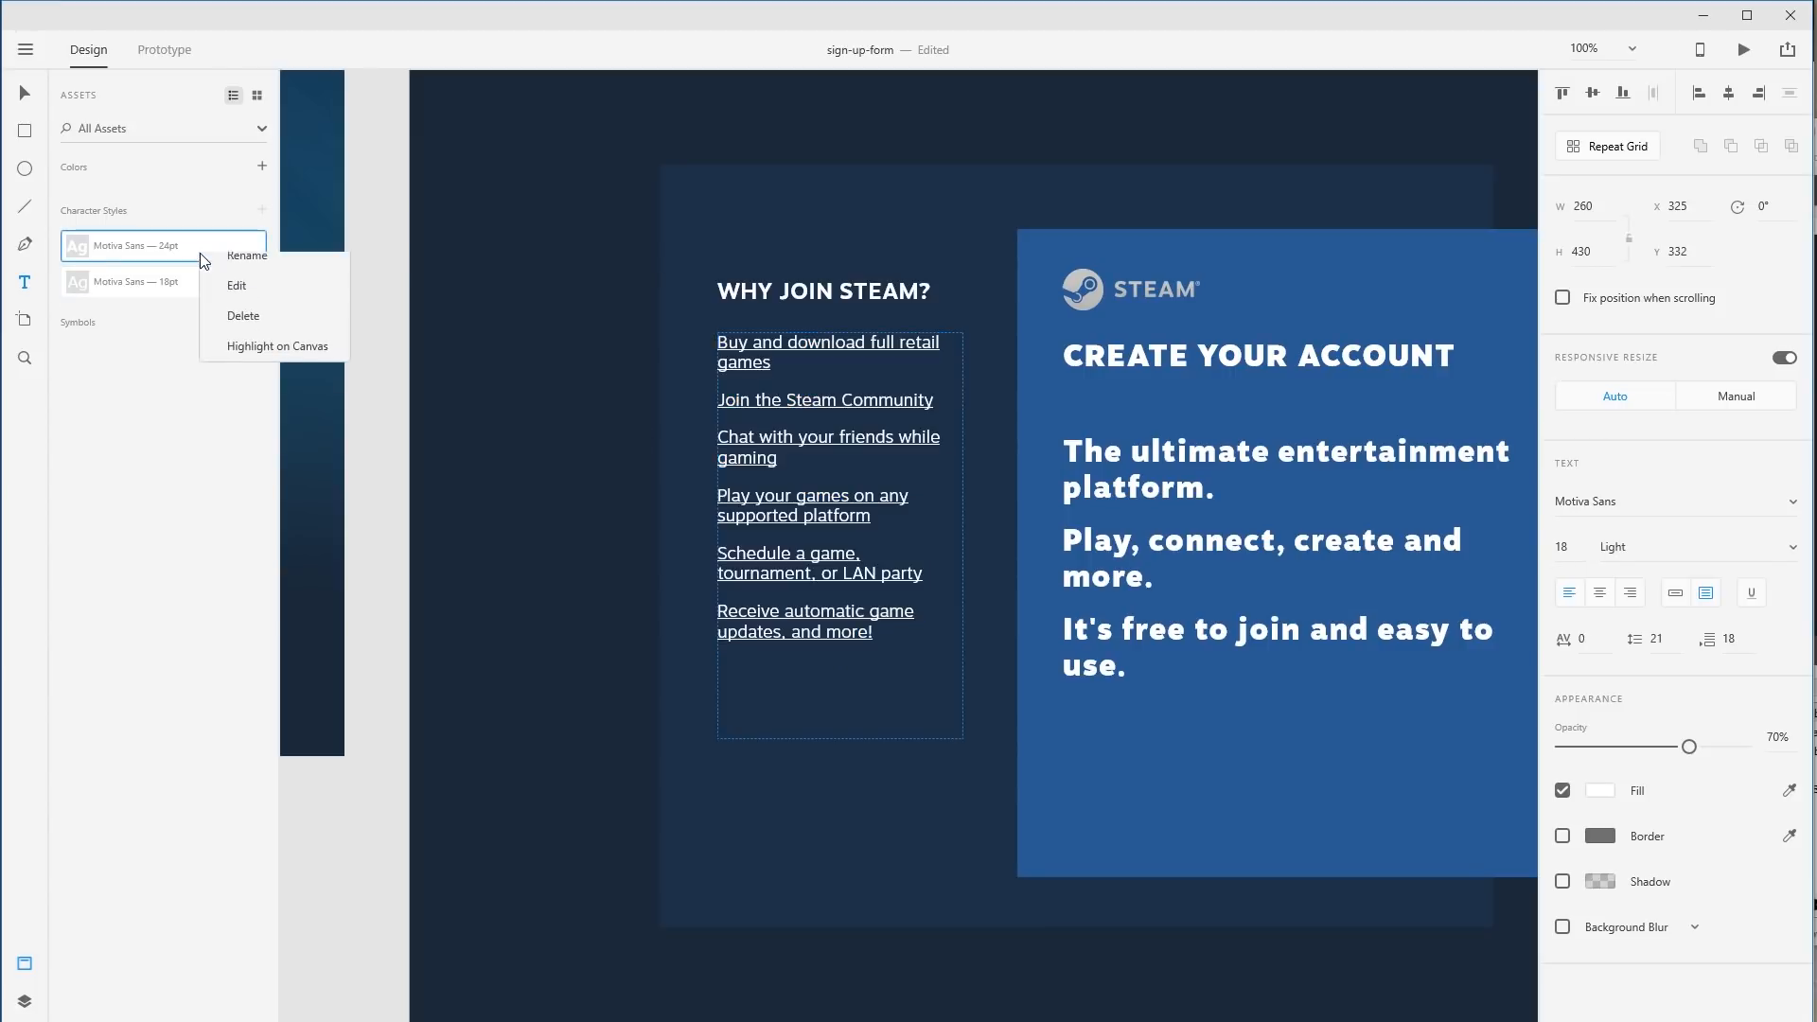
pyautogui.click(281, 315)
pyautogui.click(820, 438)
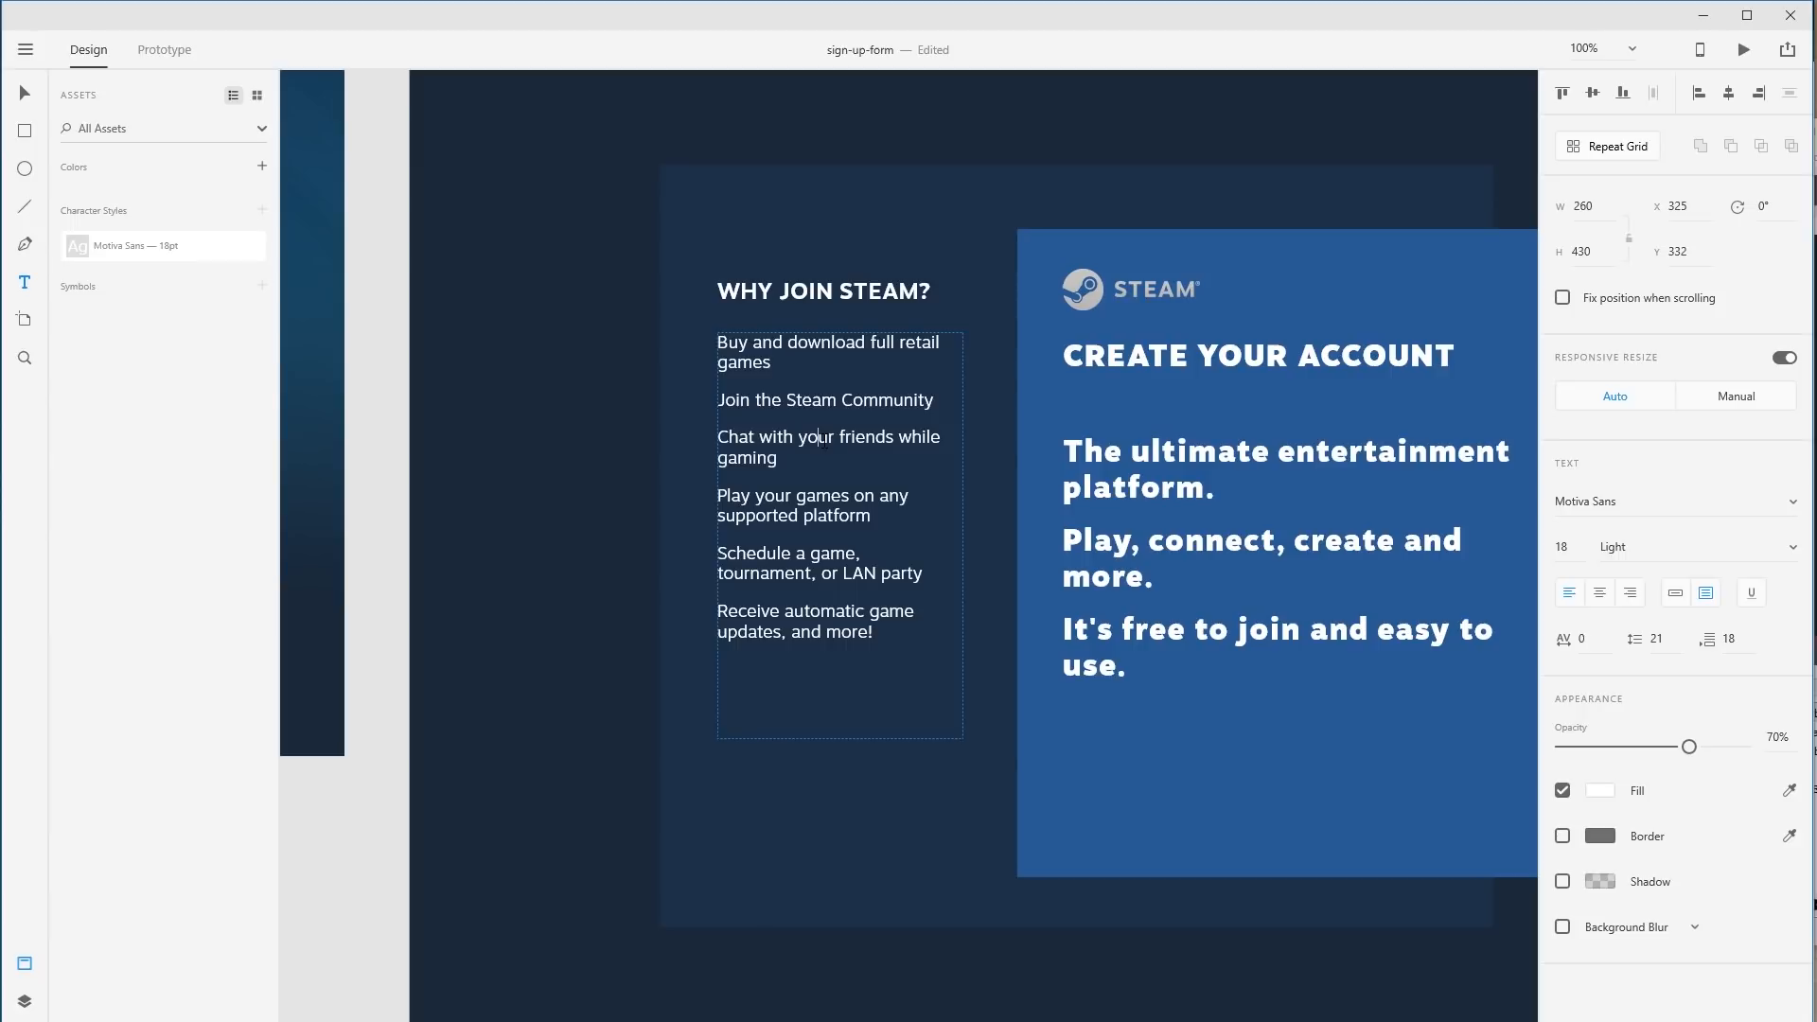
pyautogui.press('Escape')
pyautogui.press('Escape')
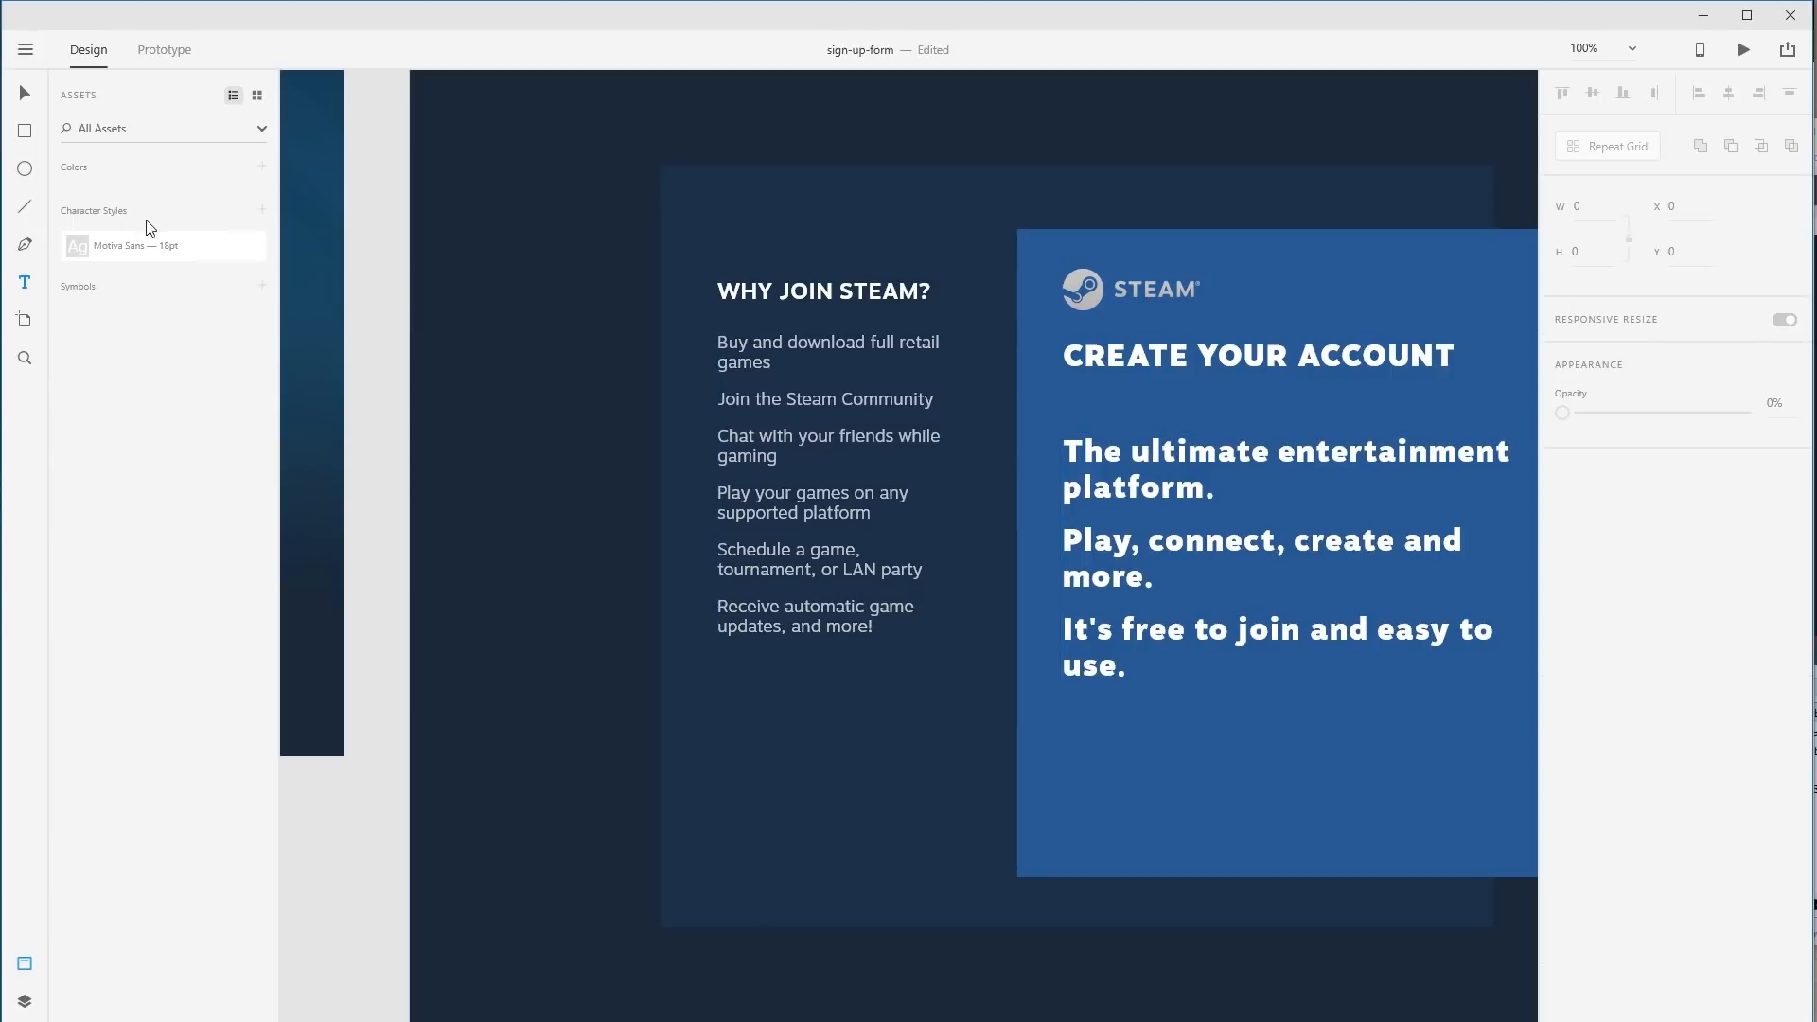
# Apply the Motiva Sans 18pt character style to the tagline text.
pyautogui.click(1196, 462)
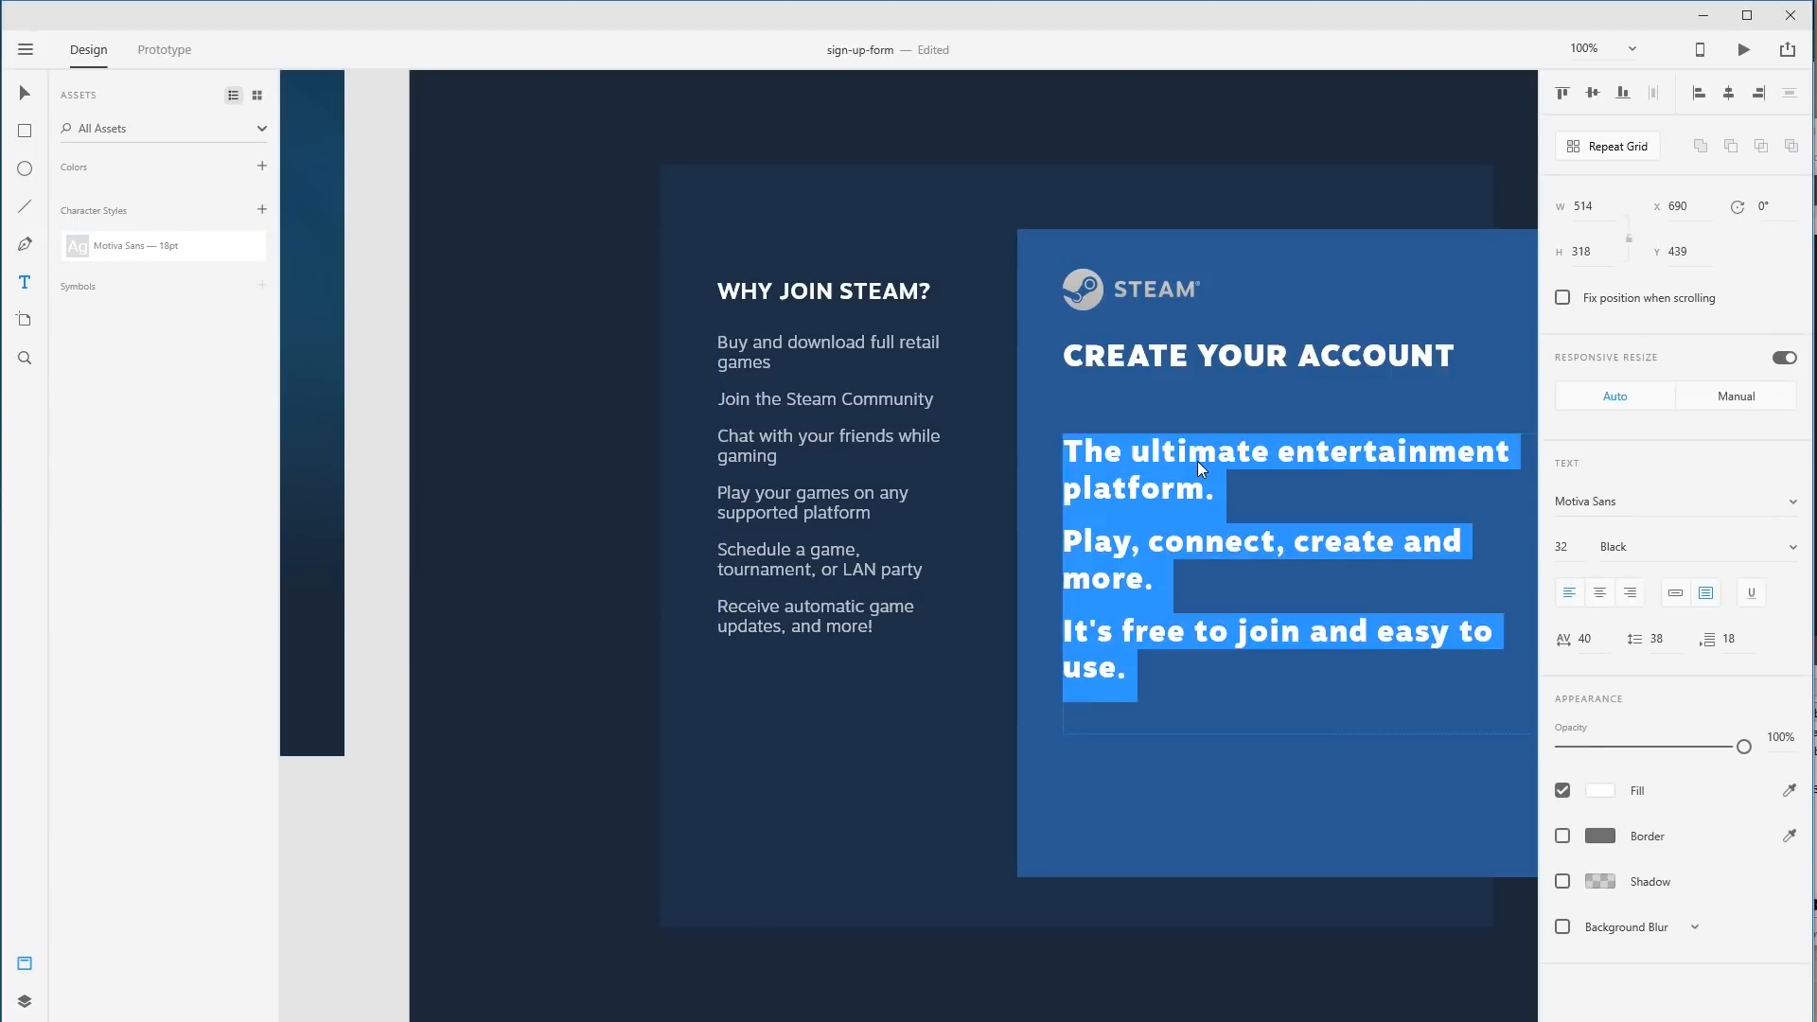
pyautogui.click(158, 248)
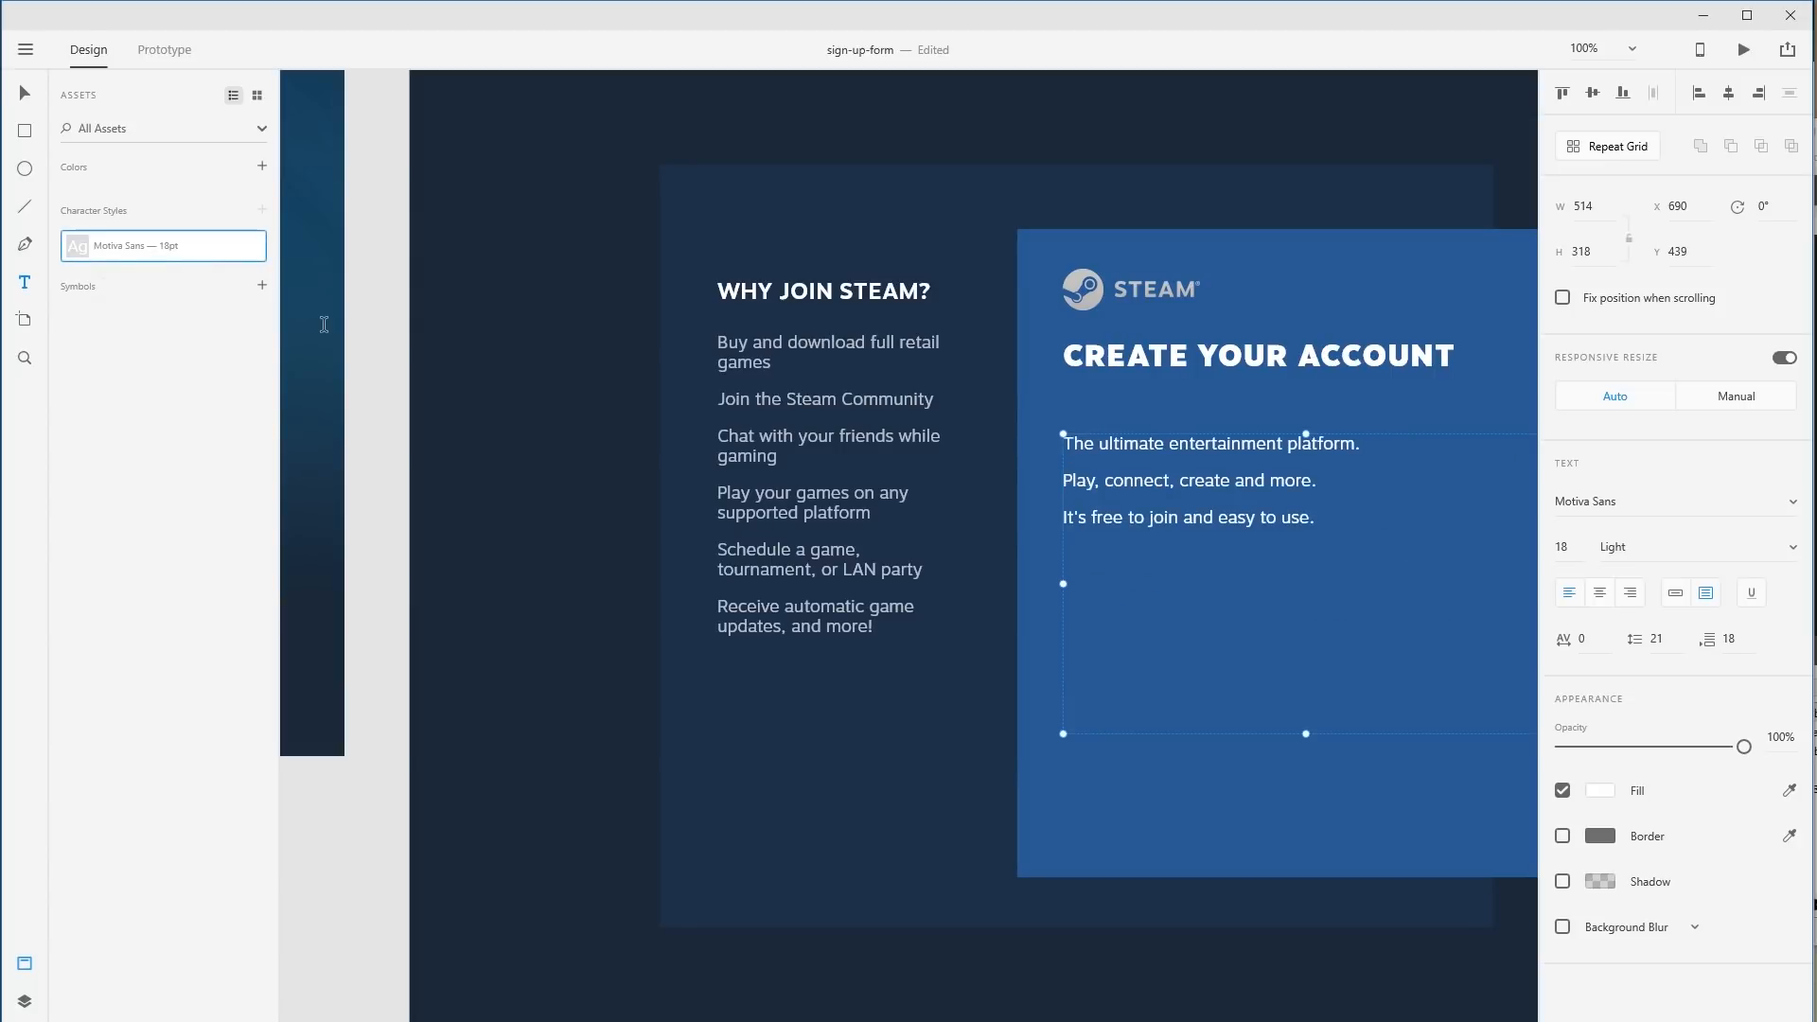
pyautogui.press('Escape')
# Shrink the tagline box to fit its three lines and move it up under the heading.
pyautogui.moveTo(1268, 485); pyautogui.dragTo(978, 458)
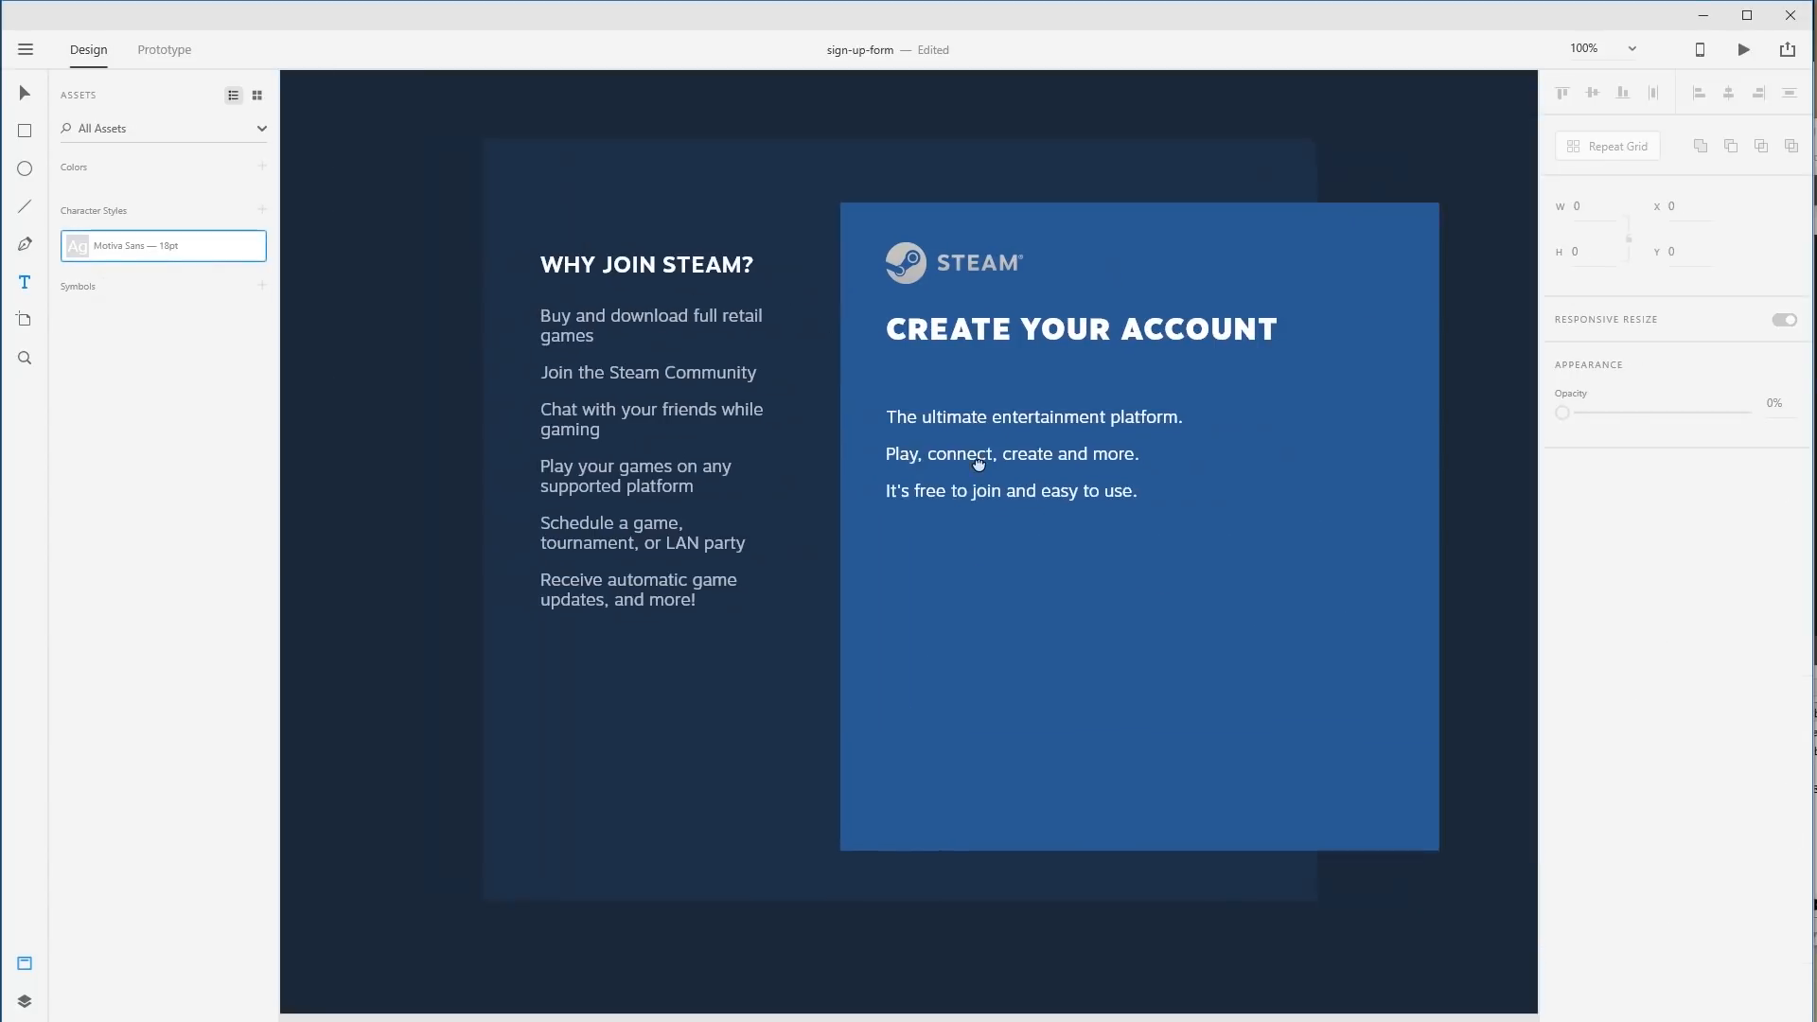
pyautogui.click(977, 458)
pyautogui.hotkey('ctrl', 'a')
pyautogui.press('Escape')
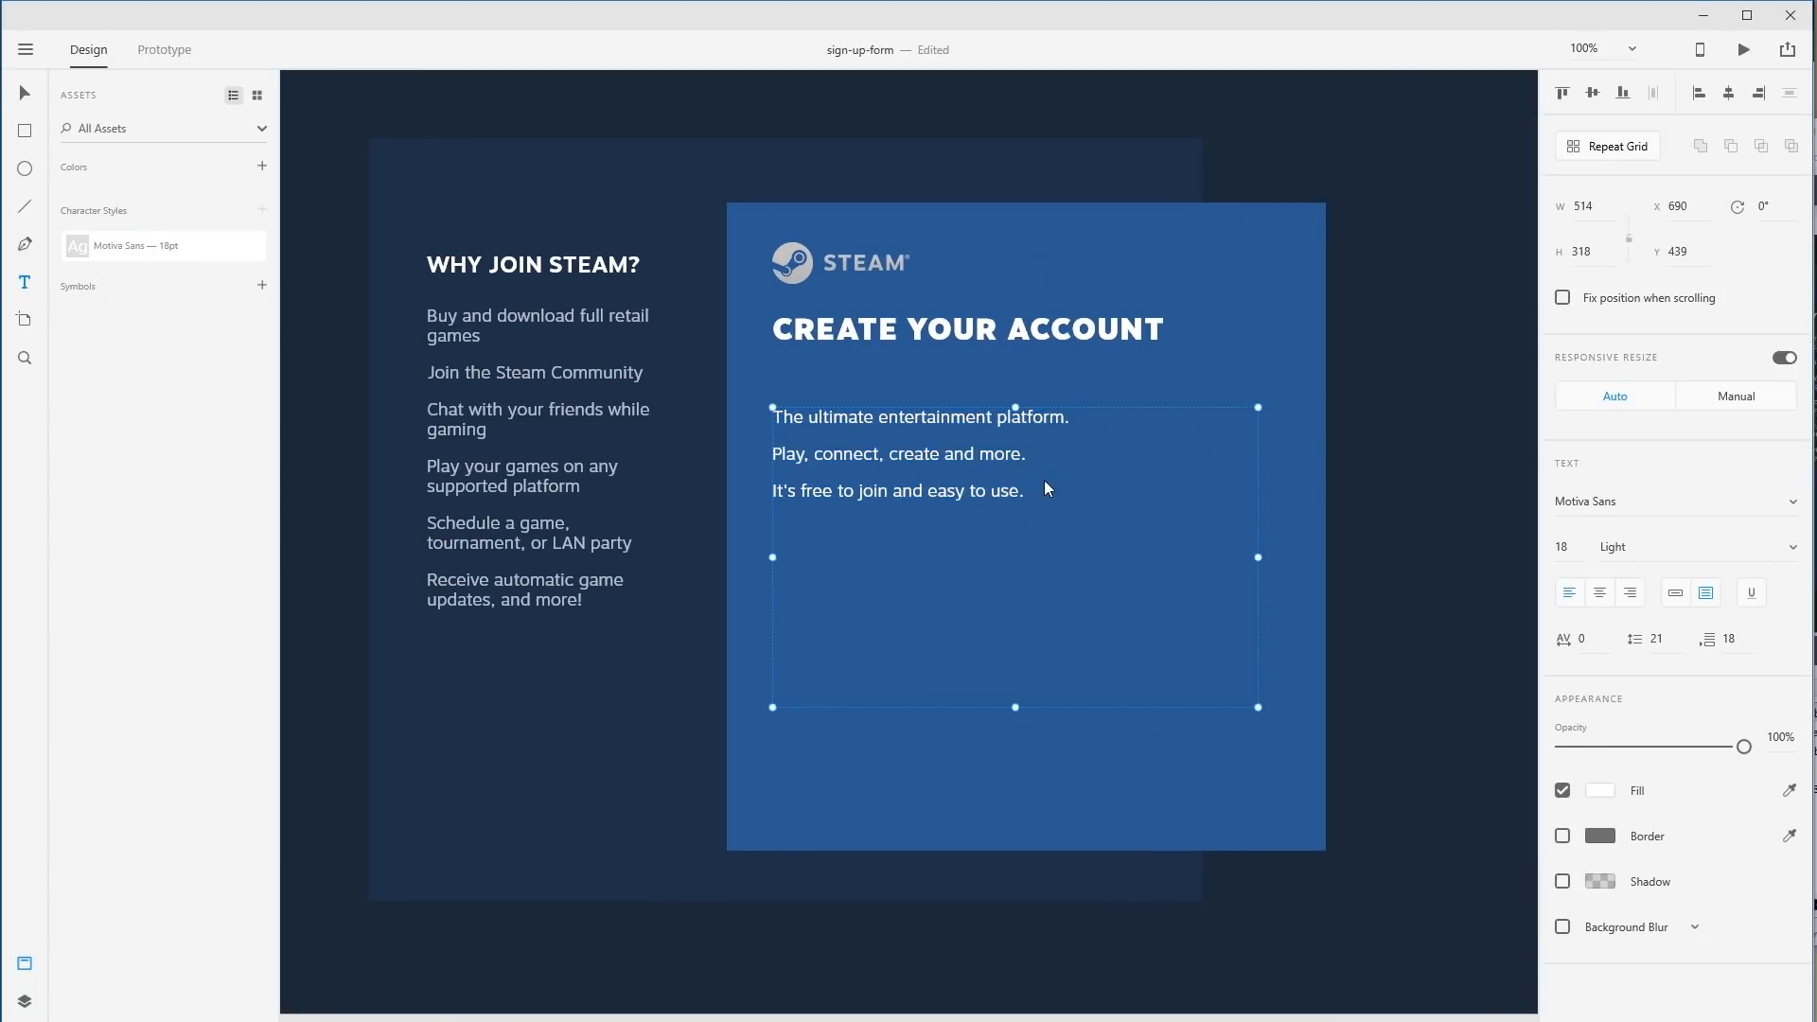
pyautogui.press('Escape')
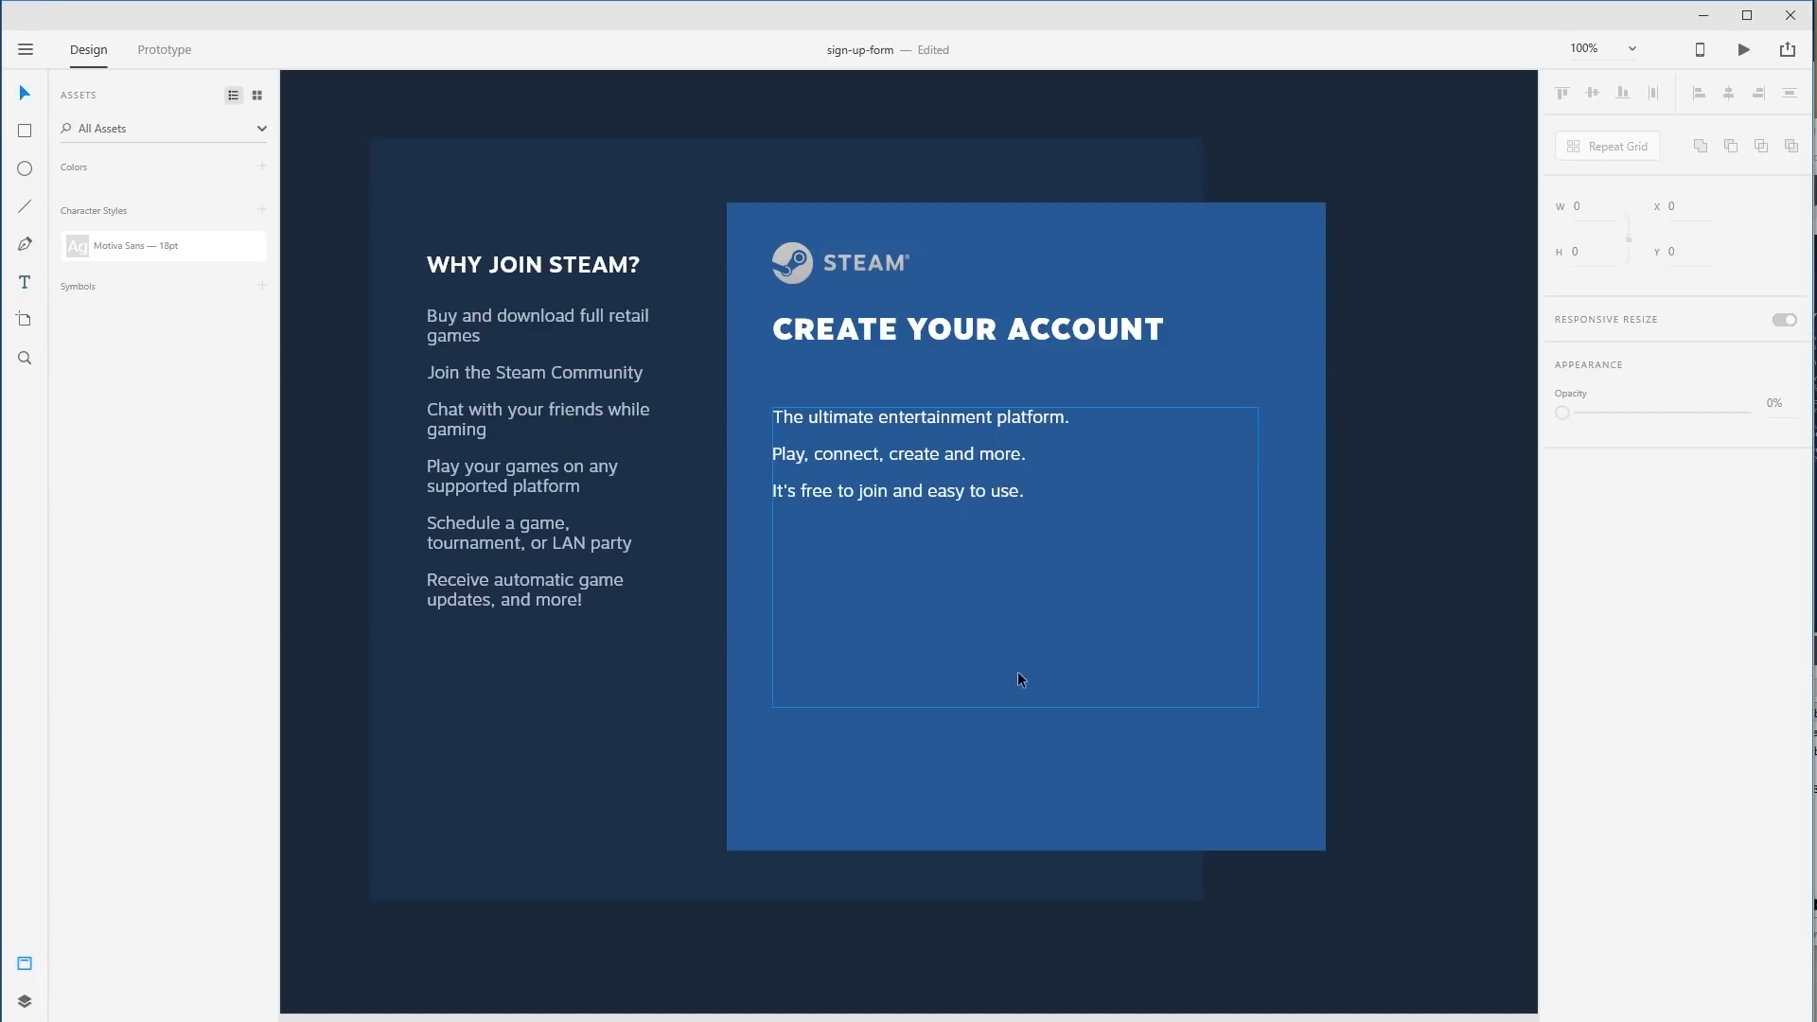
pyautogui.click(1024, 706)
pyautogui.moveTo(1020, 707); pyautogui.dragTo(1037, 505)
pyautogui.moveTo(922, 434); pyautogui.dragTo(925, 399)
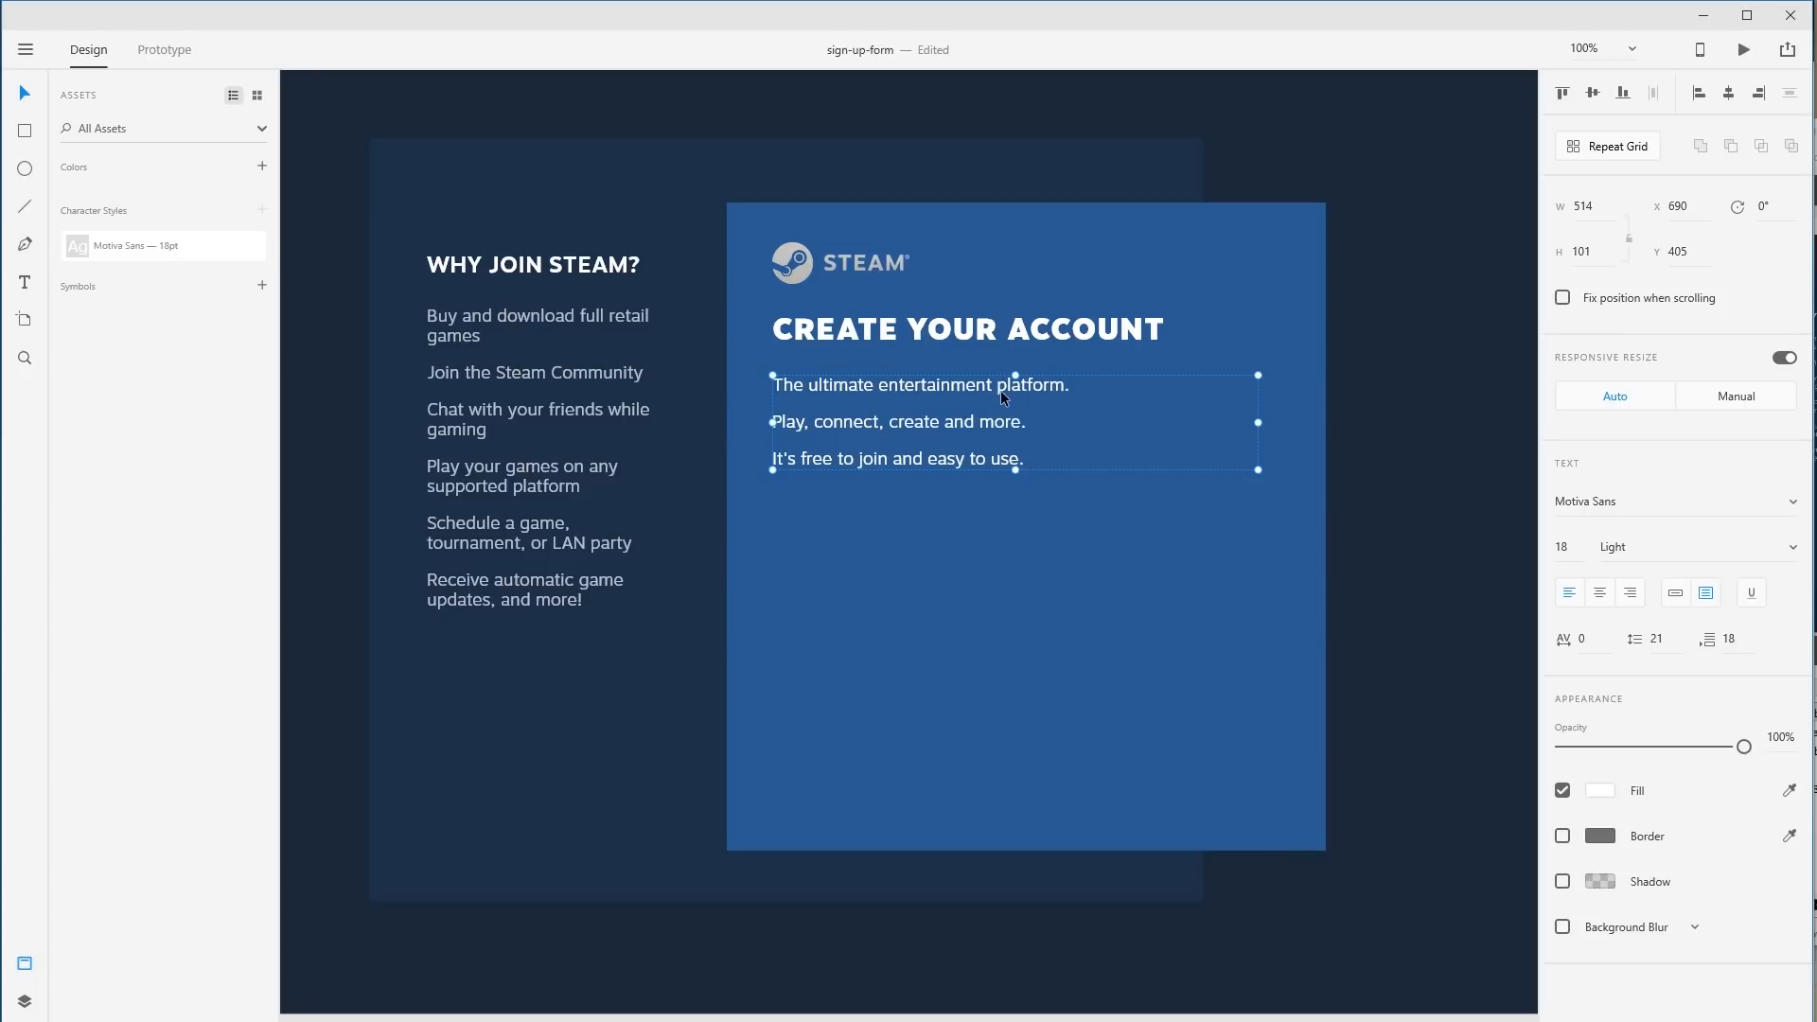
# Make the last line 'It's free to join and easy to use.' Bold, then Black weight.
pyautogui.doubleClick(842, 456)
pyautogui.tripleClick(909, 459)
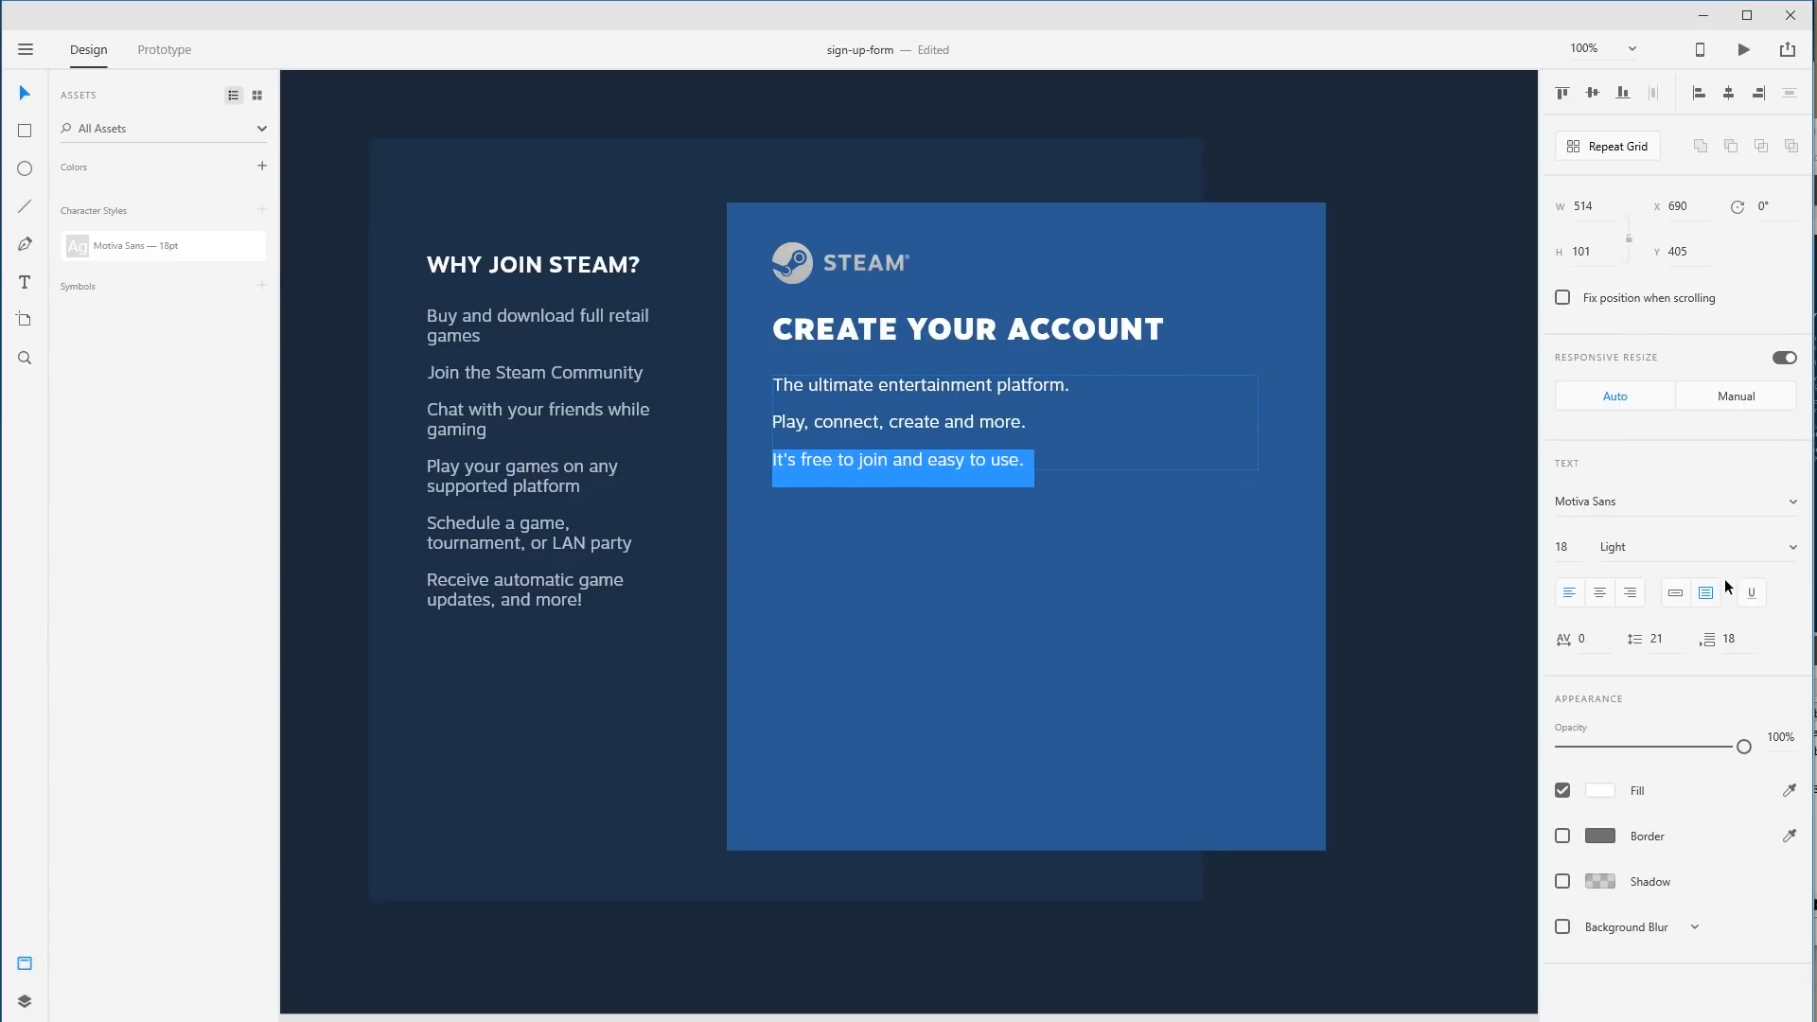
pyautogui.click(1787, 554)
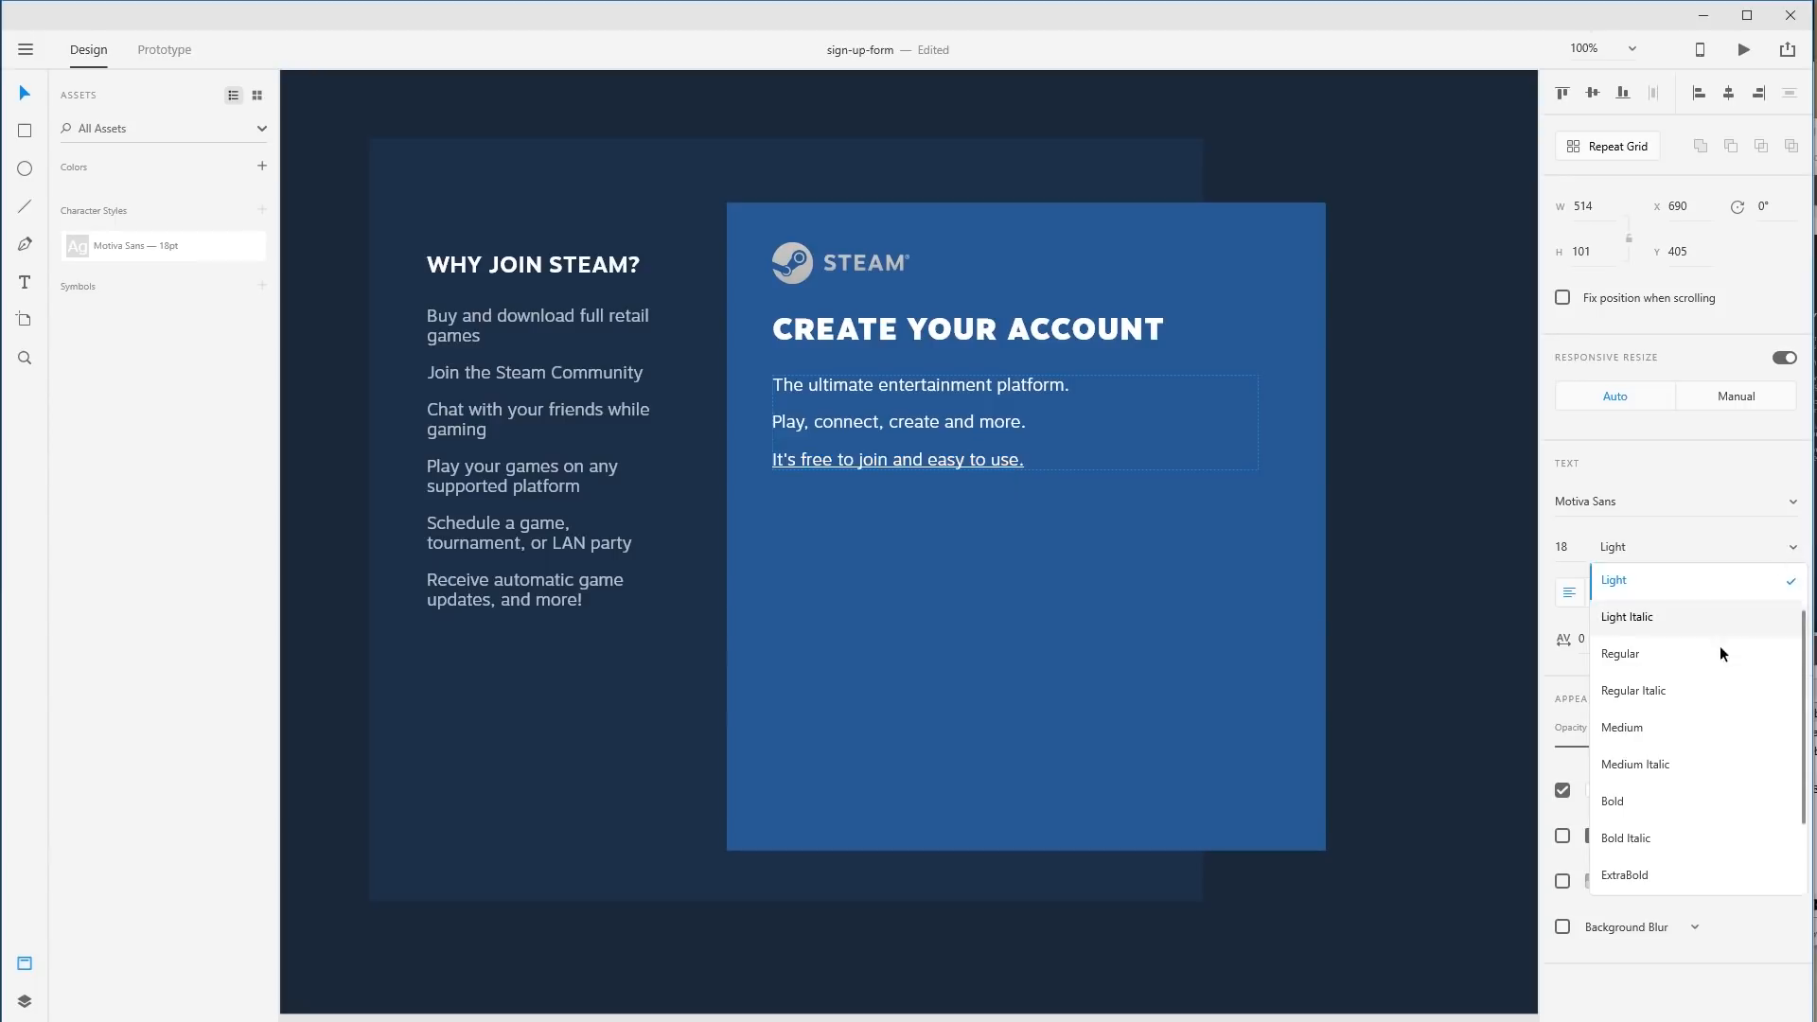
pyautogui.click(1654, 809)
pyautogui.click(982, 461)
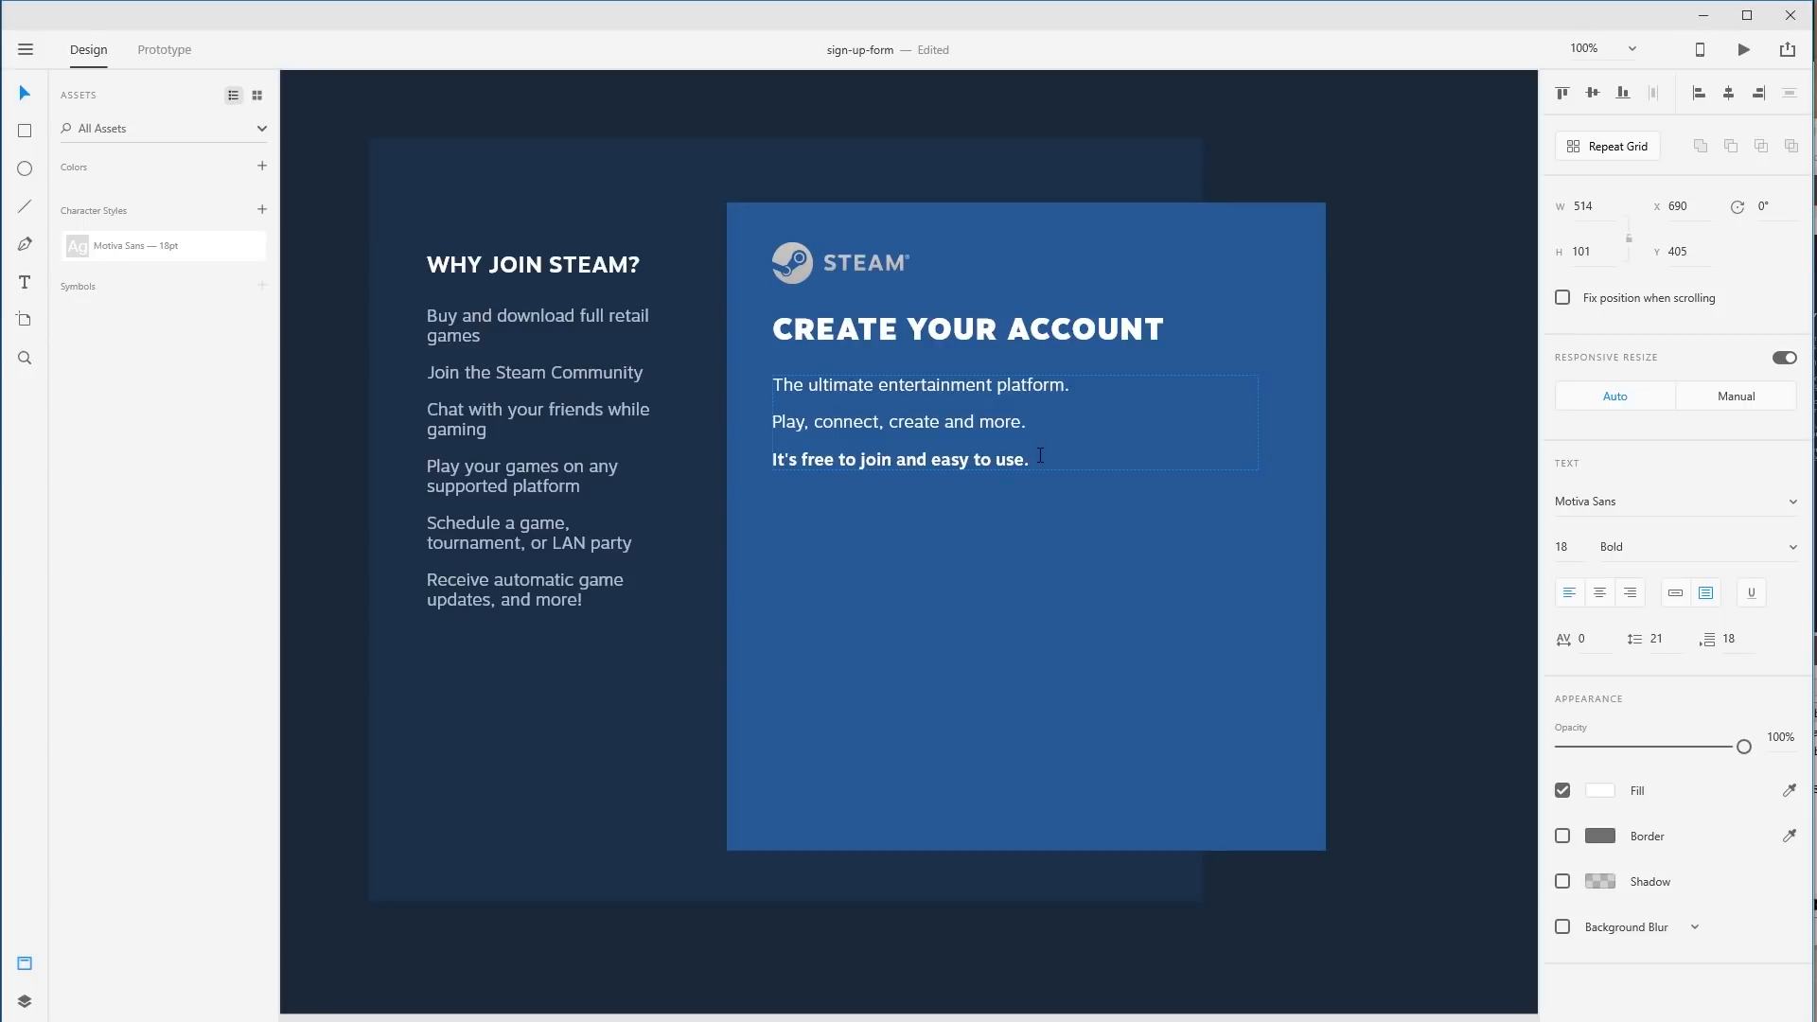
pyautogui.moveTo(1041, 456); pyautogui.dragTo(708, 459)
pyautogui.click(1673, 547)
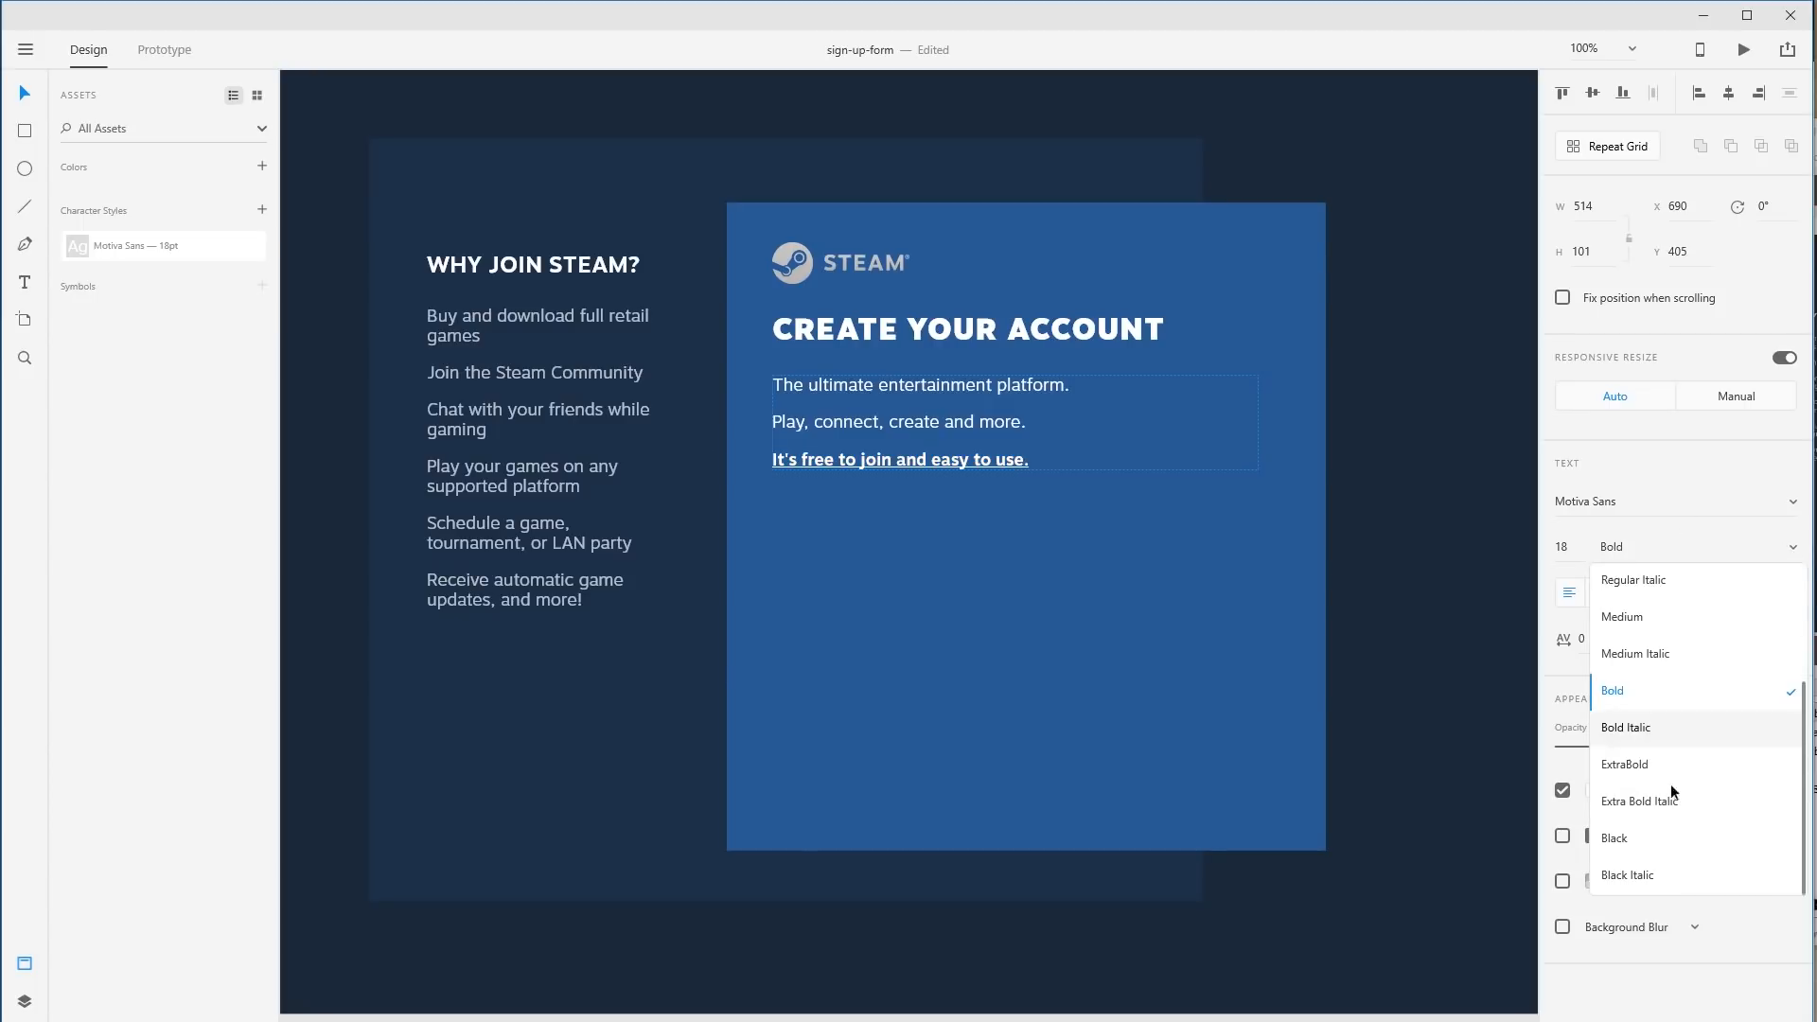
pyautogui.click(1639, 846)
pyautogui.press('Escape')
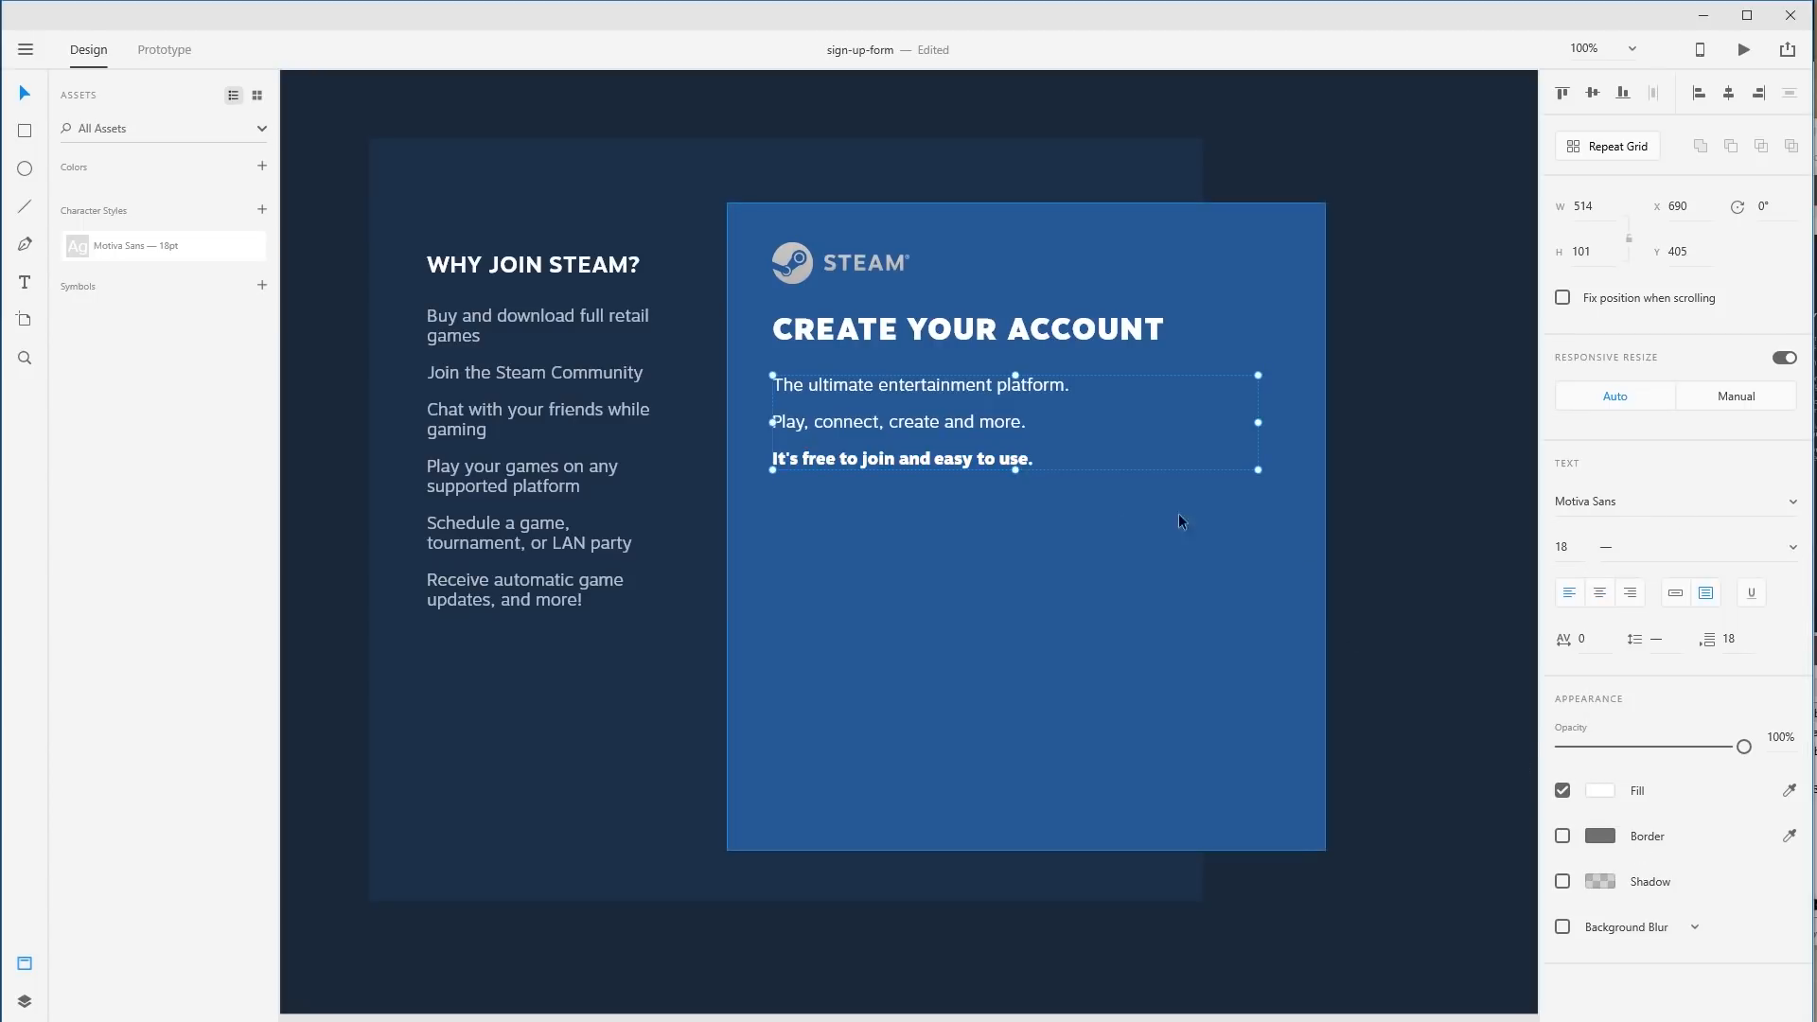
pyautogui.click(1452, 616)
# Nudge the tagline block up slightly and set its opacity to 80%.
pyautogui.moveTo(990, 424); pyautogui.dragTo(990, 414)
pyautogui.moveTo(1745, 747); pyautogui.dragTo(1685, 748)
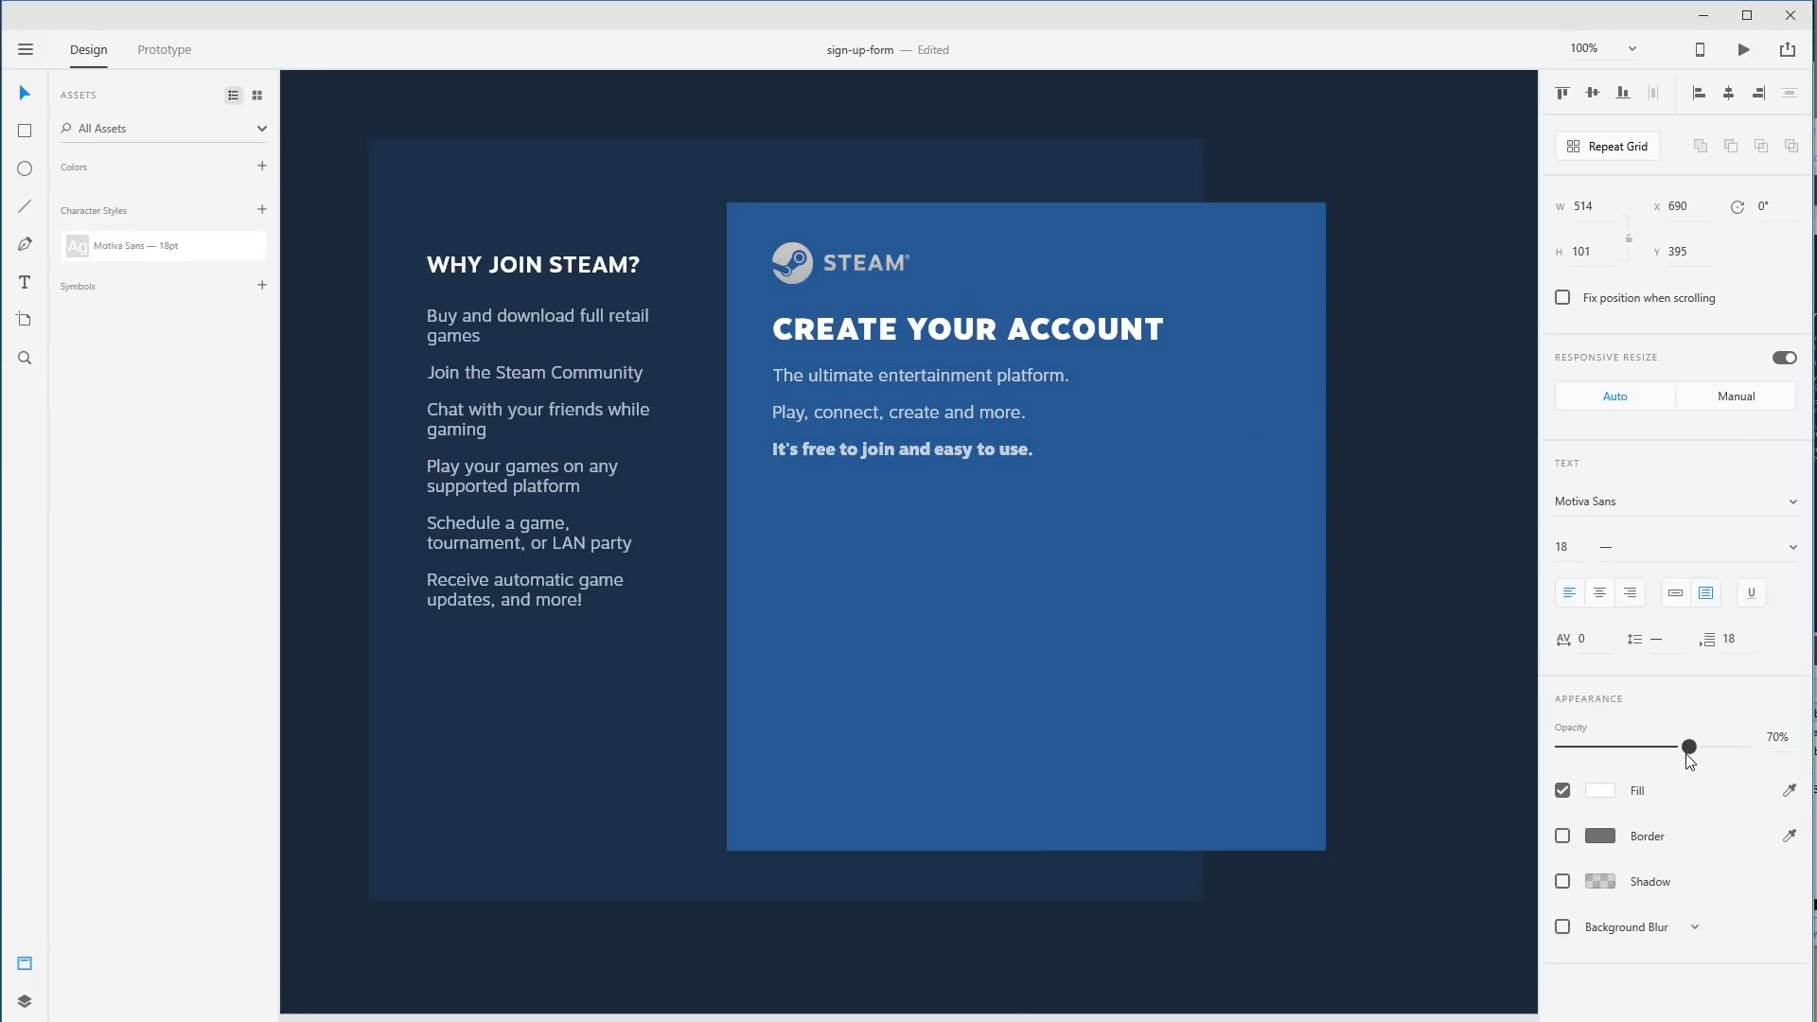
pyautogui.click(1473, 586)
pyautogui.click(937, 412)
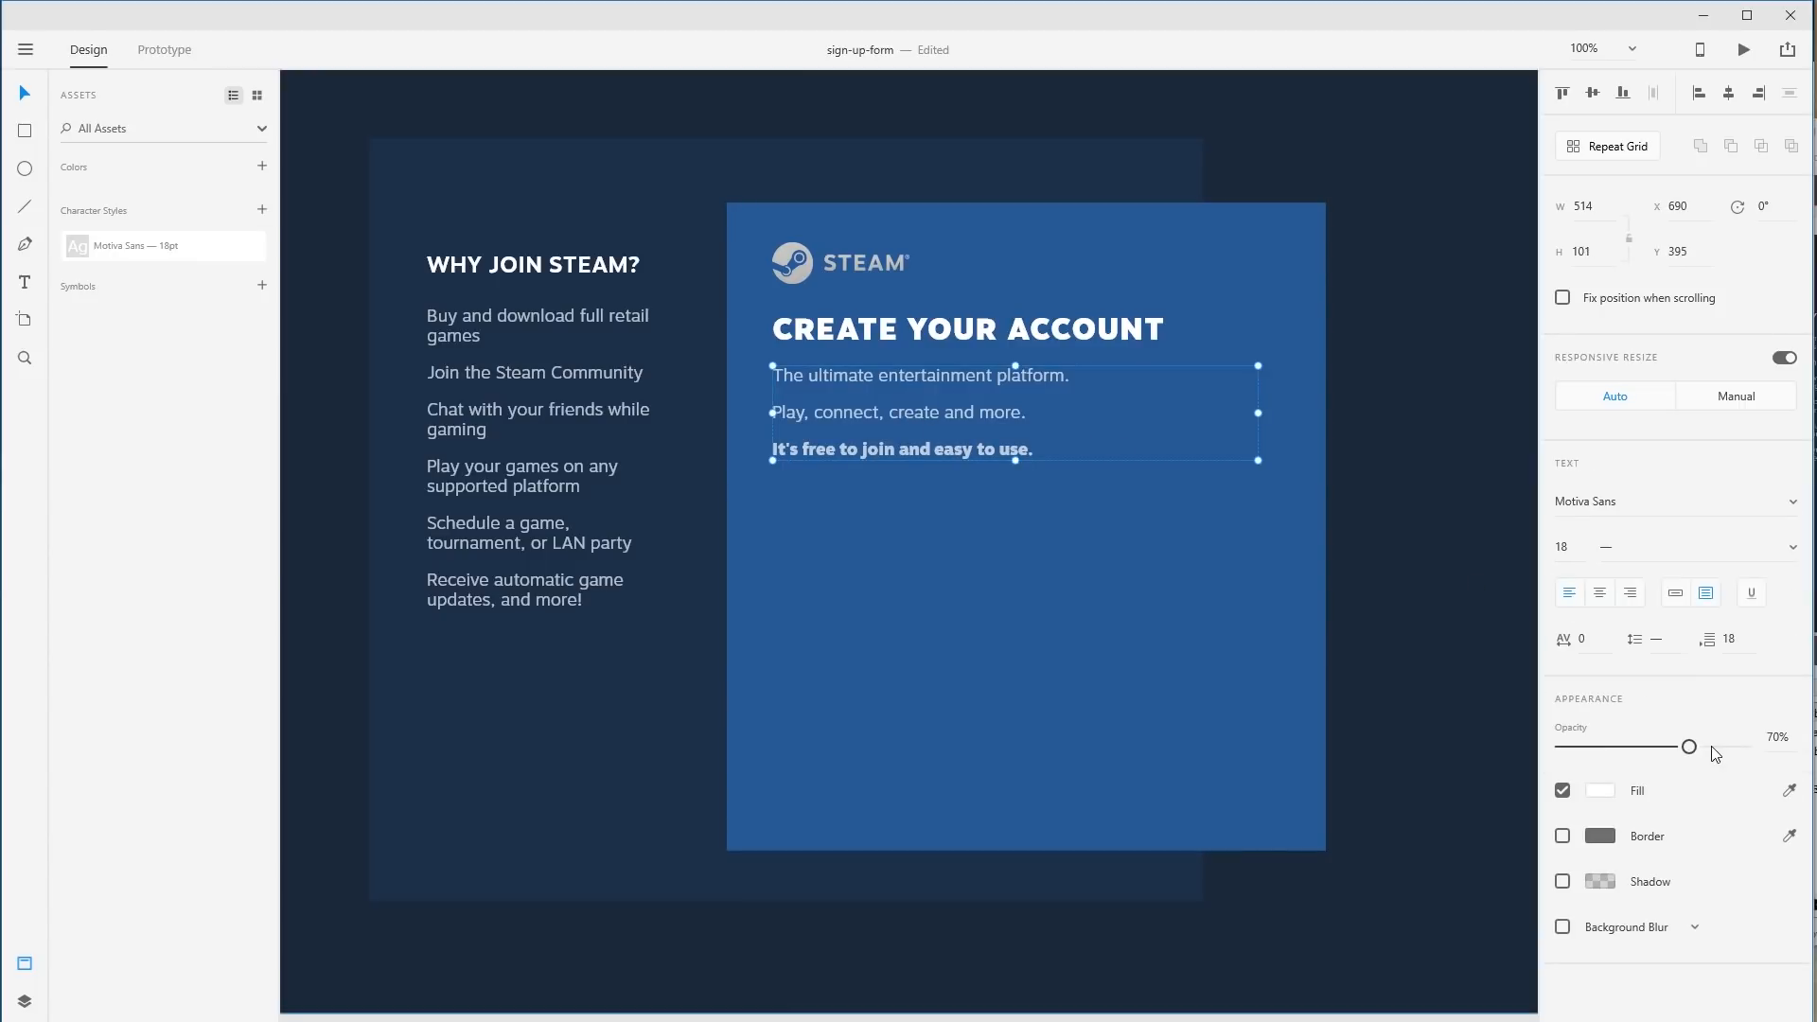
pyautogui.moveTo(1689, 747); pyautogui.dragTo(1710, 749)
pyautogui.click(430, 596)
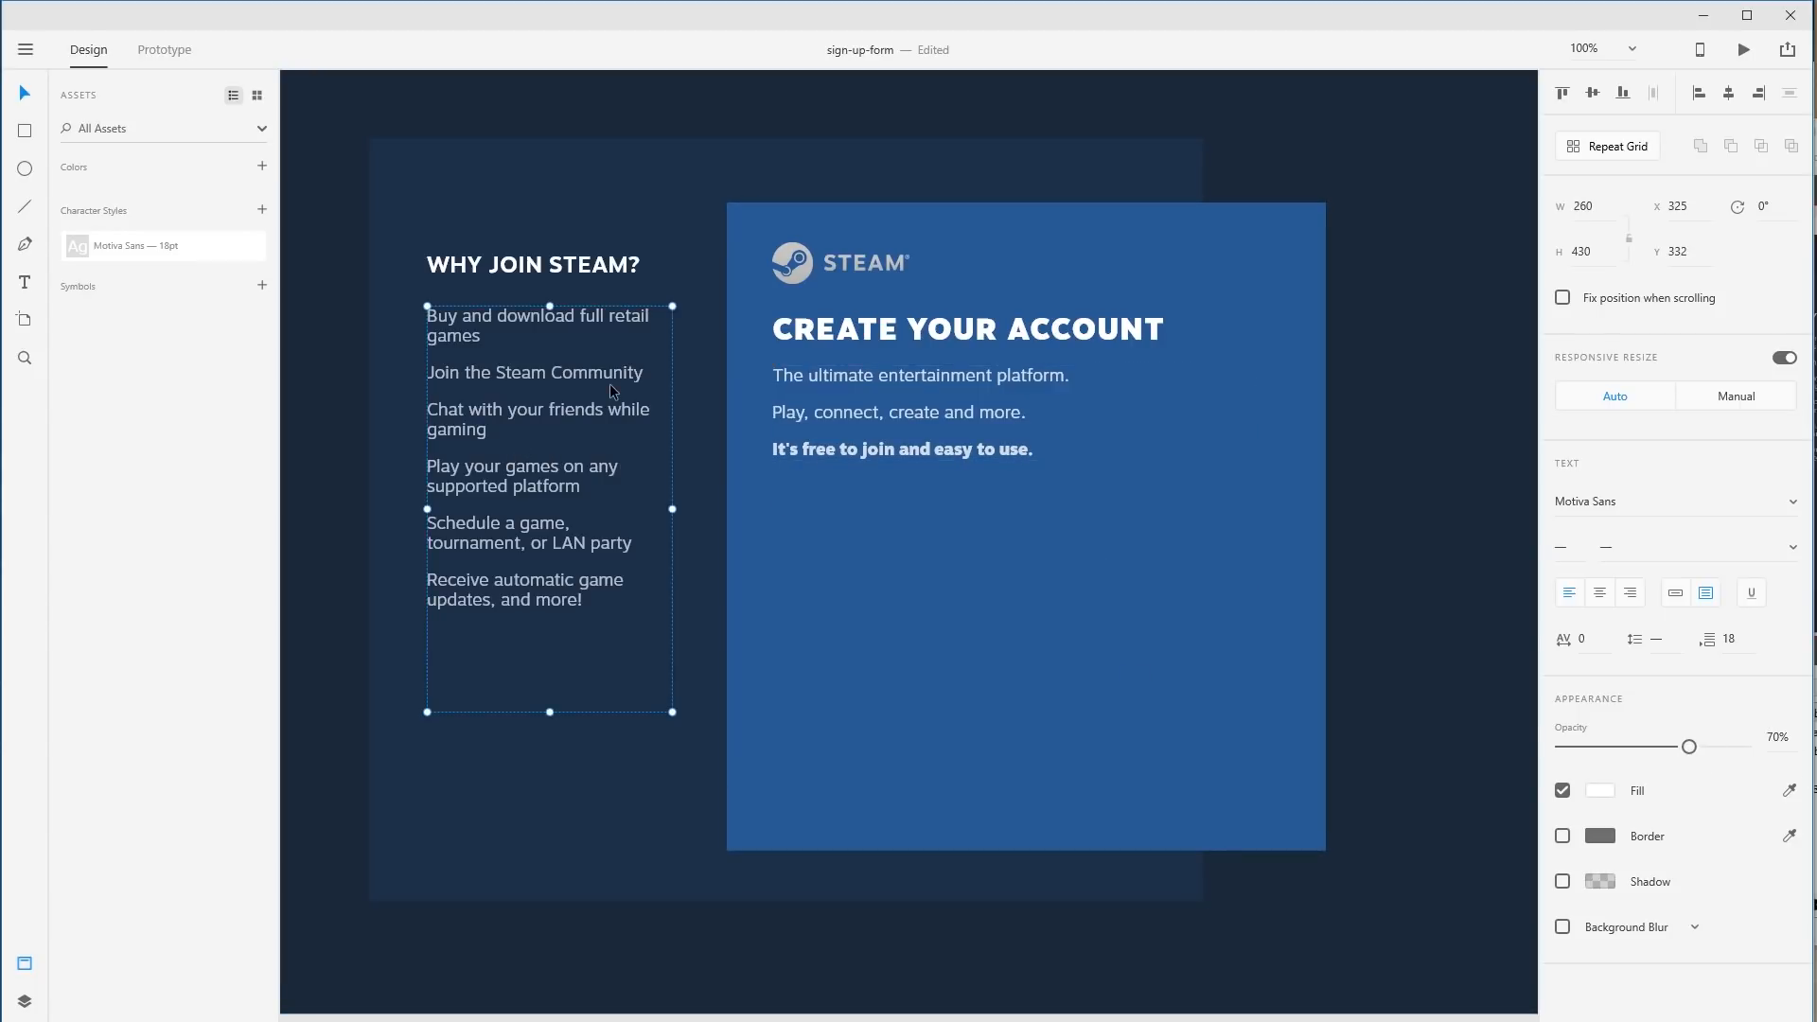
# Set the Why Join Steam bullet list to 80% opacity.
pyautogui.press('8')
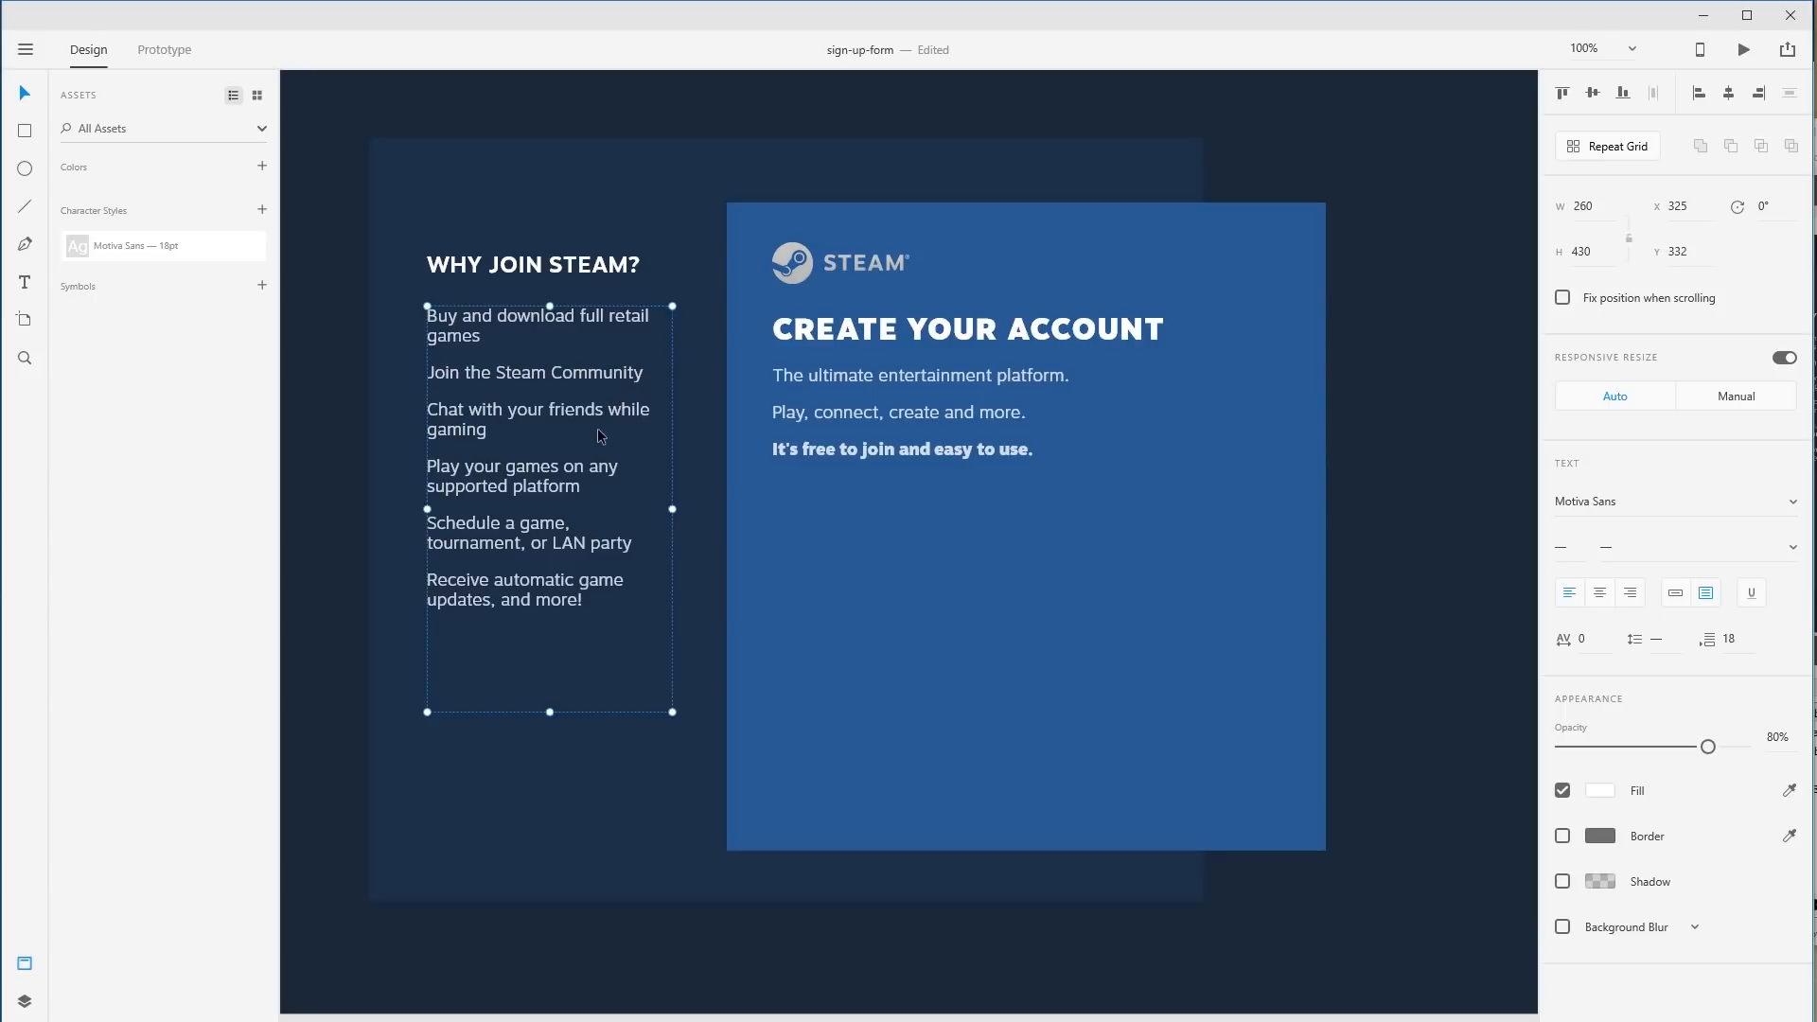
pyautogui.press('1')
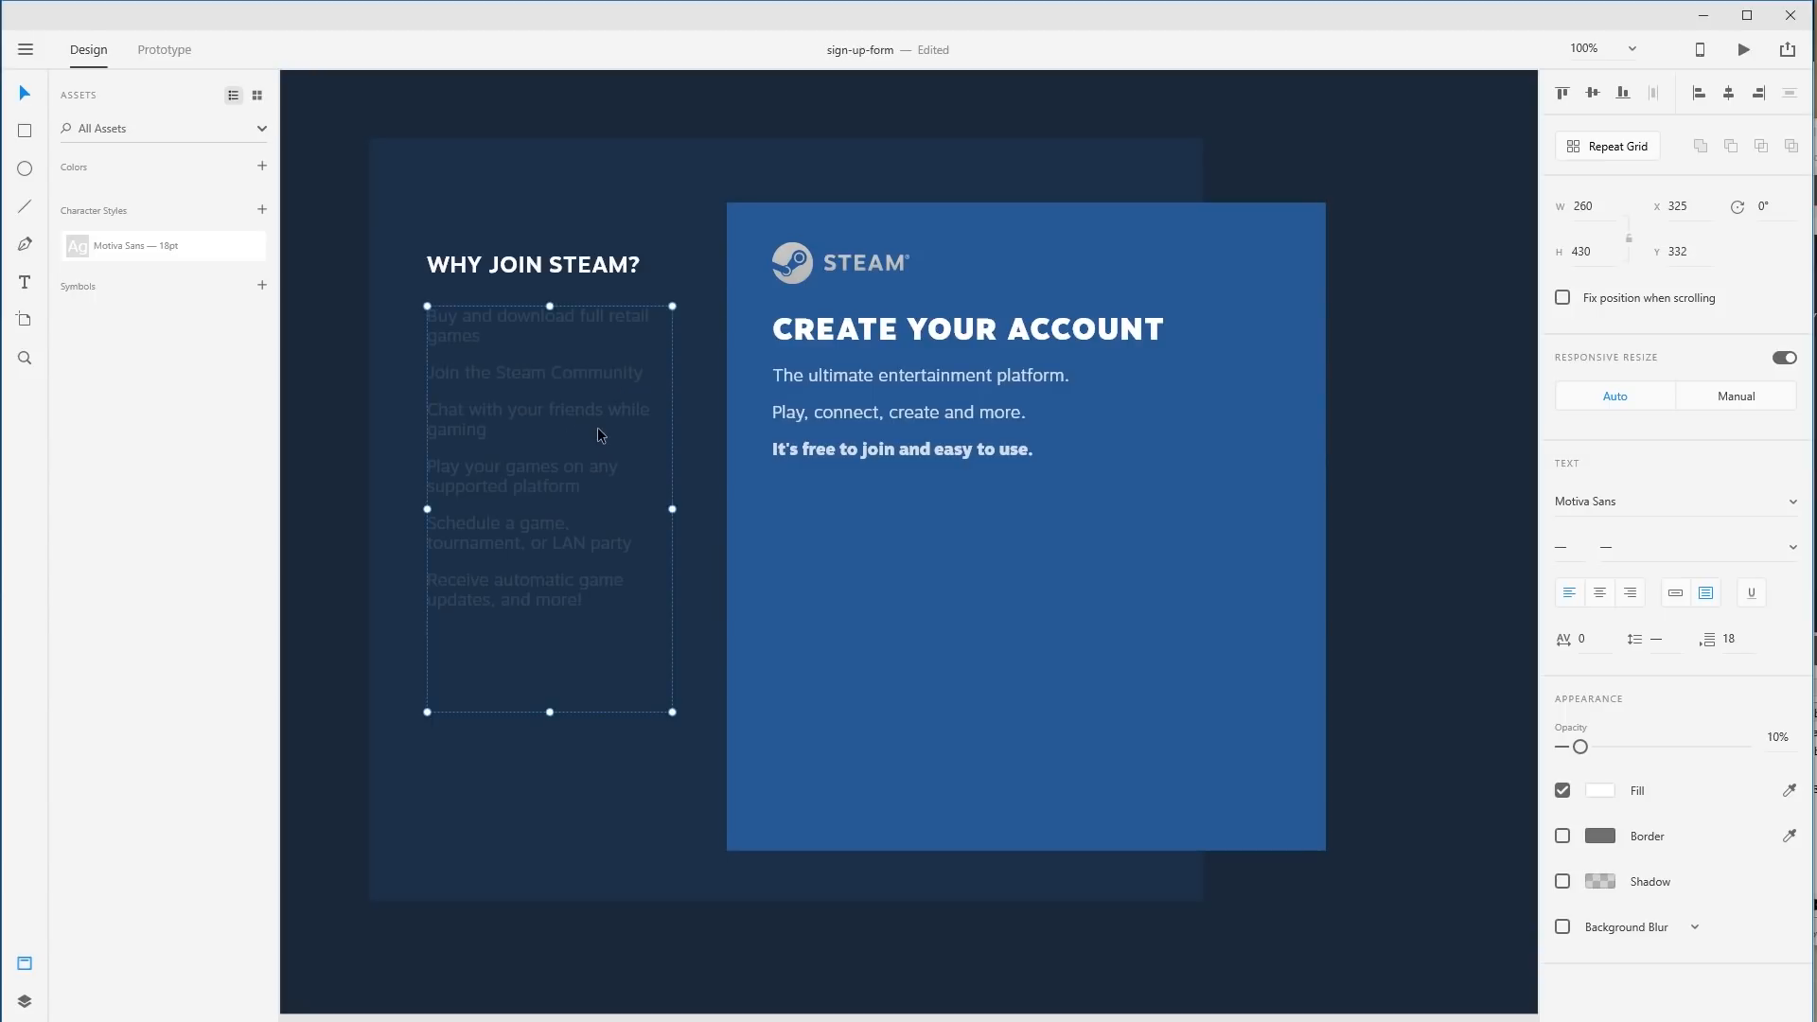
pyautogui.press('8')
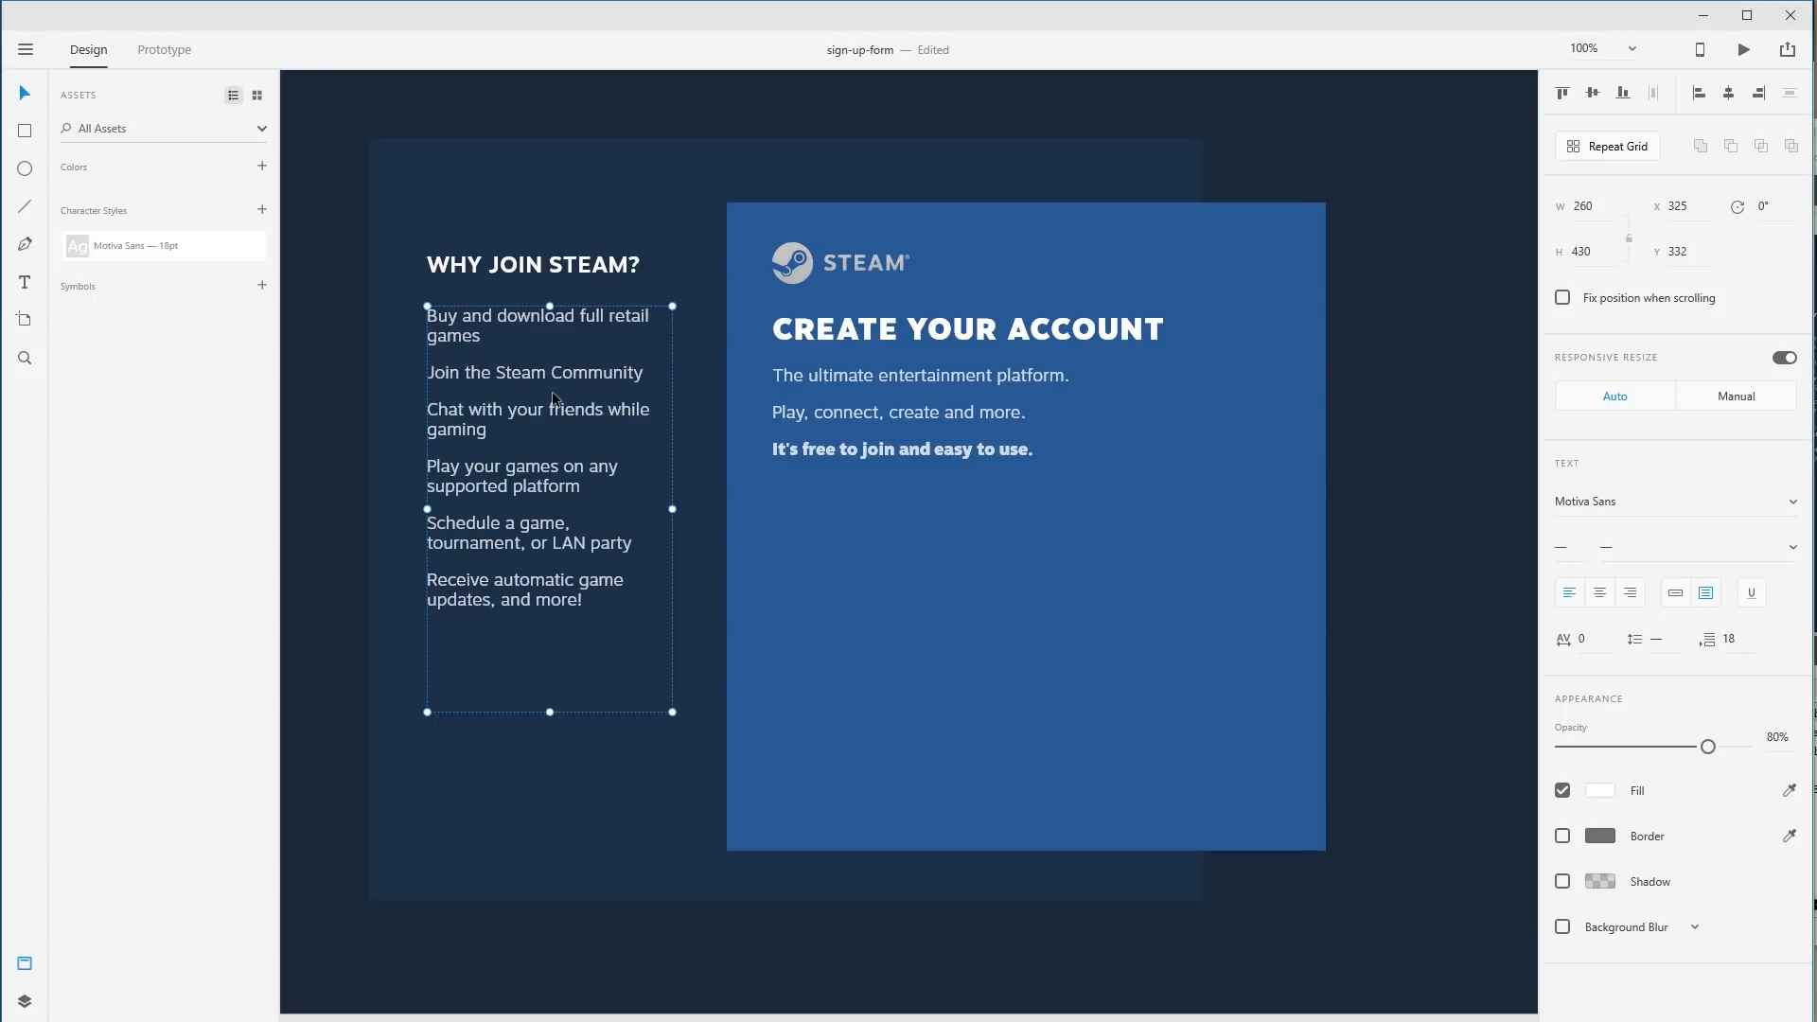
pyautogui.click(1458, 524)
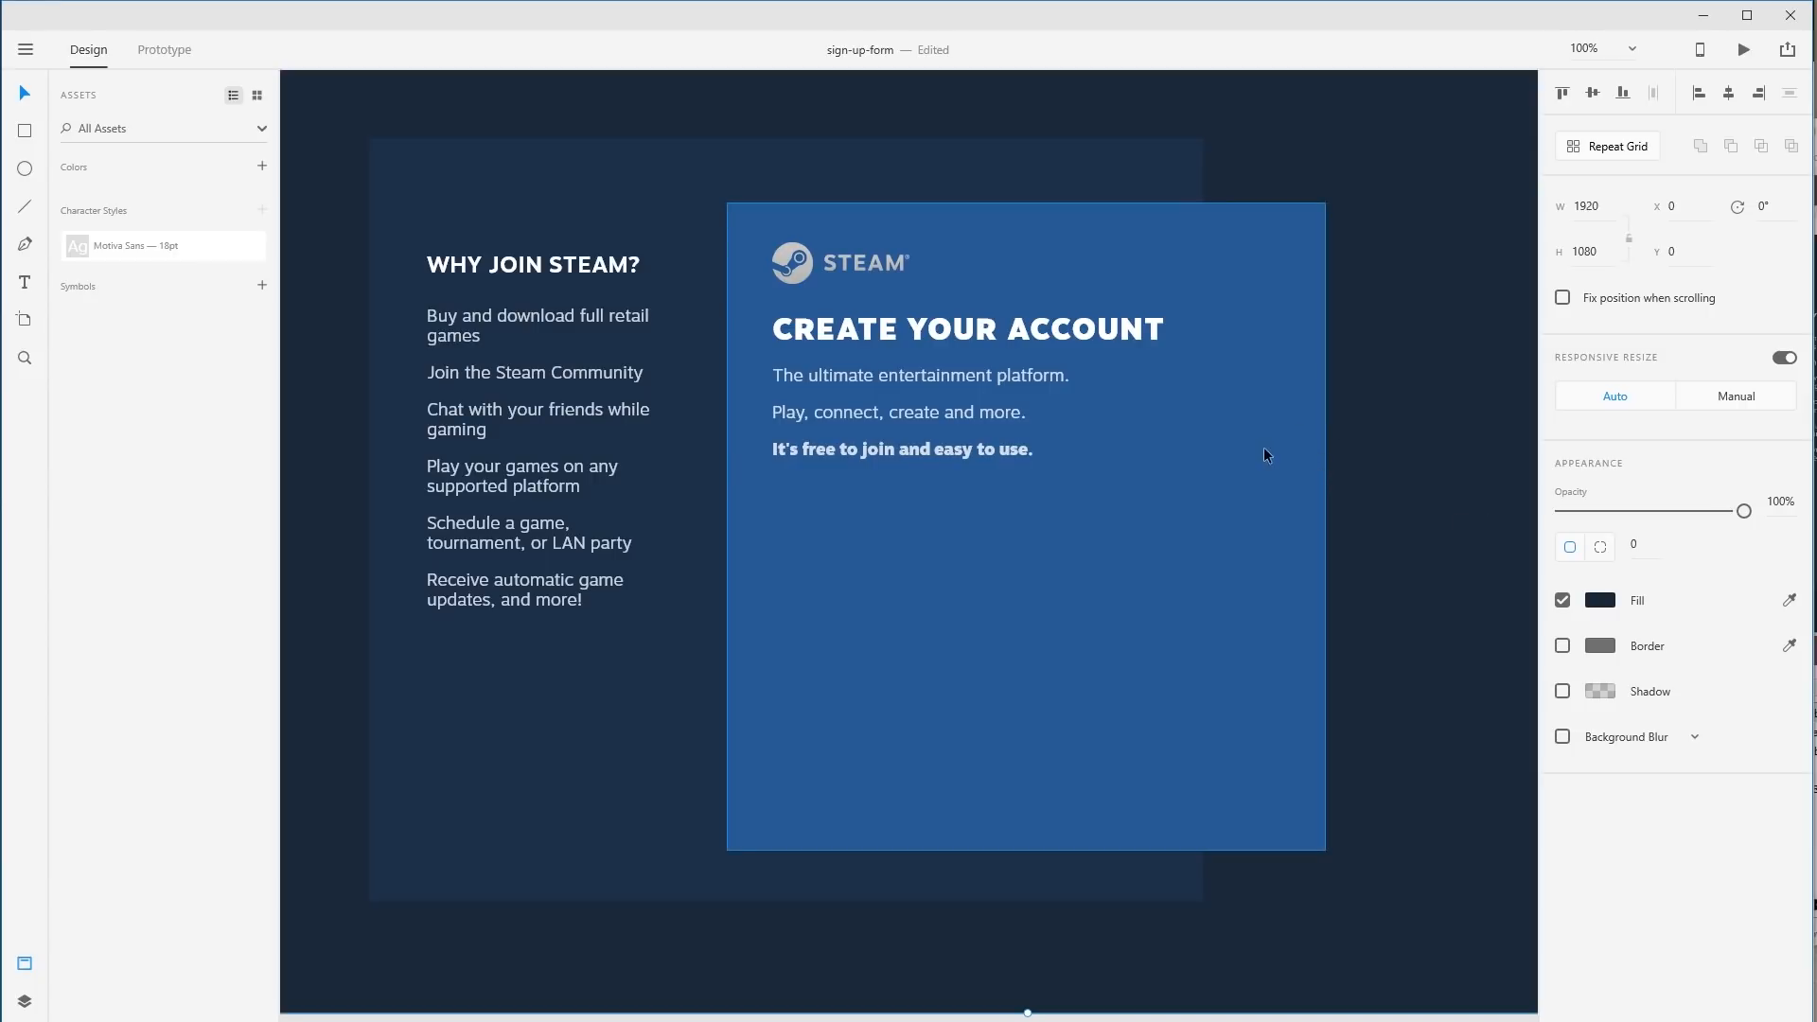
# Narrow the tagline block to 414 wide and set its paragraph spacing to 9.
pyautogui.click(1229, 433)
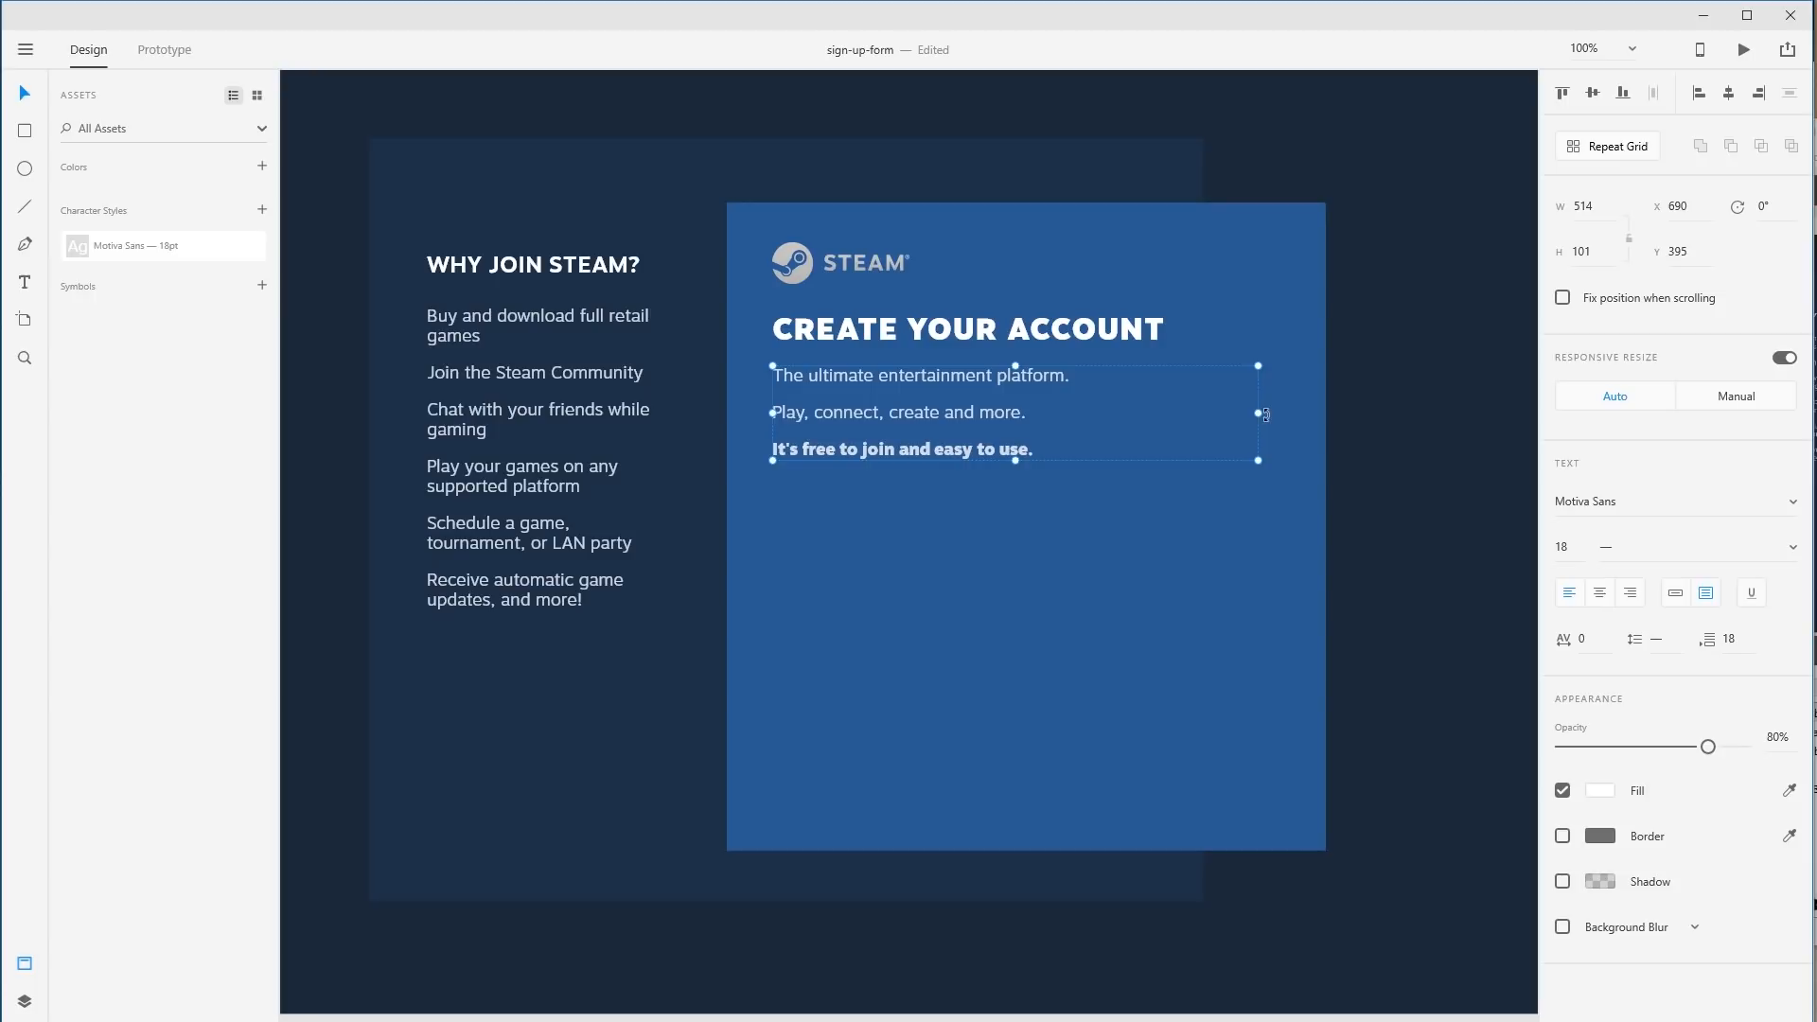
pyautogui.moveTo(1259, 413); pyautogui.dragTo(1163, 413)
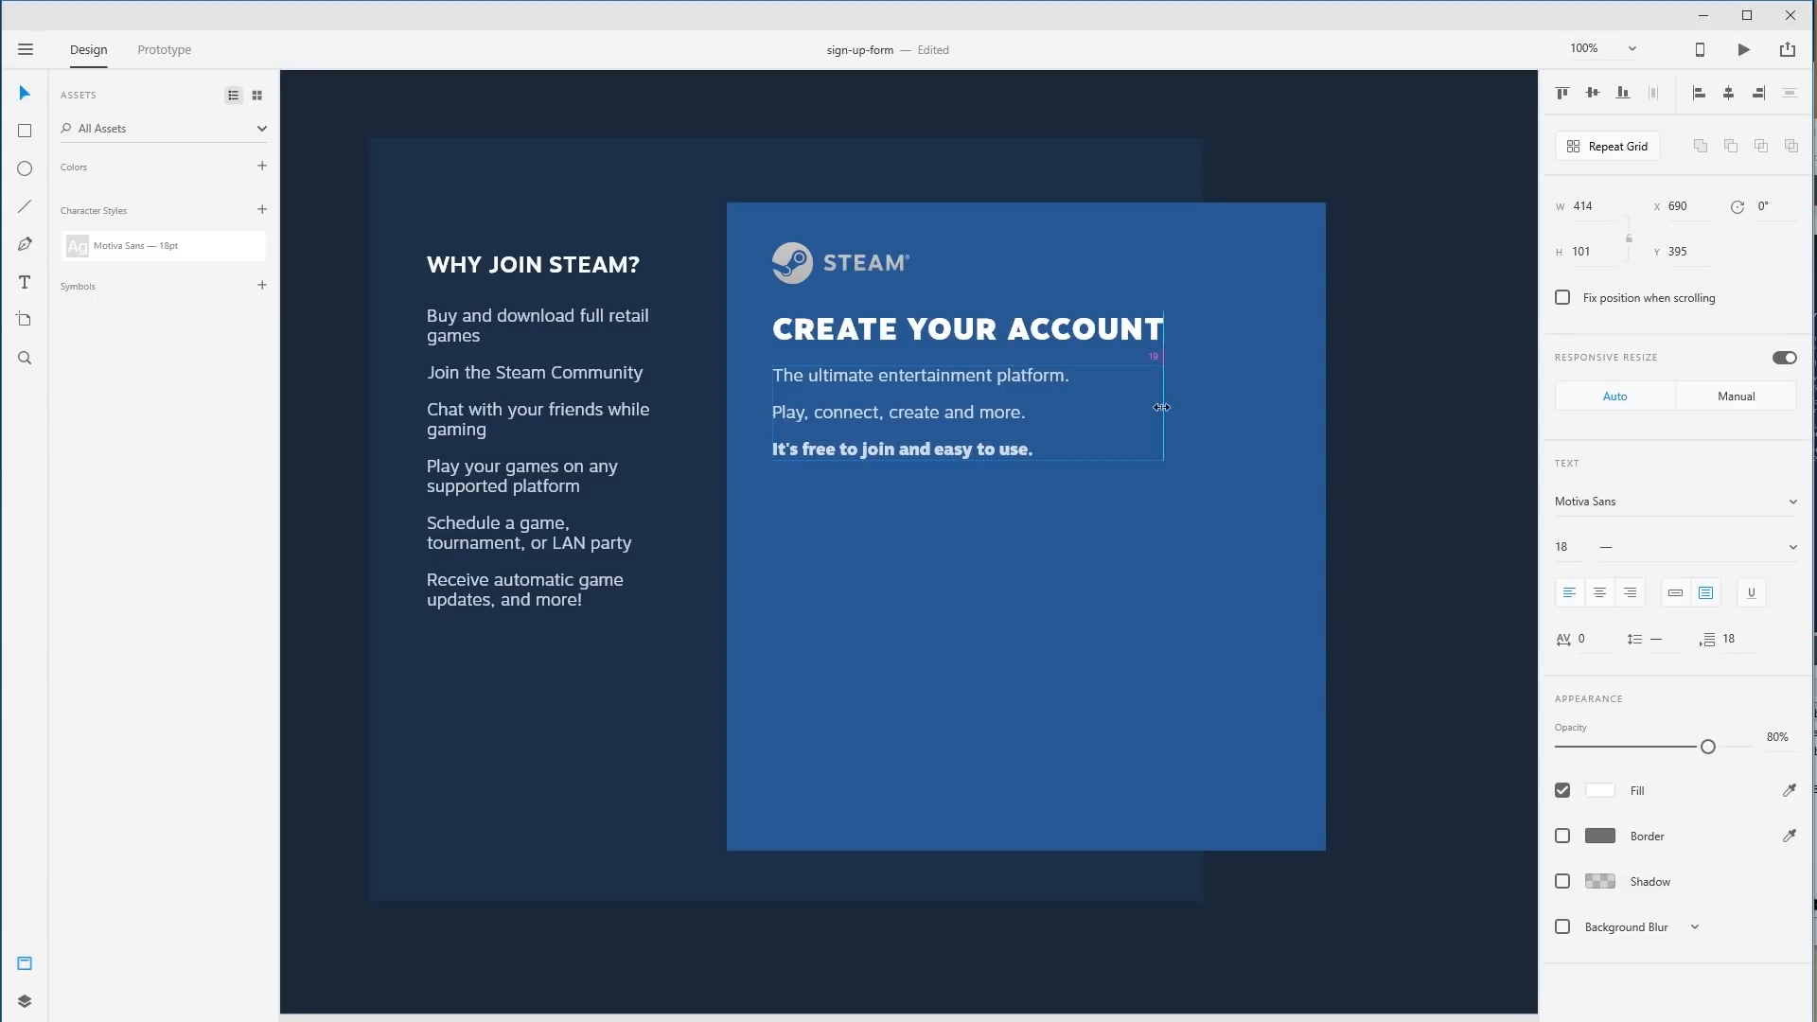
pyautogui.click(1470, 519)
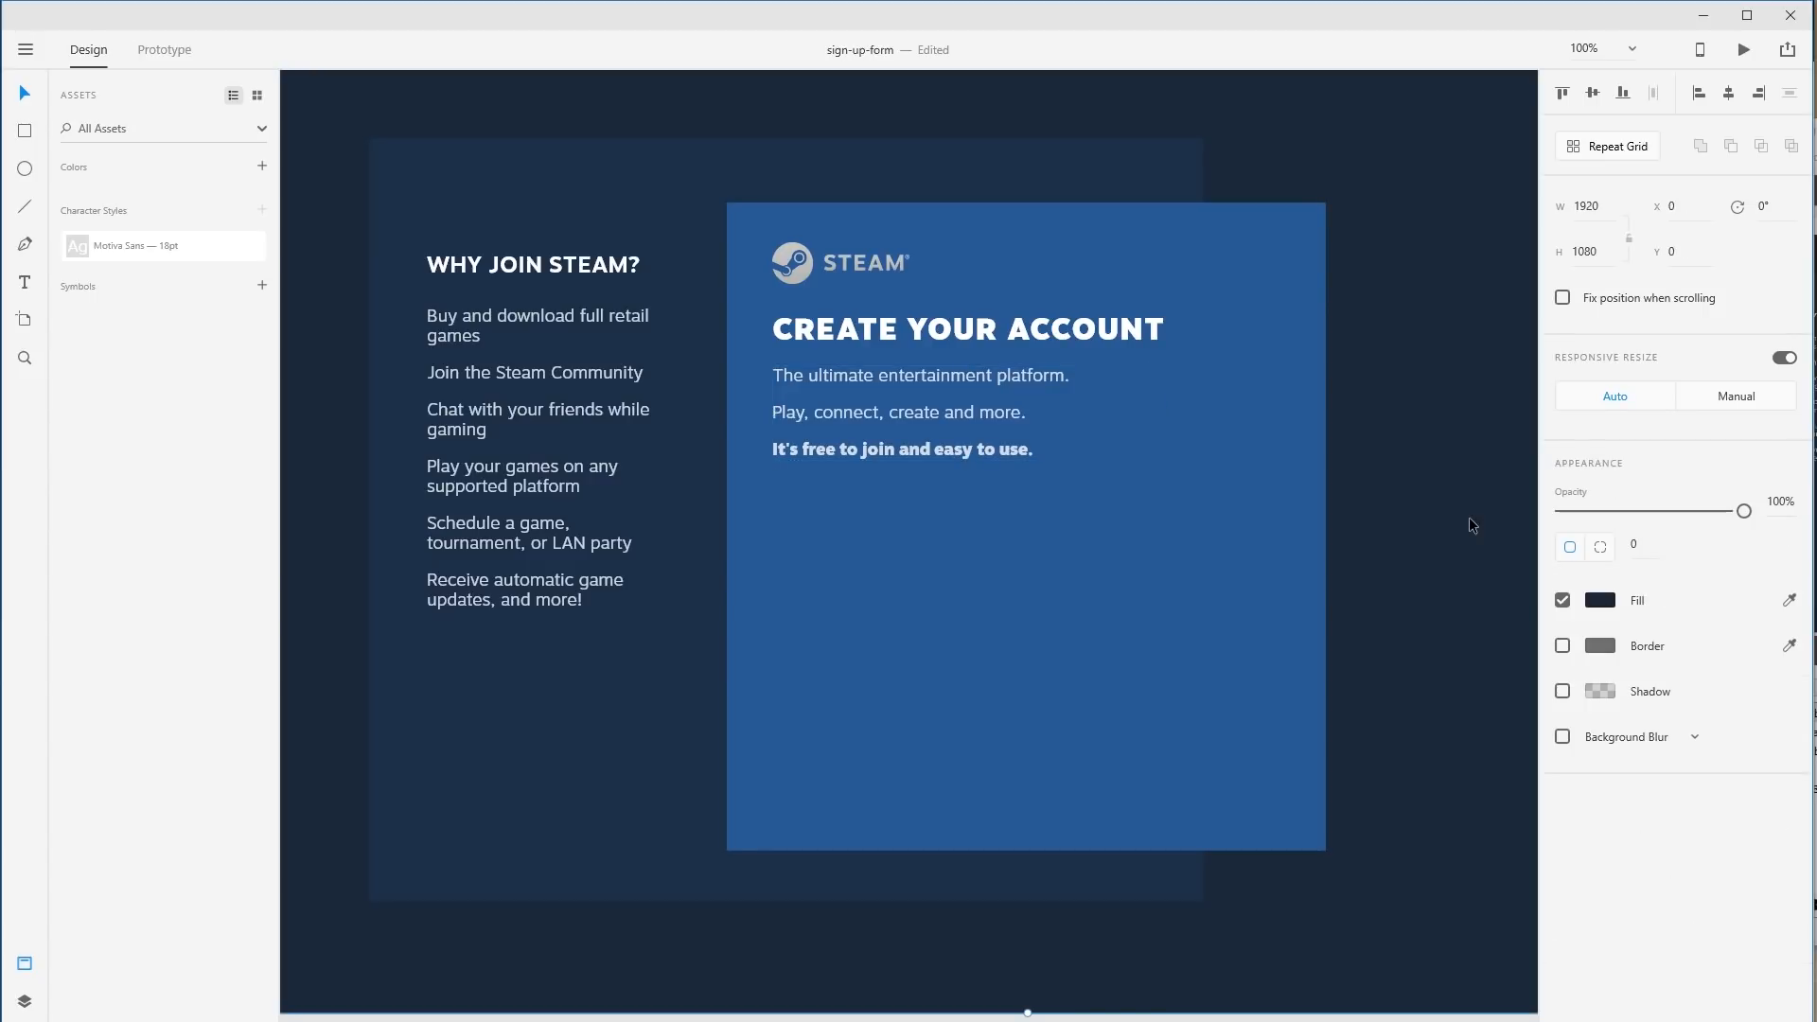
pyautogui.click(907, 384)
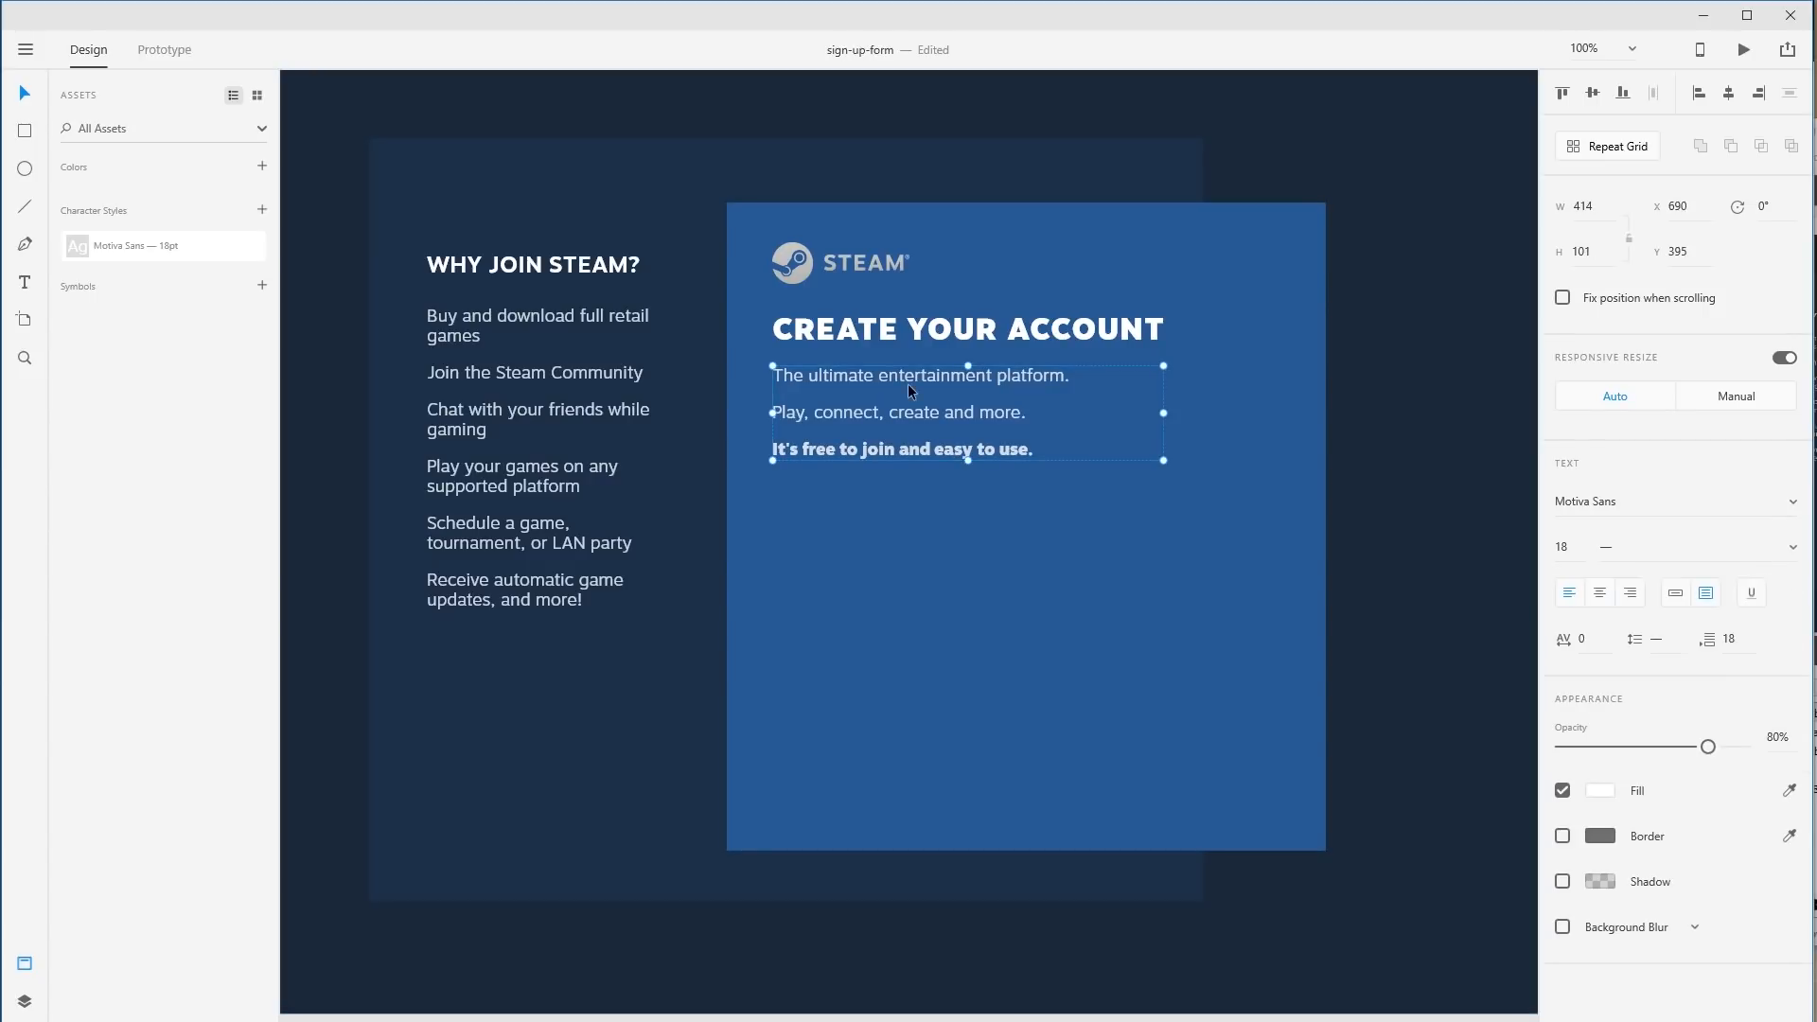
pyautogui.click(1743, 638)
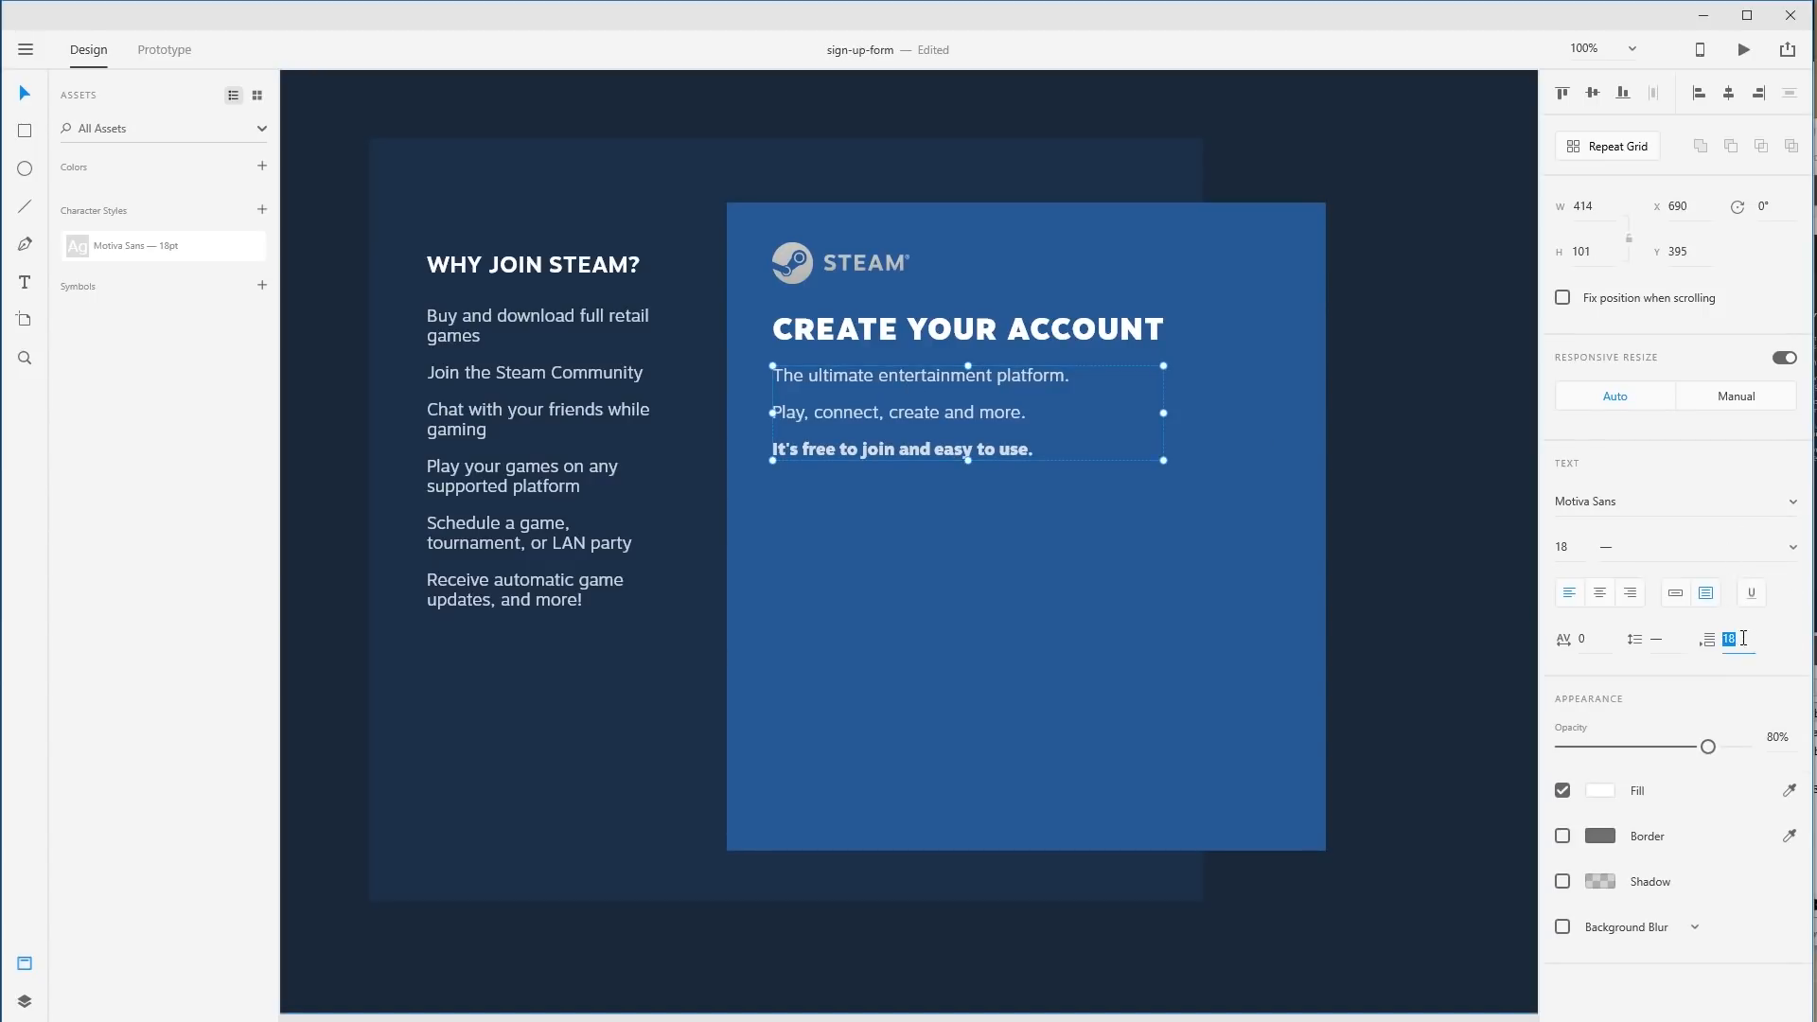
pyautogui.write('9')
pyautogui.press('Return')
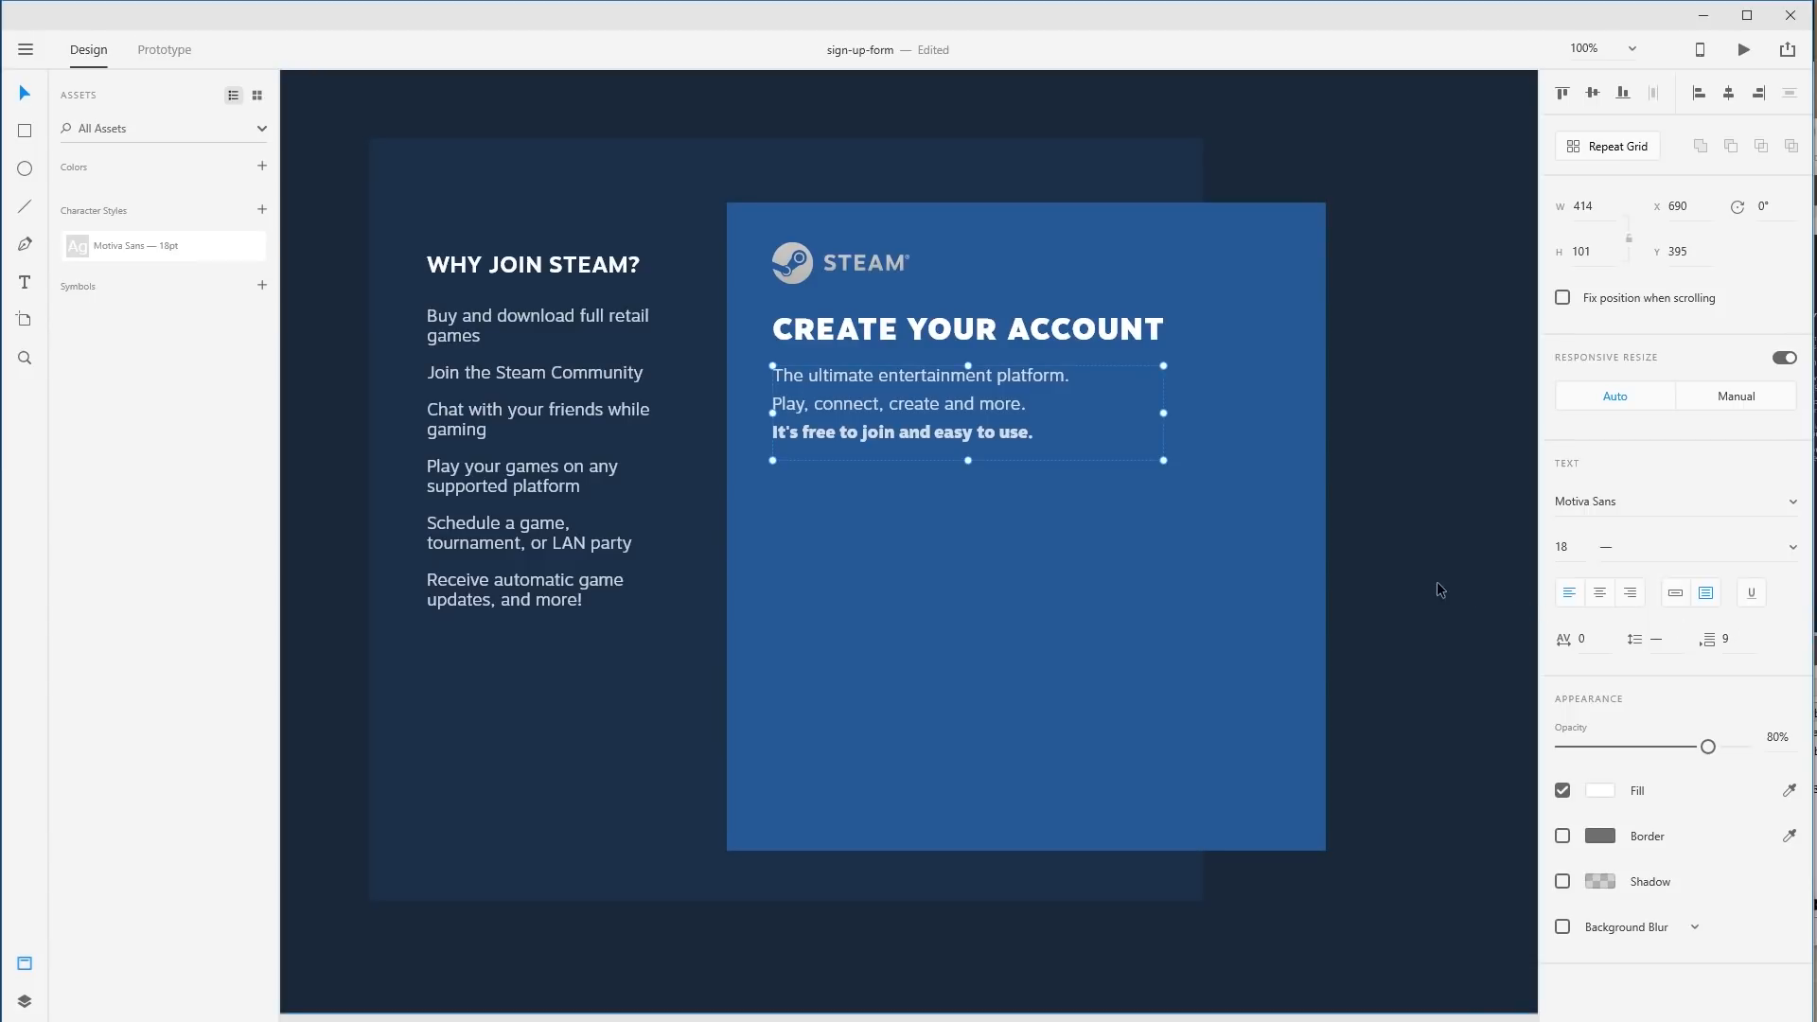
pyautogui.click(1381, 453)
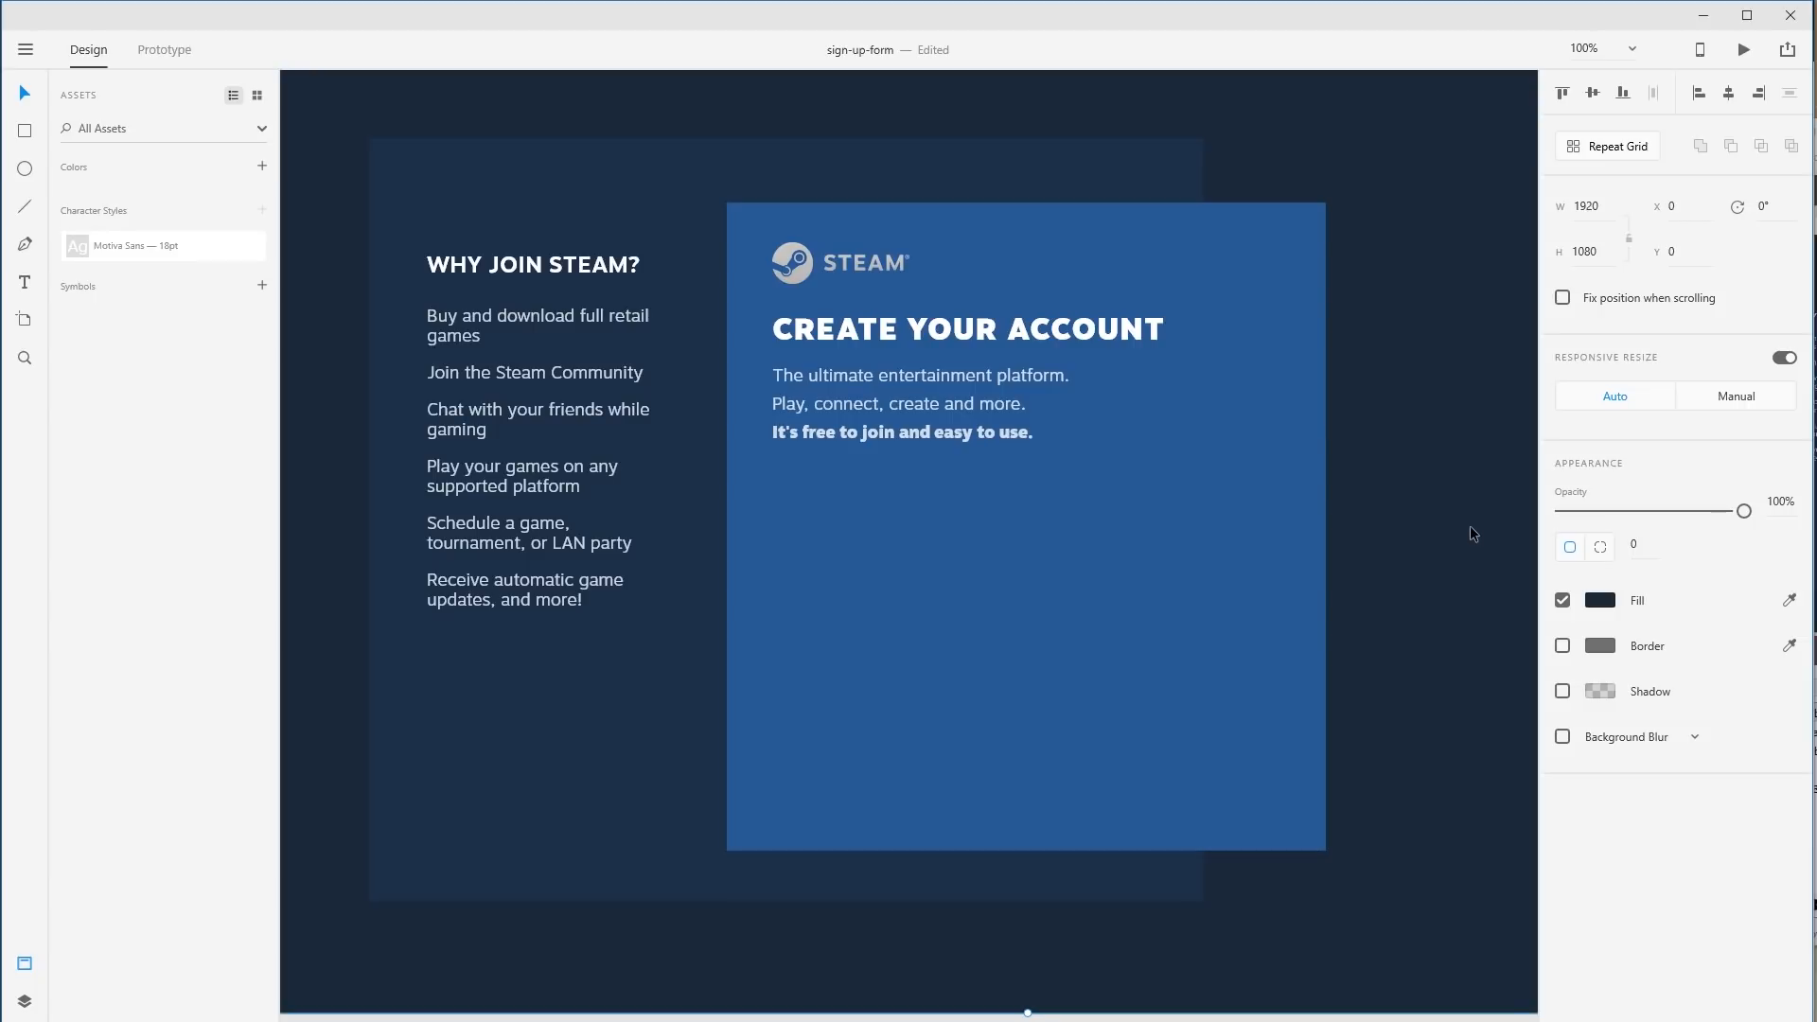
pyautogui.moveTo(871, 433); pyautogui.dragTo(872, 512)
# Change the copied subtitle's text to 'Your email', checking the original Steam form.
pyautogui.doubleClick(880, 527)
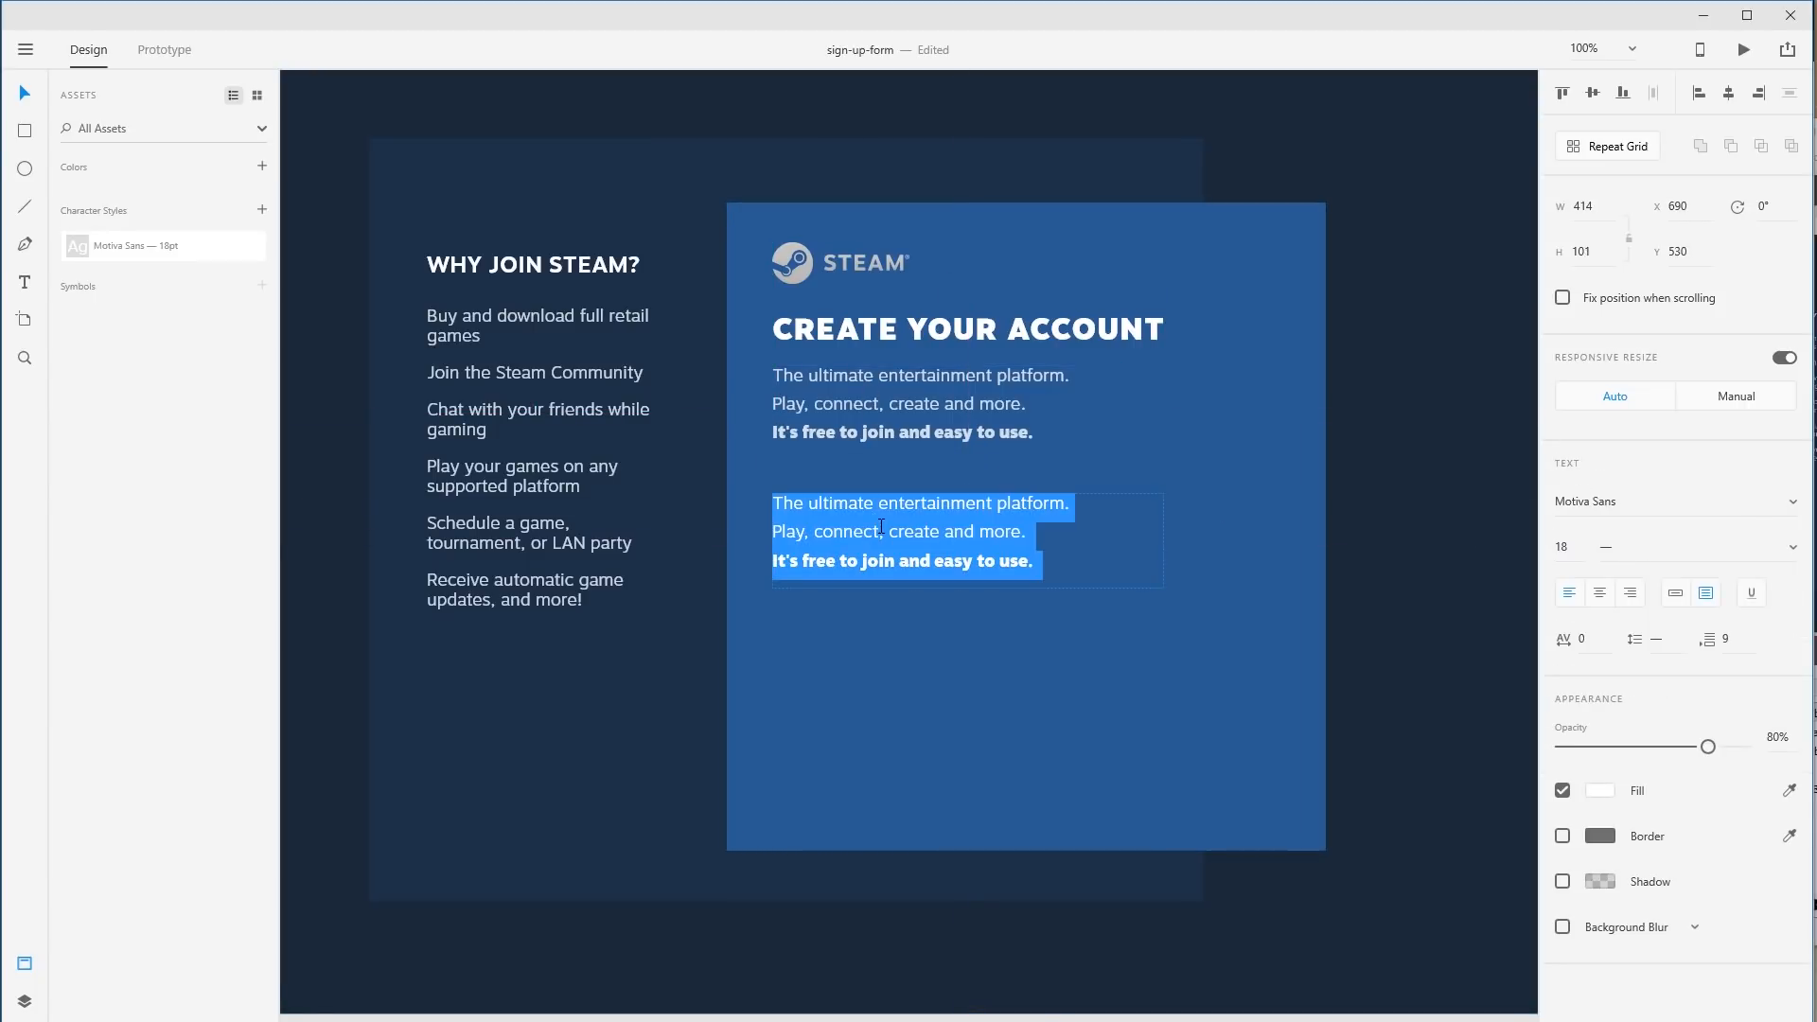
pyautogui.write('Your emai')
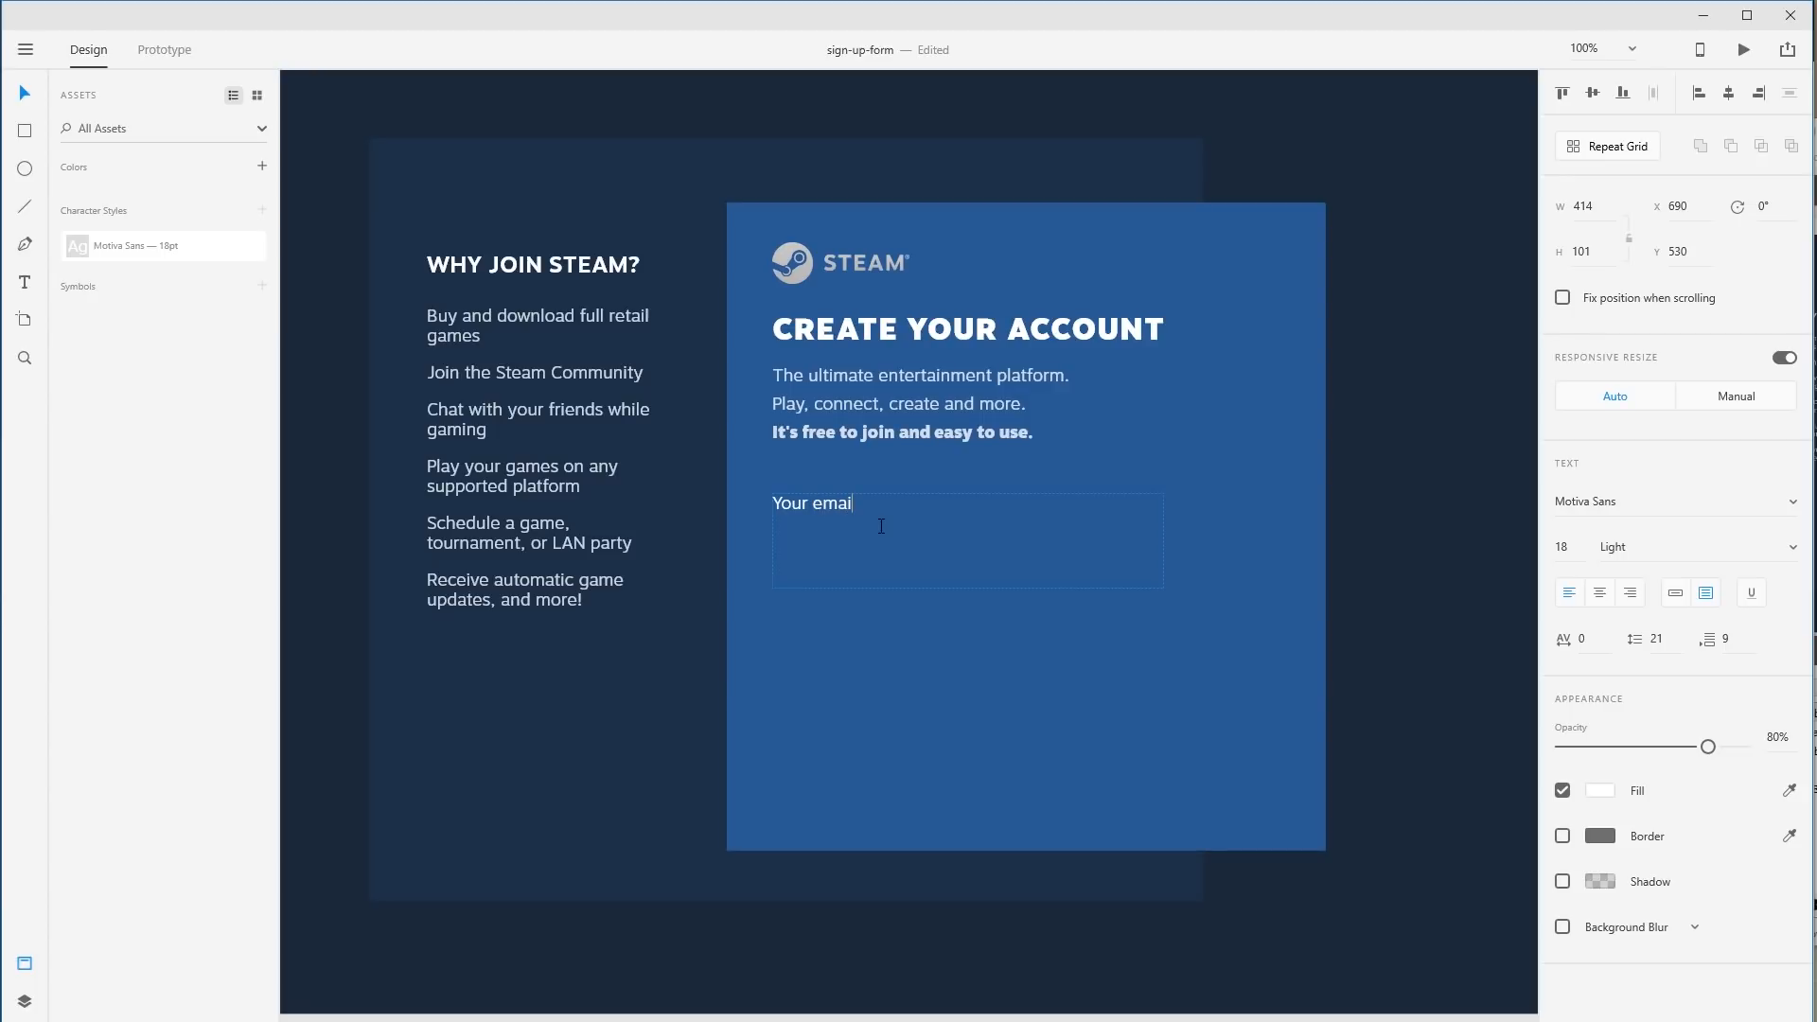
pyautogui.press('BackSpace')
pyautogui.press('BackSpace')
pyautogui.press('BackSpace')
pyautogui.press('Escape')
pyautogui.moveTo(713, 618); pyautogui.dragTo(1320, 662)
pyautogui.moveTo(827, 653); pyautogui.dragTo(1059, 662)
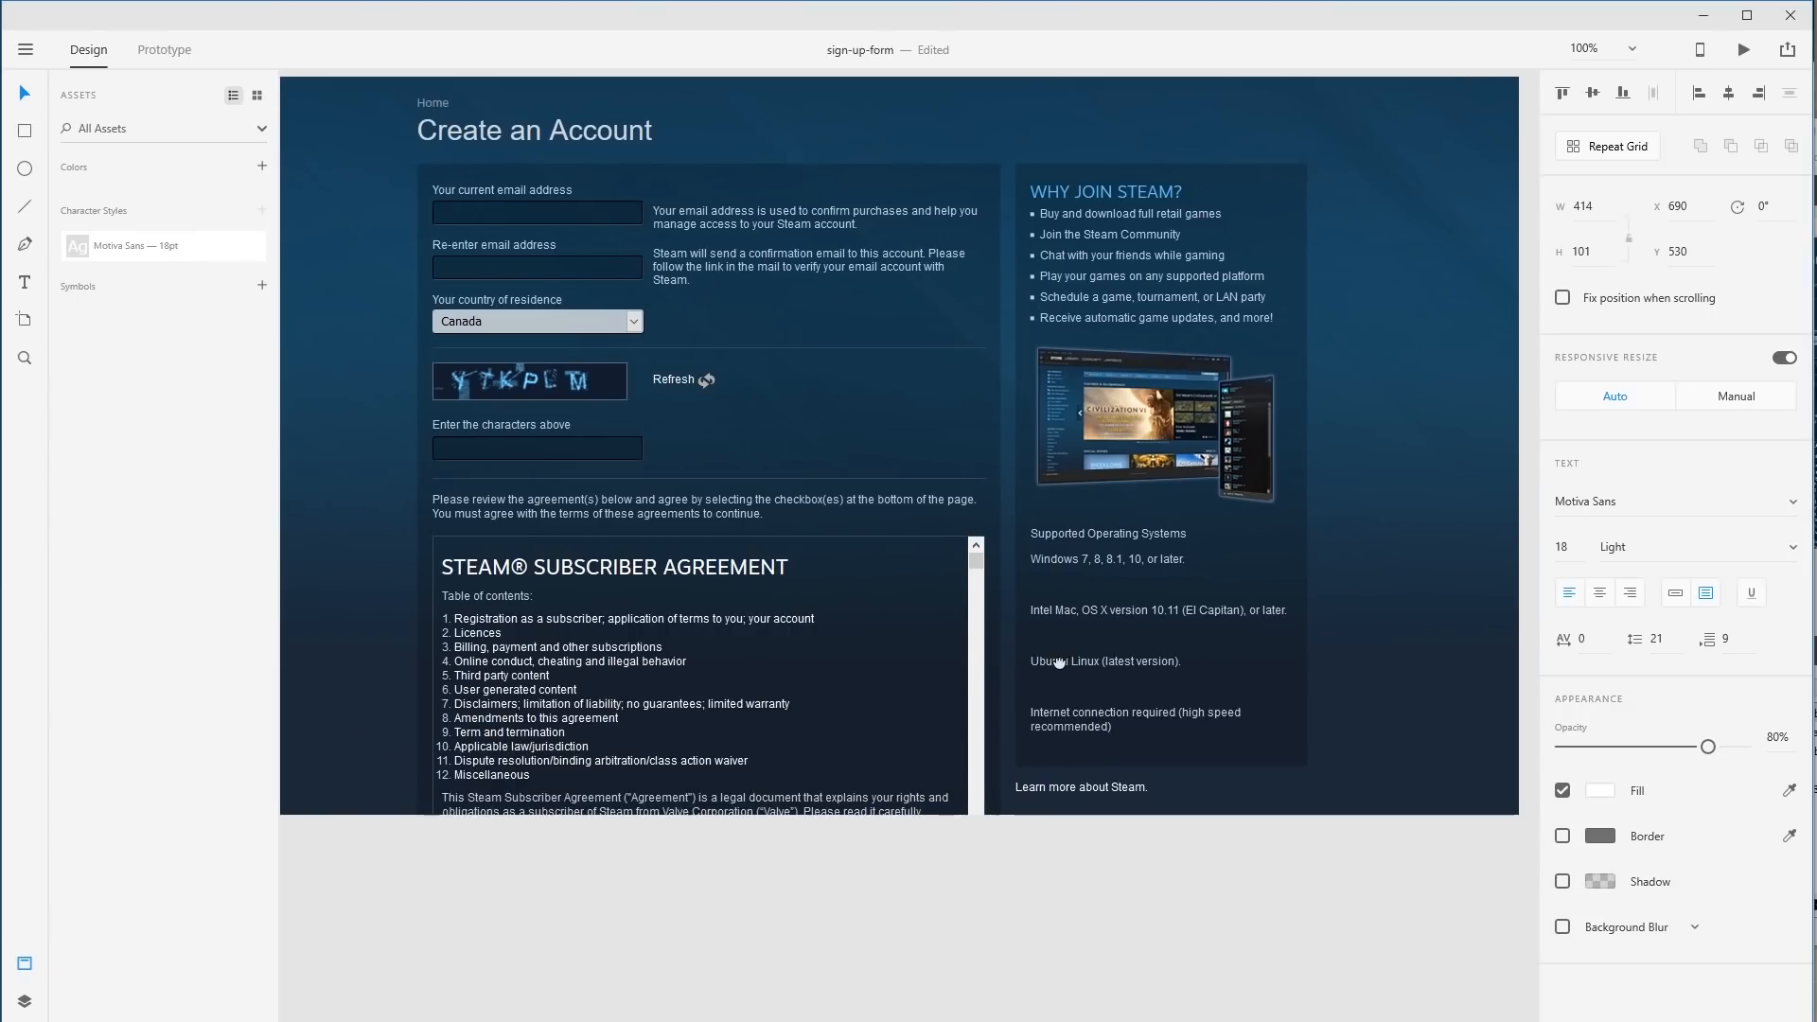
pyautogui.moveTo(1127, 411); pyautogui.dragTo(662, 395)
pyautogui.moveTo(1293, 612); pyautogui.dragTo(698, 570)
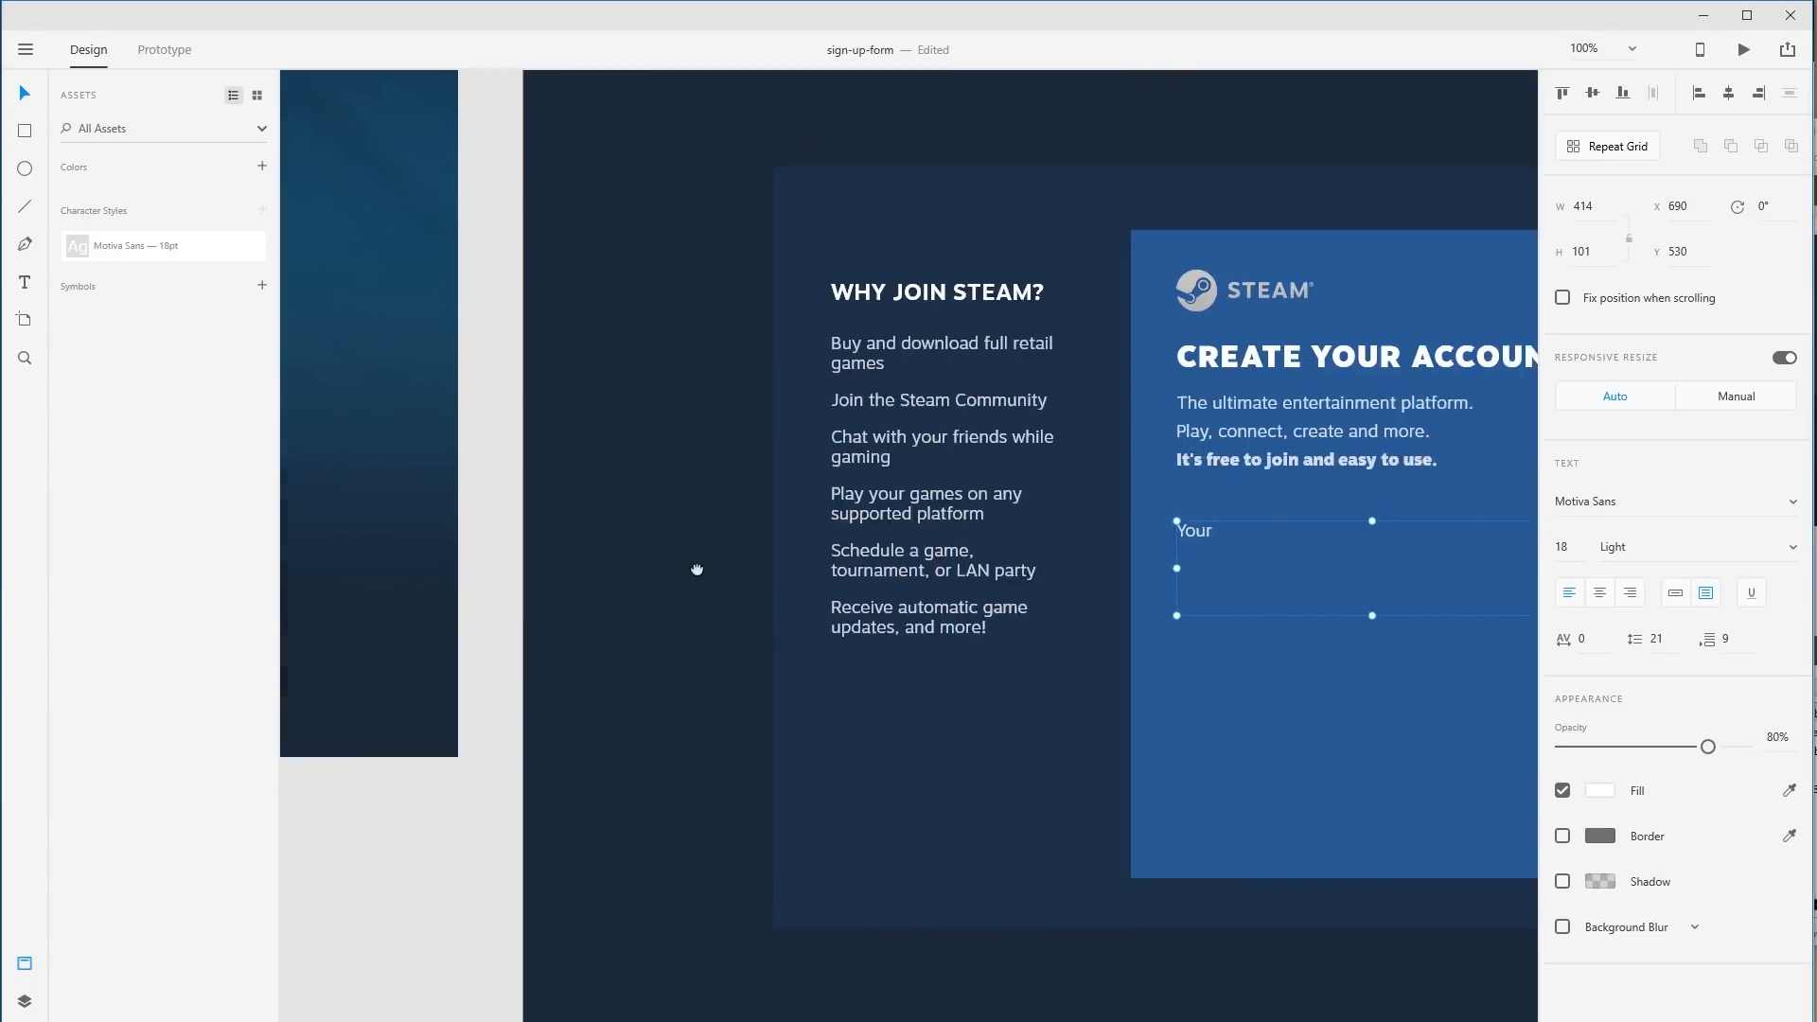
pyautogui.moveTo(1188, 613); pyautogui.dragTo(801, 588)
pyautogui.doubleClick(851, 511)
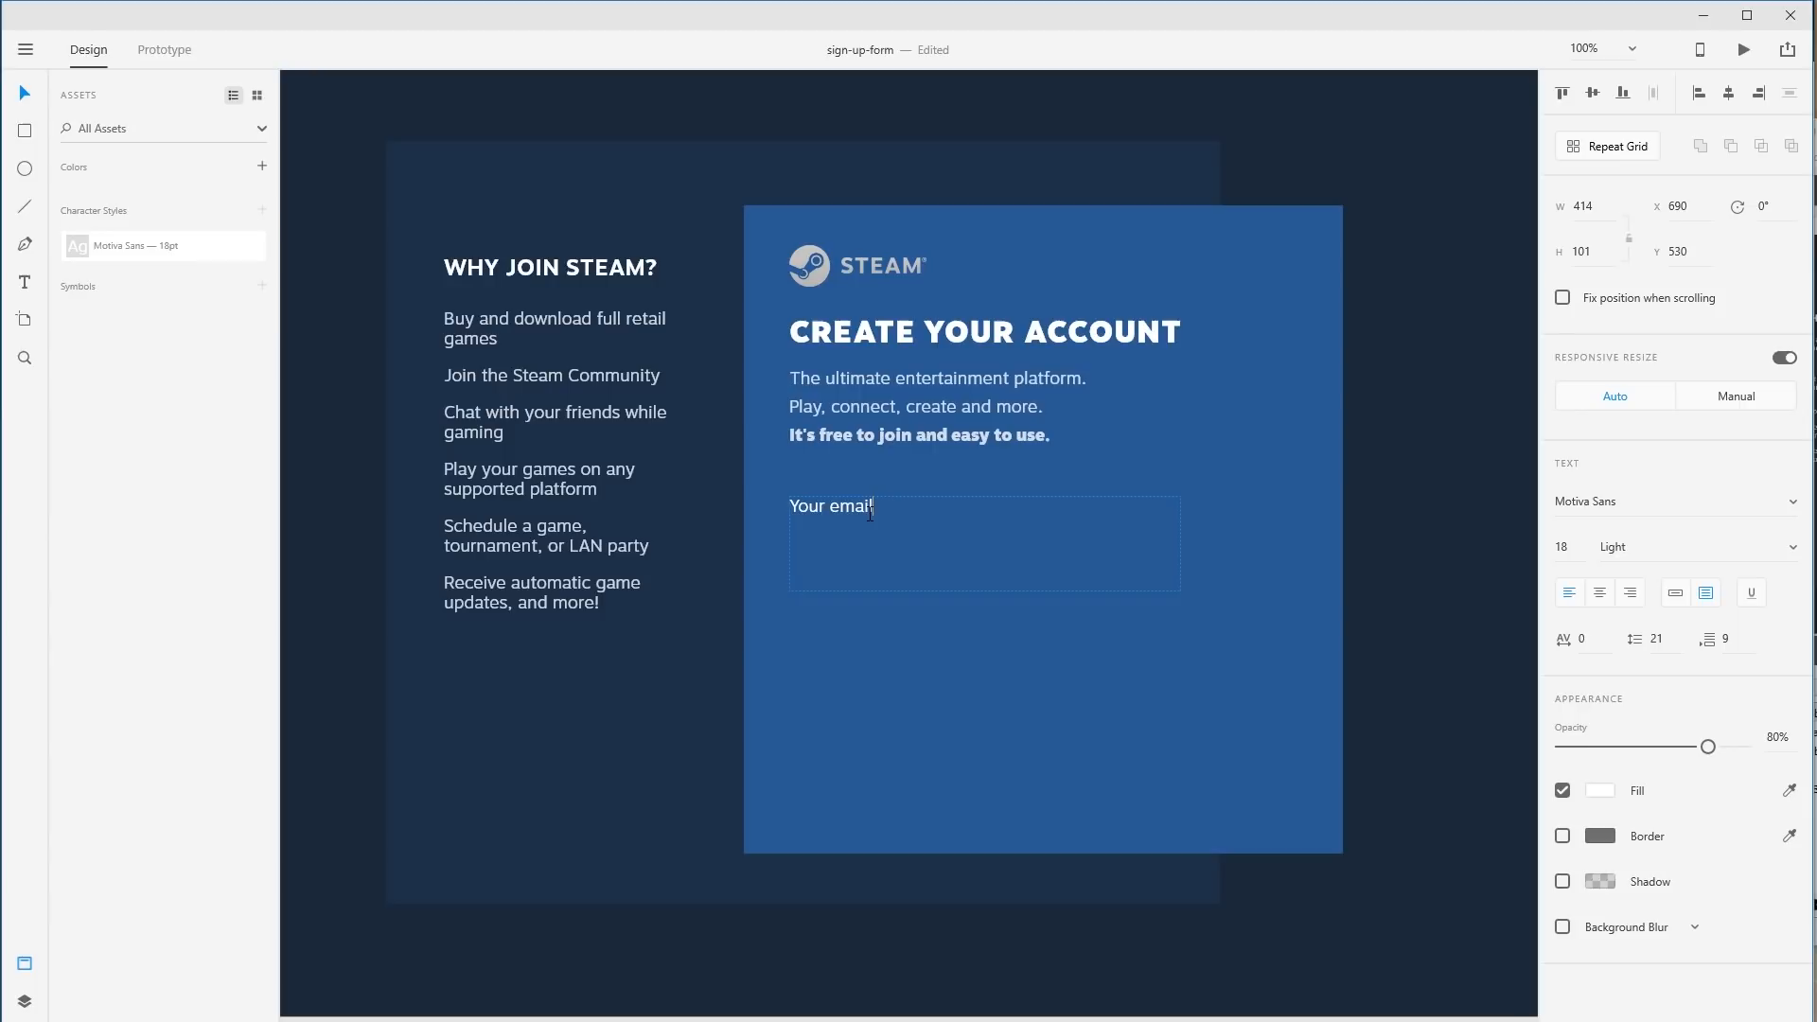
pyautogui.press('Escape')
pyautogui.moveTo(901, 602); pyautogui.dragTo(865, 575)
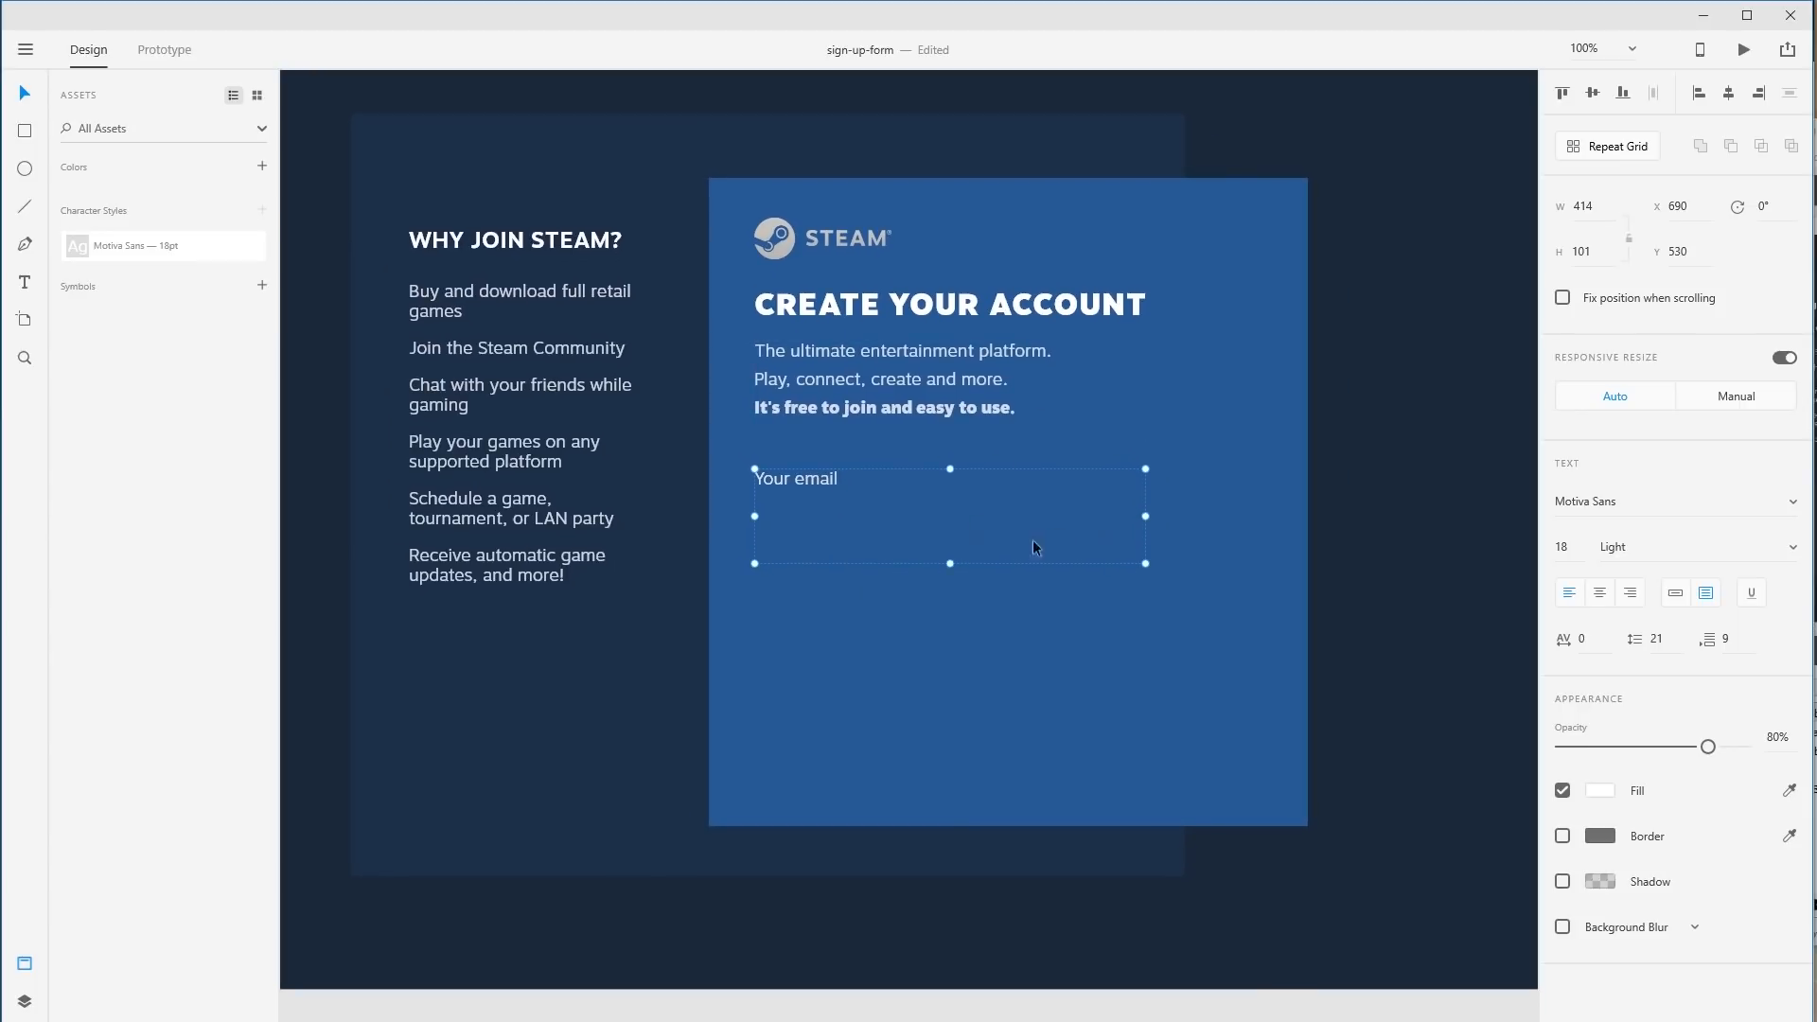
# Make 'Your email' auto-width point text, move it up slightly, and set 100% opacity.
pyautogui.click(1675, 593)
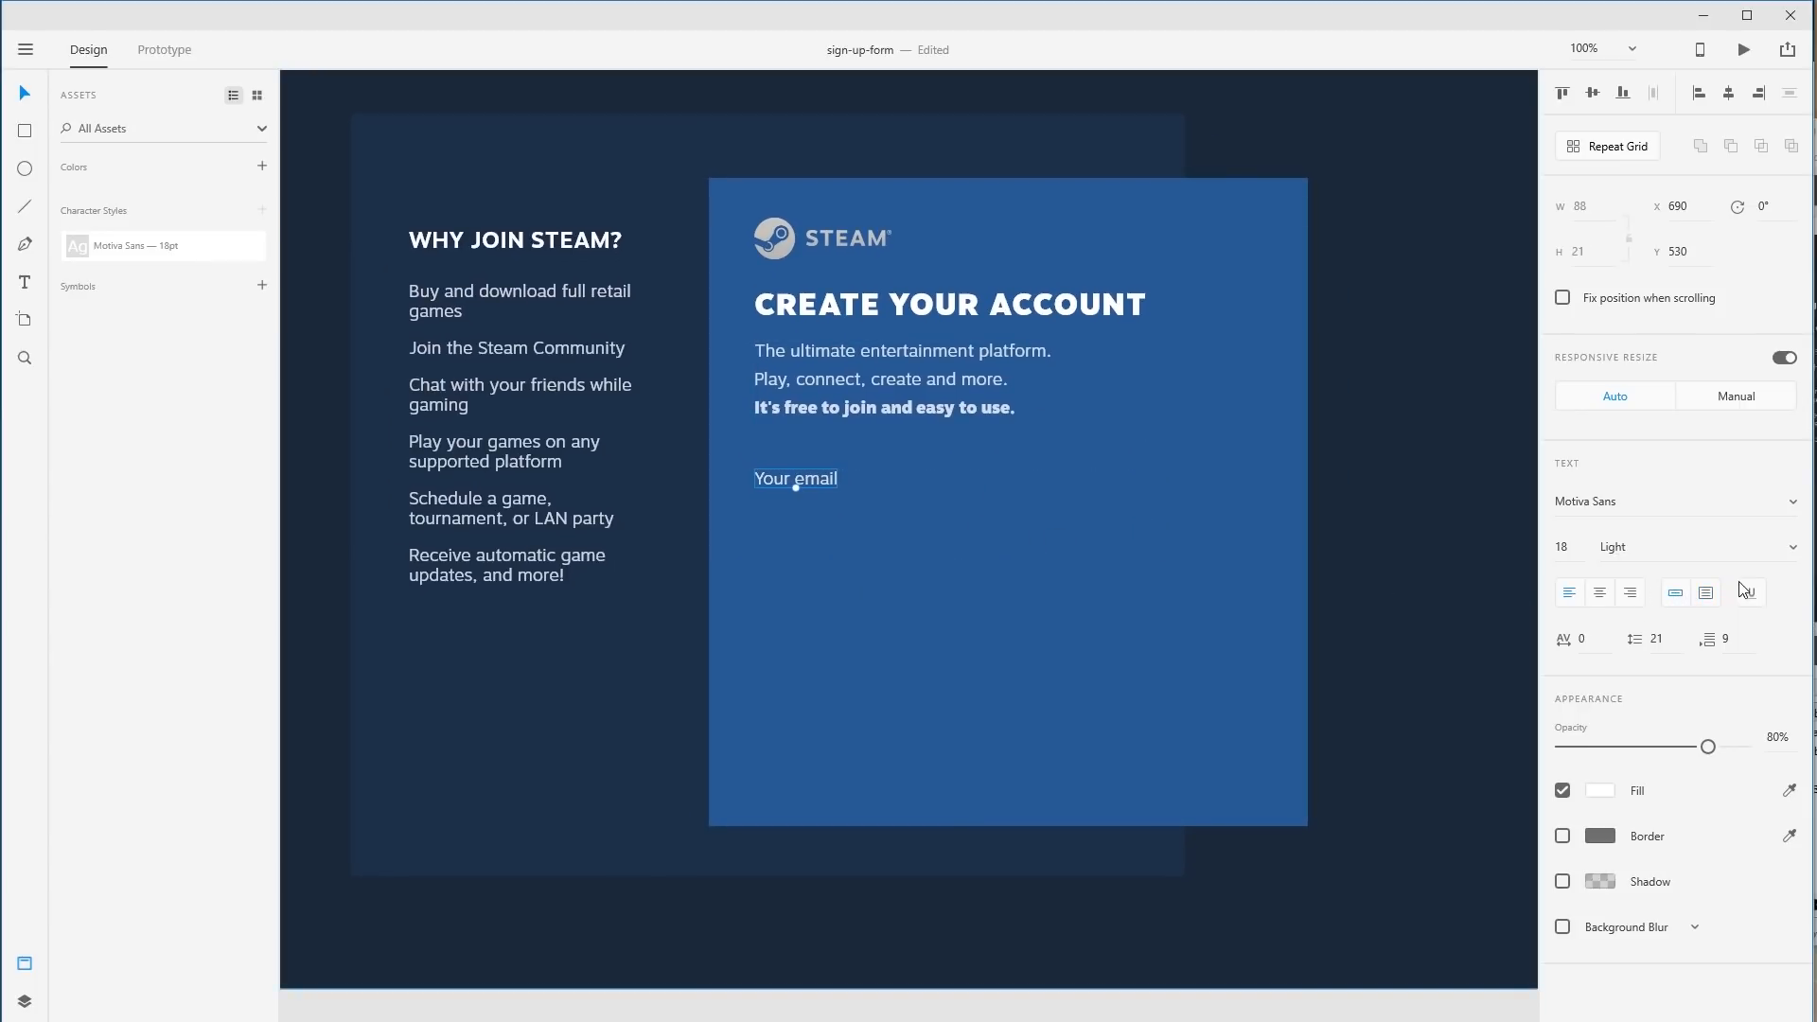
pyautogui.click(1705, 593)
pyautogui.click(1675, 592)
pyautogui.moveTo(818, 484); pyautogui.dragTo(818, 469)
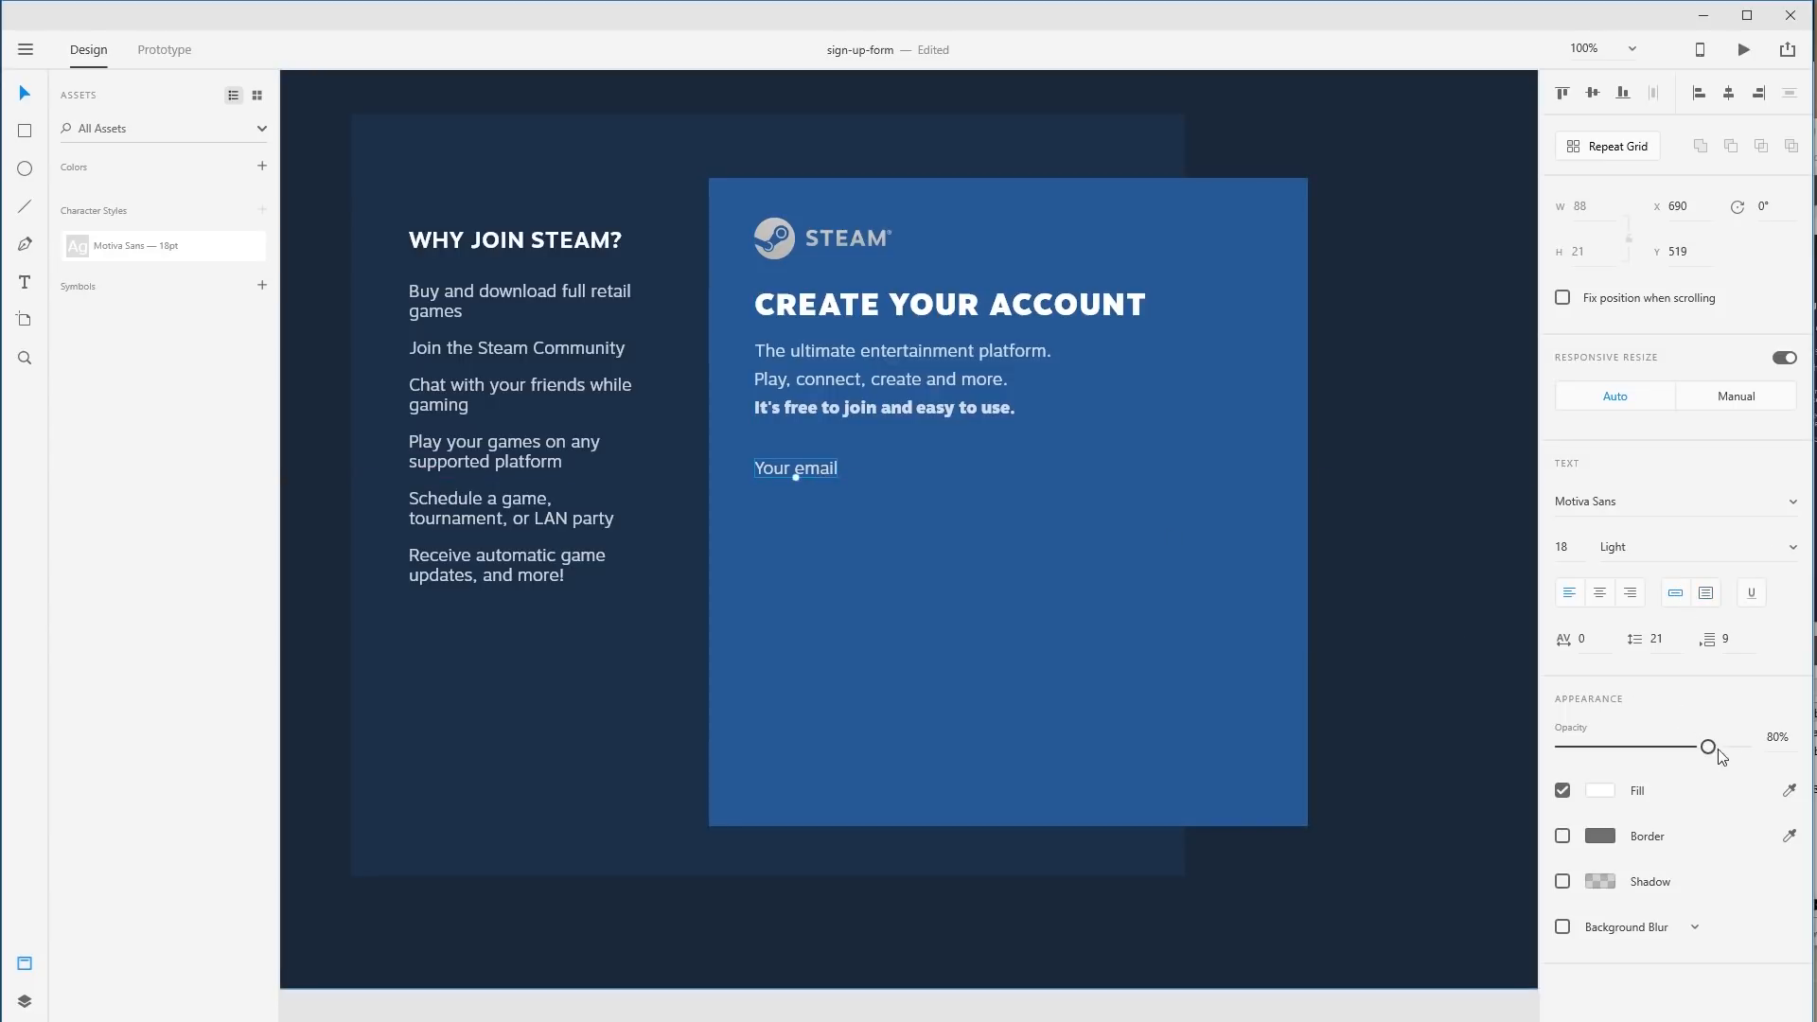
pyautogui.moveTo(1718, 750); pyautogui.dragTo(1744, 746)
pyautogui.click(857, 504)
pyautogui.click(801, 474)
# Draw a borderless black rectangle below the Your email label as the input box.
pyautogui.click(25, 132)
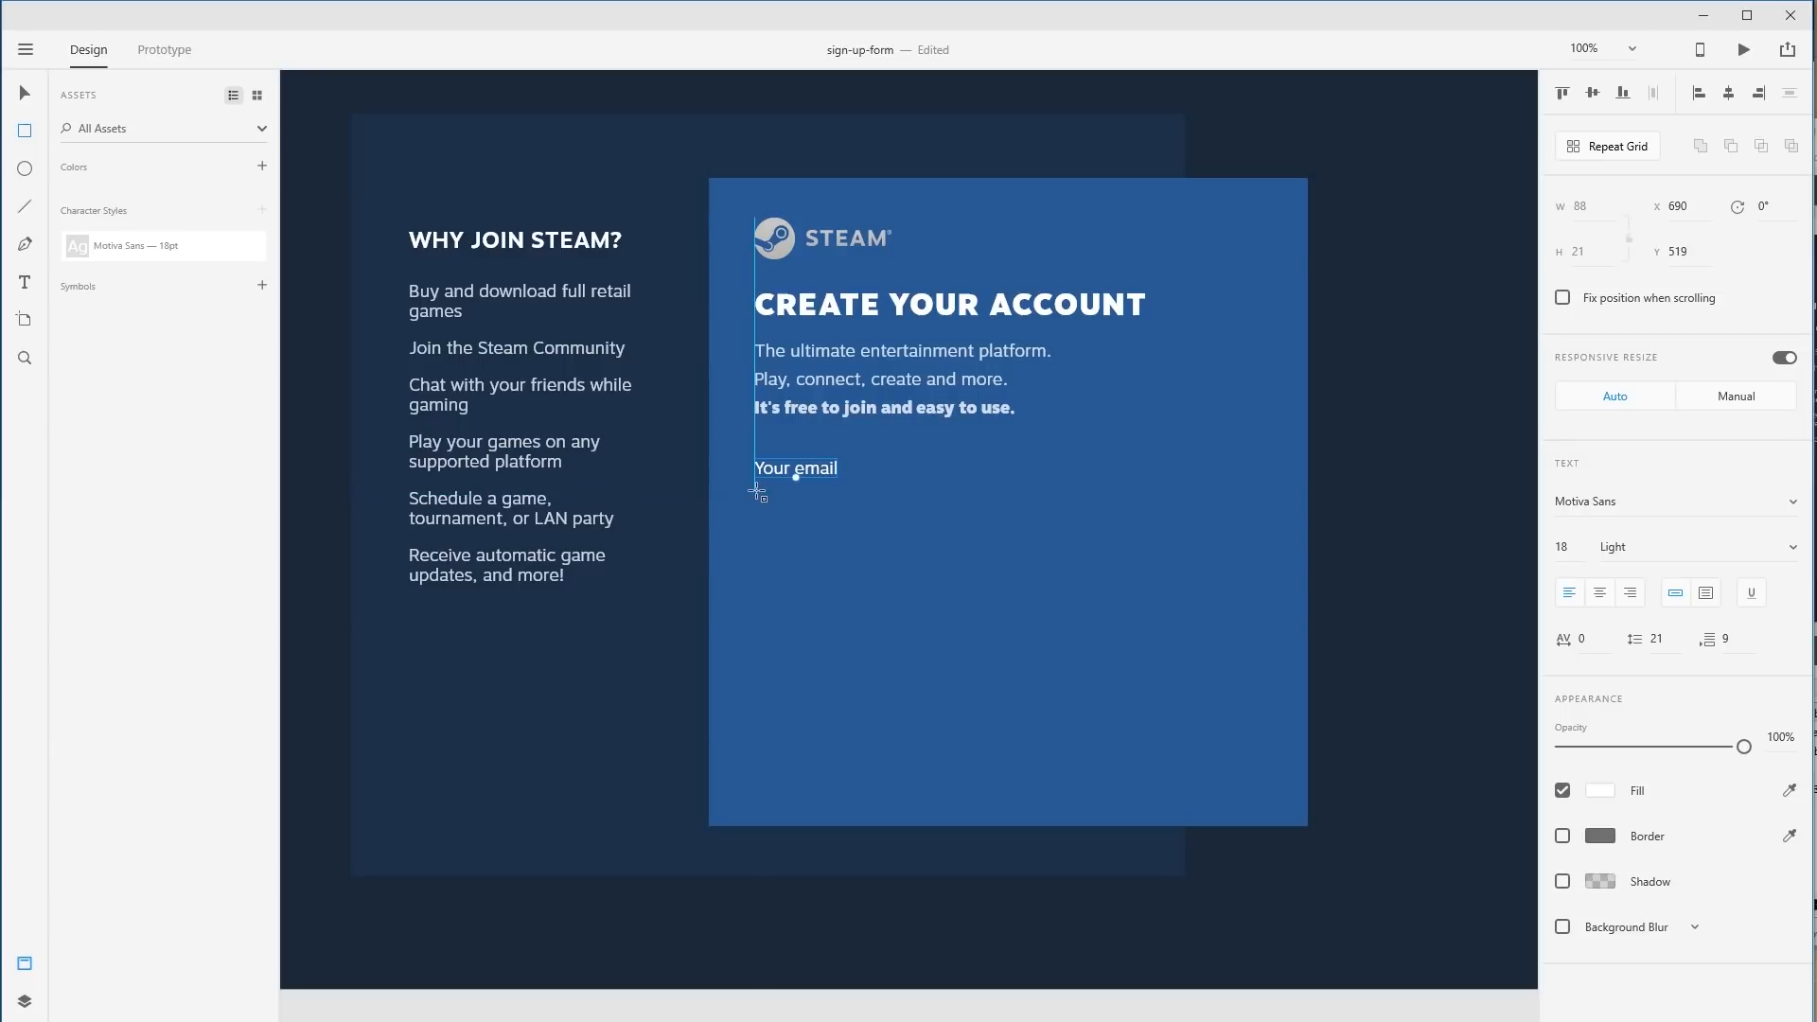
pyautogui.moveTo(755, 491); pyautogui.dragTo(1139, 539)
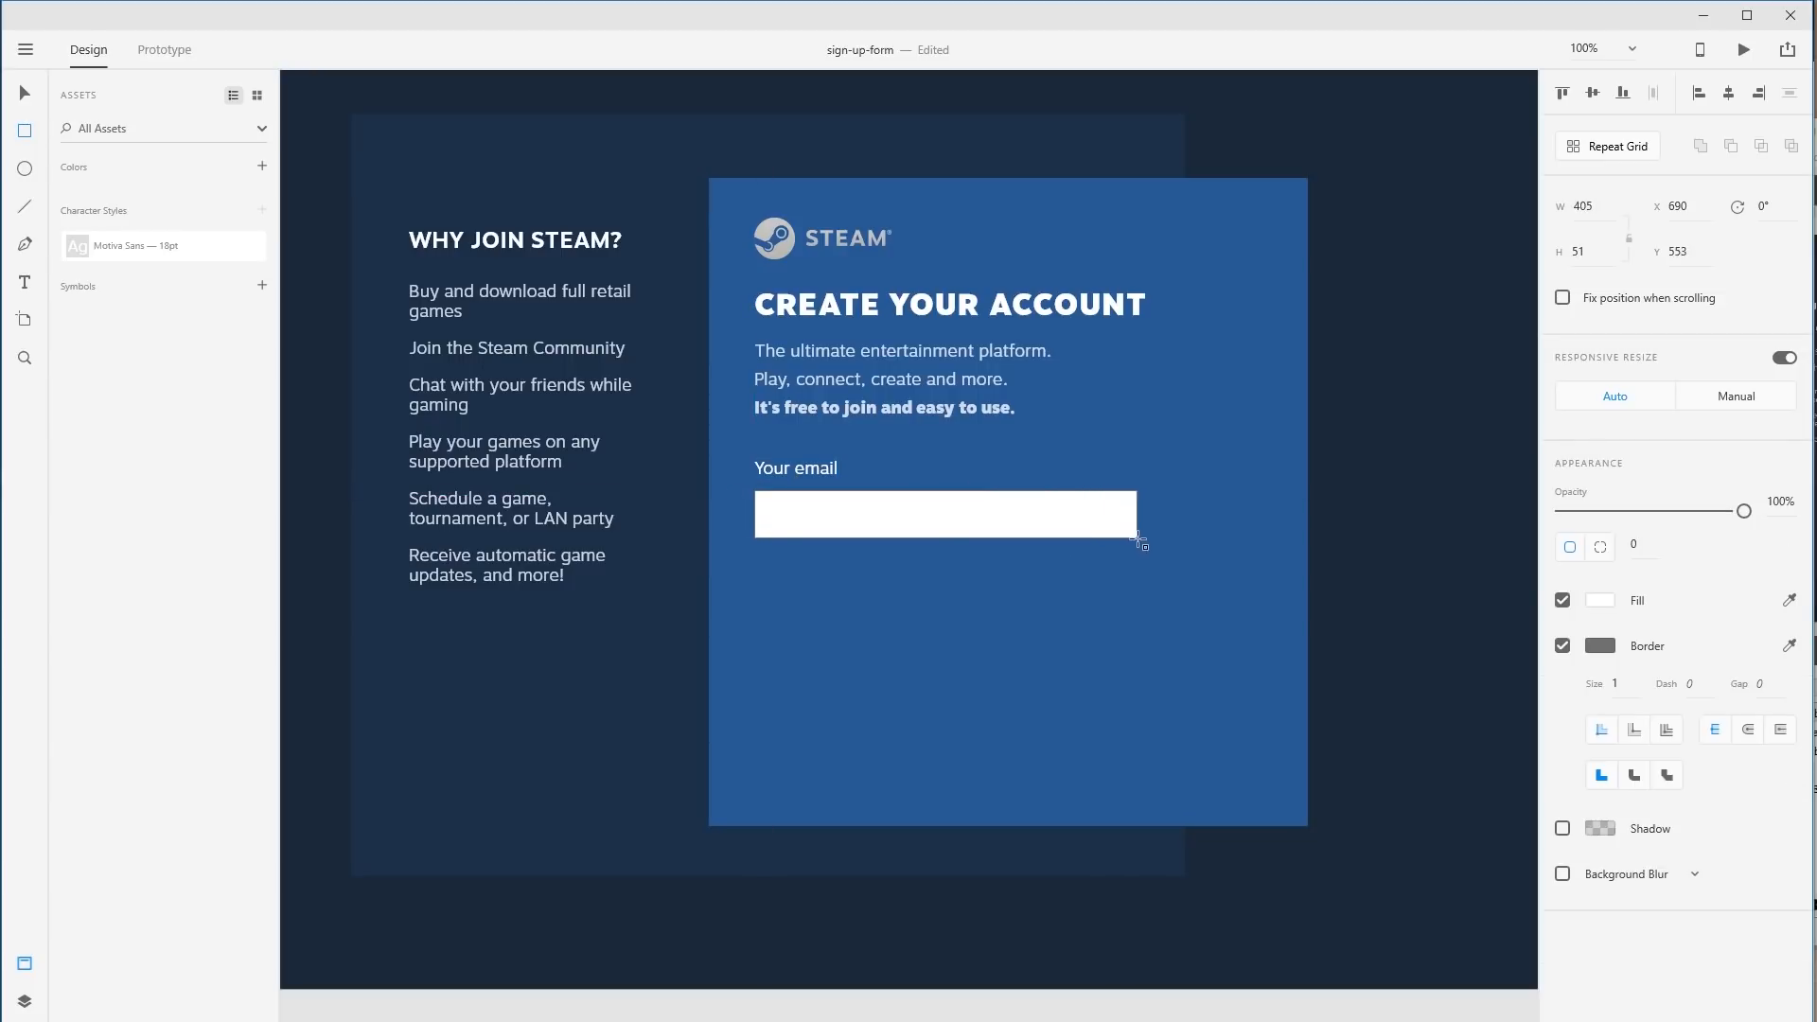
pyautogui.click(1562, 646)
pyautogui.click(1608, 602)
pyautogui.moveTo(1380, 561); pyautogui.dragTo(1191, 685)
# Set the input box to 20% opacity and widen it to 414.
pyautogui.moveTo(1641, 512); pyautogui.dragTo(1600, 513)
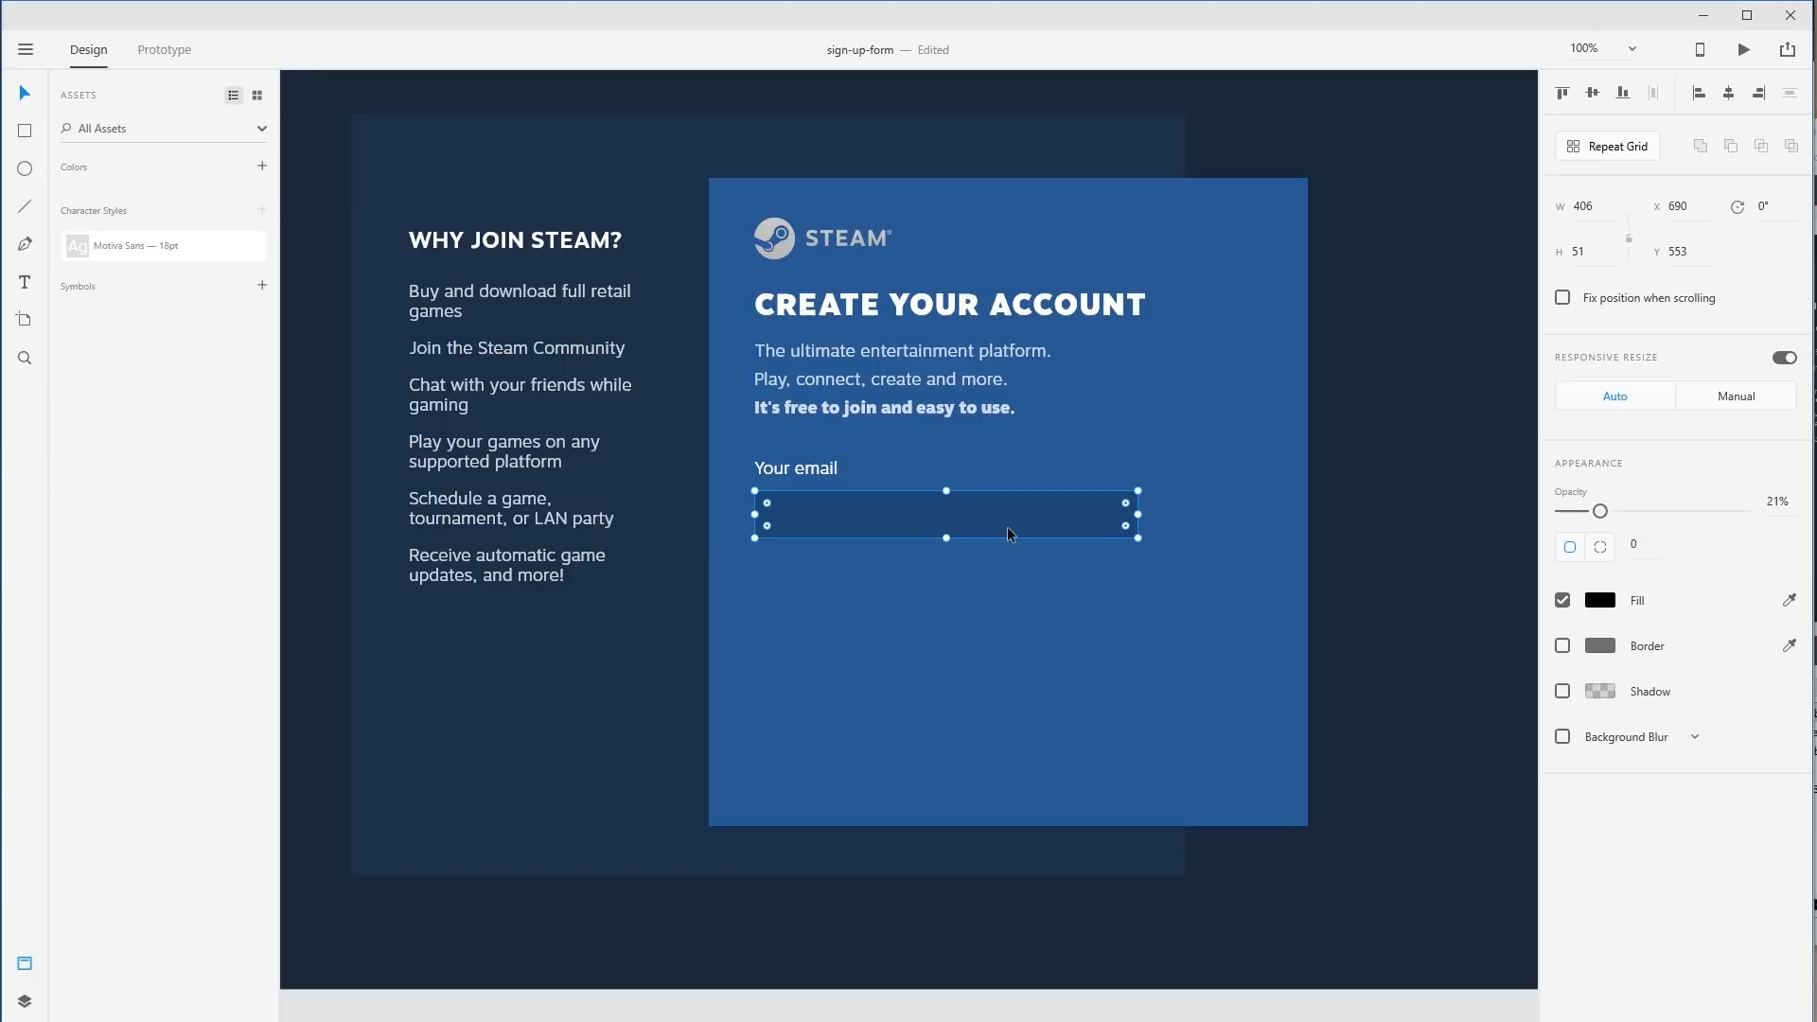
pyautogui.moveTo(1009, 519); pyautogui.dragTo(1015, 514)
pyautogui.hotkey('ctrl', 'z')
pyautogui.click(1457, 521)
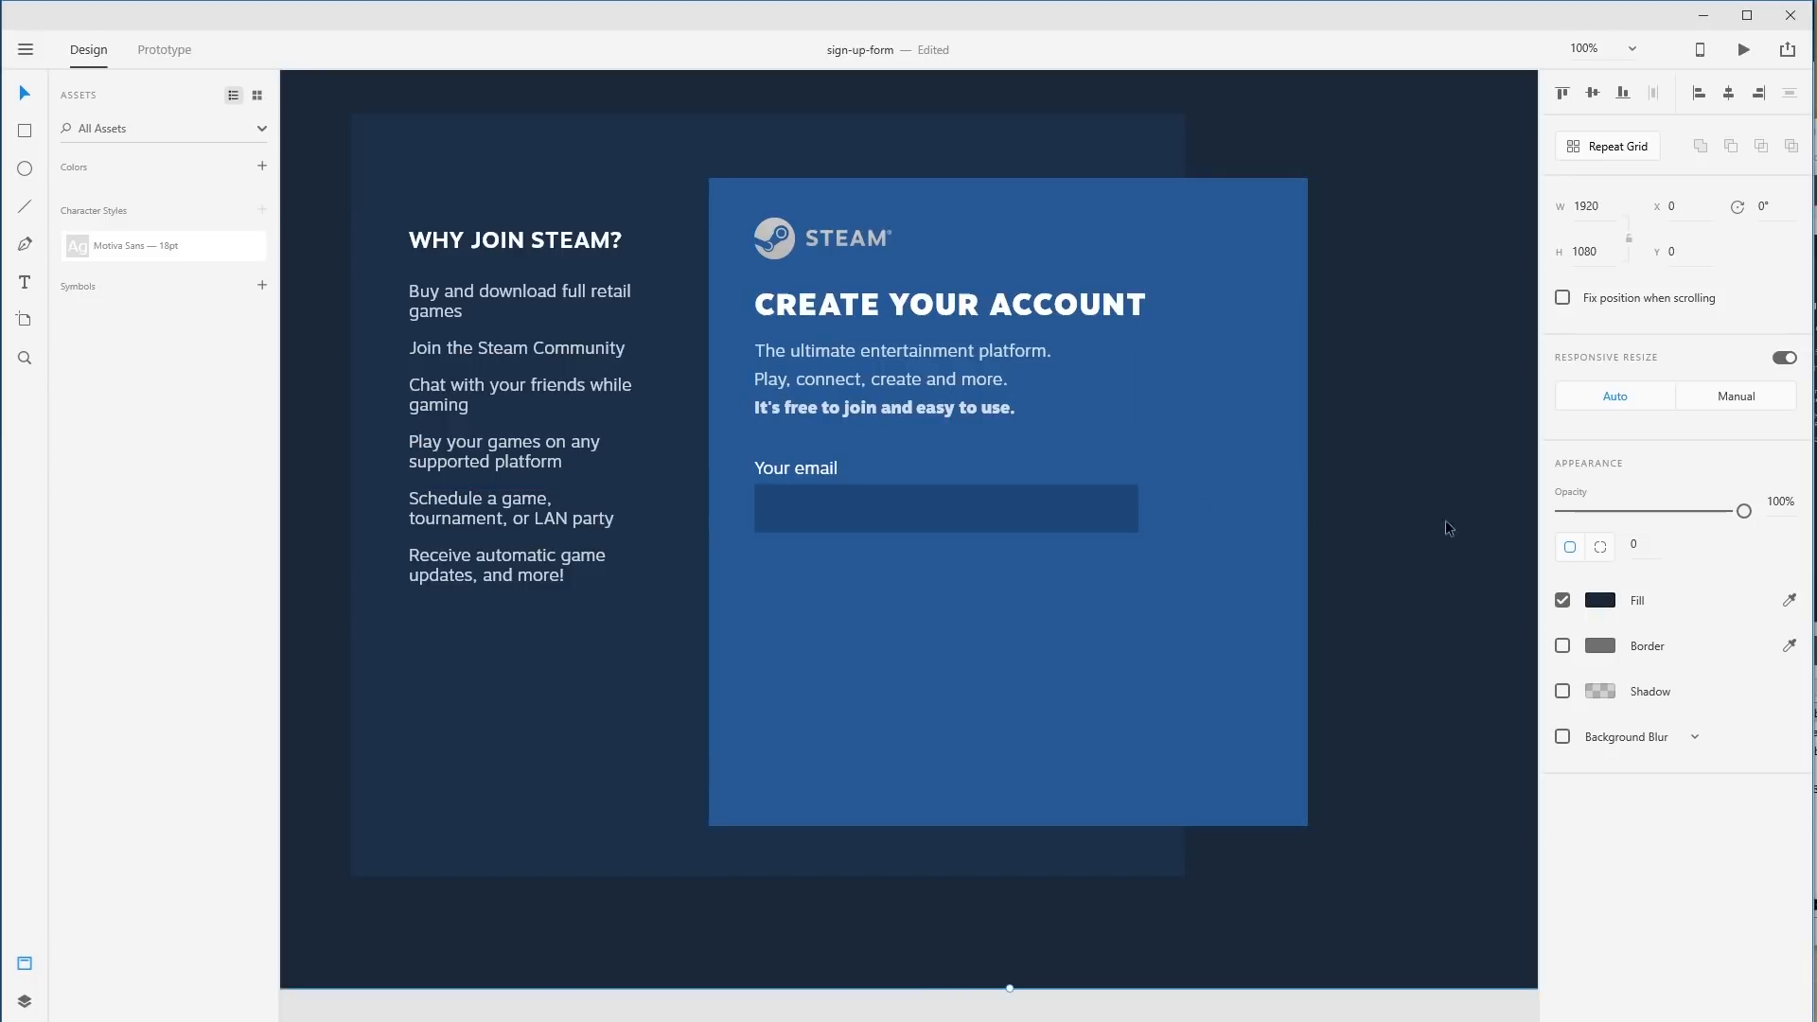
pyautogui.click(1088, 517)
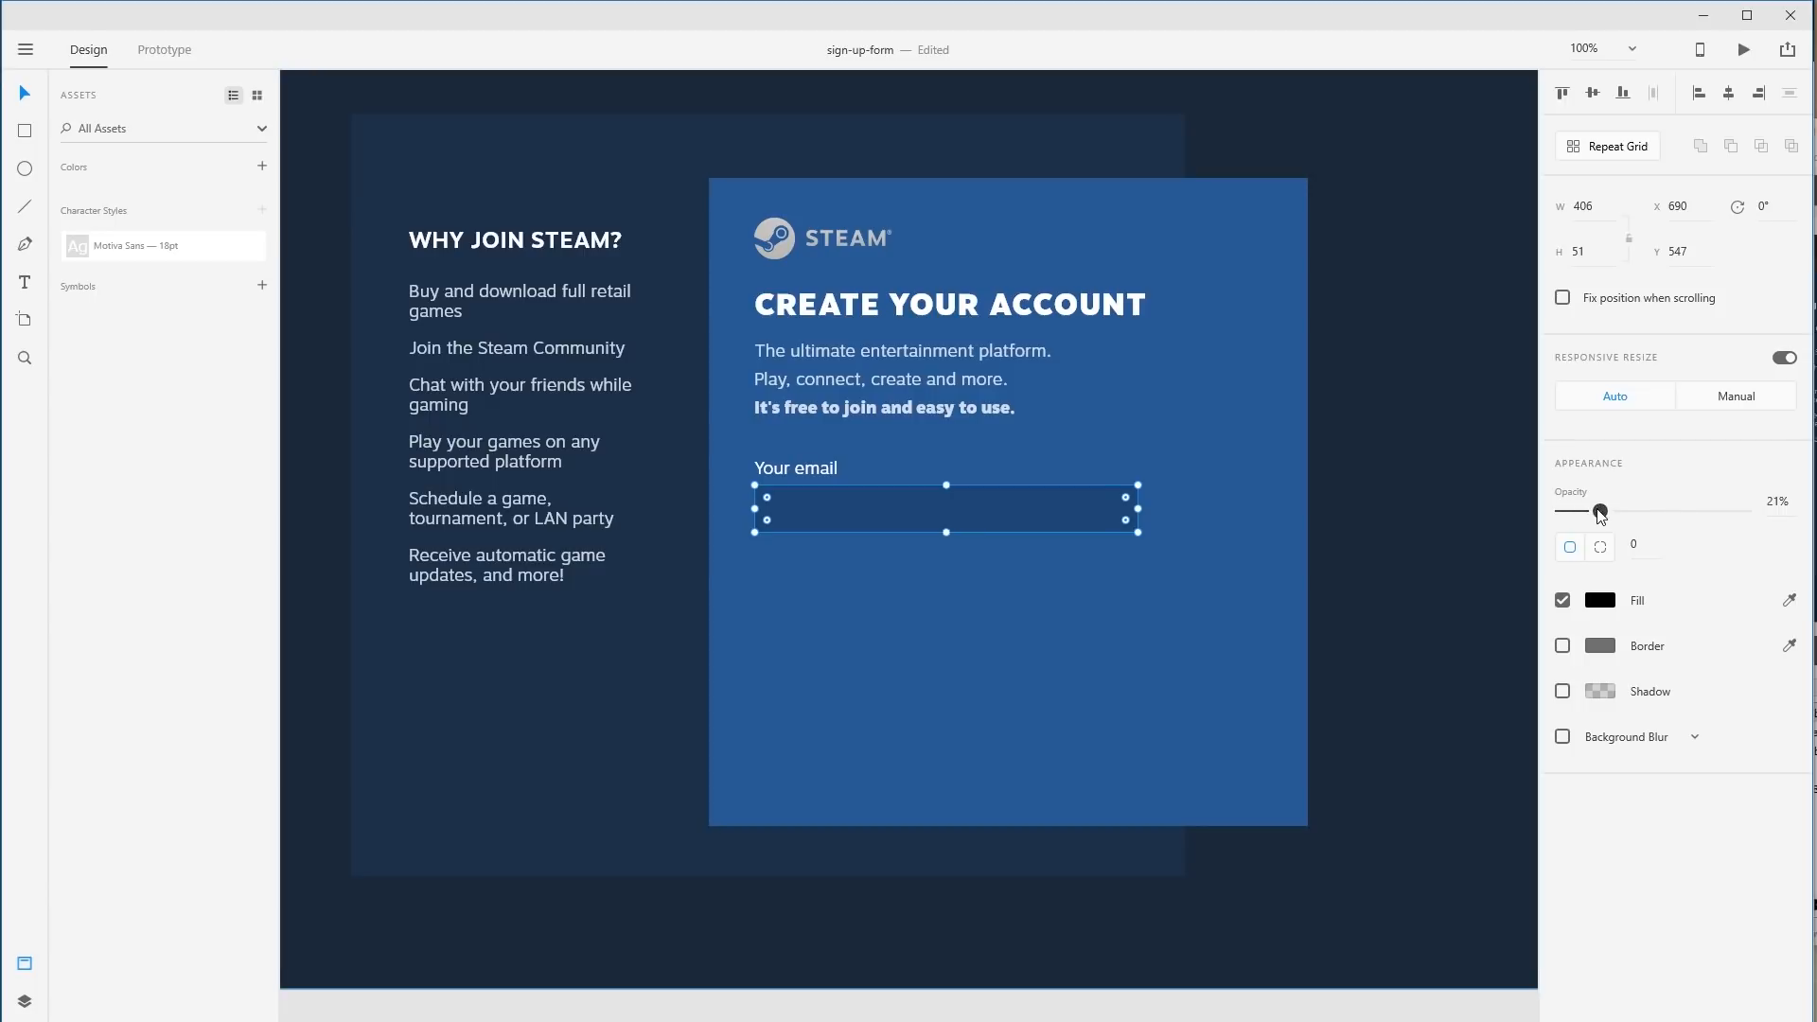
pyautogui.moveTo(1599, 512); pyautogui.dragTo(1597, 512)
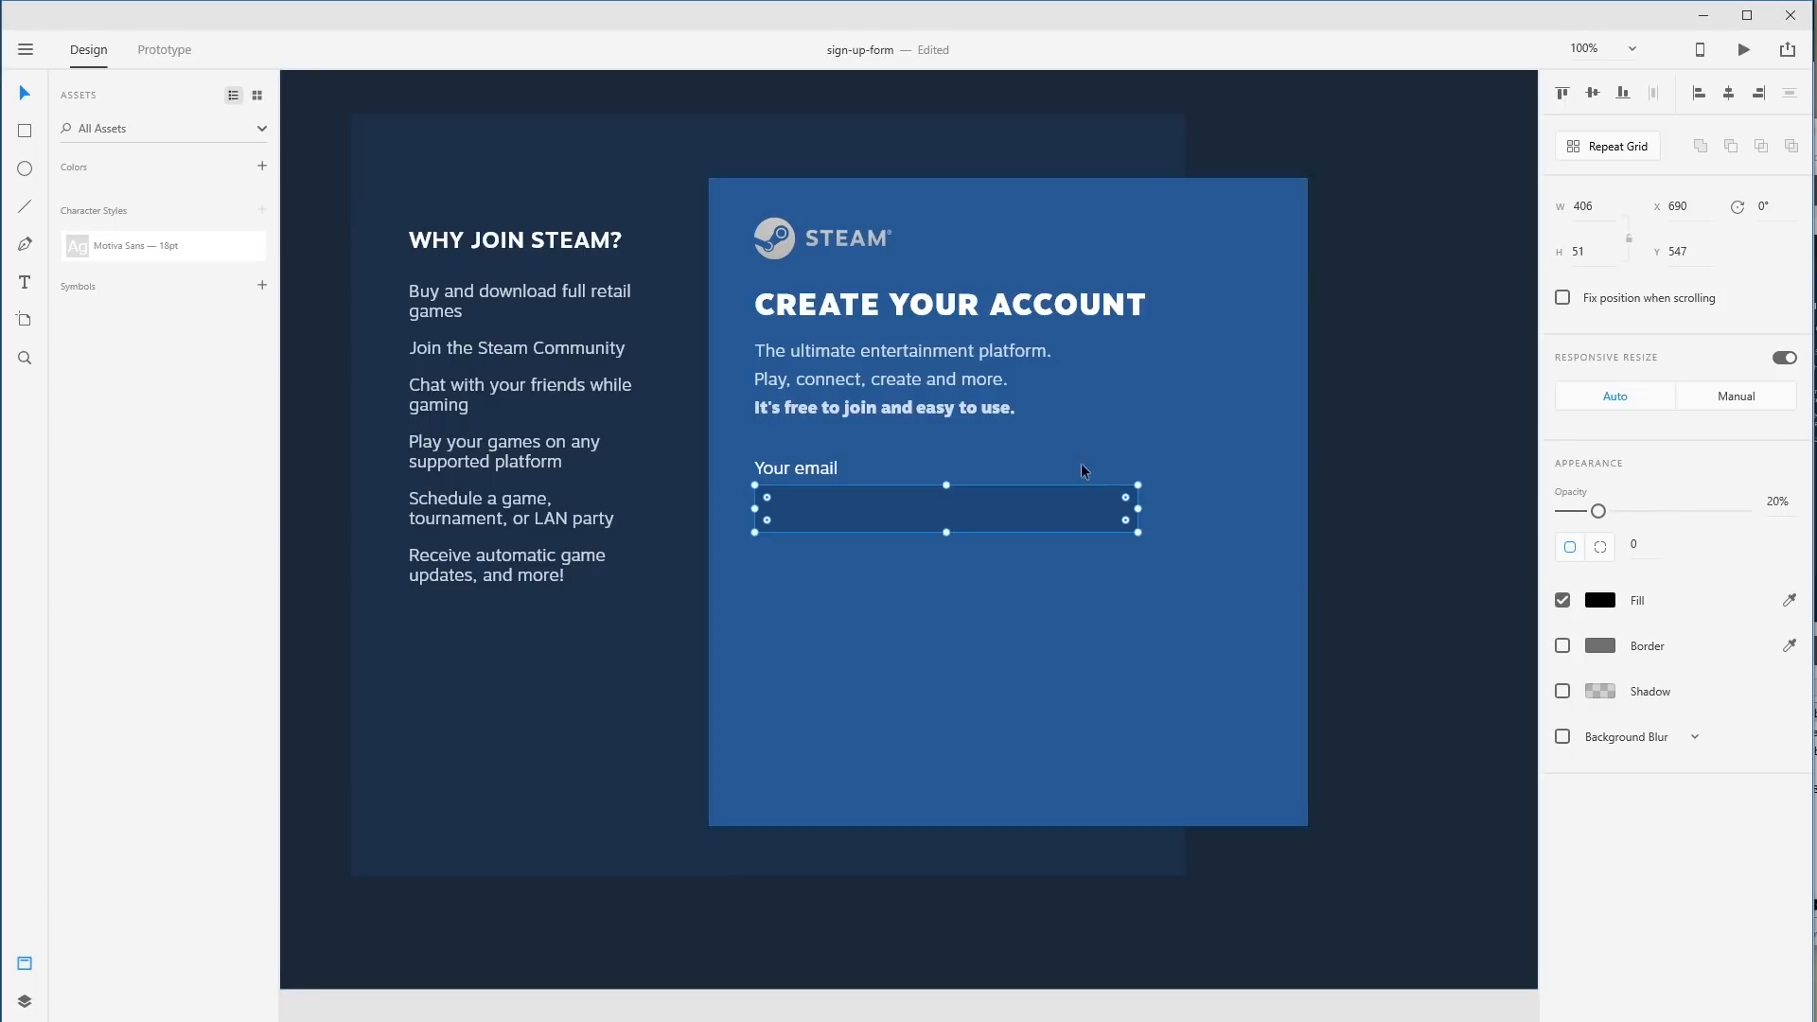
pyautogui.moveTo(1138, 509)
pyautogui.mouseDown()
pyautogui.moveTo(1200, 508)
pyautogui.moveTo(1146, 510)
pyautogui.mouseUp()
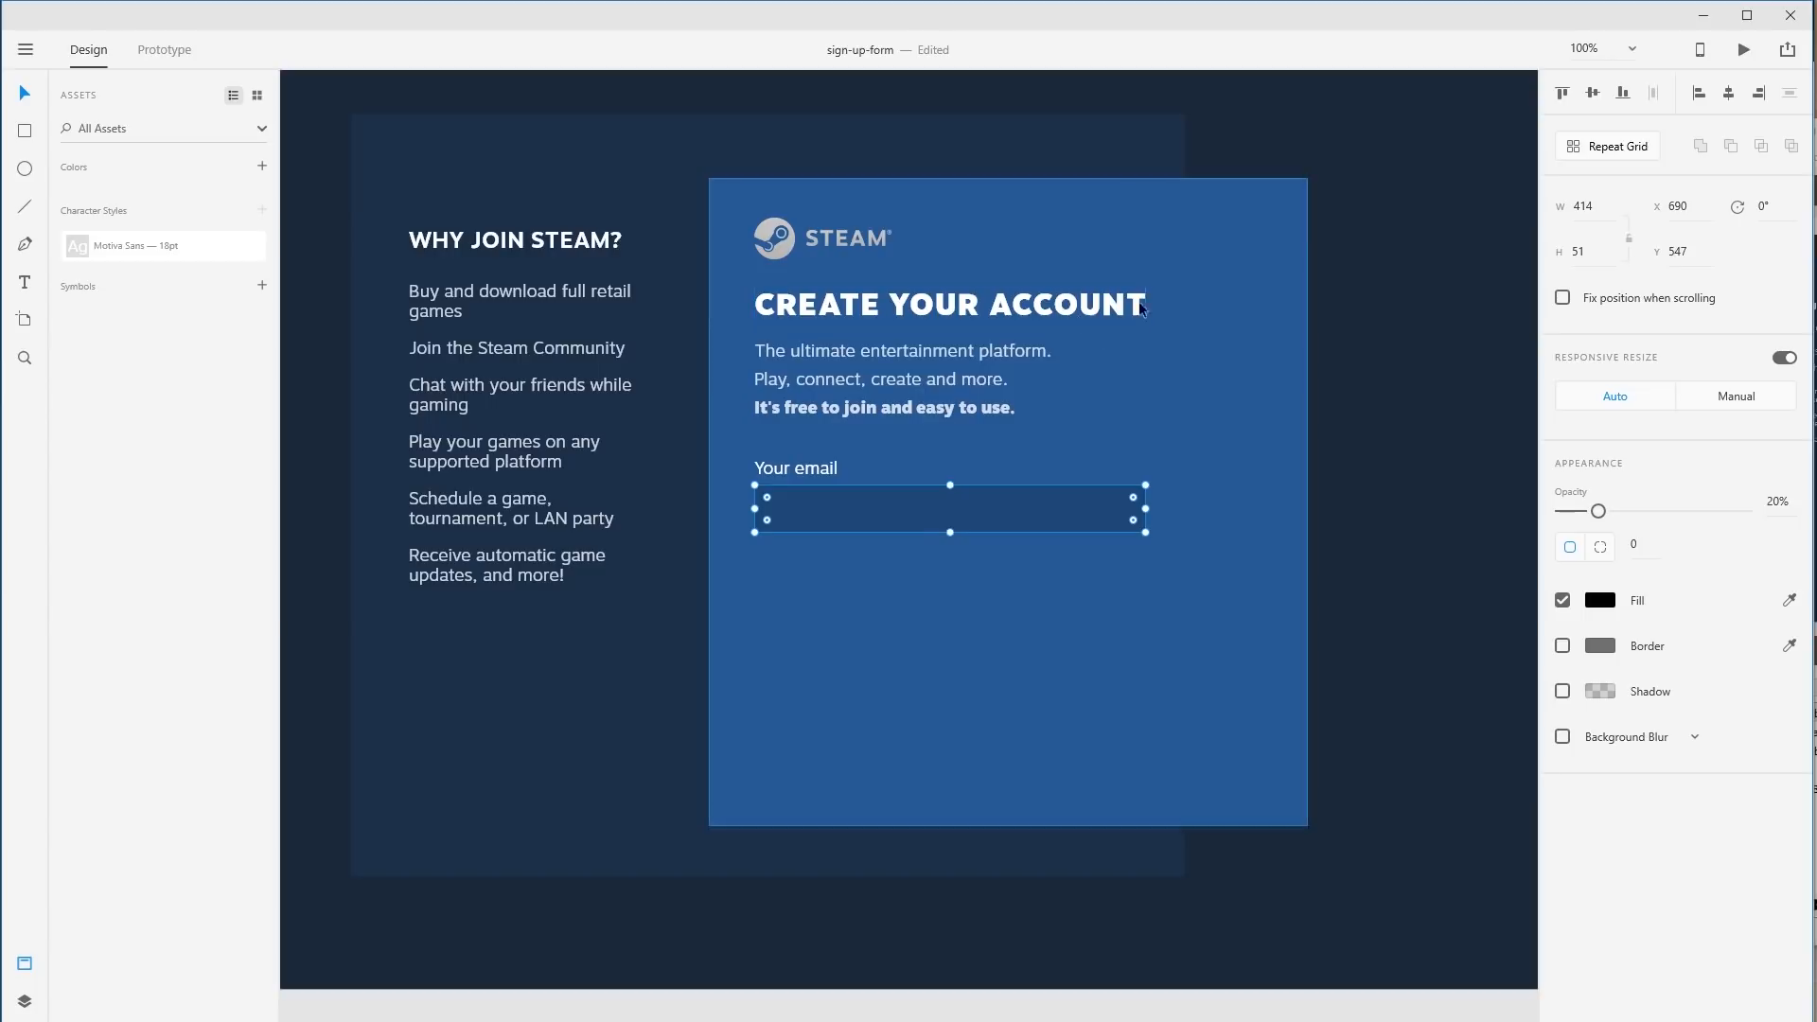
# Compare against the original Steam form, then zoom in on the Your email label and box.
pyautogui.keyDown('shift'); pyautogui.click(823, 470); pyautogui.keyUp('shift')
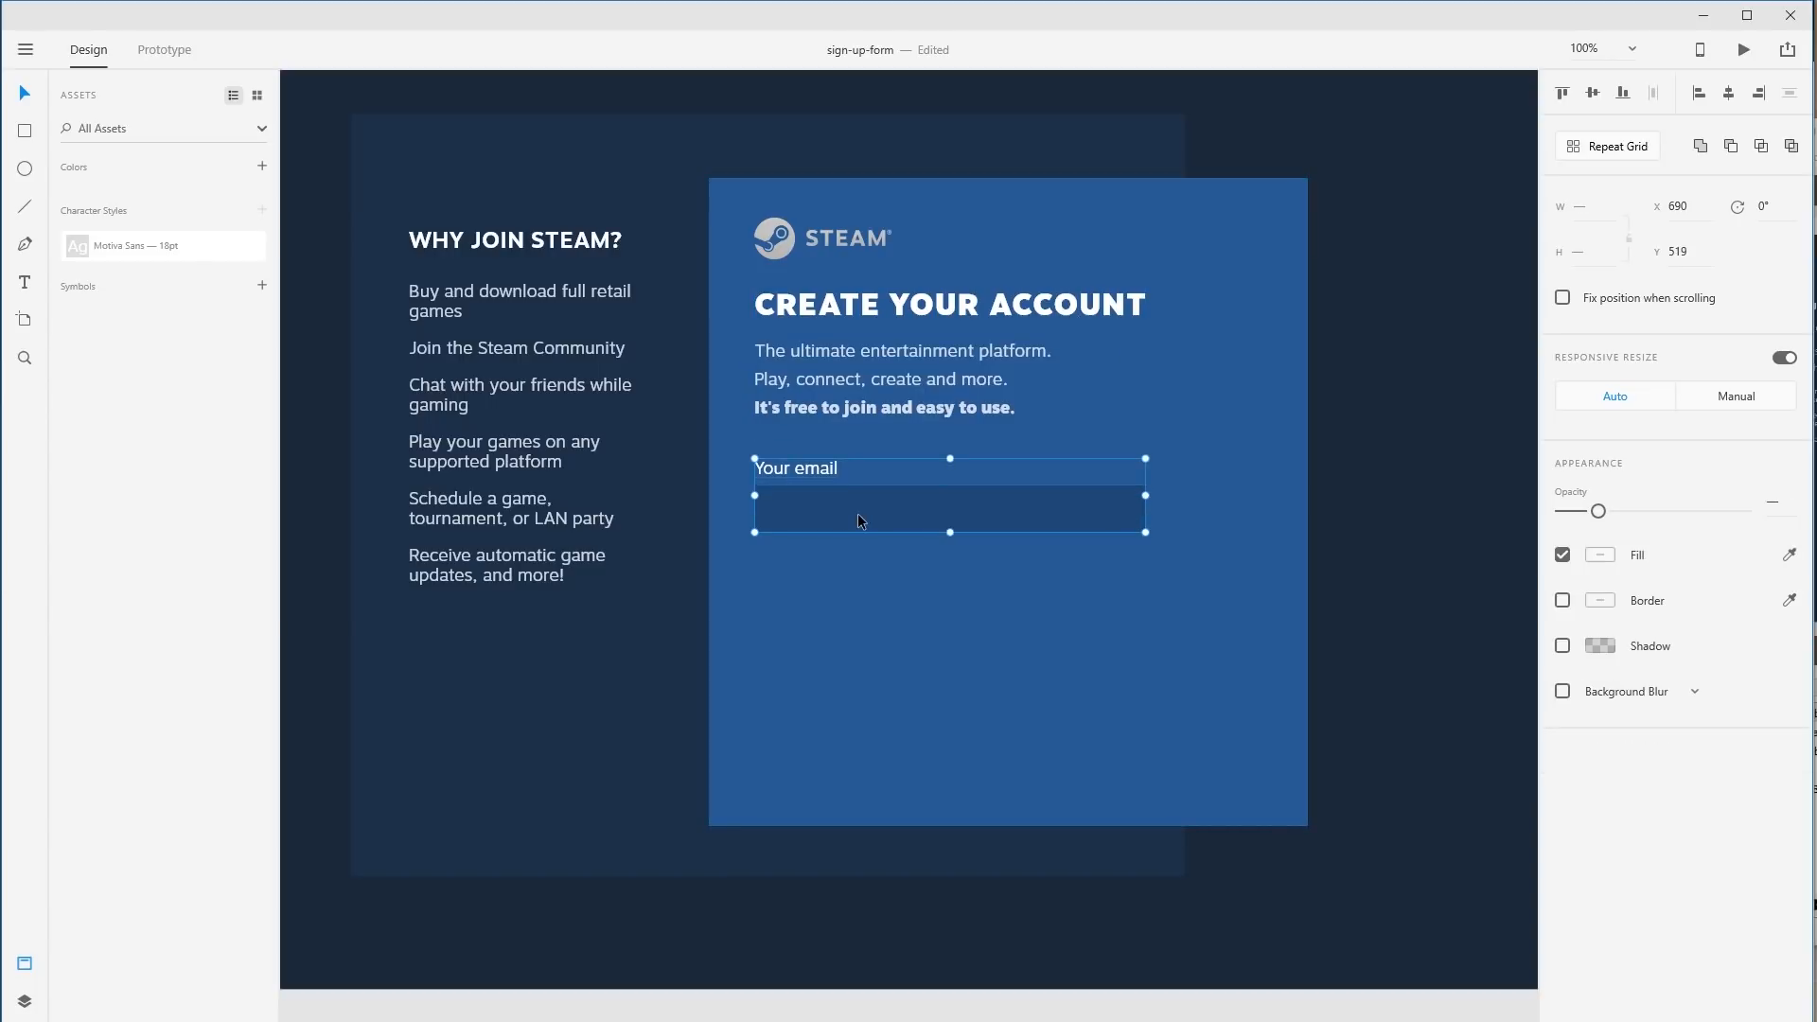
pyautogui.moveTo(855, 509); pyautogui.dragTo(875, 615)
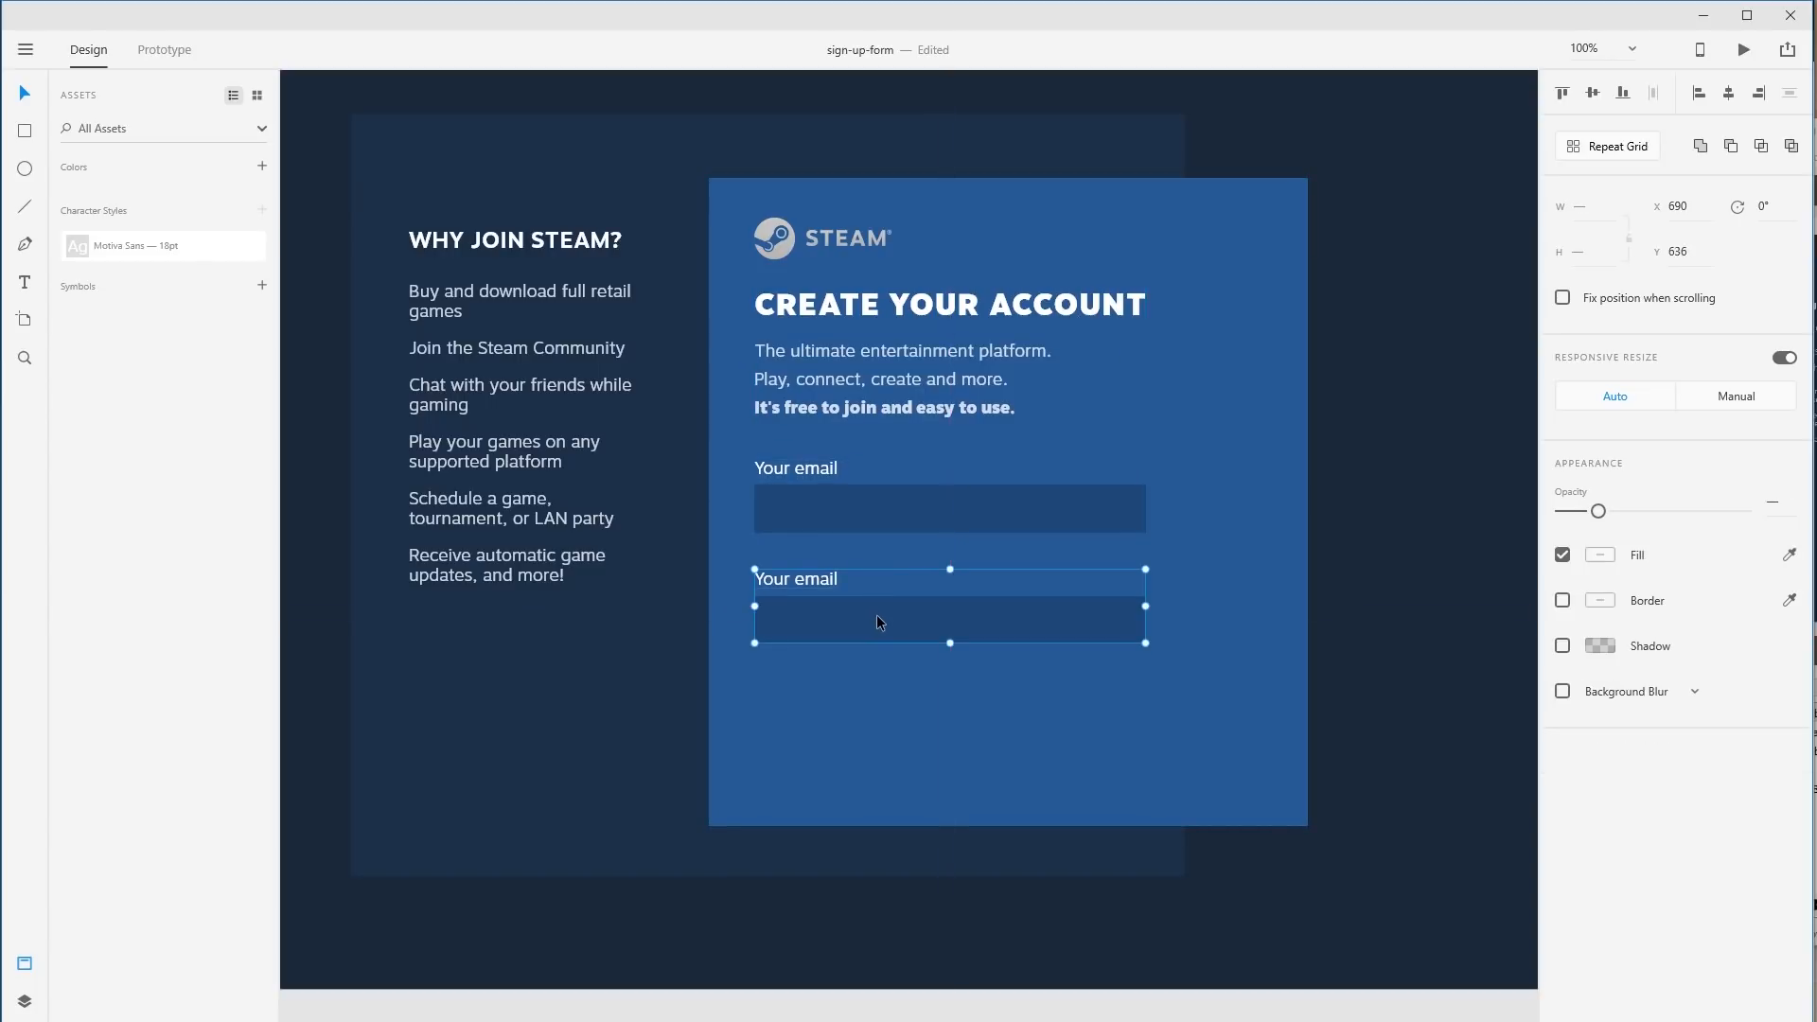
pyautogui.hotkey('ctrl', 'z')
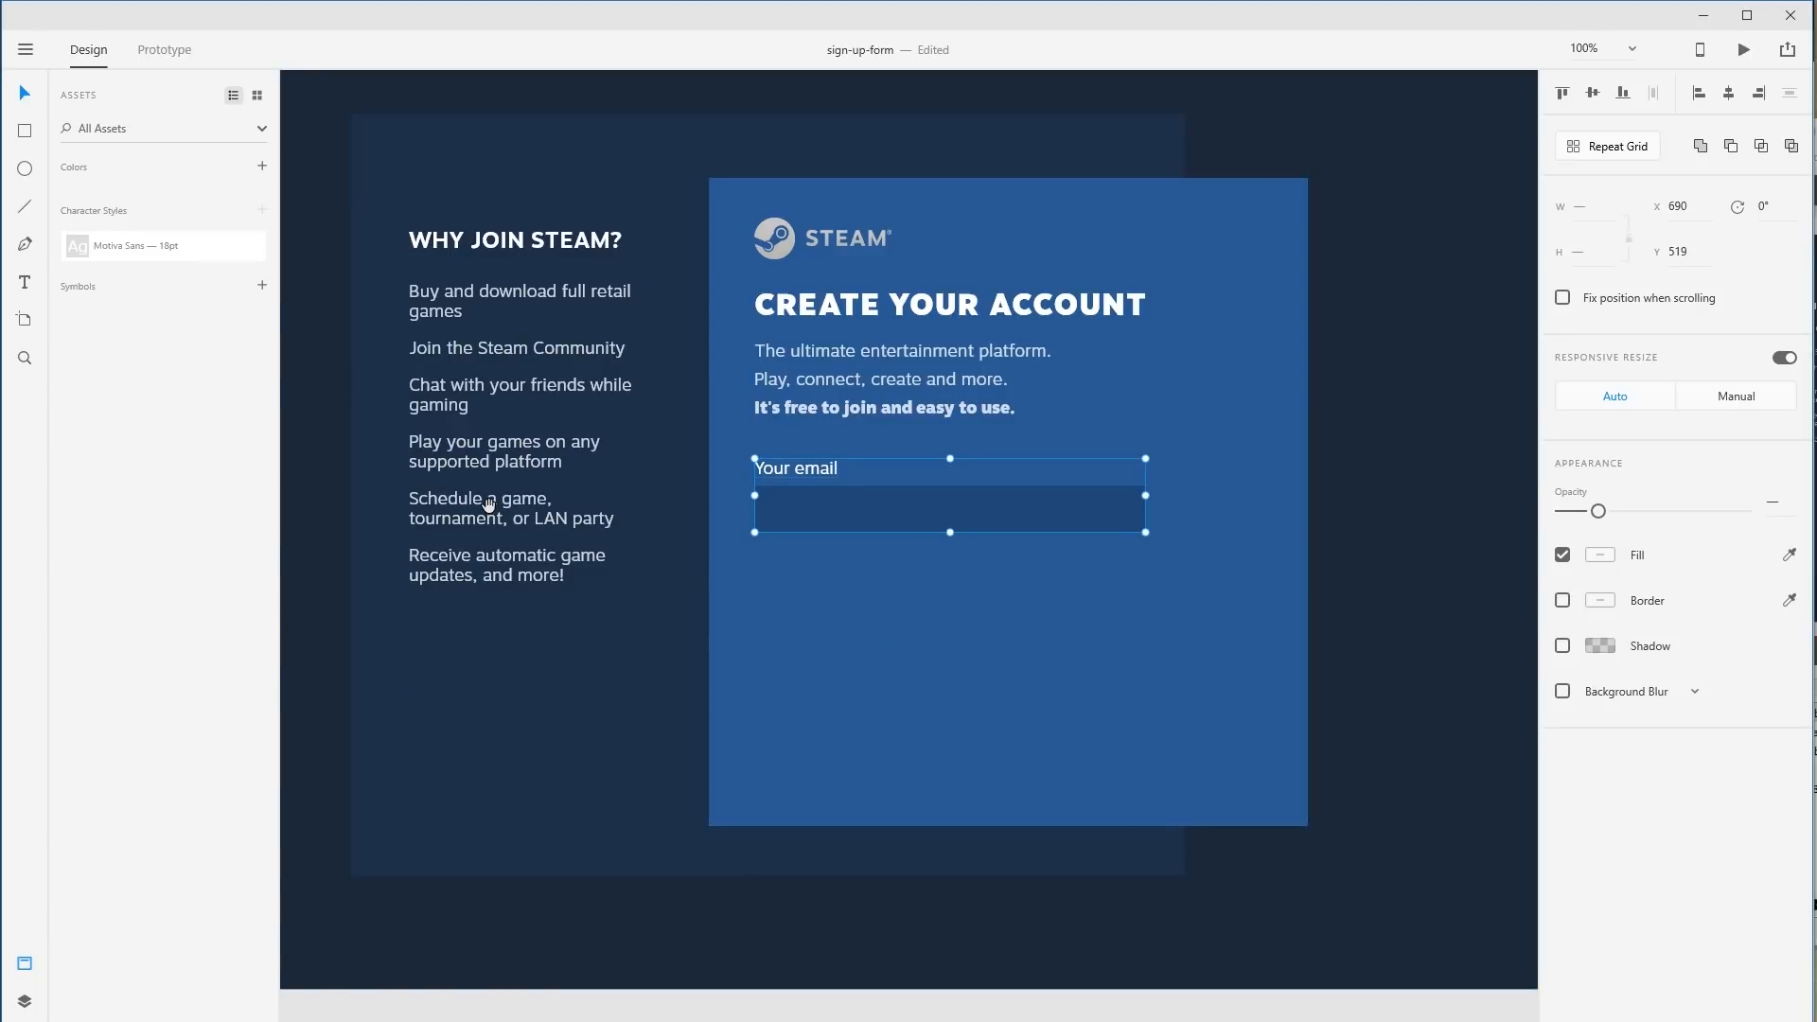
pyautogui.moveTo(489, 505); pyautogui.dragTo(1265, 571)
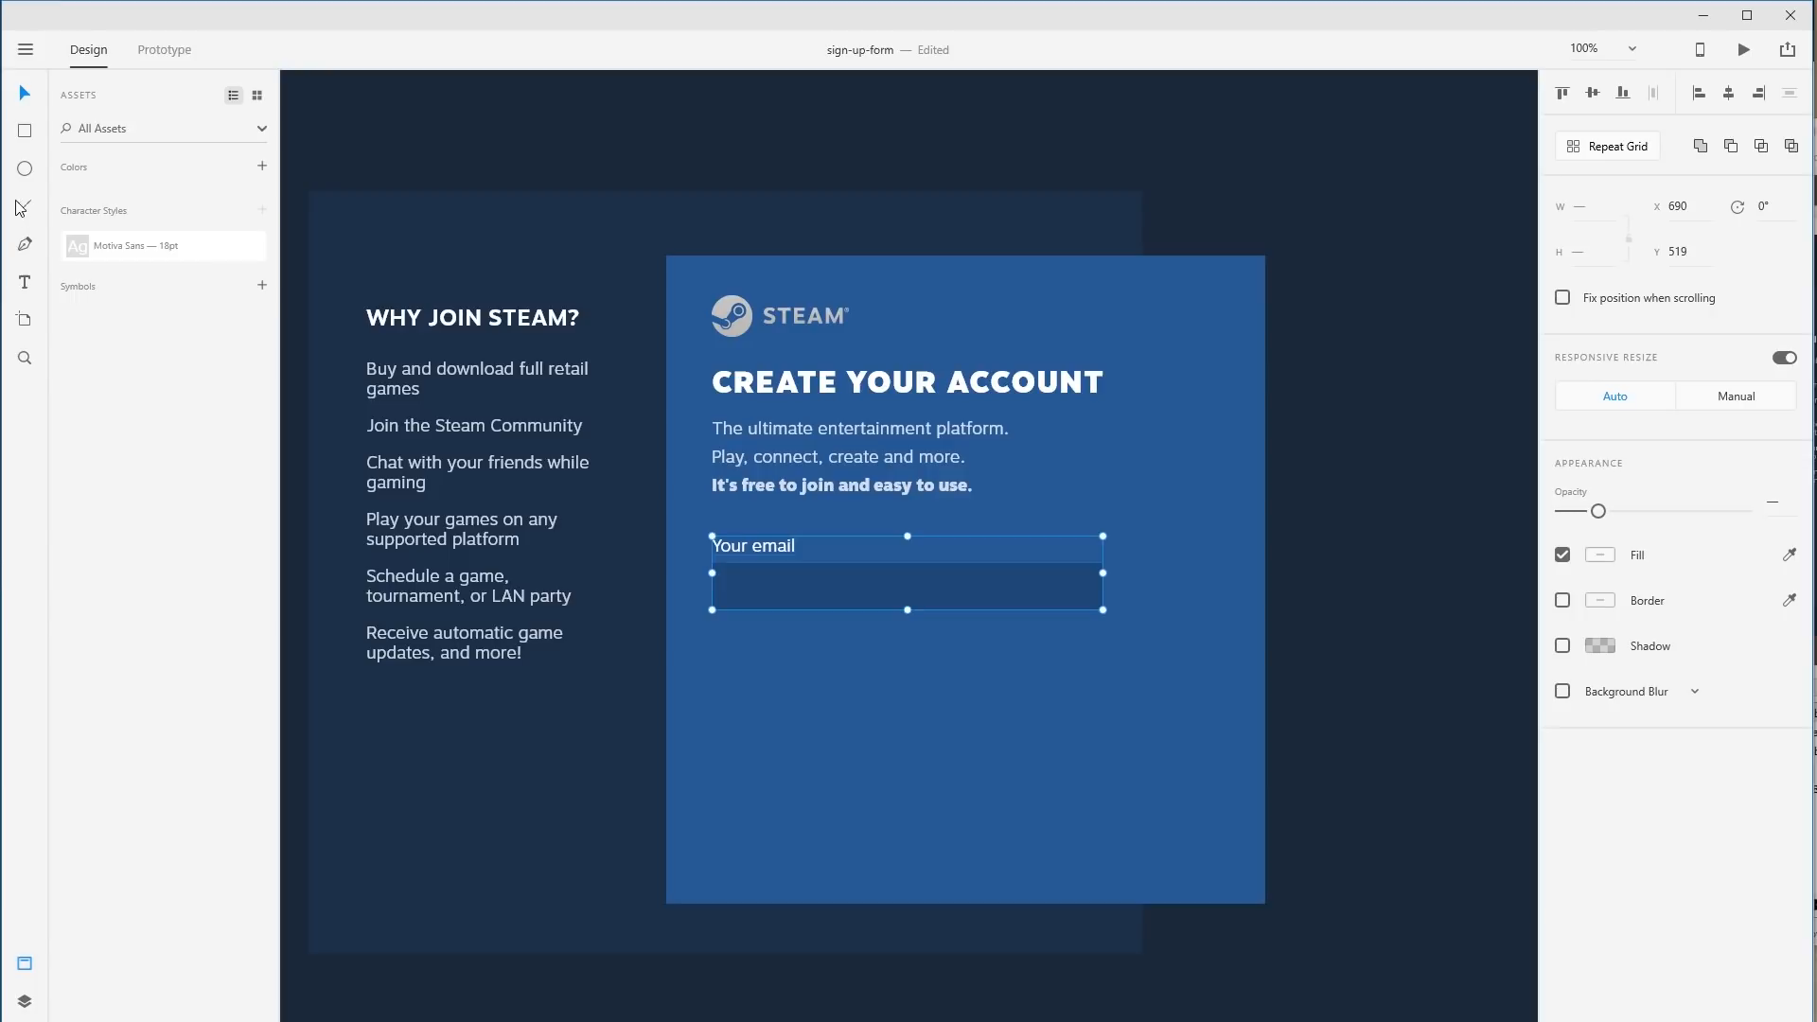
pyautogui.click(25, 170)
pyautogui.moveTo(798, 531); pyautogui.dragTo(1003, 663)
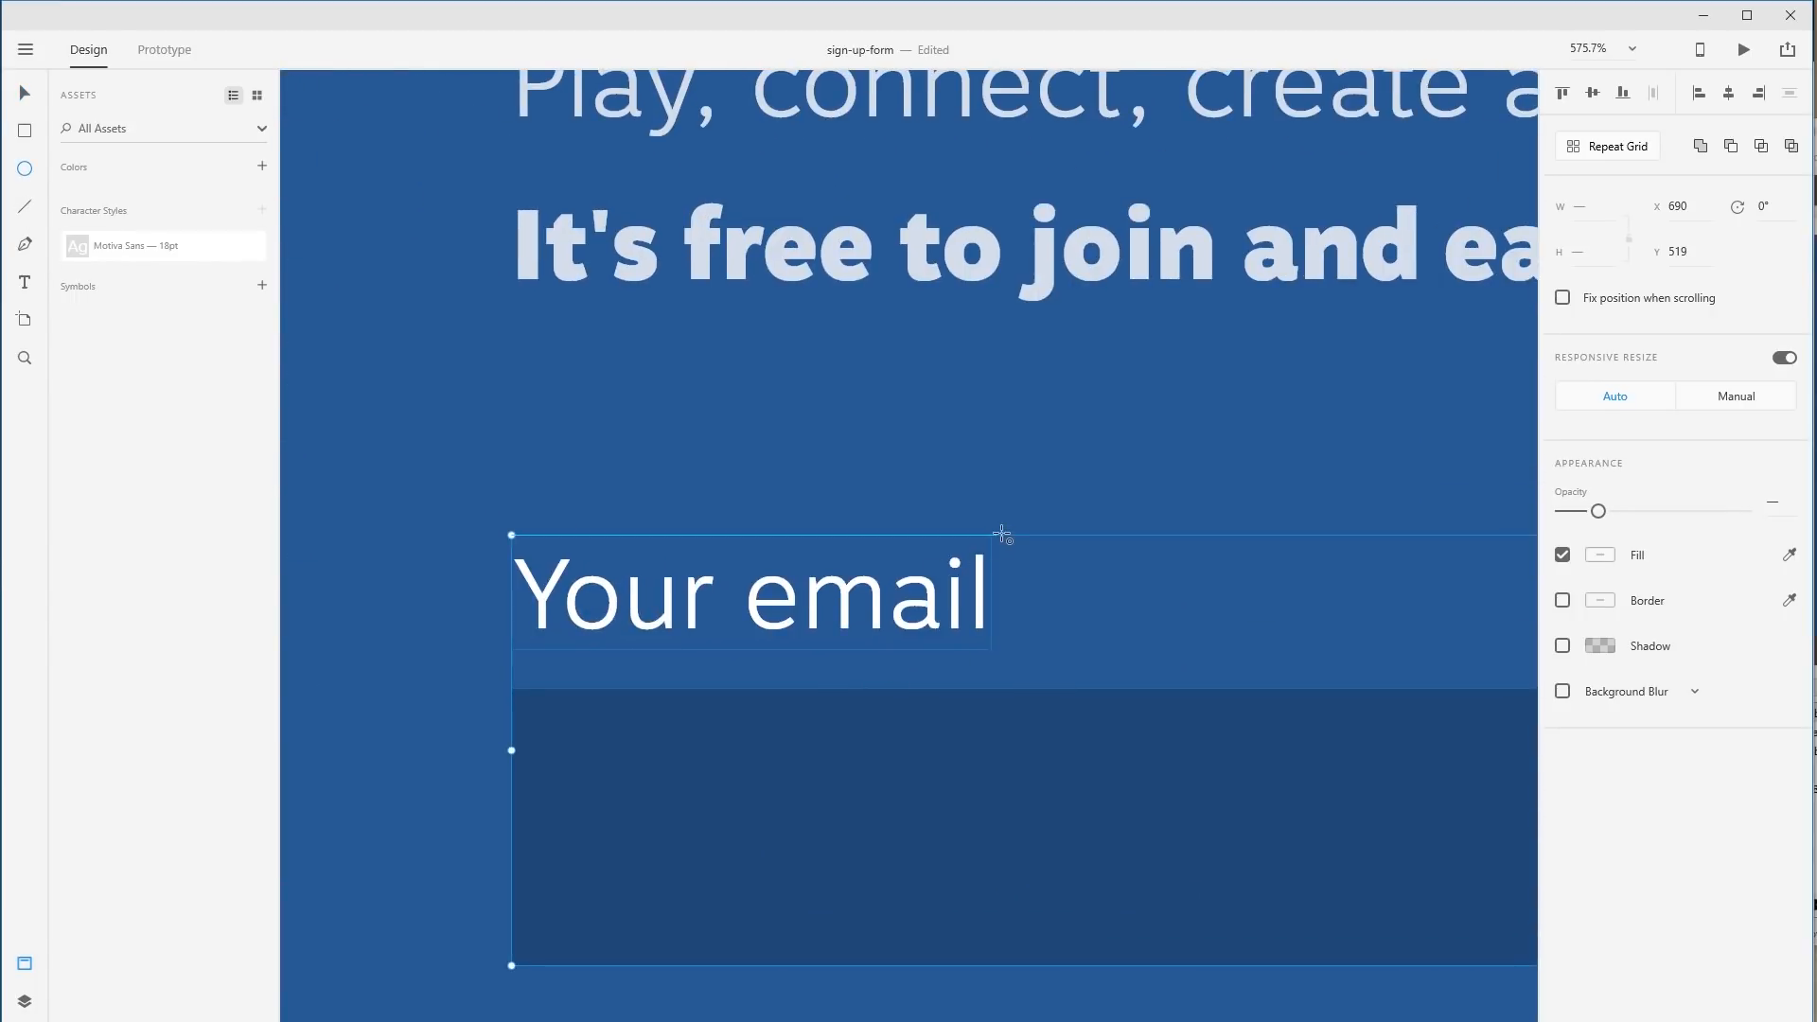
# Add a borderless 24-pixel circle beside Your email, filled with the input box's dark blue.
pyautogui.click(26, 173)
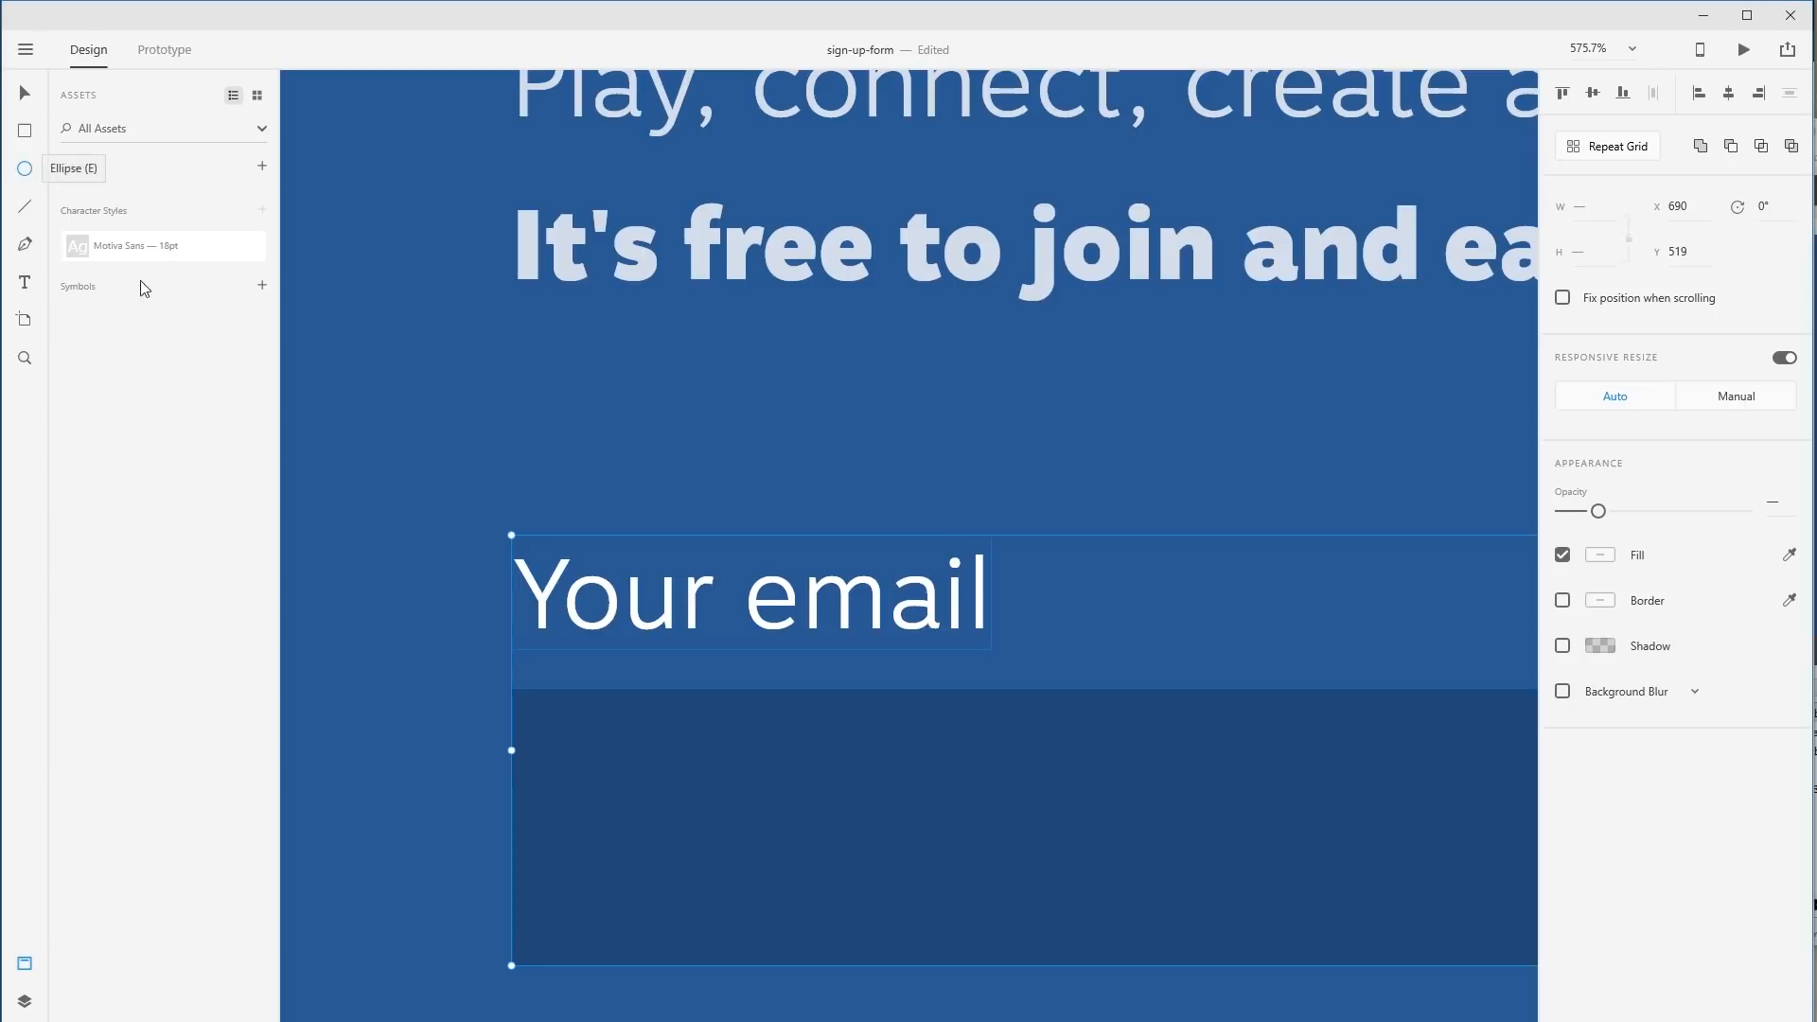
pyautogui.moveTo(1057, 527); pyautogui.dragTo(1223, 691)
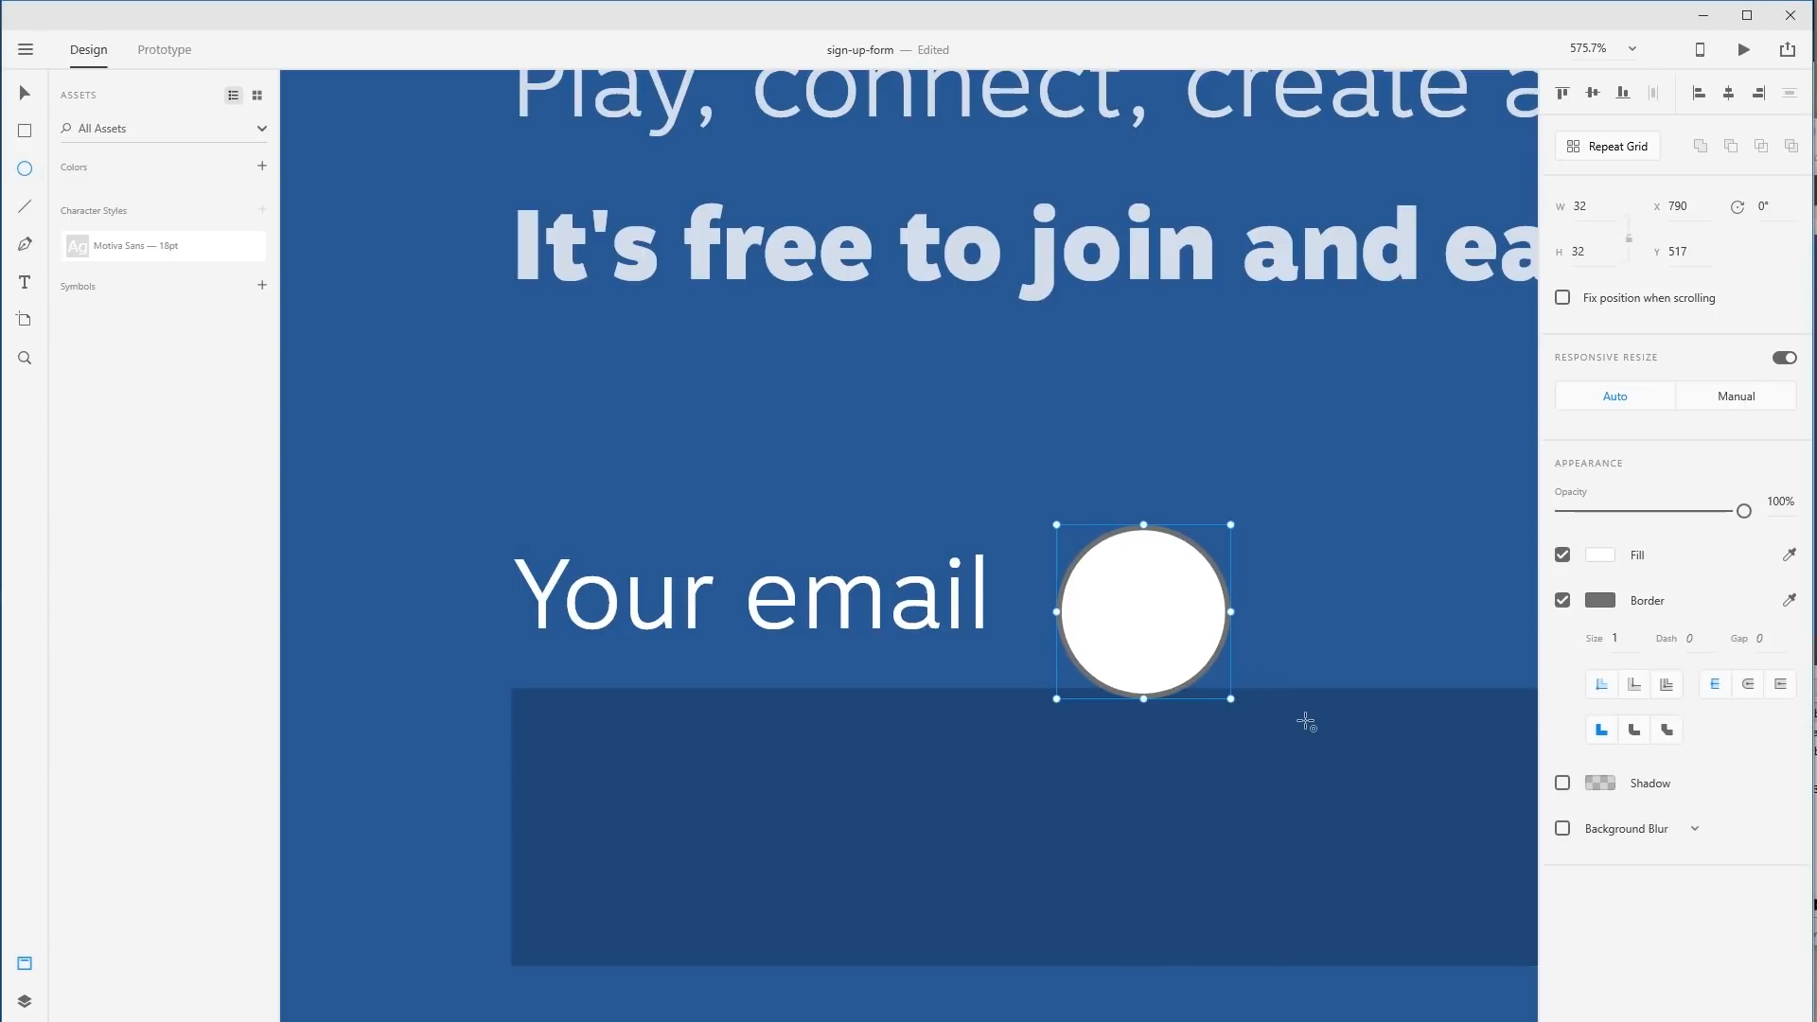
pyautogui.click(1562, 600)
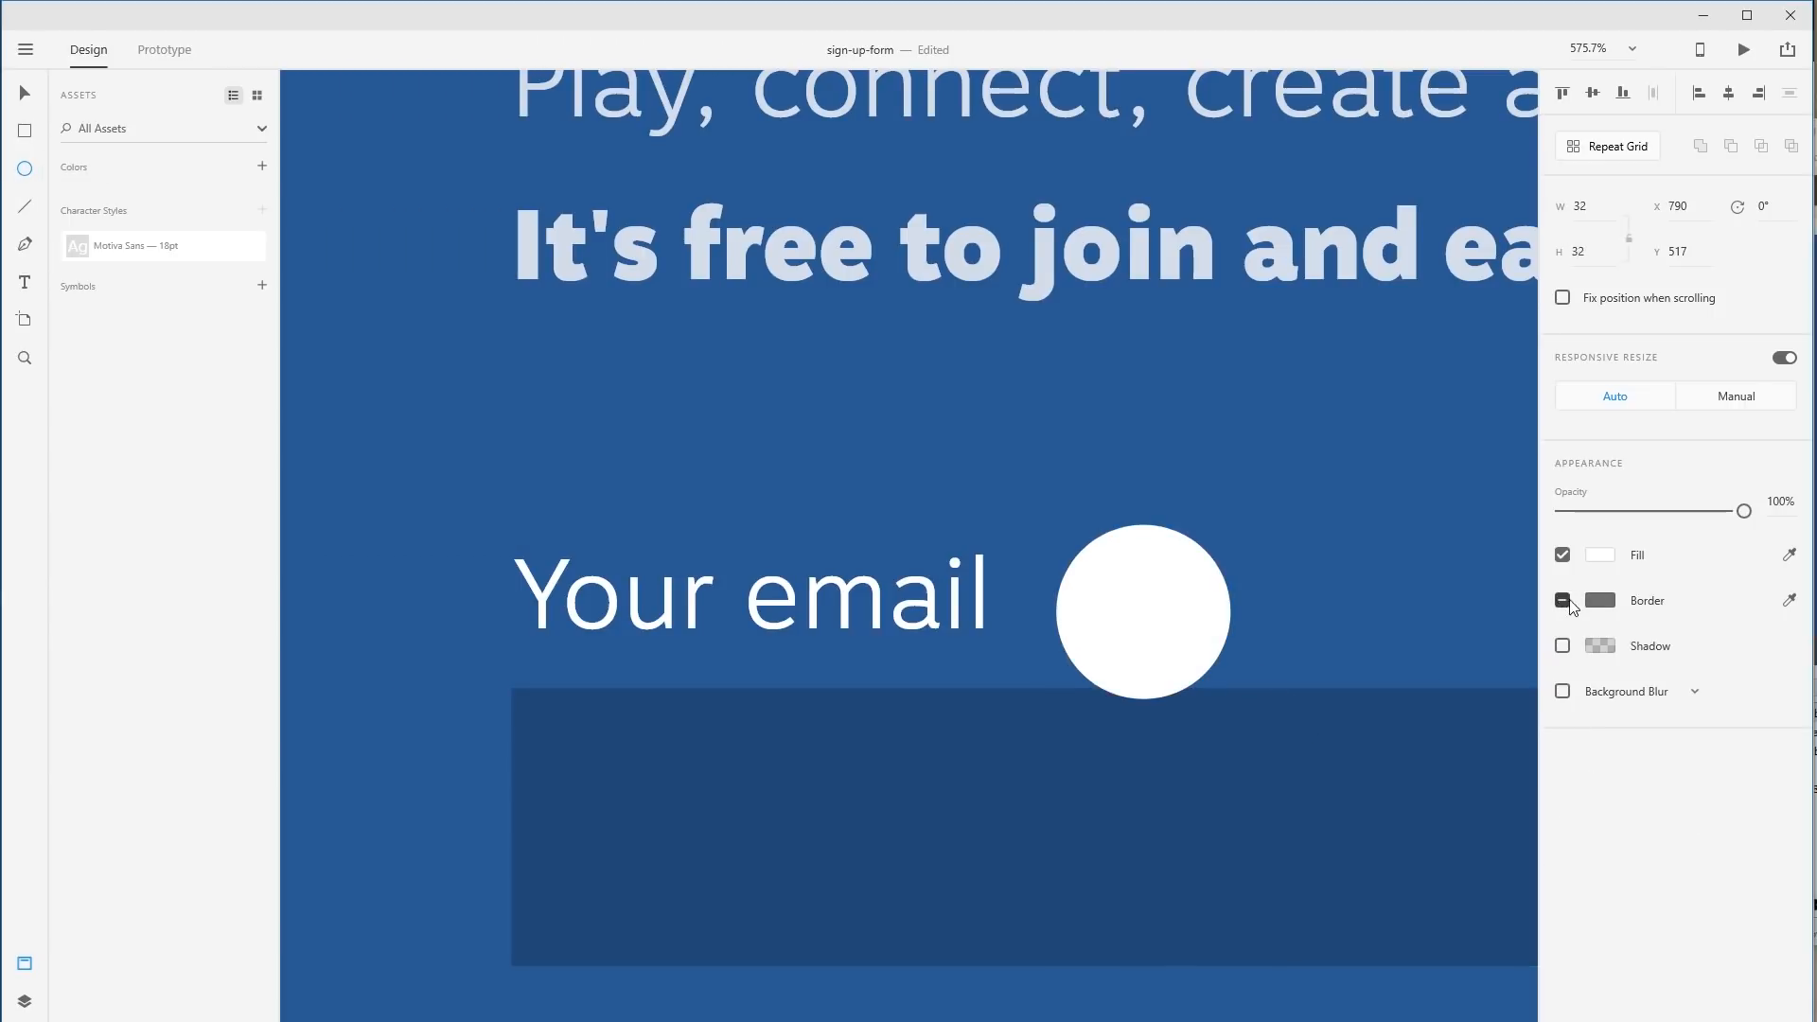
pyautogui.click(1790, 555)
pyautogui.click(1034, 886)
pyautogui.press('v')
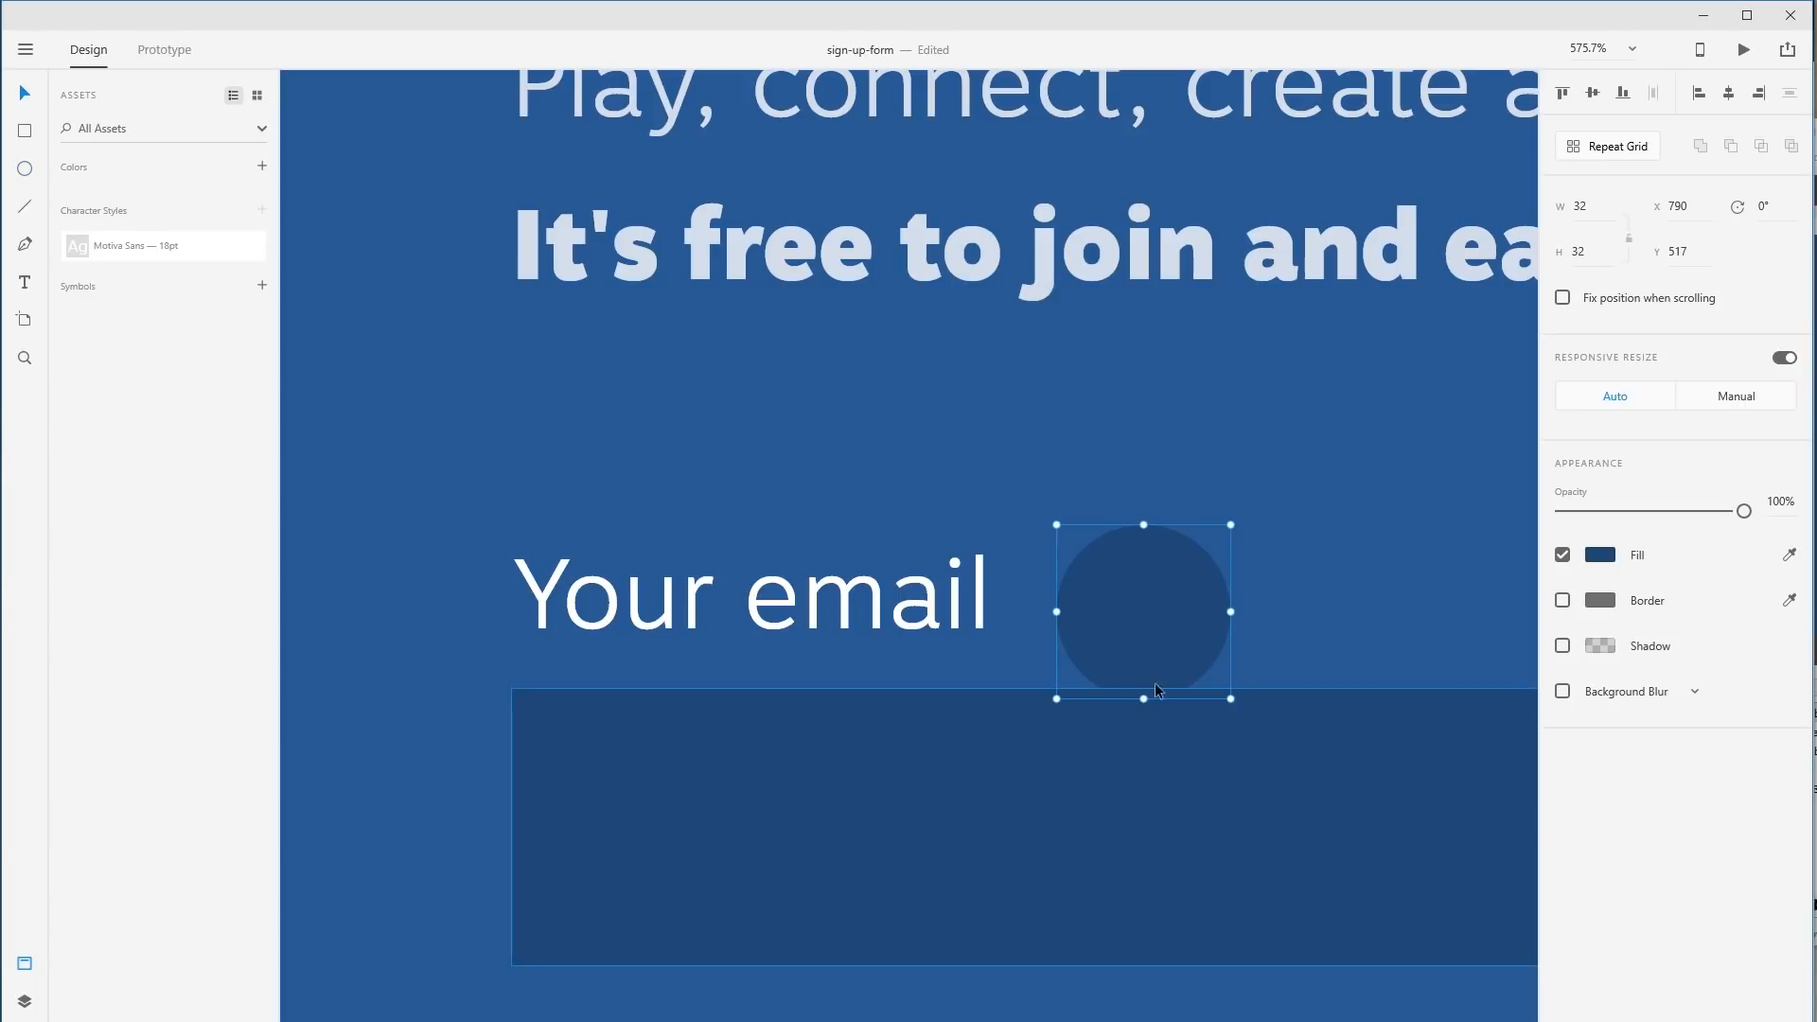
pyautogui.moveTo(1148, 637); pyautogui.dragTo(1123, 623)
pyautogui.moveTo(1203, 666); pyautogui.dragTo(1183, 667)
# Copy the Your email label, change its text to '?', and move it onto the circle.
pyautogui.moveTo(800, 618)
pyautogui.mouseDown()
pyautogui.moveTo(1197, 622)
pyautogui.moveTo(1139, 639)
pyautogui.moveTo(816, 599)
pyautogui.mouseUp()
pyautogui.press('alt')
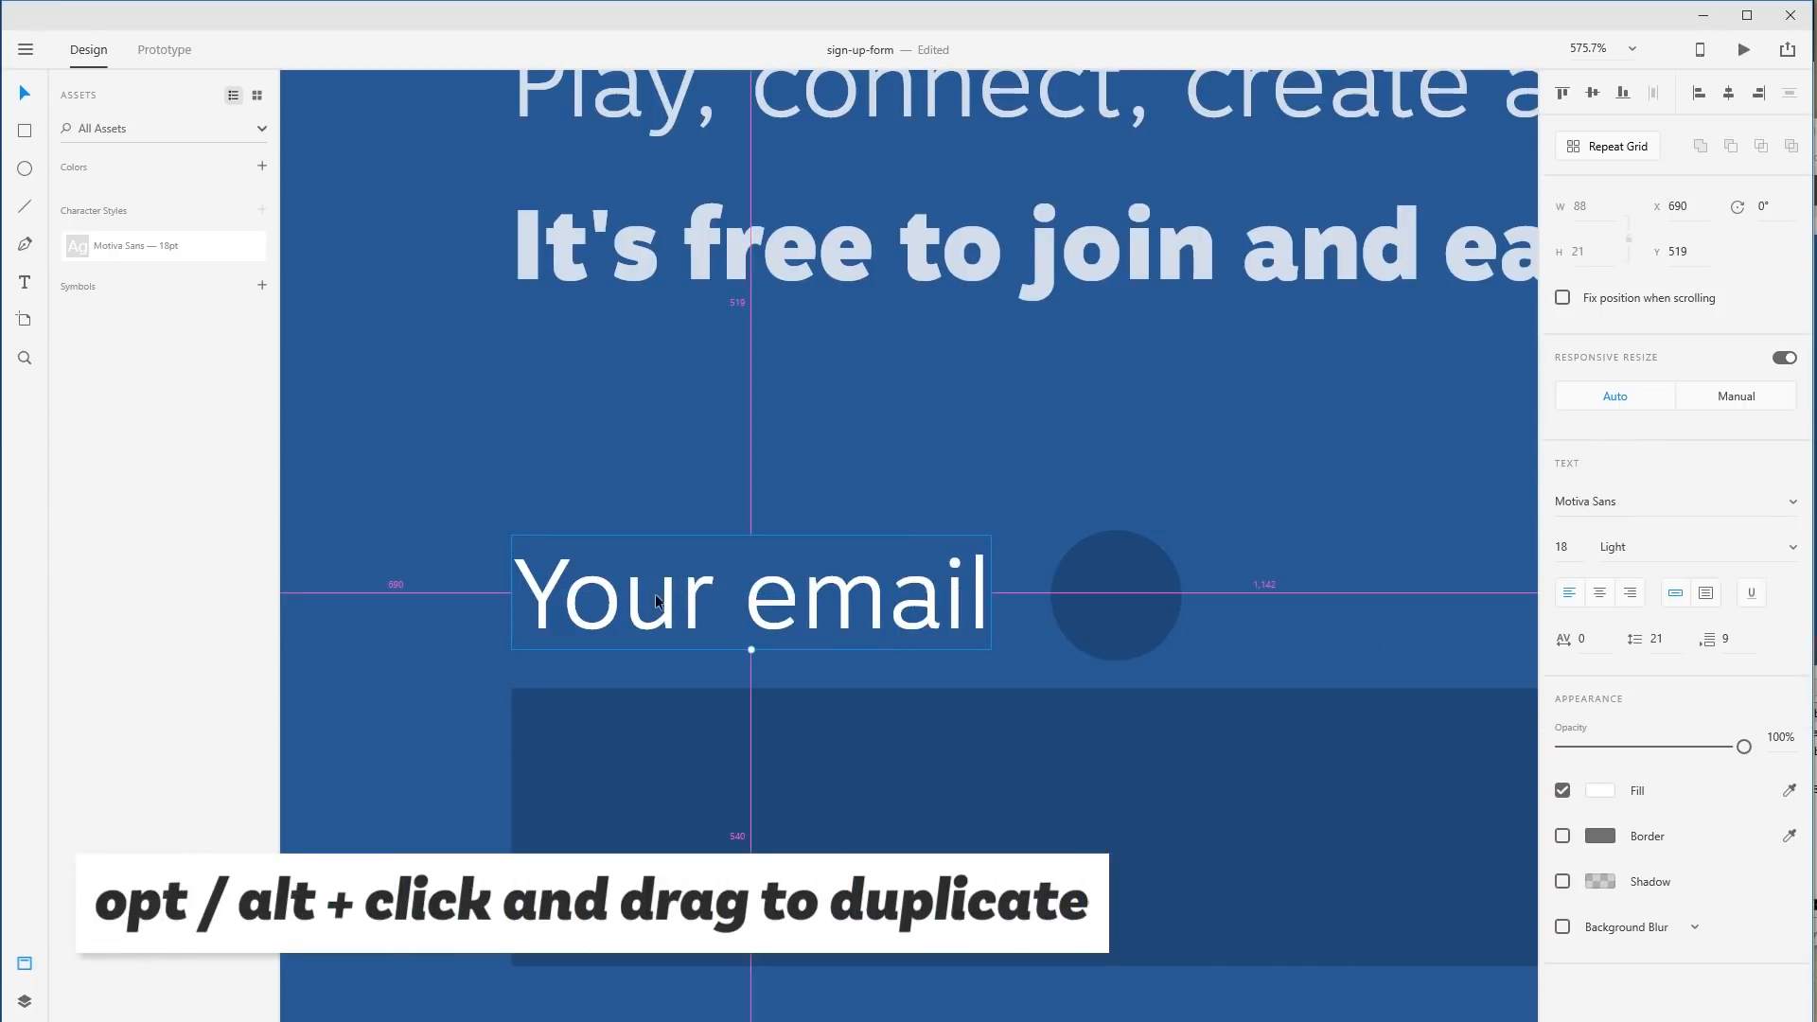
pyautogui.moveTo(571, 599); pyautogui.dragTo(1023, 419)
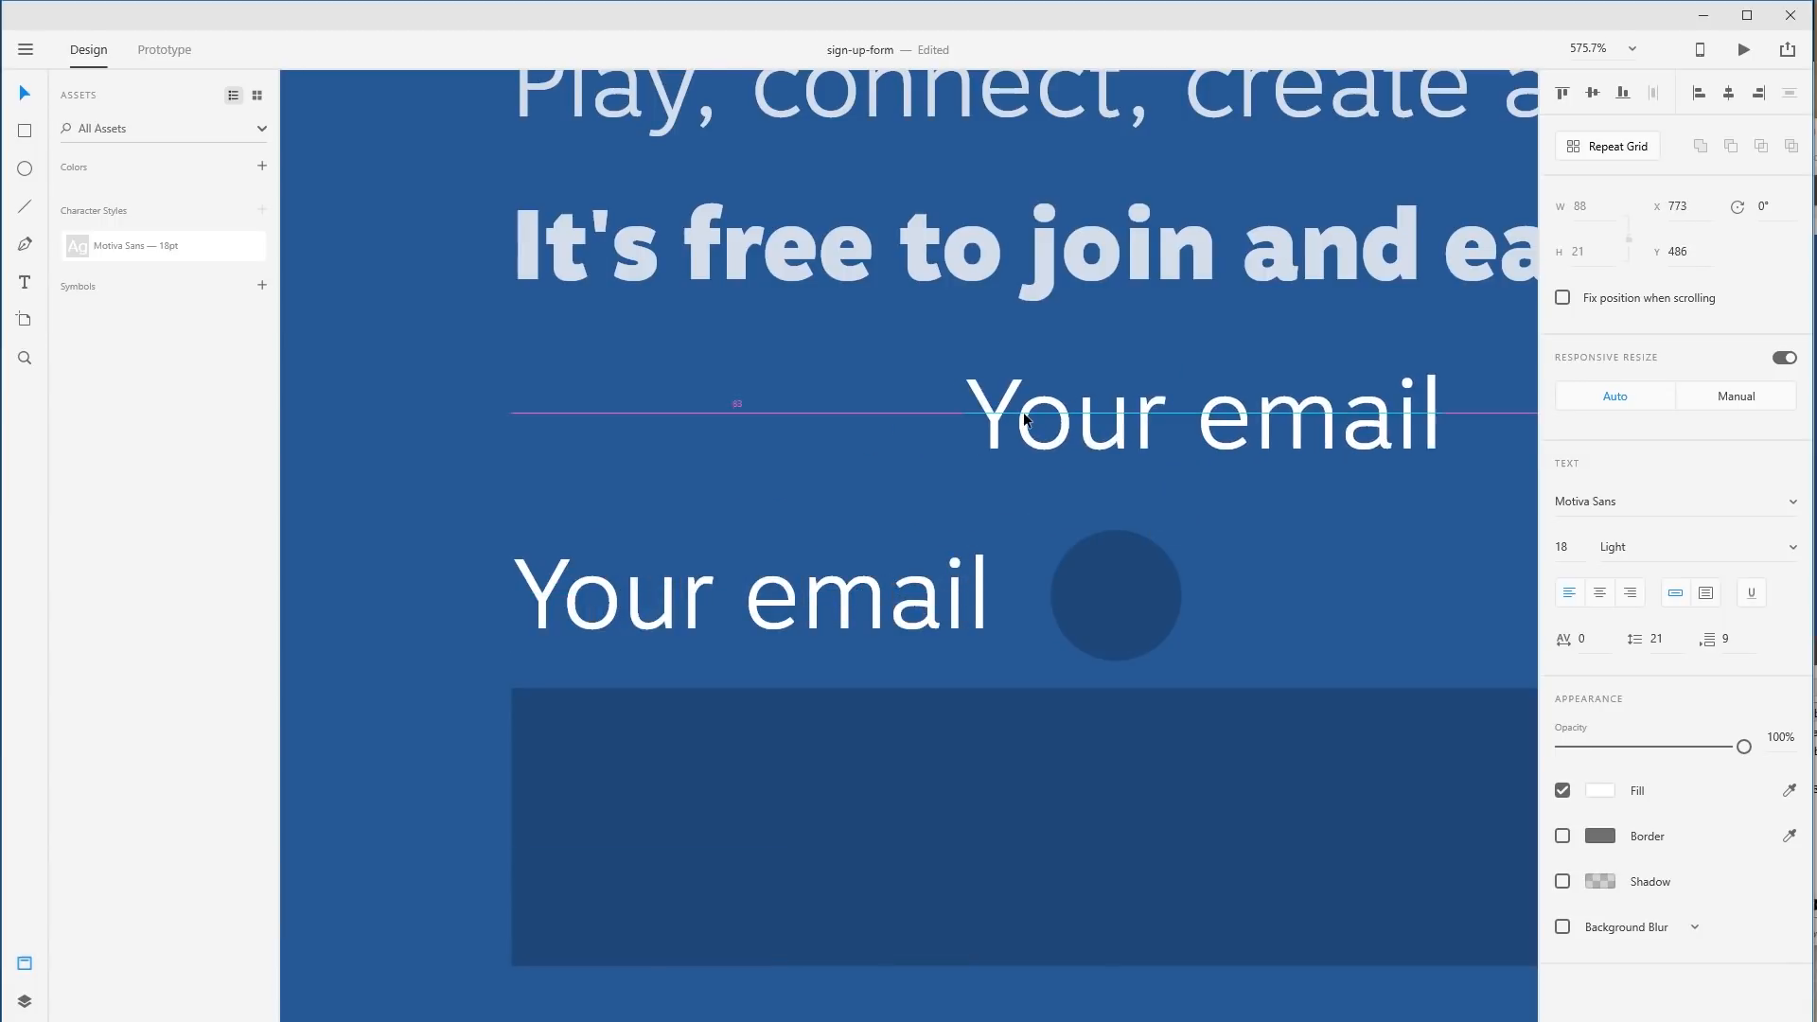
pyautogui.doubleClick(1131, 411)
pyautogui.write('?')
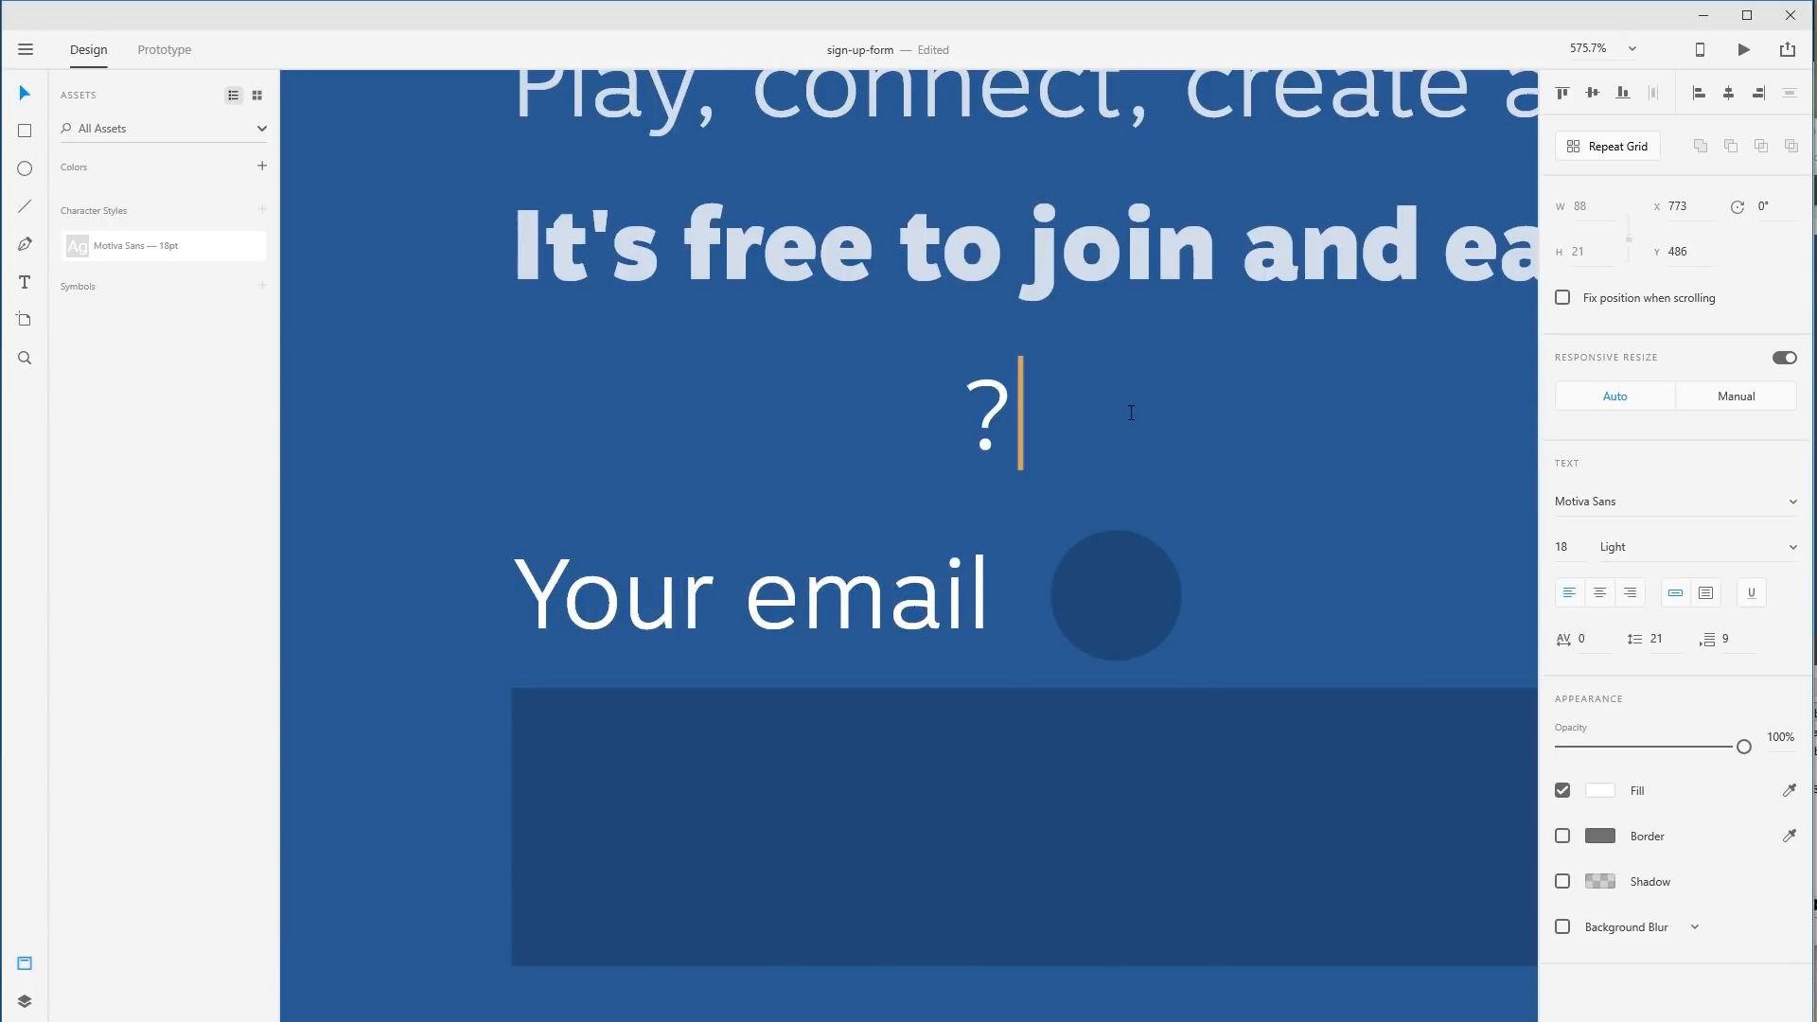
pyautogui.press('Escape')
pyautogui.moveTo(991, 412); pyautogui.dragTo(1127, 589)
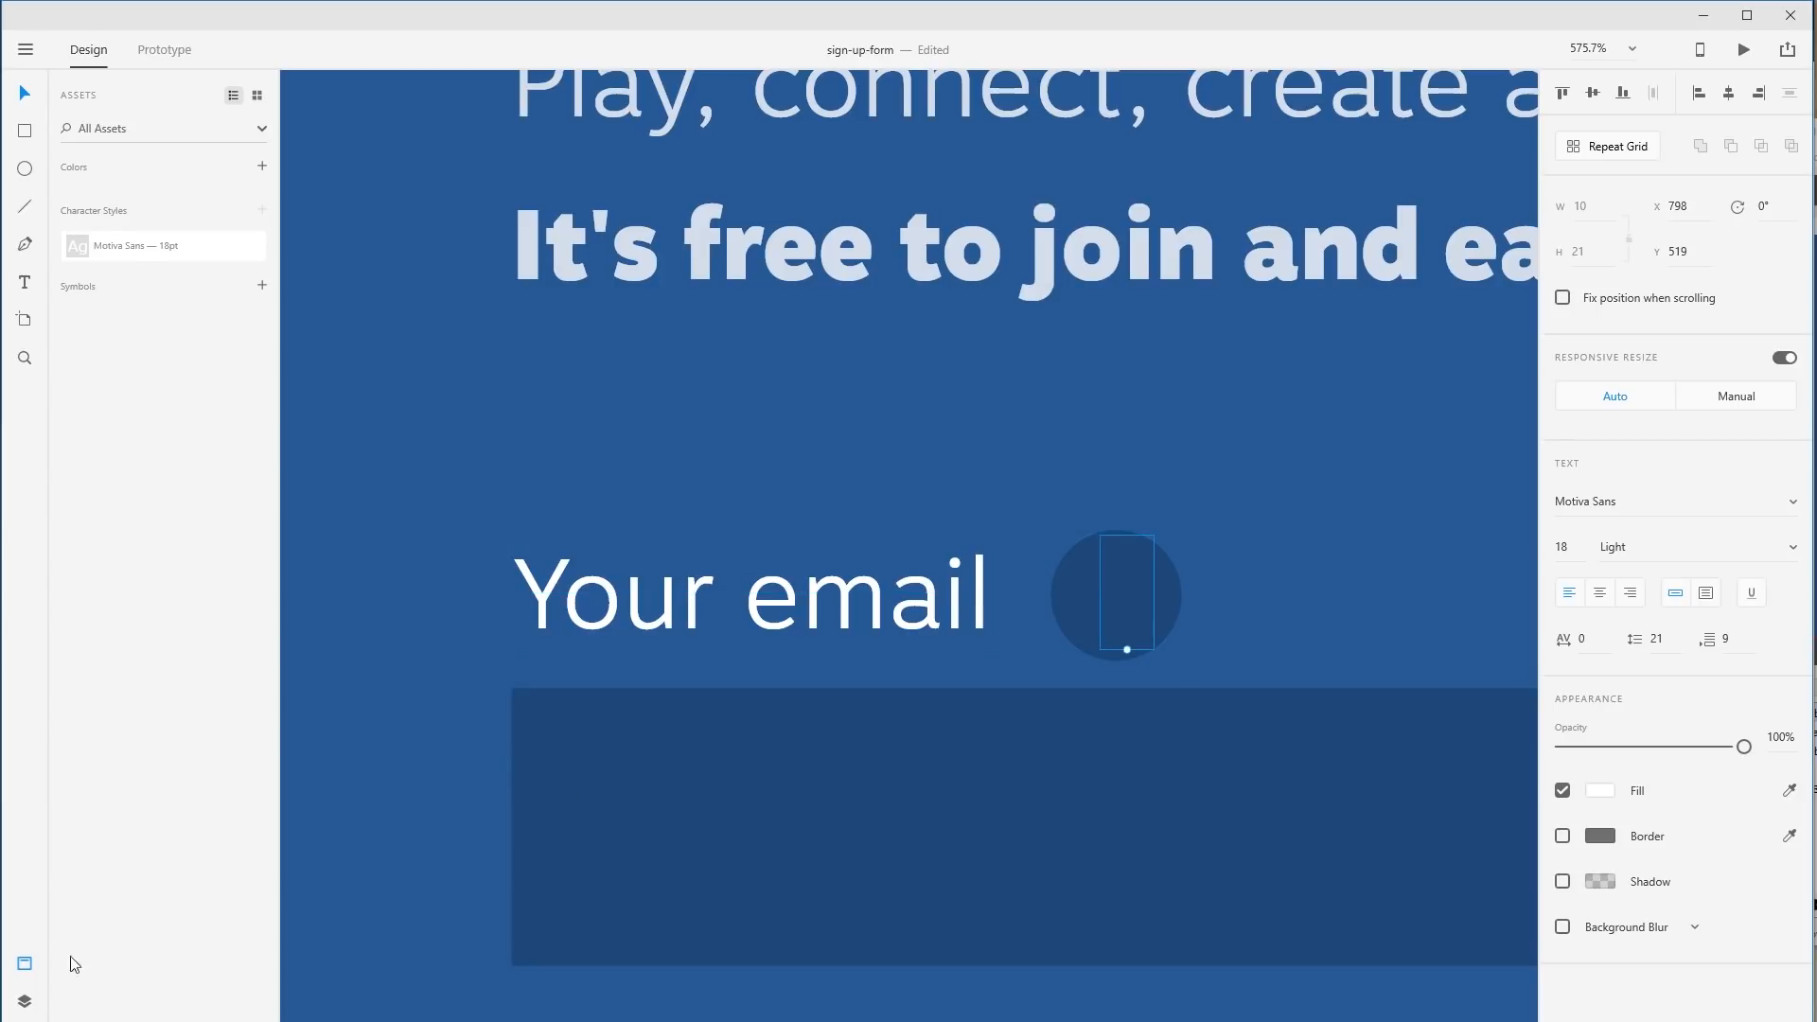
# Stack the '?' above the circle in Layers and centre it on the circle.
pyautogui.click(25, 1001)
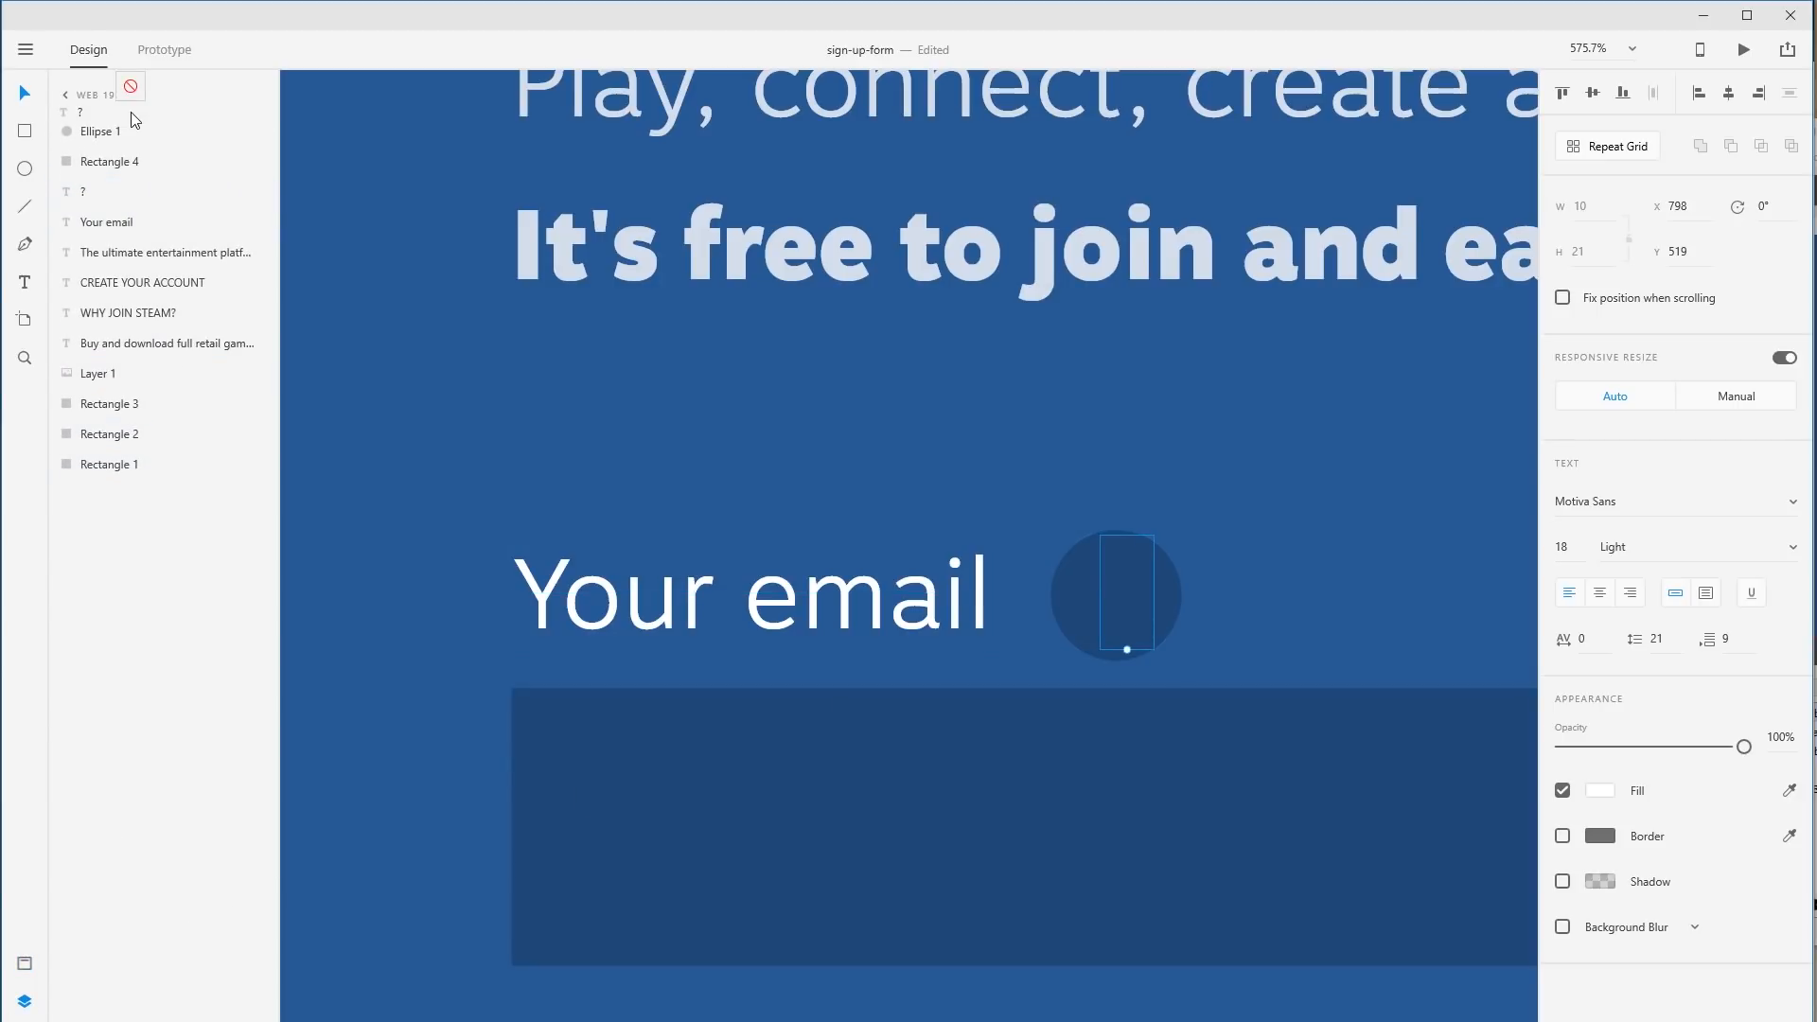
pyautogui.moveTo(131, 112); pyautogui.dragTo(133, 123)
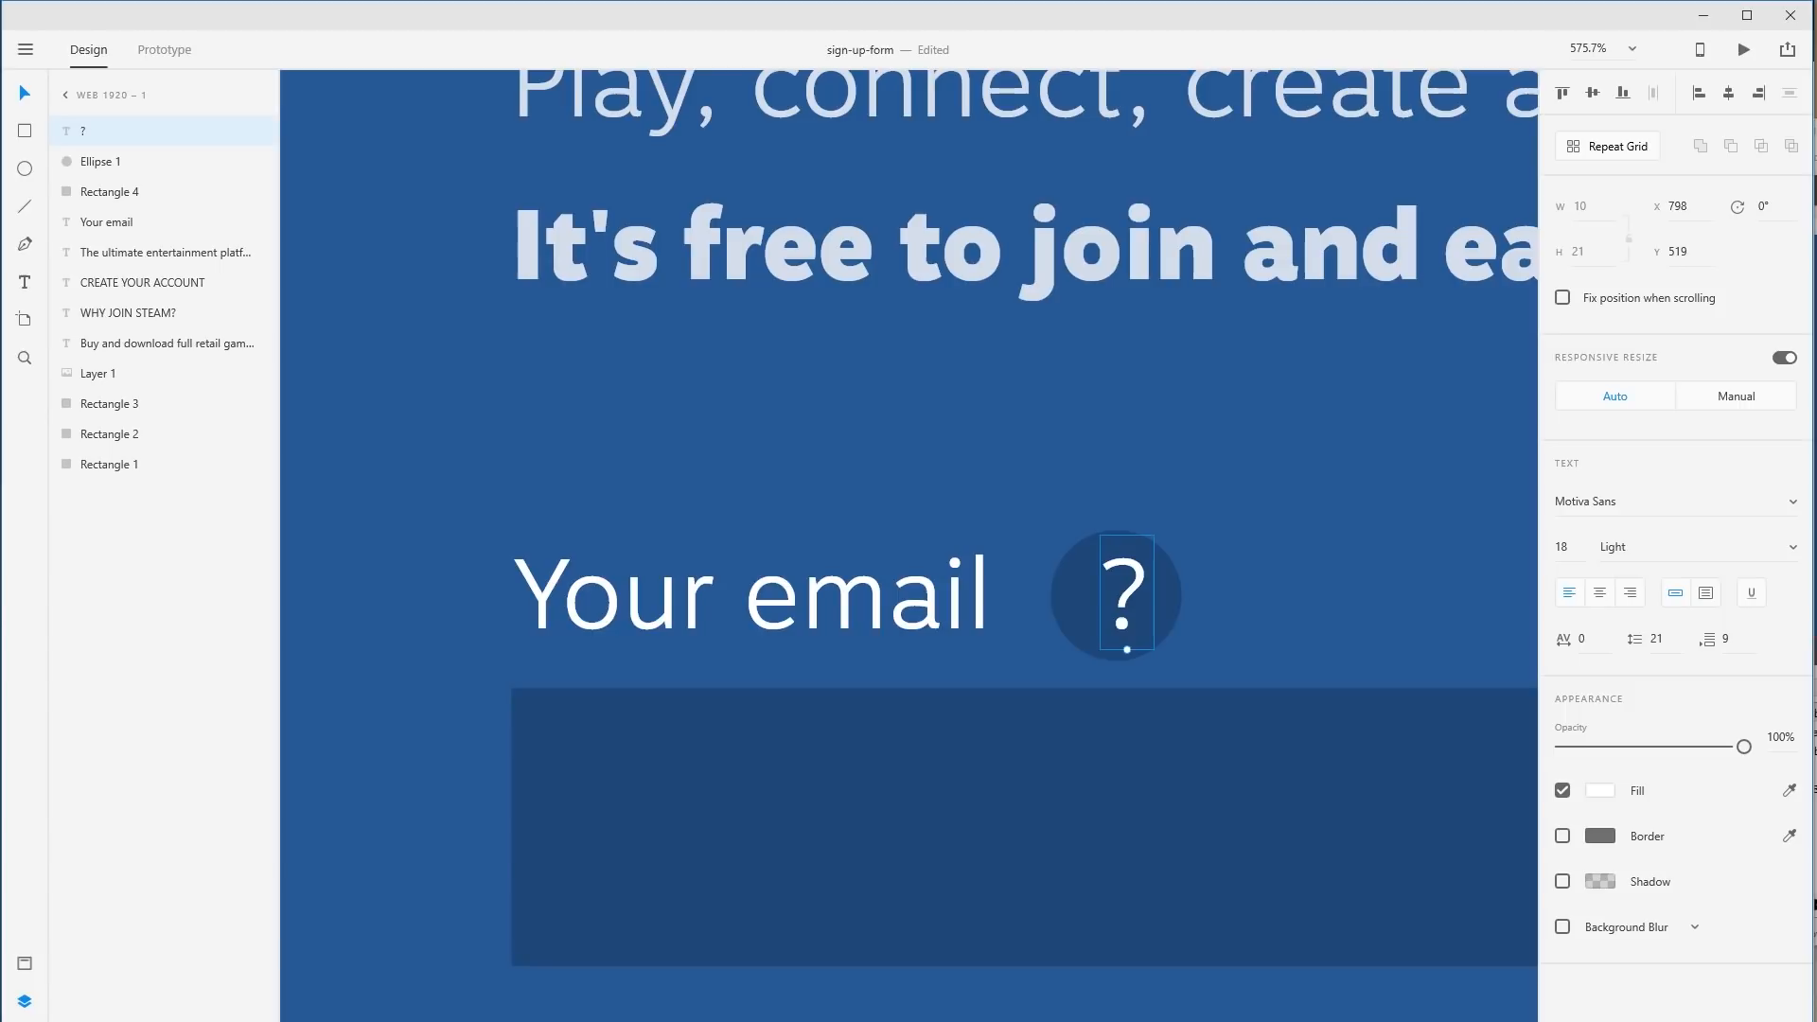
pyautogui.click(22, 1005)
pyautogui.moveTo(890, 594); pyautogui.dragTo(894, 596)
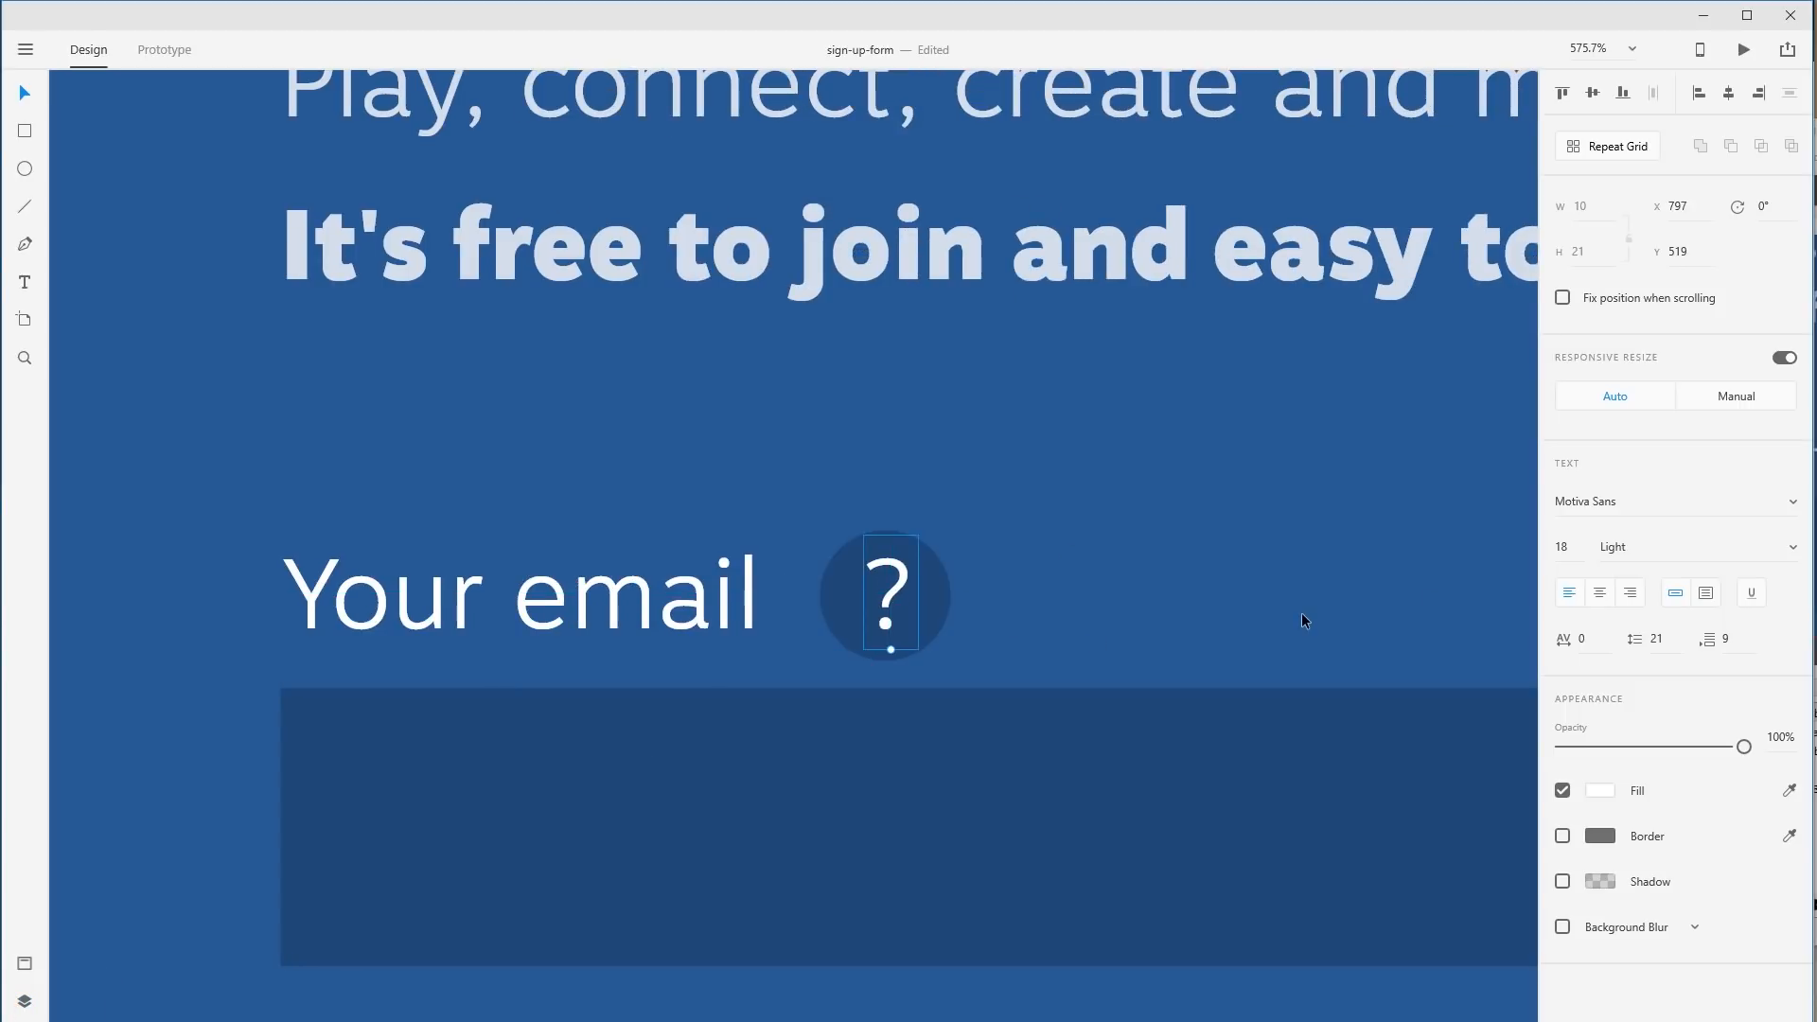
# Make the question mark Bold at 50% opacity.
pyautogui.click(1796, 556)
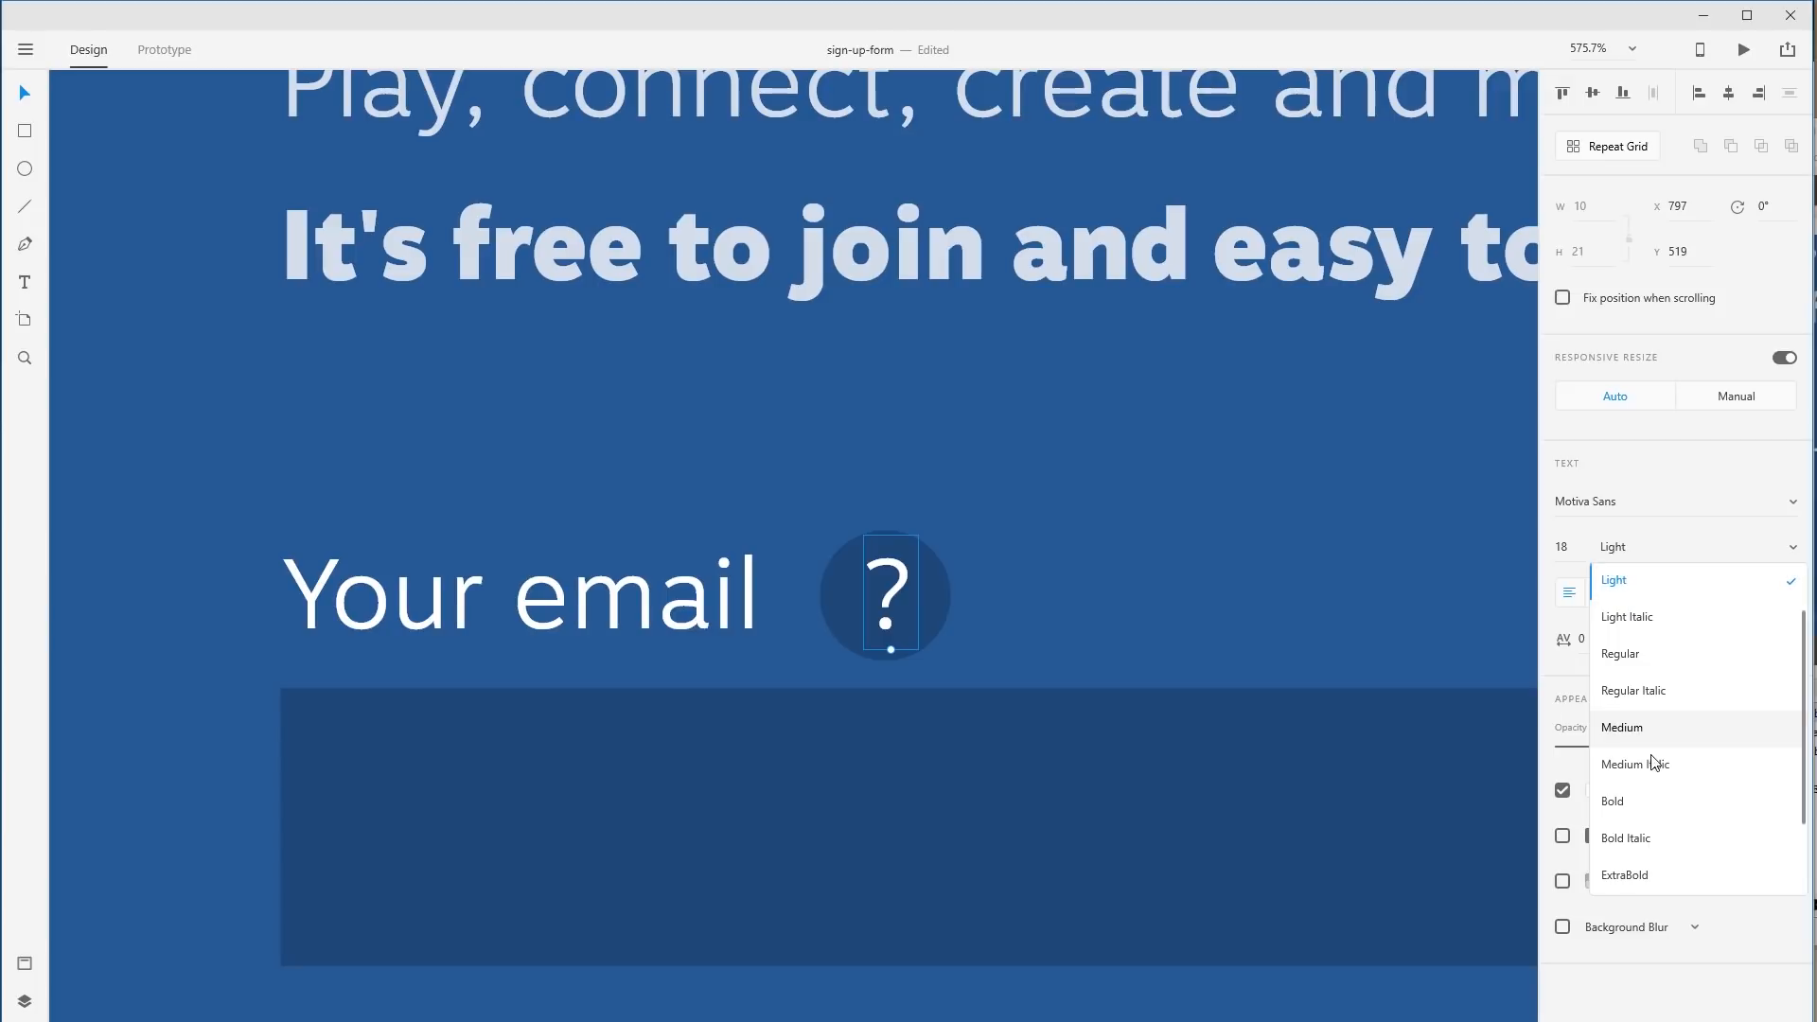
pyautogui.click(1623, 804)
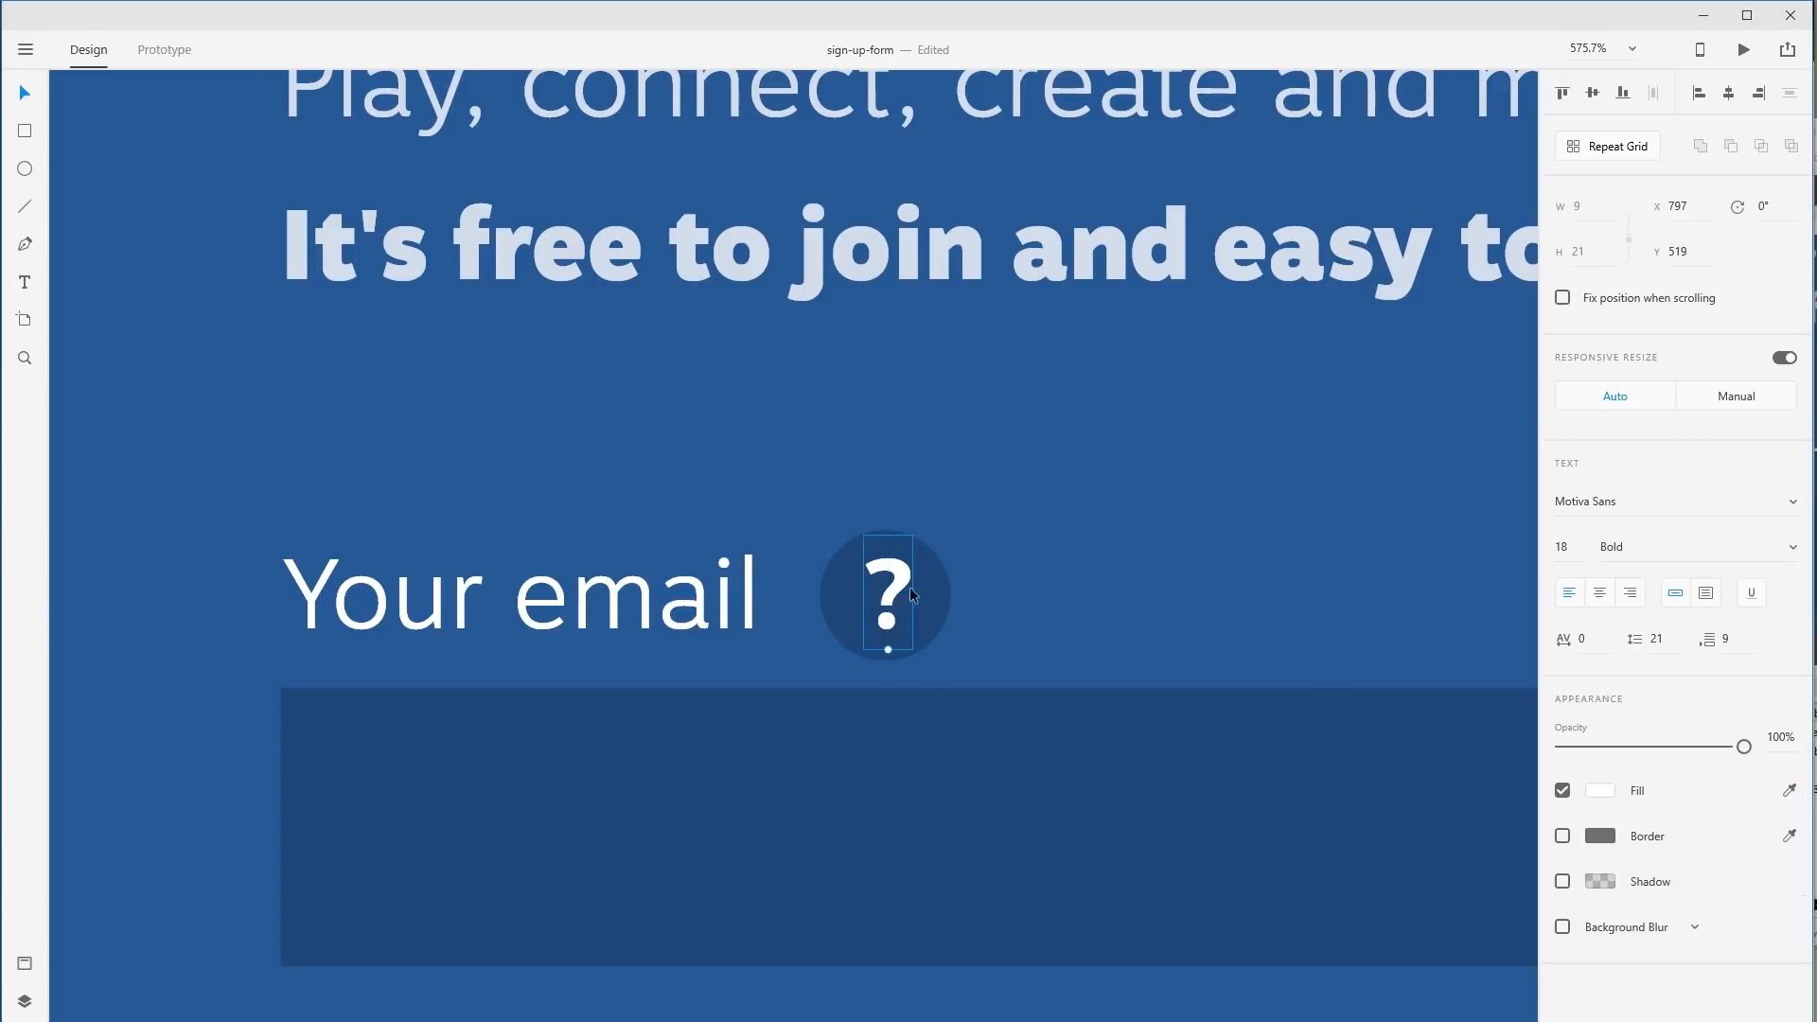
pyautogui.click(1020, 602)
pyautogui.click(883, 610)
pyautogui.moveTo(1744, 747); pyautogui.dragTo(1655, 750)
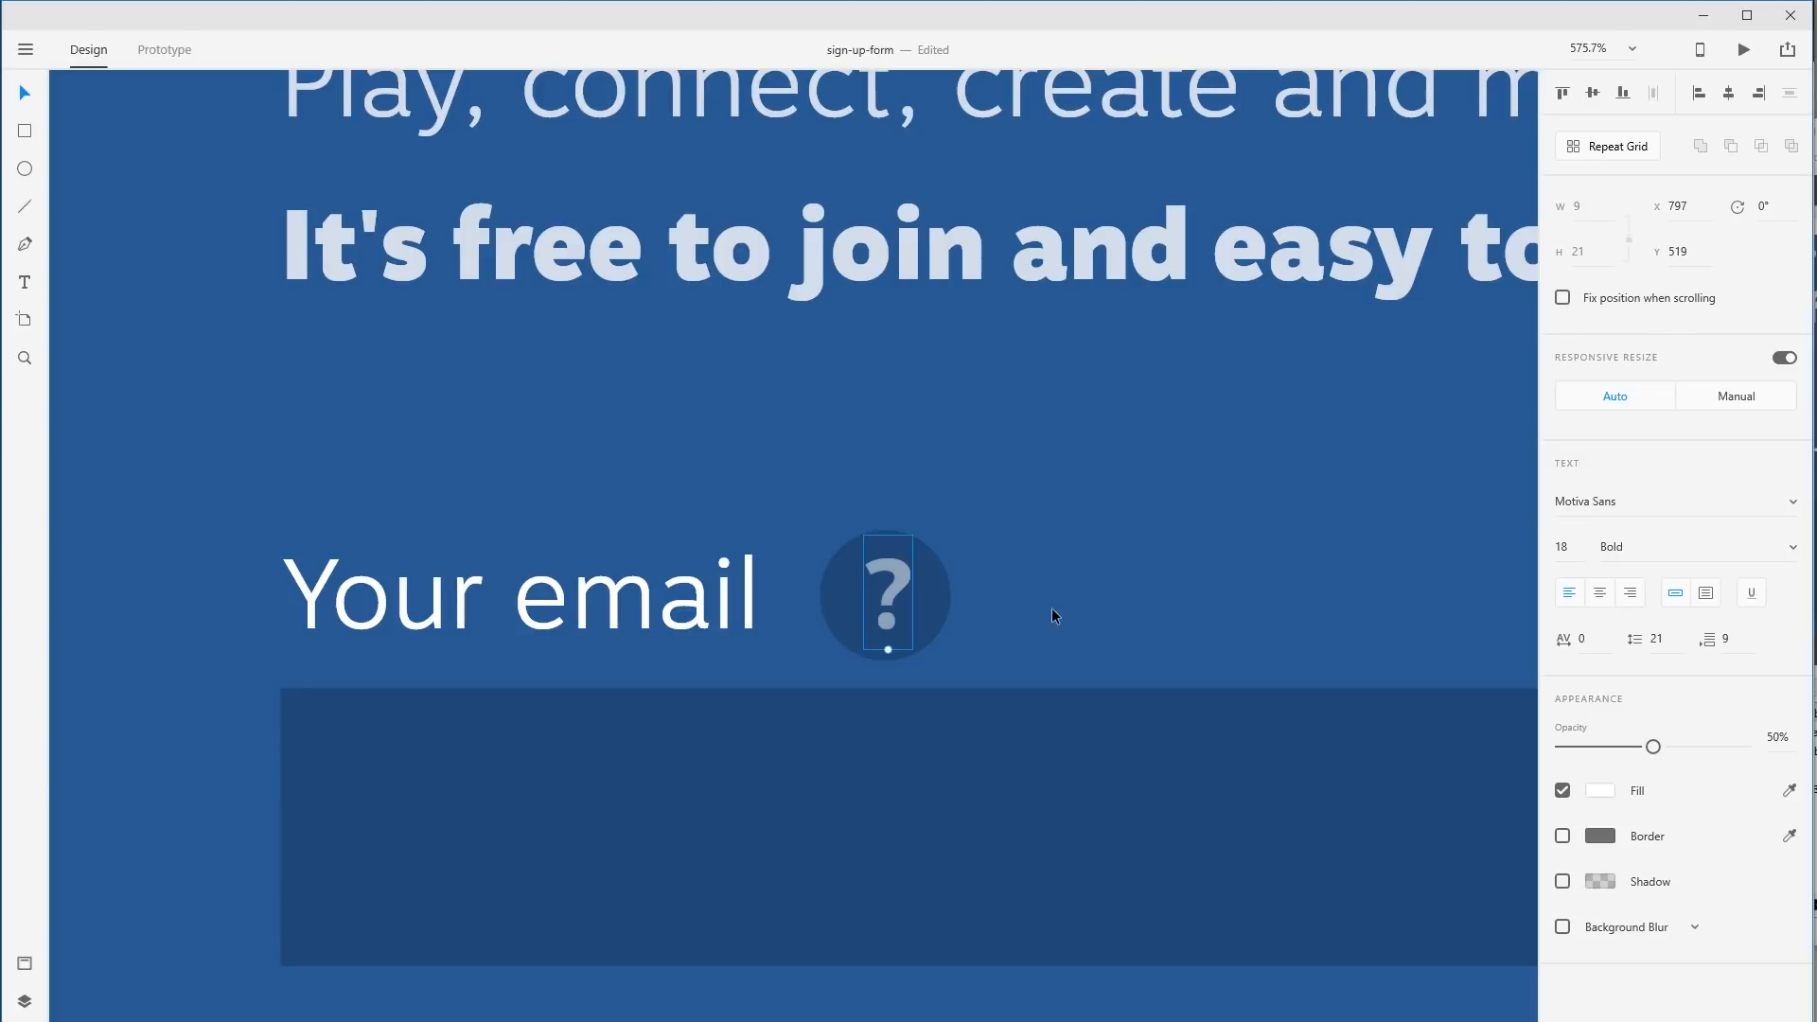
pyautogui.click(1007, 589)
pyautogui.click(893, 588)
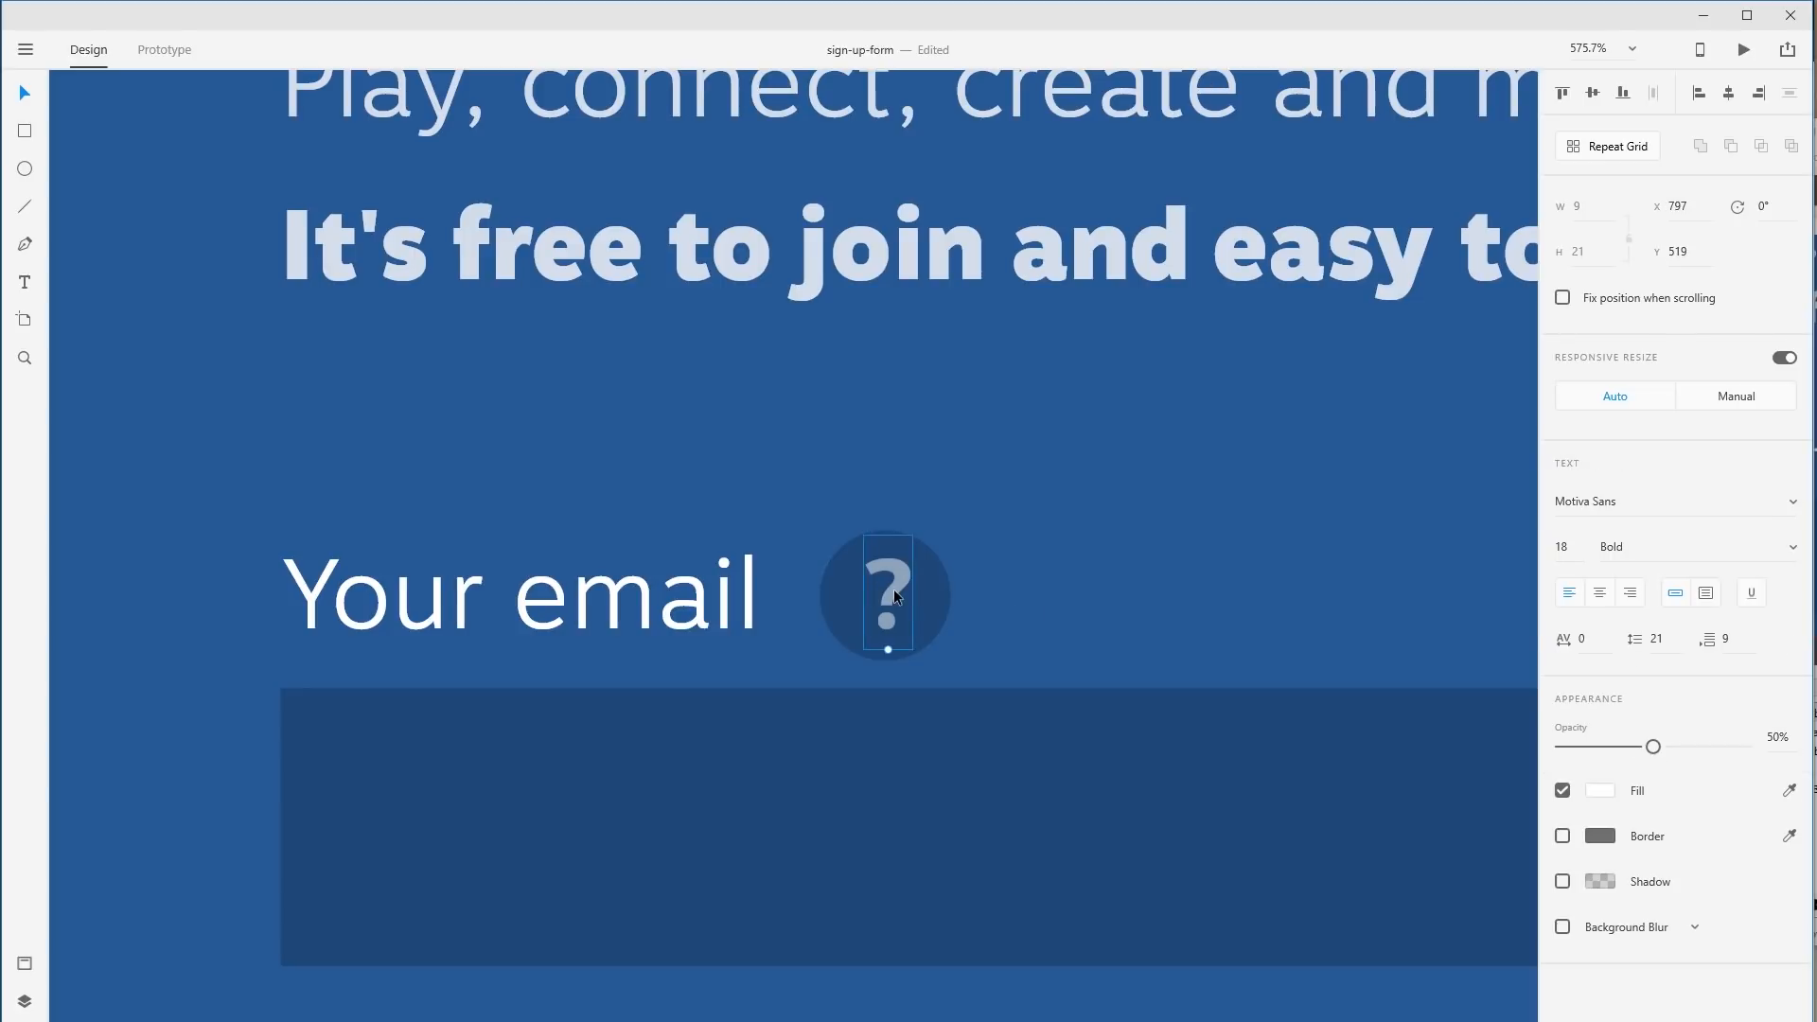
pyautogui.click(1021, 594)
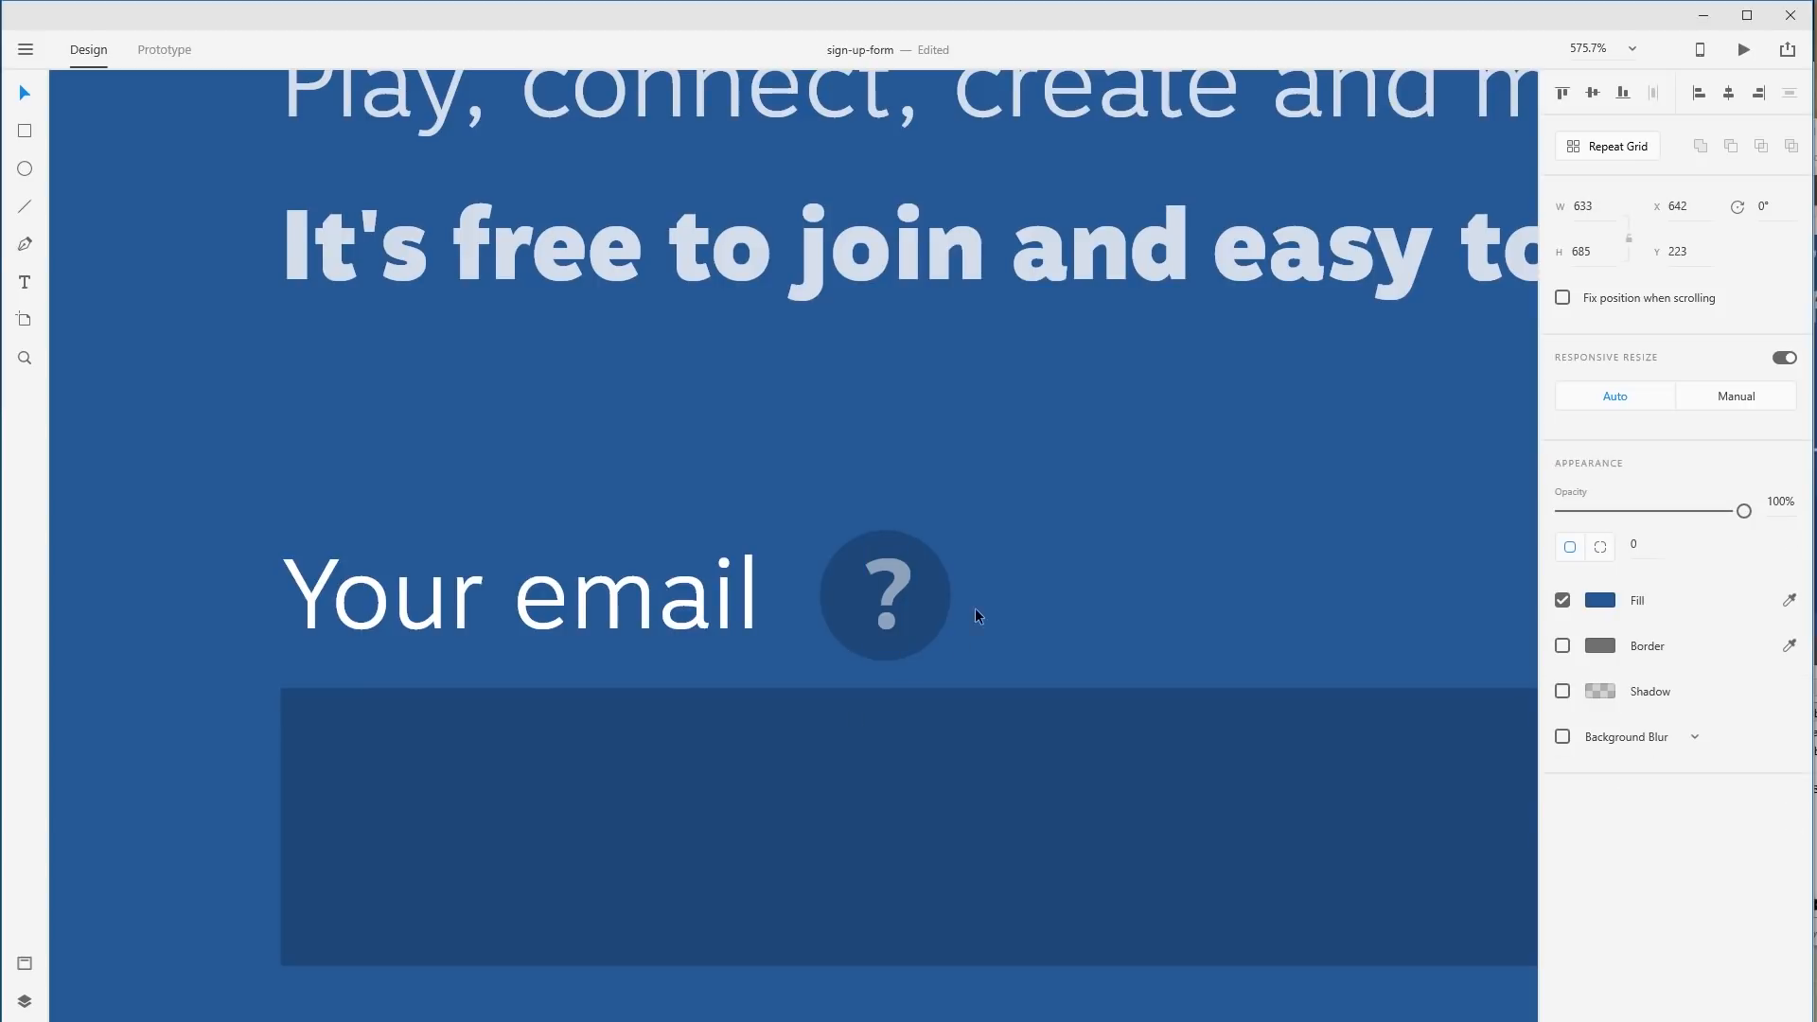
# Shrink the help circle slightly and zoom out to the whole sign-up form.
pyautogui.click(923, 600)
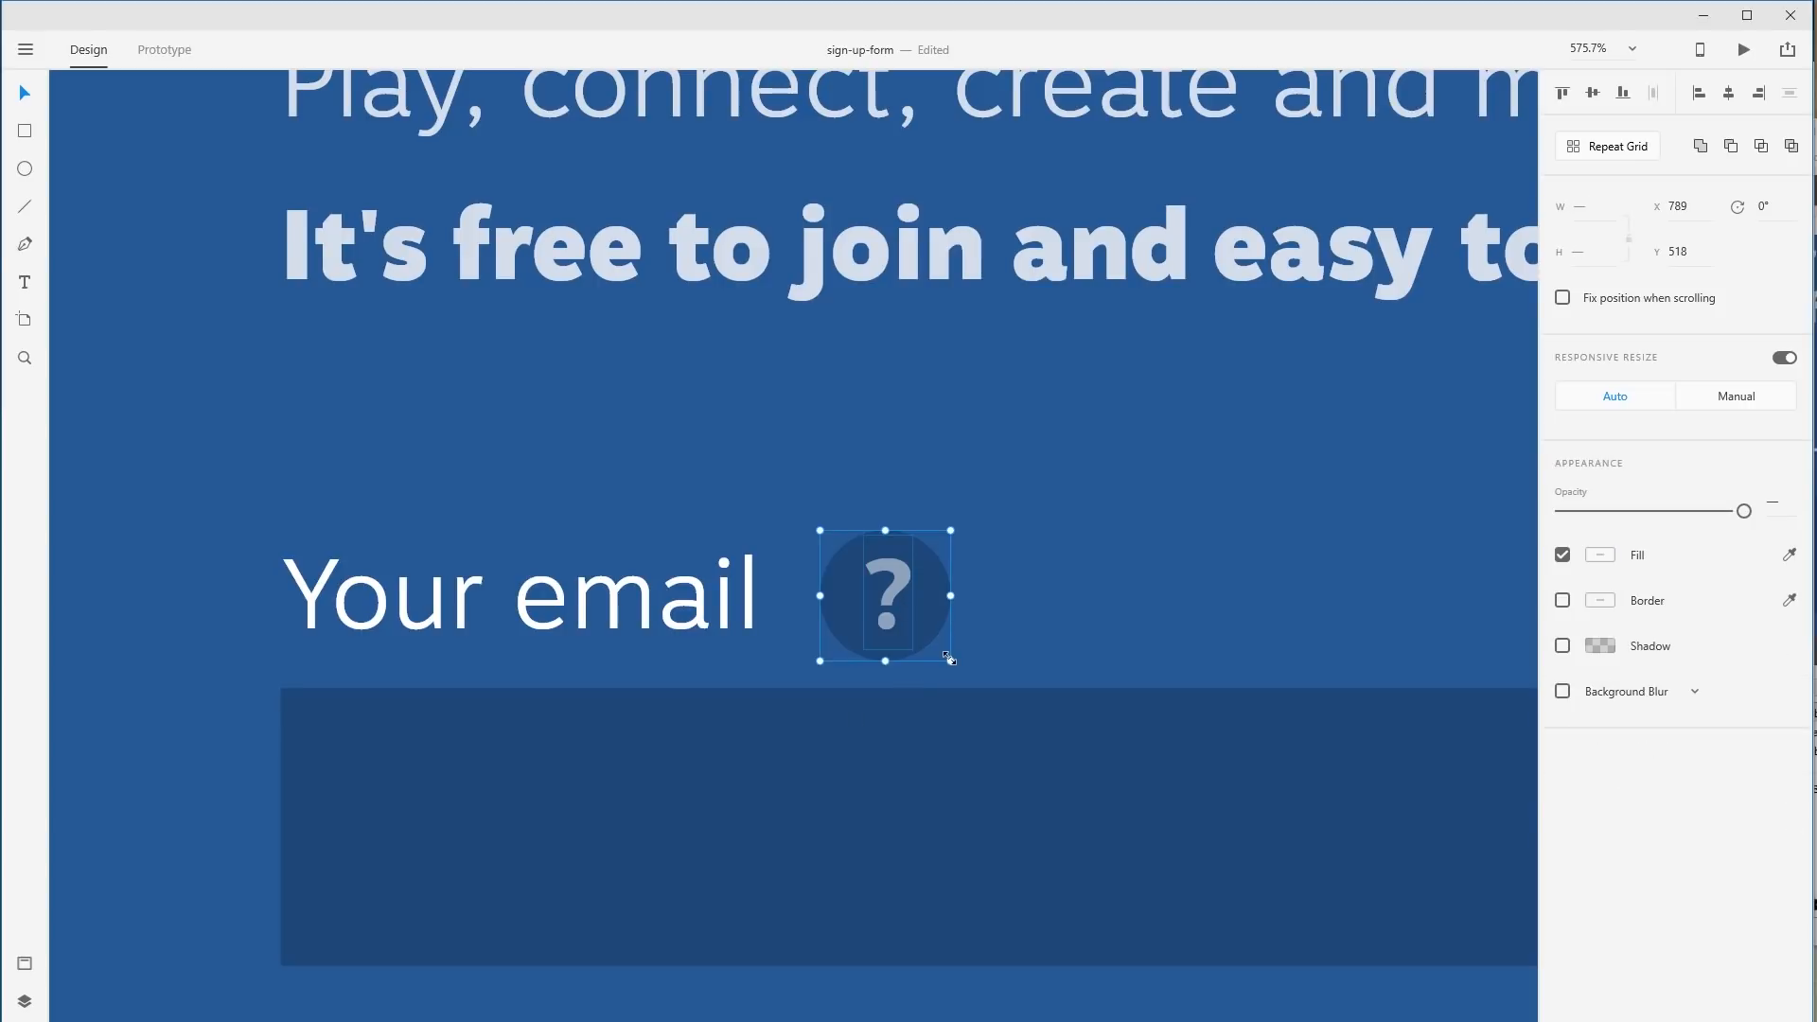
pyautogui.moveTo(947, 660); pyautogui.dragTo(946, 658)
pyautogui.click(1065, 641)
pyautogui.hotkey('ctrl', '1')
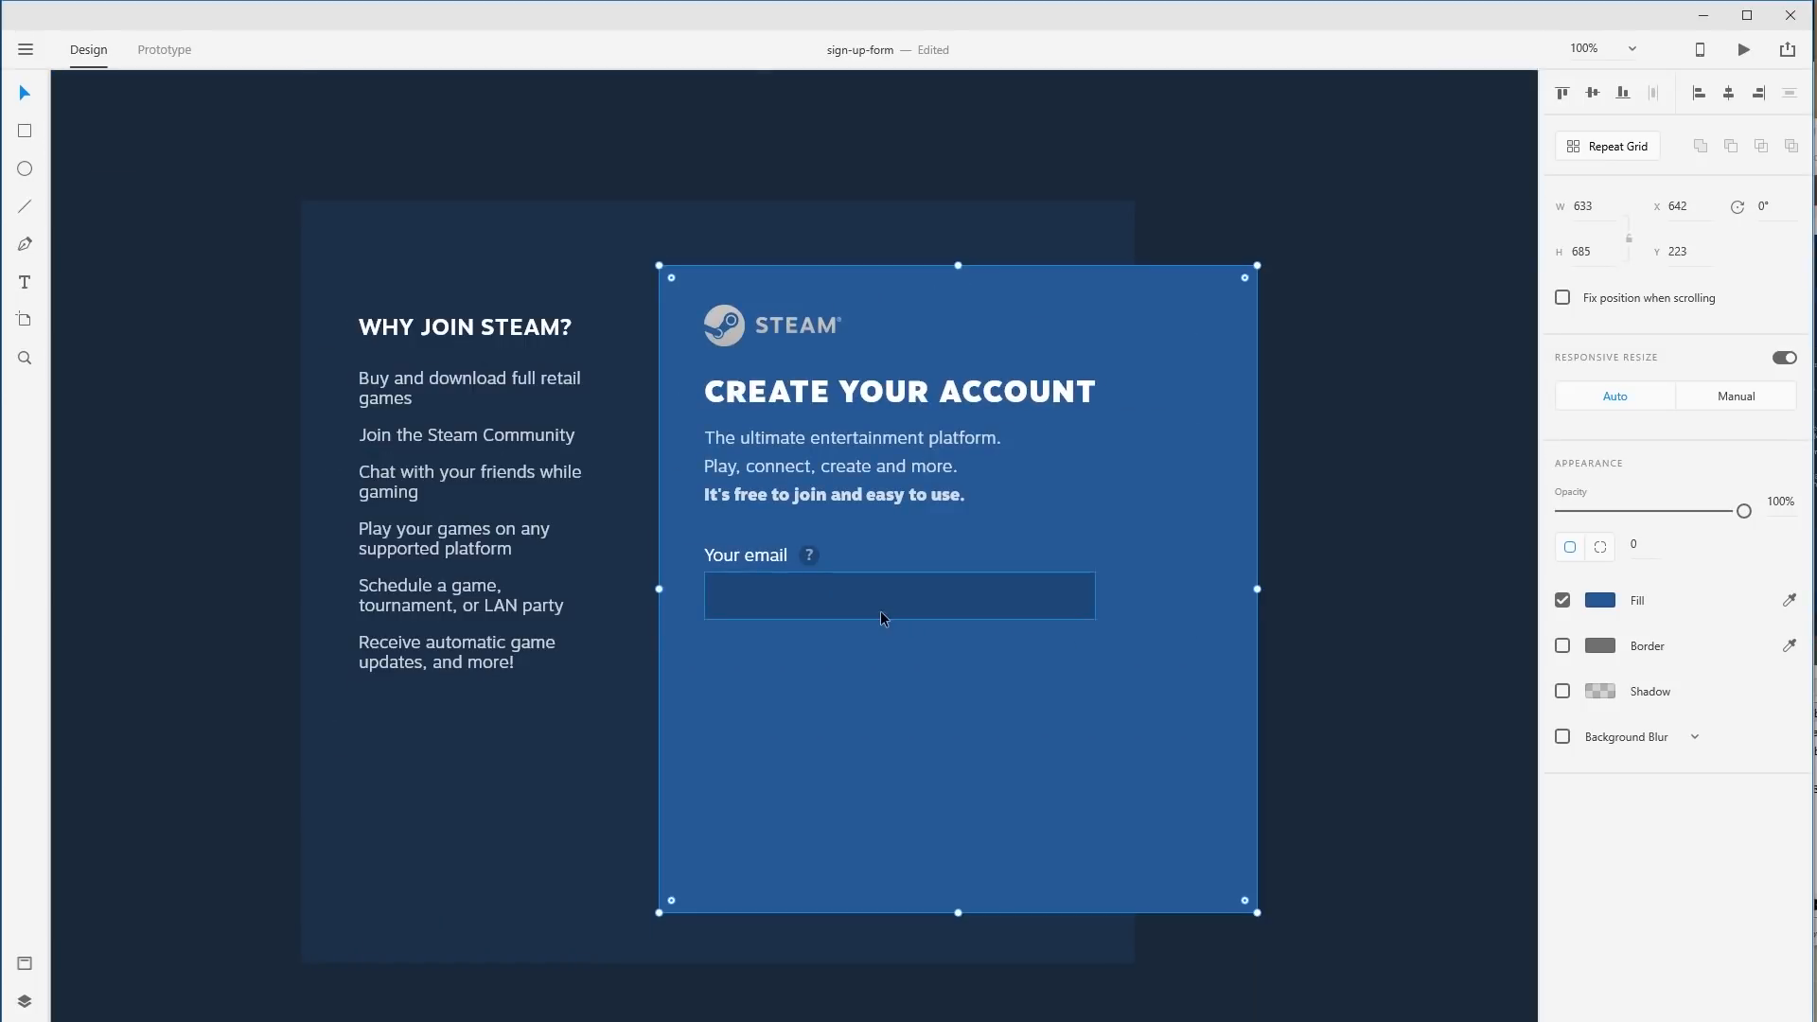
# Change the '?' help text's font weight to Light.
pyautogui.click(806, 560)
pyautogui.click(1775, 553)
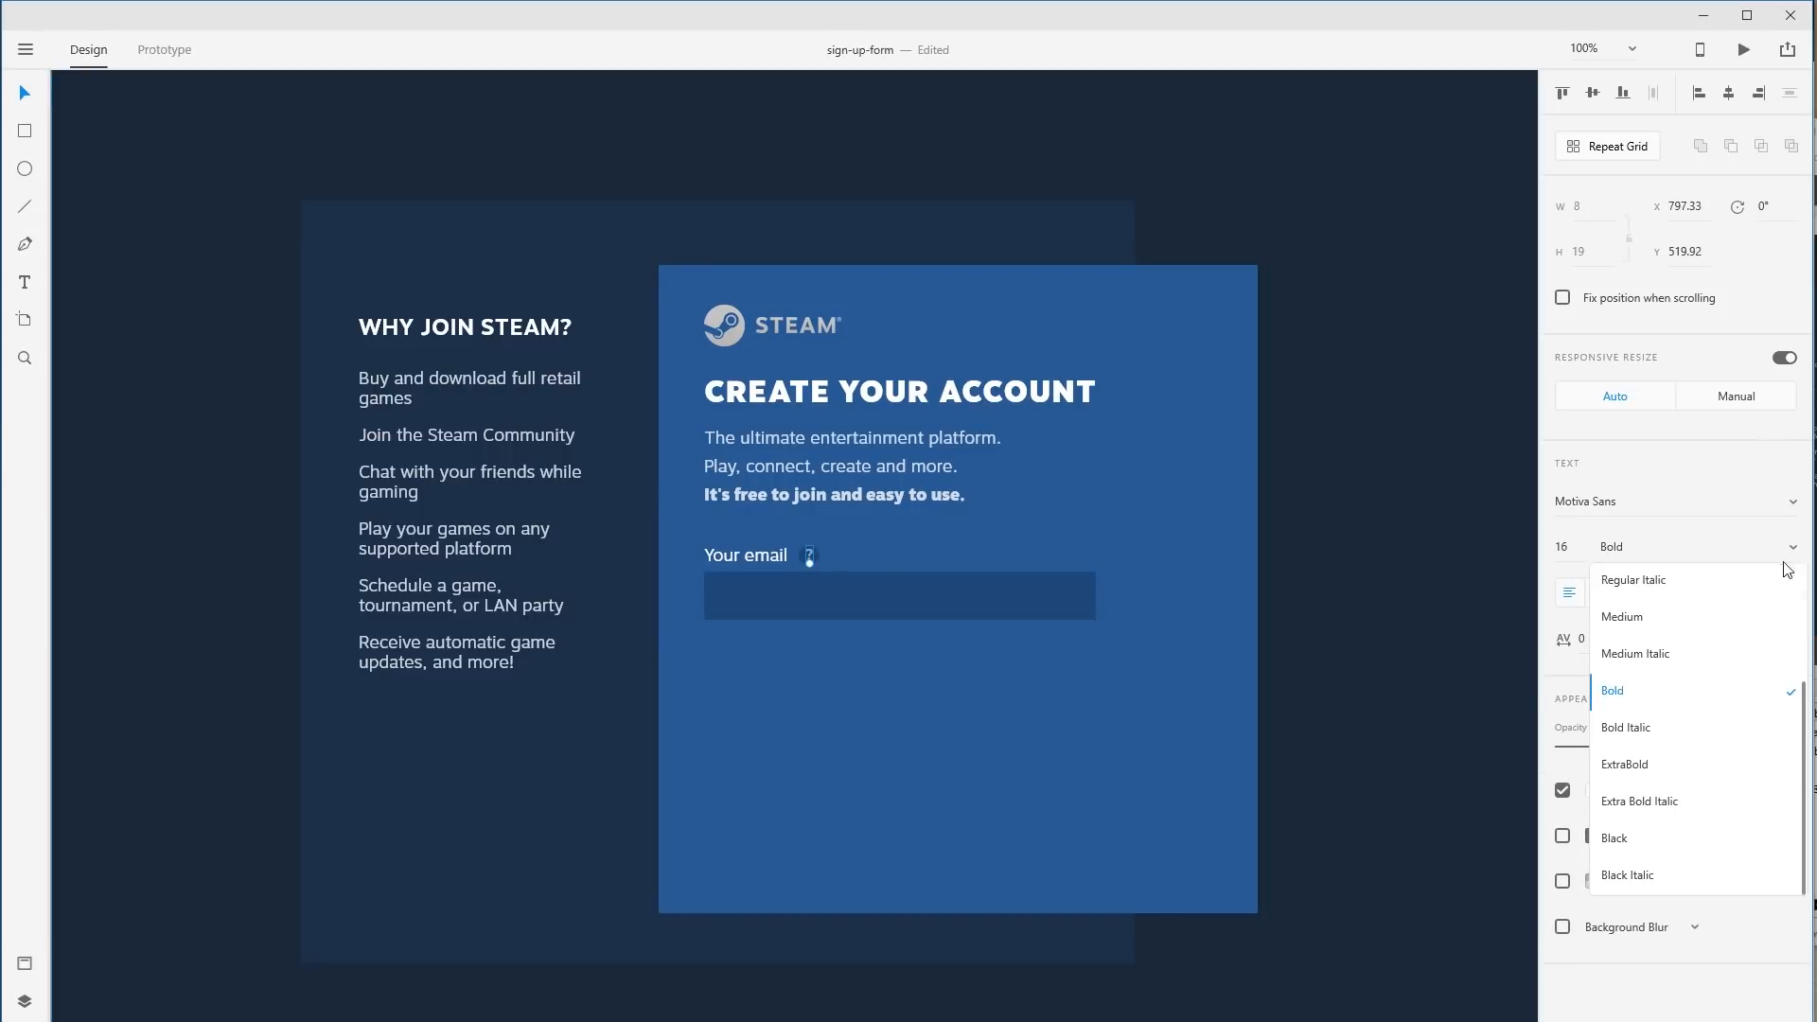
pyautogui.scroll(1, 1685, 633)
pyautogui.scroll(3, 1684, 635)
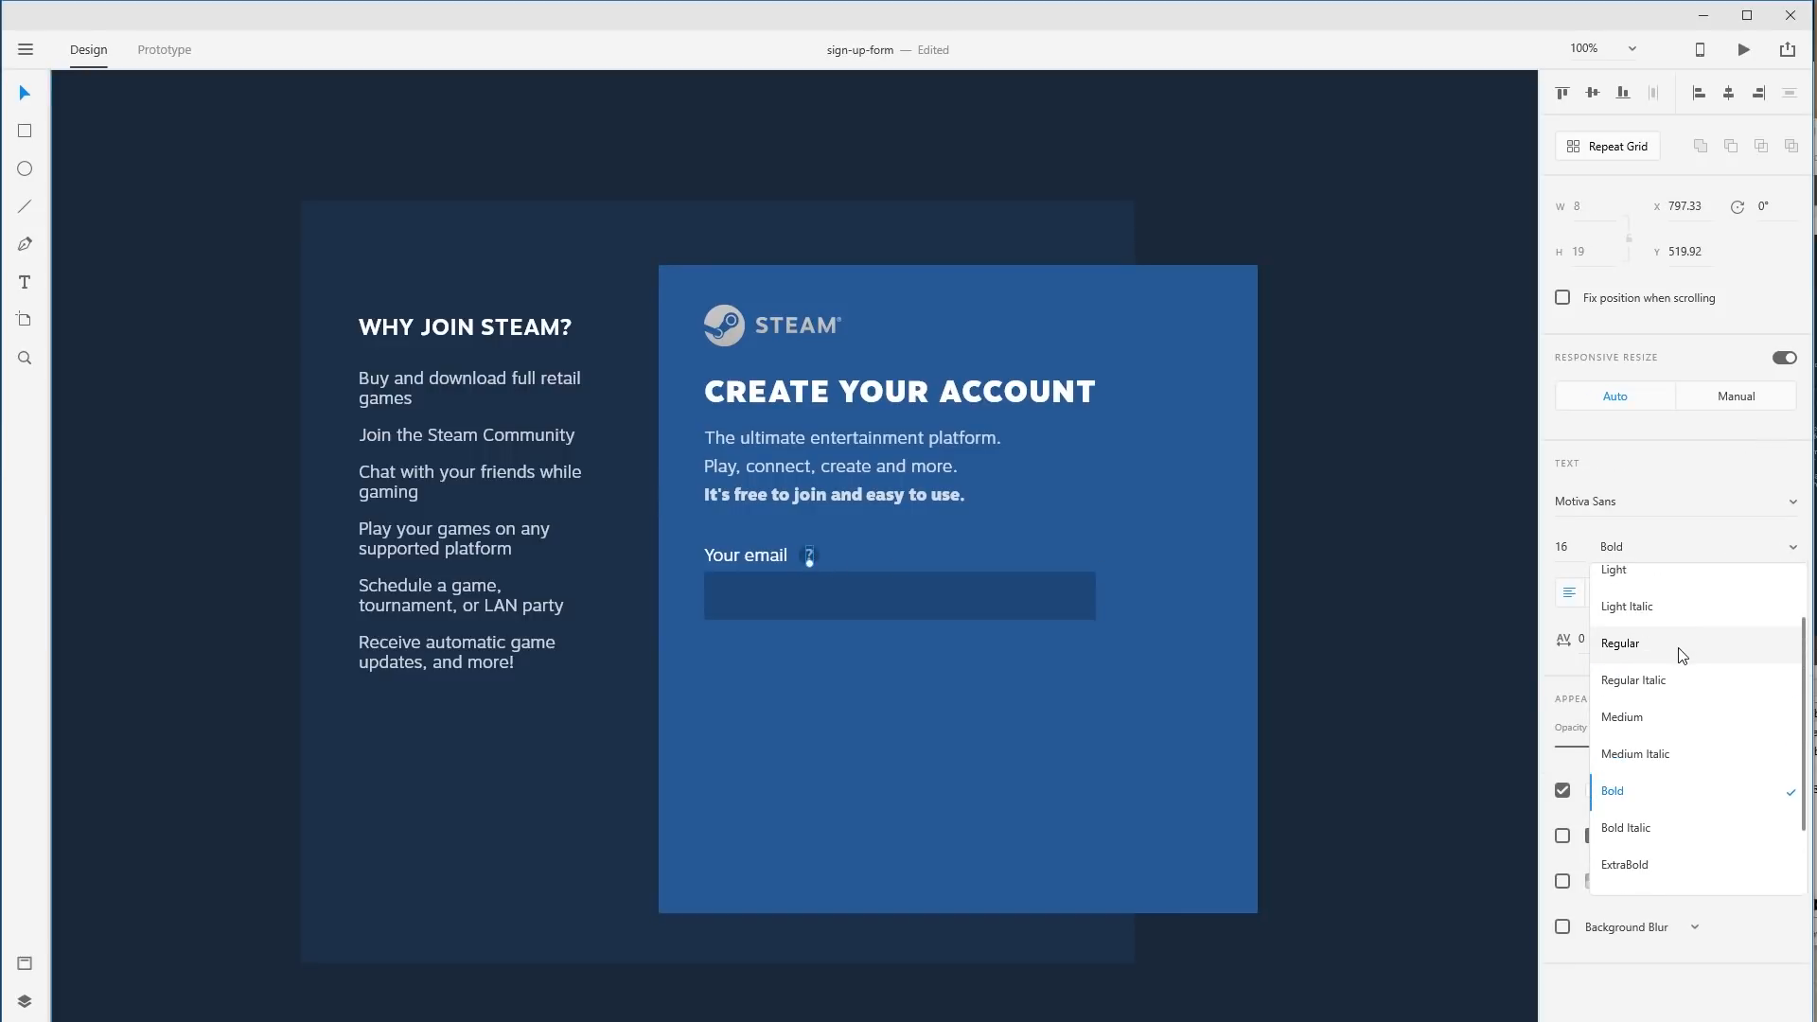
pyautogui.click(1666, 620)
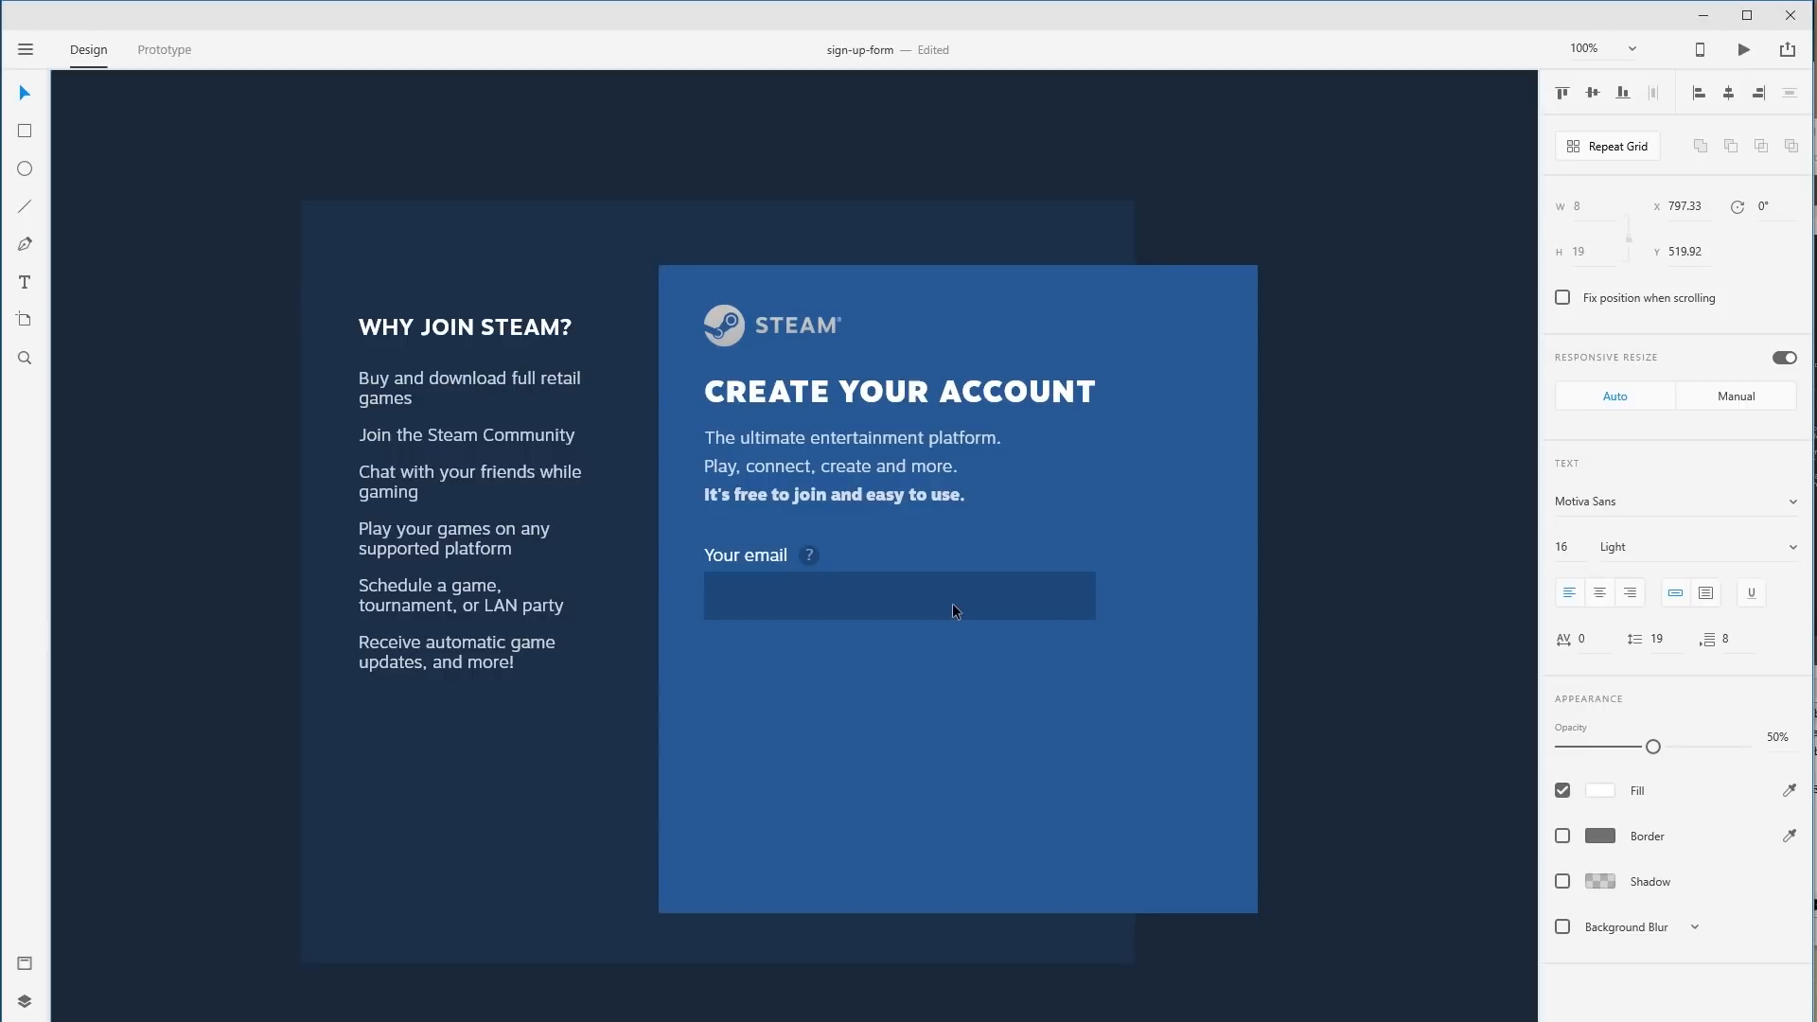
pyautogui.click(952, 604)
# Move the help icon closer beside the Your email label.
pyautogui.moveTo(710, 536); pyautogui.dragTo(831, 576)
pyautogui.click(871, 537)
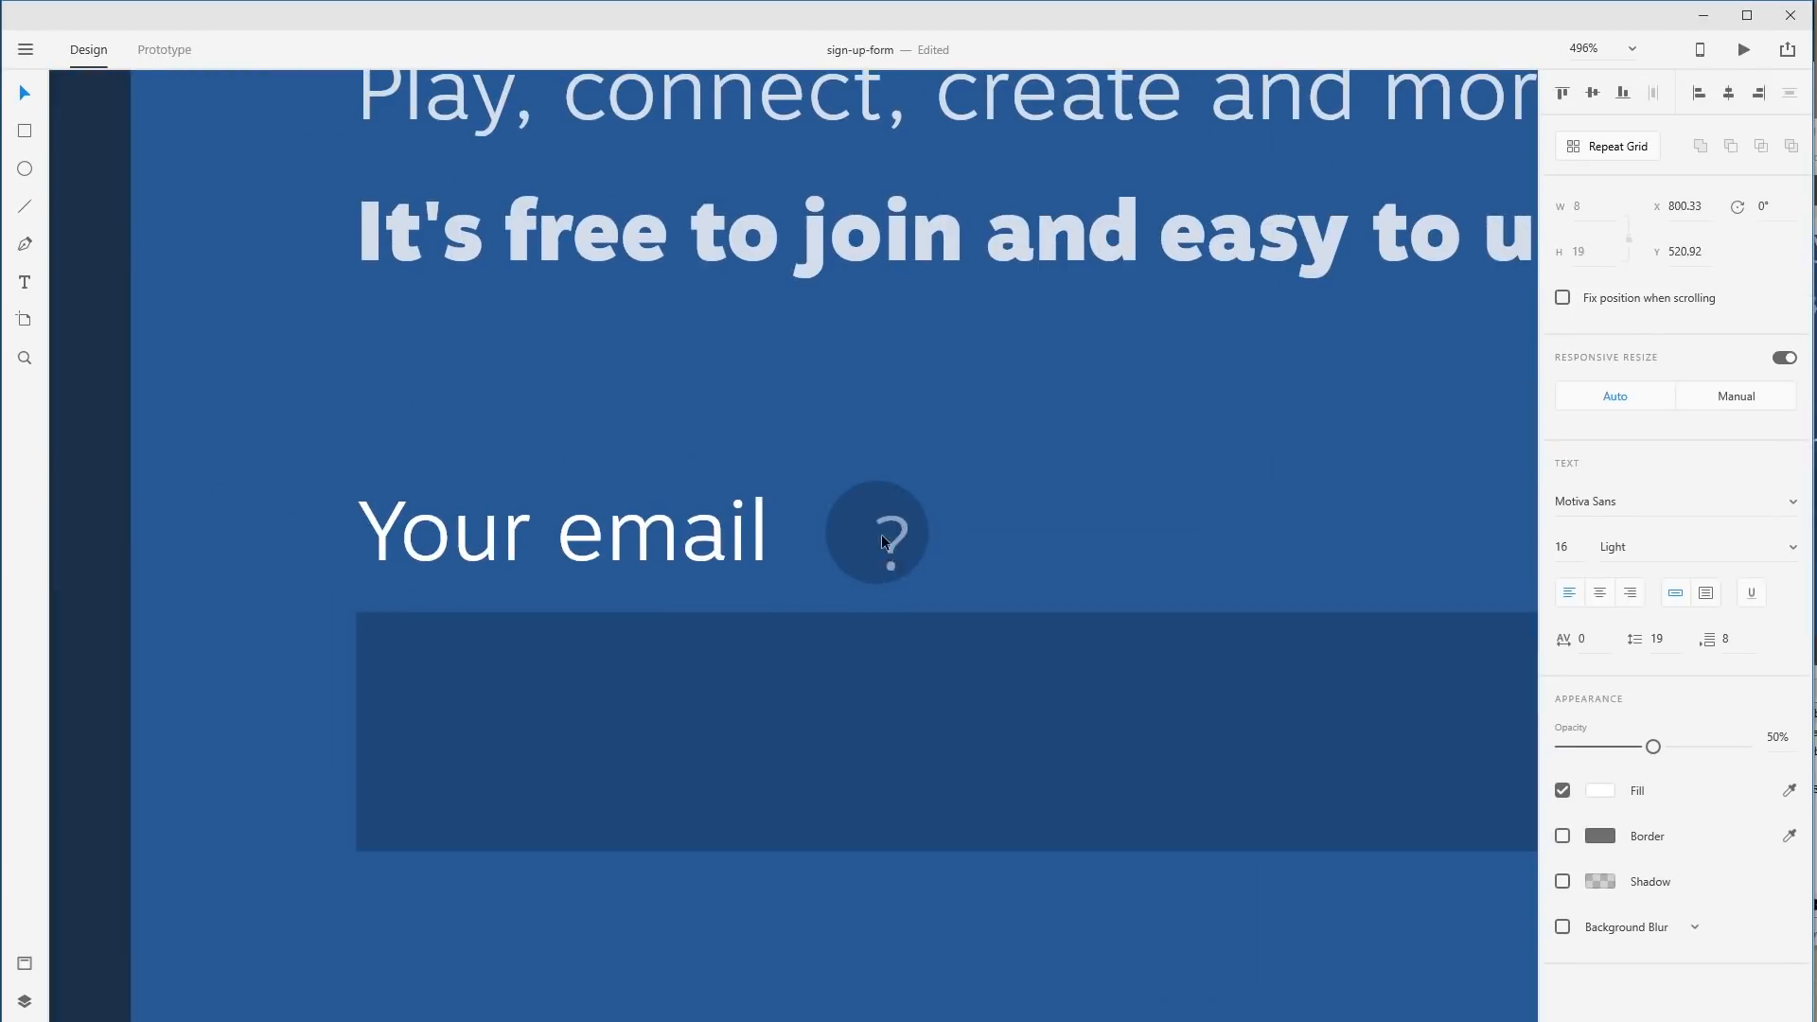
pyautogui.click(1120, 555)
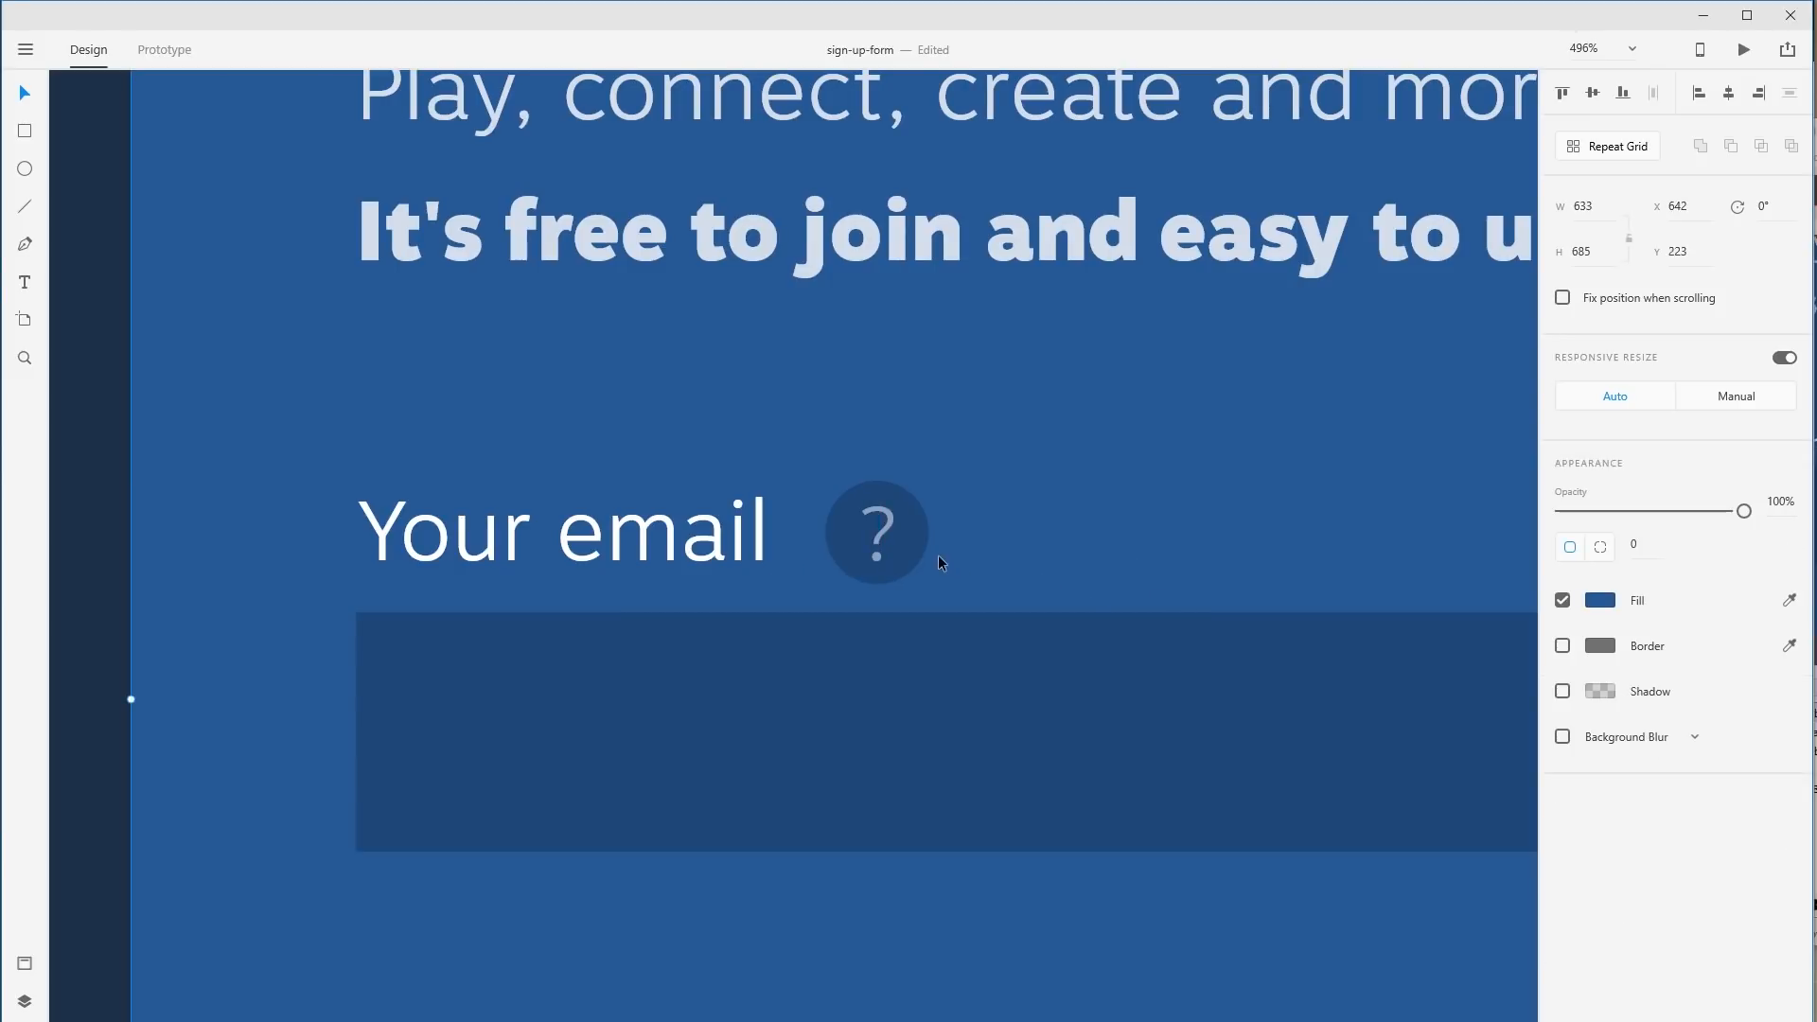
pyautogui.click(882, 537)
pyautogui.keyDown('shift'); pyautogui.click(850, 538); pyautogui.keyUp('shift')
pyautogui.moveTo(850, 538); pyautogui.dragTo(831, 537)
pyautogui.click(1127, 566)
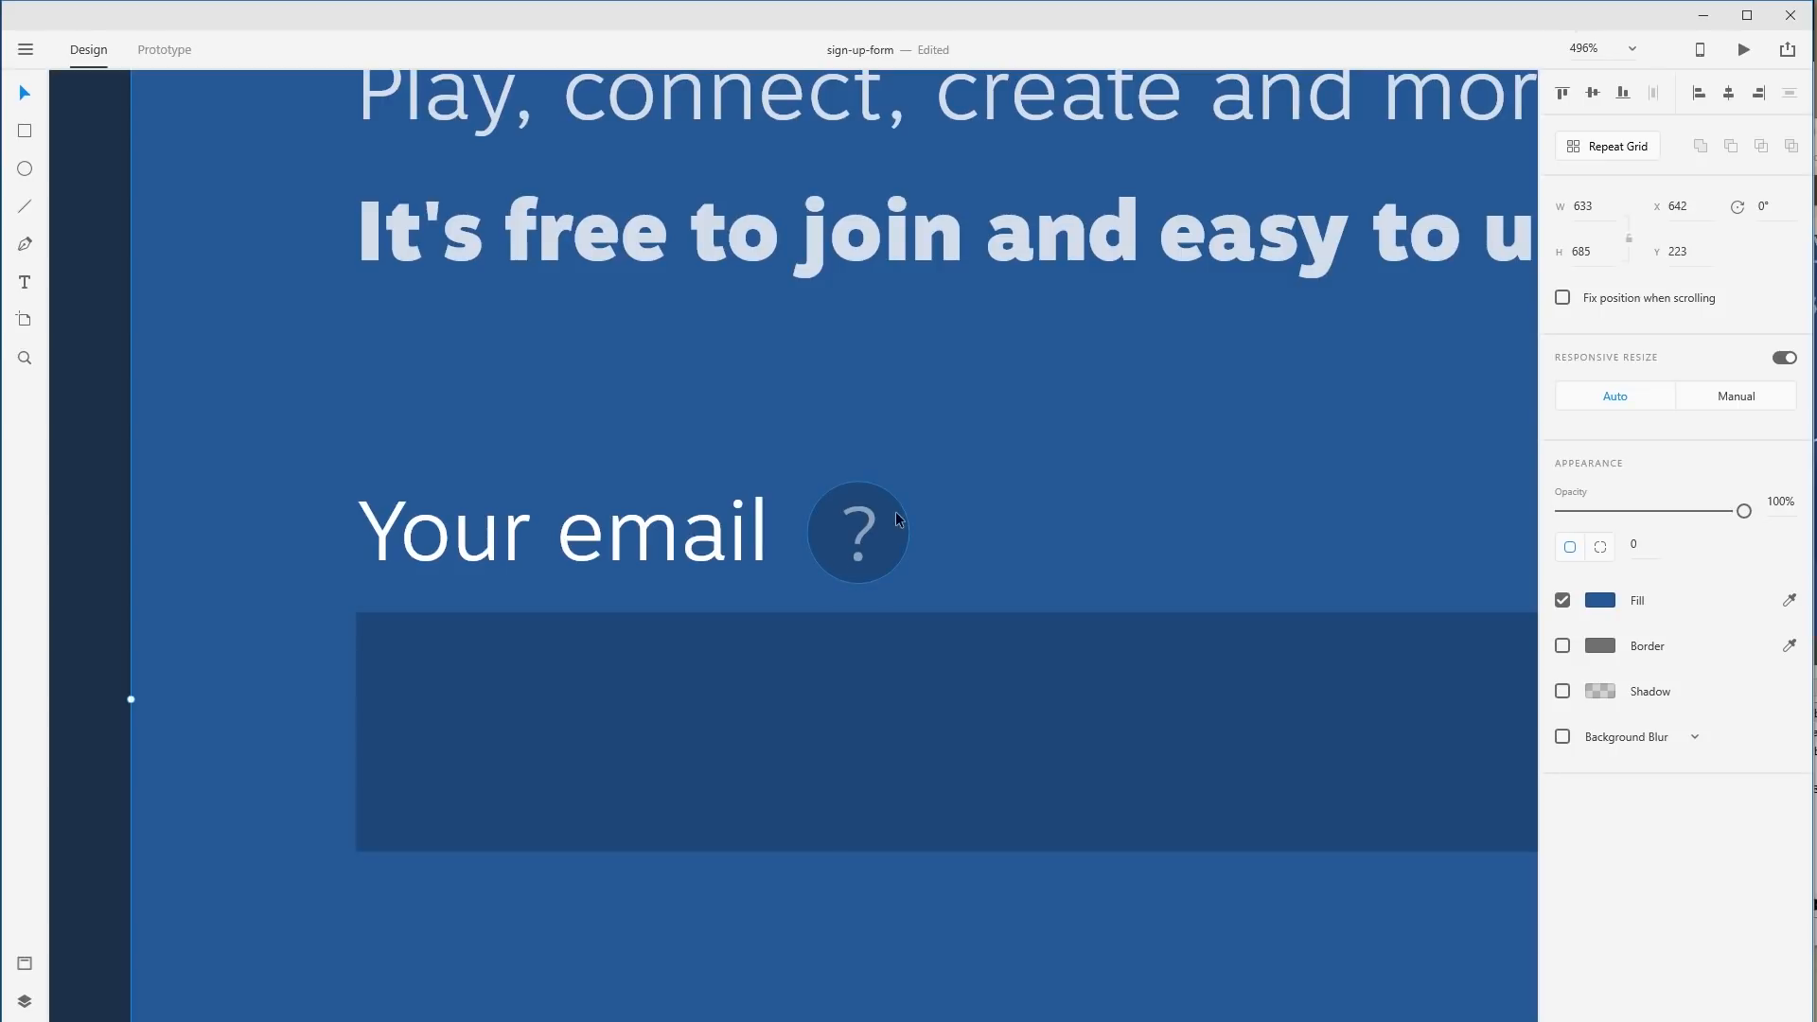
# Shrink the help circle and '?' together around their centre.
pyautogui.click(865, 536)
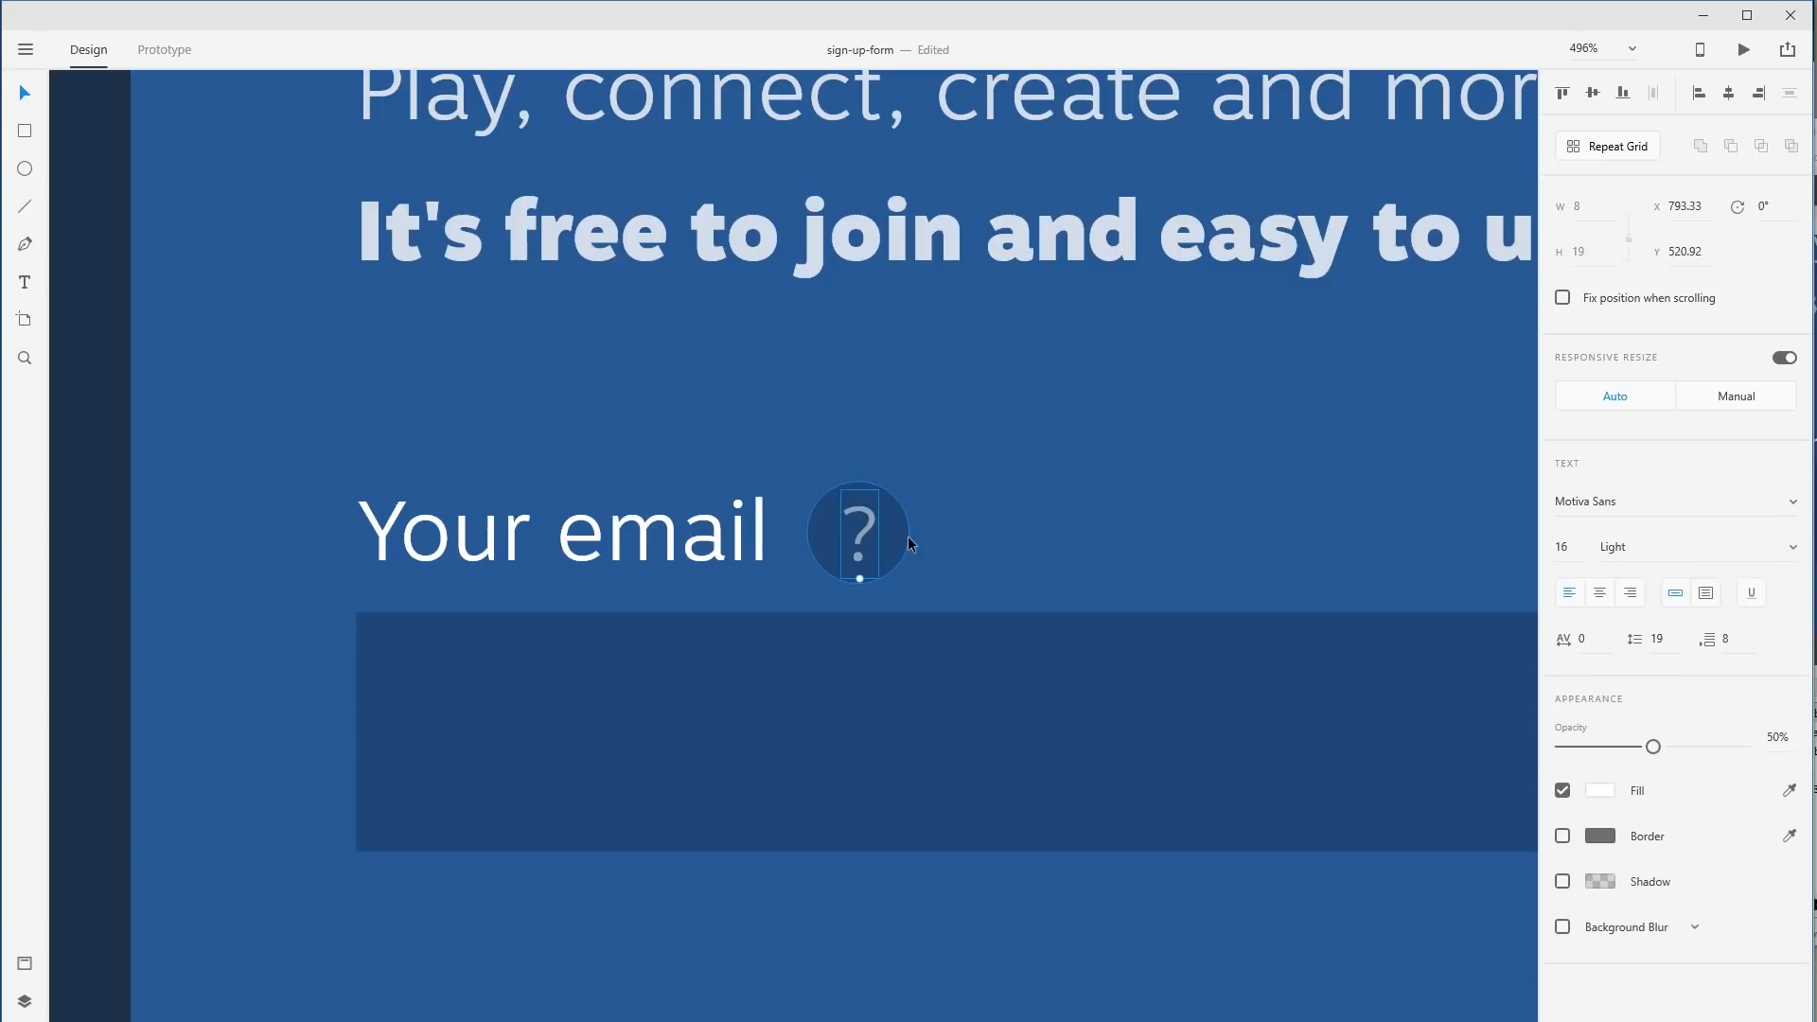
pyautogui.click(825, 556)
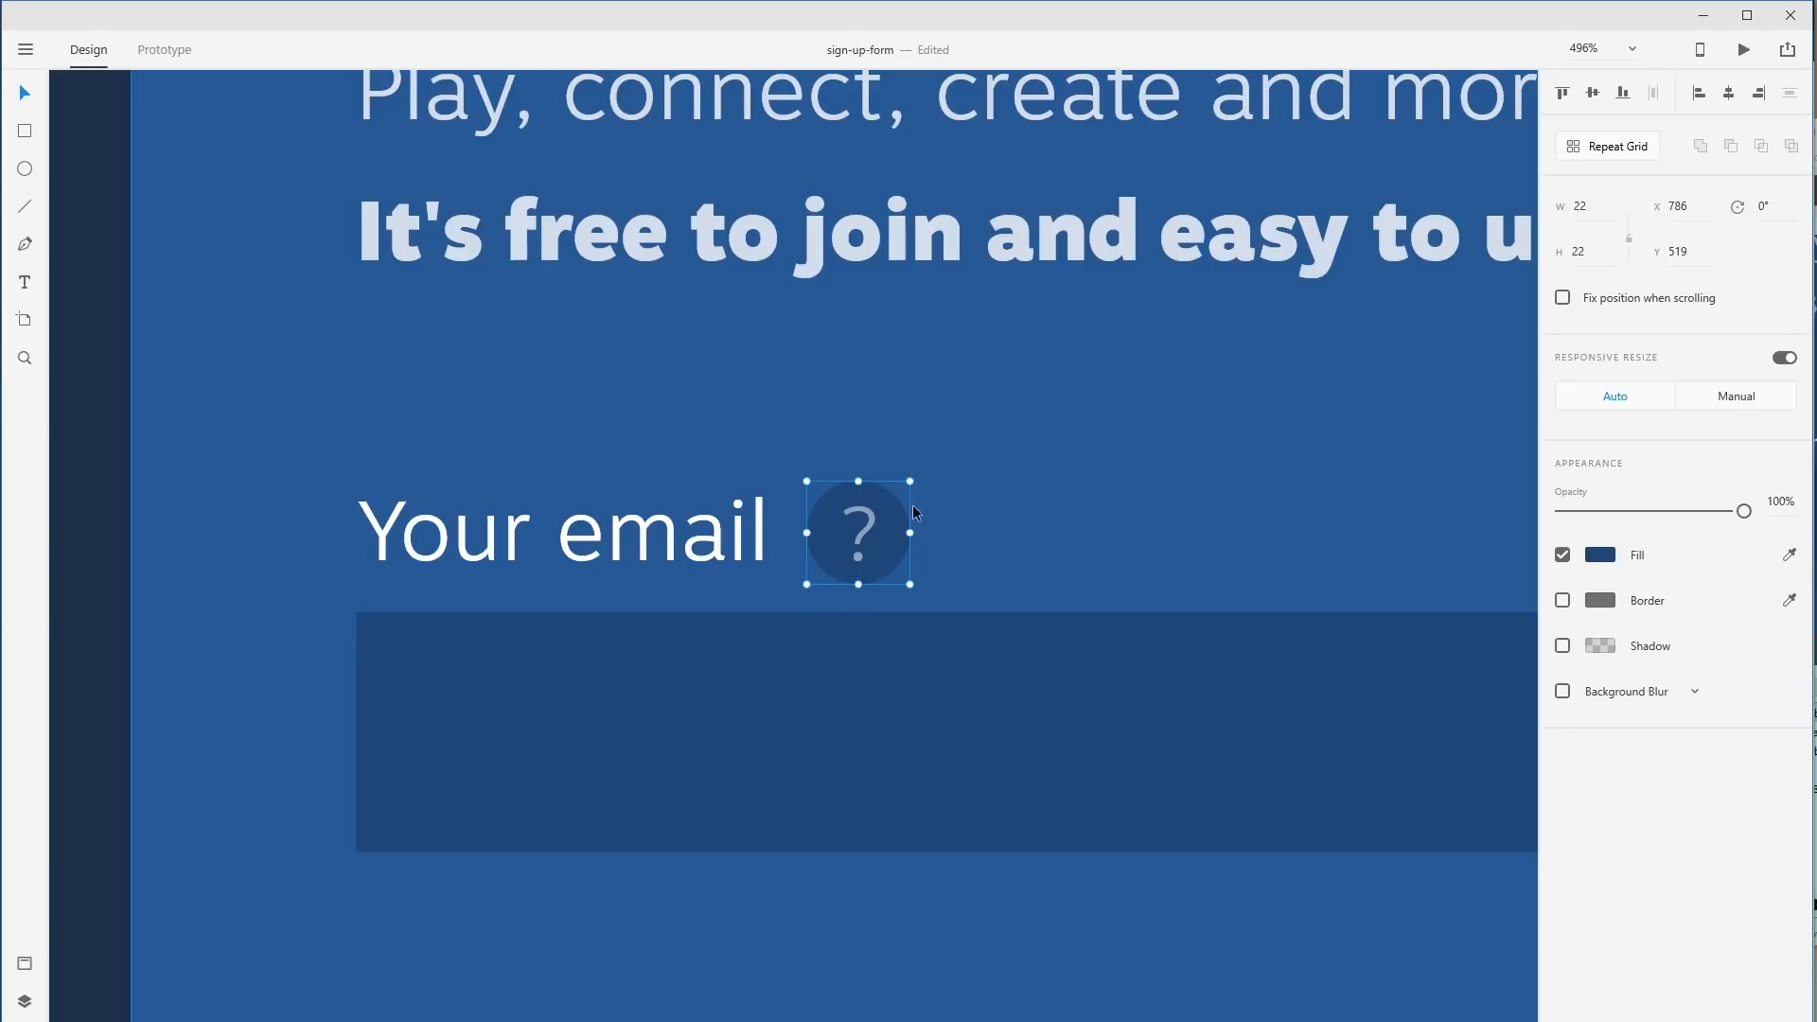
pyautogui.click(855, 533)
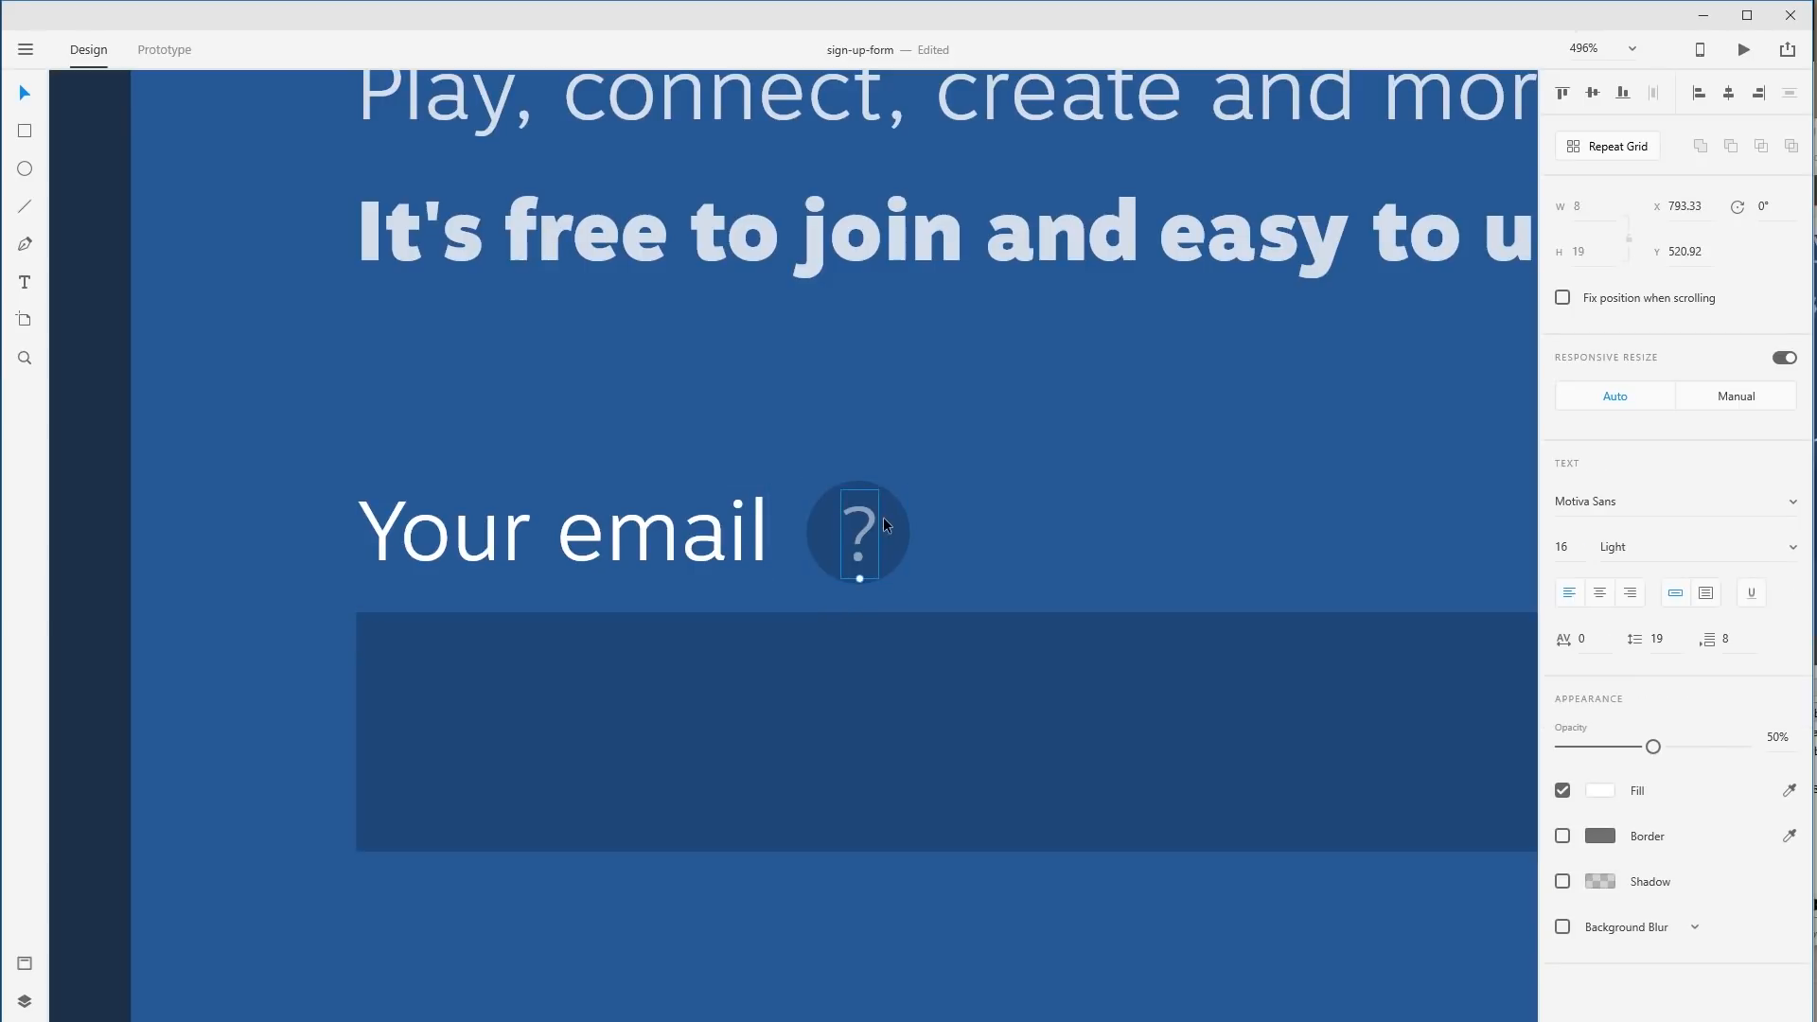
pyautogui.keyDown('shift'); pyautogui.click(819, 533); pyautogui.keyUp('shift')
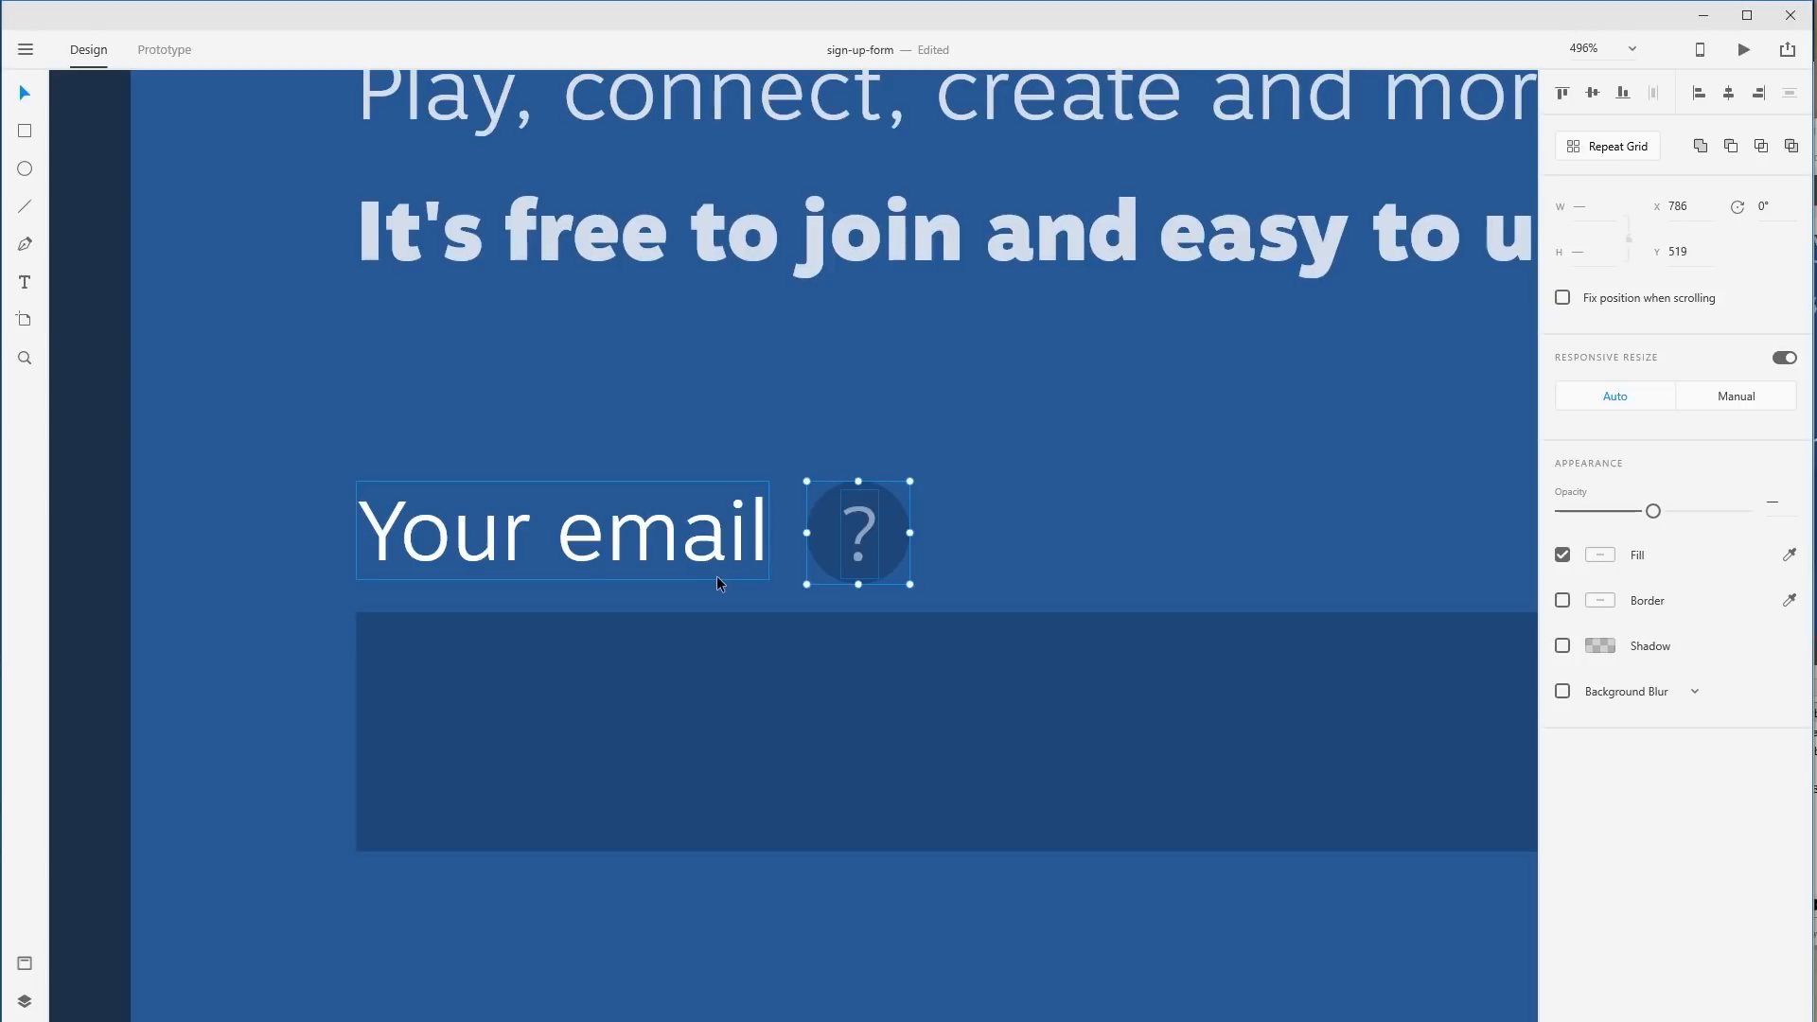
pyautogui.moveTo(861, 585); pyautogui.dragTo(865, 568)
pyautogui.hotkey('ctrl', 'z')
pyautogui.moveTo(911, 481); pyautogui.dragTo(863, 536)
pyautogui.click(998, 568)
# Shift the help icon further left, undoing a trial placement before the label.
pyautogui.click(859, 548)
pyautogui.keyDown('shift'); pyautogui.click(887, 537); pyautogui.keyUp('shift')
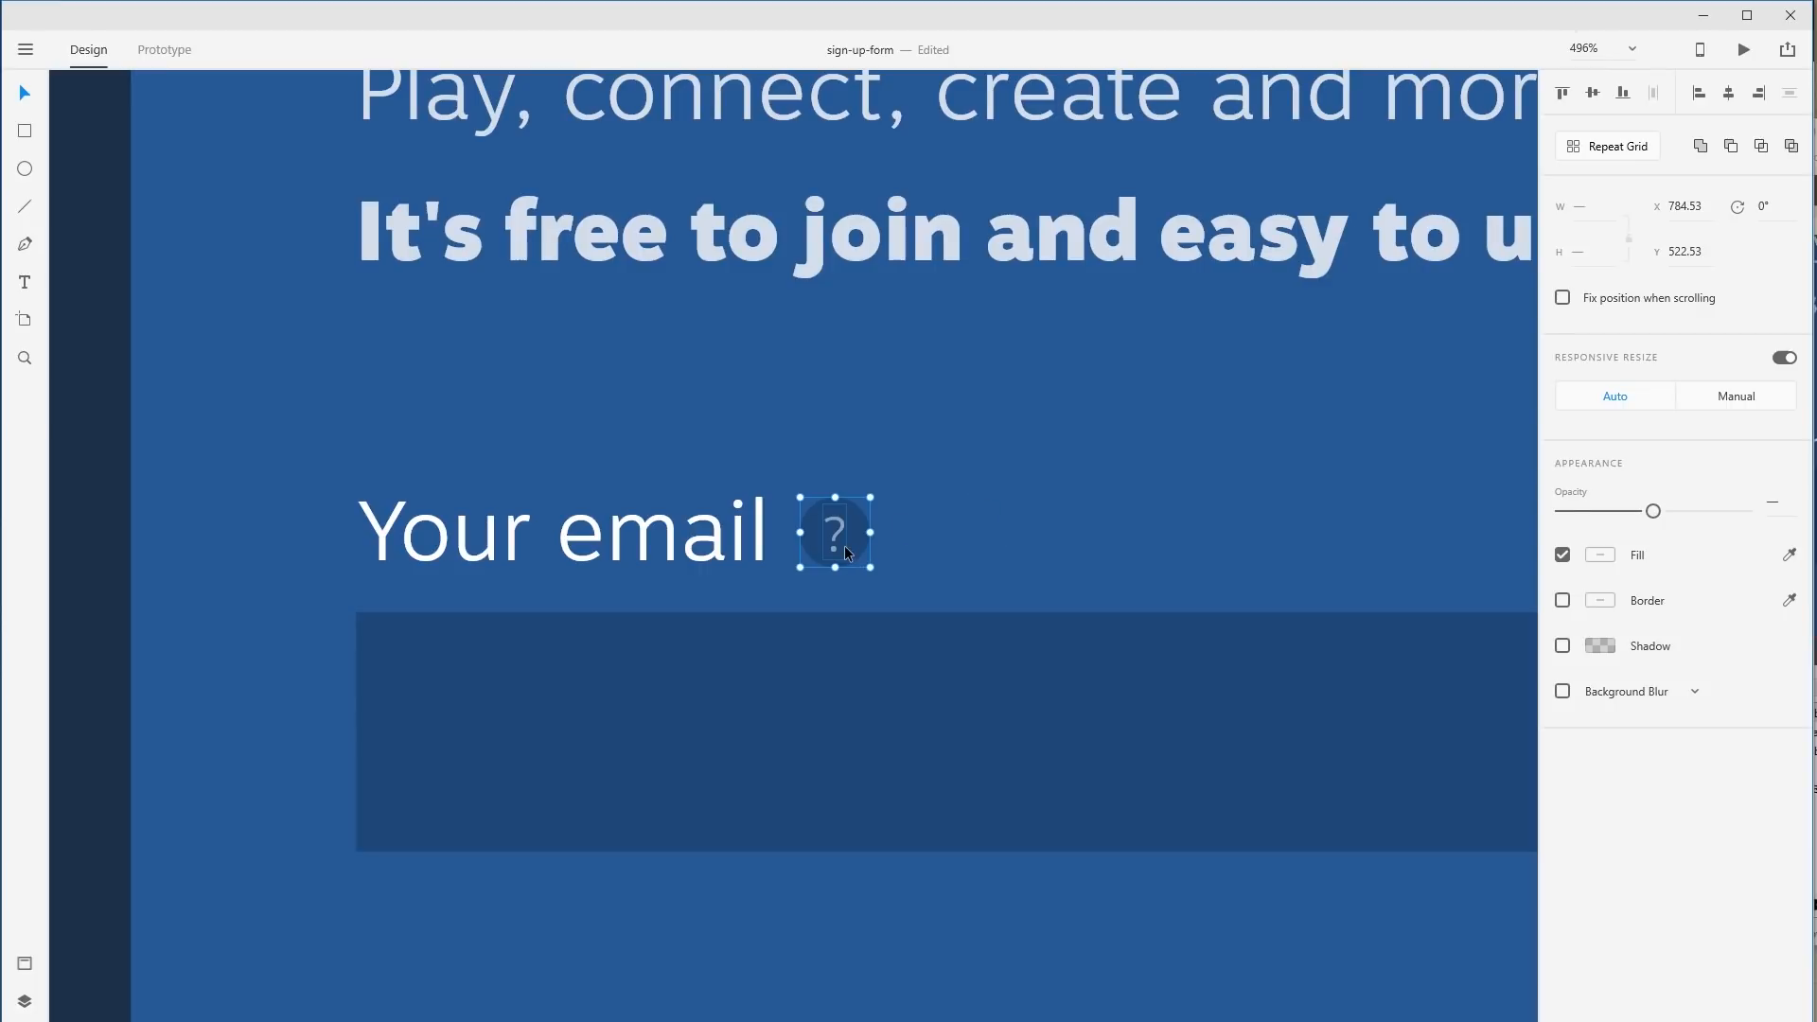
pyautogui.click(1038, 546)
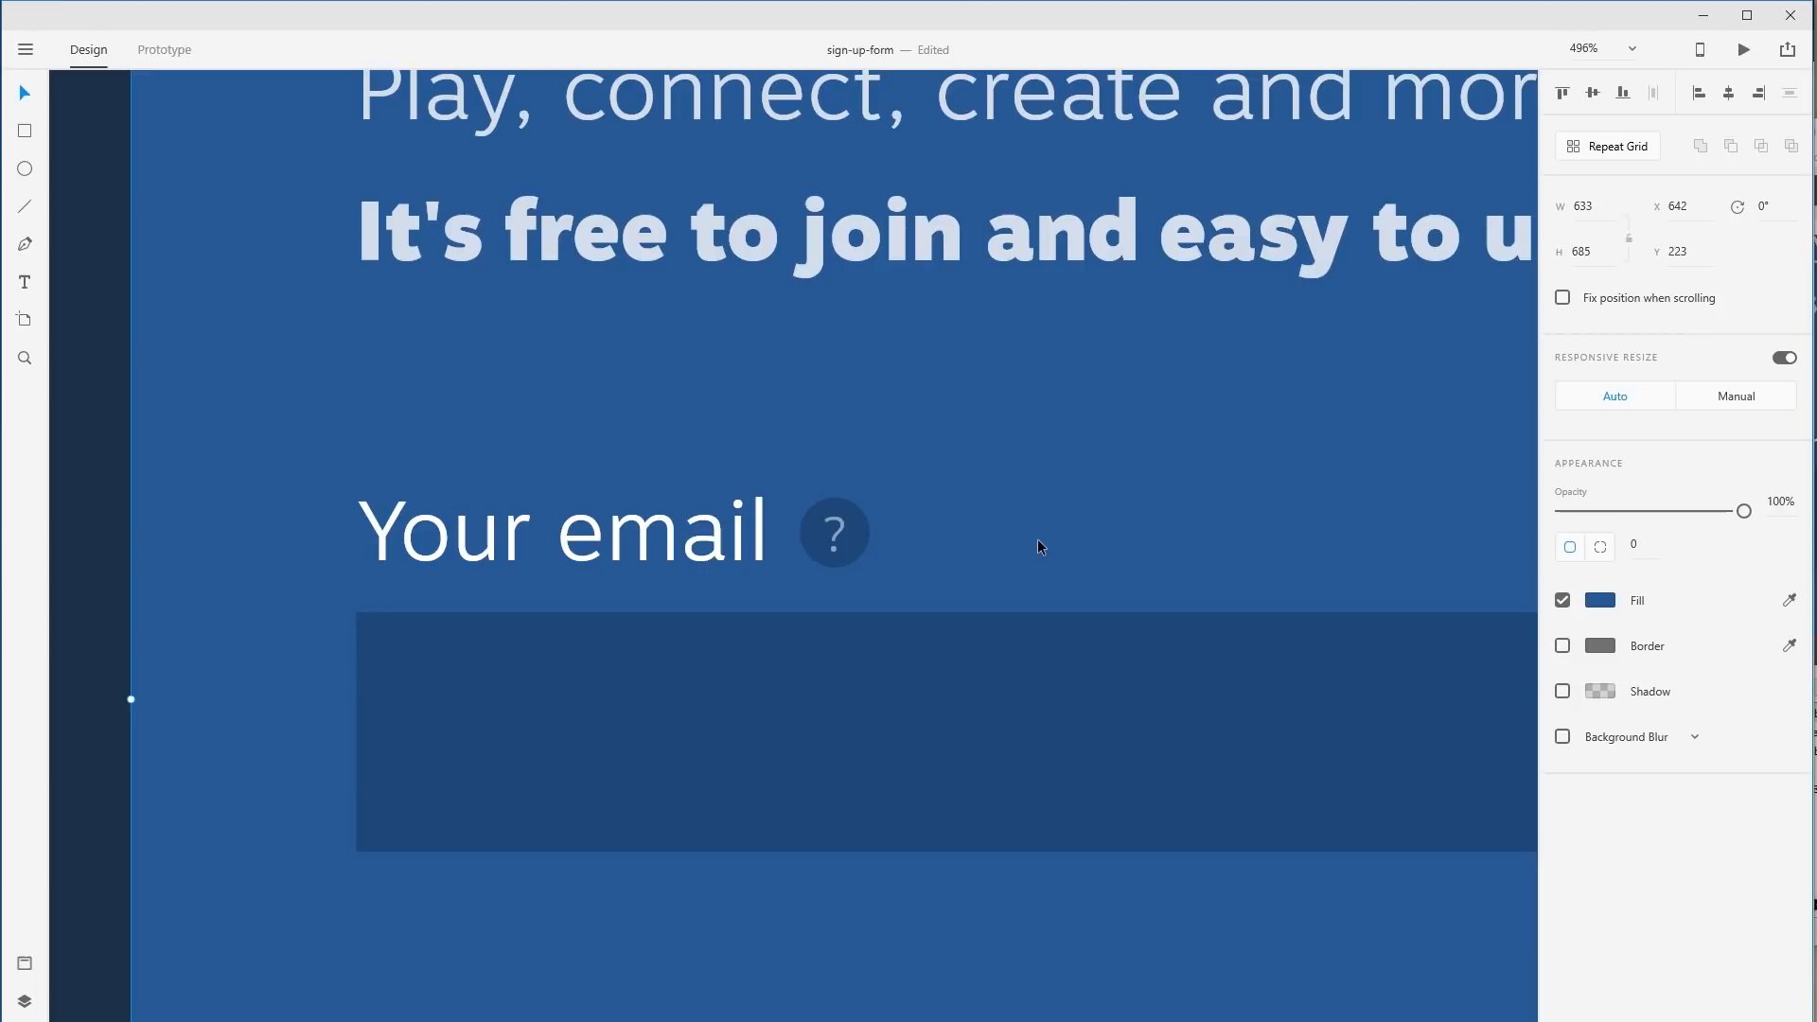
pyautogui.hotkey('ctrl', '1')
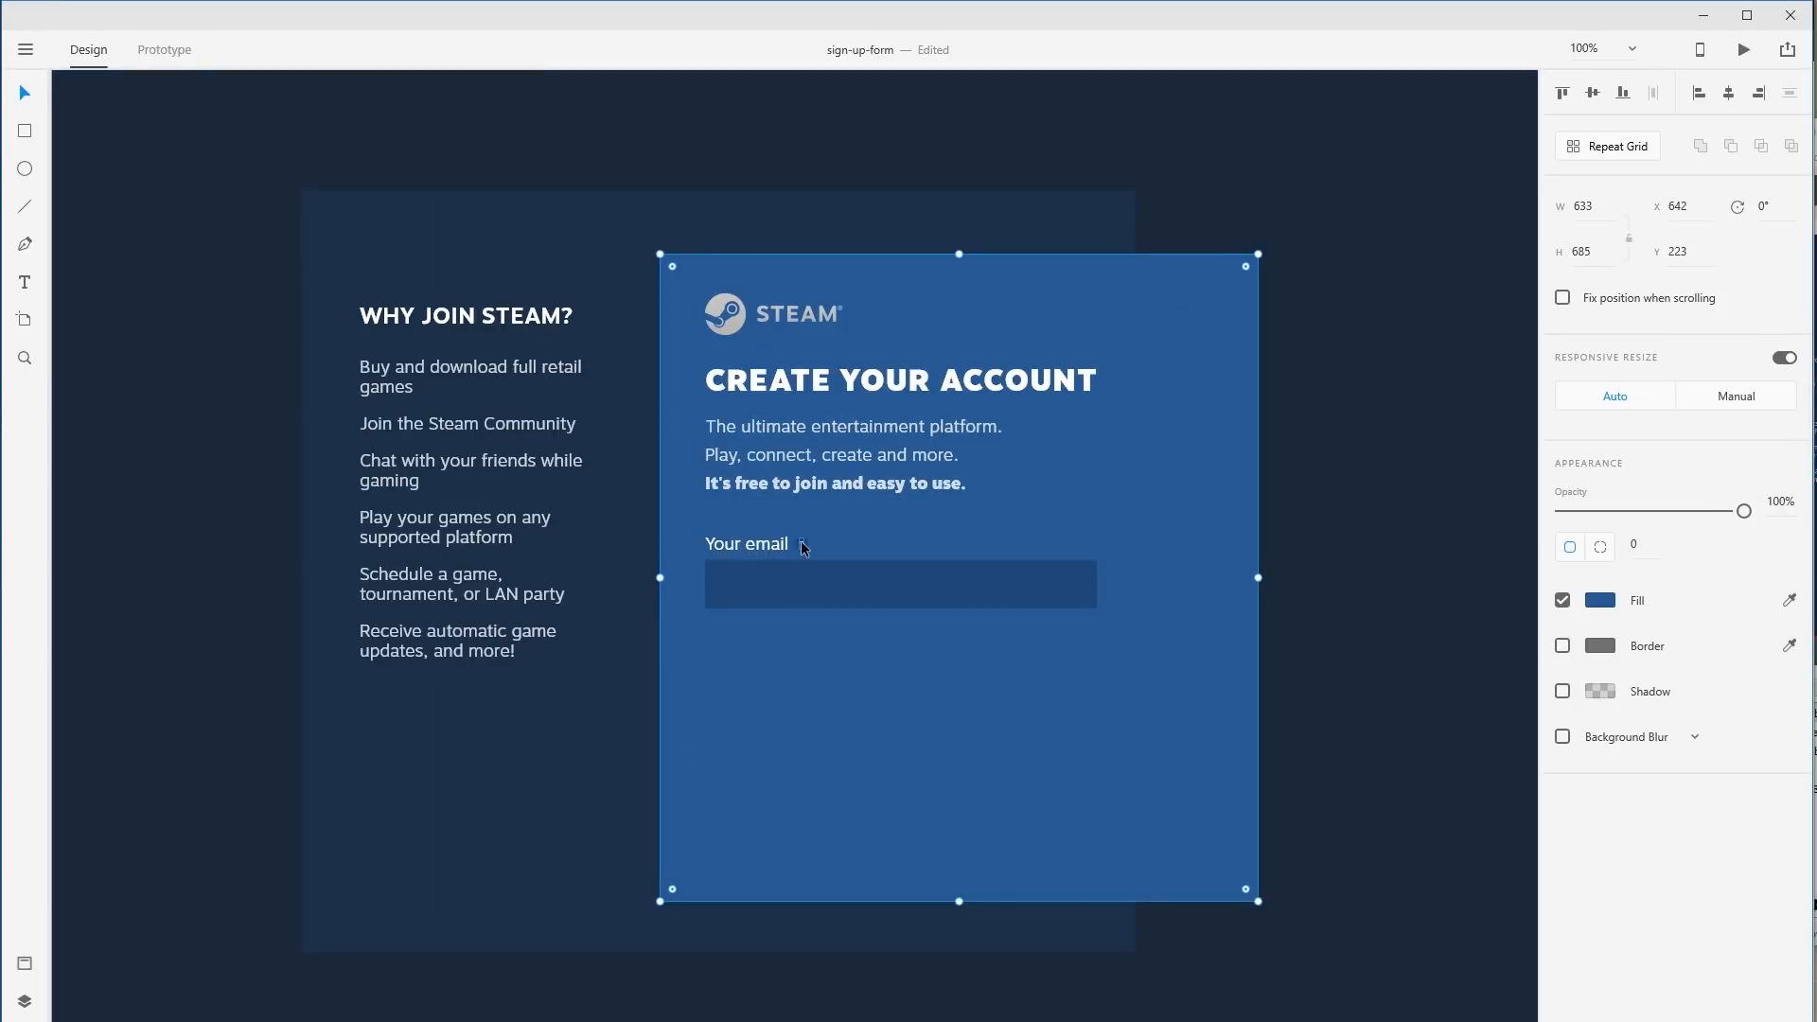
pyautogui.moveTo(801, 541); pyautogui.dragTo(693, 541)
pyautogui.hotkey('ctrl', 'z')
pyautogui.click(1399, 741)
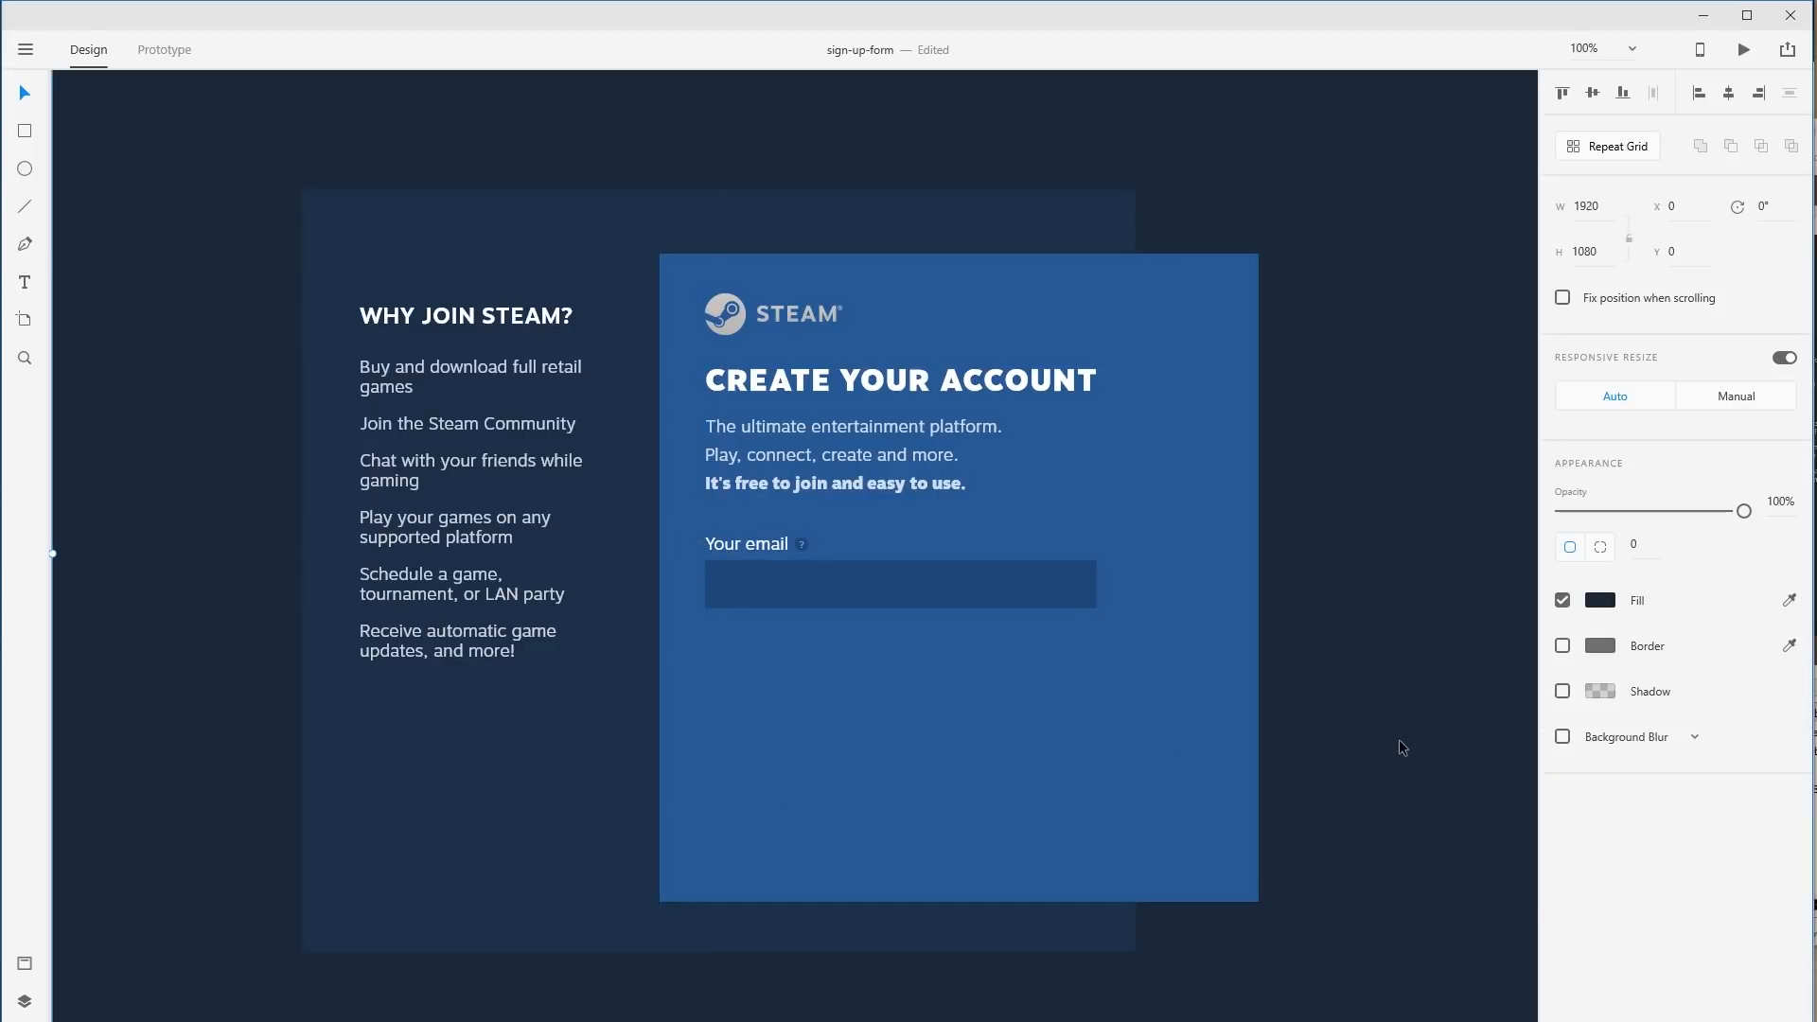
pyautogui.hotkey('ctrl', 'z')
pyautogui.click(1399, 741)
pyautogui.hotkey('ctrl', 'z')
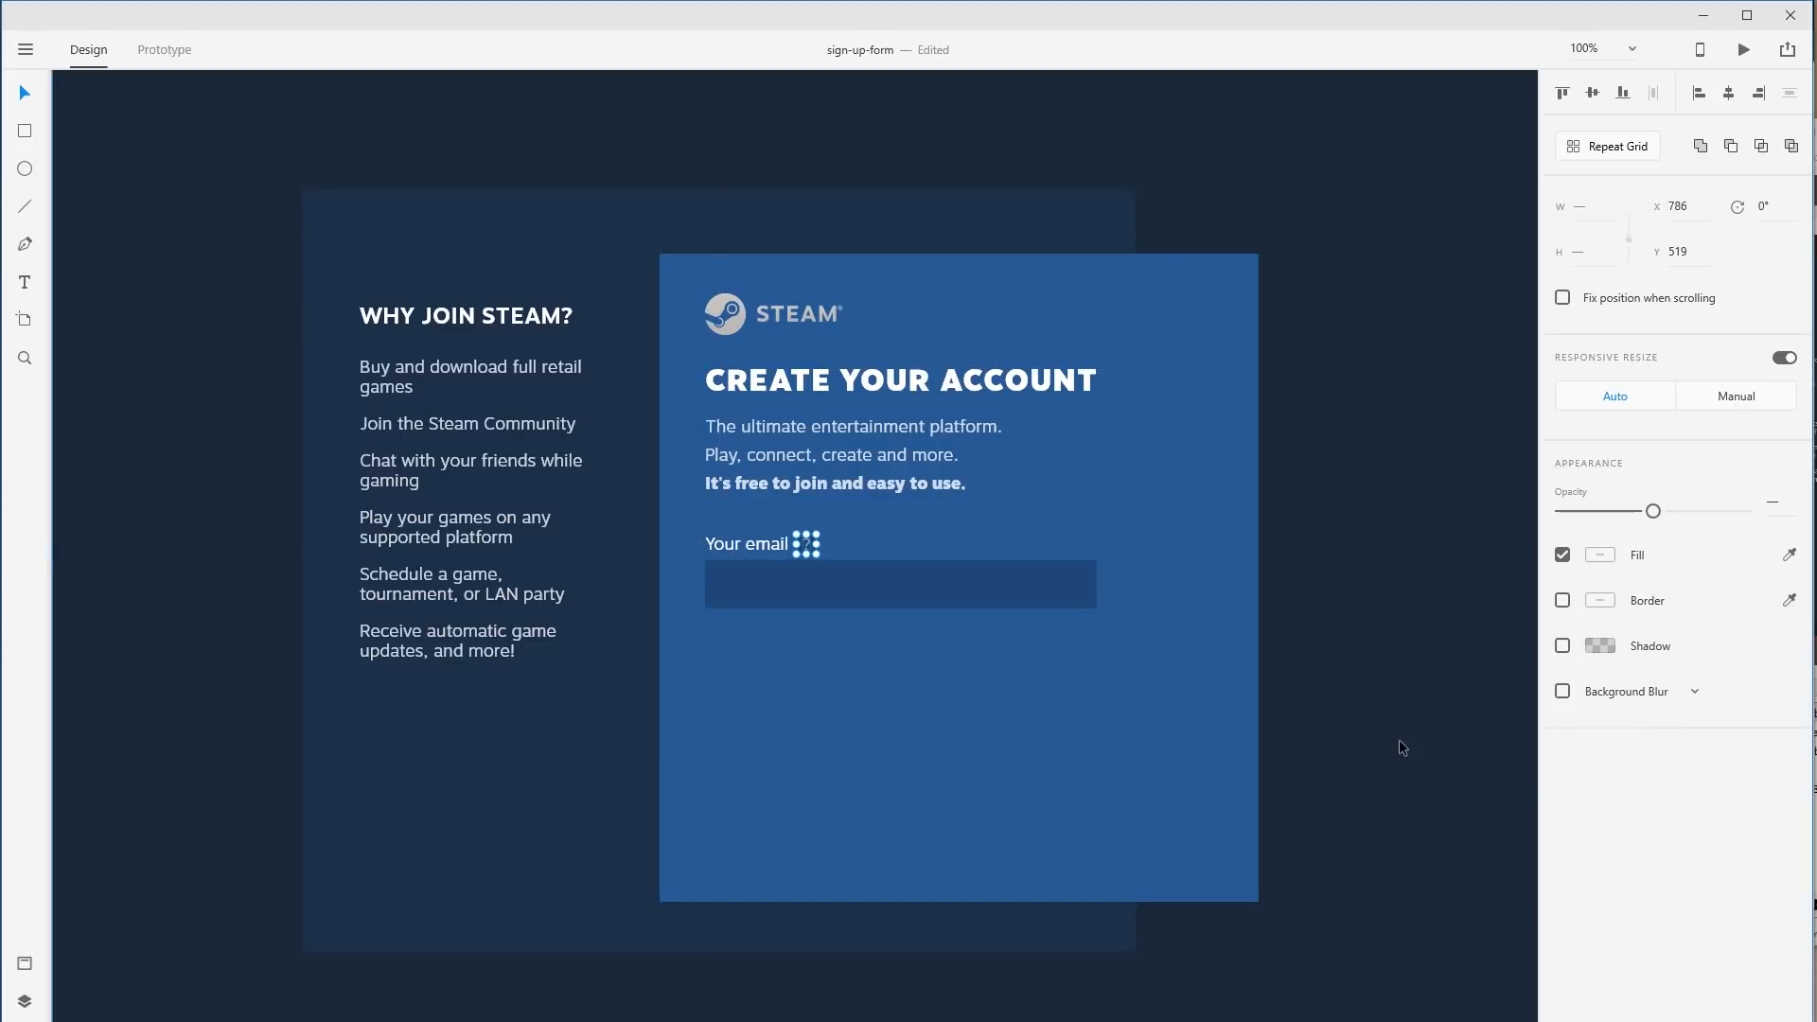
pyautogui.click(1399, 741)
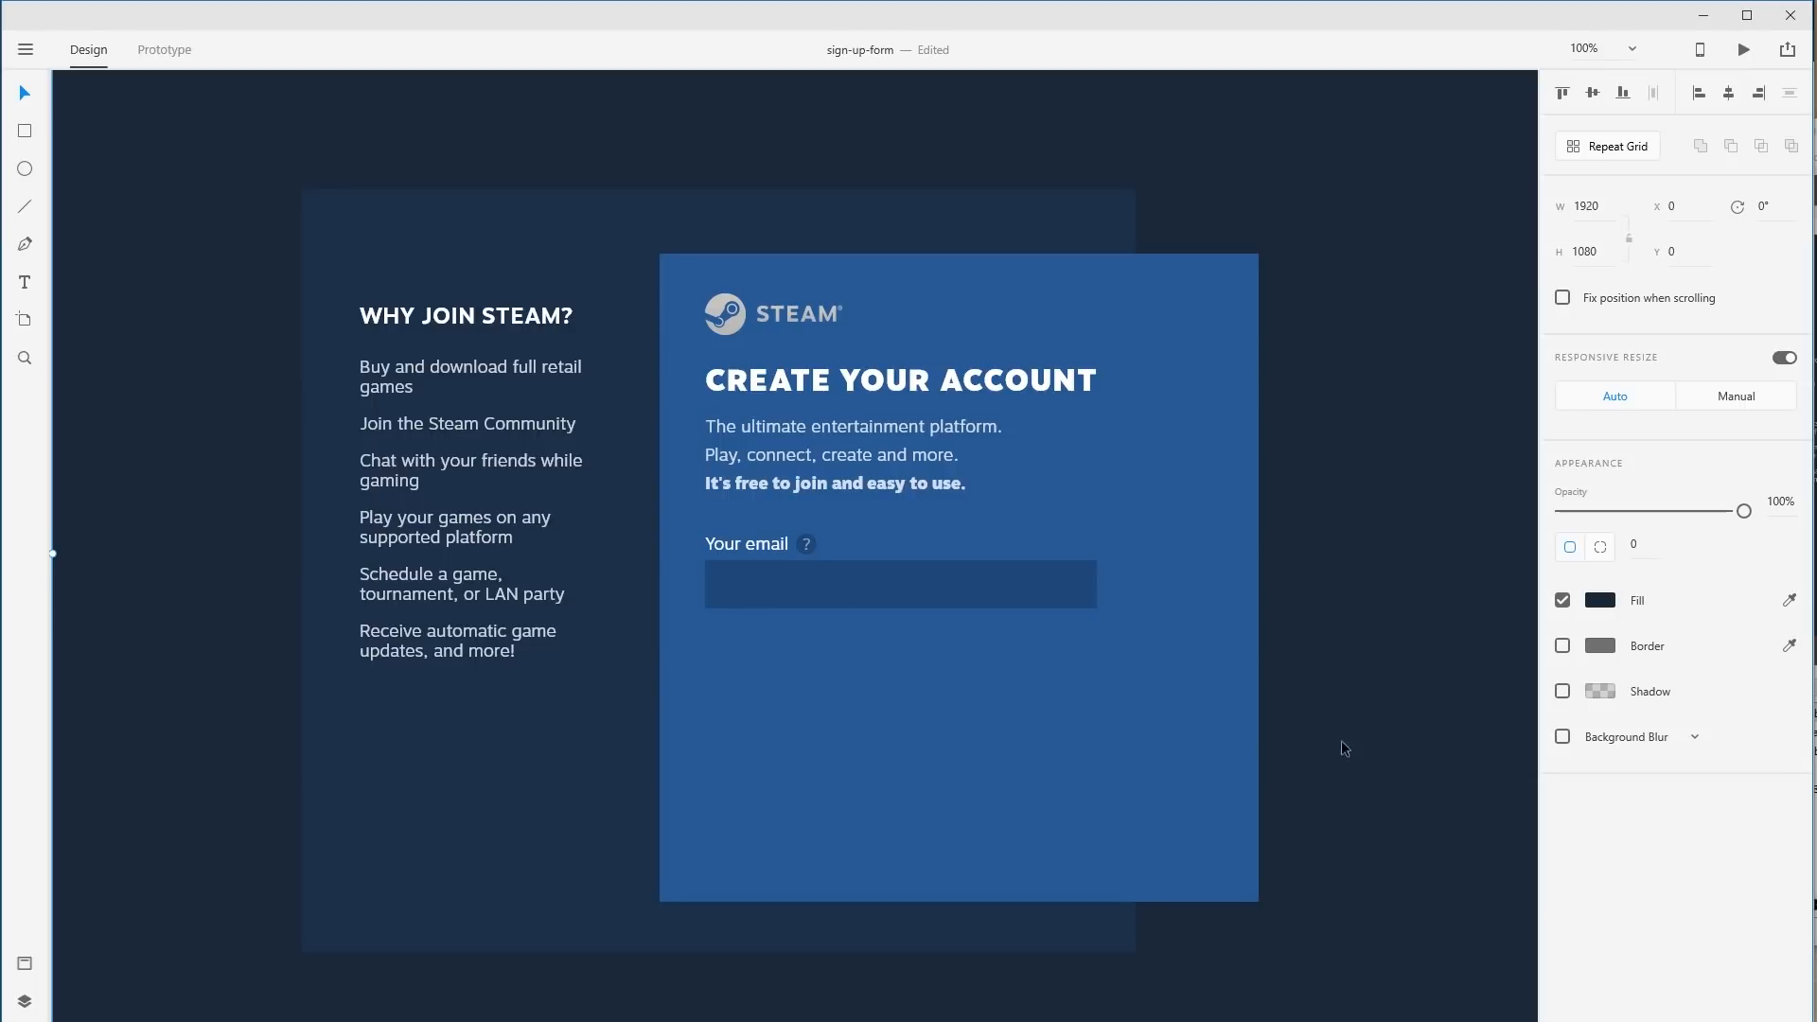
# Set the '?' inside the help circle to font size 11.
pyautogui.press('z')
pyautogui.moveTo(707, 534); pyautogui.dragTo(1059, 686)
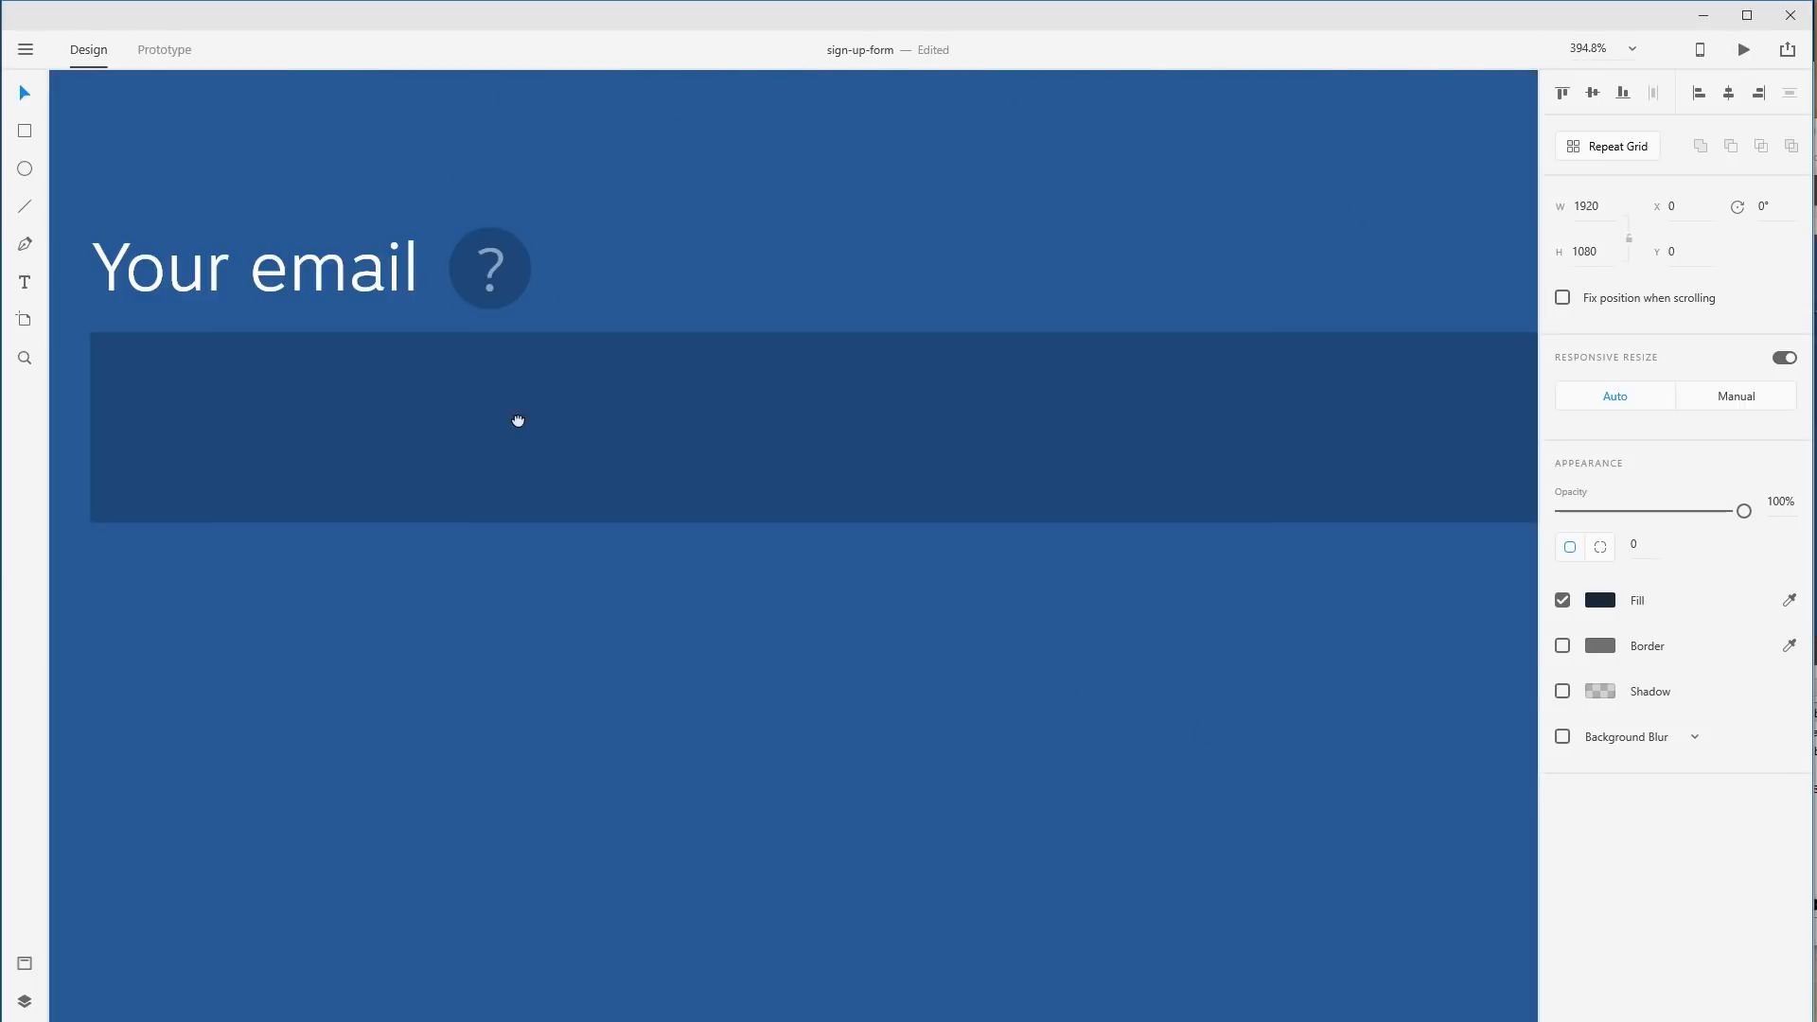
pyautogui.moveTo(518, 422); pyautogui.dragTo(940, 694)
pyautogui.hotkey('ctrl', 'shift', 'z')
pyautogui.hotkey('ctrl', 'shift', 'z')
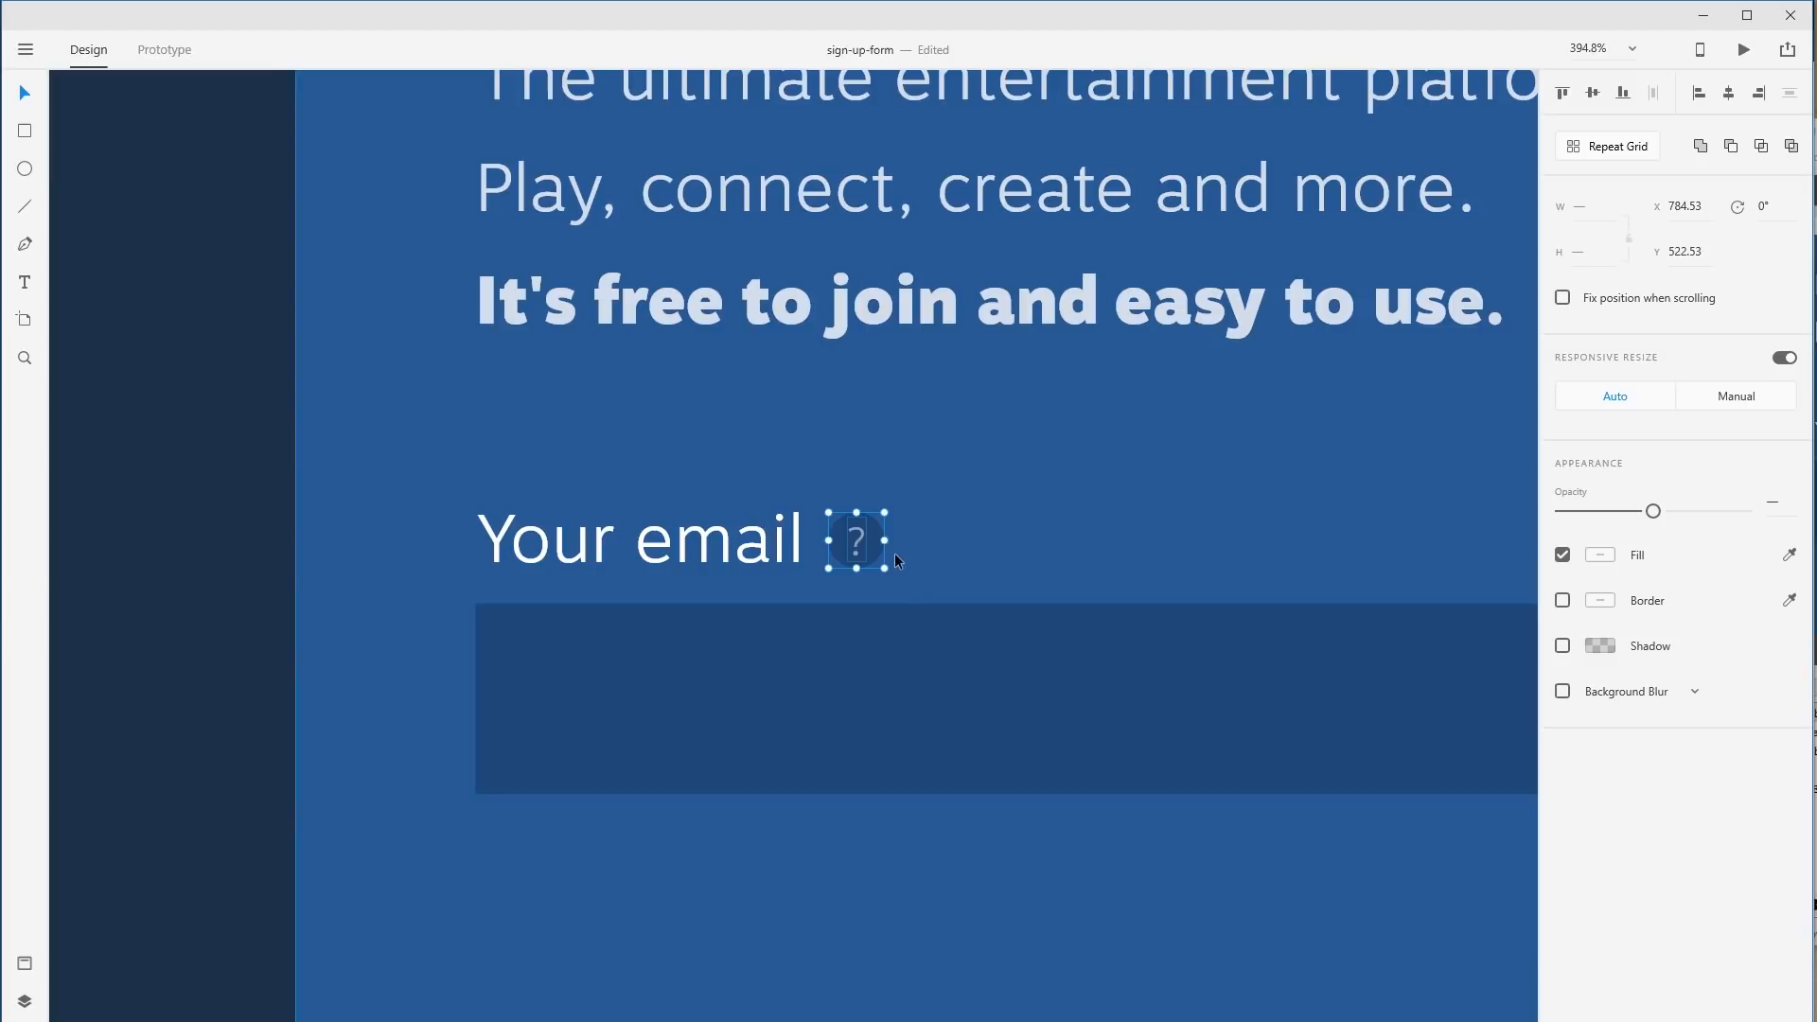
pyautogui.doubleClick(866, 530)
pyautogui.click(871, 522)
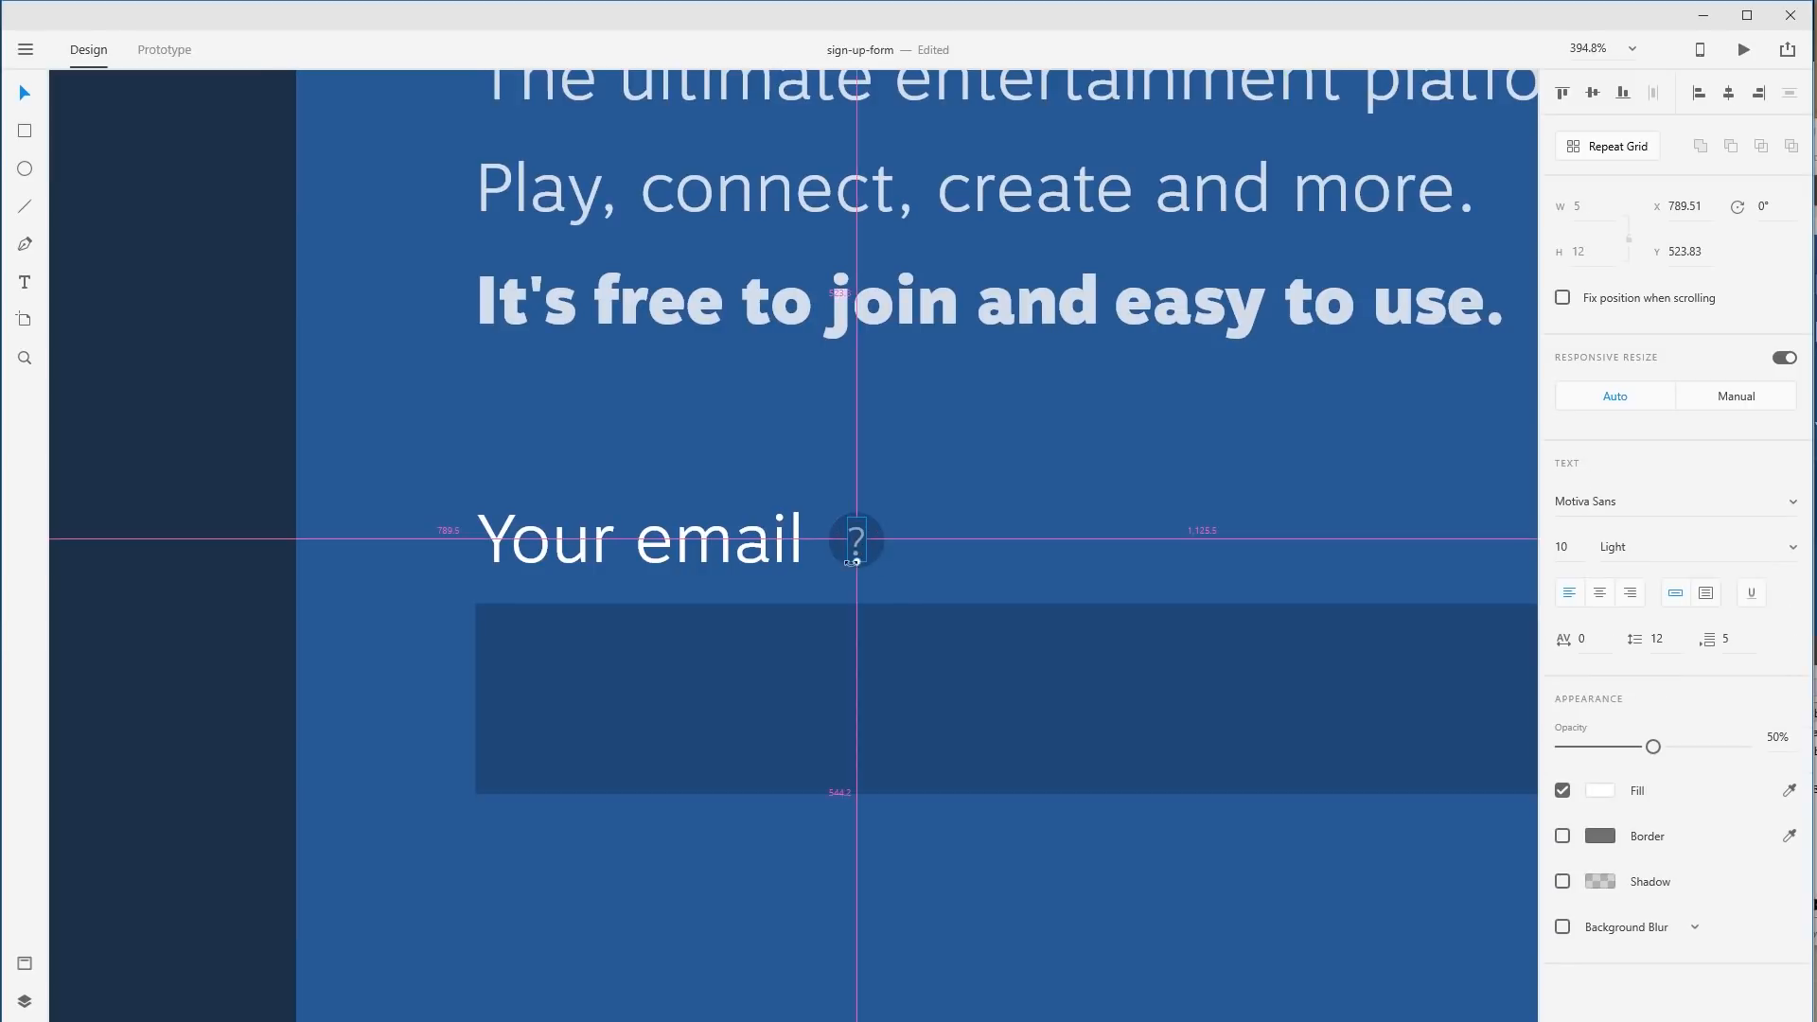
pyautogui.moveTo(857, 562); pyautogui.dragTo(860, 564)
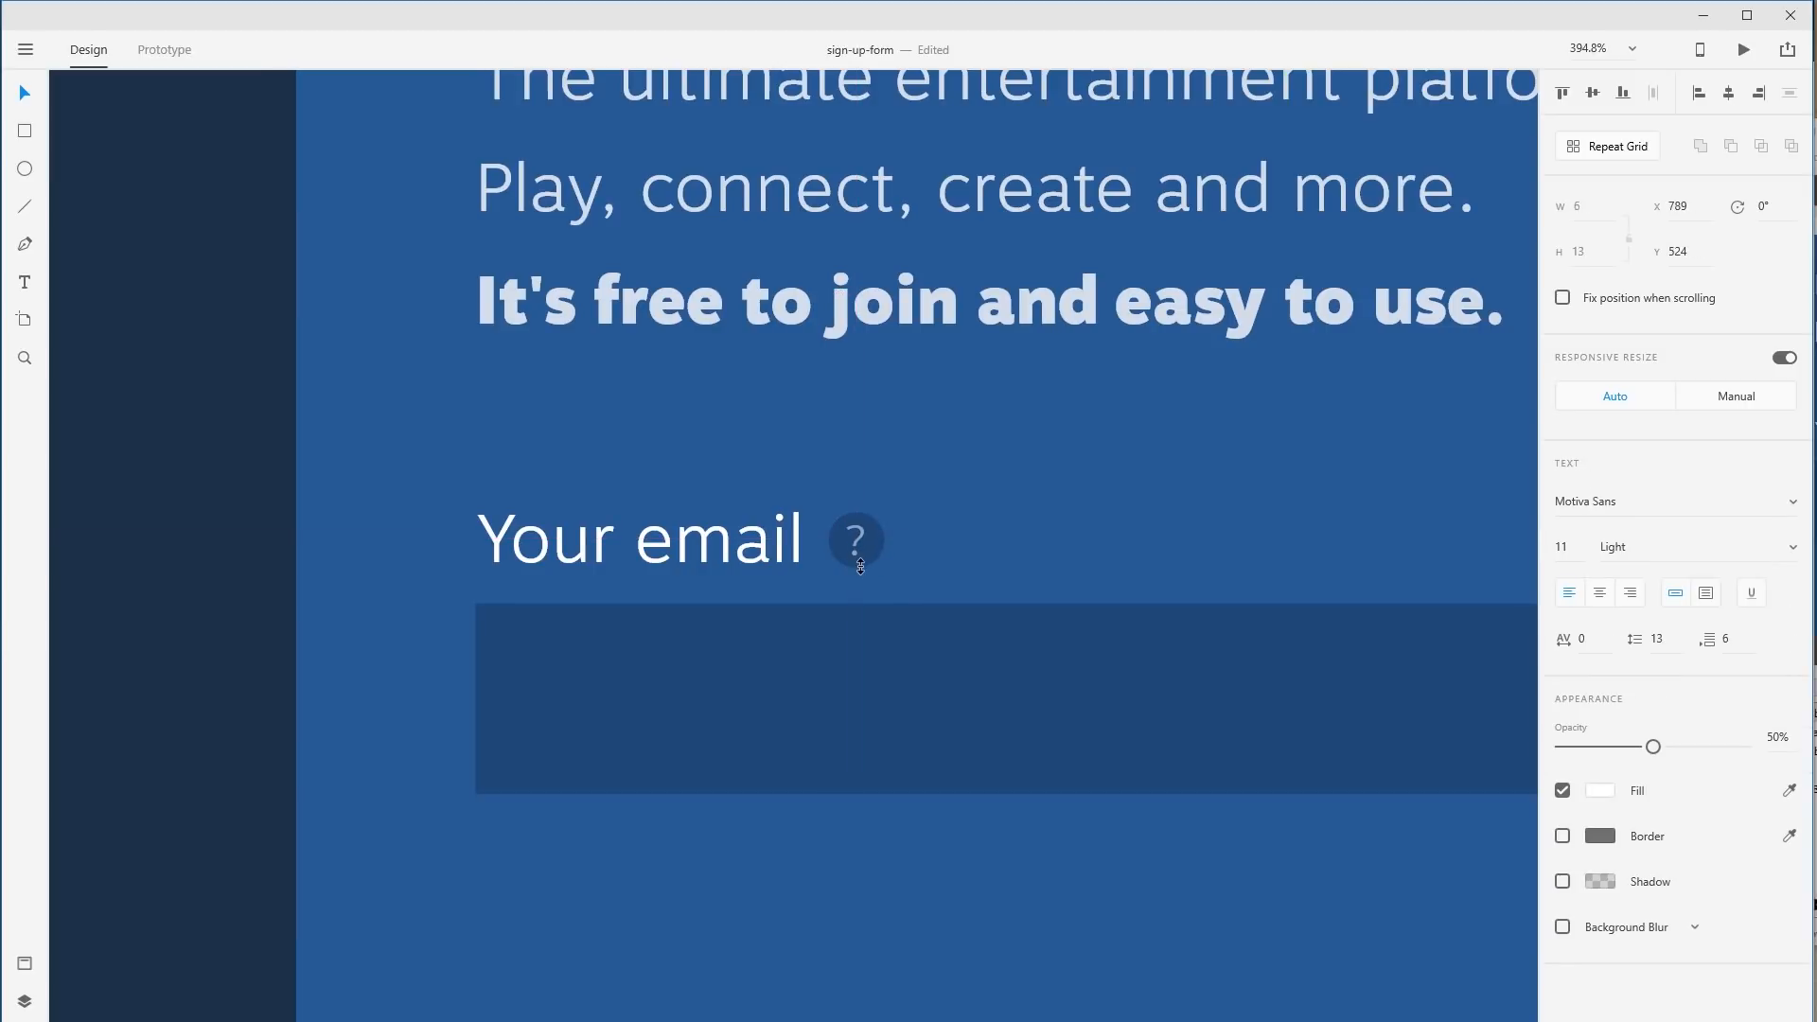
pyautogui.click(1020, 554)
# Select both the '?' and its circle beside Your email.
pyautogui.hotkey('ctrl', '1')
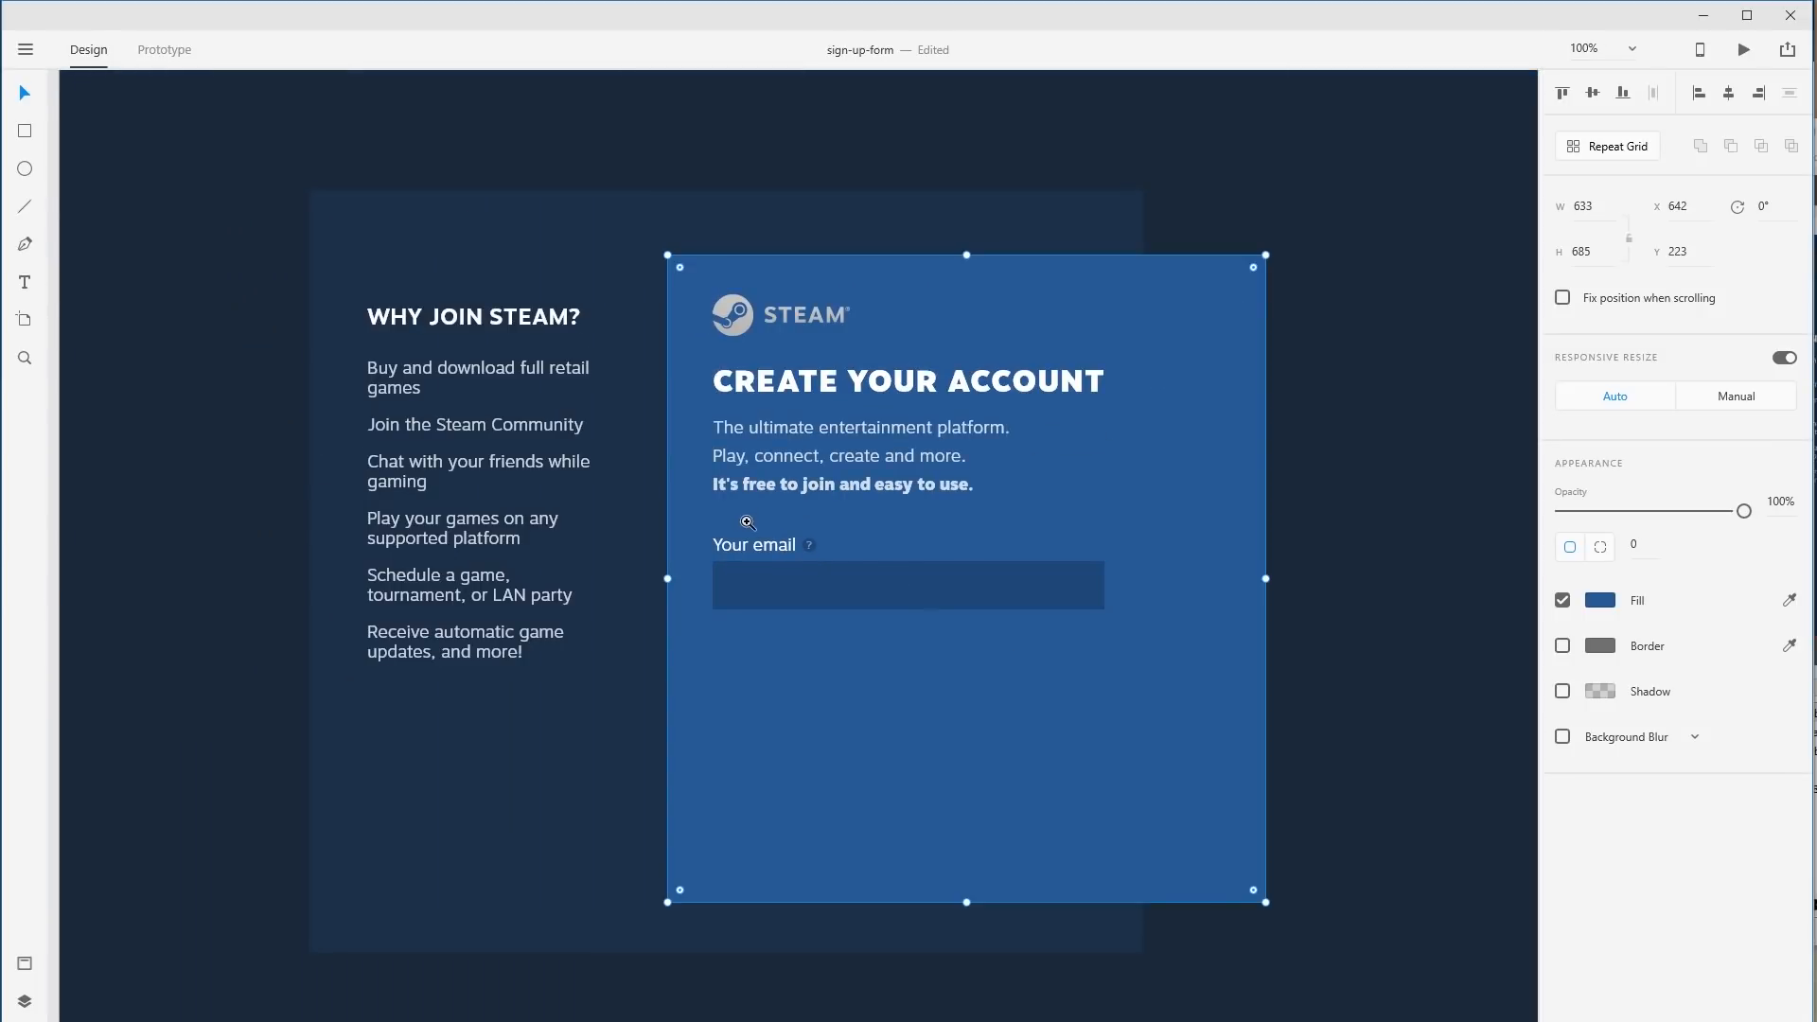
pyautogui.moveTo(745, 519); pyautogui.dragTo(933, 630)
pyautogui.moveTo(580, 429); pyautogui.dragTo(743, 508)
pyautogui.moveTo(855, 567); pyautogui.dragTo(1035, 661)
pyautogui.click(921, 526)
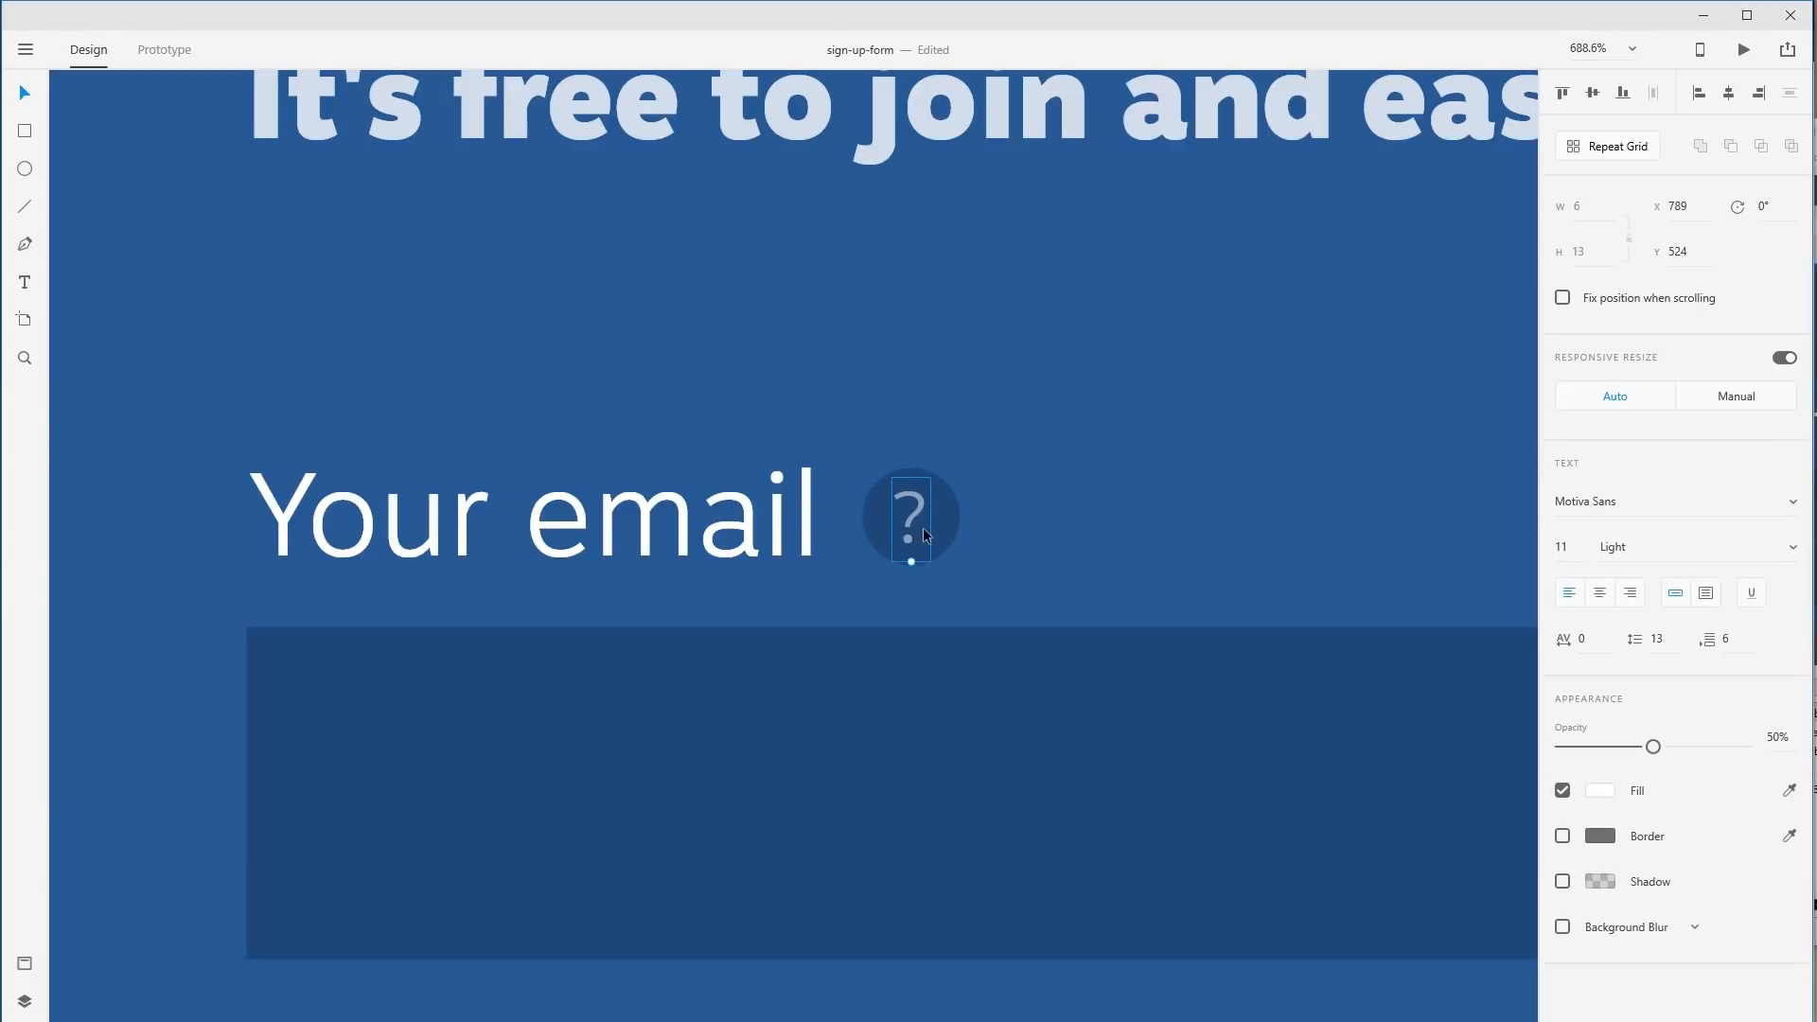
pyautogui.keyDown('shift'); pyautogui.click(955, 512); pyautogui.keyUp('shift')
# Group the '?' and circle into one 14.95 × 14.95 icon, raised to 783.53, 521.53.
pyautogui.rightClick(920, 516)
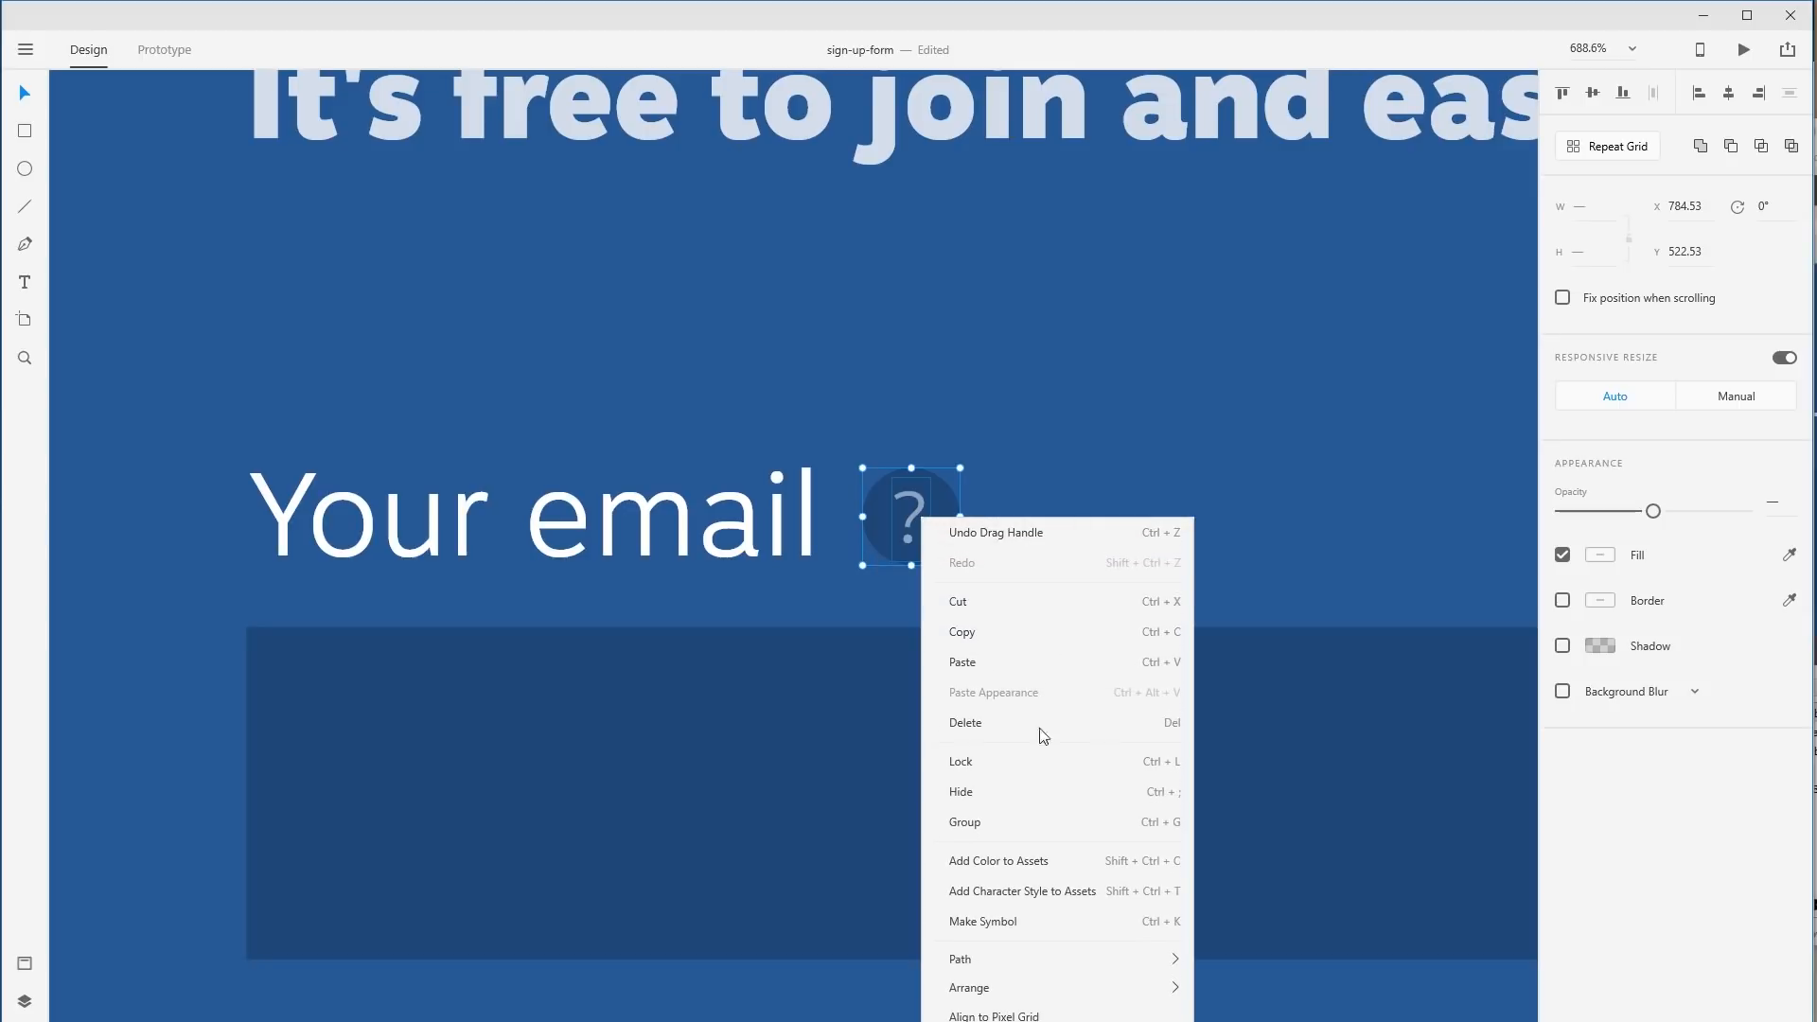
pyautogui.click(1159, 823)
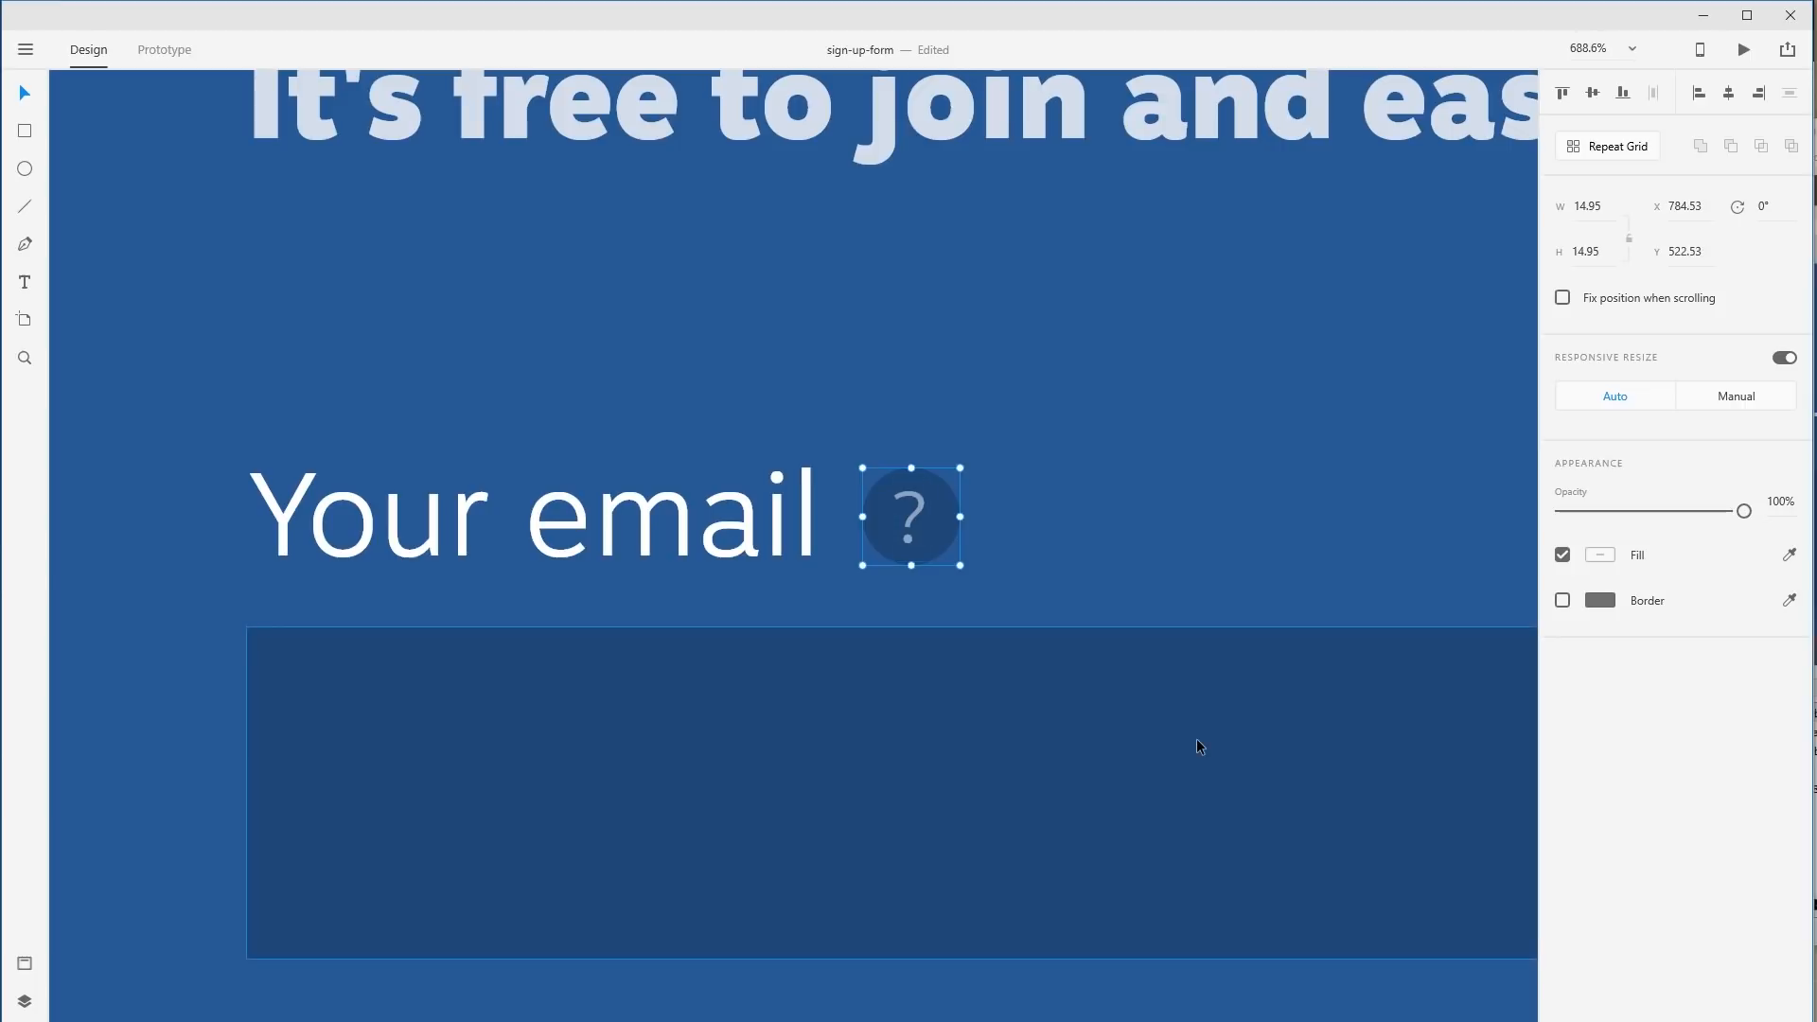
pyautogui.moveTo(951, 497)
pyautogui.mouseDown()
pyautogui.moveTo(1161, 466)
pyautogui.moveTo(957, 501)
pyautogui.moveTo(1047, 531)
pyautogui.moveTo(945, 490)
pyautogui.mouseUp()
pyautogui.click(1037, 496)
pyautogui.hotkey('ctrl', '1')
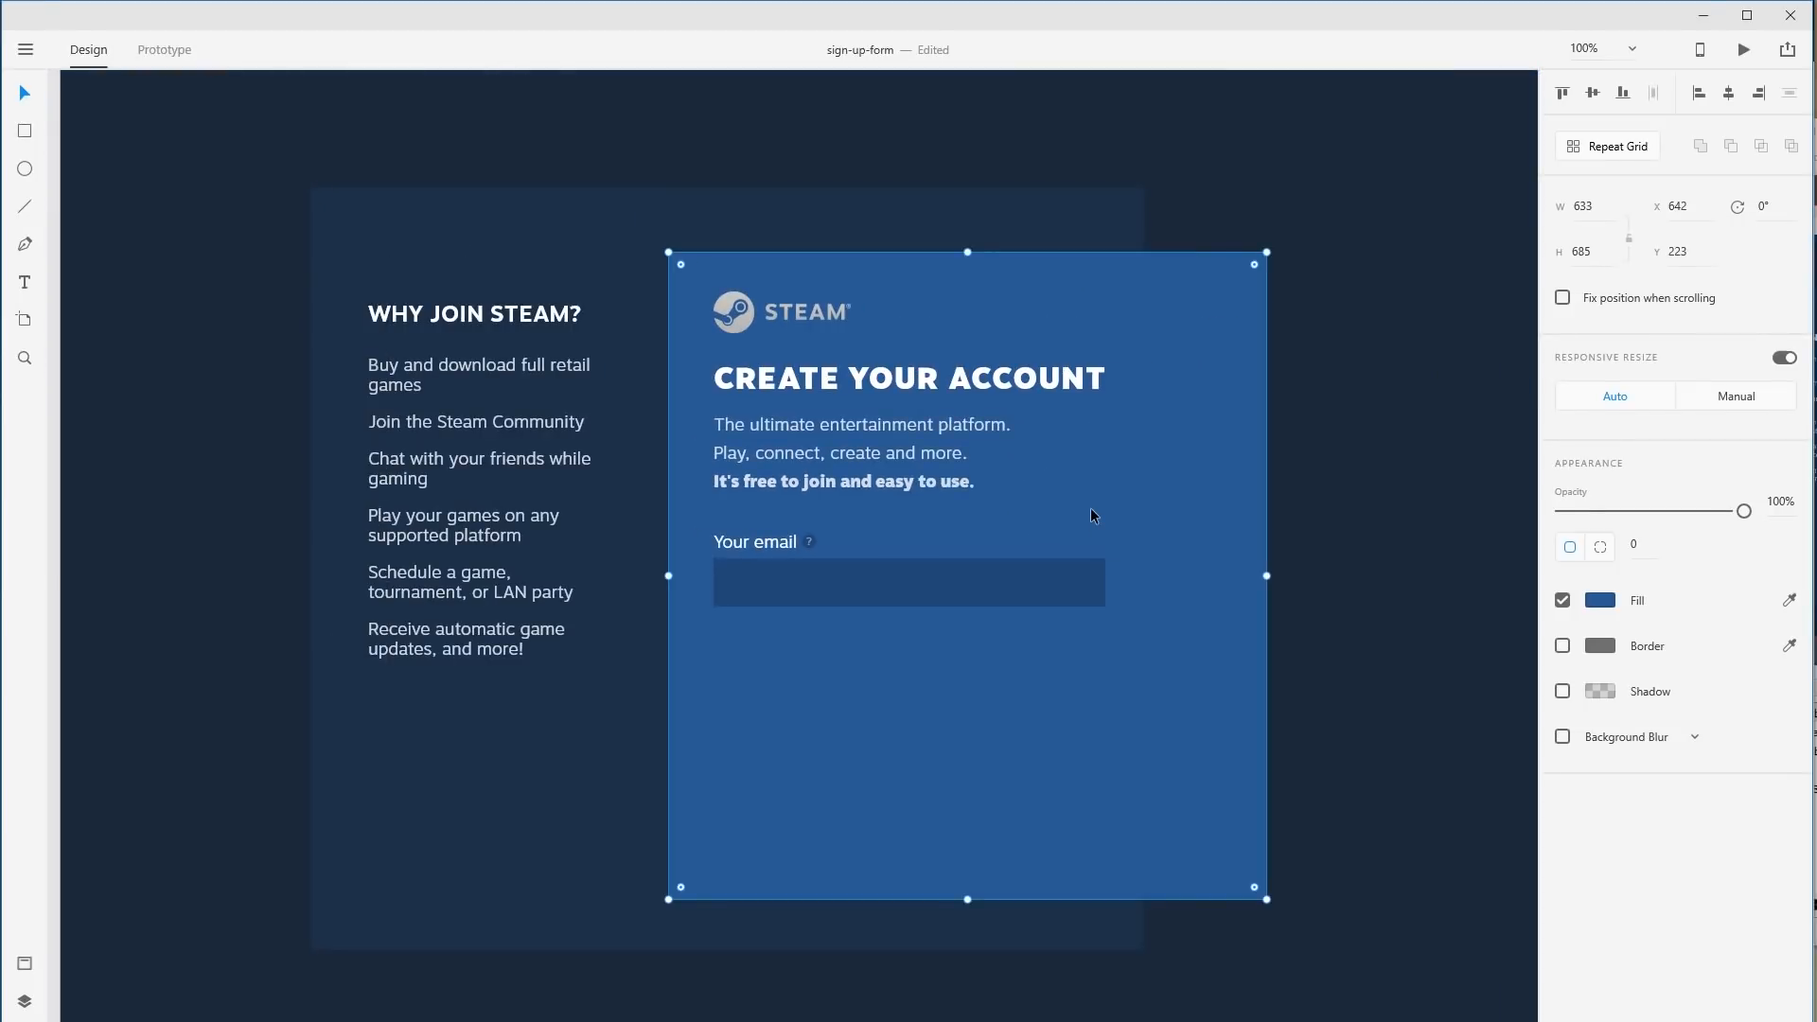
# Make a 414 × 280 repeat grid of the Your email label and input with three stacked rows.
pyautogui.moveTo(1034, 565); pyautogui.dragTo(1036, 558)
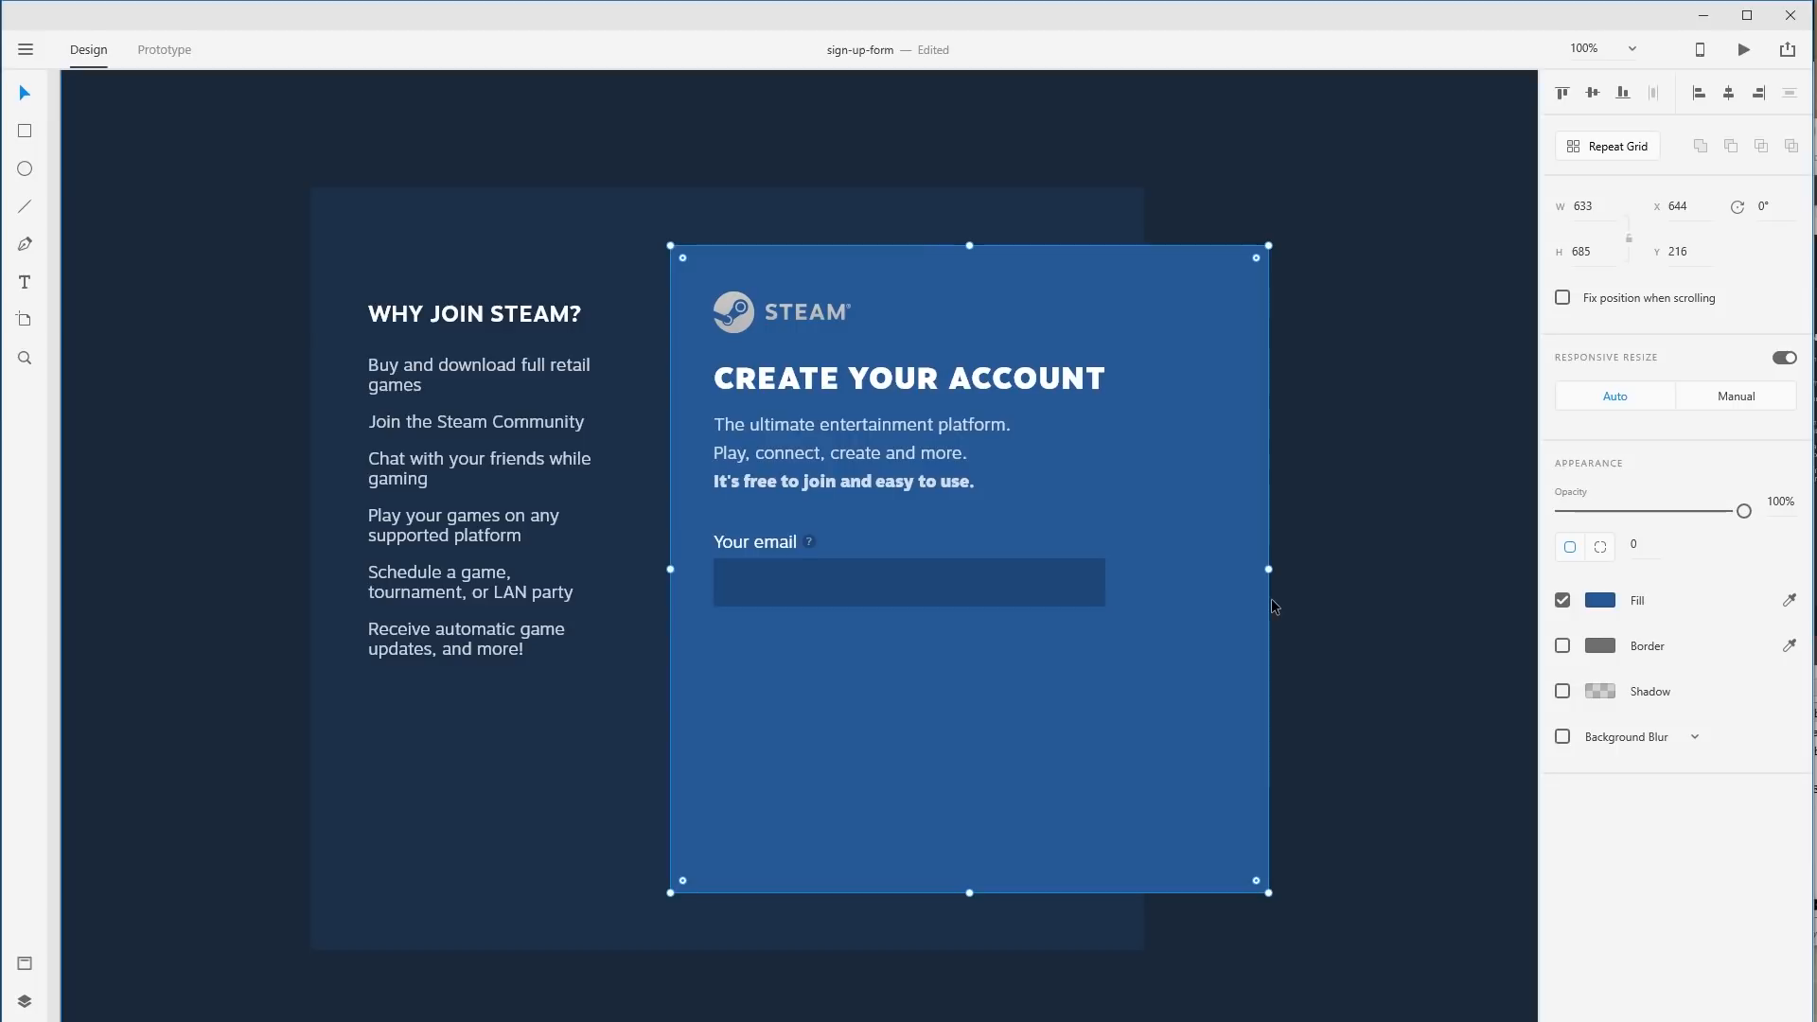
pyautogui.click(758, 549)
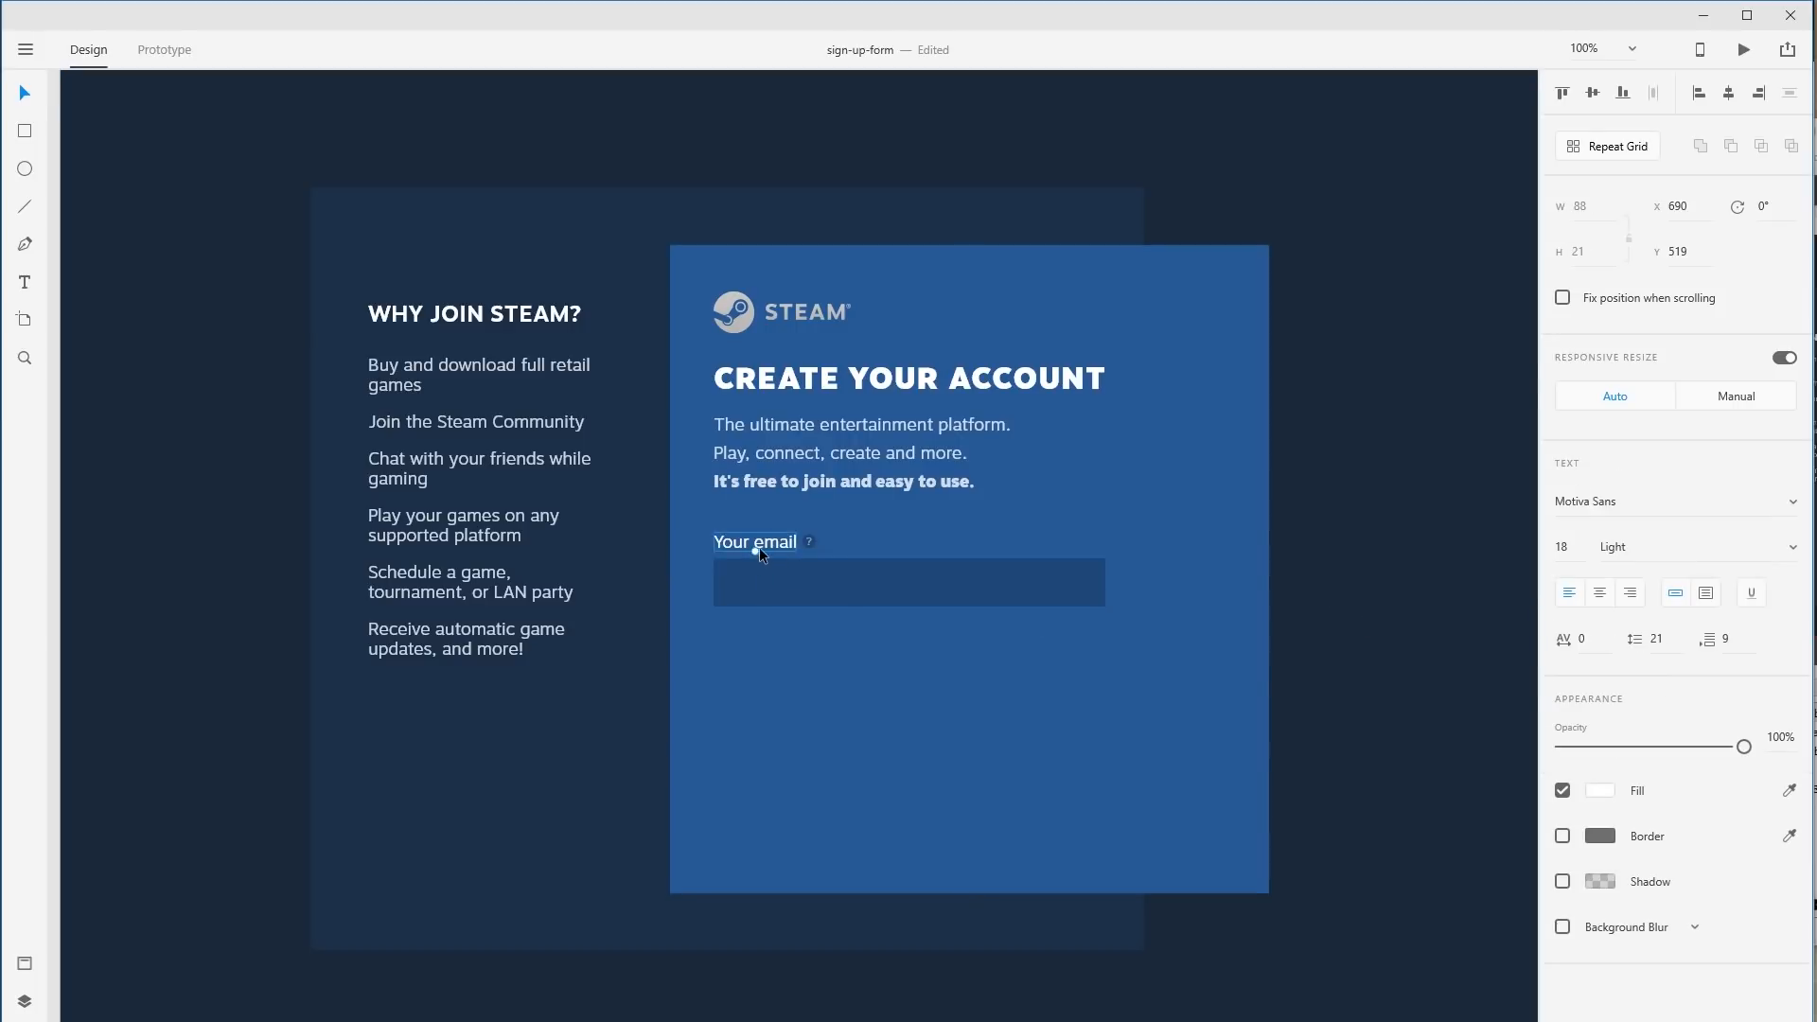
pyautogui.keyDown('shift'); pyautogui.click(812, 582); pyautogui.keyUp('shift')
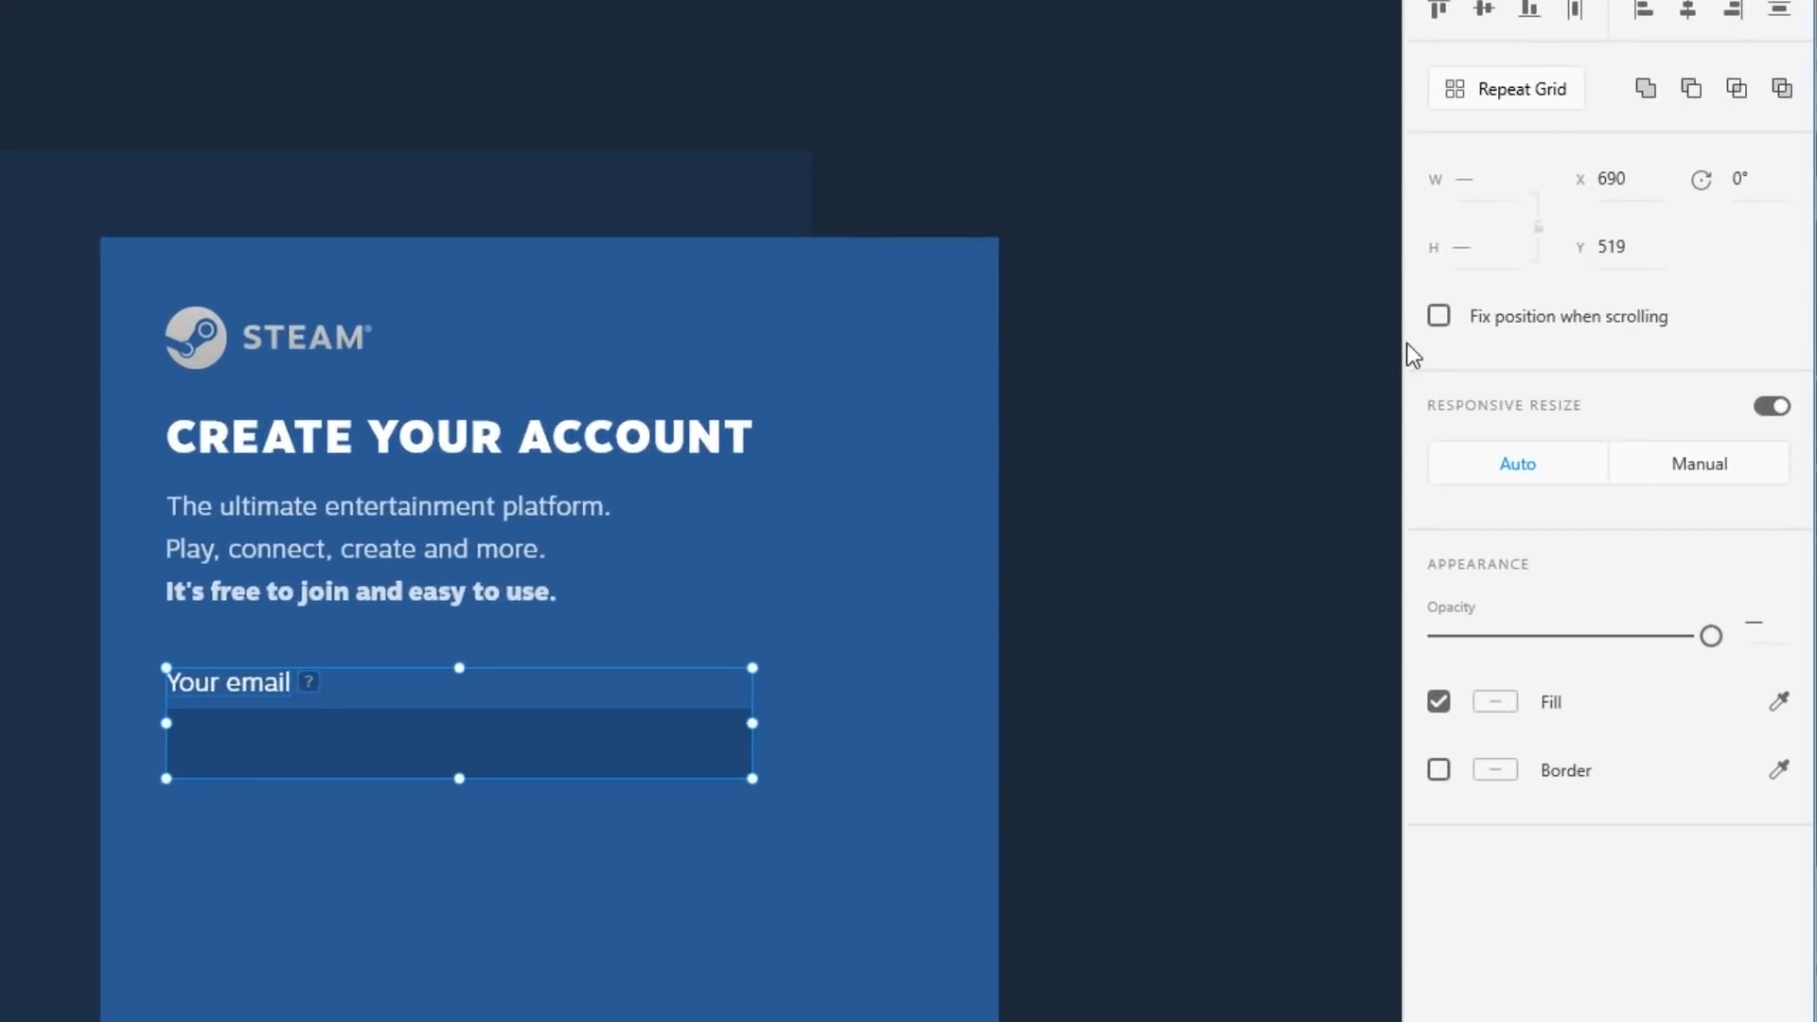
pyautogui.click(1482, 91)
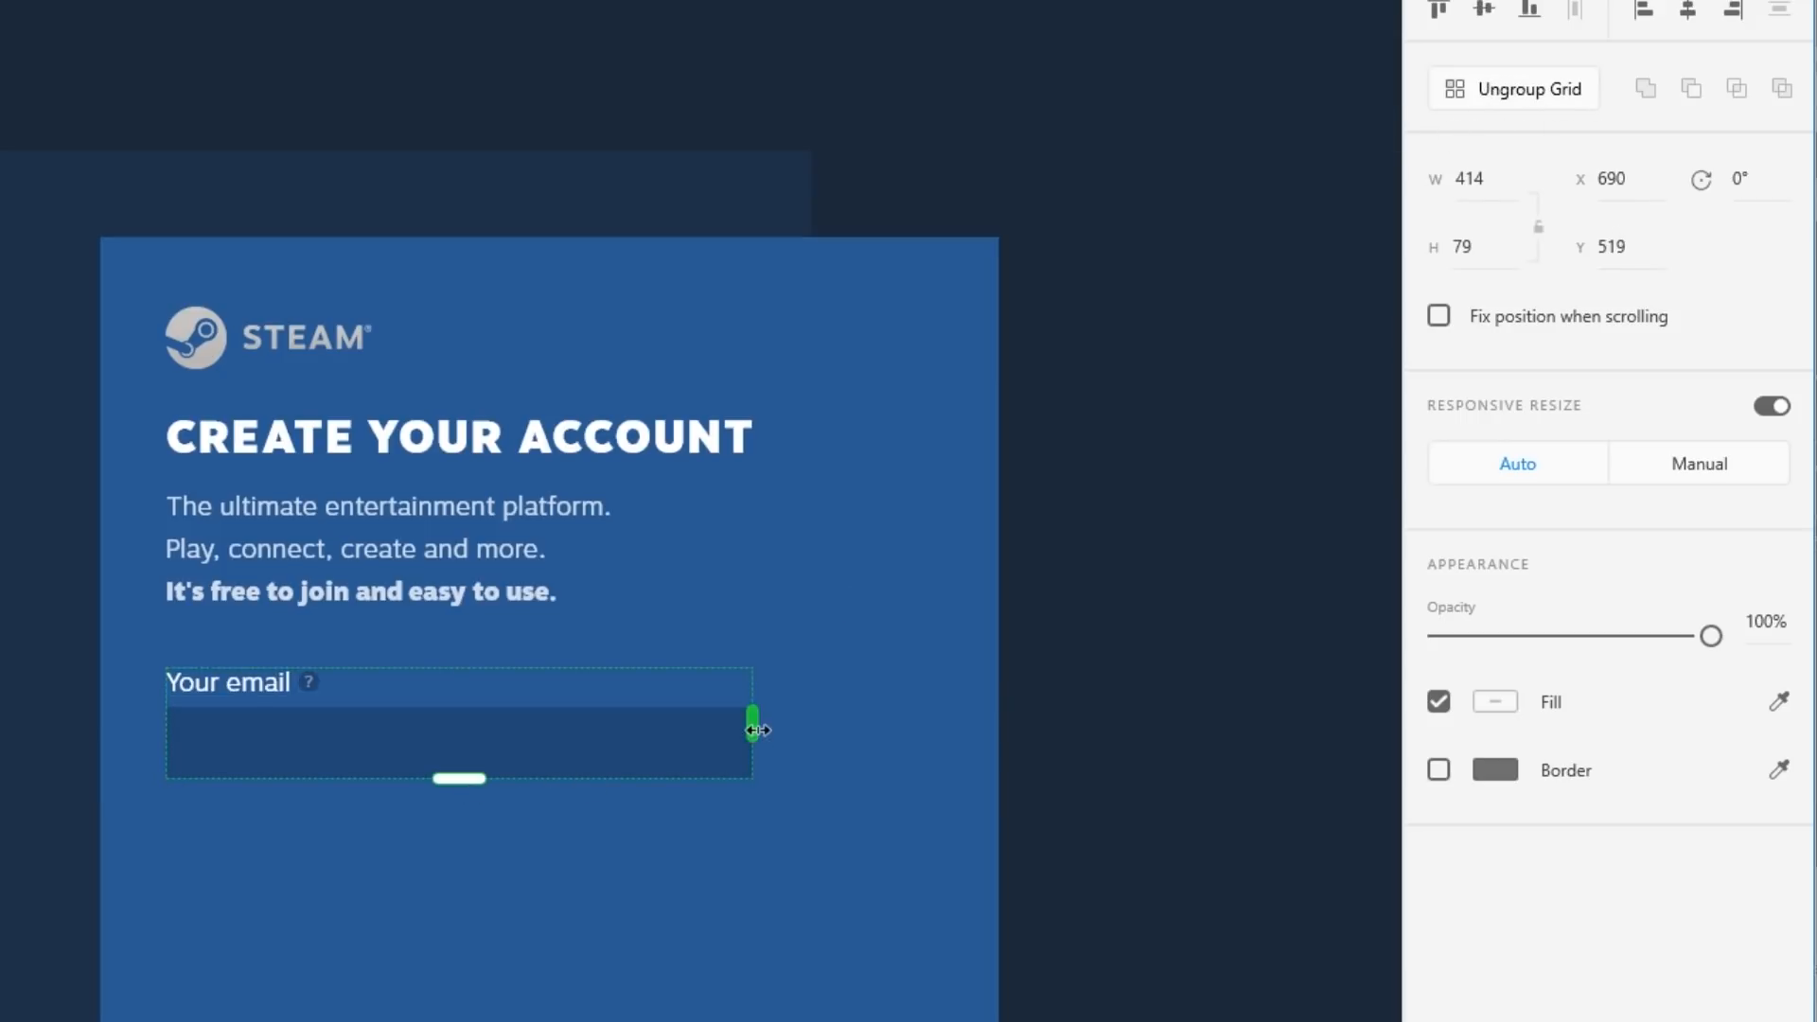
pyautogui.moveTo(752, 724); pyautogui.dragTo(1281, 731)
pyautogui.hotkey('ctrl', 'z')
pyautogui.moveTo(459, 779); pyautogui.dragTo(460, 1021)
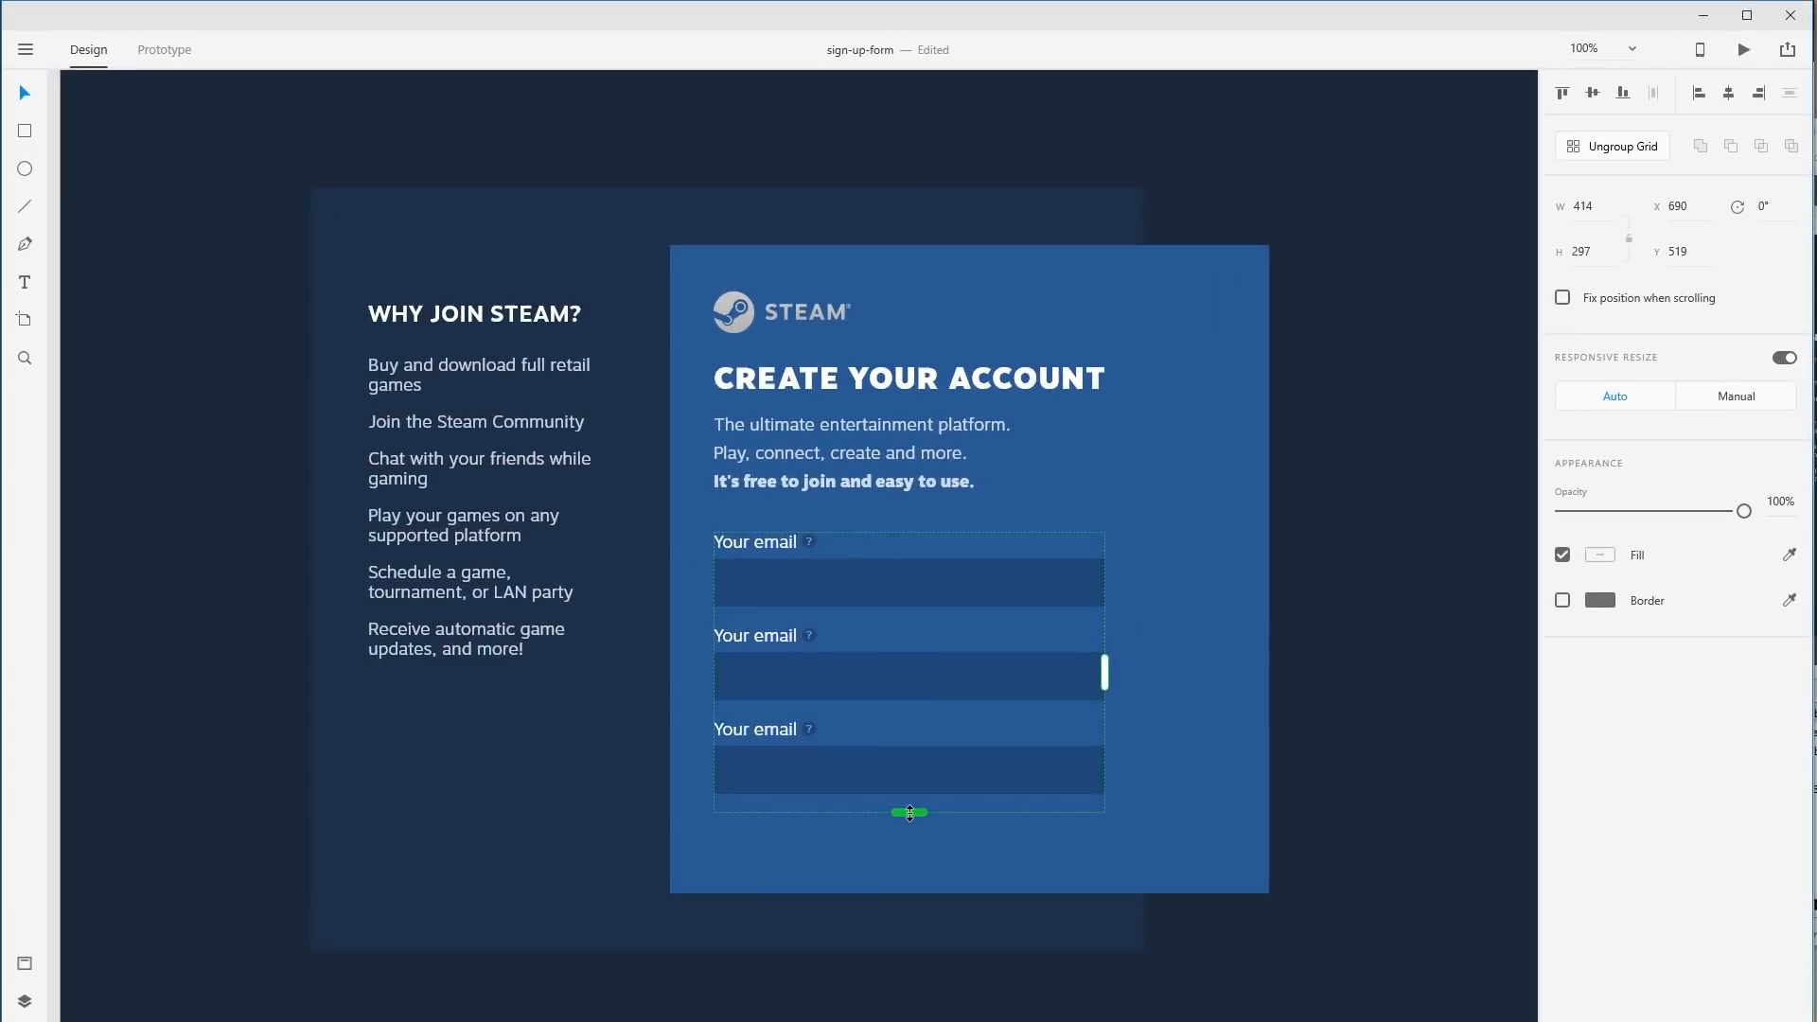
pyautogui.moveTo(909, 812); pyautogui.dragTo(879, 718)
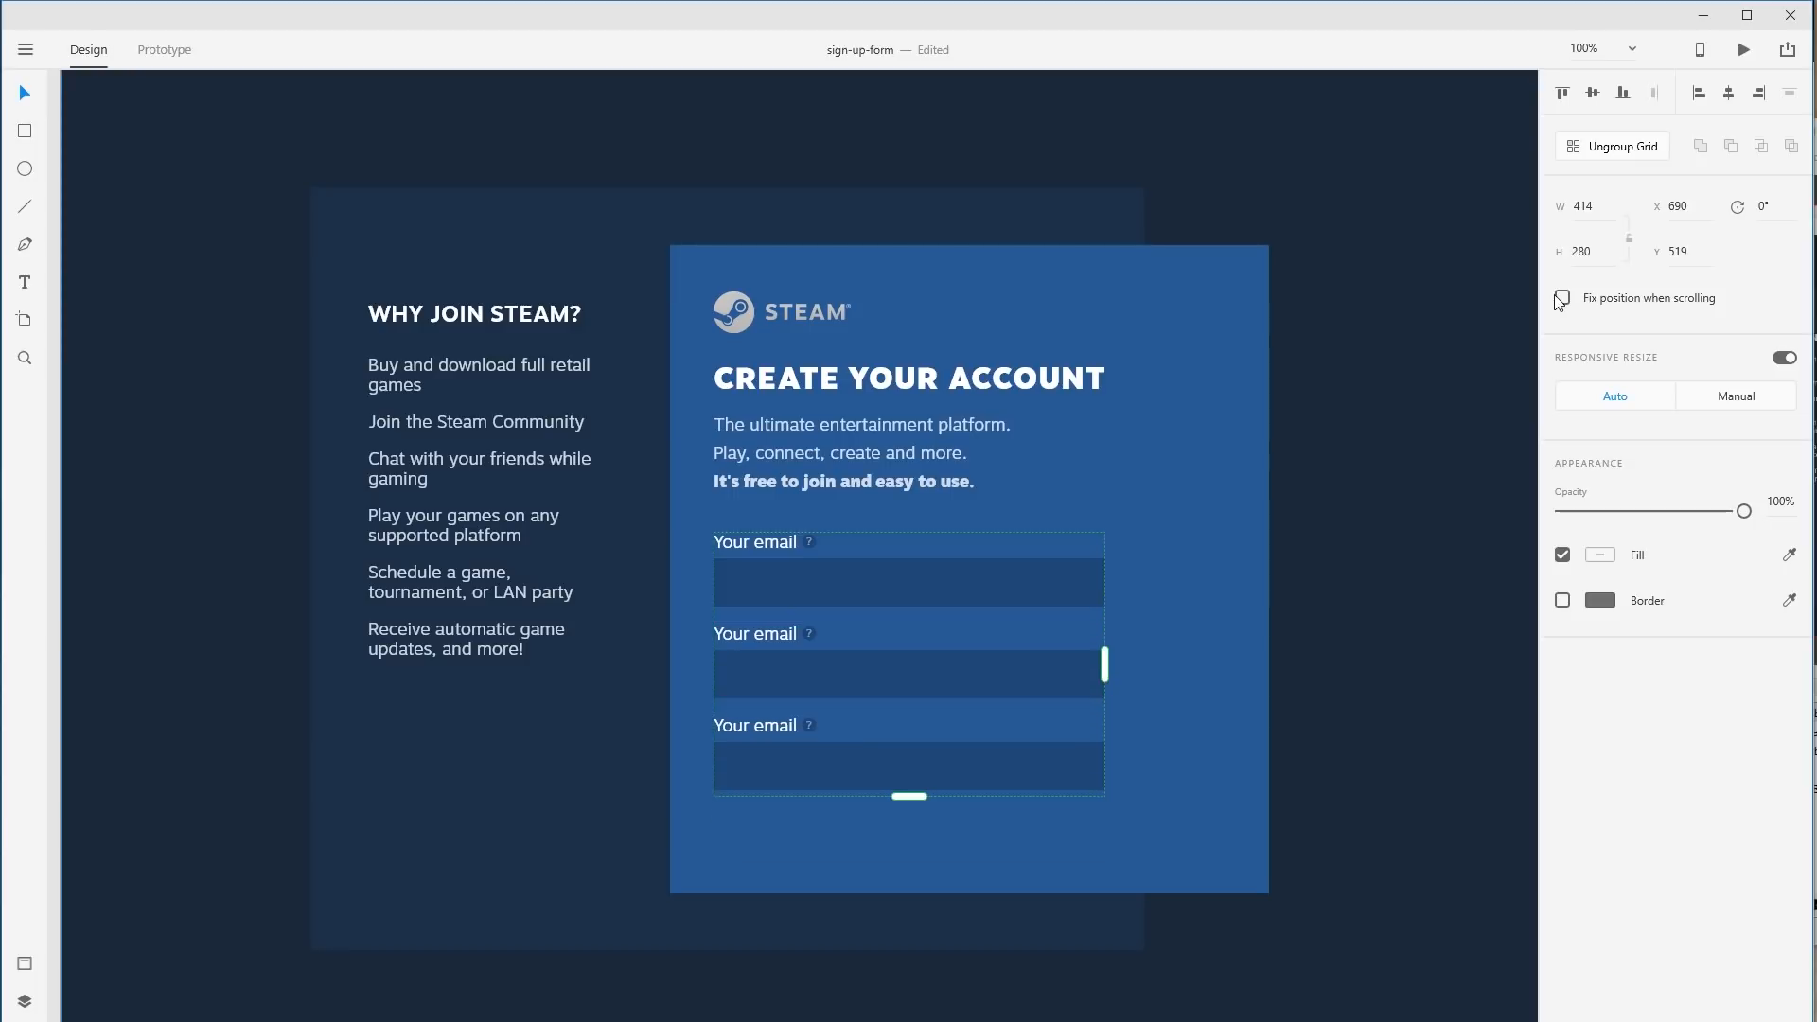
pyautogui.click(1652, 153)
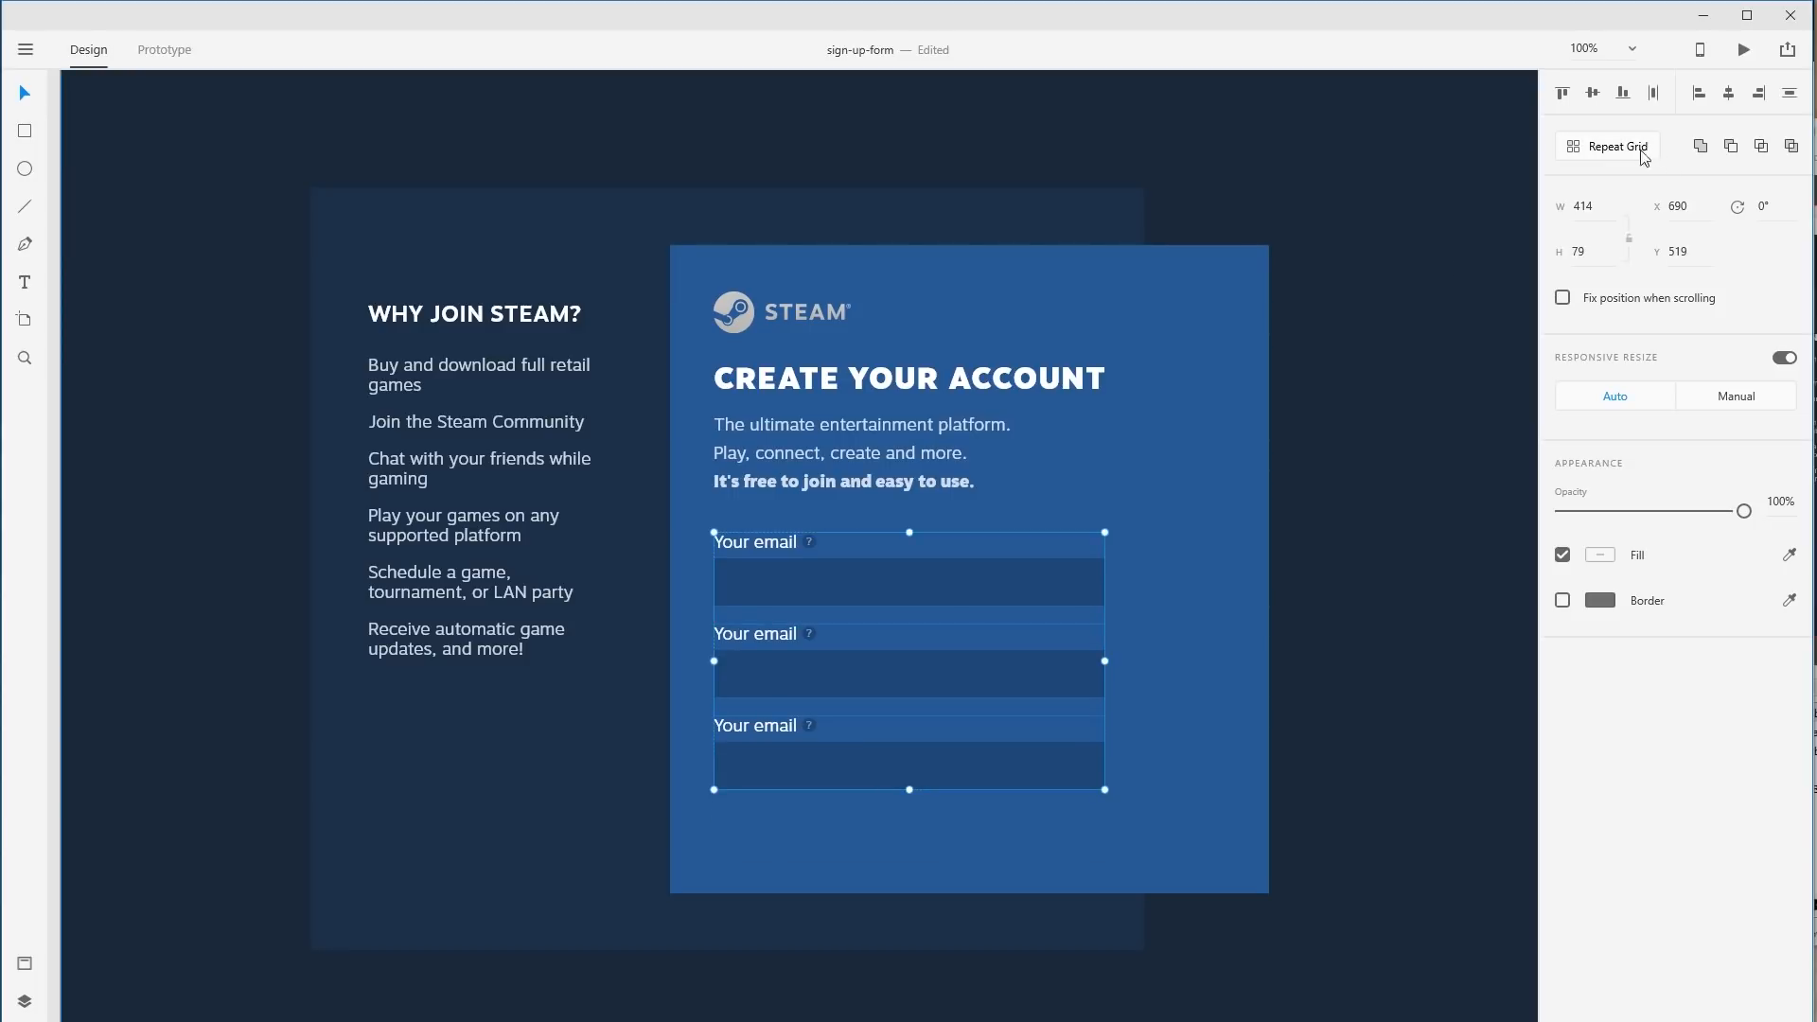
pyautogui.click(1428, 722)
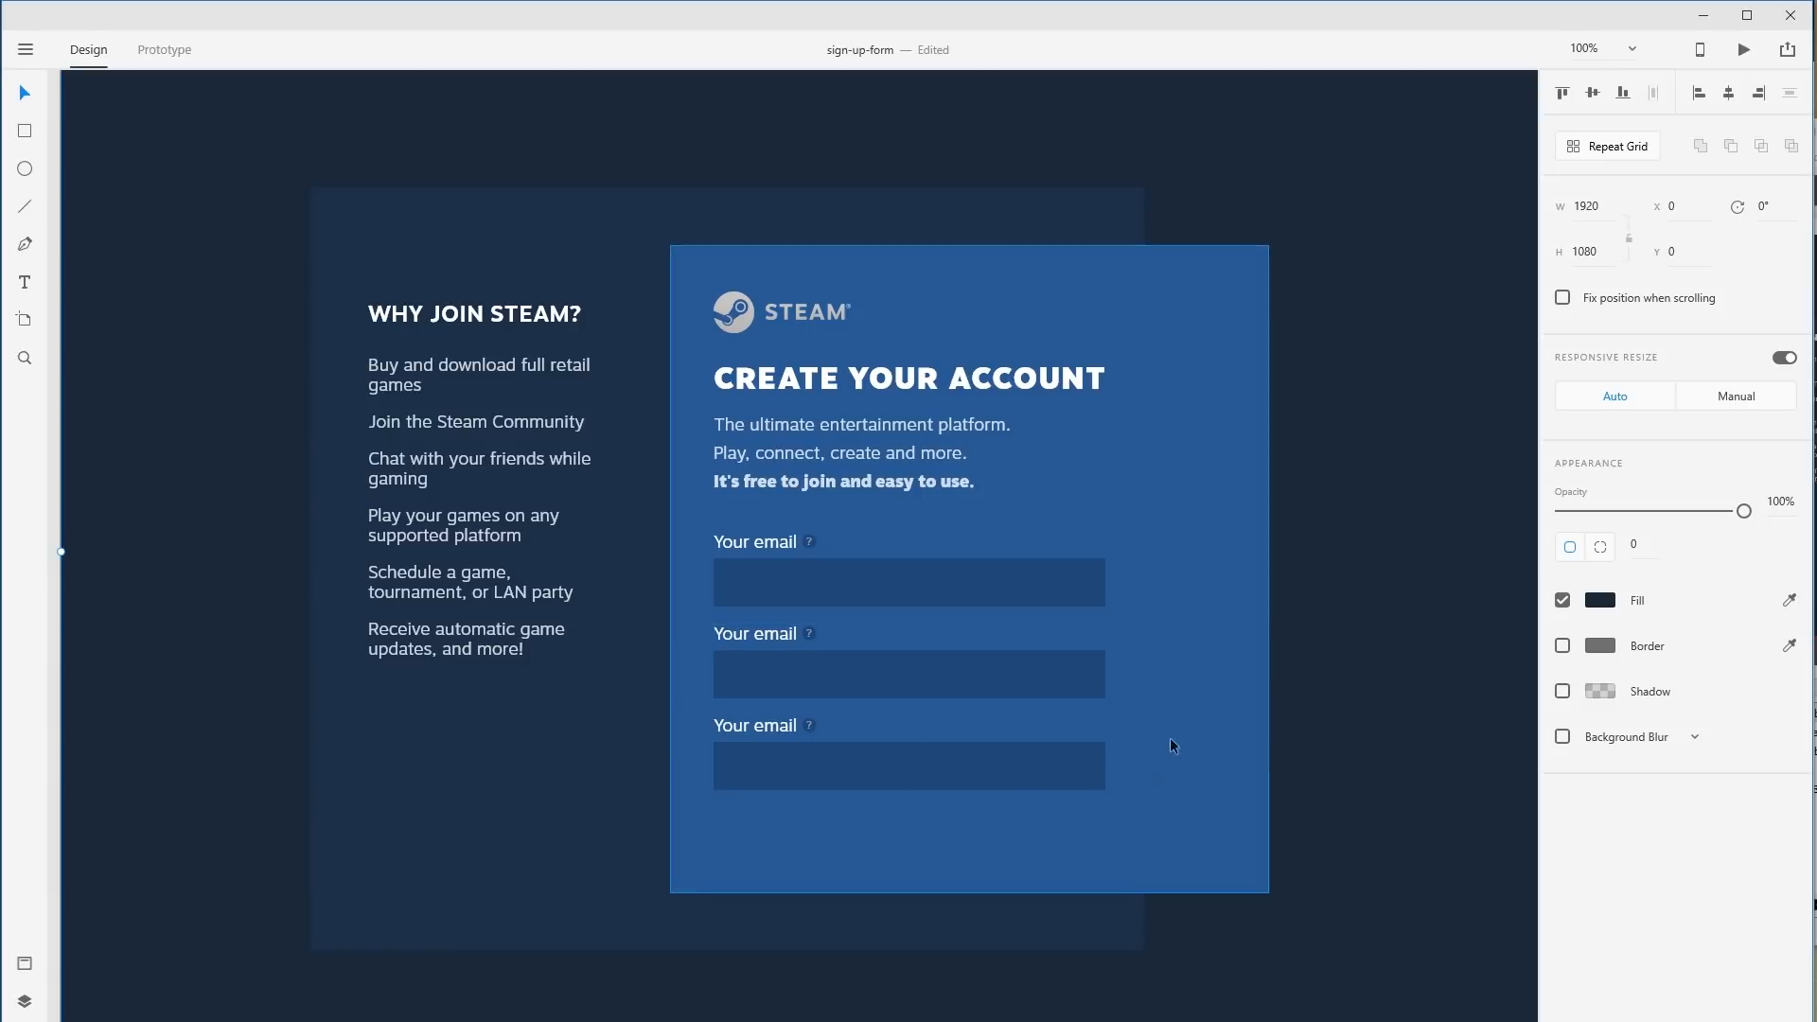
pyautogui.hotkey('ctrl', 'z')
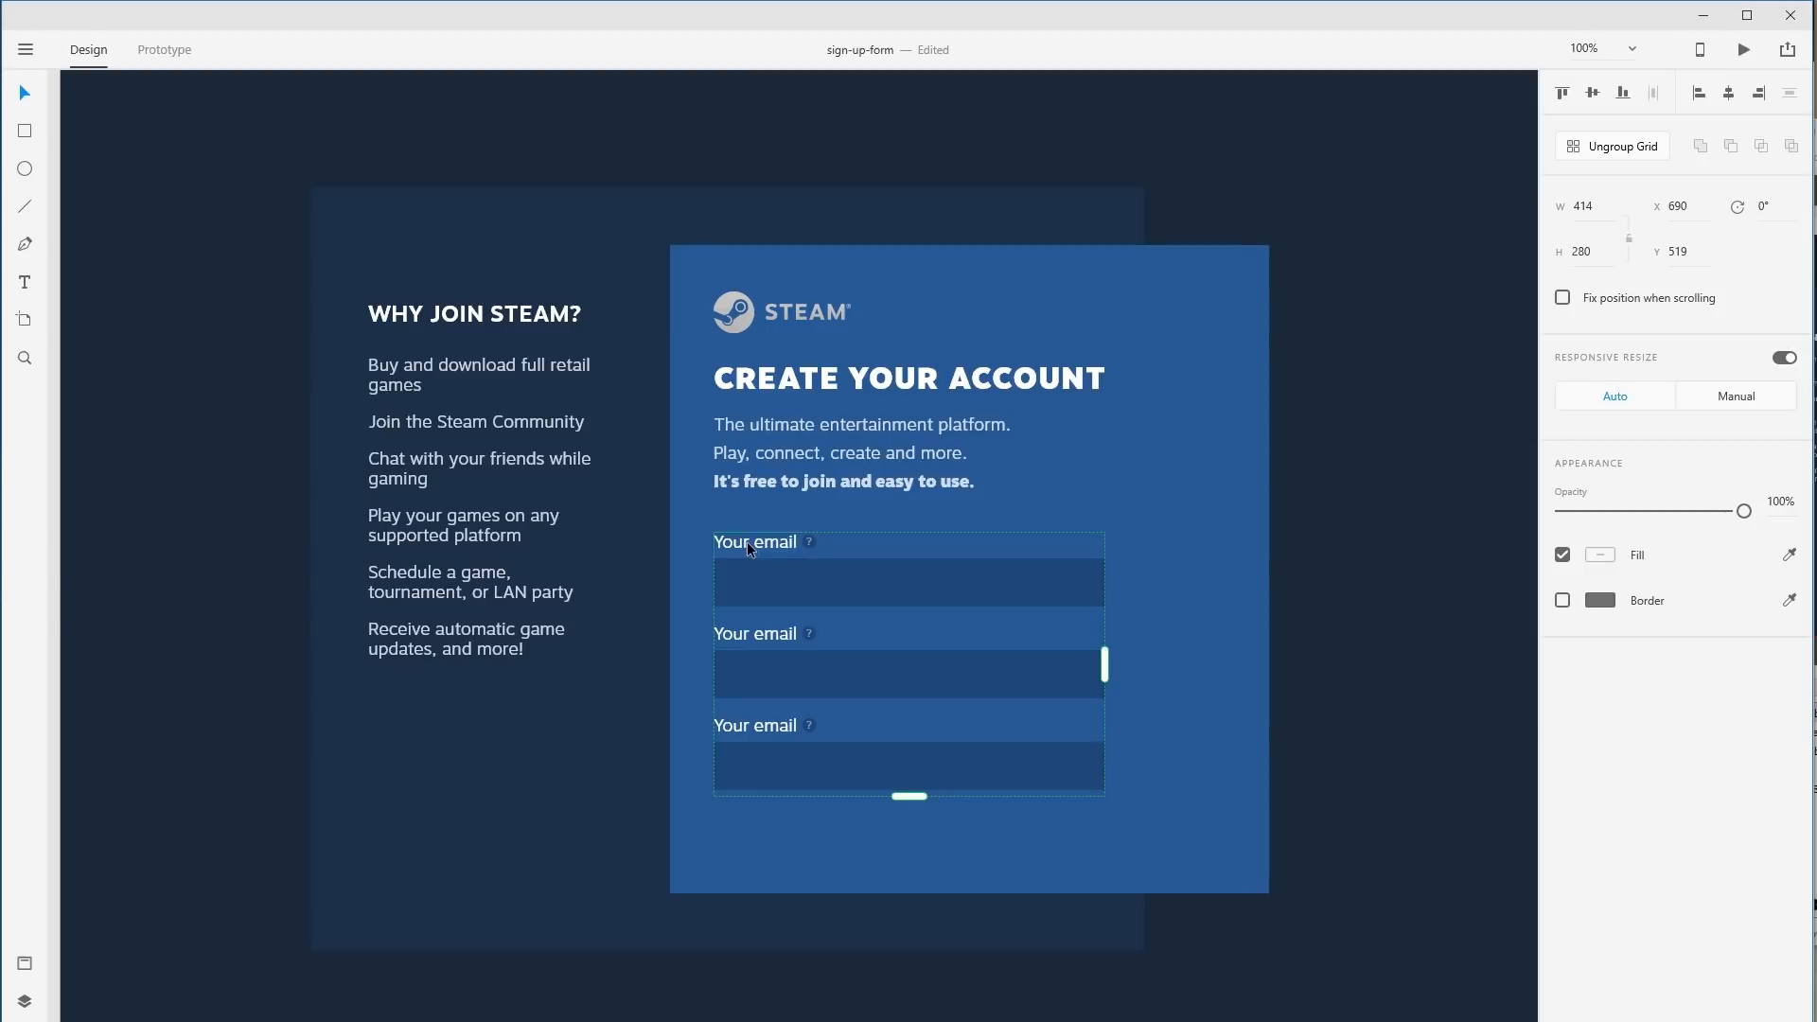
pyautogui.doubleClick(810, 542)
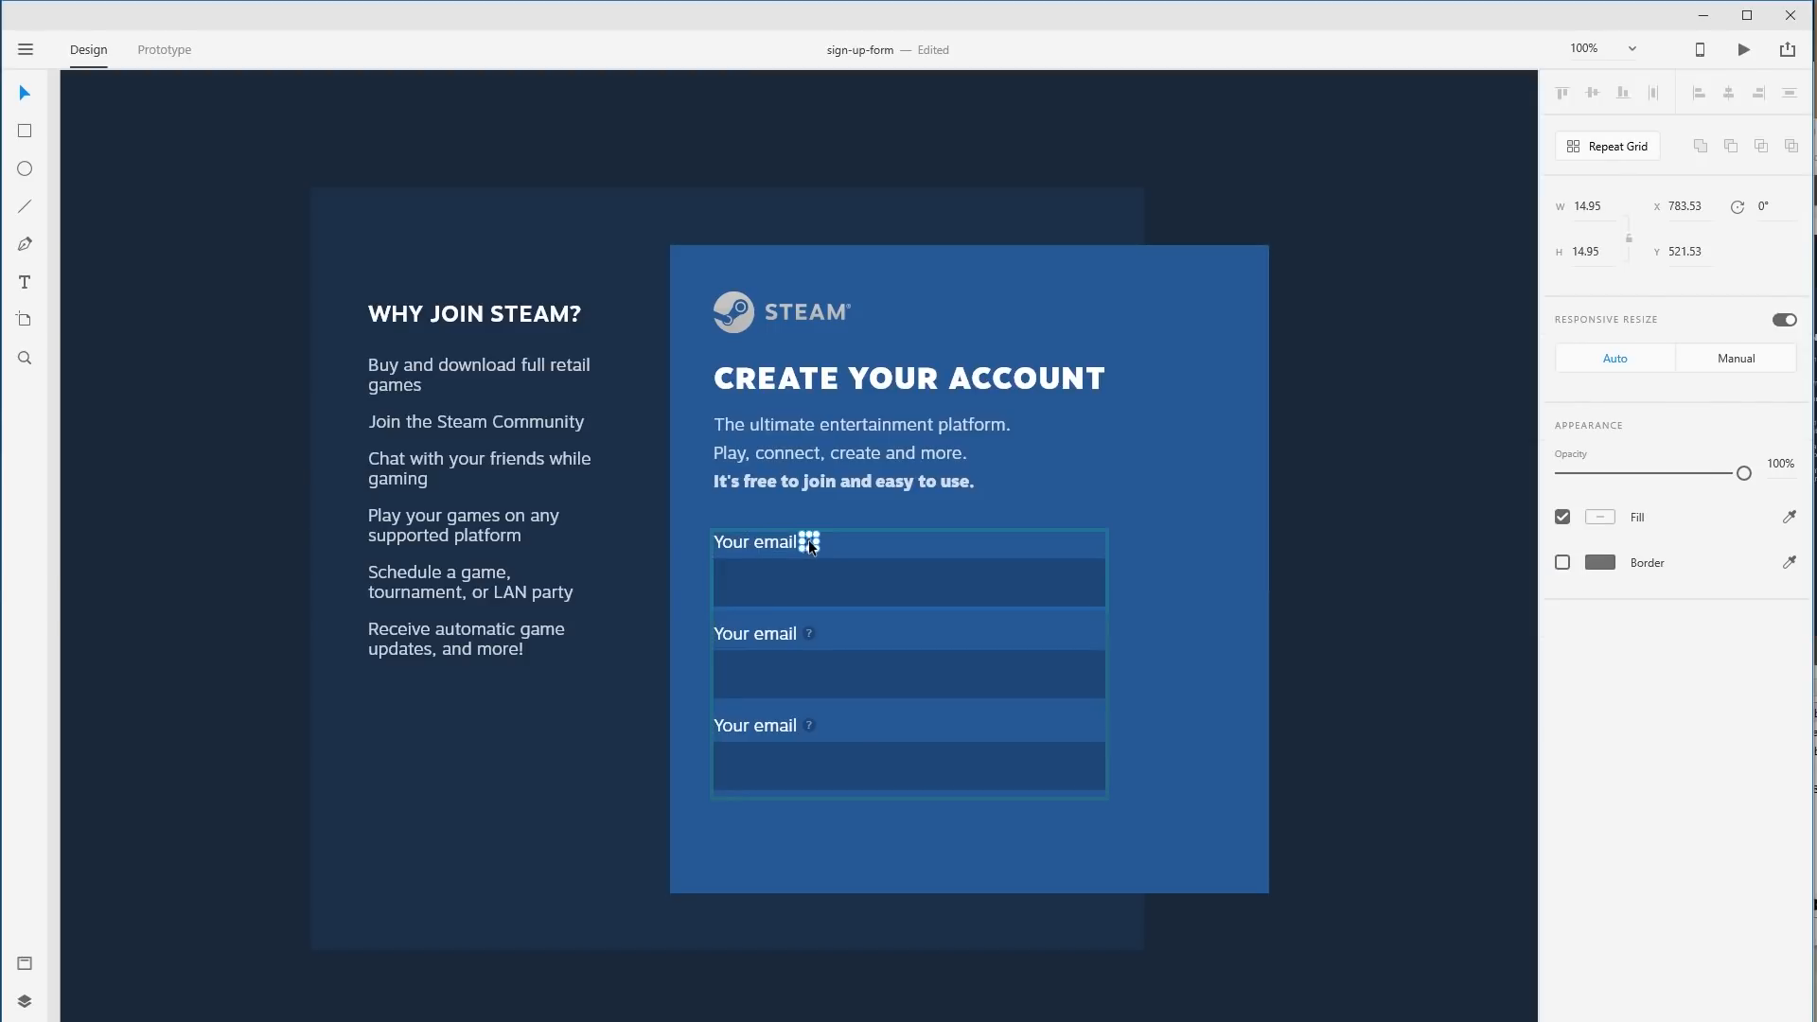
pyautogui.moveTo(811, 542); pyautogui.dragTo(904, 542)
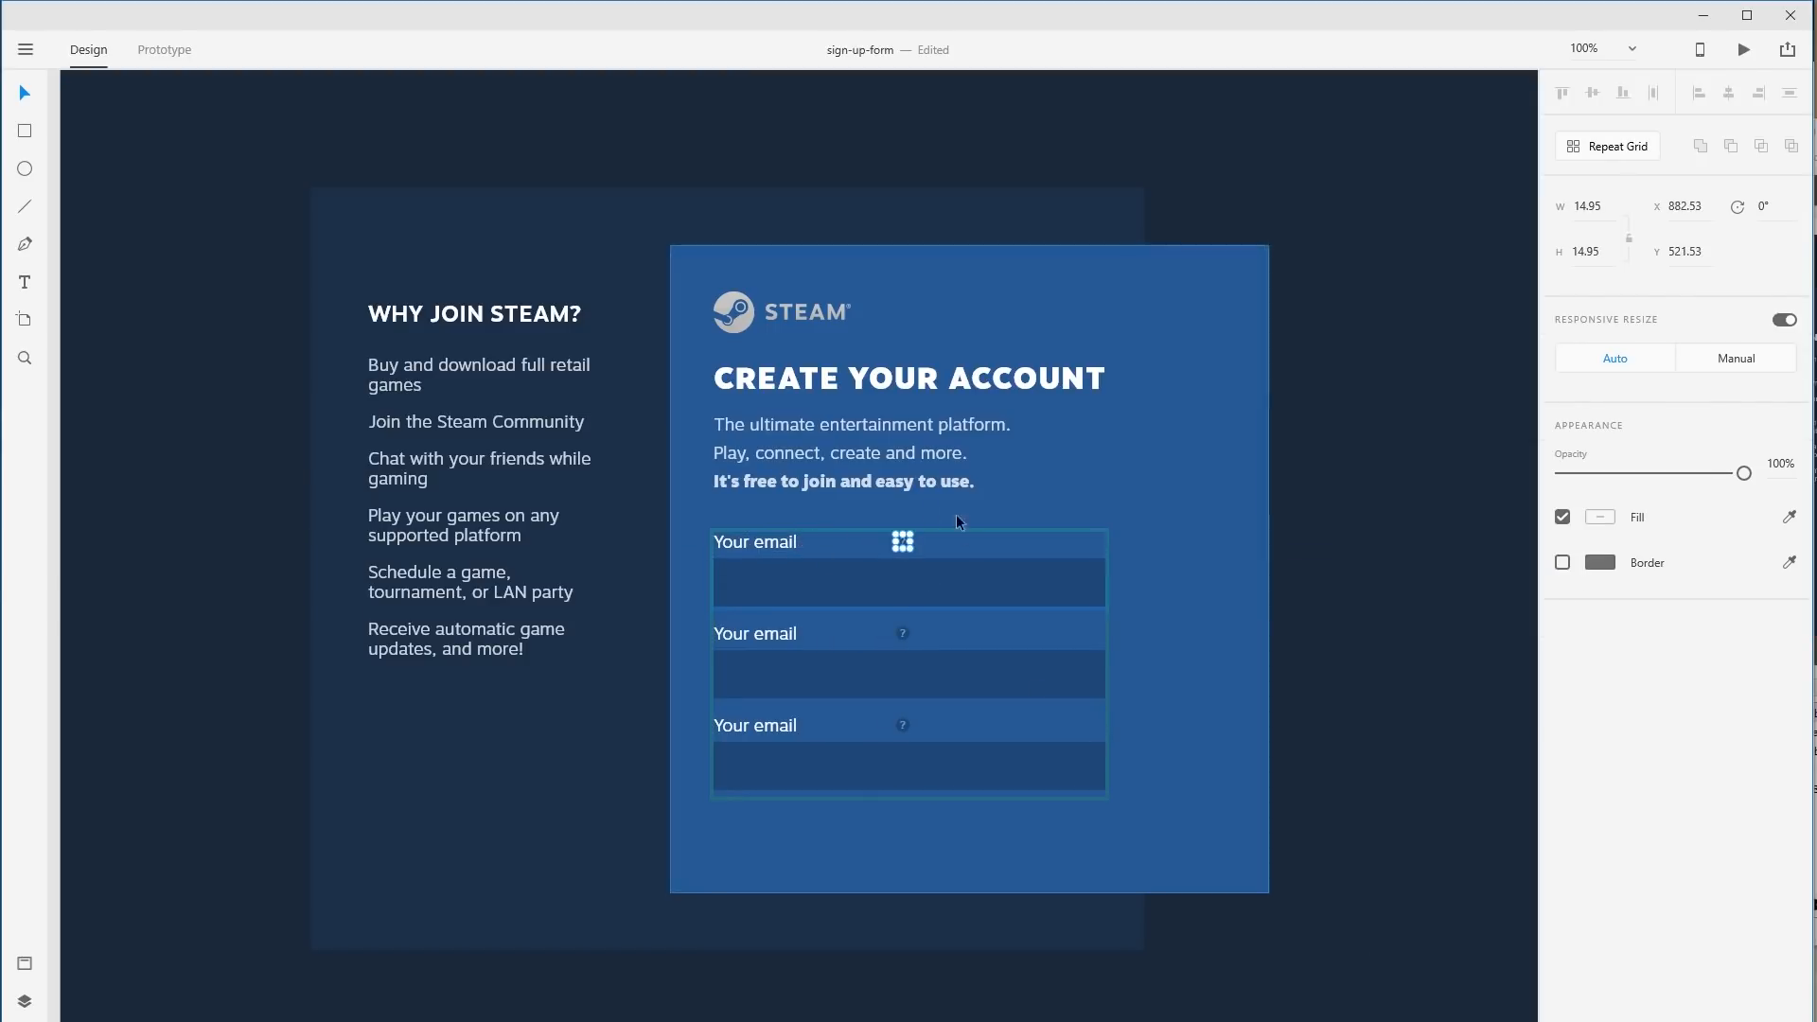
pyautogui.hotkey('ctrl', 'z')
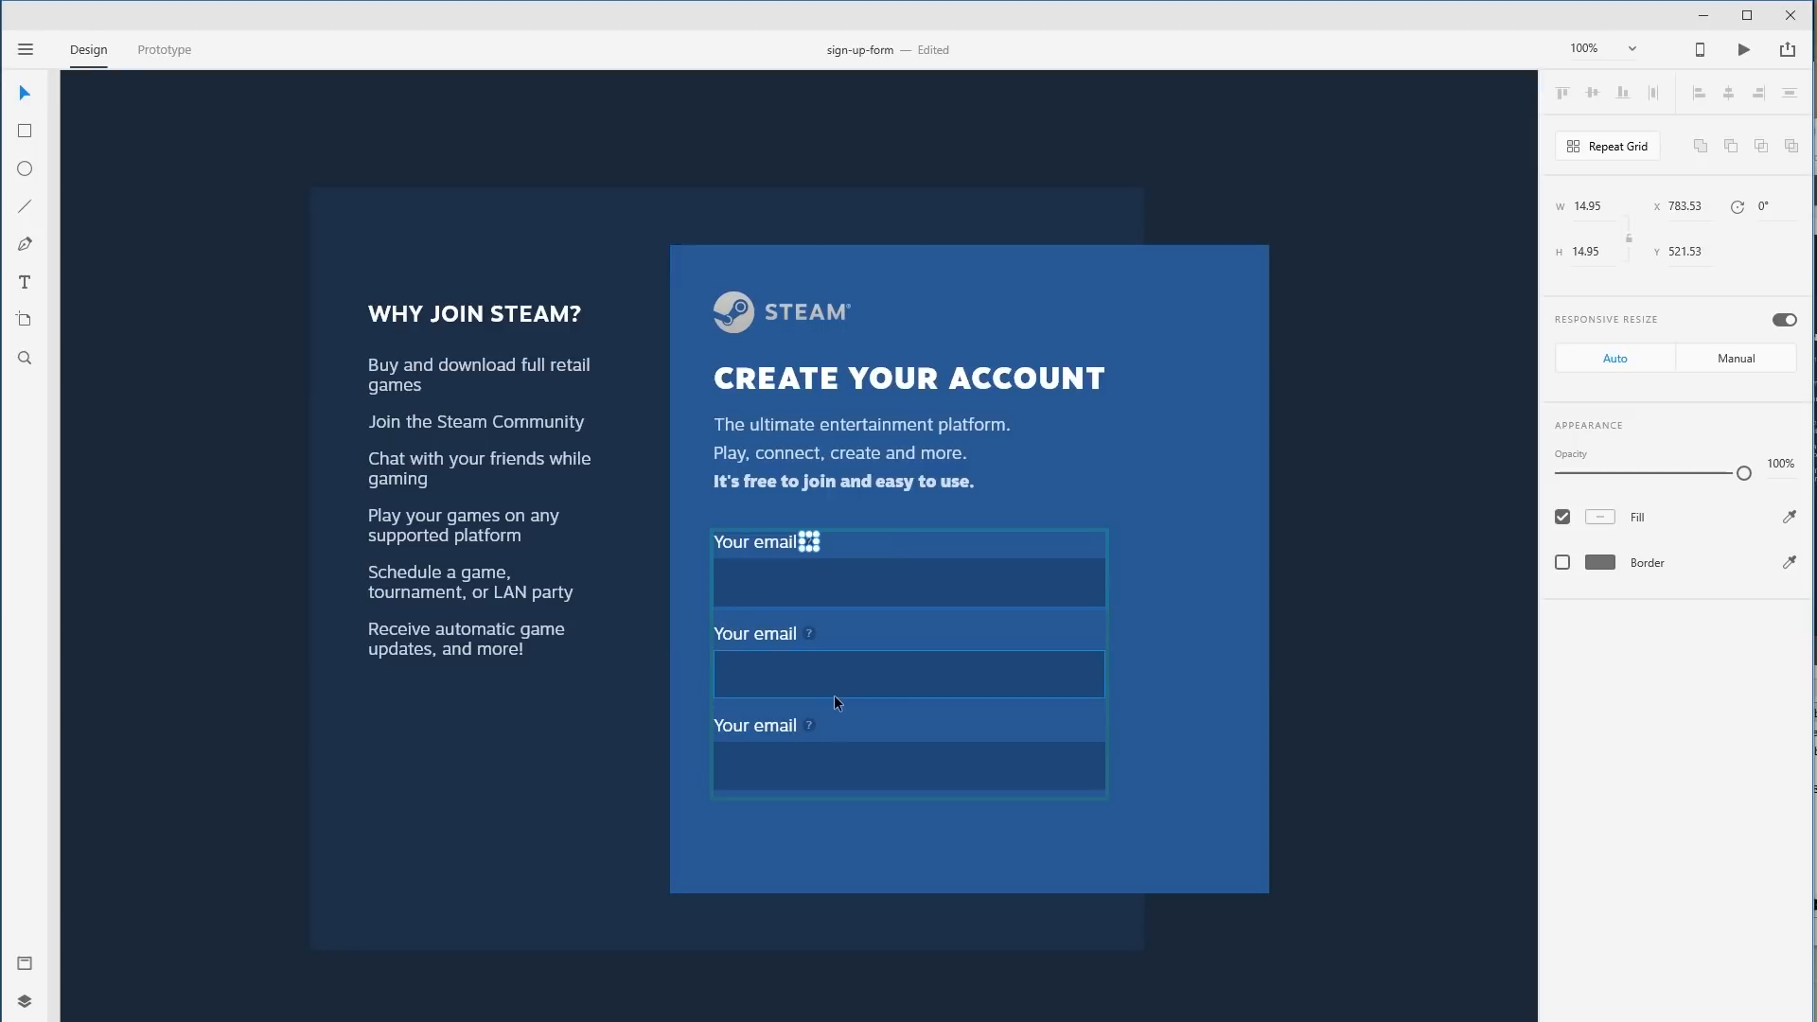
pyautogui.doubleClick(756, 634)
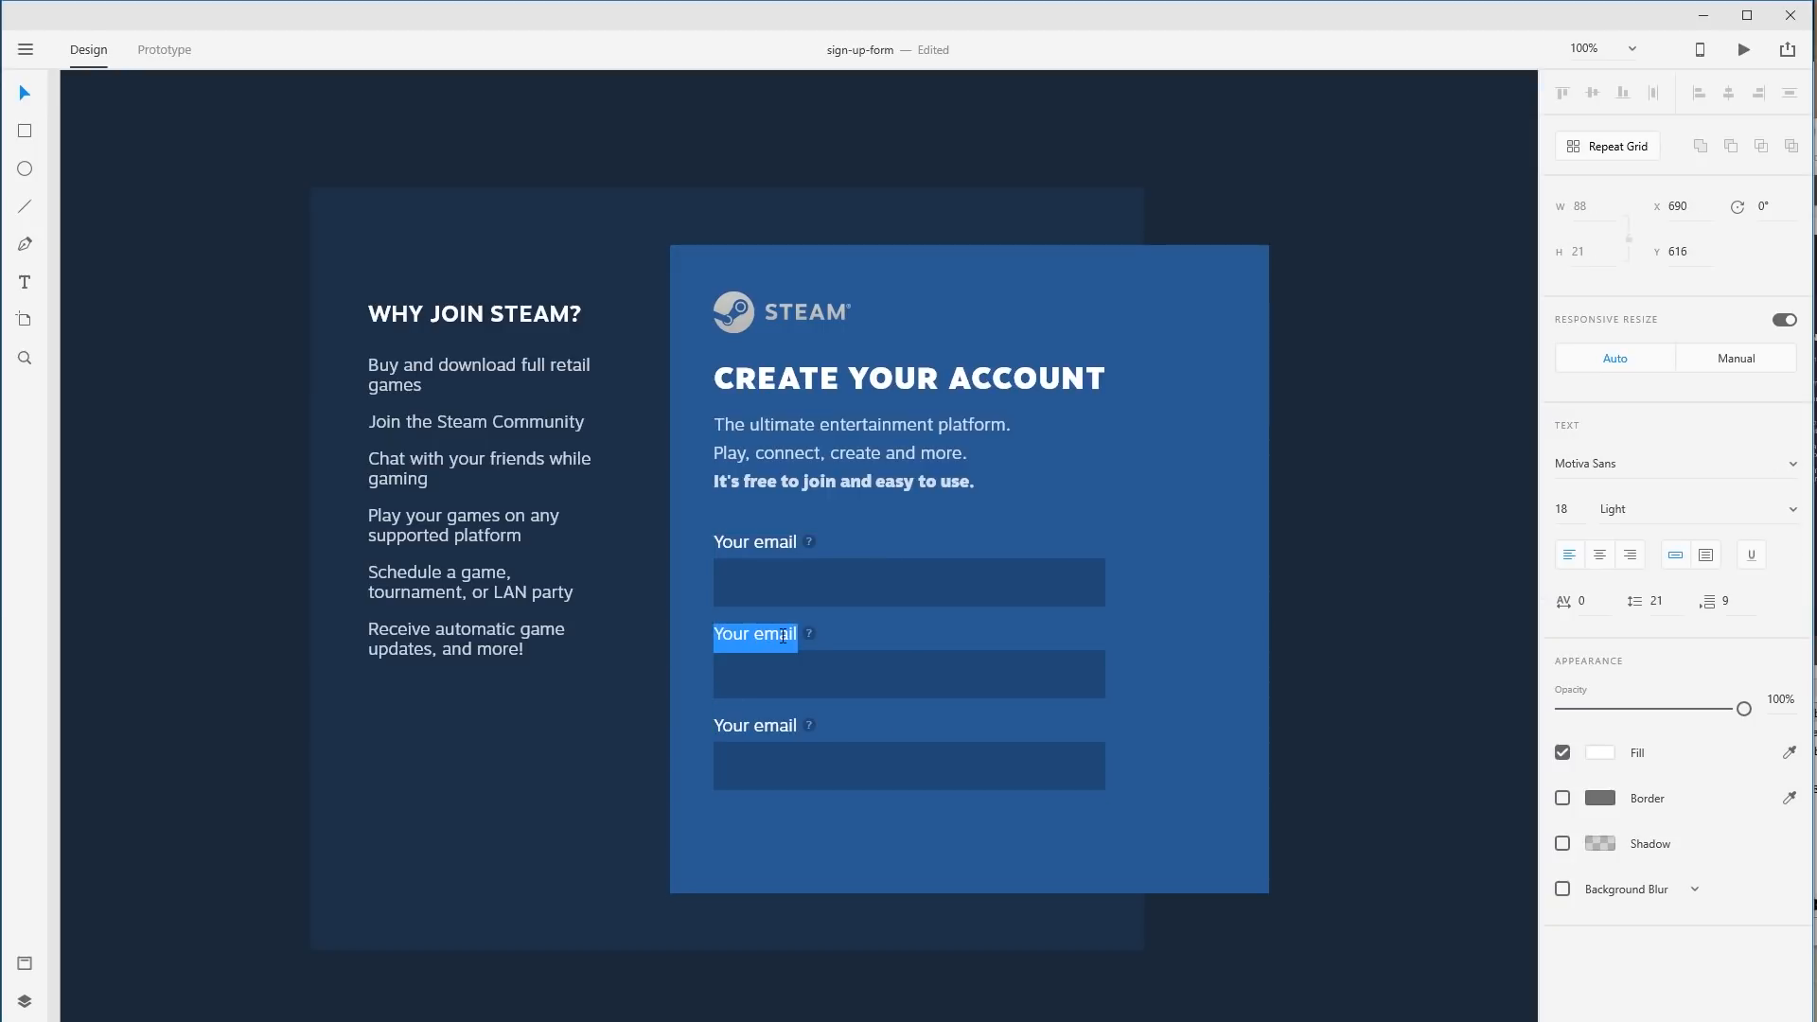
pyautogui.write('asdfasdfas')
pyautogui.click(806, 633)
pyautogui.moveTo(807, 633); pyautogui.dragTo(847, 634)
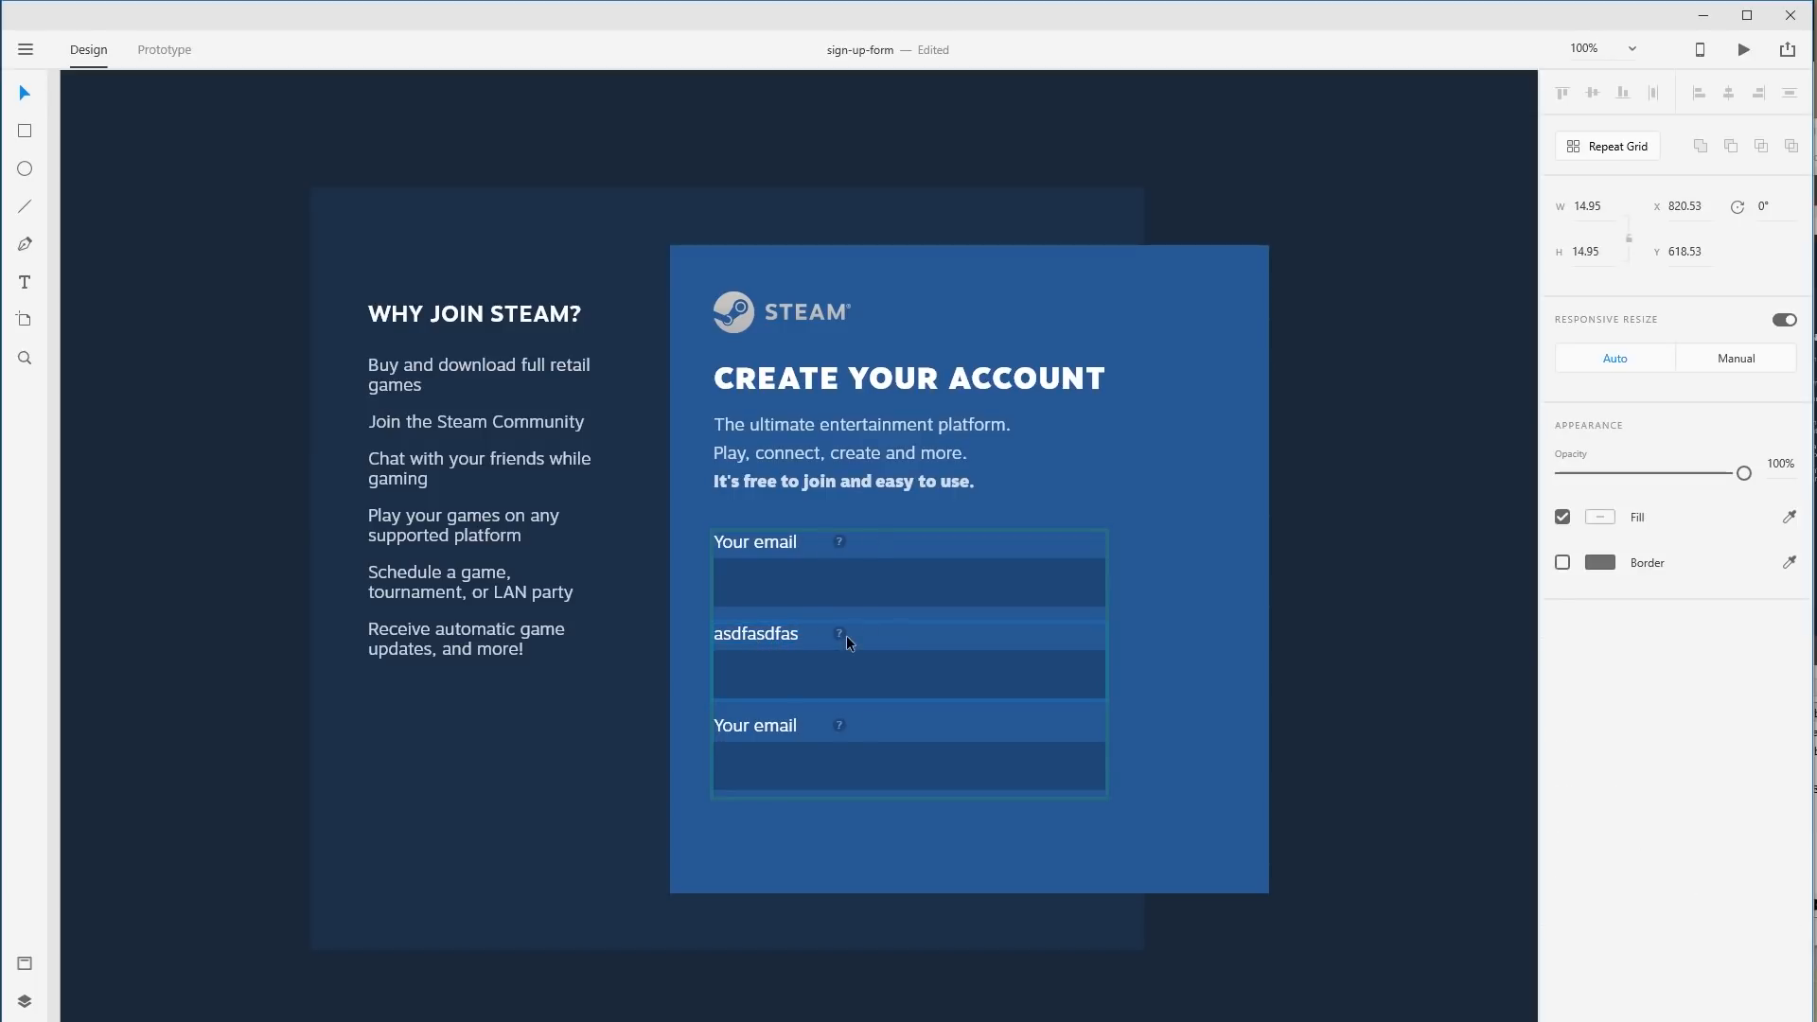
pyautogui.hotkey('ctrl', 'z')
pyautogui.hotkey('ctrl', 'z')
# Ungroup the repeat grid into three separate field groups.
pyautogui.click(1183, 642)
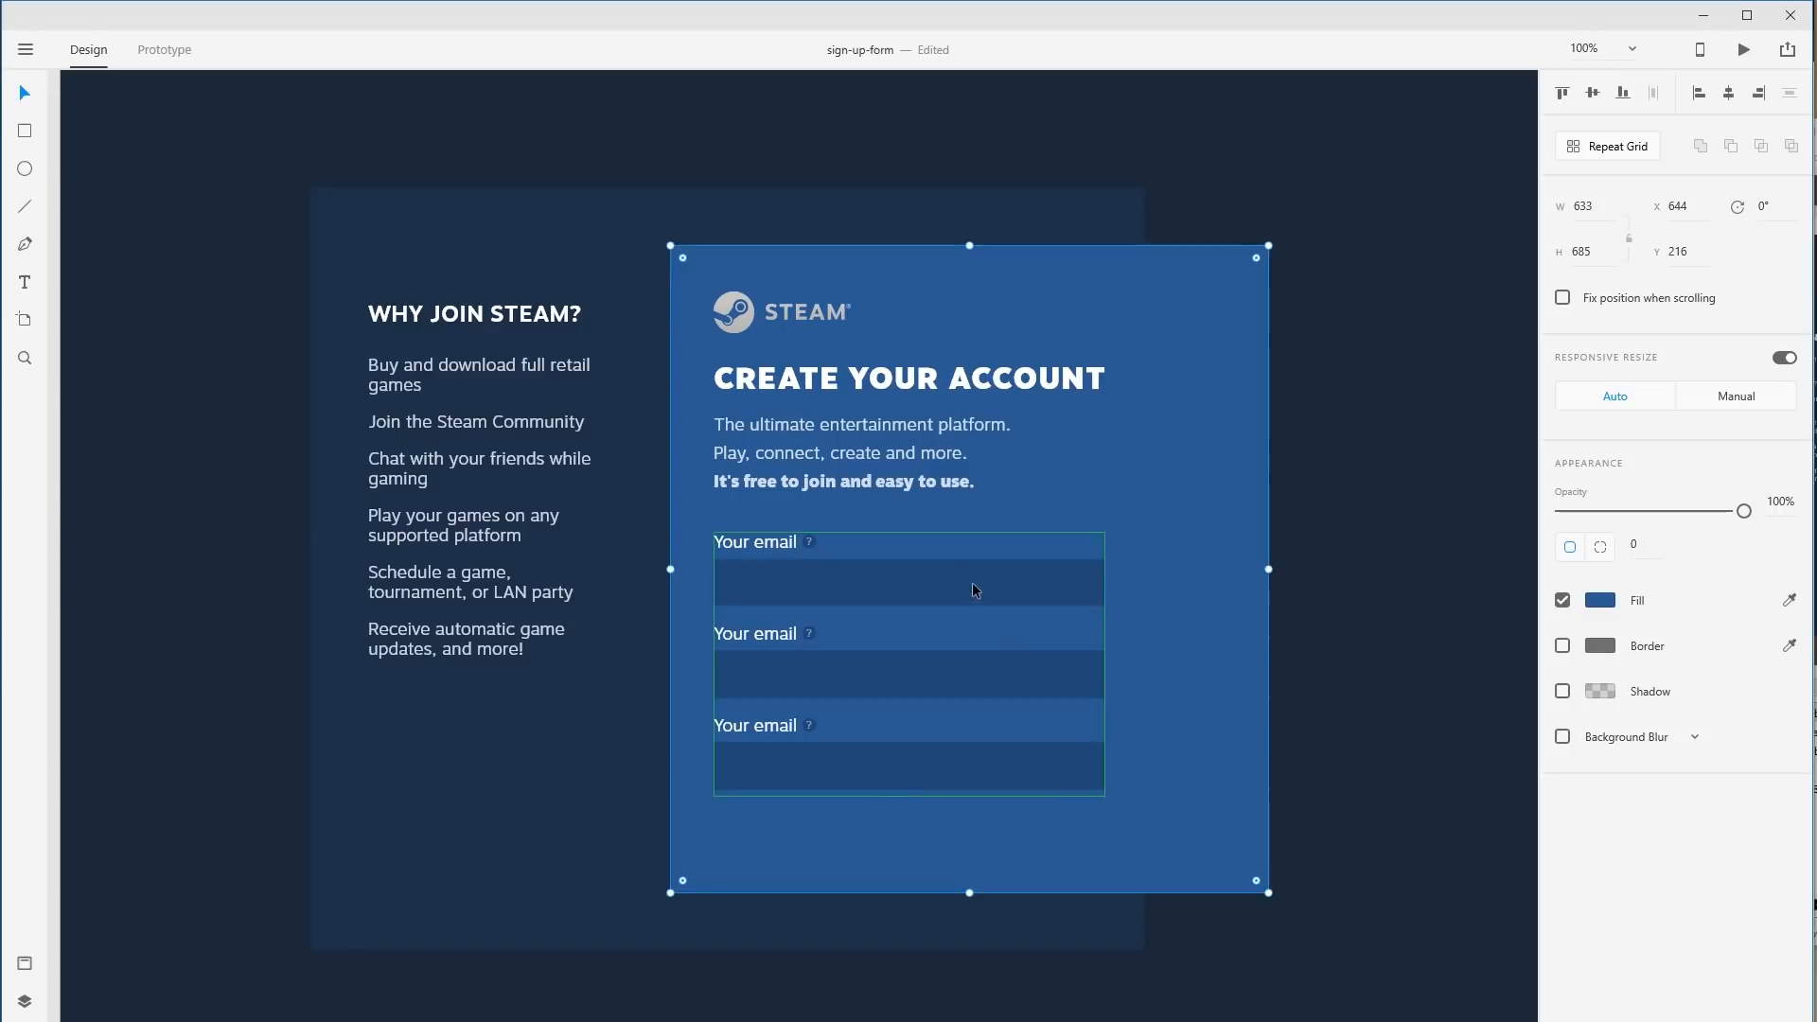
pyautogui.click(975, 591)
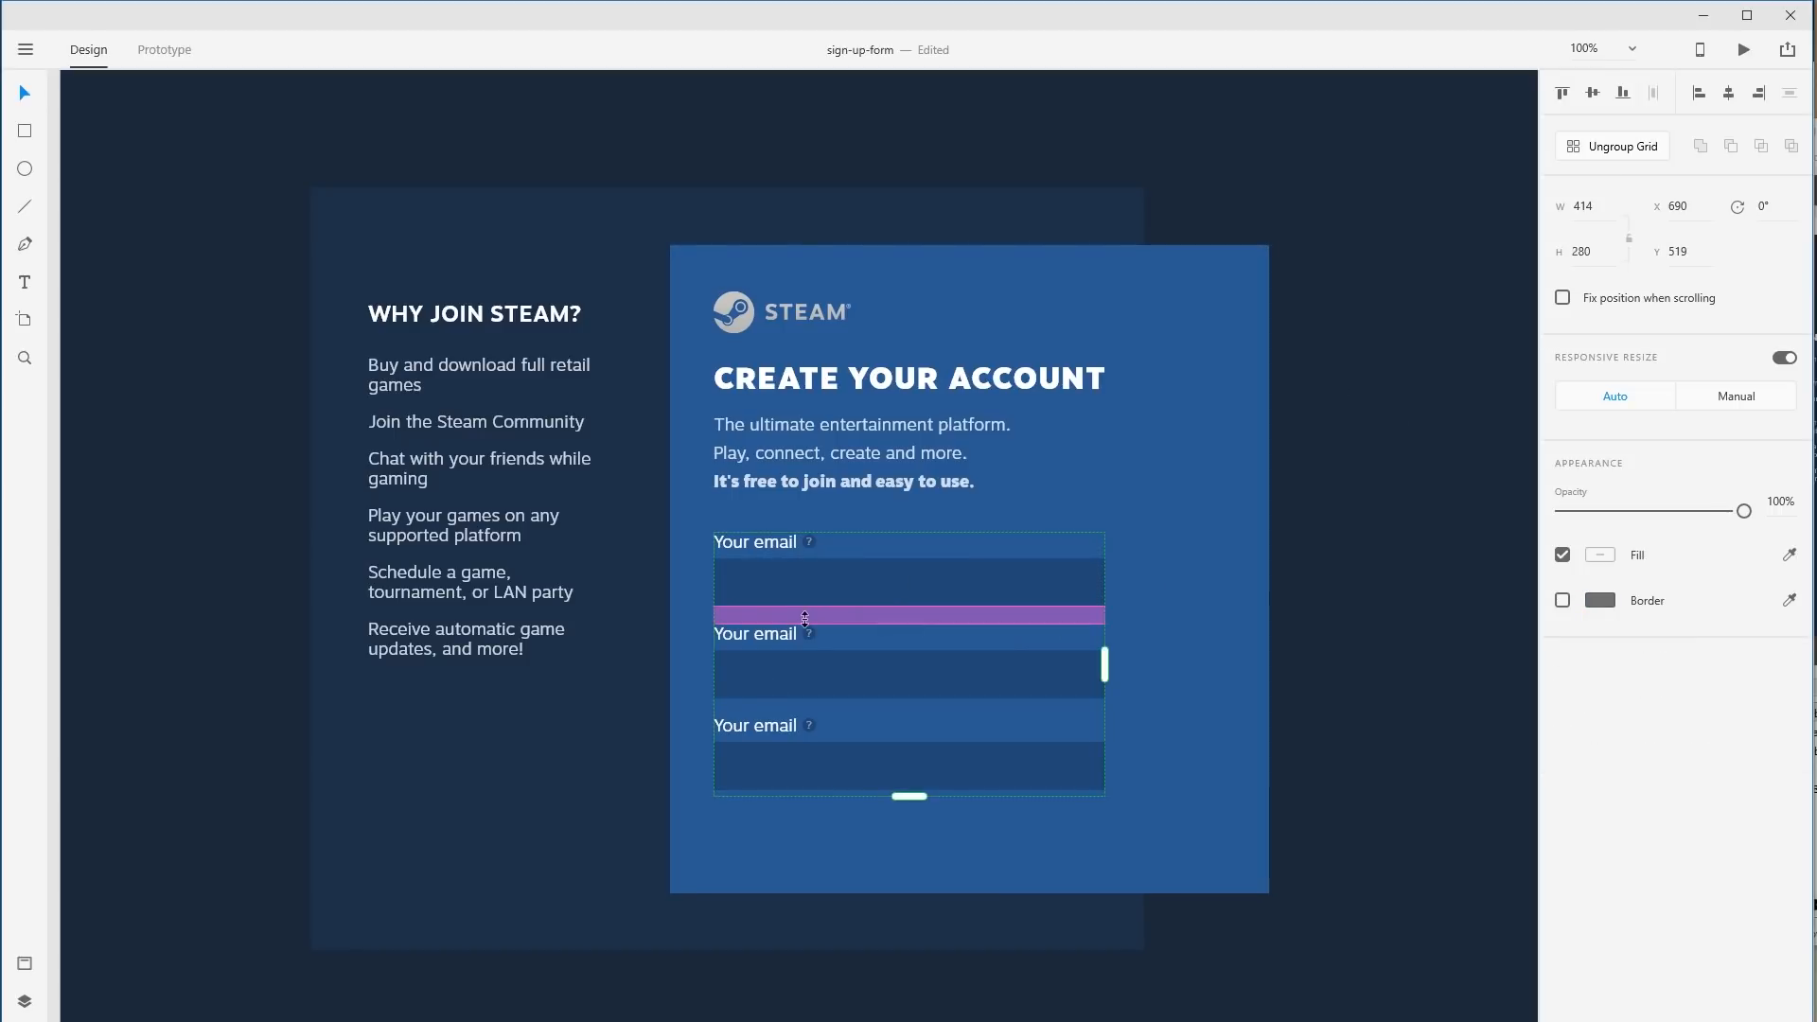
pyautogui.click(1641, 148)
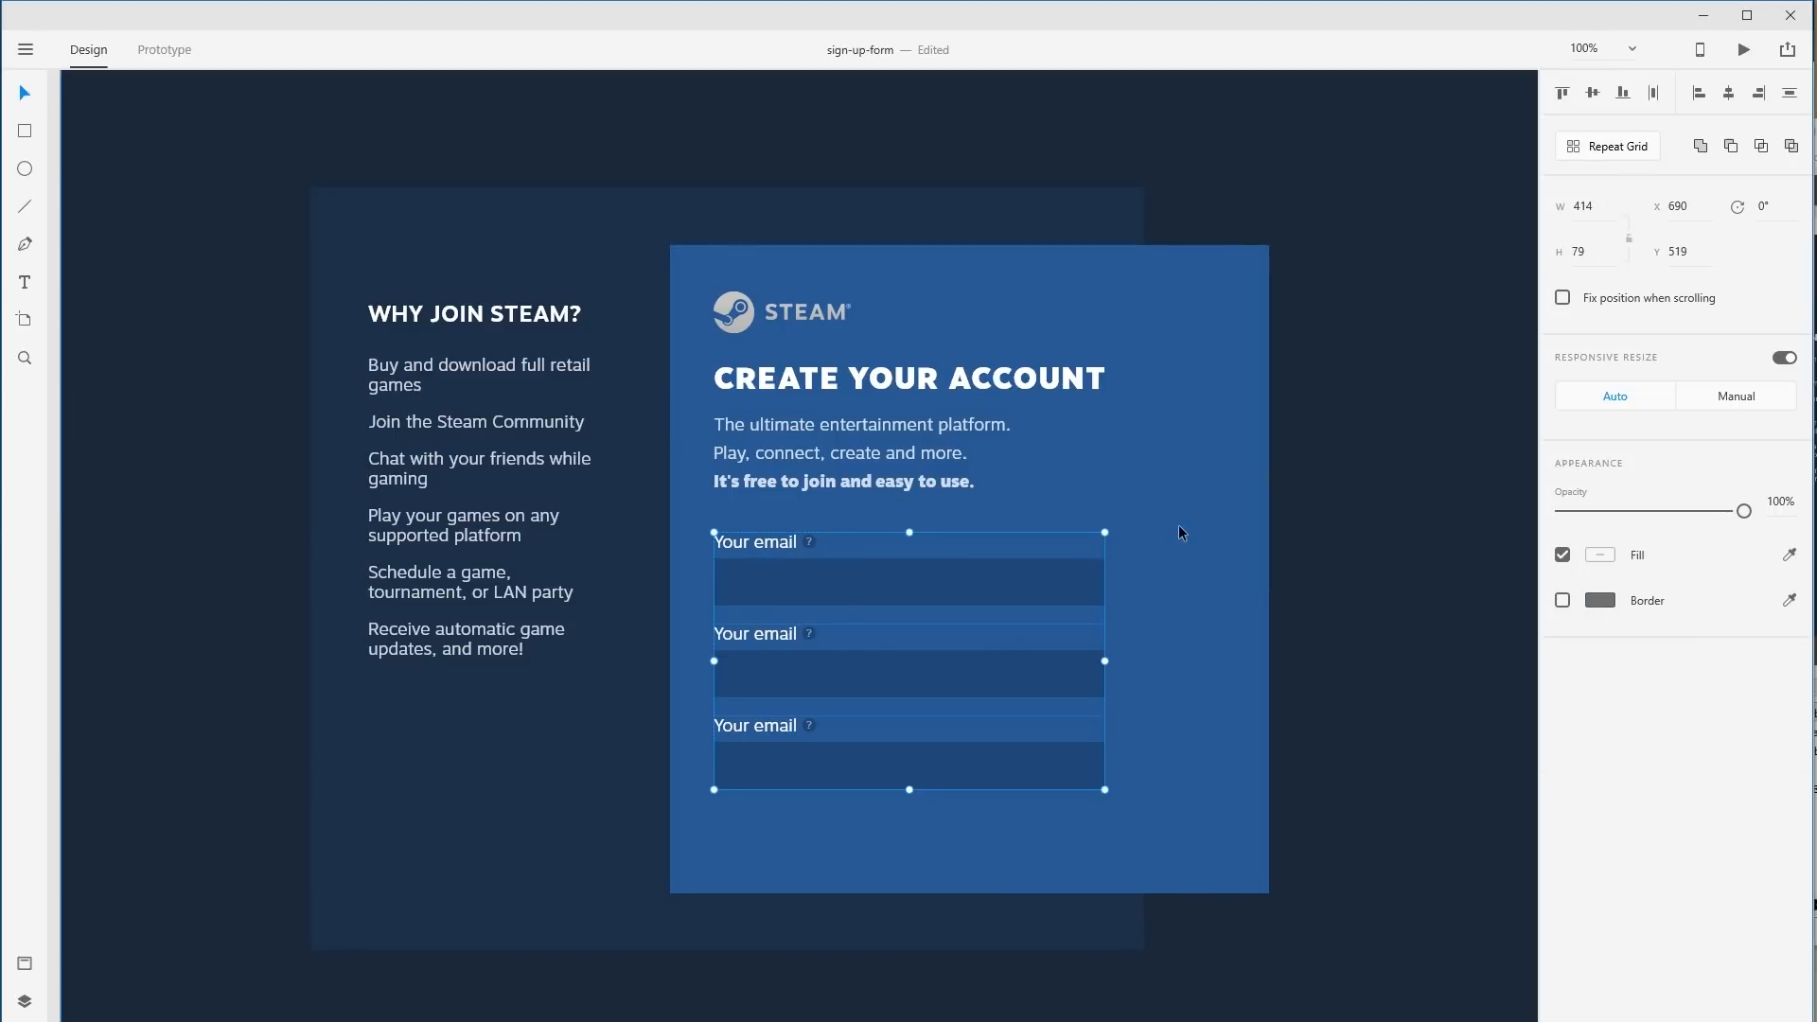
# Delete the '?' help icon from the third Your email field.
pyautogui.click(805, 725)
pyautogui.doubleClick(811, 745)
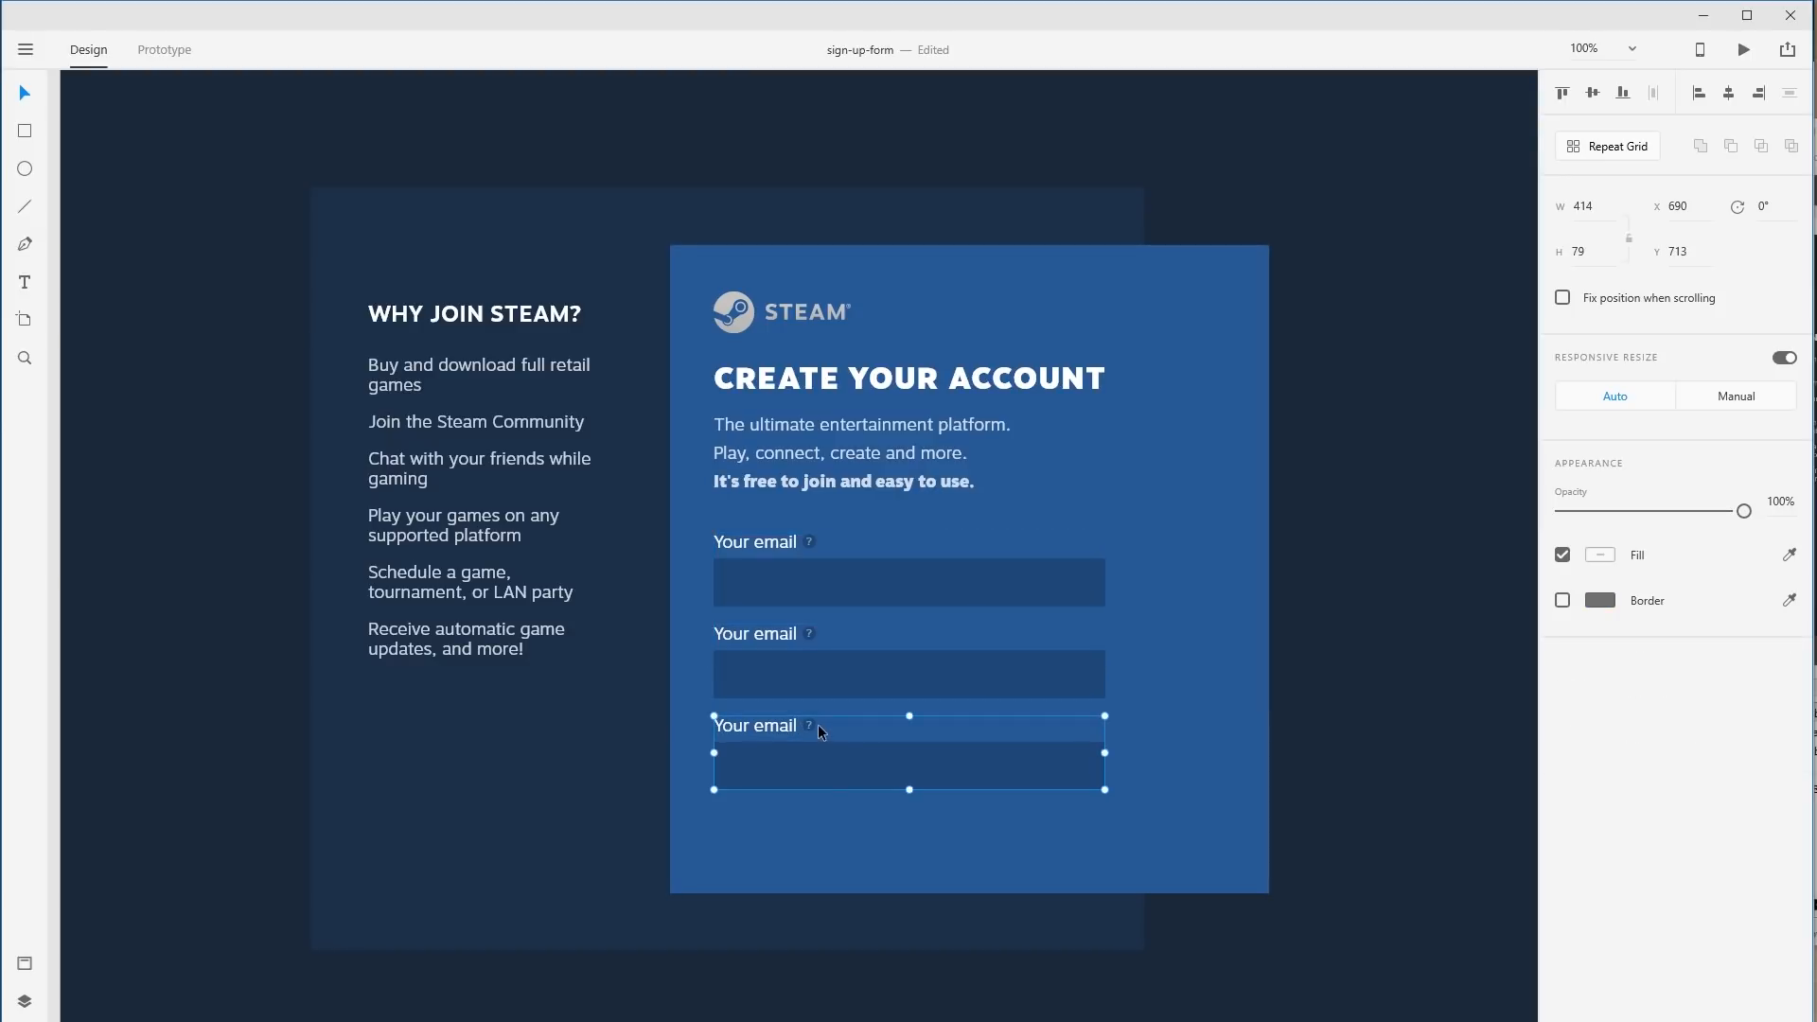
pyautogui.click(809, 724)
pyautogui.press('Delete')
pyautogui.click(1240, 733)
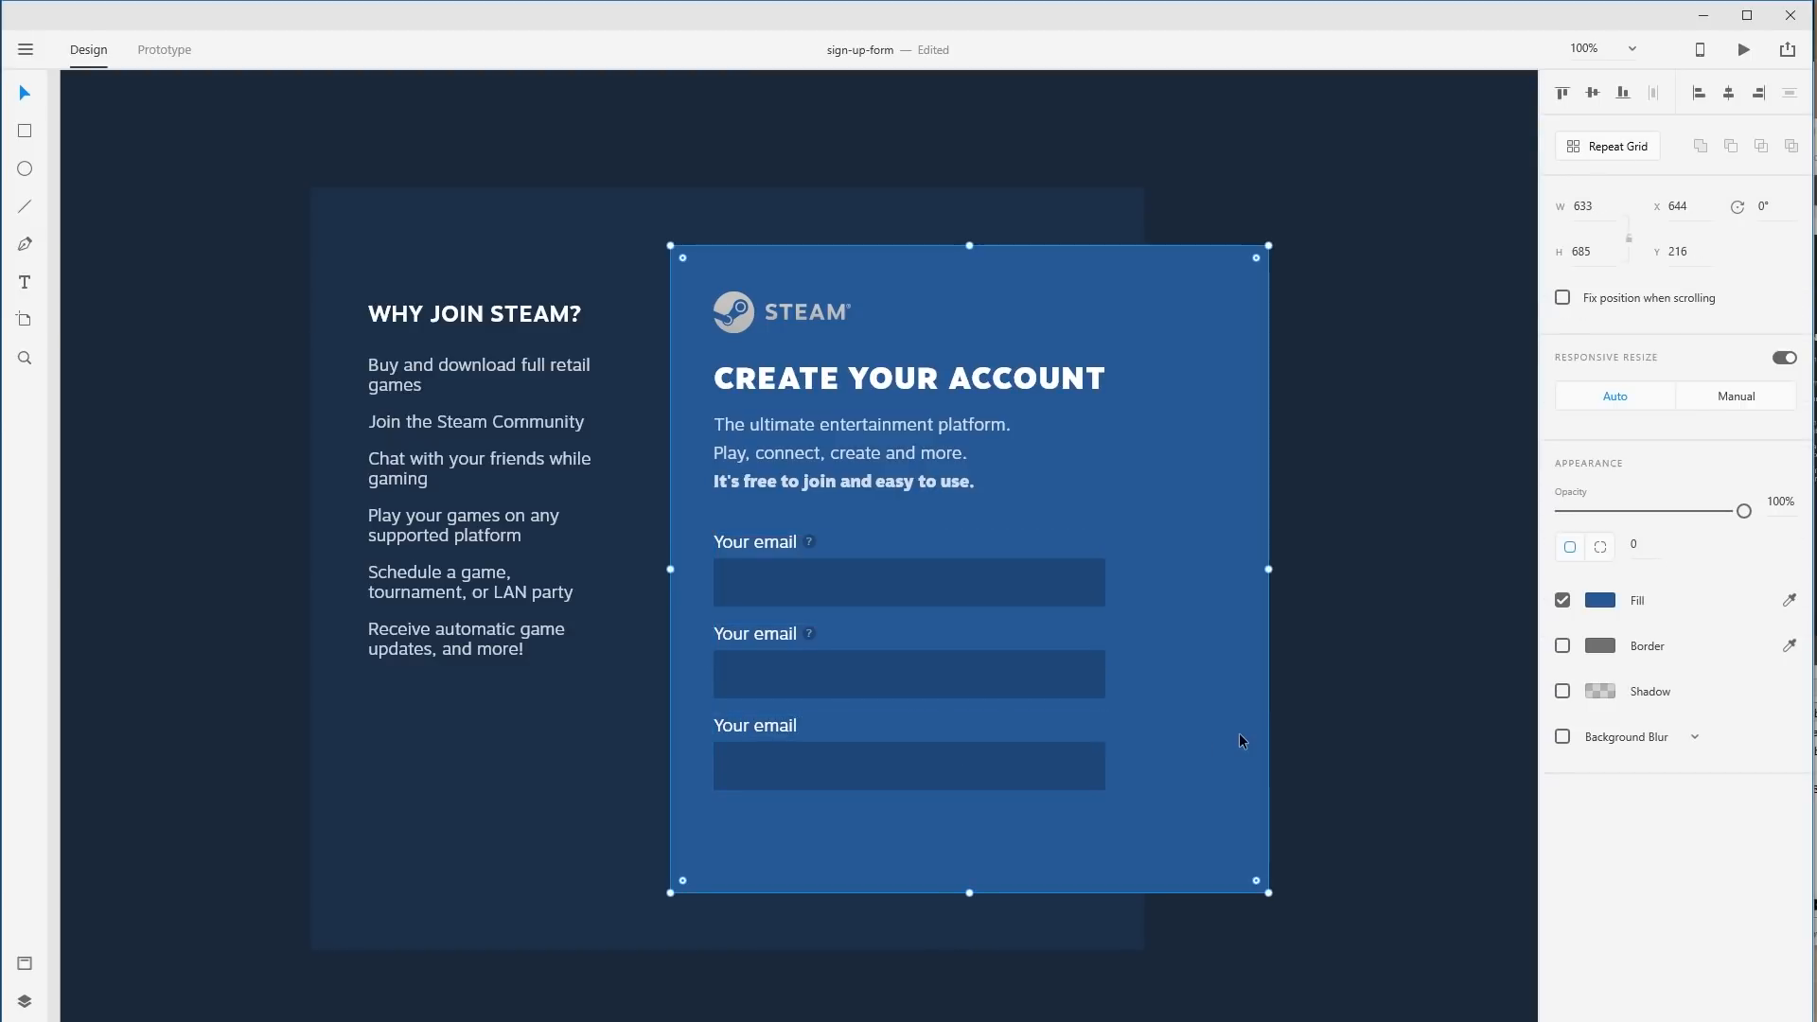
pyautogui.click(831, 643)
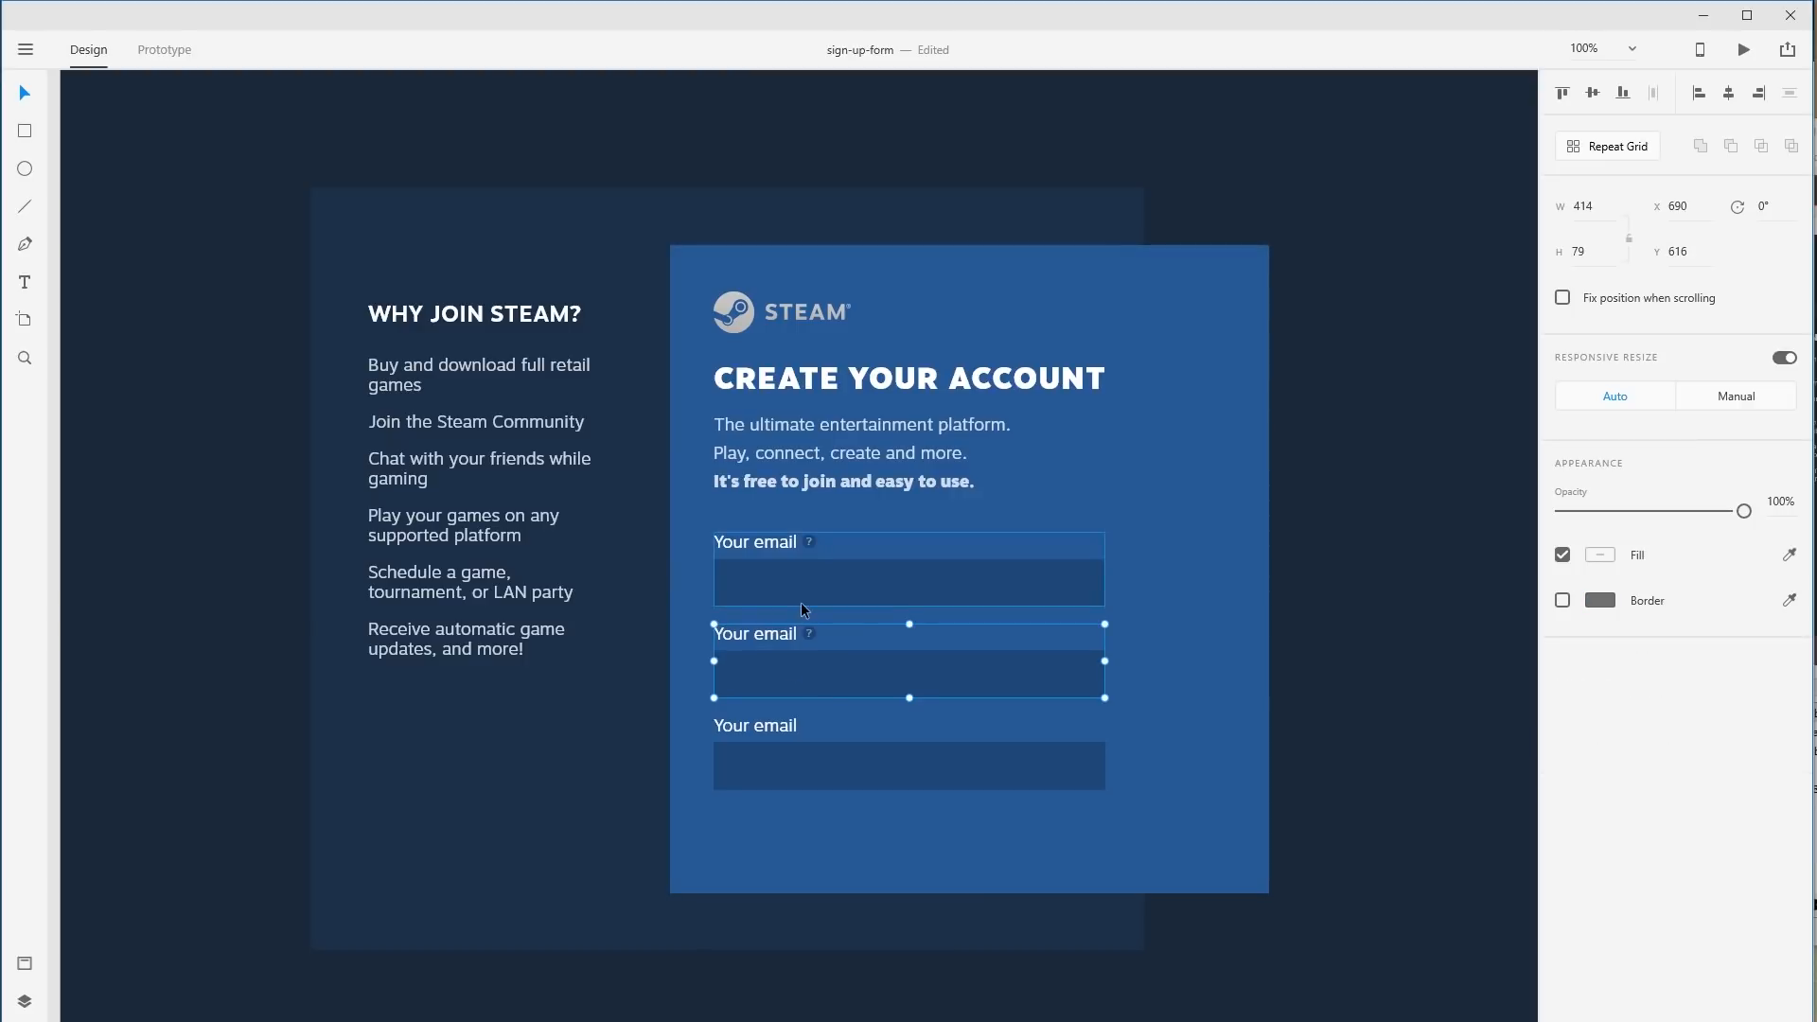
# Rename the second field's label to 'Password' and nudge its help icon left.
pyautogui.doubleClick(747, 636)
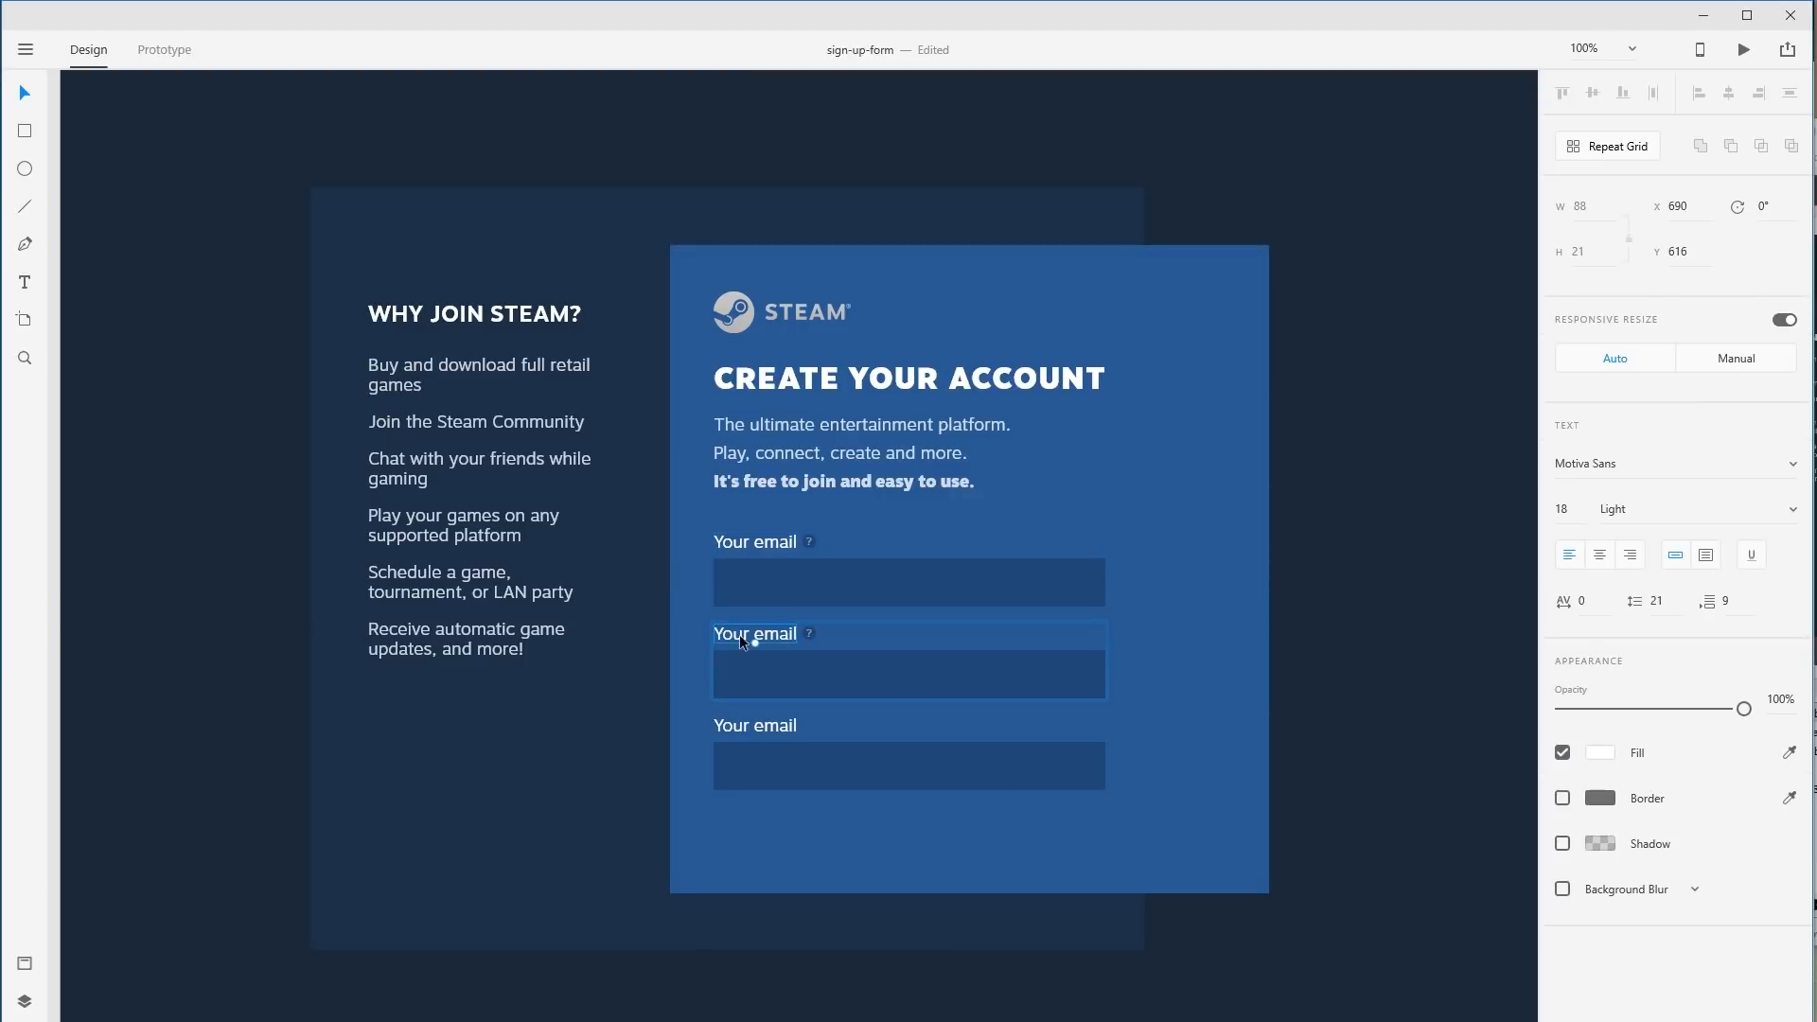
pyautogui.doubleClick(740, 635)
pyautogui.write('Password')
pyautogui.click(810, 632)
pyautogui.hotkey('shift', 'Left')
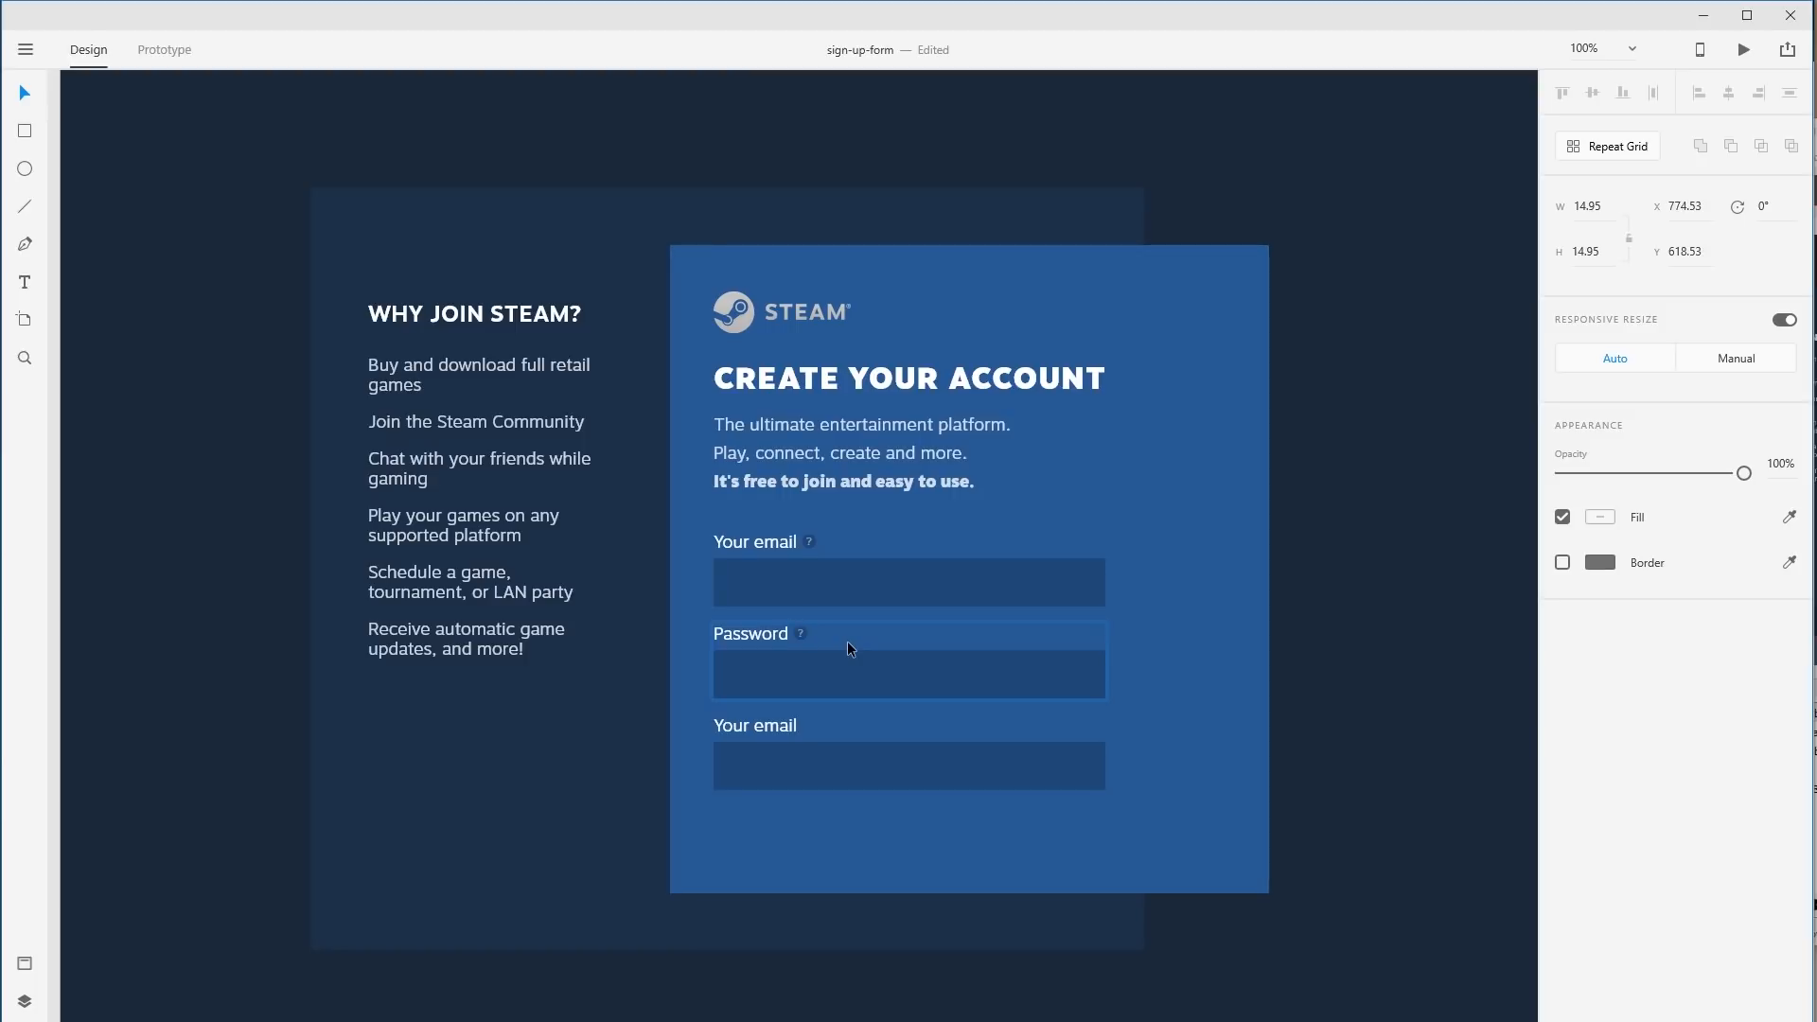
pyautogui.click(1388, 690)
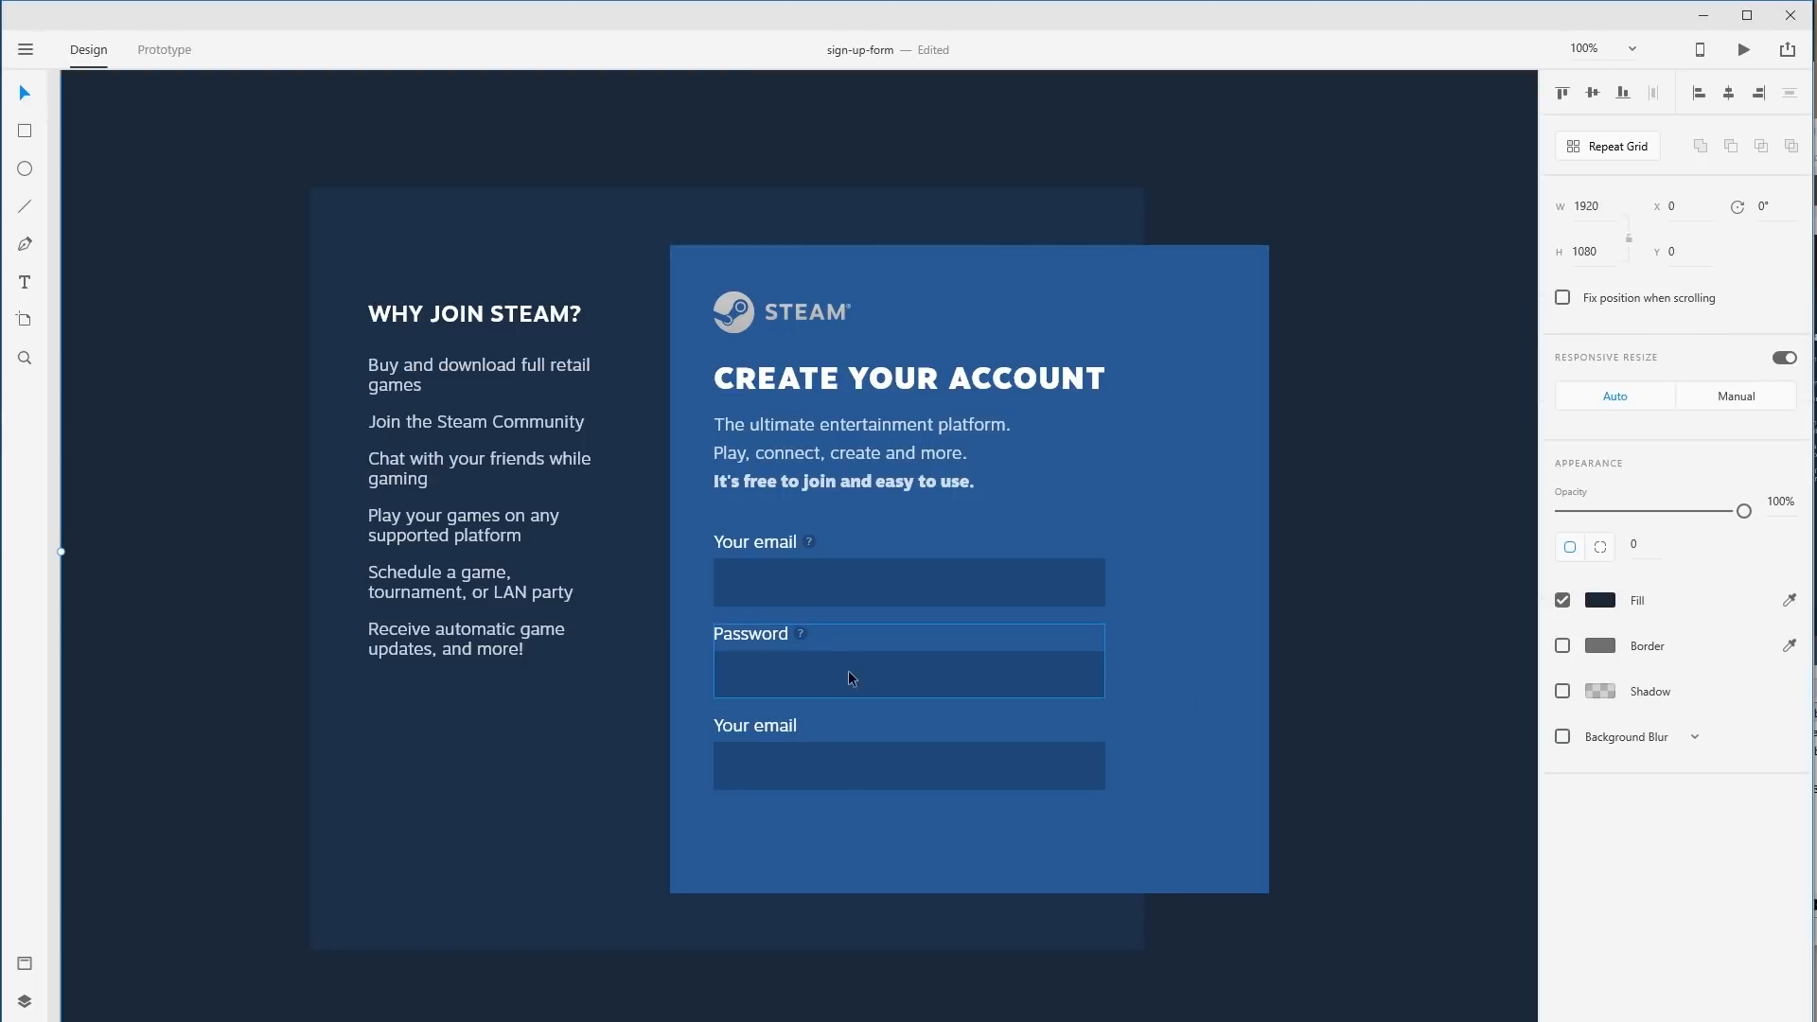
# Test-nudge the first email field, then undo to keep its original position.
pyautogui.click(799, 634)
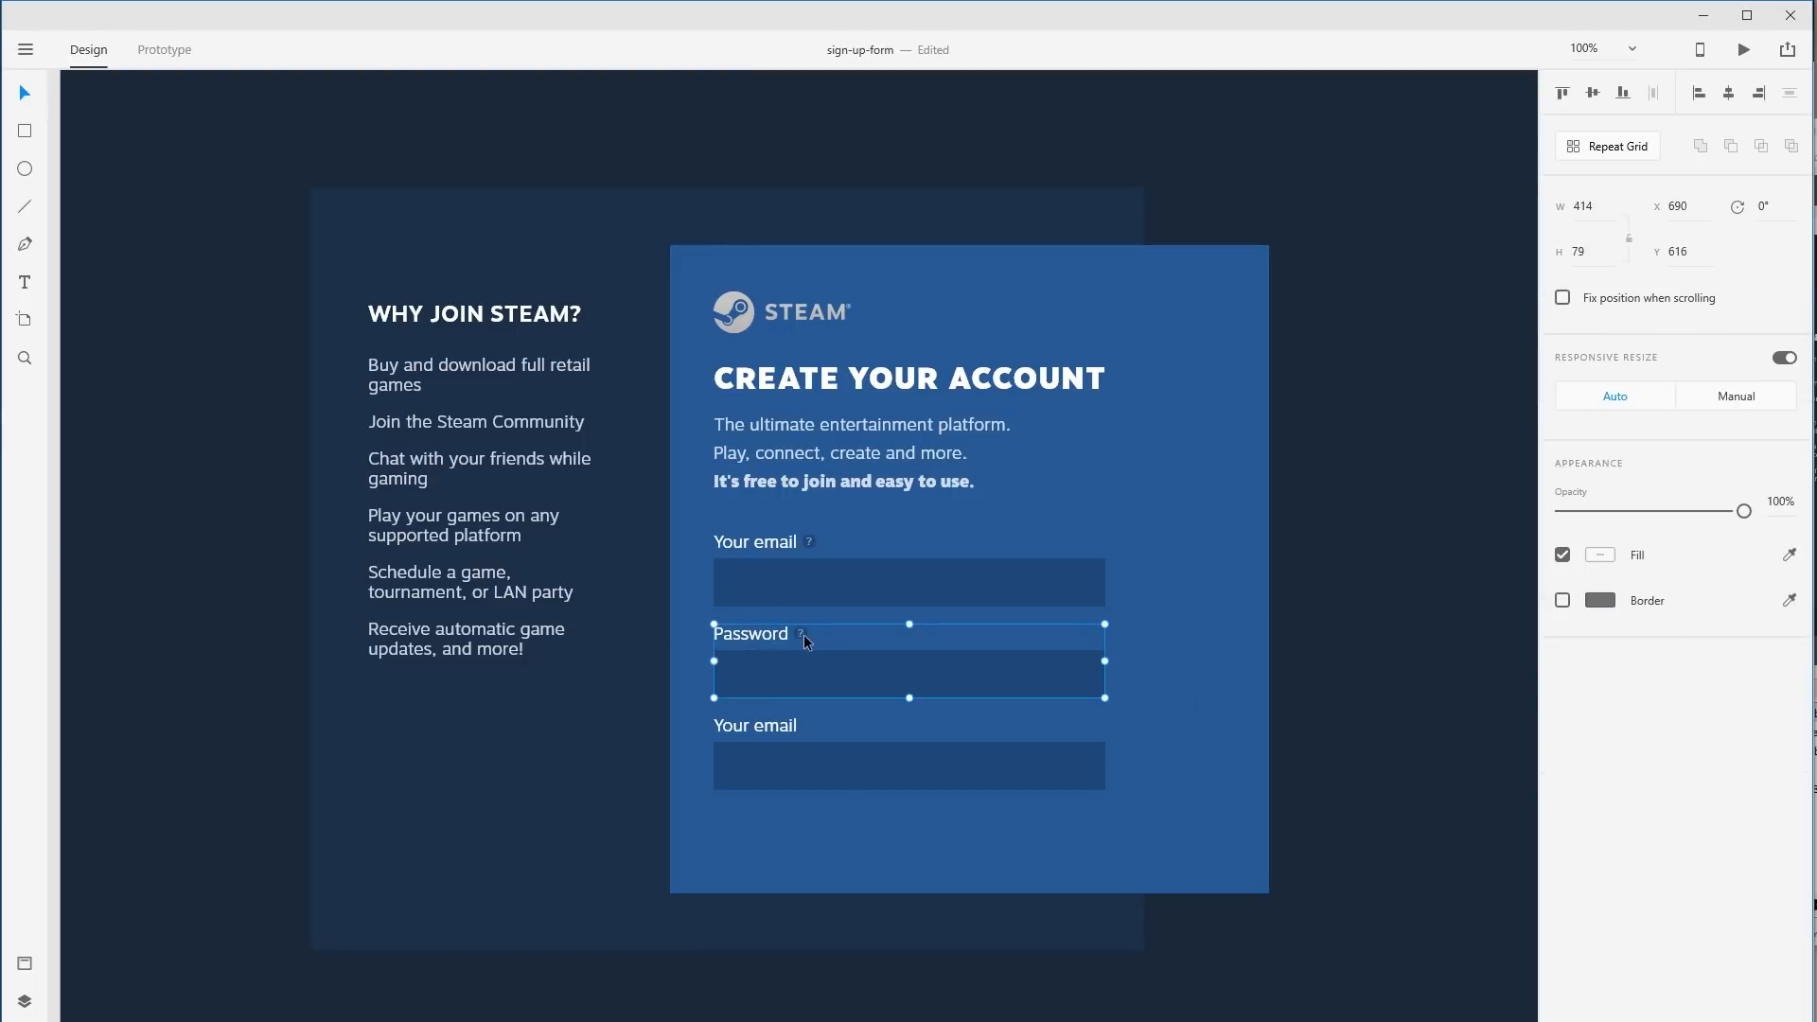
pyautogui.click(838, 590)
pyautogui.press('Right')
pyautogui.press('Right')
pyautogui.press('Right')
pyautogui.press('Right')
pyautogui.press('Up')
pyautogui.press('Up')
pyautogui.press('Up')
pyautogui.press('Up')
pyautogui.press('Up')
pyautogui.press('Up')
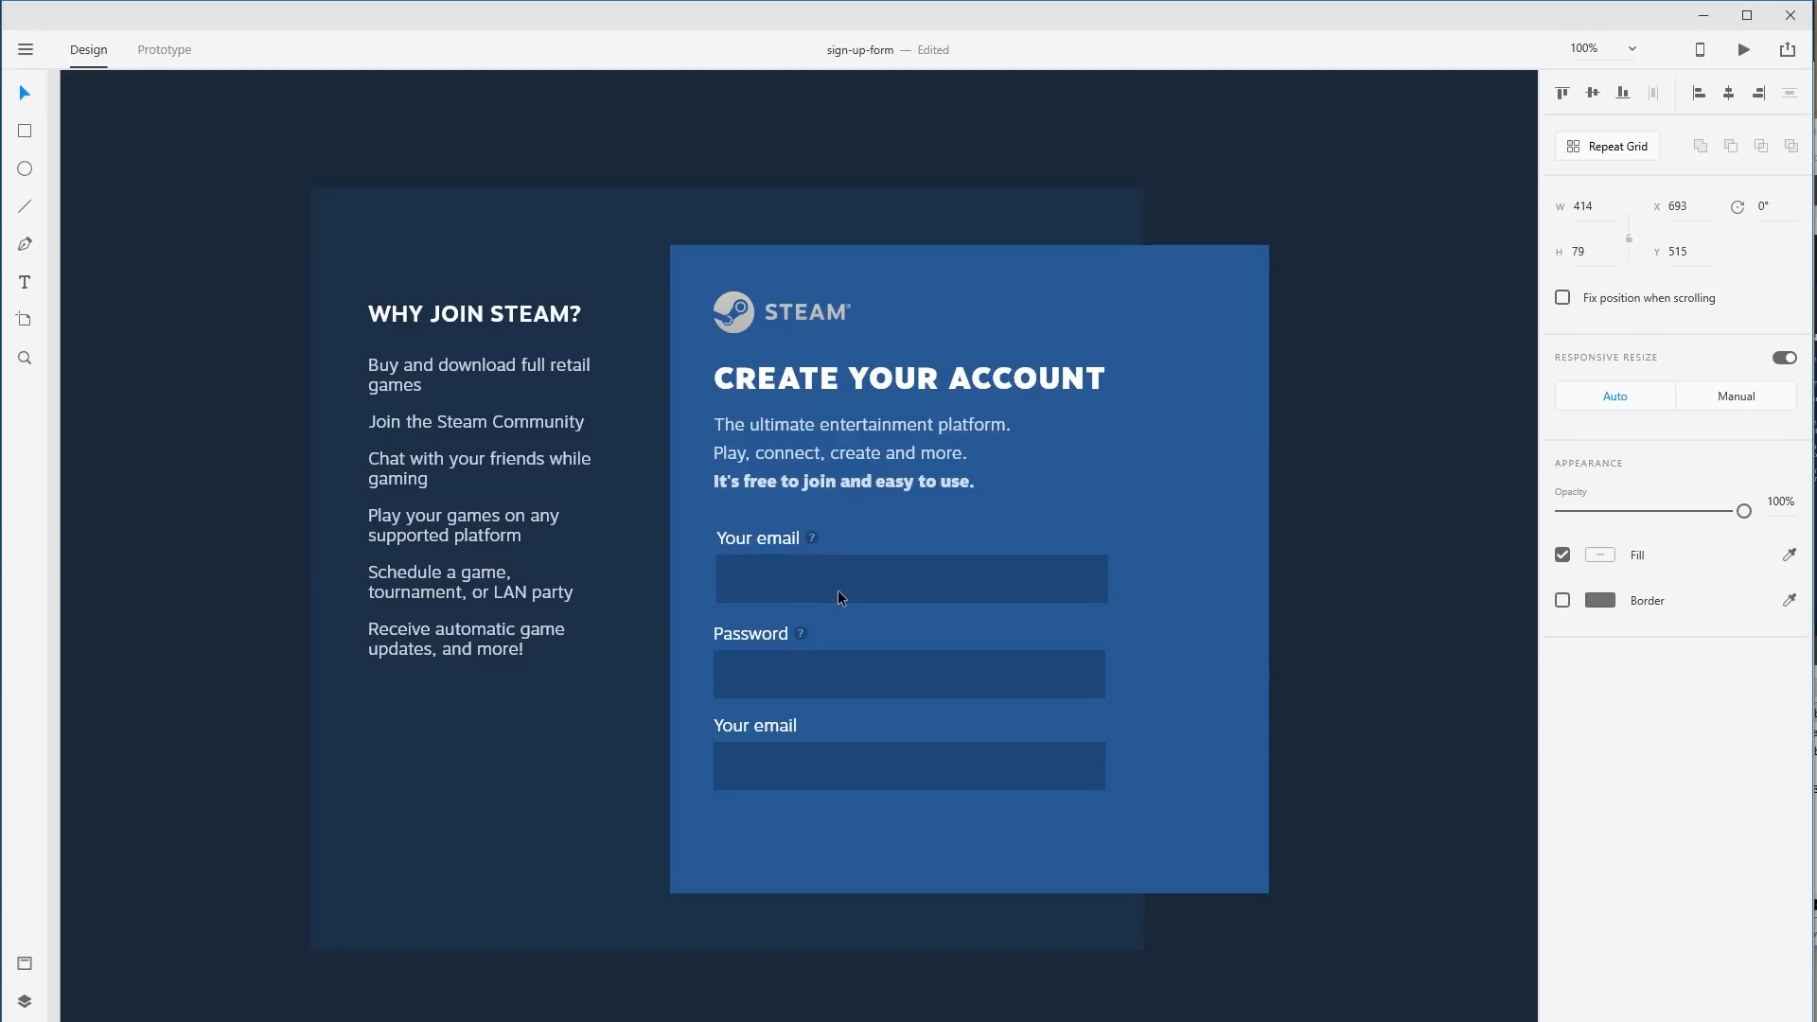
pyautogui.press('Down')
pyautogui.press('Down')
pyautogui.press('Down')
pyautogui.press('Left')
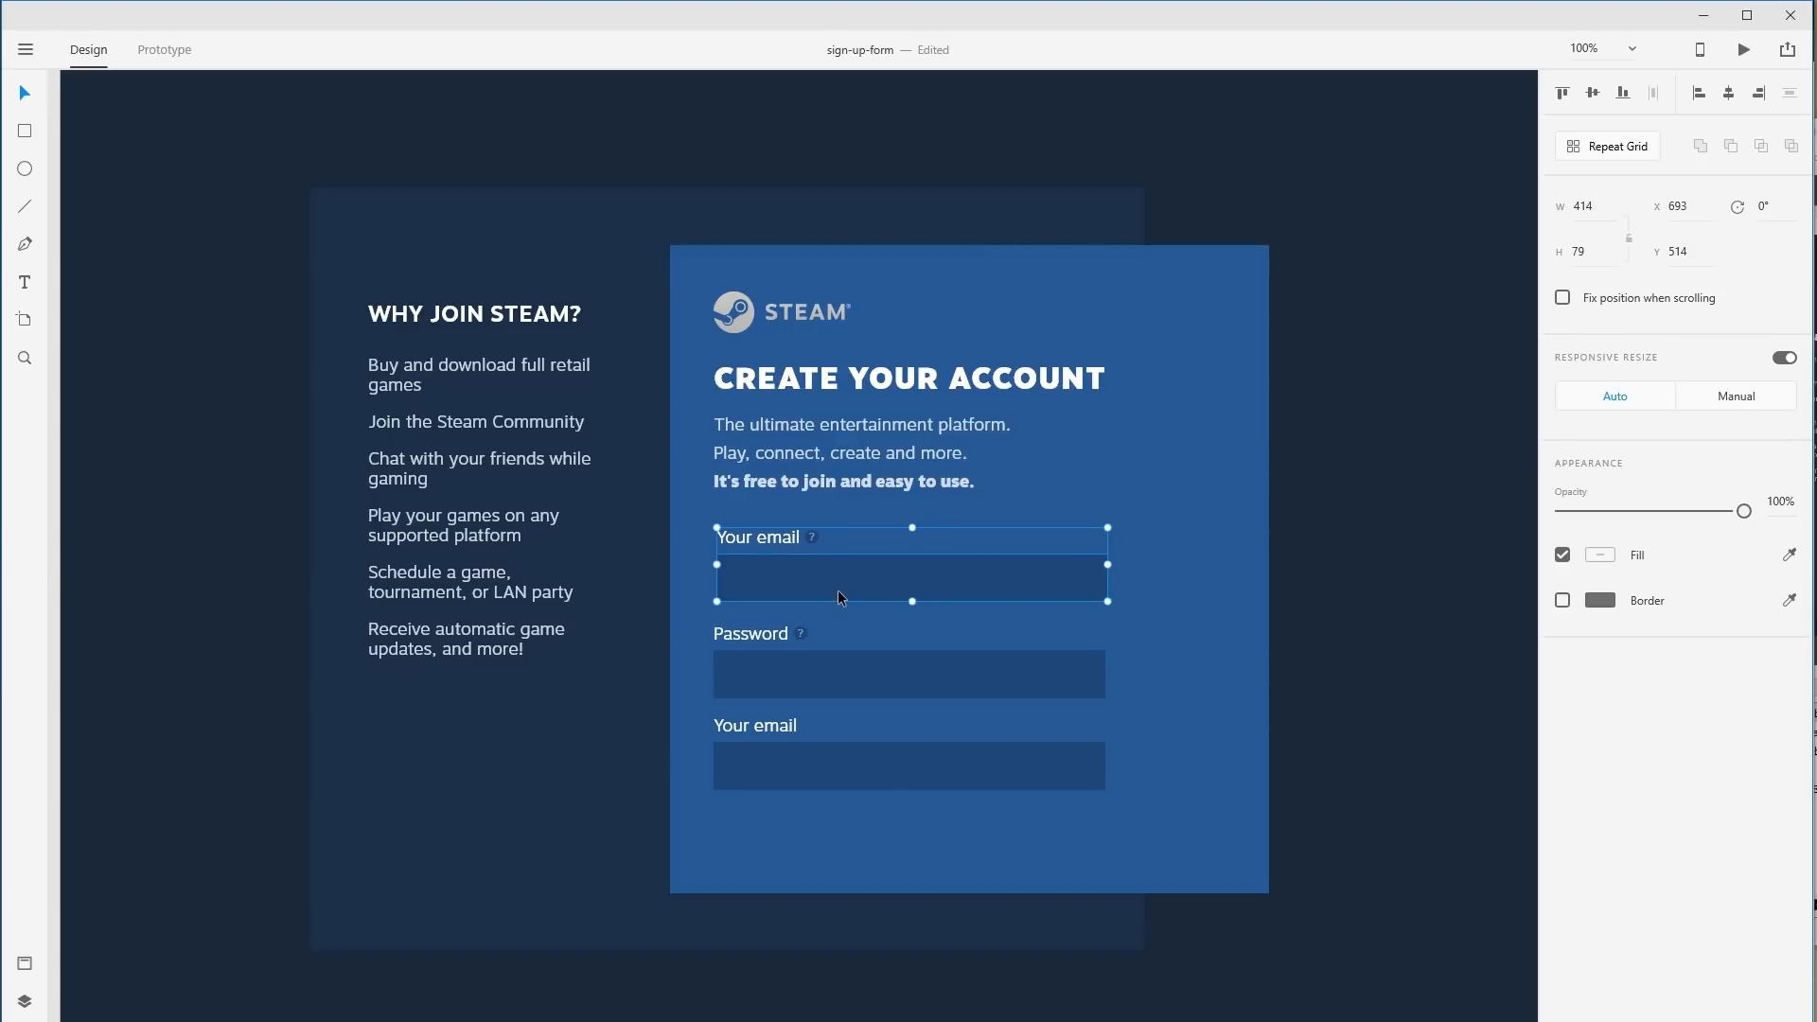
pyautogui.press('Down')
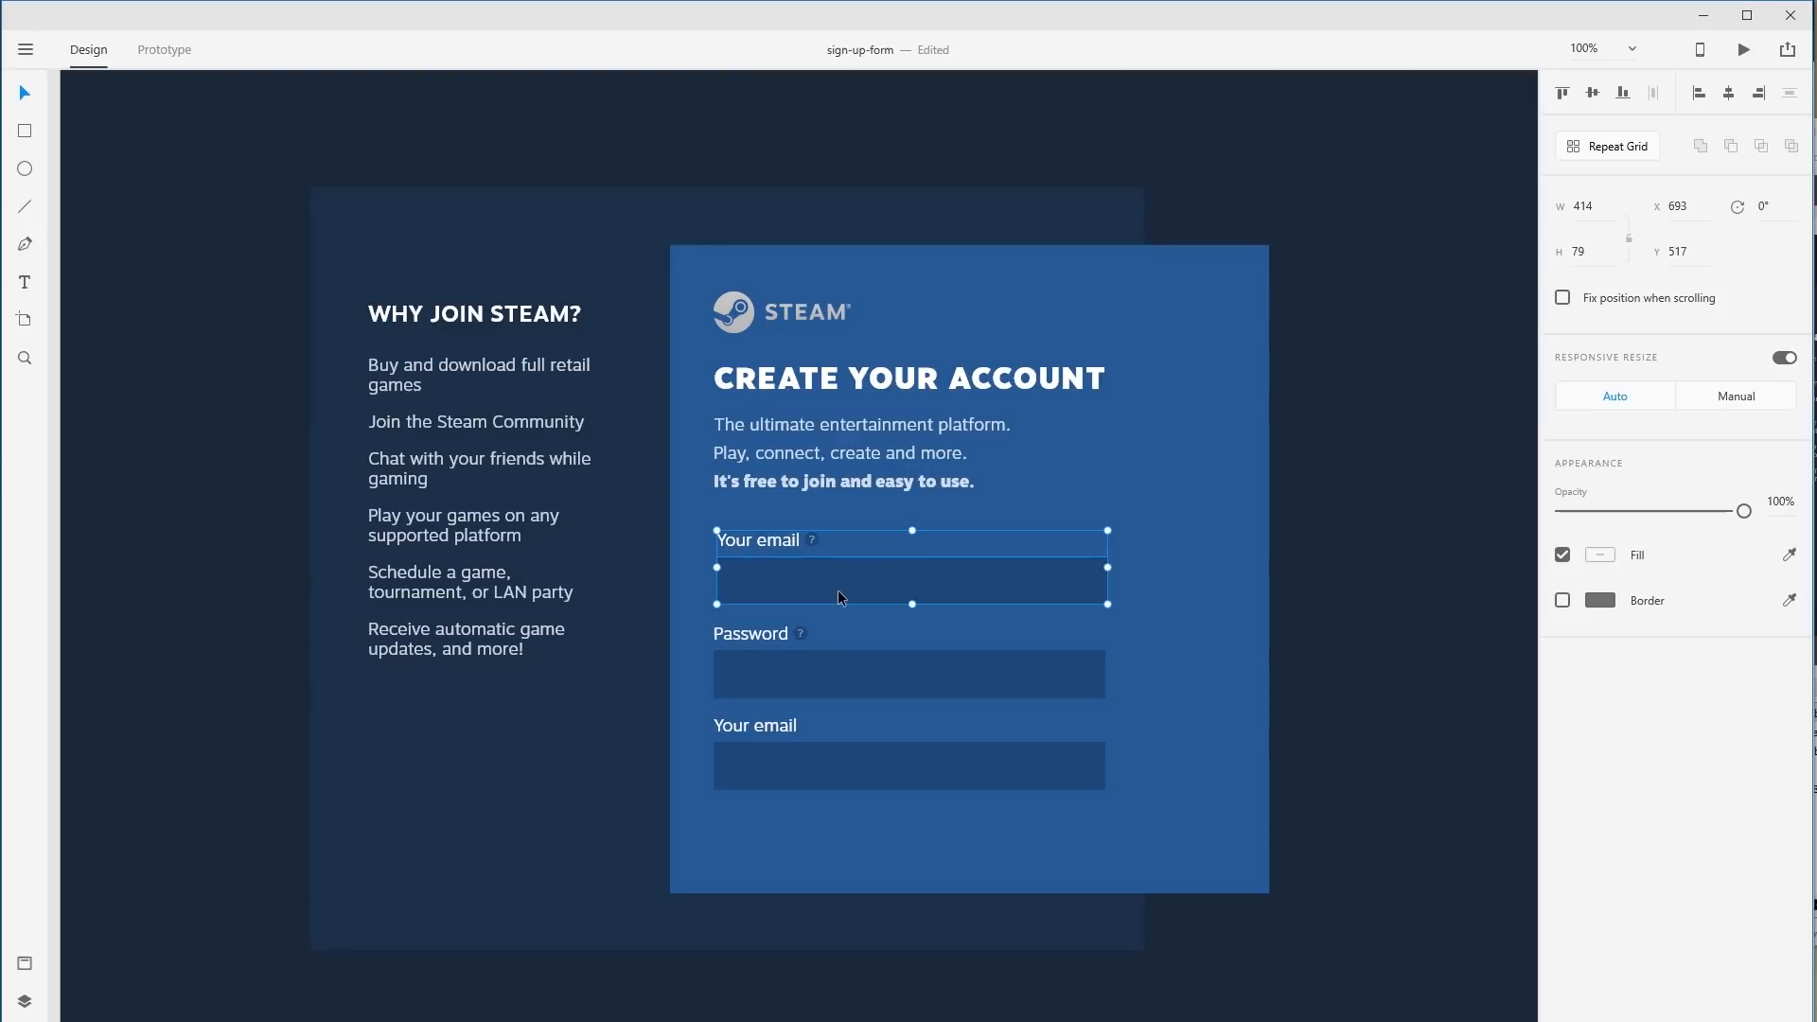
pyautogui.hotkey('ctrl', 'z')
pyautogui.hotkey('ctrl', 'z')
pyautogui.hotkey('ctrl', 'z')
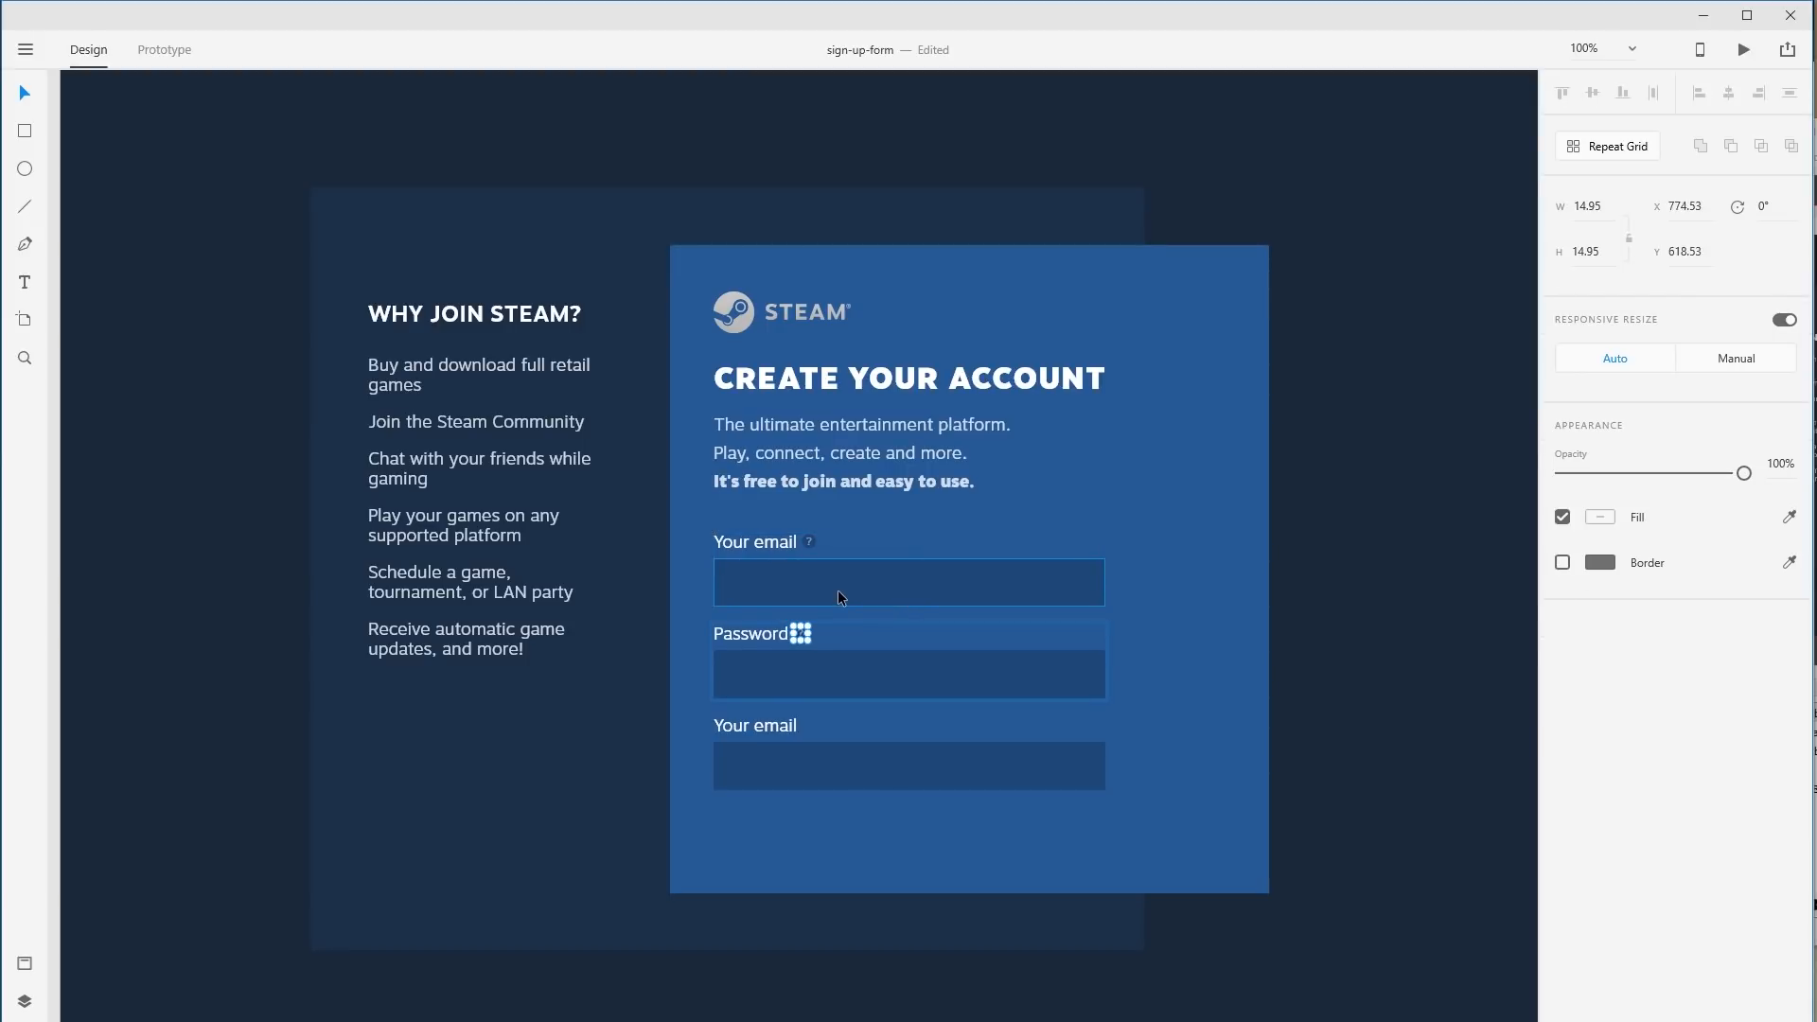
pyautogui.click(1405, 649)
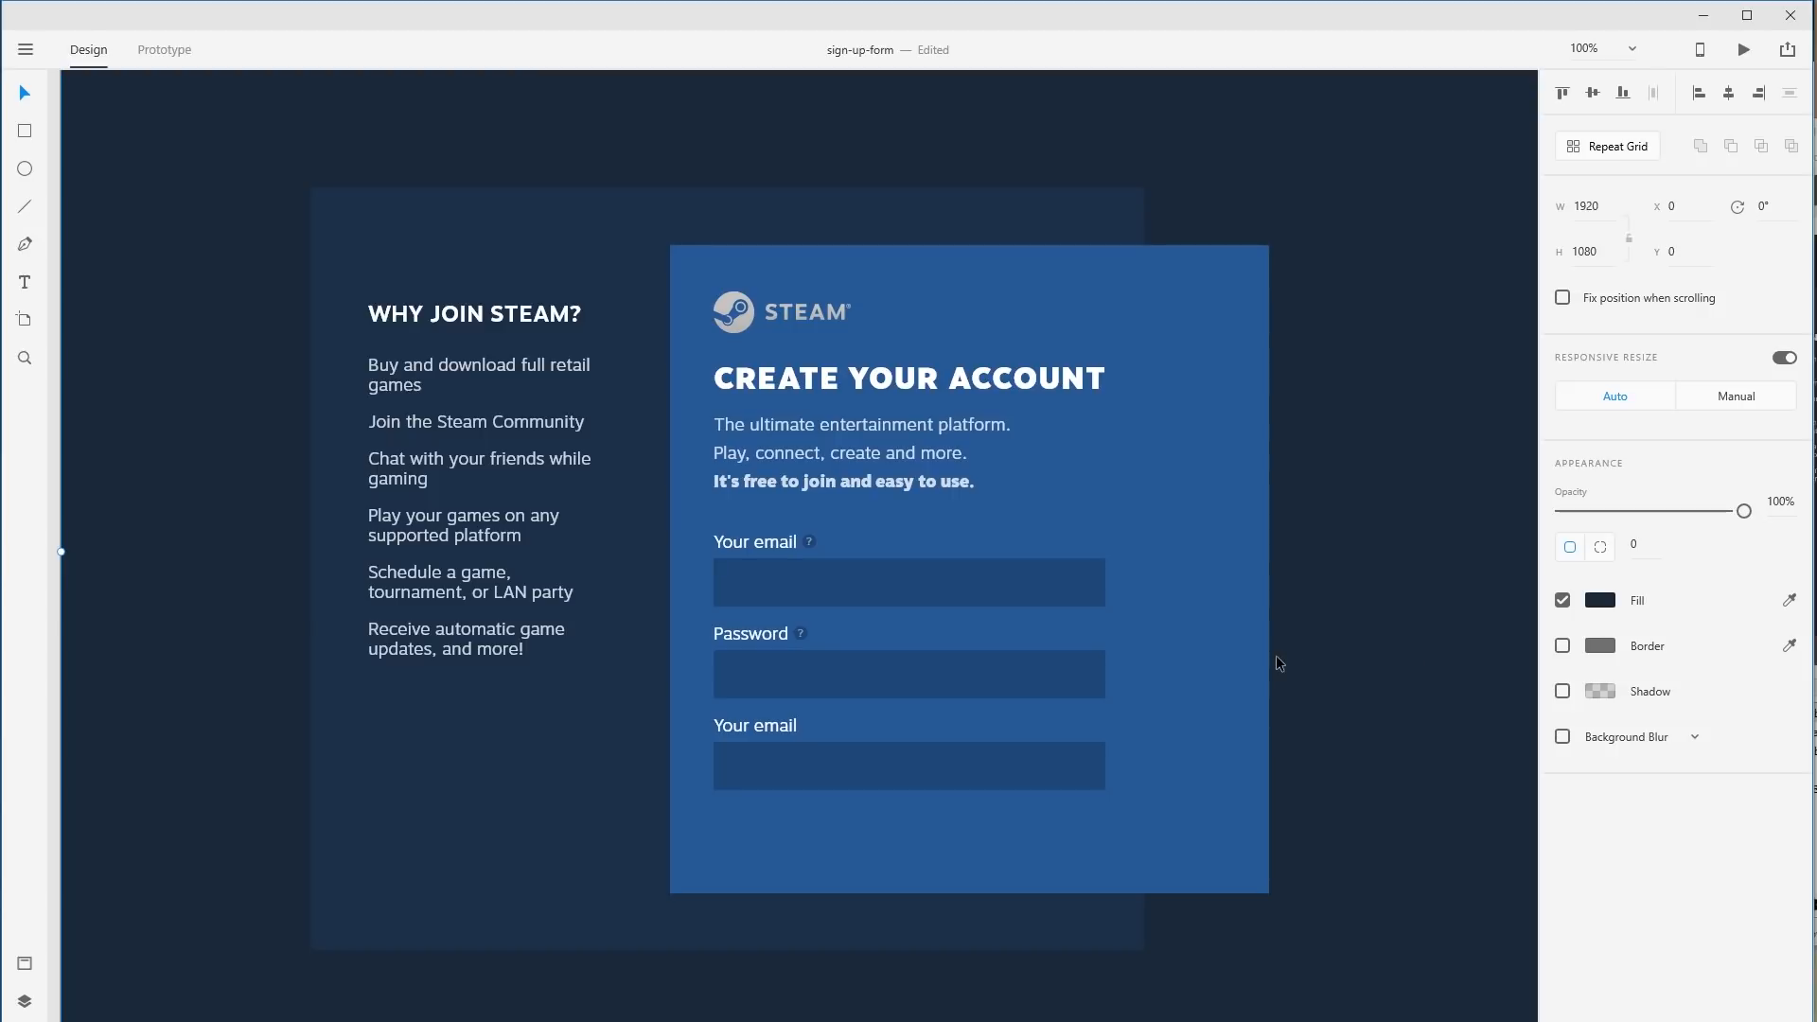
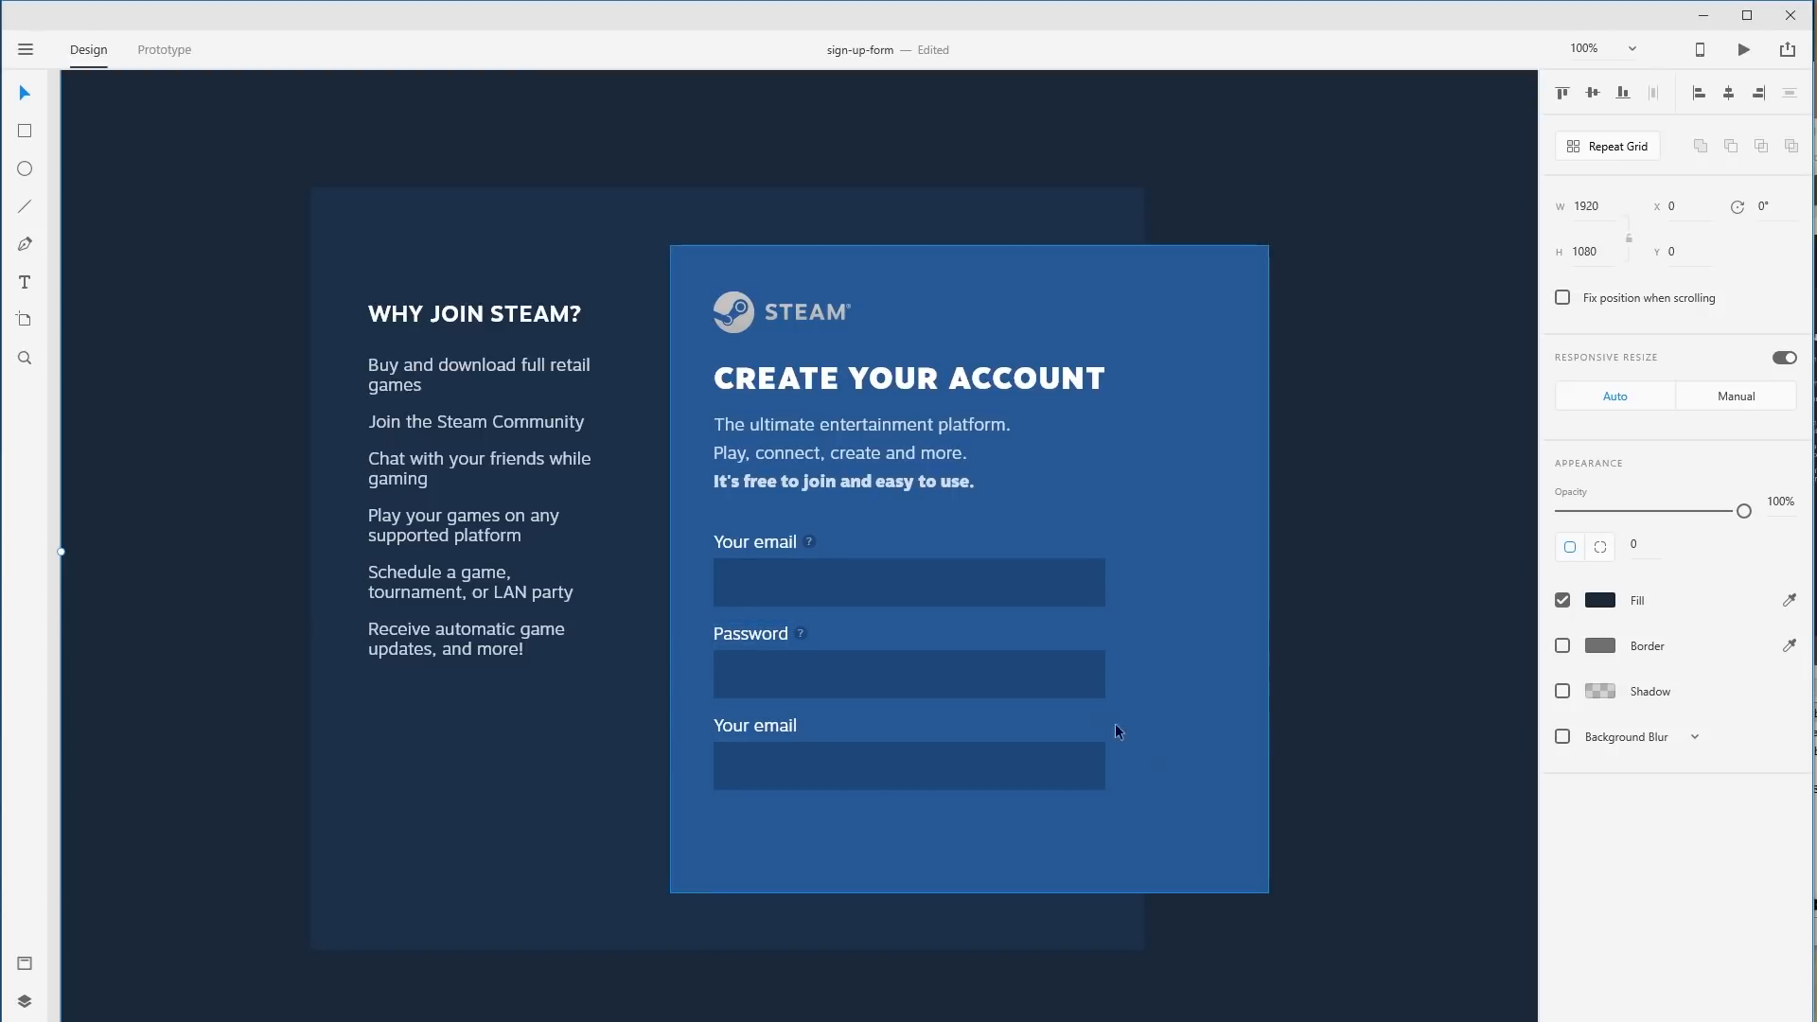
# Paste the 'I agree AND am 13 years of age or older' line at 80% opacity below the fields.
pyautogui.hotkey('alt', 'Tab')
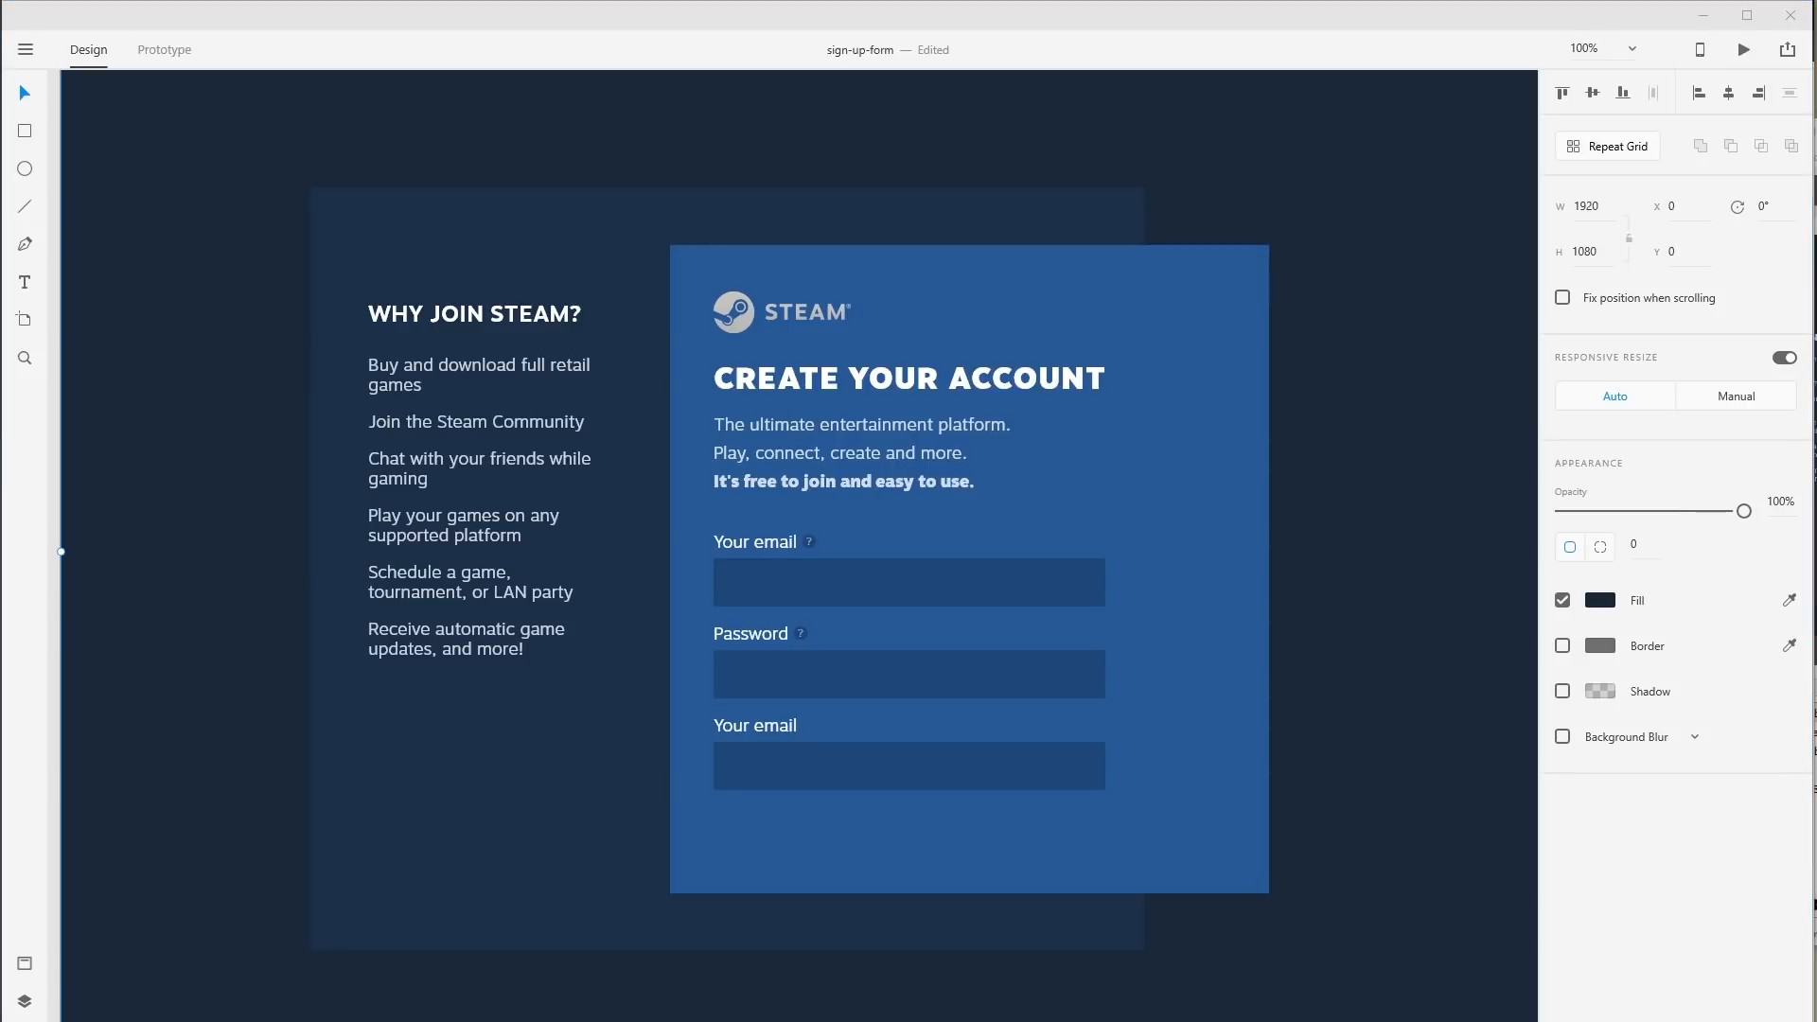
pyautogui.click(740, 829)
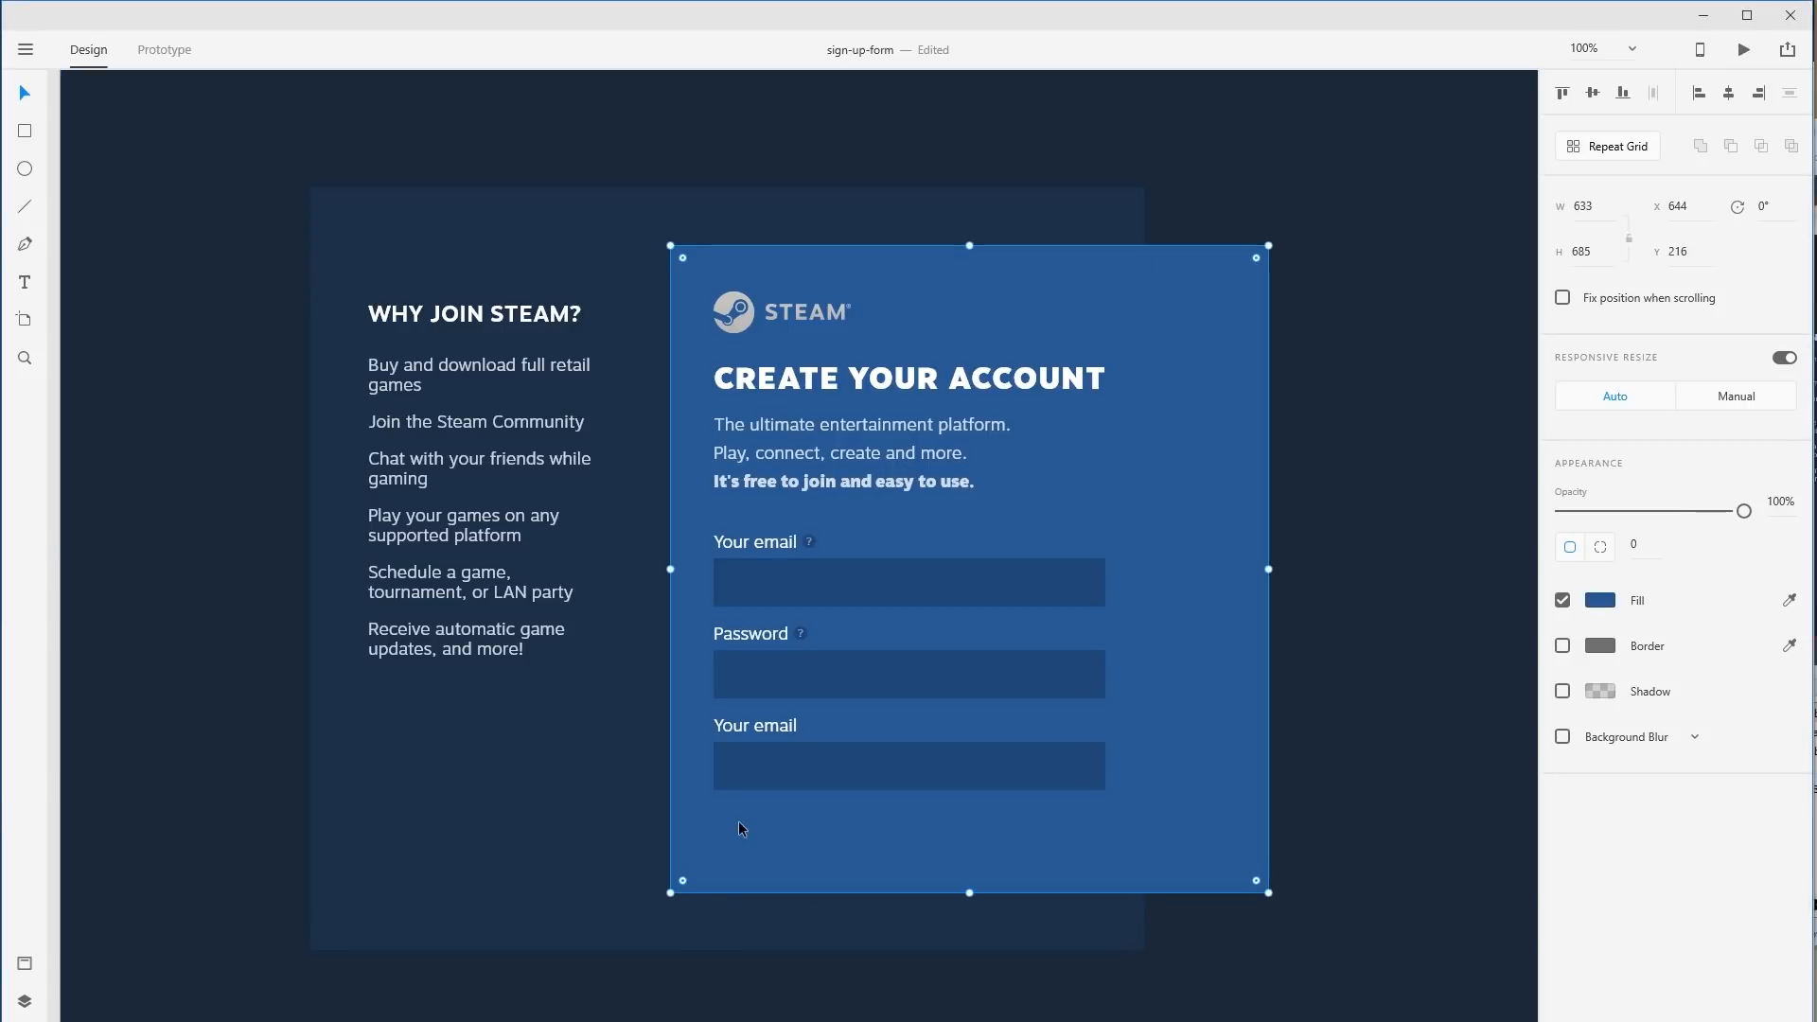
pyautogui.press('t')
pyautogui.click(762, 820)
pyautogui.write('I agree AND am 13 years of age or older')
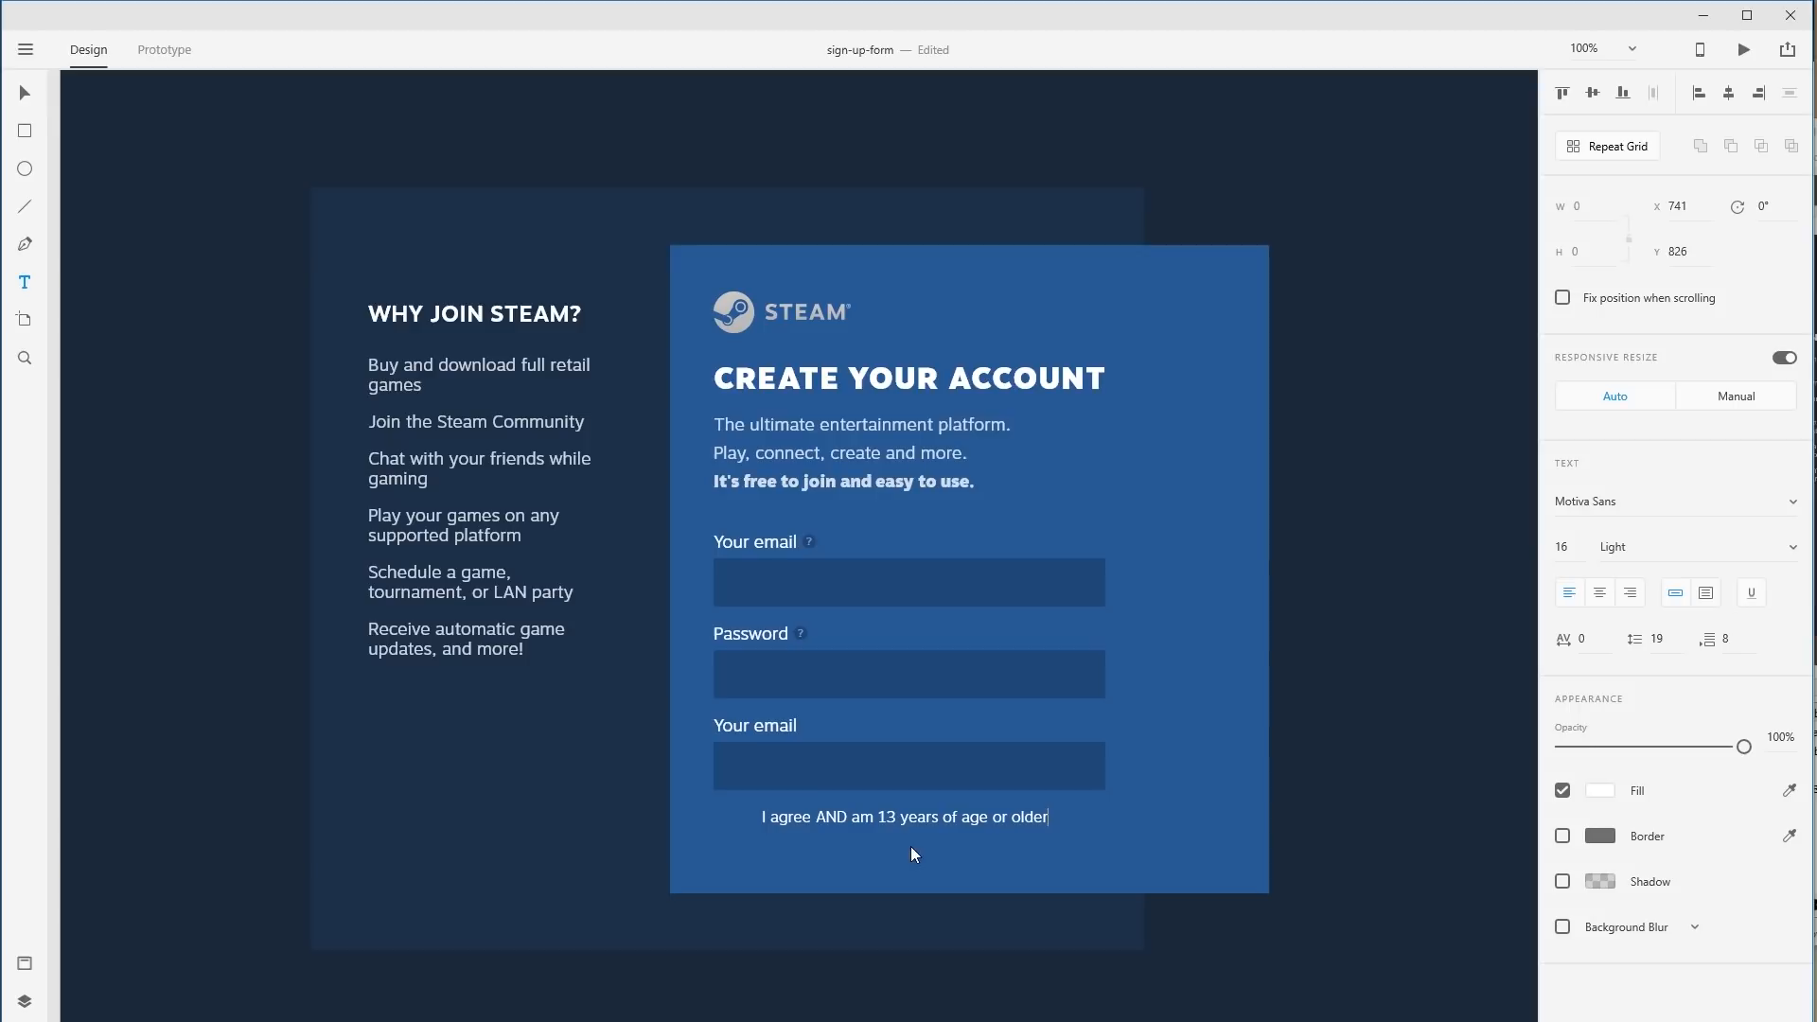
pyautogui.press('Escape')
pyautogui.moveTo(1744, 747); pyautogui.dragTo(1716, 754)
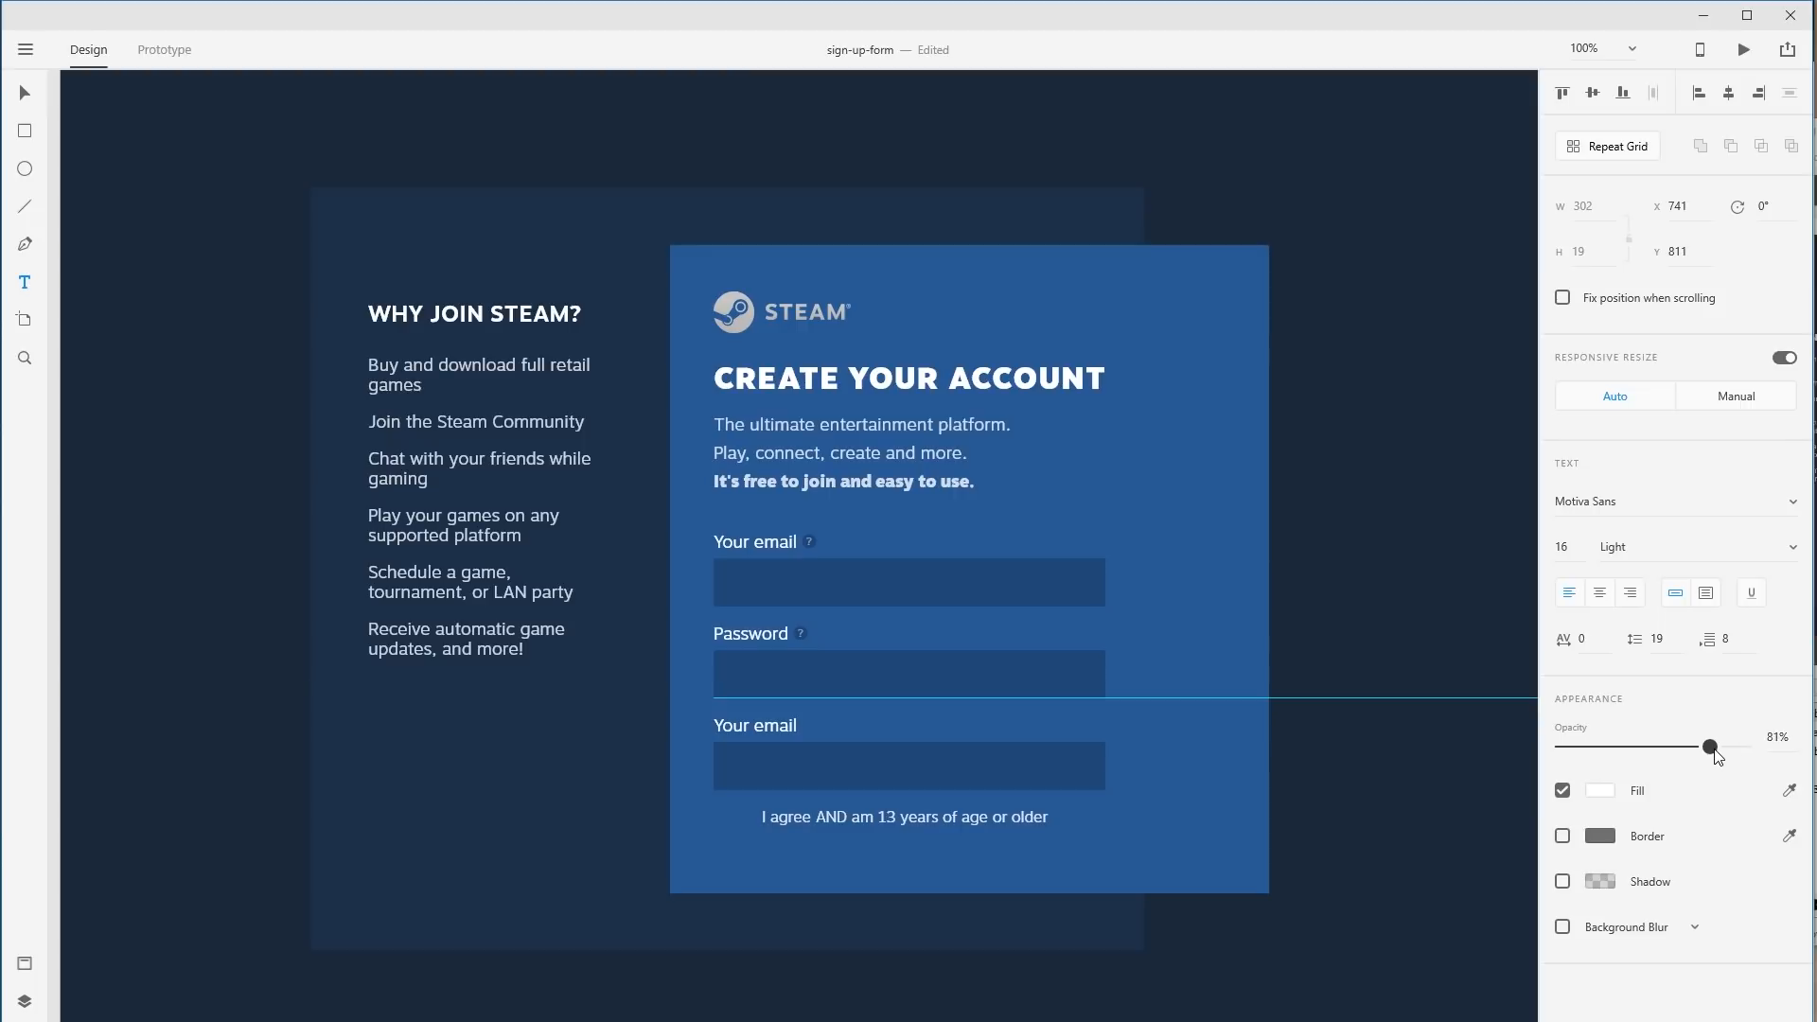
pyautogui.click(824, 817)
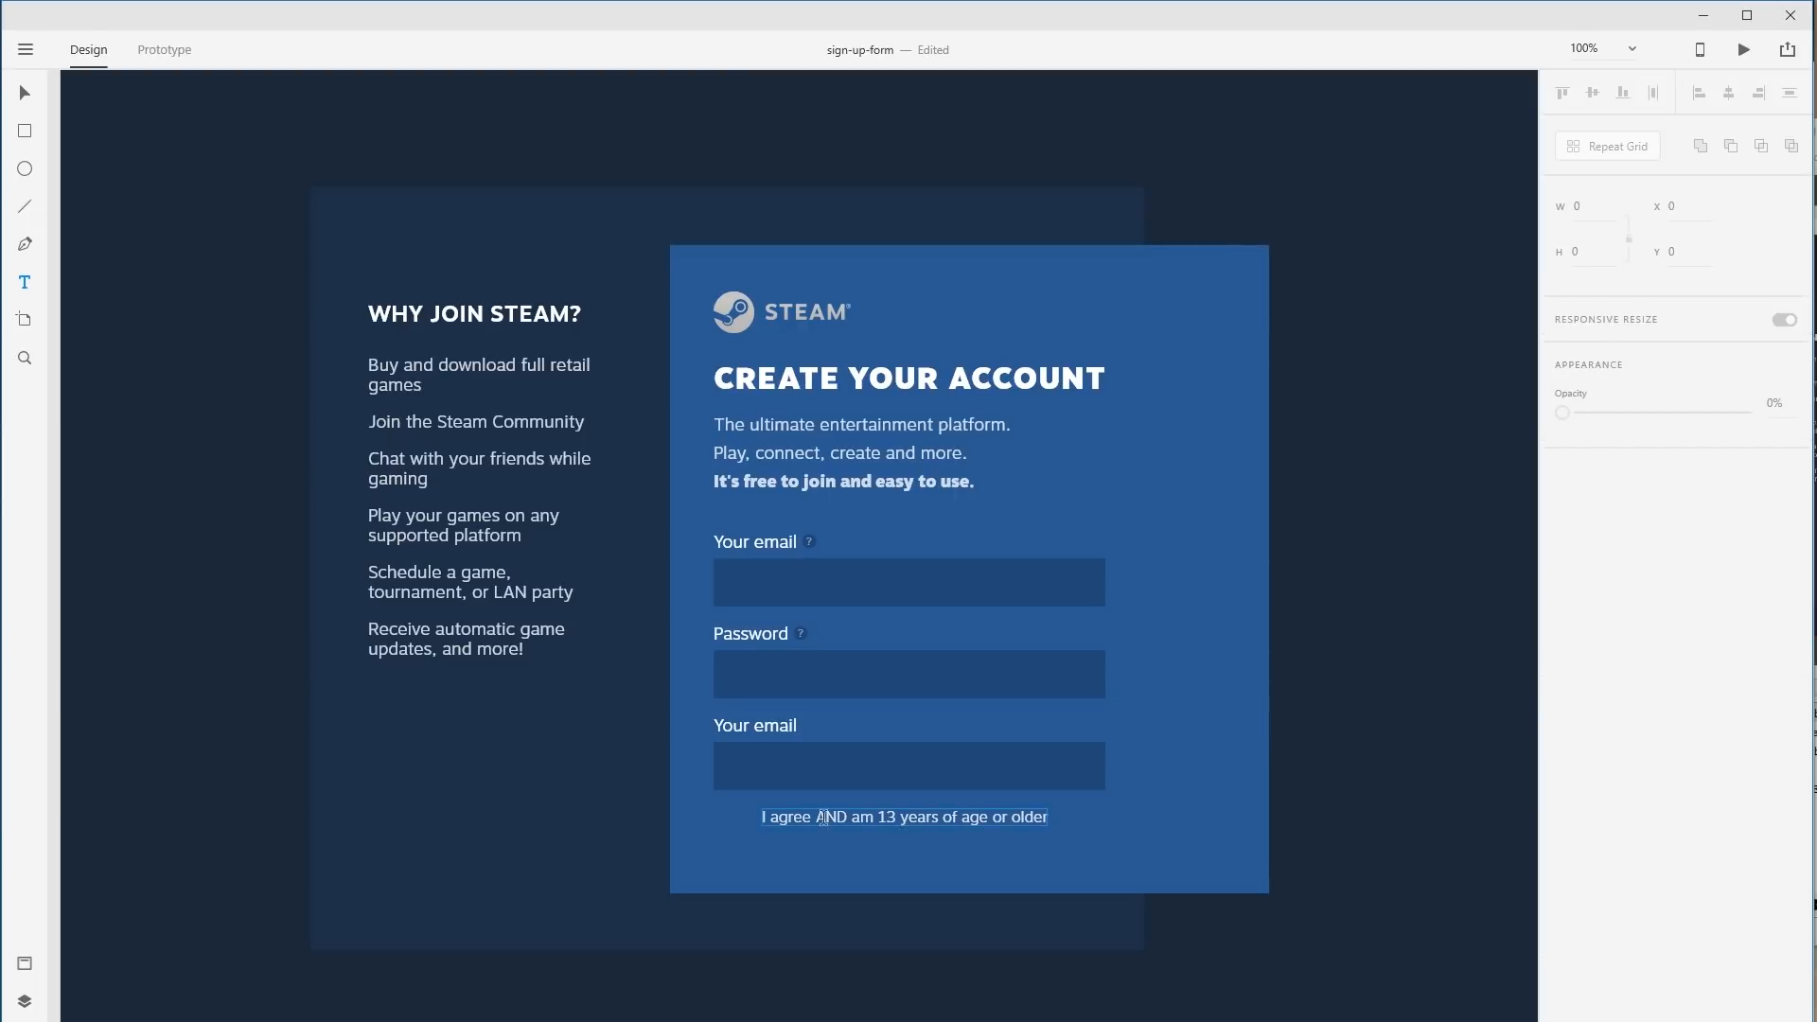
pyautogui.press('Escape')
pyautogui.moveTo(810, 821); pyautogui.dragTo(790, 826)
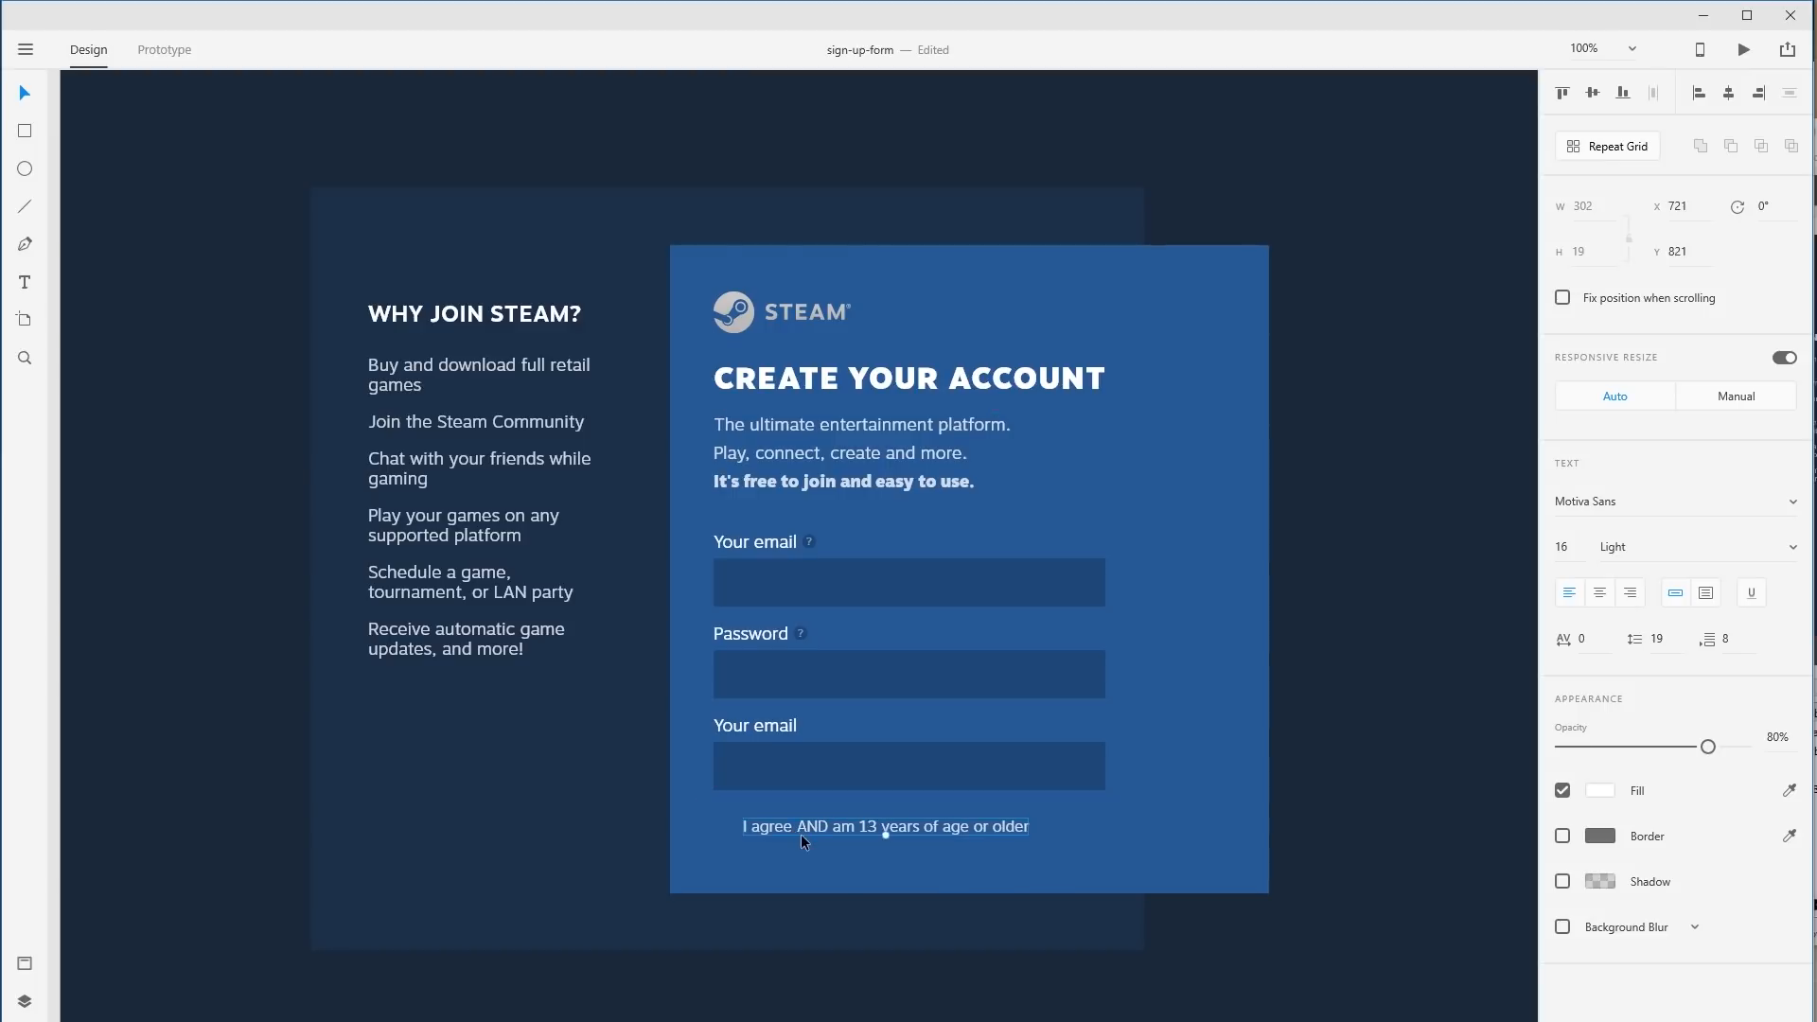
# Draw a small checkbox square left of the agreement text and line it up.
pyautogui.click(22, 130)
pyautogui.moveTo(714, 815); pyautogui.dragTo(728, 829)
pyautogui.press('v')
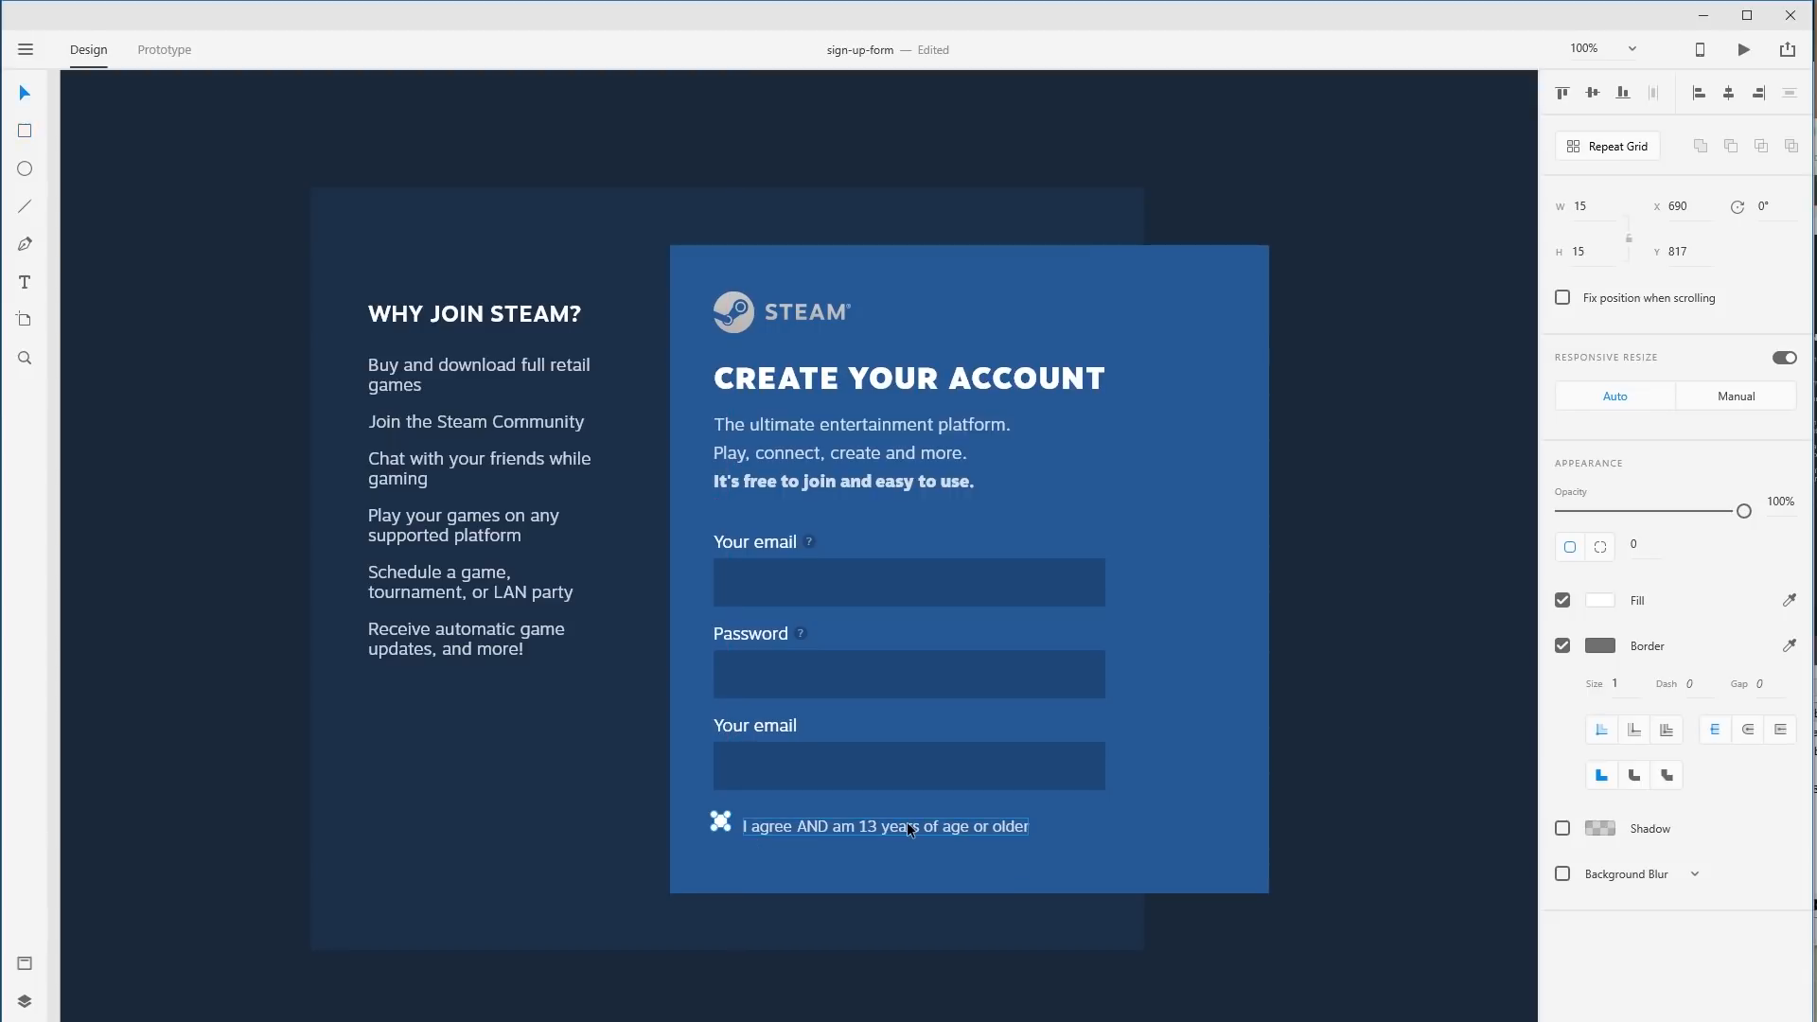
pyautogui.moveTo(657, 746); pyautogui.dragTo(957, 932)
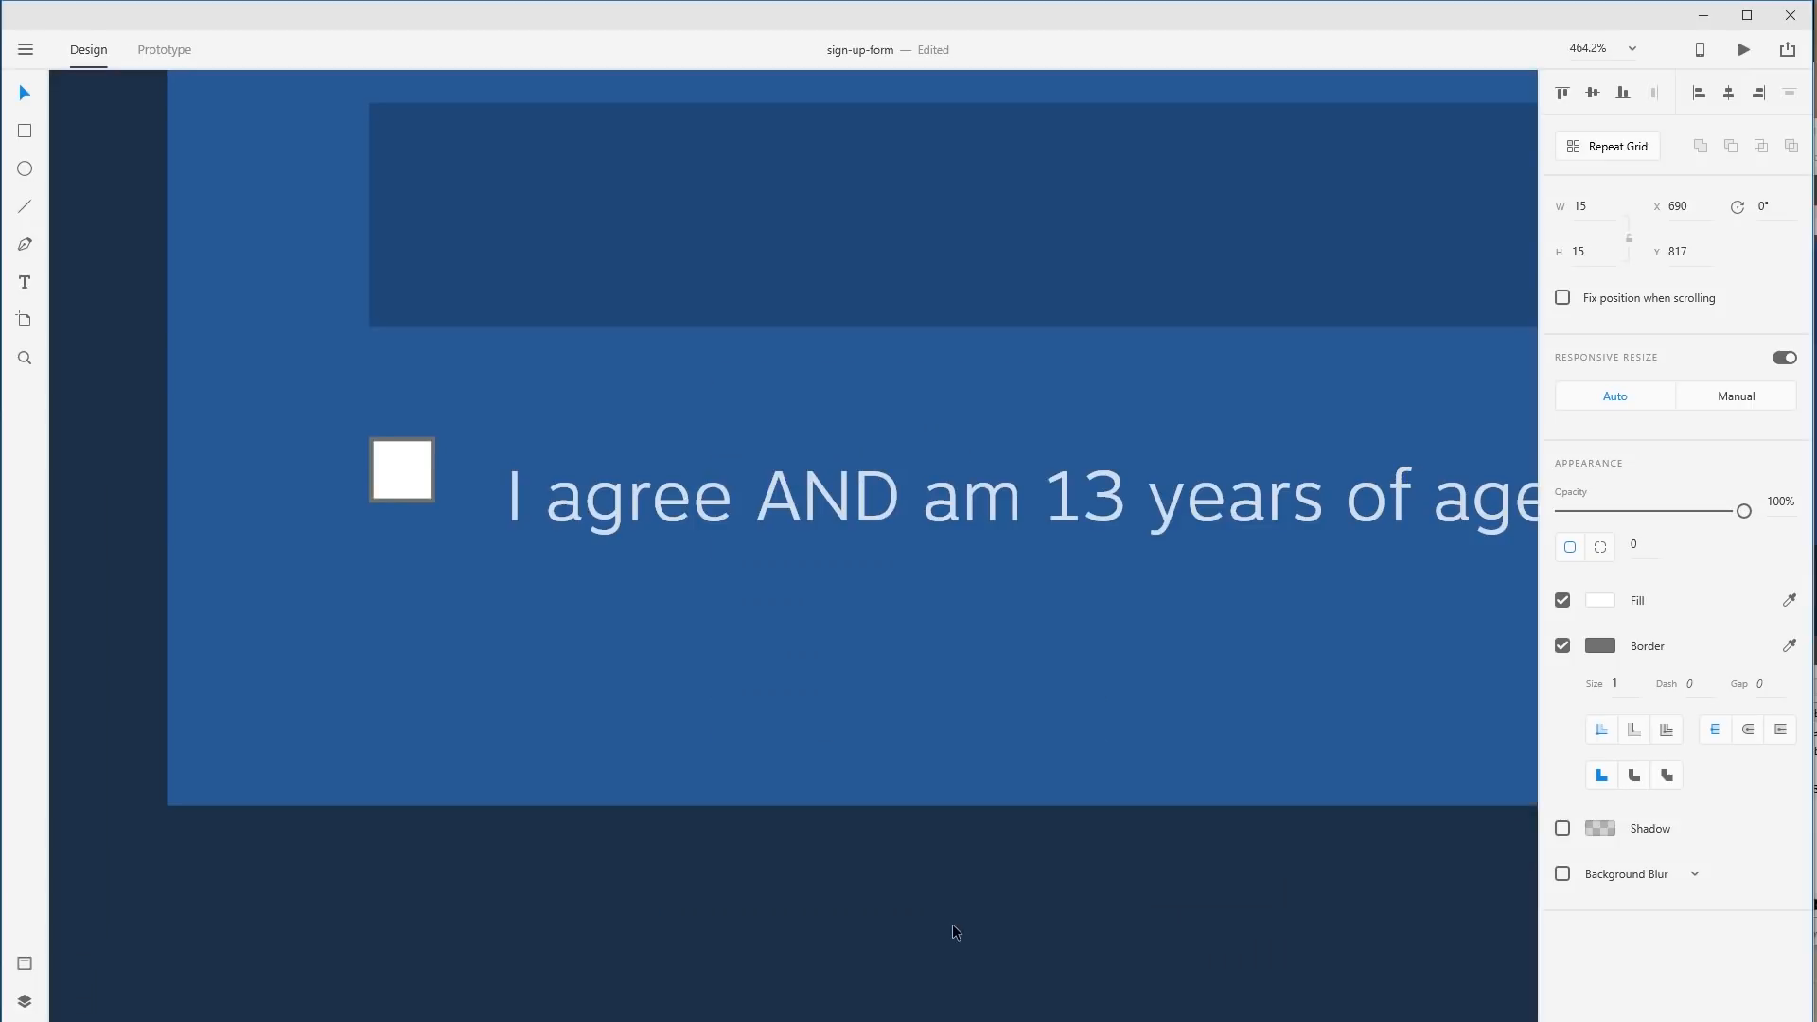
pyautogui.moveTo(401, 466); pyautogui.dragTo(405, 492)
pyautogui.click(1562, 646)
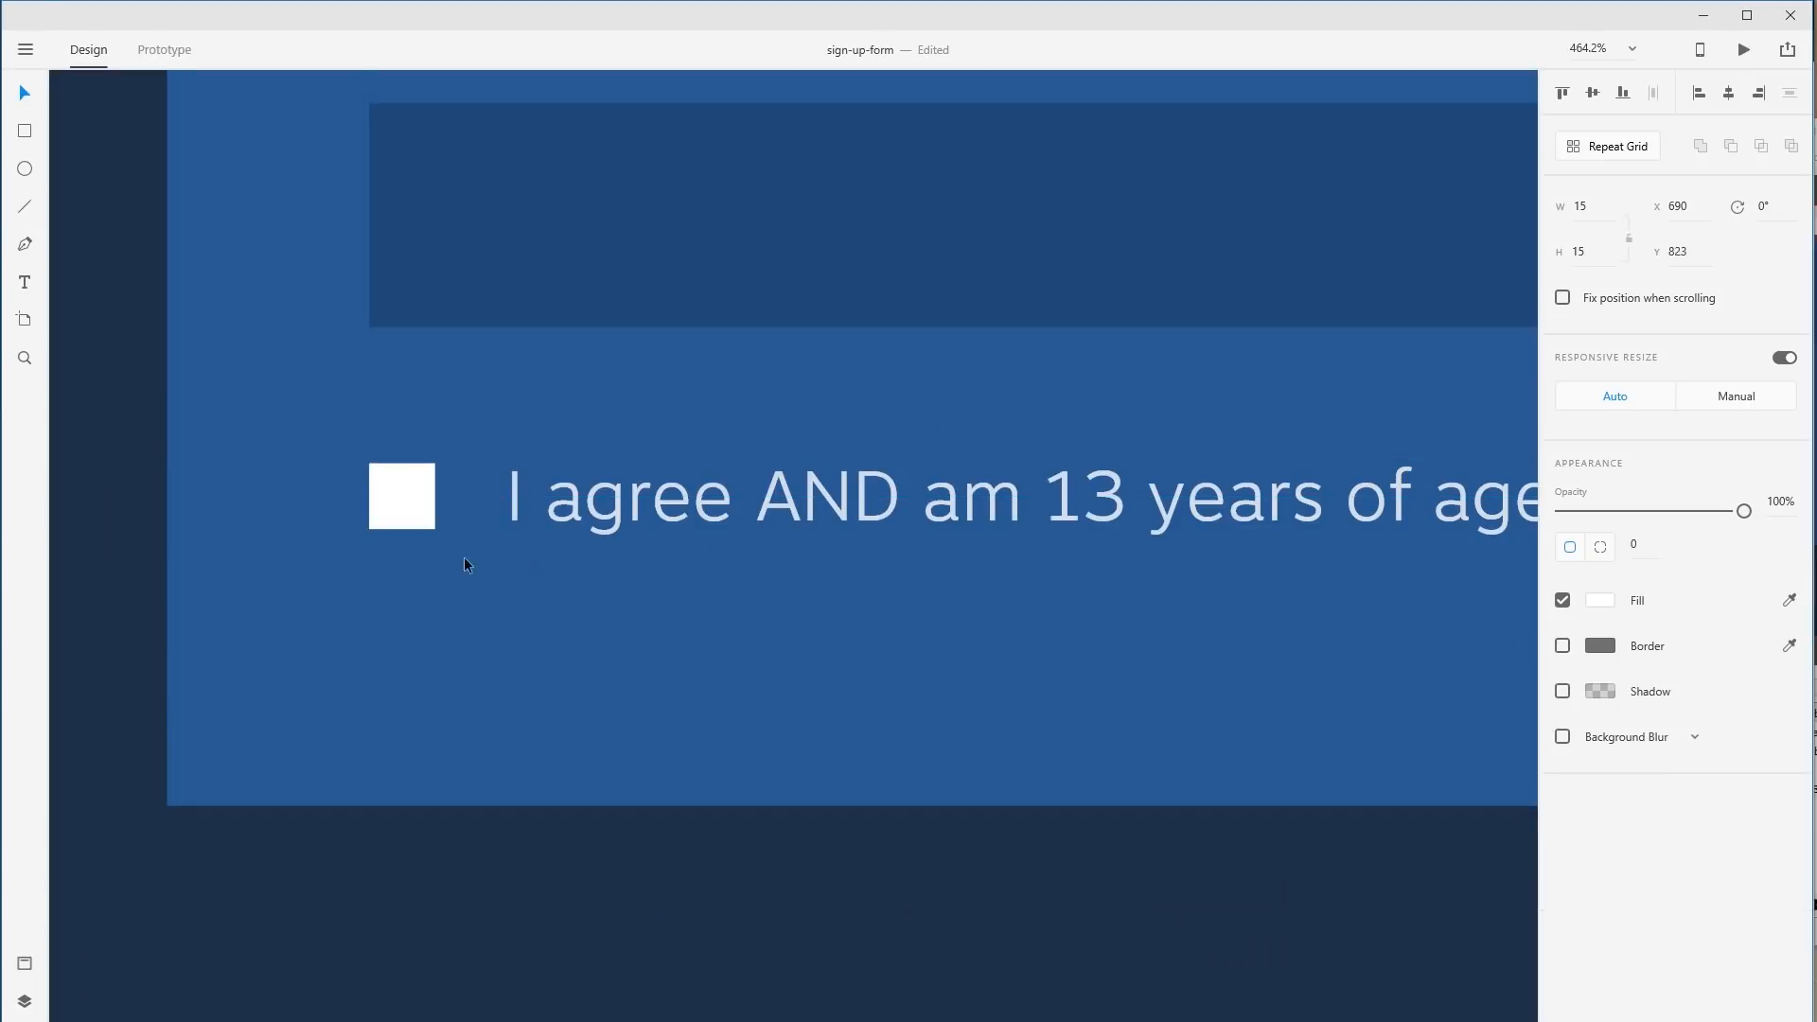
pyautogui.hotkey('ctrl', 'z')
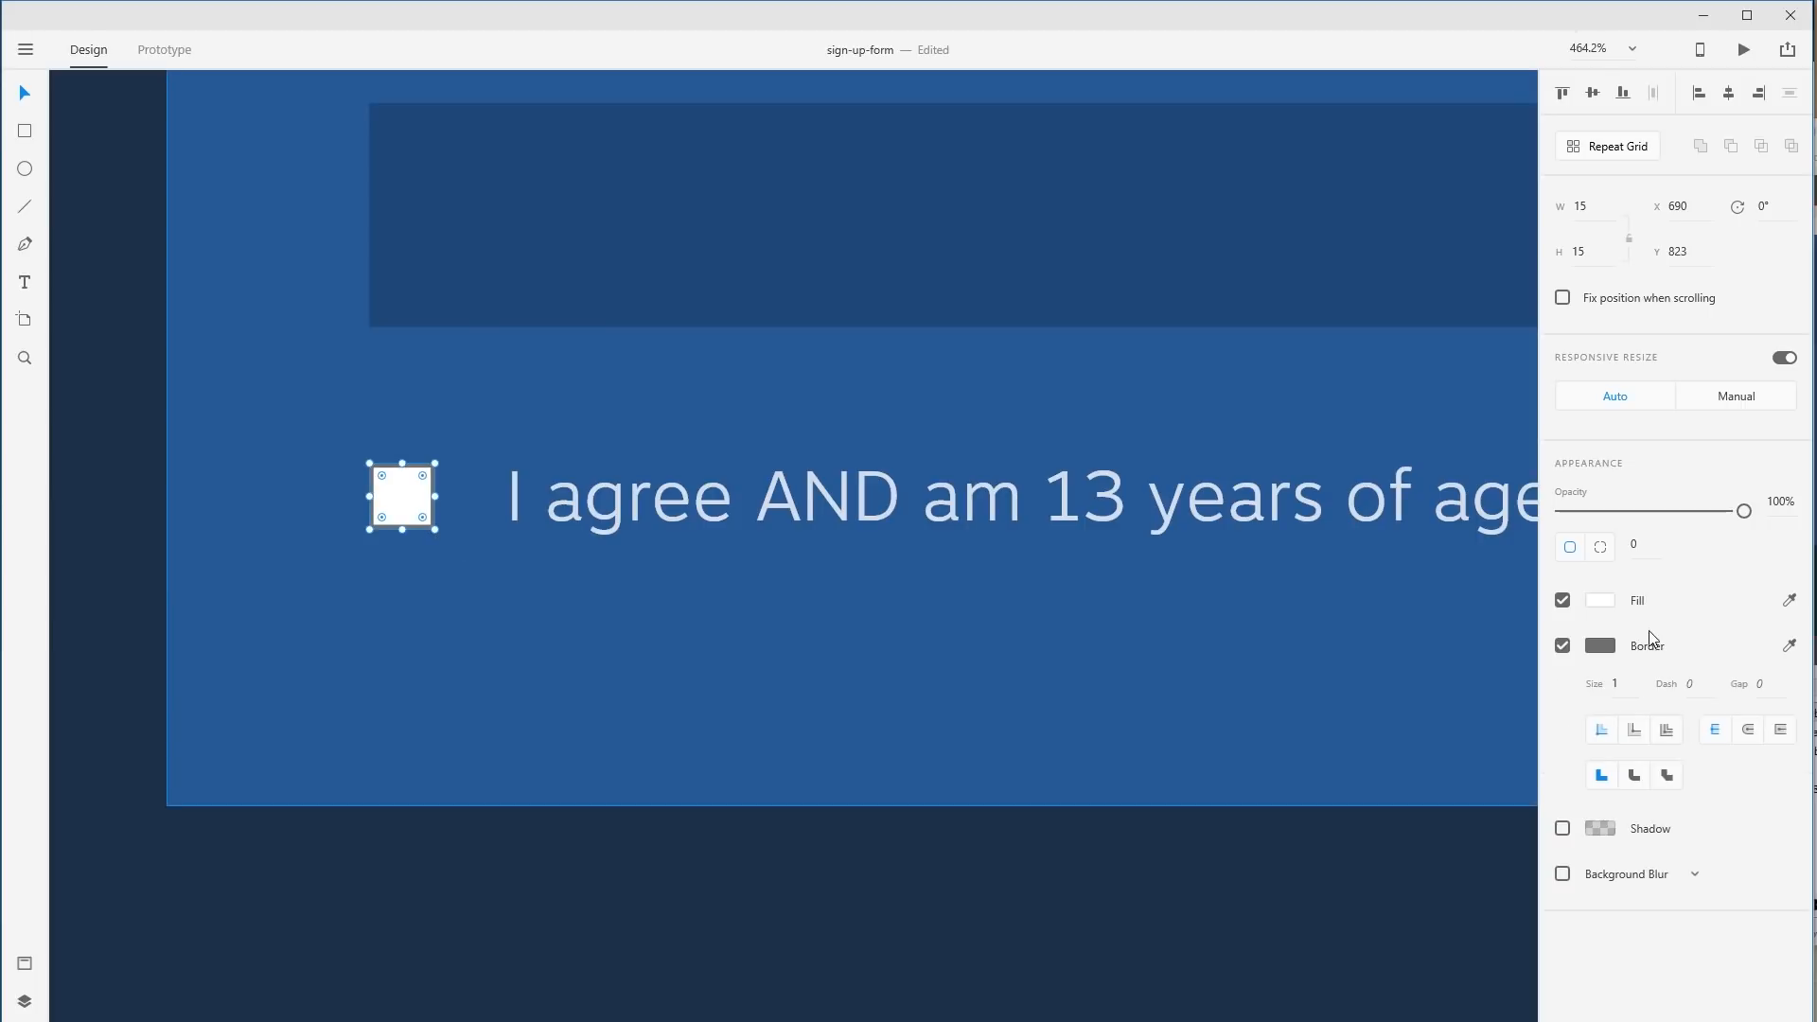
# Give the checkbox a #20487A border and make it 17×17 px.
pyautogui.click(1600, 646)
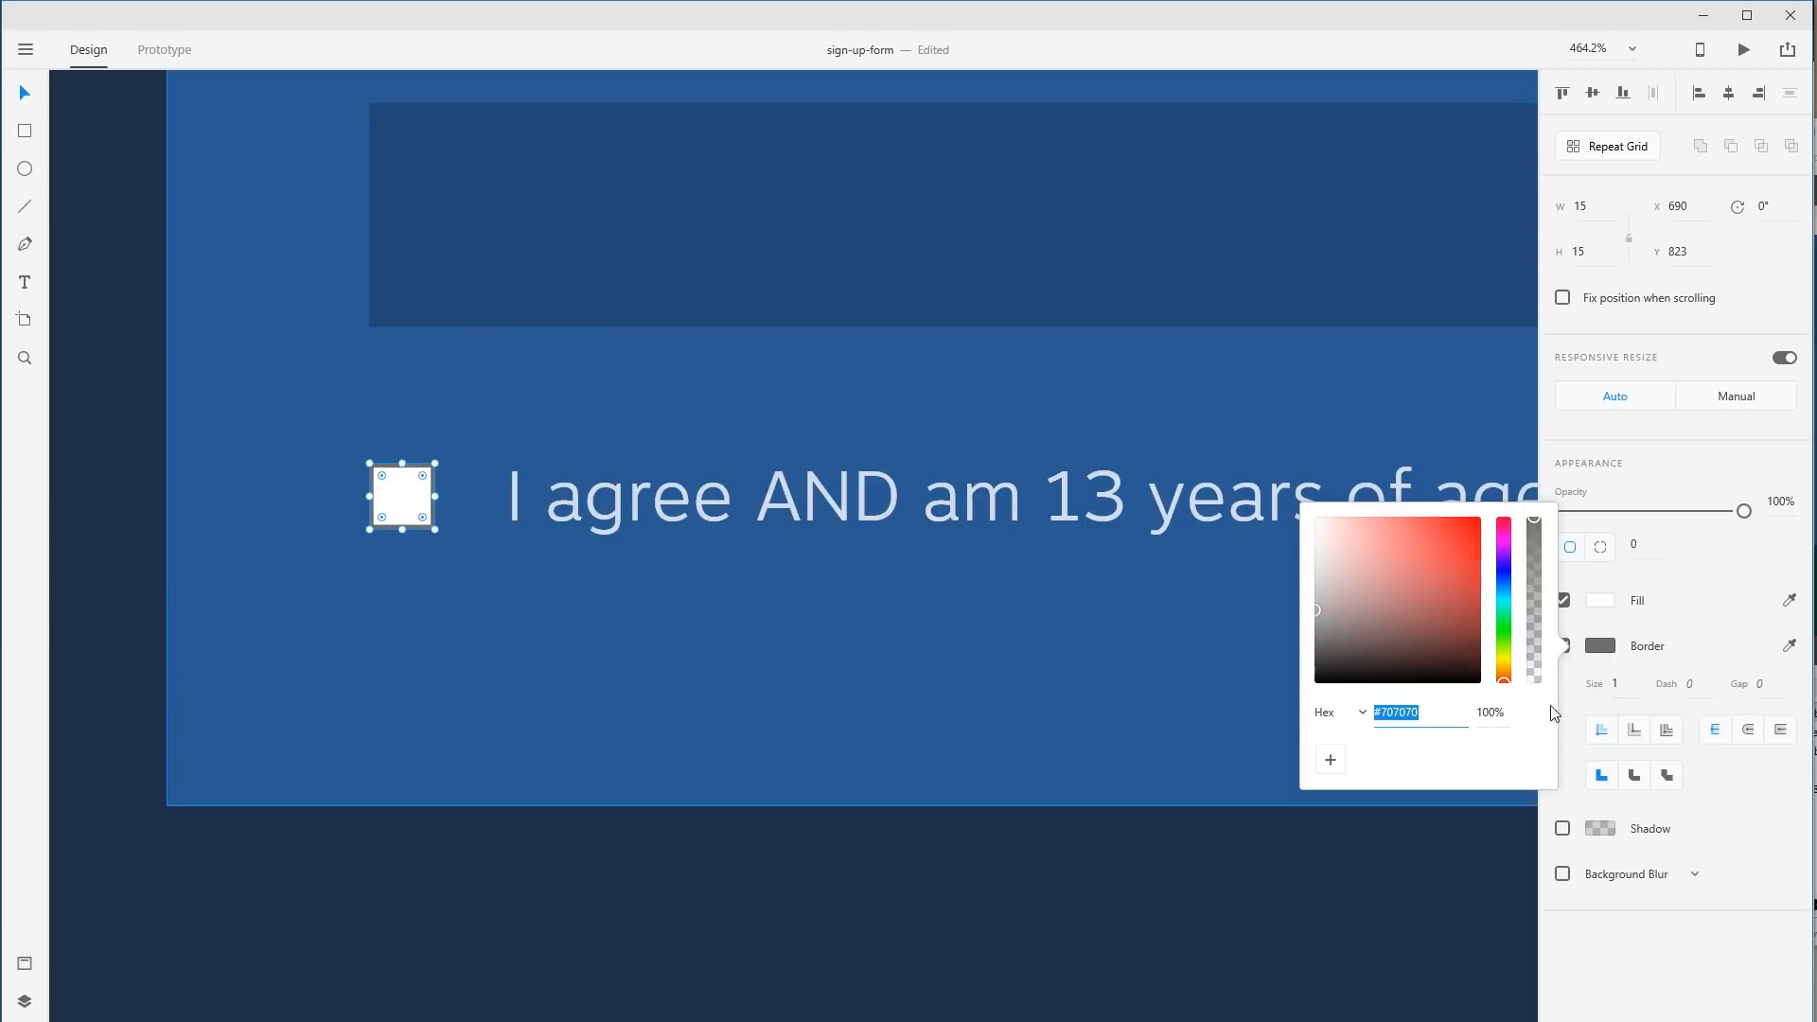
pyautogui.click(1790, 645)
pyautogui.click(1292, 875)
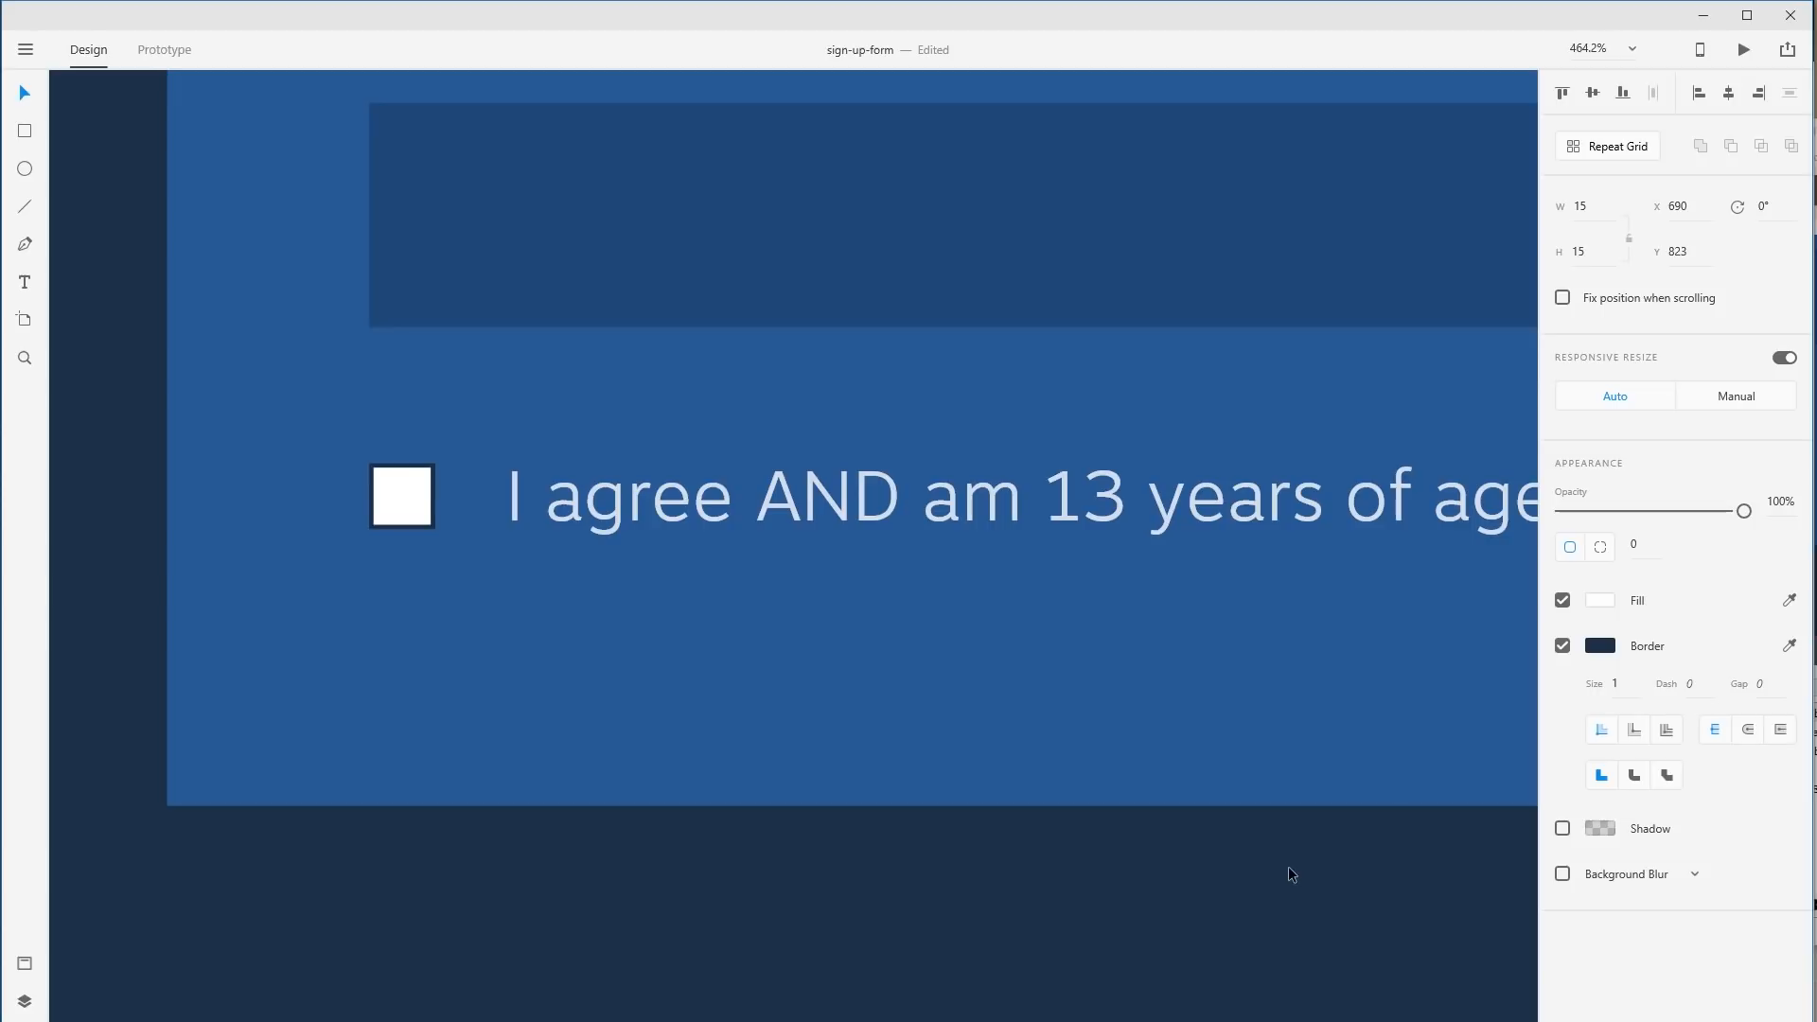
pyautogui.click(1790, 646)
pyautogui.click(1168, 641)
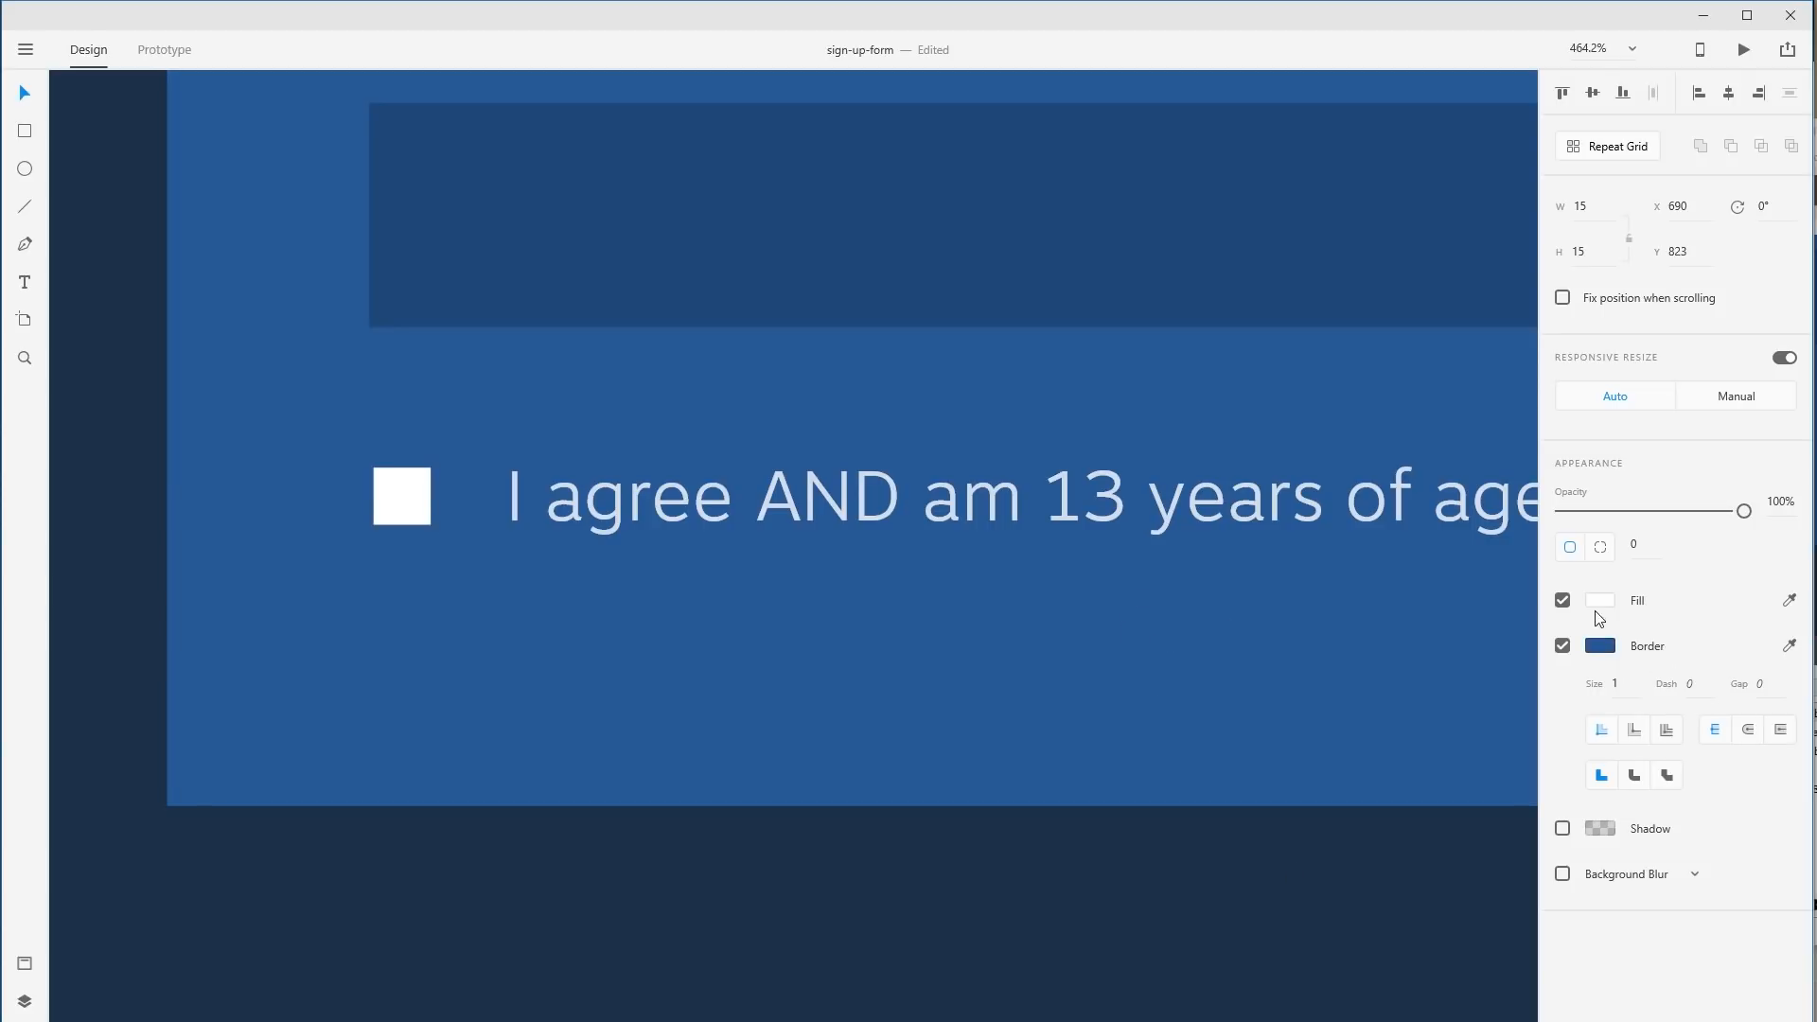
pyautogui.click(1602, 649)
pyautogui.moveTo(1437, 600); pyautogui.dragTo(1439, 604)
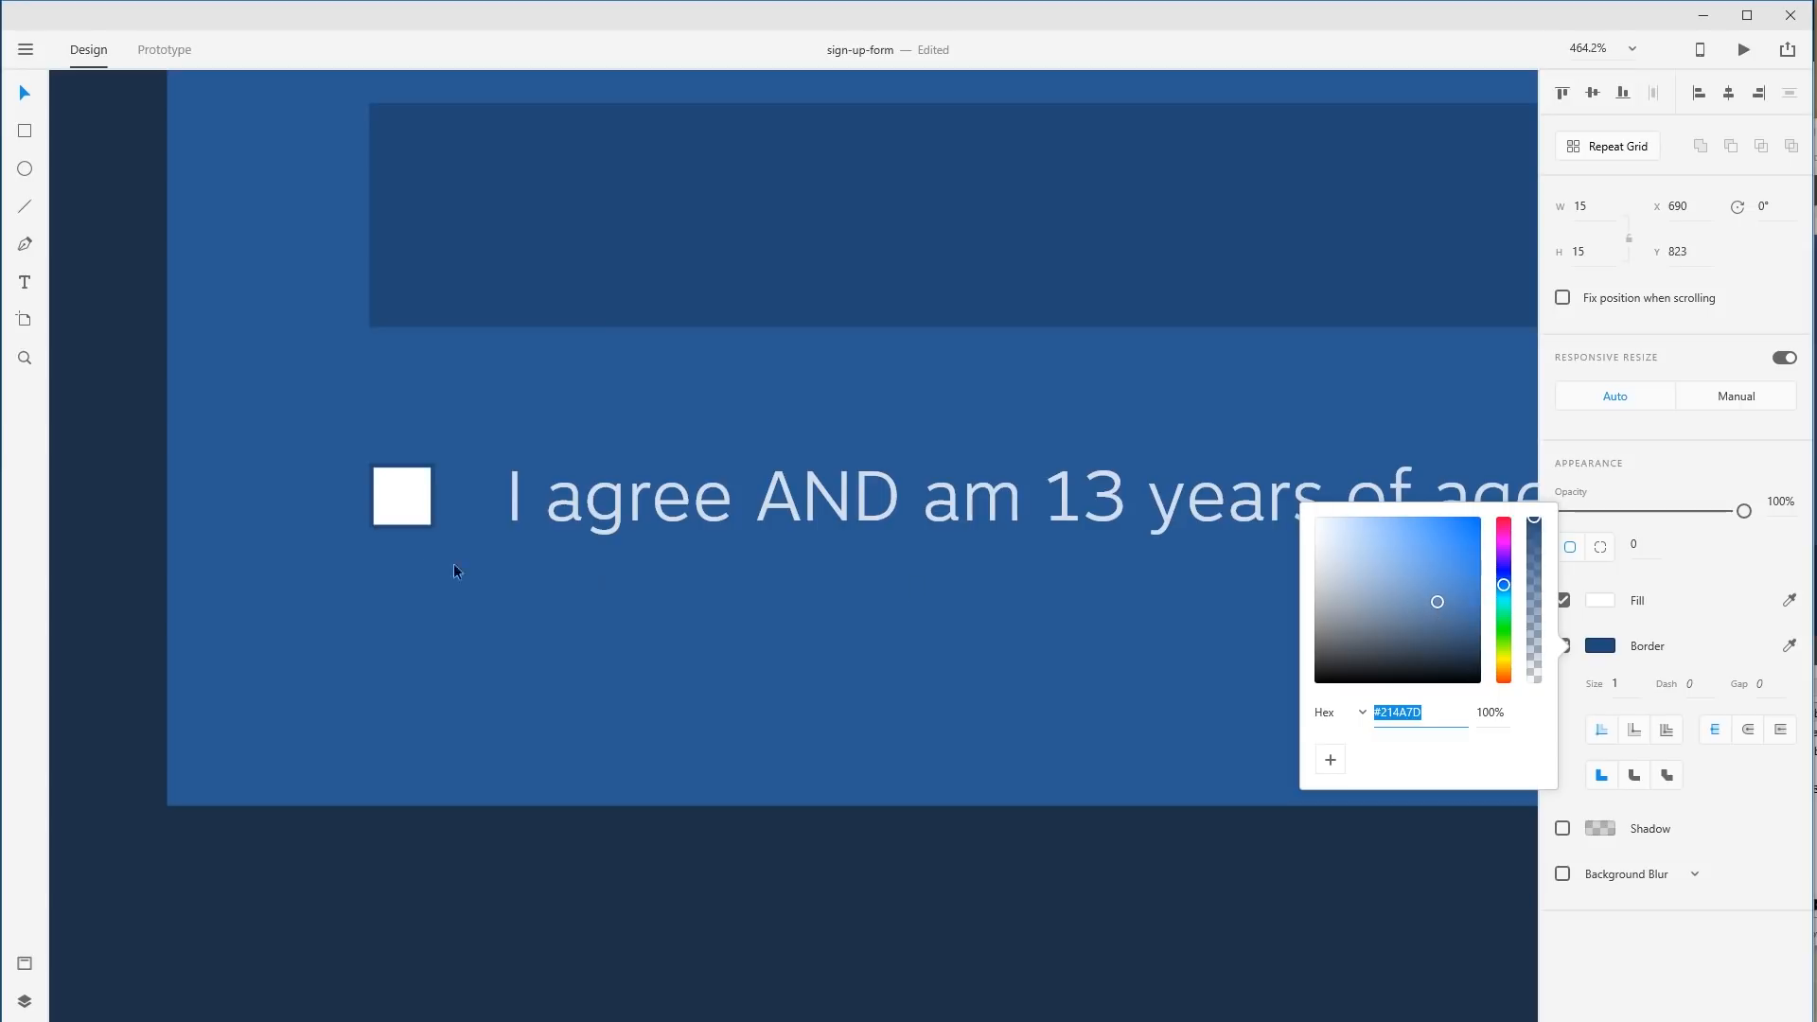
pyautogui.click(407, 512)
pyautogui.moveTo(435, 530); pyautogui.dragTo(439, 517)
# Zoom out and check the checkbox against the card background.
pyautogui.hotkey('ctrl', '1')
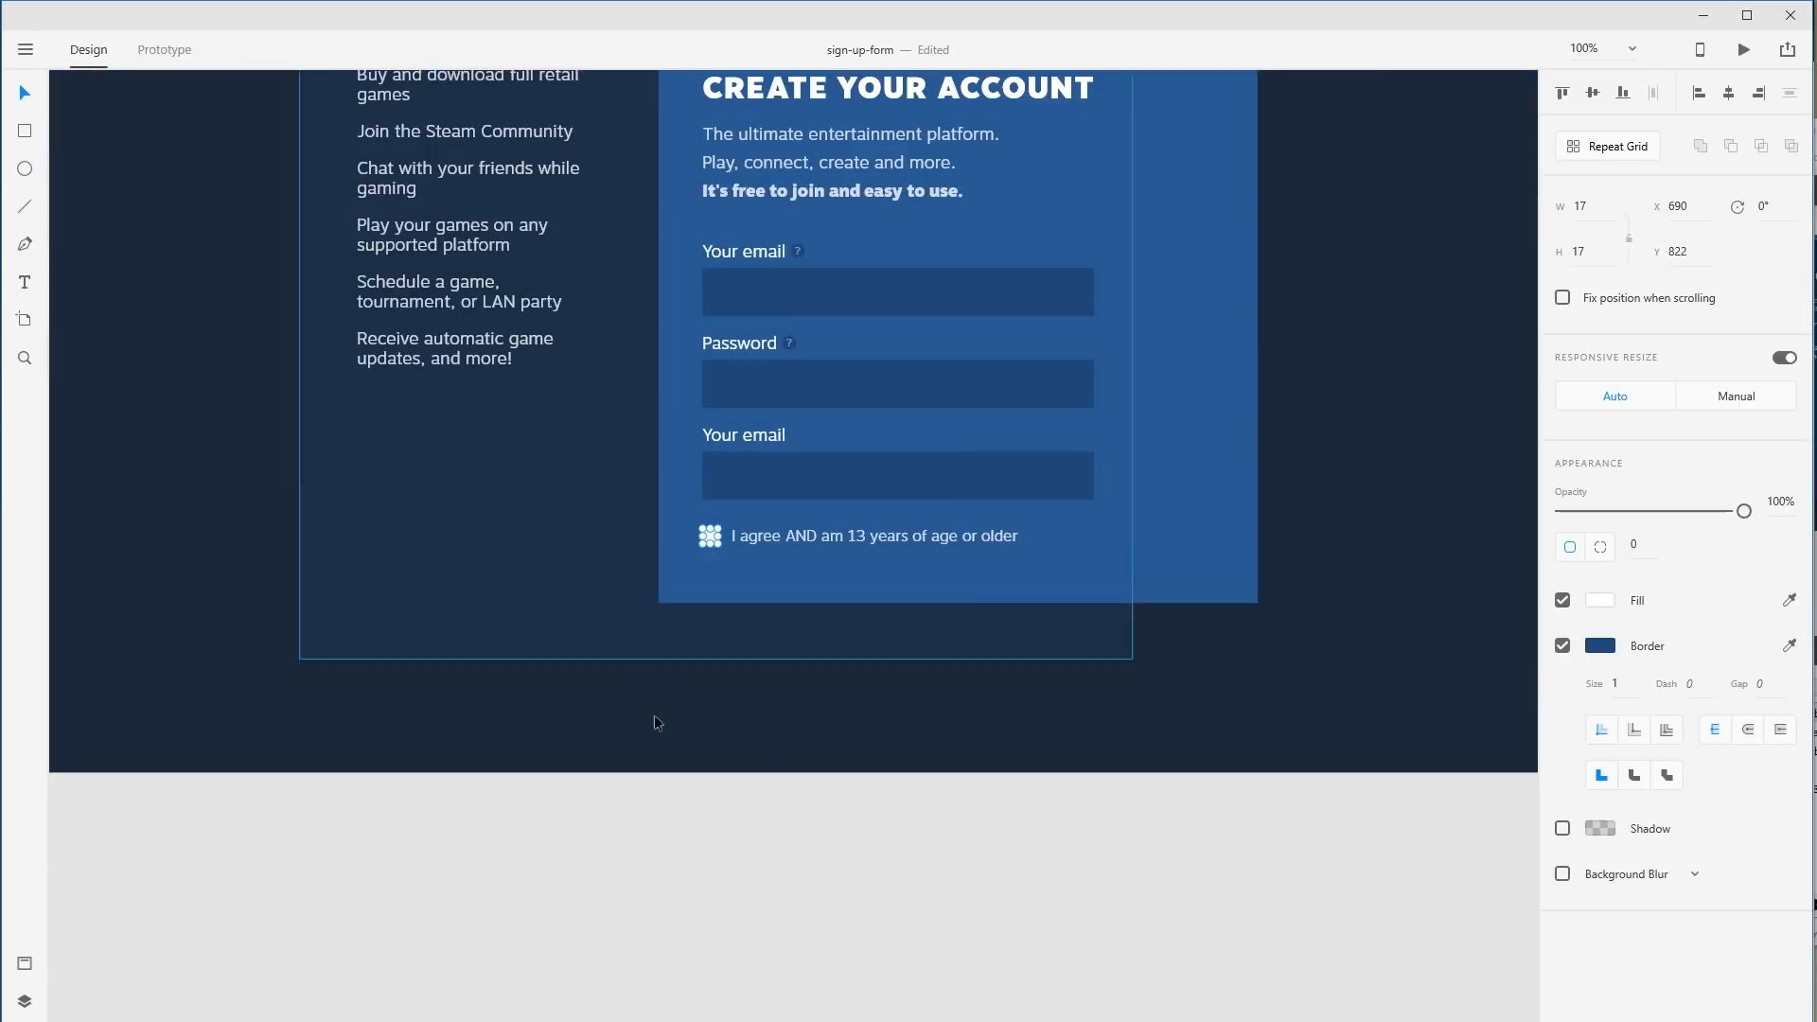
pyautogui.click(663, 722)
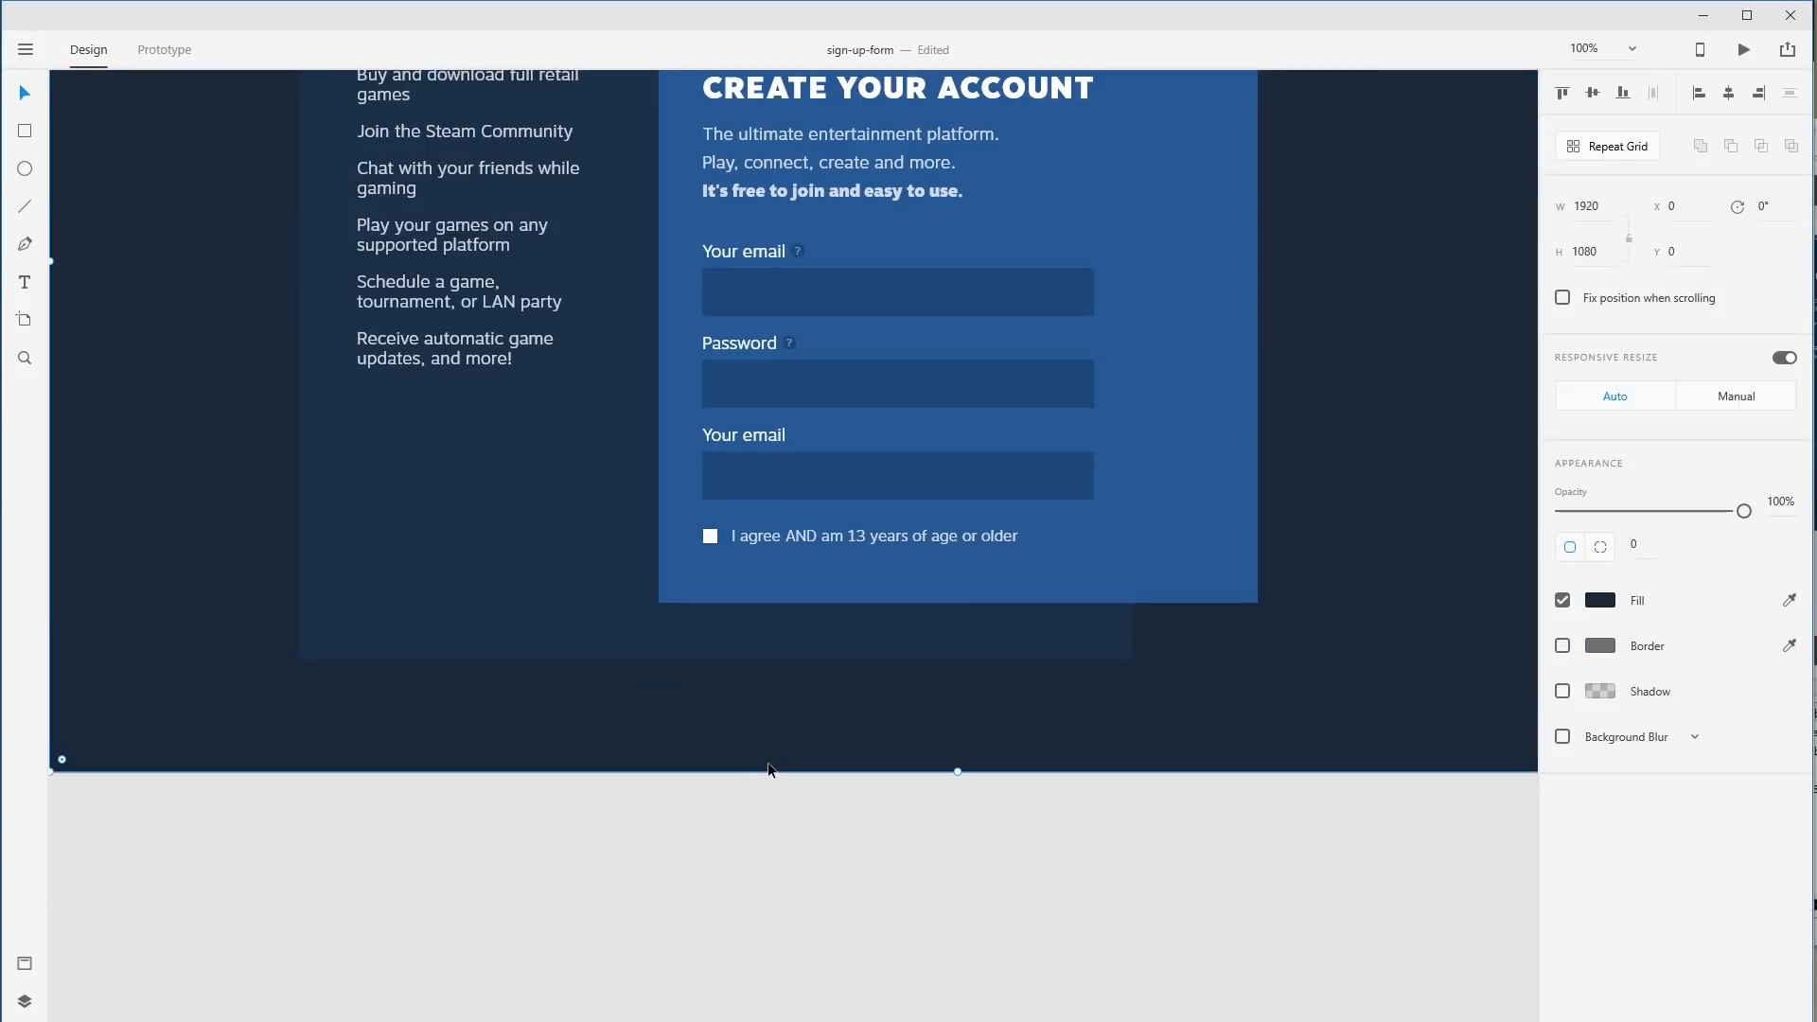
pyautogui.click(714, 537)
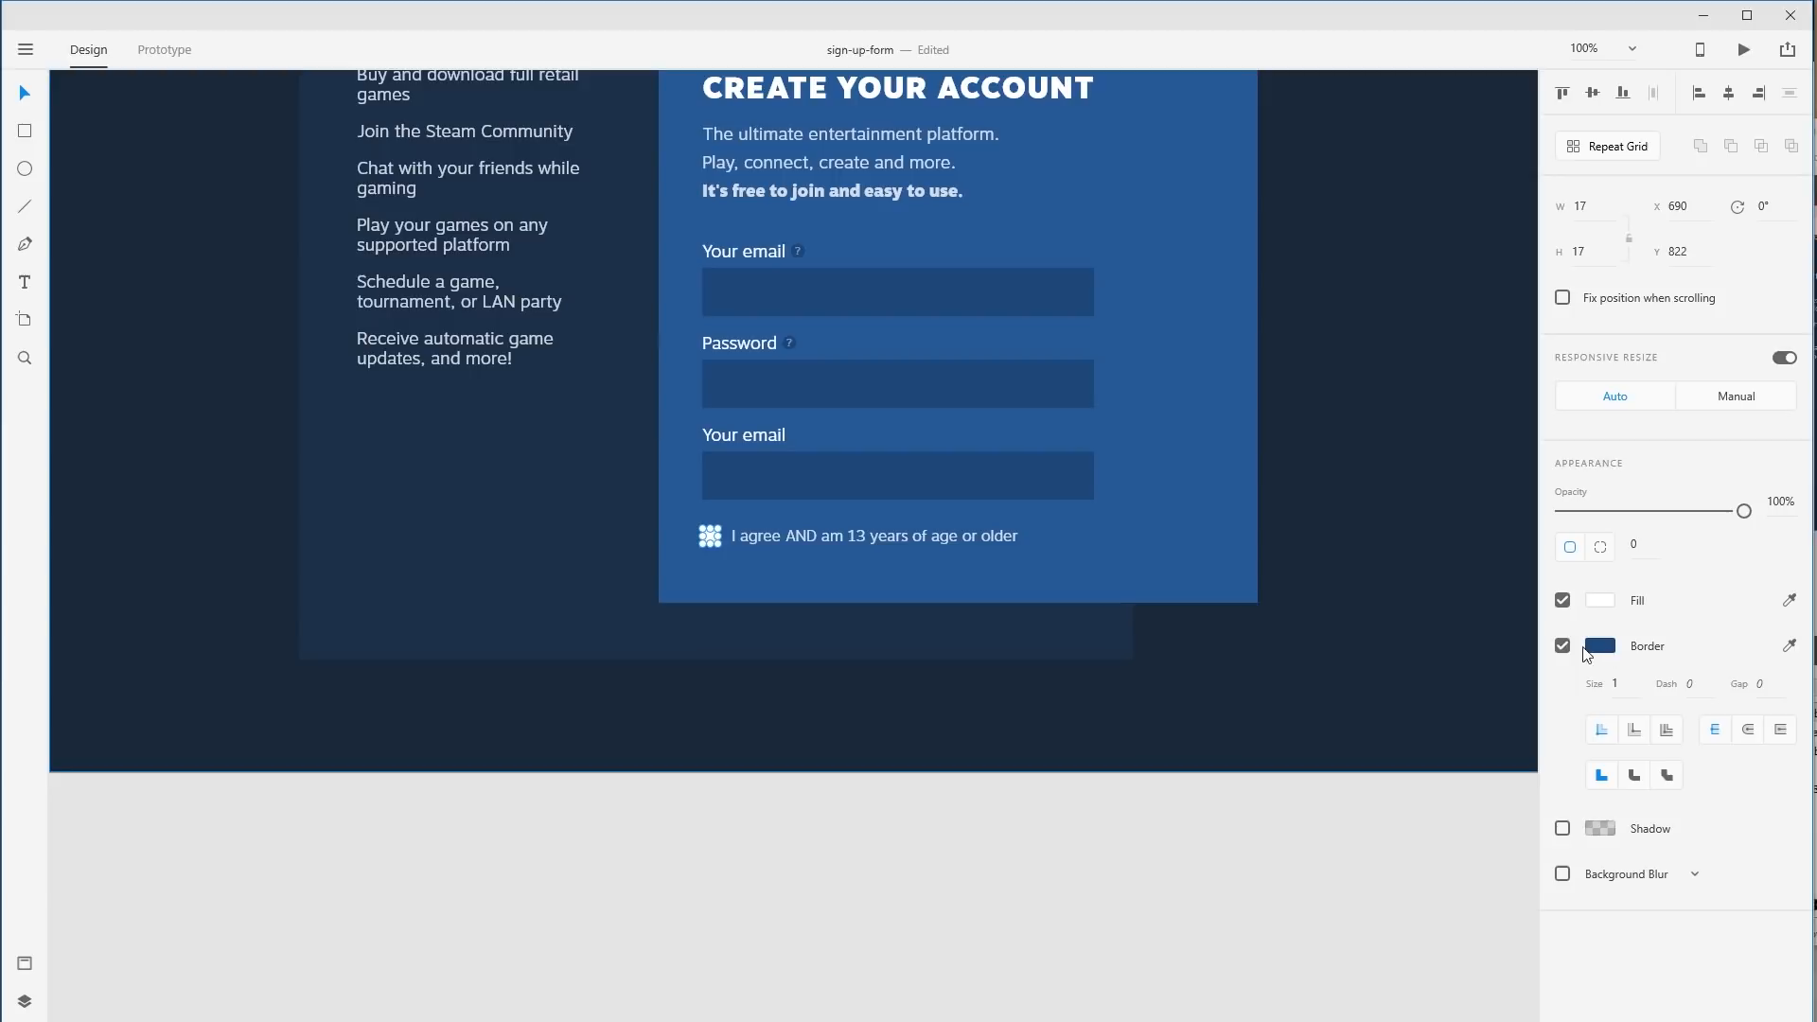
pyautogui.click(1025, 706)
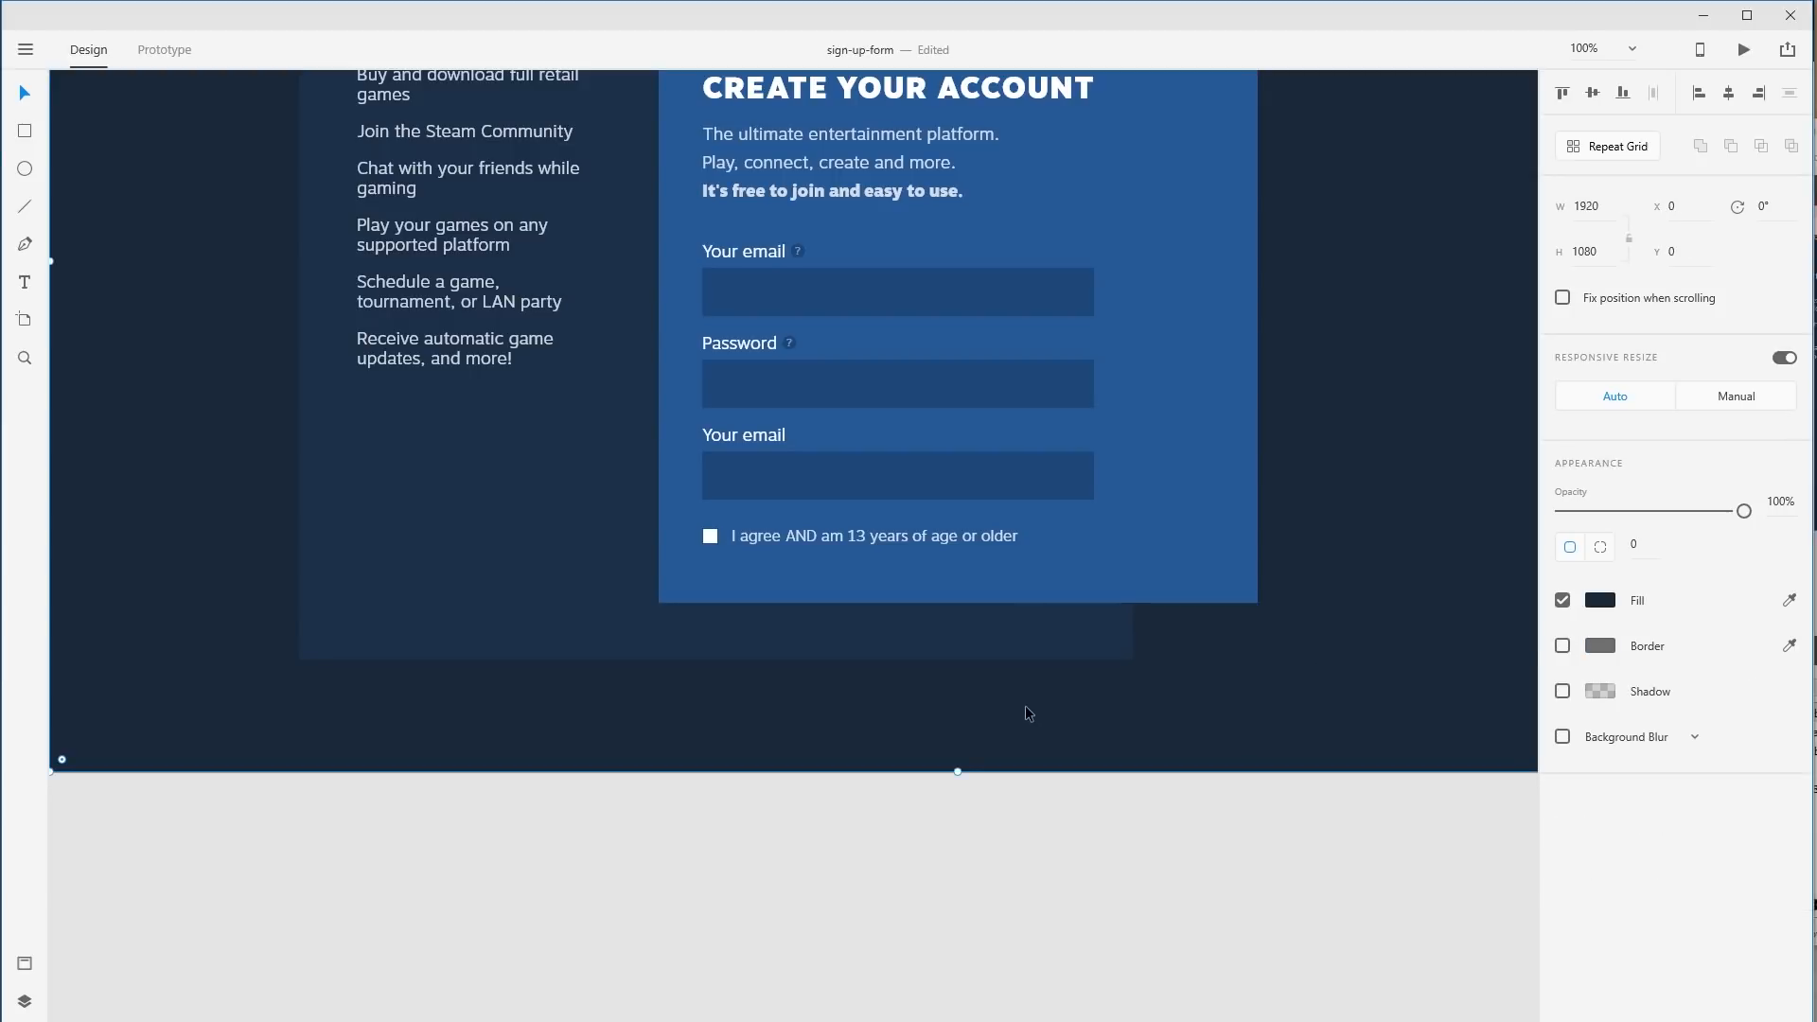
pyautogui.click(710, 537)
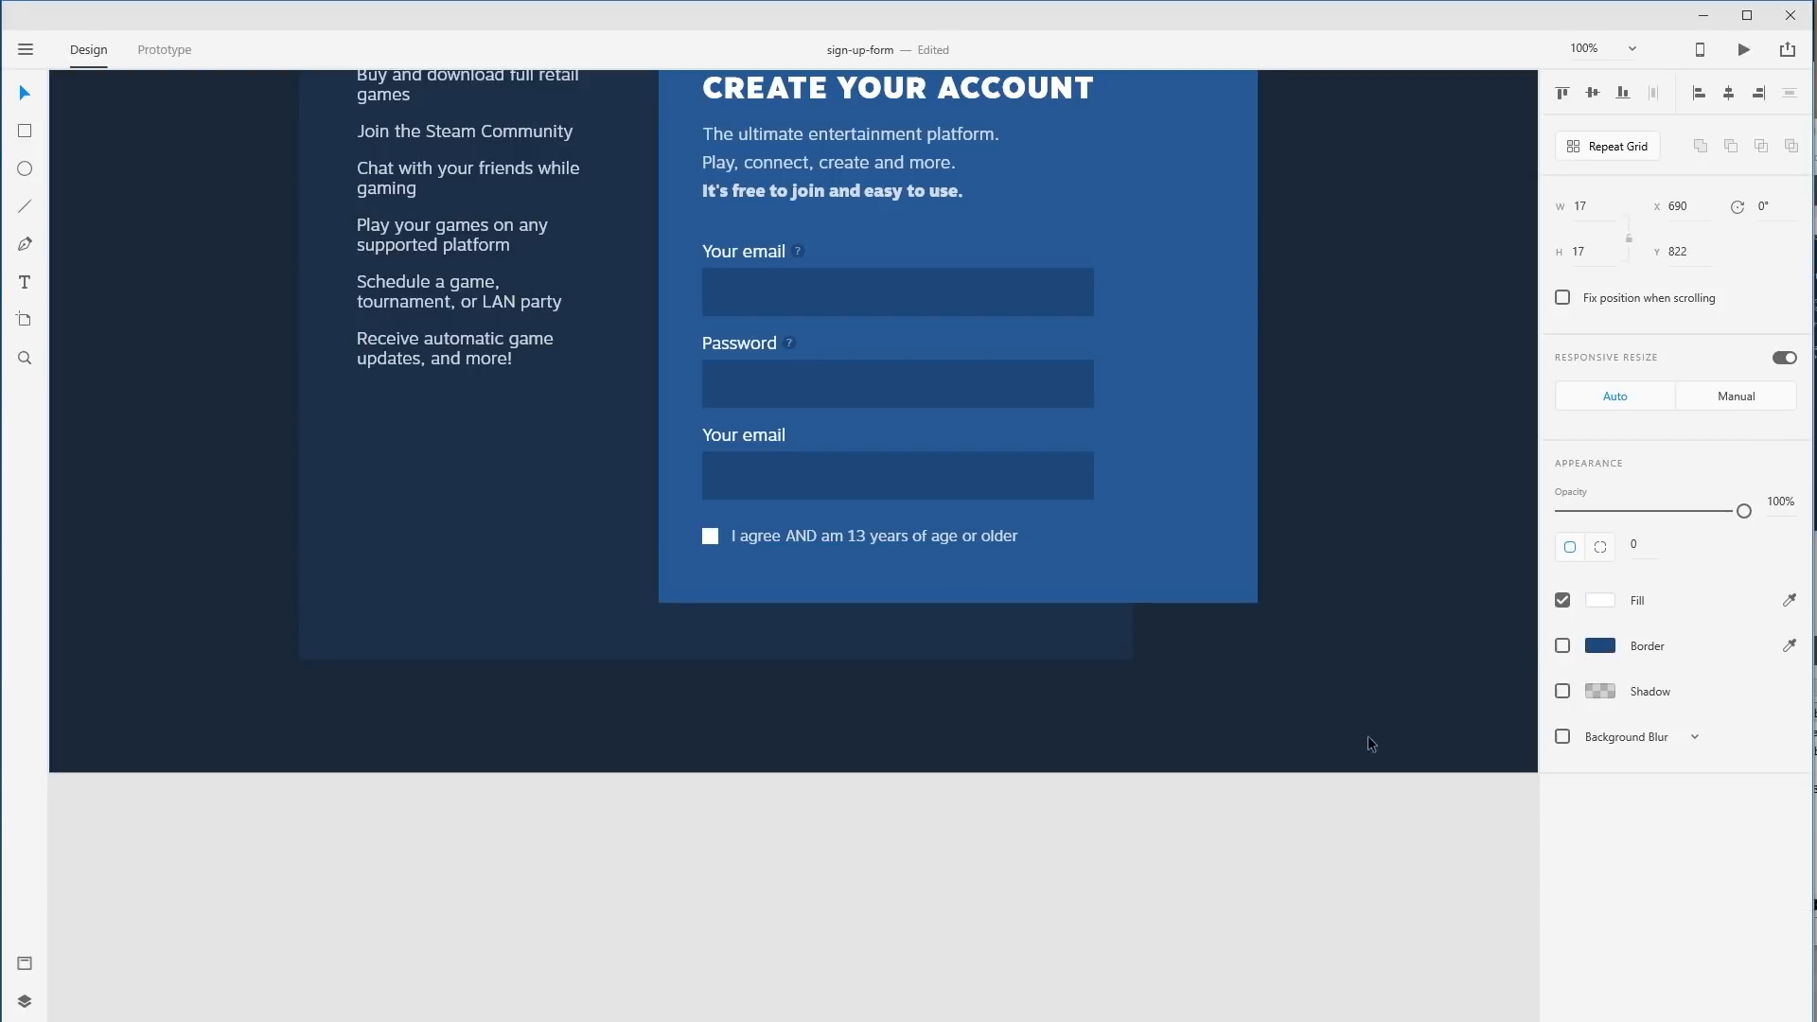
pyautogui.click(1159, 820)
pyautogui.moveTo(1137, 765); pyautogui.dragTo(1052, 976)
# Stretch the blue card to 799 px tall and paste the reCAPTCHA below the checkbox.
pyautogui.click(761, 788)
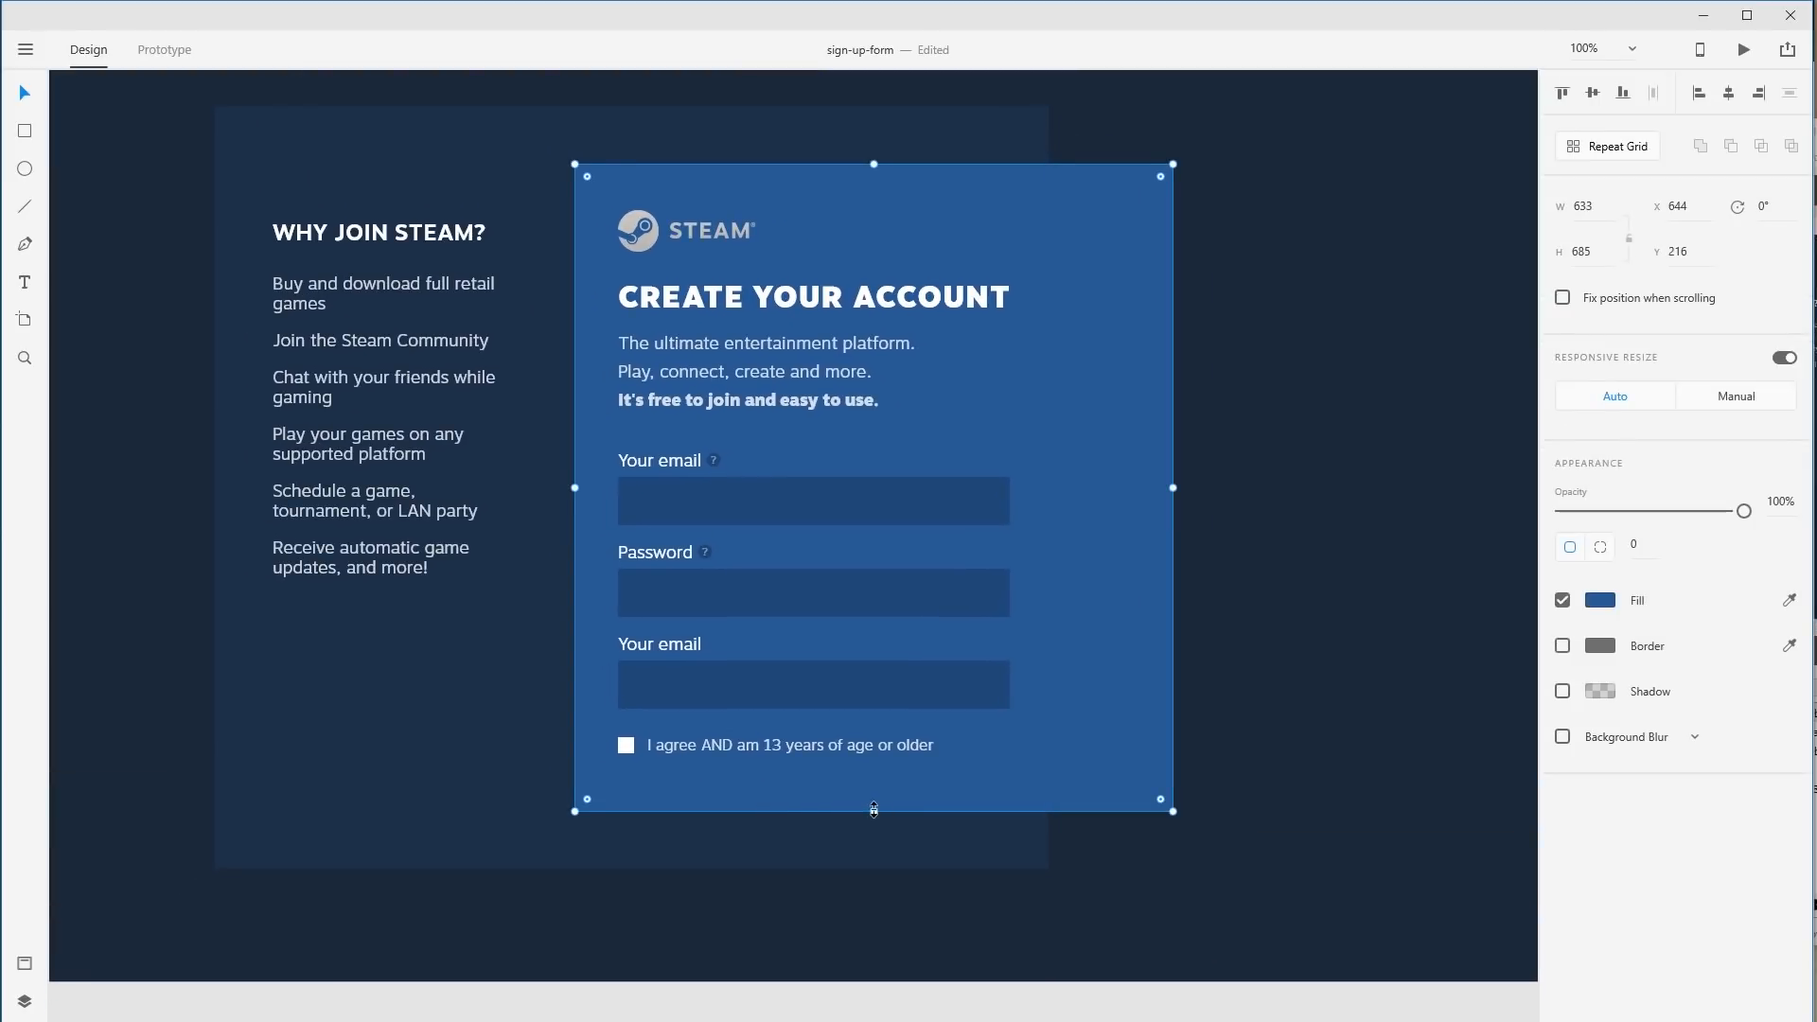
pyautogui.moveTo(874, 811); pyautogui.dragTo(878, 920)
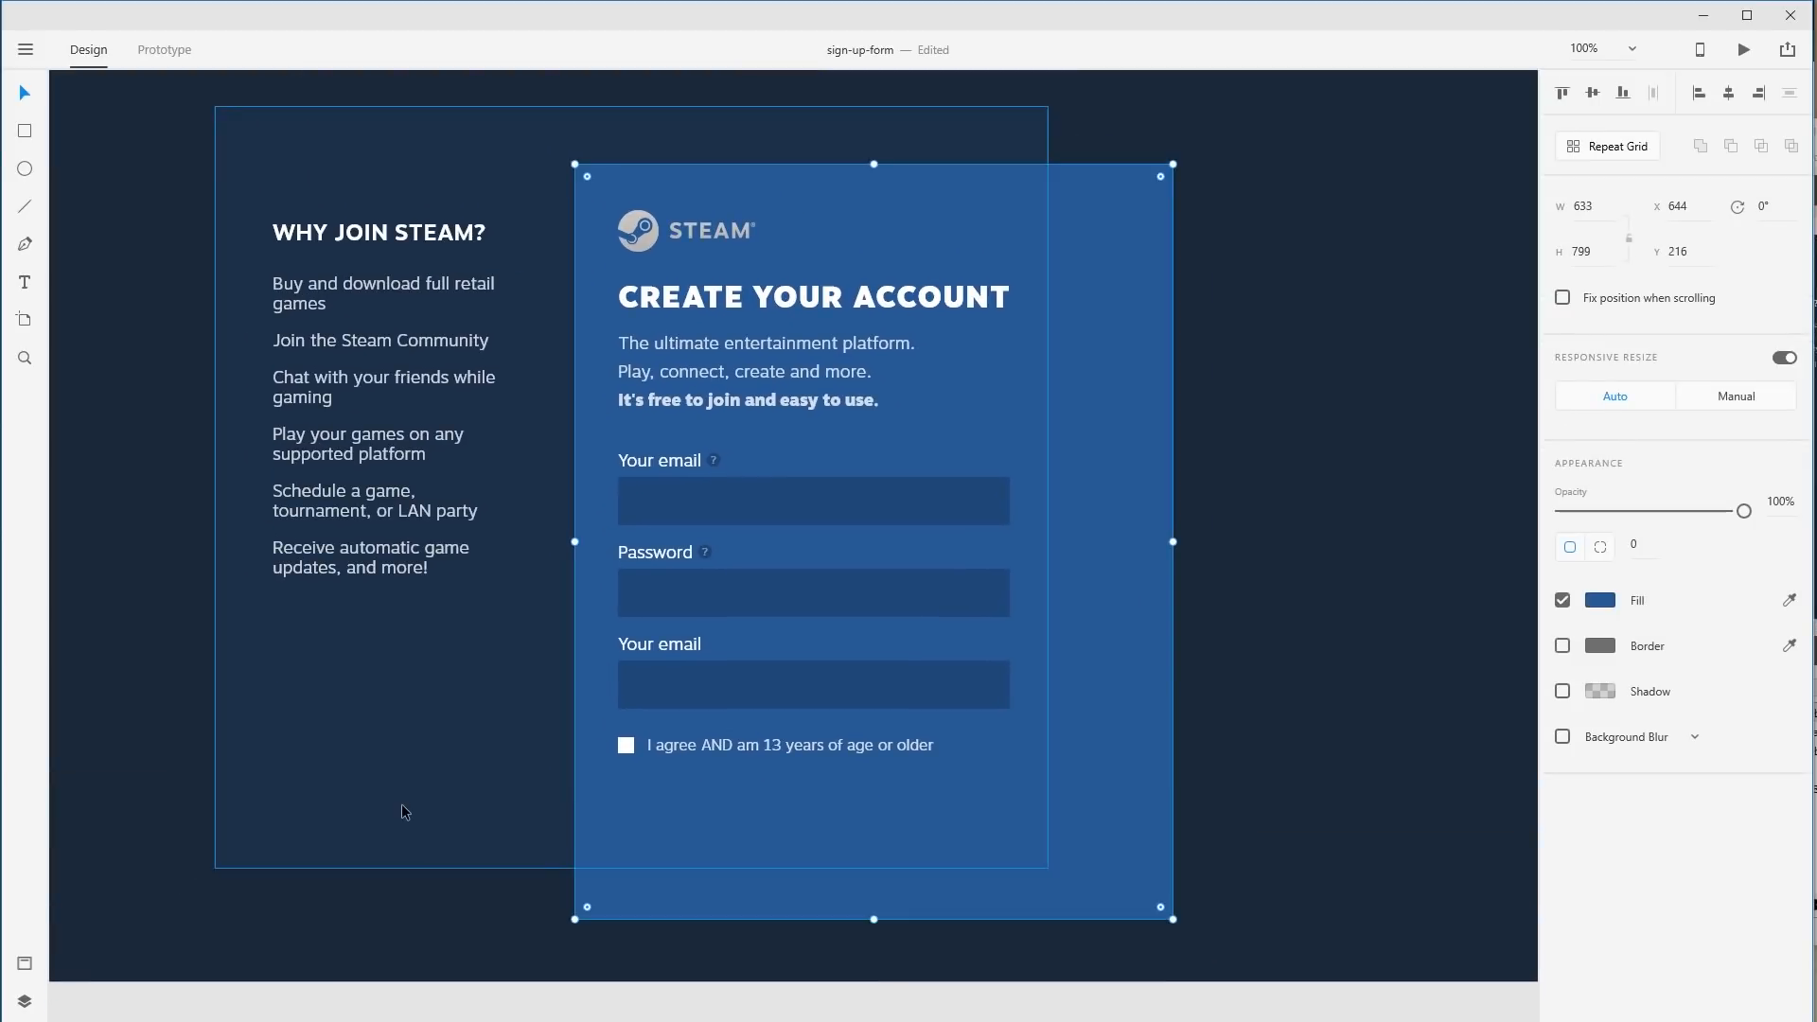
pyautogui.moveTo(880, 819); pyautogui.dragTo(881, 638)
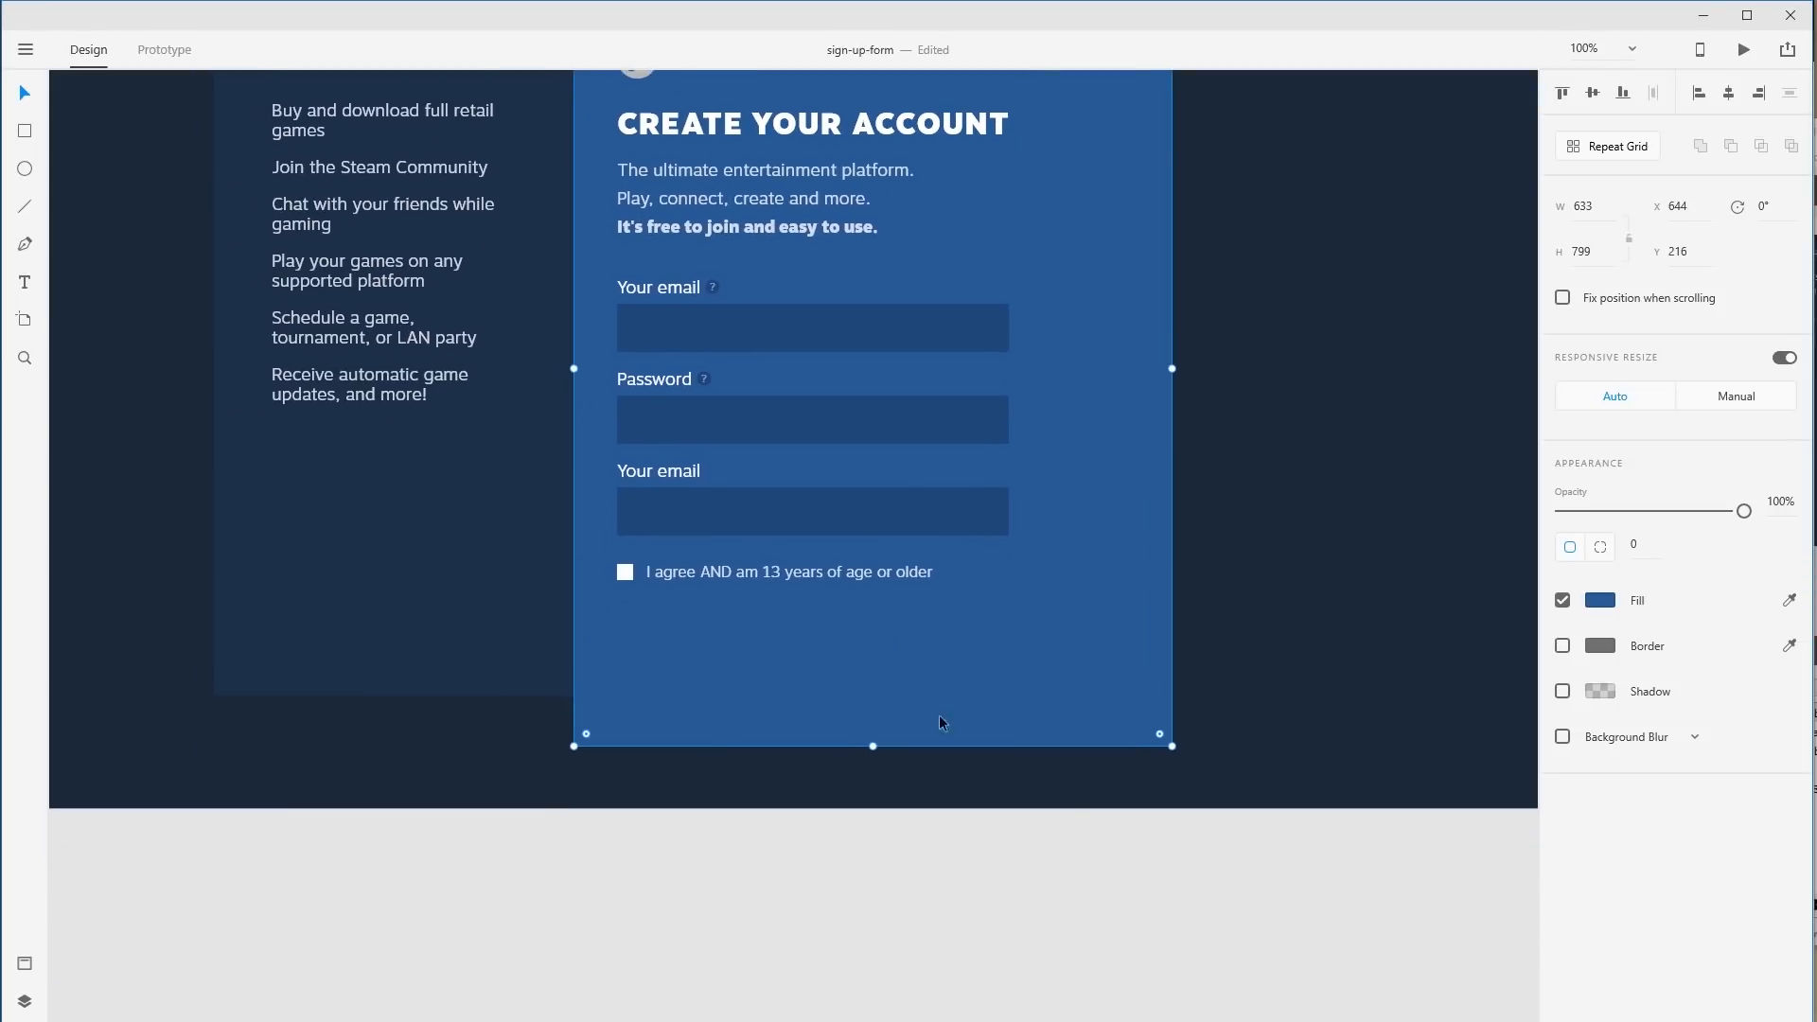
pyautogui.hotkey('alt', 'Tab')
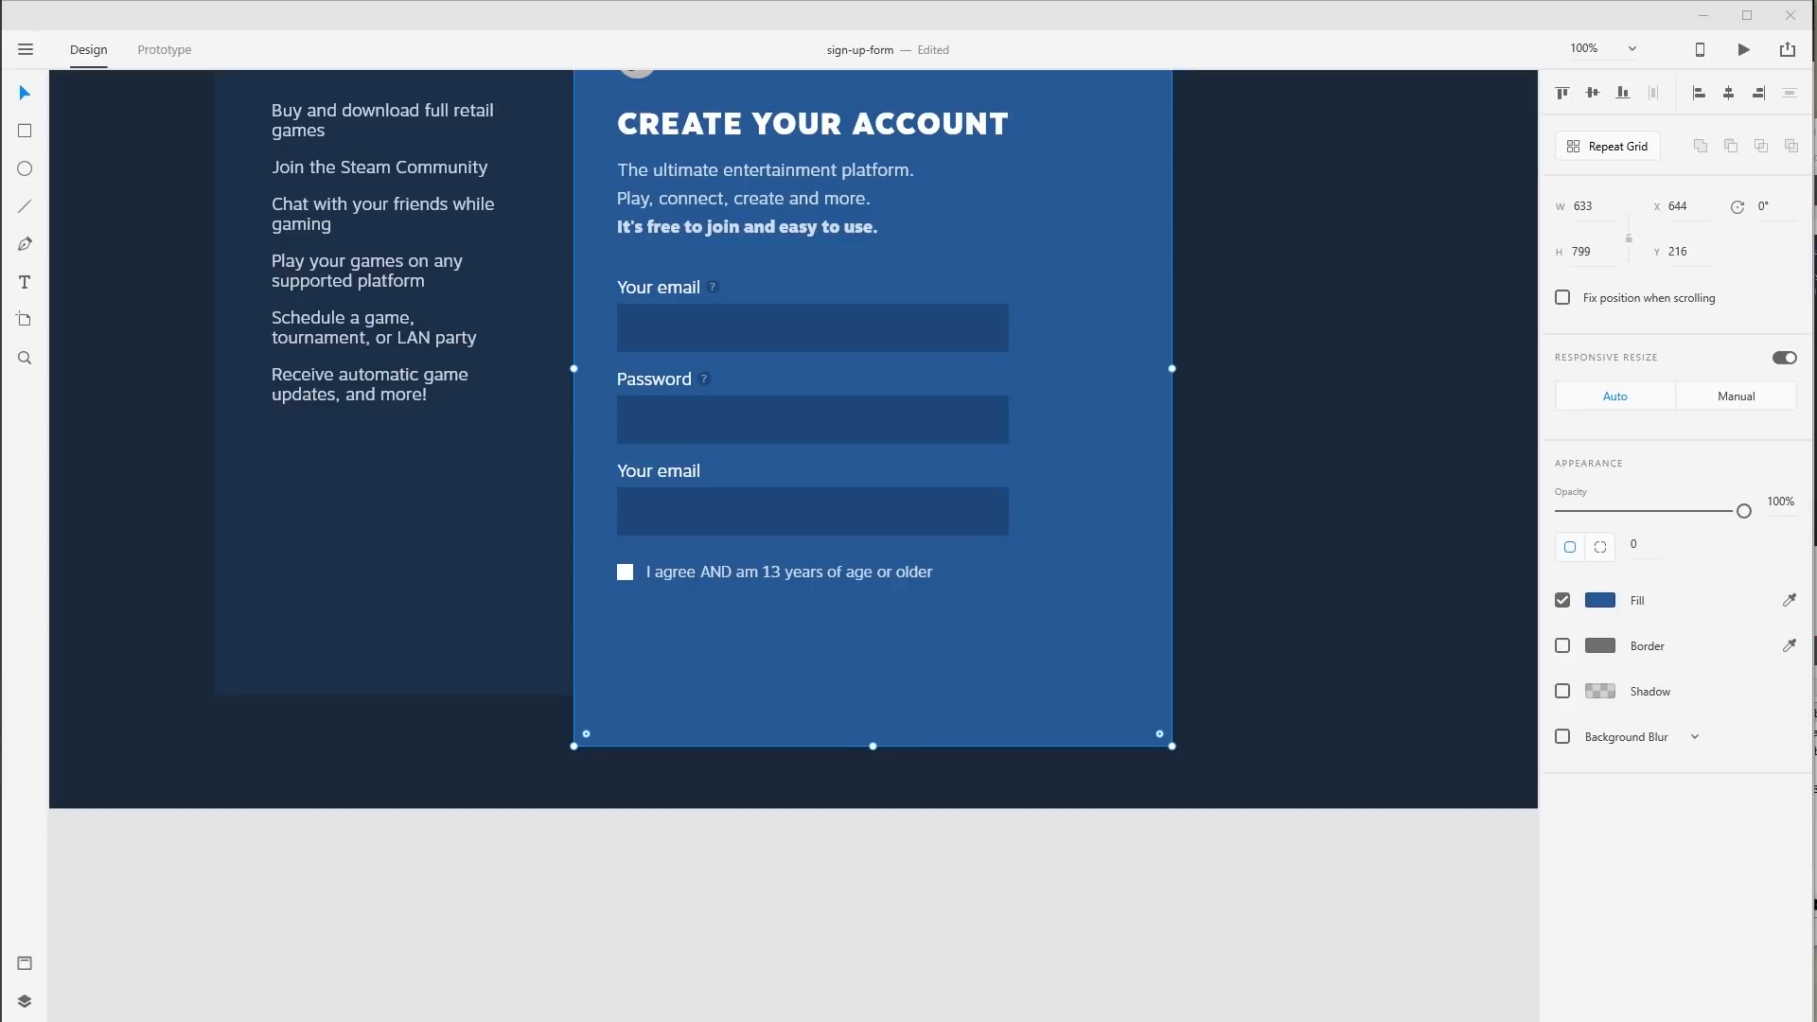
pyautogui.hotkey('ctrl', 'v')
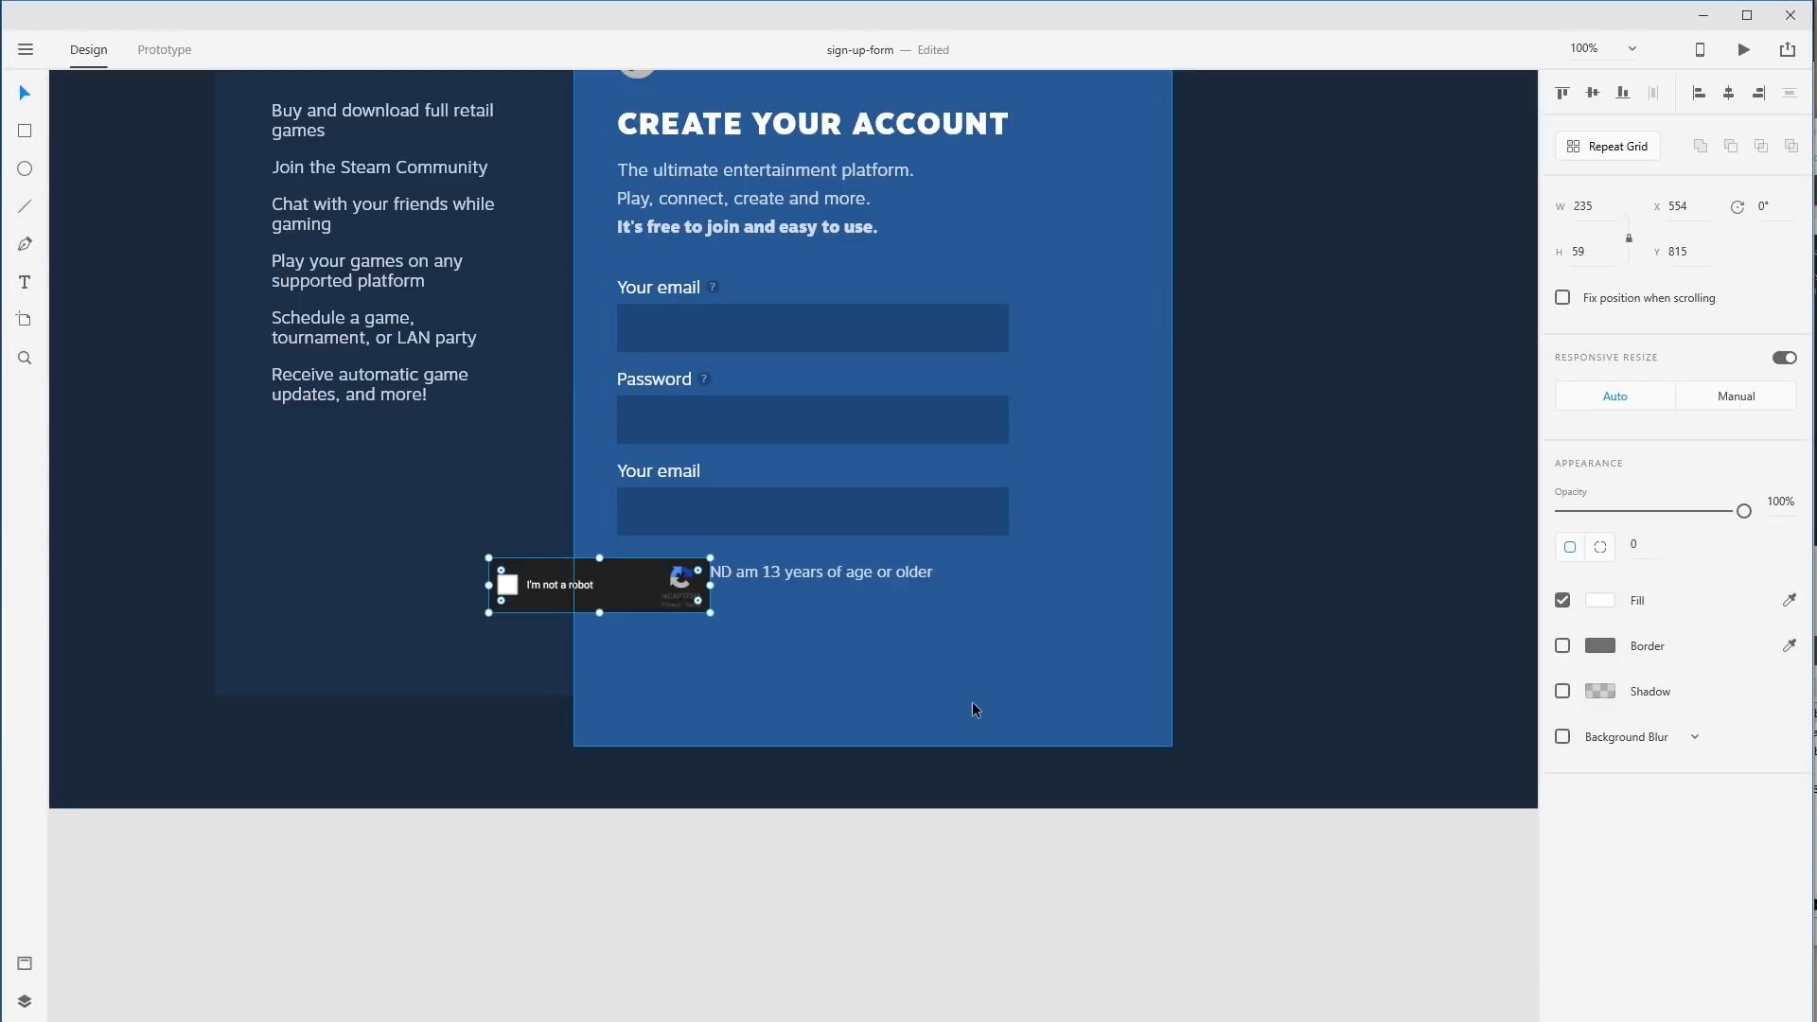
pyautogui.moveTo(612, 580); pyautogui.dragTo(740, 632)
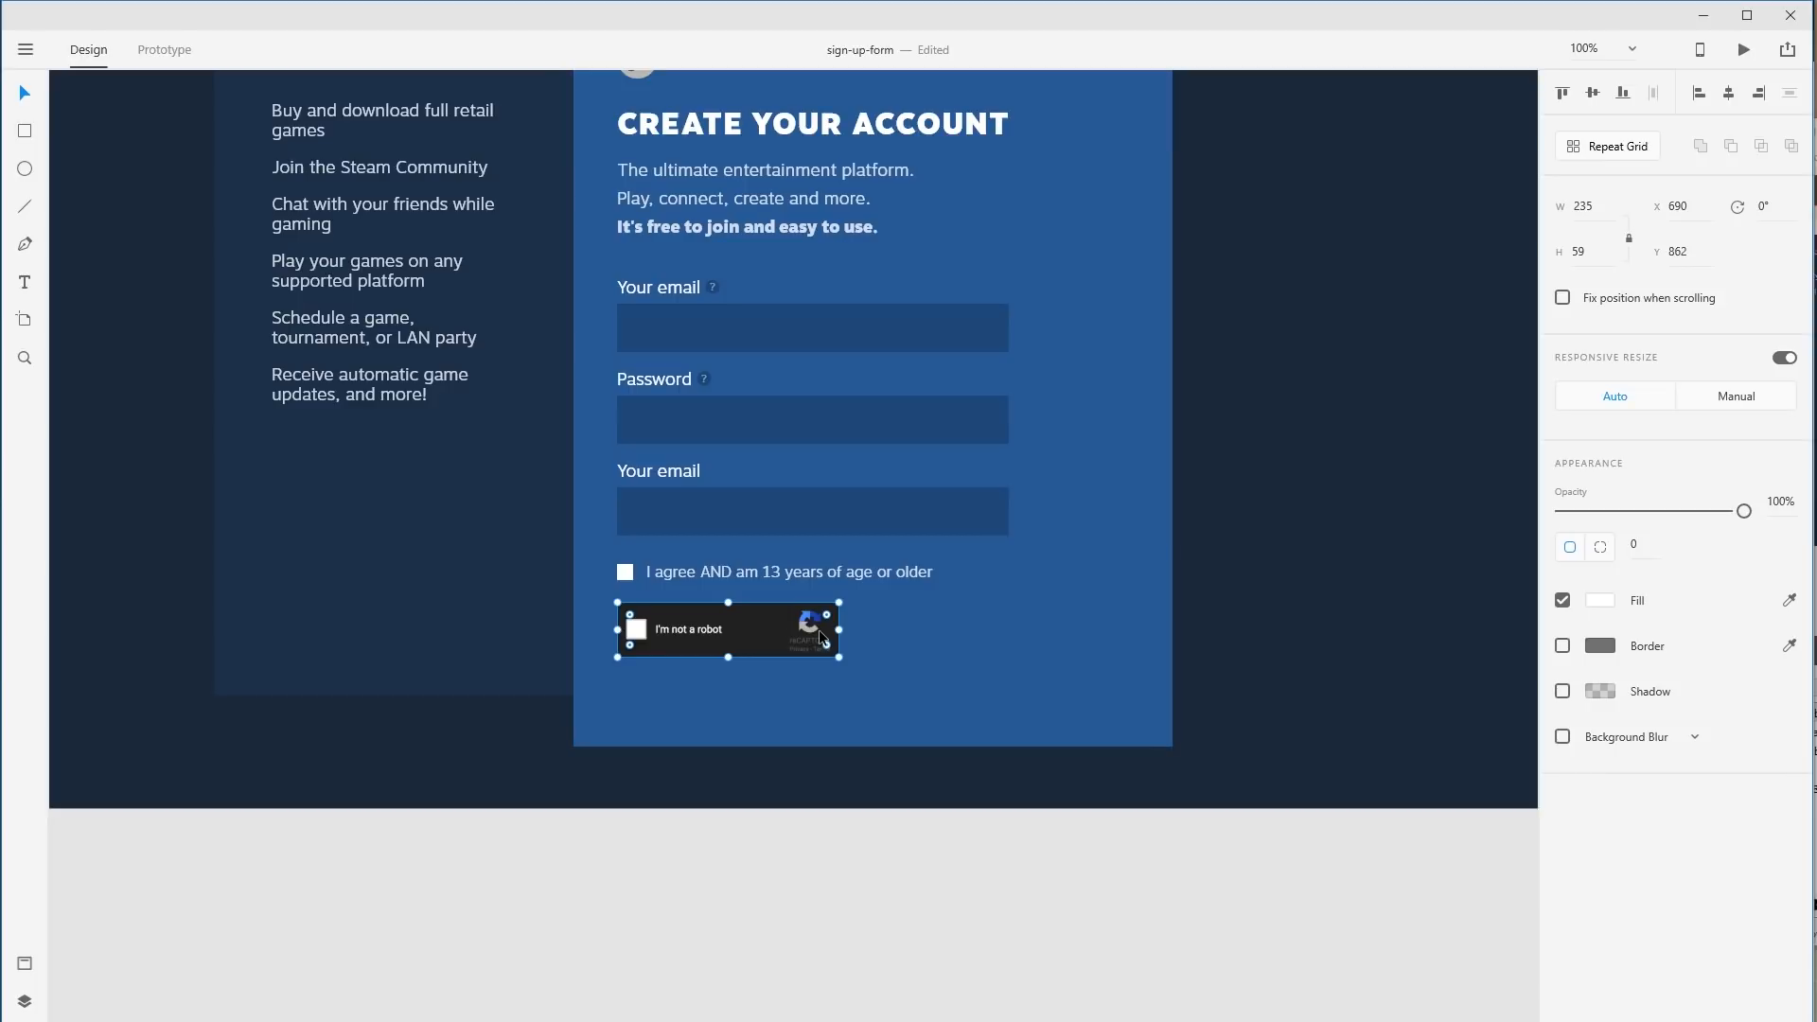
# Nudge the reCAPTCHA about 4 px left to align, undoing a trial resize.
pyautogui.moveTo(409, 451); pyautogui.dragTo(796, 682)
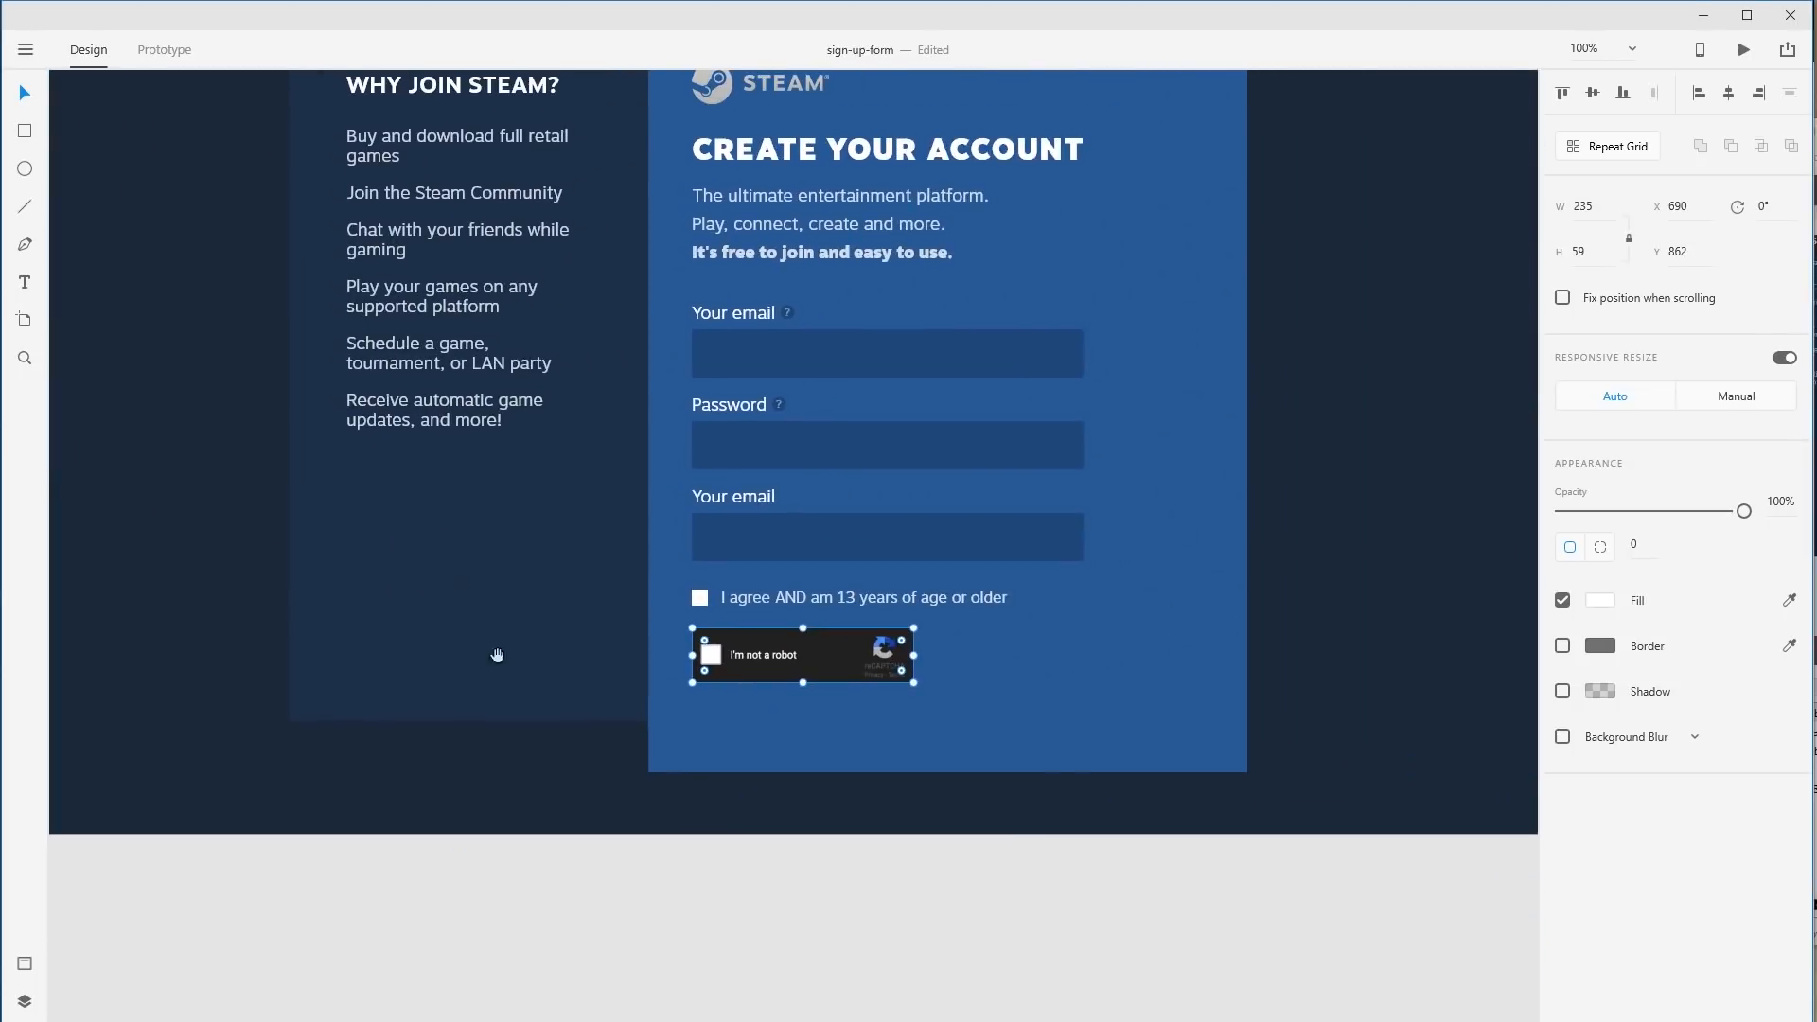
pyautogui.click(1018, 836)
pyautogui.moveTo(883, 671); pyautogui.dragTo(879, 672)
pyautogui.click(1011, 835)
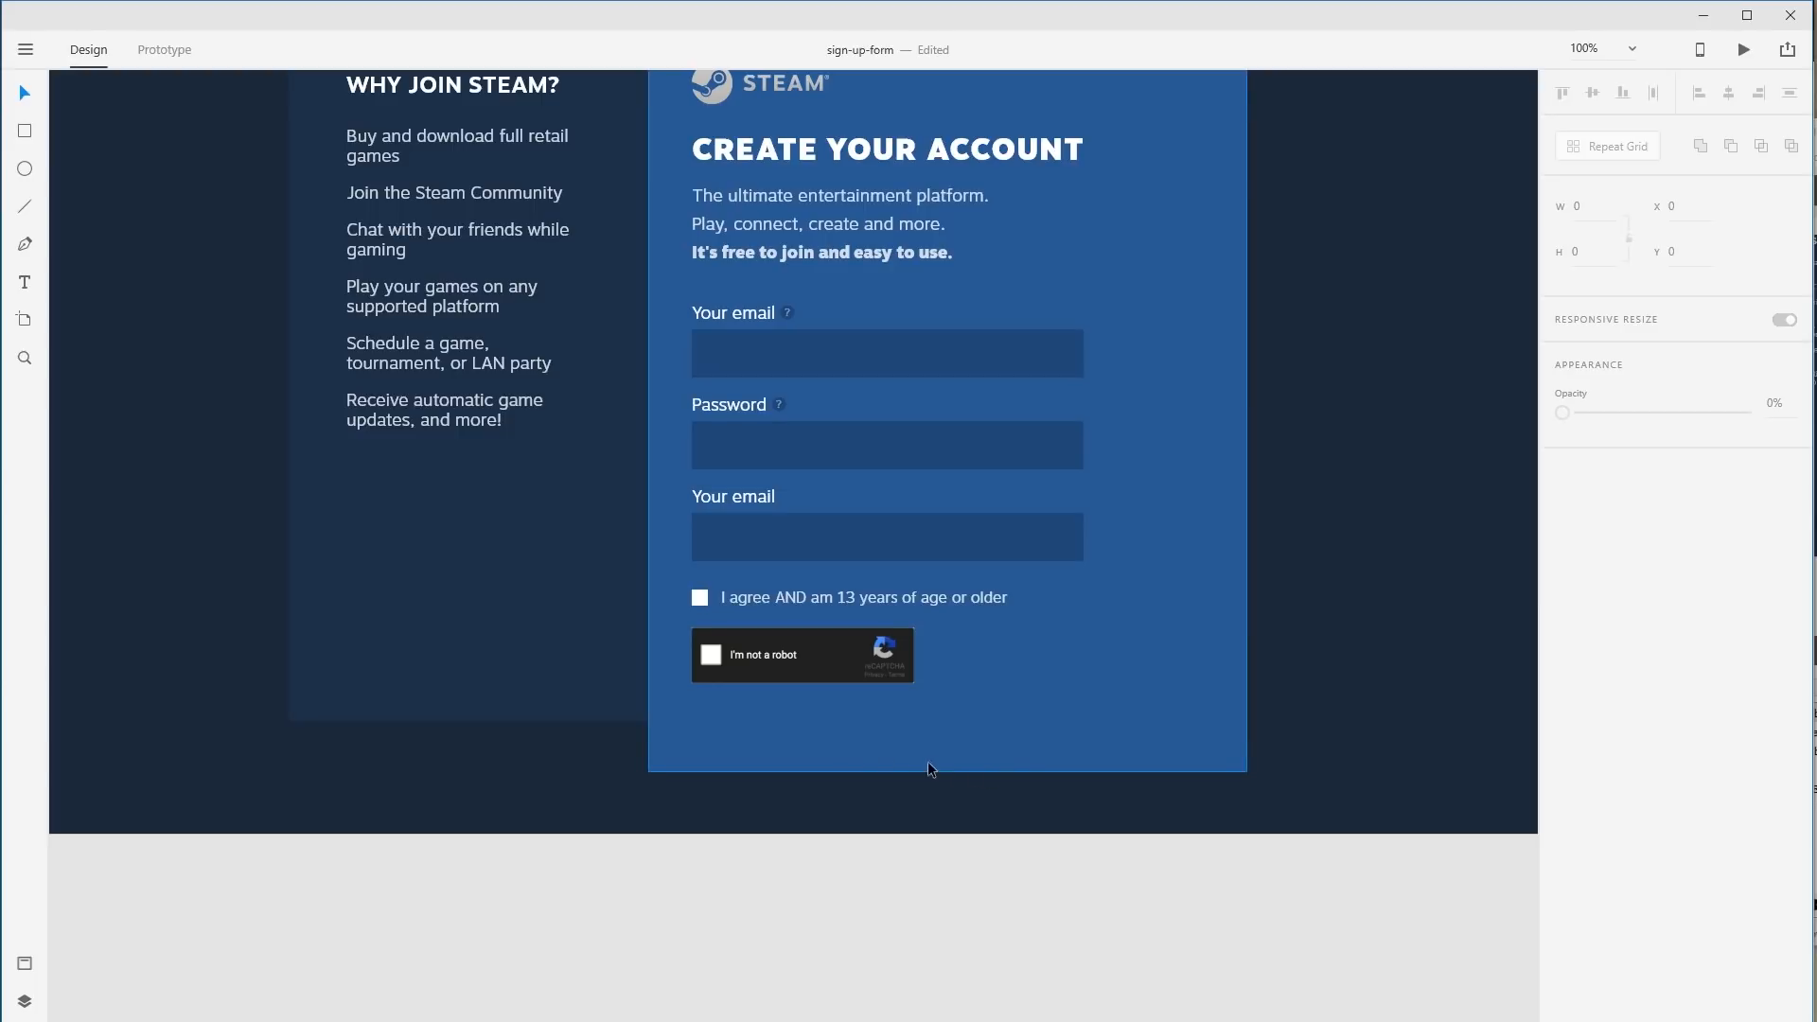
pyautogui.moveTo(708, 628); pyautogui.dragTo(1060, 782)
pyautogui.moveTo(456, 344); pyautogui.dragTo(776, 682)
pyautogui.click(591, 515)
pyautogui.moveTo(792, 419); pyautogui.dragTo(793, 444)
pyautogui.hotkey('ctrl', 'z')
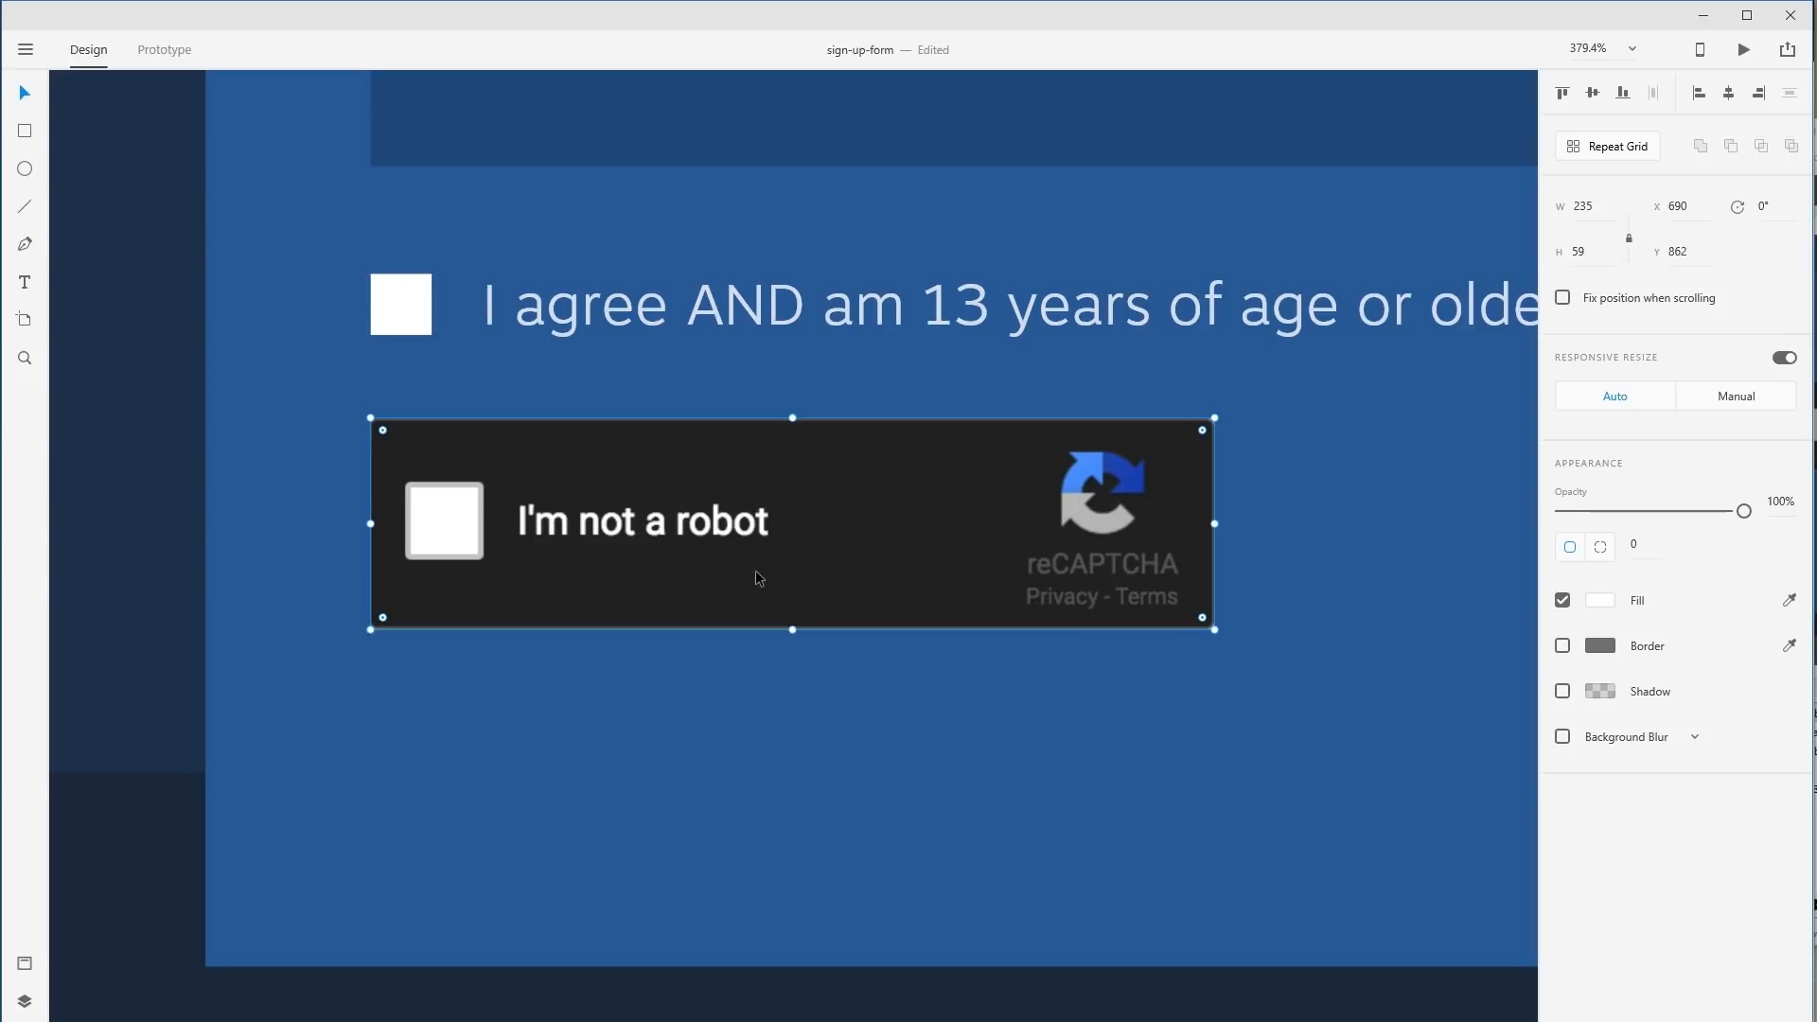
# Move the reCAPTCHA up from Y 862 to 860, closer to the agreement line.
pyautogui.moveTo(751, 721); pyautogui.dragTo(838, 765)
pyautogui.click(812, 827)
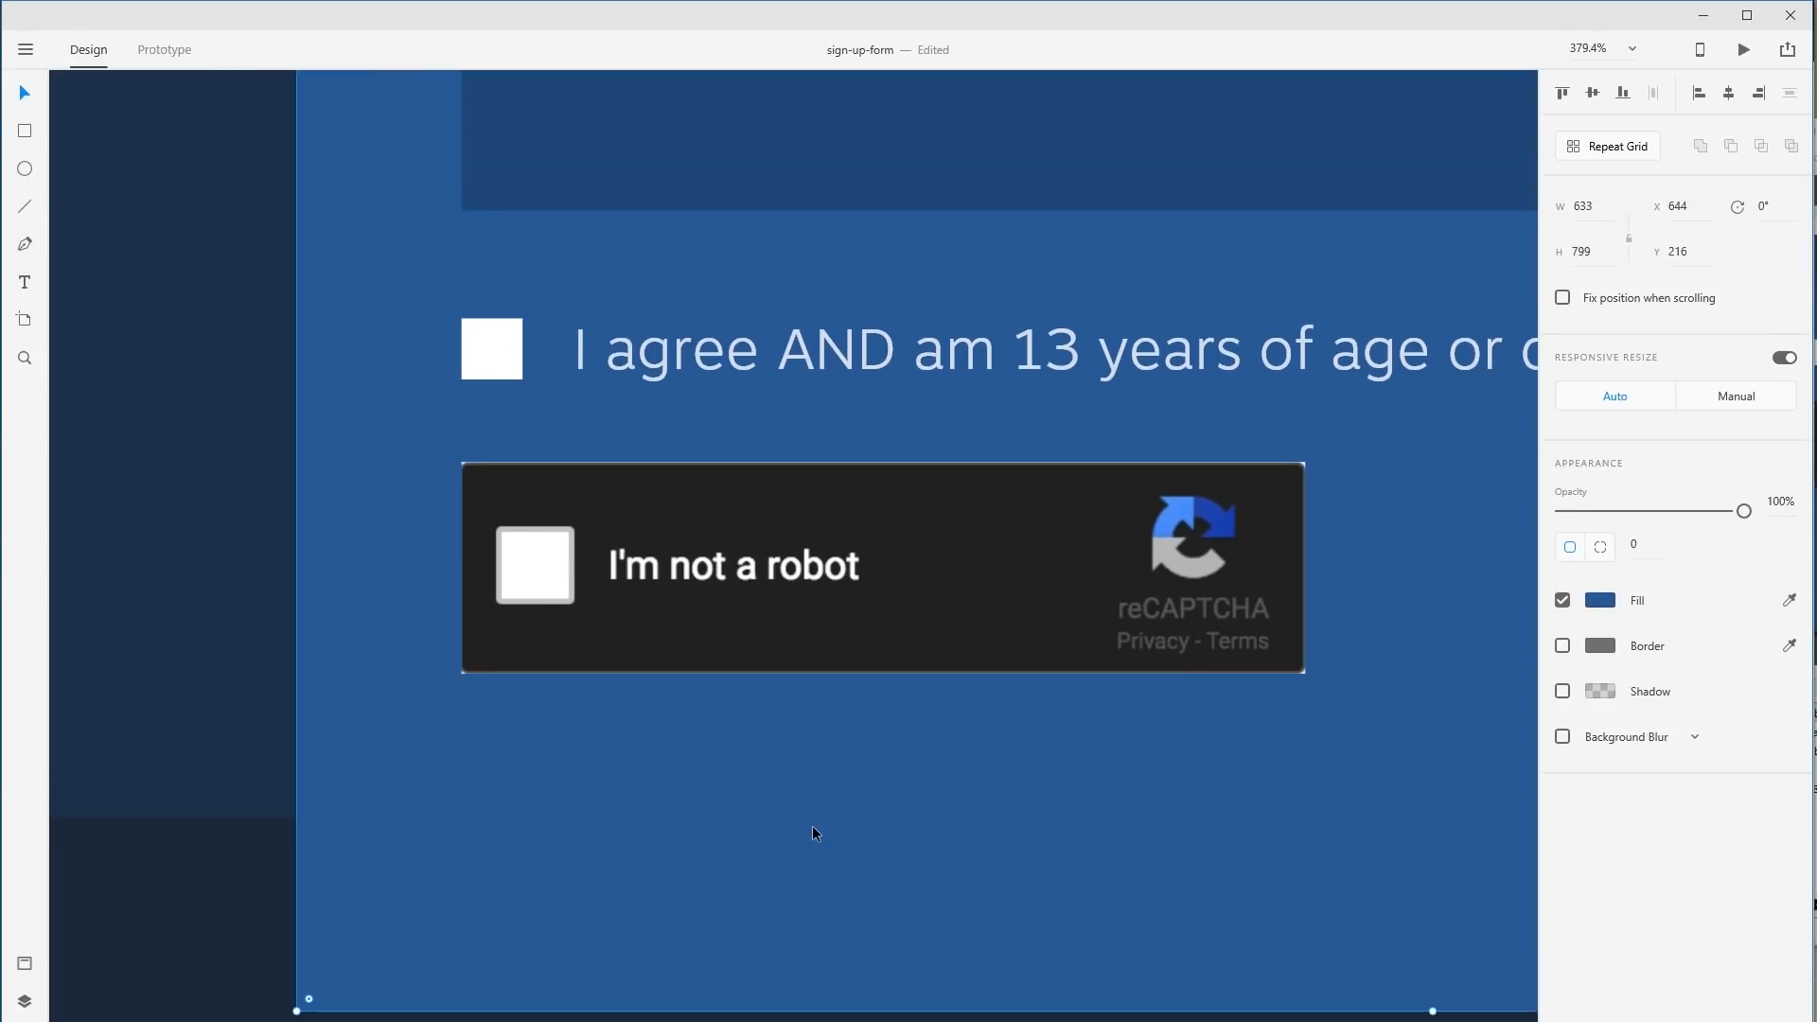
pyautogui.click(774, 664)
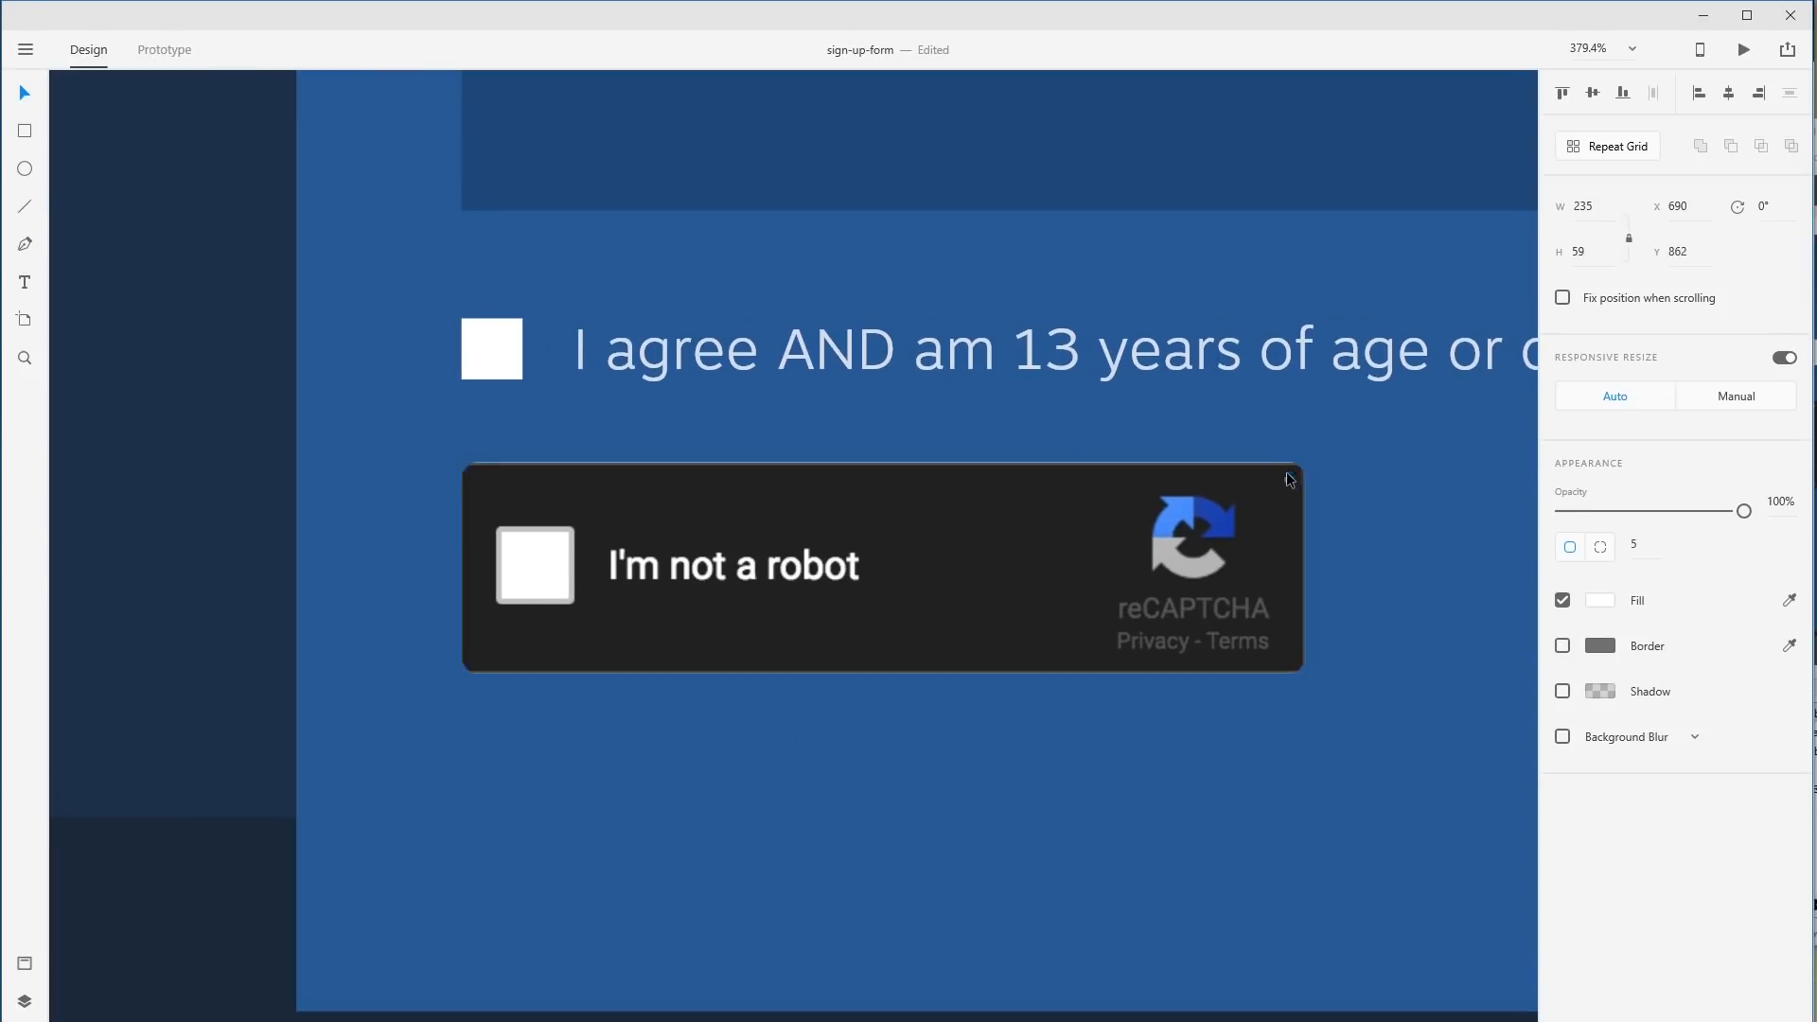
pyautogui.click(1312, 795)
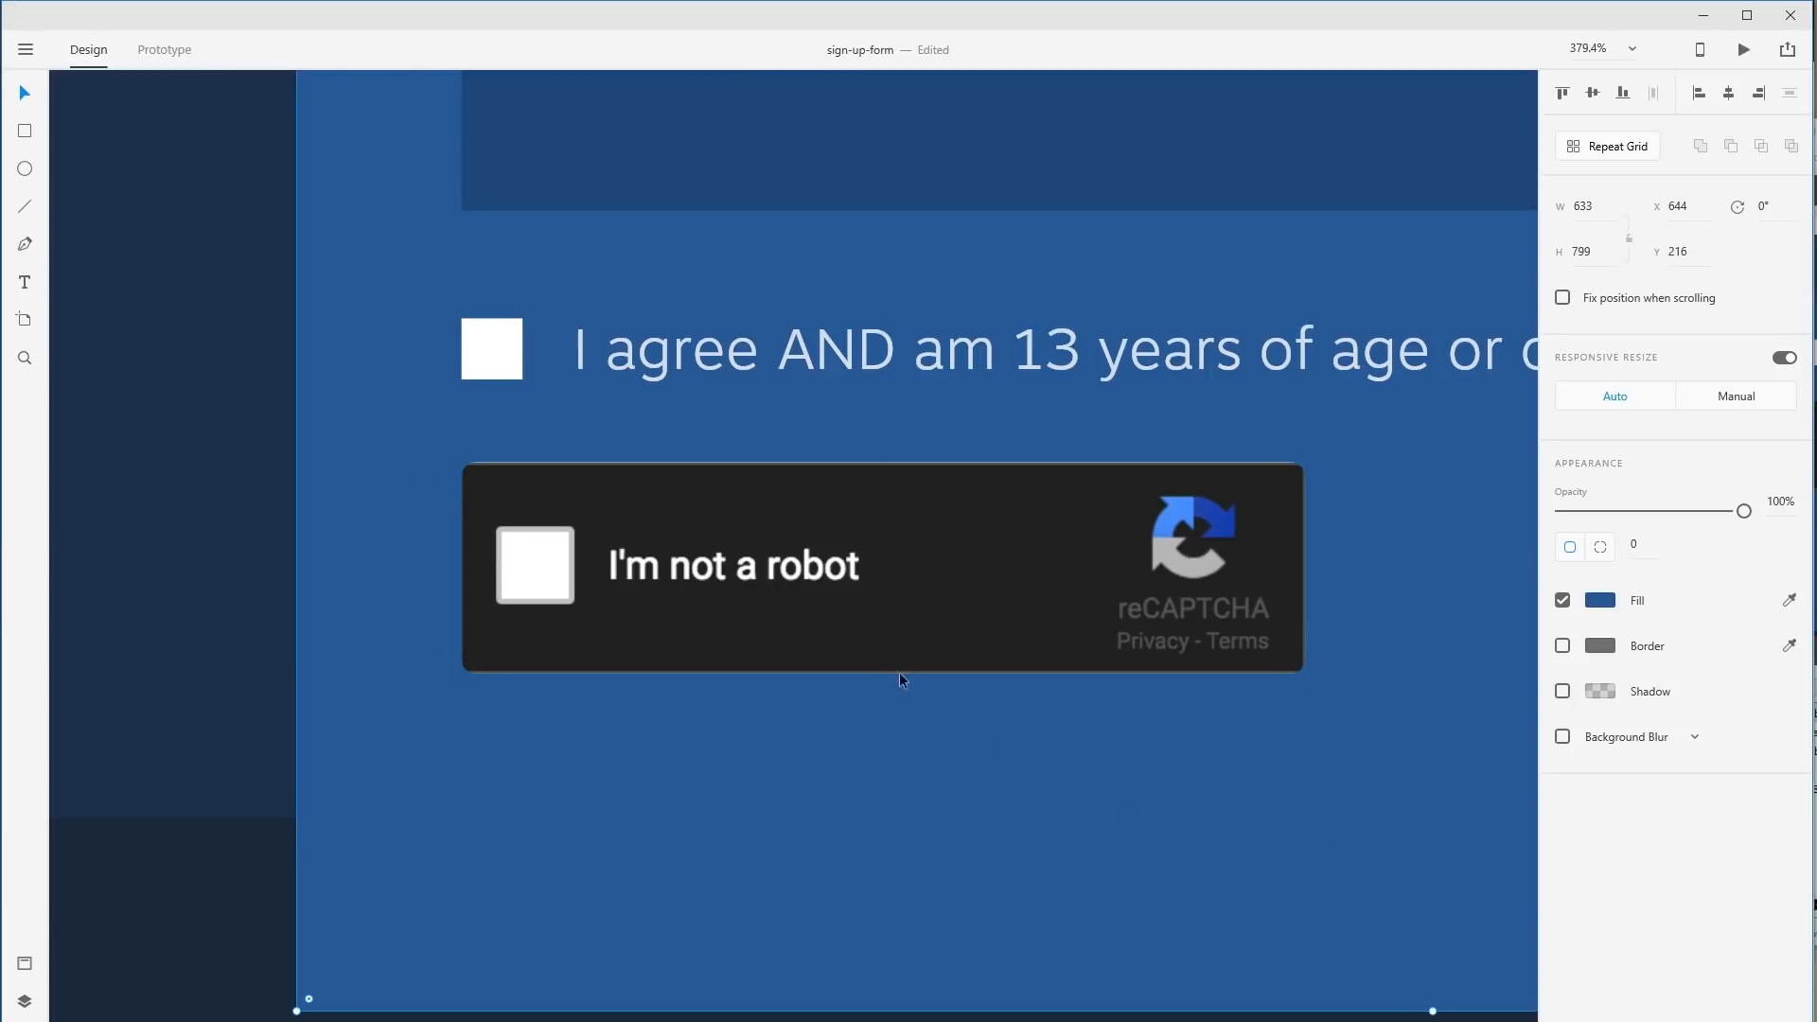
pyautogui.moveTo(832, 596); pyautogui.dragTo(835, 585)
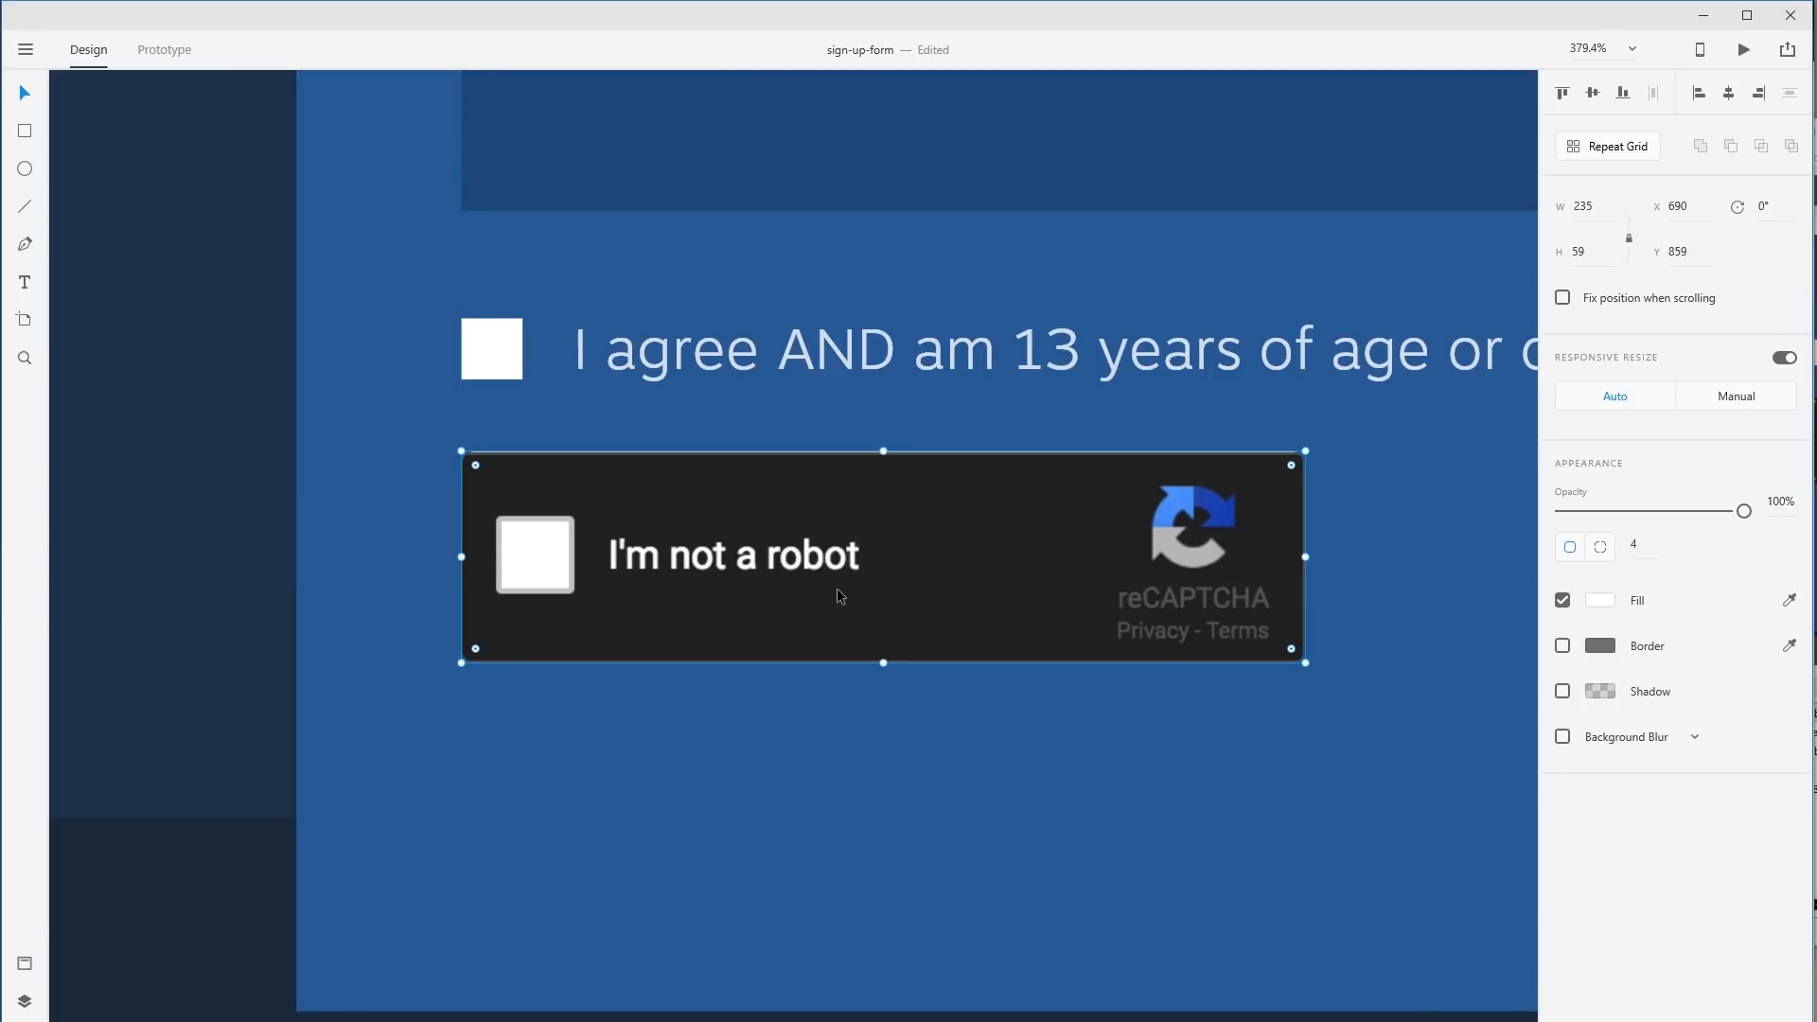
pyautogui.hotkey('ctrl', 'z')
pyautogui.hotkey('ctrl', 'z')
pyautogui.hotkey('ctrl', 'z')
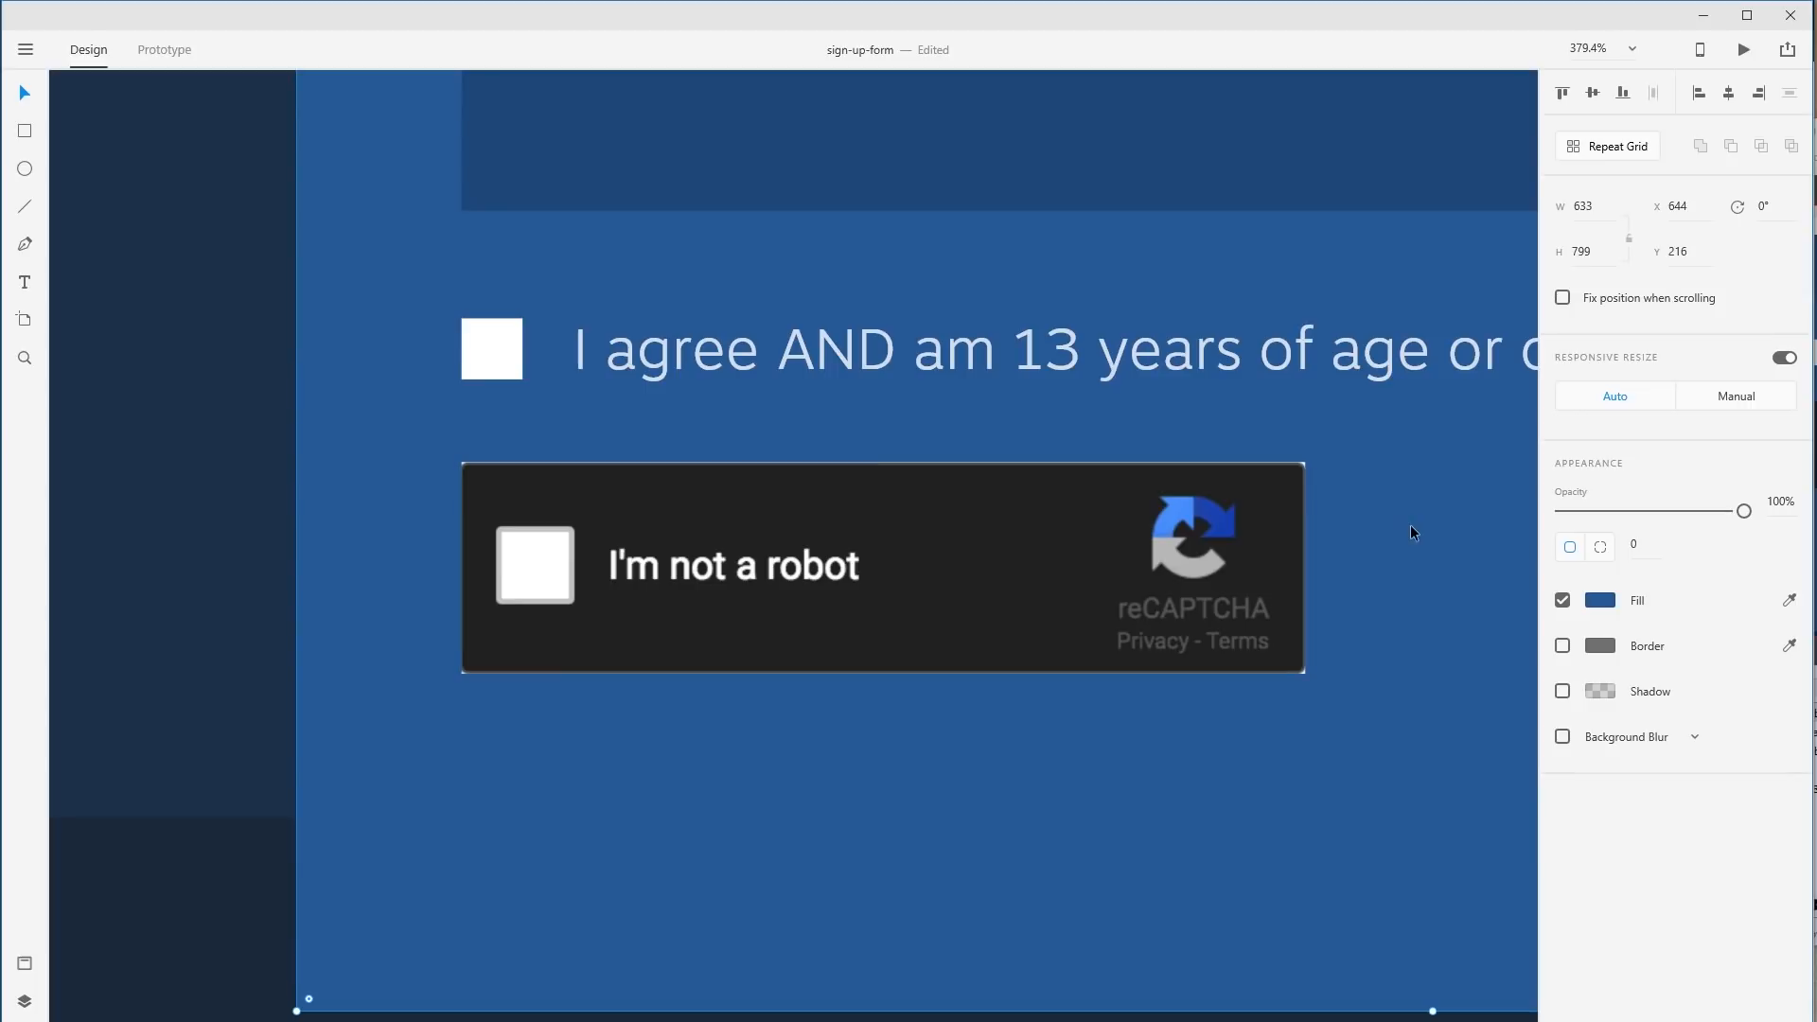
pyautogui.hotkey('ctrl', 'z')
pyautogui.hotkey('ctrl', 'z')
pyautogui.hotkey('ctrl', 'shift', 'z')
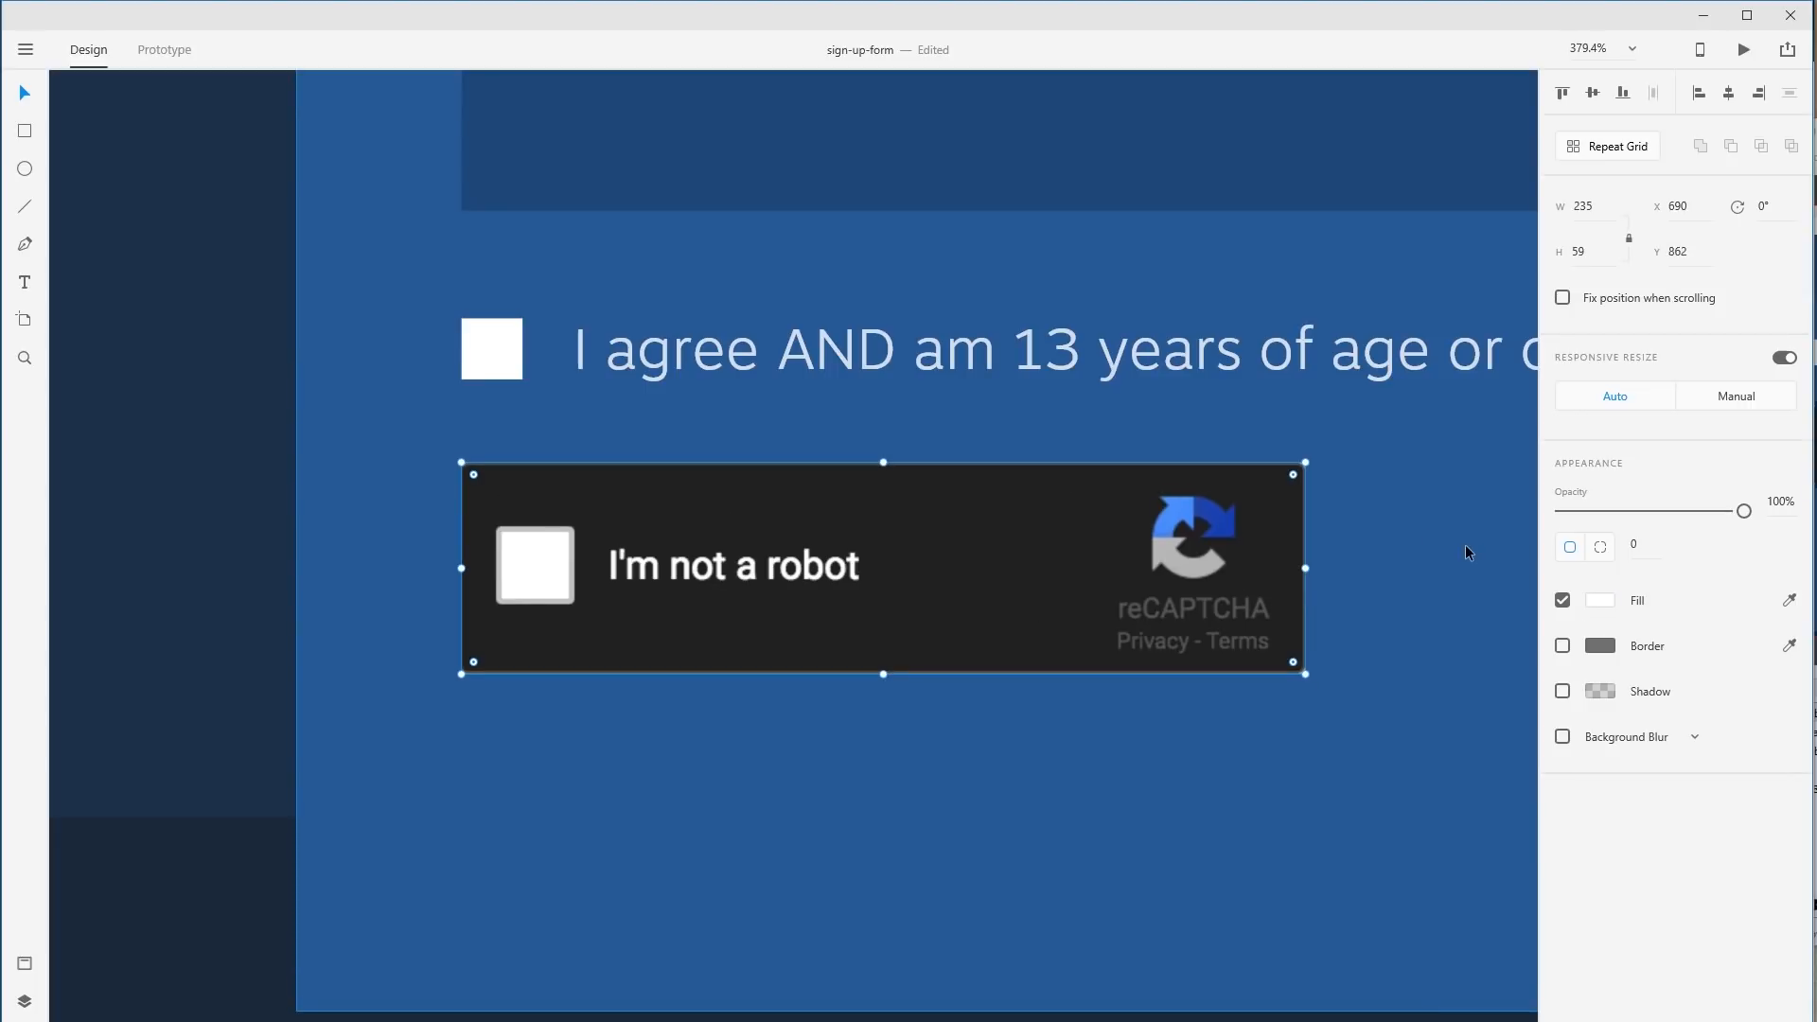
pyautogui.click(1463, 553)
pyautogui.moveTo(1276, 530); pyautogui.dragTo(1276, 523)
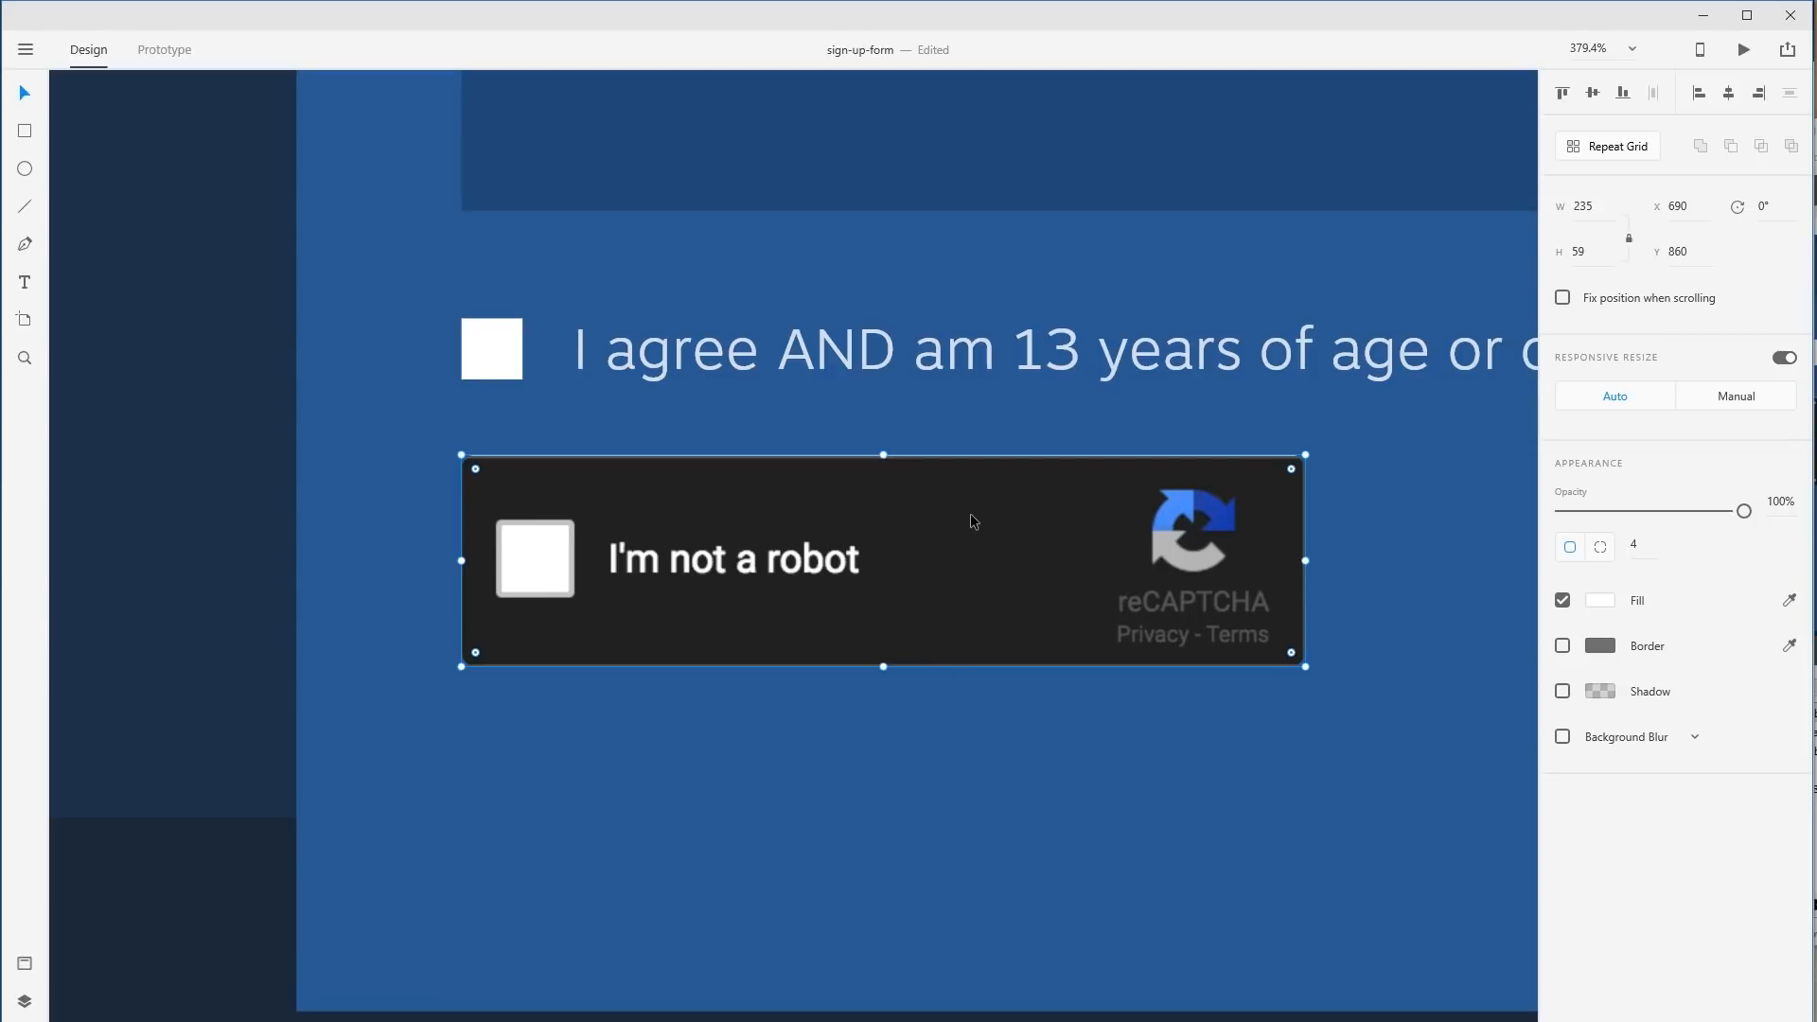
pyautogui.scroll(-1, 1096, 805)
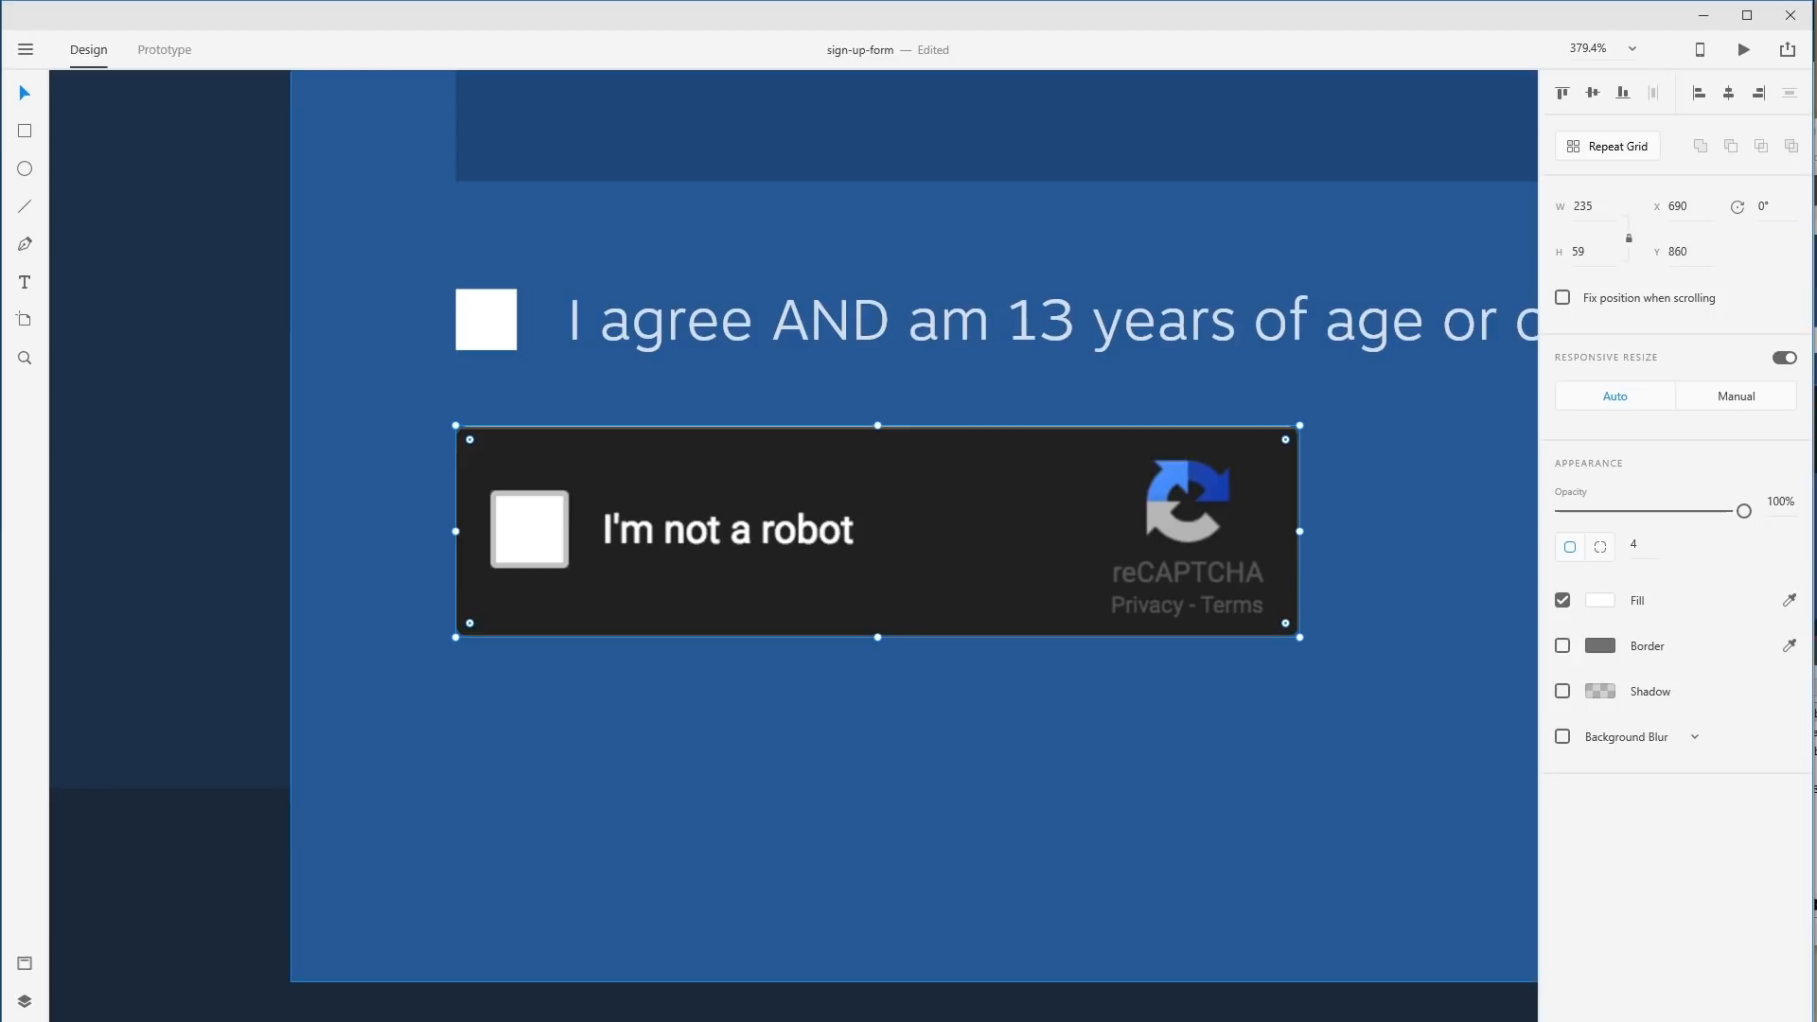
# Draw a borderless green #2BA82F button rectangle below the reCAPTCHA.
pyautogui.click(24, 130)
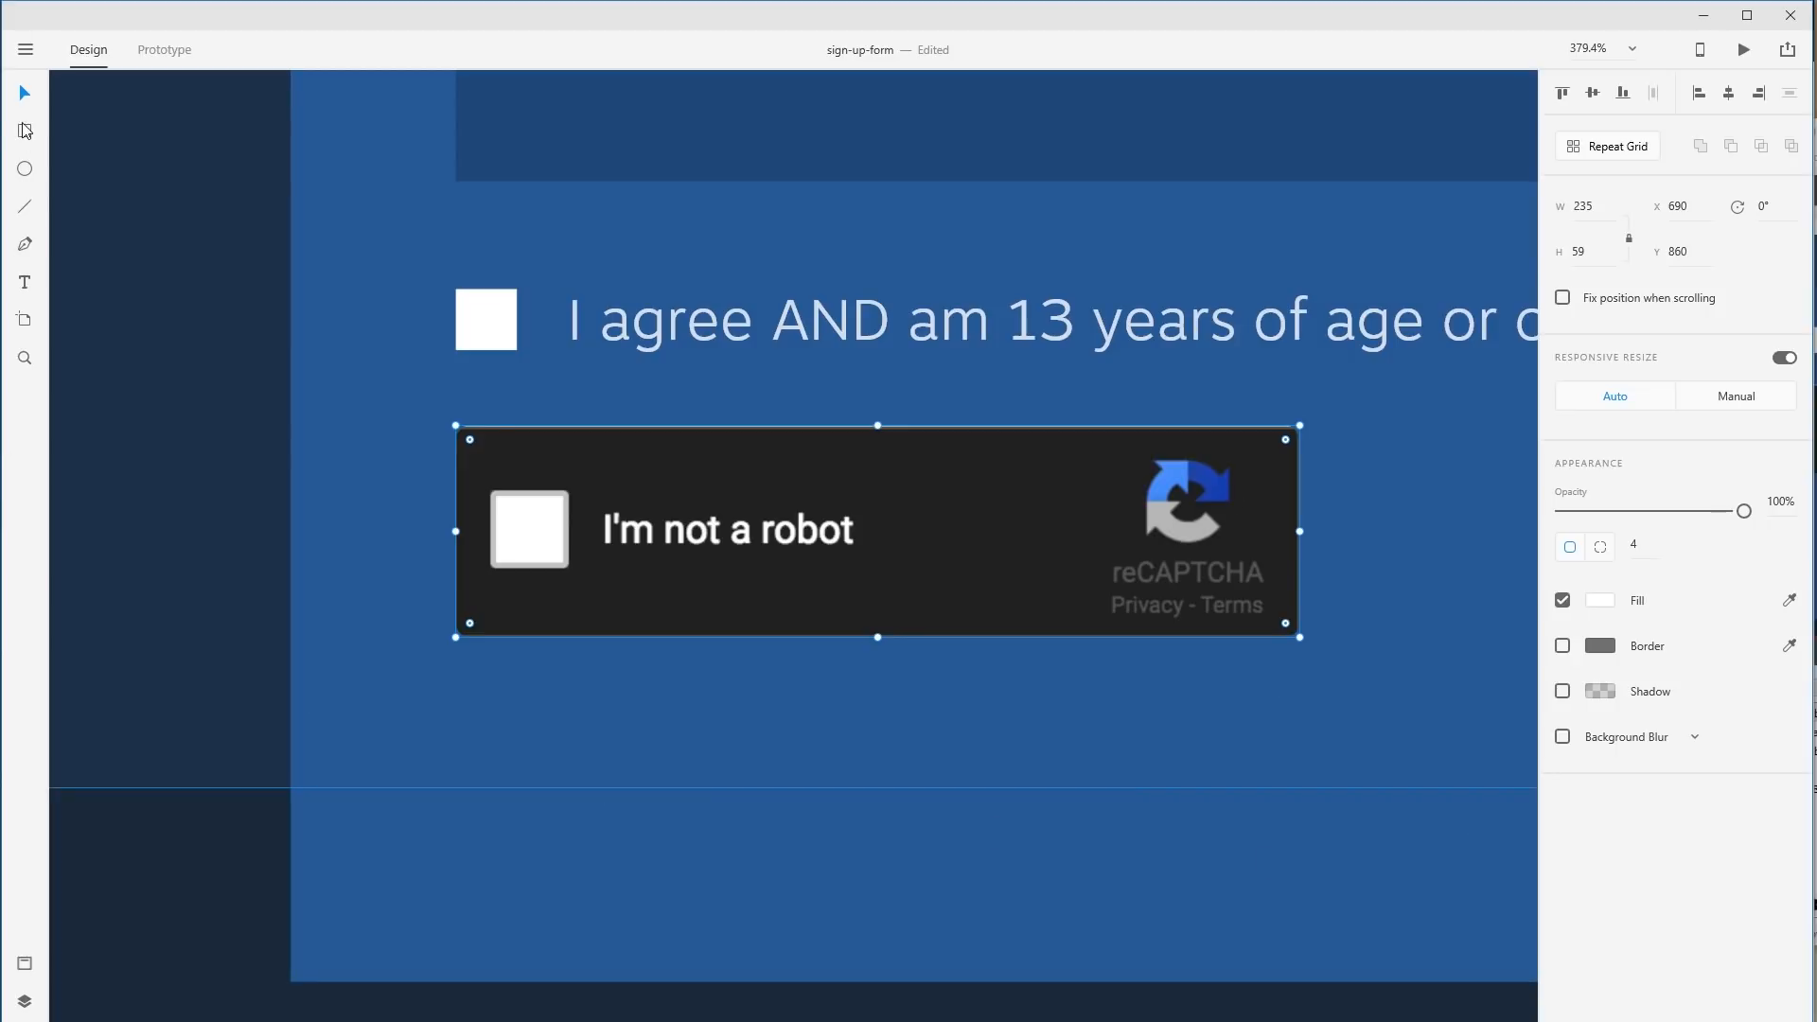
pyautogui.moveTo(459, 694)
pyautogui.mouseDown()
pyautogui.moveTo(933, 879)
pyautogui.moveTo(1292, 873)
pyautogui.mouseUp()
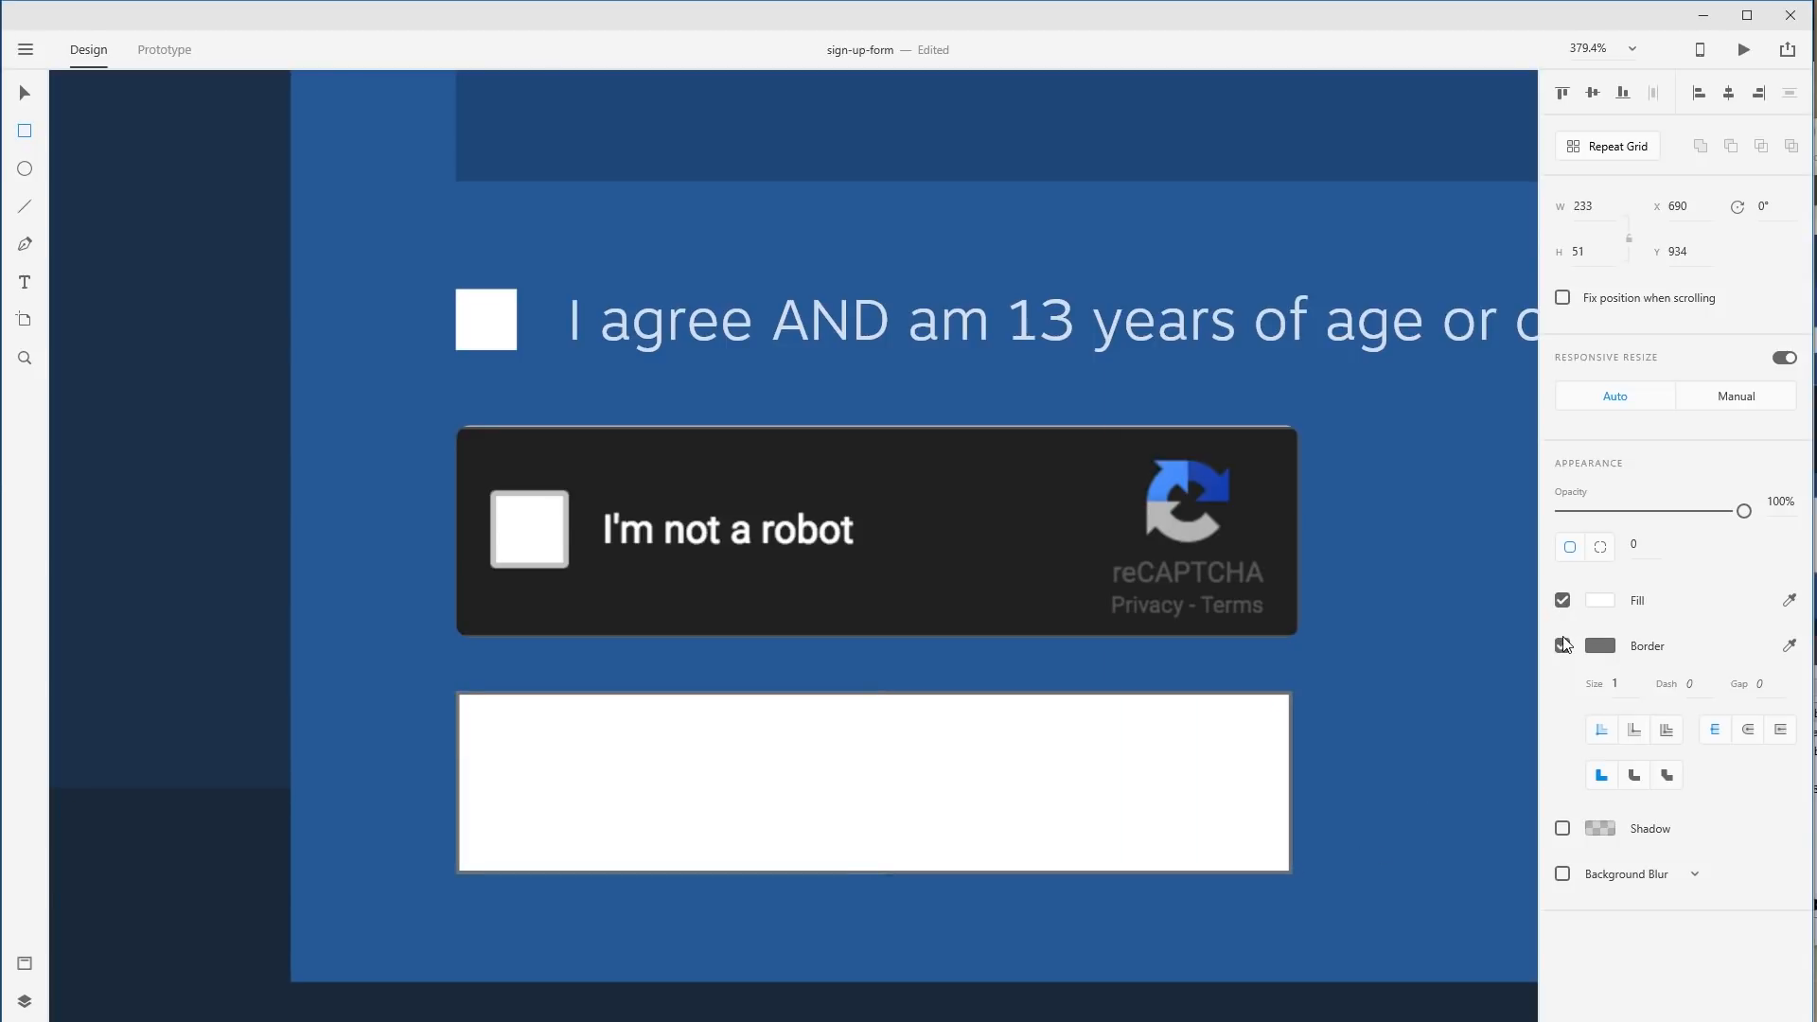
pyautogui.click(1563, 644)
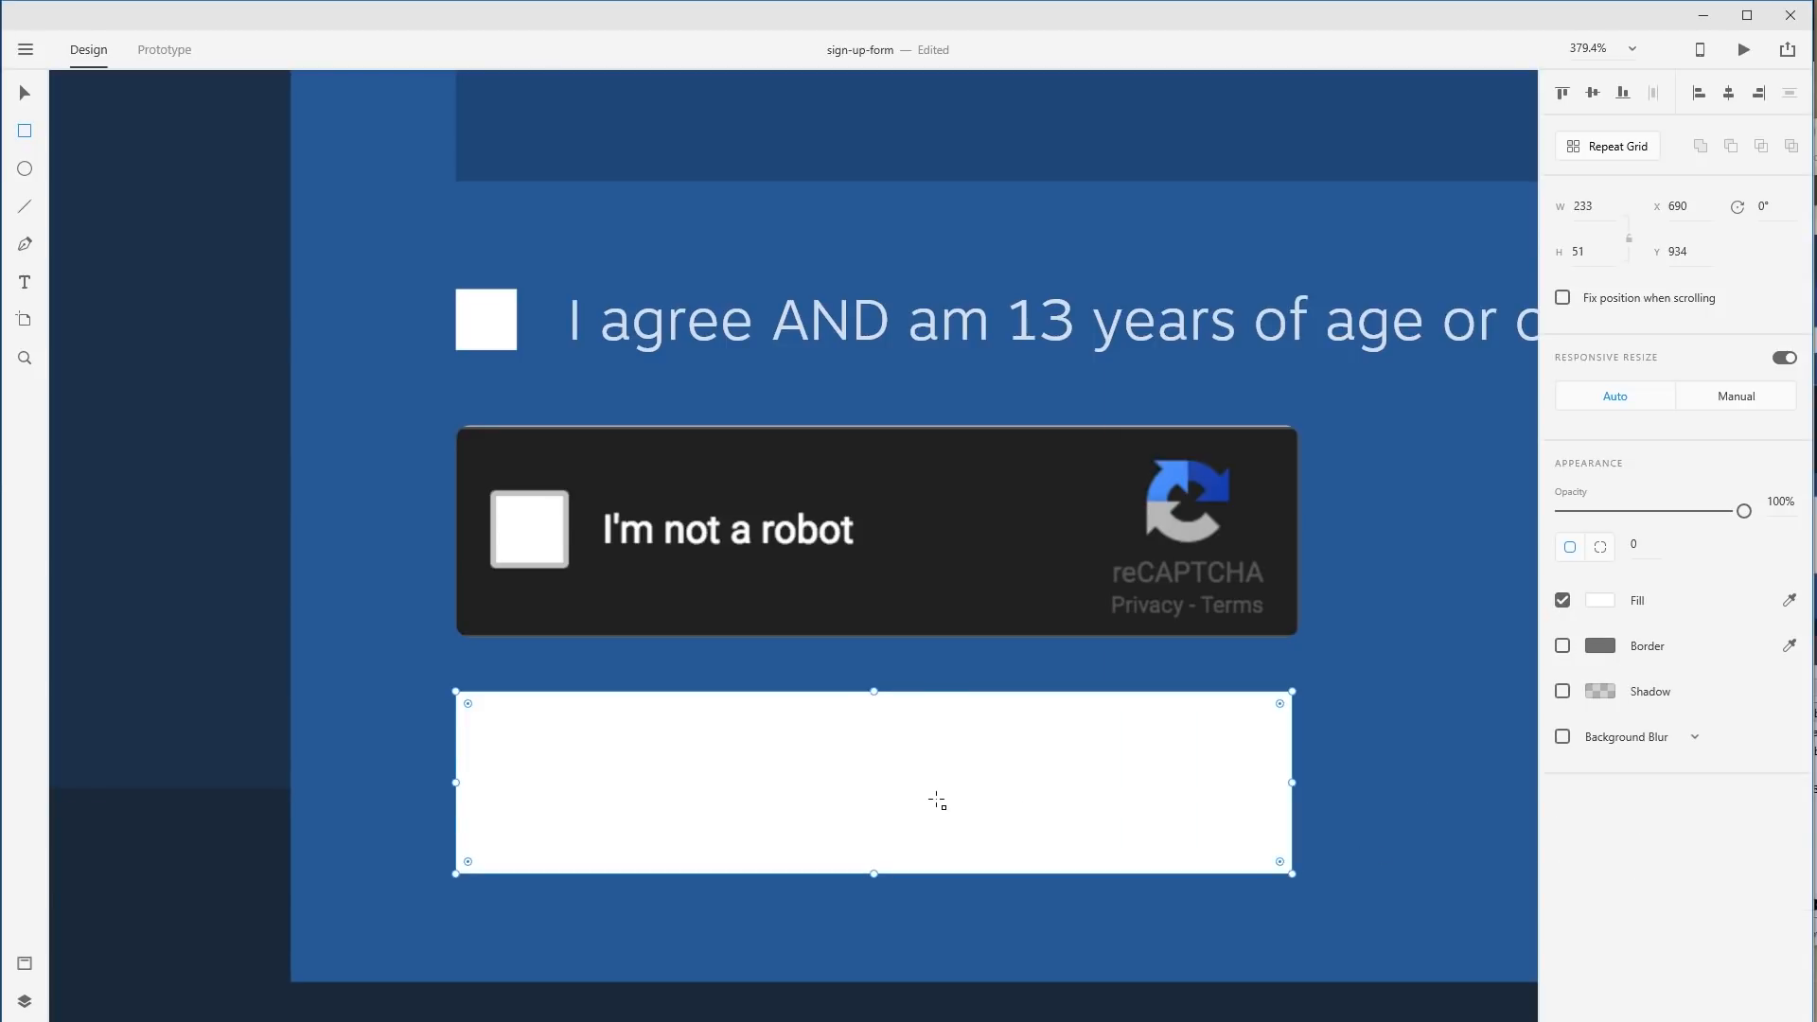
pyautogui.click(1600, 600)
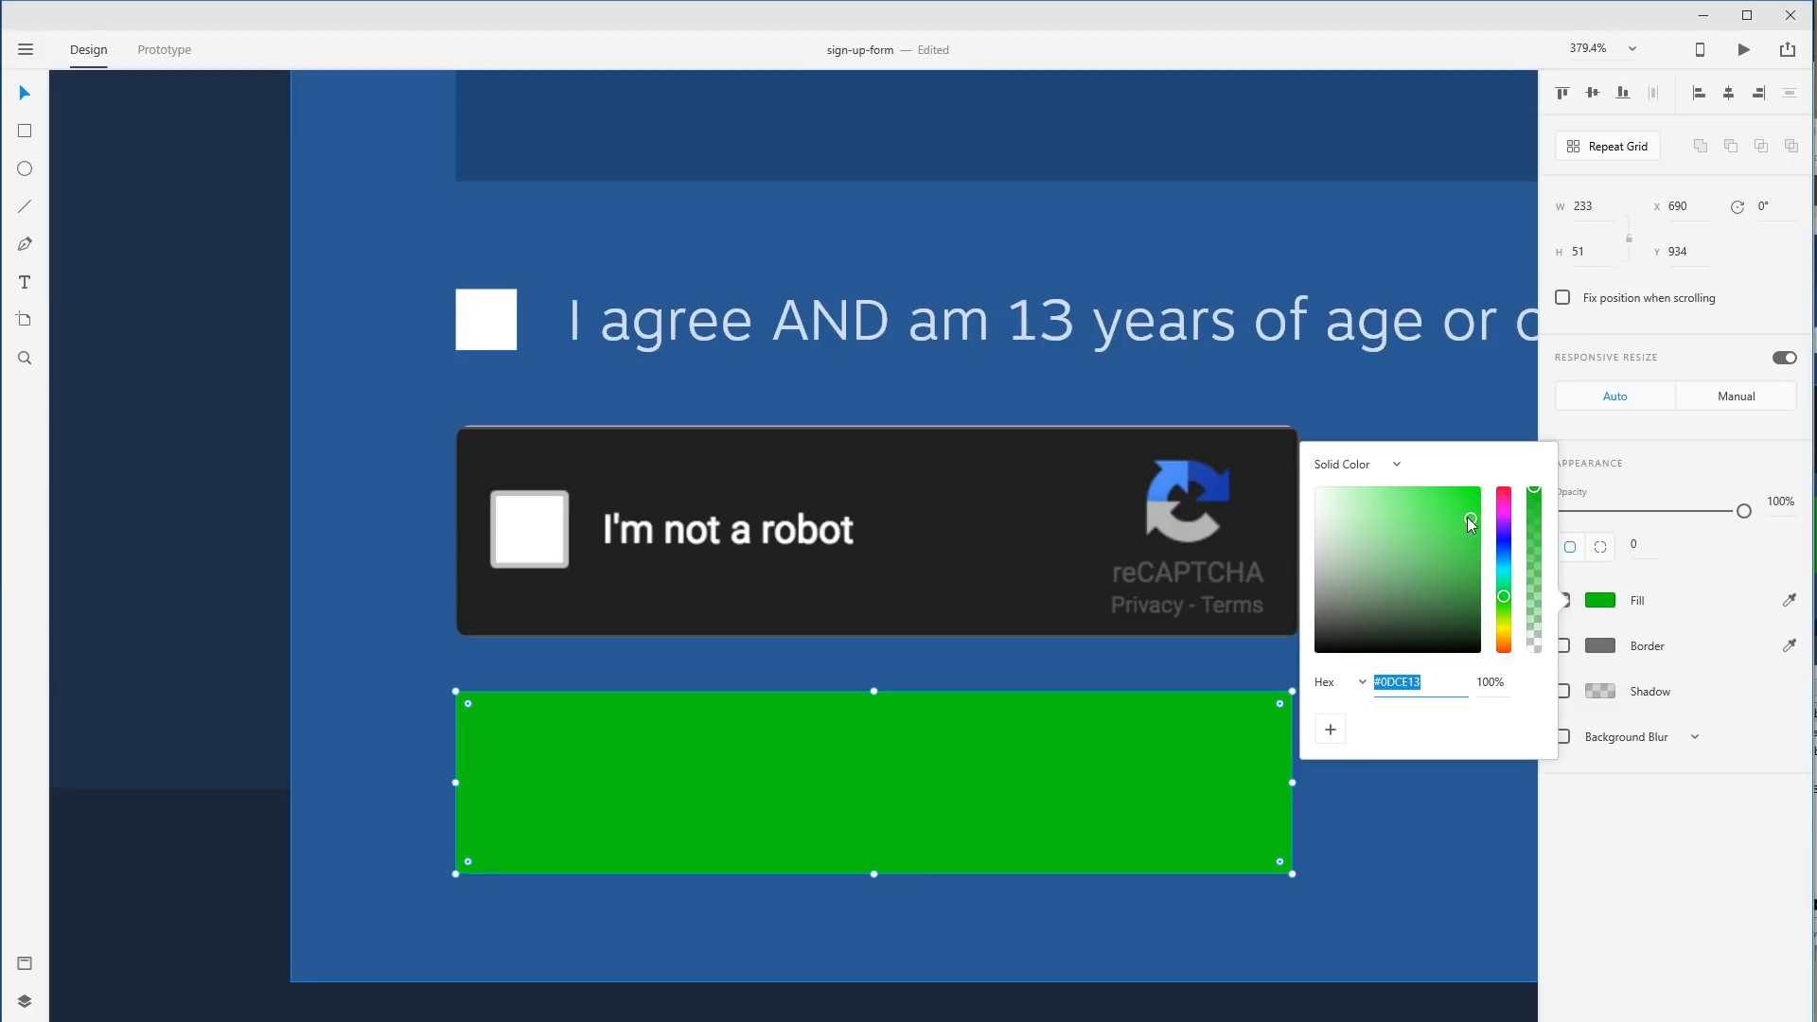
pyautogui.moveTo(1470, 522); pyautogui.dragTo(1440, 541)
pyautogui.click(1440, 541)
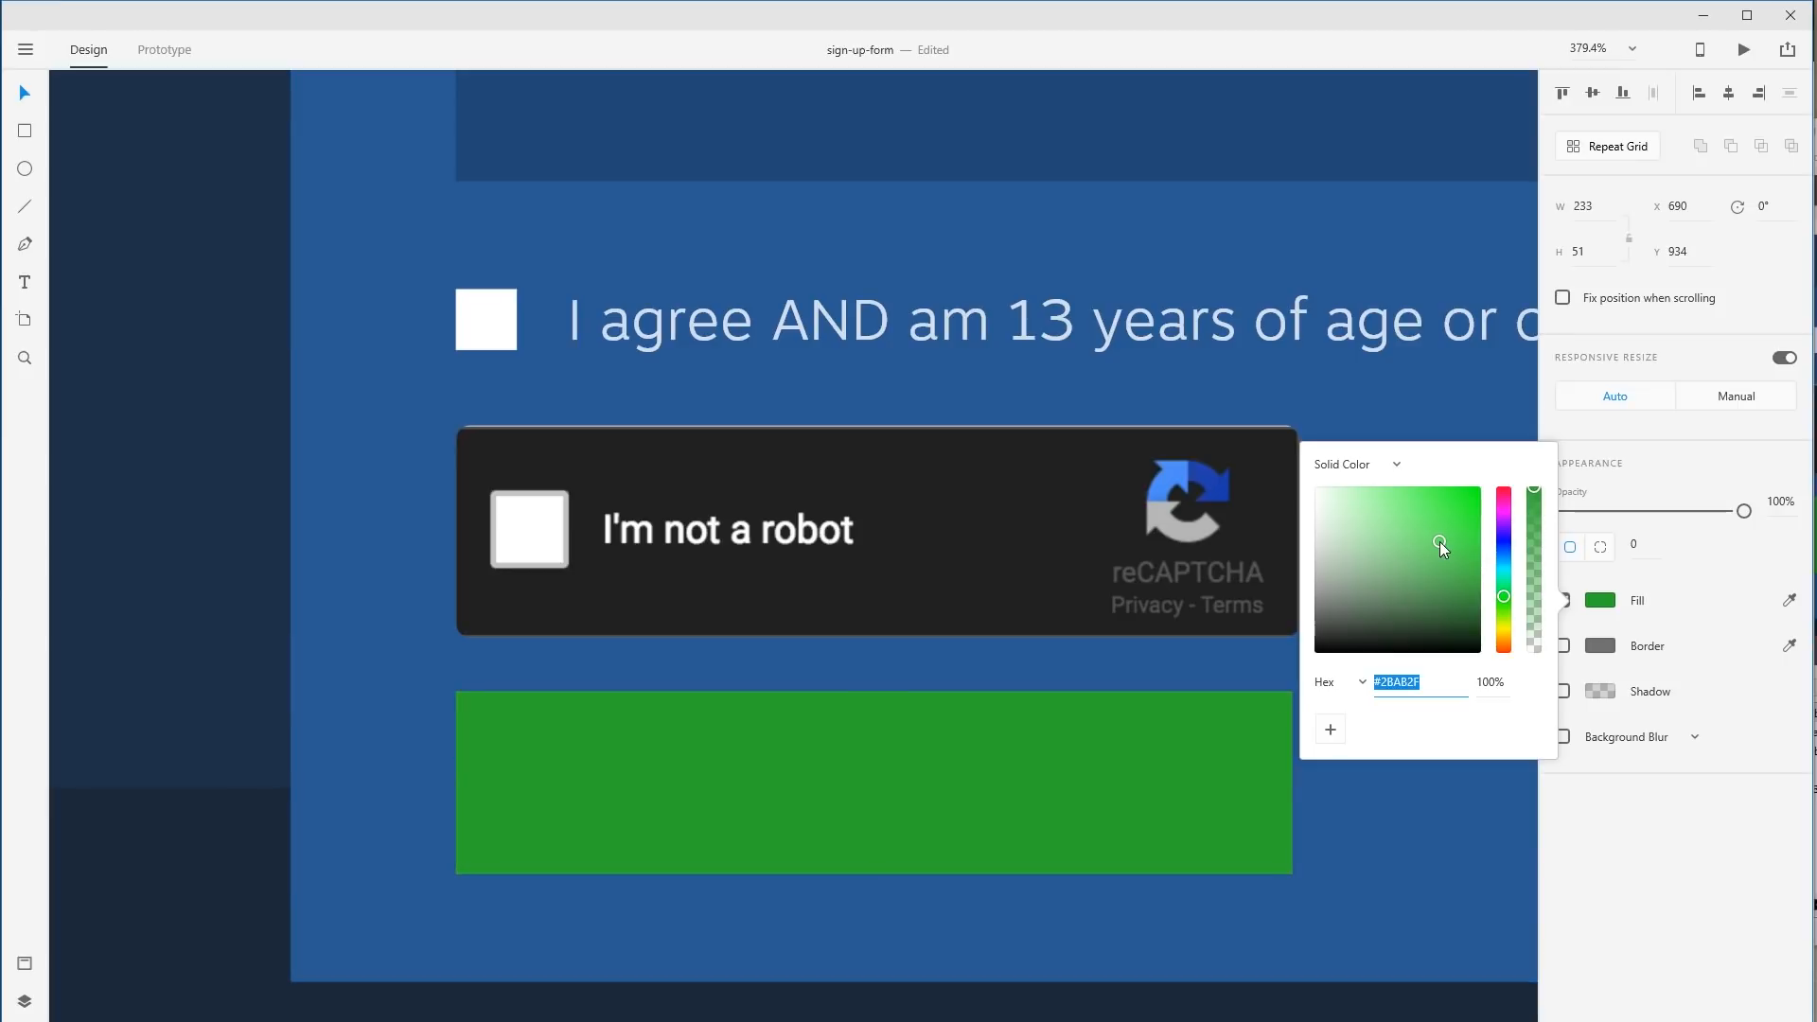
pyautogui.click(1592, 439)
# Add the 'Sign up now' label and move it onto the green button.
pyautogui.press('t')
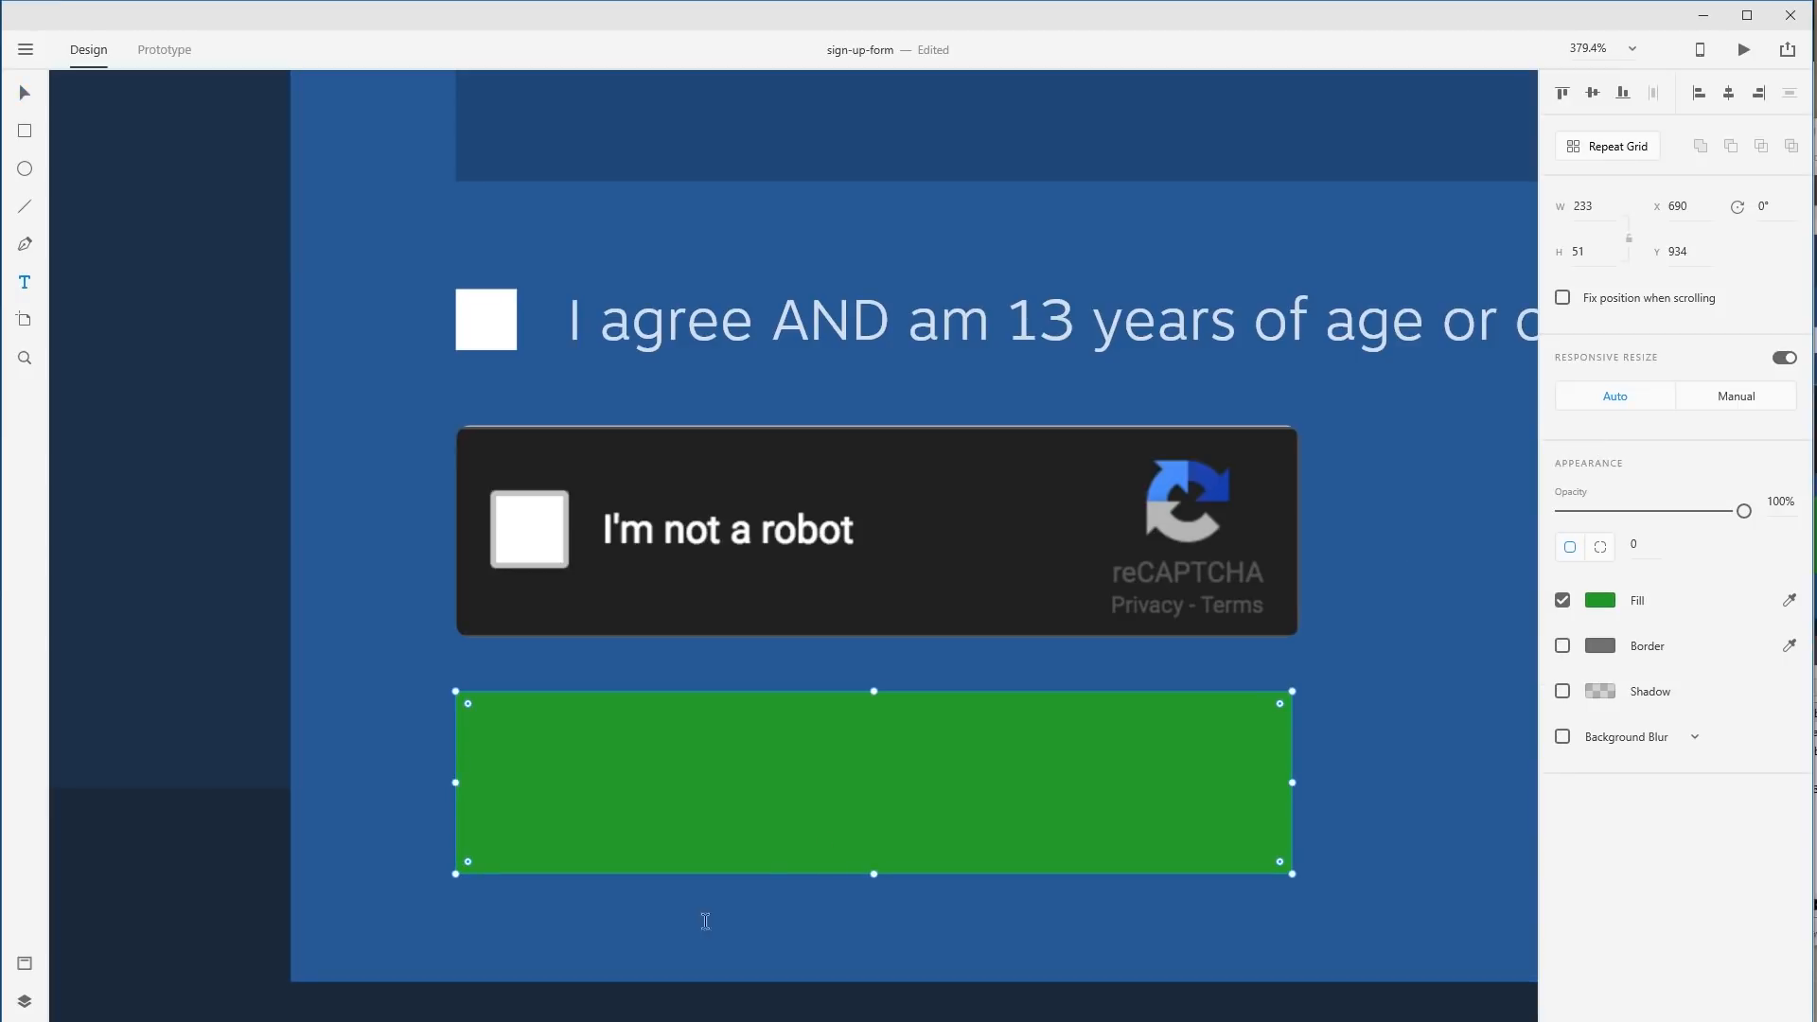
pyautogui.click(718, 929)
pyautogui.write('Sig')
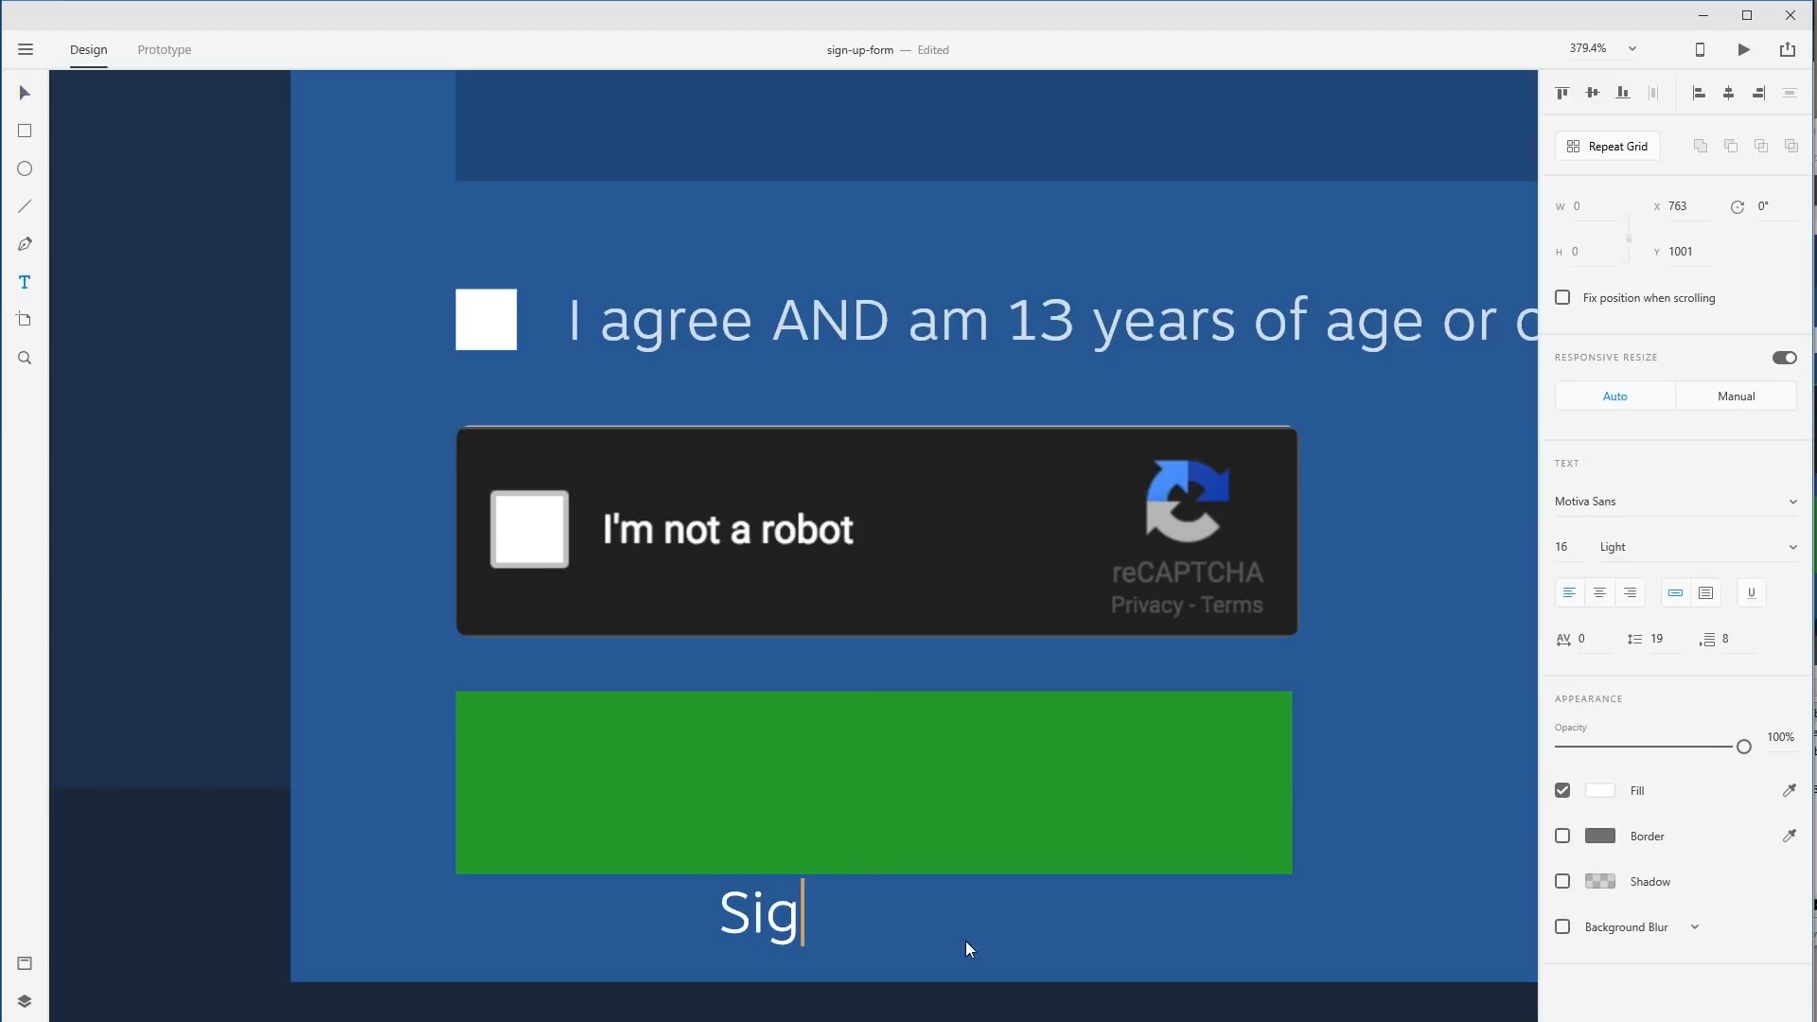
pyautogui.write('n up now')
pyautogui.press('Escape')
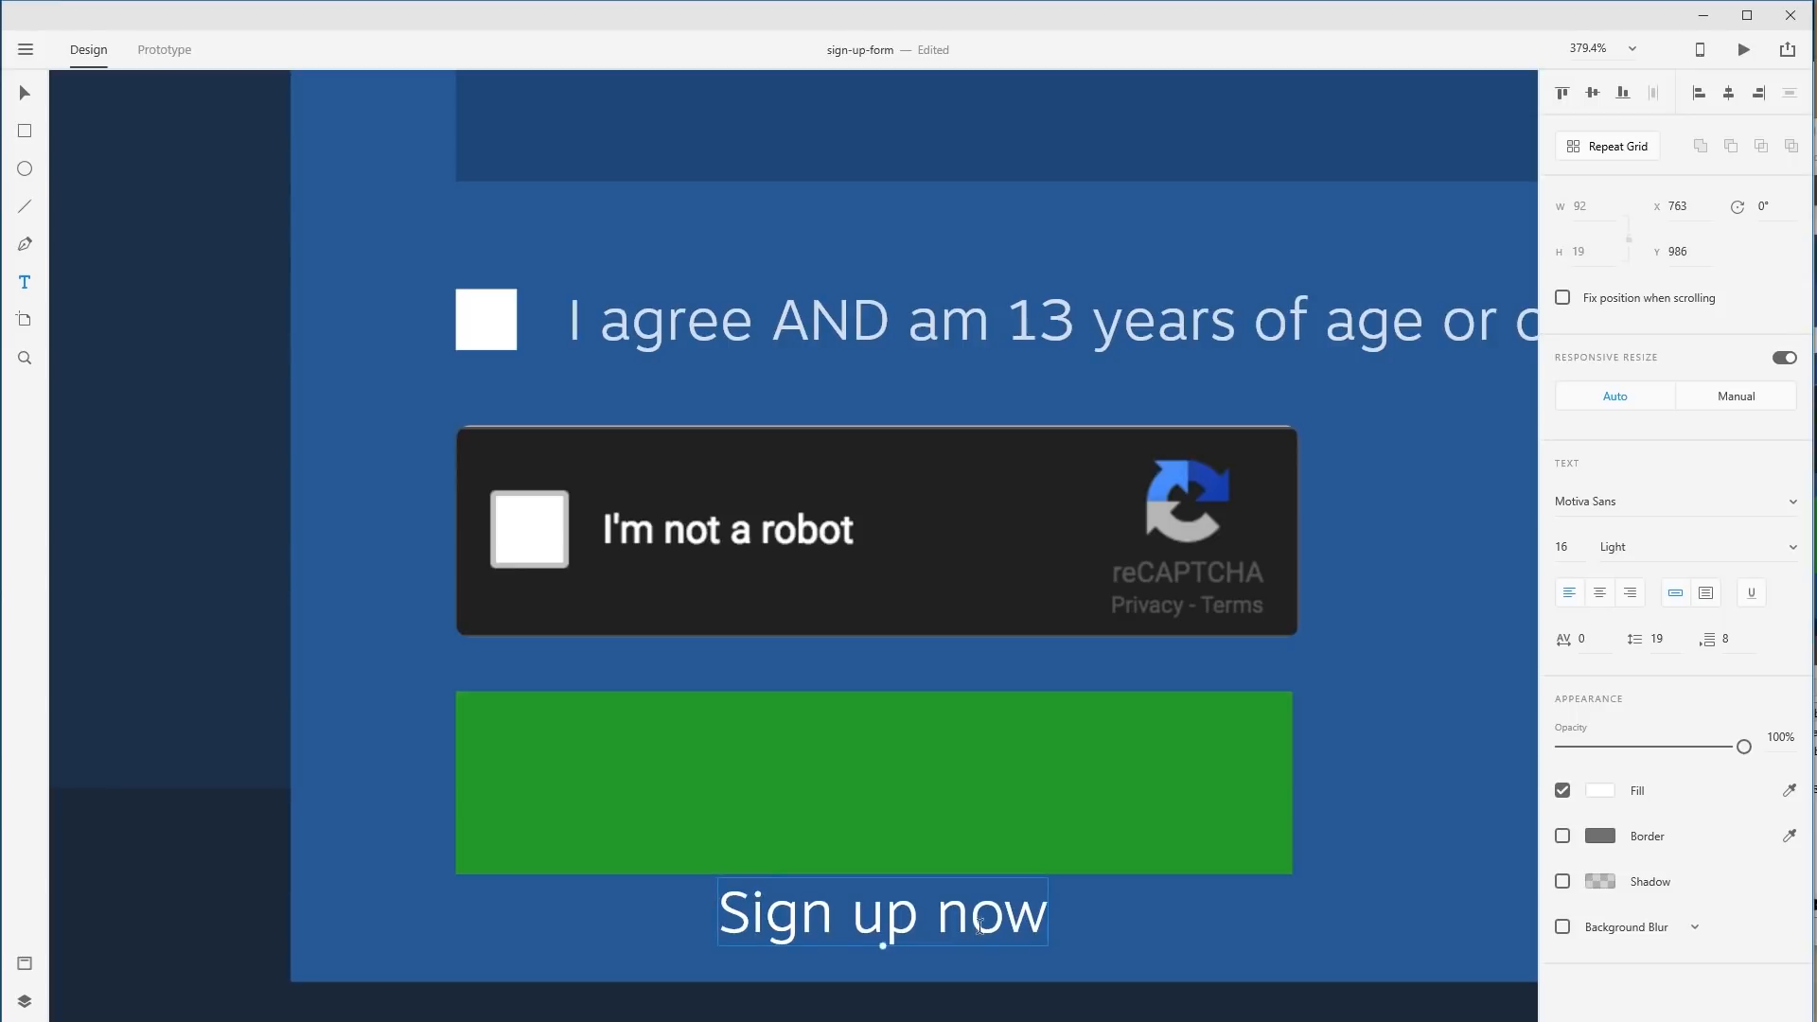
pyautogui.moveTo(980, 926); pyautogui.dragTo(961, 827)
pyautogui.press('Escape')
pyautogui.moveTo(1007, 913); pyautogui.dragTo(993, 784)
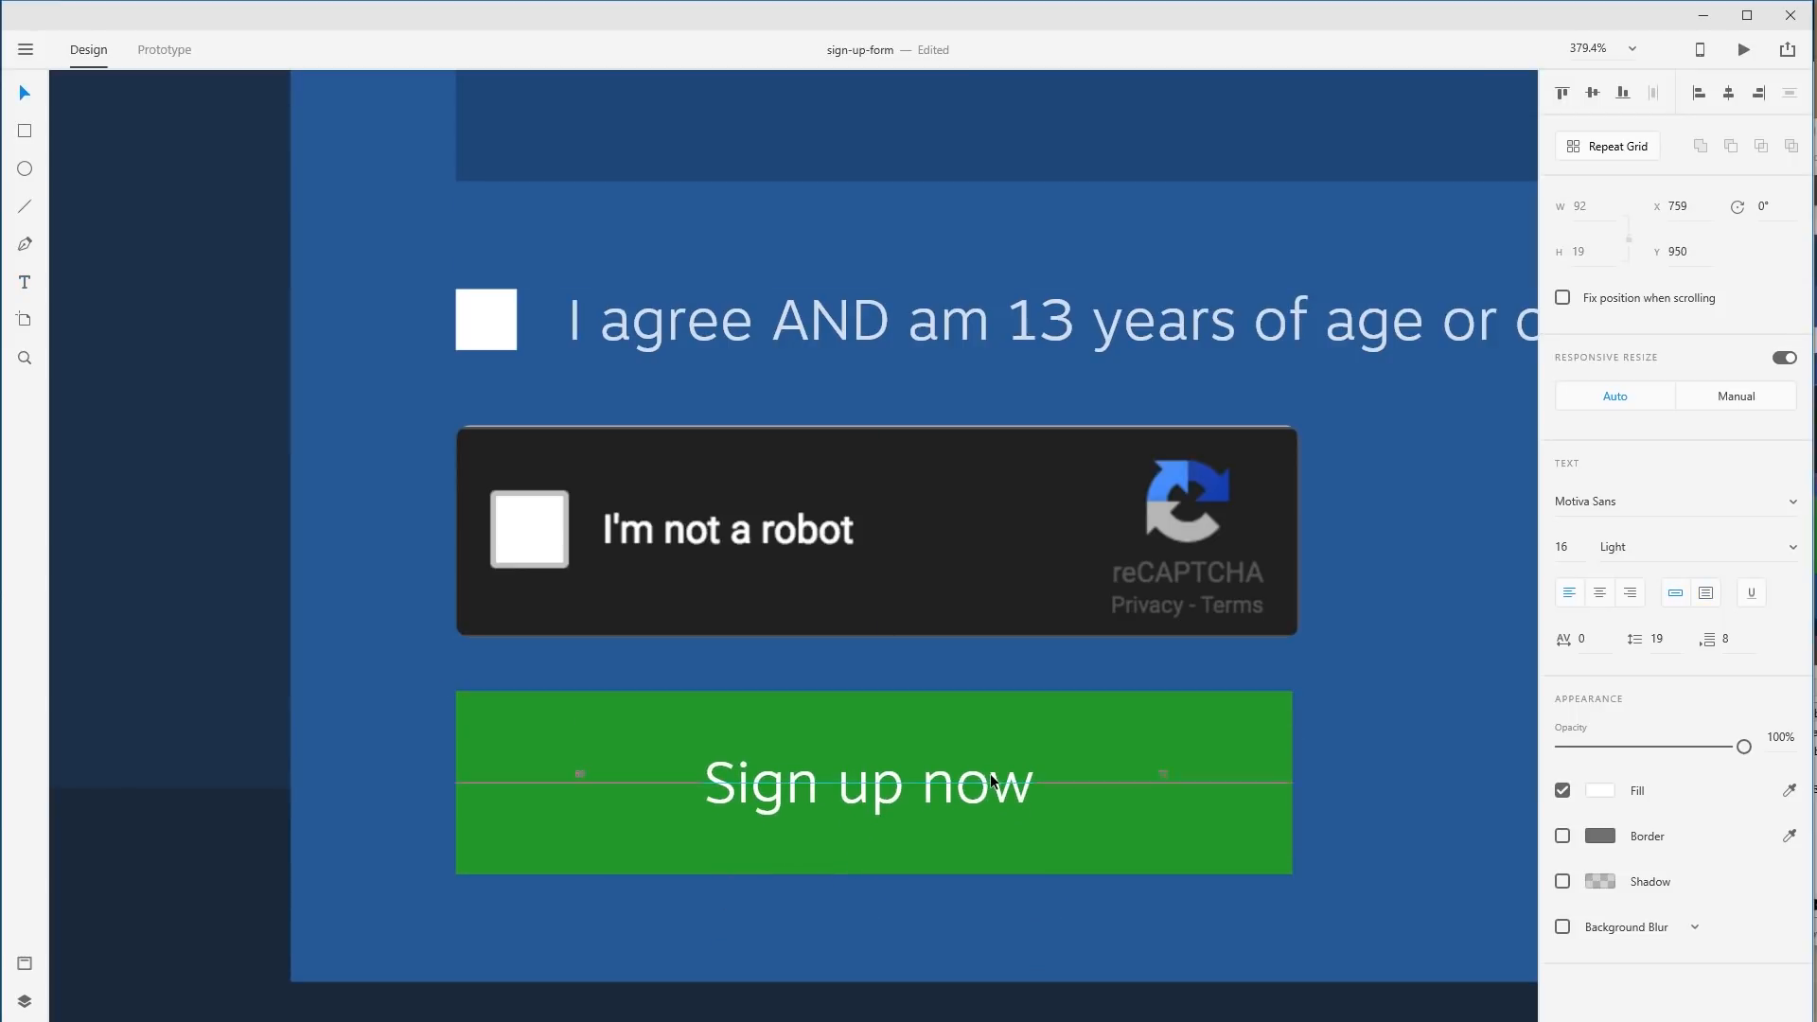
# Make 'Sign up now' Black weight, centre it, and colour it #000000 at 70% opacity.
pyautogui.click(1792, 547)
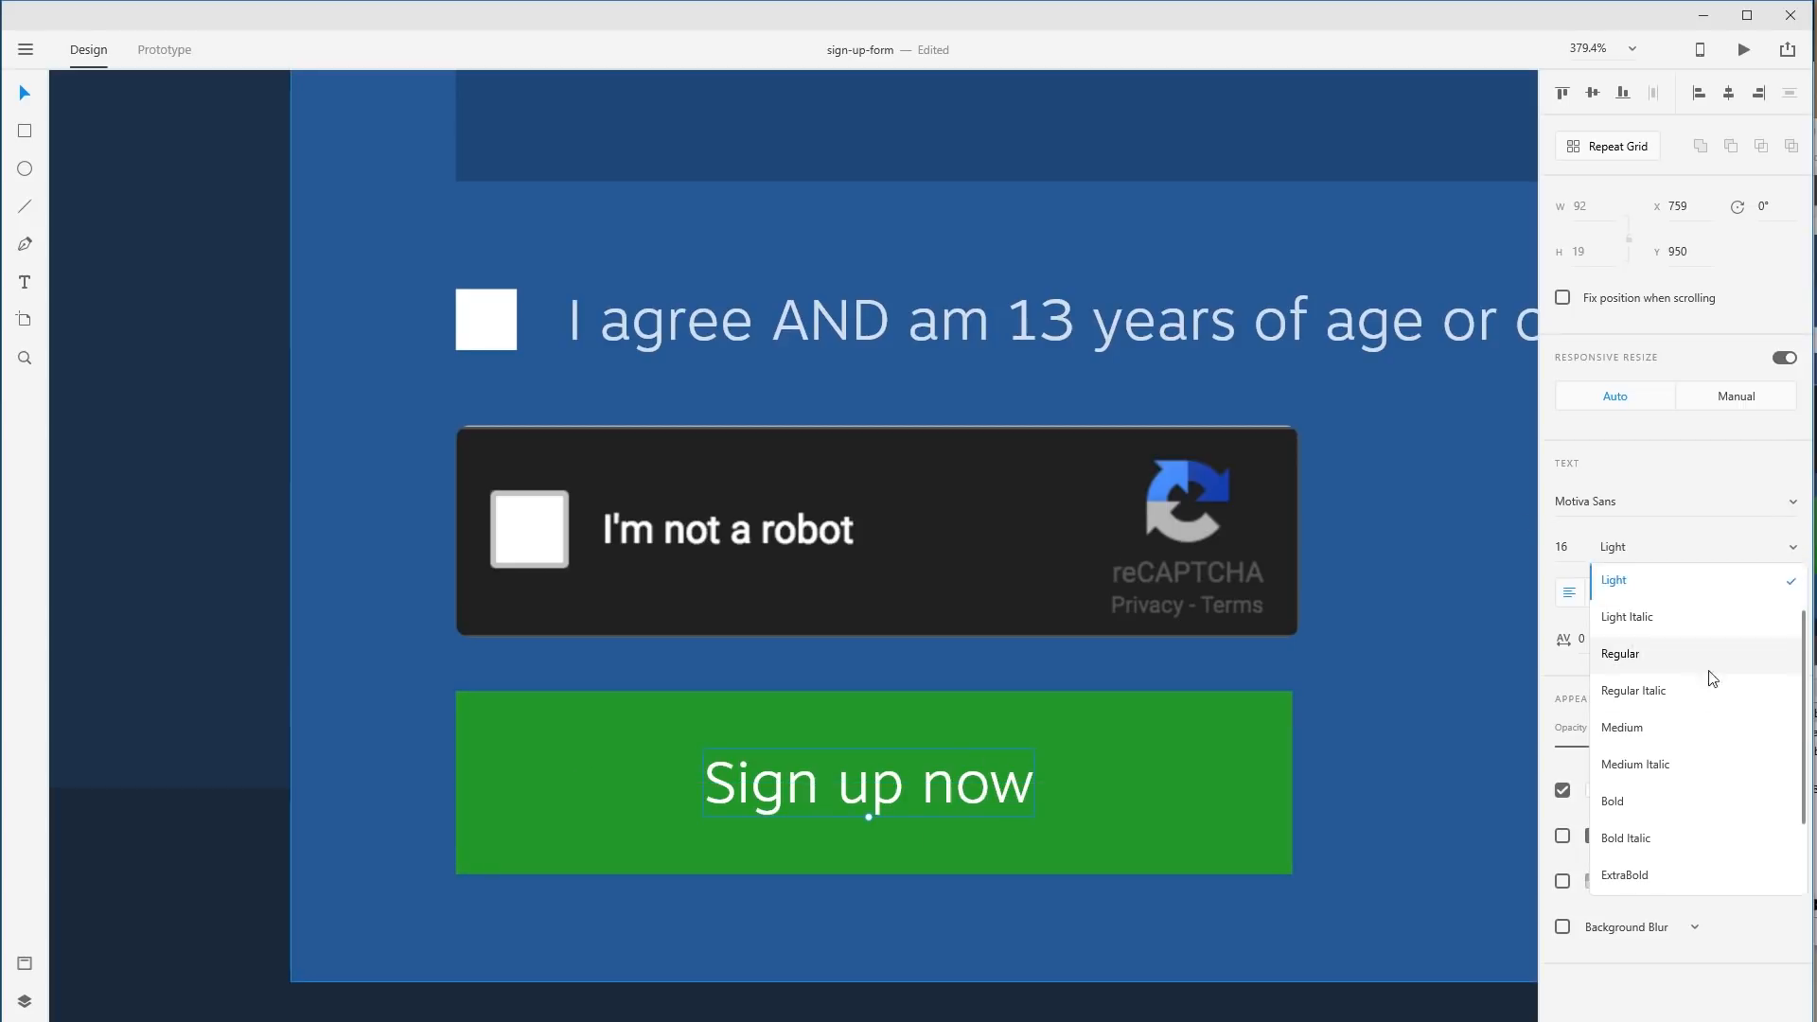
pyautogui.scroll(-3, 1694, 763)
pyautogui.click(1630, 845)
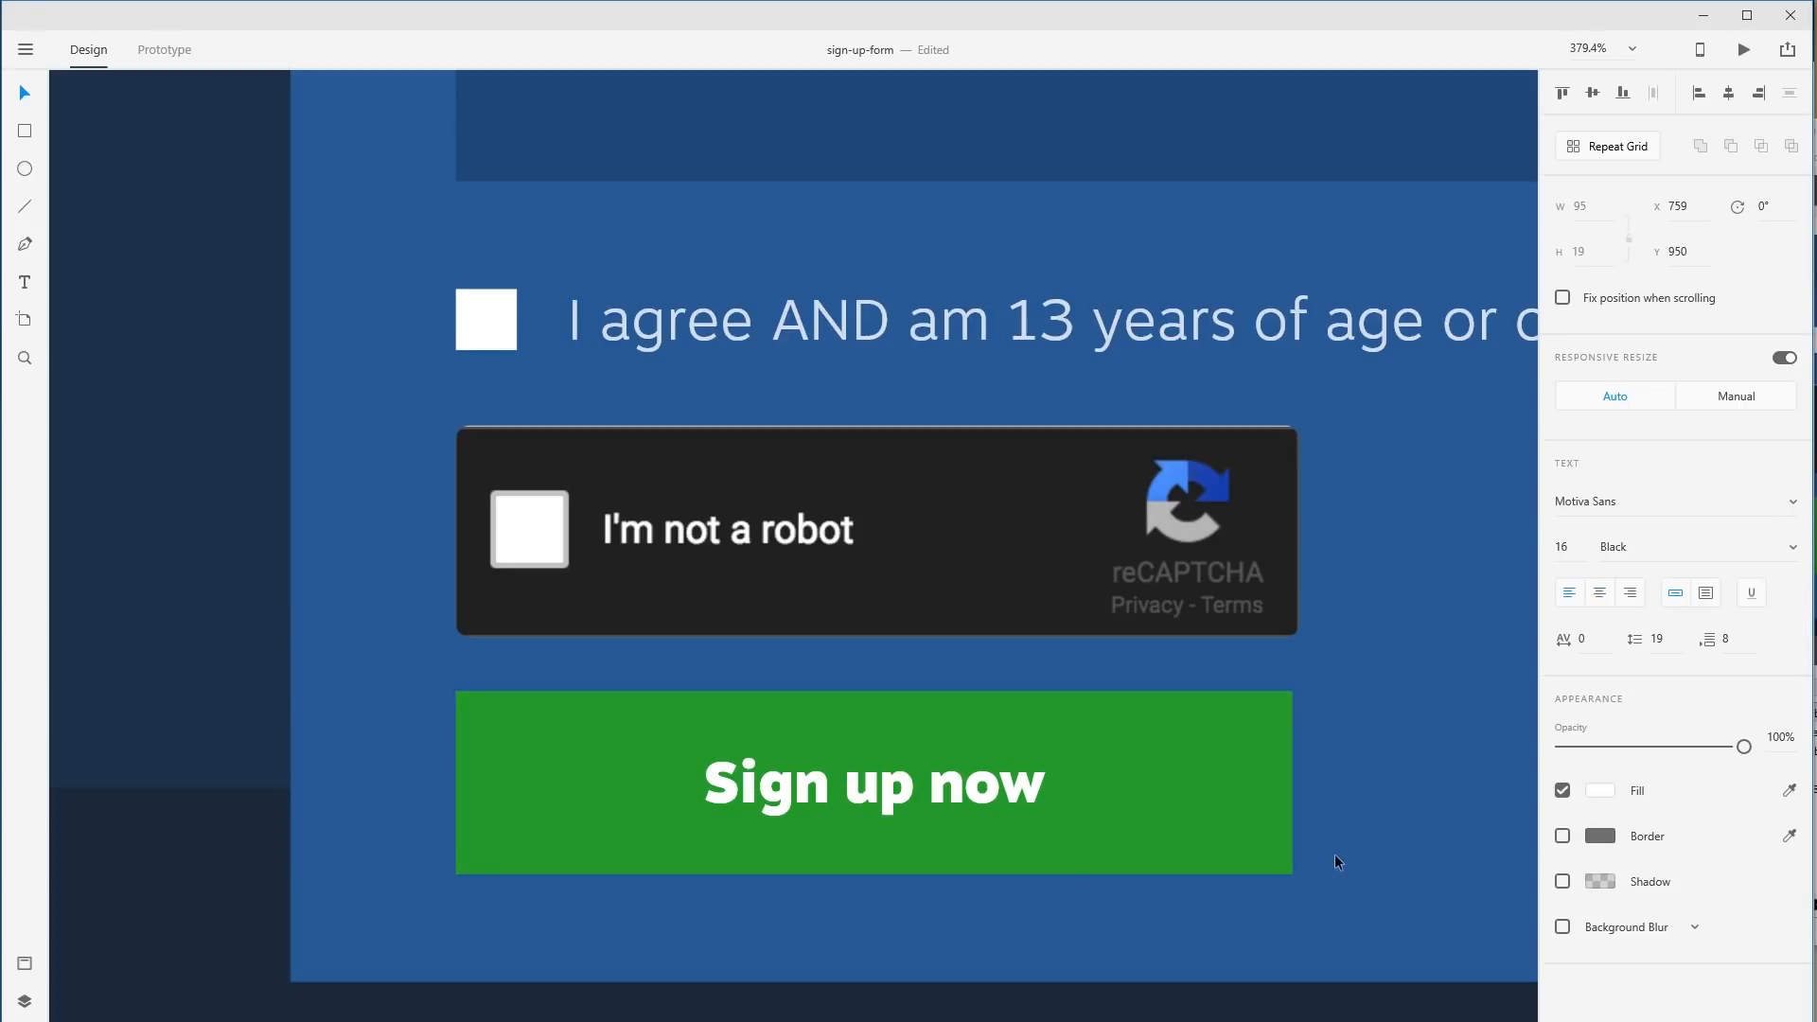
pyautogui.click(1083, 888)
pyautogui.moveTo(960, 788); pyautogui.dragTo(946, 788)
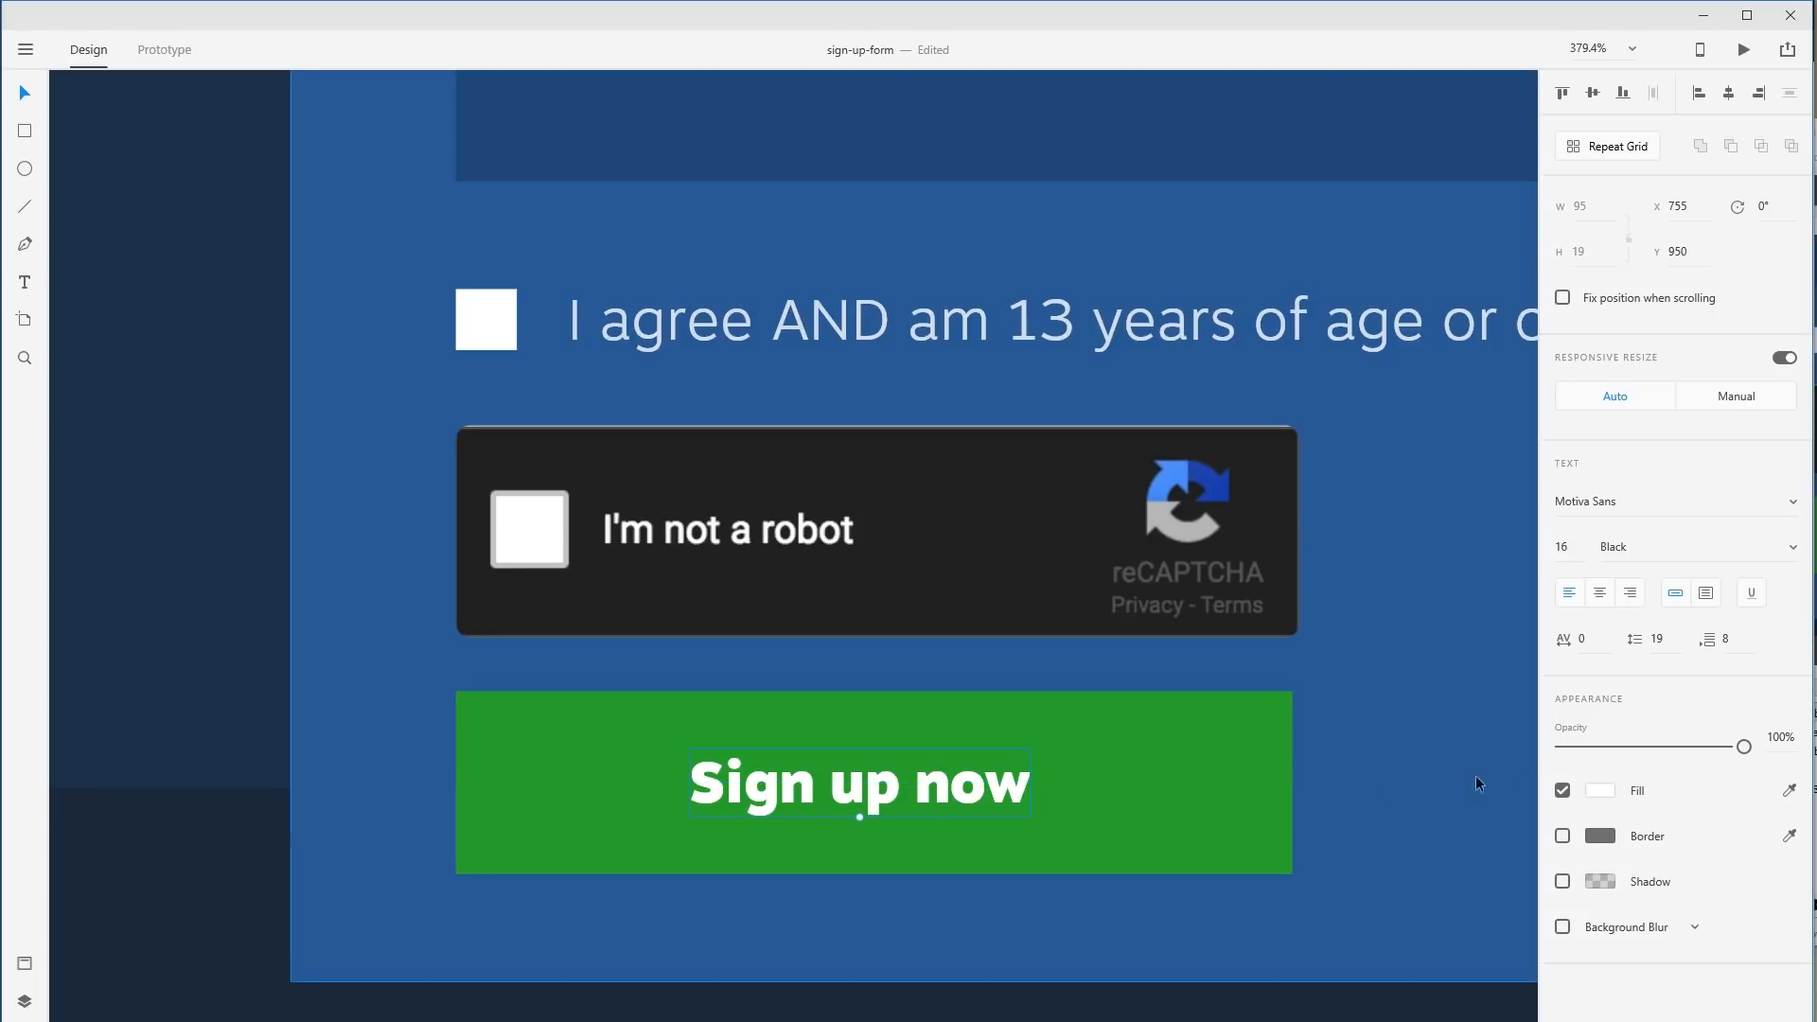
pyautogui.click(1600, 790)
pyautogui.moveTo(1392, 773); pyautogui.dragTo(1179, 916)
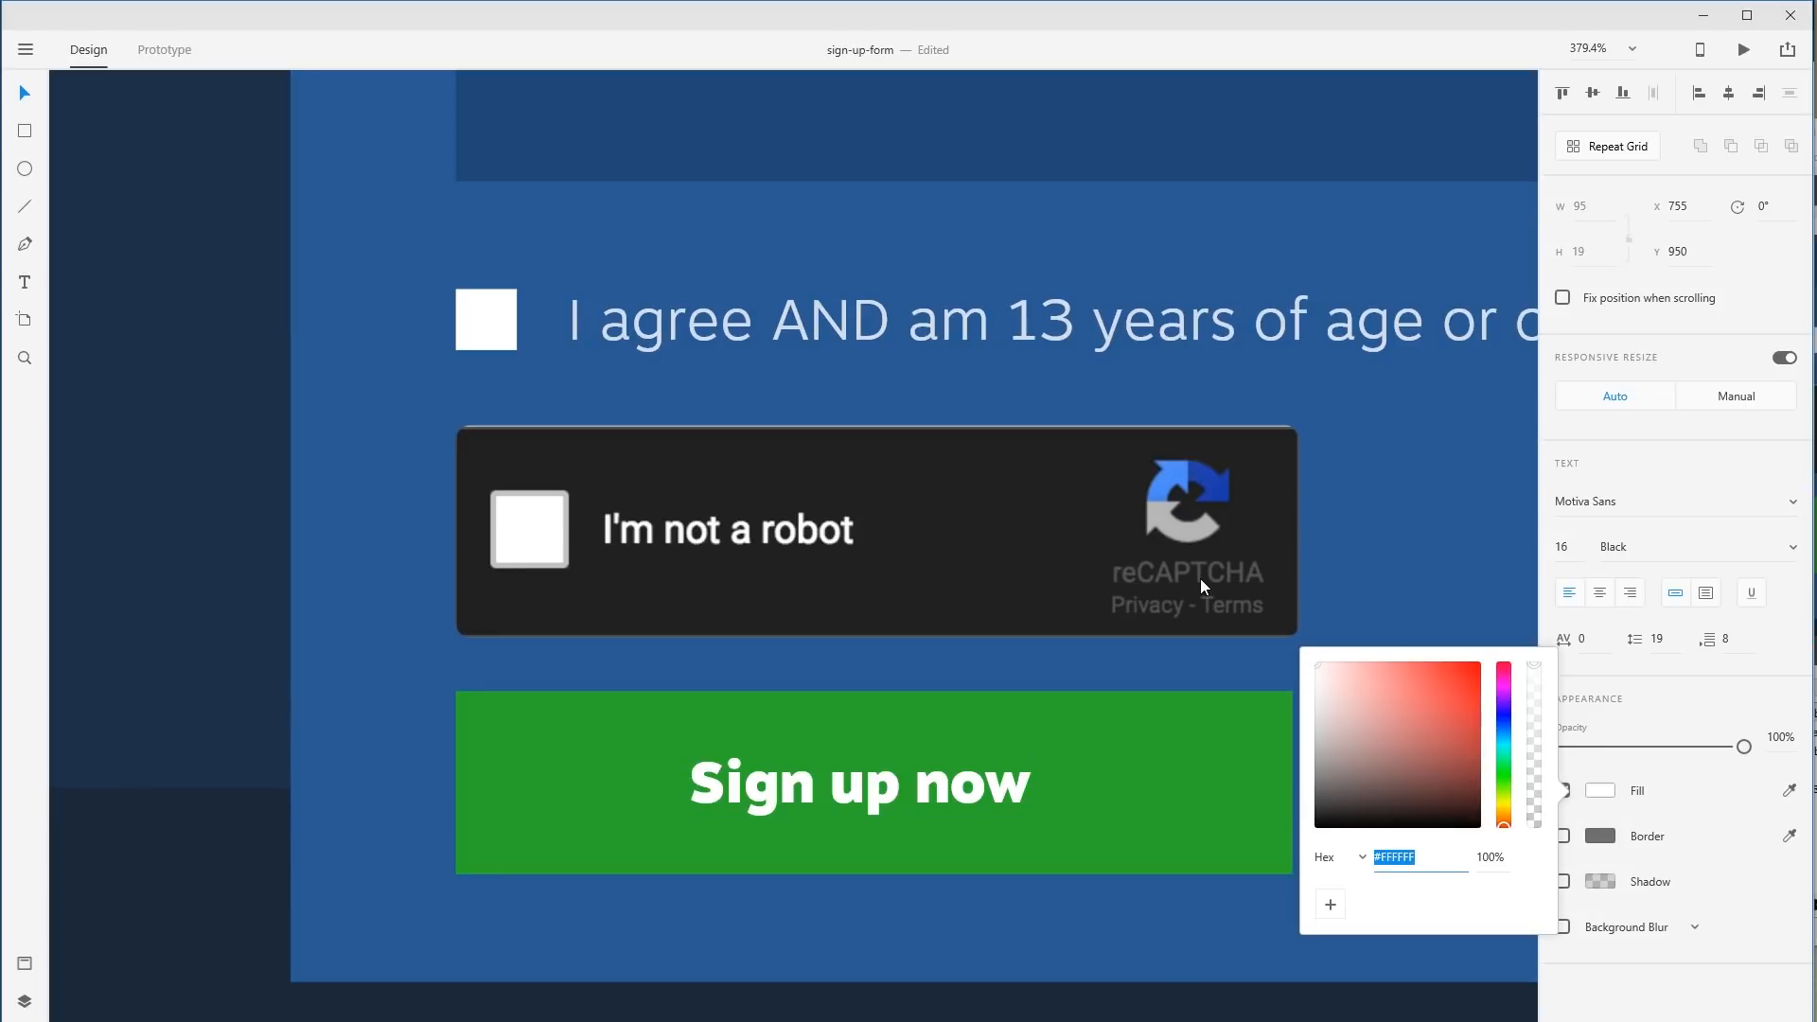
pyautogui.moveTo(1744, 749); pyautogui.dragTo(1692, 763)
pyautogui.moveTo(528, 726); pyautogui.dragTo(1087, 791)
# Zoom out, pan to the Steam 'Create an Account' reference, then back to Web 1920 – 1.
pyautogui.hotkey('ctrl', '-')
pyautogui.hotkey('ctrl', '-')
pyautogui.hotkey('ctrl', '-')
pyautogui.hotkey('ctrl', '-')
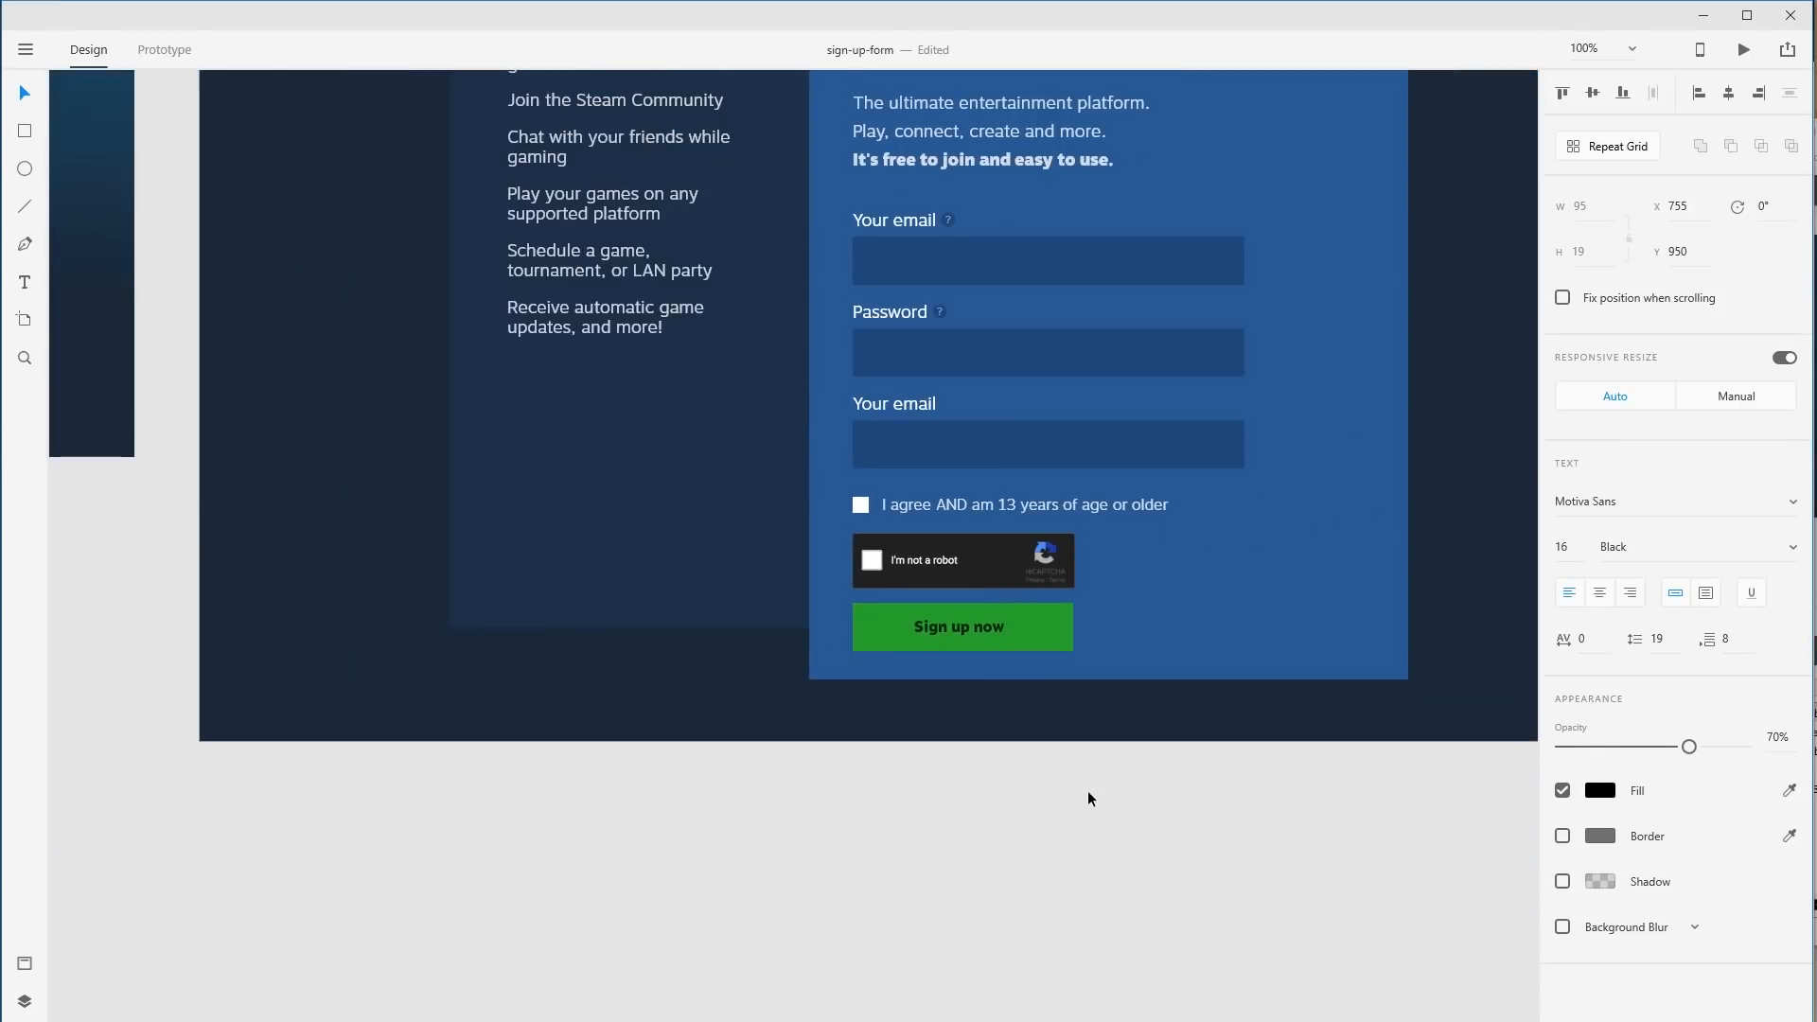
pyautogui.moveTo(472, 417); pyautogui.dragTo(787, 735)
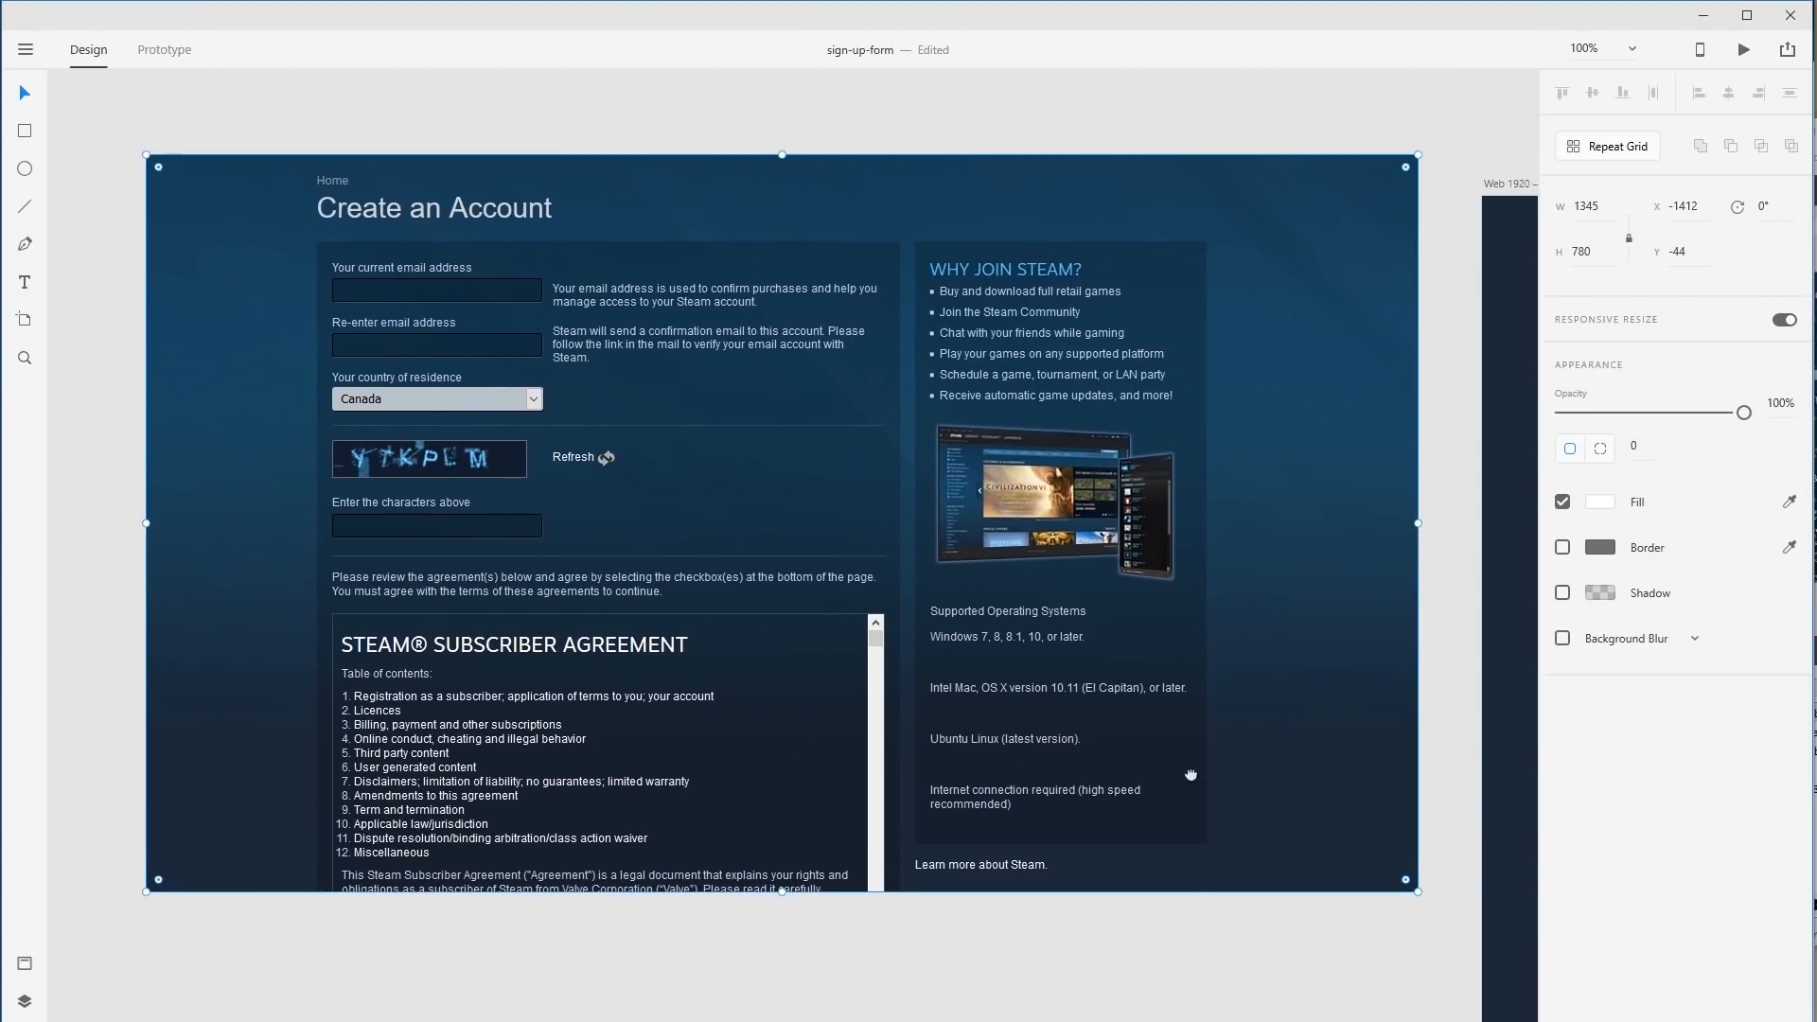
pyautogui.moveTo(1244, 785); pyautogui.dragTo(1134, 773)
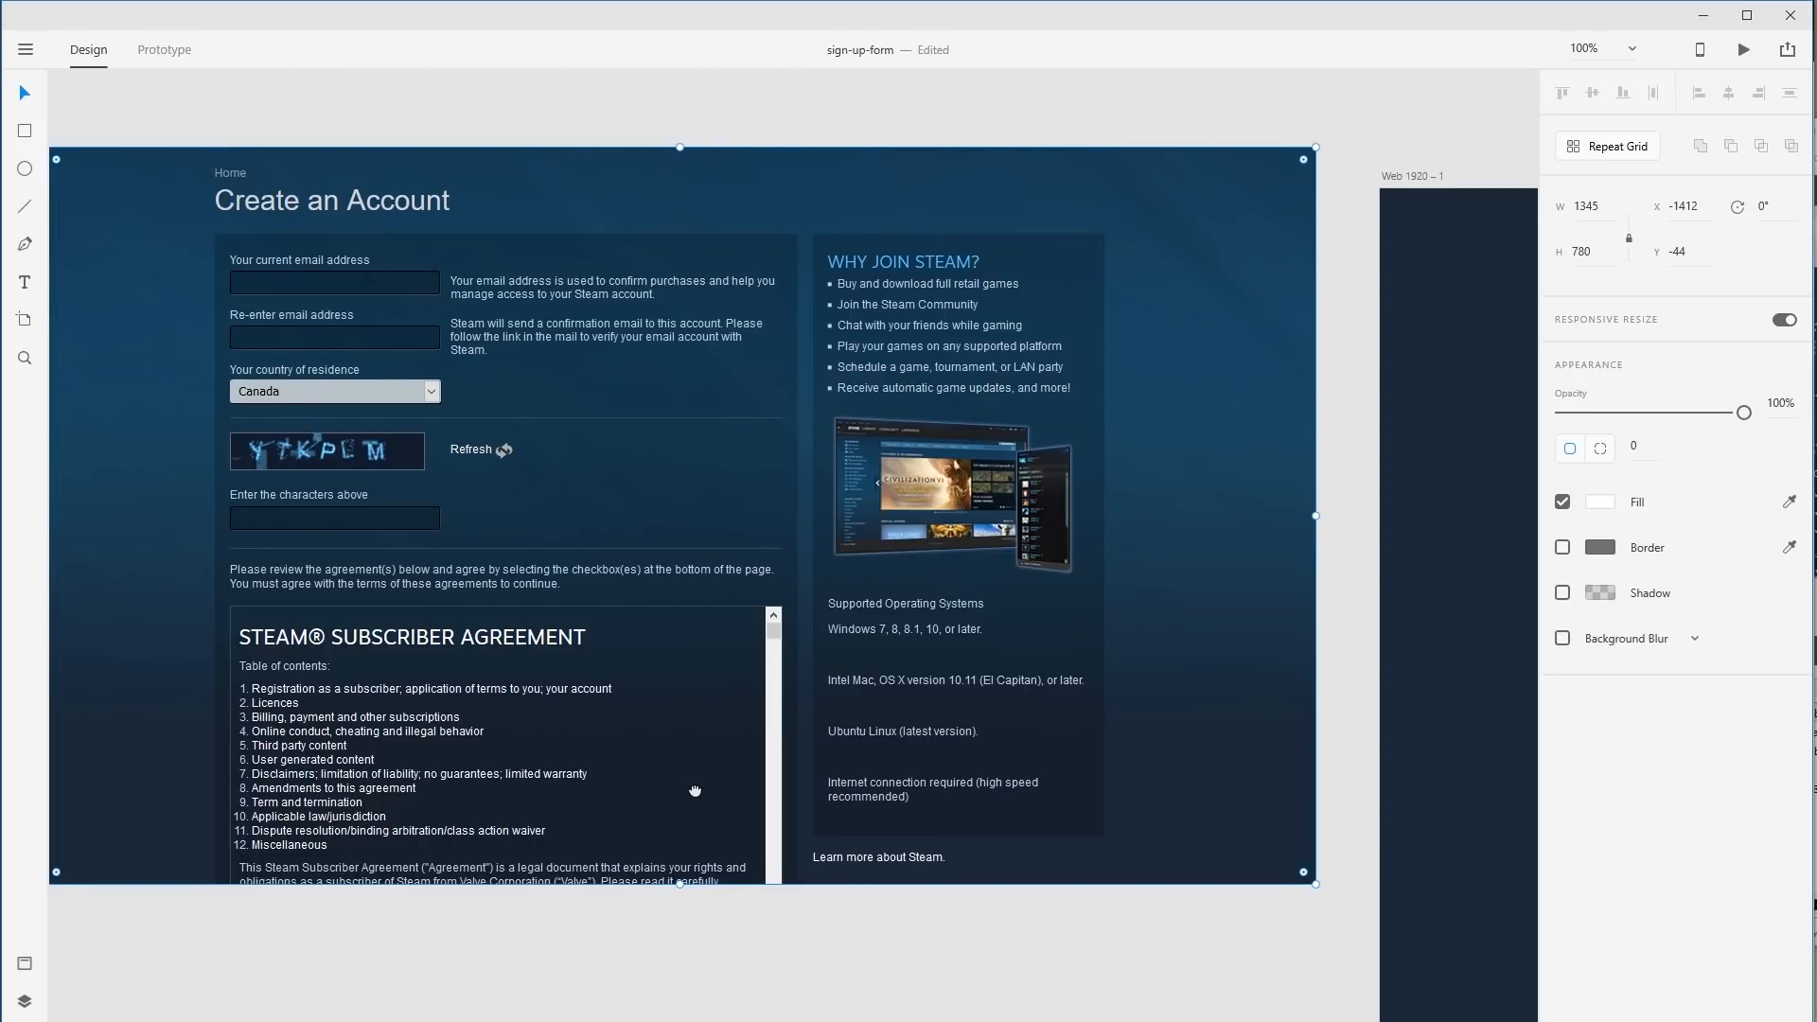
pyautogui.moveTo(694, 790); pyautogui.dragTo(646, 762)
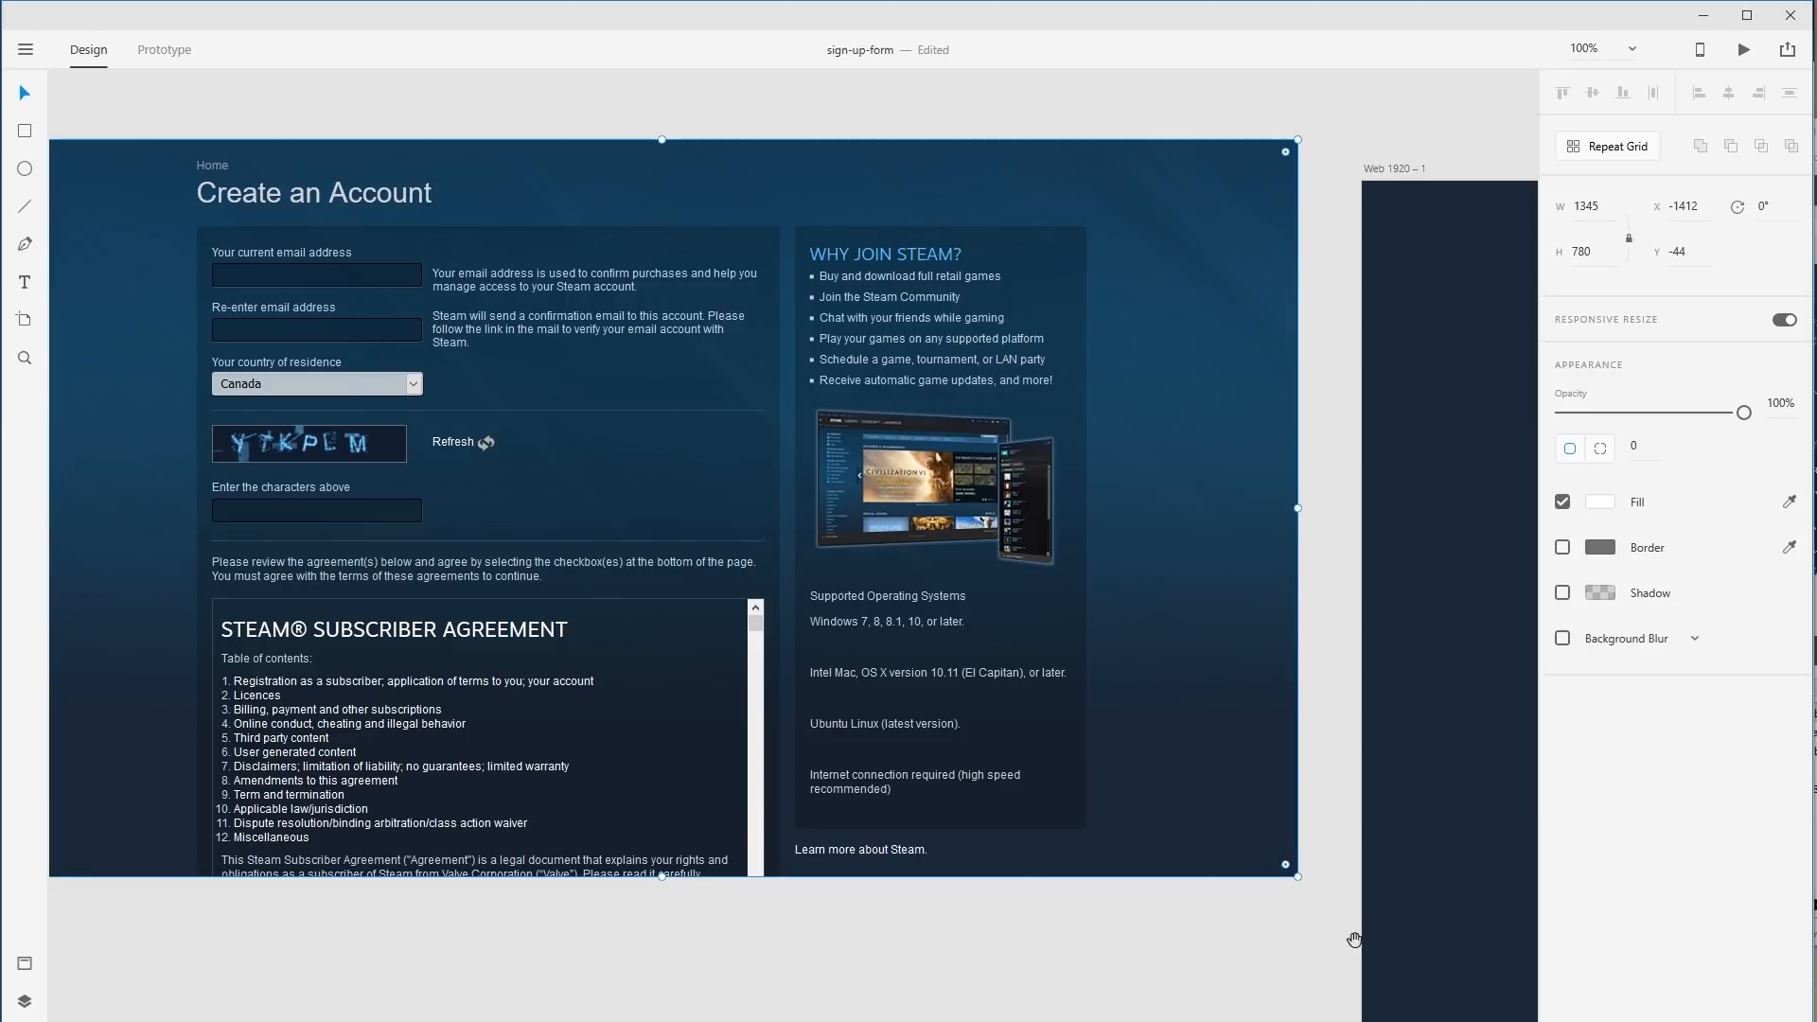
pyautogui.moveTo(1354, 940); pyautogui.dragTo(322, 772)
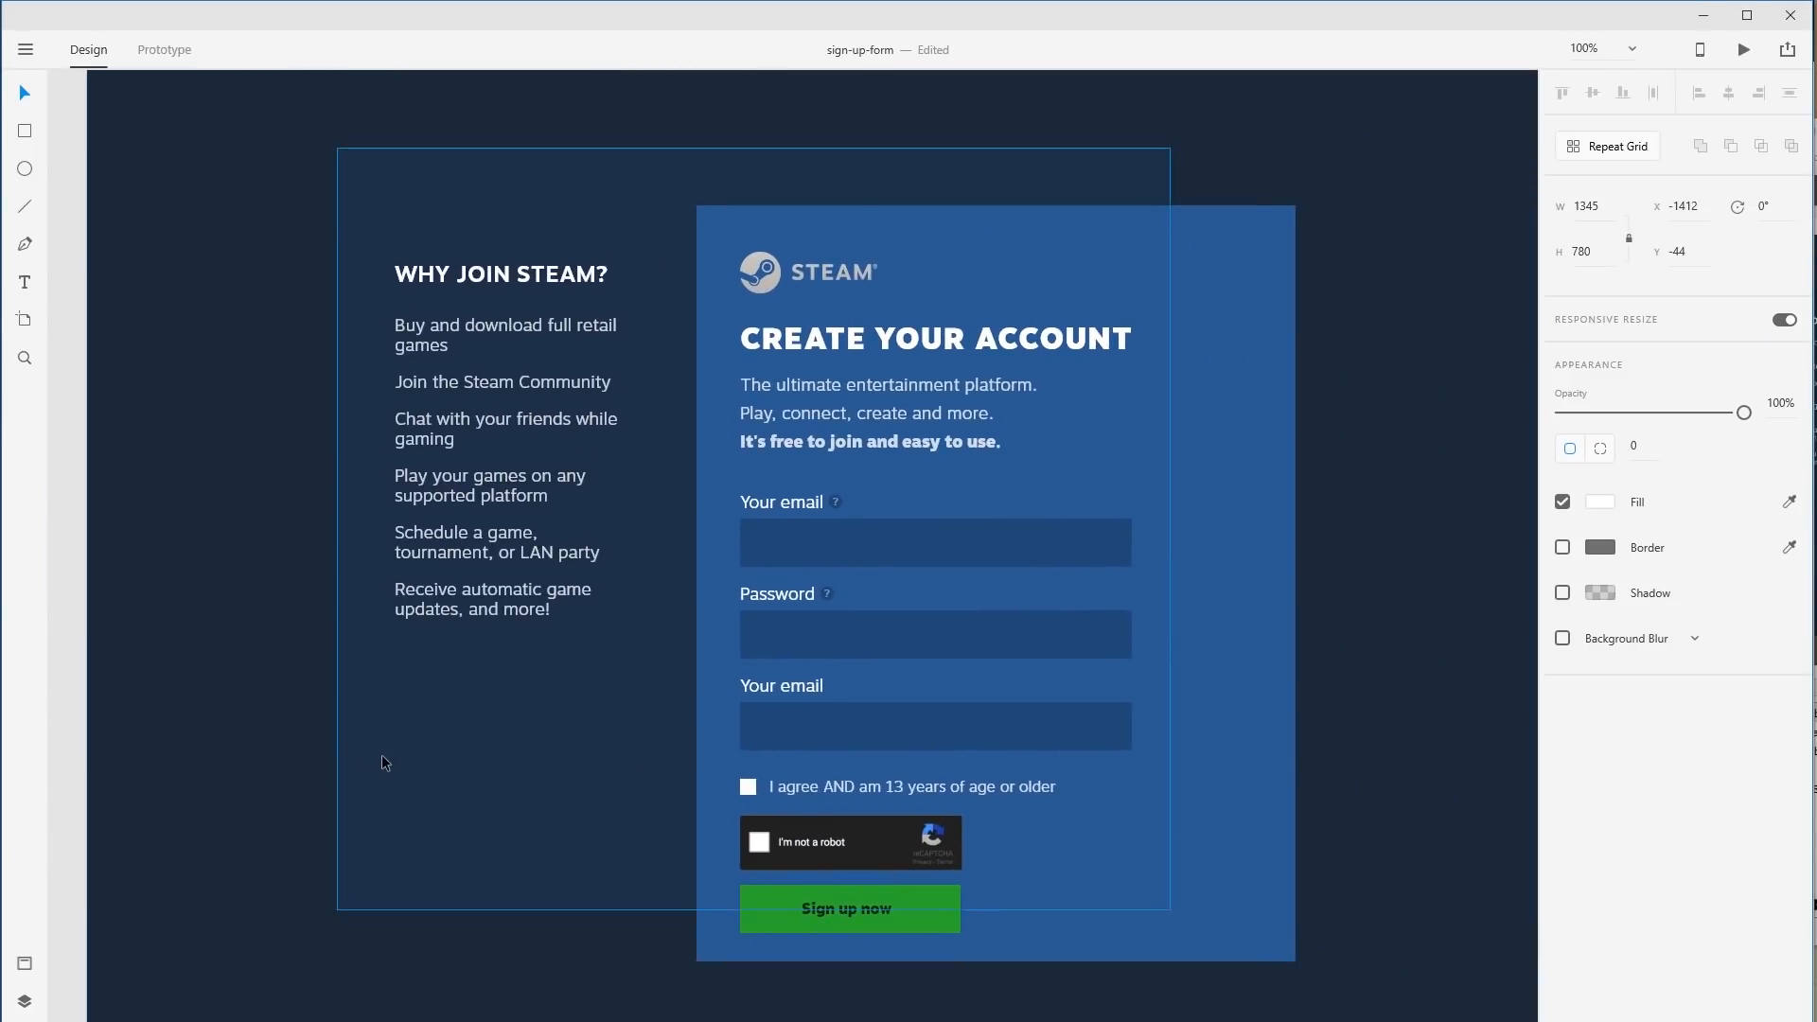
# Group the WHY JOIN STEAM? heading with its bullet list and reposition the group.
pyautogui.click(479, 478)
pyautogui.keyDown('shift'); pyautogui.click(526, 276); pyautogui.keyUp('shift')
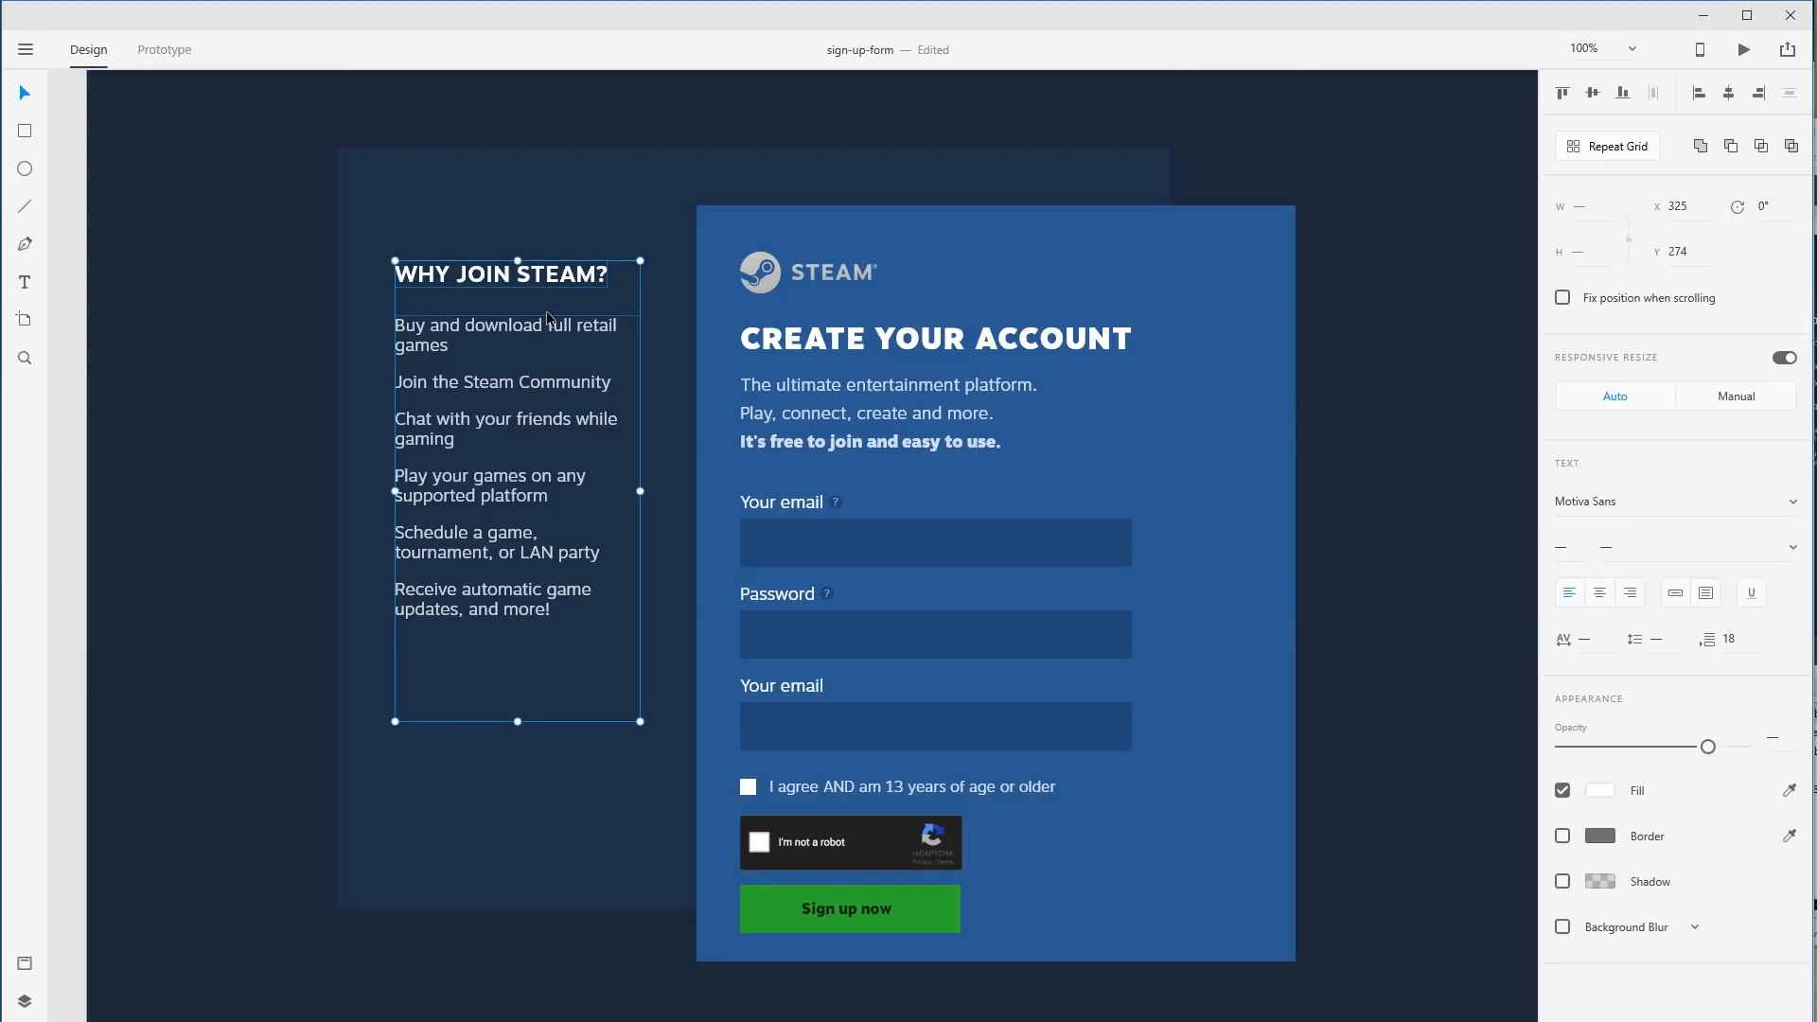
pyautogui.hotkey('ctrl', 'g')
pyautogui.moveTo(545, 287); pyautogui.dragTo(578, 351)
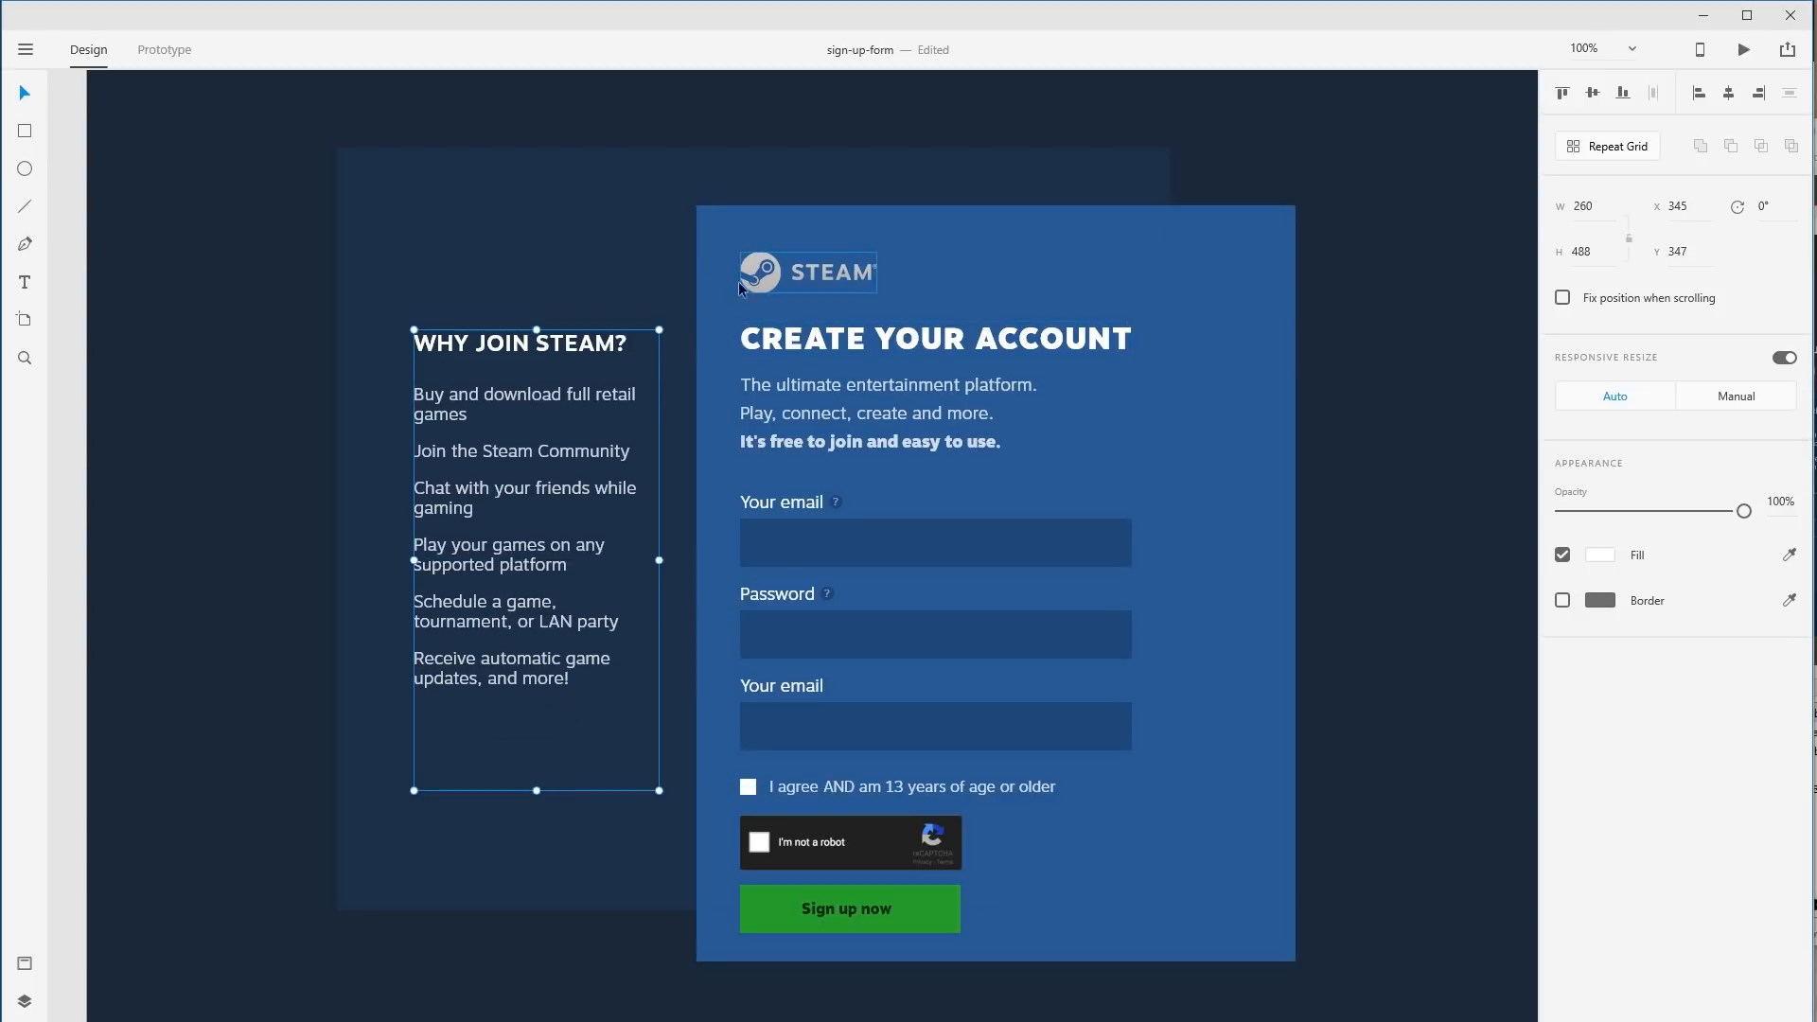
pyautogui.moveTo(531, 354); pyautogui.dragTo(517, 350)
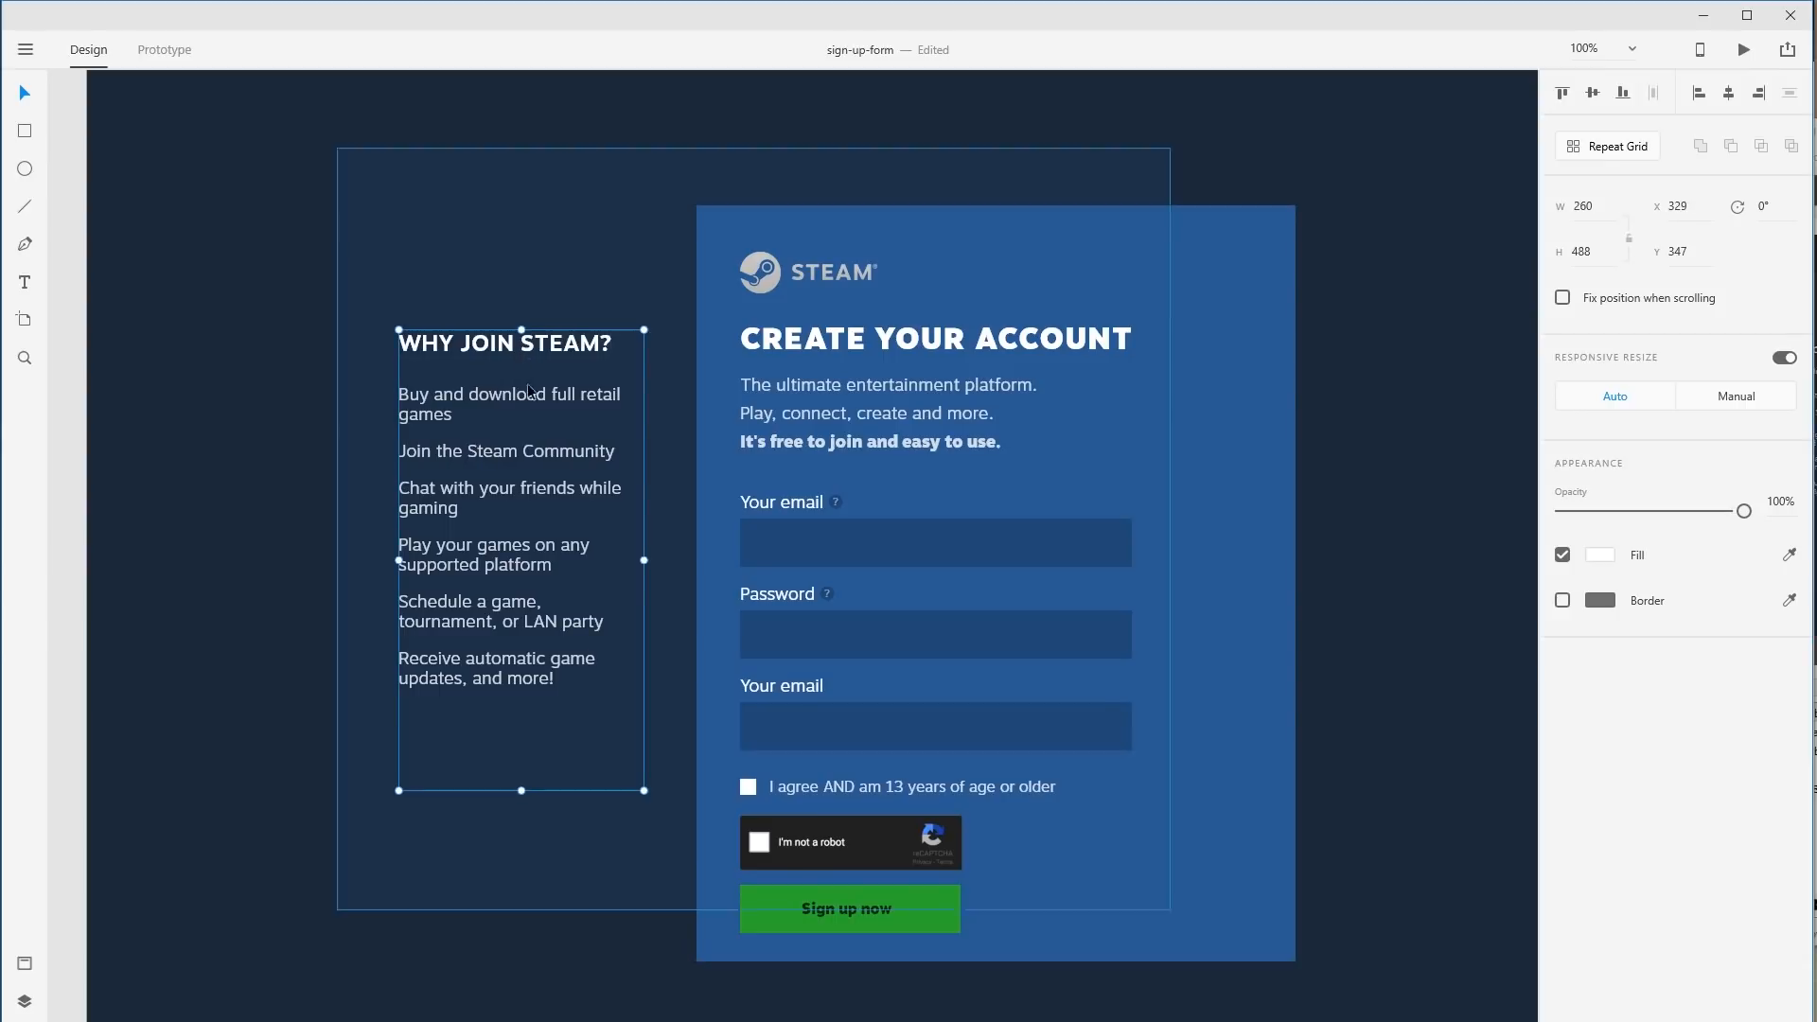
# Set the 'Sign up now' label's font size to 18.
pyautogui.click(842, 910)
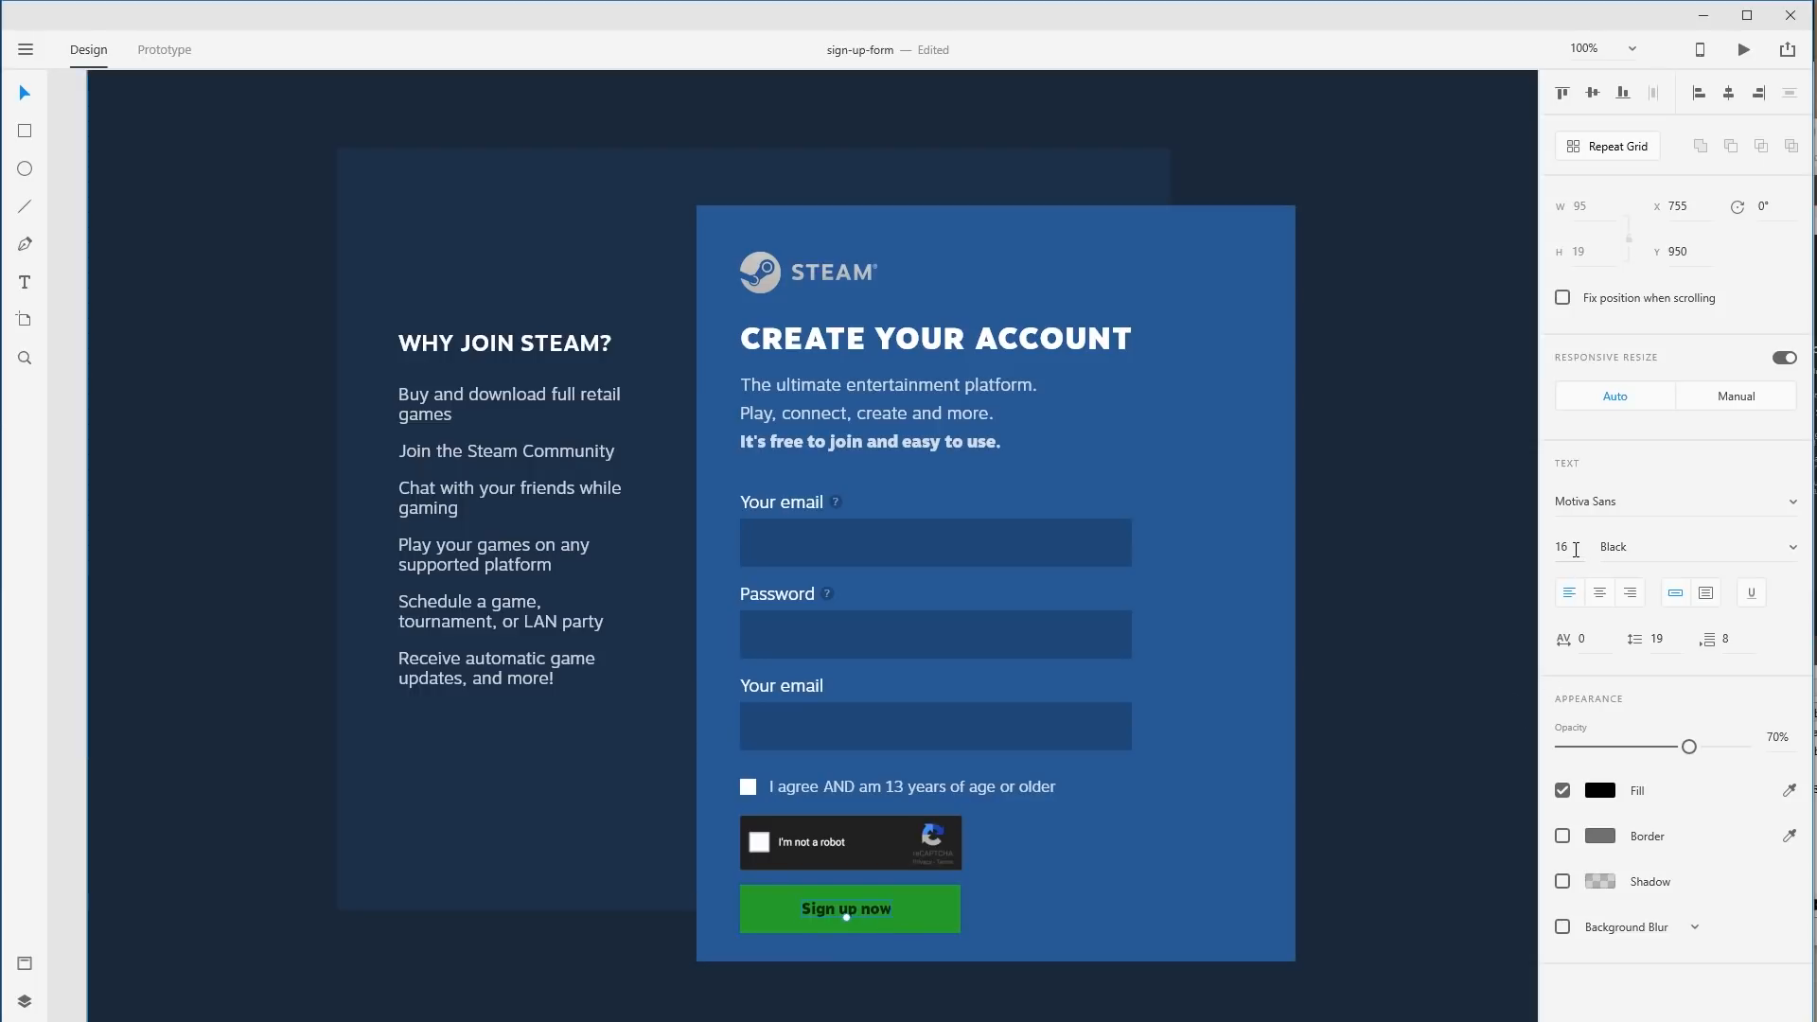
pyautogui.click(871, 417)
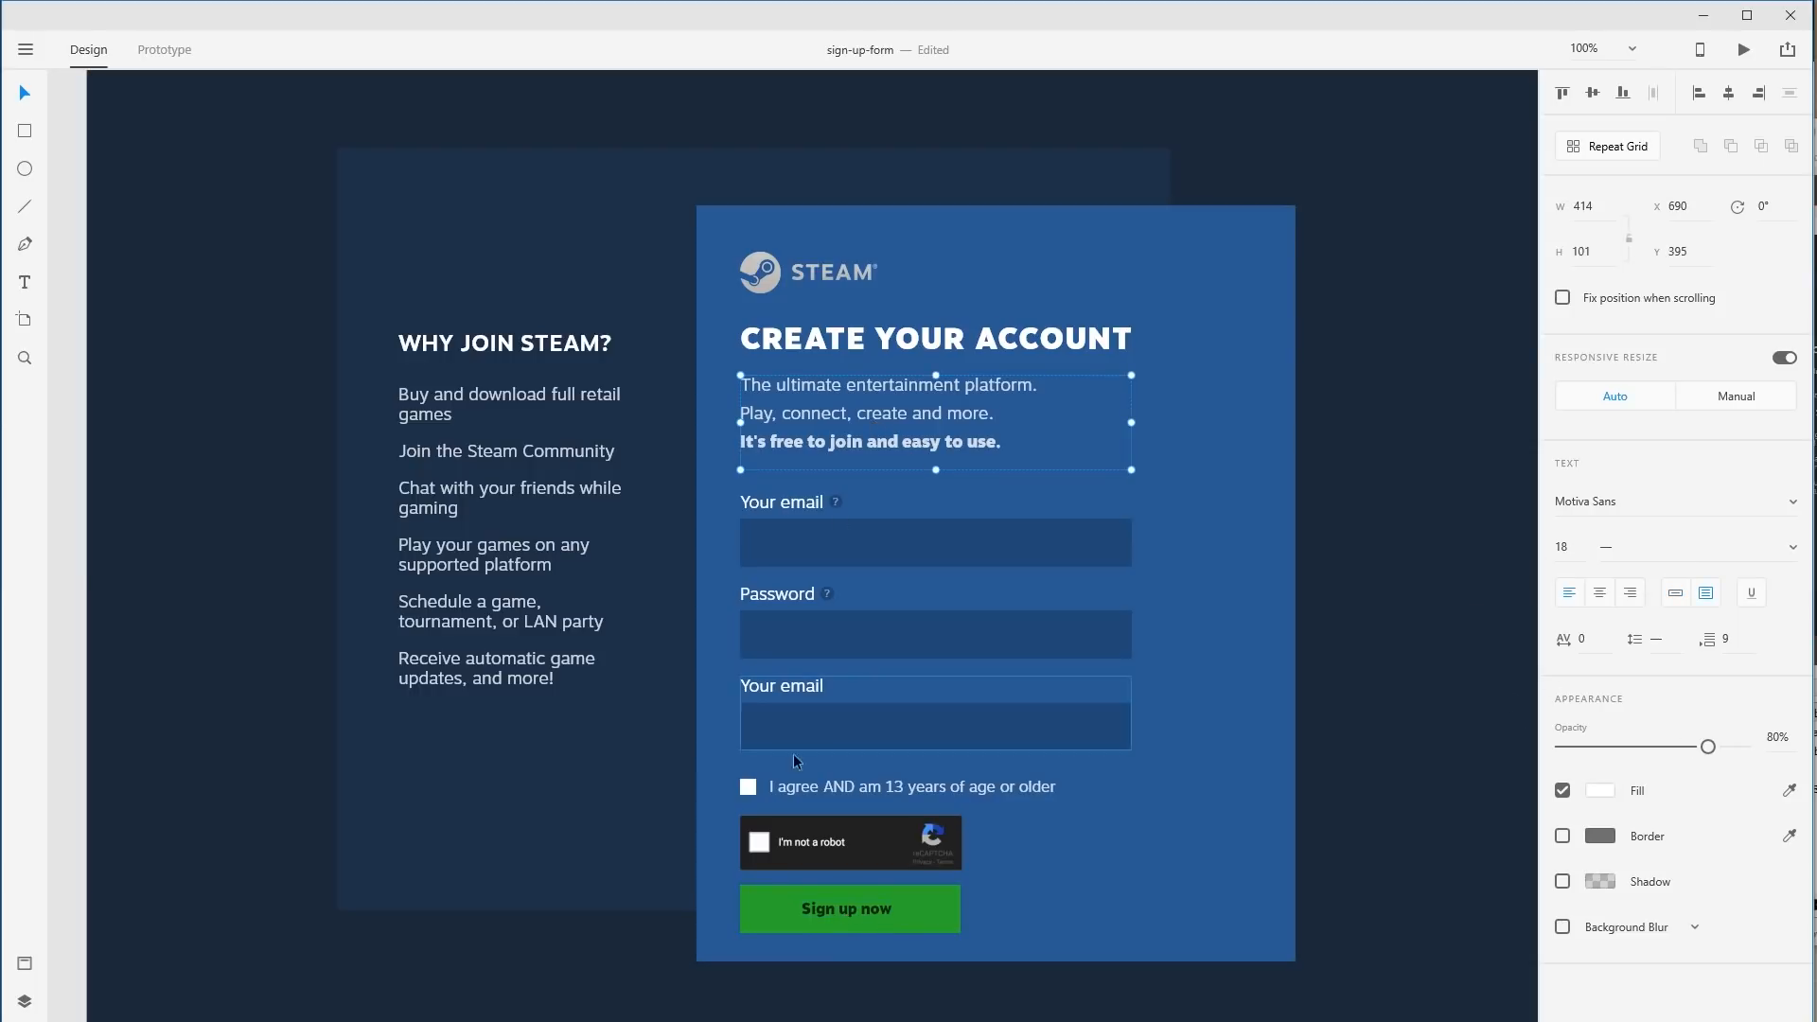
pyautogui.click(854, 907)
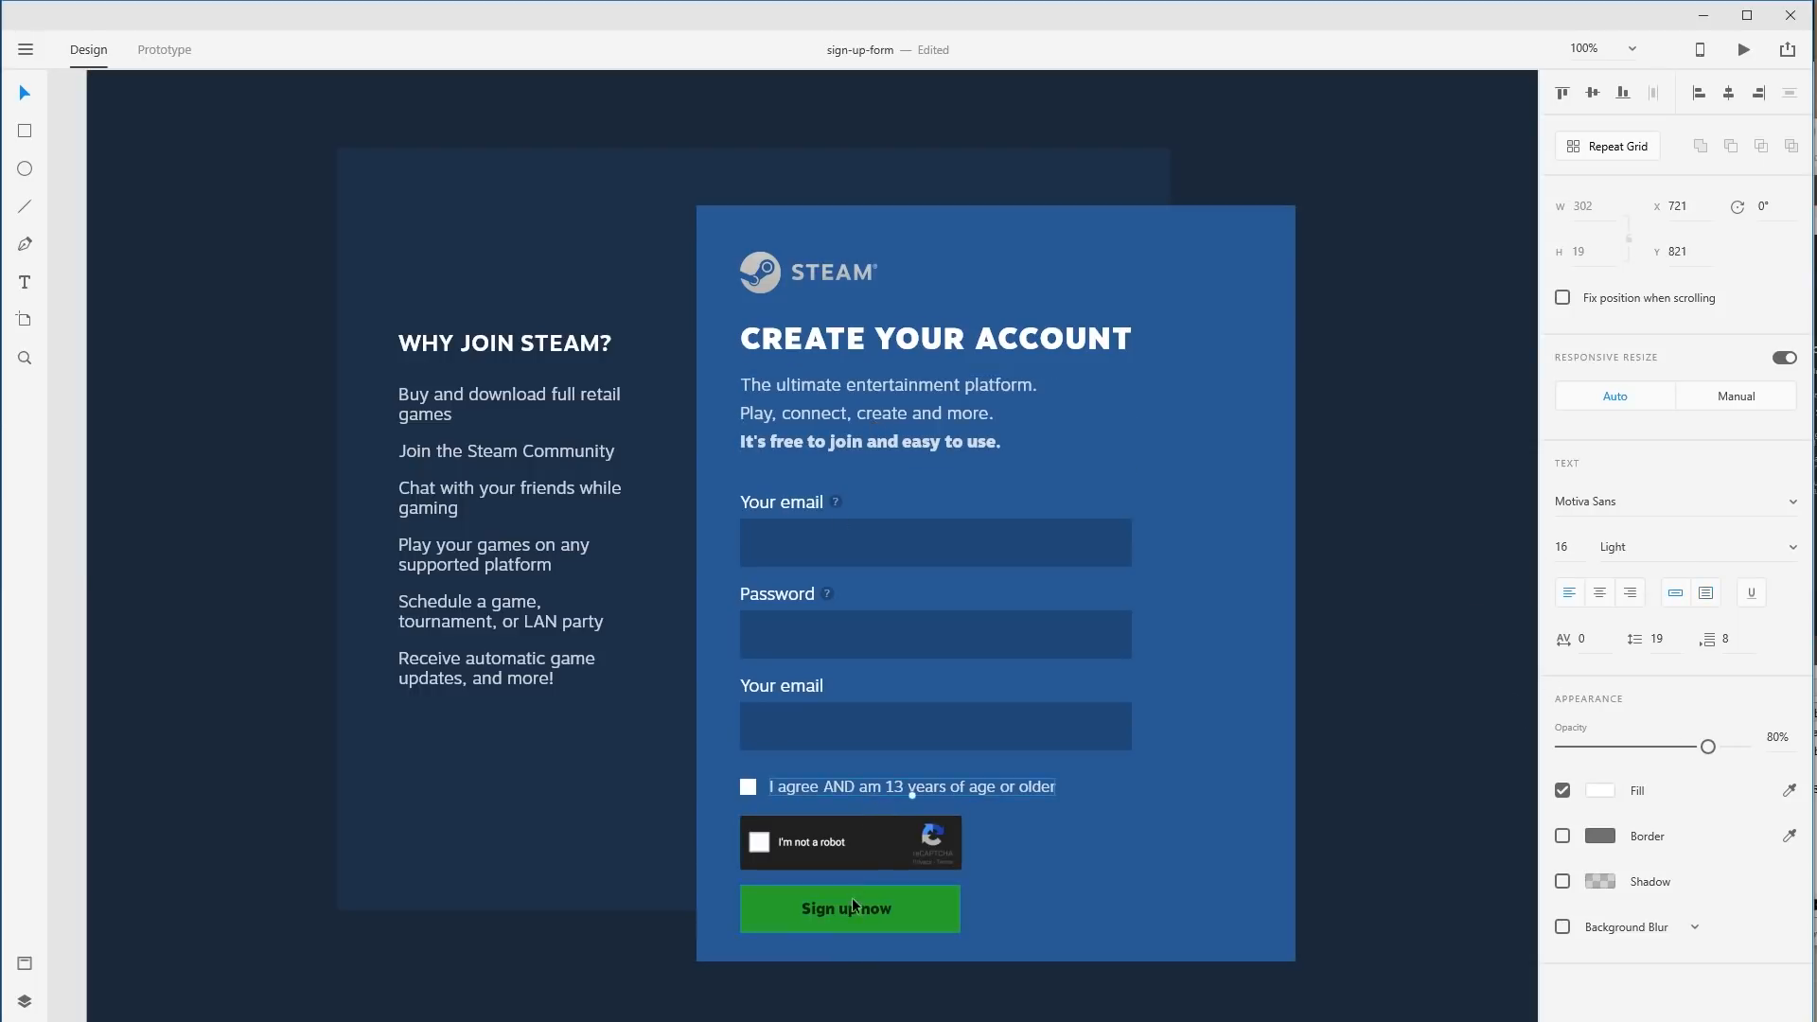
pyautogui.click(854, 789)
pyautogui.click(1570, 546)
pyautogui.click(850, 915)
pyautogui.click(1573, 546)
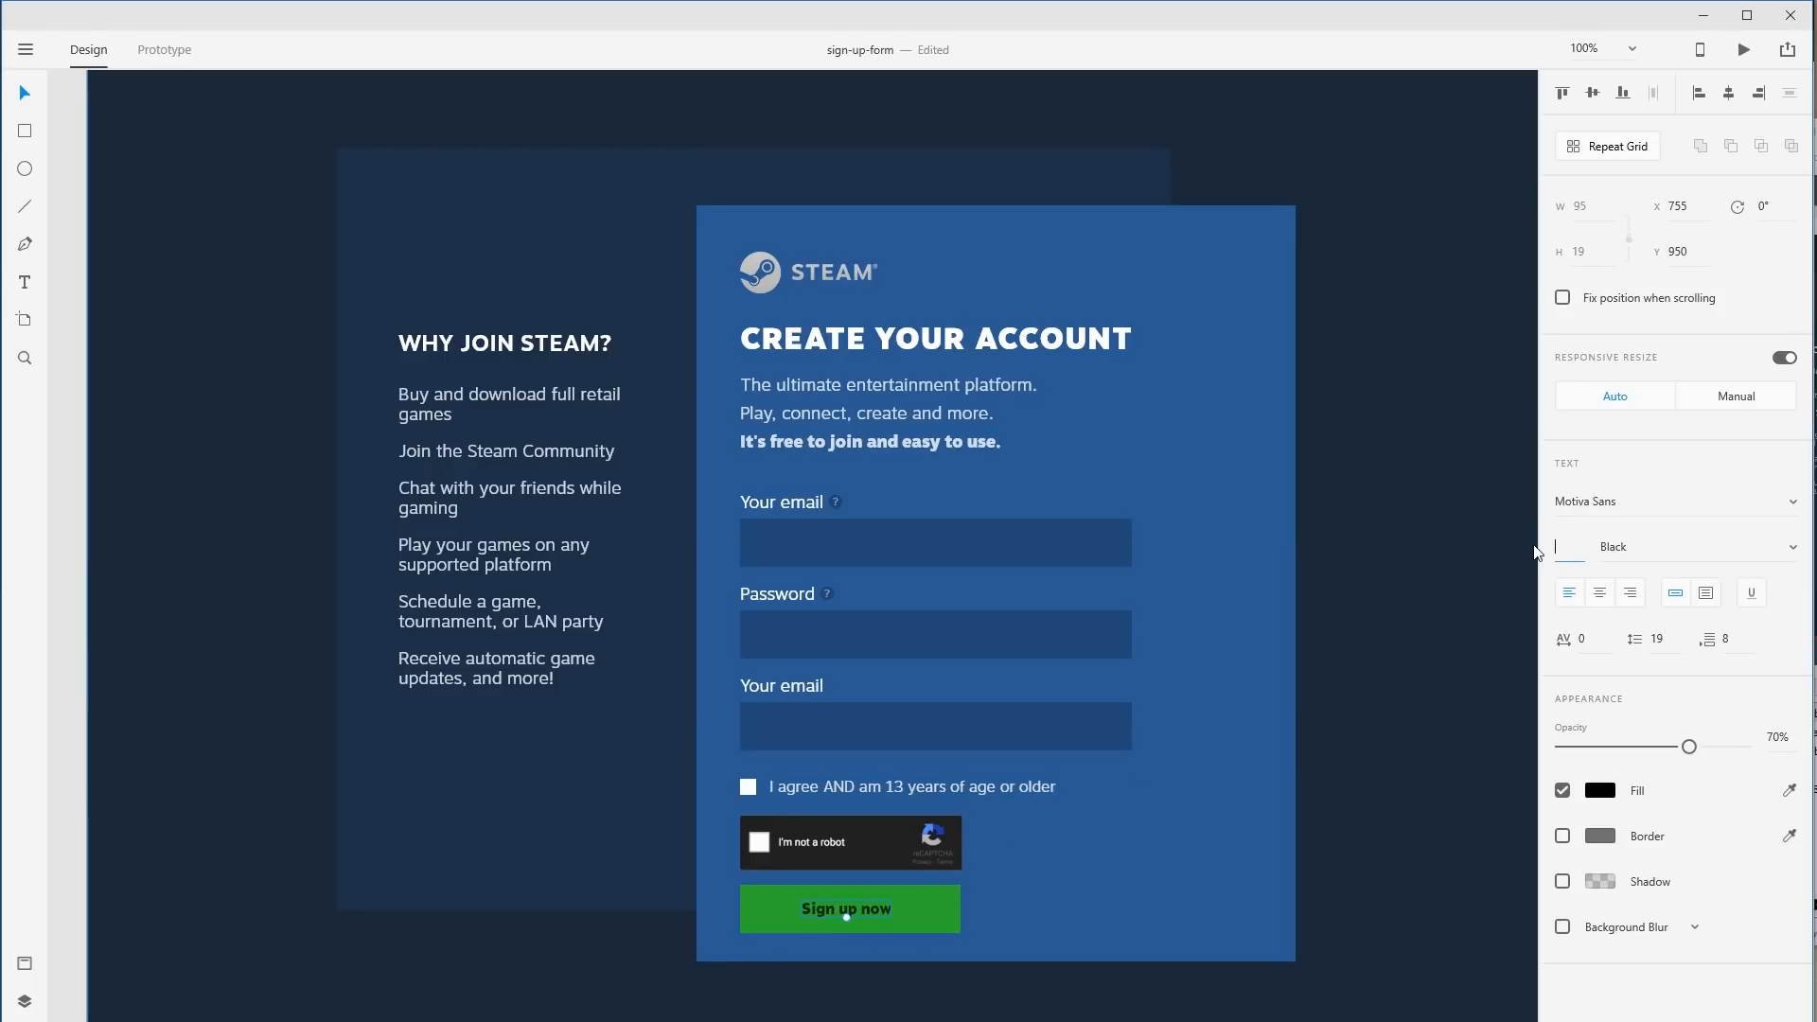
pyautogui.write('18')
pyautogui.press('Return')
# Centre the label vertically and horizontally on the green button.
pyautogui.click(952, 906)
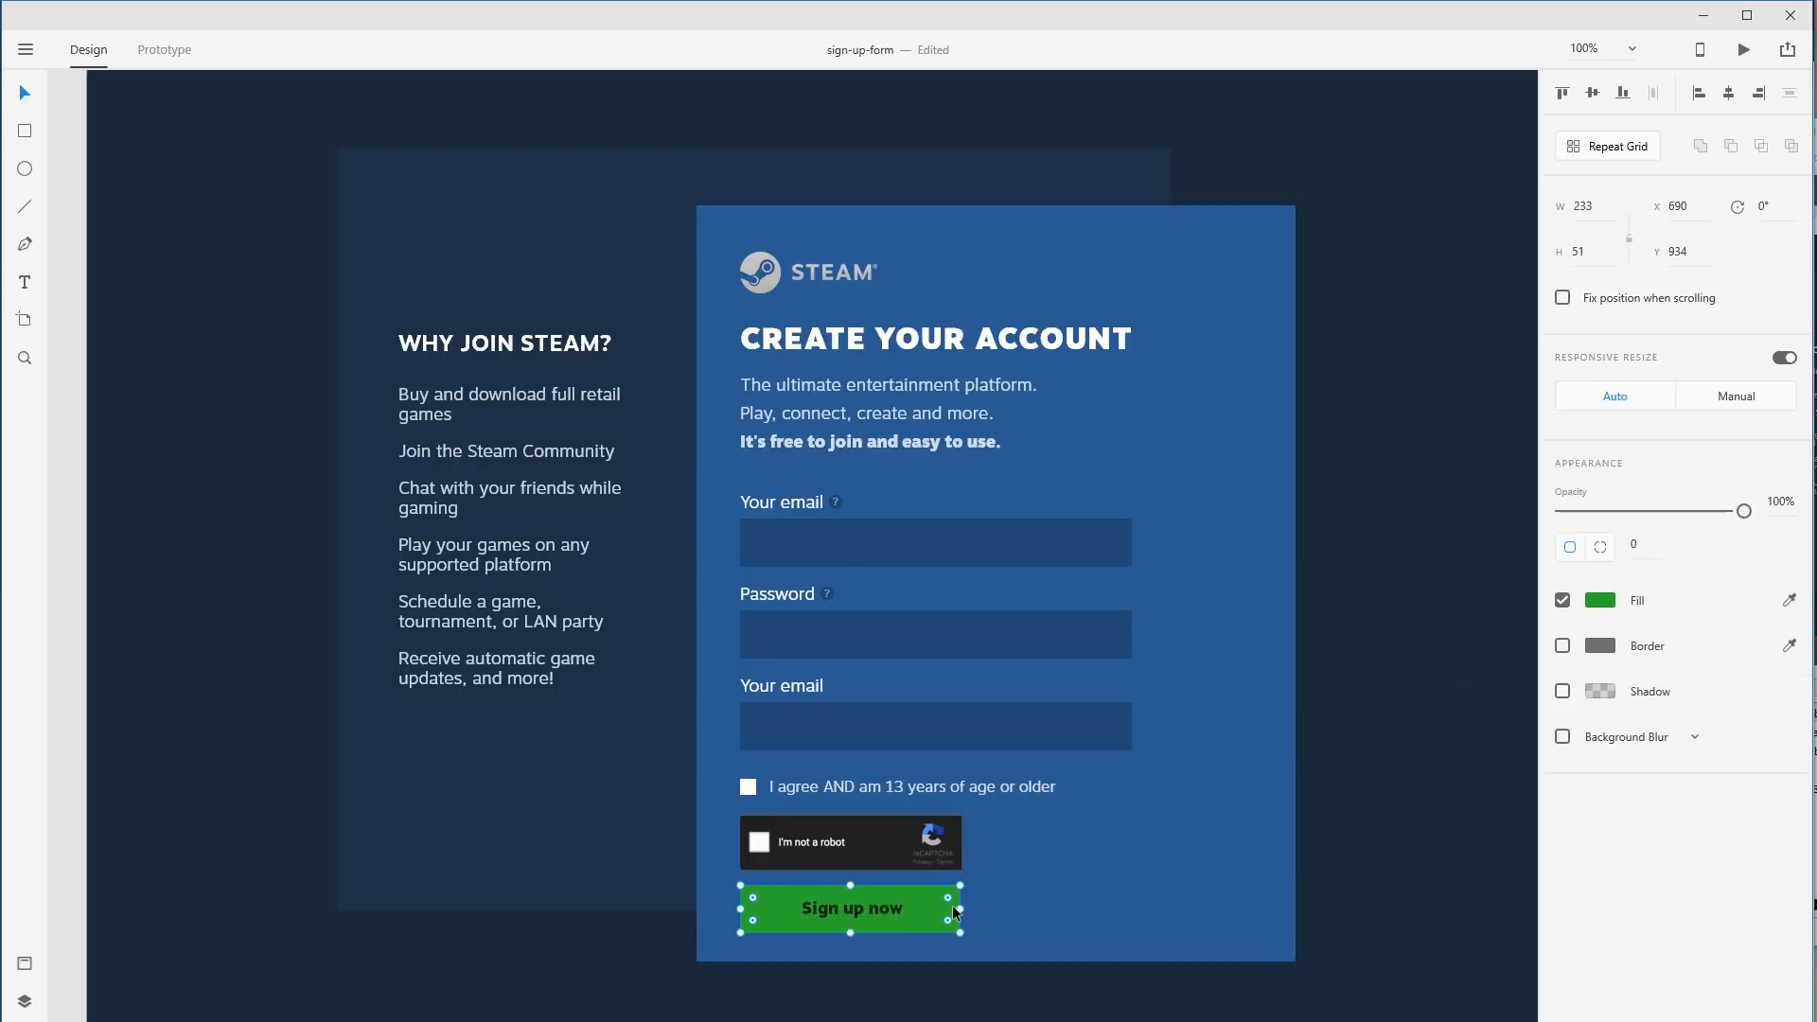
pyautogui.keyDown('shift'); pyautogui.click(895, 914); pyautogui.keyUp('shift')
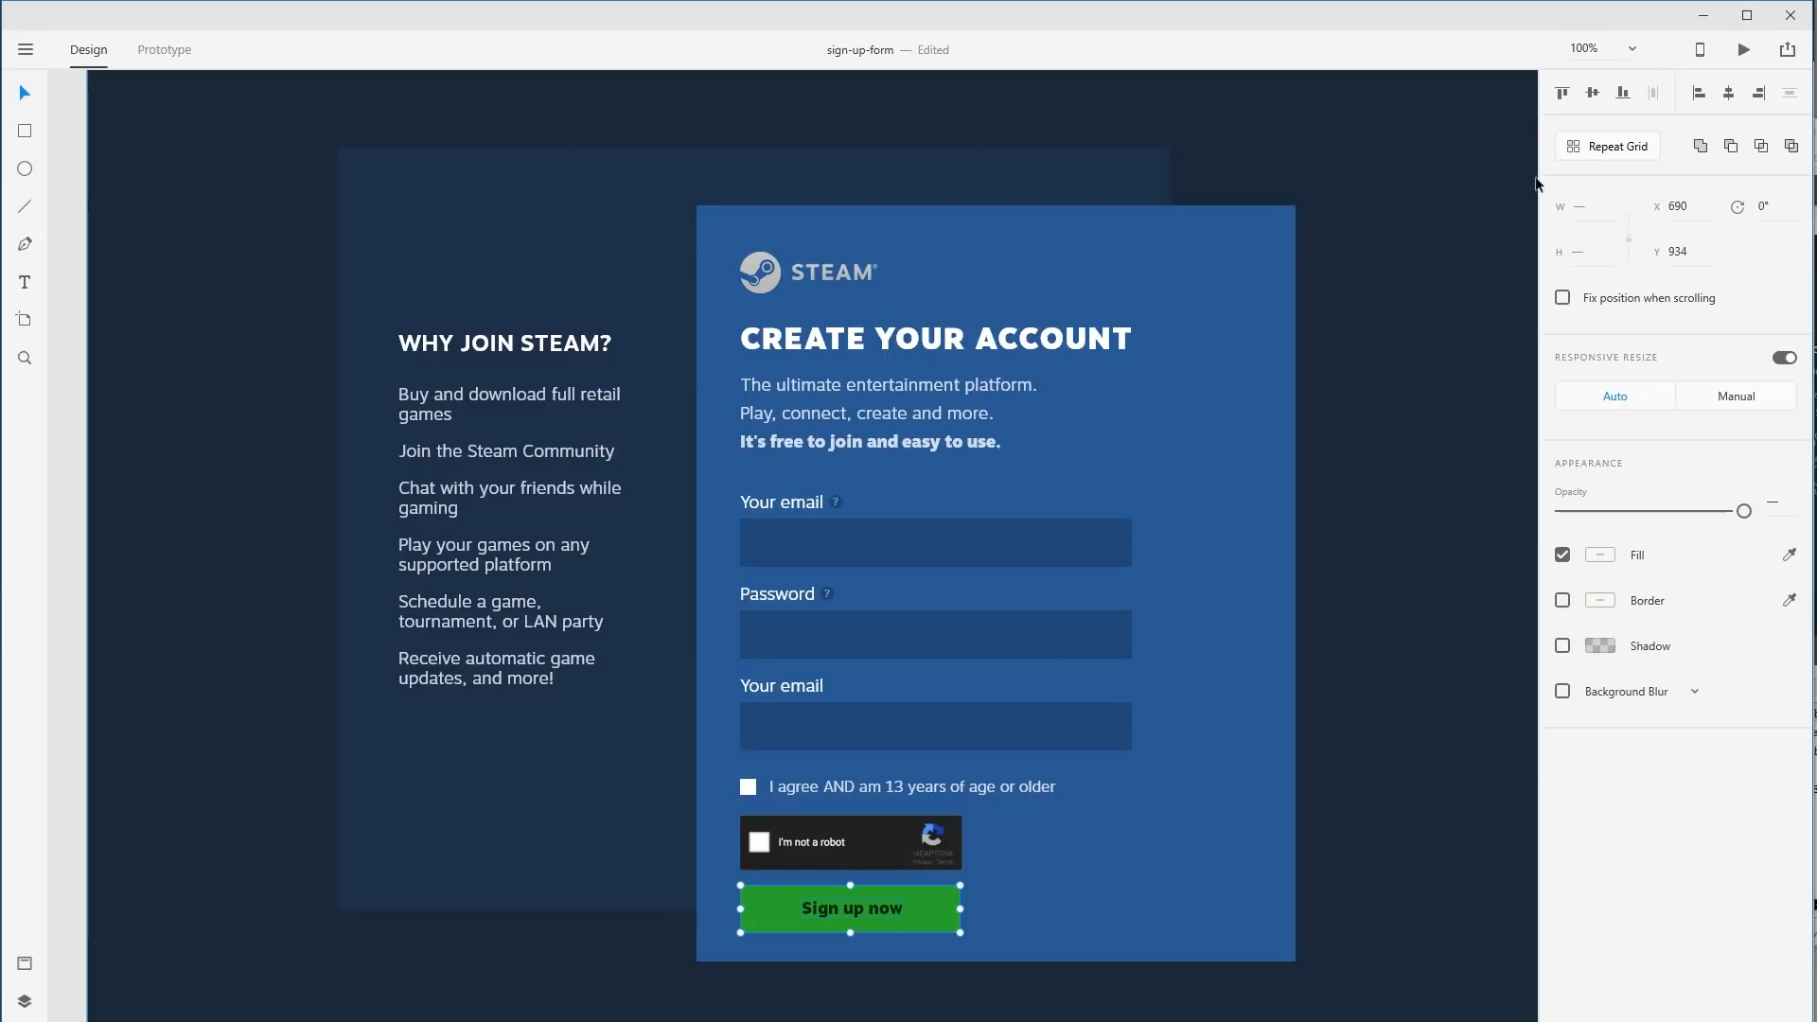
pyautogui.click(1594, 92)
pyautogui.click(1729, 94)
# Try a white, fully opaque label, then undo to keep black at 70%.
pyautogui.click(1127, 956)
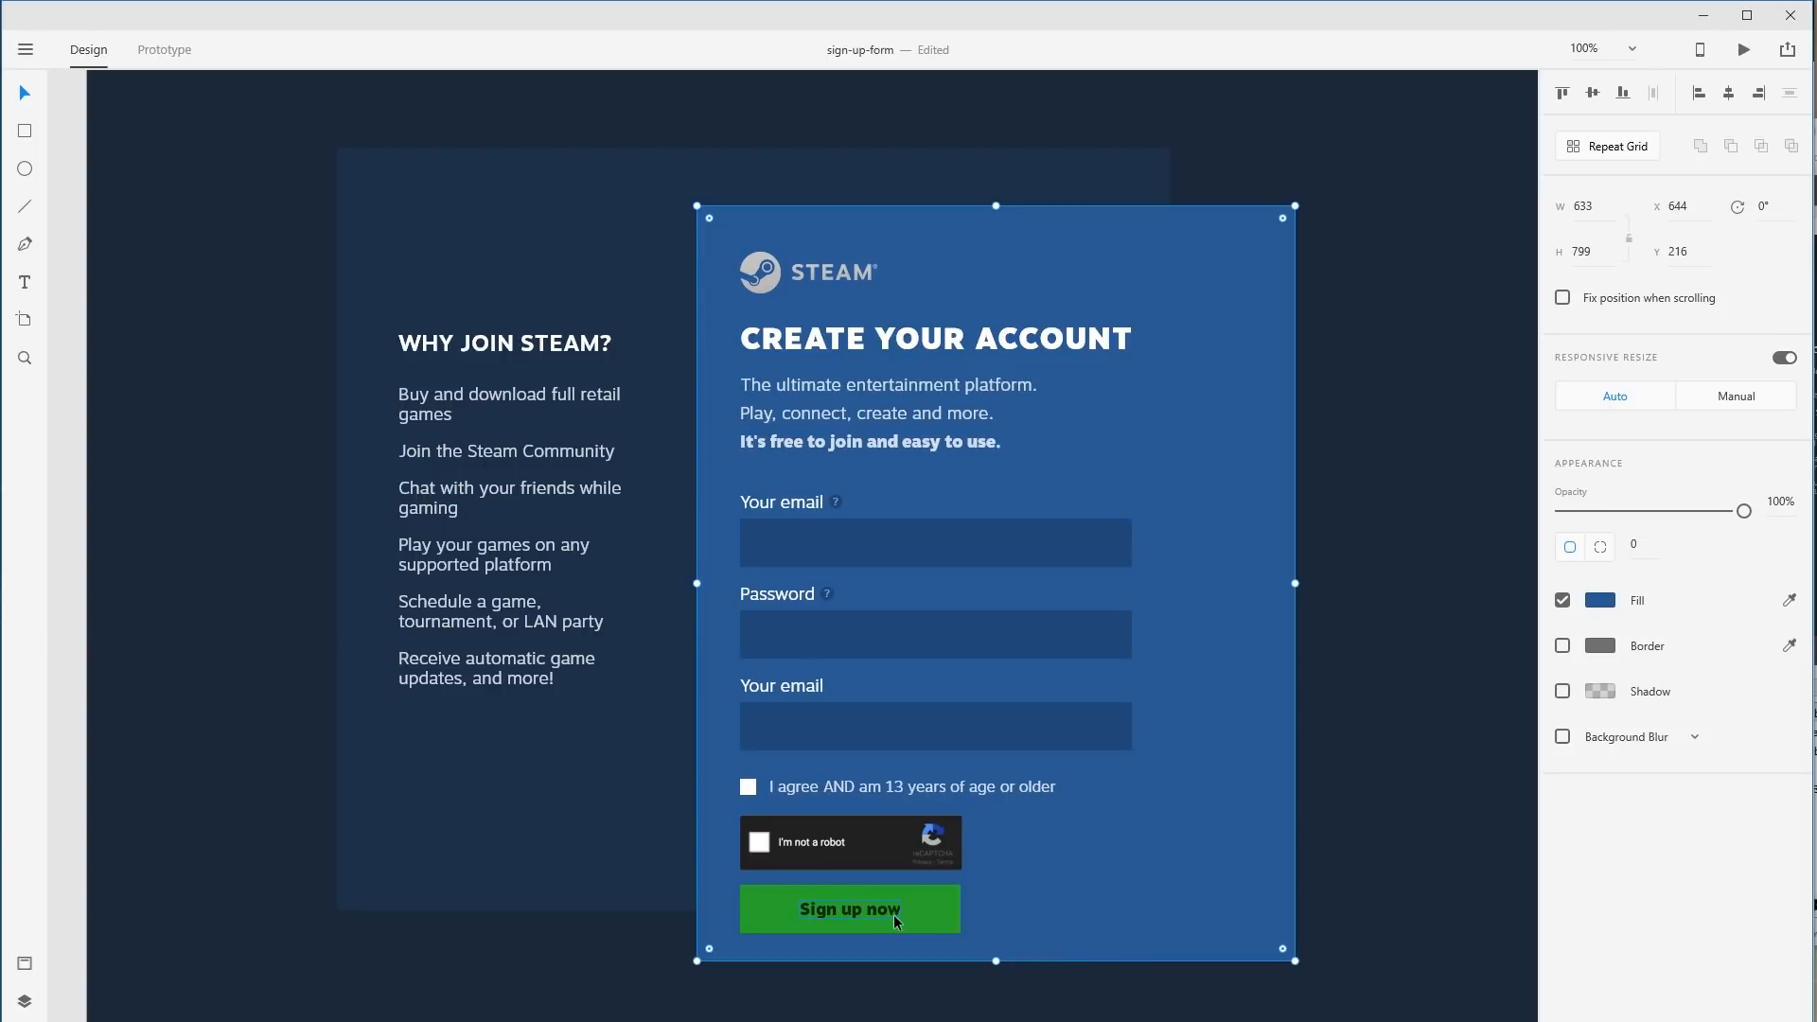
pyautogui.click(867, 905)
pyautogui.click(1603, 794)
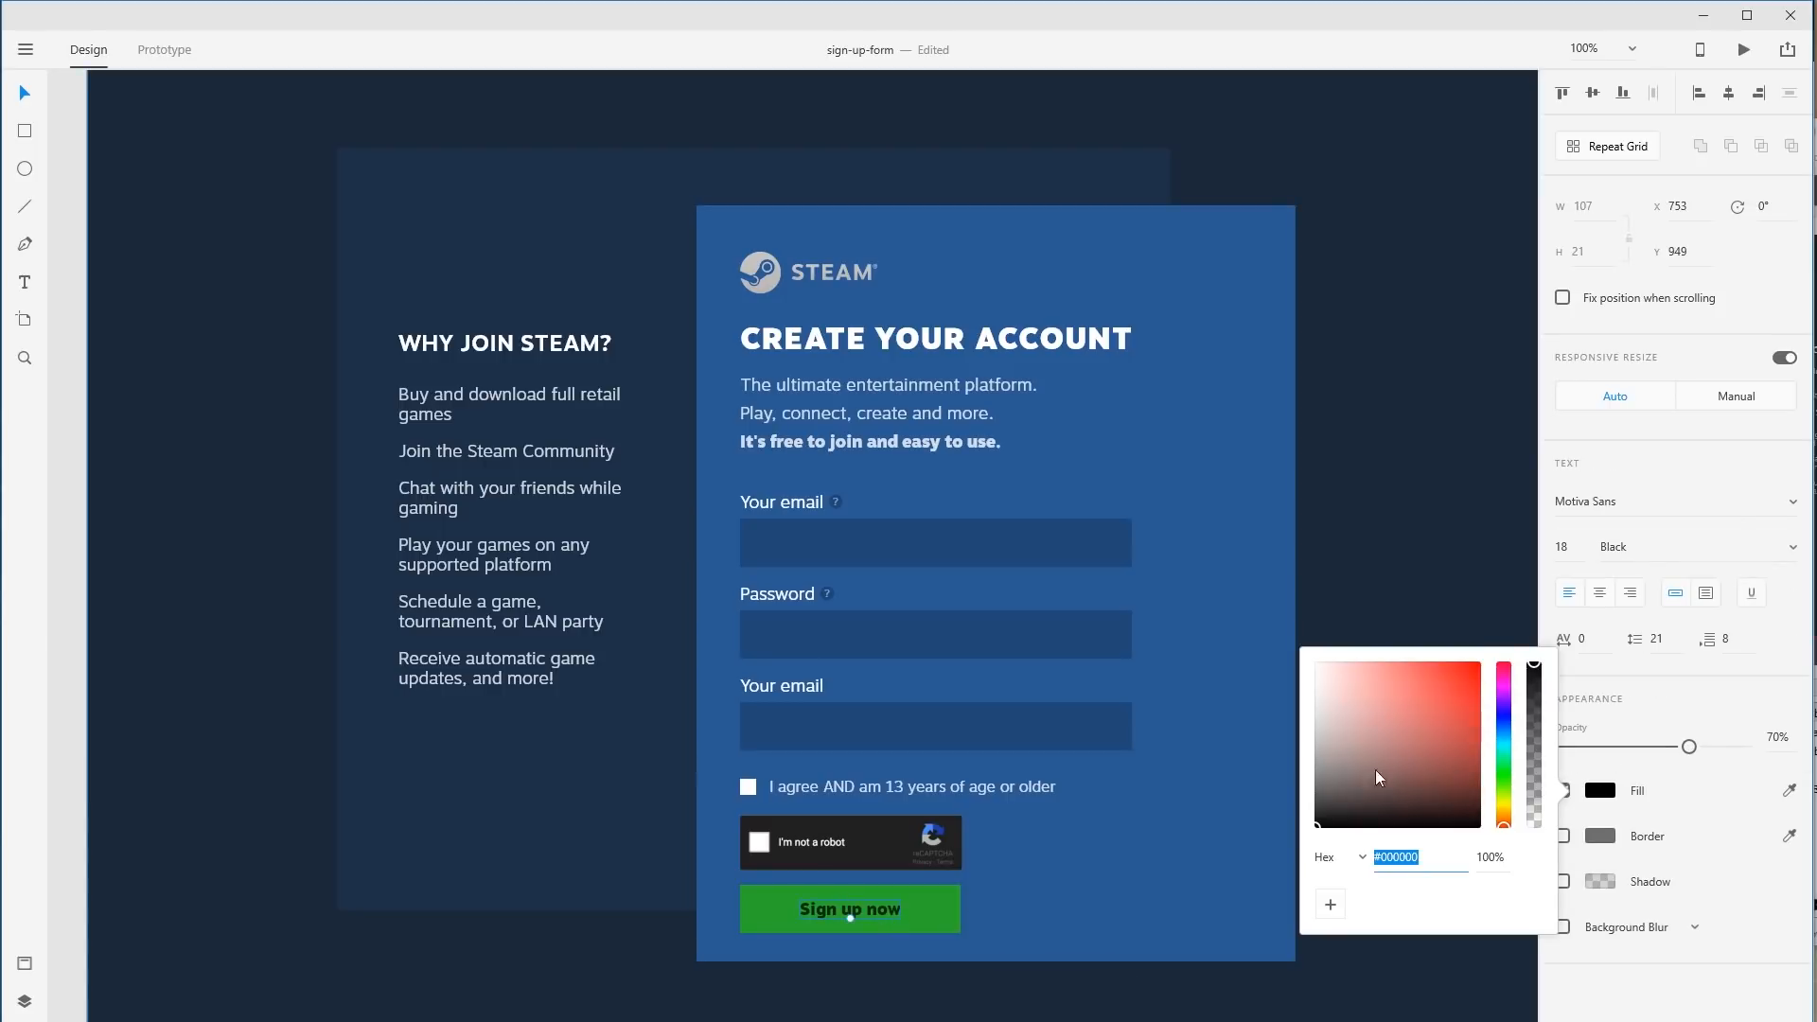
pyautogui.moveTo(1376, 769); pyautogui.dragTo(1165, 536)
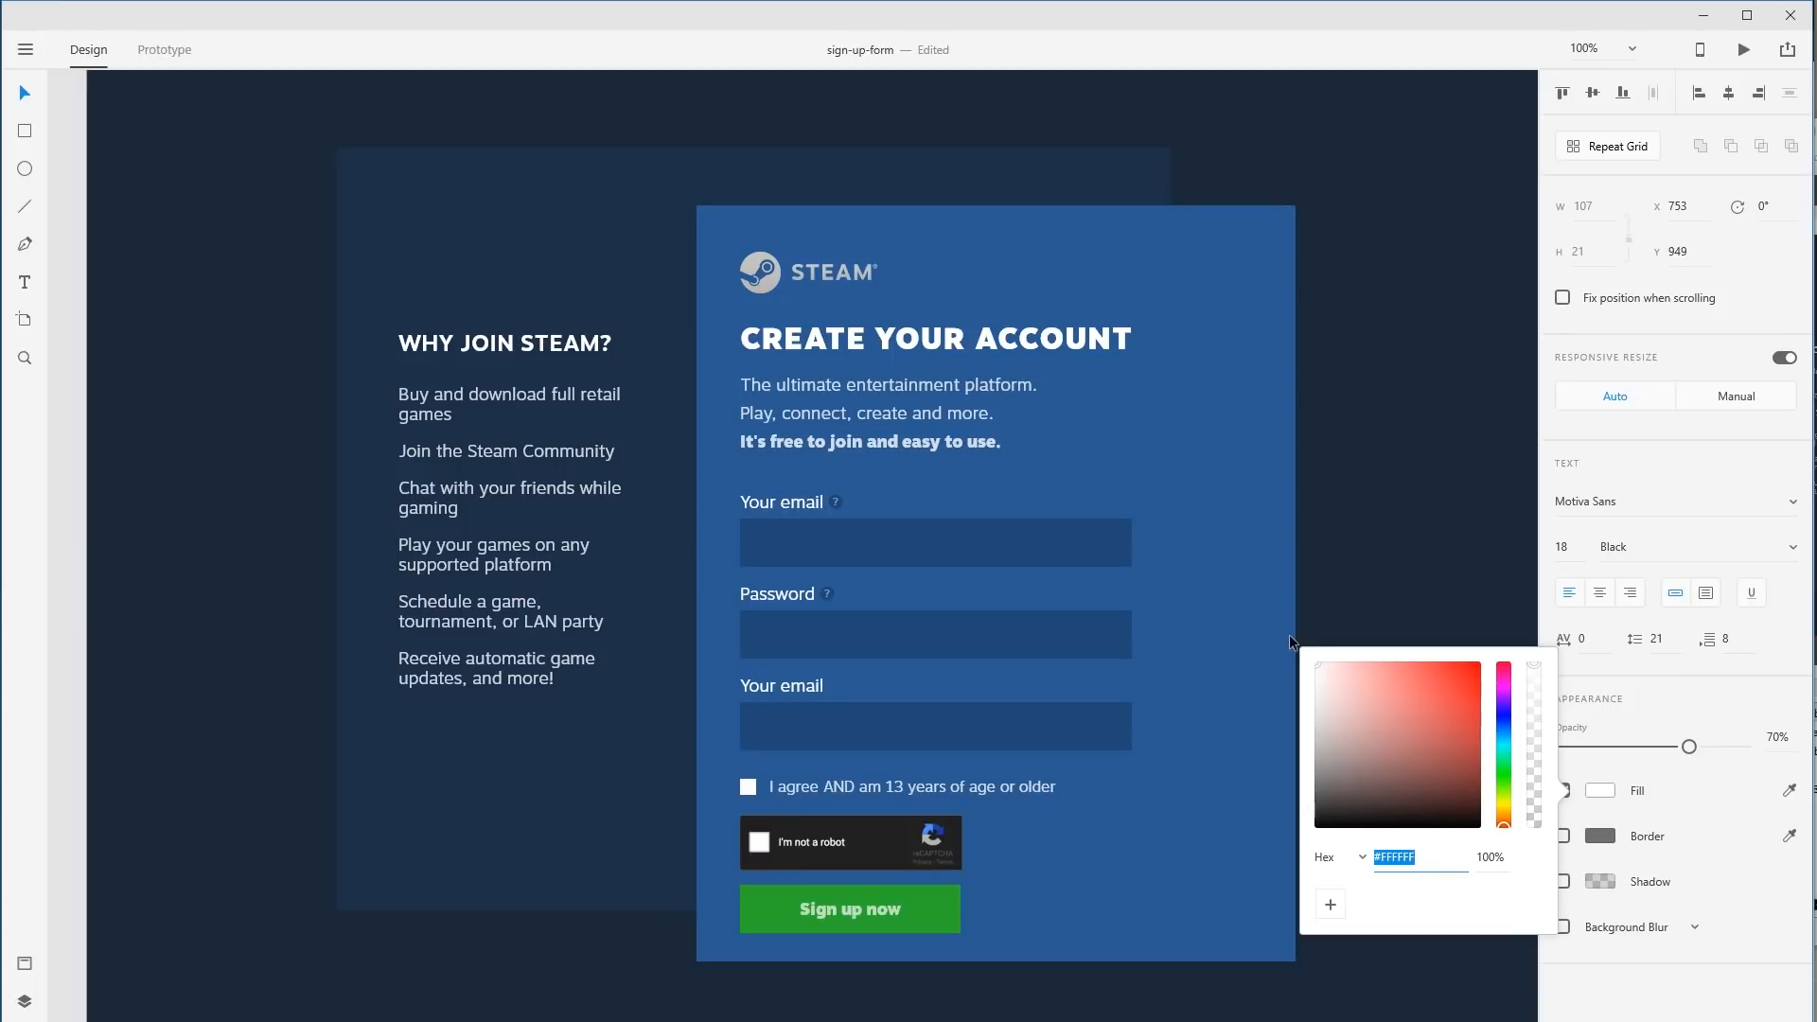
pyautogui.click(1682, 753)
pyautogui.moveTo(1688, 747); pyautogui.dragTo(1744, 747)
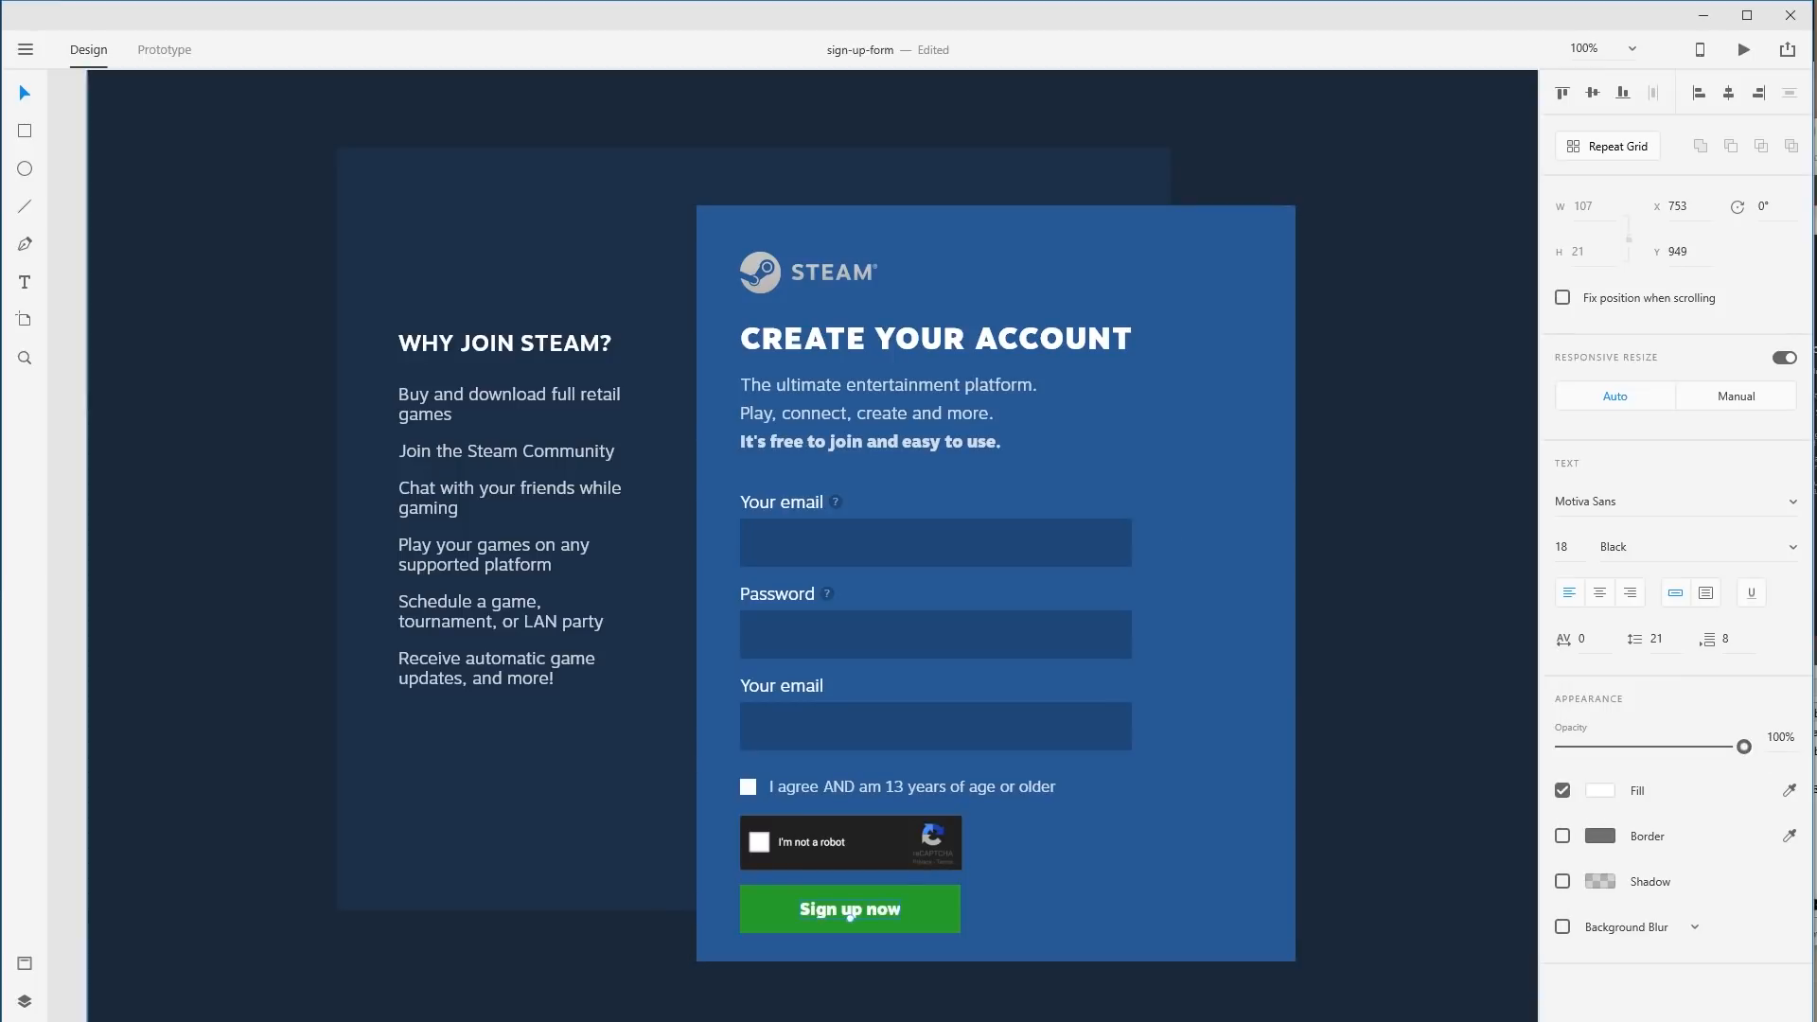
pyautogui.hotkey('ctrl', 'z')
pyautogui.hotkey('ctrl', 'z')
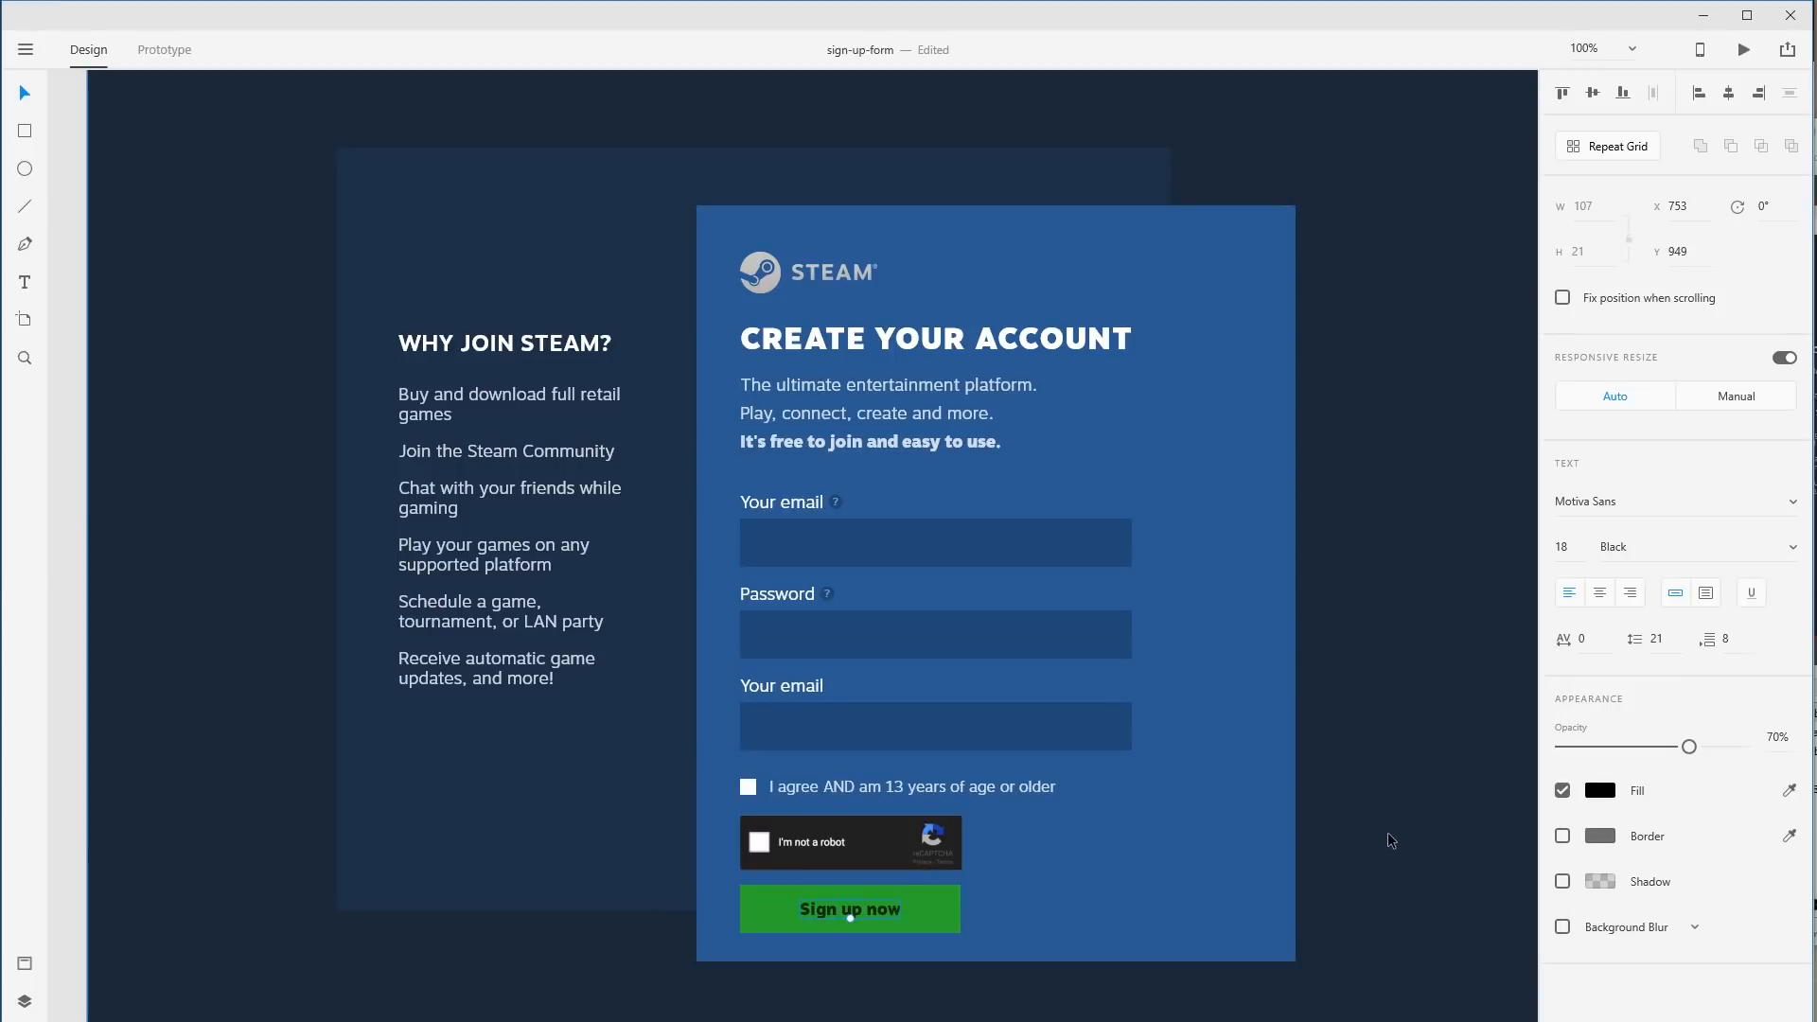
pyautogui.click(1363, 842)
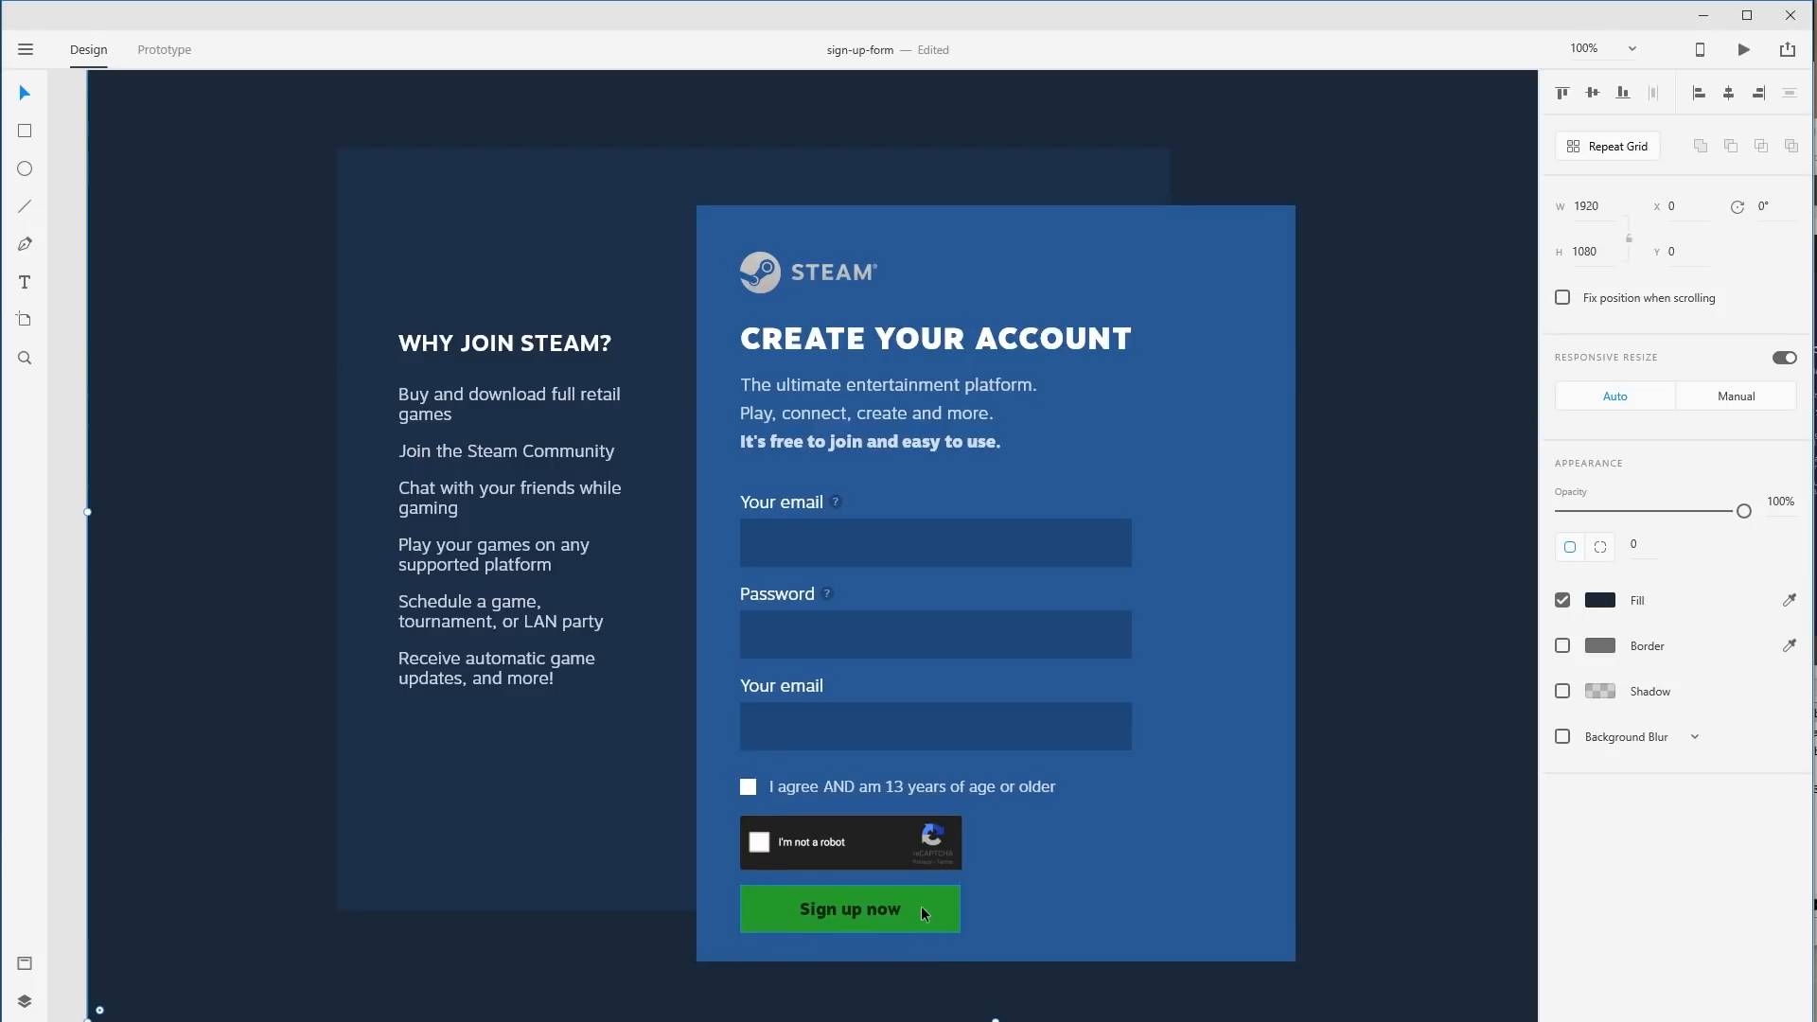
# Shrink the age-agreement checkbox and its label together, then zoom in on the row.
pyautogui.doubleClick(804, 787)
pyautogui.keyDown('shift'); pyautogui.click(752, 791); pyautogui.keyUp('shift')
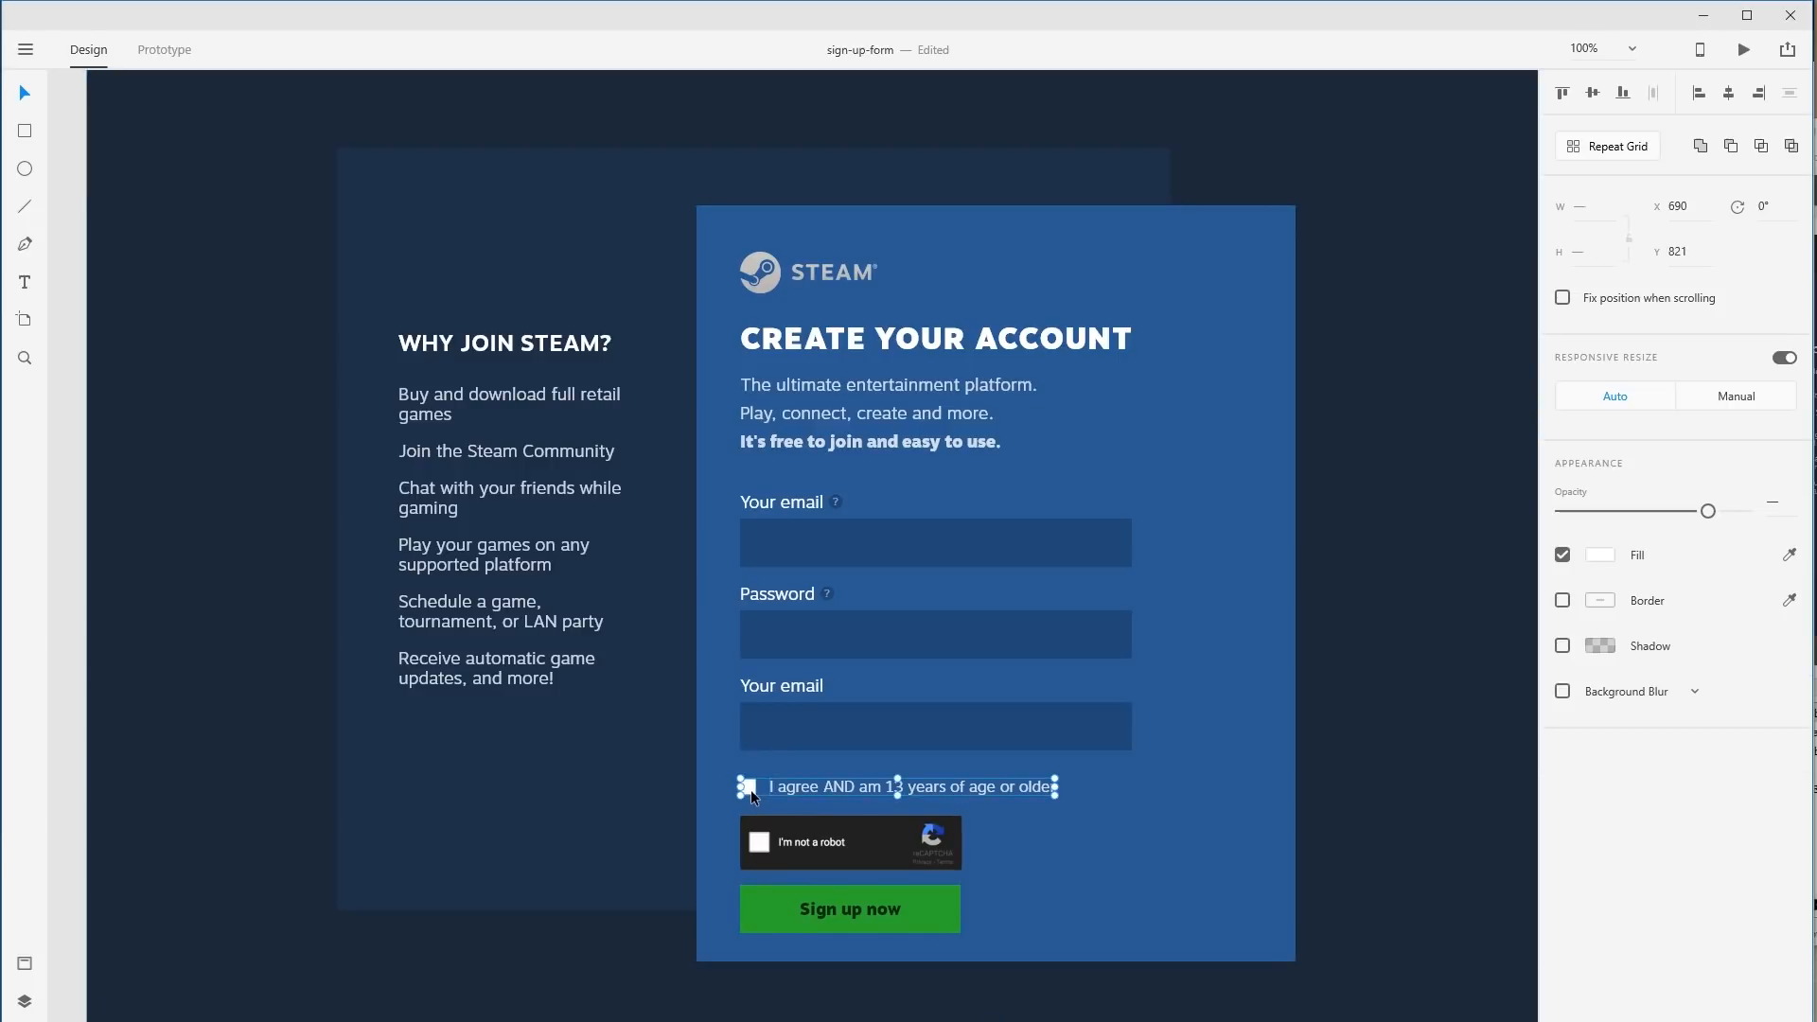
pyautogui.moveTo(1055, 788); pyautogui.dragTo(1027, 790)
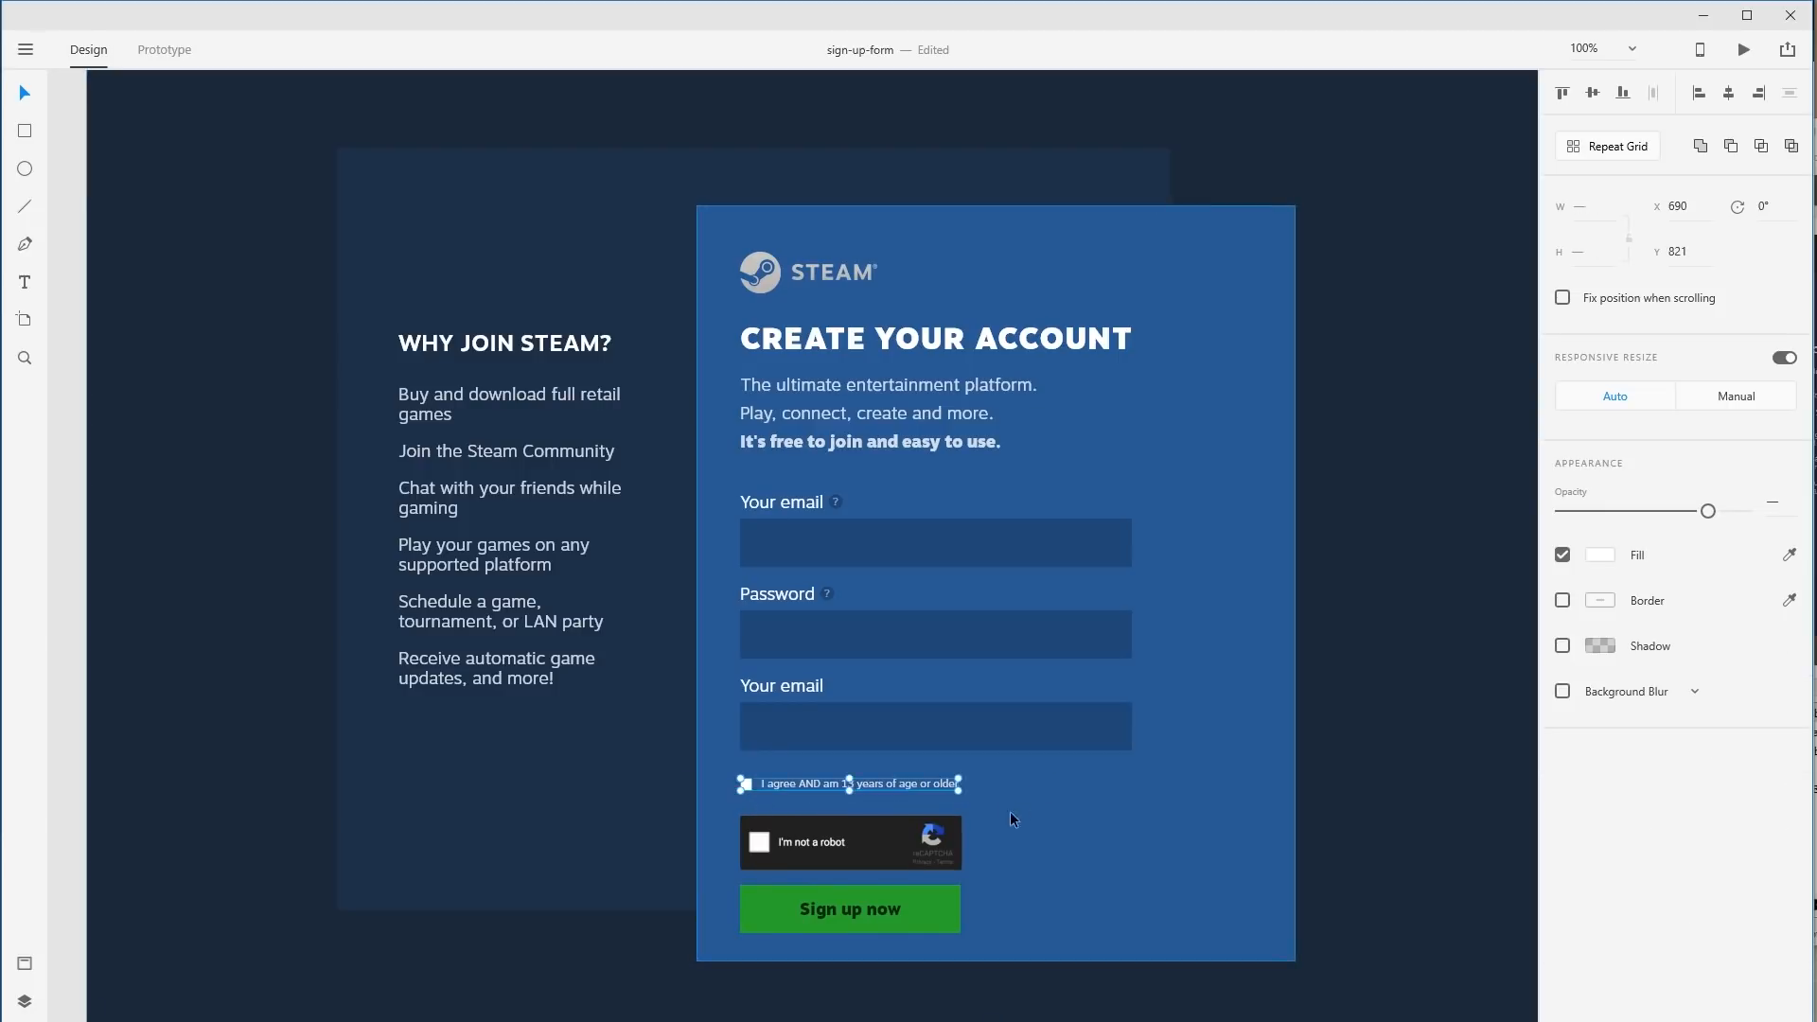
pyautogui.moveTo(749, 855); pyautogui.dragTo(853, 785)
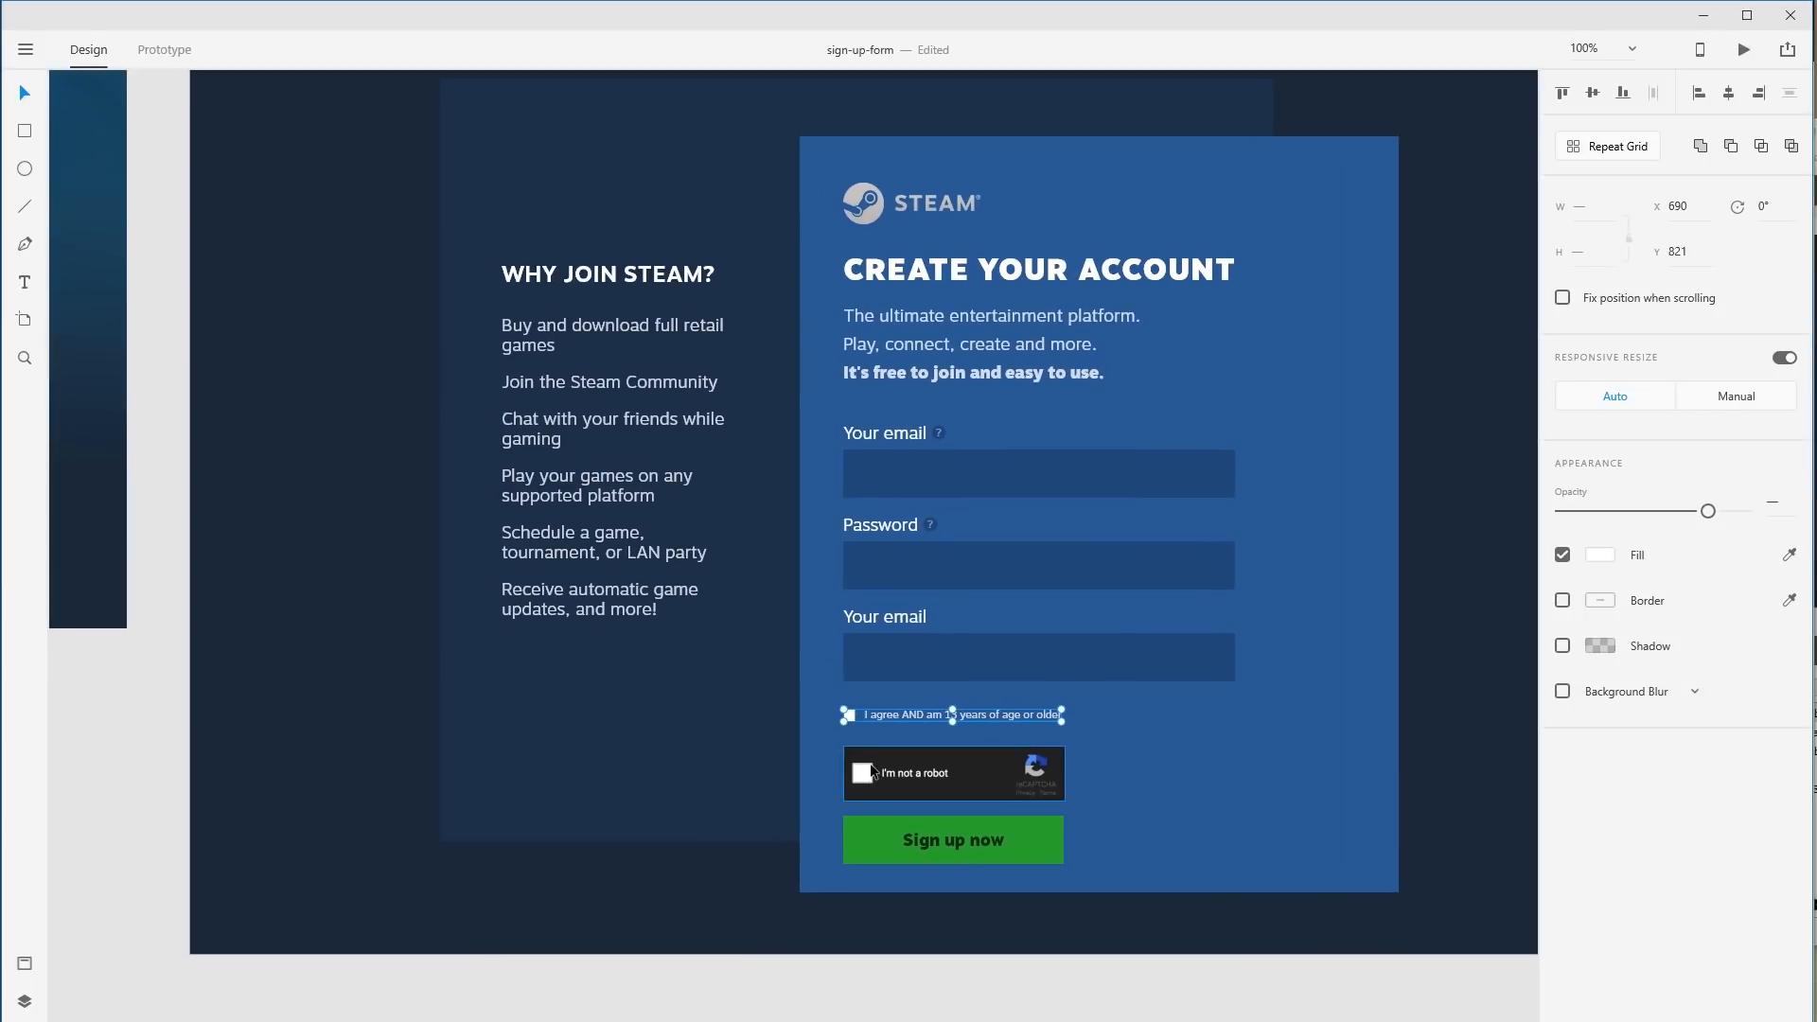
pyautogui.moveTo(800, 665); pyautogui.dragTo(1227, 893)
pyautogui.moveTo(957, 827); pyautogui.dragTo(1154, 980)
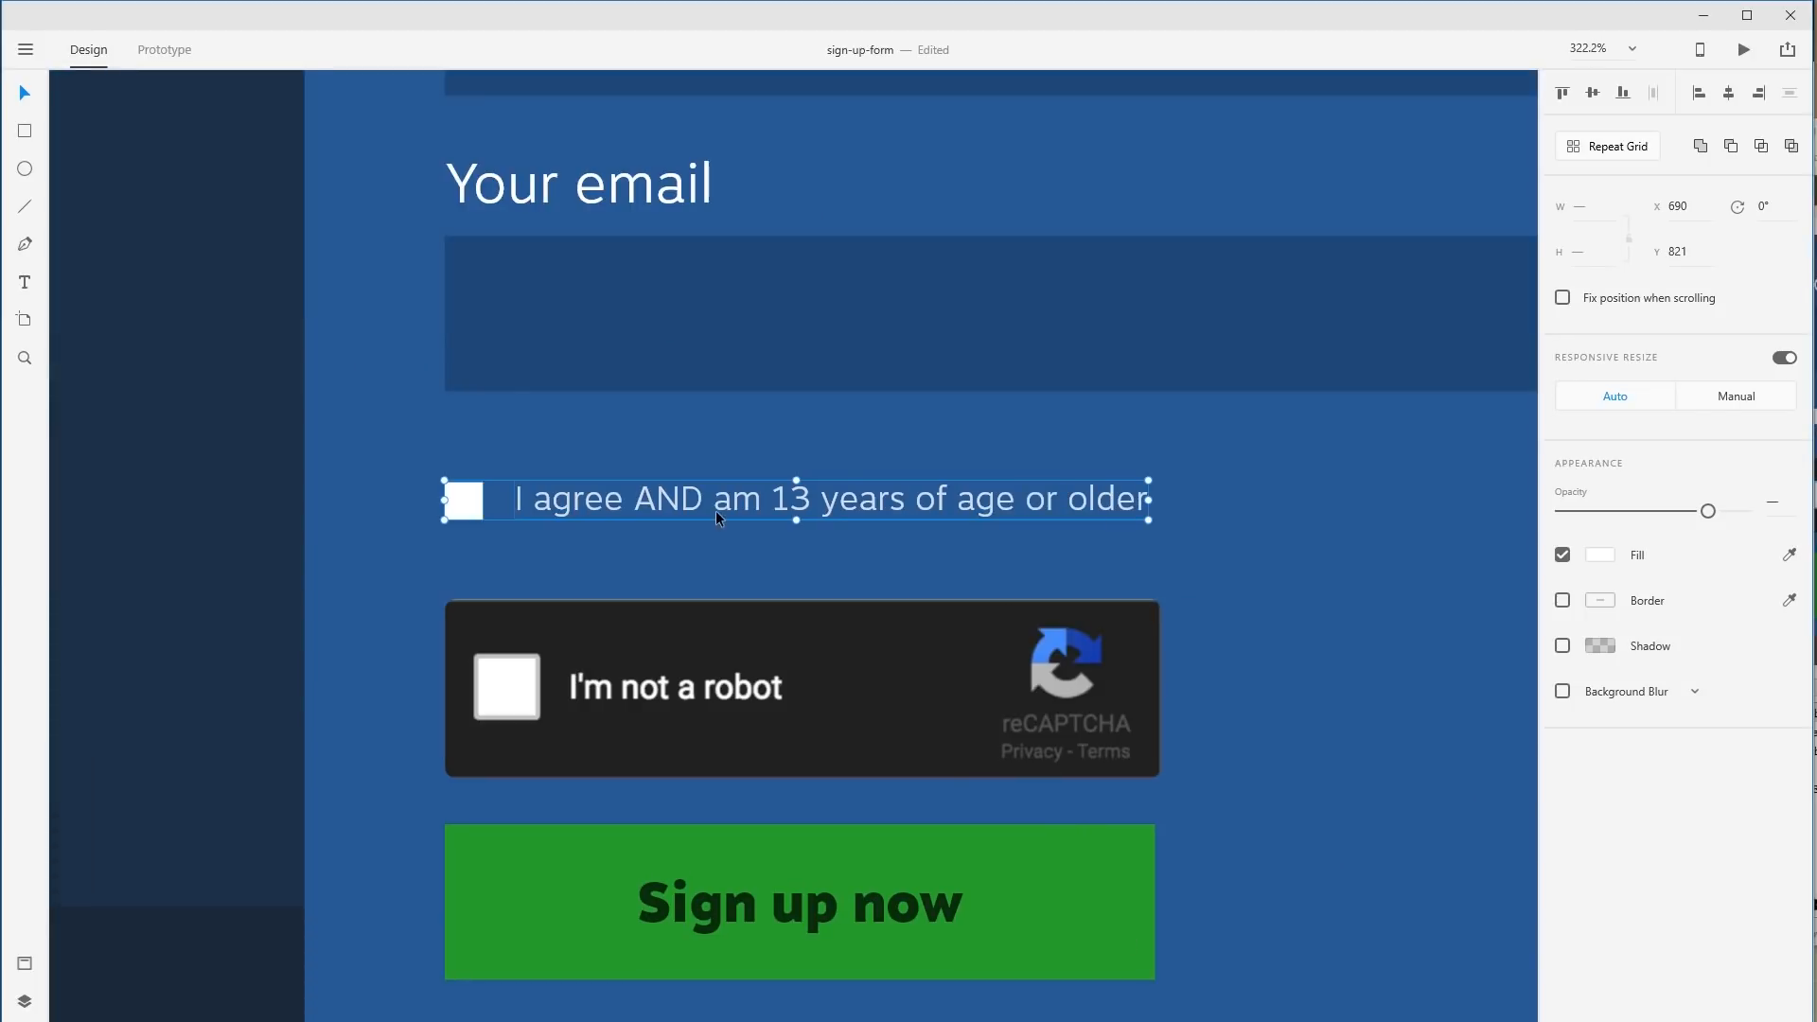
# Set the agreement label's font size to 12 and nudge the checkbox to line up.
pyautogui.click(746, 519)
pyautogui.click(746, 519)
pyautogui.click(1582, 546)
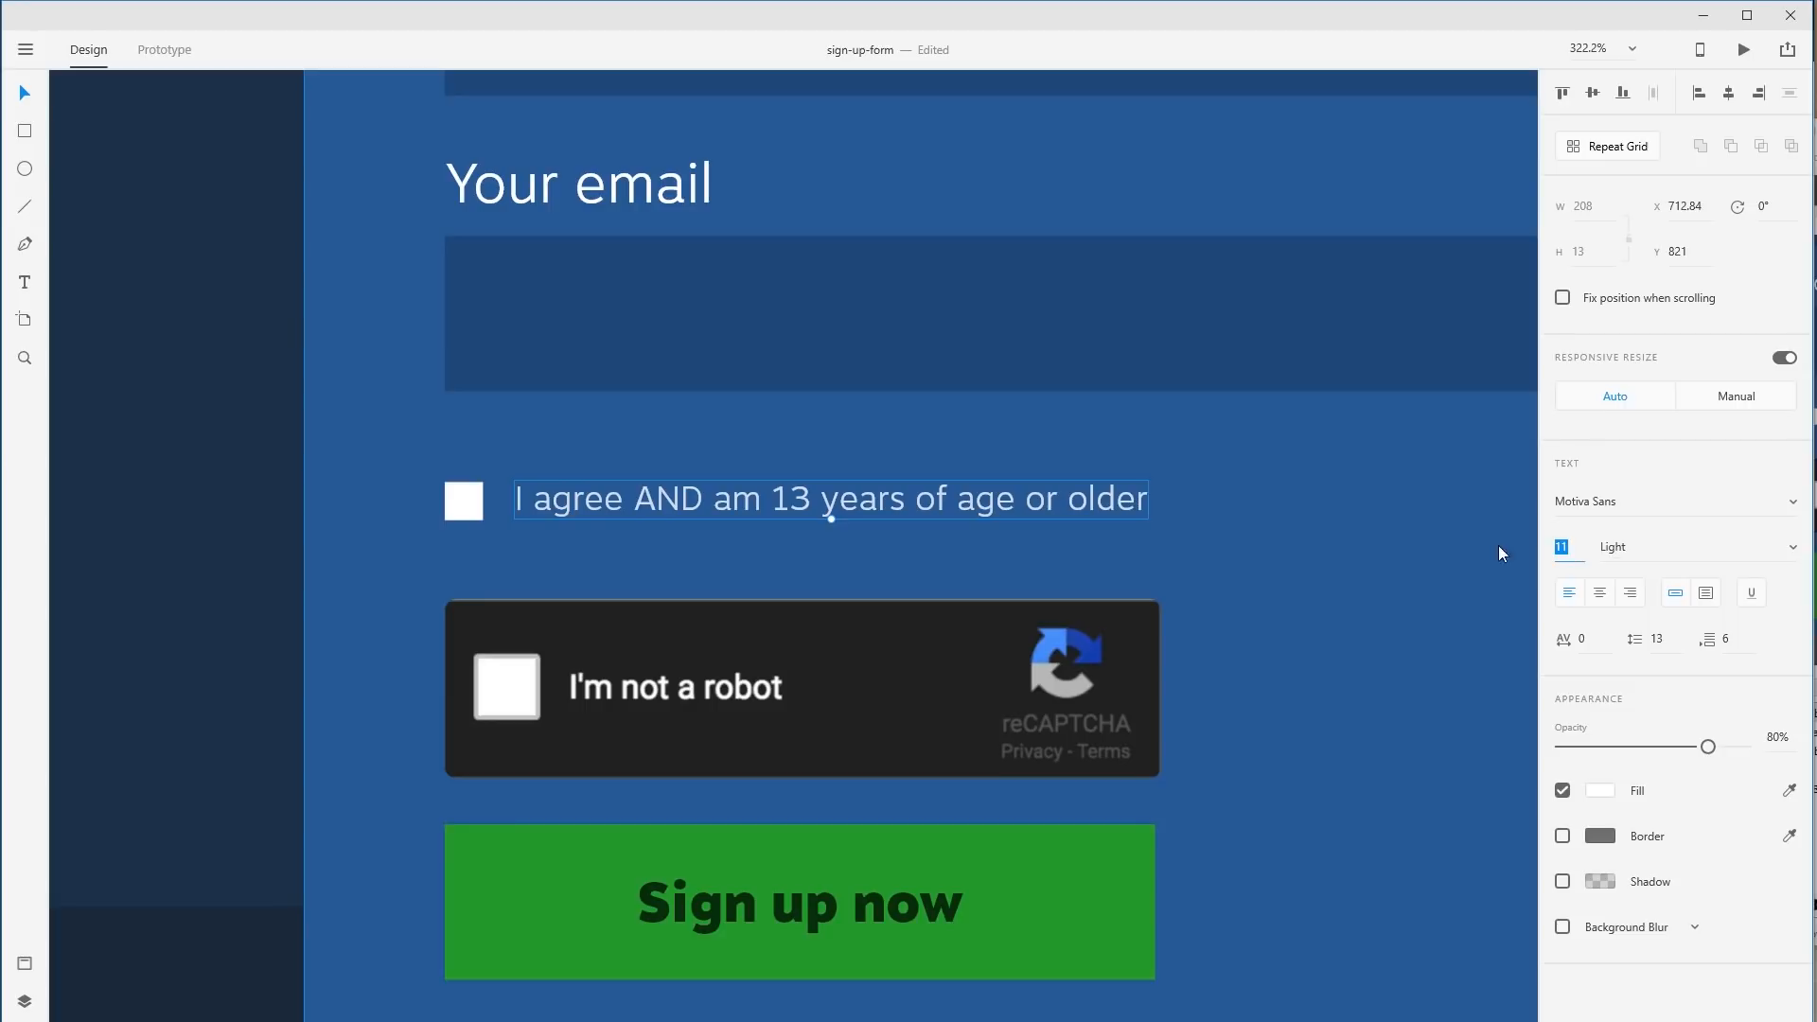
pyautogui.write('12')
pyautogui.press('Return')
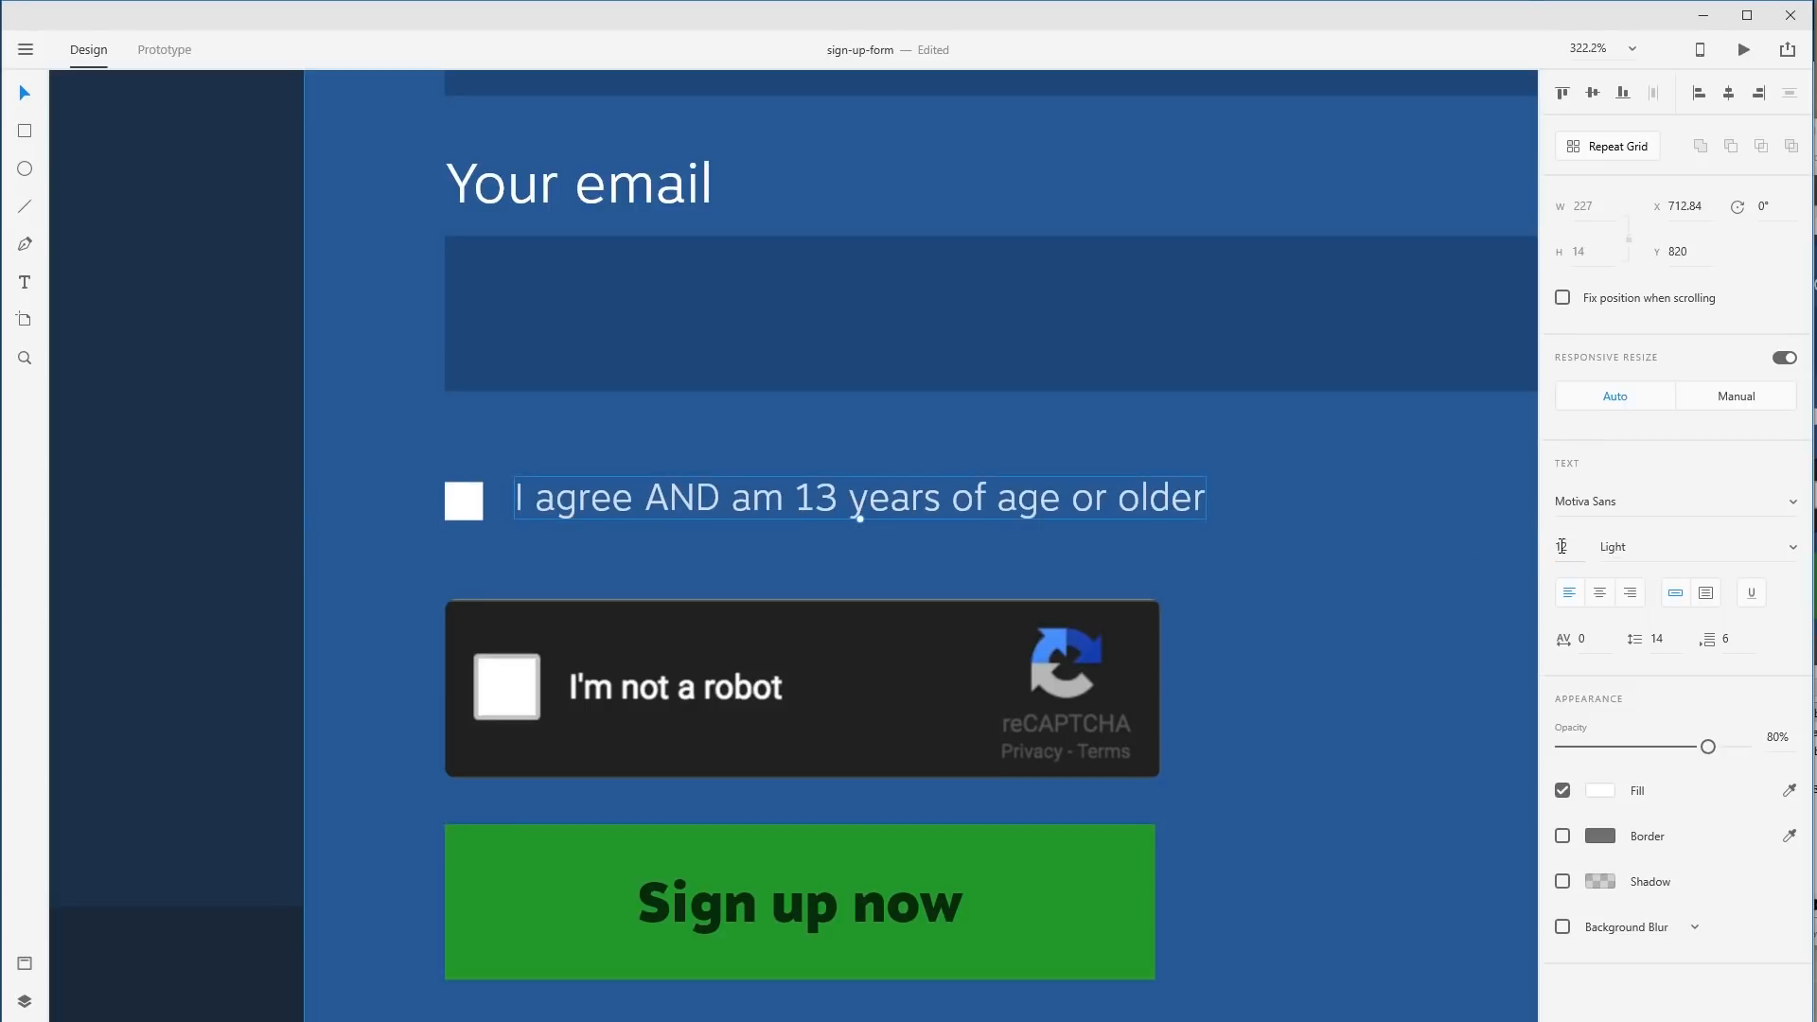
pyautogui.click(984, 551)
pyautogui.click(472, 504)
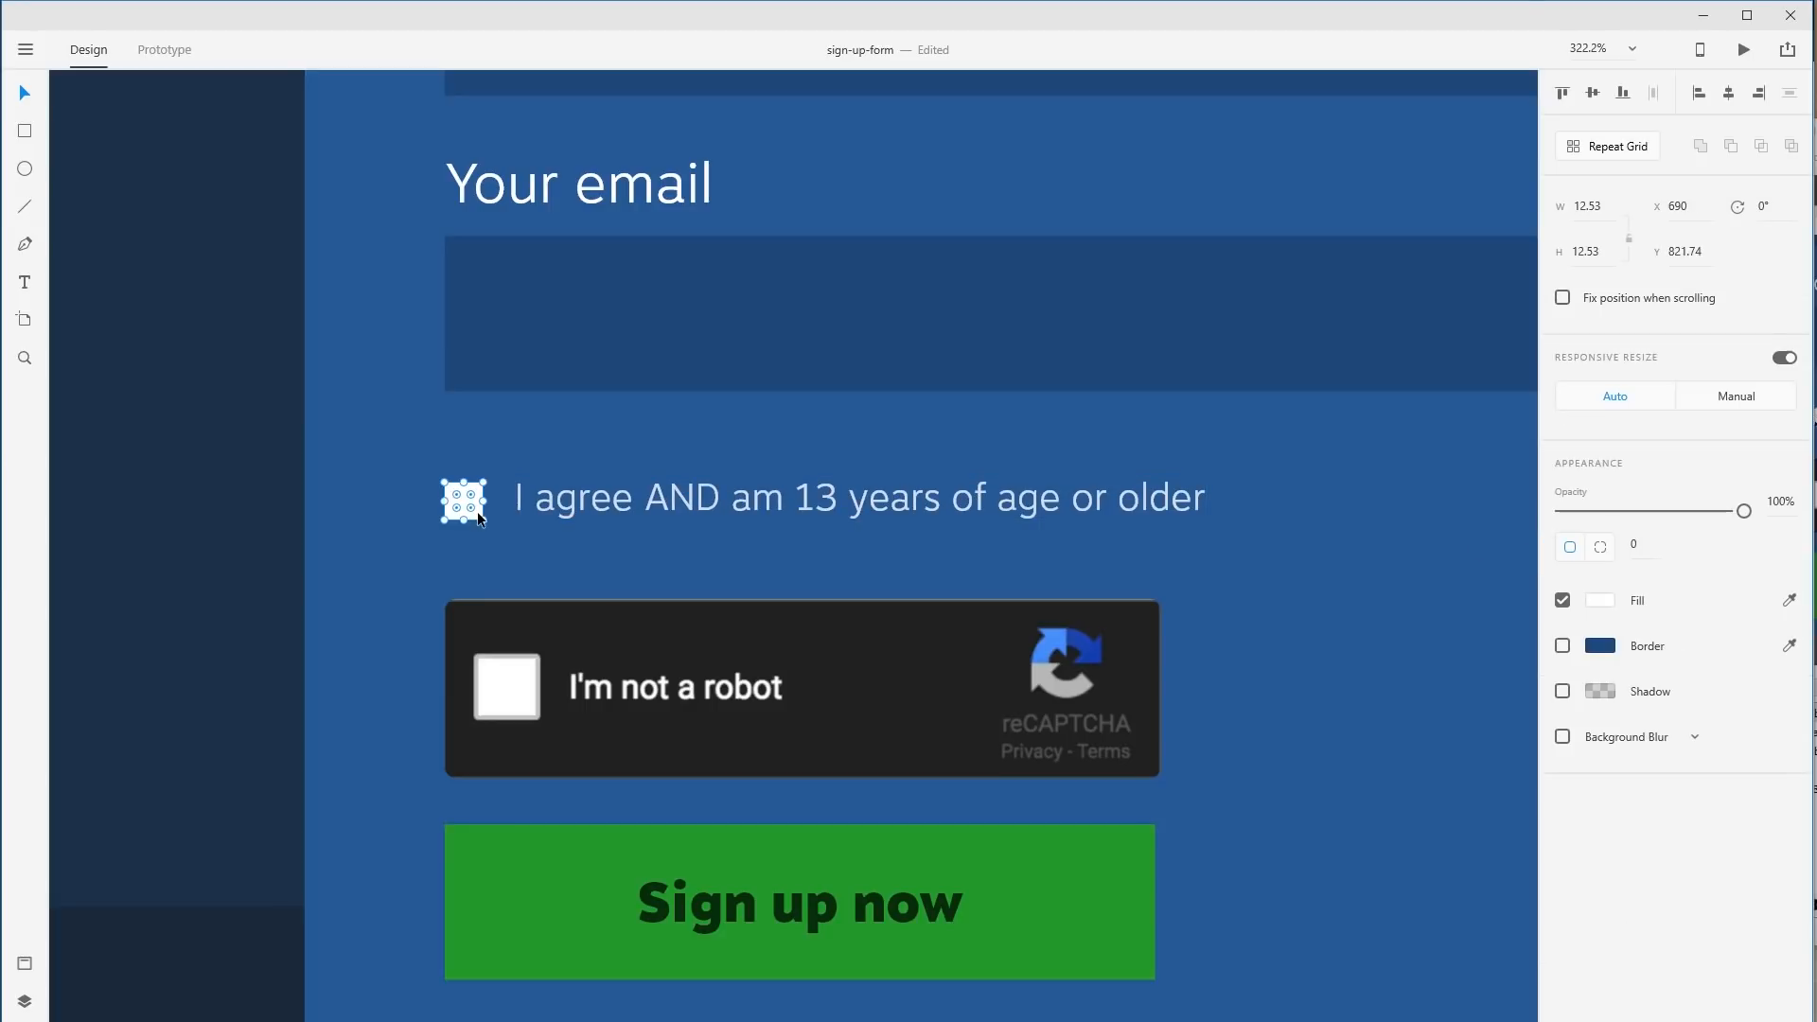
pyautogui.moveTo(477, 512); pyautogui.dragTo(476, 509)
# Alt-drag a copy of the checkbox row below and change it to 'I read and agree to the terms and services'.
pyautogui.keyDown('shift'); pyautogui.click(585, 501); pyautogui.keyUp('shift')
pyautogui.moveTo(585, 501); pyautogui.dragTo(1479, 527)
pyautogui.doubleClick(598, 531)
pyautogui.click(538, 530)
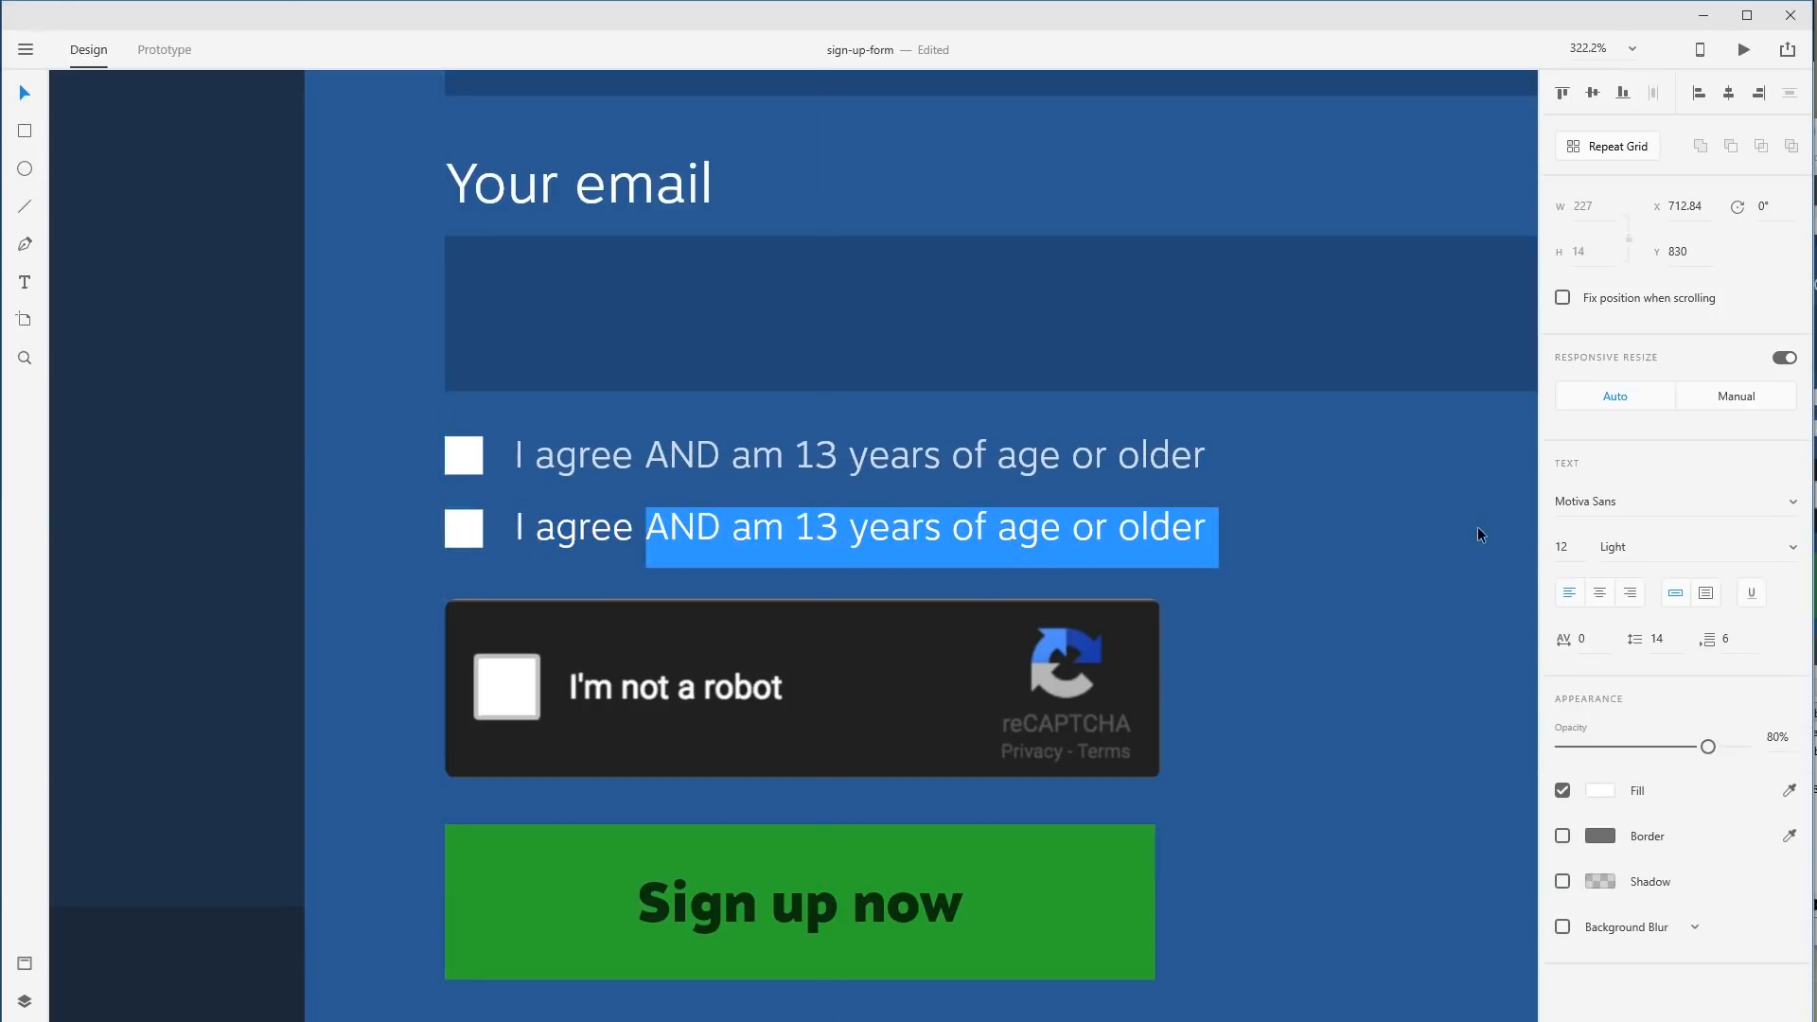
pyautogui.write('to the terms and services')
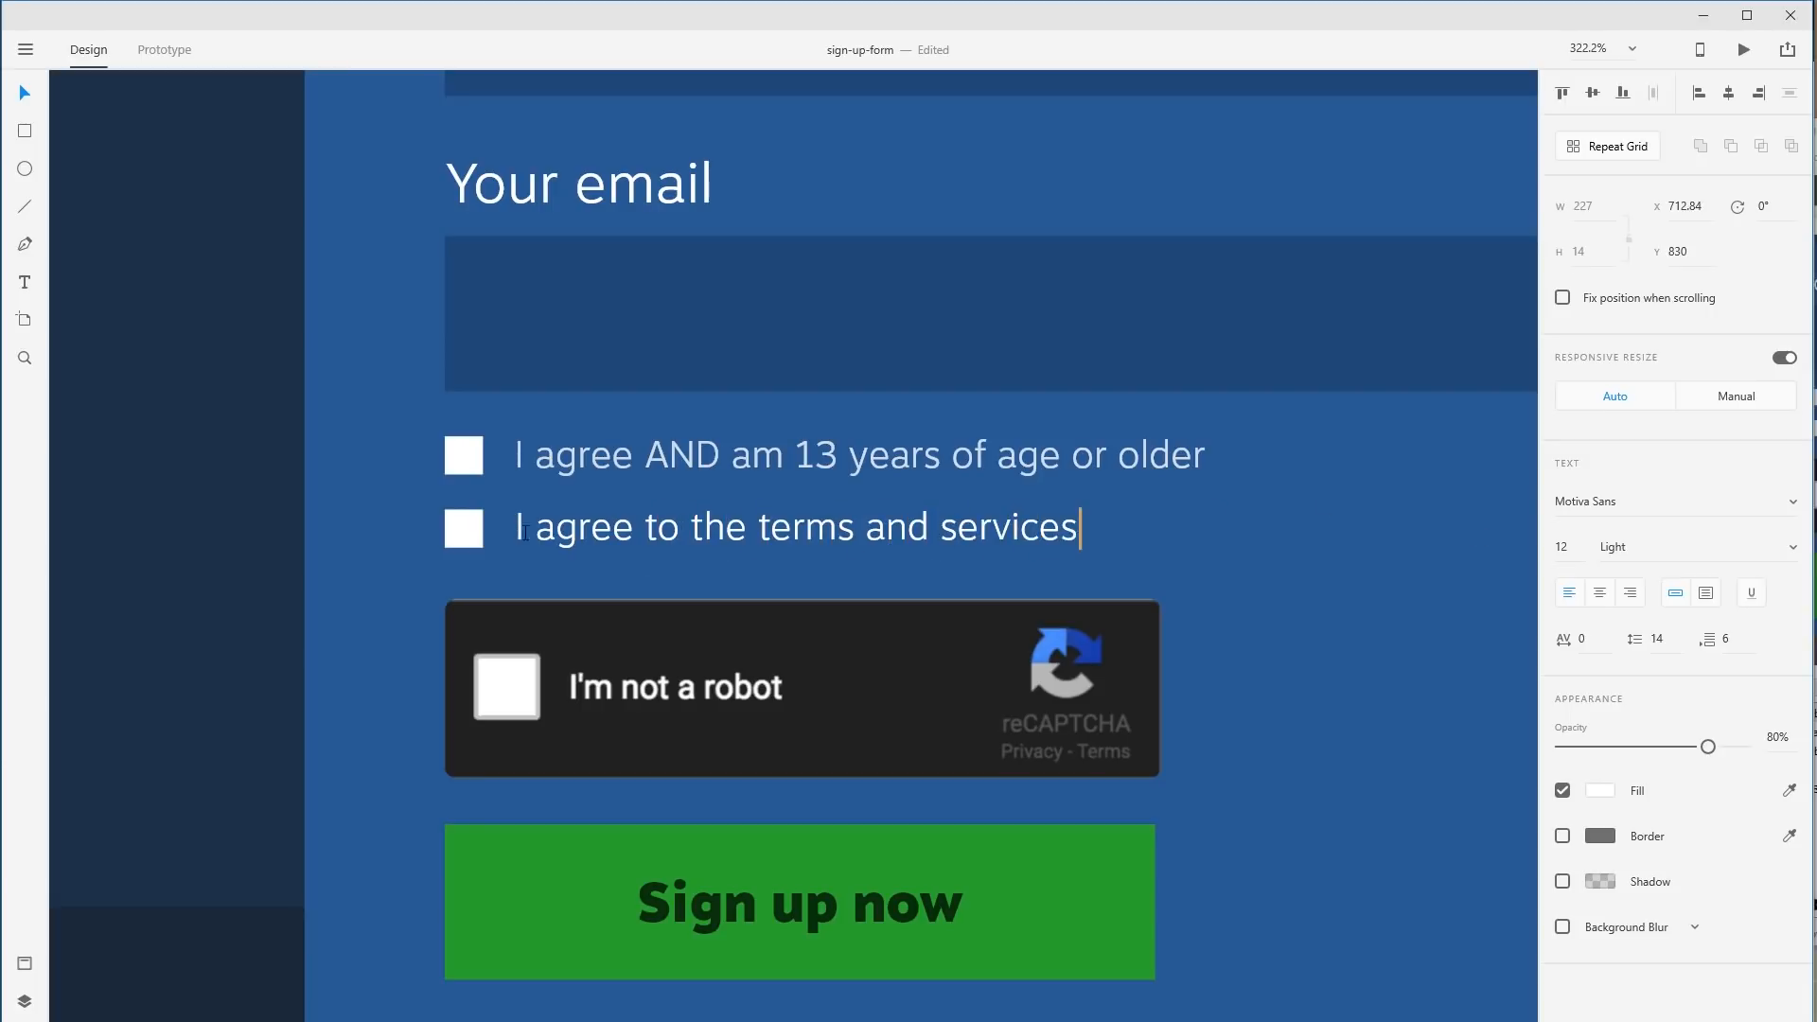
pyautogui.write('read aand')
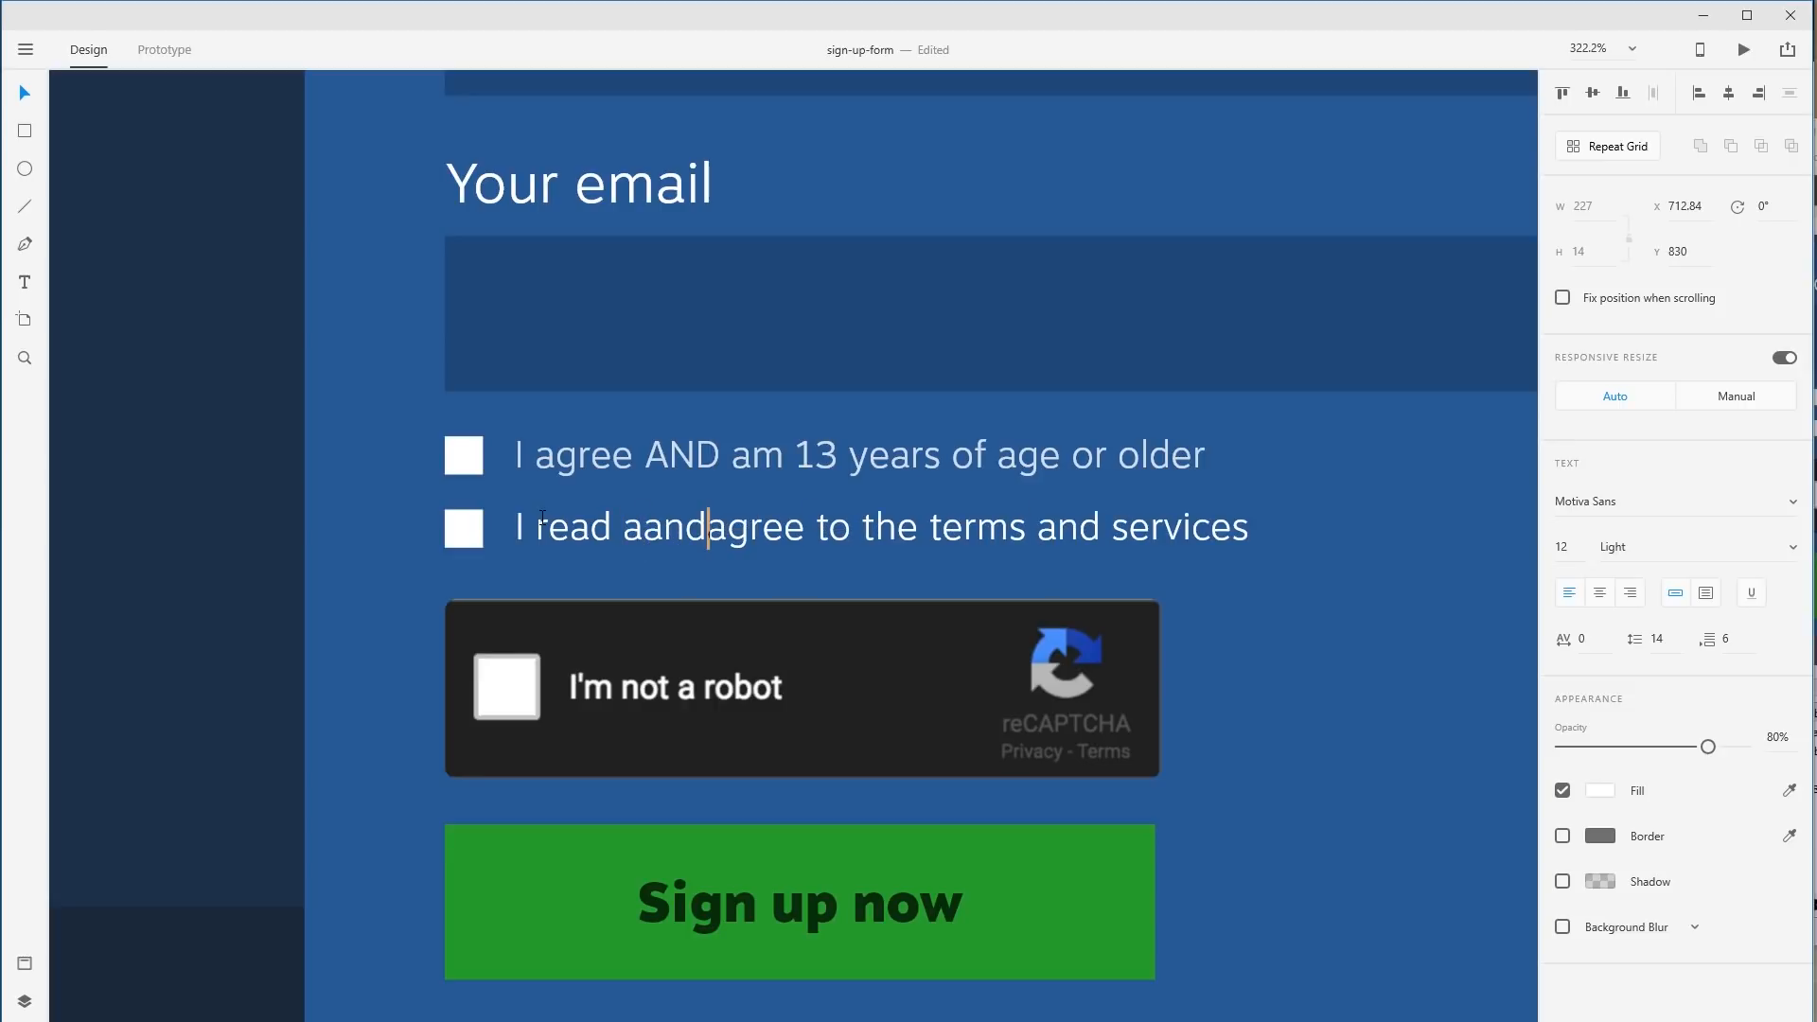
pyautogui.press('BackSpace')
pyautogui.press('BackSpace')
pyautogui.press('BackSpace')
pyautogui.write('nd')
pyautogui.press('Right')
pyautogui.press('Right')
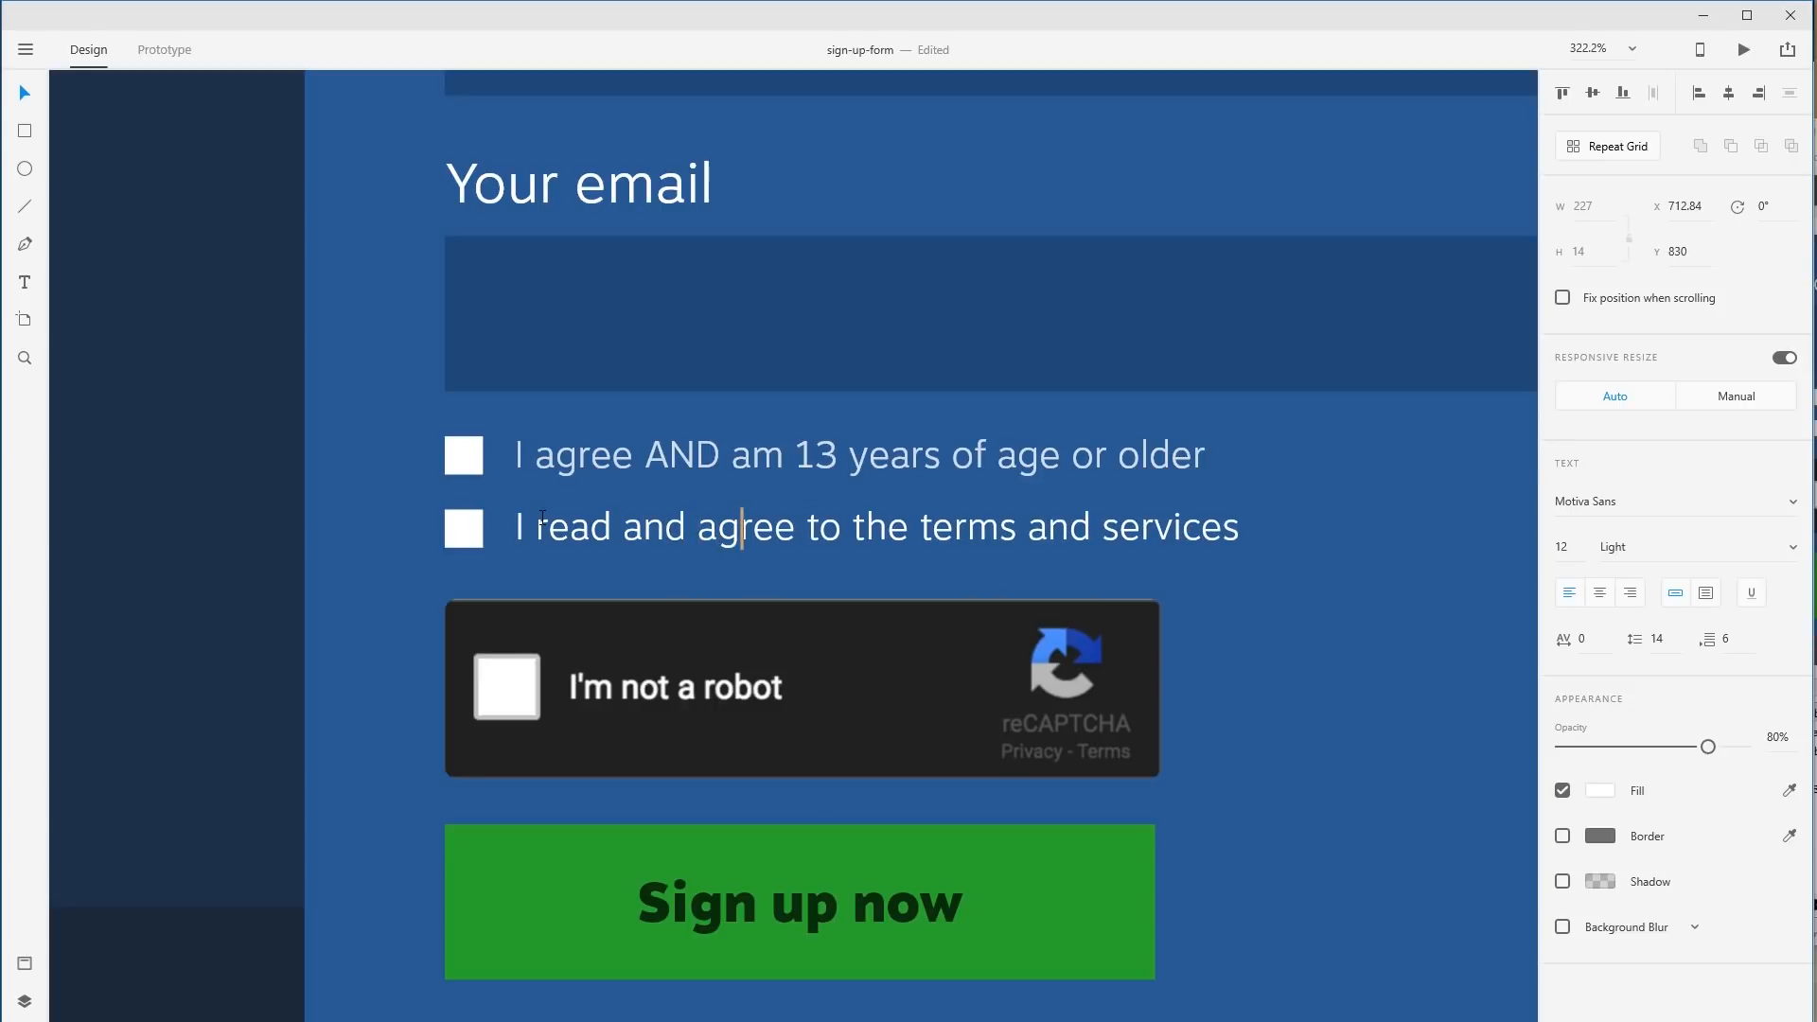
# Underline only 'terms and services', leaving the space before it plain, and return to 100% zoom.
pyautogui.moveTo(914, 535); pyautogui.dragTo(1351, 536)
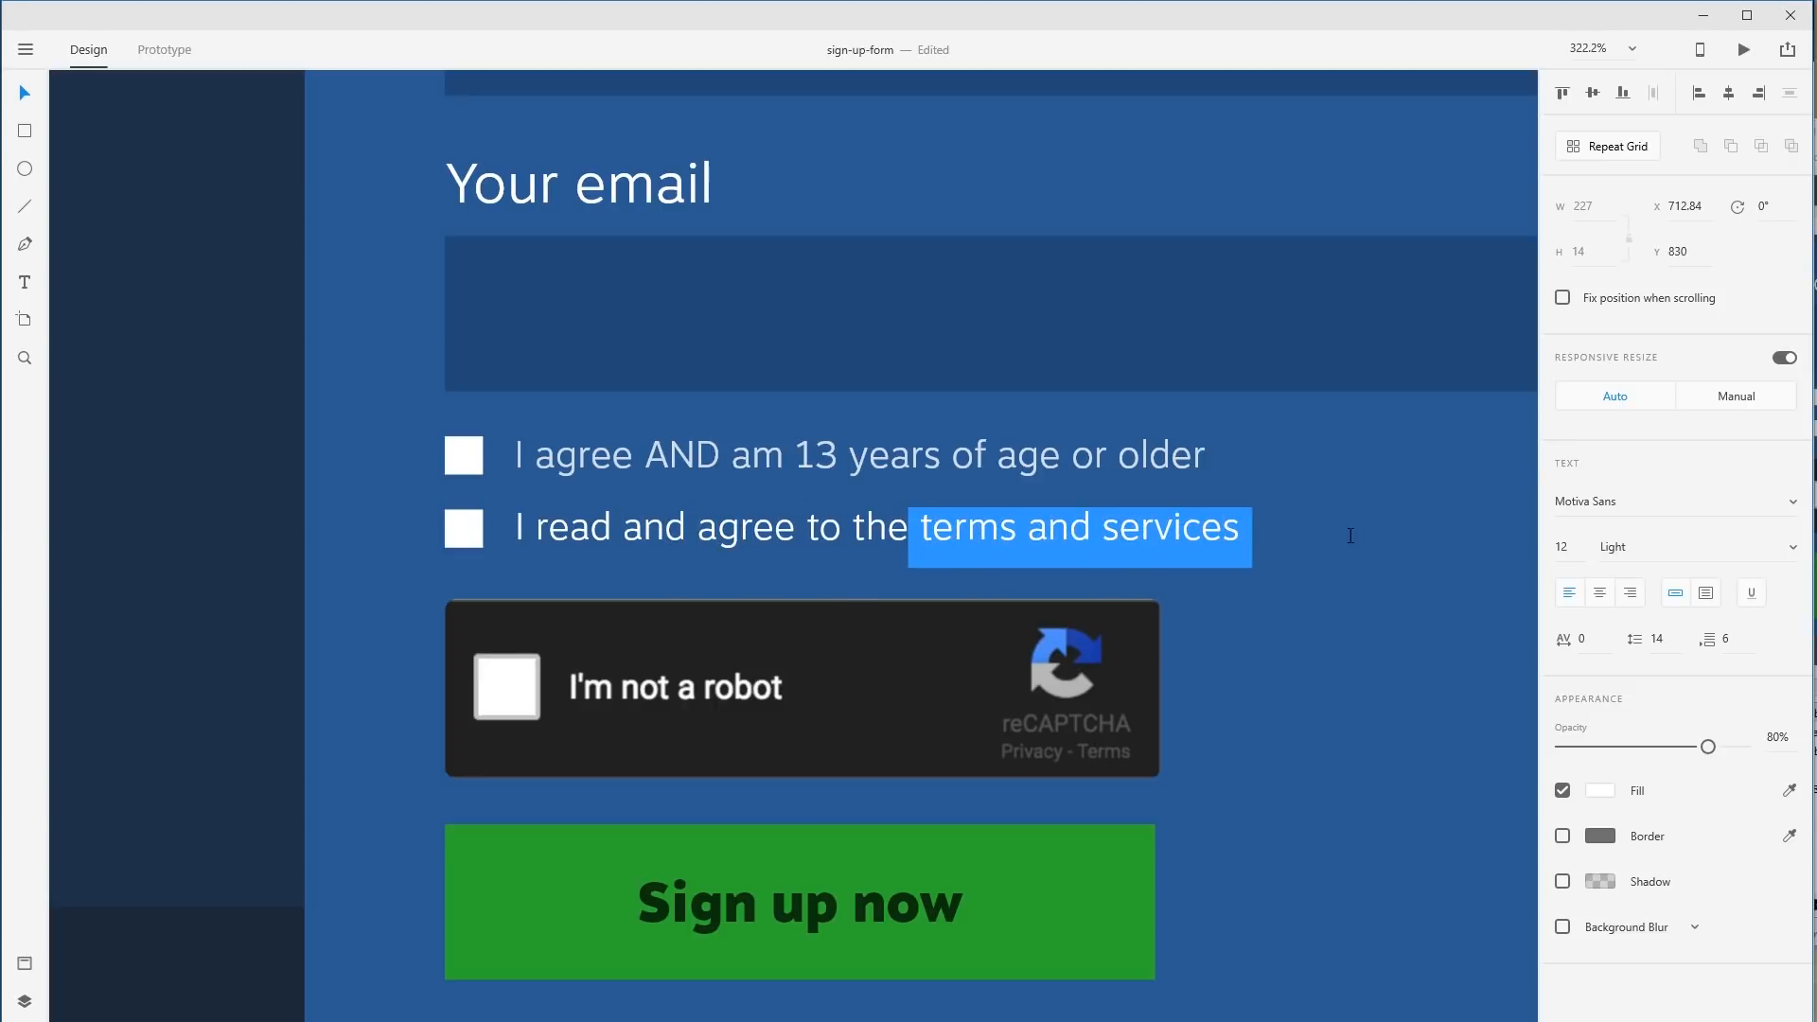
pyautogui.click(1752, 595)
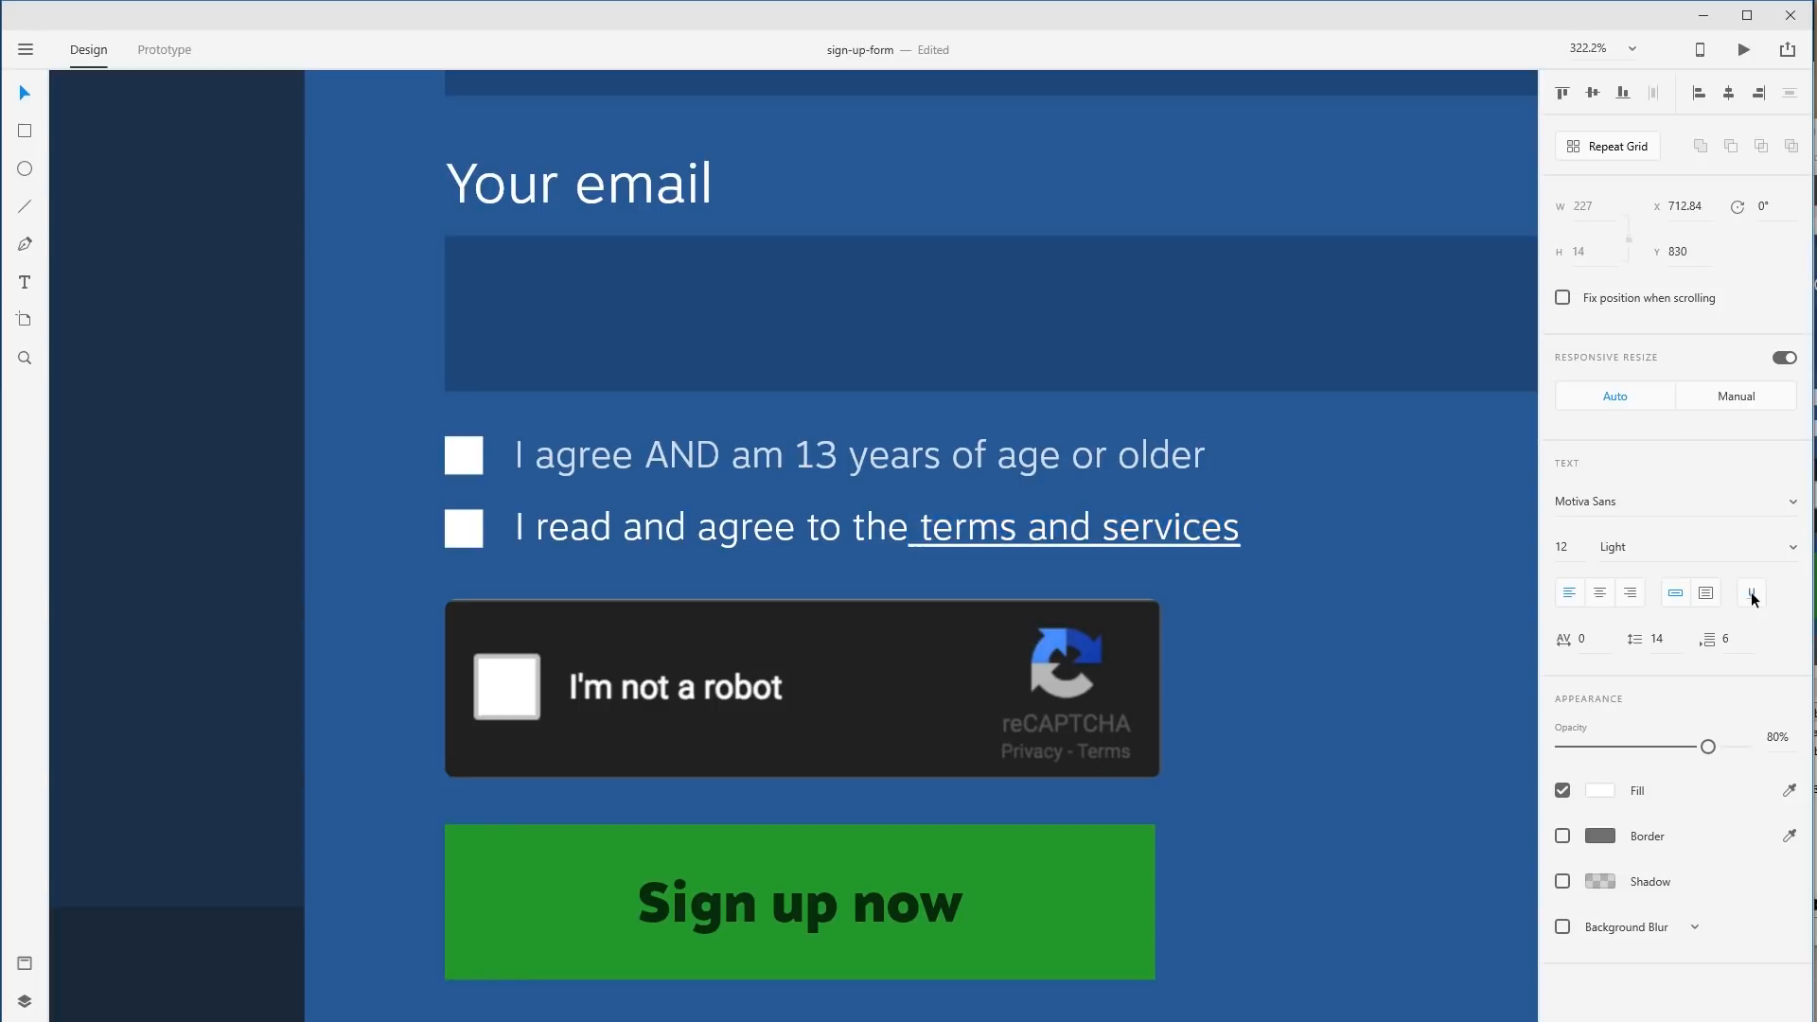
pyautogui.click(1051, 528)
pyautogui.press('Escape')
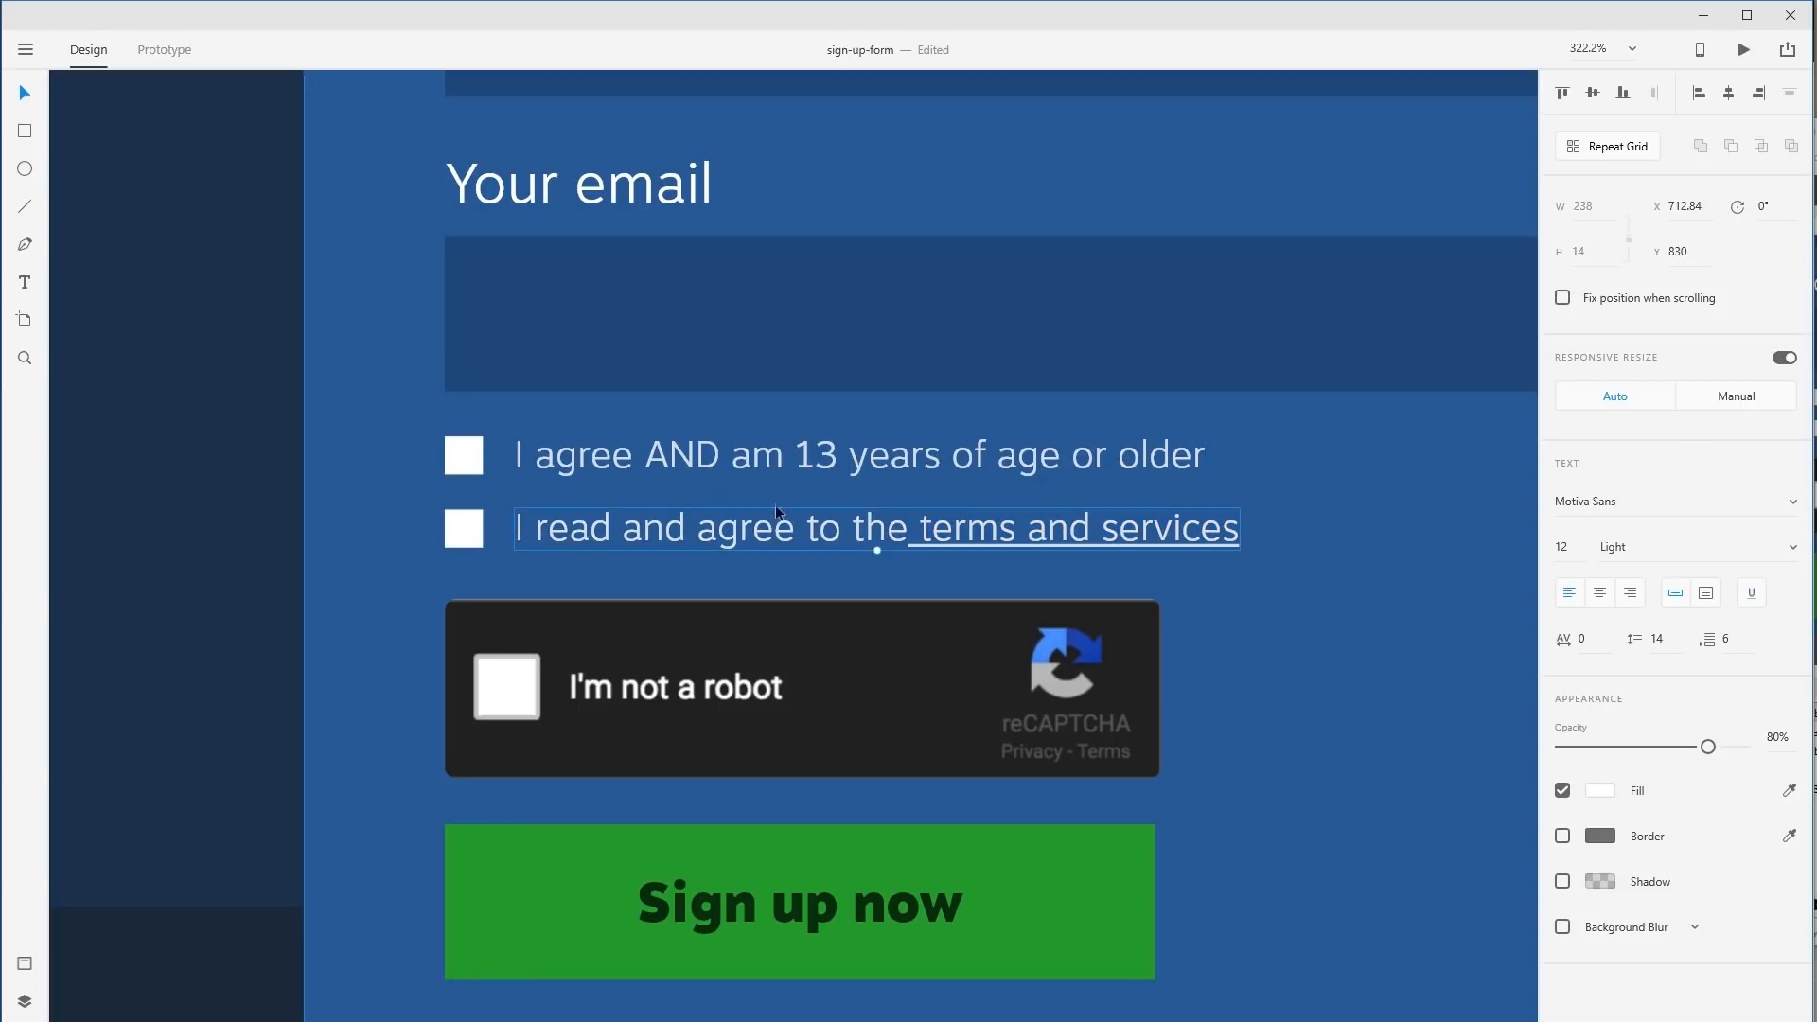
pyautogui.moveTo(922, 530); pyautogui.dragTo(909, 531)
pyautogui.click(941, 531)
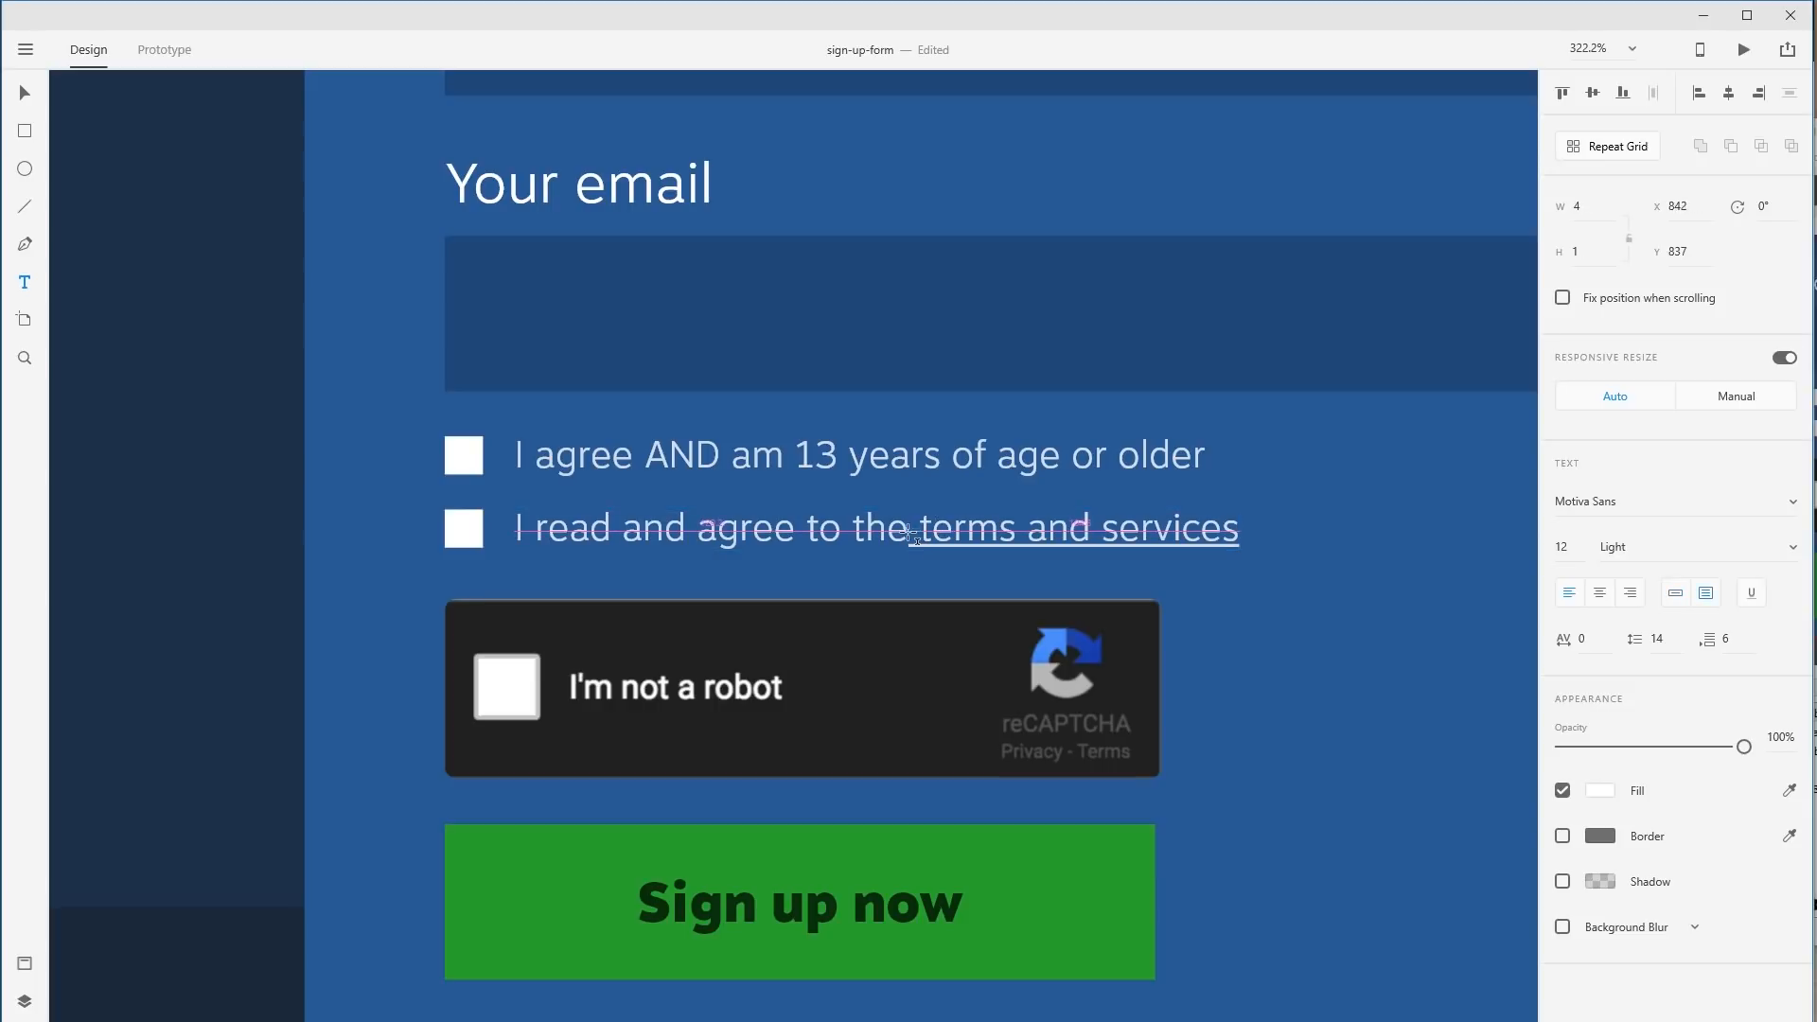
pyautogui.click(912, 531)
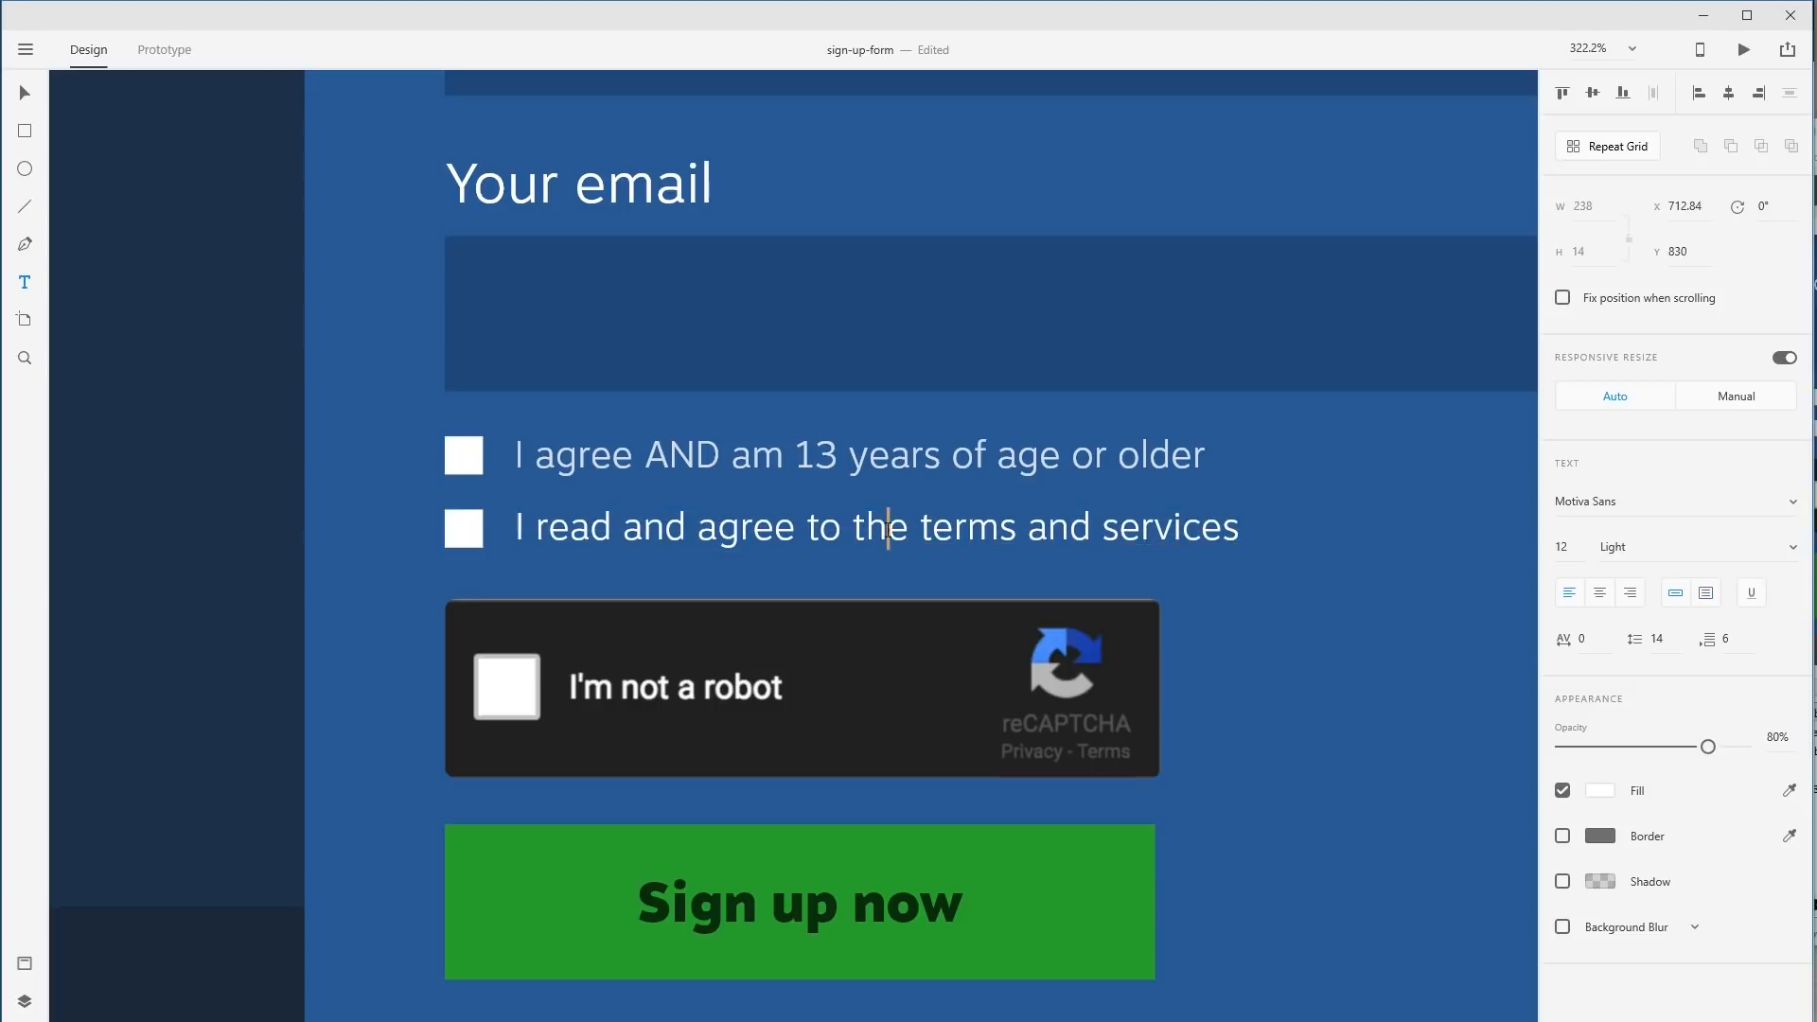
pyautogui.moveTo(911, 531); pyautogui.dragTo(927, 533)
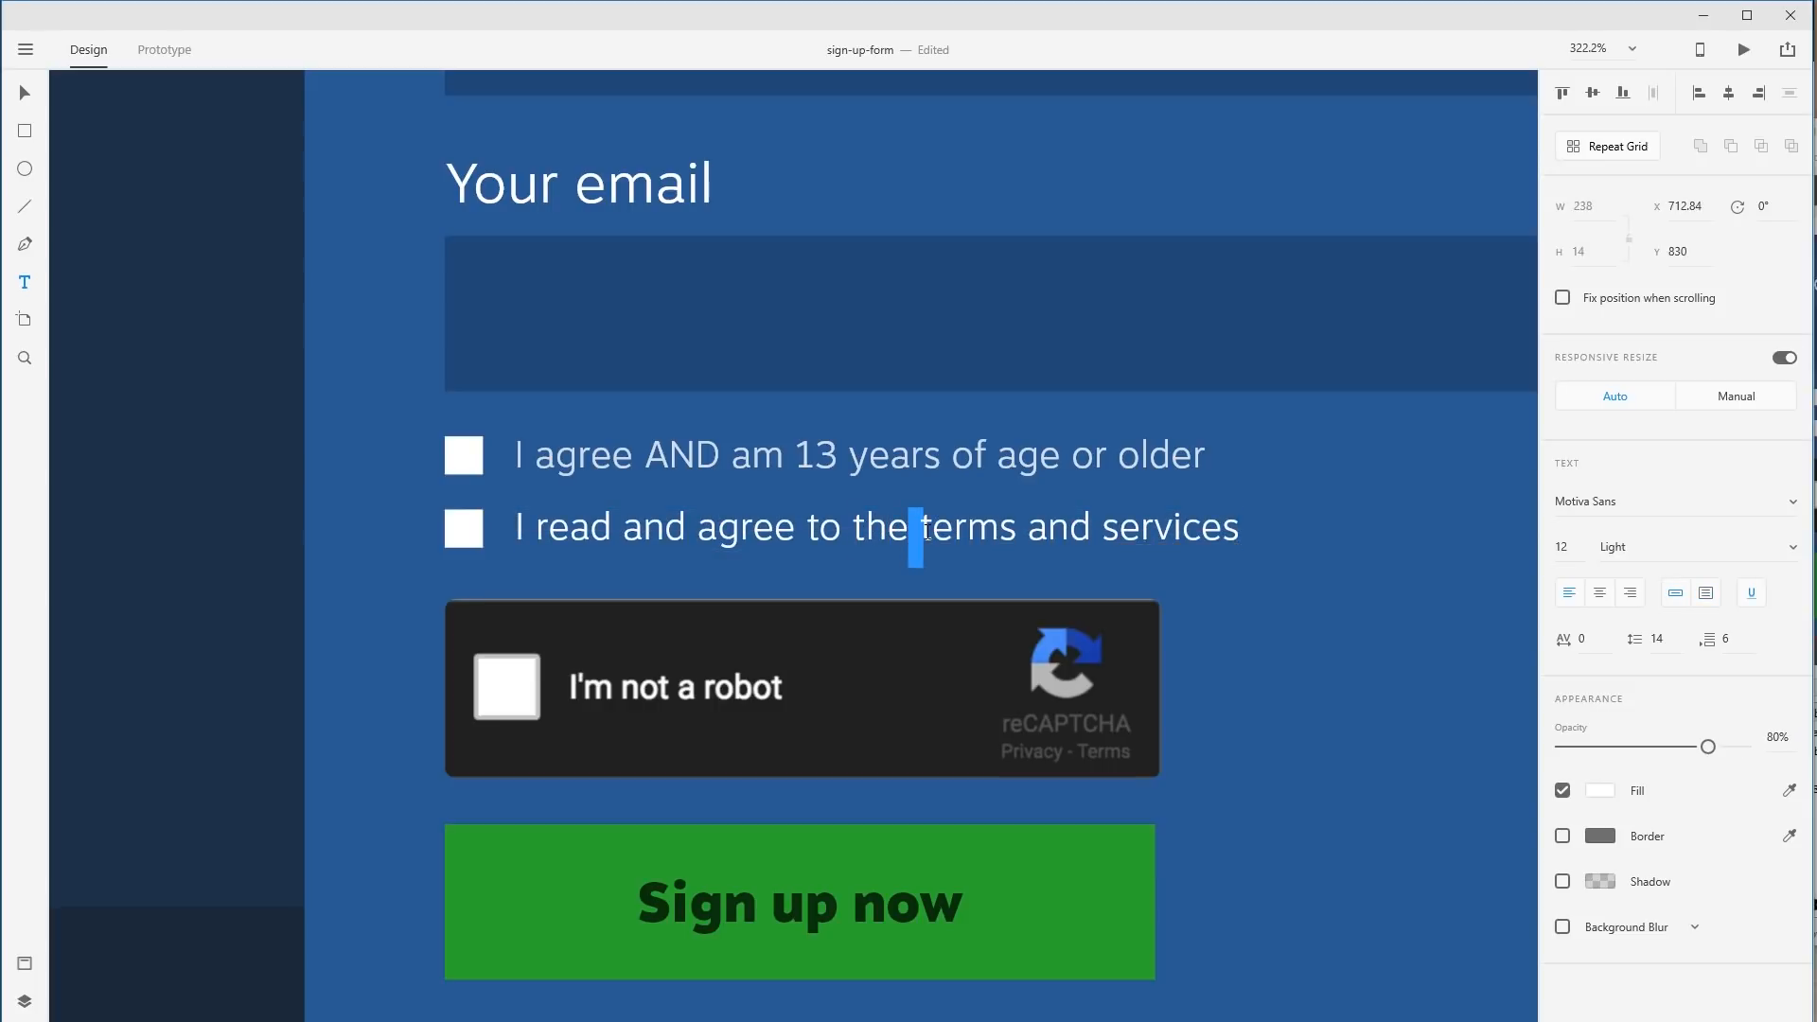
pyautogui.click(1750, 596)
pyautogui.press('Escape')
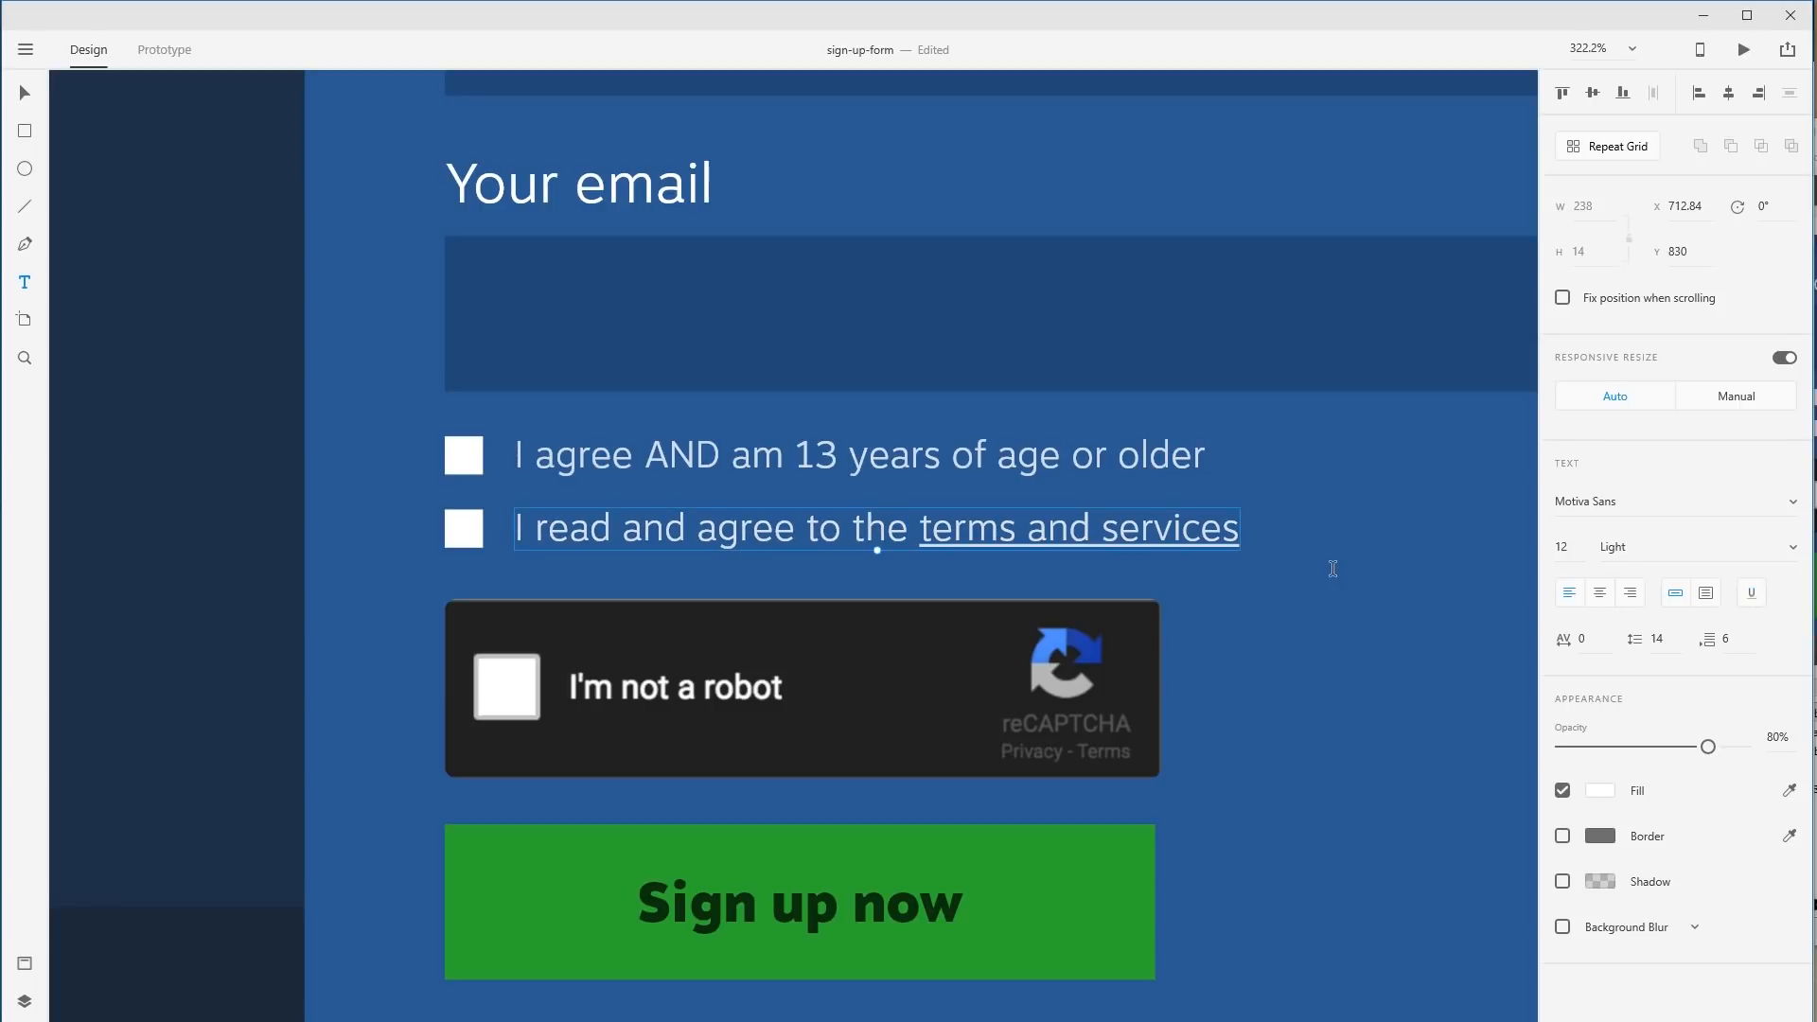
pyautogui.hotkey('ctrl', '1')
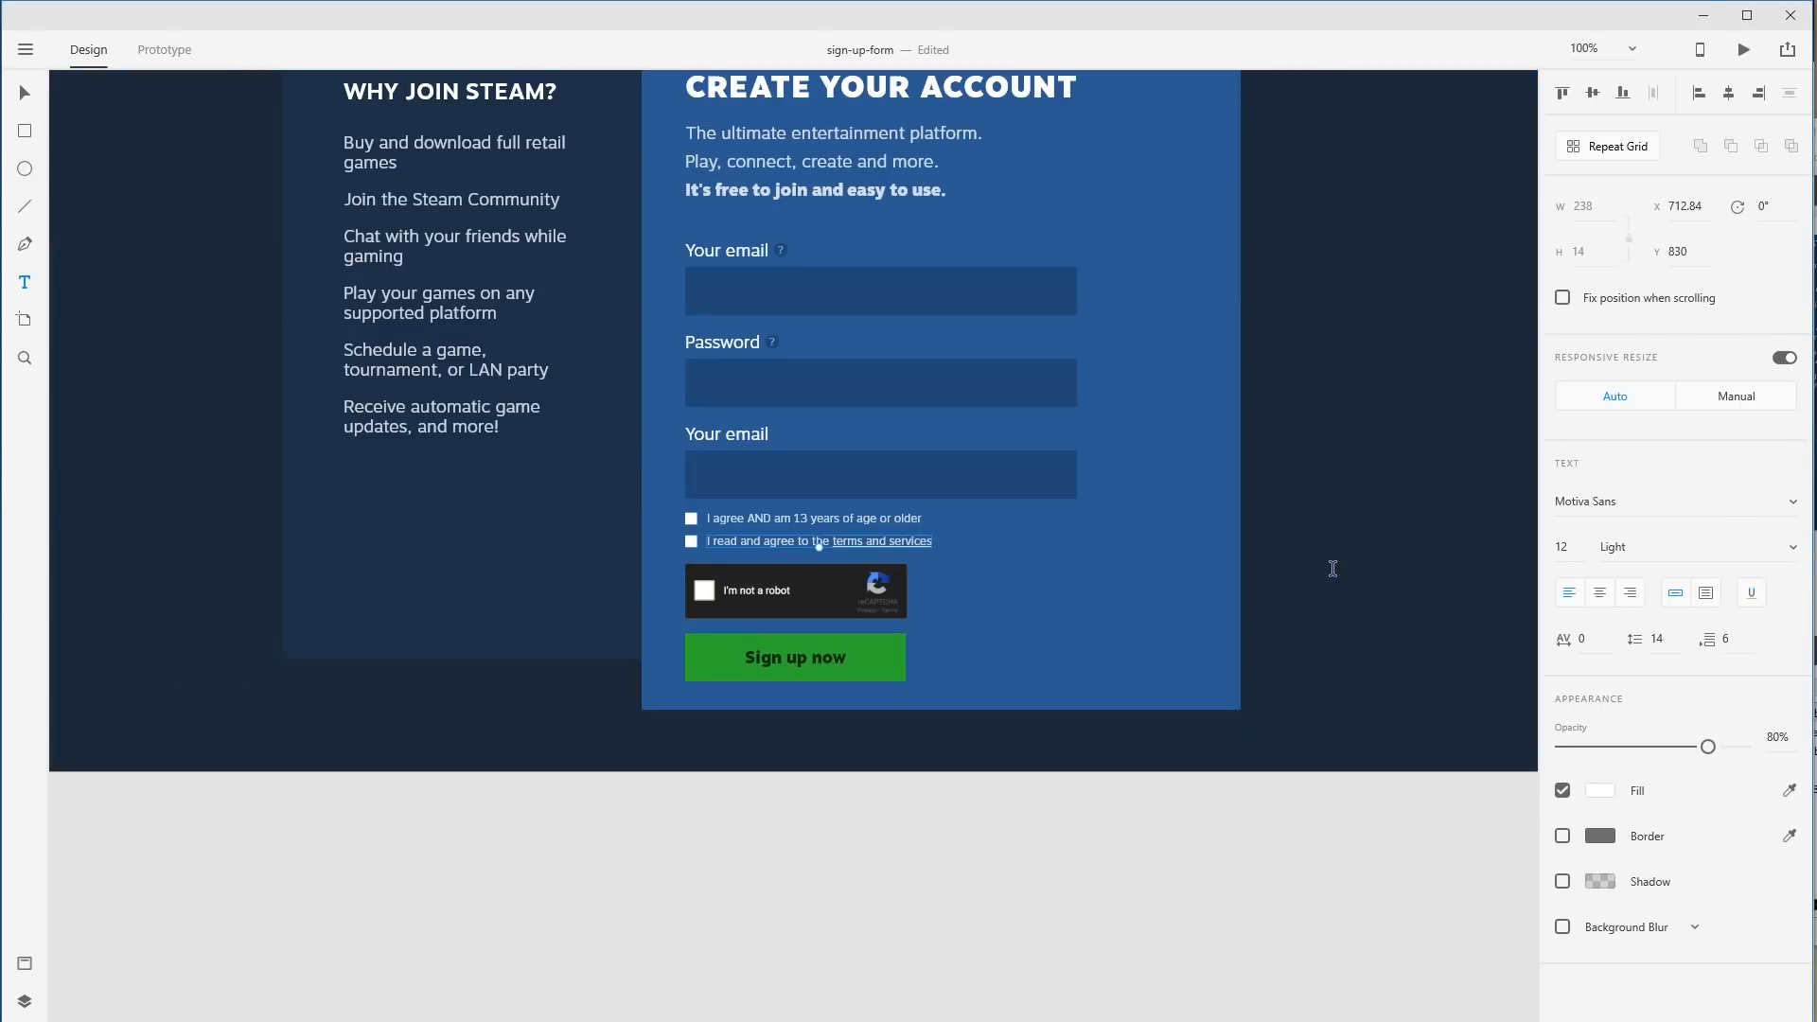
# Nudge the reCAPTCHA box into place beside the terms checkbox.
pyautogui.press('Escape')
pyautogui.moveTo(1286, 555); pyautogui.dragTo(1326, 701)
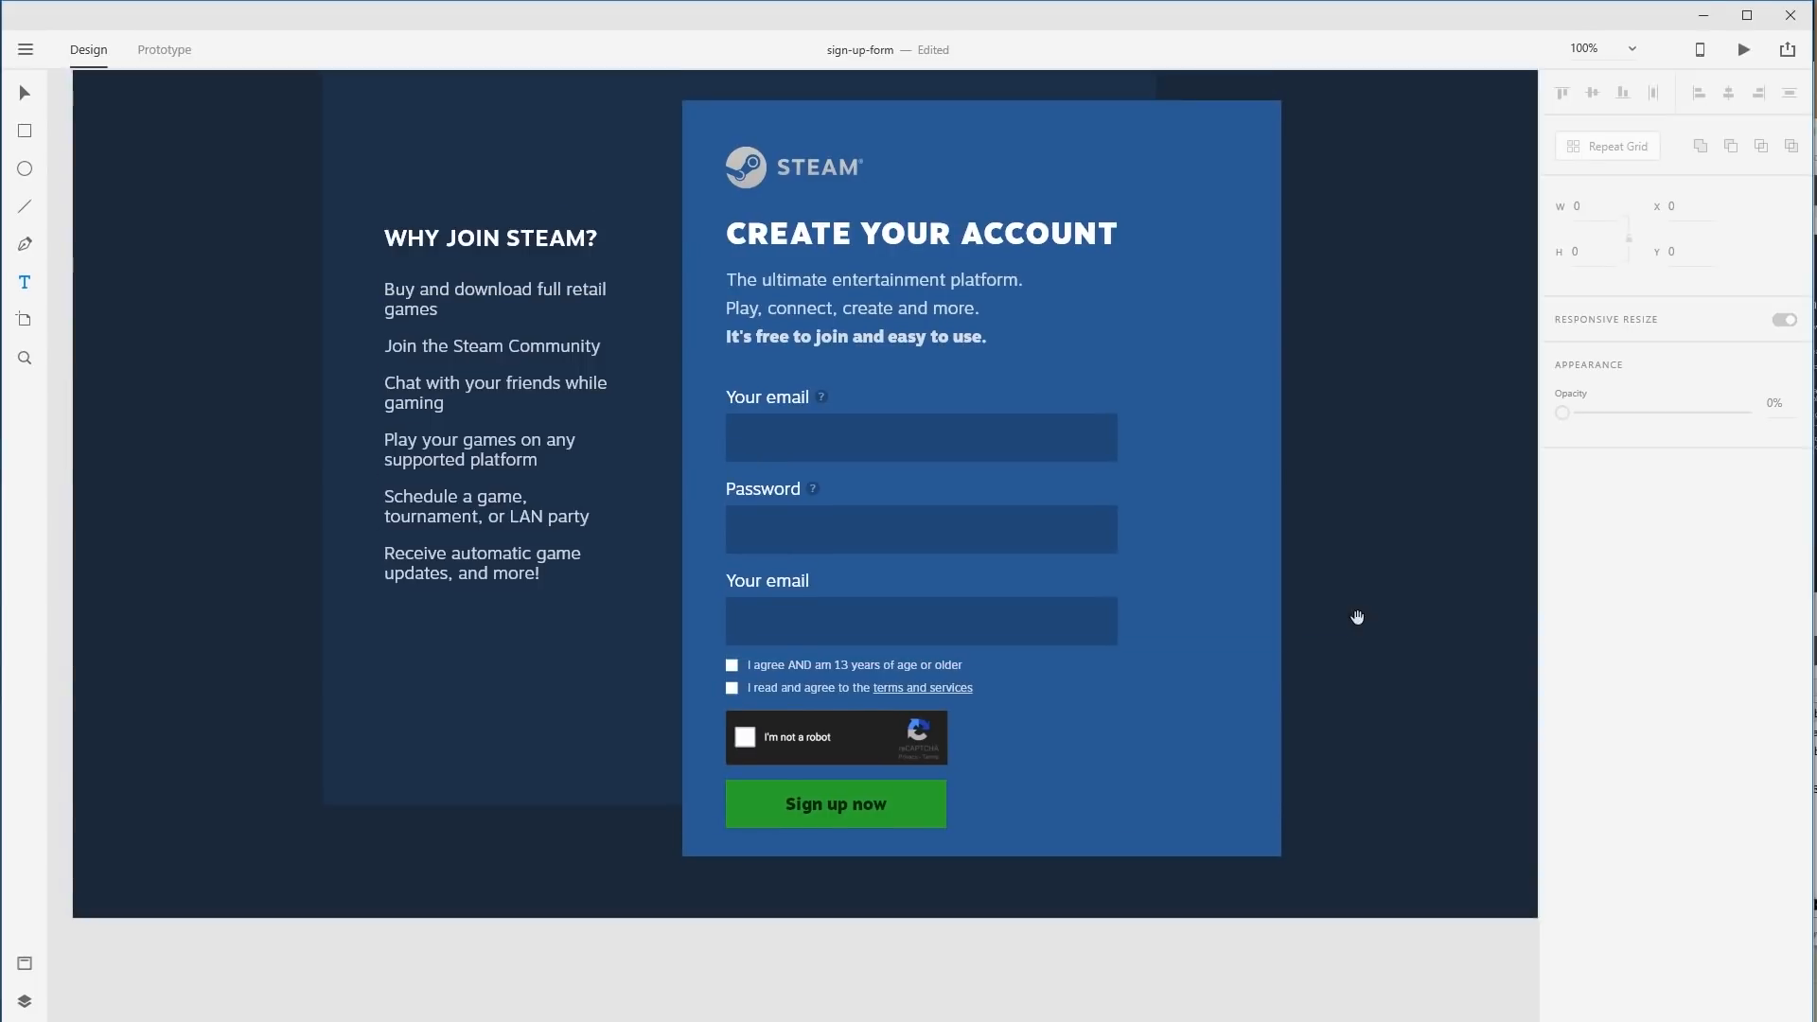
pyautogui.moveTo(1358, 617); pyautogui.dragTo(1363, 649)
pyautogui.press('v')
pyautogui.click(839, 787)
pyautogui.moveTo(838, 788)
pyautogui.mouseDown()
pyautogui.moveTo(1133, 734)
pyautogui.moveTo(972, 786)
pyautogui.moveTo(837, 784)
pyautogui.mouseUp()
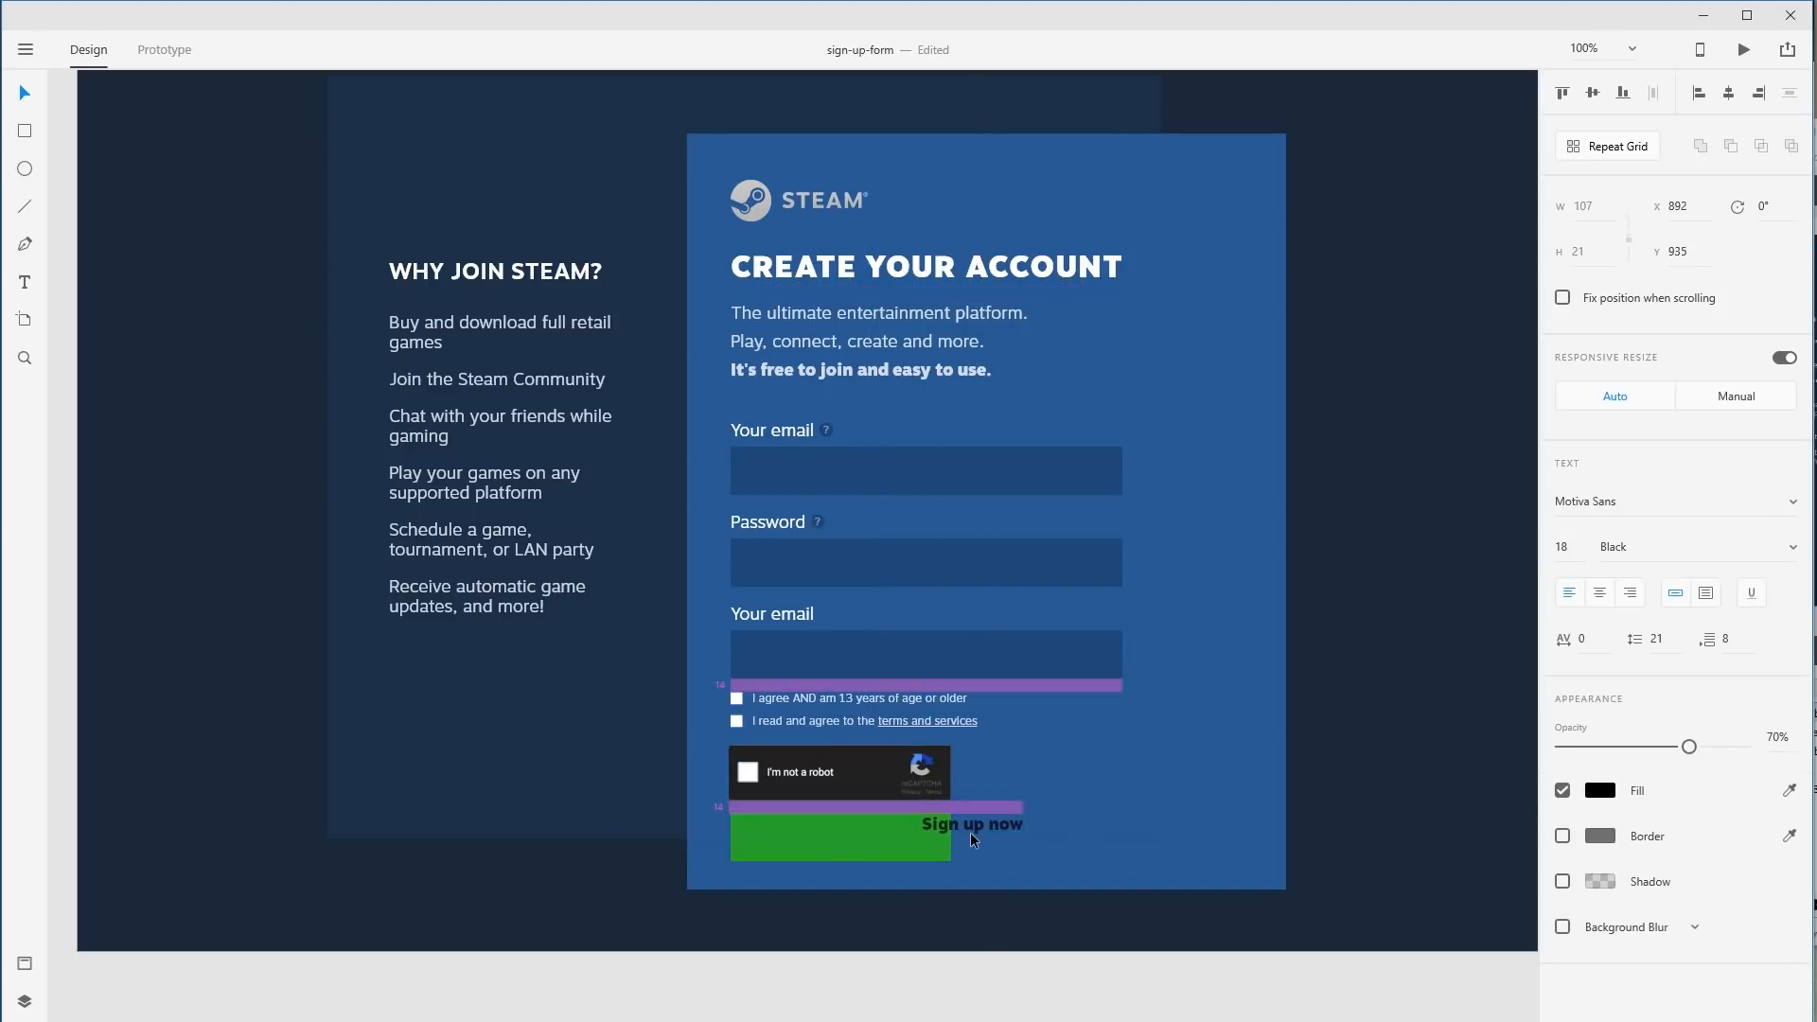
# Move the Sign up now button below the reCAPTCHA box.
pyautogui.click(929, 844)
pyautogui.moveTo(922, 844); pyautogui.dragTo(1155, 776)
pyautogui.click(1445, 860)
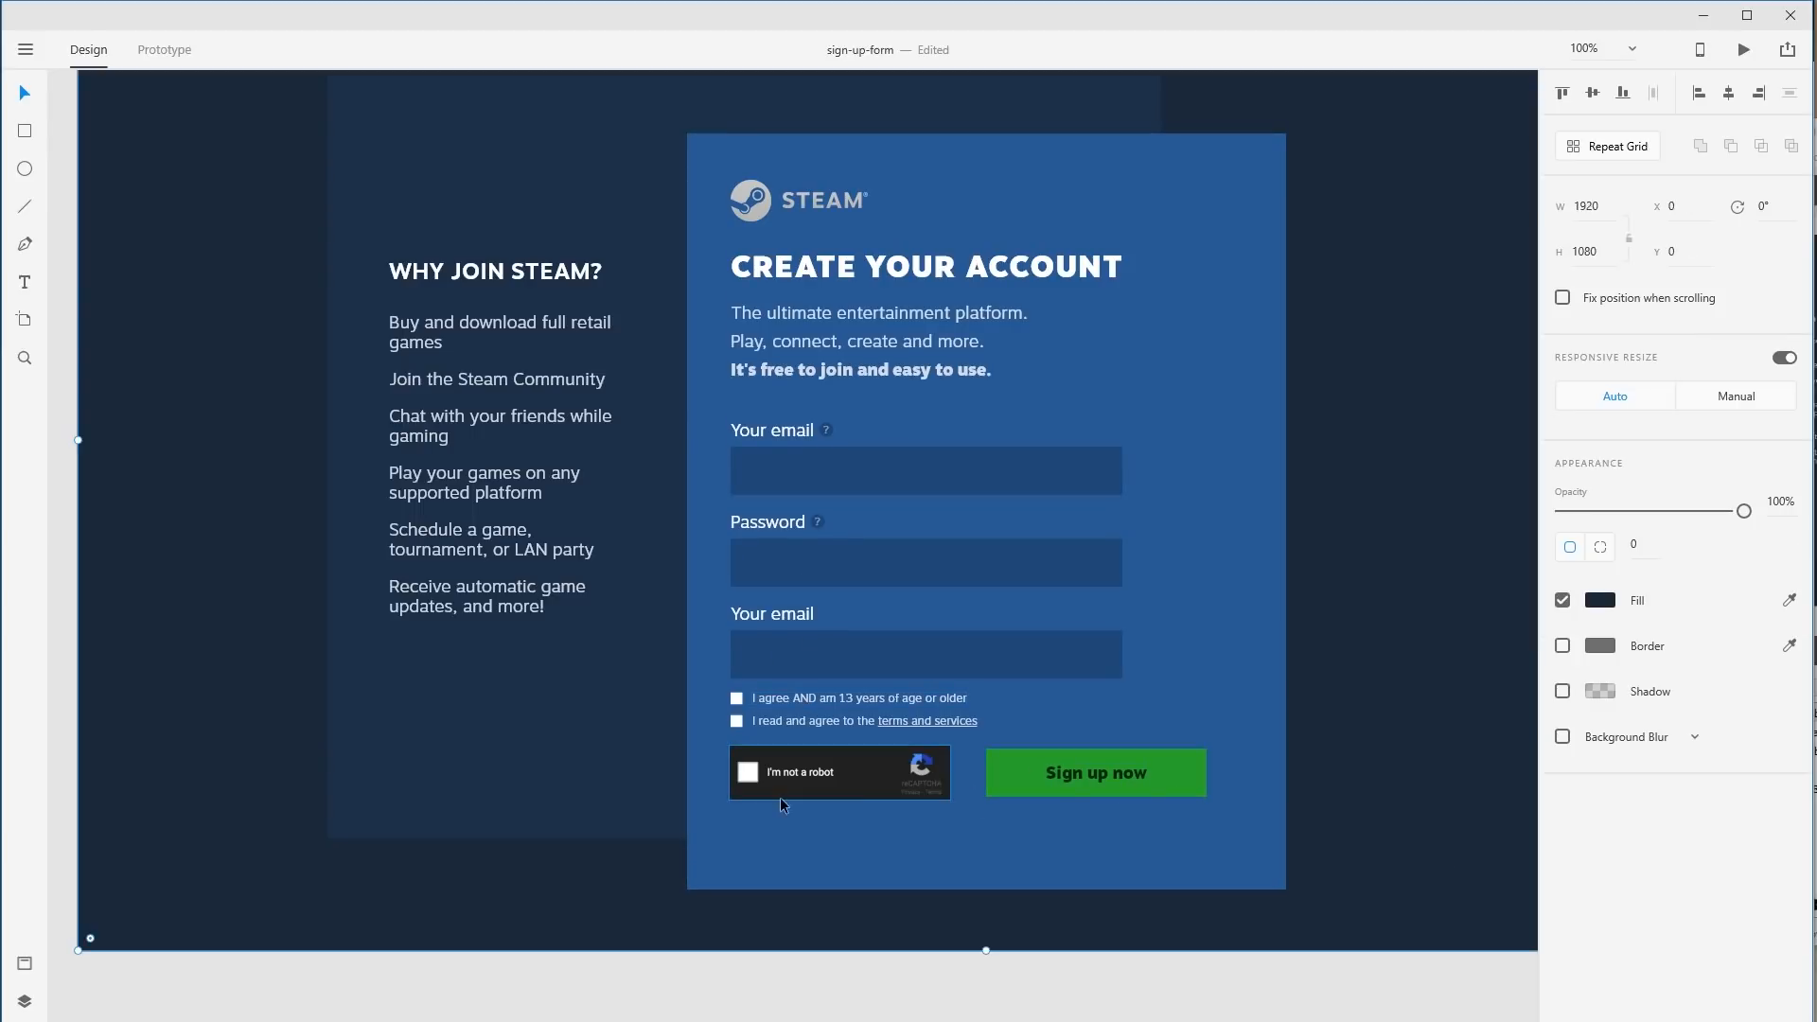
pyautogui.click(1134, 774)
pyautogui.moveTo(1174, 770); pyautogui.dragTo(916, 836)
pyautogui.click(1363, 721)
# Narrow the blue form panel and shift all its contents slightly right and down.
pyautogui.click(1263, 528)
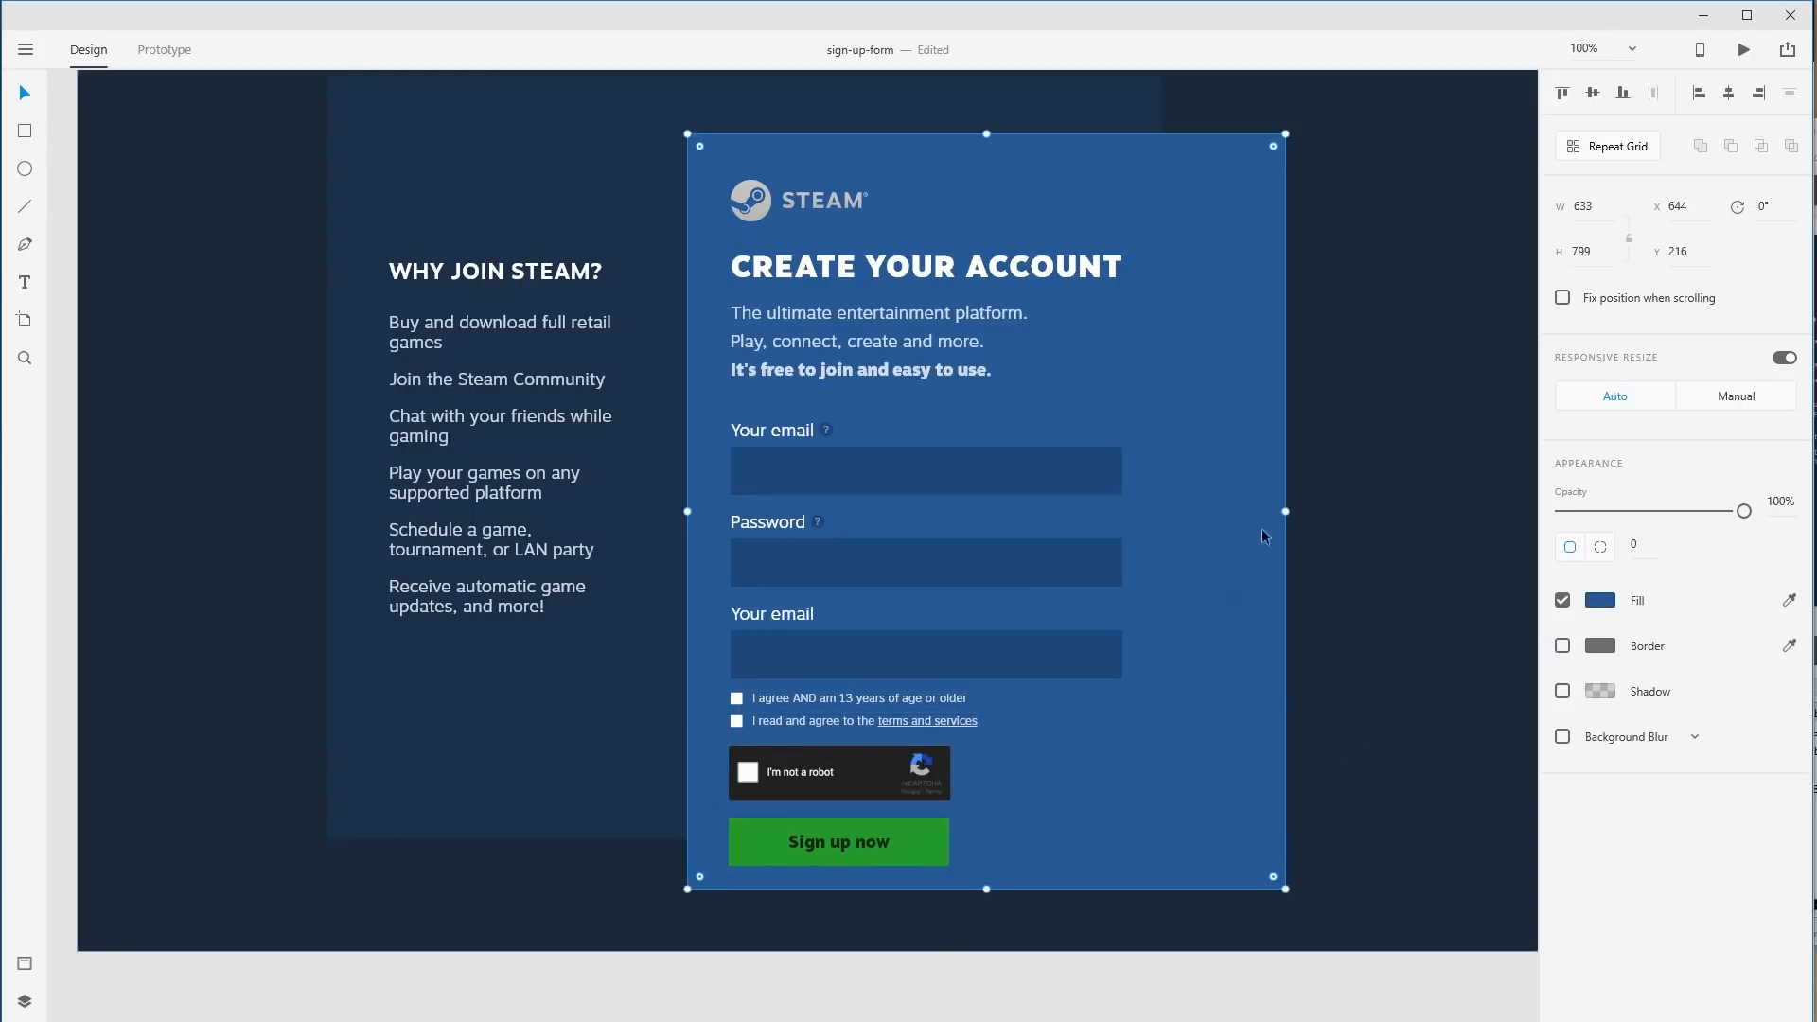
pyautogui.moveTo(1286, 513); pyautogui.dragTo(1202, 531)
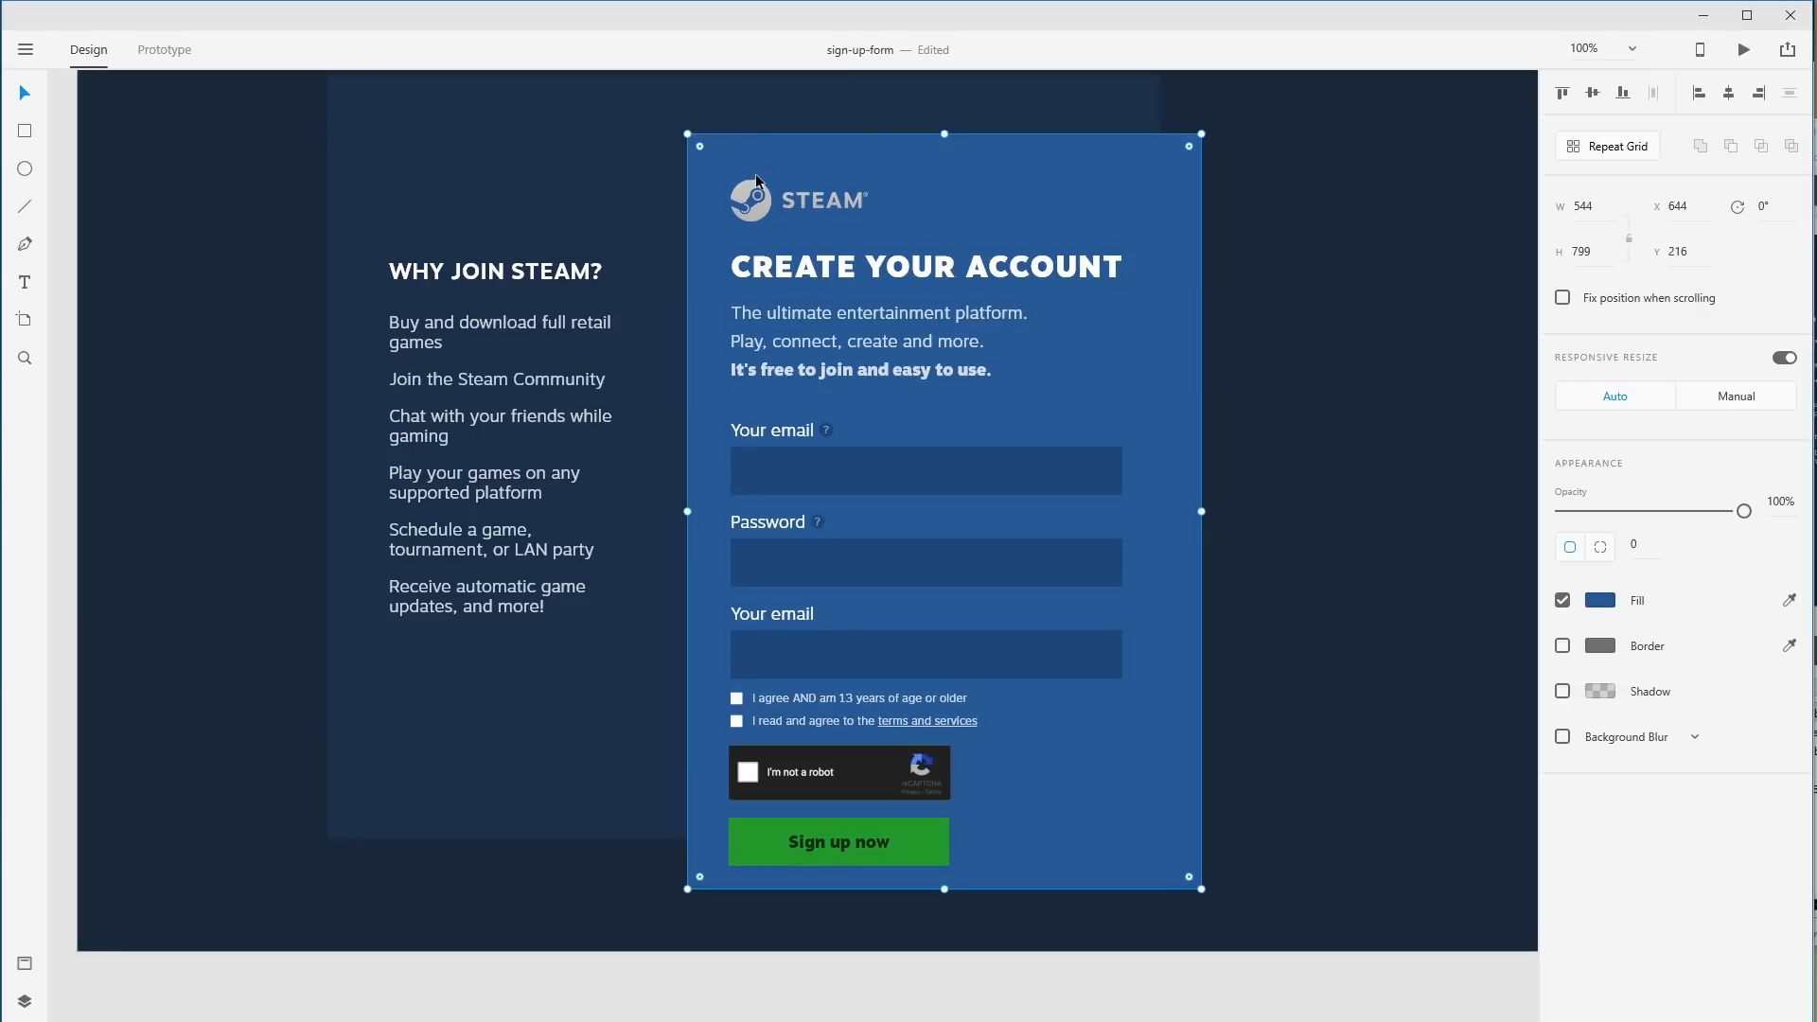
pyautogui.click(756, 194)
pyautogui.keyDown('shift'); pyautogui.click(770, 269); pyautogui.keyUp('shift')
pyautogui.keyDown('shift'); pyautogui.click(780, 343); pyautogui.keyUp('shift')
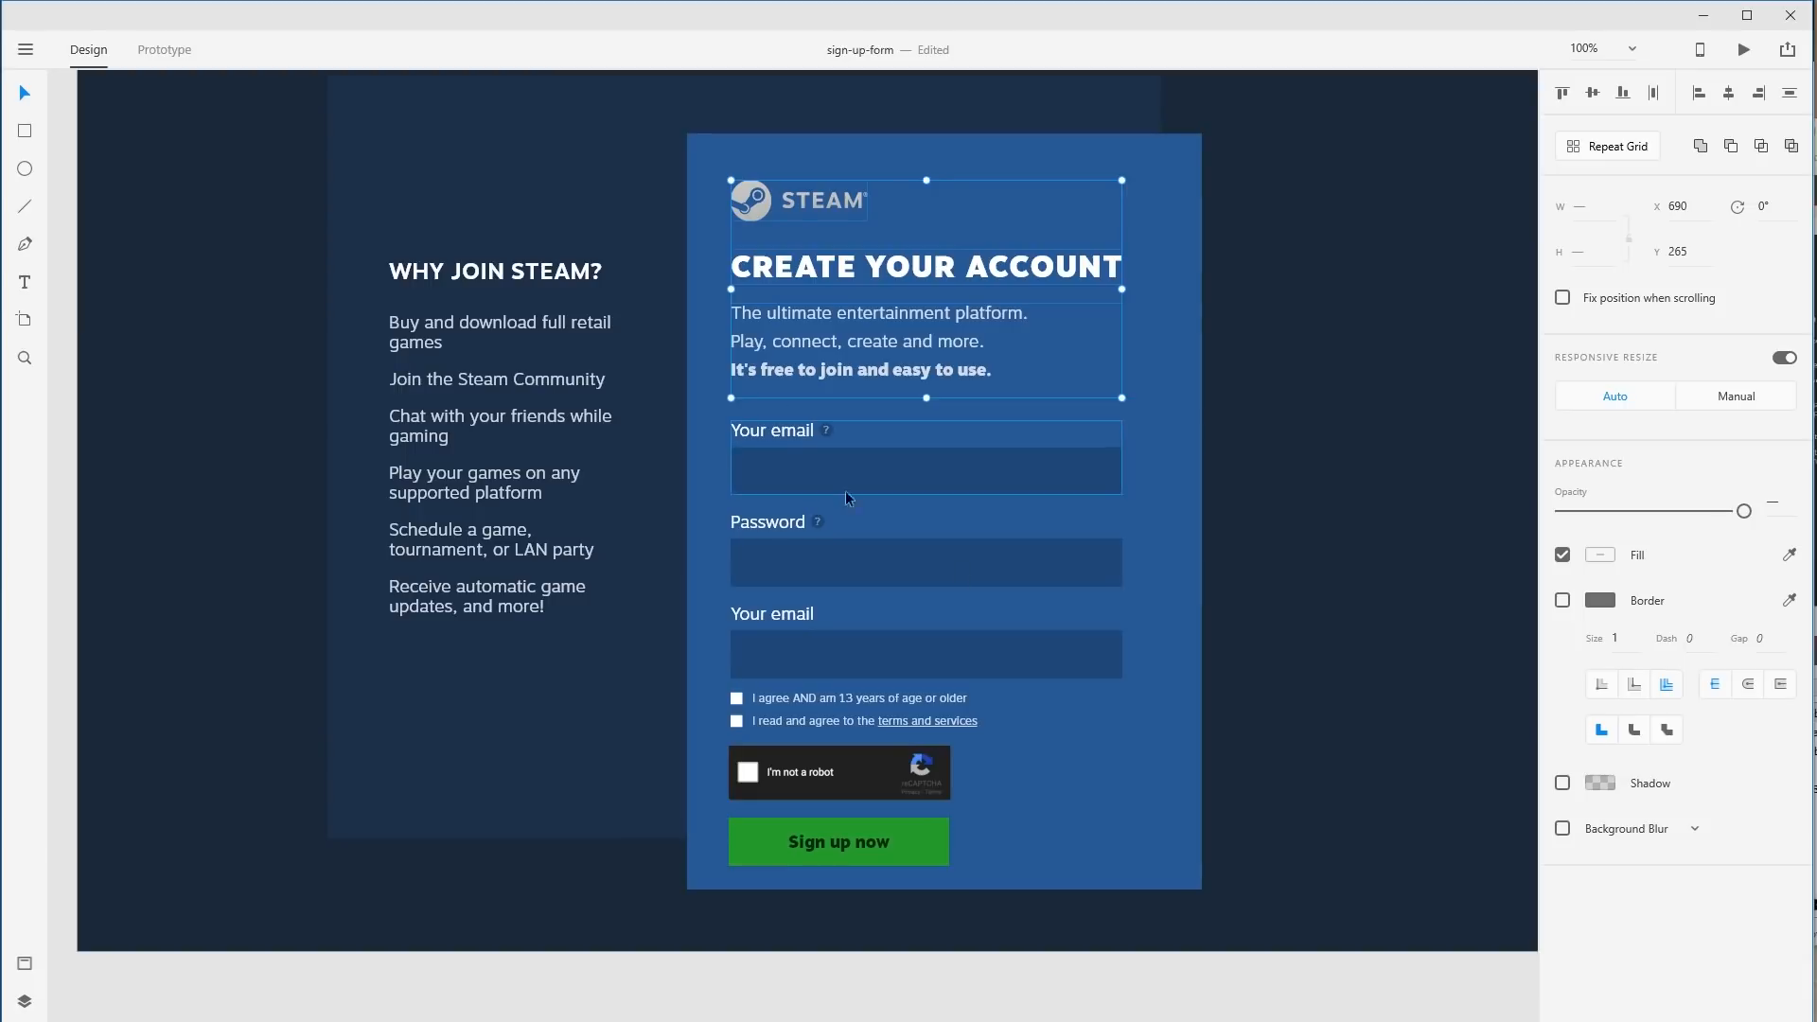
pyautogui.click(1314, 787)
pyautogui.moveTo(1054, 987); pyautogui.dragTo(735, 173)
pyautogui.keyDown('shift'); pyautogui.click(1358, 245); pyautogui.keyUp('shift')
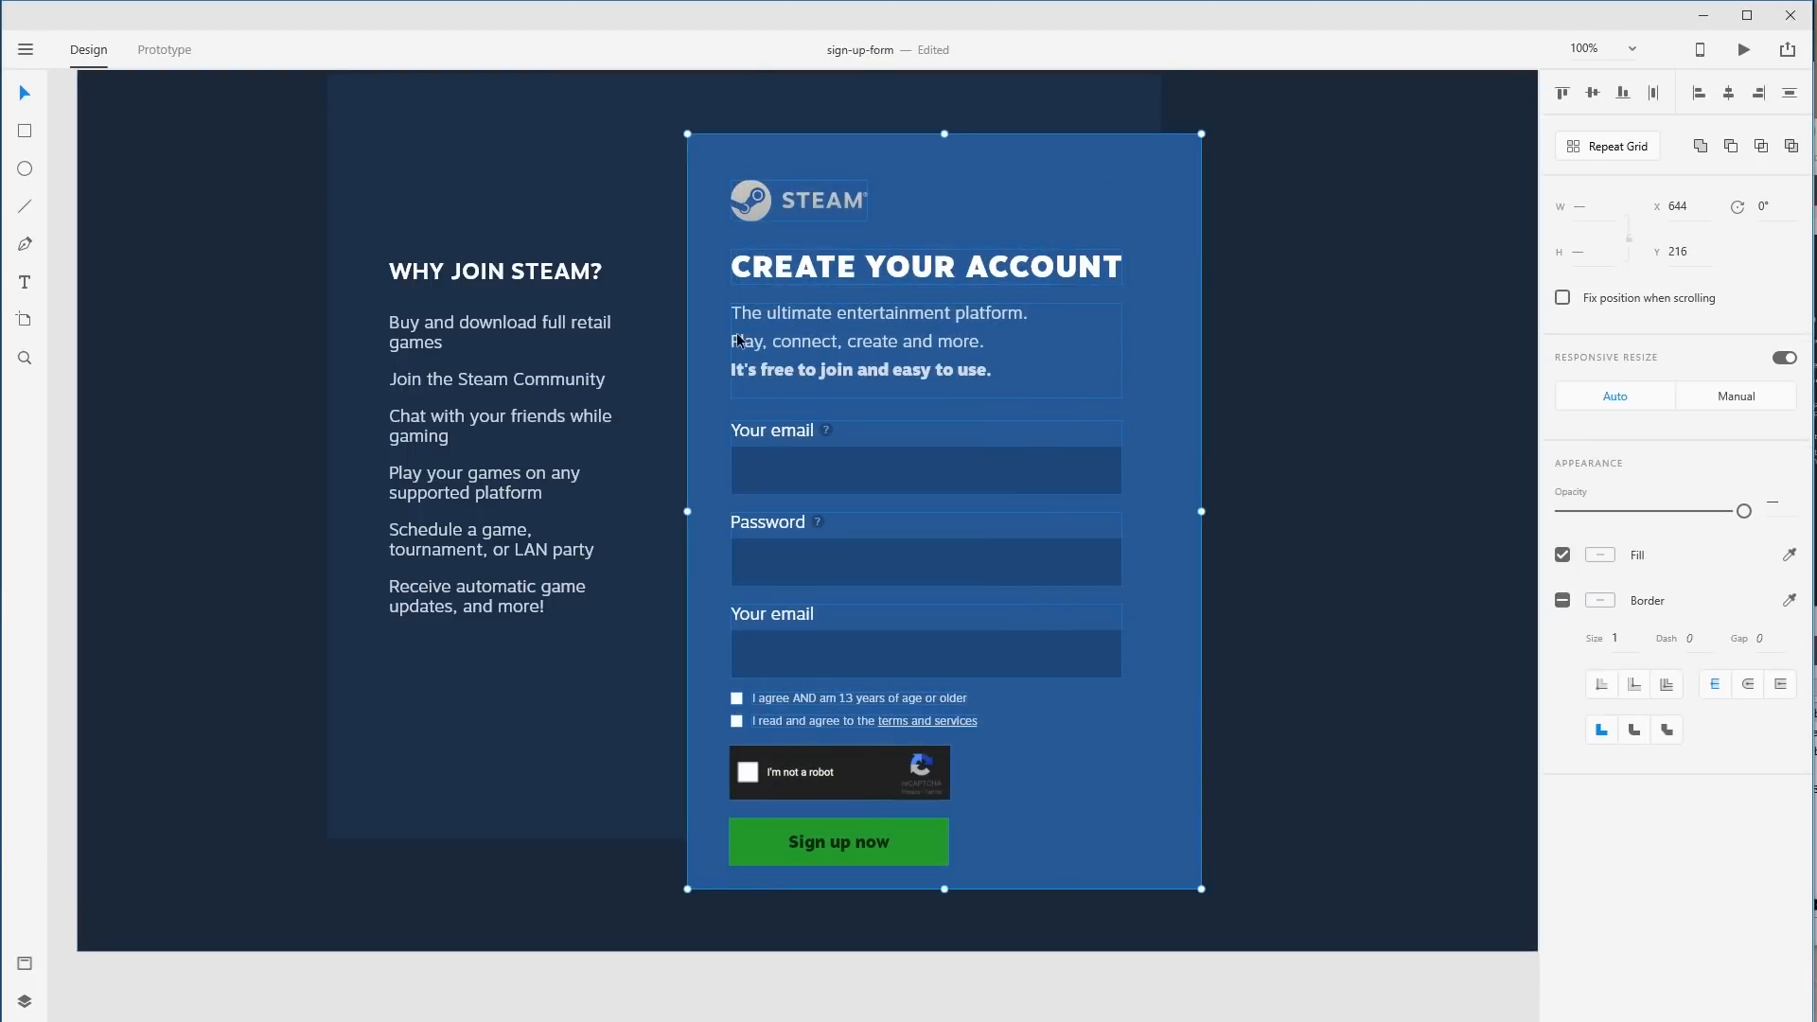
pyautogui.moveTo(780, 345); pyautogui.dragTo(786, 348)
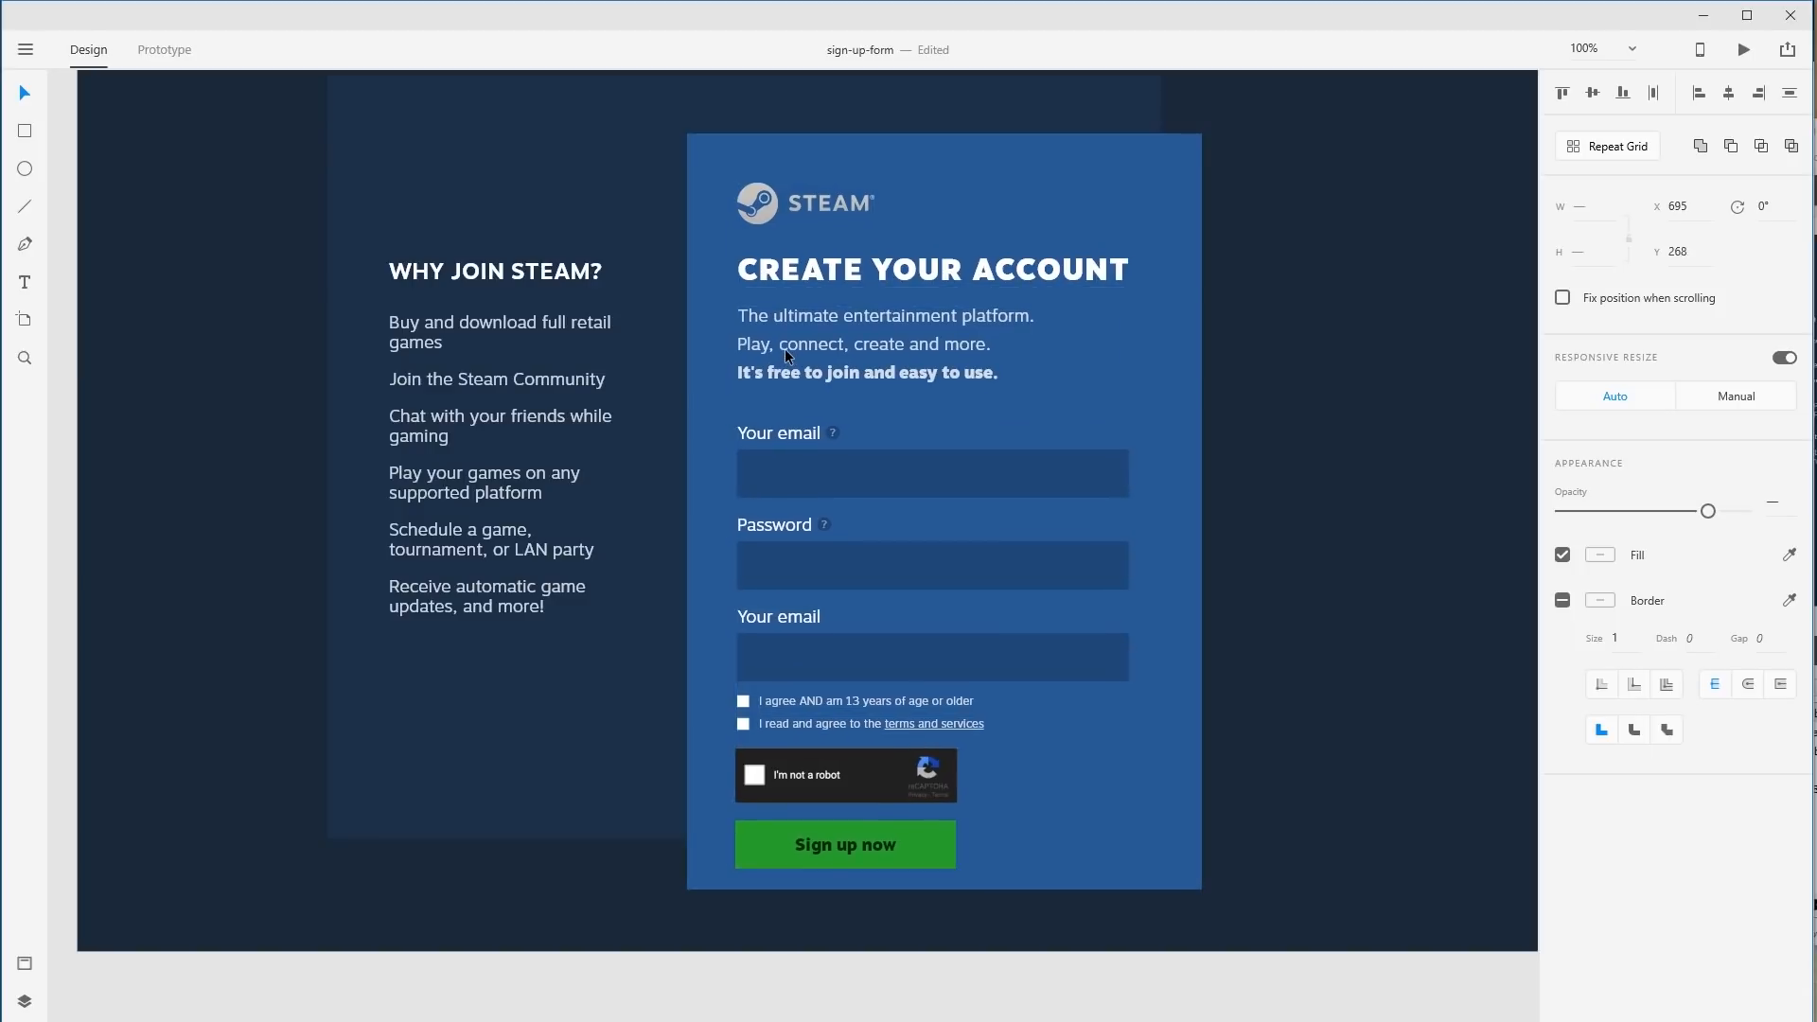
pyautogui.press('Right')
pyautogui.press('Right')
# Make the blue panel taller and slightly narrower (534×835), then move it up and right.
pyautogui.click(1166, 568)
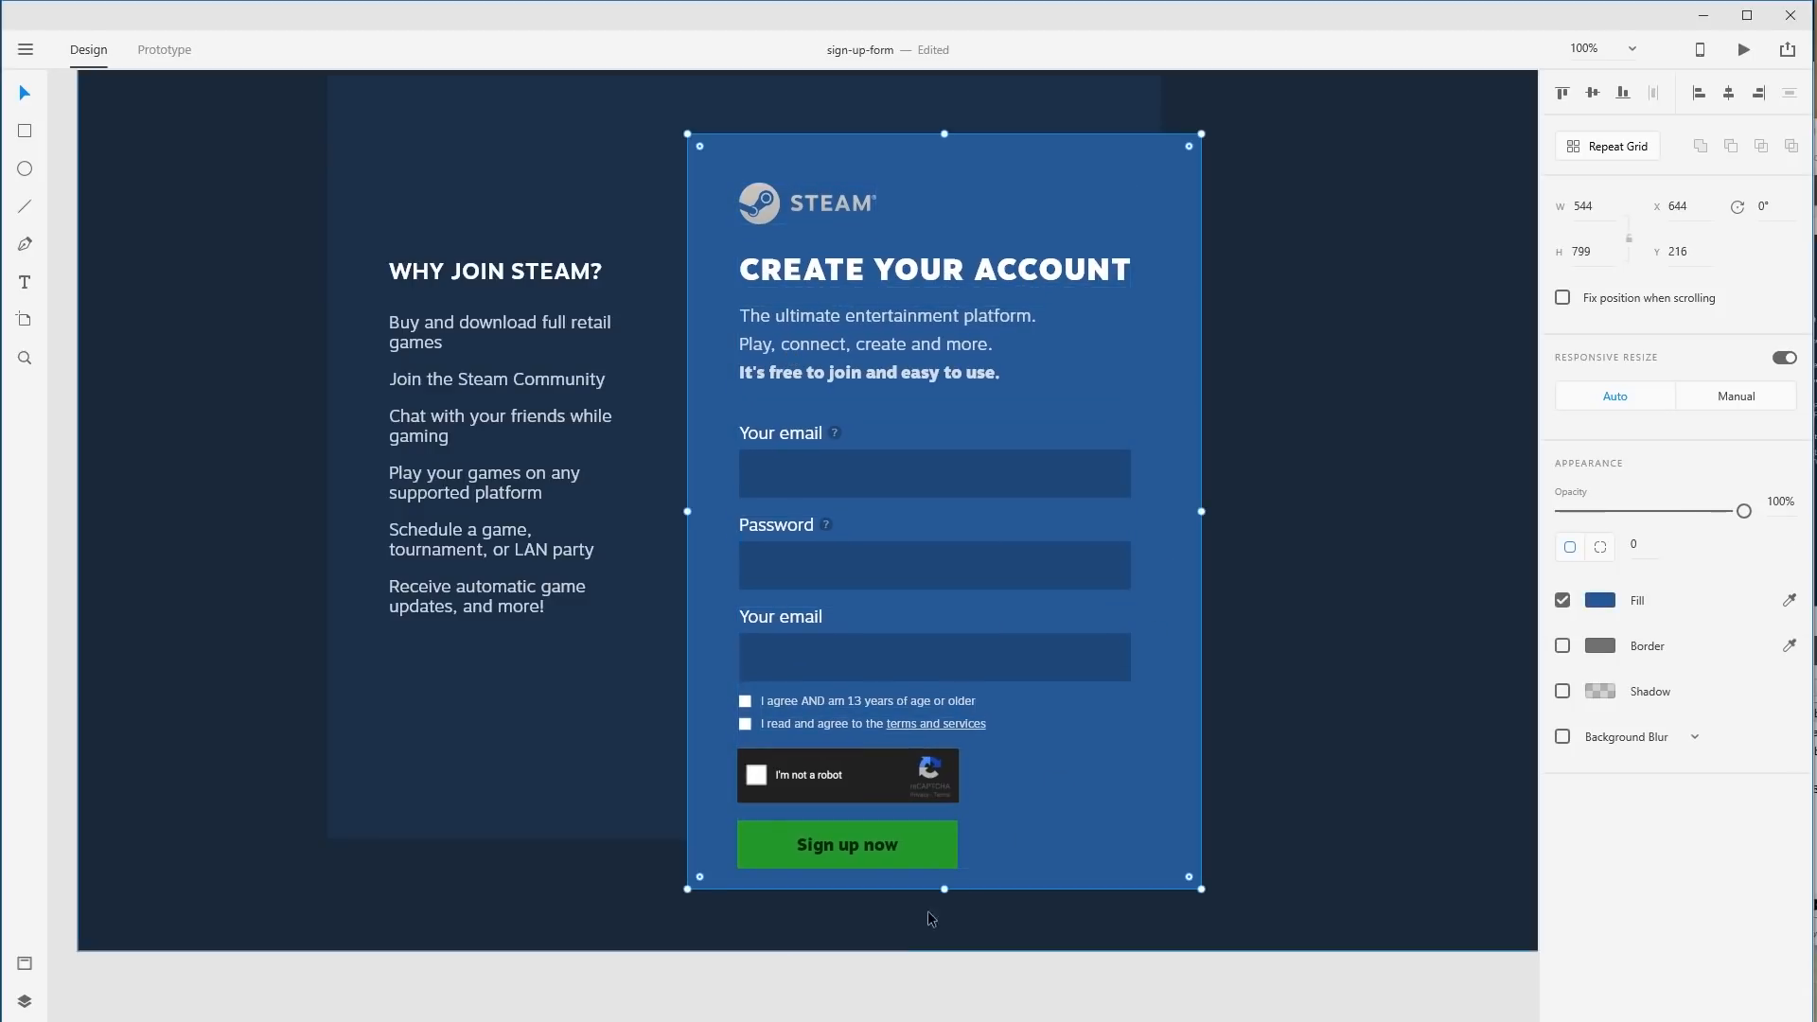
pyautogui.moveTo(944, 890); pyautogui.dragTo(944, 924)
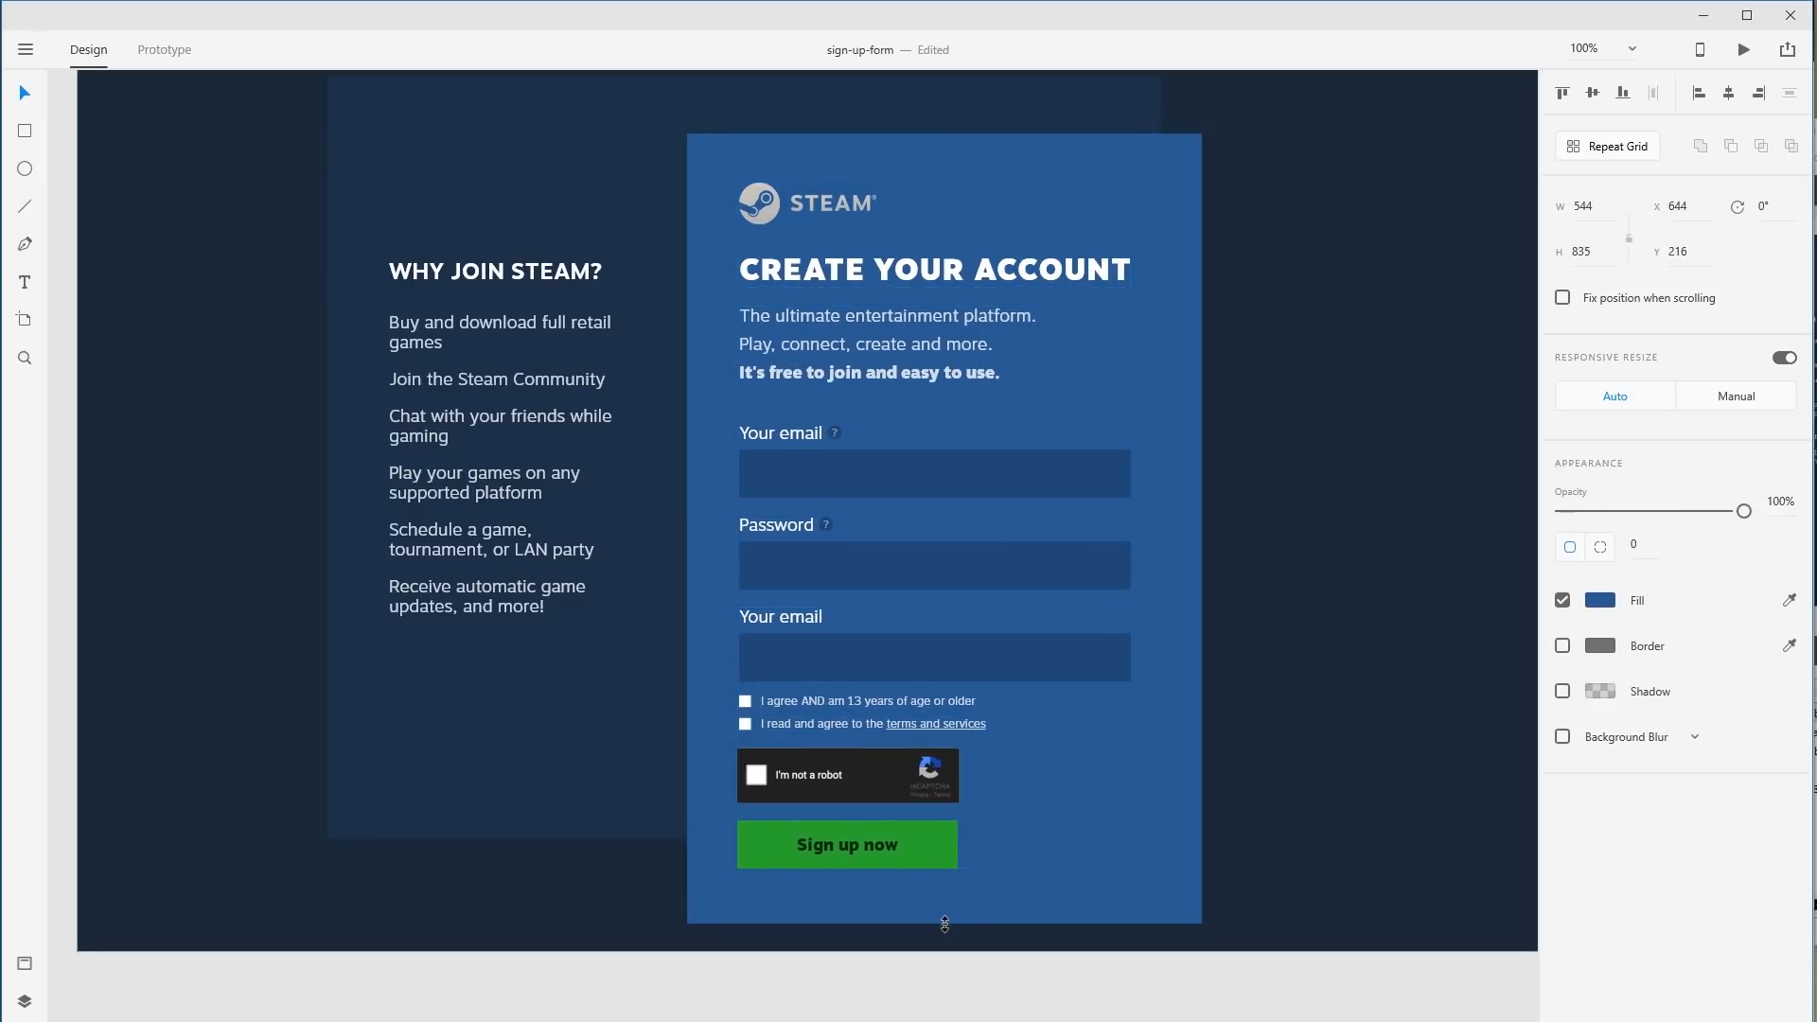
pyautogui.moveTo(1202, 531); pyautogui.dragTo(1194, 531)
pyautogui.hotkey('ctrl', '-')
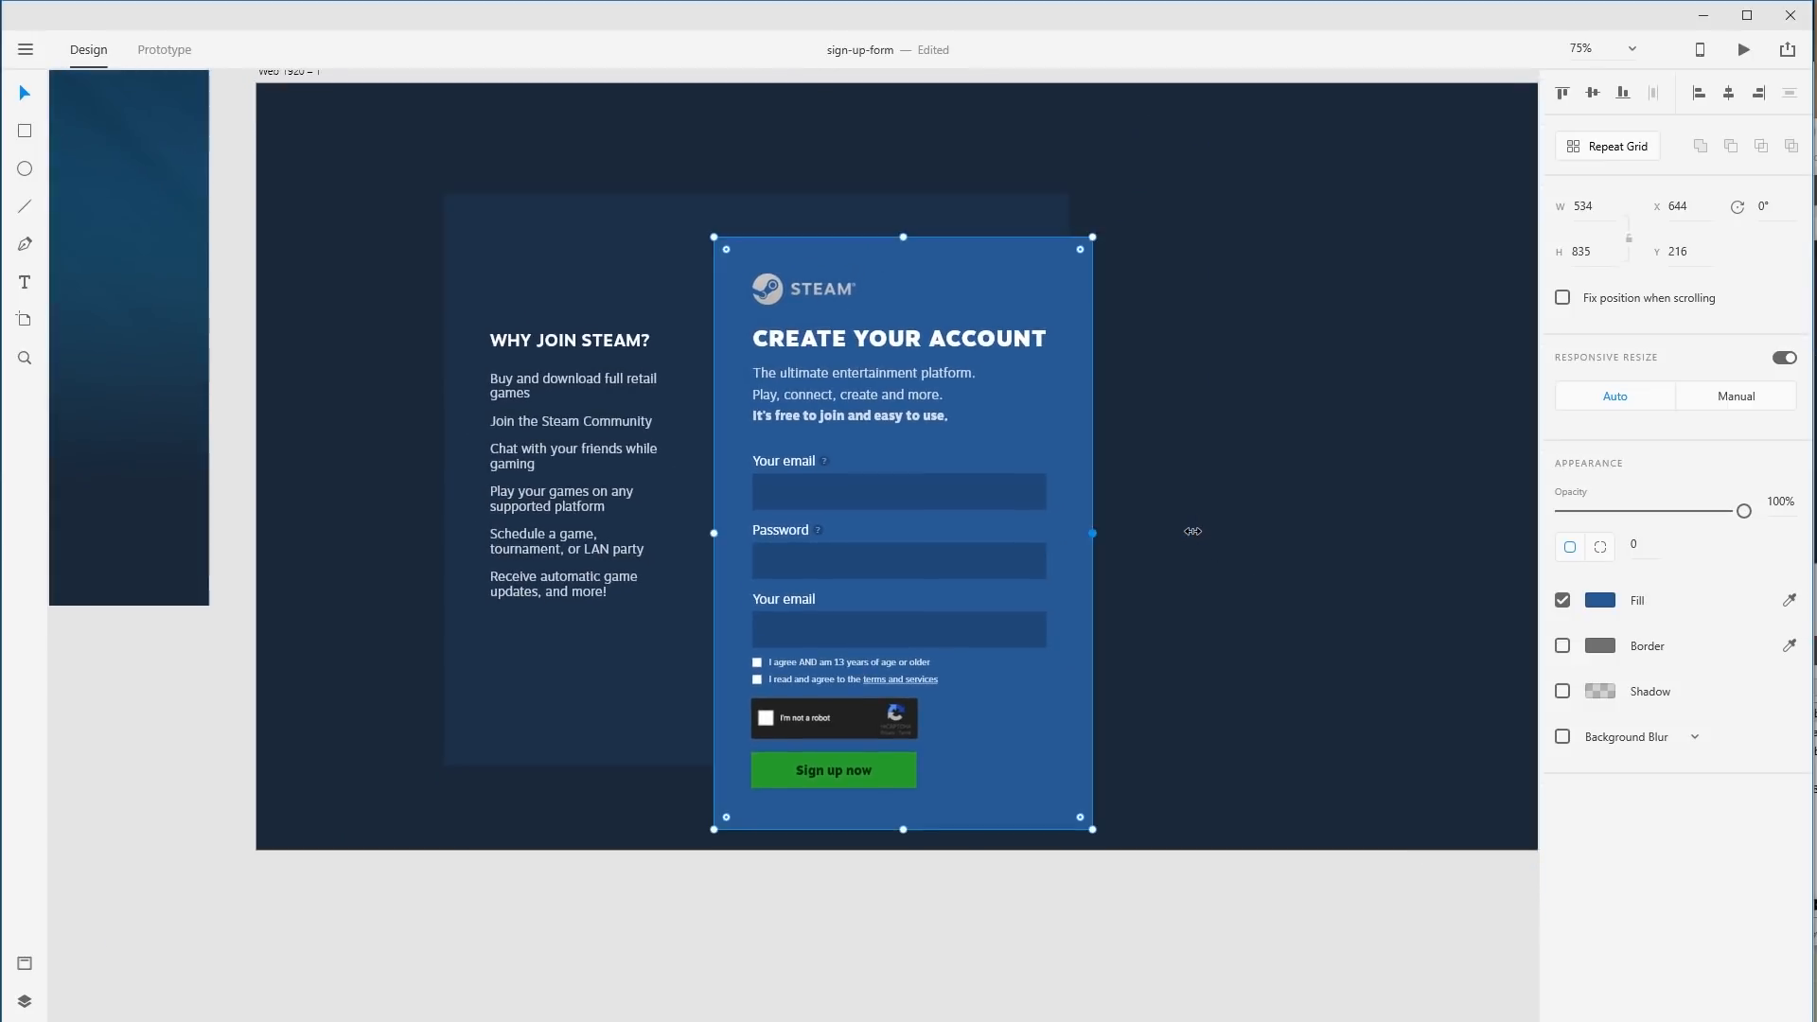
pyautogui.click(884, 912)
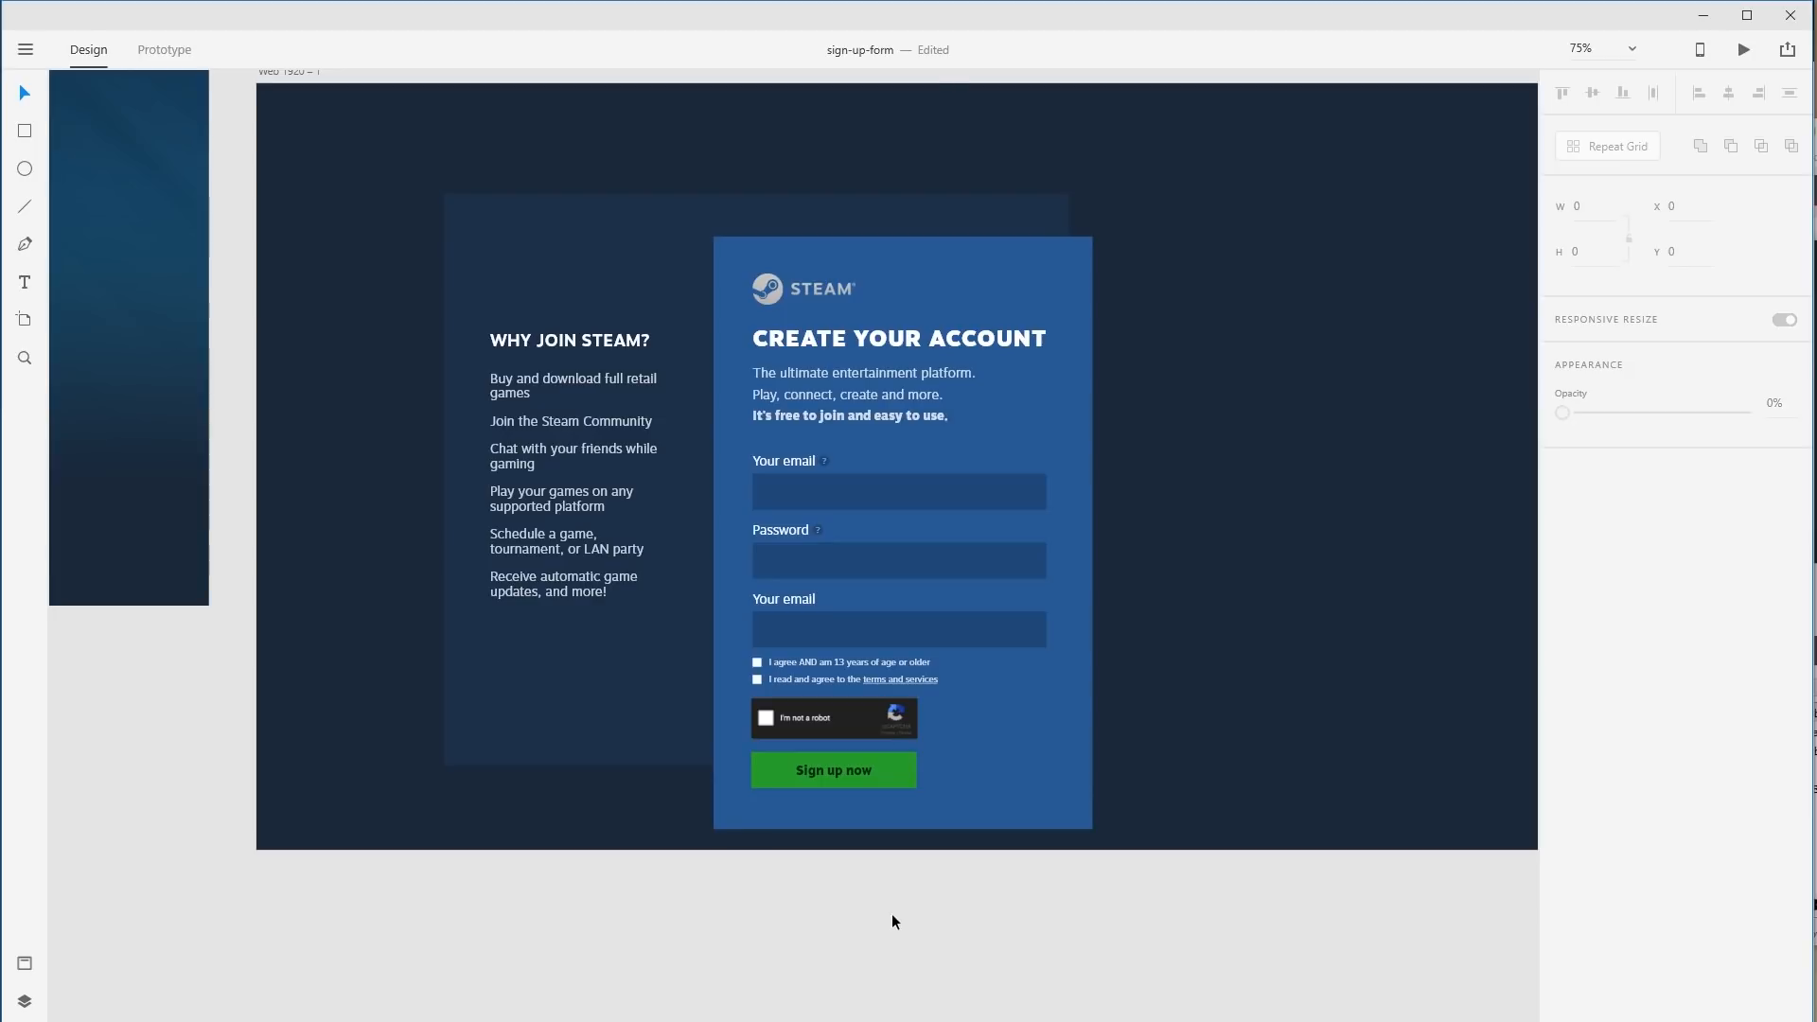
pyautogui.moveTo(891, 912); pyautogui.dragTo(740, 255)
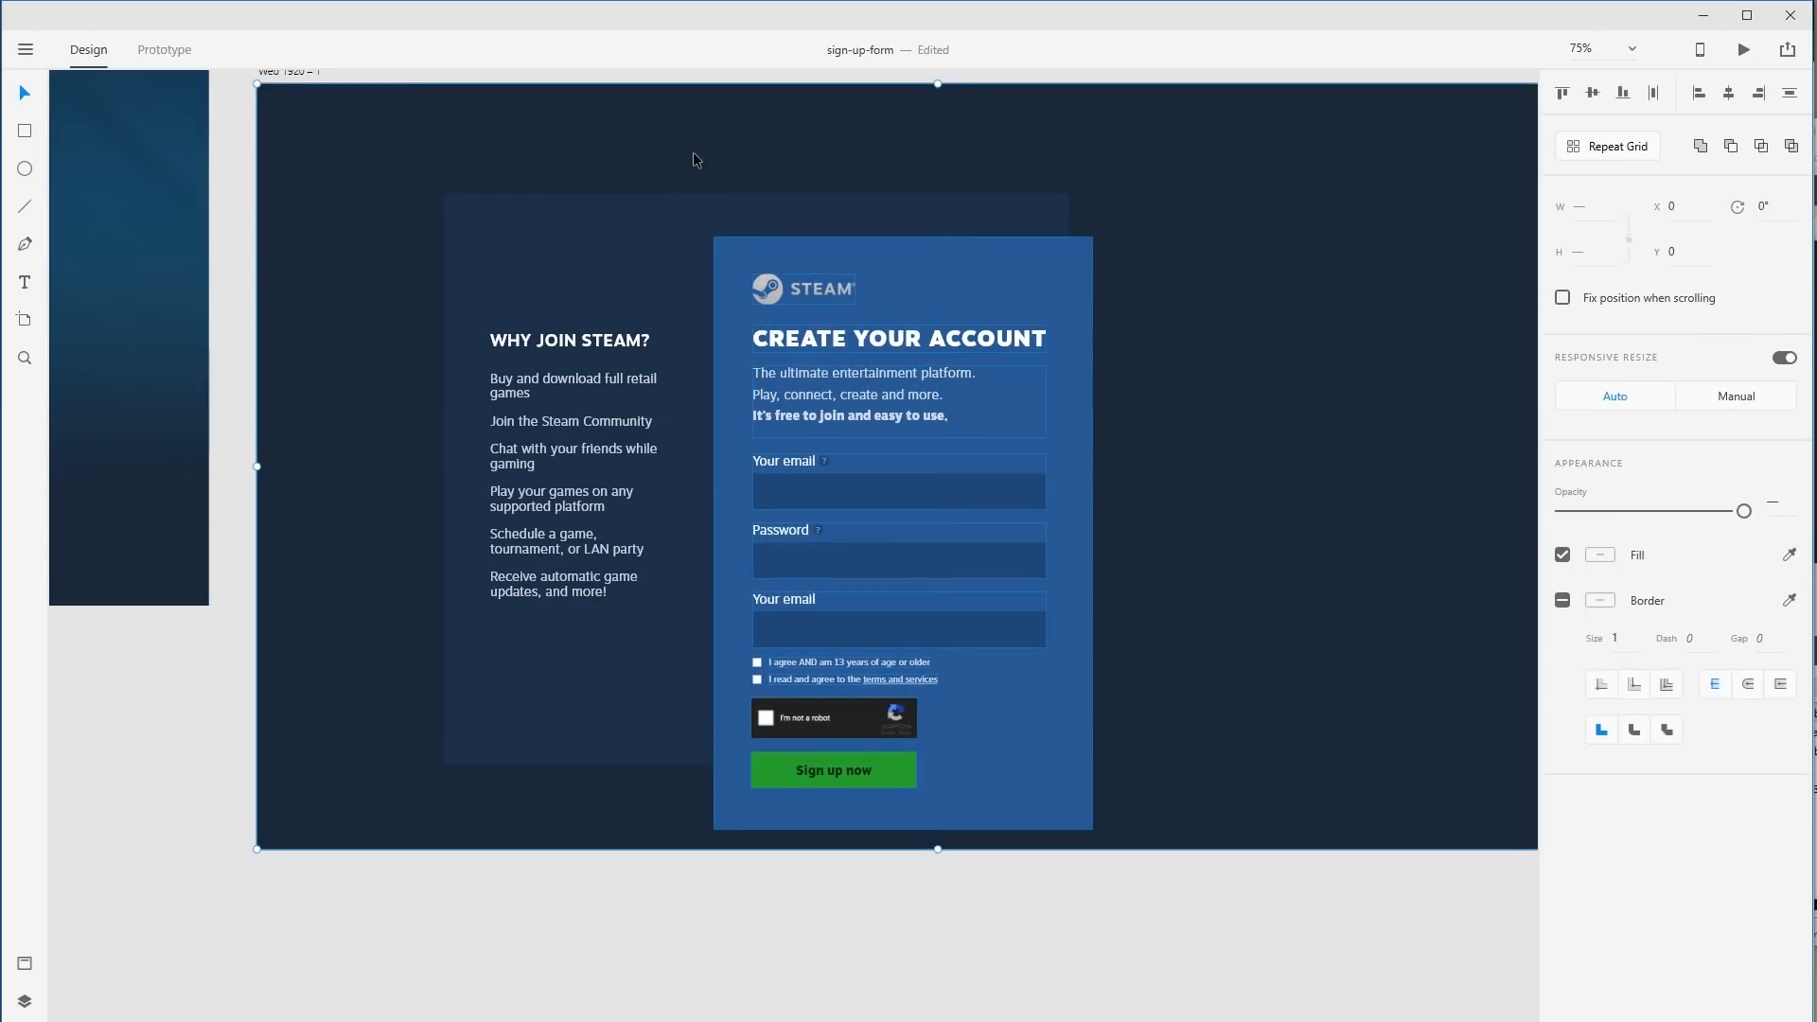
pyautogui.click(1041, 270)
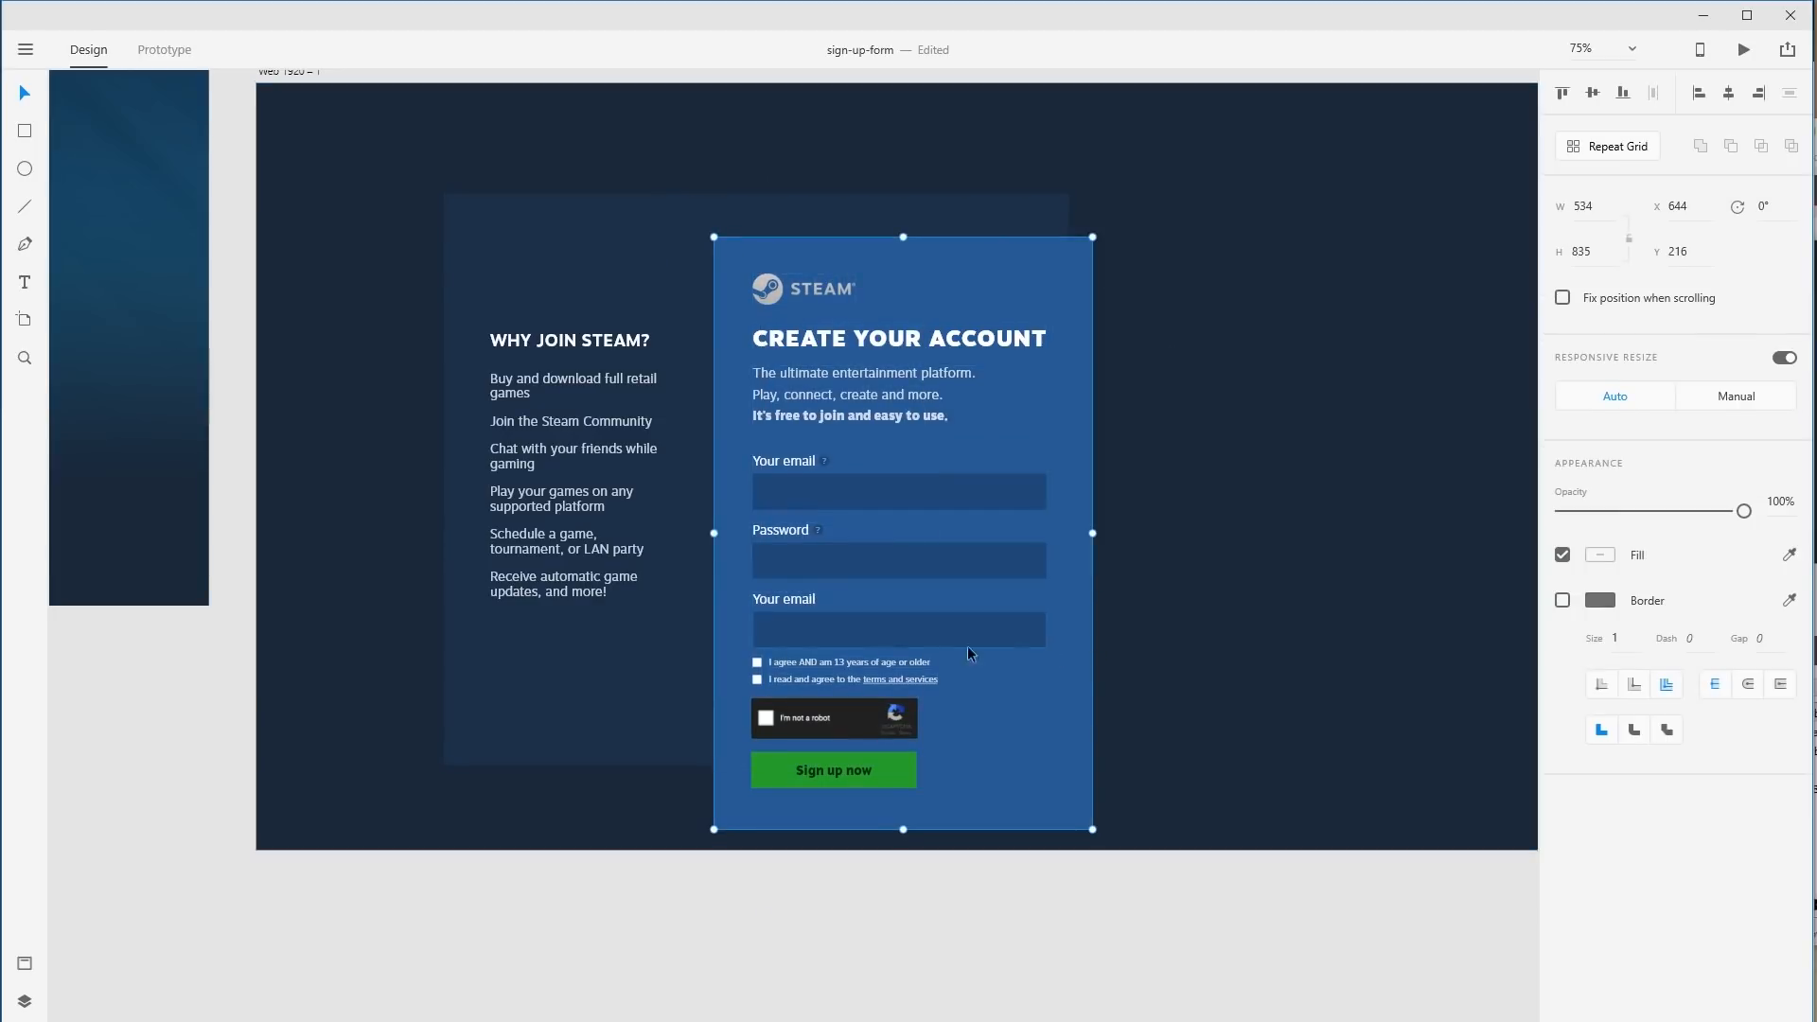
pyautogui.moveTo(931, 705); pyautogui.dragTo(976, 650)
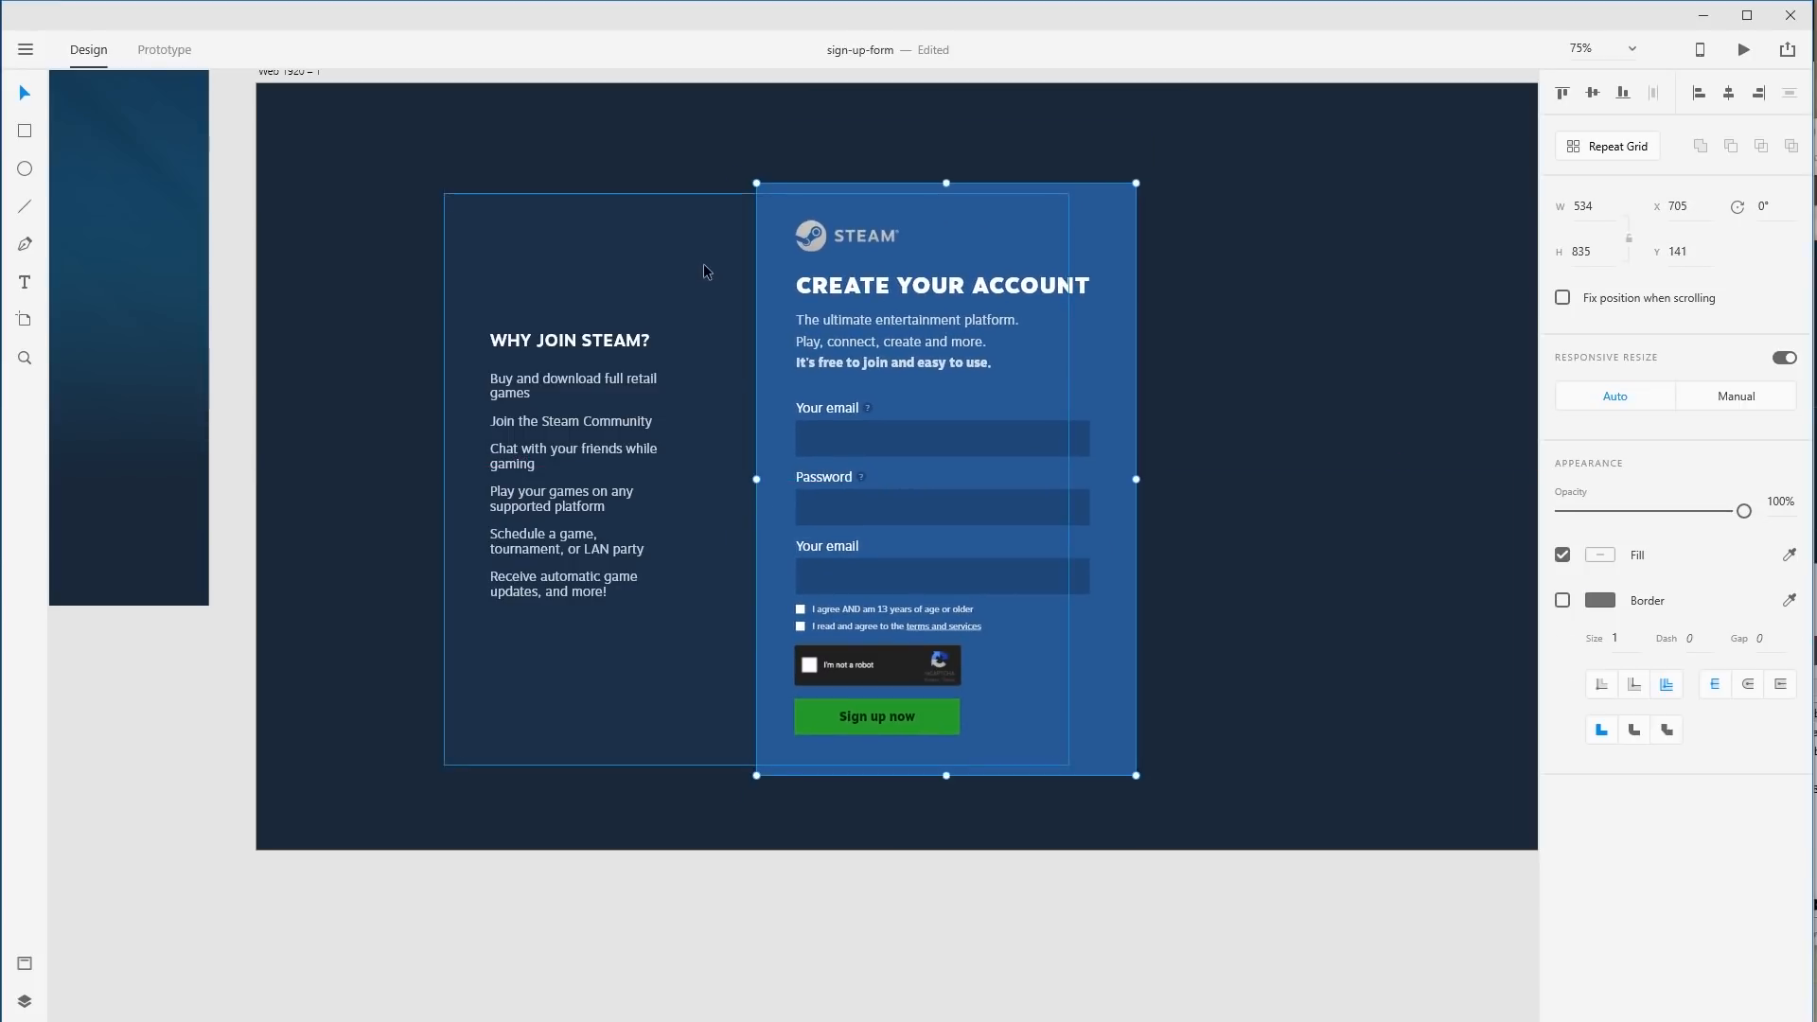
# Resize the dark back rectangle by lowering its top edge and raising its bottom edge.
pyautogui.click(702, 263)
pyautogui.moveTo(999, 148); pyautogui.dragTo(985, 138)
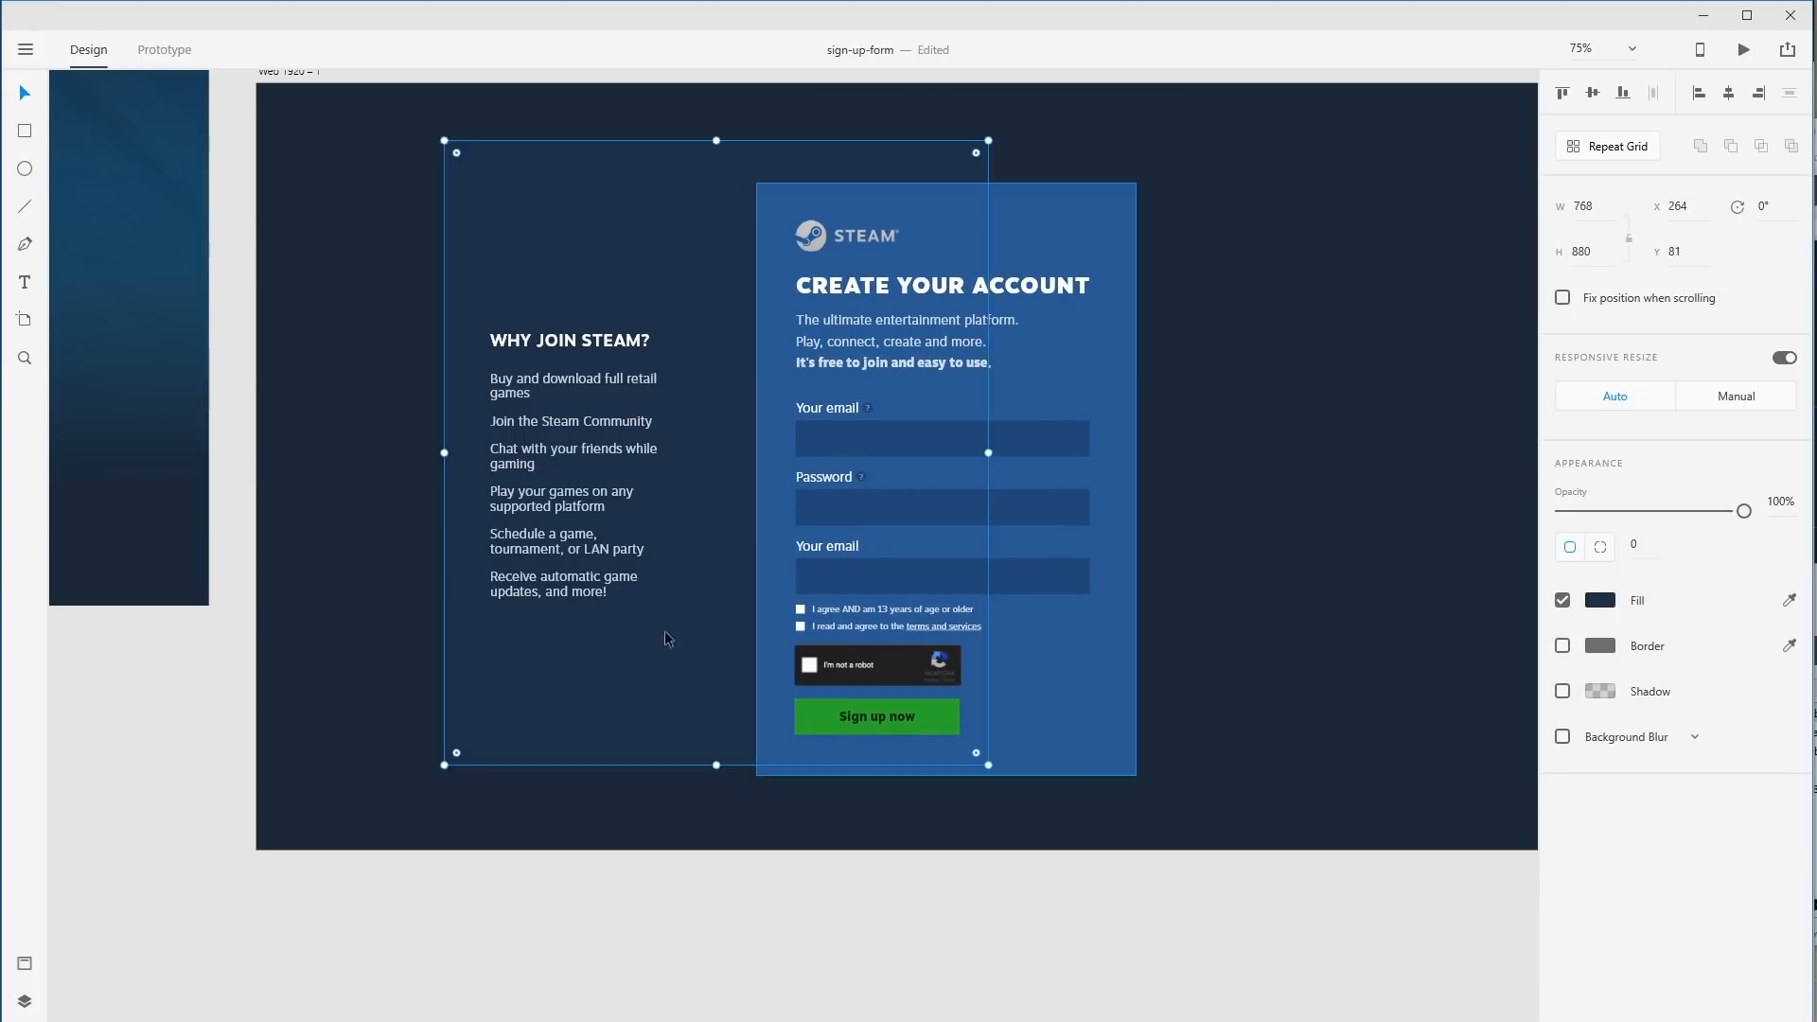
pyautogui.moveTo(708, 765); pyautogui.dragTo(702, 814)
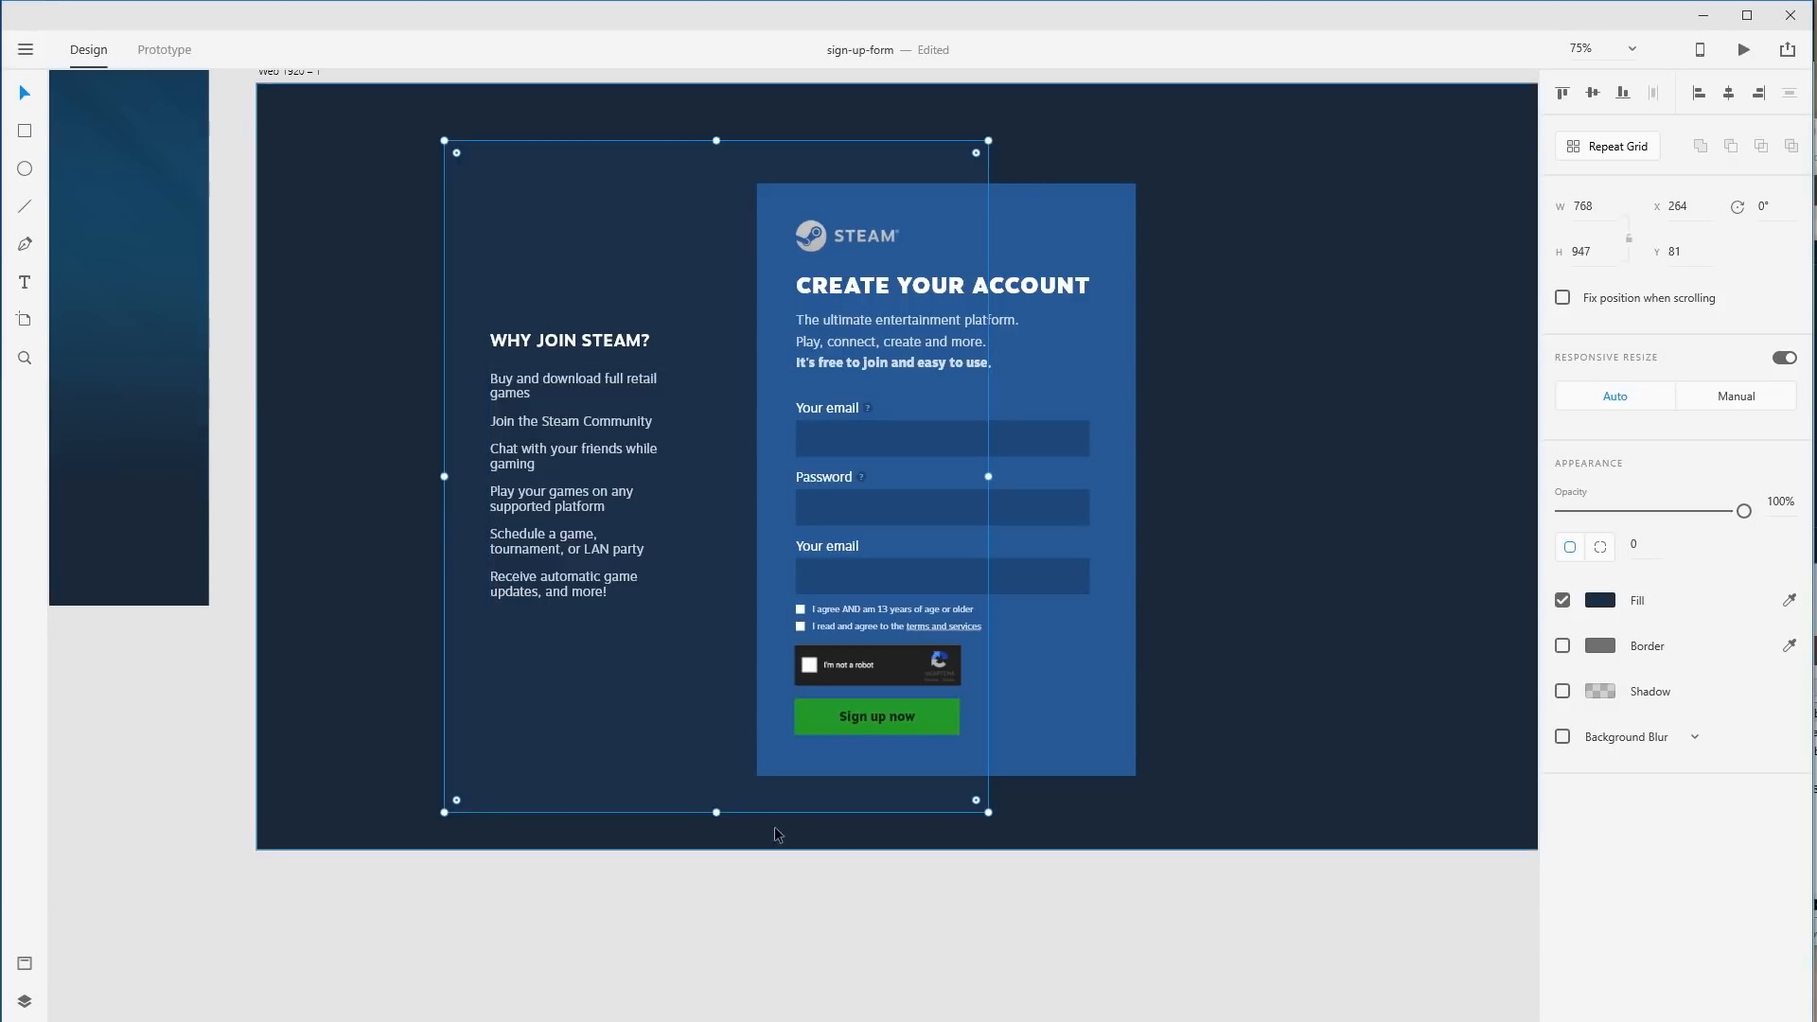
pyautogui.click(1185, 494)
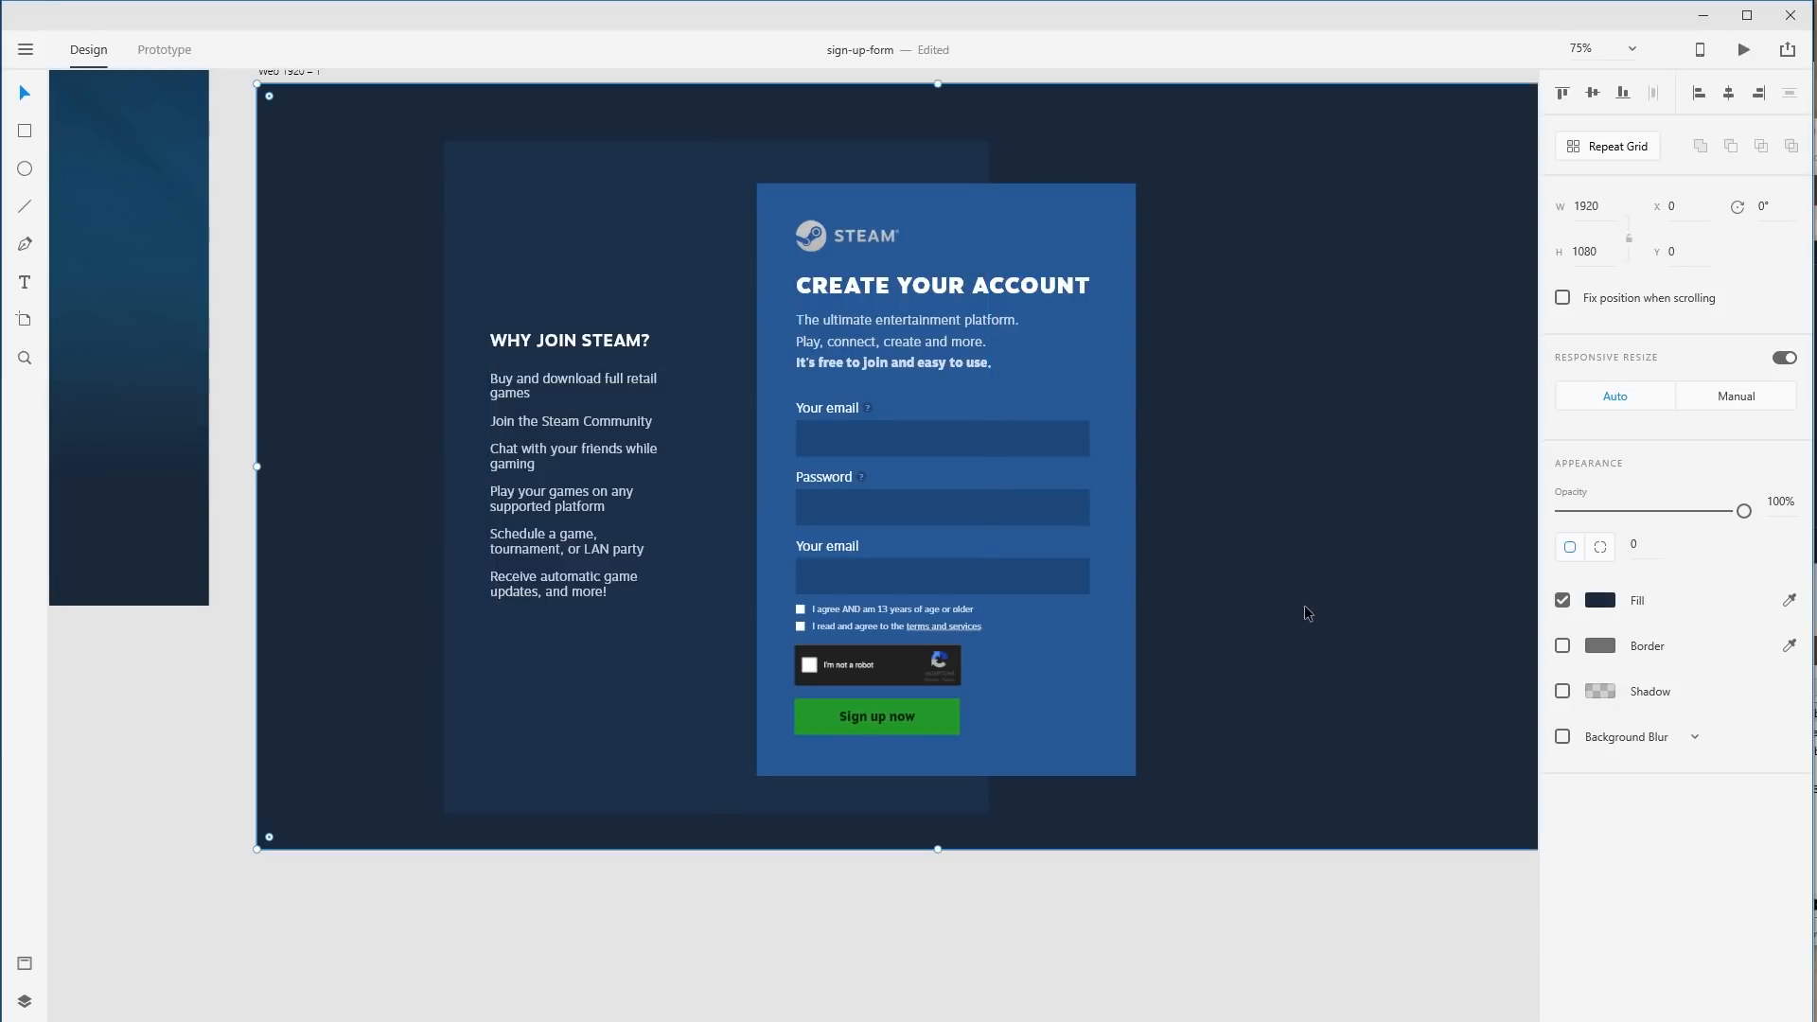
pyautogui.hotkey('ctrl', 'z')
pyautogui.moveTo(718, 143); pyautogui.dragTo(716, 269)
pyautogui.moveTo(719, 766); pyautogui.dragTo(728, 704)
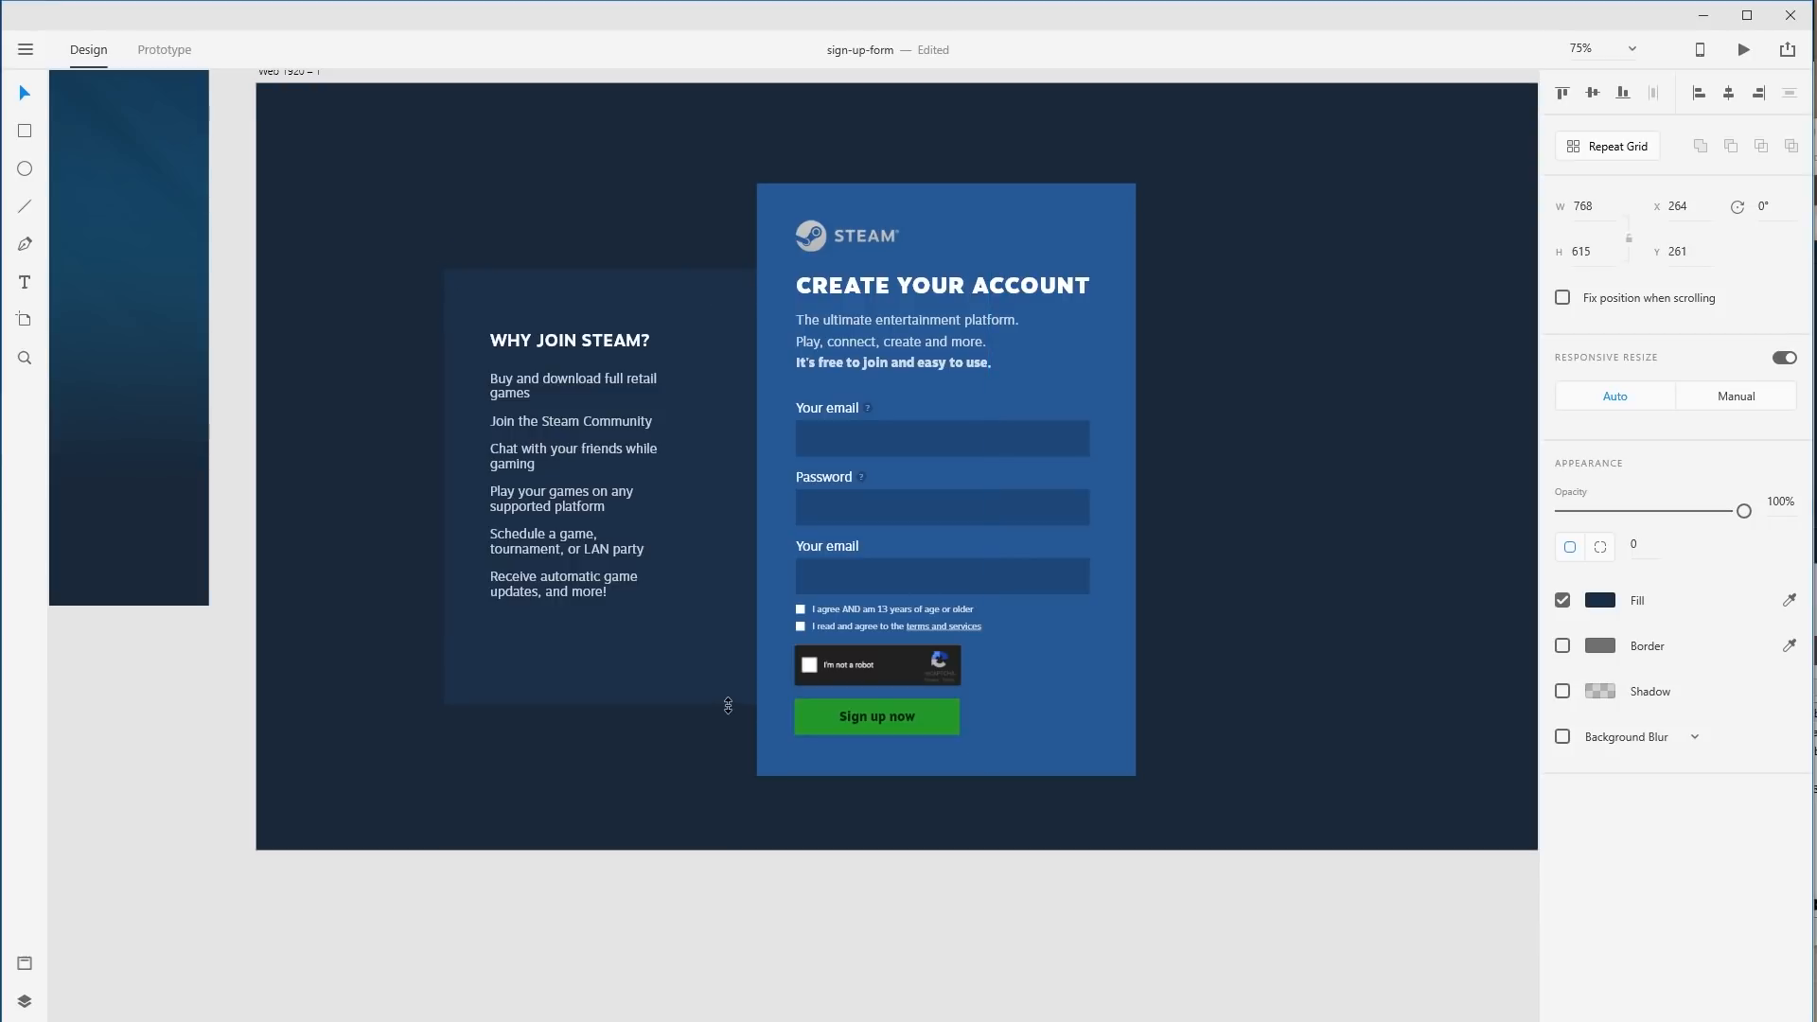
# Move the back rectangle and Why join Steam text up-right together, then shift the text right.
pyautogui.keyDown('shift'); pyautogui.click(670, 329); pyautogui.keyUp('shift')
pyautogui.moveTo(651, 293); pyautogui.dragTo(680, 246)
pyautogui.scroll(1, 677, 287)
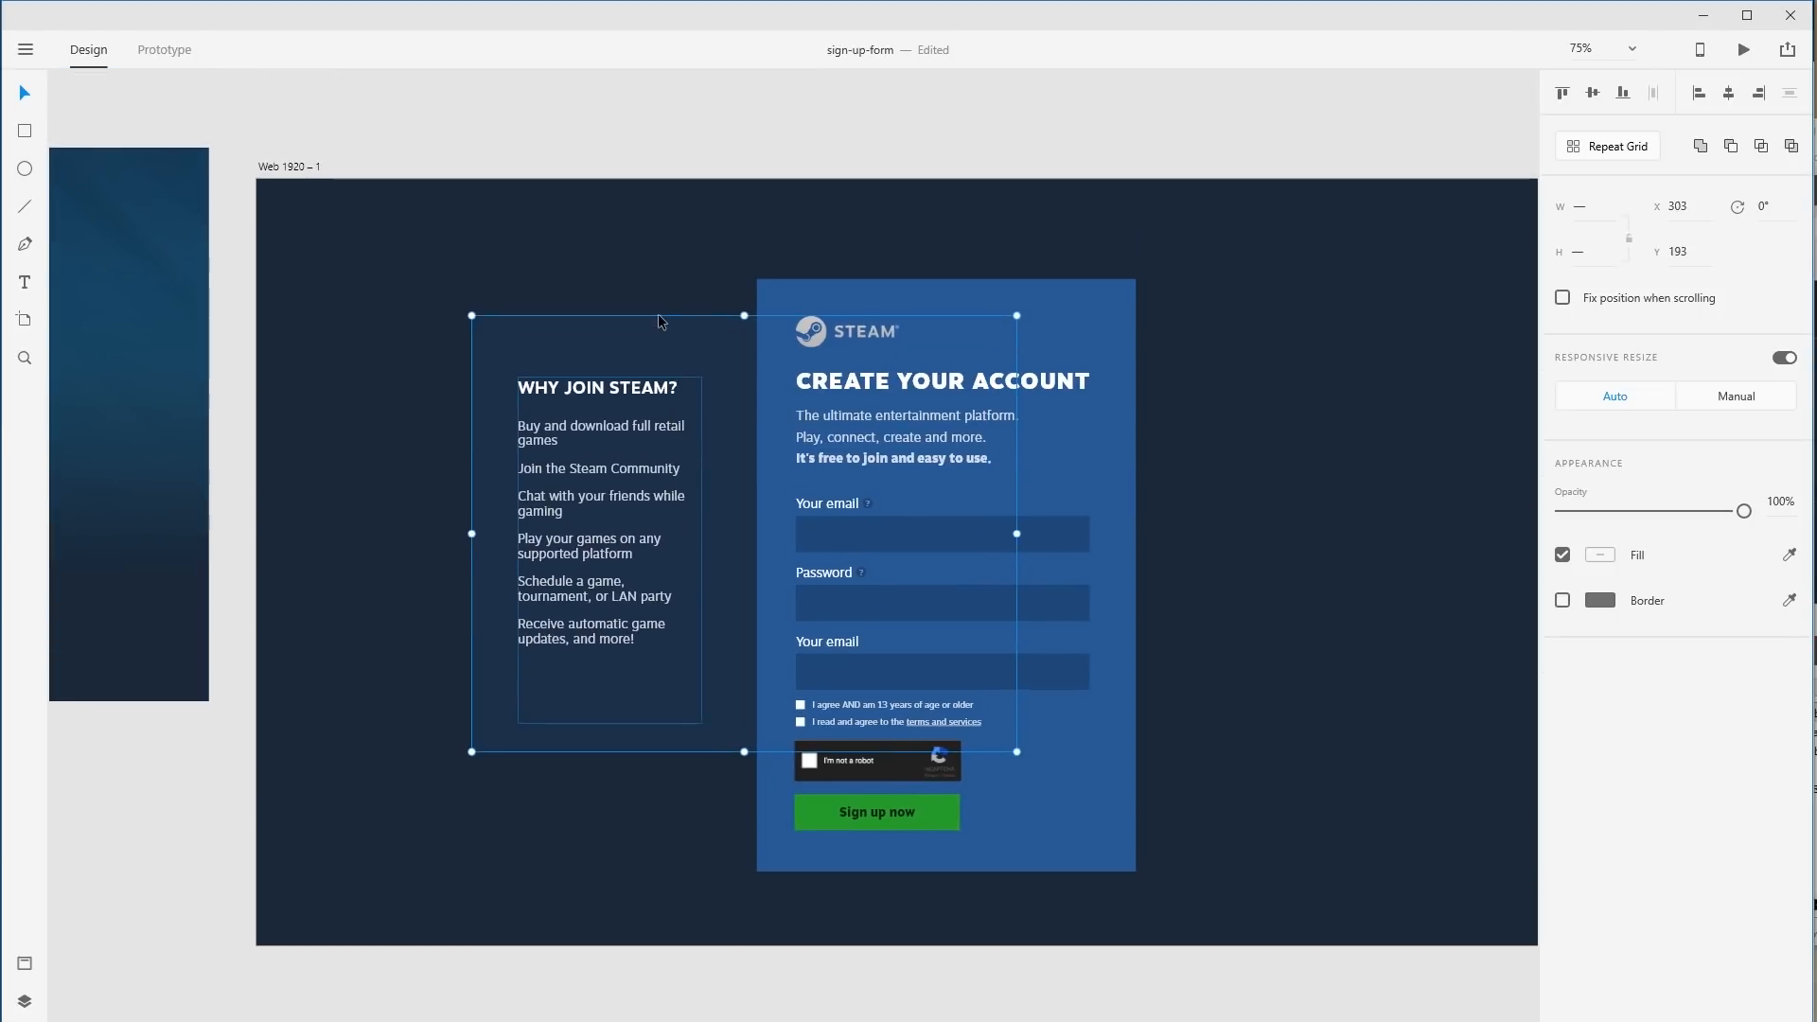
pyautogui.moveTo(660, 319); pyautogui.dragTo(655, 353)
pyautogui.click(1258, 682)
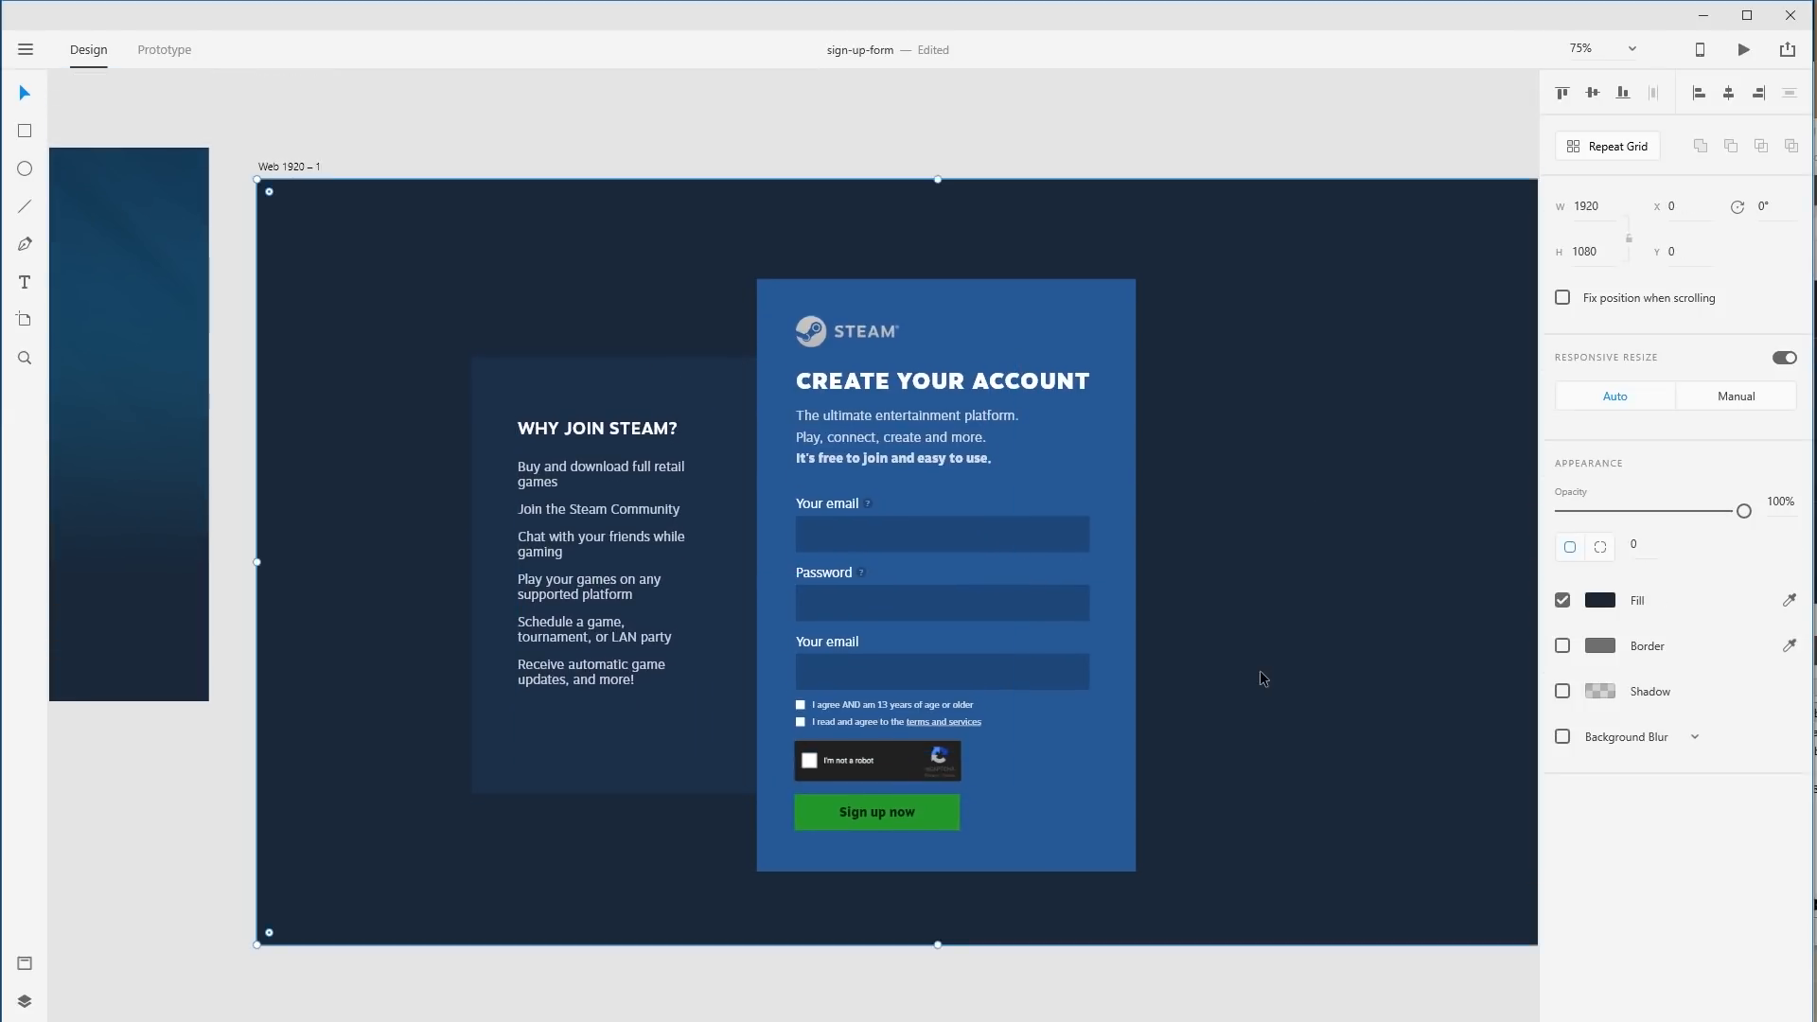
pyautogui.moveTo(604, 572); pyautogui.dragTo(630, 571)
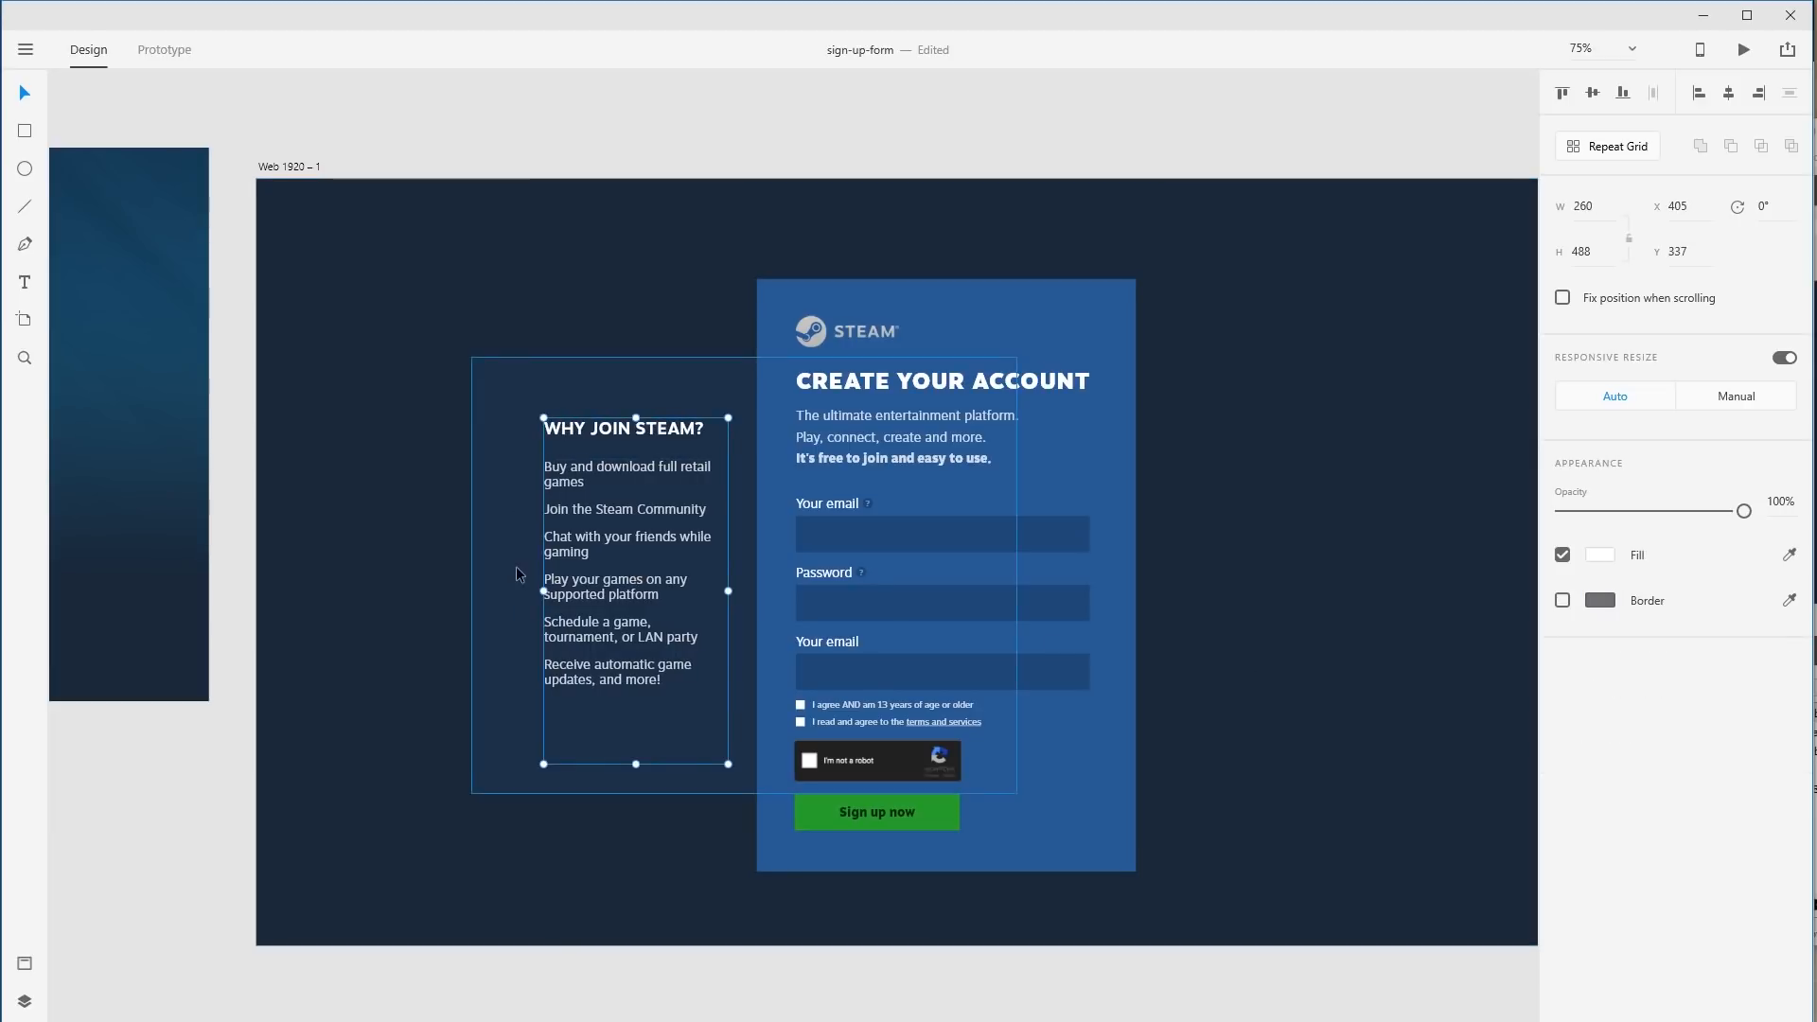
# Widen the dark back panel past both sides of the card and raise the WHY JOIN STEAM? text.
pyautogui.click(512, 573)
pyautogui.moveTo(472, 577)
pyautogui.mouseDown()
pyautogui.moveTo(515, 578)
pyautogui.moveTo(498, 578)
pyautogui.mouseUp()
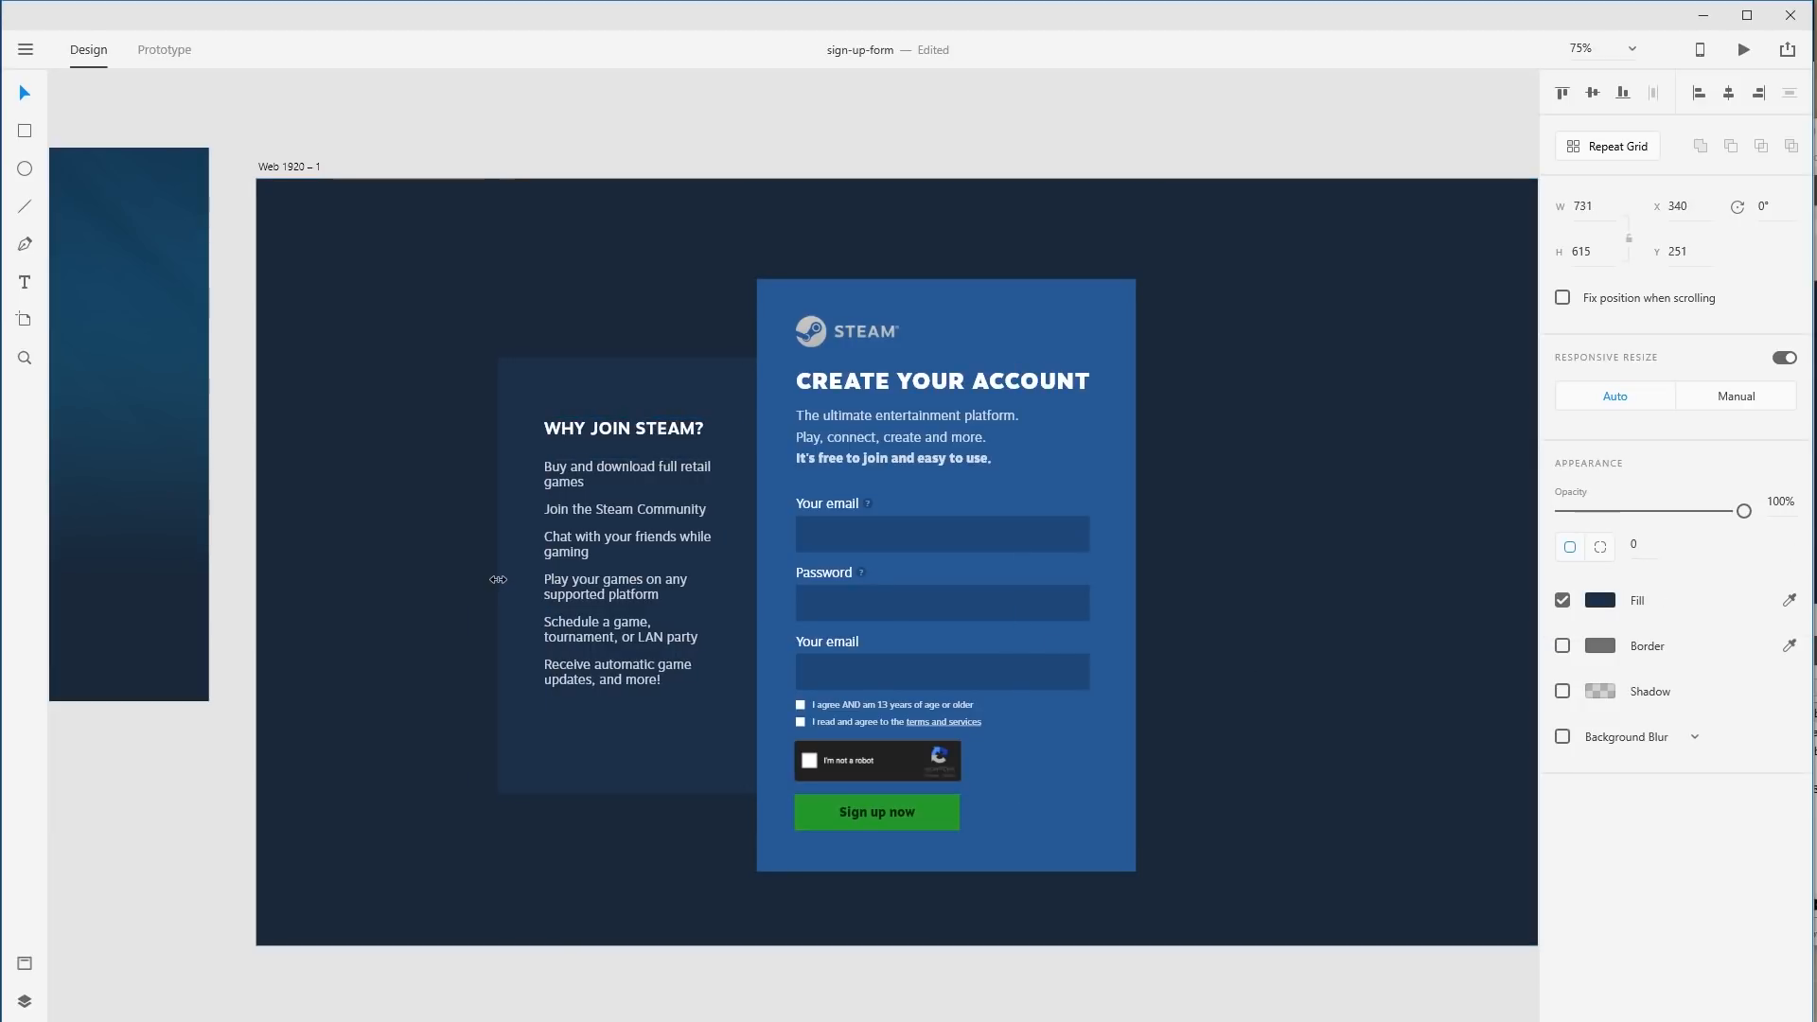
pyautogui.click(1281, 693)
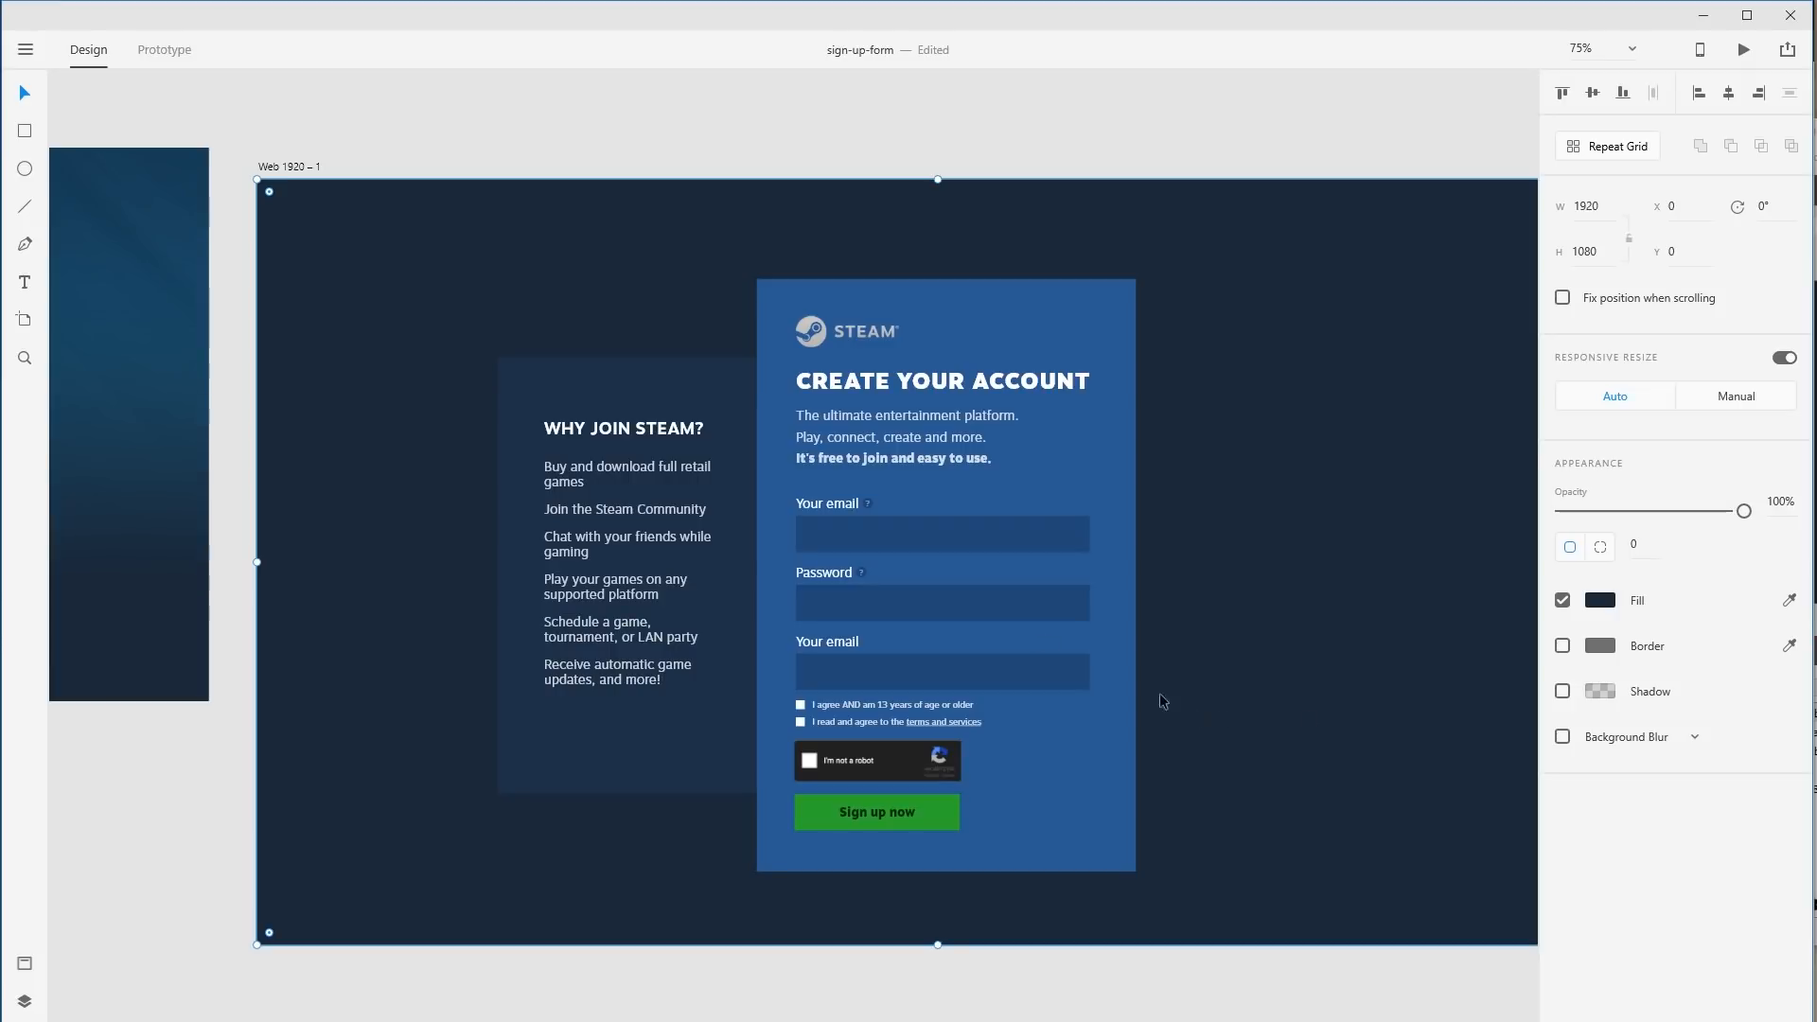
pyautogui.click(643, 380)
pyautogui.moveTo(1017, 572); pyautogui.dragTo(1177, 575)
pyautogui.click(1363, 583)
pyautogui.moveTo(660, 431); pyautogui.dragTo(660, 417)
pyautogui.click(1430, 482)
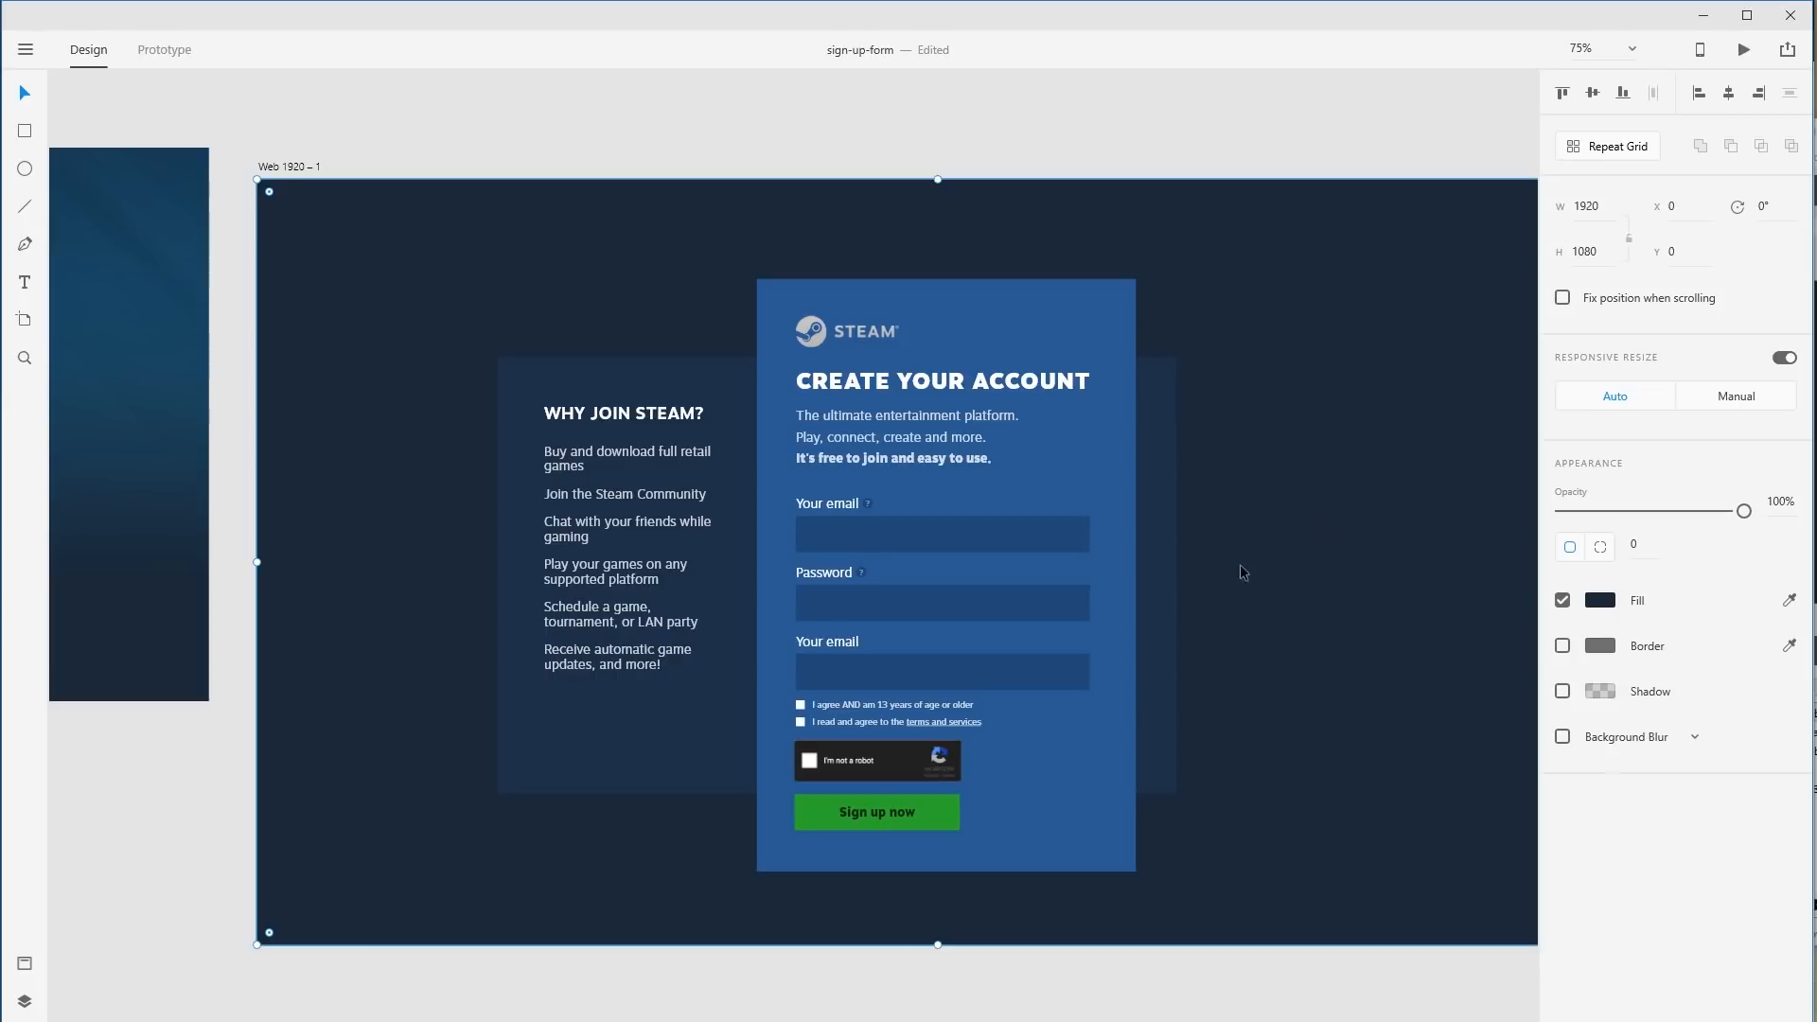
# Copy the Sign up now button into the left column and colour it like the dark background.
pyautogui.click(881, 814)
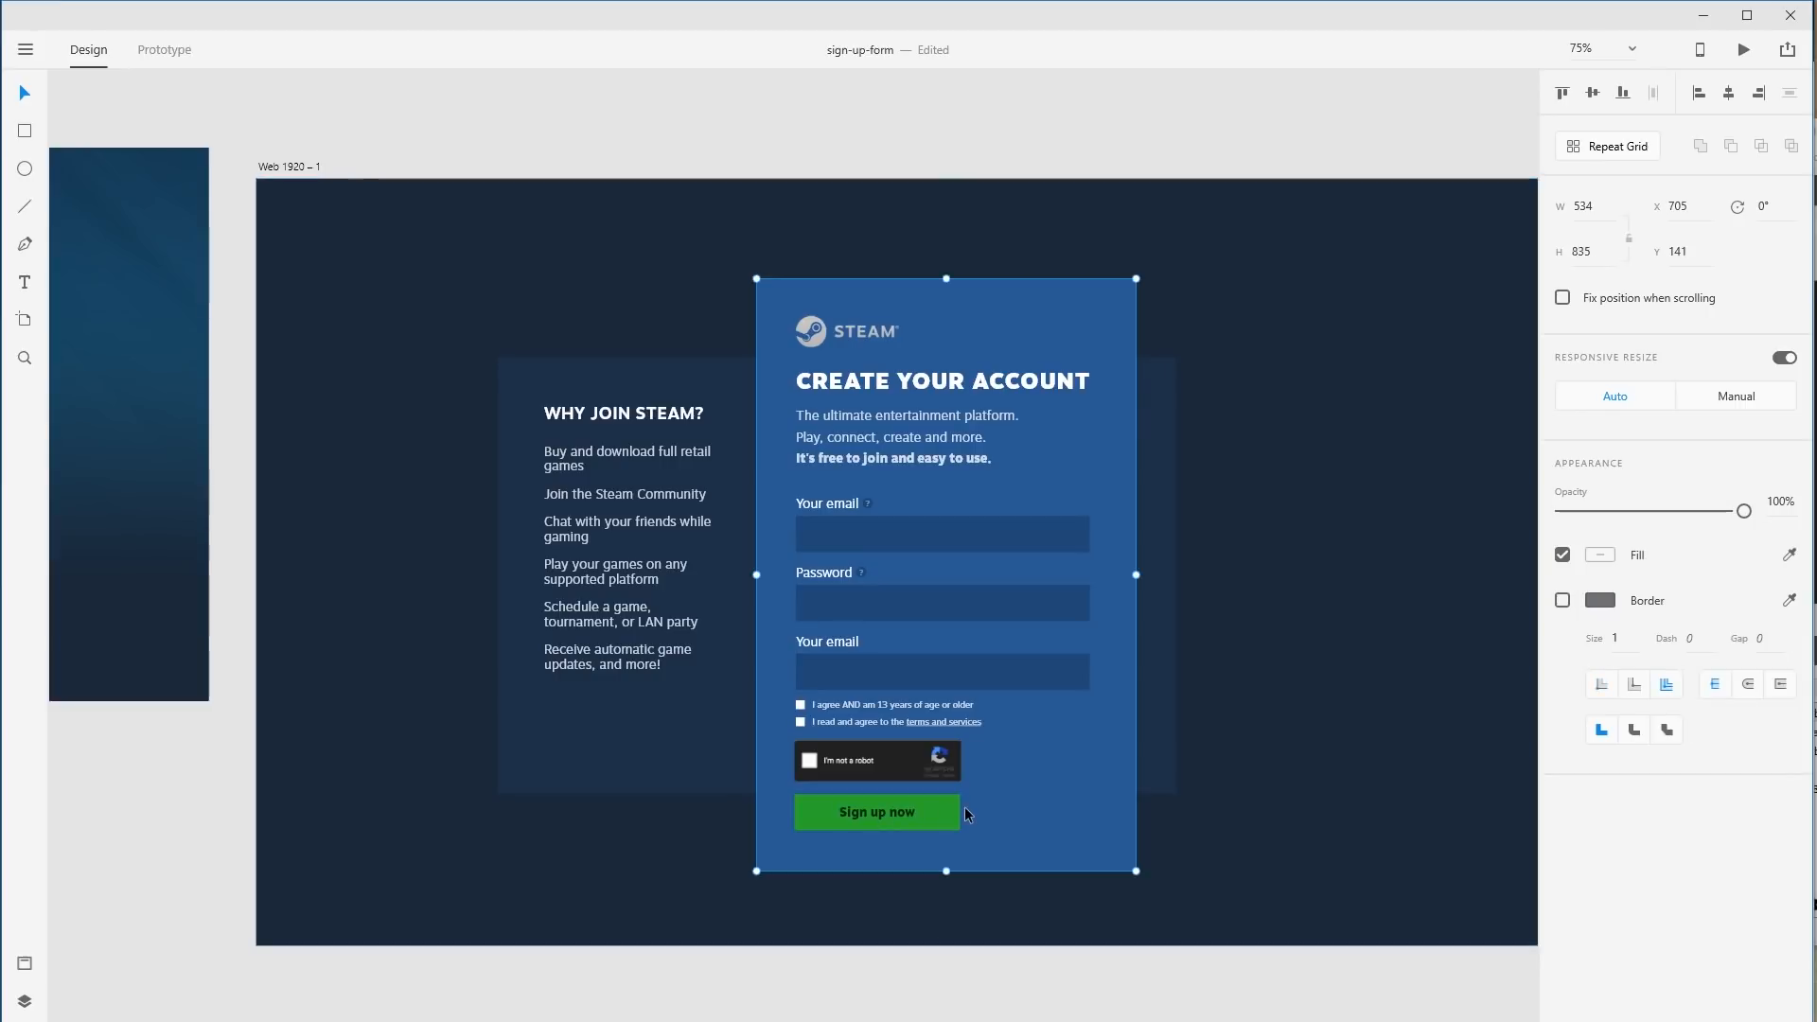
pyautogui.doubleClick(935, 810)
pyautogui.moveTo(943, 814); pyautogui.dragTo(693, 730)
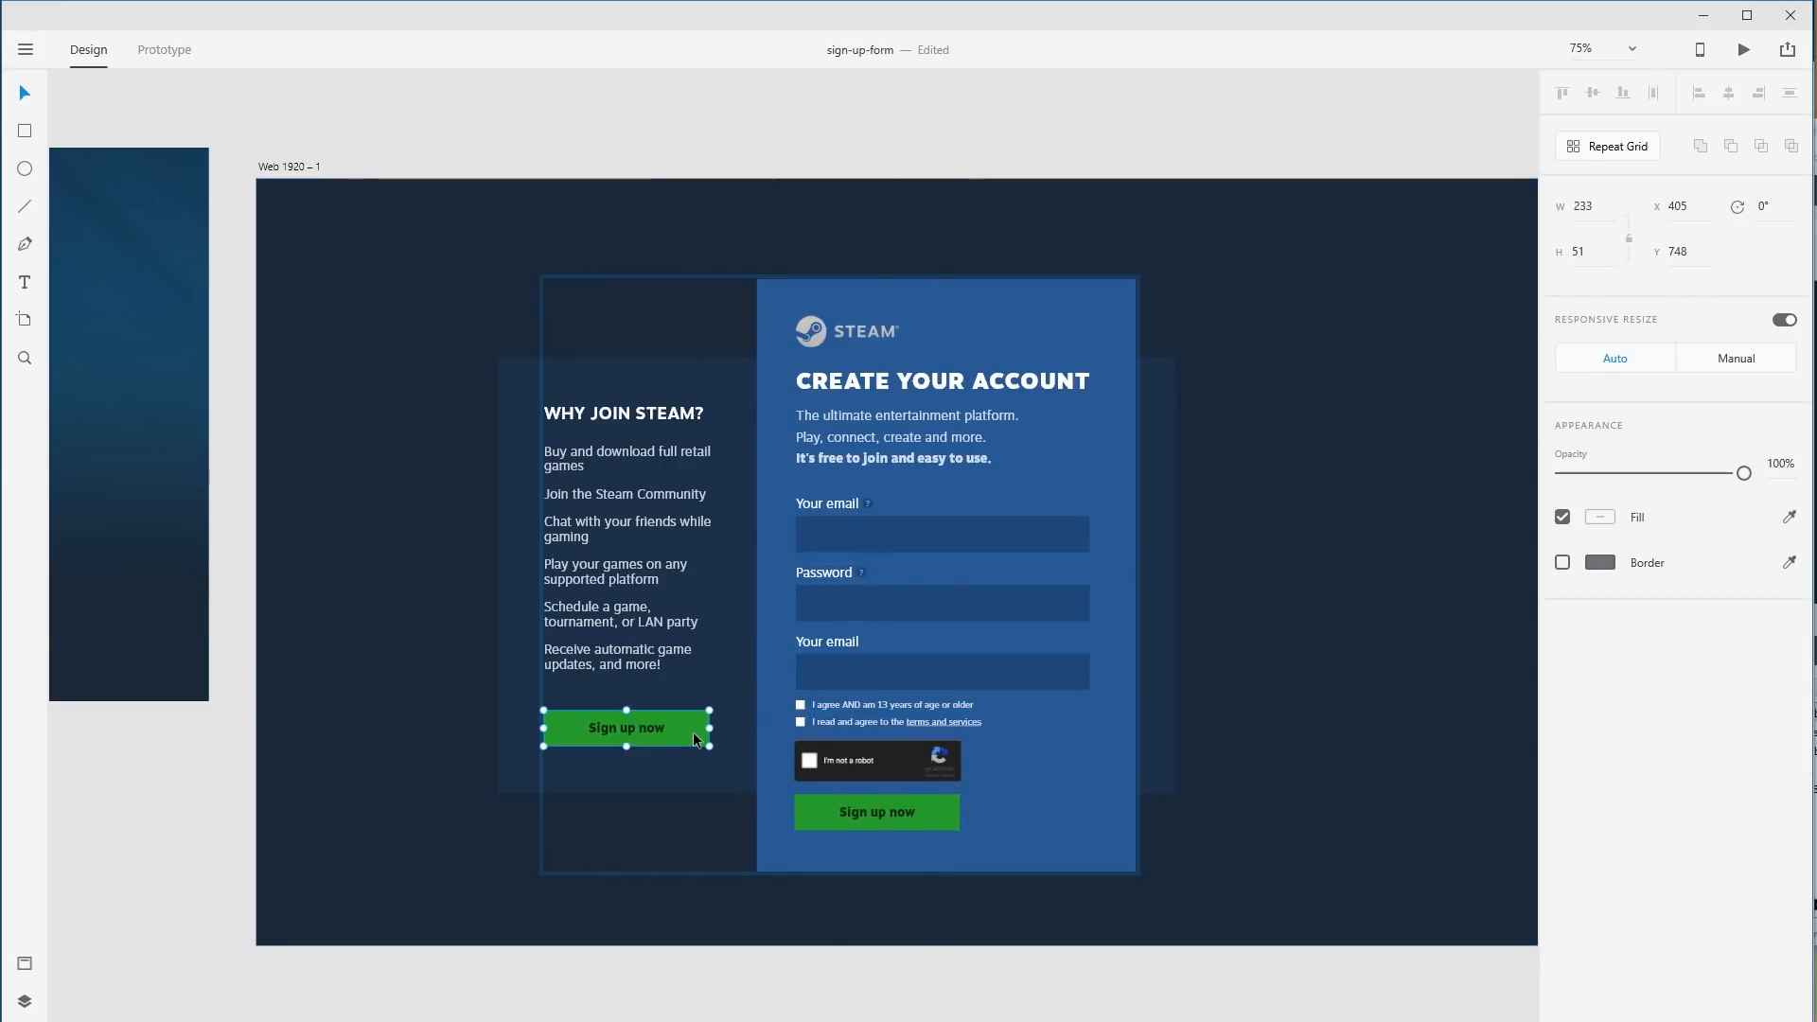
pyautogui.click(690, 752)
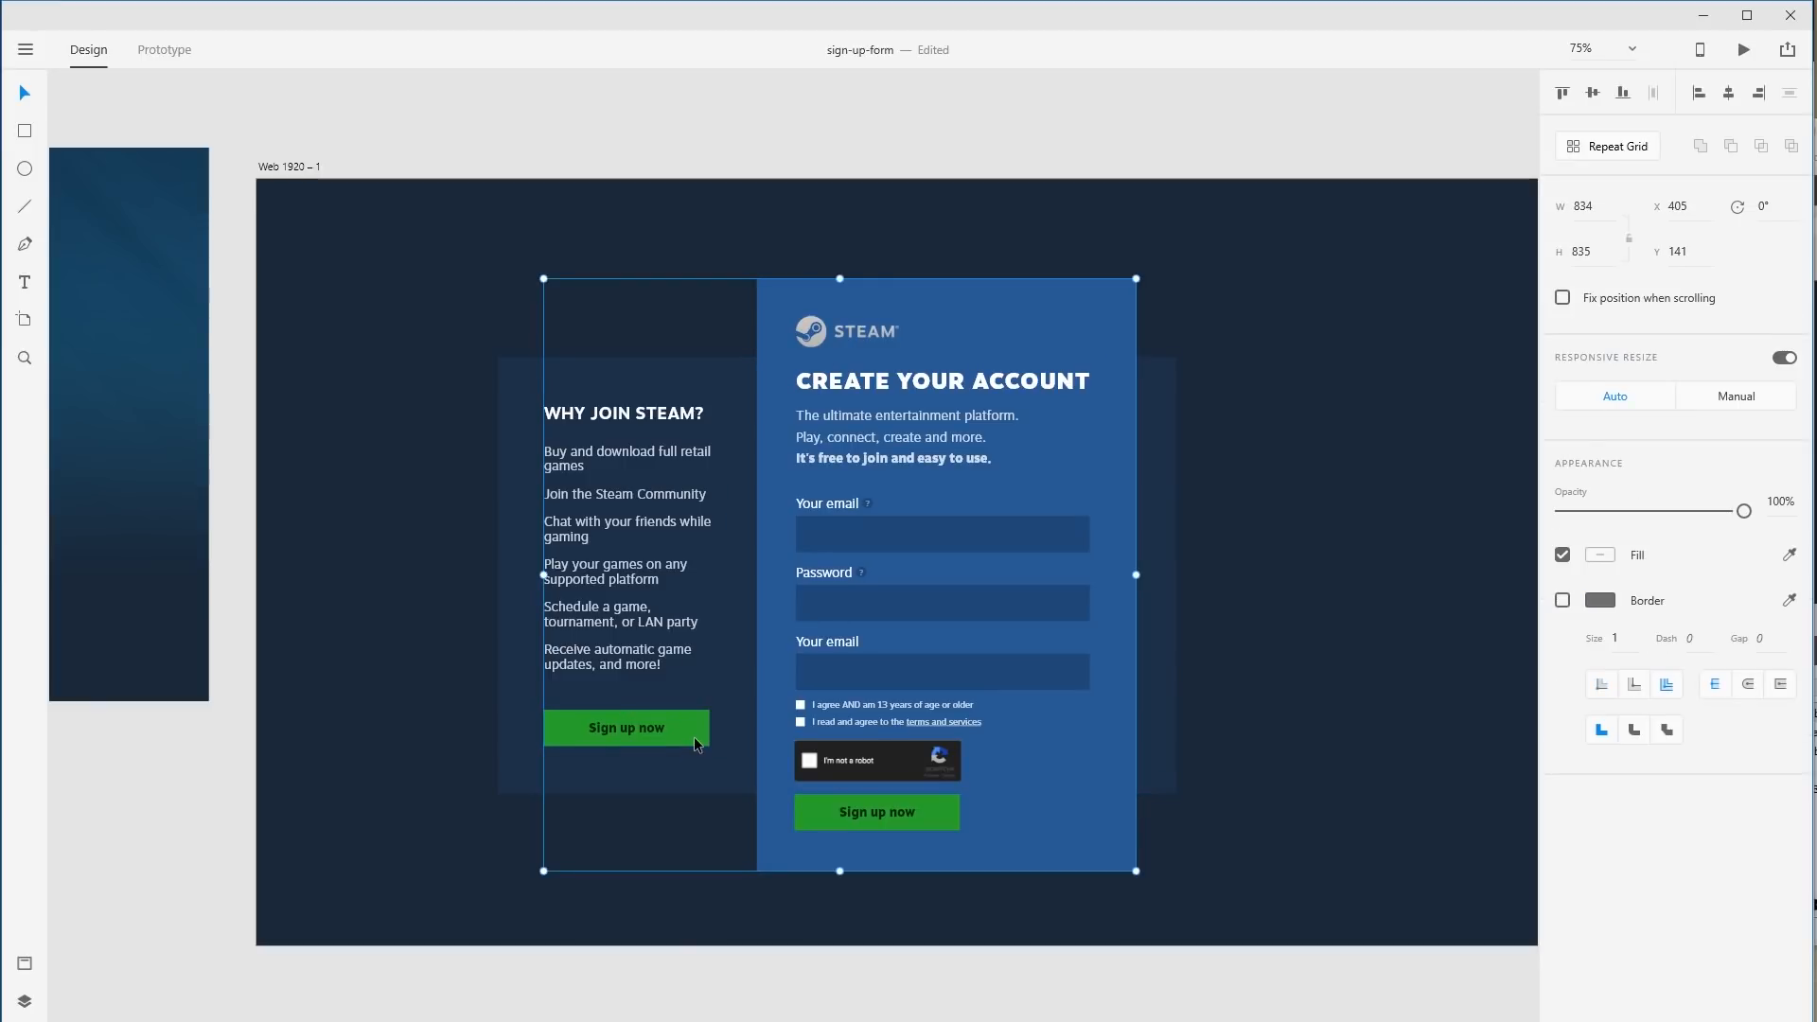
pyautogui.click(695, 736)
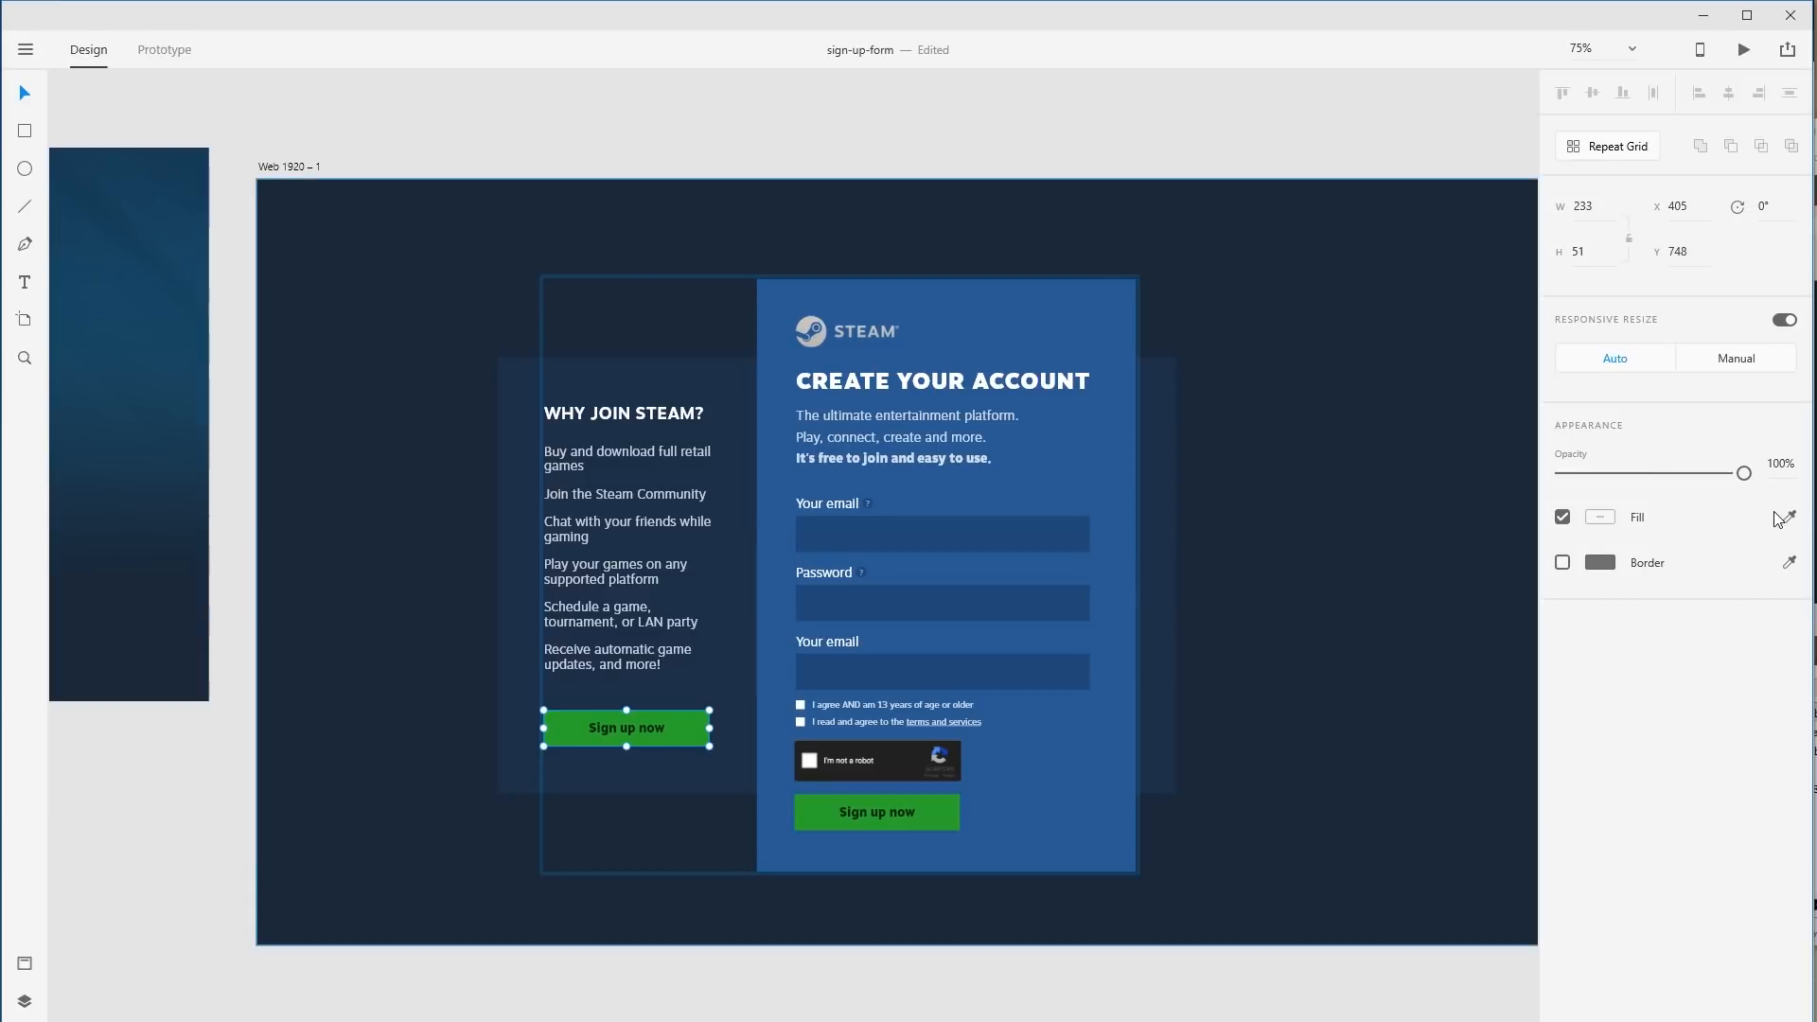
pyautogui.click(1456, 509)
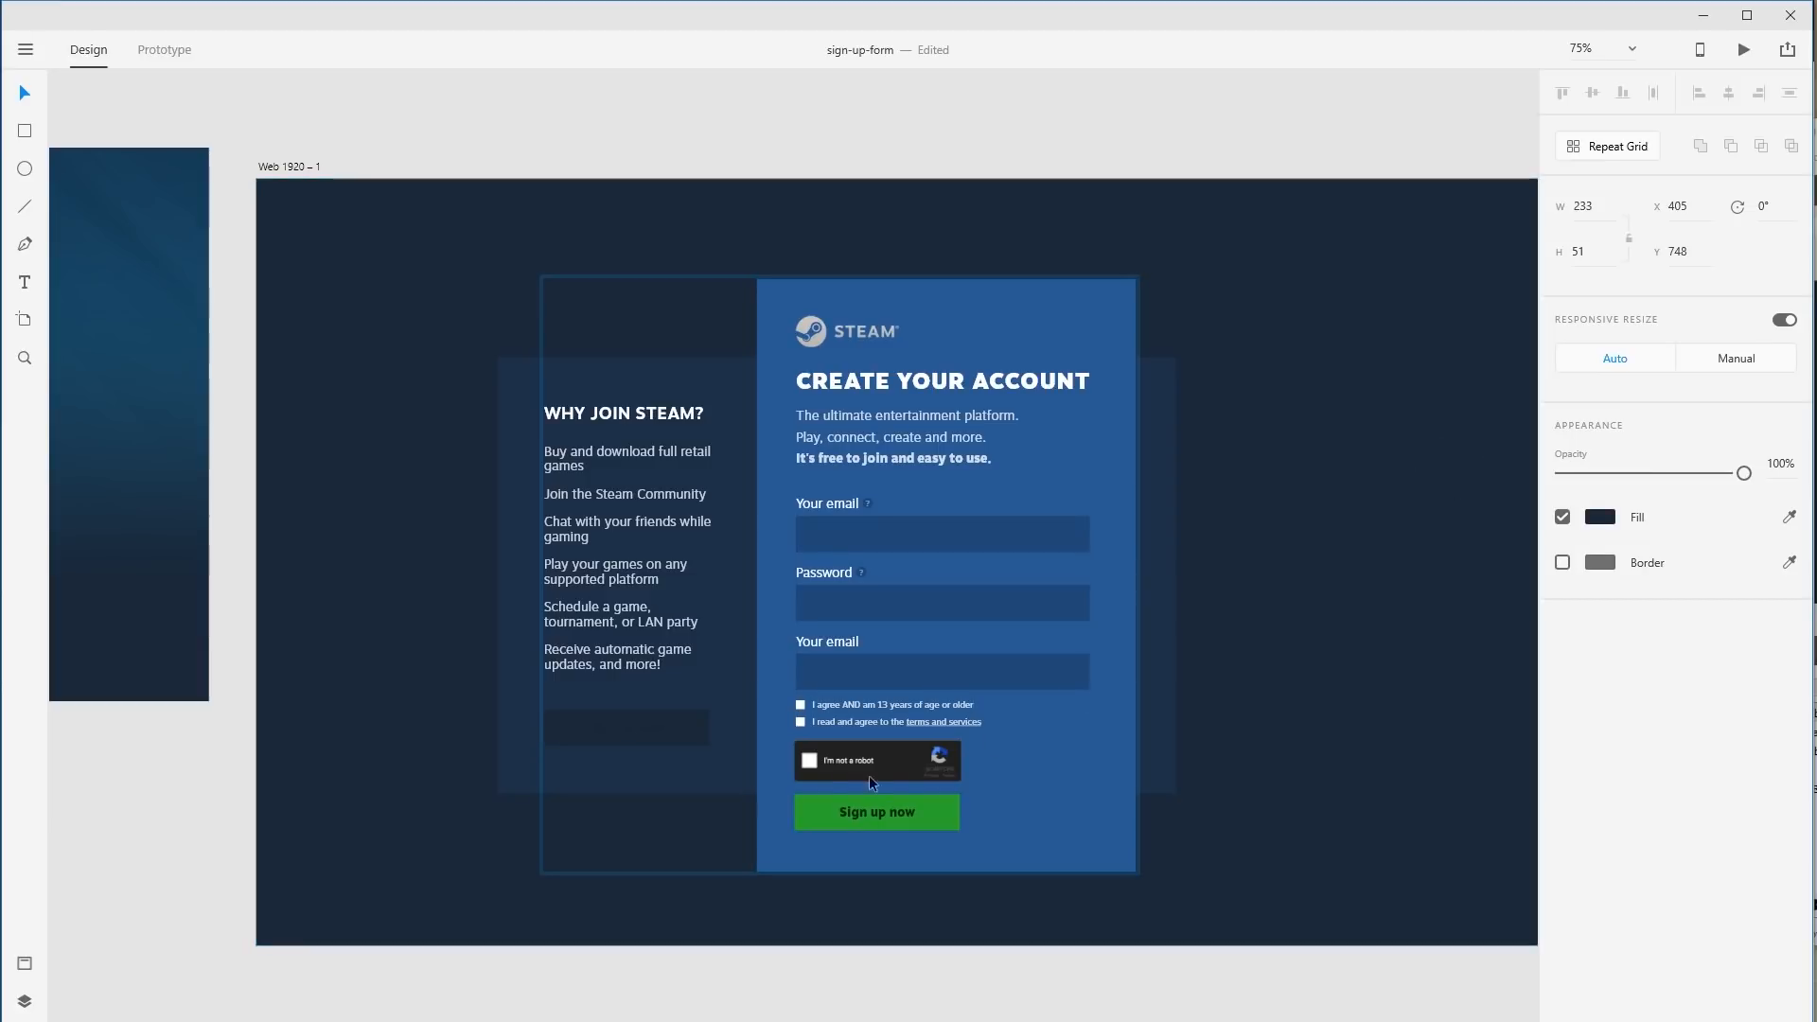
# Make the copied button's label white and change it to 'Already have an account'.
pyautogui.doubleClick(658, 729)
pyautogui.doubleClick(657, 729)
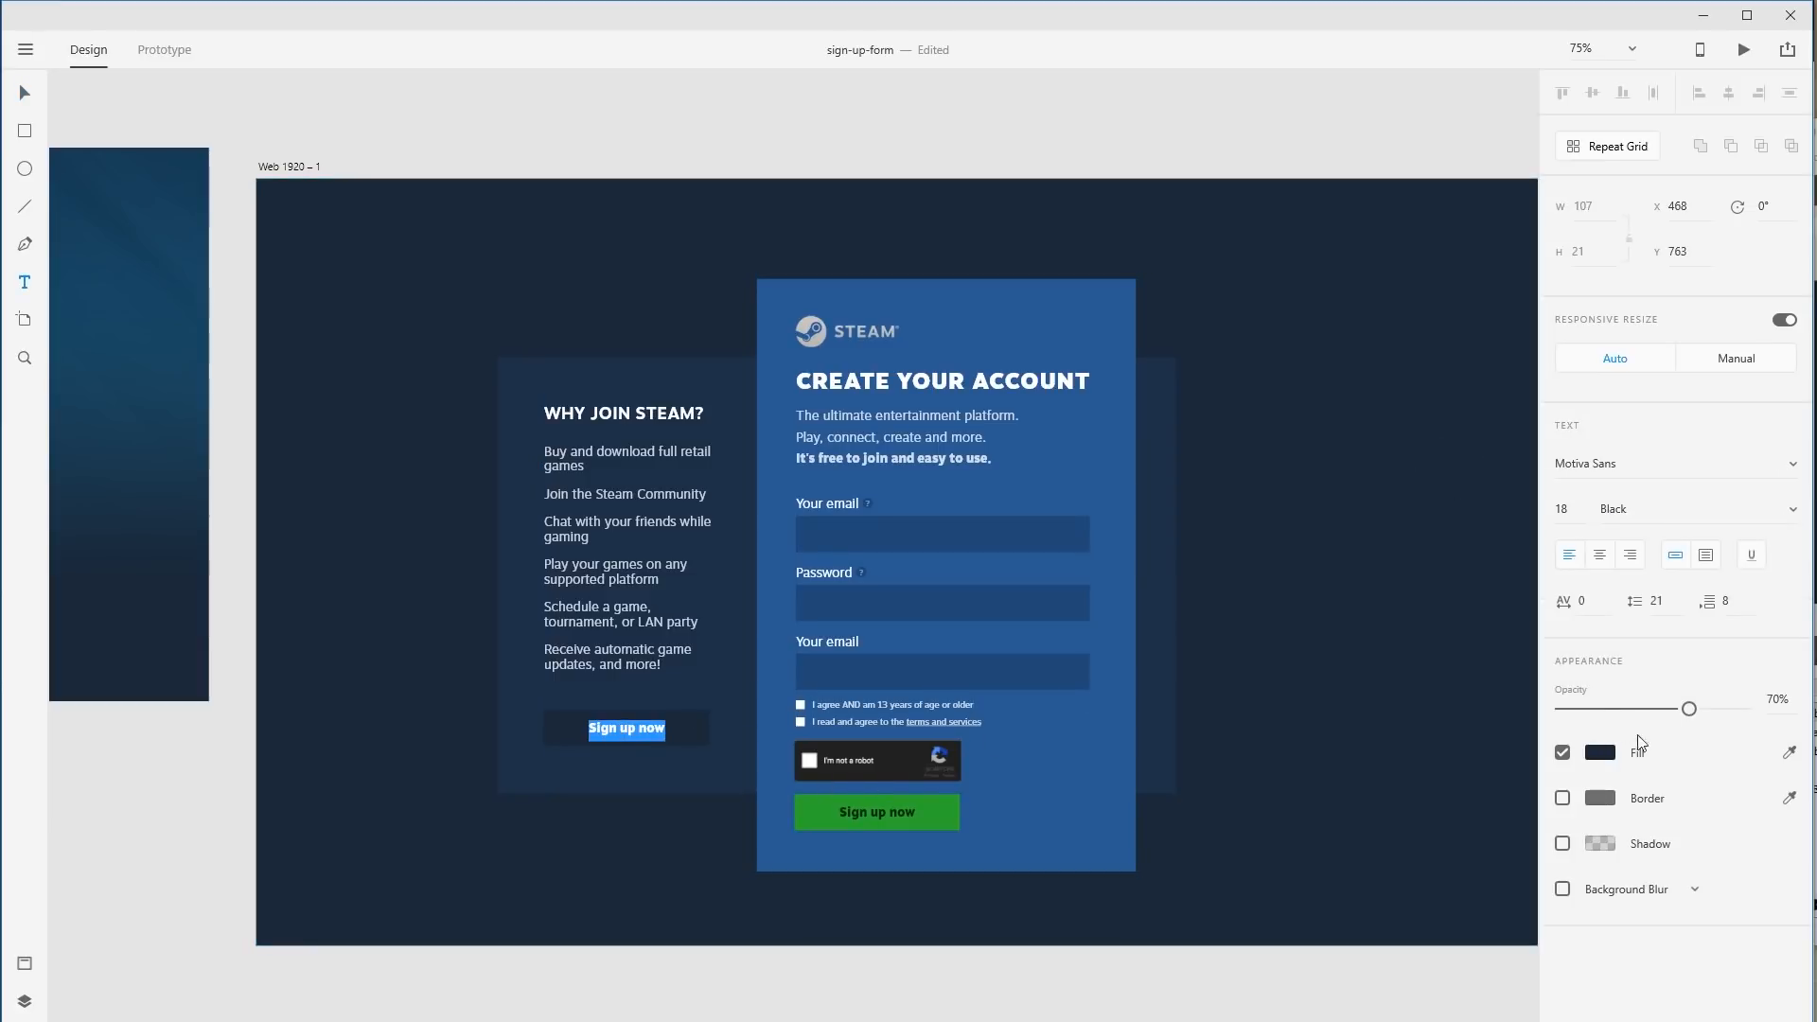
pyautogui.click(1600, 753)
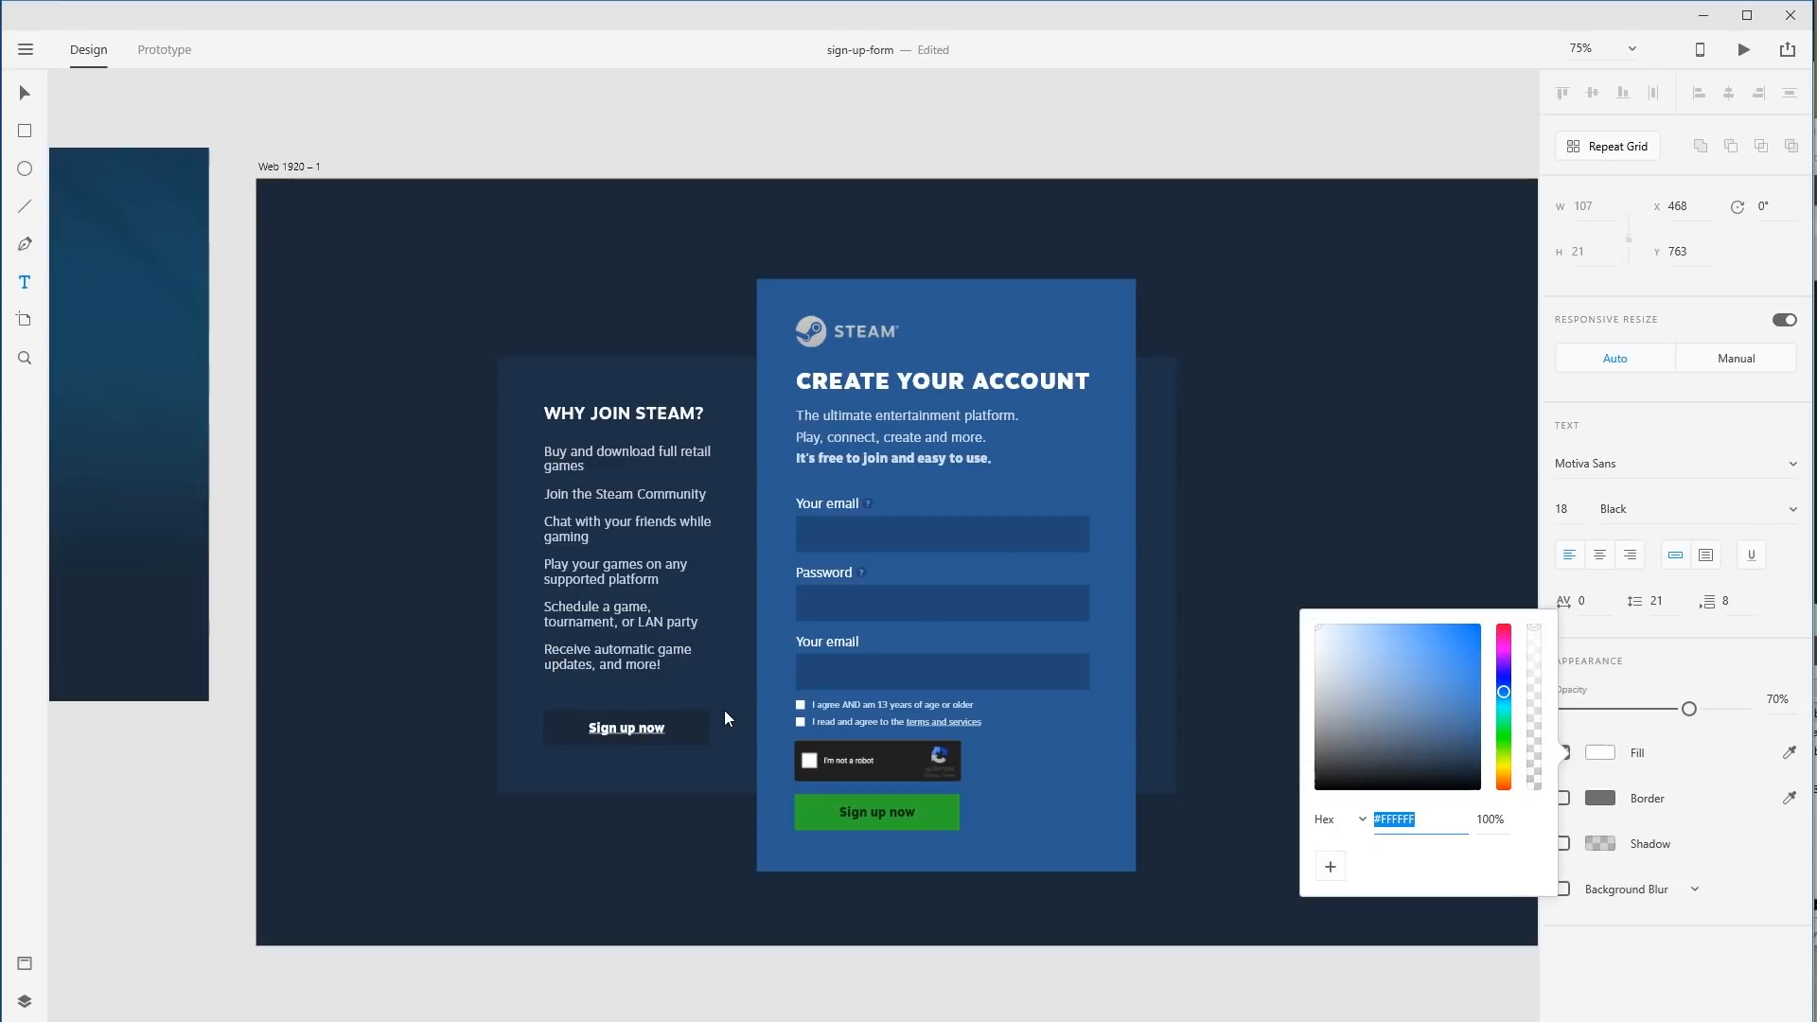
pyautogui.moveTo(691, 727); pyautogui.dragTo(581, 727)
pyautogui.write('a')
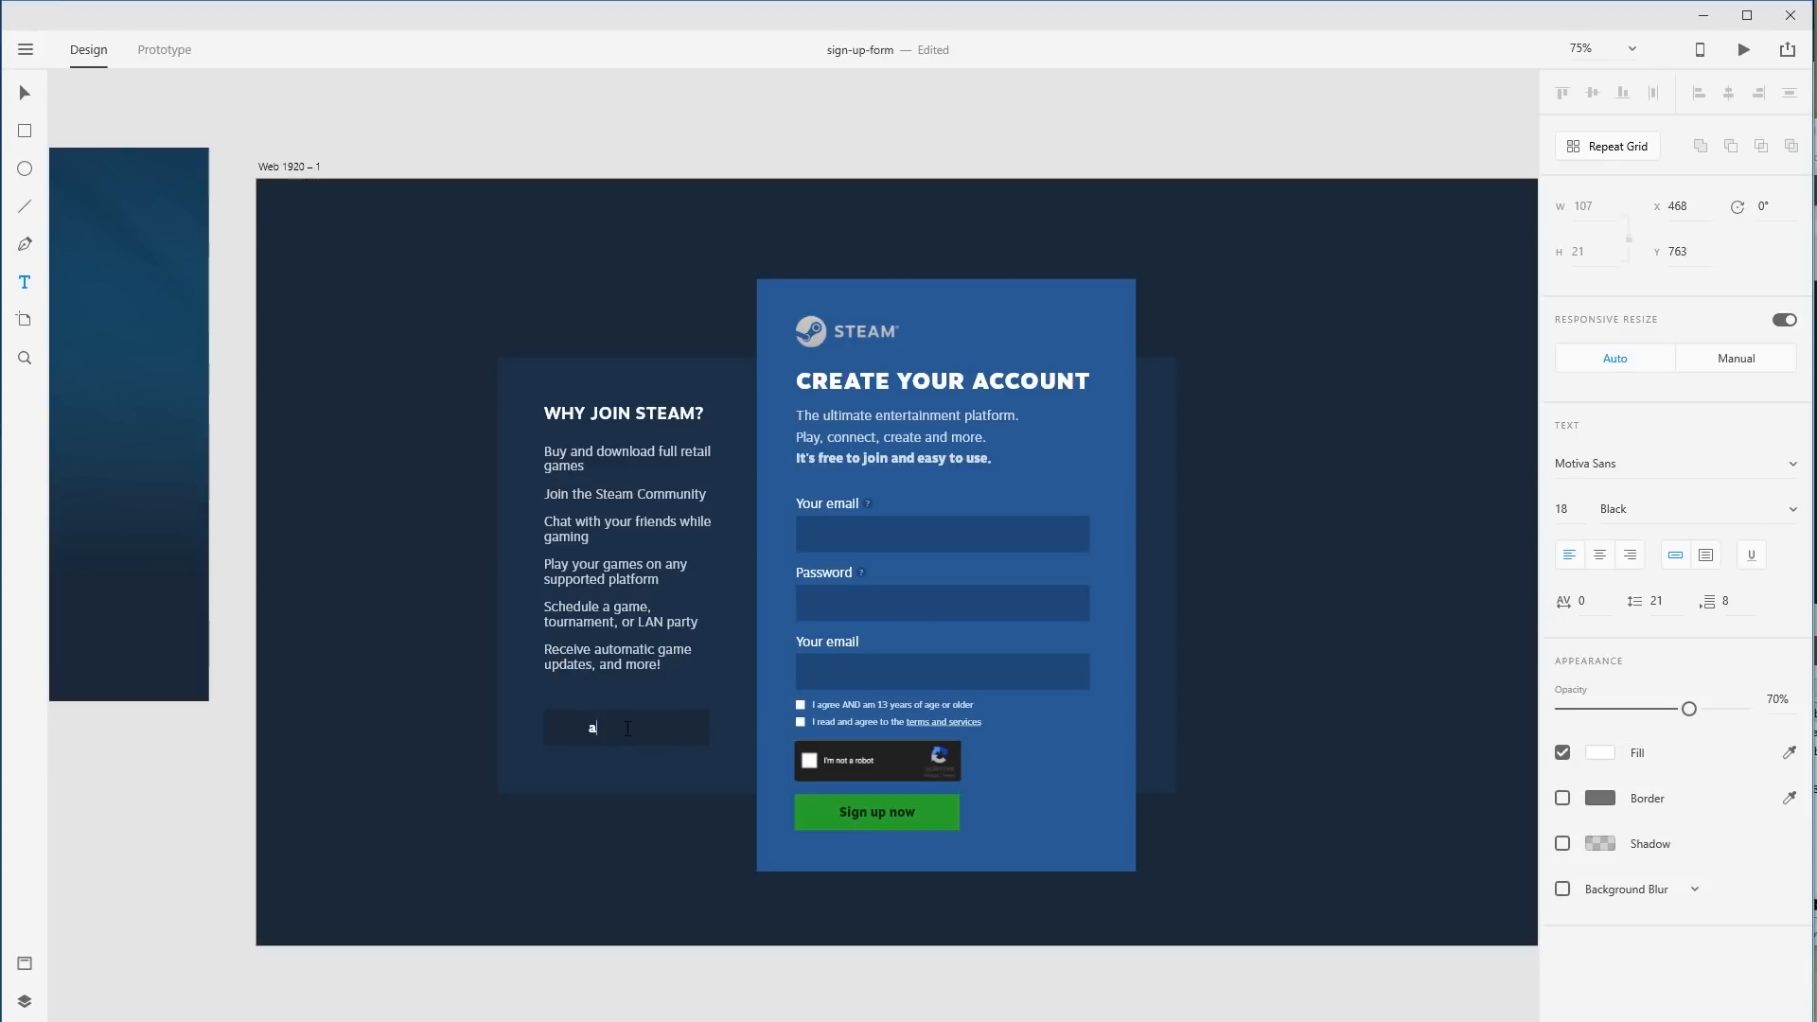
pyautogui.press('BackSpace')
pyautogui.write('I already have a')
pyautogui.hotkey('ctrl', 'a')
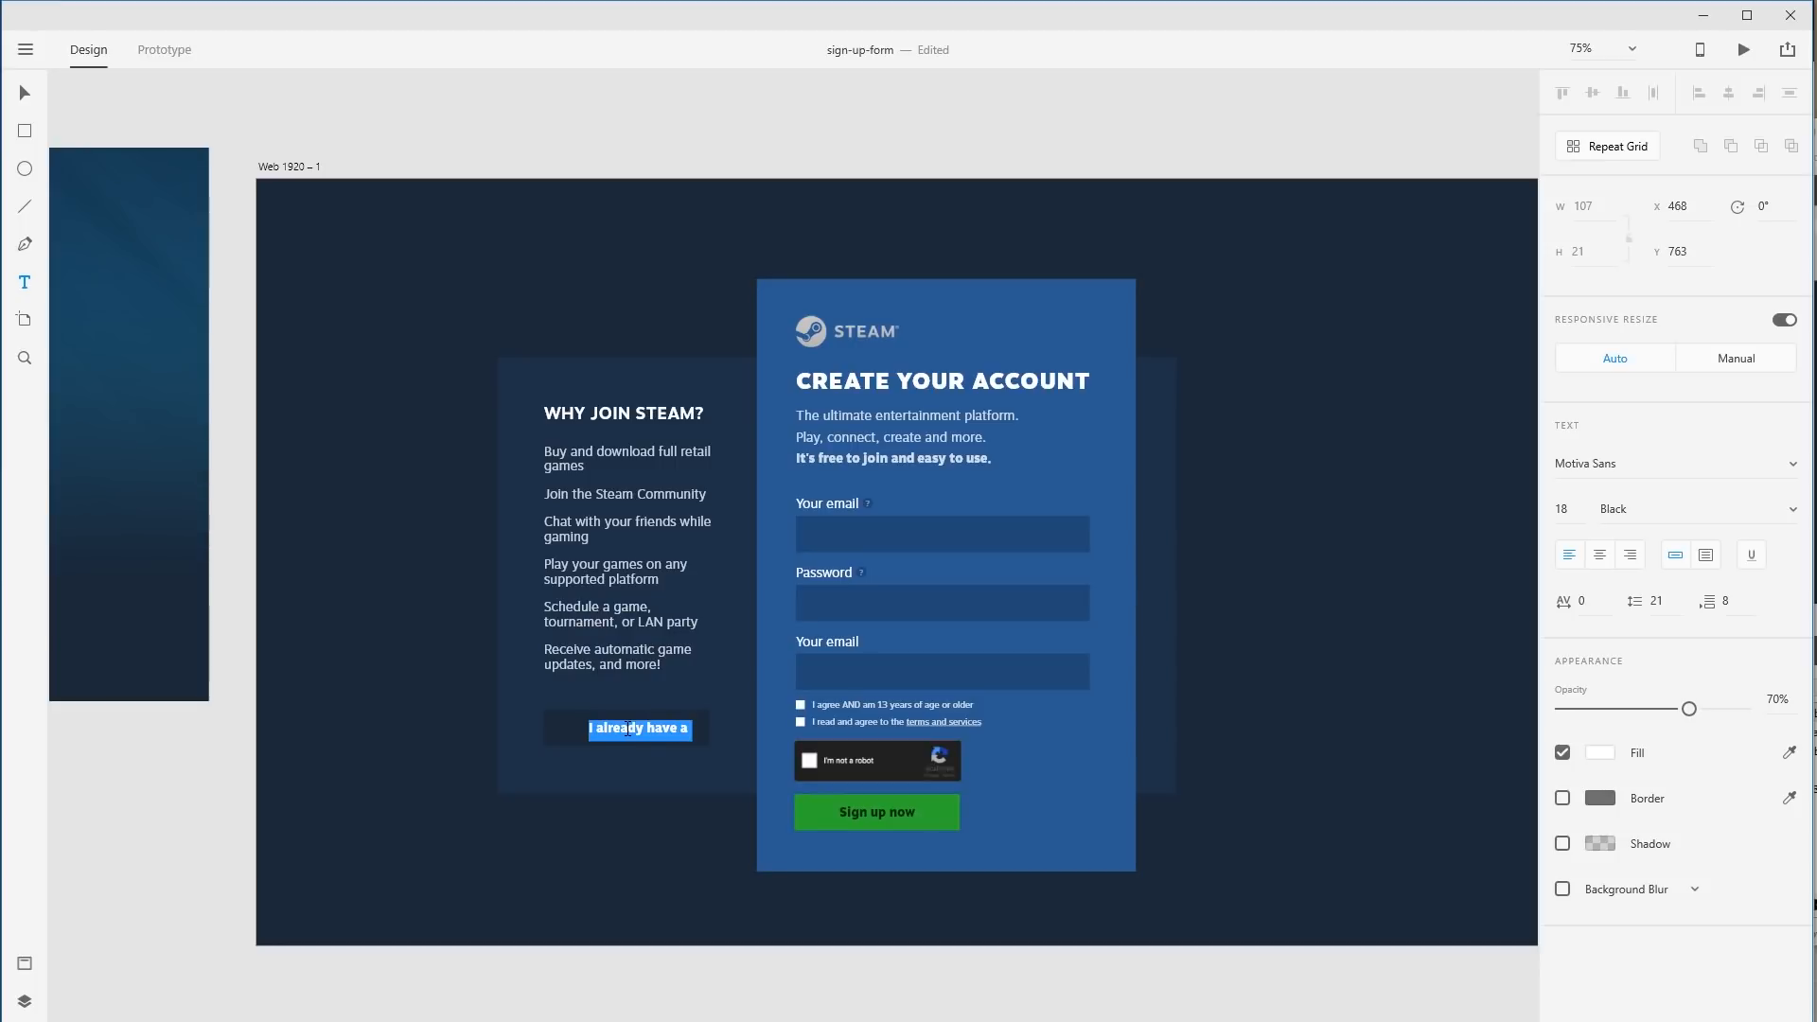
pyautogui.write('A')
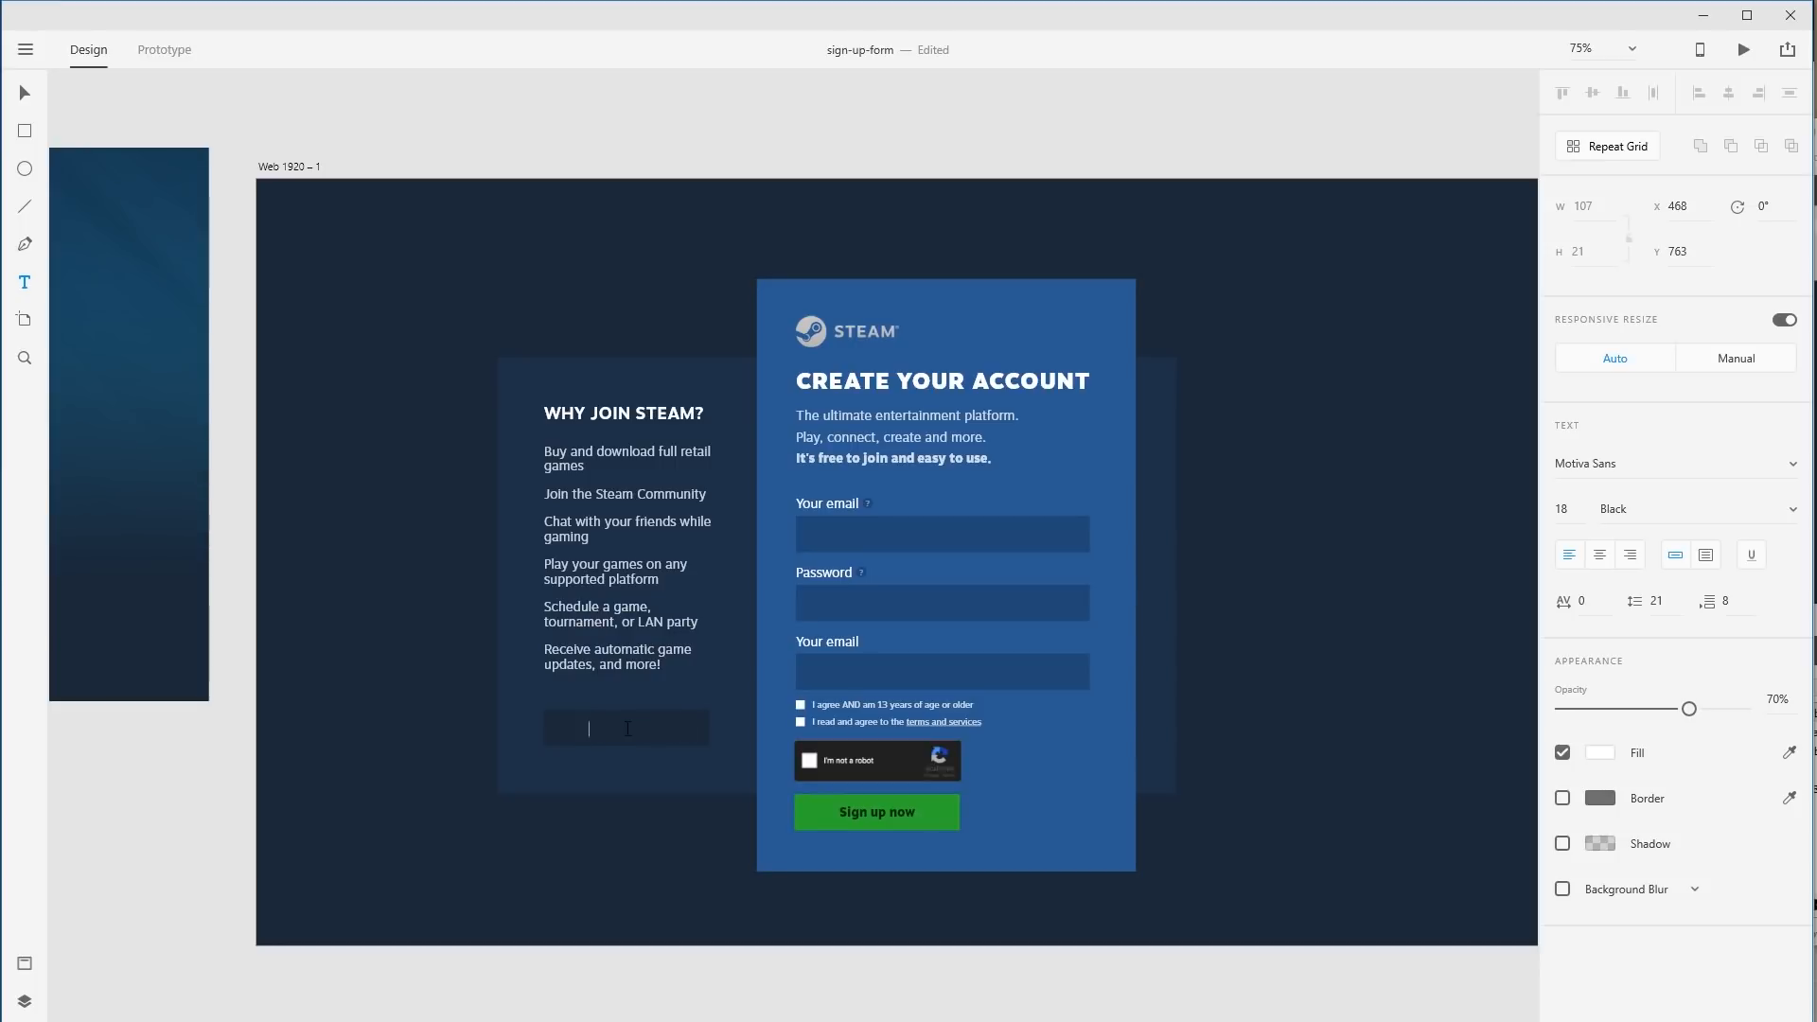
pyautogui.write('lready have an account')
pyautogui.press('Escape')
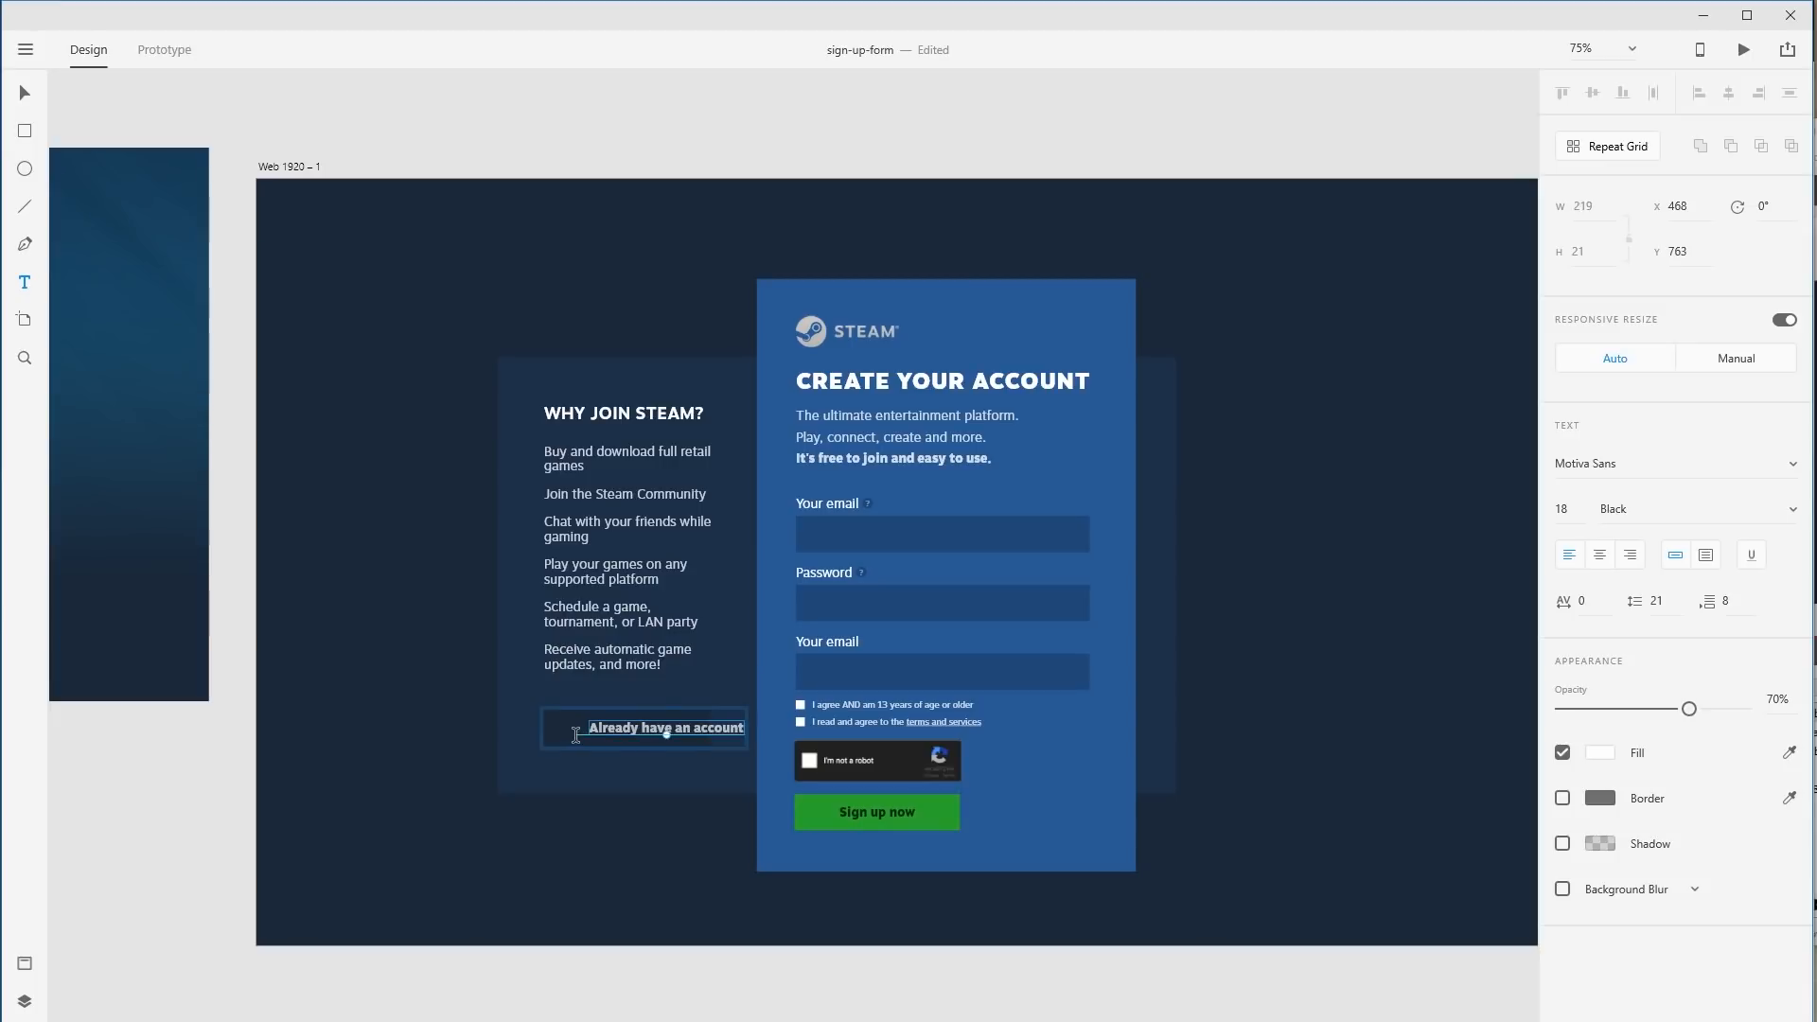
pyautogui.press('Escape')
# Ungroup the button with Shift+Ctrl+G and shift its label slightly left.
pyautogui.press('v')
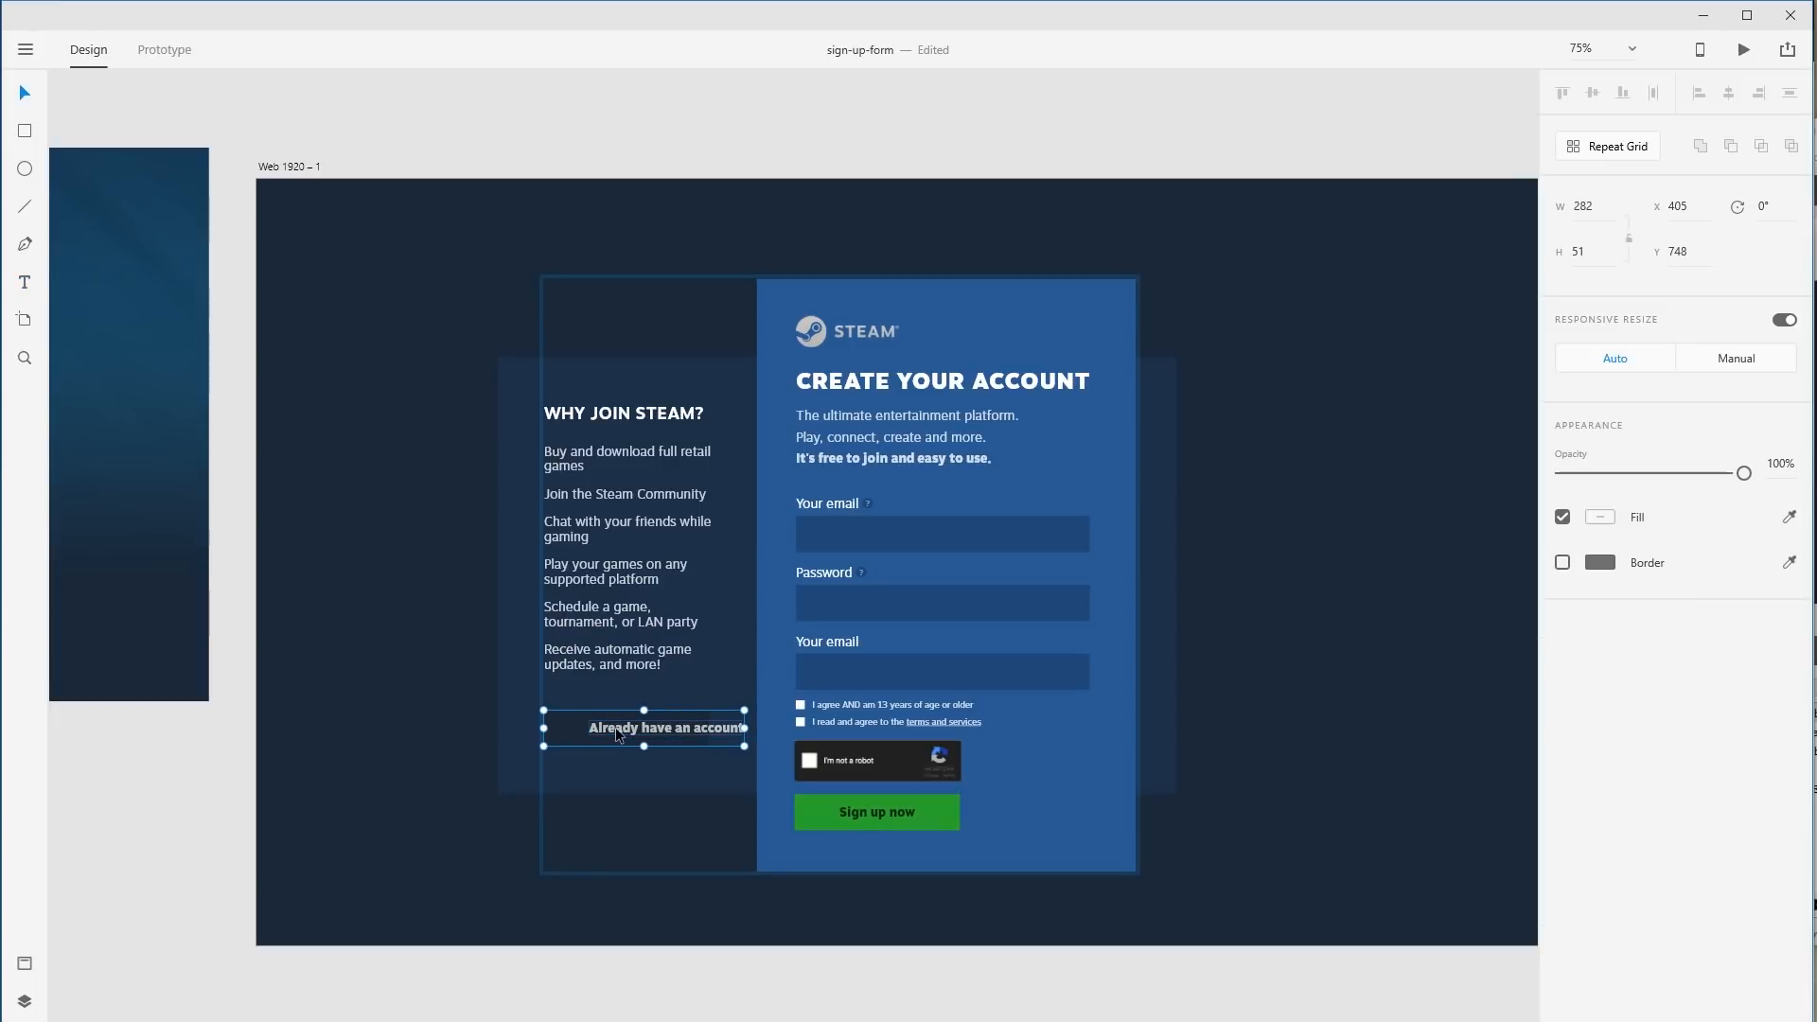
pyautogui.keyDown('shift'); pyautogui.click(611, 728); pyautogui.keyUp('shift')
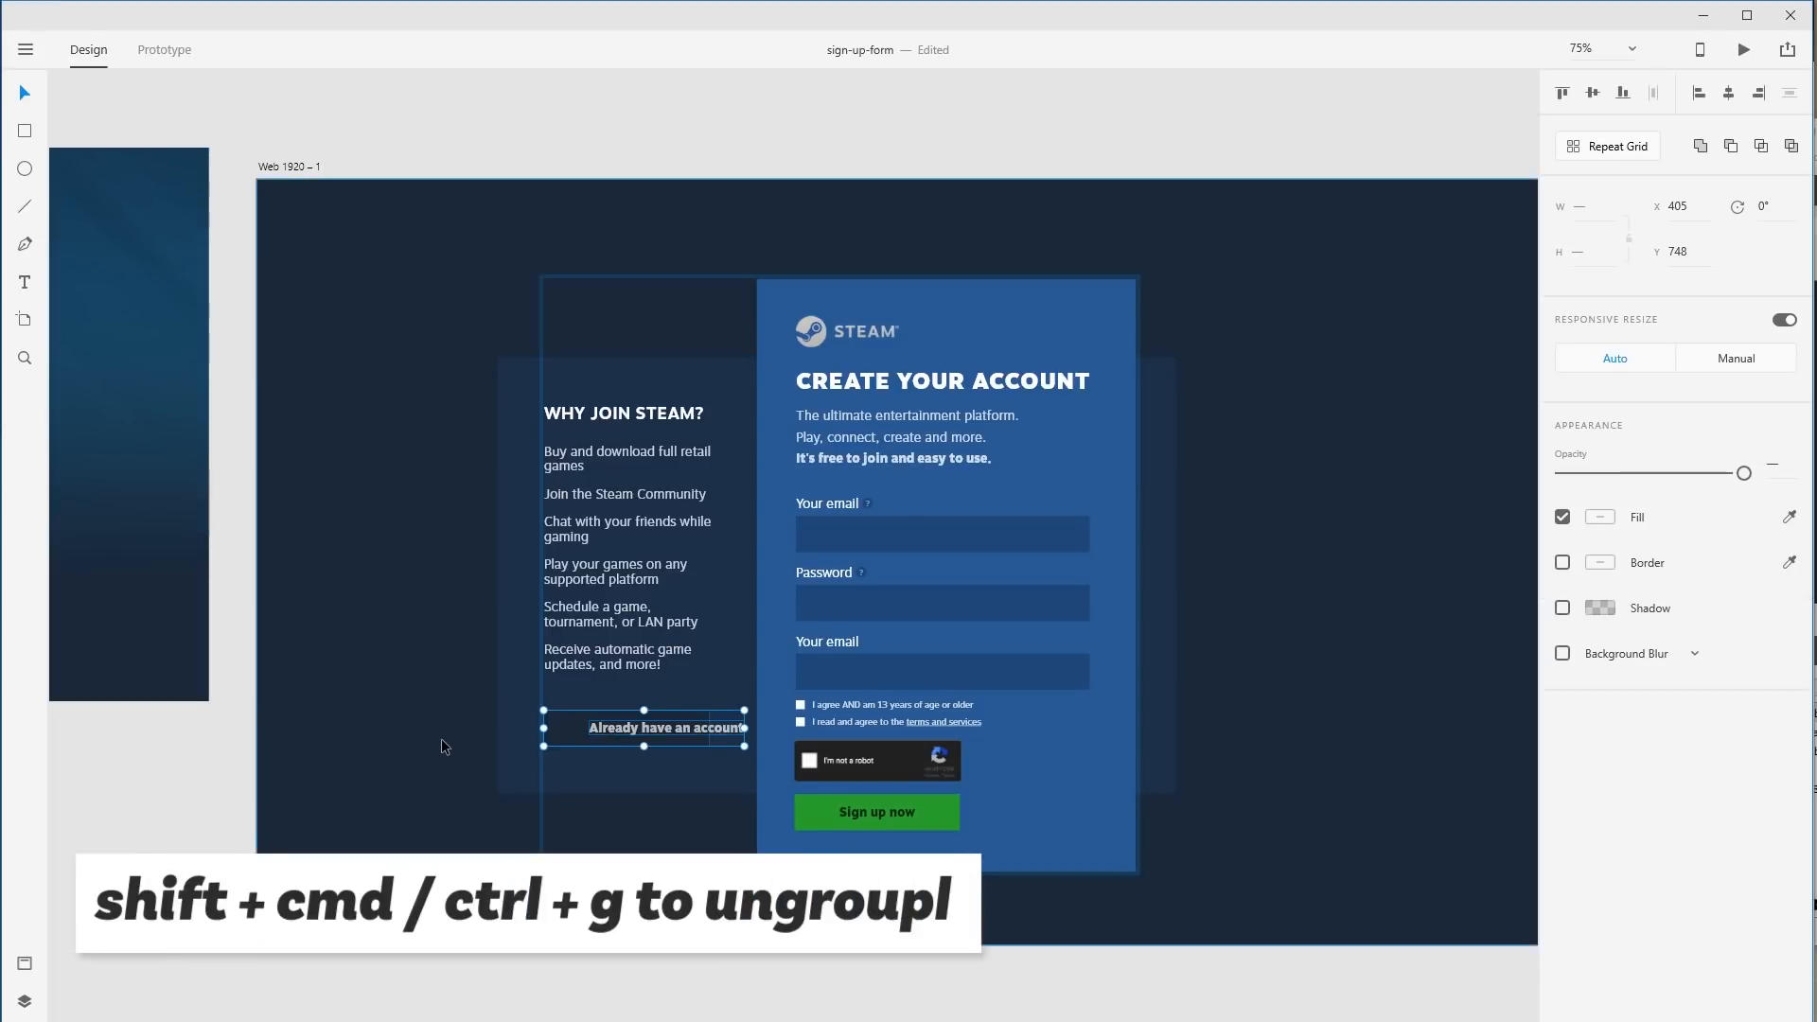
pyautogui.hotkey('ctrl', 'shift', 'g')
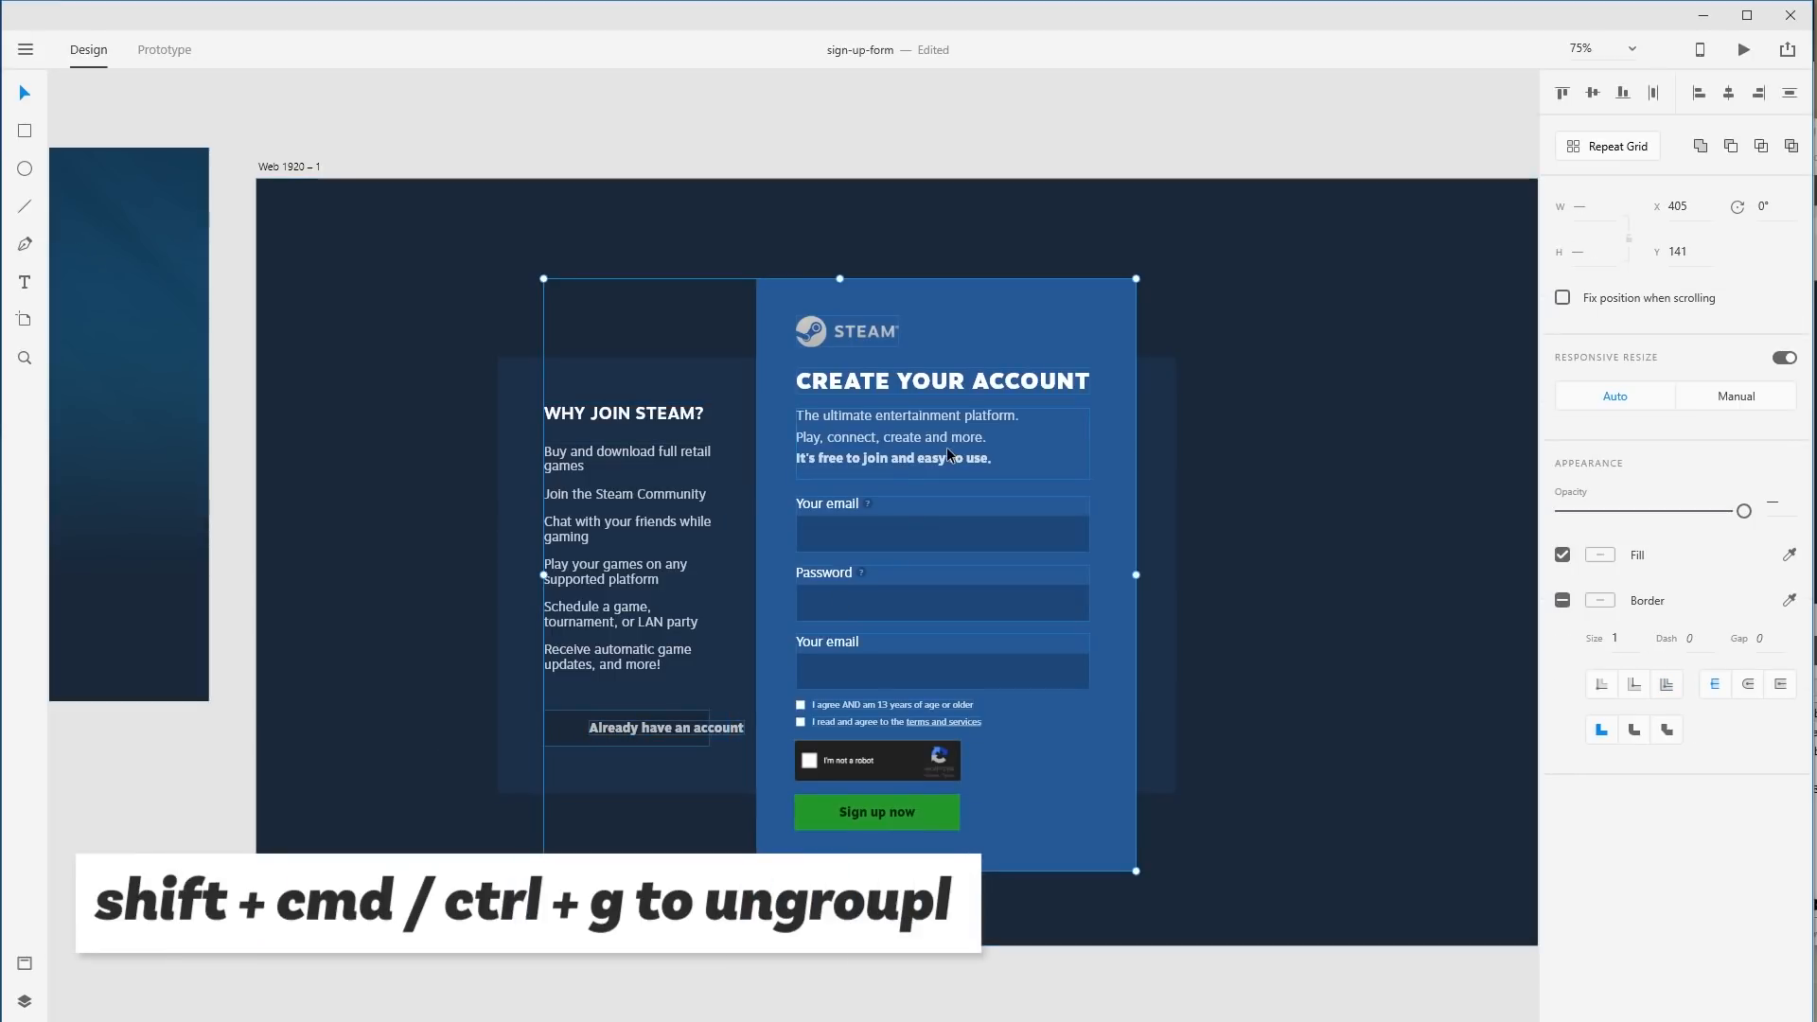
pyautogui.click(467, 637)
pyautogui.click(586, 731)
pyautogui.moveTo(601, 737); pyautogui.dragTo(595, 738)
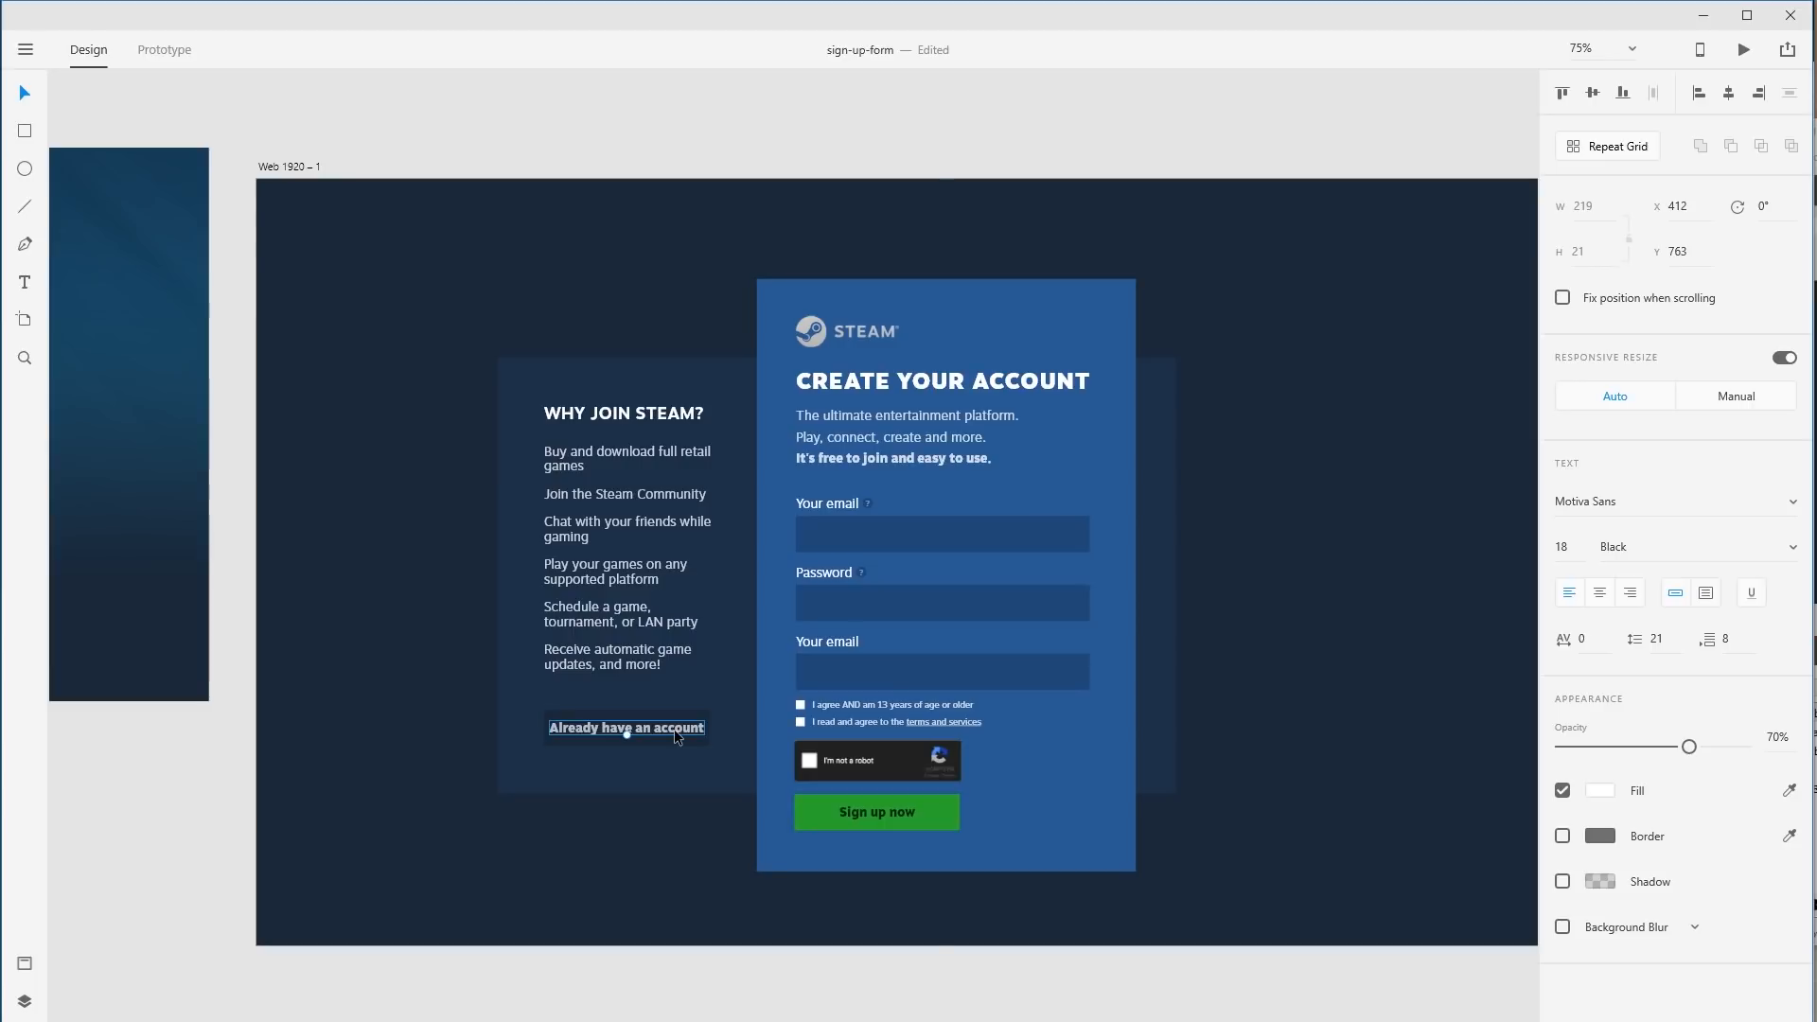
# Delete the dark rectangle behind the 'Already have an account' label.
pyautogui.click(679, 843)
pyautogui.moveTo(562, 765); pyautogui.dragTo(769, 673)
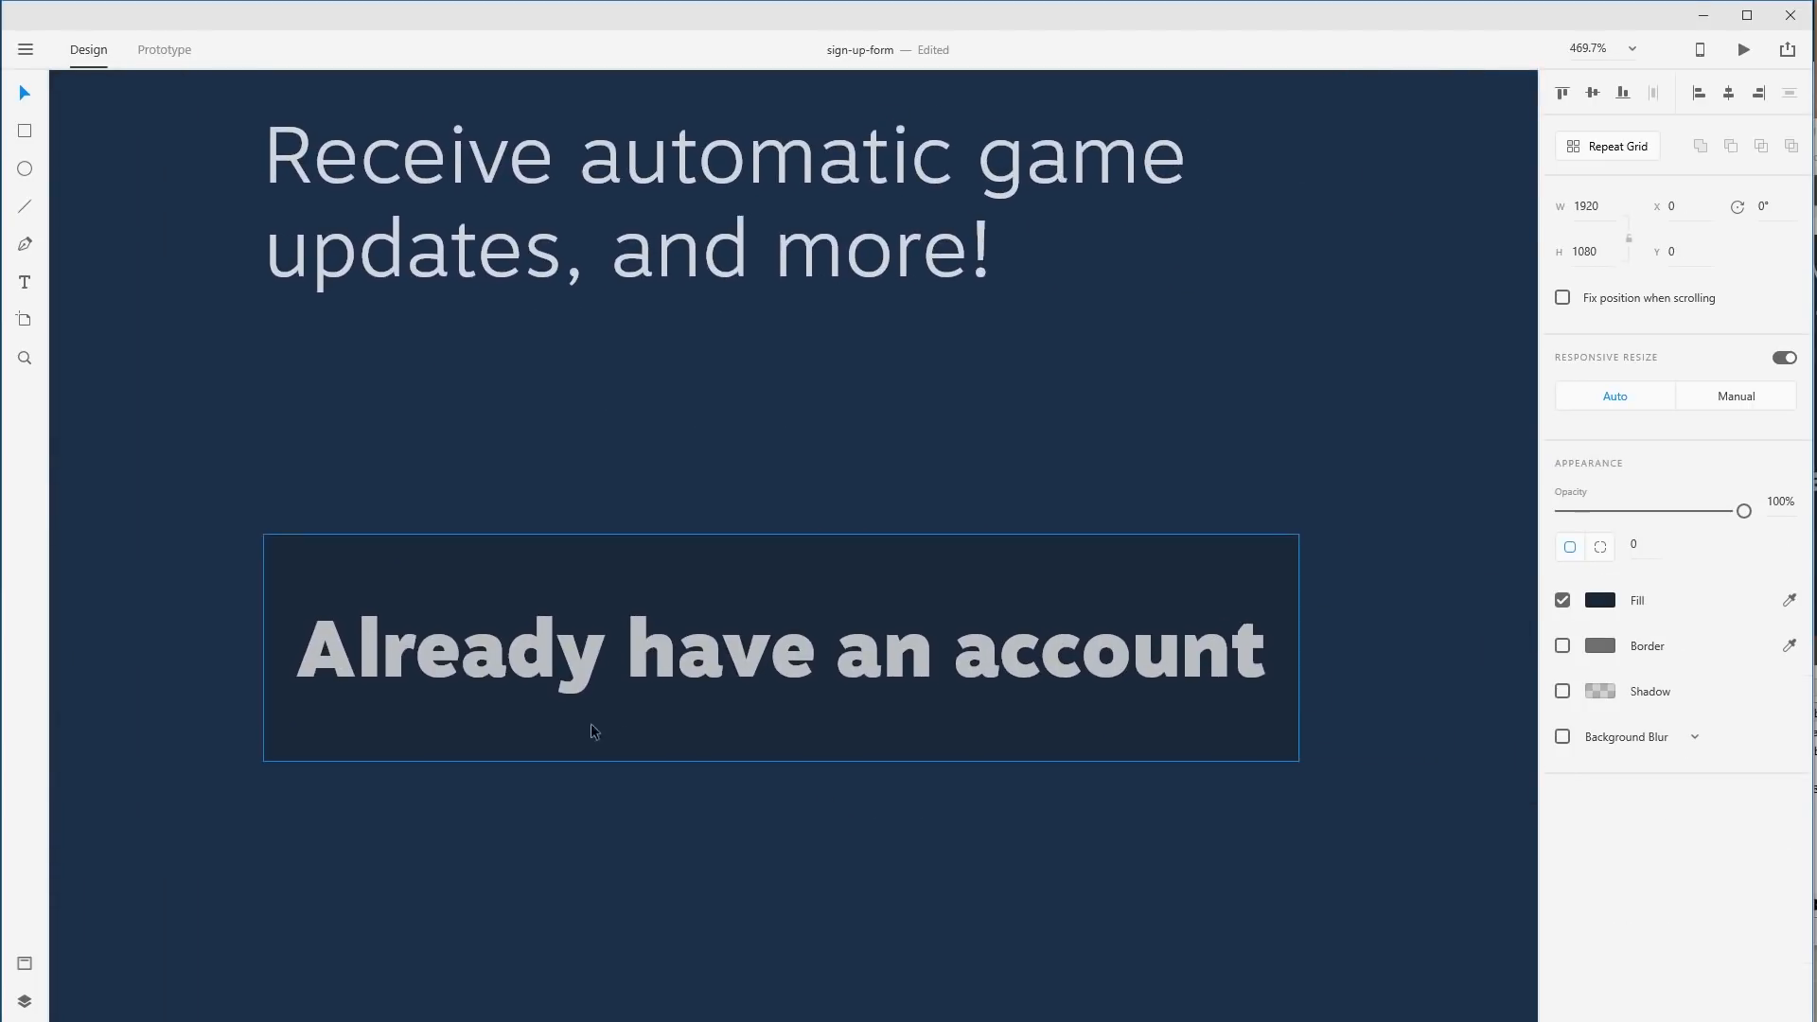
pyautogui.click(742, 572)
pyautogui.moveTo(785, 535); pyautogui.dragTo(784, 553)
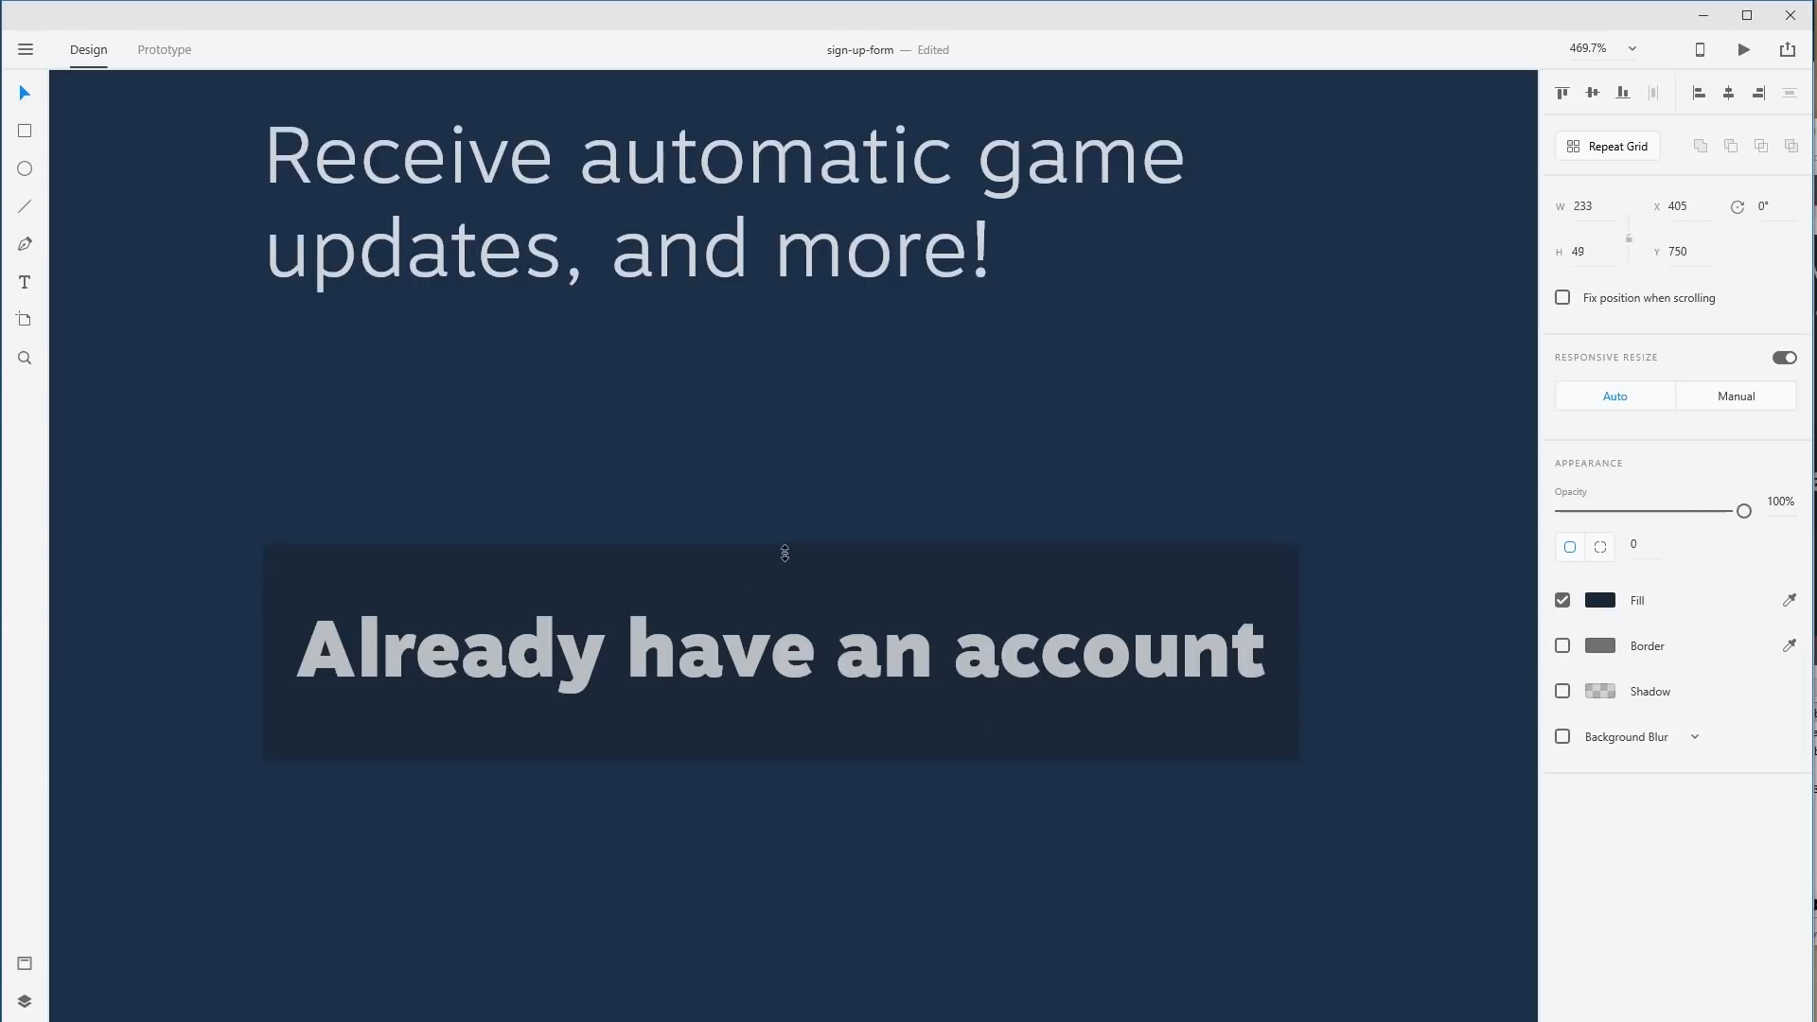
pyautogui.moveTo(782, 689); pyautogui.dragTo(764, 736)
pyautogui.hotkey('ctrl', 'z')
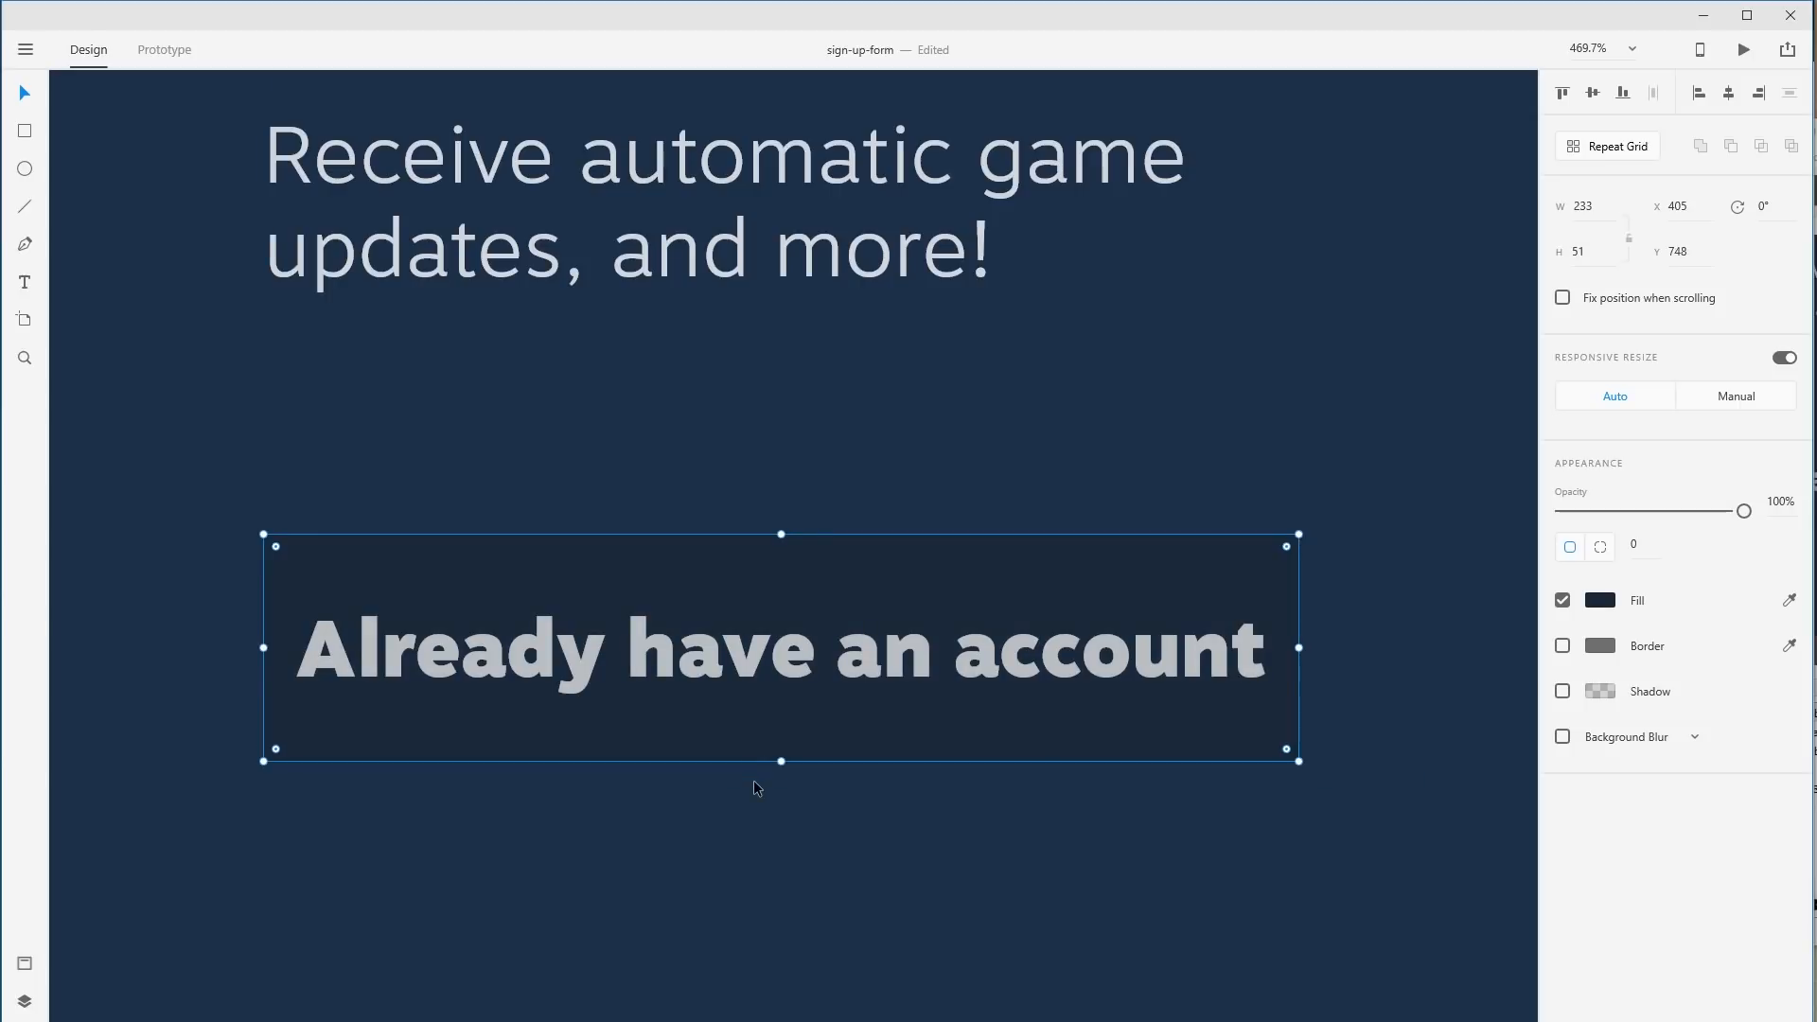
pyautogui.hotkey('ctrl', '1')
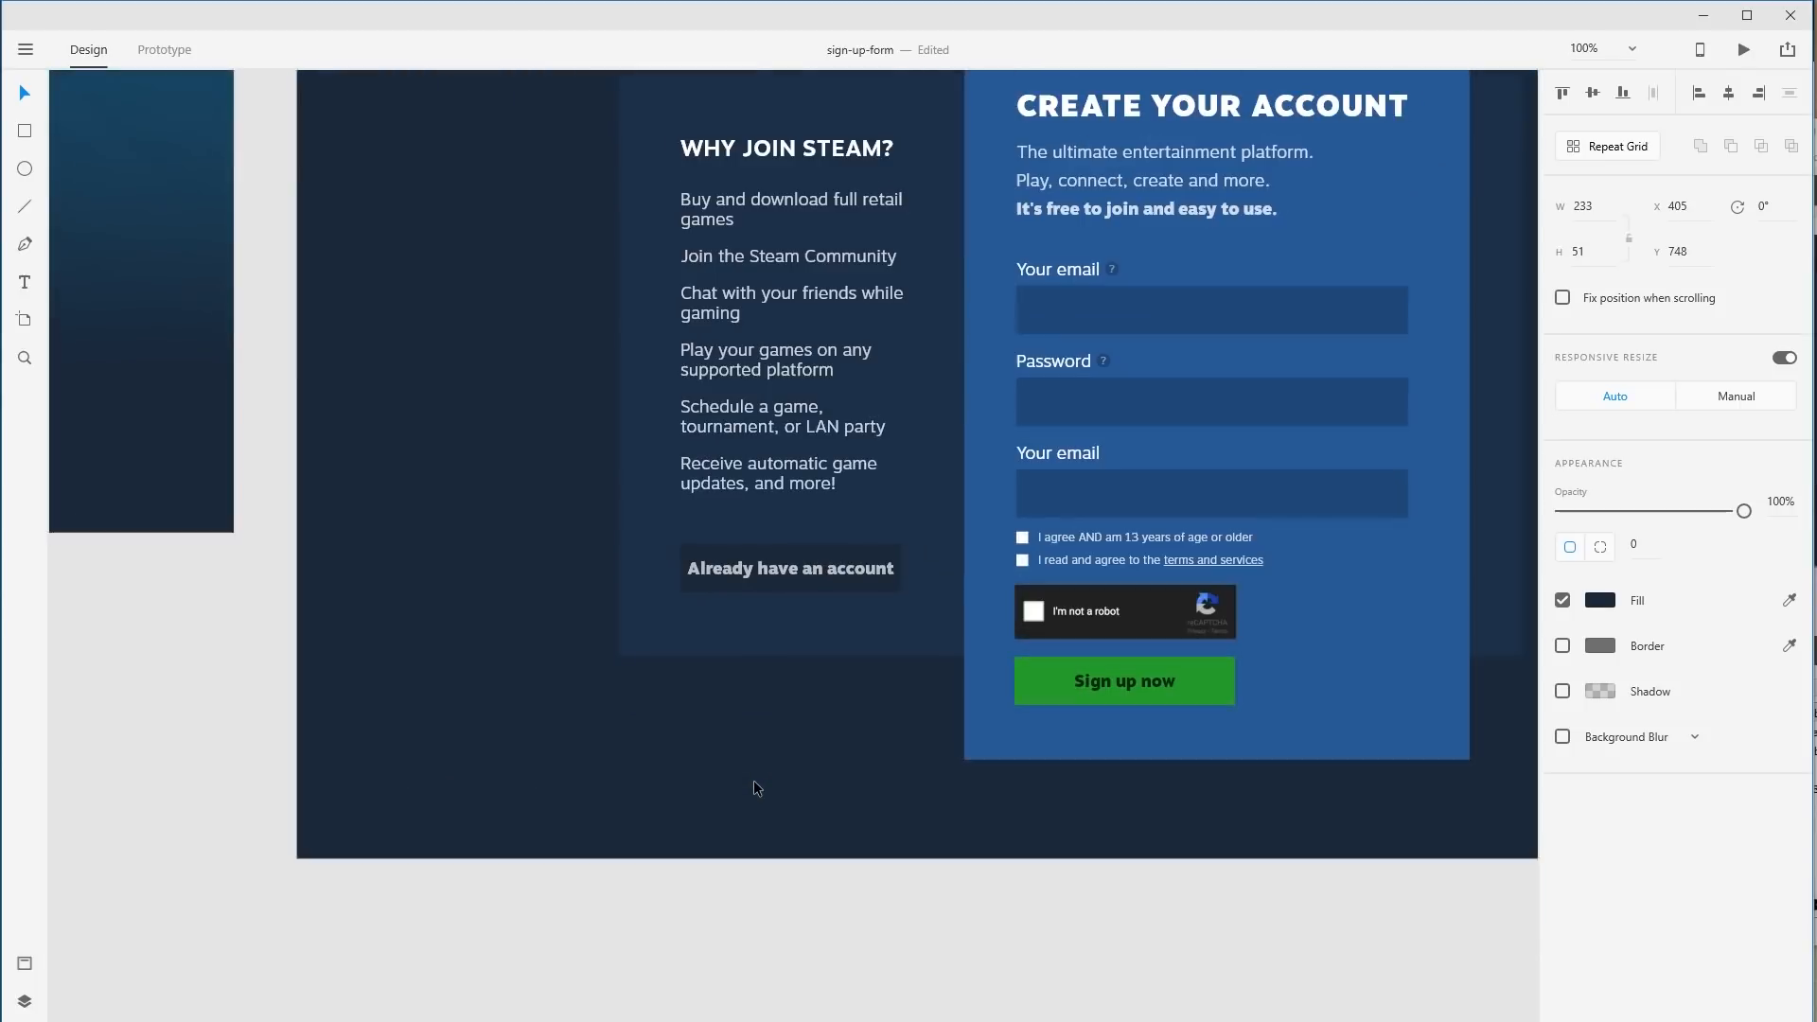
pyautogui.press('Delete')
# Move the label lower, set it to 100% opacity, reword it 'I already have an account' and underline it.
pyautogui.moveTo(799, 566); pyautogui.dragTo(803, 599)
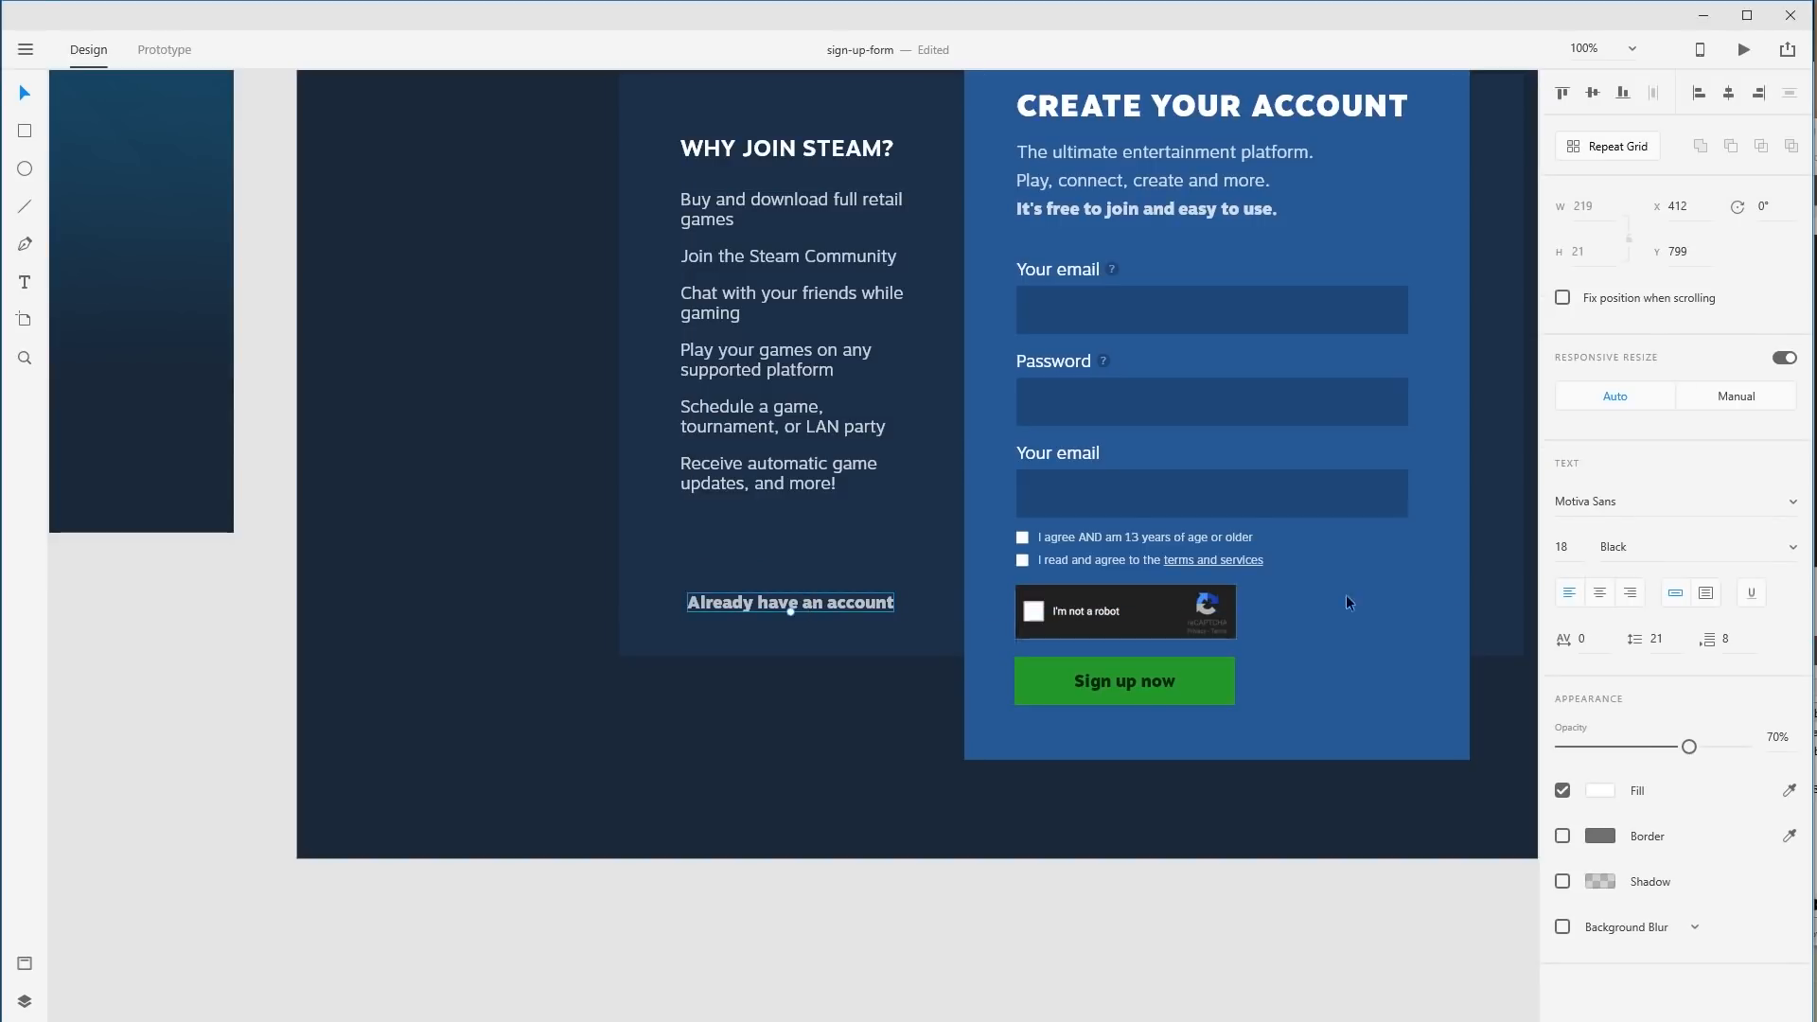
pyautogui.moveTo(1690, 747); pyautogui.dragTo(1745, 746)
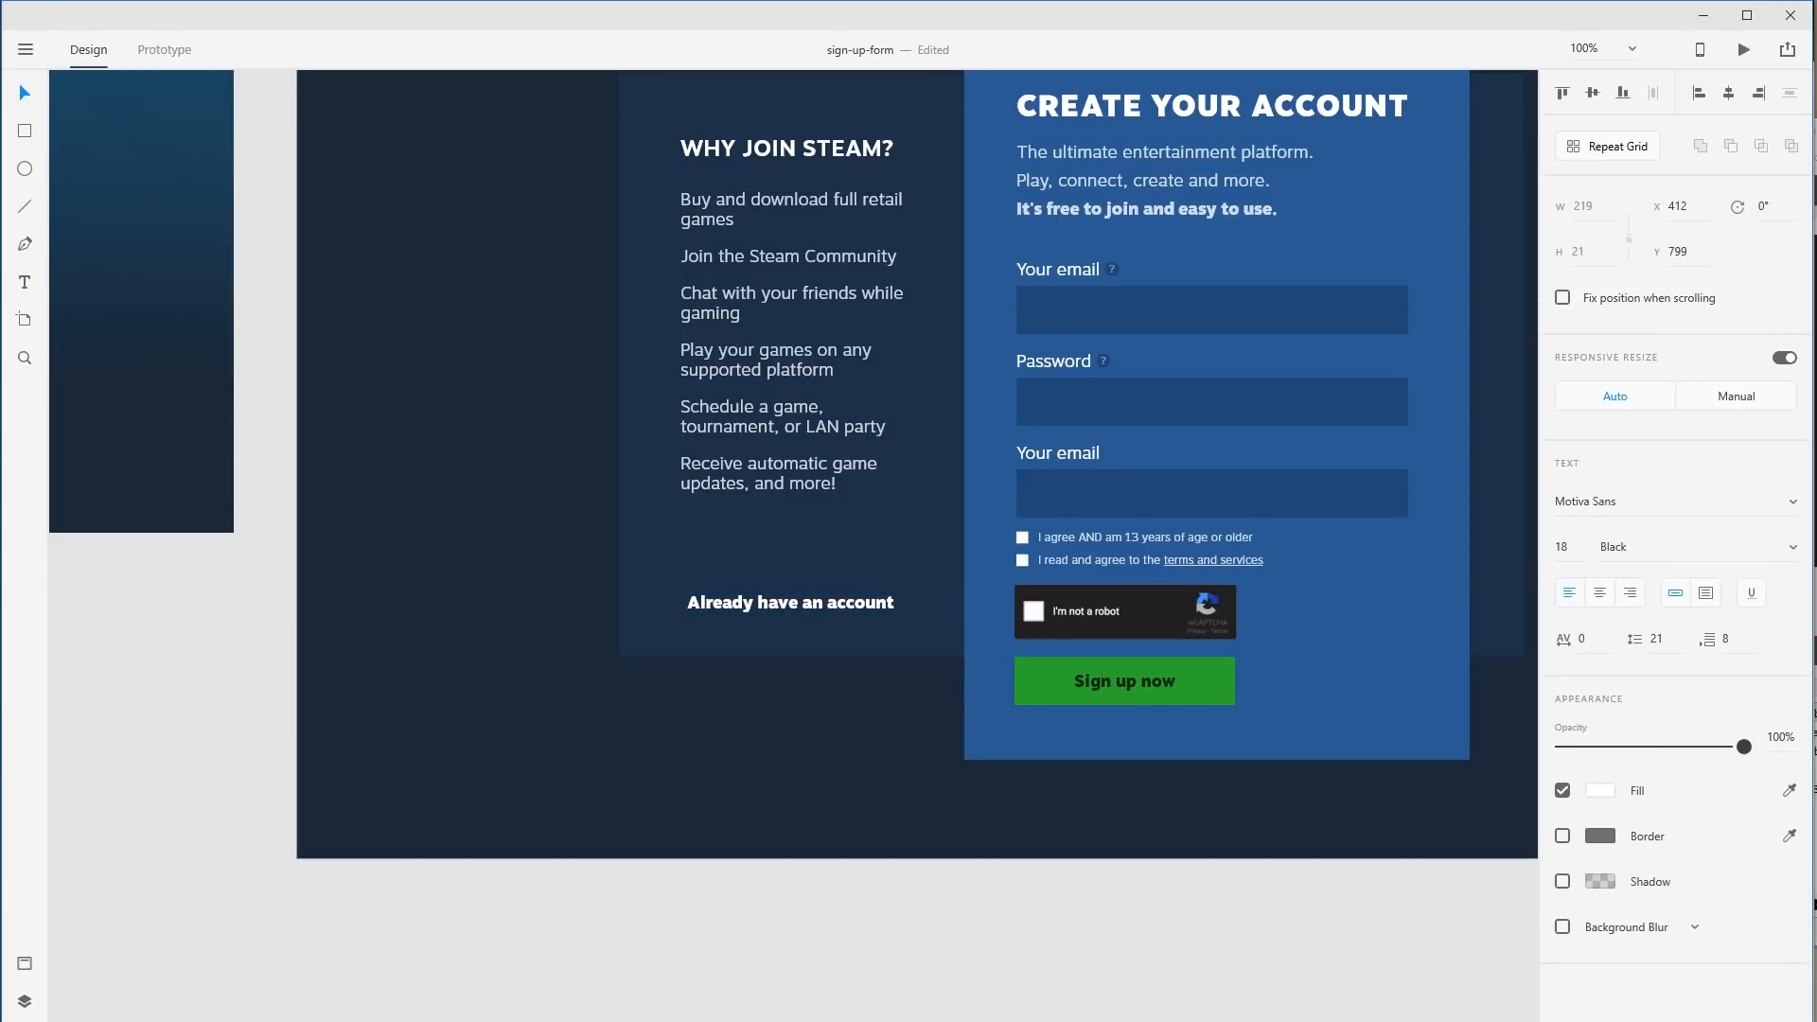
pyautogui.moveTo(1179, 712); pyautogui.dragTo(1003, 892)
pyautogui.doubleClick(532, 783)
pyautogui.press('Left')
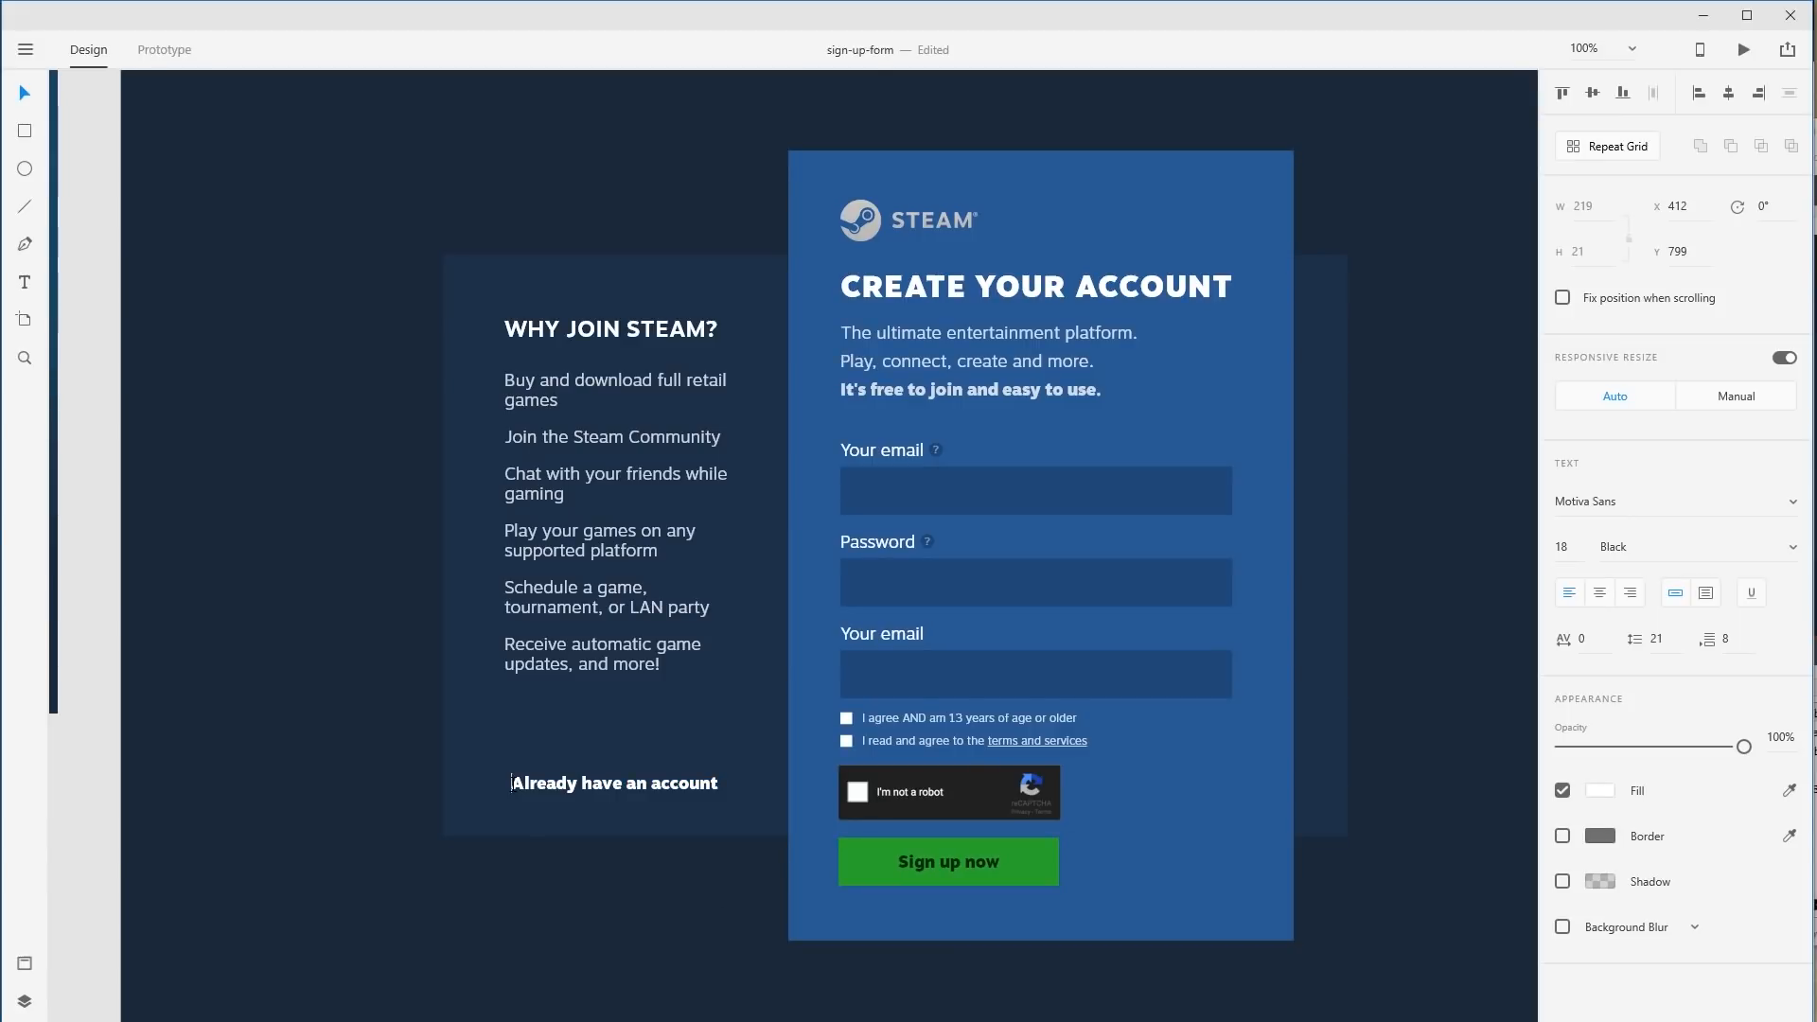
pyautogui.write('I')
pyautogui.press('Delete')
pyautogui.write('a')
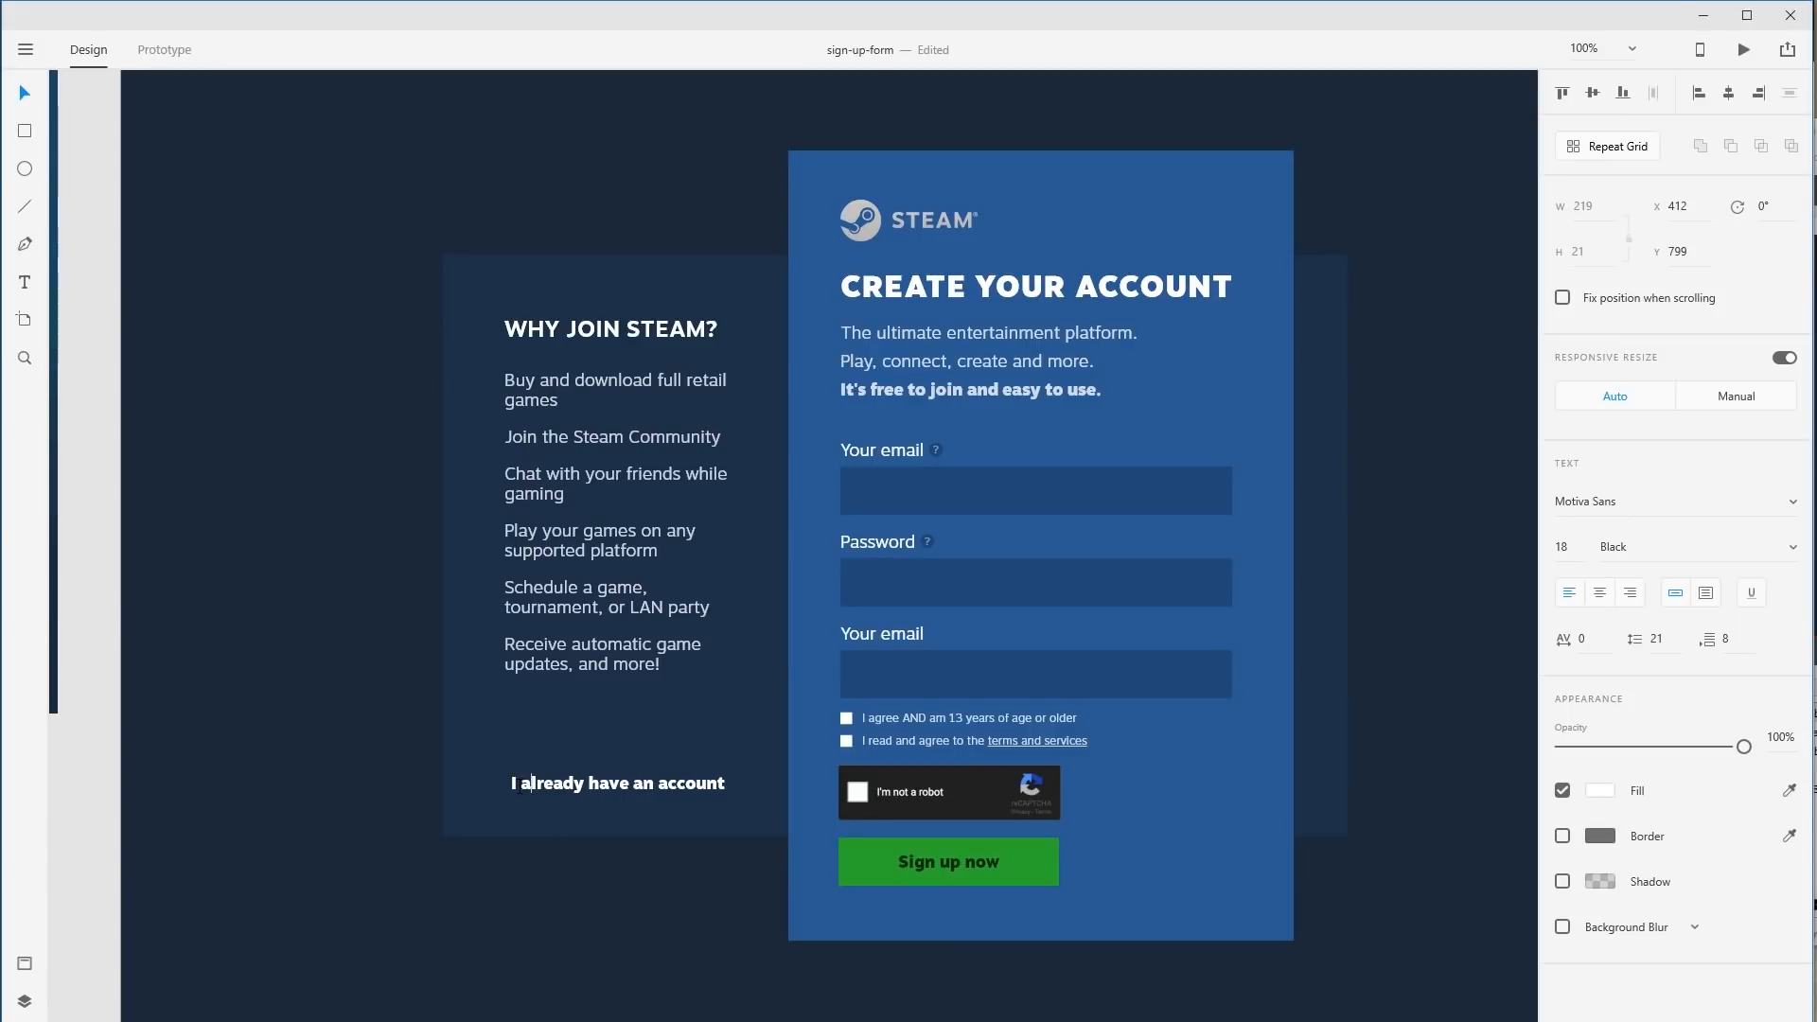
pyautogui.press('Escape')
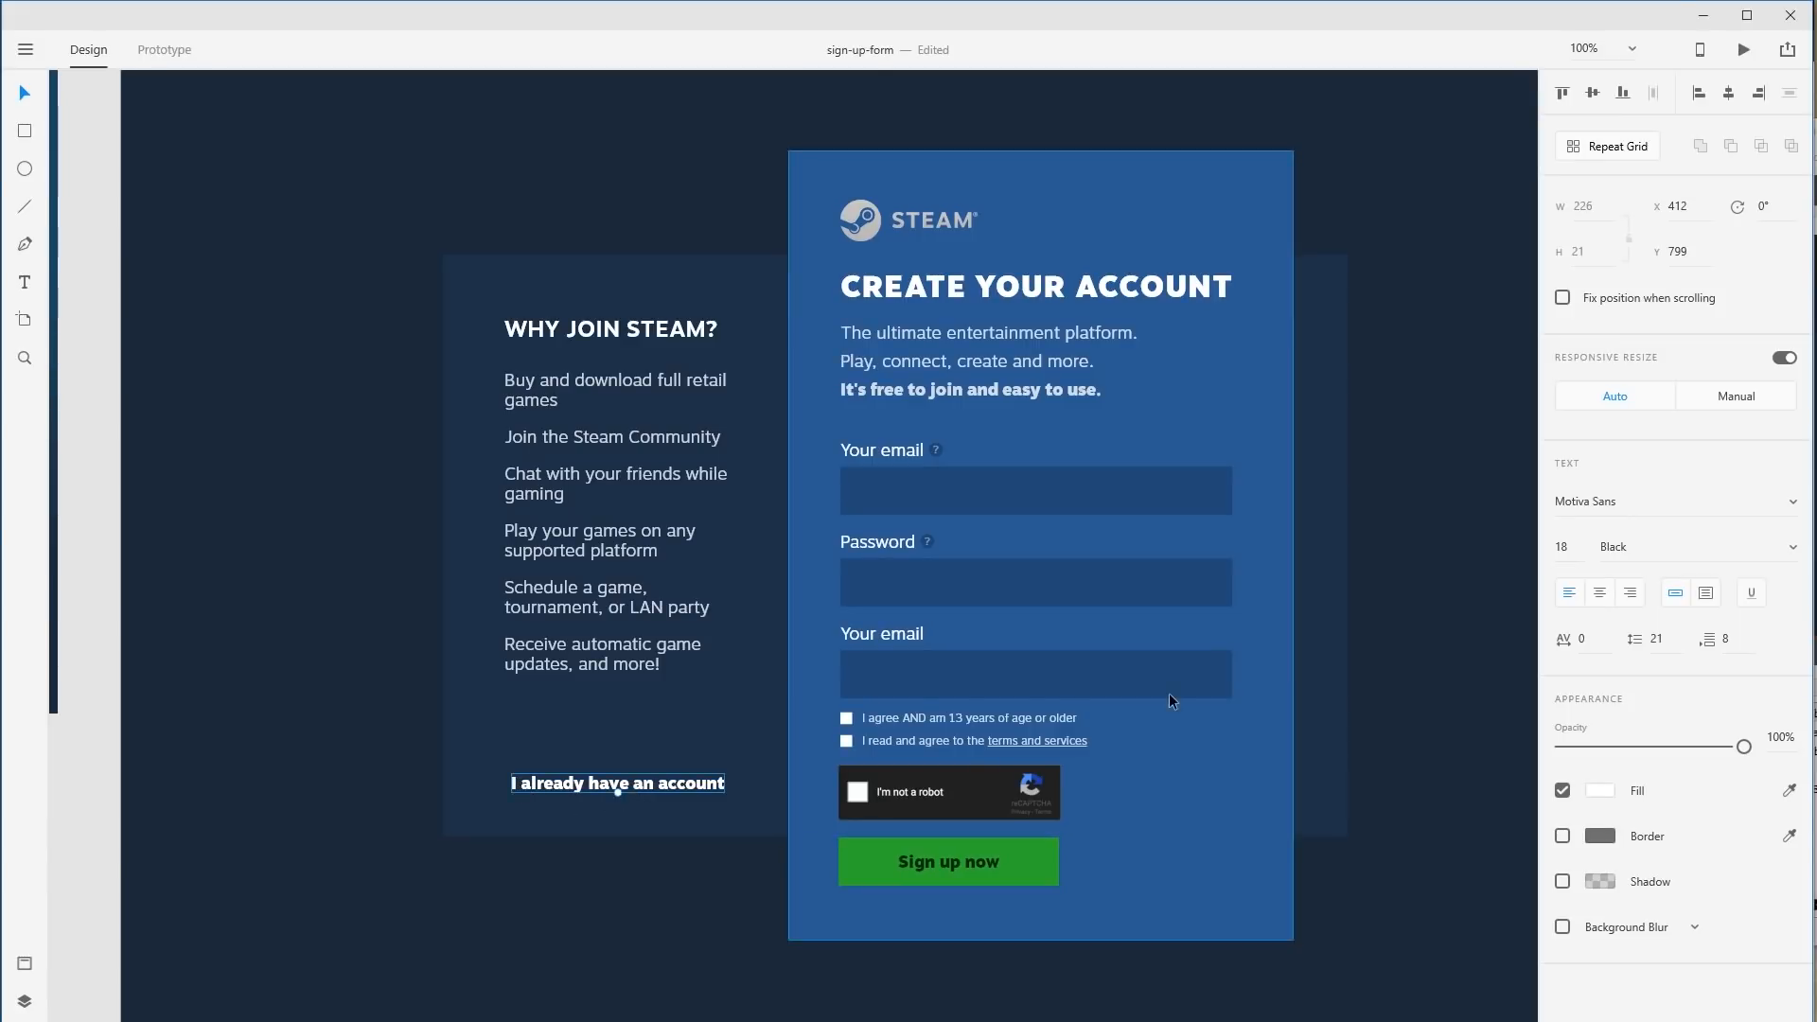
pyautogui.hotkey('ctrl', 'u')
# Nudge the link up, trial the Sign up now green on it, undo, and inspect the button's fill colour.
pyautogui.click(619, 946)
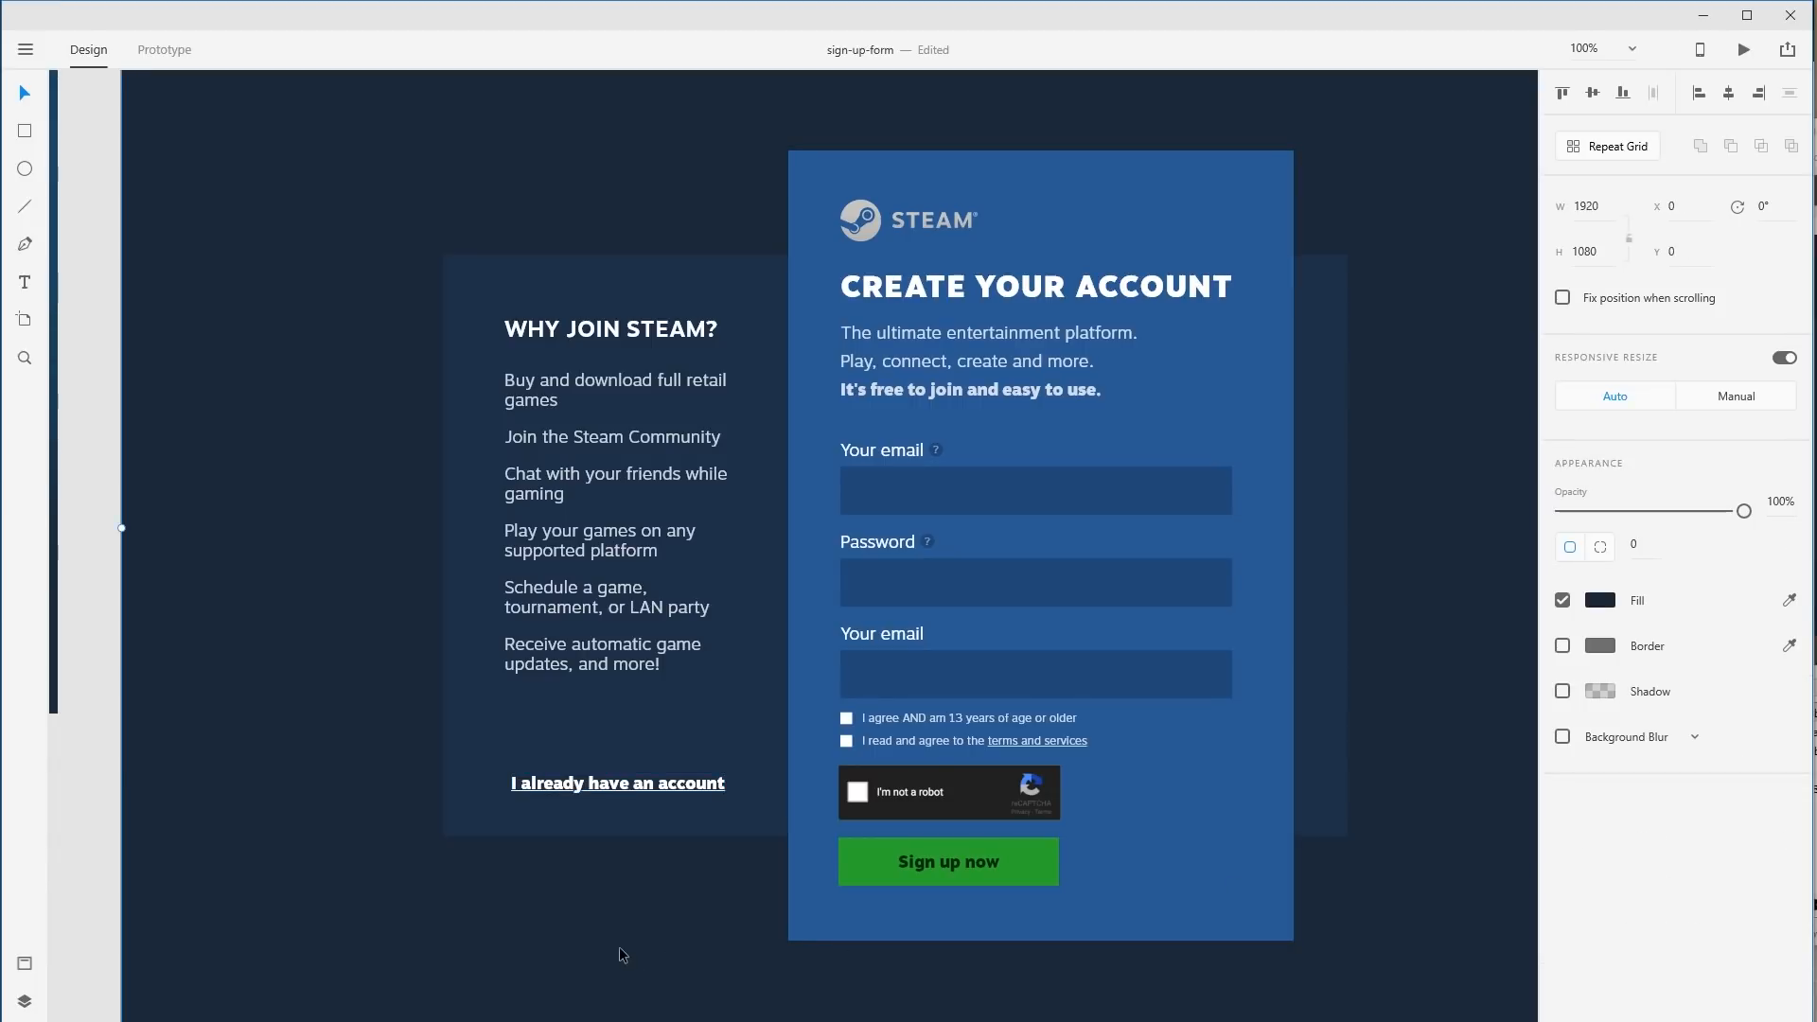
pyautogui.moveTo(658, 791); pyautogui.dragTo(658, 786)
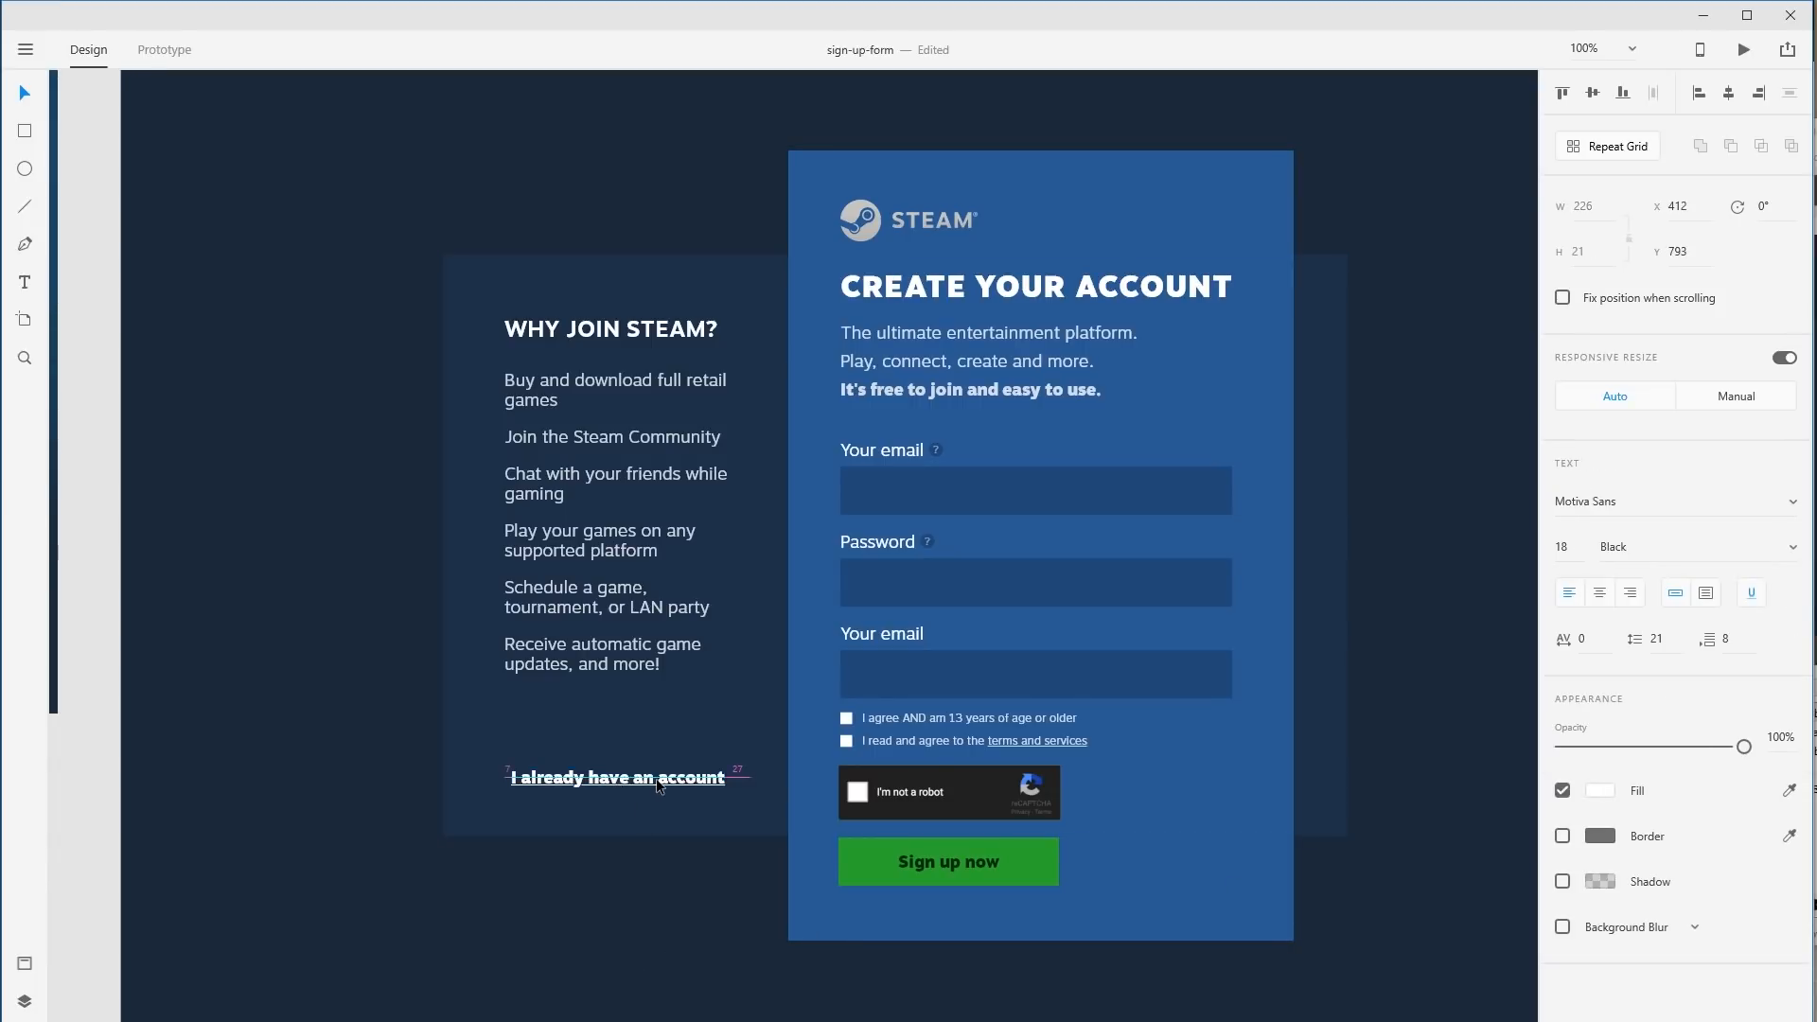
pyautogui.click(1788, 791)
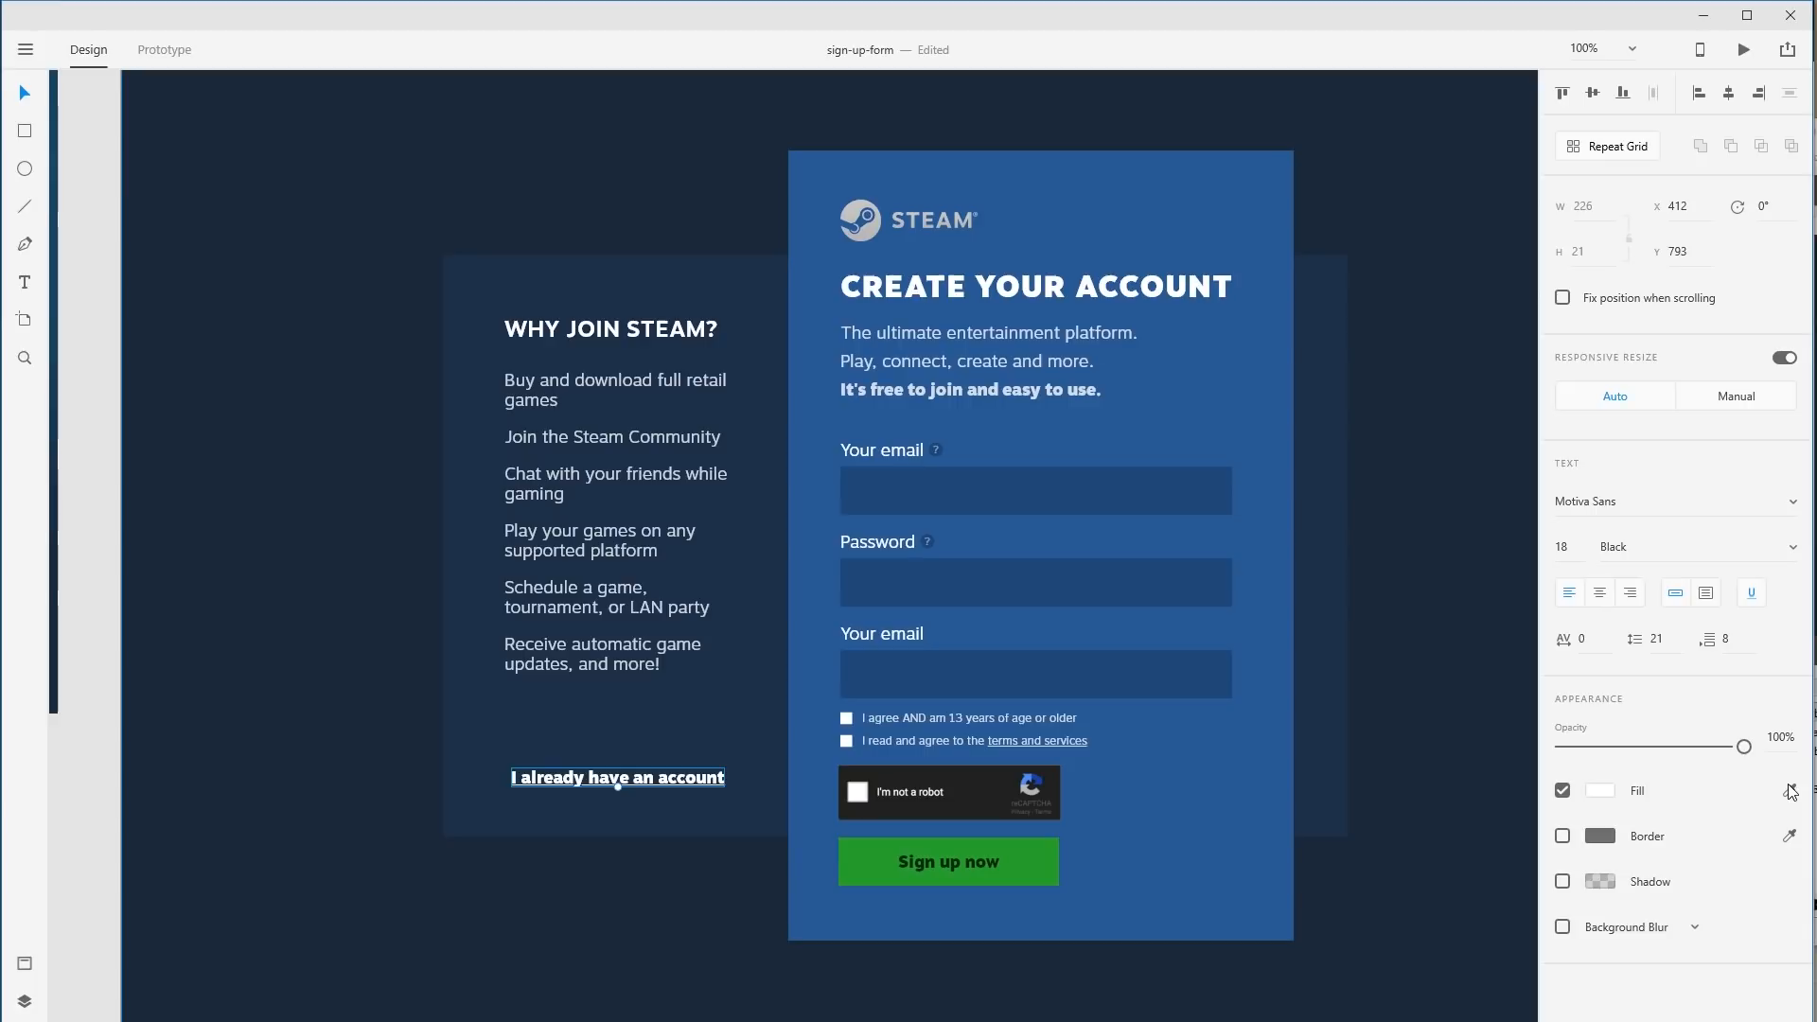
pyautogui.click(1041, 876)
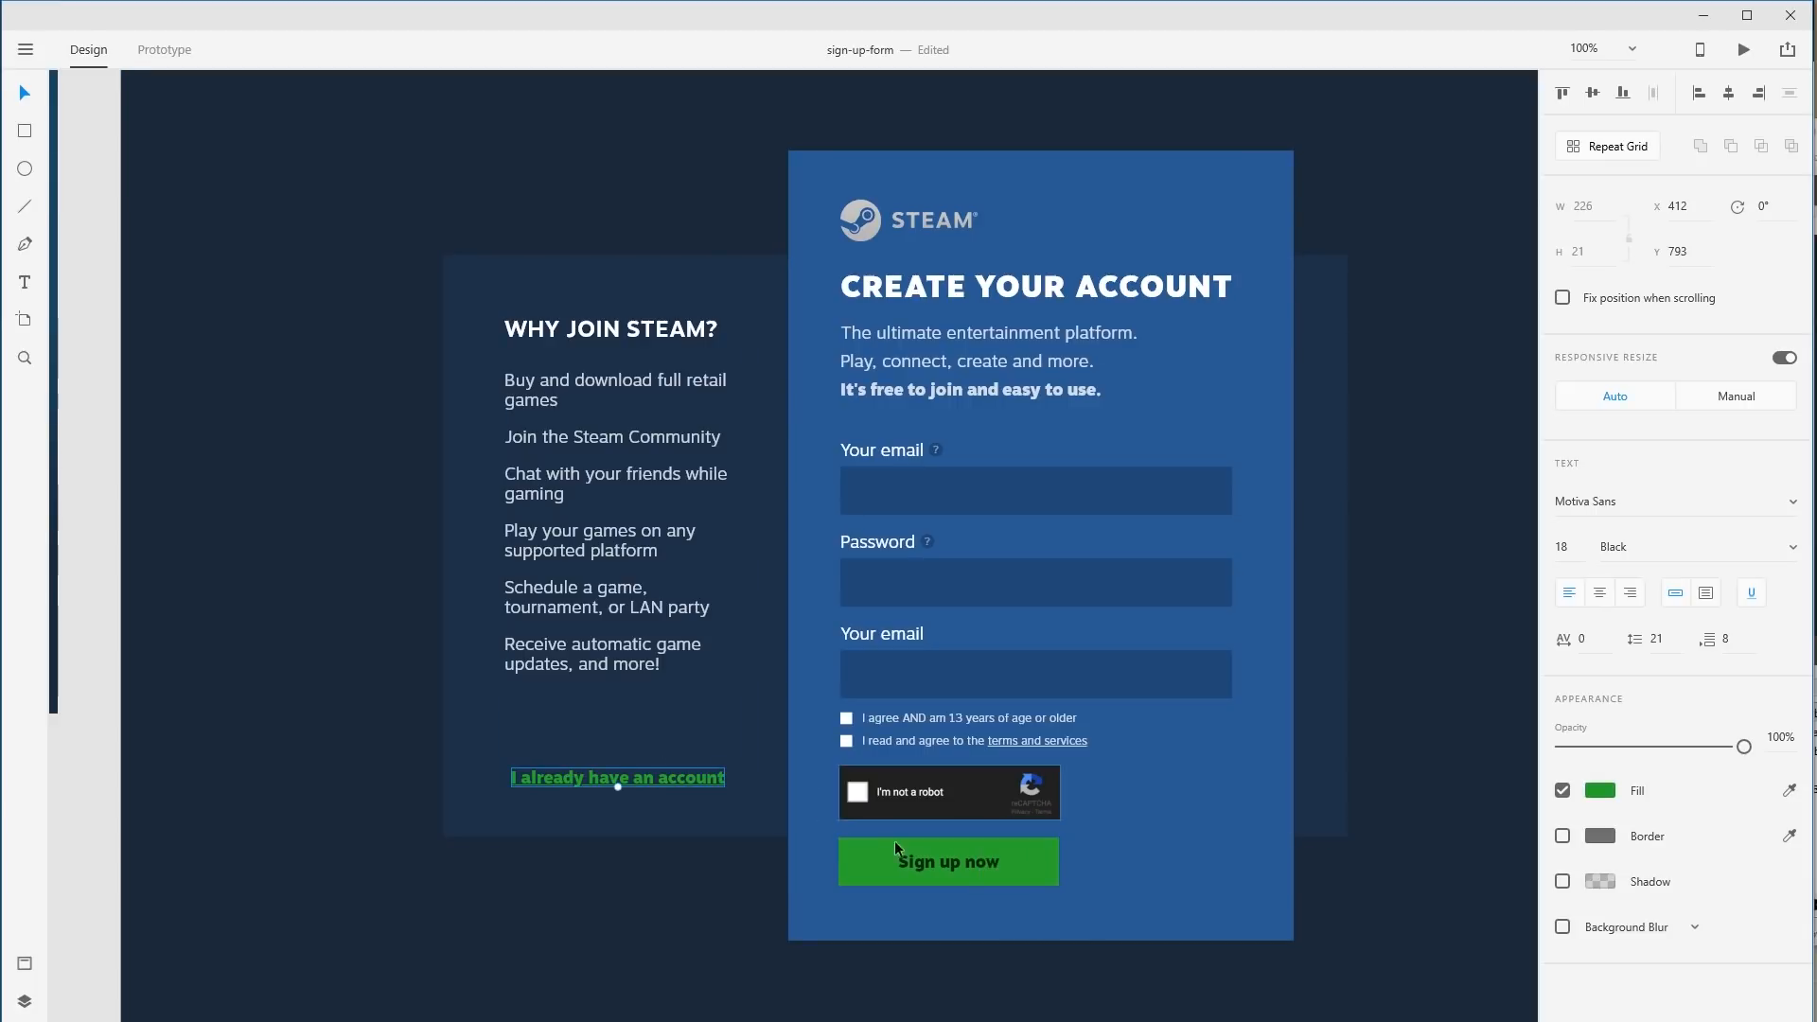
pyautogui.hotkey('ctrl', 'z')
pyautogui.click(1050, 872)
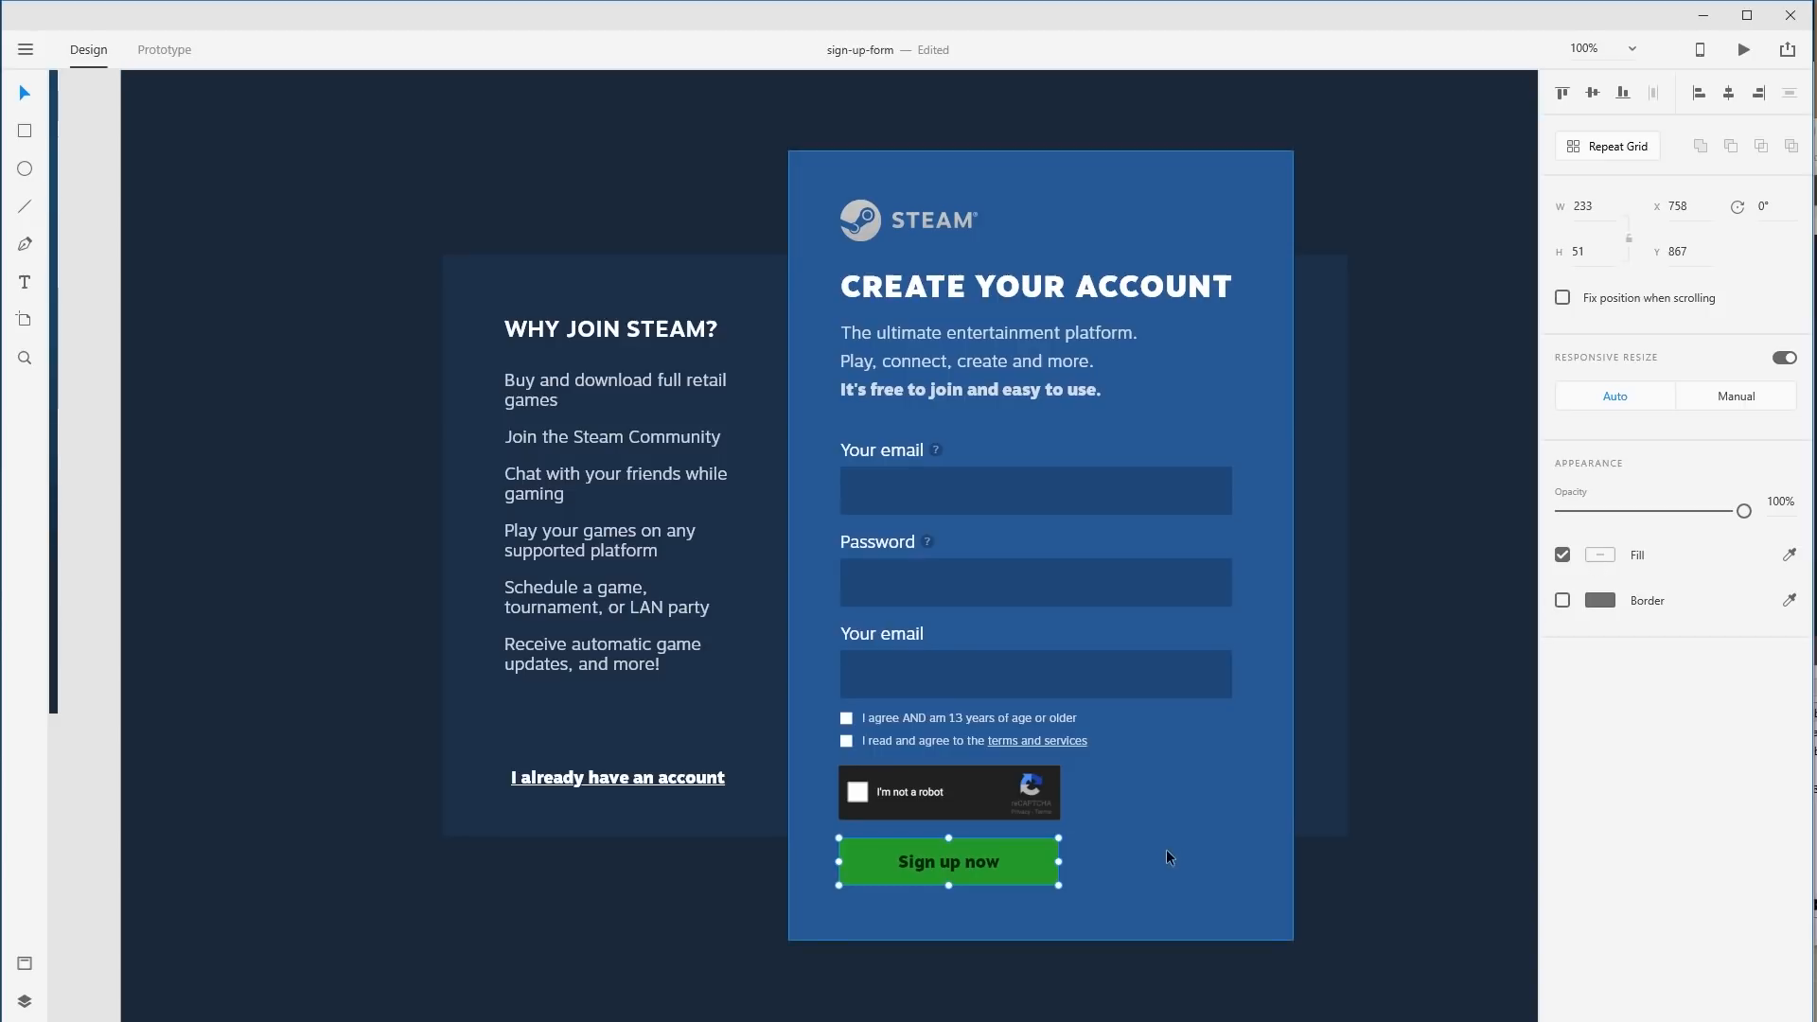
pyautogui.doubleClick(1038, 855)
pyautogui.click(1601, 563)
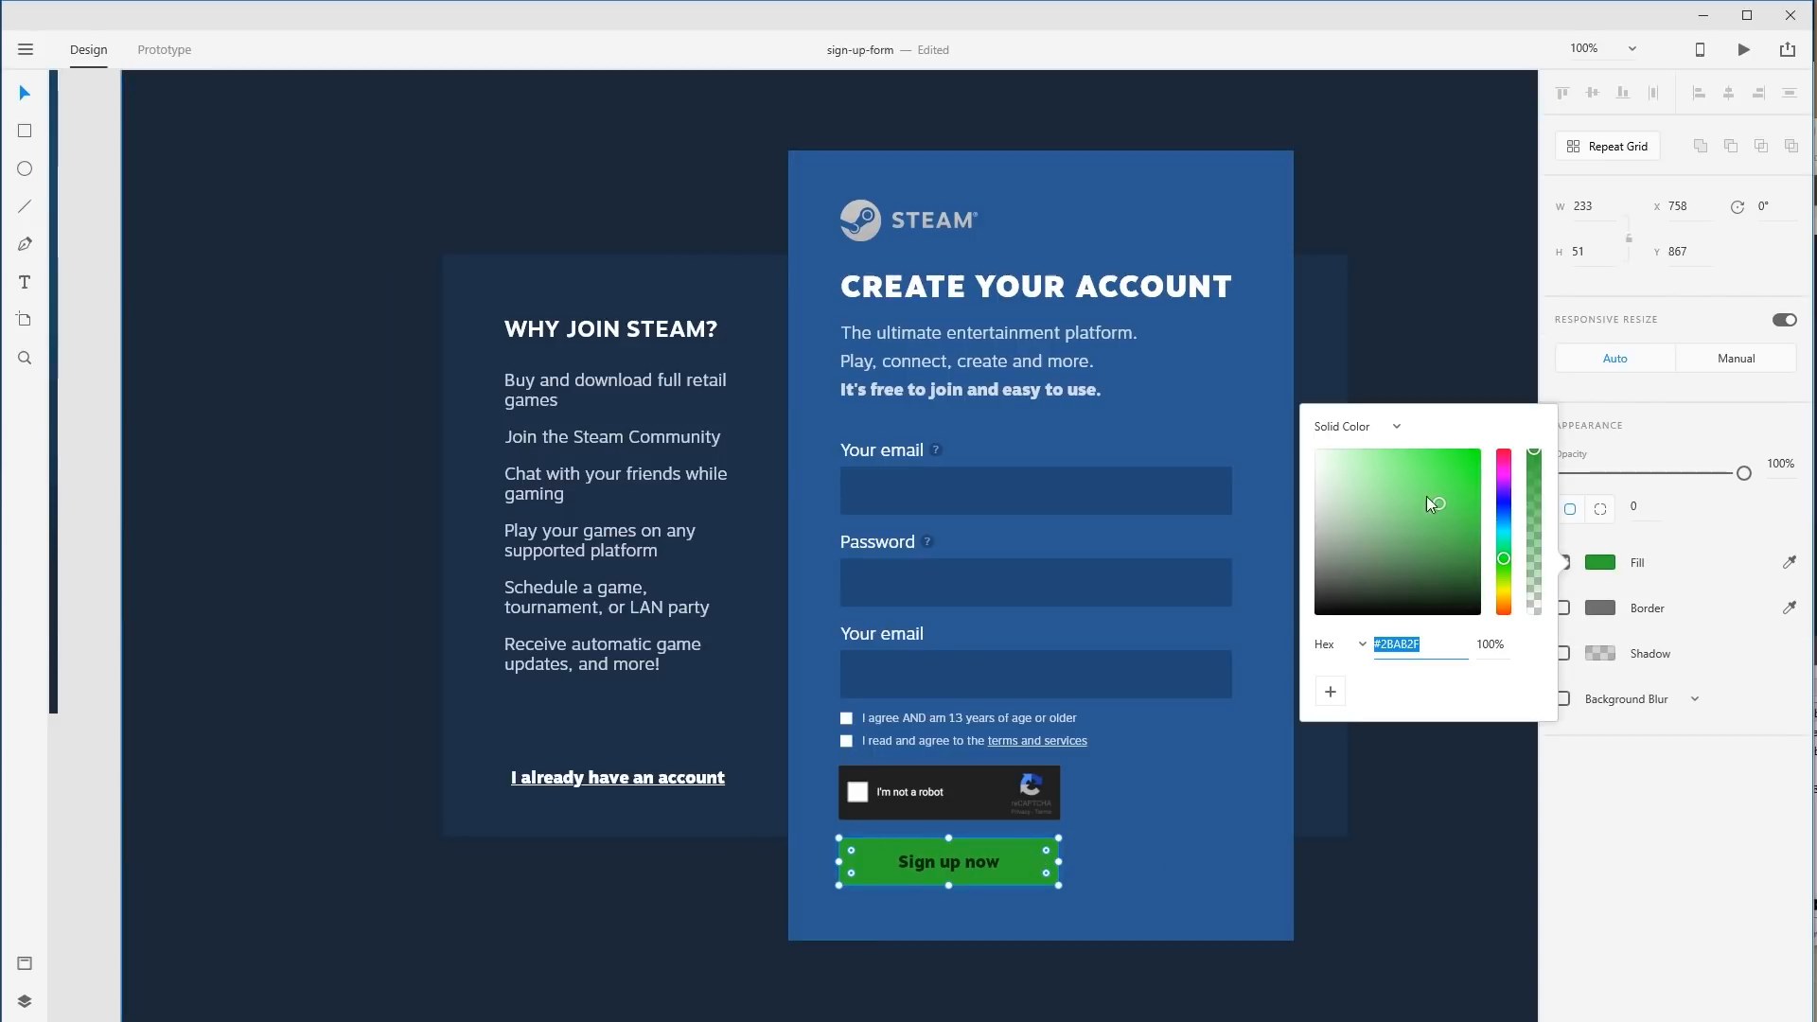
pyautogui.click(1469, 288)
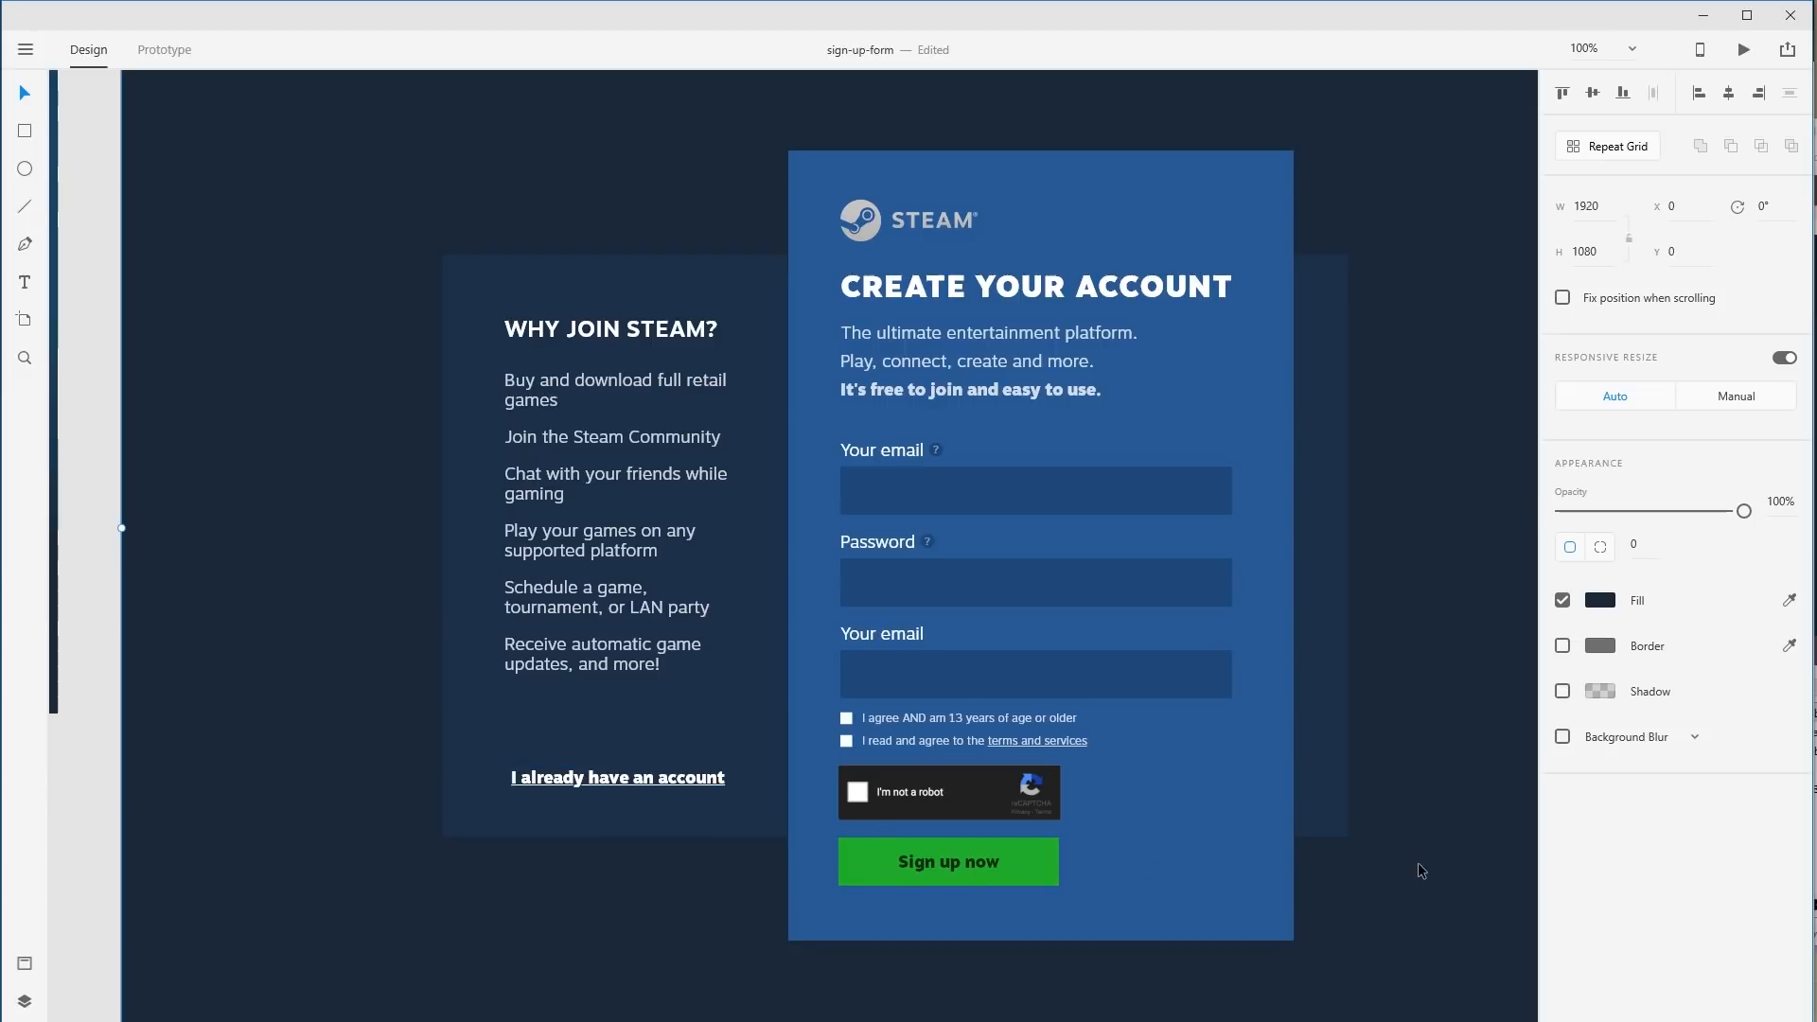
pyautogui.click(696, 789)
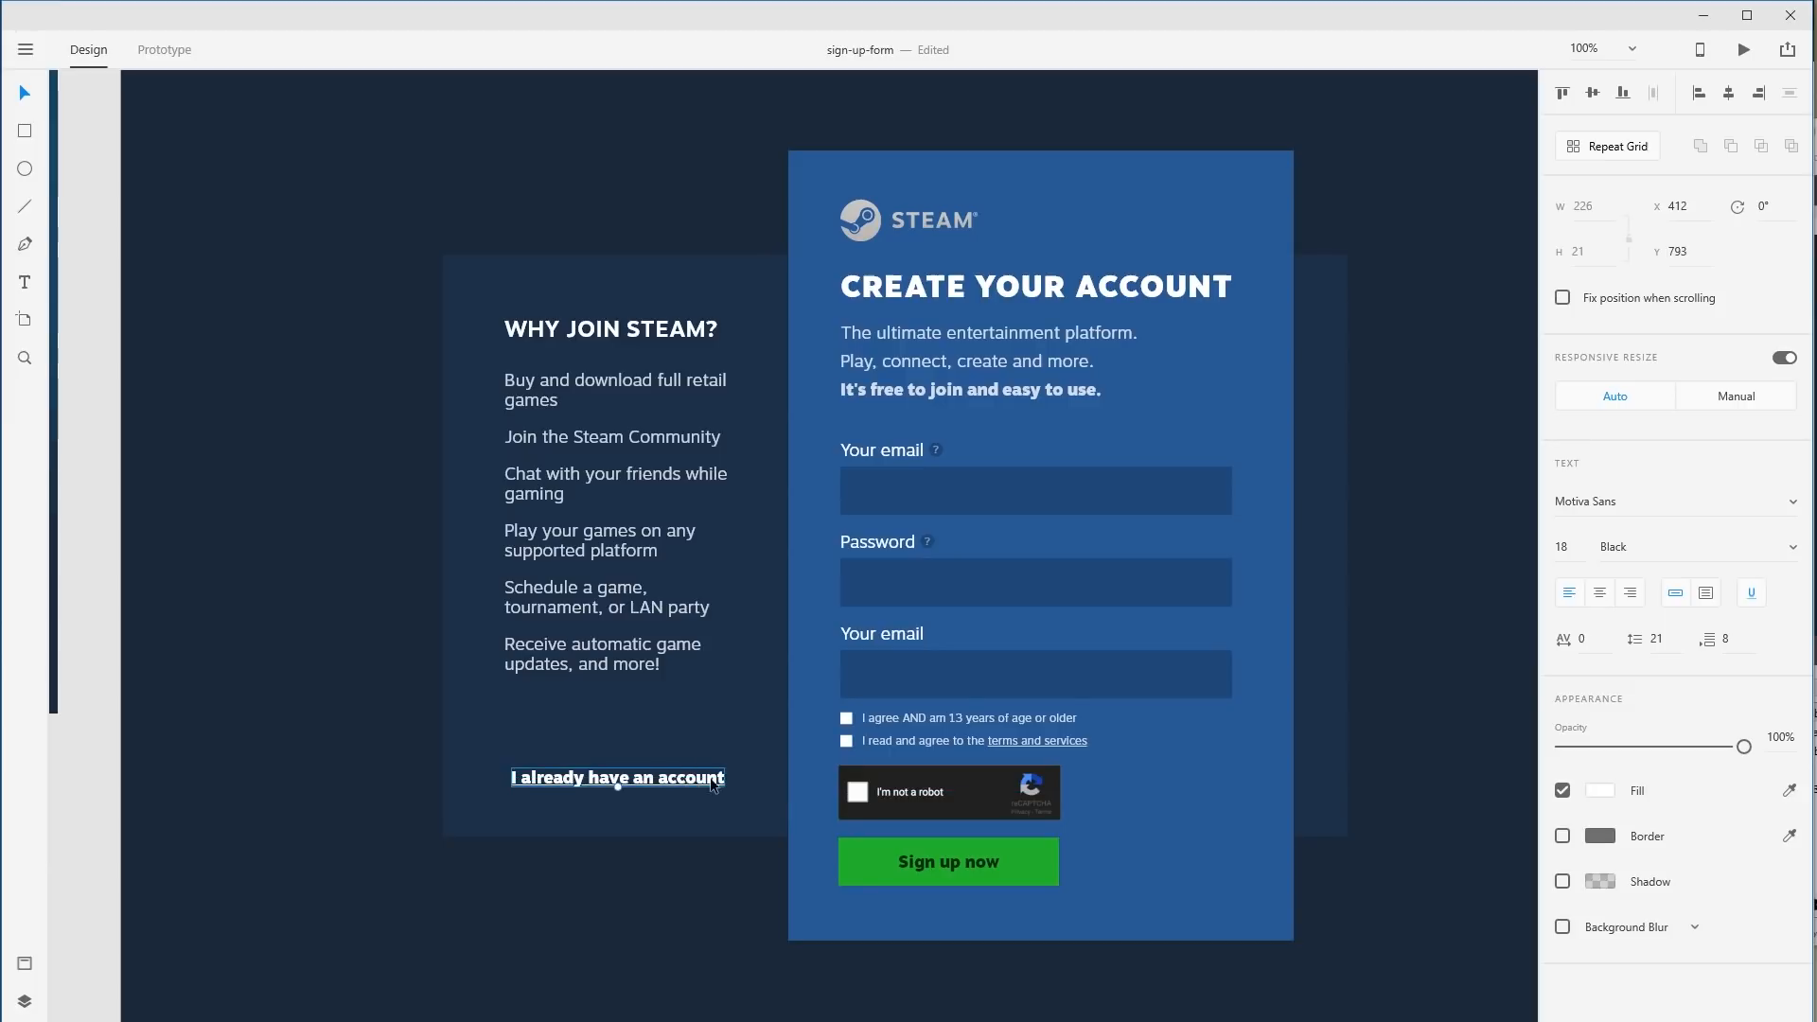
# Narrow the Sign up now button and move the account link beside it.
pyautogui.moveTo(1344, 813); pyautogui.dragTo(1233, 825)
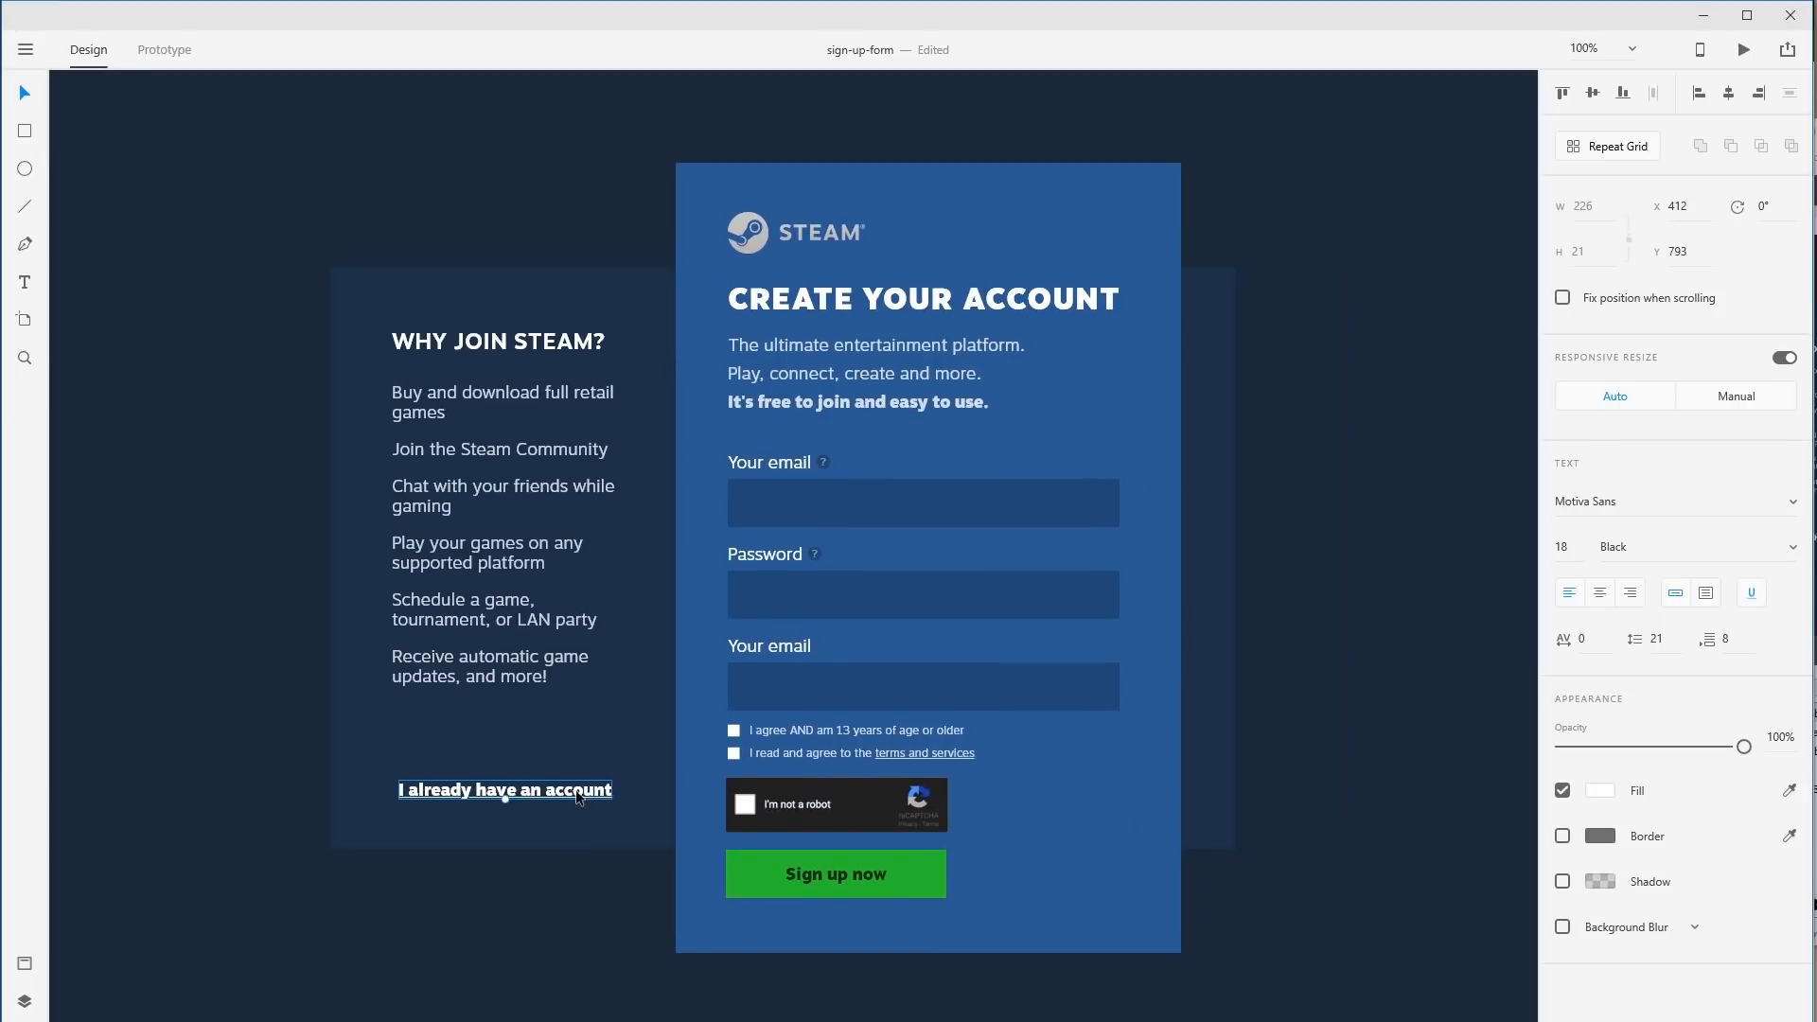
pyautogui.moveTo(580, 798); pyautogui.dragTo(1152, 880)
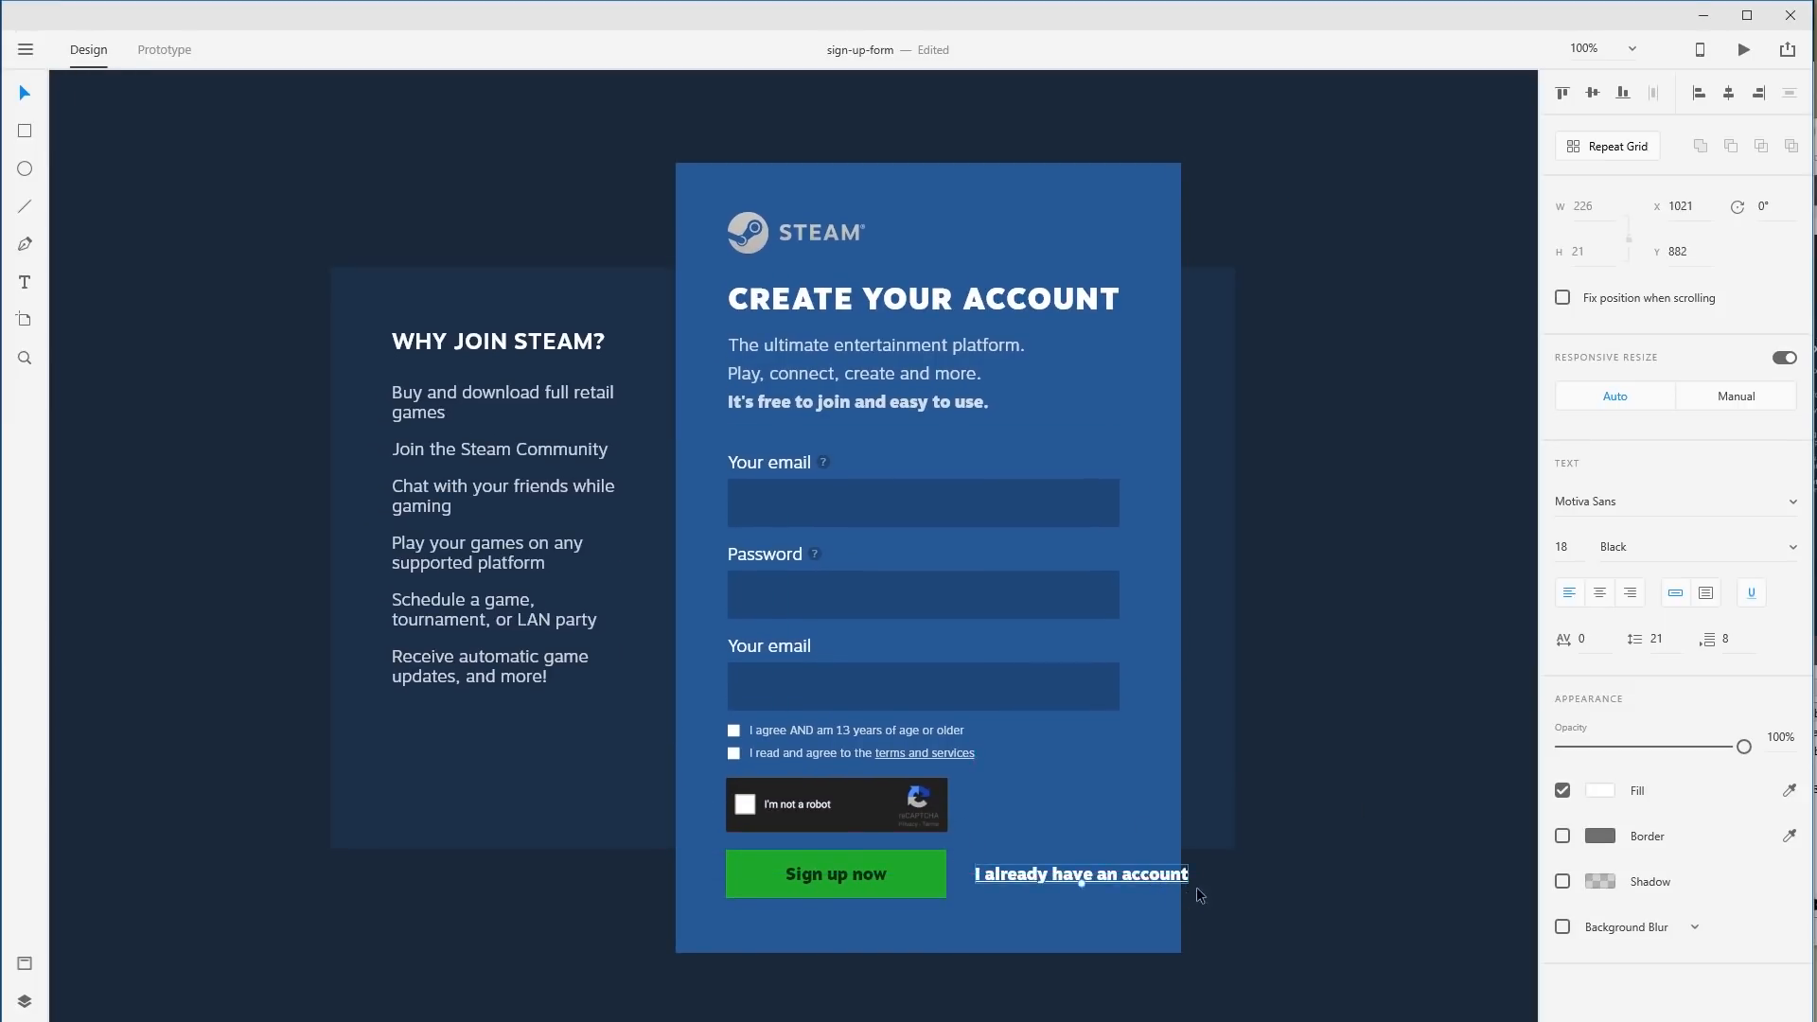
pyautogui.click(942, 872)
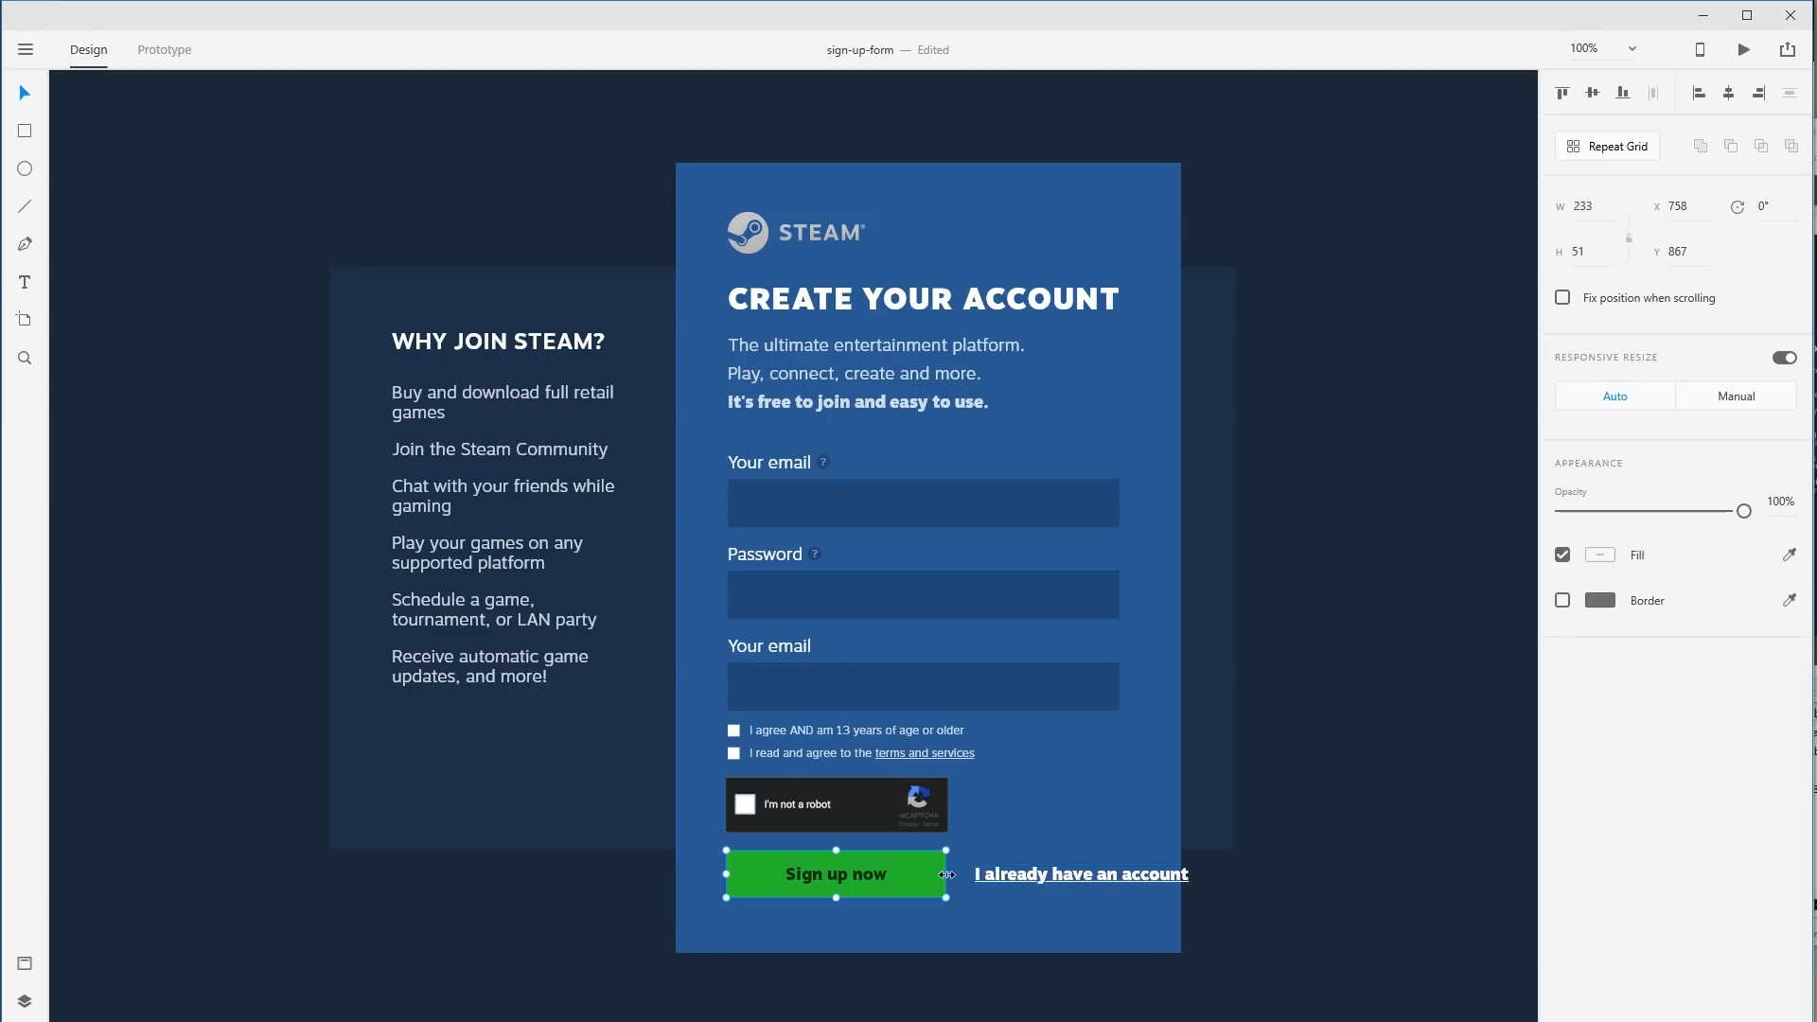
pyautogui.moveTo(945, 874); pyautogui.dragTo(916, 874)
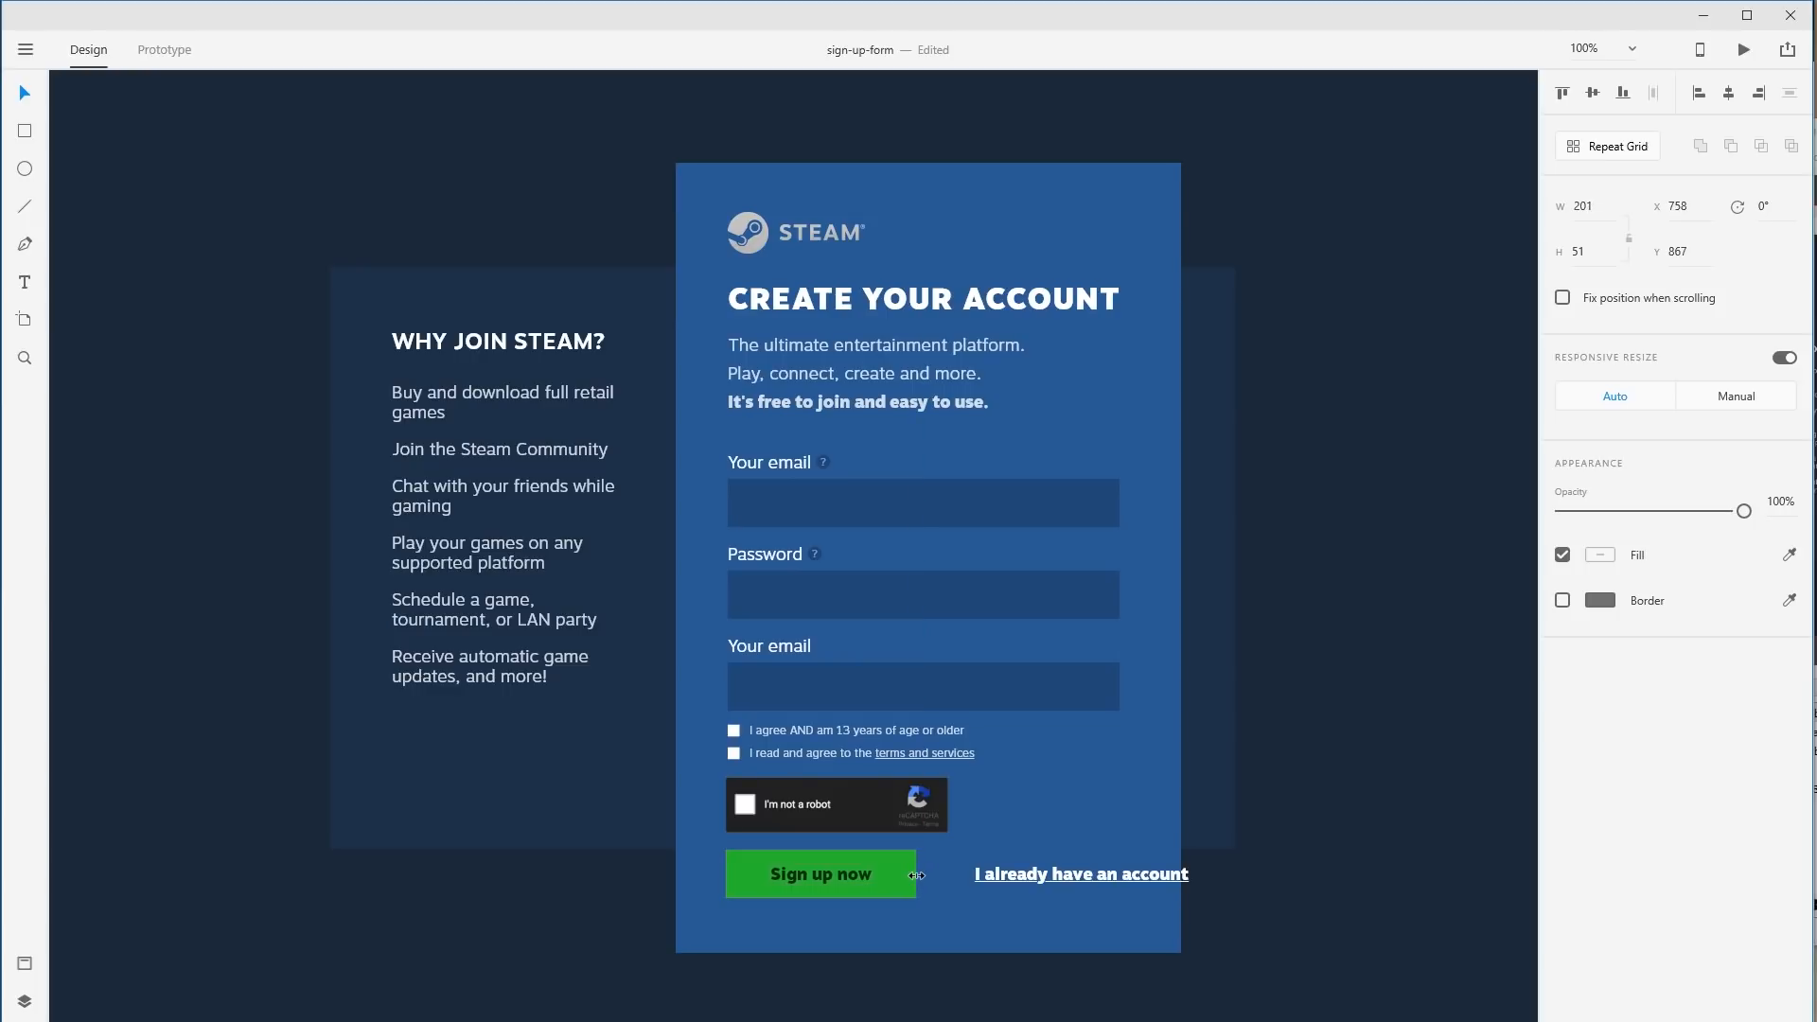
pyautogui.click(1009, 917)
pyautogui.moveTo(1138, 874); pyautogui.dragTo(1104, 874)
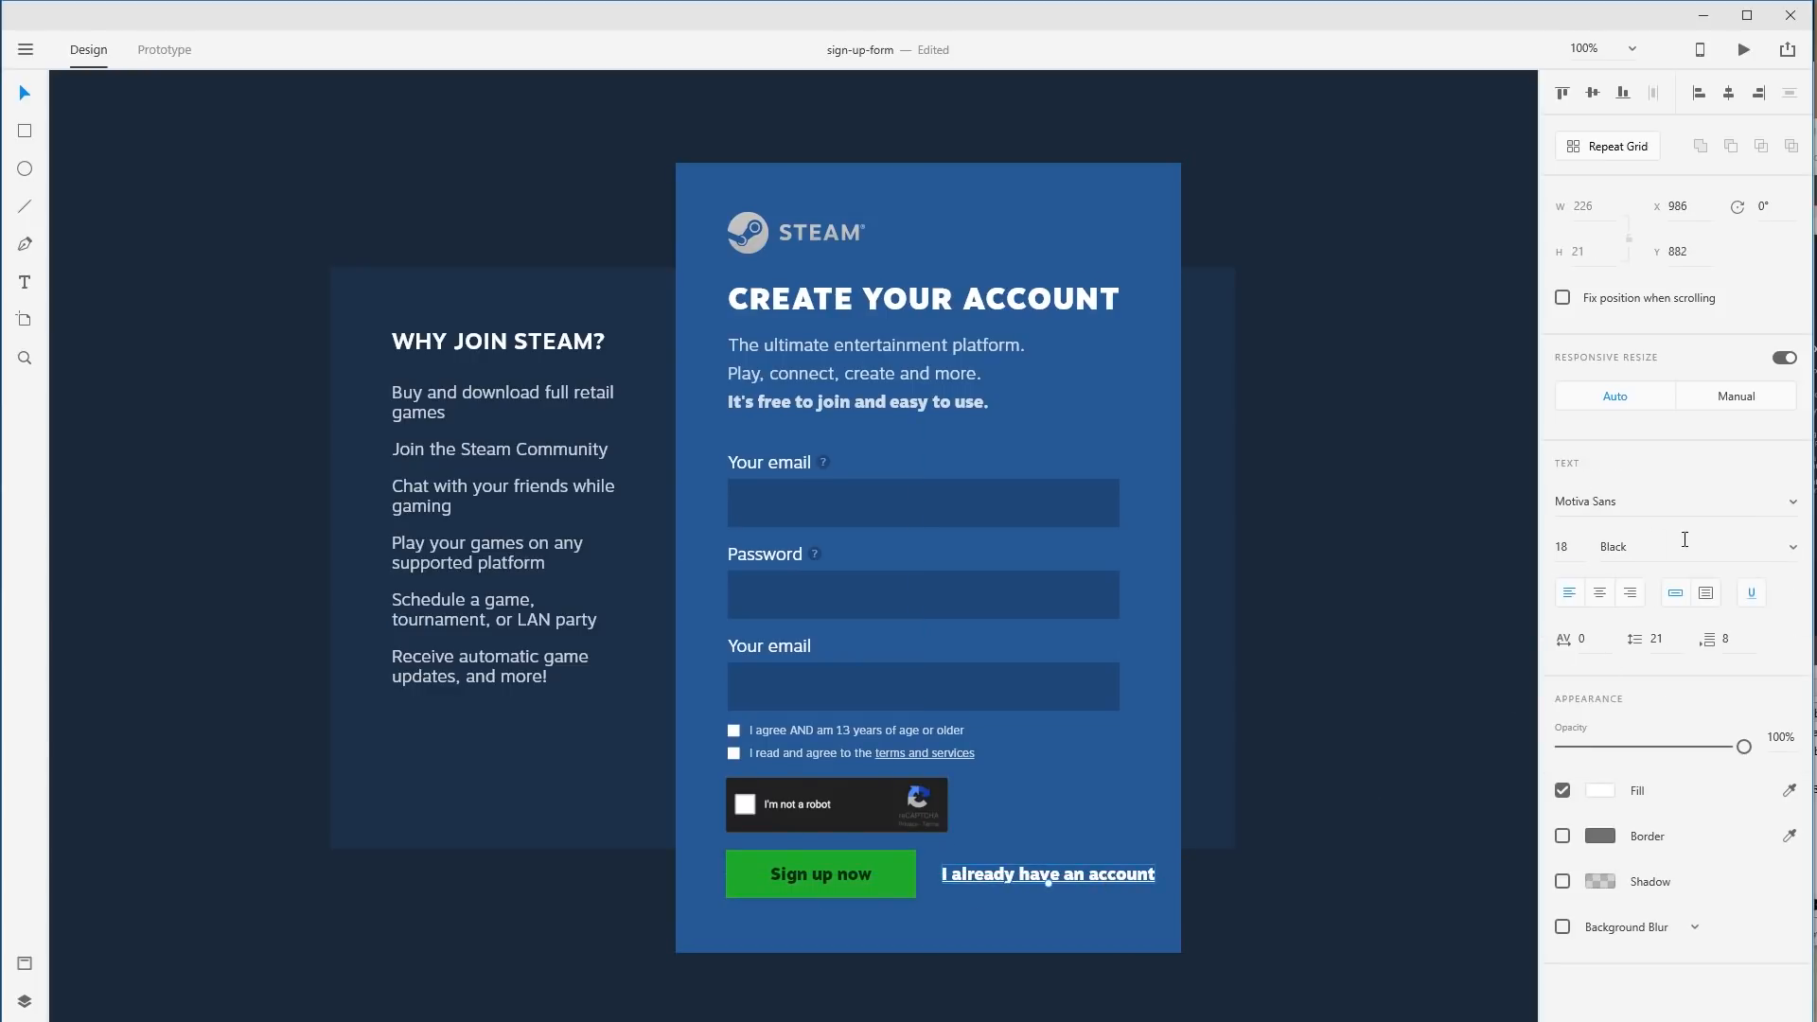
# Set the 'I already have an account' link to Light weight at 12 pt.
pyautogui.click(1799, 549)
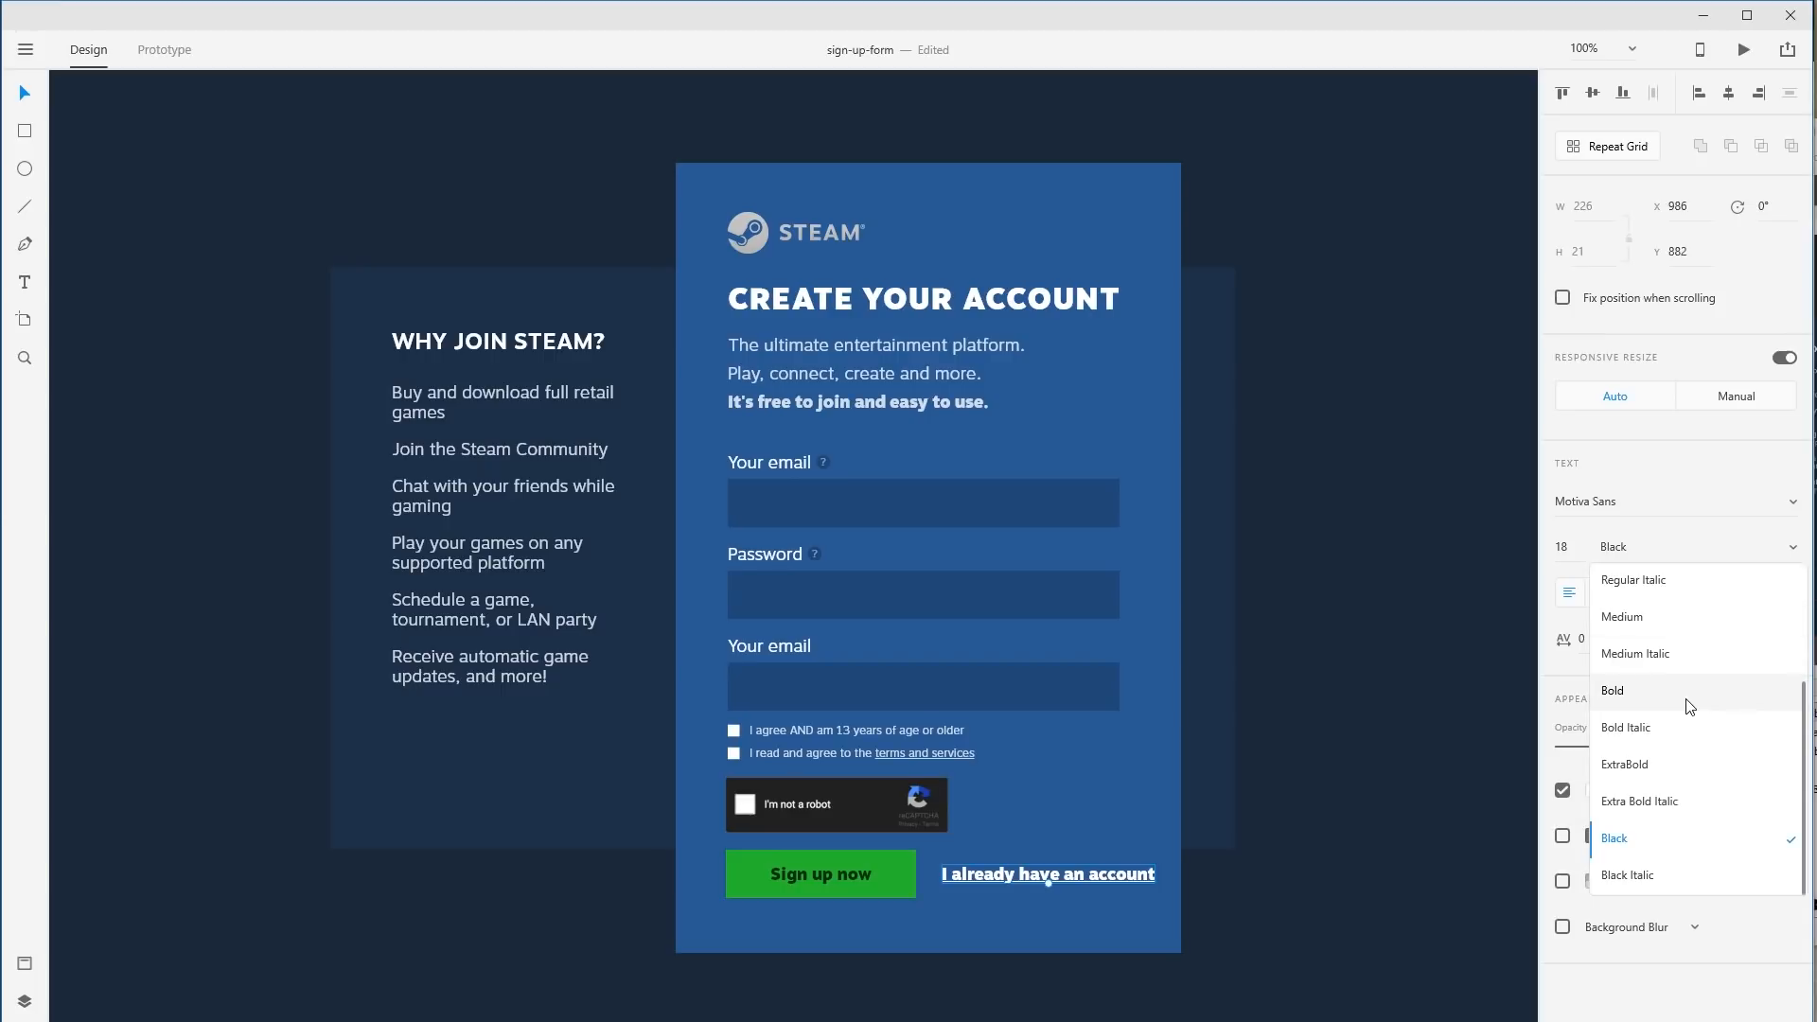
pyautogui.scroll(3, 1678, 648)
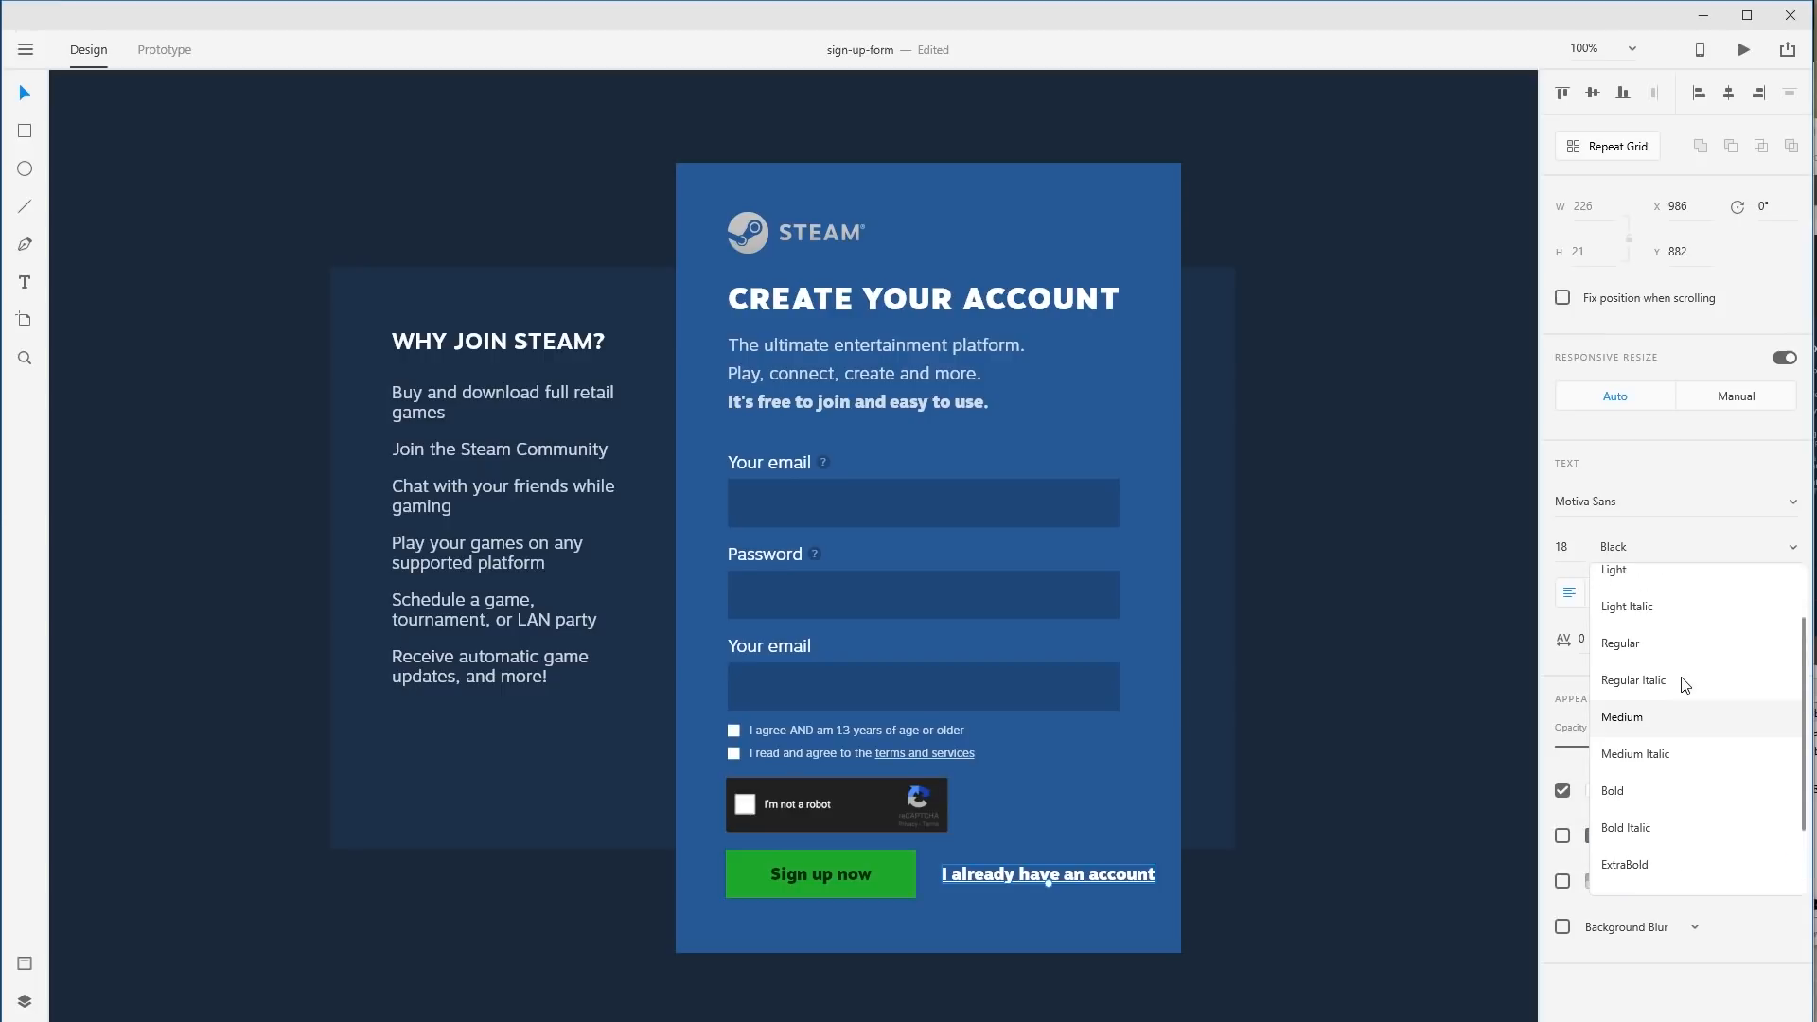
pyautogui.click(1643, 585)
pyautogui.click(1552, 547)
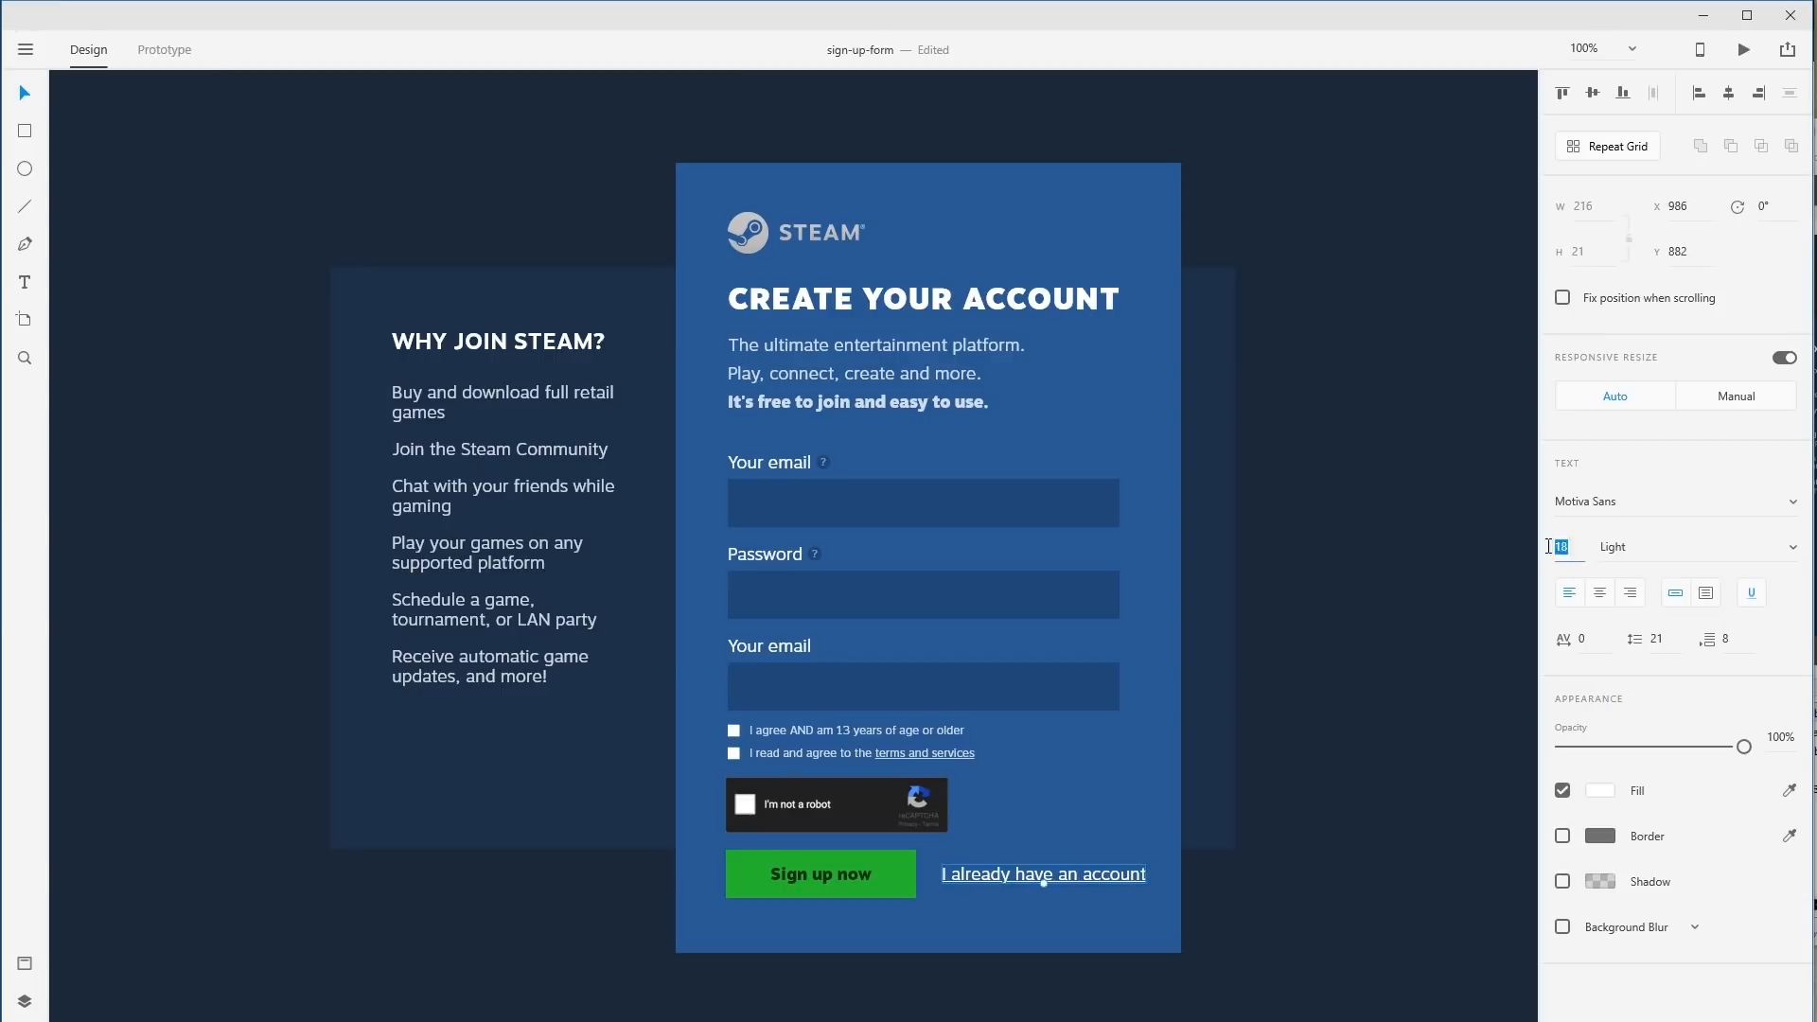
pyautogui.click(1317, 760)
pyautogui.click(1126, 877)
pyautogui.click(1565, 554)
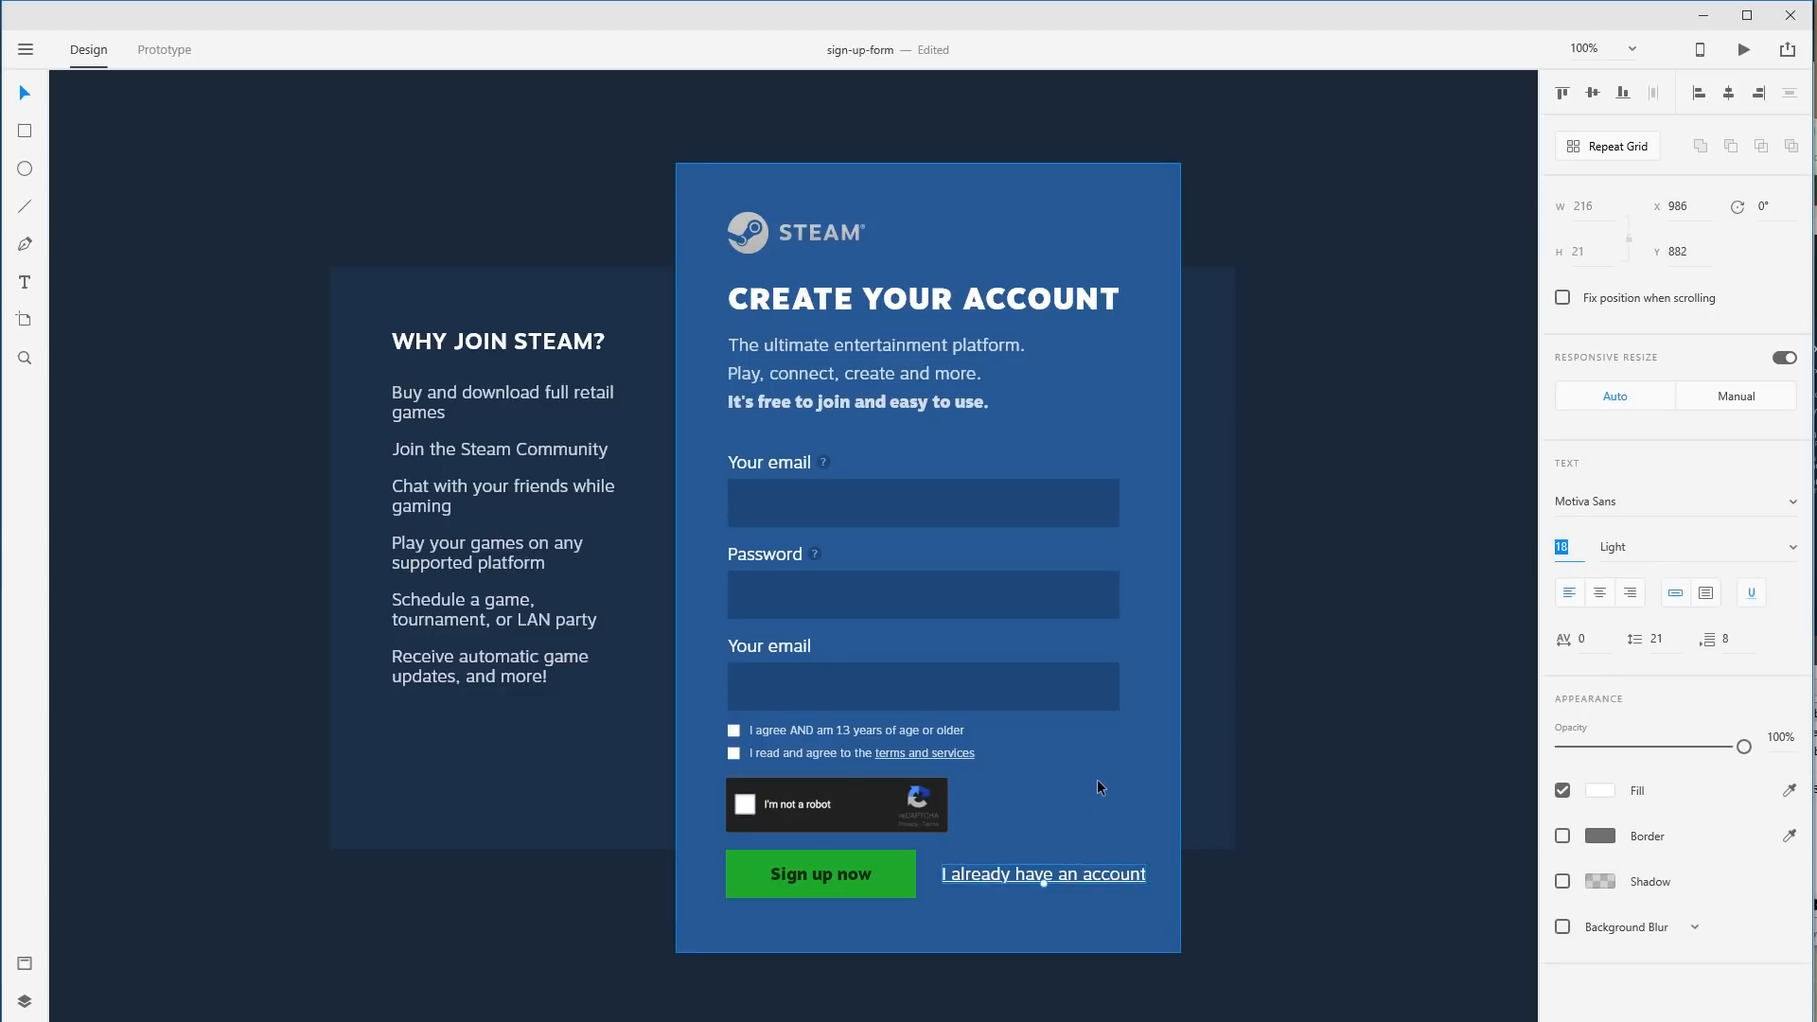
pyautogui.write('12')
pyautogui.press('Return')
# Line the link up with the Sign up now button and recheck its settings.
pyautogui.moveTo(1039, 880); pyautogui.dragTo(1045, 873)
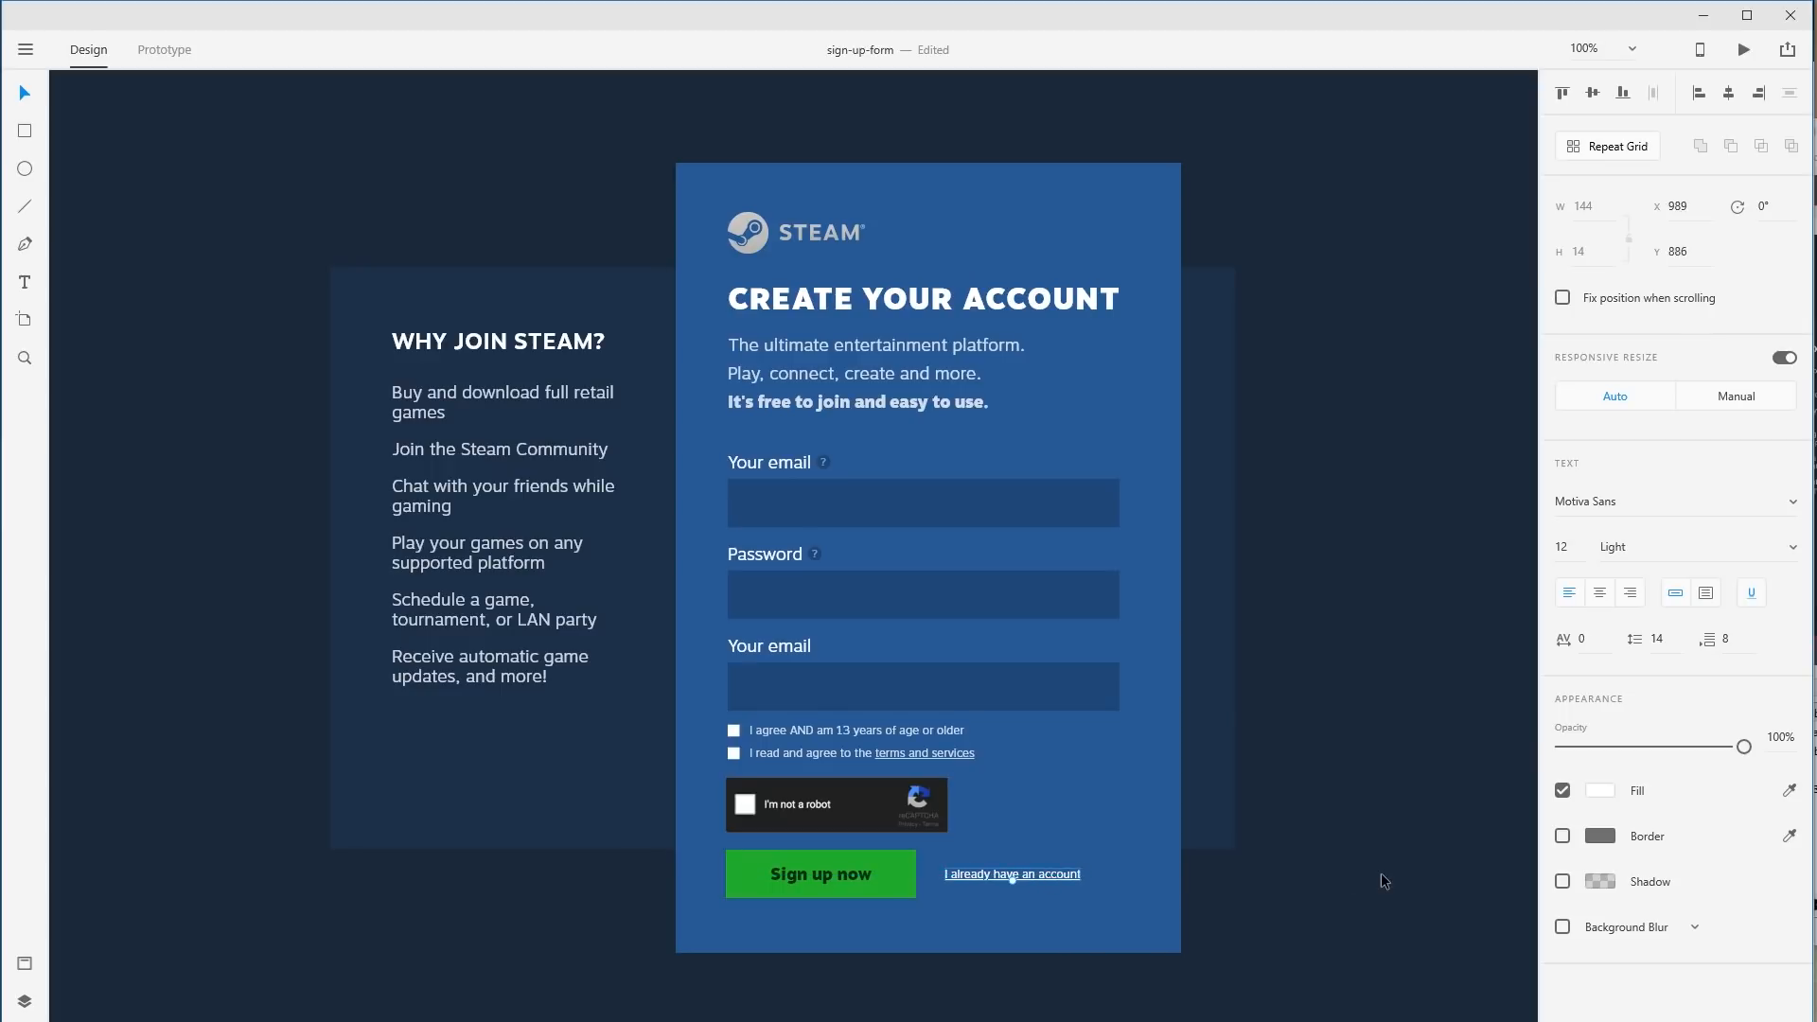
pyautogui.click(1381, 873)
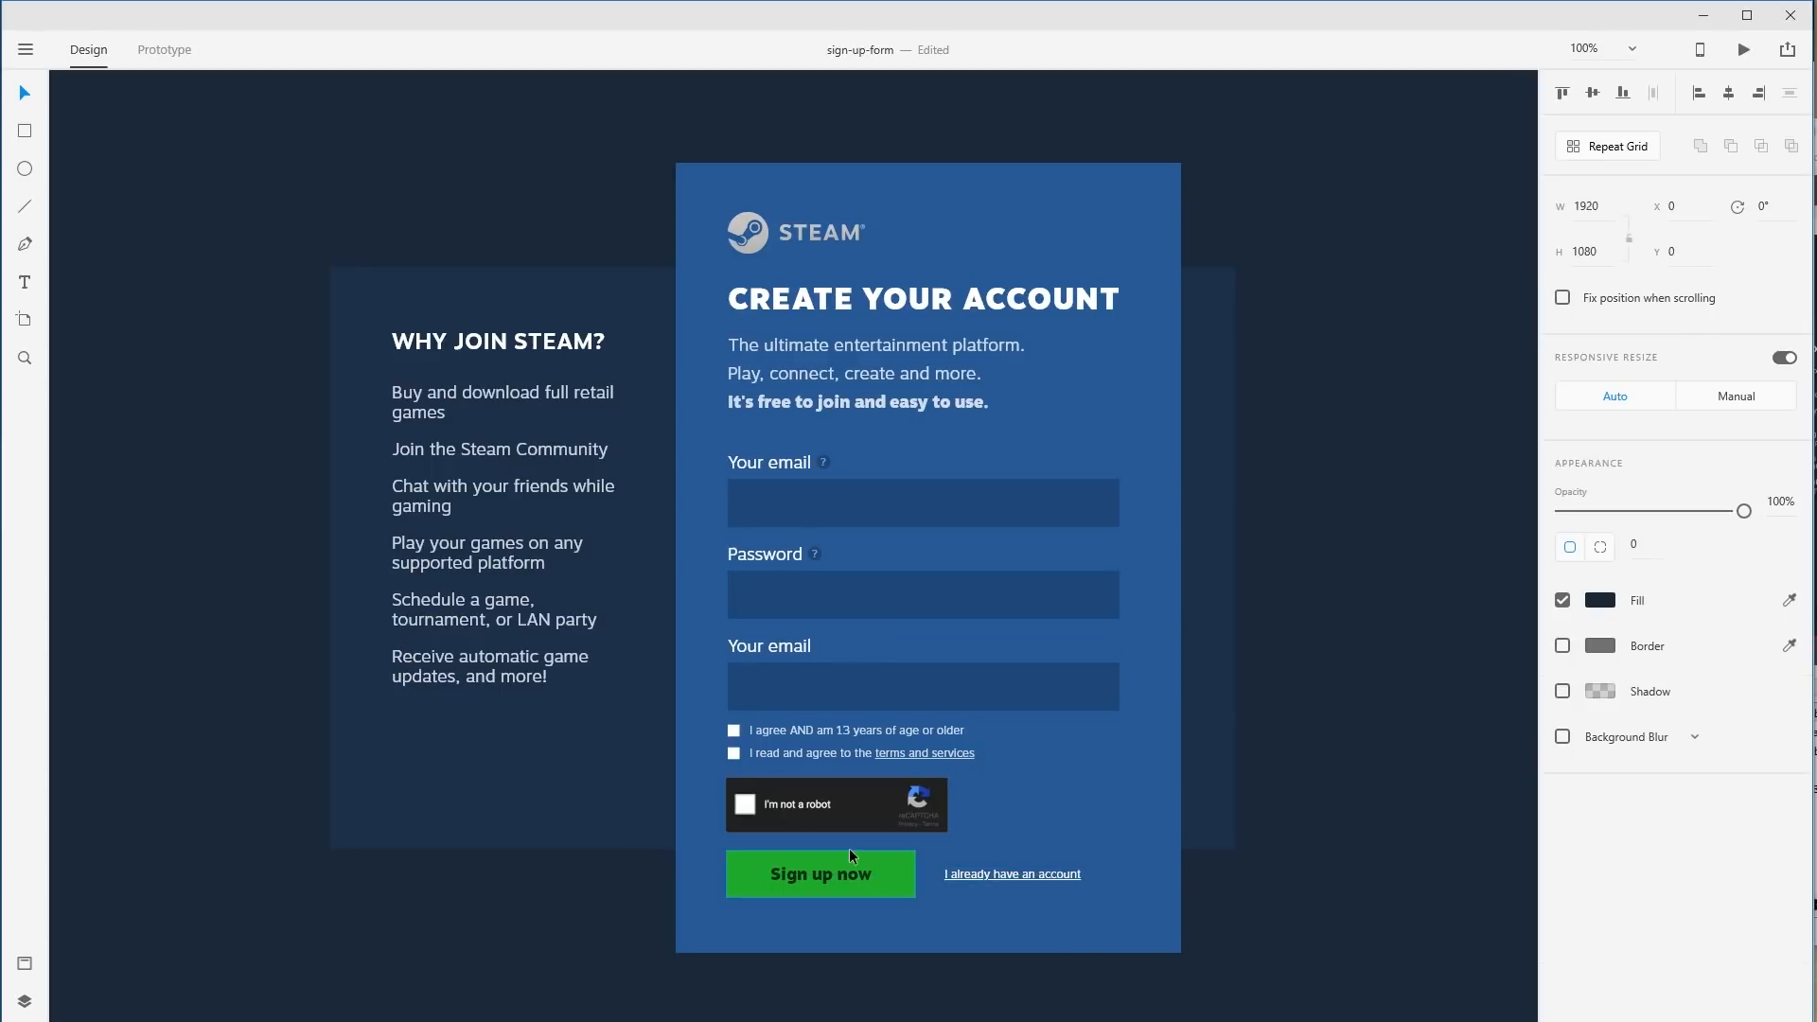
pyautogui.click(1013, 876)
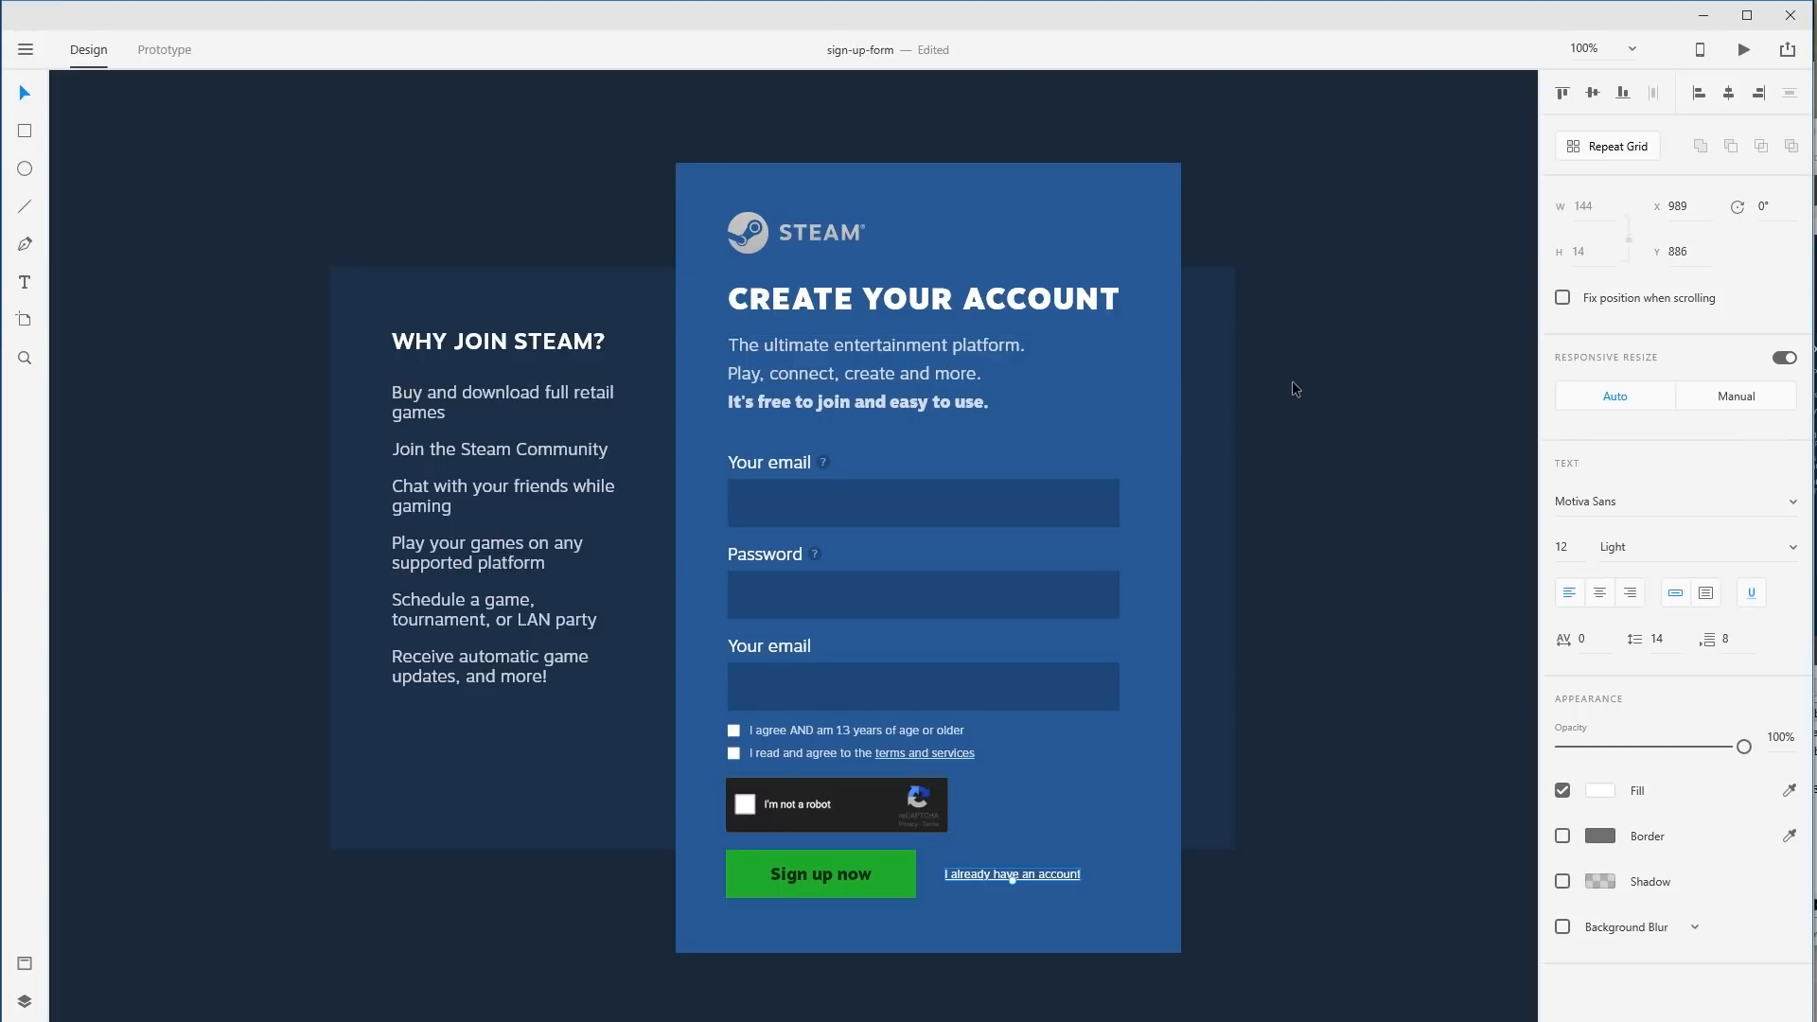
pyautogui.click(544, 443)
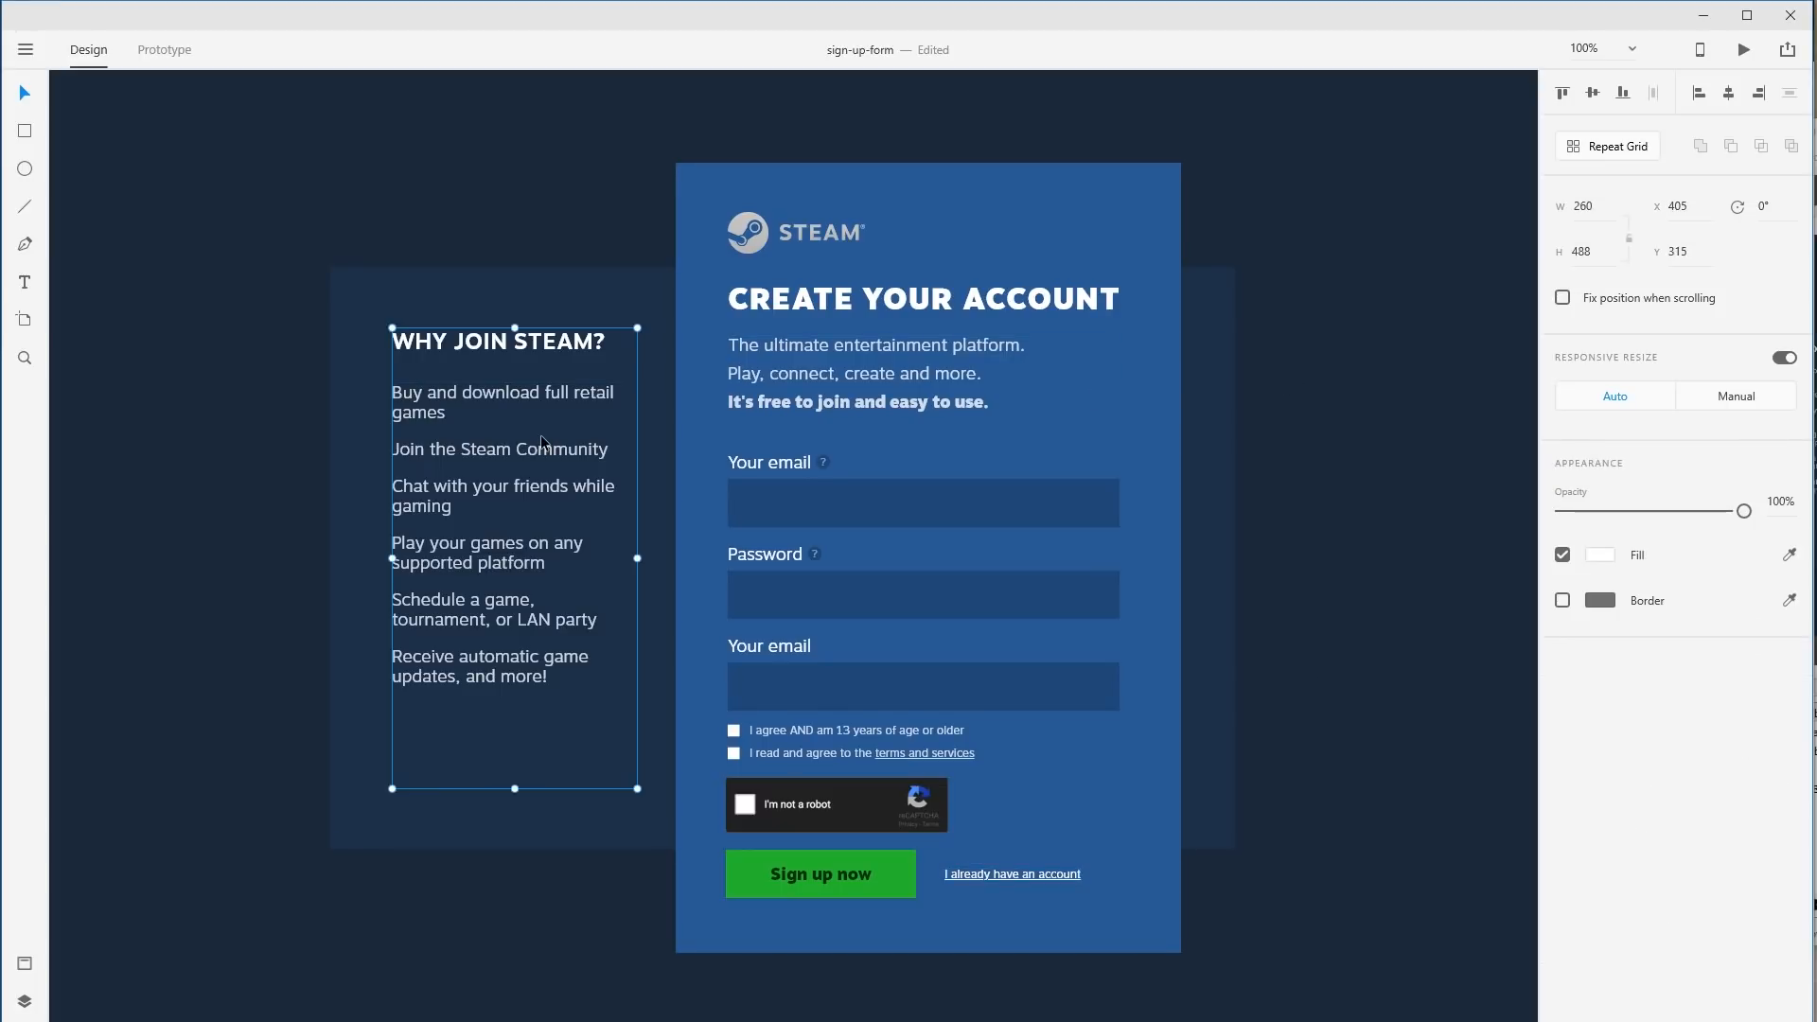
# Inspect the Why join Steam? heading and bullet list text inside their group.
pyautogui.doubleClick(537, 445)
pyautogui.doubleClick(531, 455)
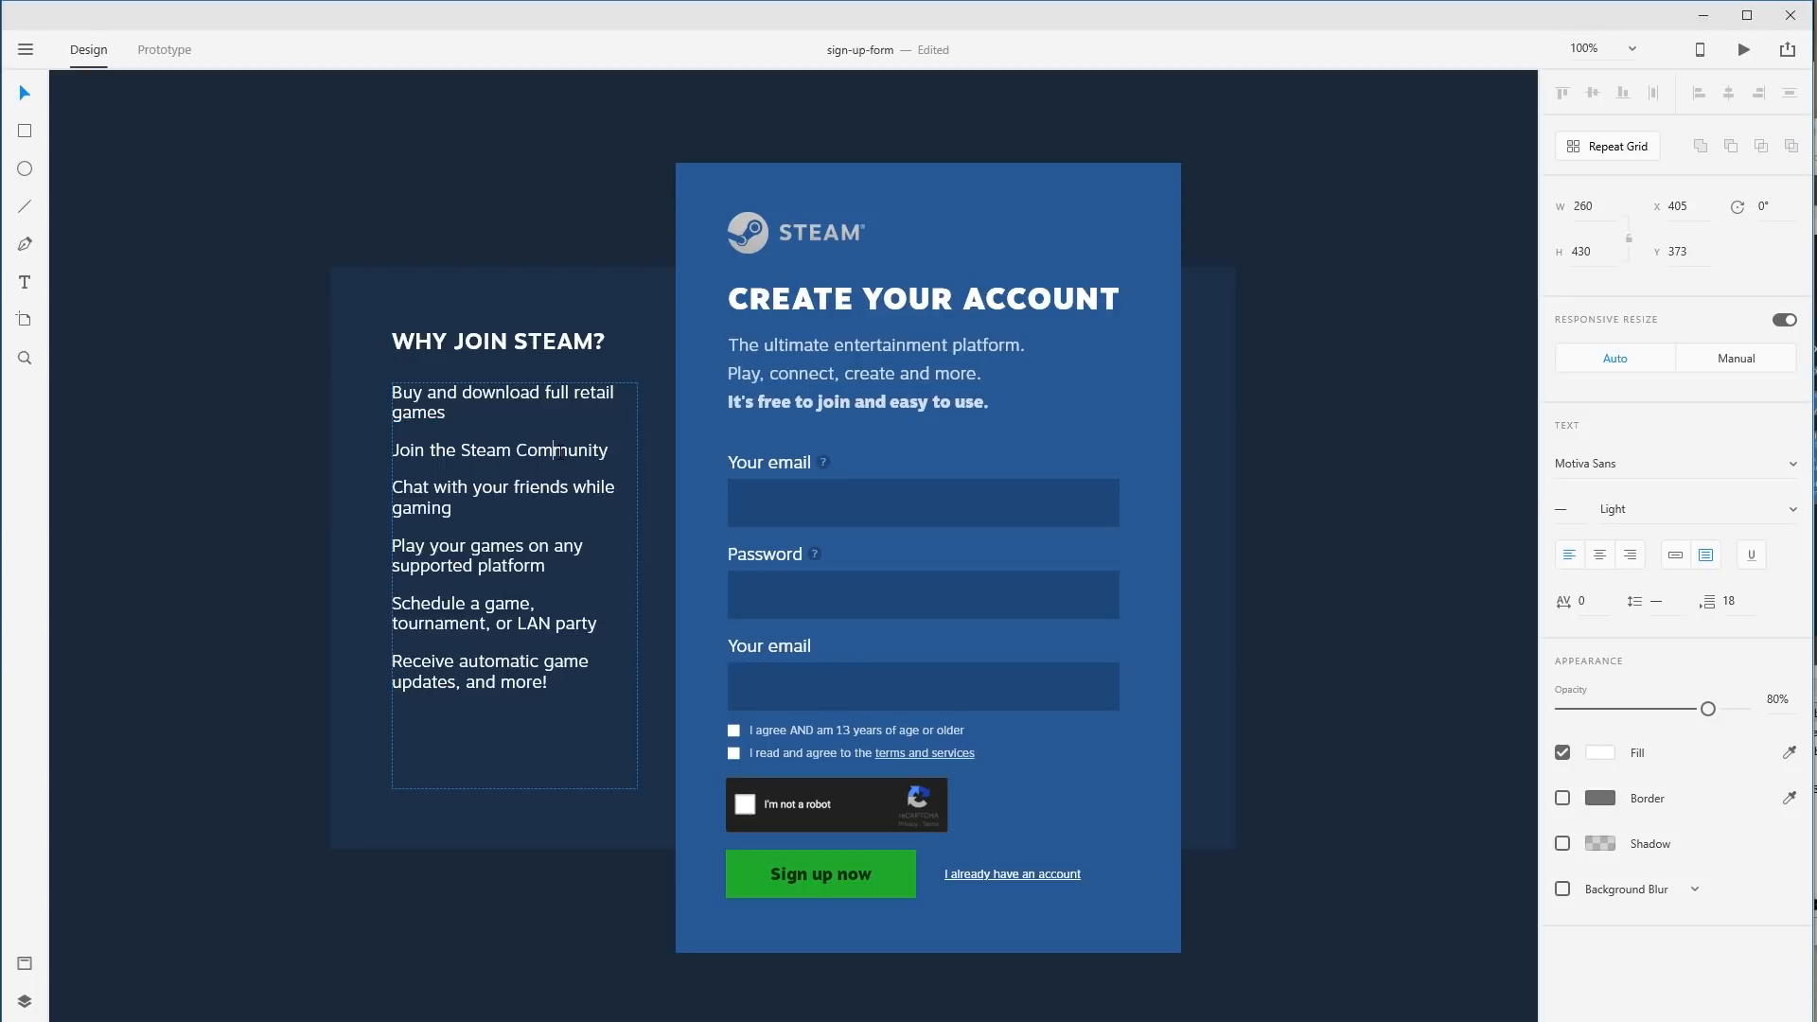
pyautogui.moveTo(529, 459); pyautogui.dragTo(578, 462)
pyautogui.press('Escape')
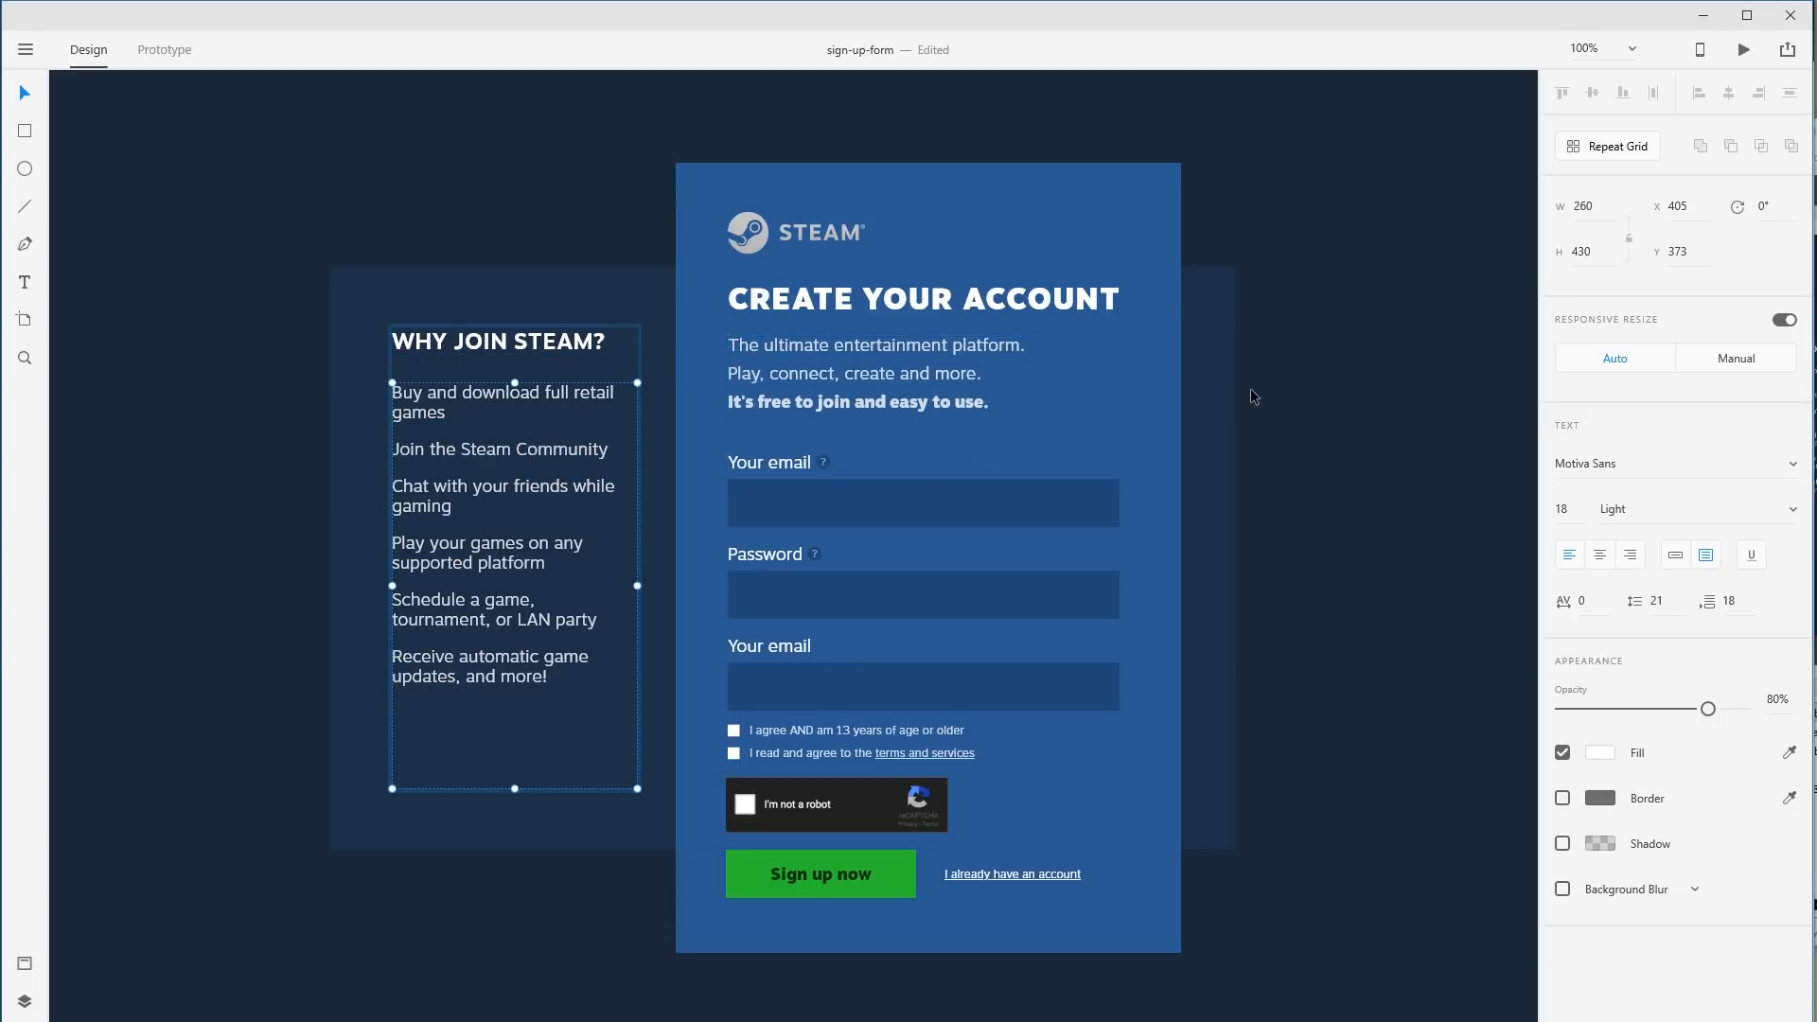
pyautogui.doubleClick(563, 345)
pyautogui.click(914, 305)
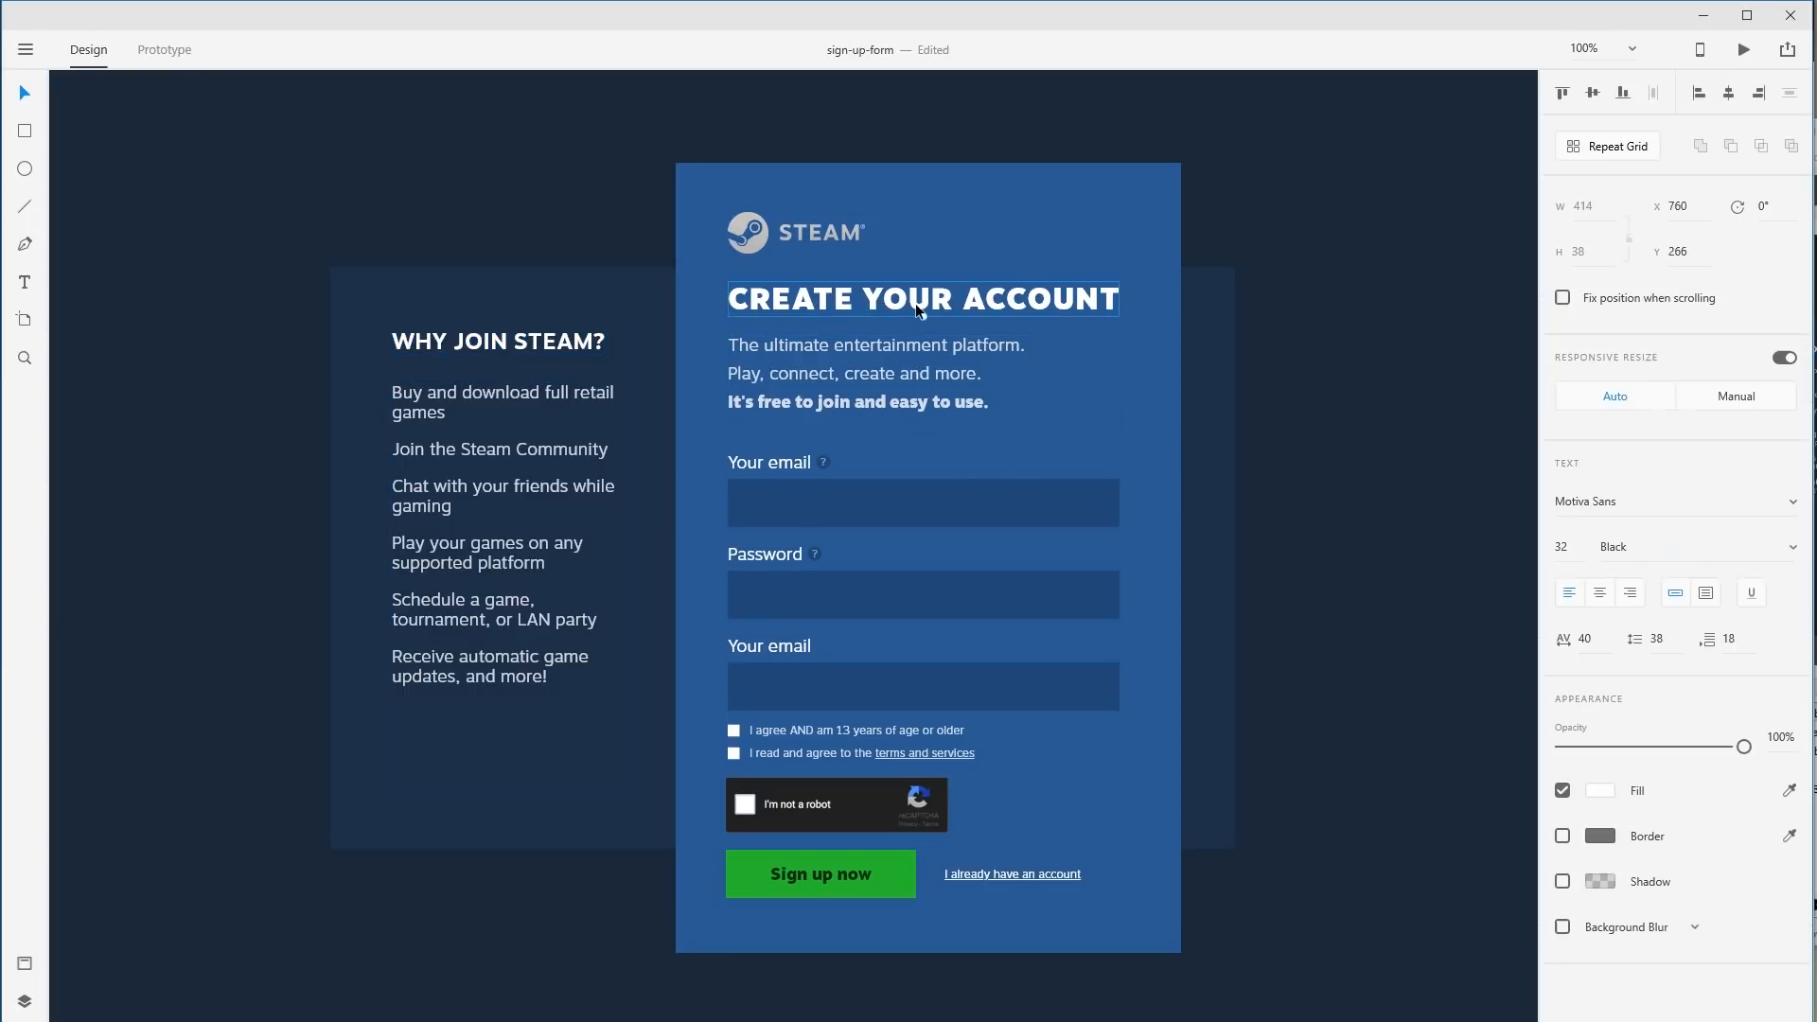
pyautogui.click(526, 344)
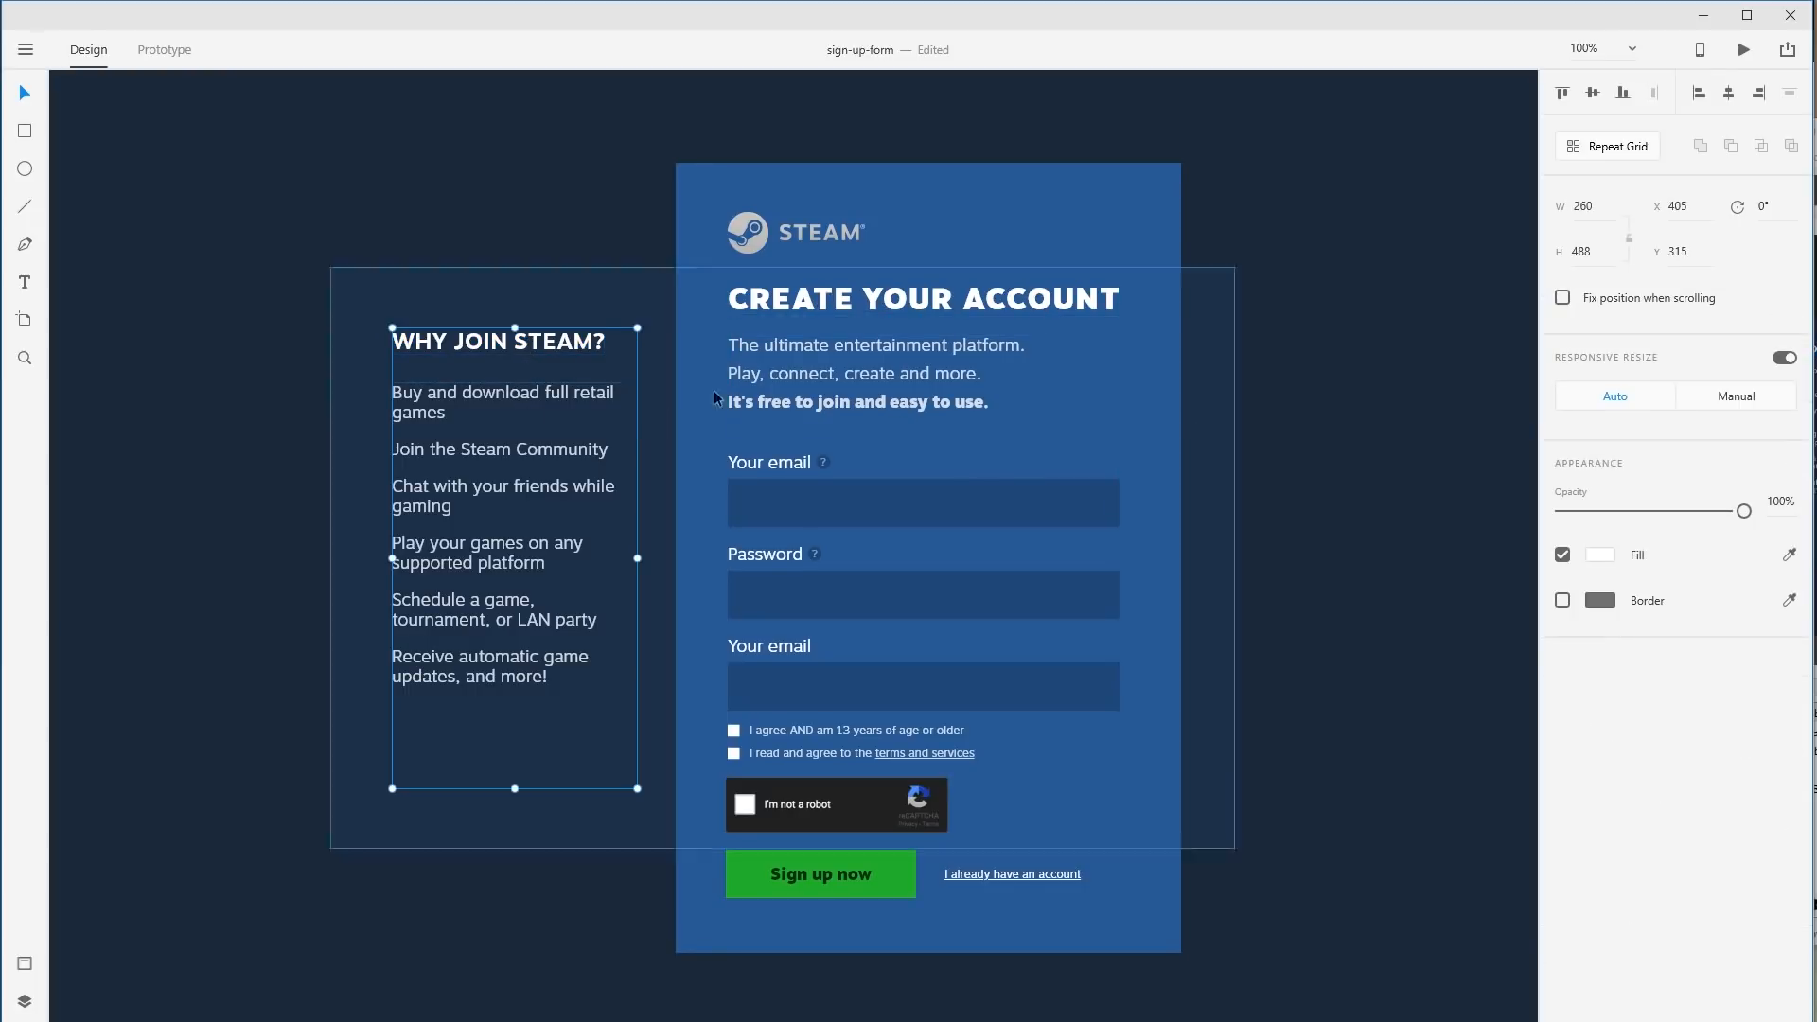
pyautogui.click(765, 392)
pyautogui.click(579, 431)
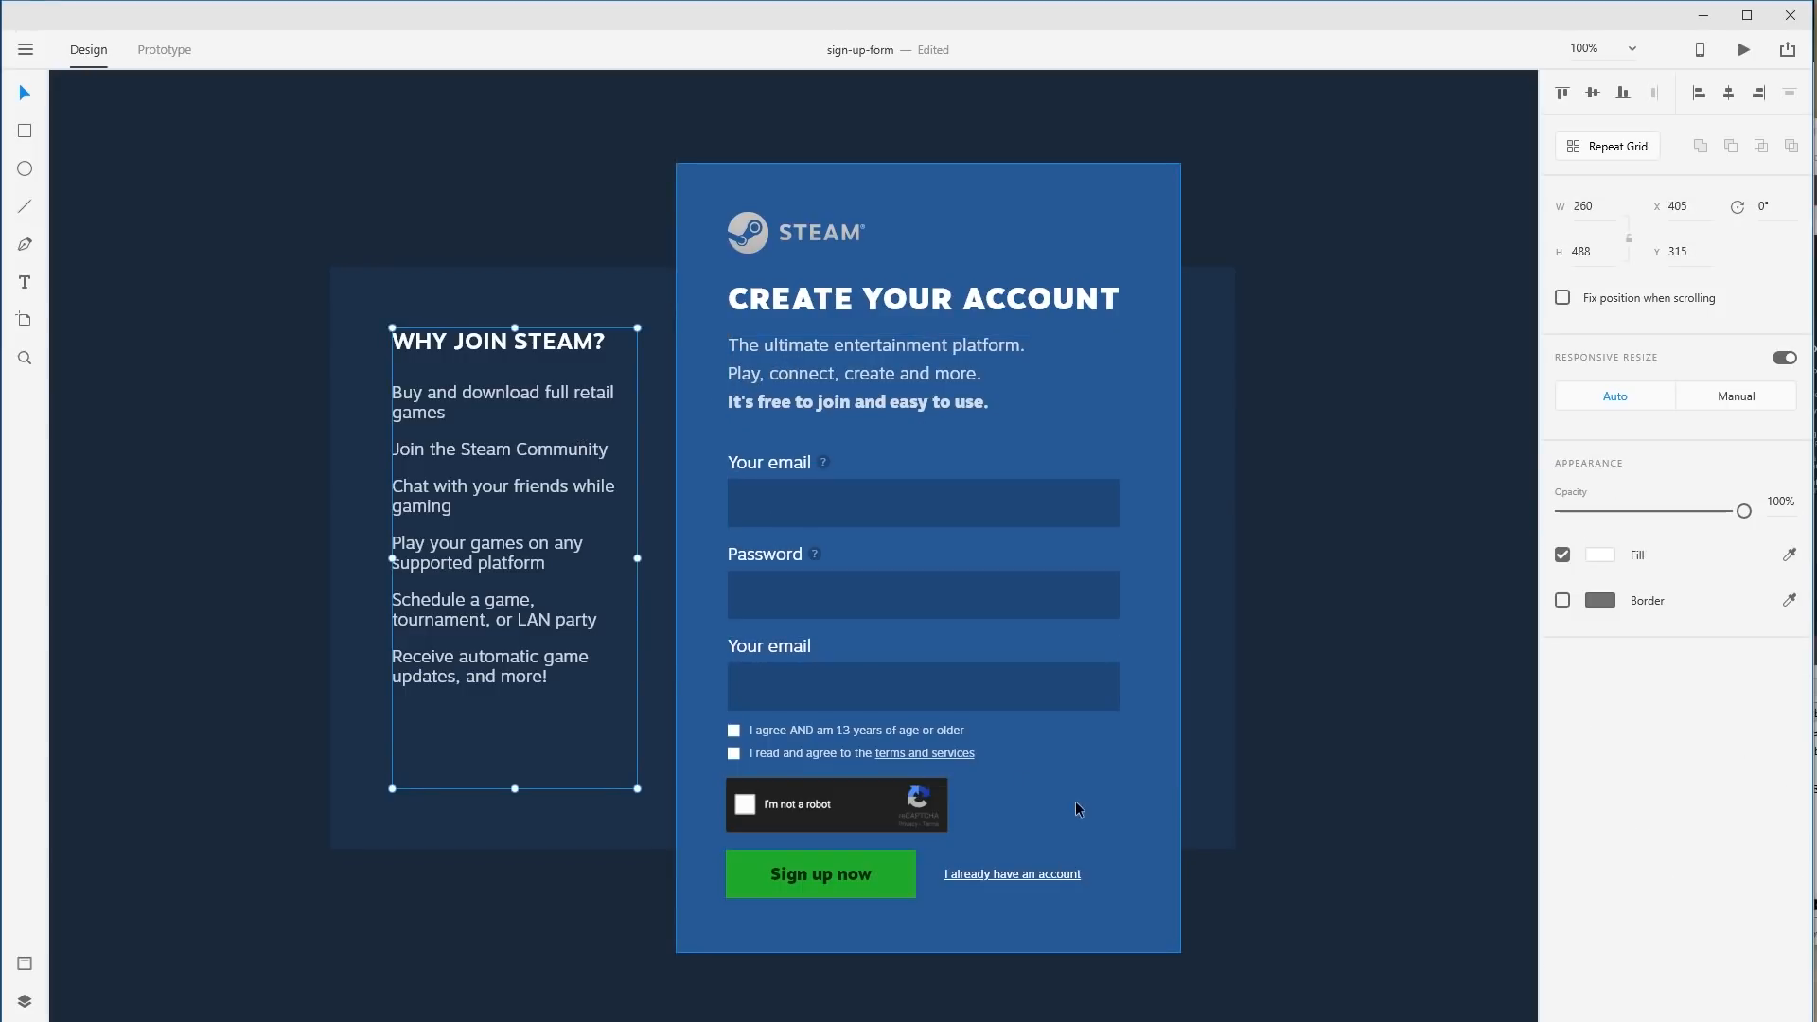
pyautogui.click(1196, 792)
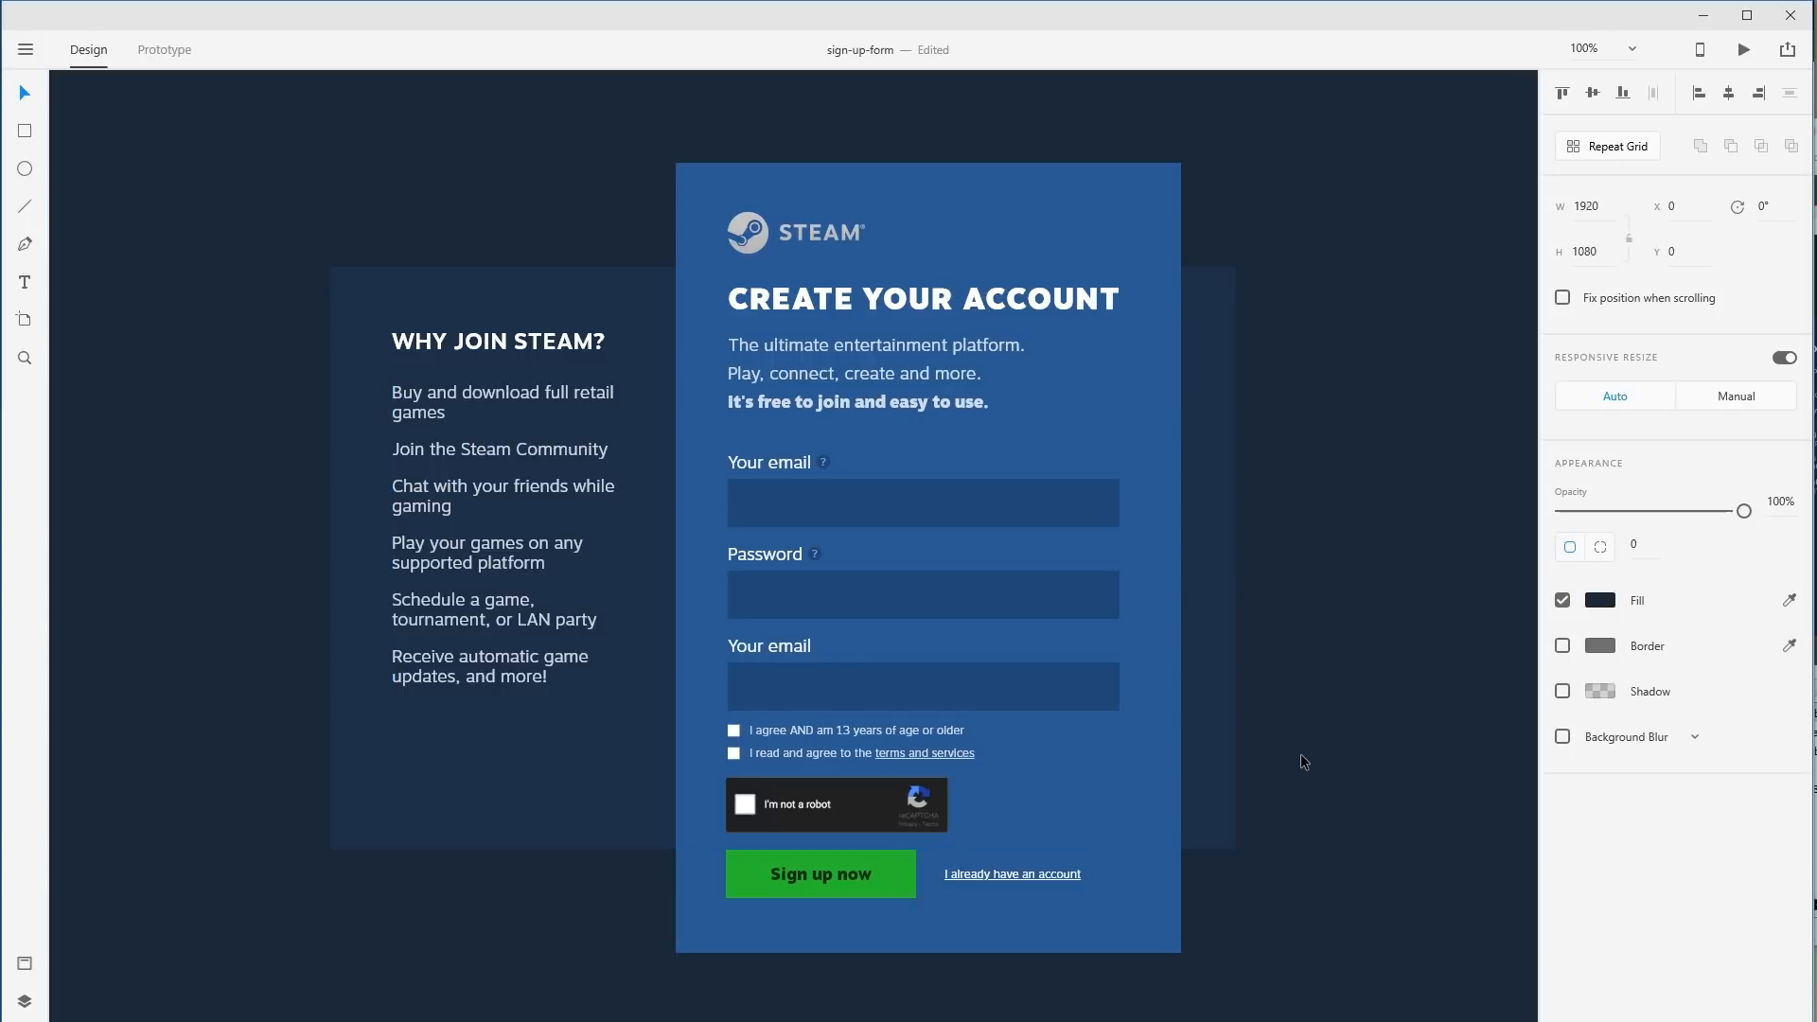
# Shorten the dark panel from the bottom and move it down with its text.
pyautogui.click(1194, 724)
pyautogui.moveTo(783, 846); pyautogui.dragTo(778, 756)
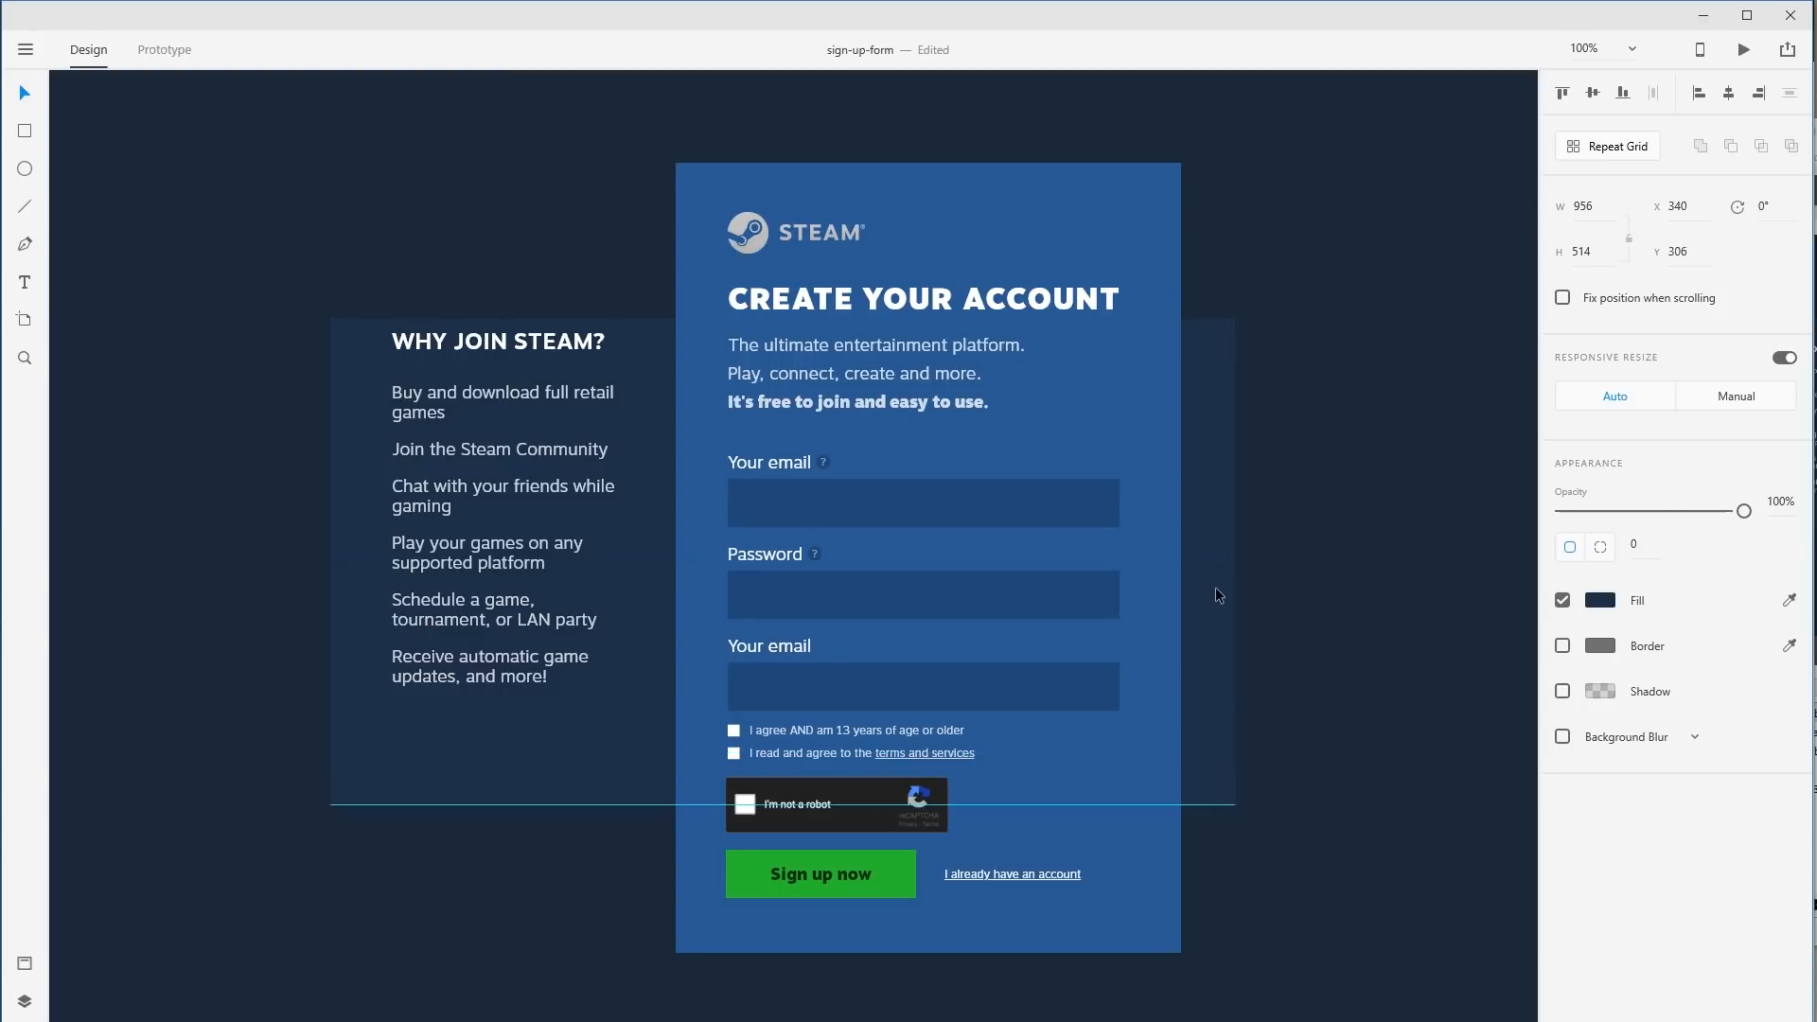
pyautogui.keyDown('shift'); pyautogui.click(542, 418); pyautogui.keyUp('shift')
pyautogui.moveTo(543, 419); pyautogui.dragTo(568, 511)
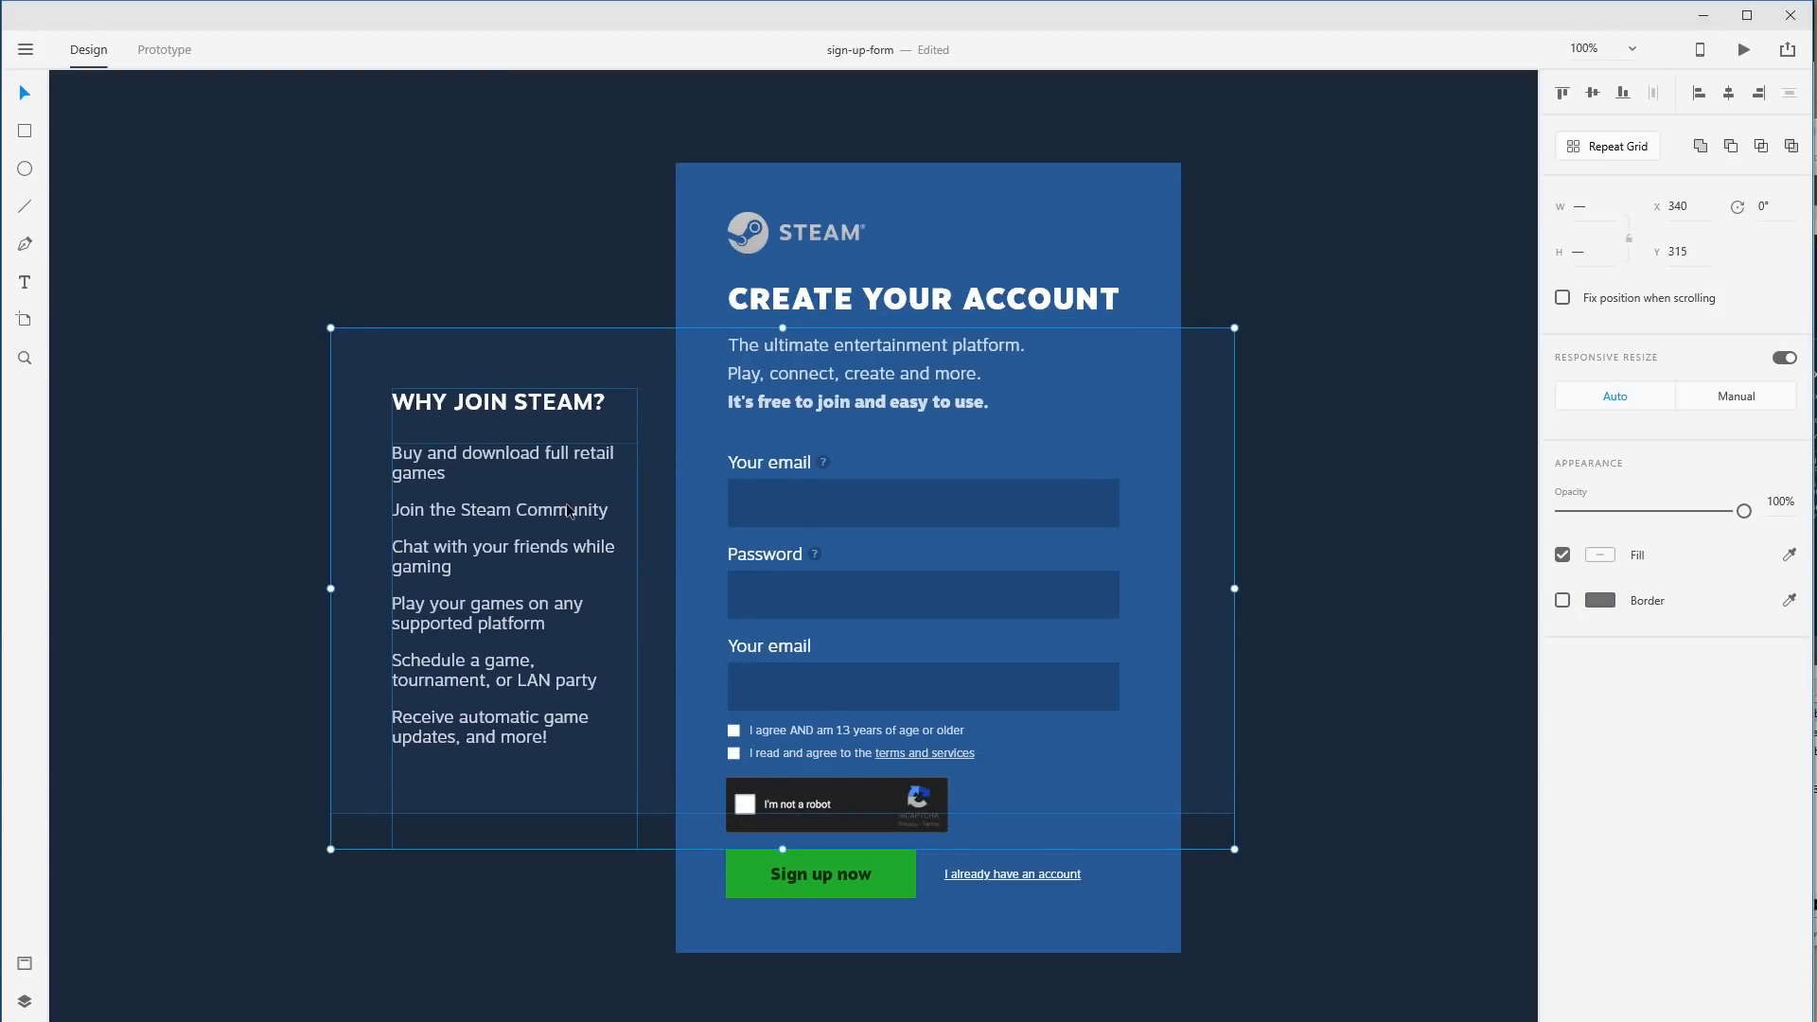
pyautogui.click(1383, 540)
pyautogui.click(369, 614)
# Shorten the Why join Steam? text box and shift it with the panel slightly lower.
pyautogui.click(514, 616)
pyautogui.moveTo(515, 849); pyautogui.dragTo(545, 772)
pyautogui.click(245, 620)
pyautogui.click(502, 619)
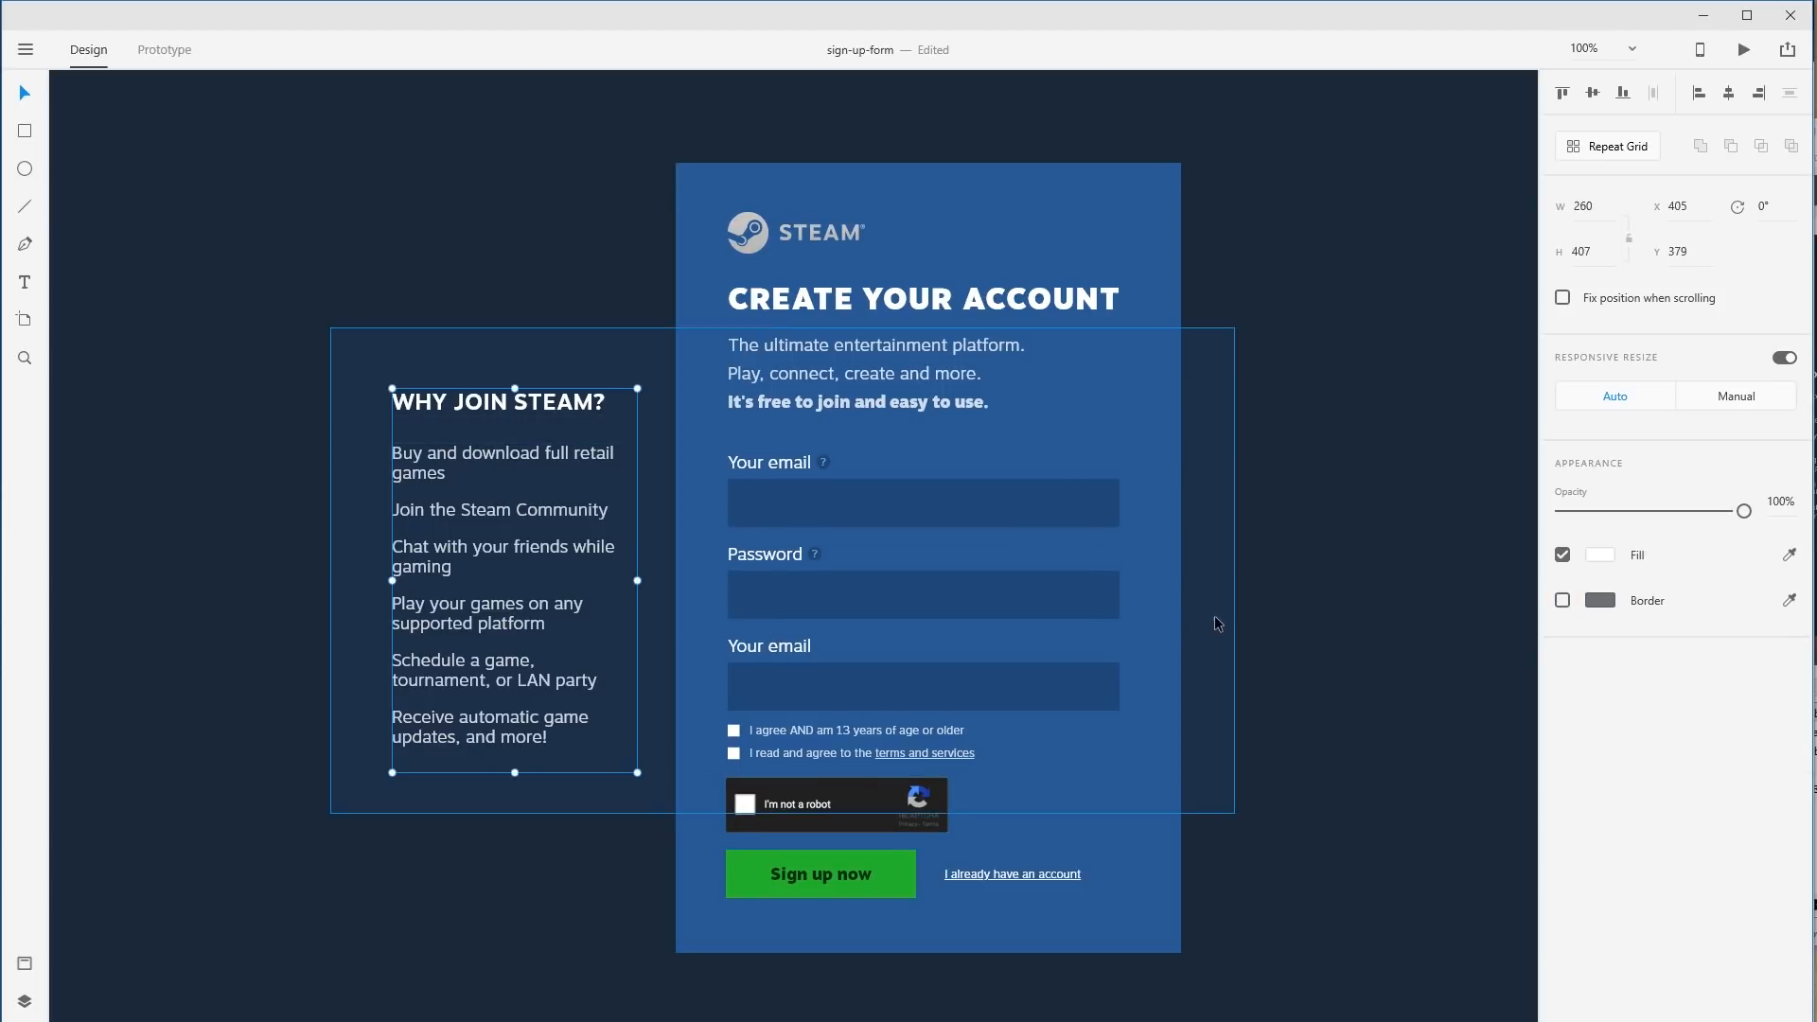
pyautogui.keyDown('shift'); pyautogui.click(1217, 619); pyautogui.keyUp('shift')
pyautogui.moveTo(1217, 619); pyautogui.dragTo(1227, 593)
# Group the dark panel with its Why join Steam? text using Ctrl+G.
pyautogui.keyDown('shift'); pyautogui.click(1124, 165); pyautogui.keyUp('shift')
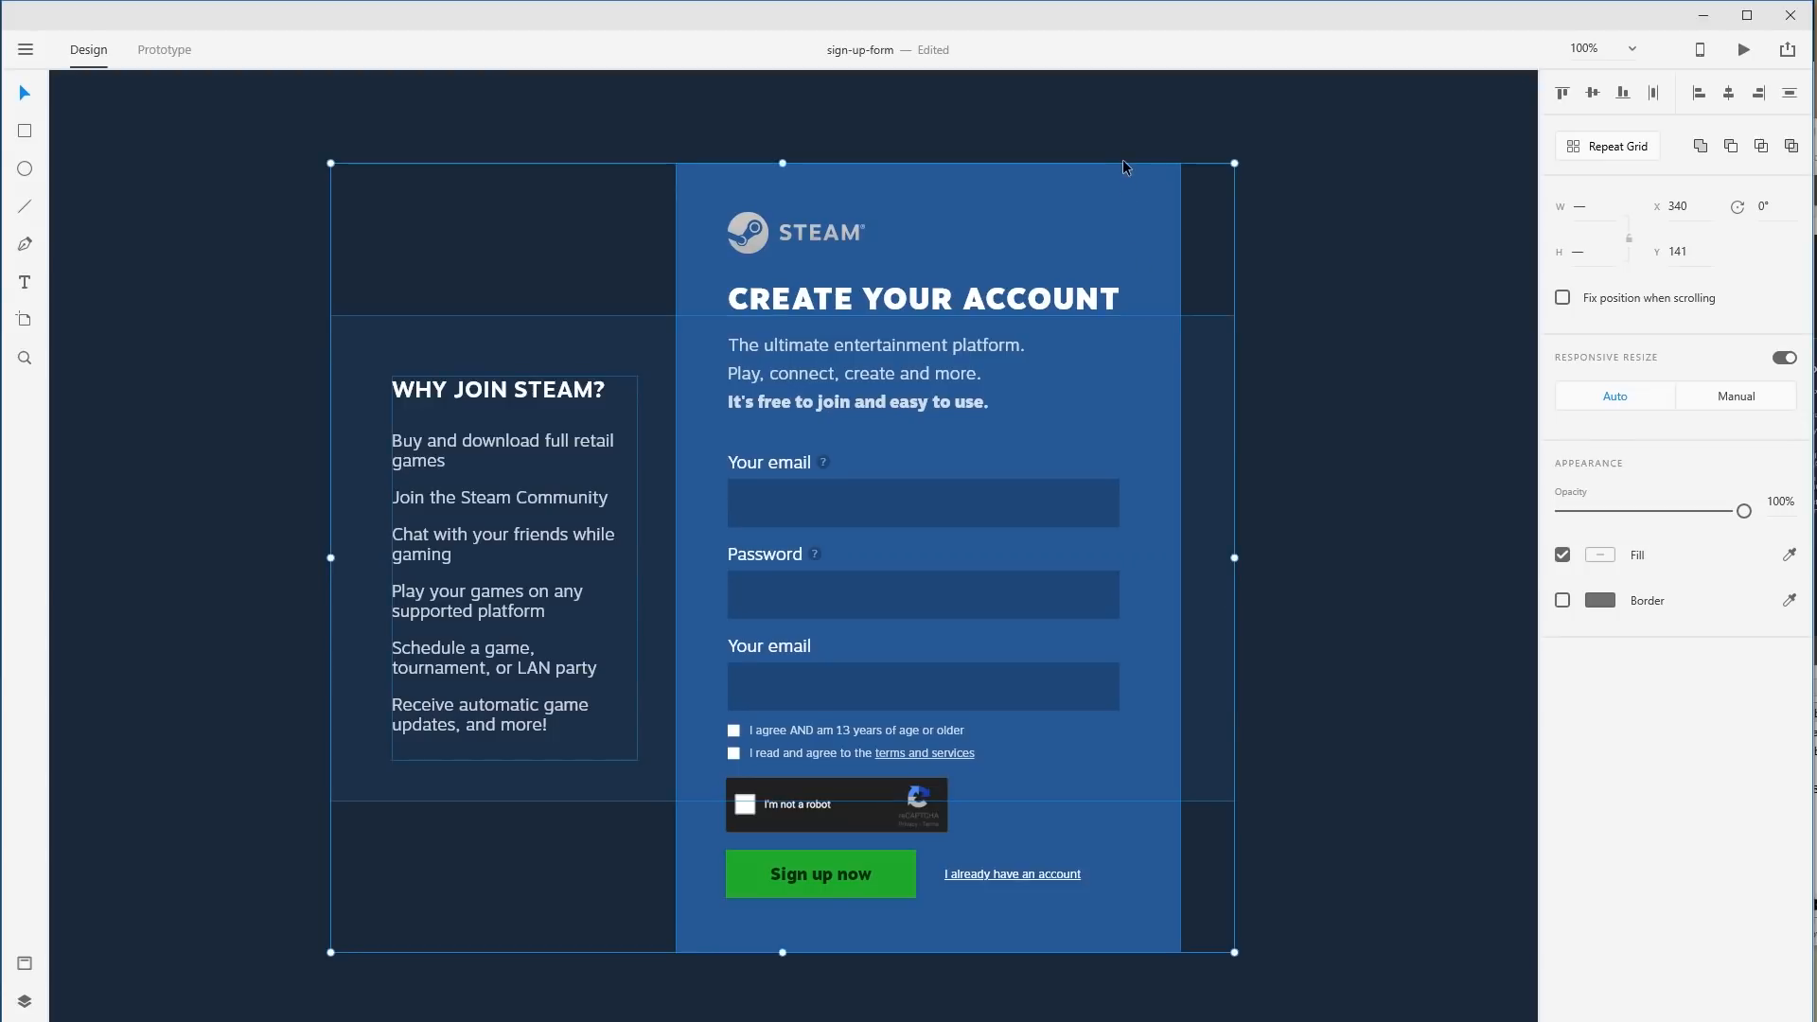
pyautogui.click(247, 440)
pyautogui.click(363, 415)
pyautogui.keyDown('shift'); pyautogui.click(549, 339); pyautogui.keyUp('shift')
pyautogui.click(549, 339)
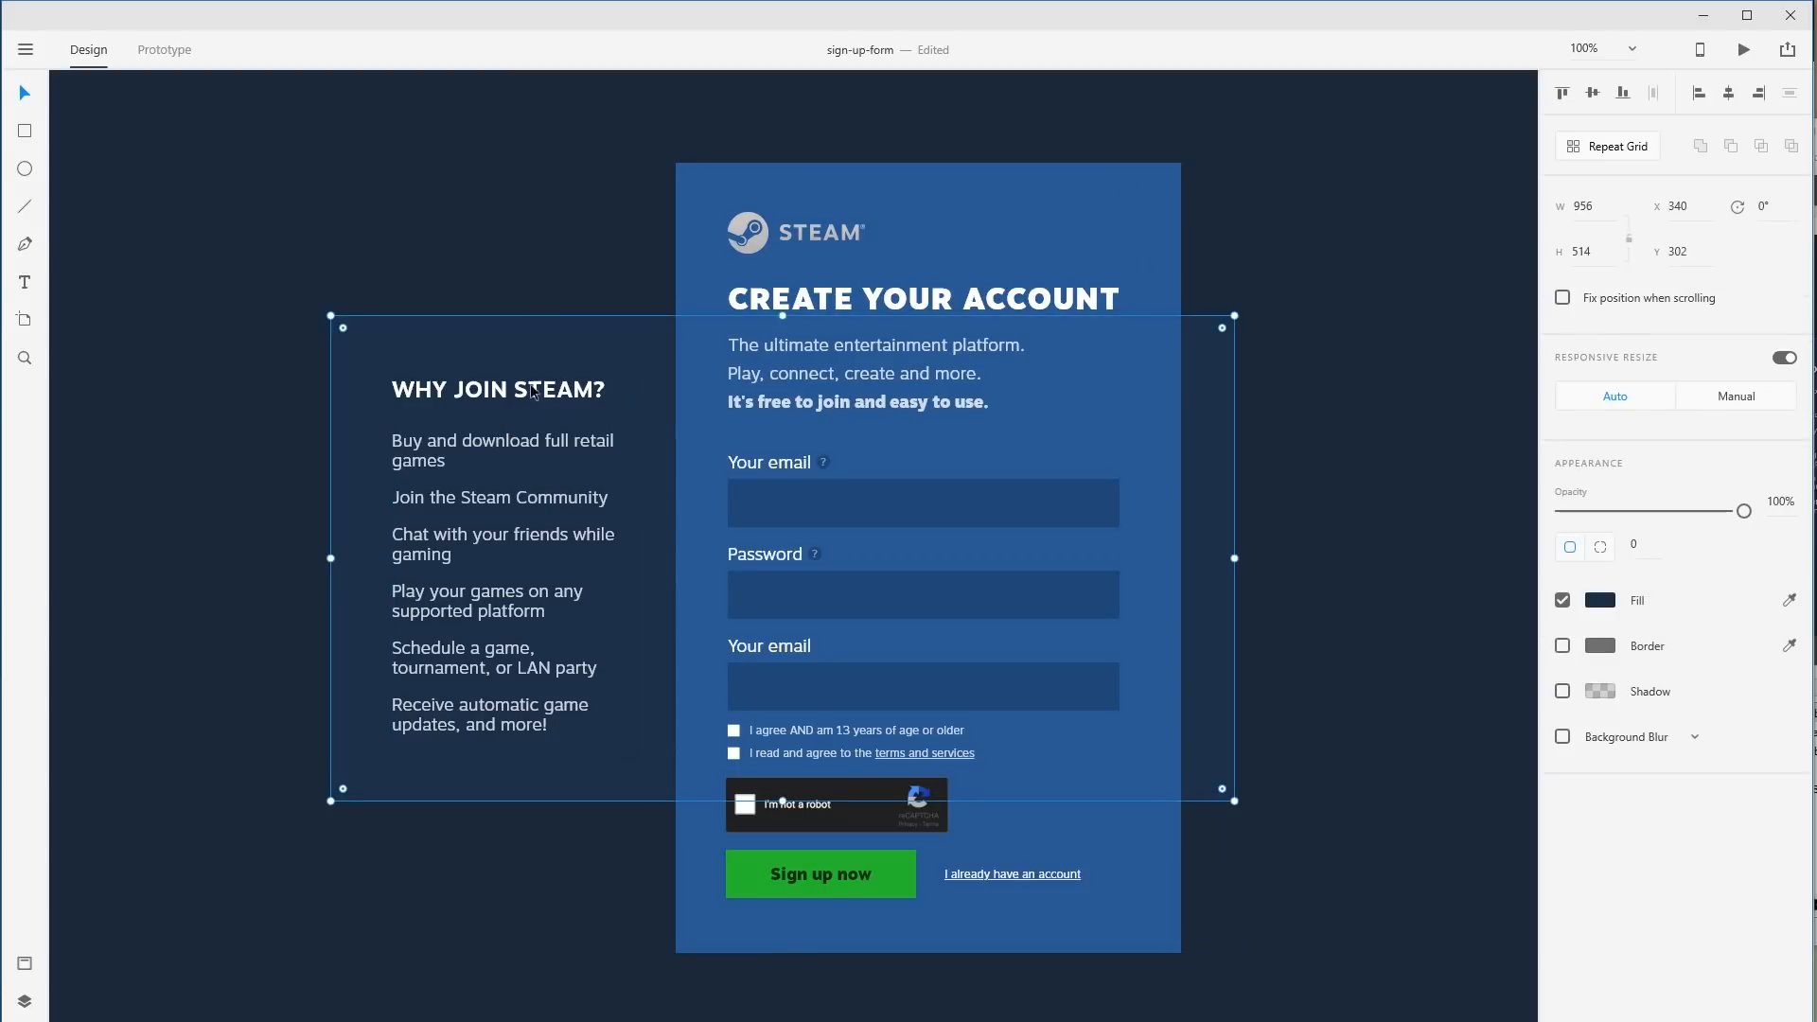
pyautogui.keyDown('shift'); pyautogui.click(503, 449); pyautogui.keyUp('shift')
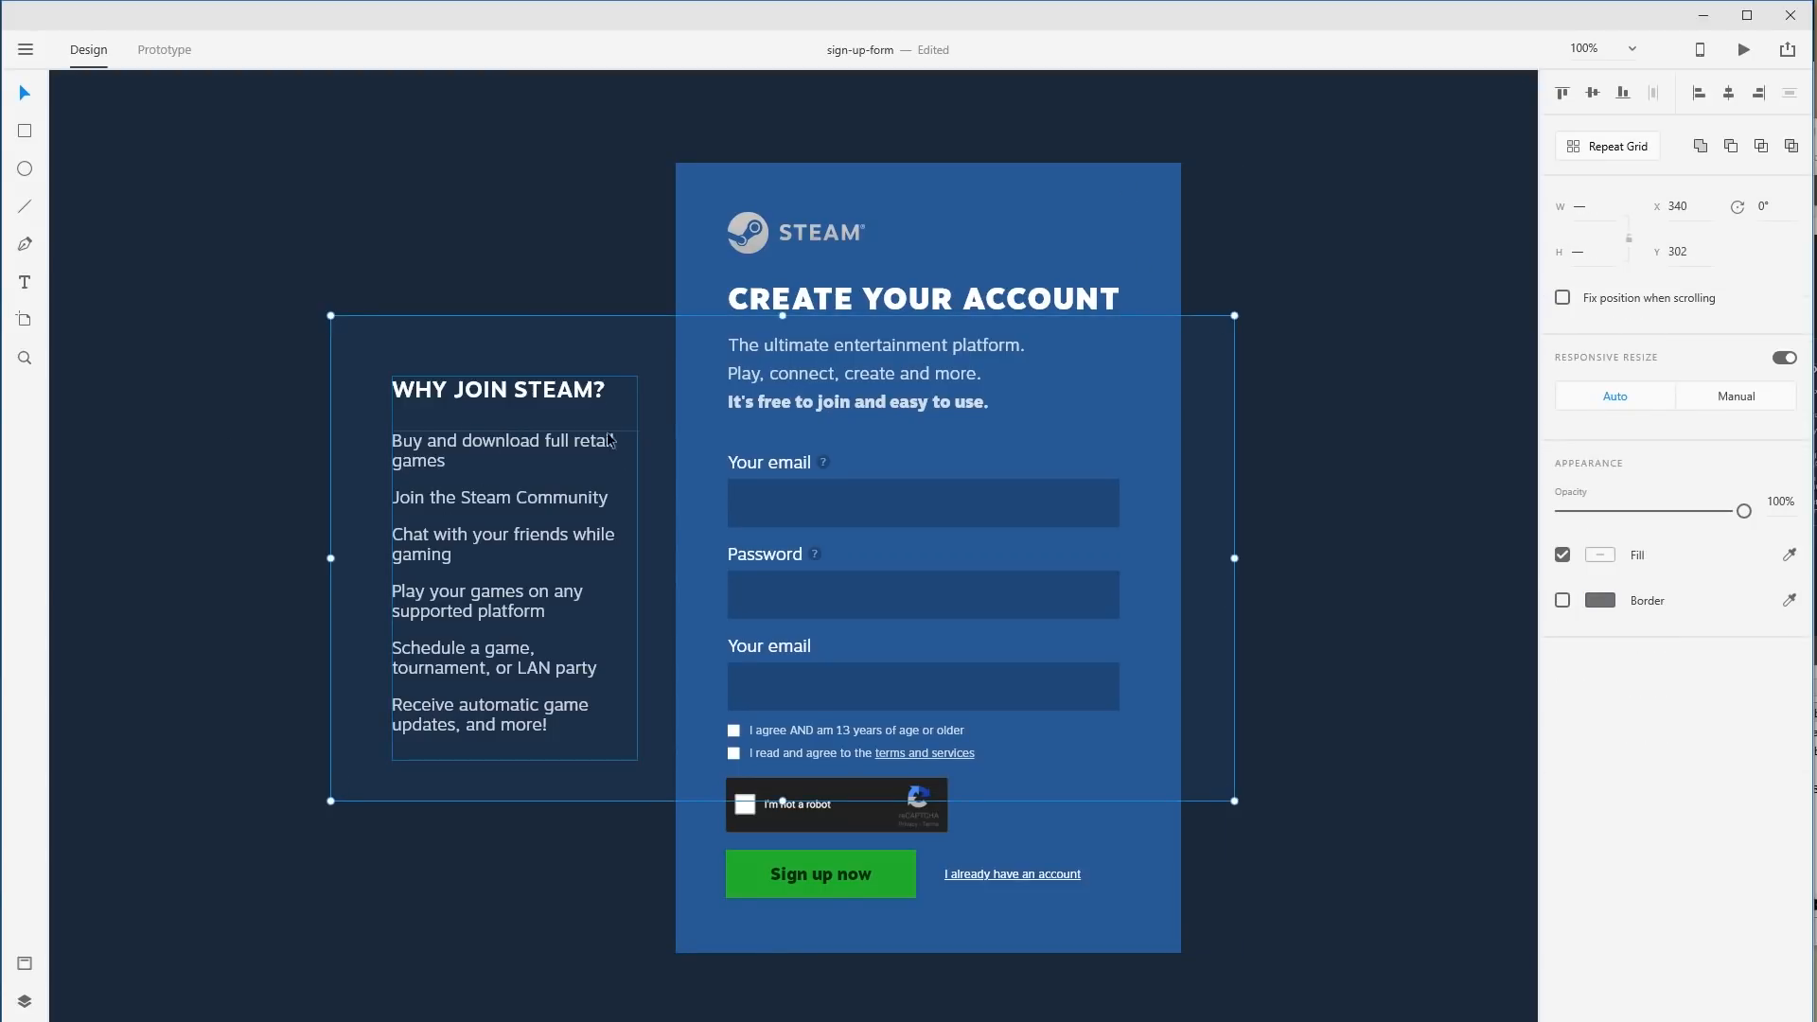
pyautogui.hotkey('ctrl', 'g')
# Centre the panel group vertically against the sign-up card and zoom out to the artboard.
pyautogui.moveTo(506, 485); pyautogui.dragTo(464, 437)
pyautogui.keyDown('shift'); pyautogui.click(774, 190); pyautogui.keyUp('shift')
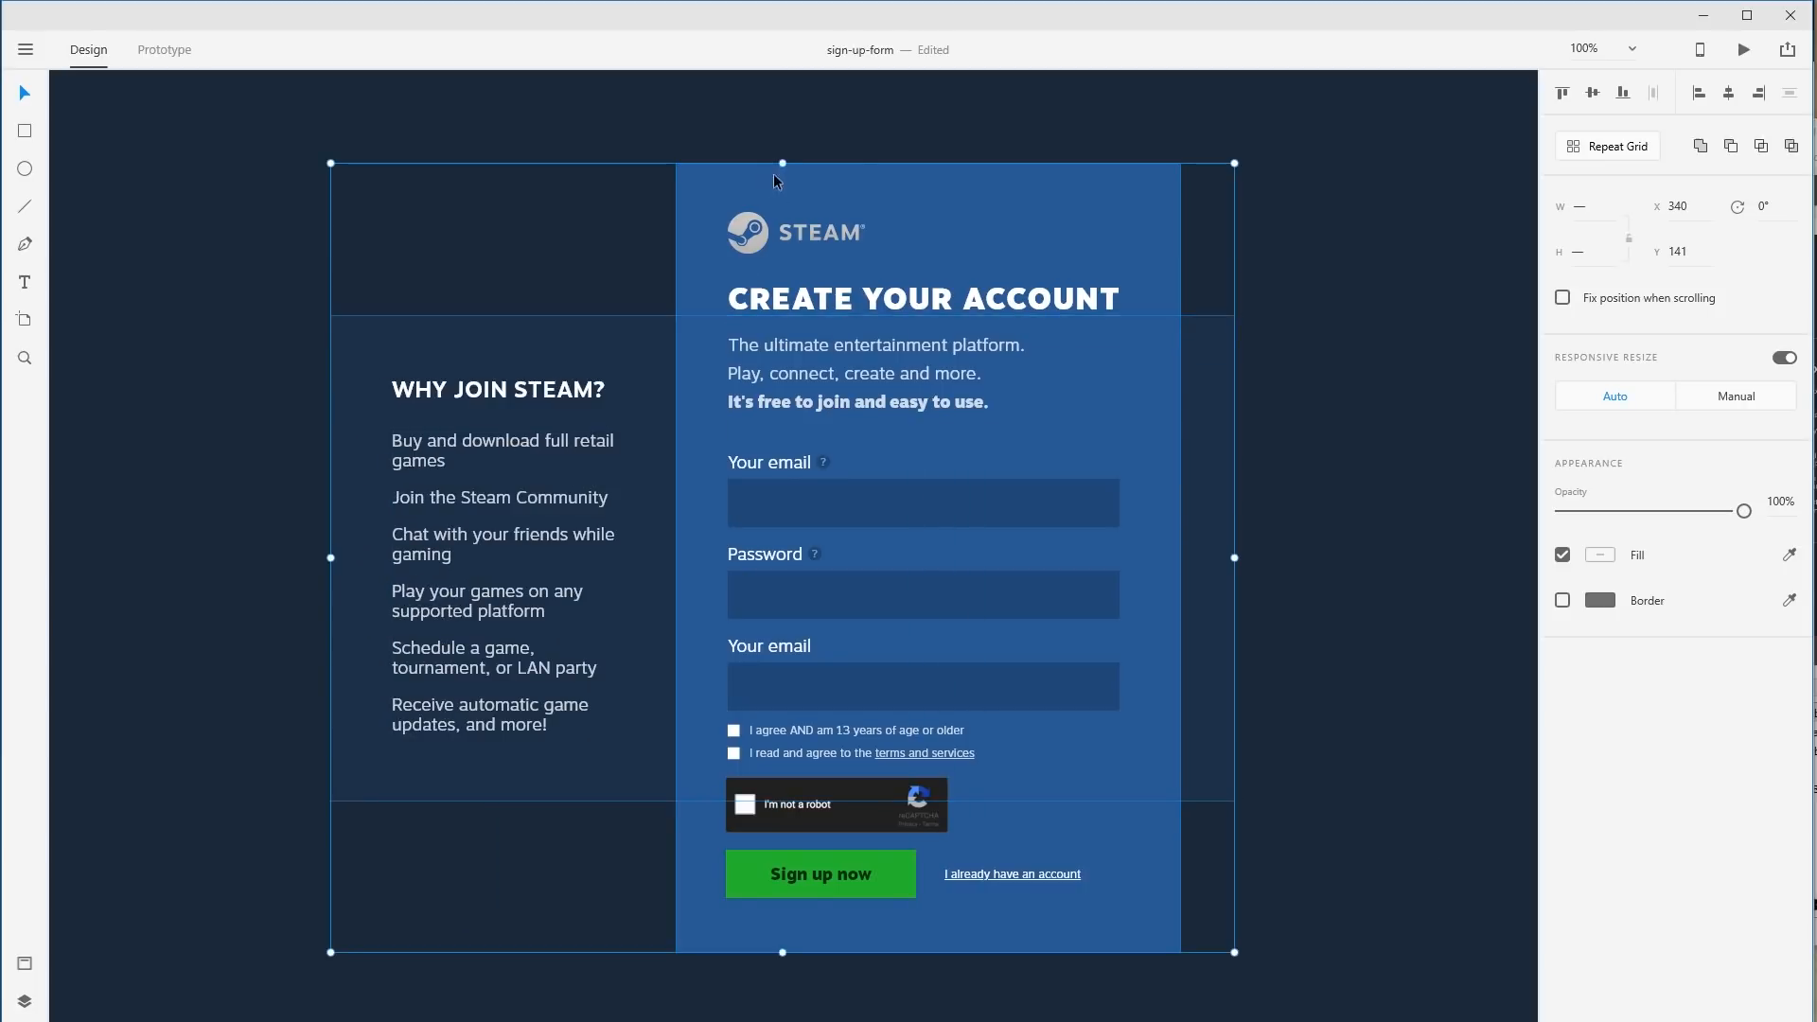
pyautogui.click(1623, 93)
pyautogui.click(1593, 93)
pyautogui.click(1563, 93)
pyautogui.click(1593, 93)
pyautogui.click(1335, 287)
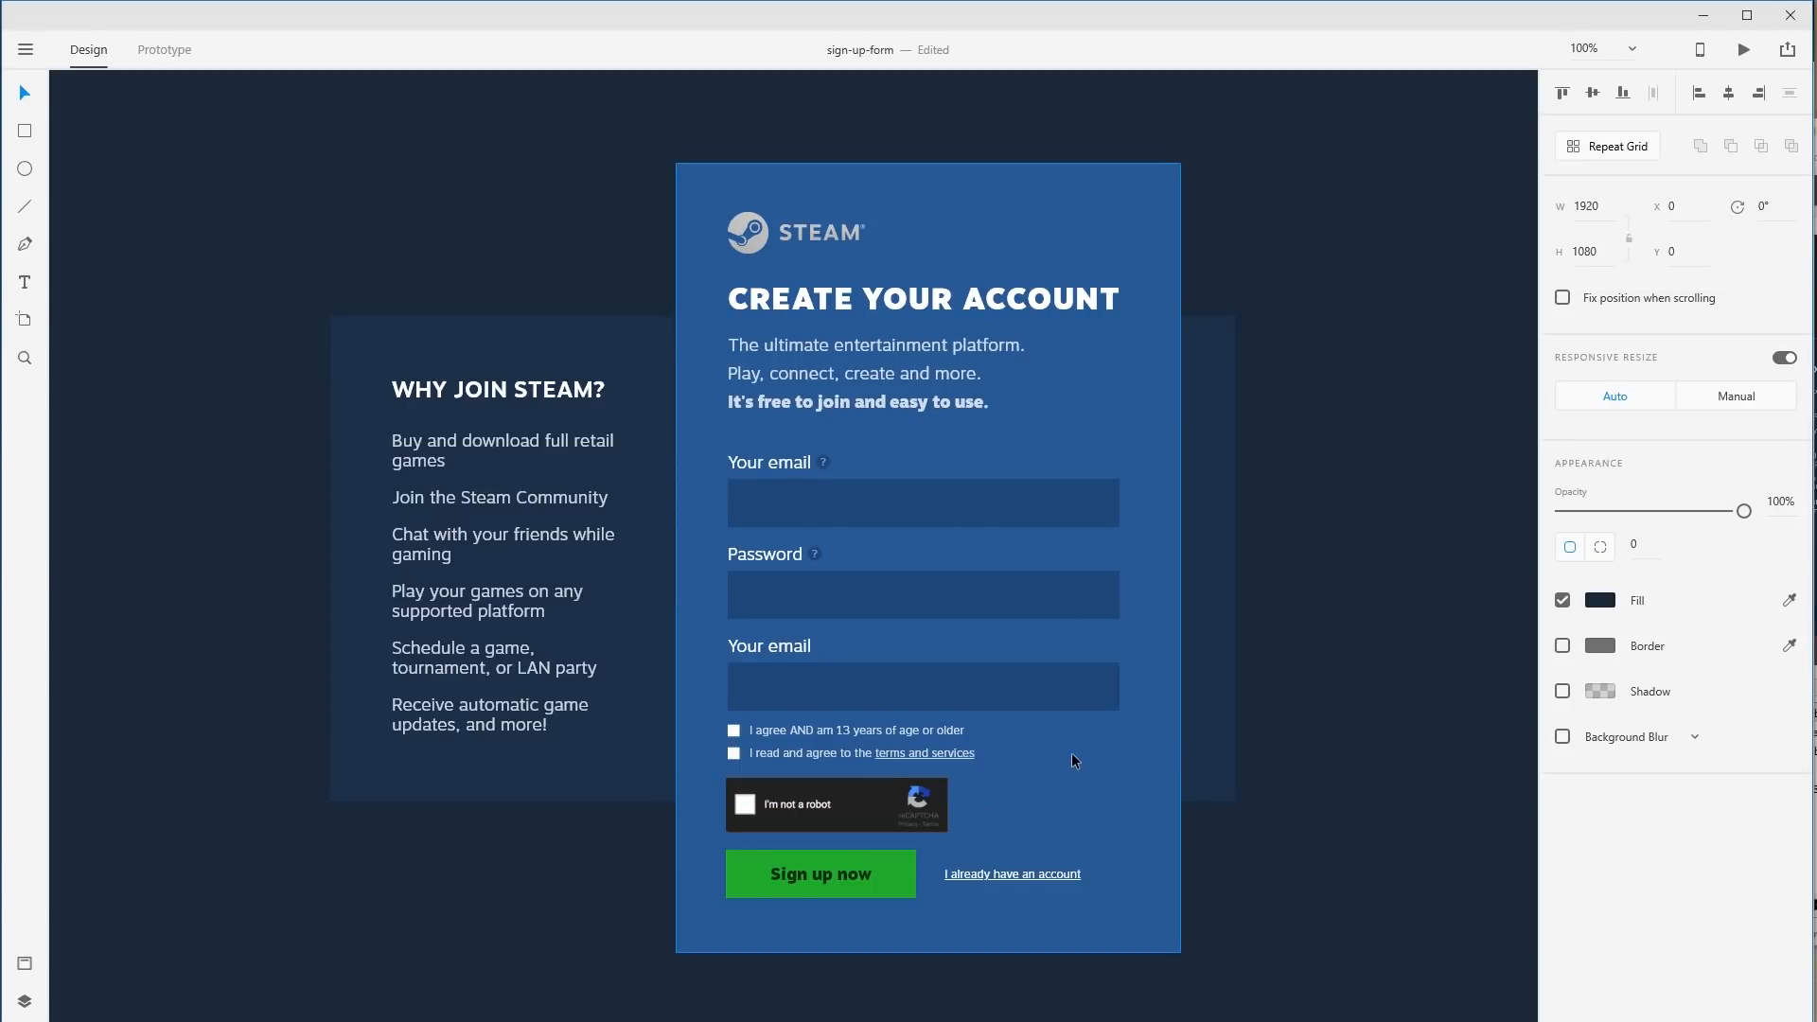
pyautogui.hotkey('ctrl', '-')
pyautogui.click(1347, 669)
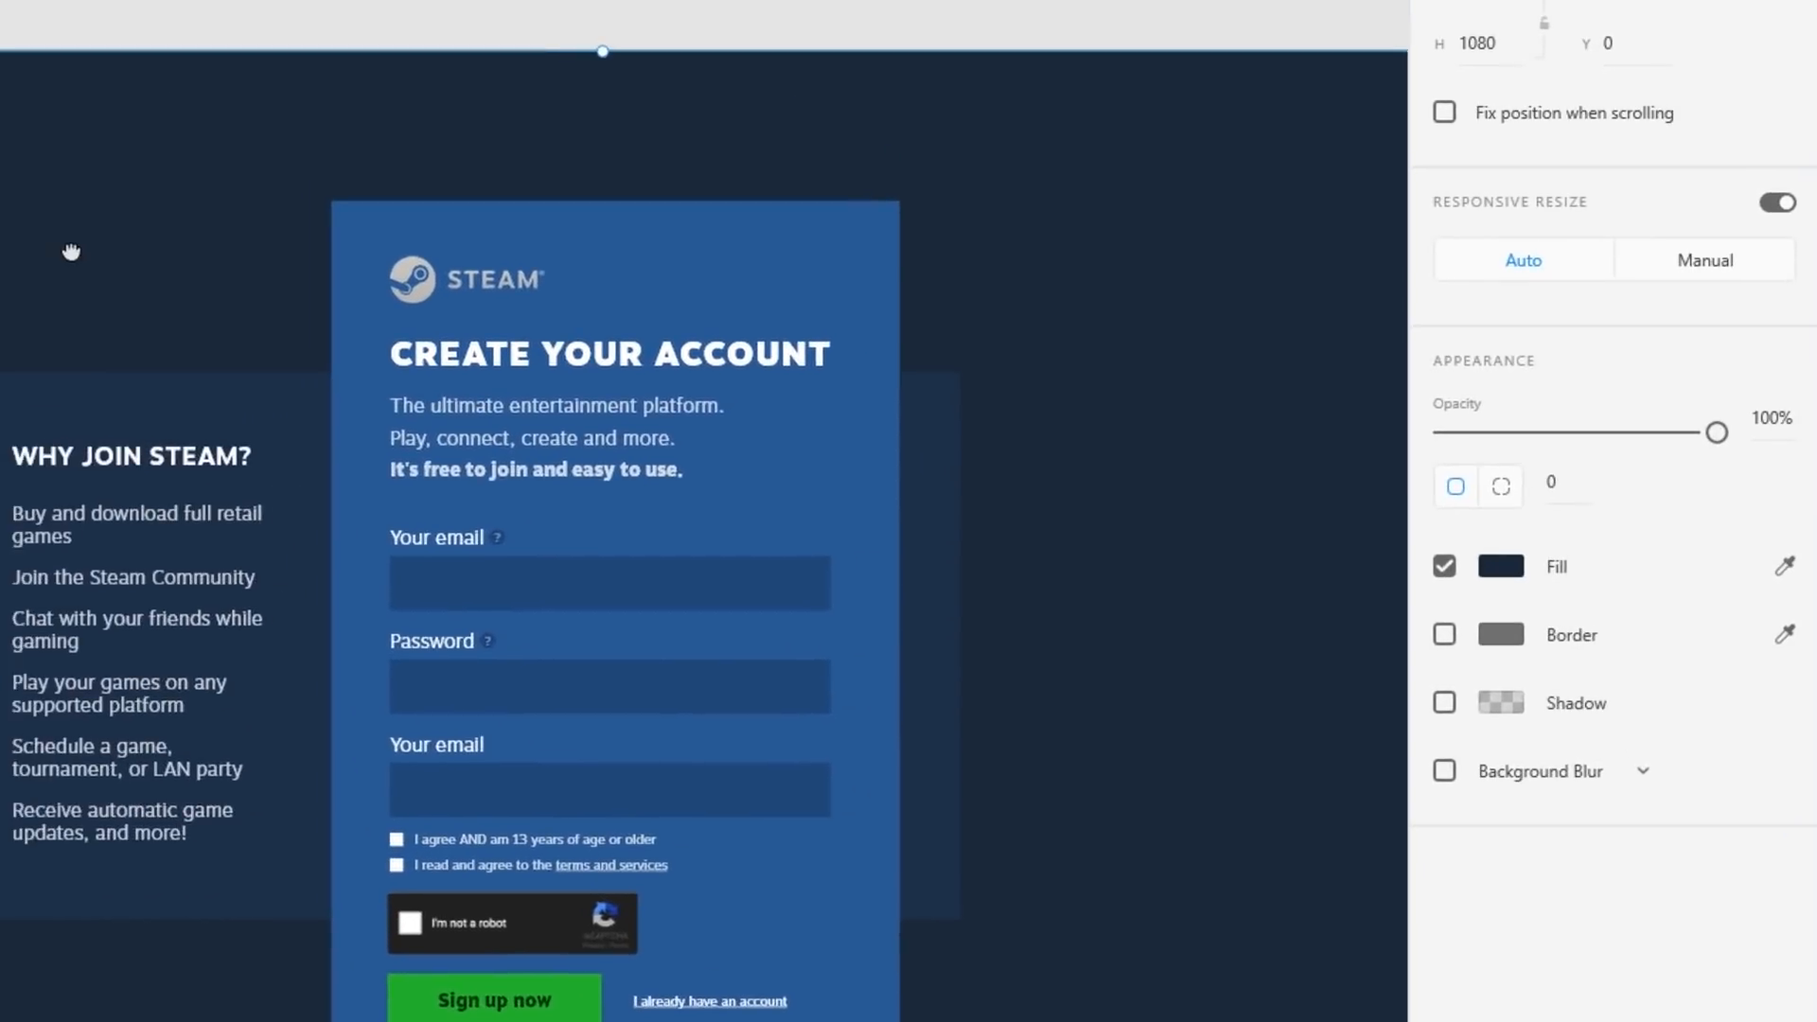
# Switch the blue sign-up card's fill to a linear gradient.
pyautogui.moveTo(71, 251); pyautogui.dragTo(0, 184)
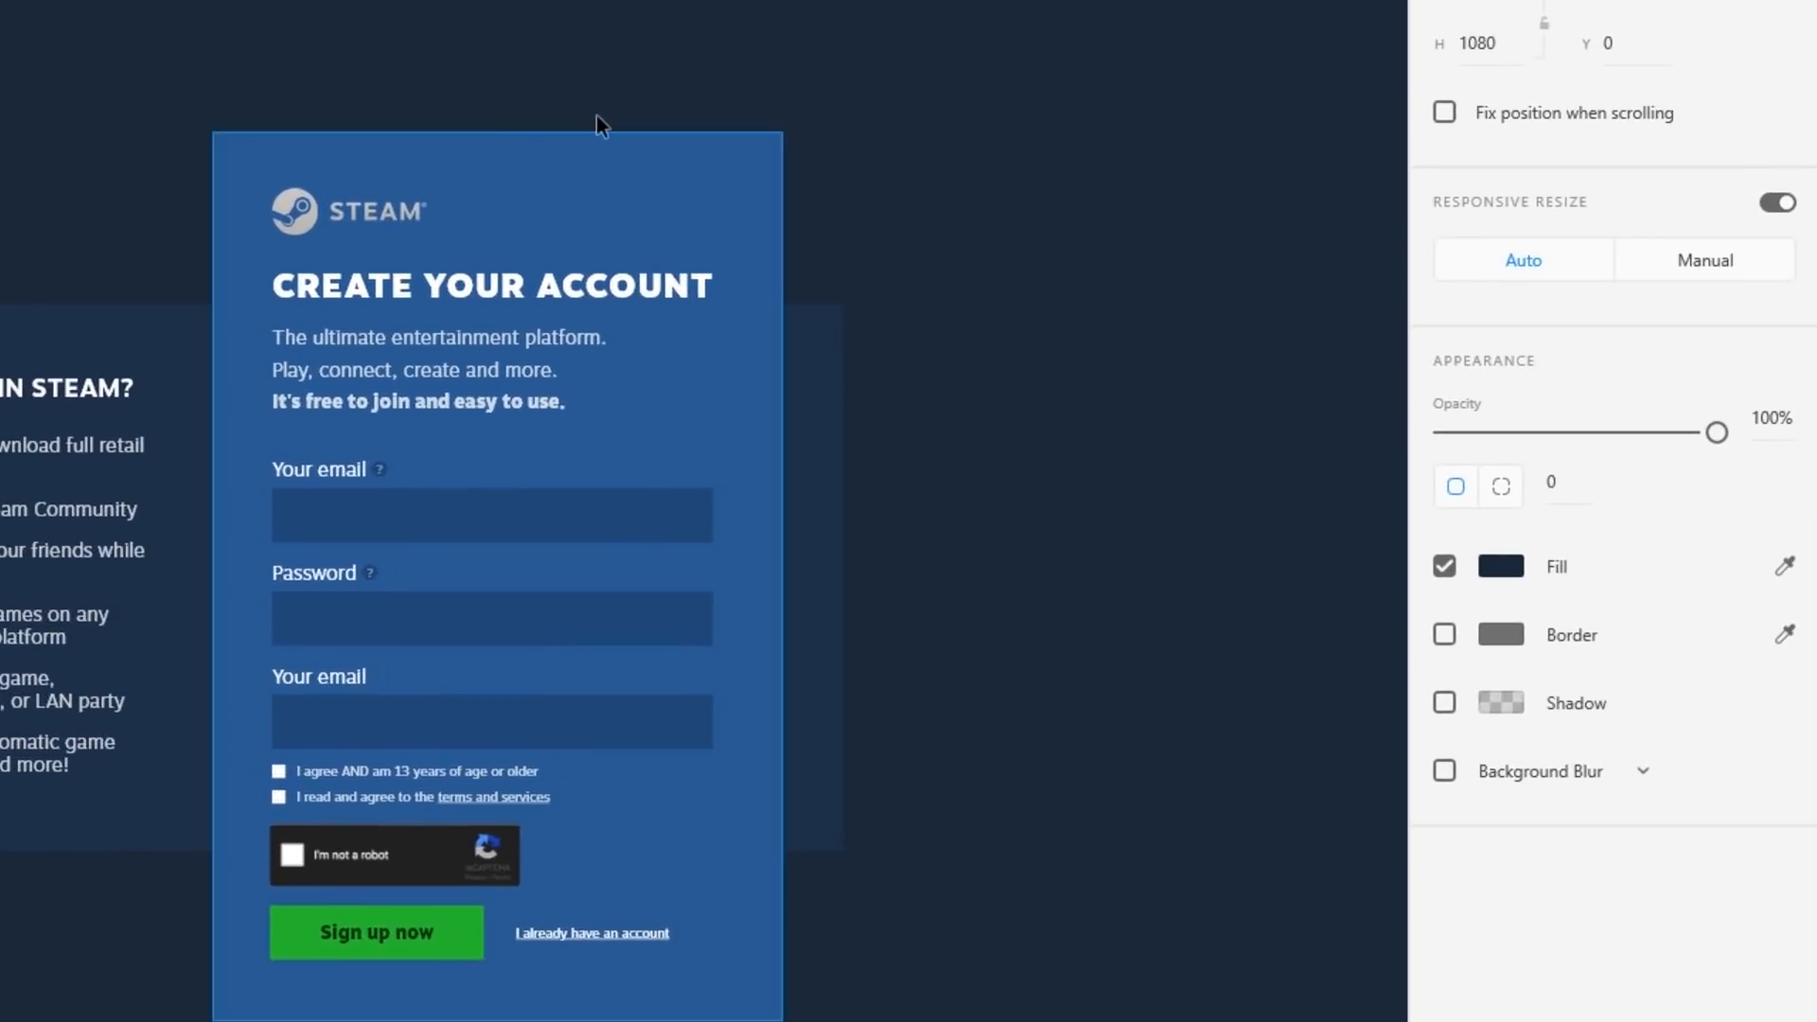
pyautogui.click(614, 164)
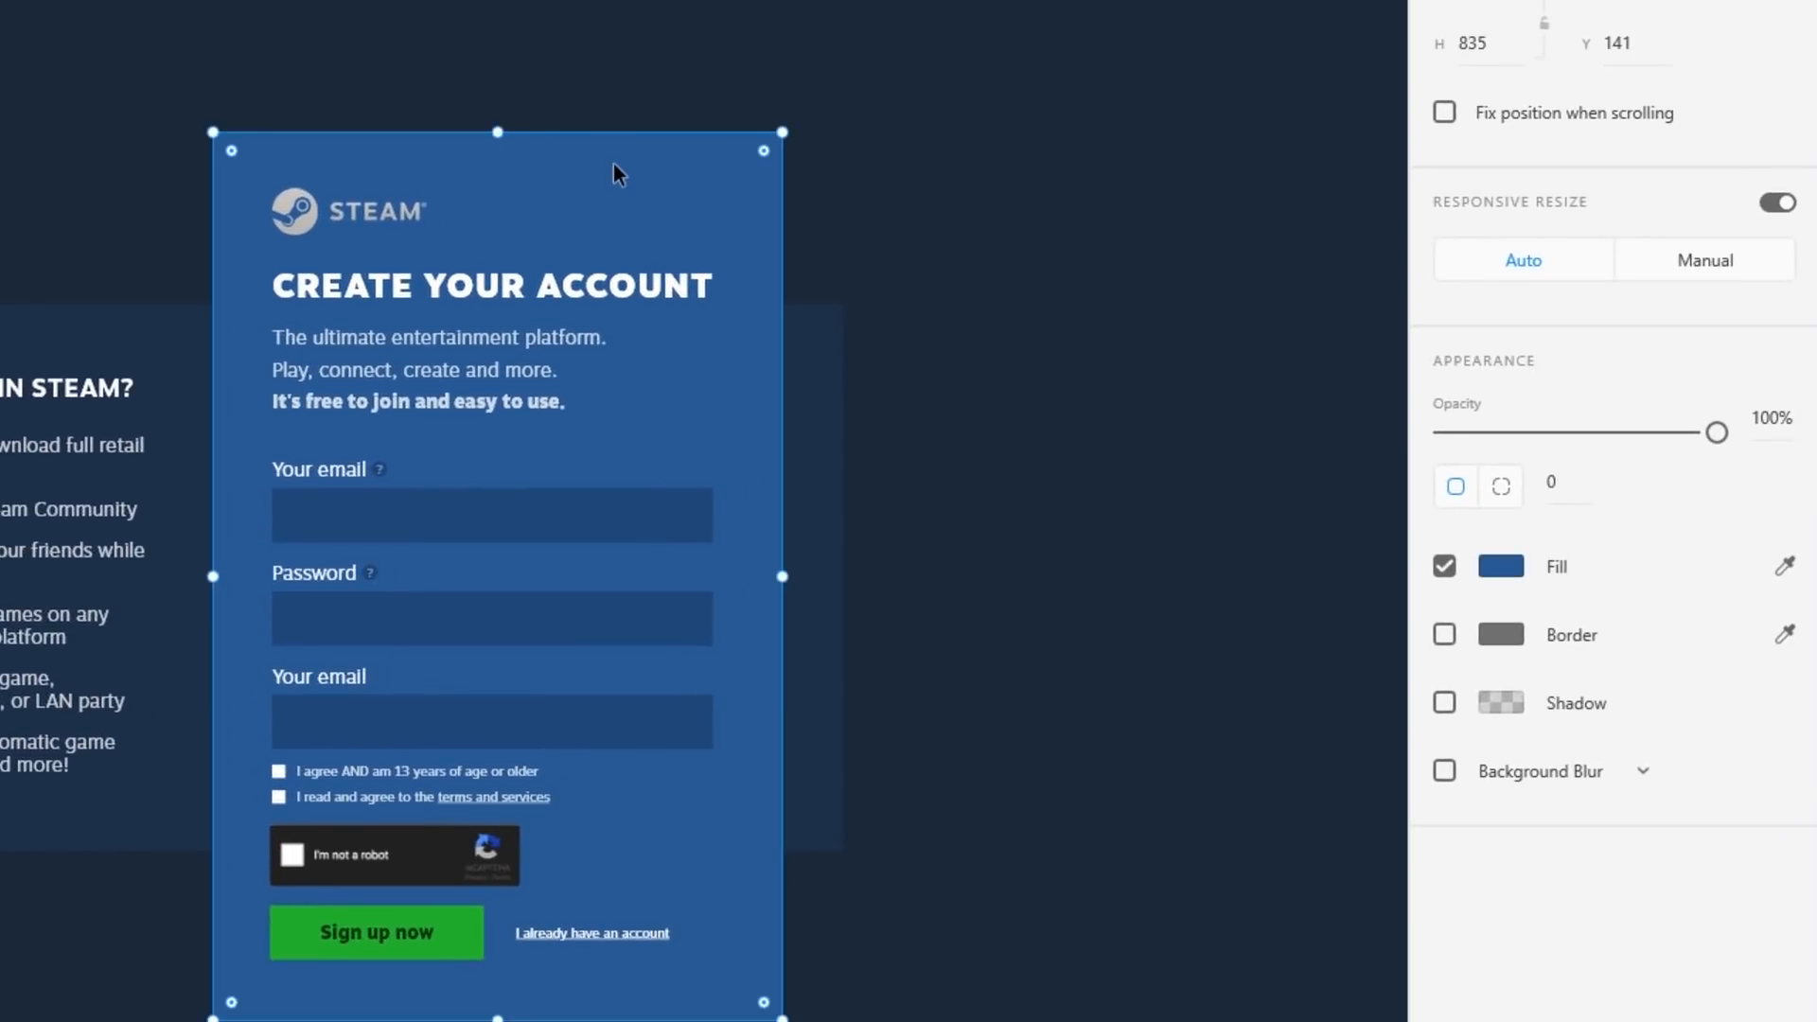
pyautogui.click(1500, 566)
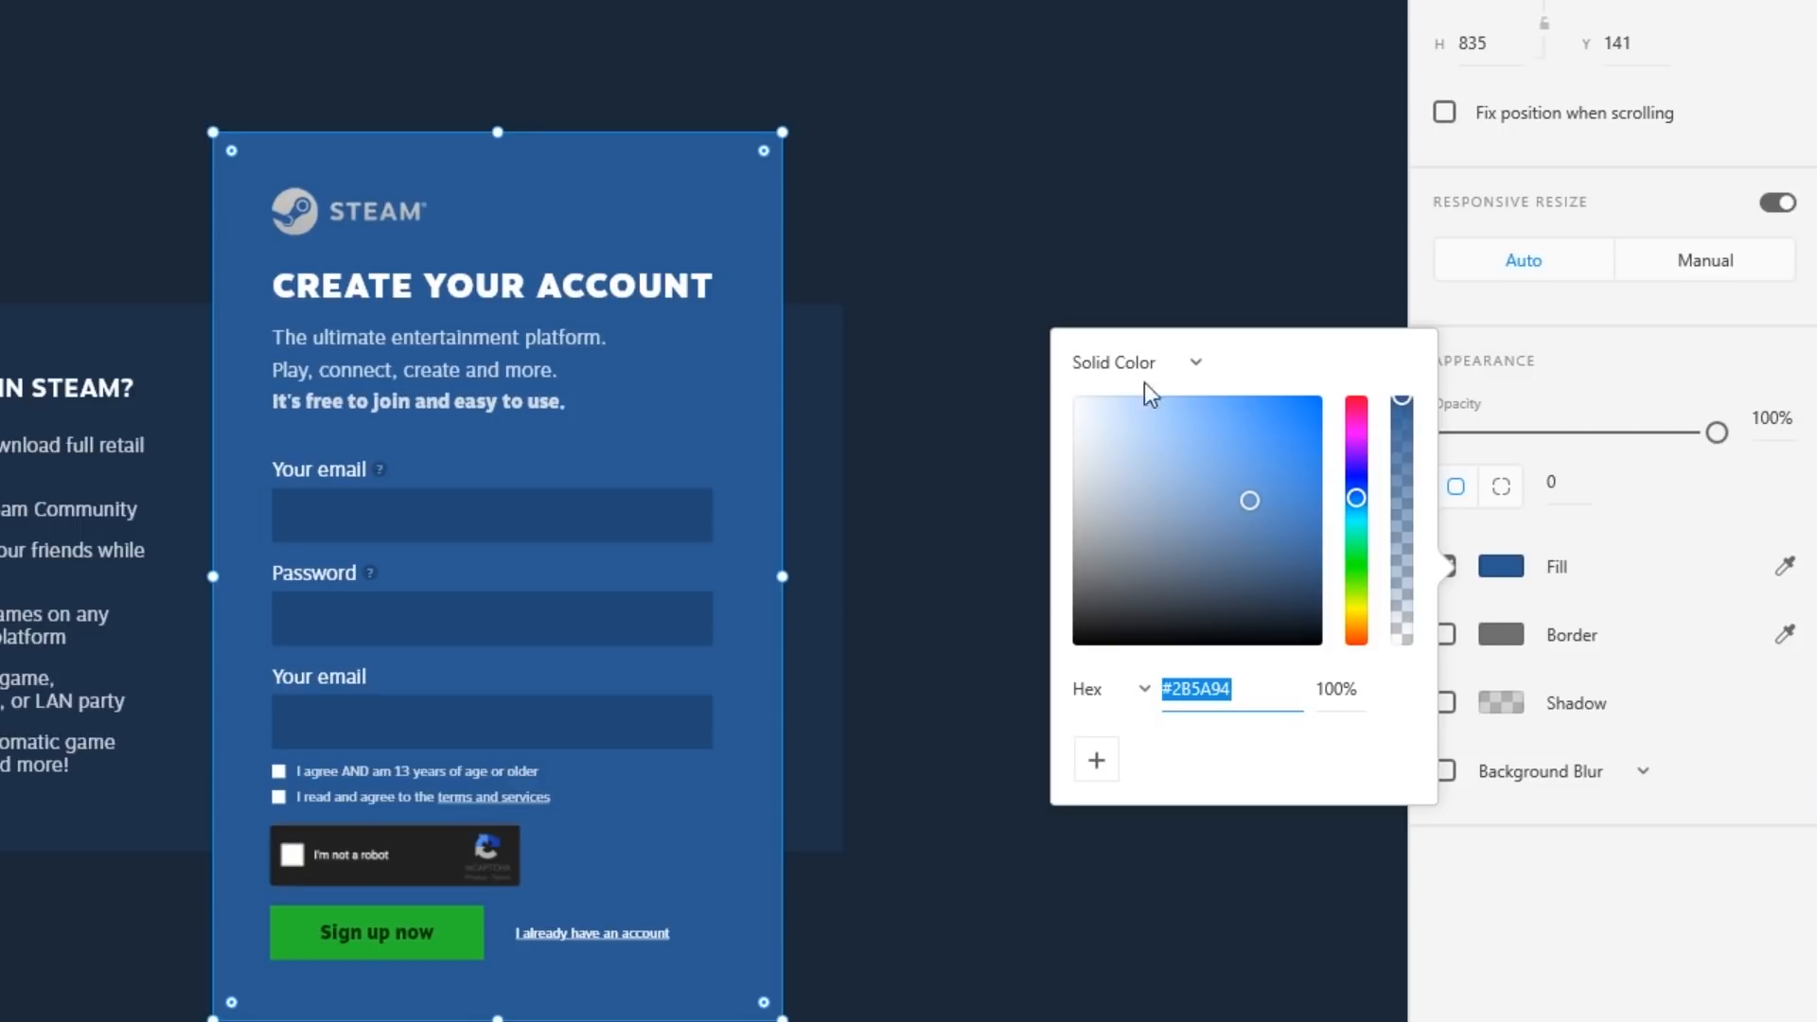
pyautogui.click(1160, 363)
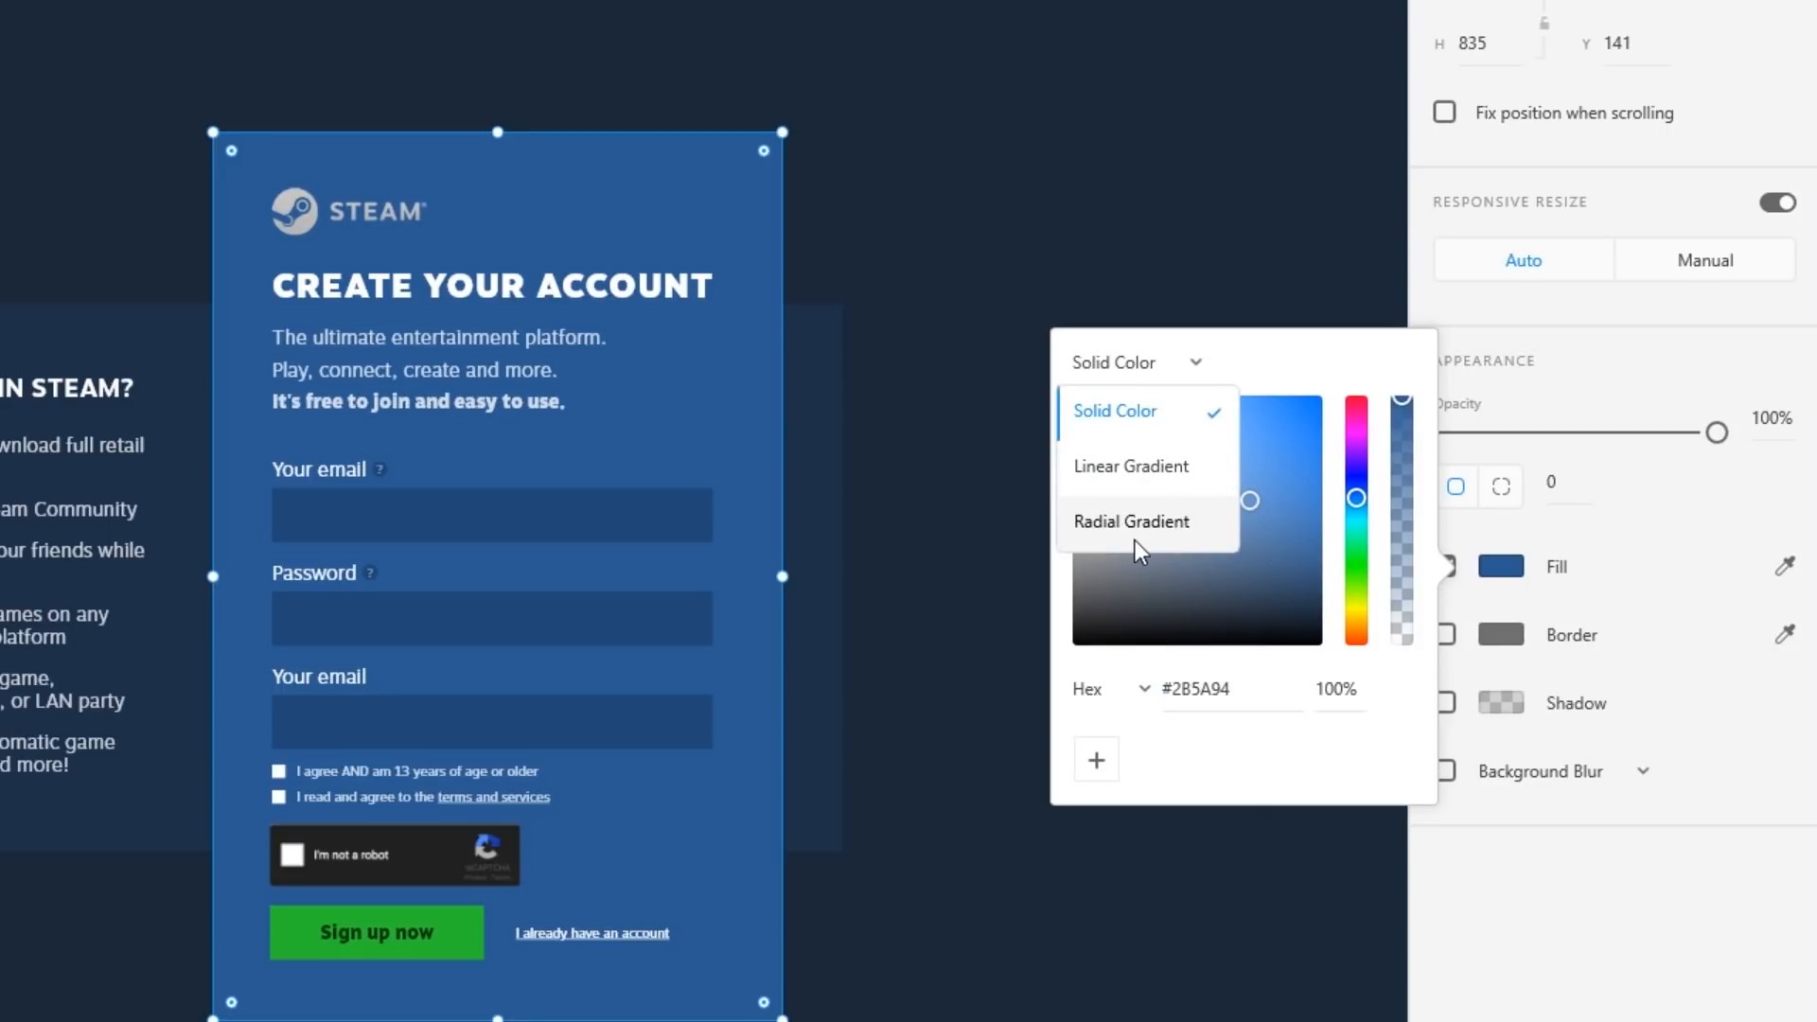
pyautogui.click(1224, 359)
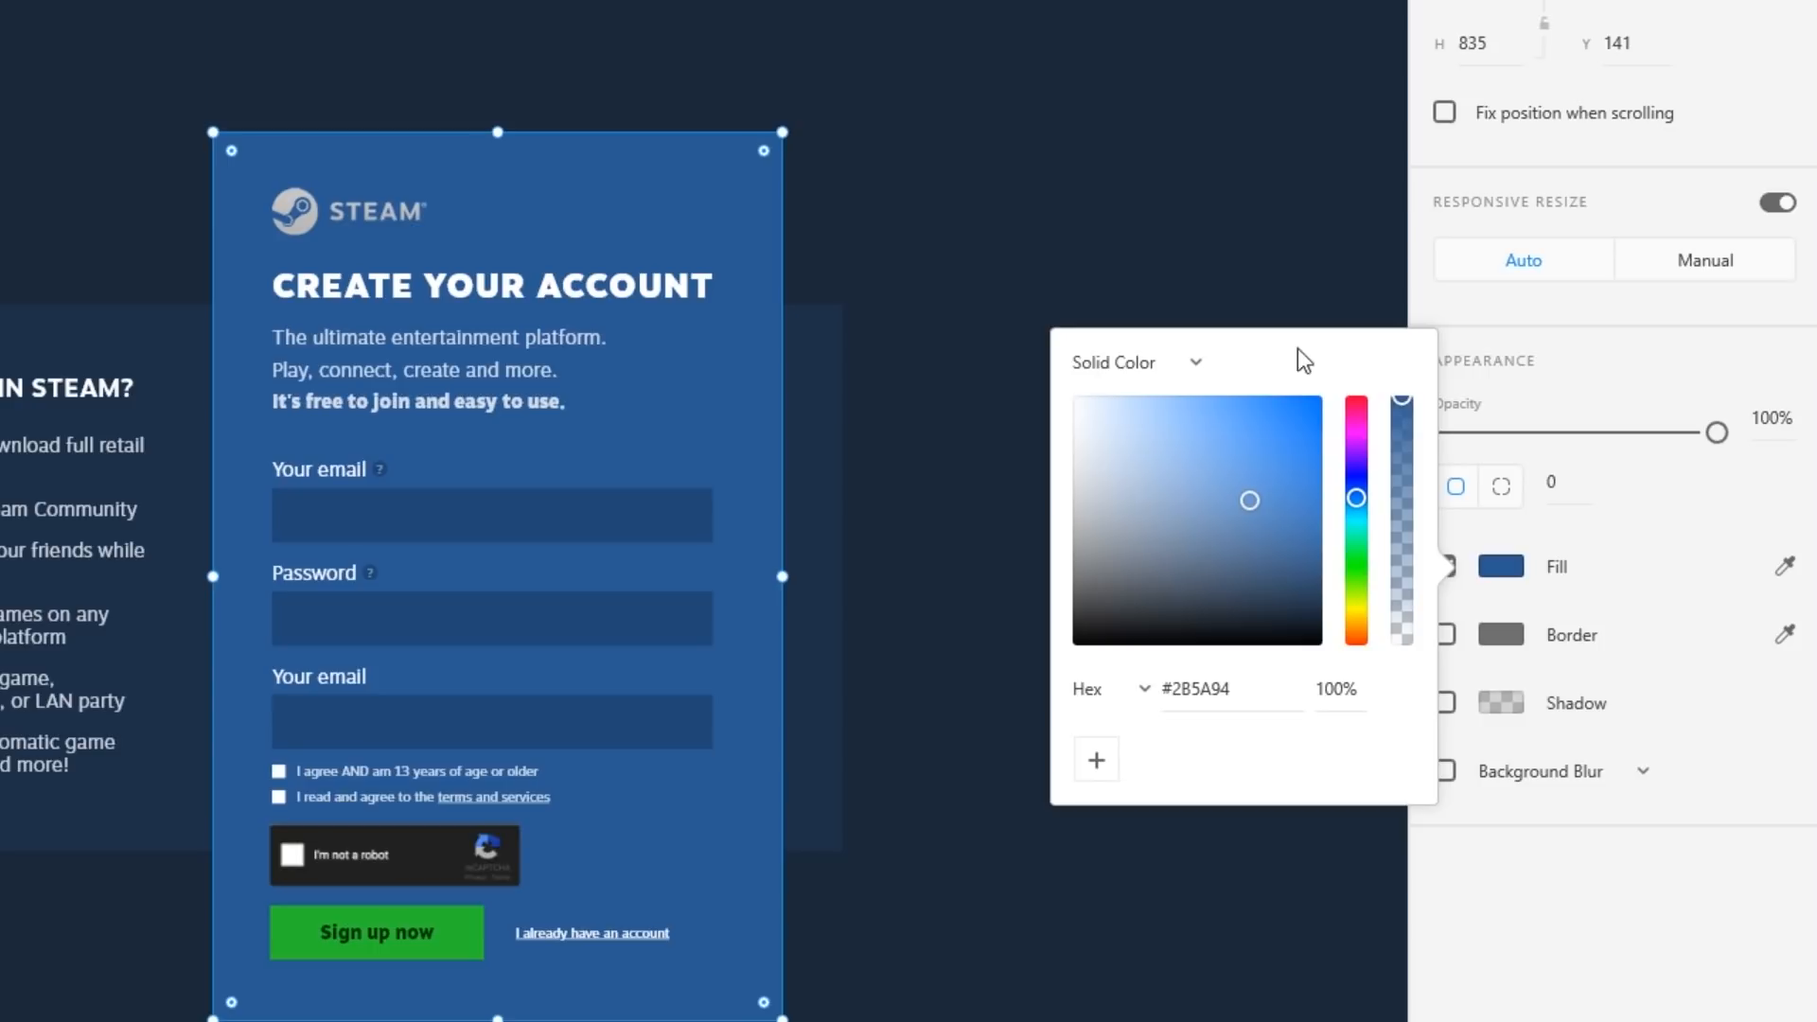
pyautogui.click(1193, 367)
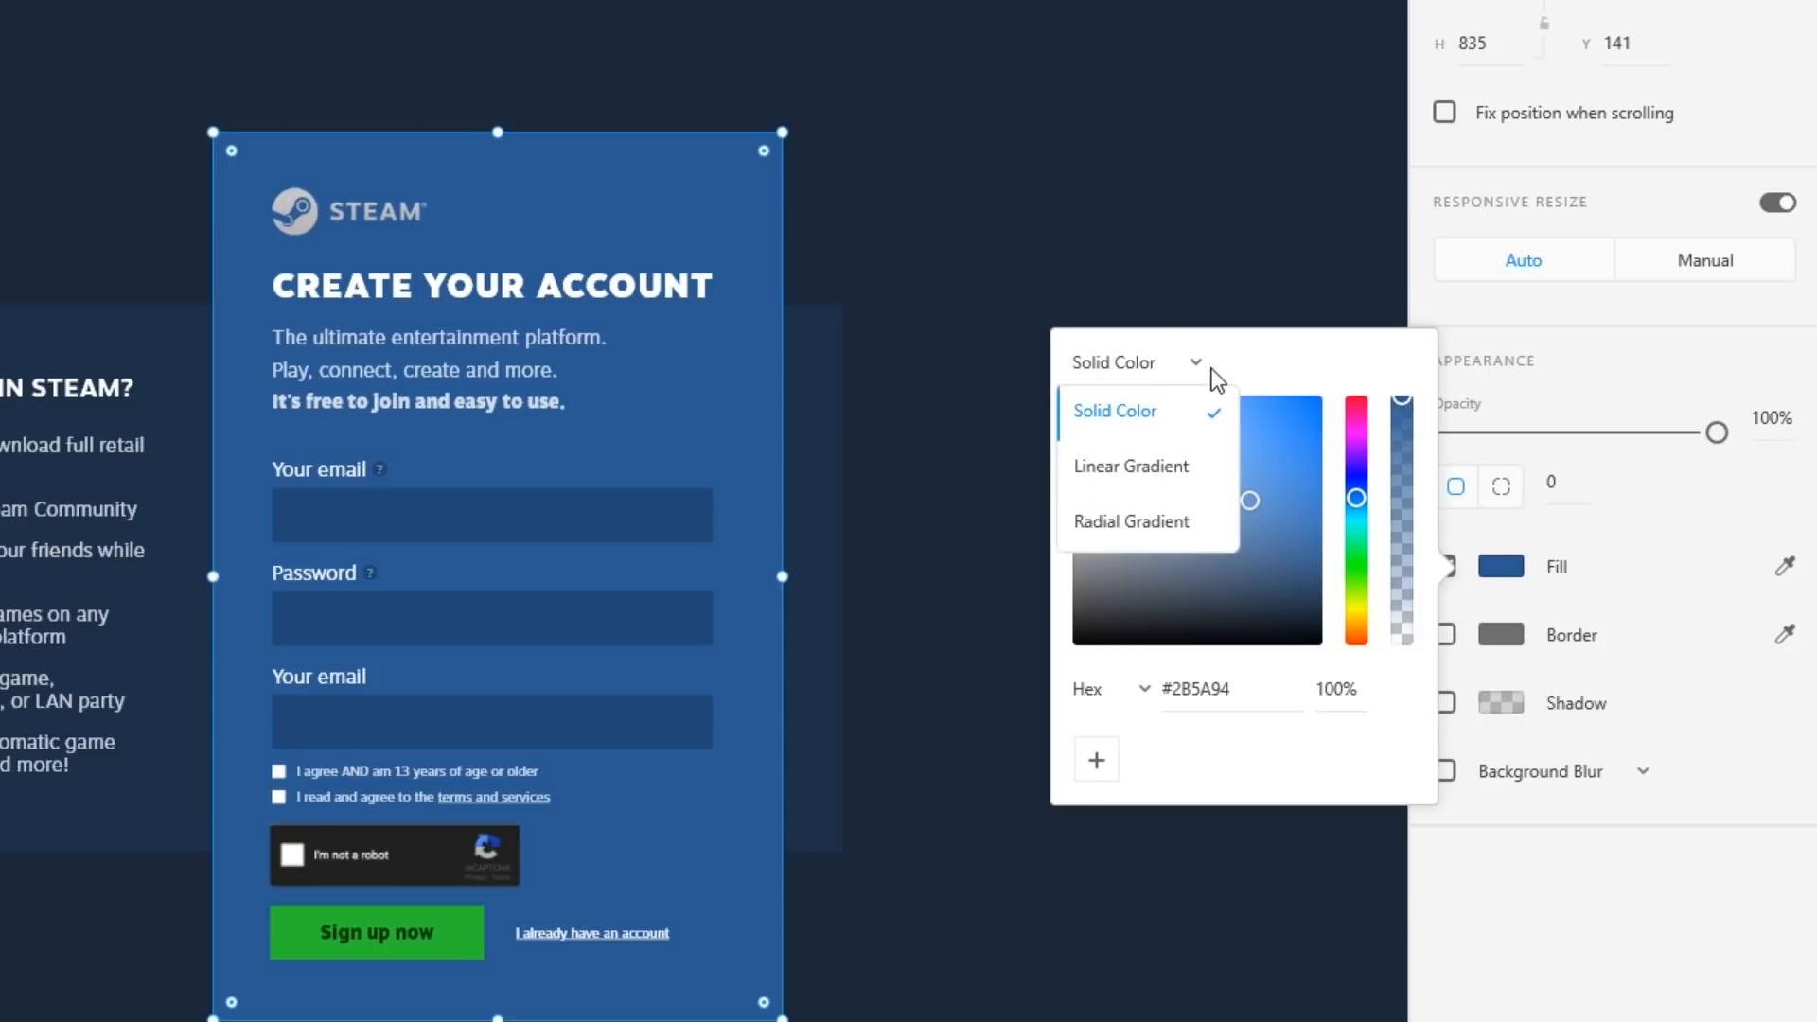
pyautogui.click(1185, 483)
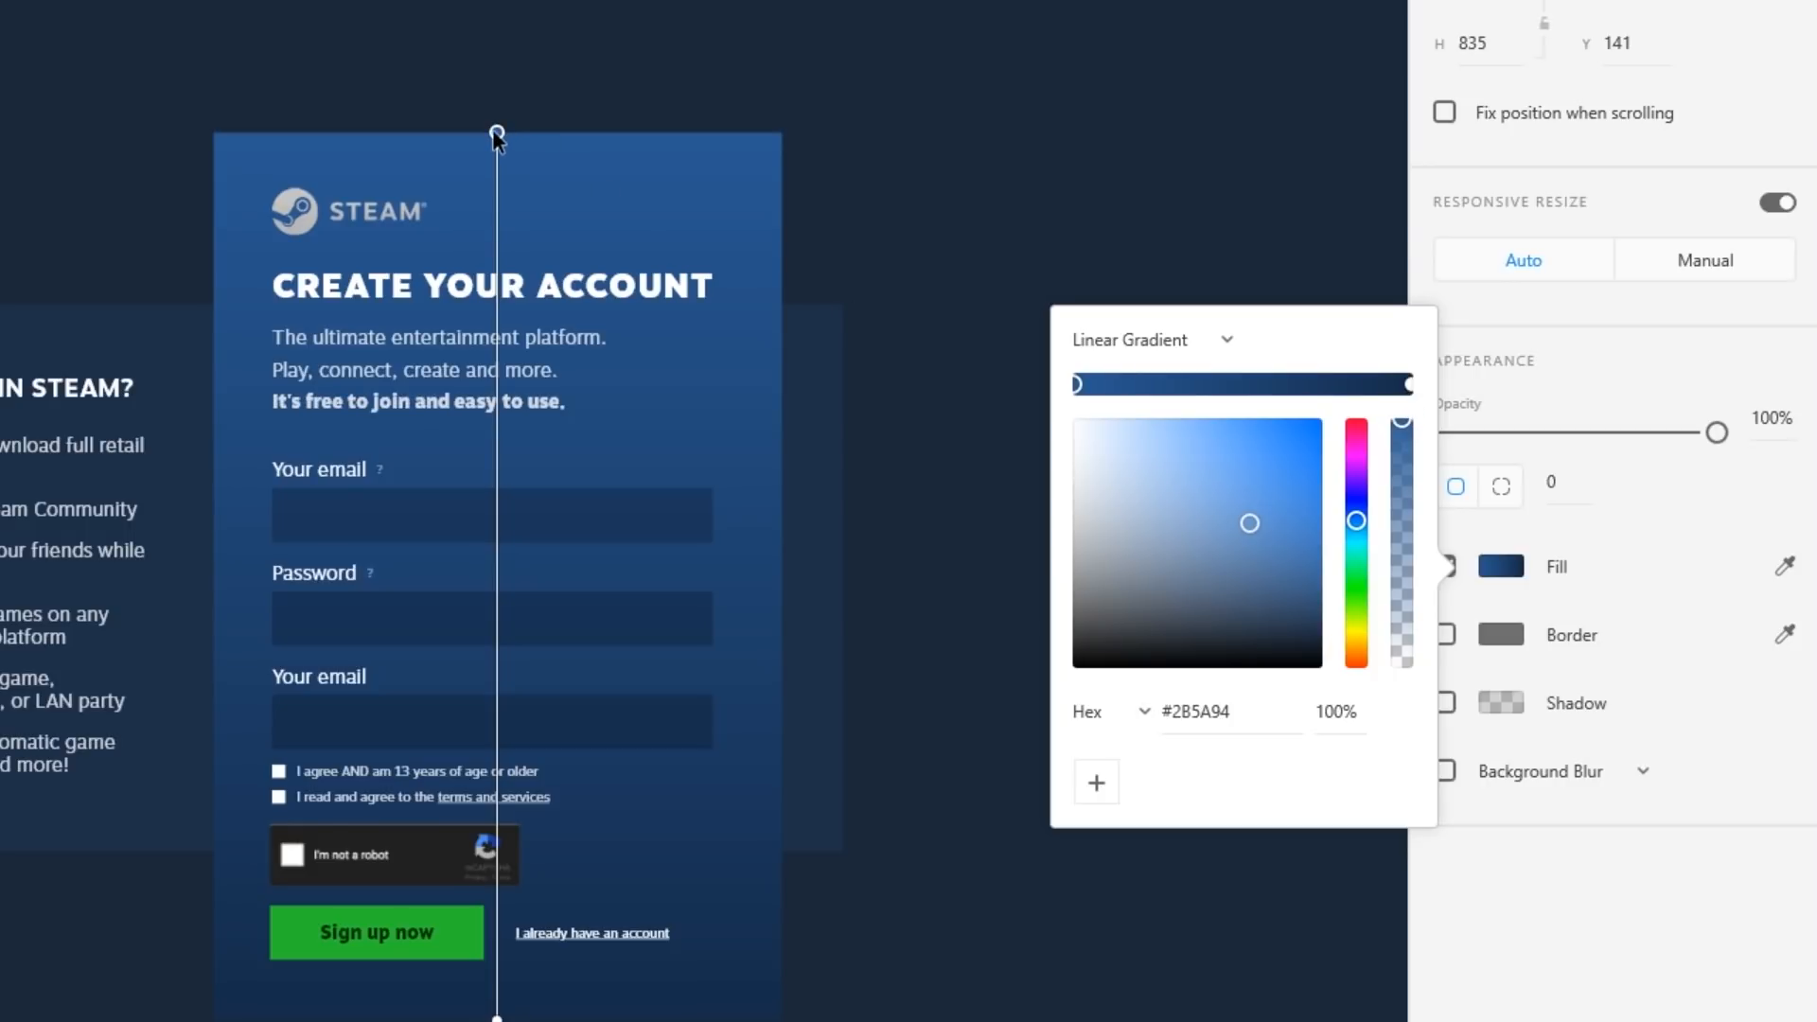
# Run the gradient diagonally from top-left to bottom-right, ending on lighter navy #1C3E68.
pyautogui.moveTo(497, 133); pyautogui.dragTo(213, 133)
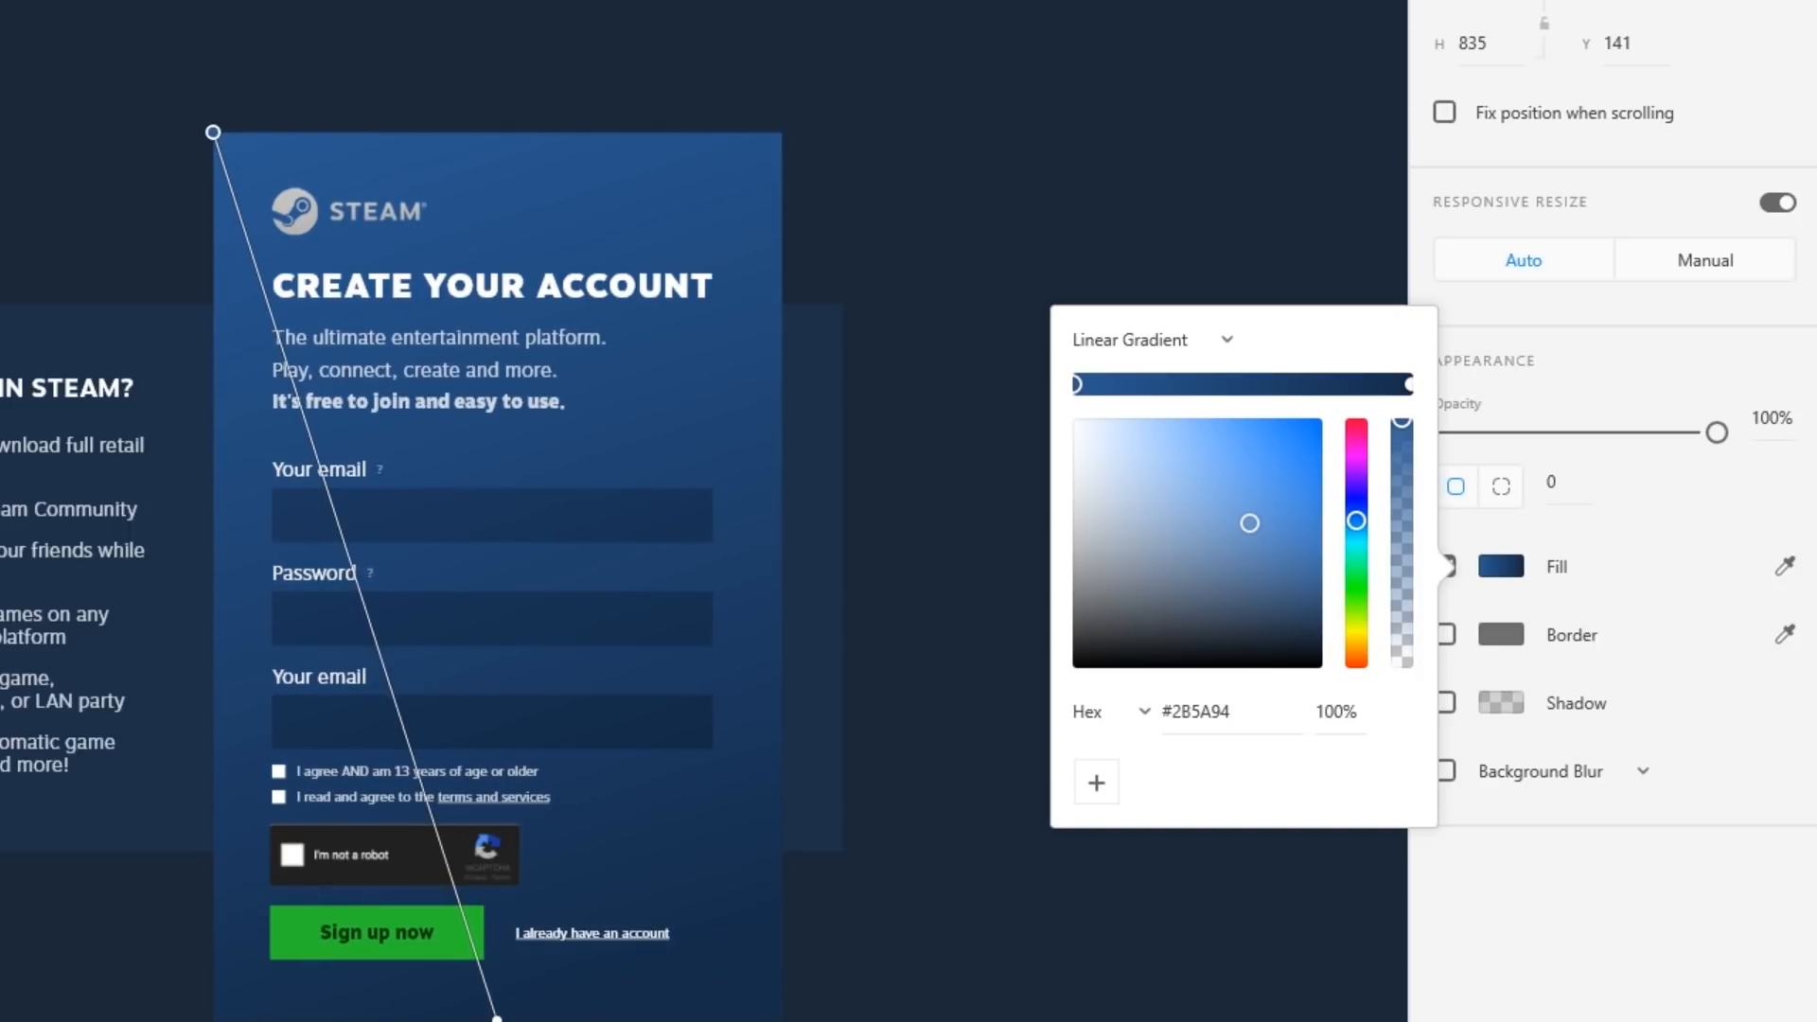
pyautogui.moveTo(497, 1019); pyautogui.dragTo(781, 1017)
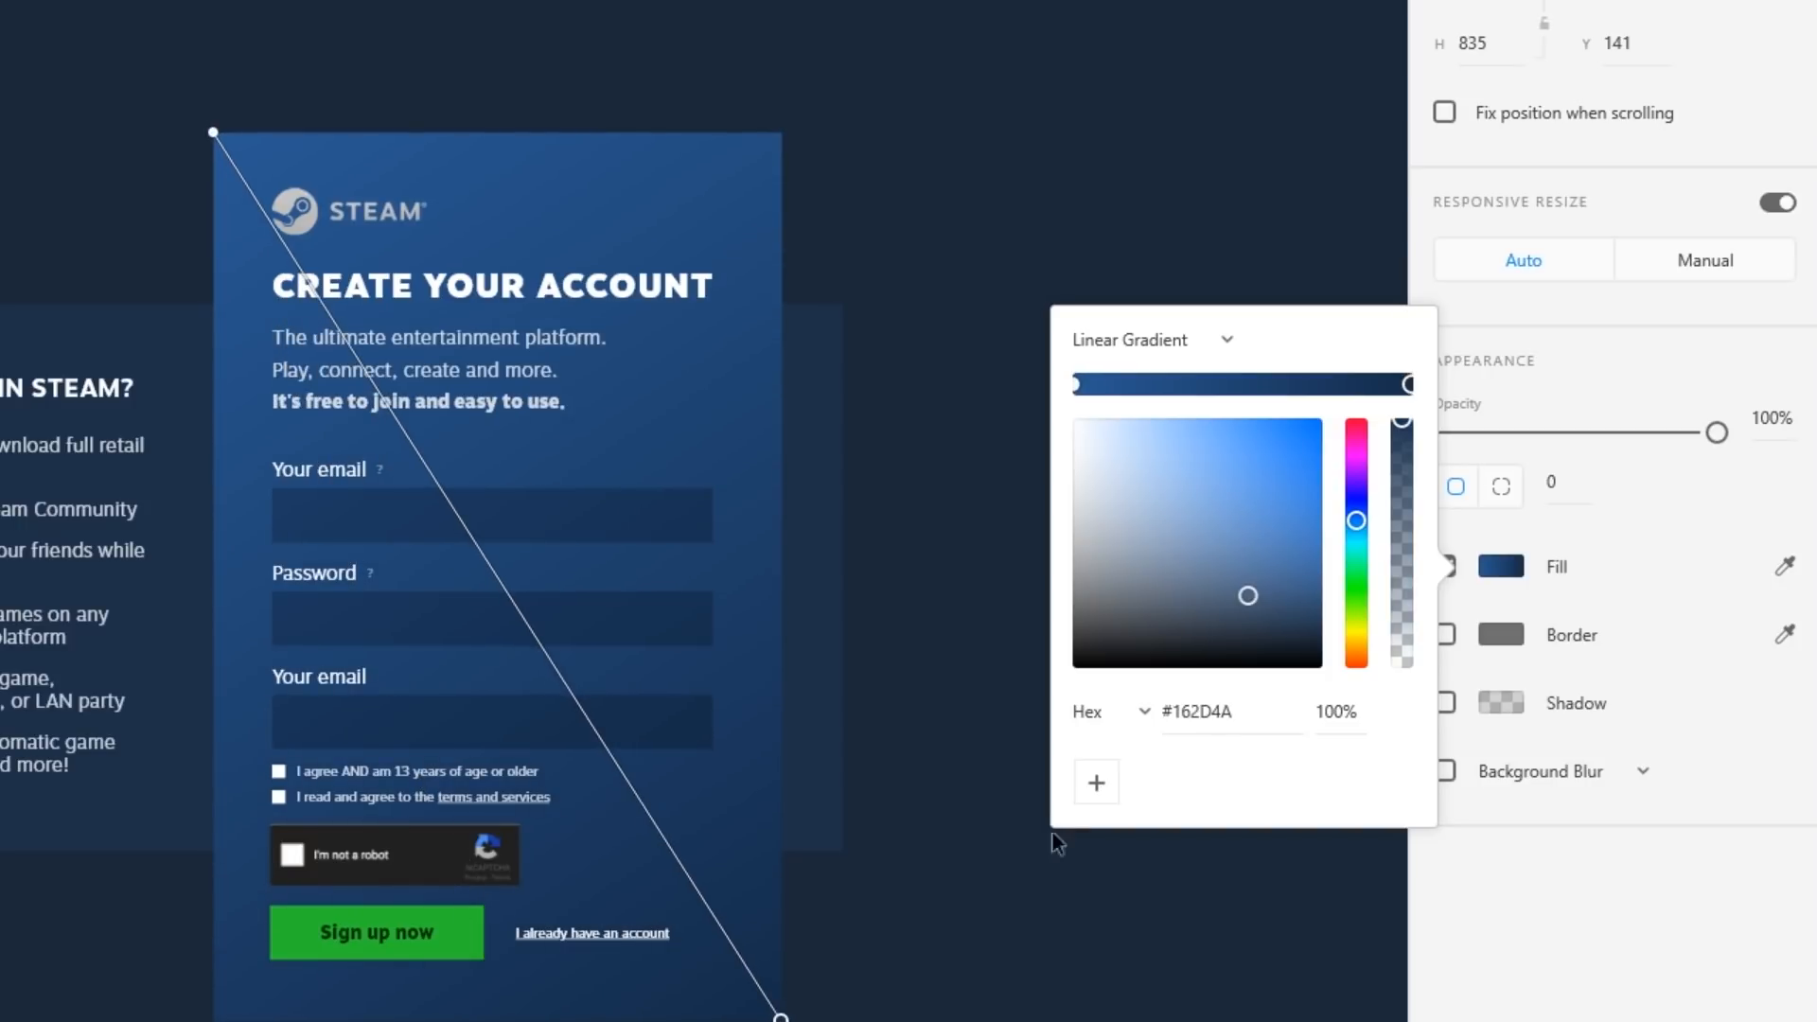
pyautogui.moveTo(1244, 594); pyautogui.dragTo(1257, 564)
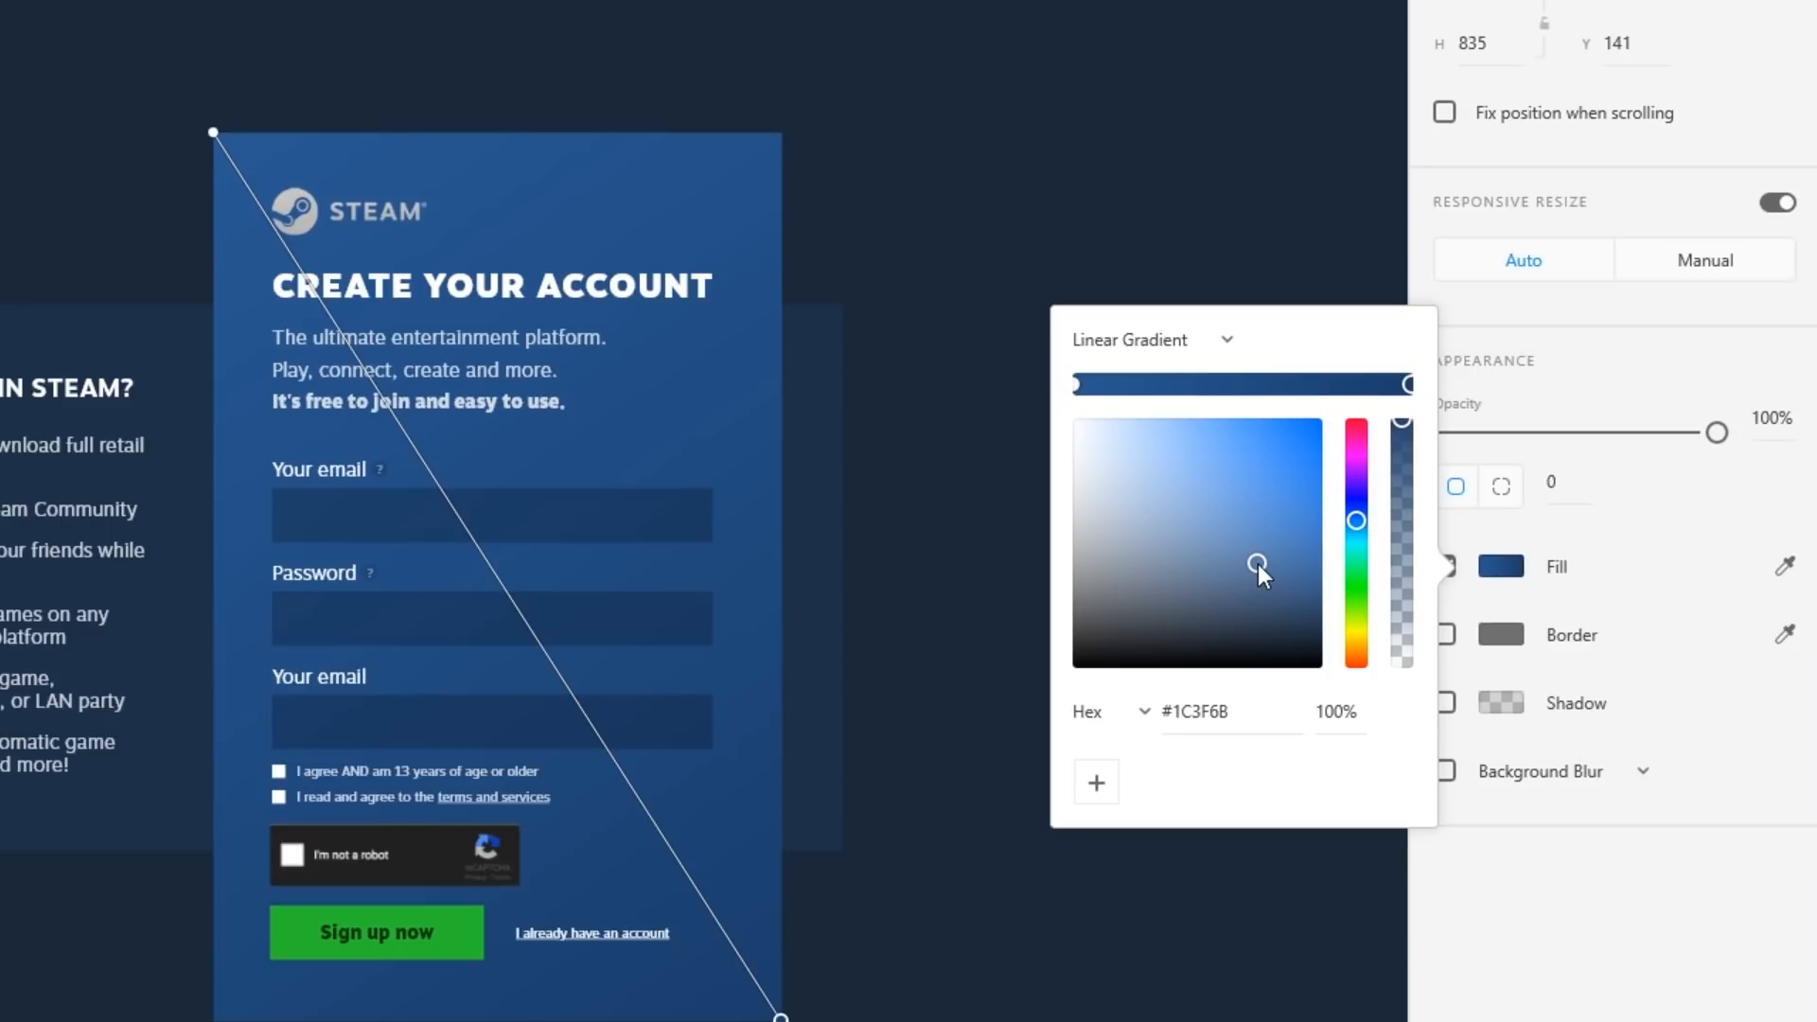
pyautogui.click(1033, 236)
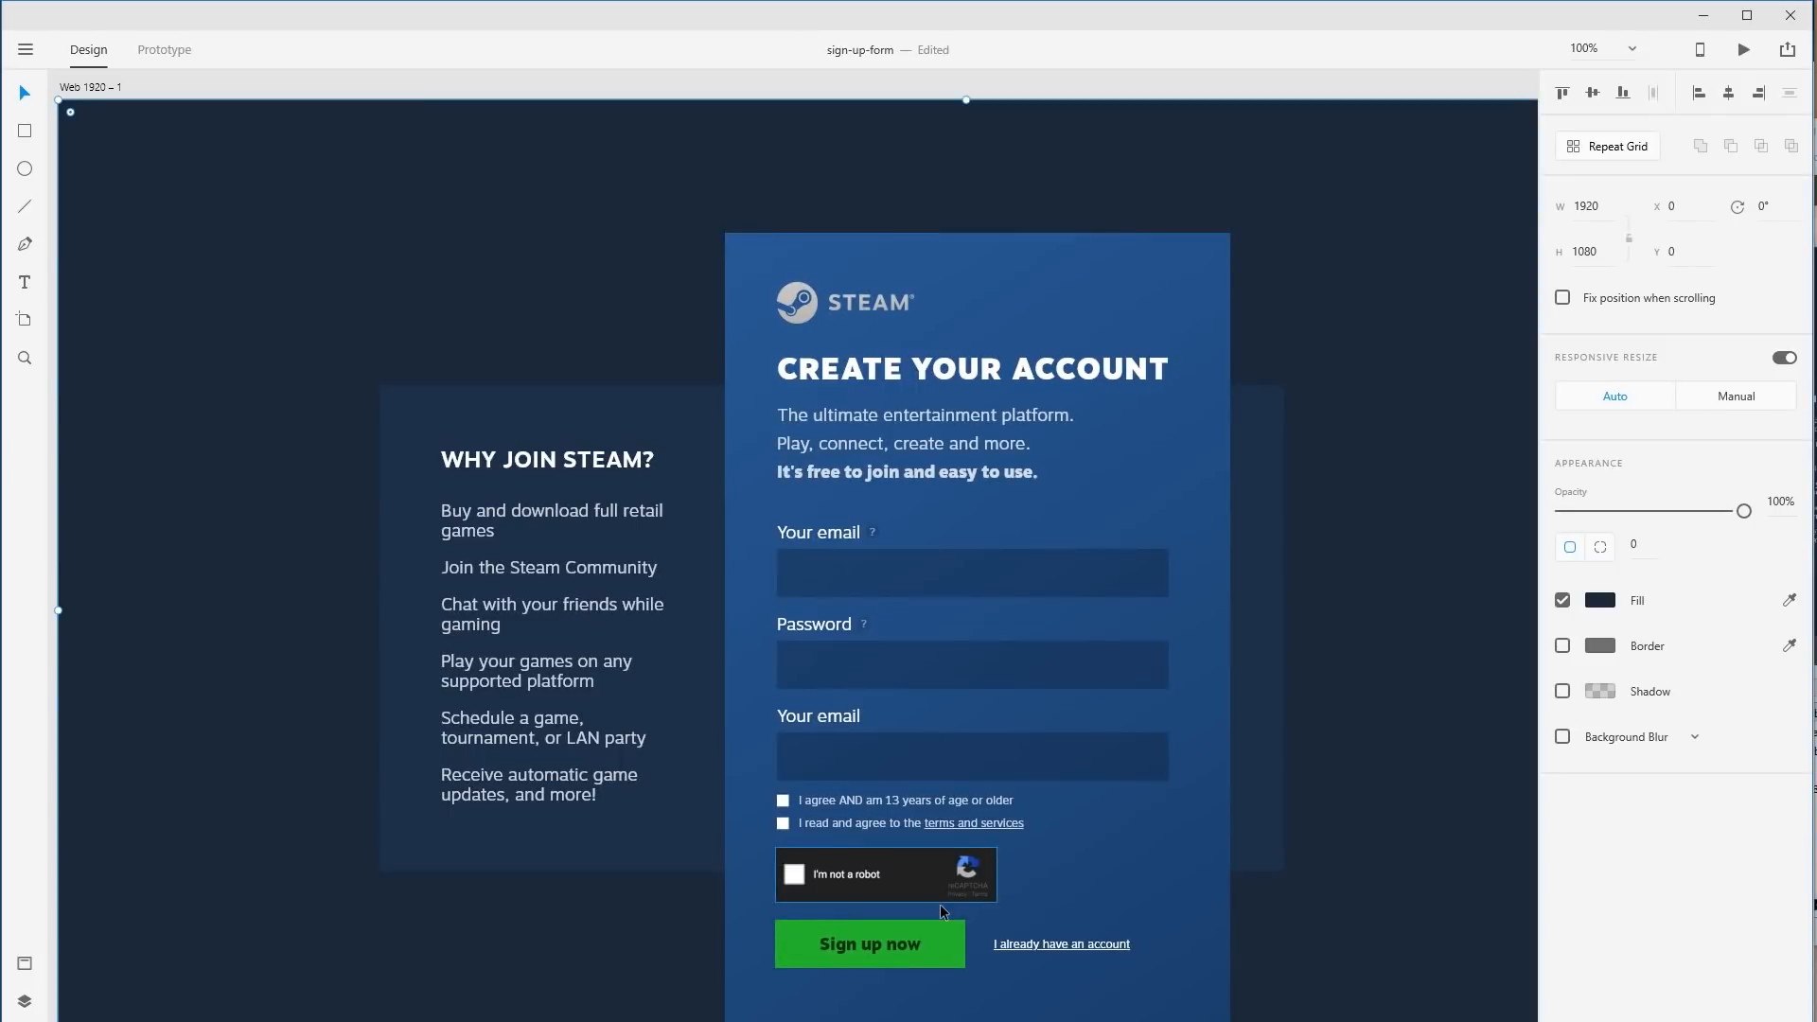
# Select the Why join Steam bullet list inside the panel group.
pyautogui.click(977, 895)
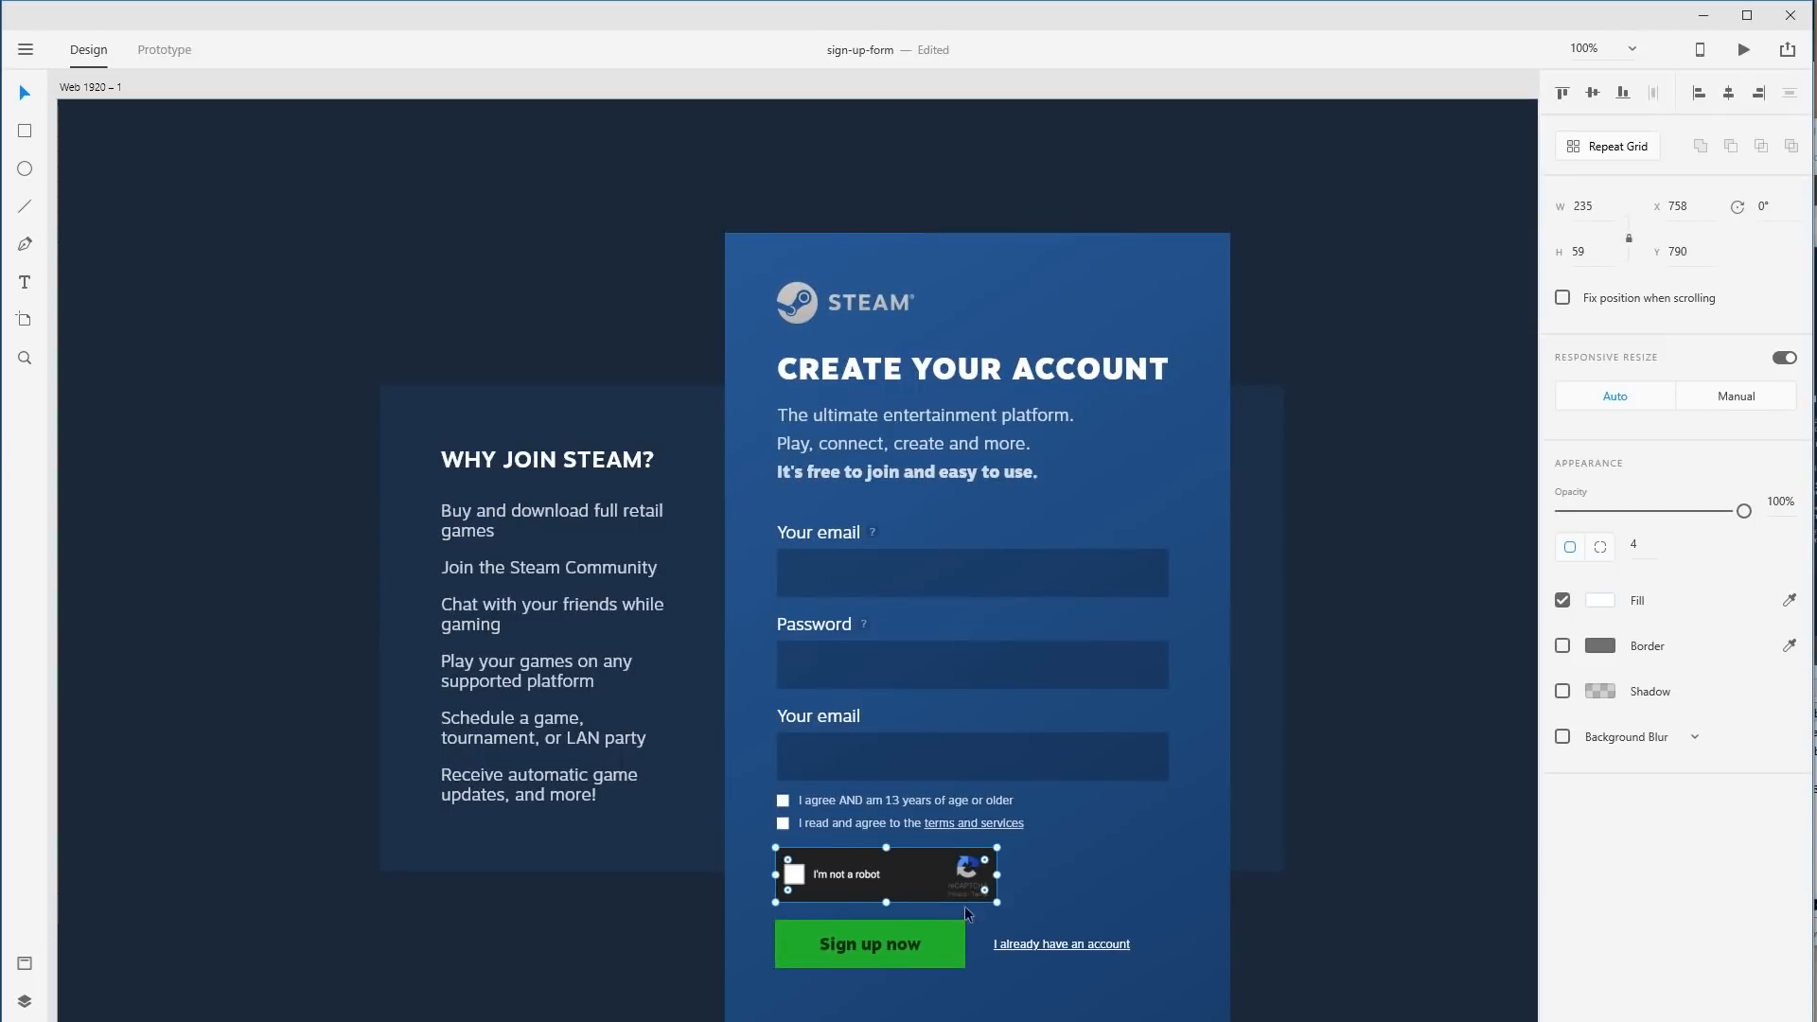
pyautogui.click(1427, 856)
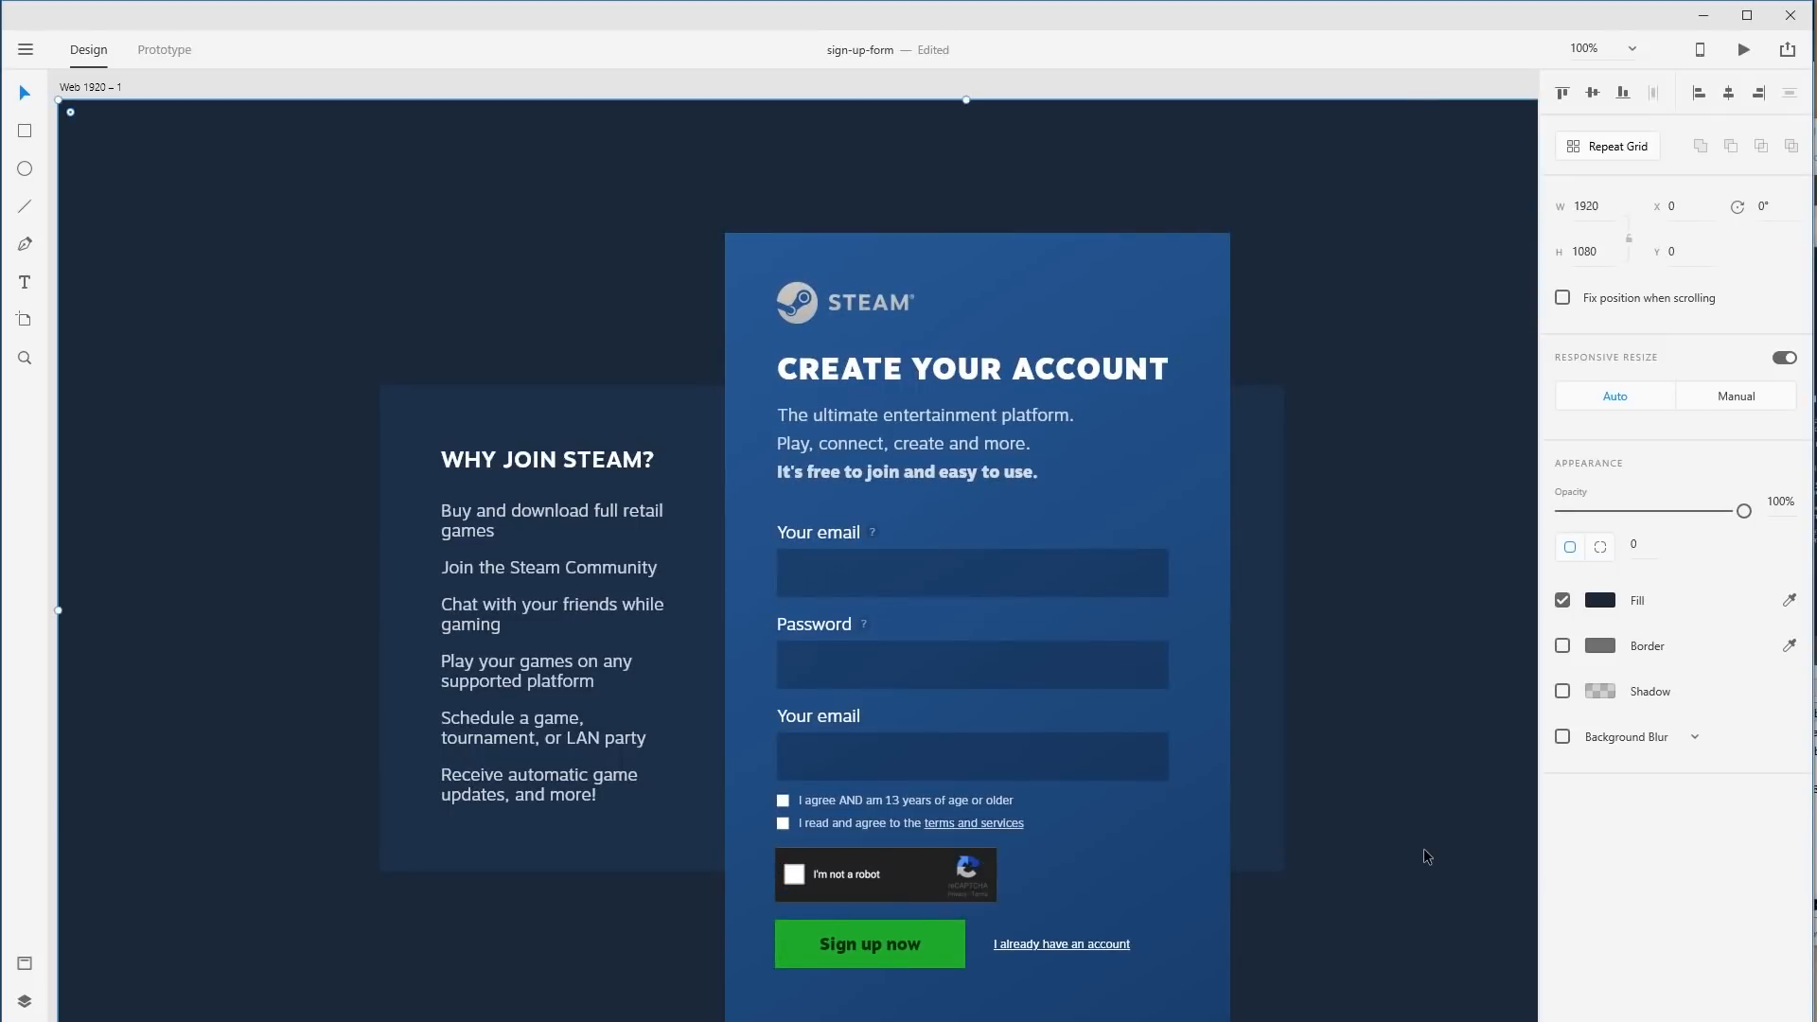
pyautogui.scroll(-2, 1424, 848)
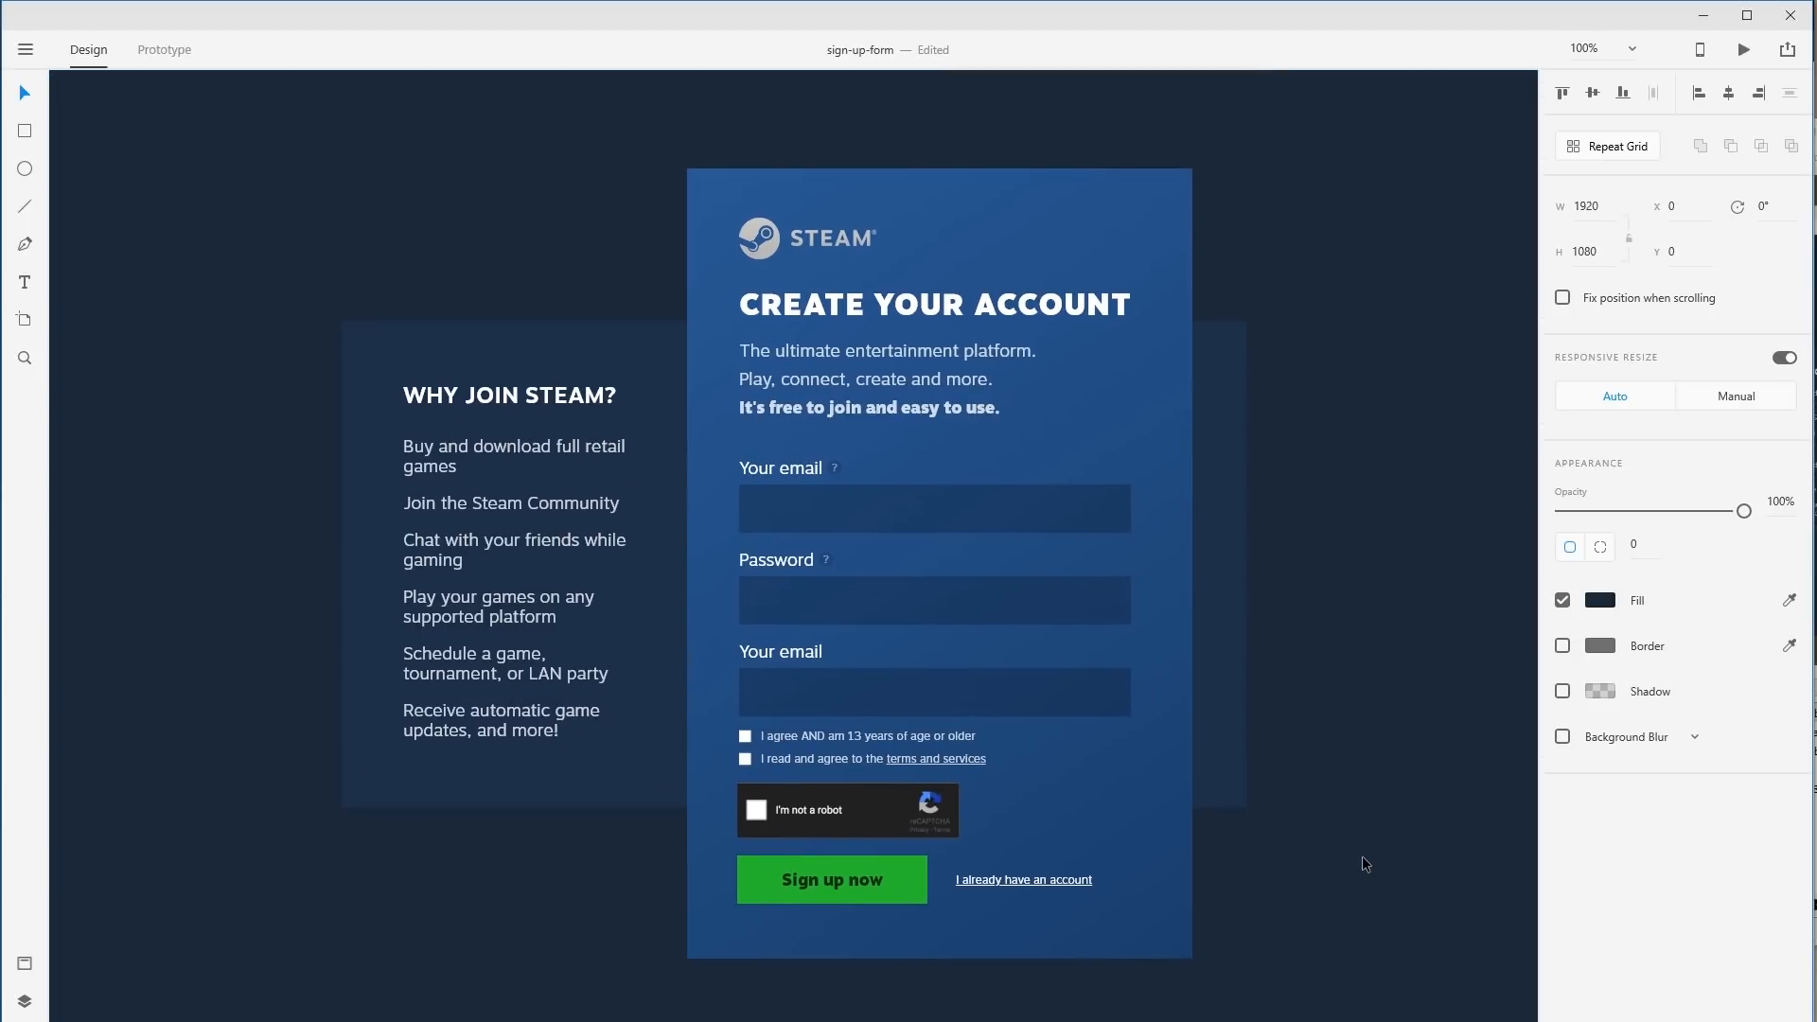
pyautogui.click(534, 594)
pyautogui.doubleClick(560, 722)
pyautogui.doubleClick(560, 724)
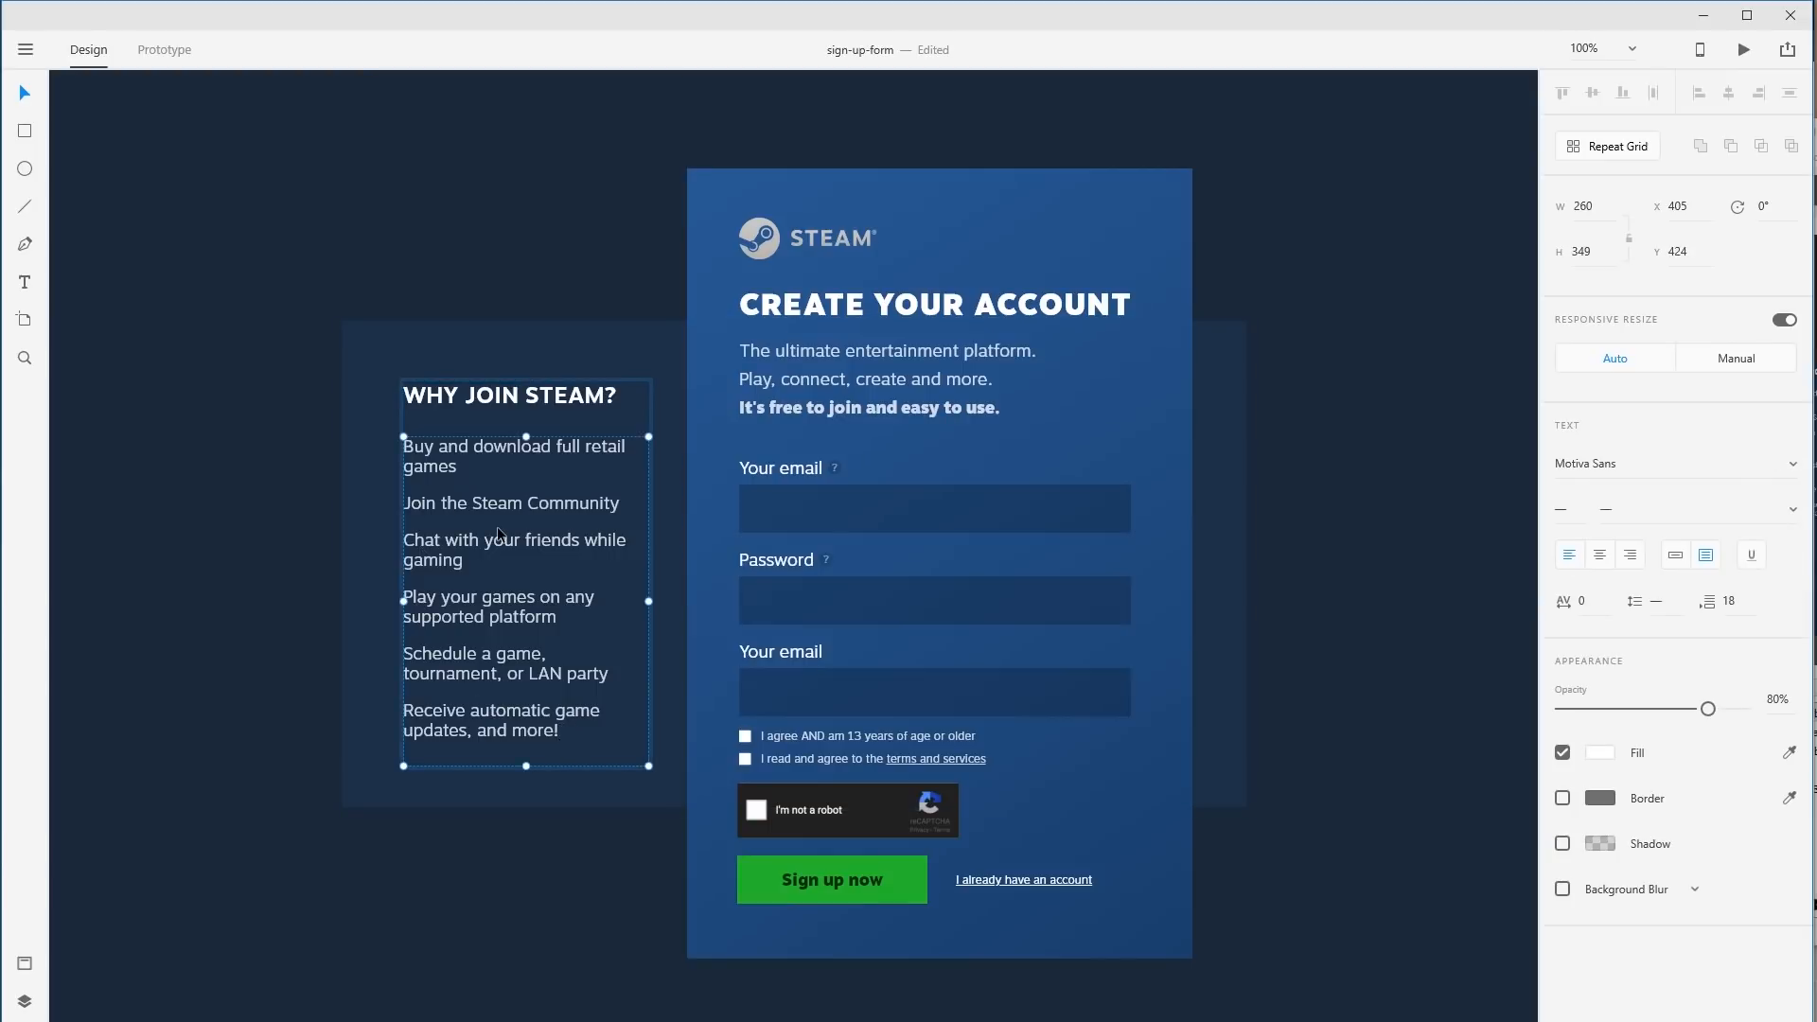
# Check the panel's items and the subtitle text's line spacing.
pyautogui.click(816, 353)
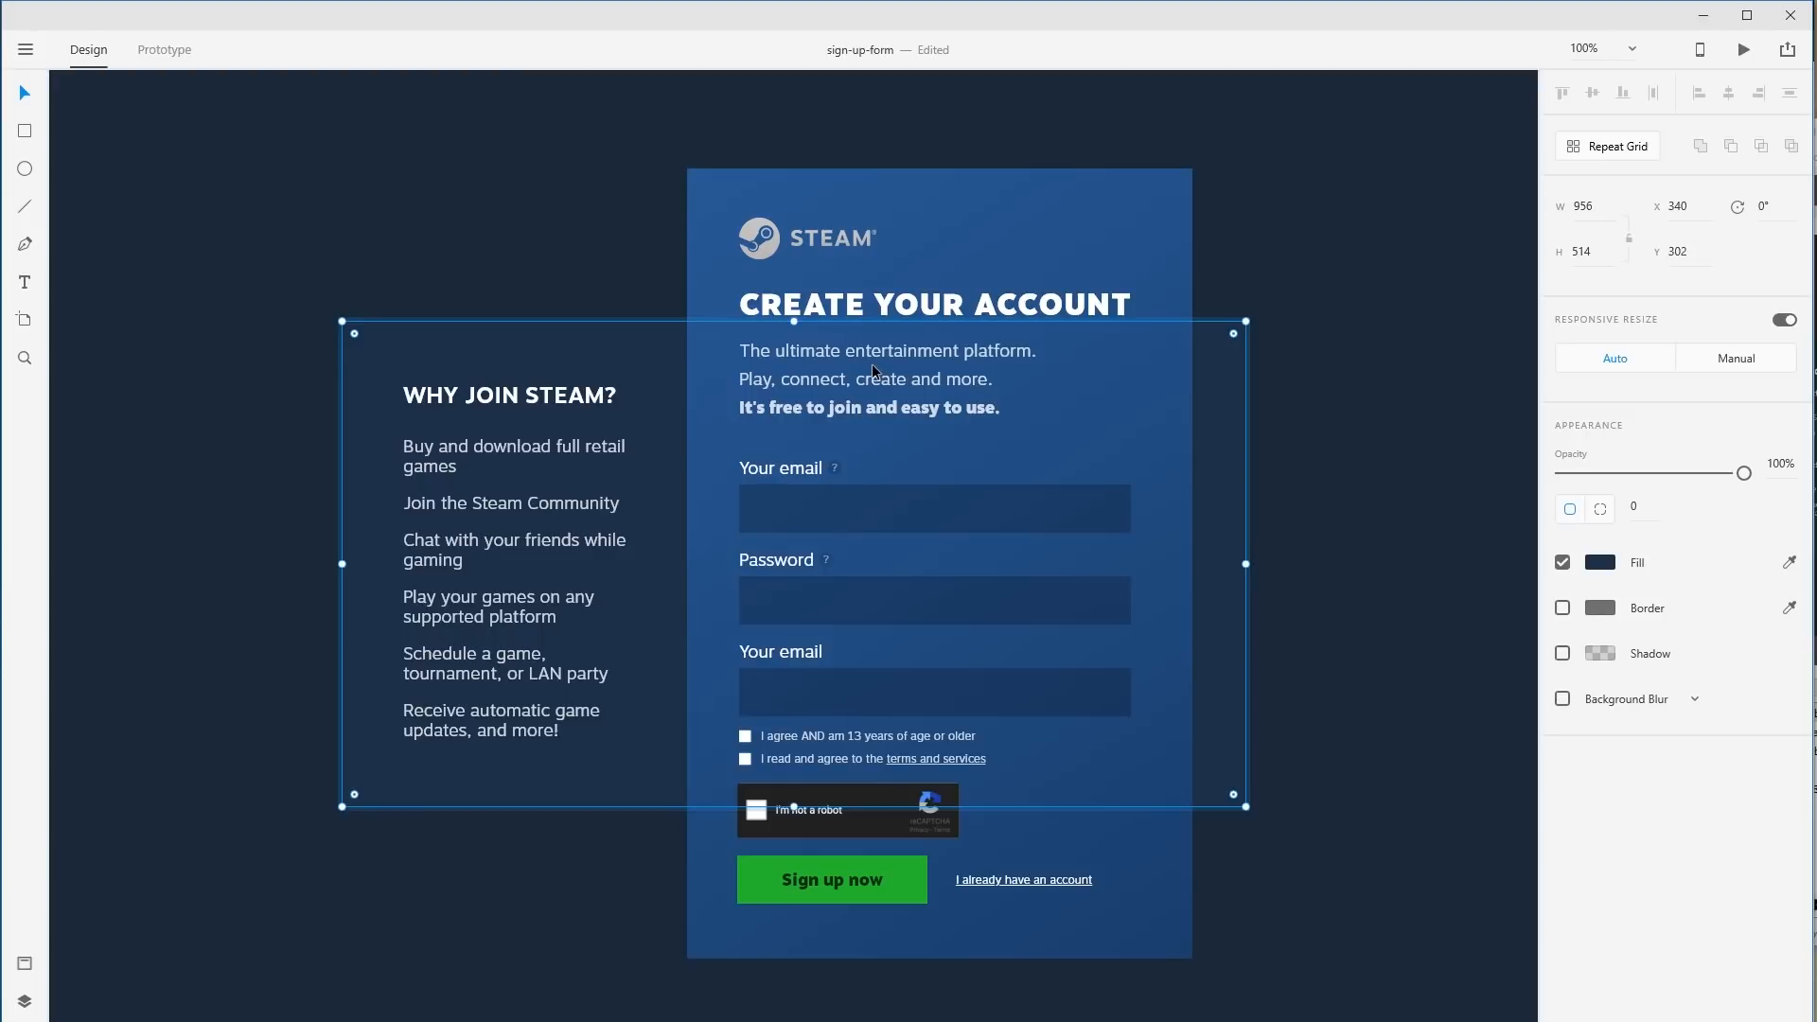
pyautogui.keyDown('shift'); pyautogui.click(520, 395); pyautogui.keyUp('shift')
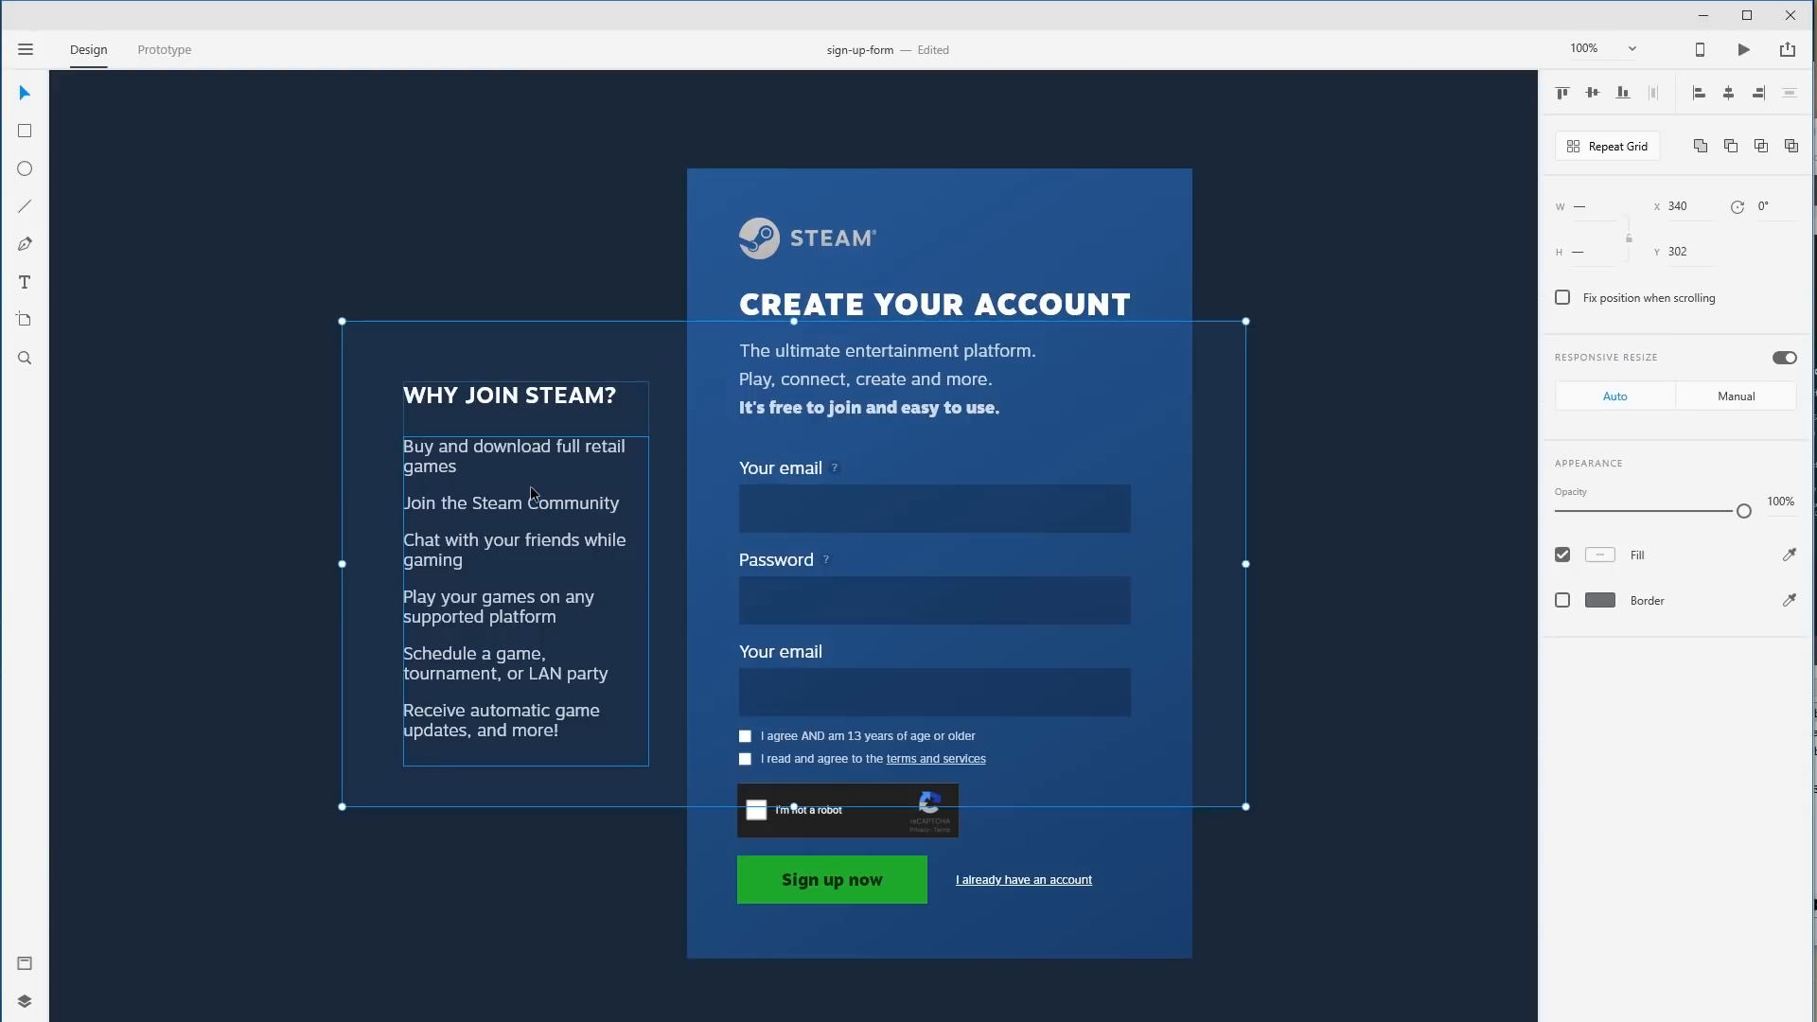
pyautogui.keyDown('shift'); pyautogui.click(531, 489); pyautogui.keyUp('shift')
pyautogui.click(515, 276)
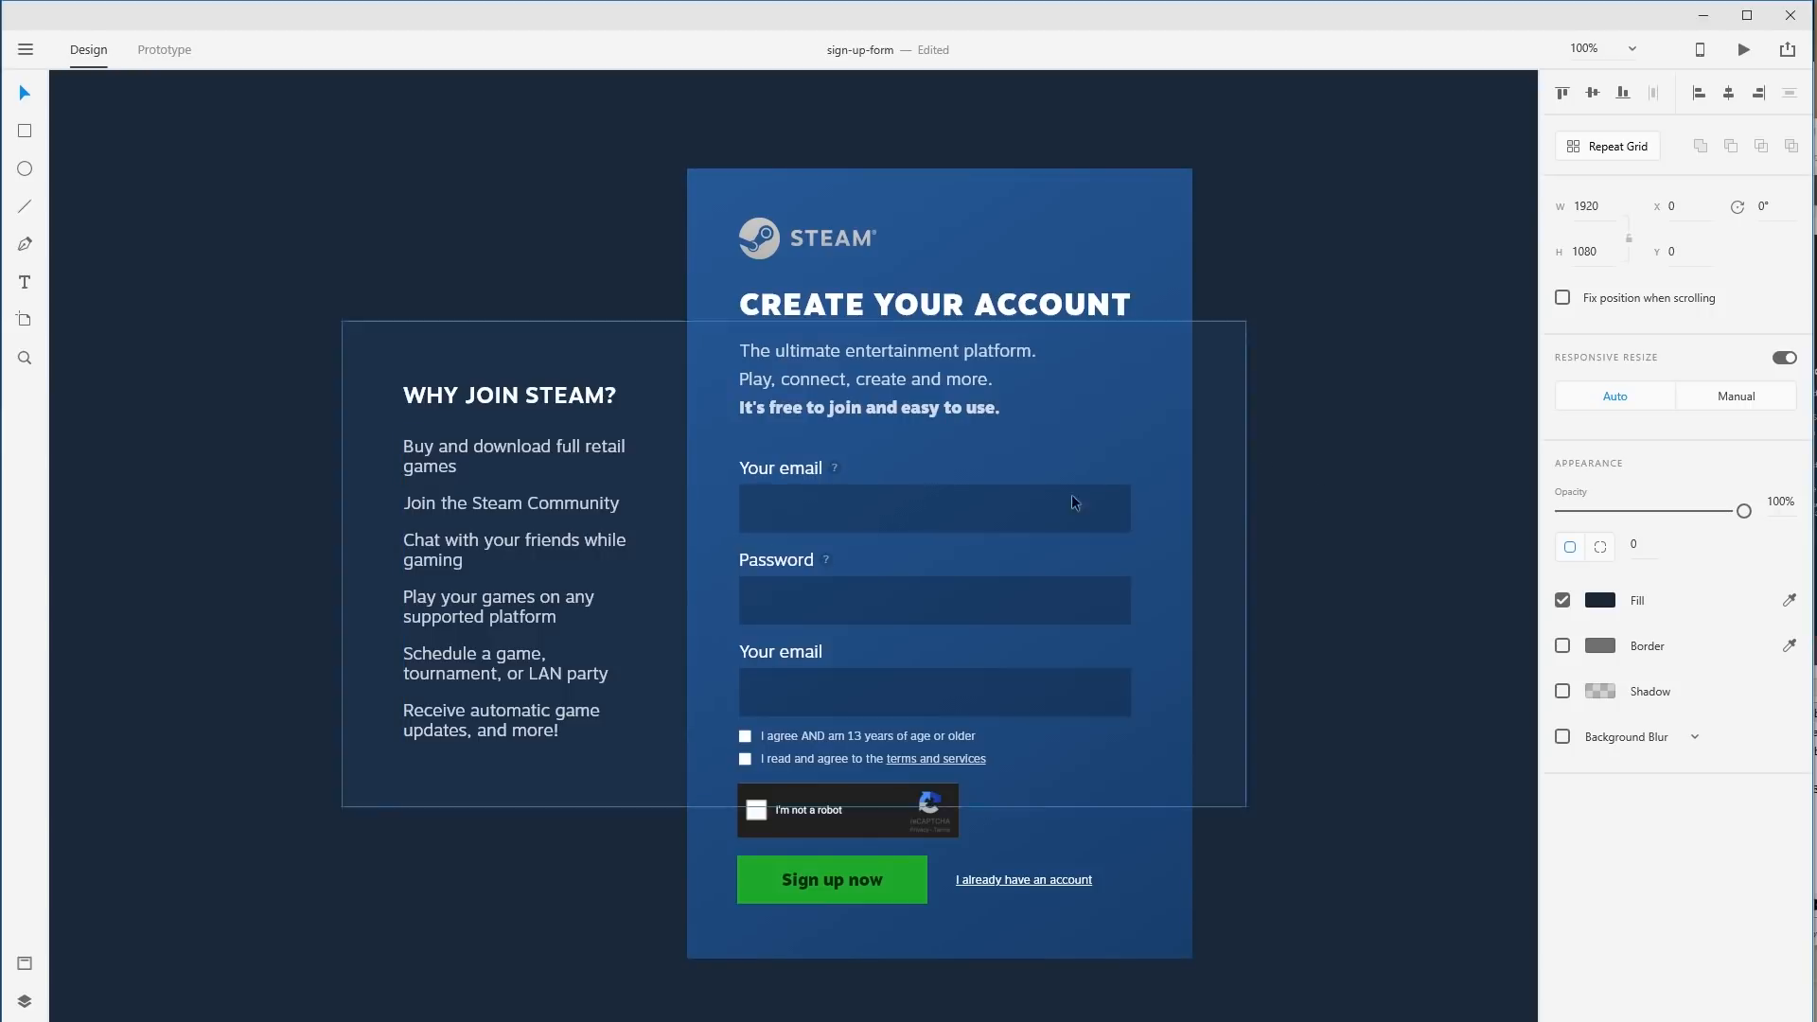
pyautogui.click(807, 403)
pyautogui.doubleClick(807, 407)
pyautogui.moveTo(824, 351); pyautogui.dragTo(966, 379)
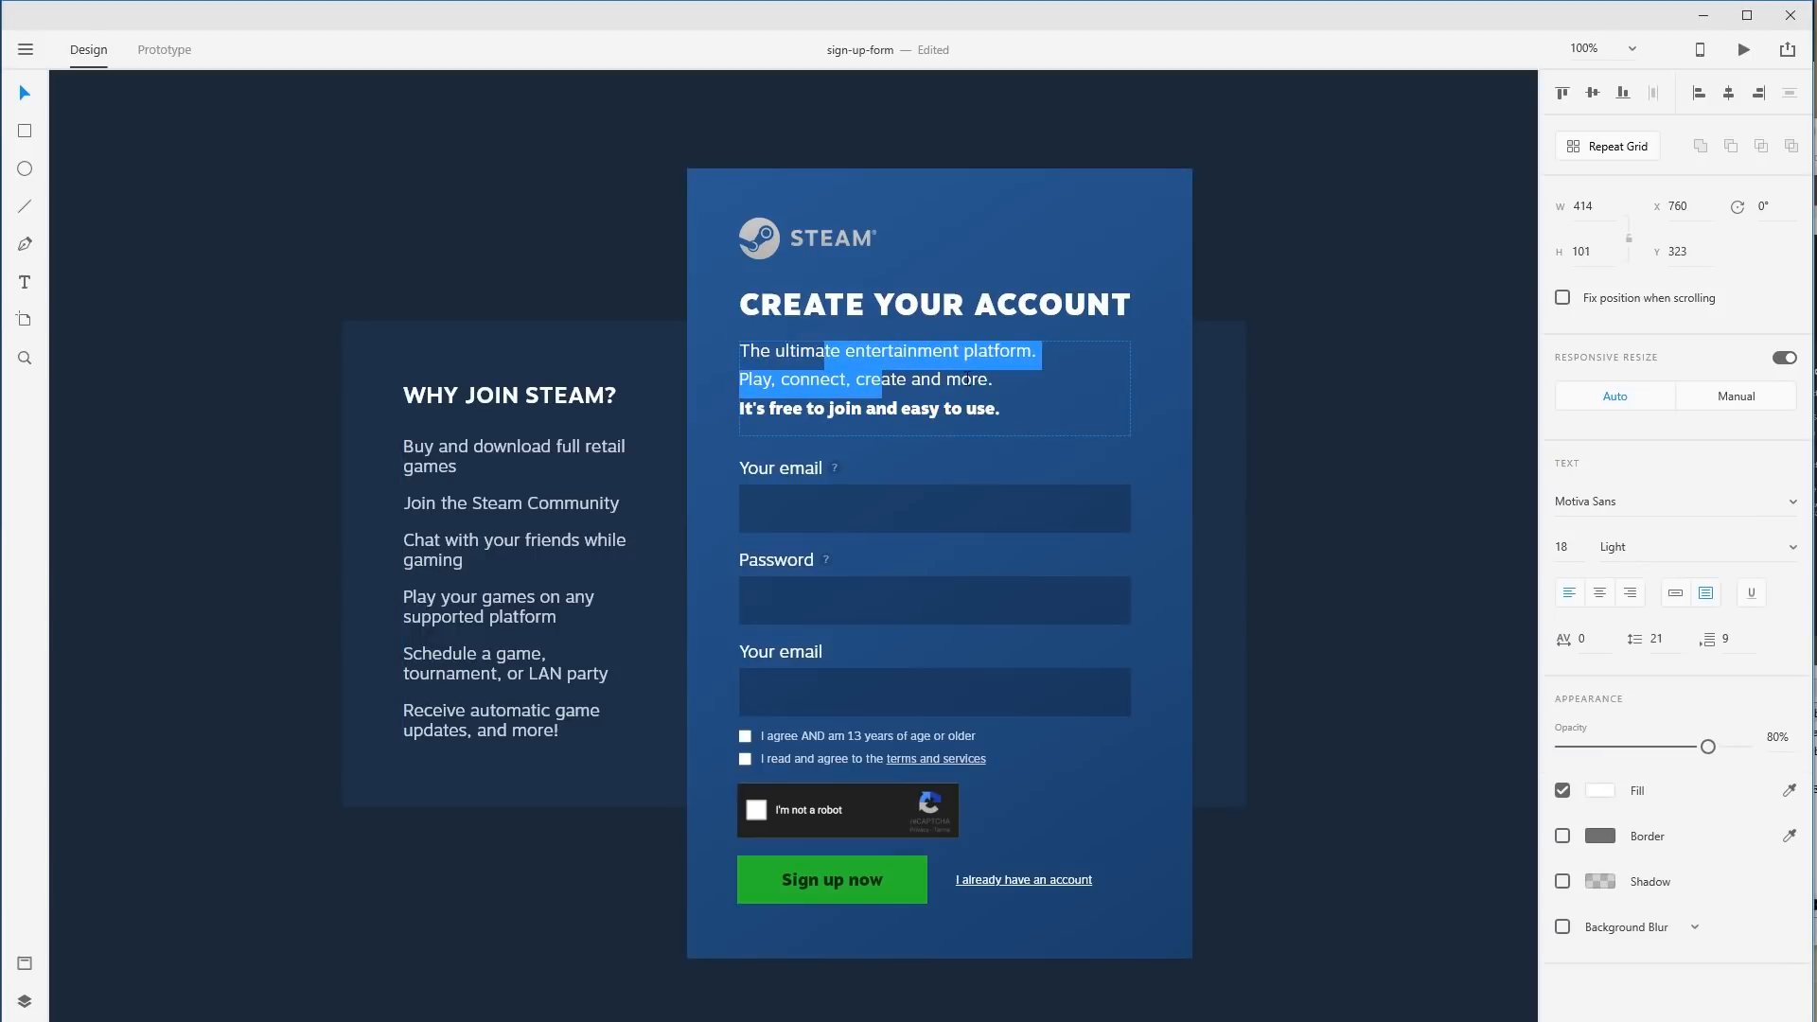
pyautogui.click(920, 379)
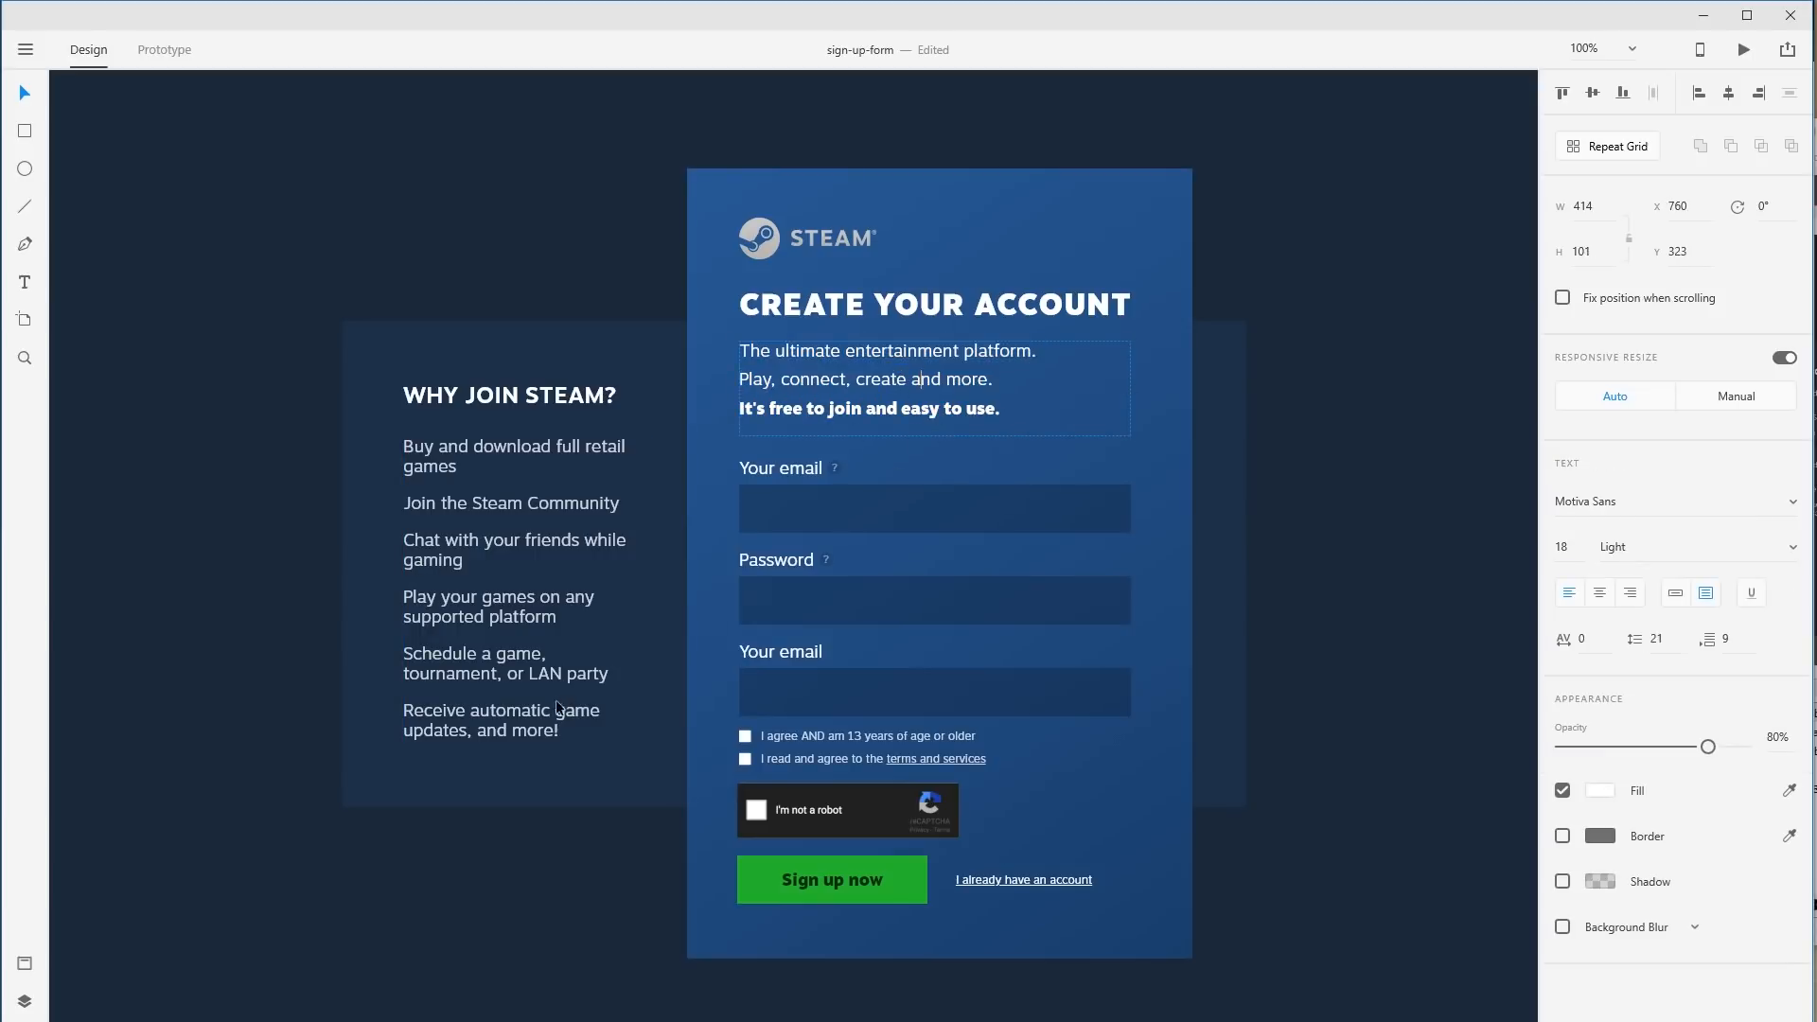
pyautogui.press('Escape')
# Give the whole Why join Steam bullet list a line spacing of 28.
pyautogui.click(491, 674)
pyautogui.doubleClick(493, 676)
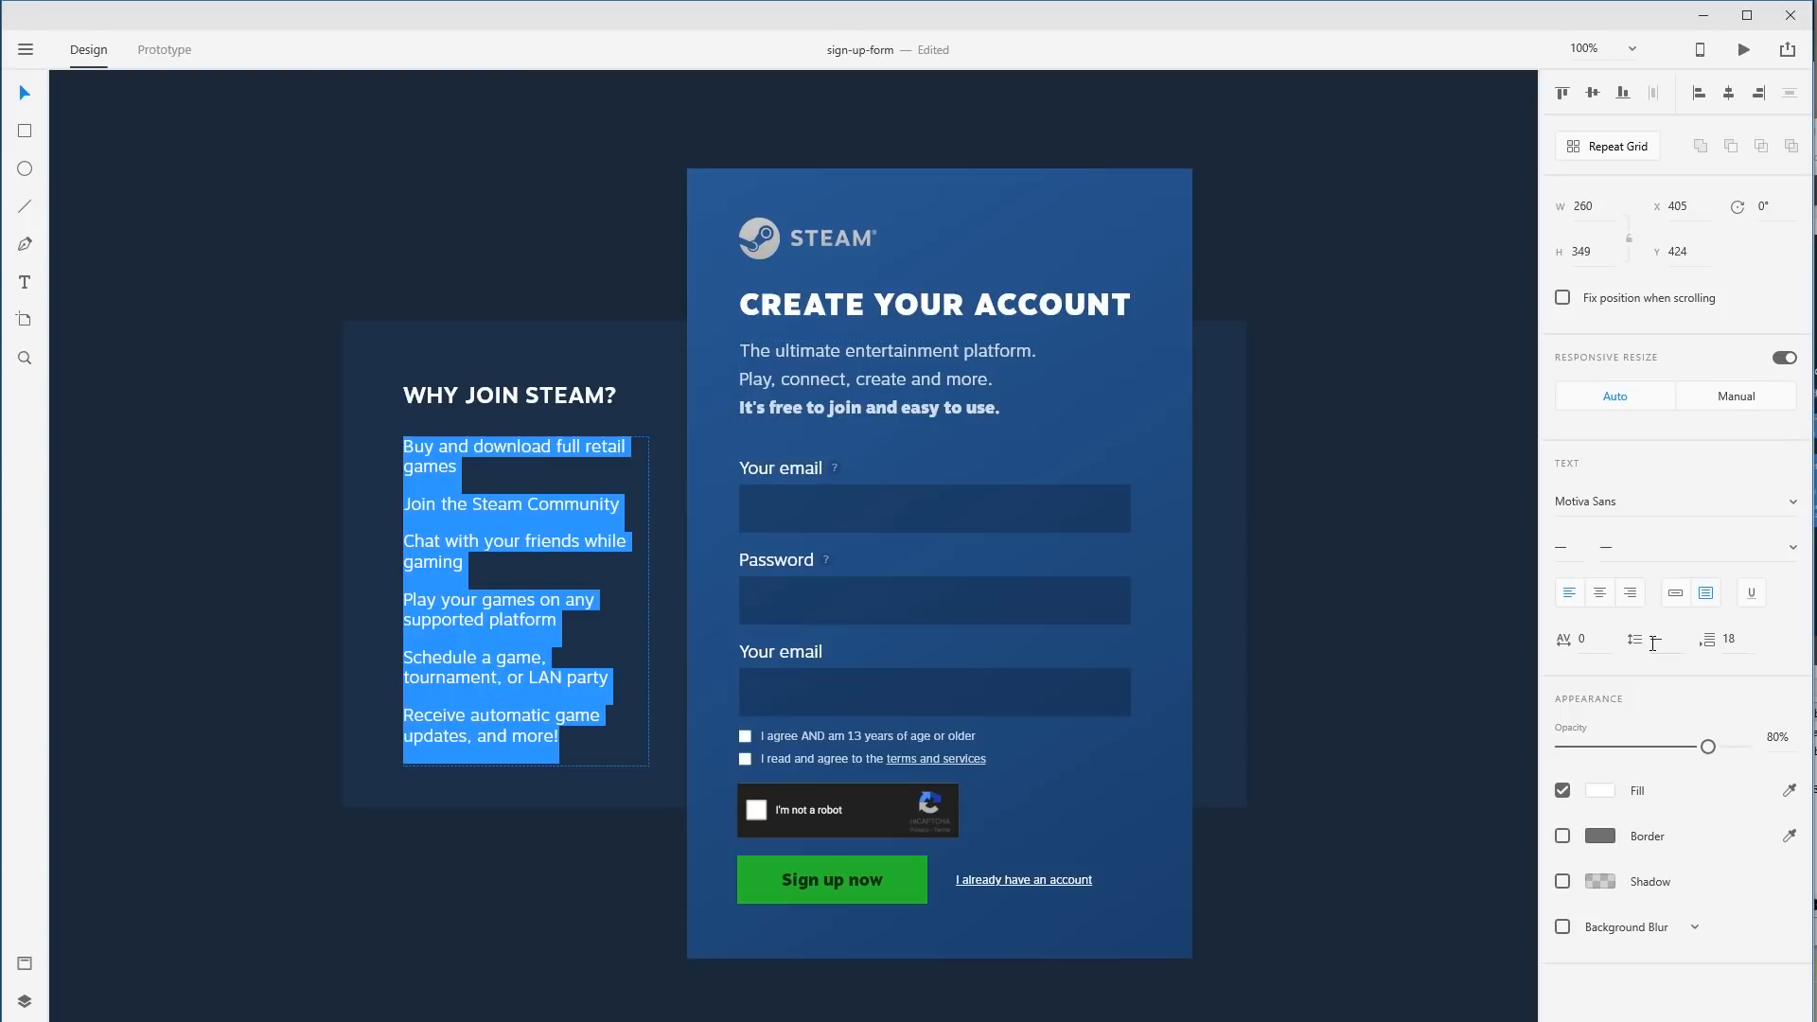
pyautogui.moveTo(449, 446); pyautogui.dragTo(592, 838)
pyautogui.hotkey('ctrl', 'a')
pyautogui.click(1659, 639)
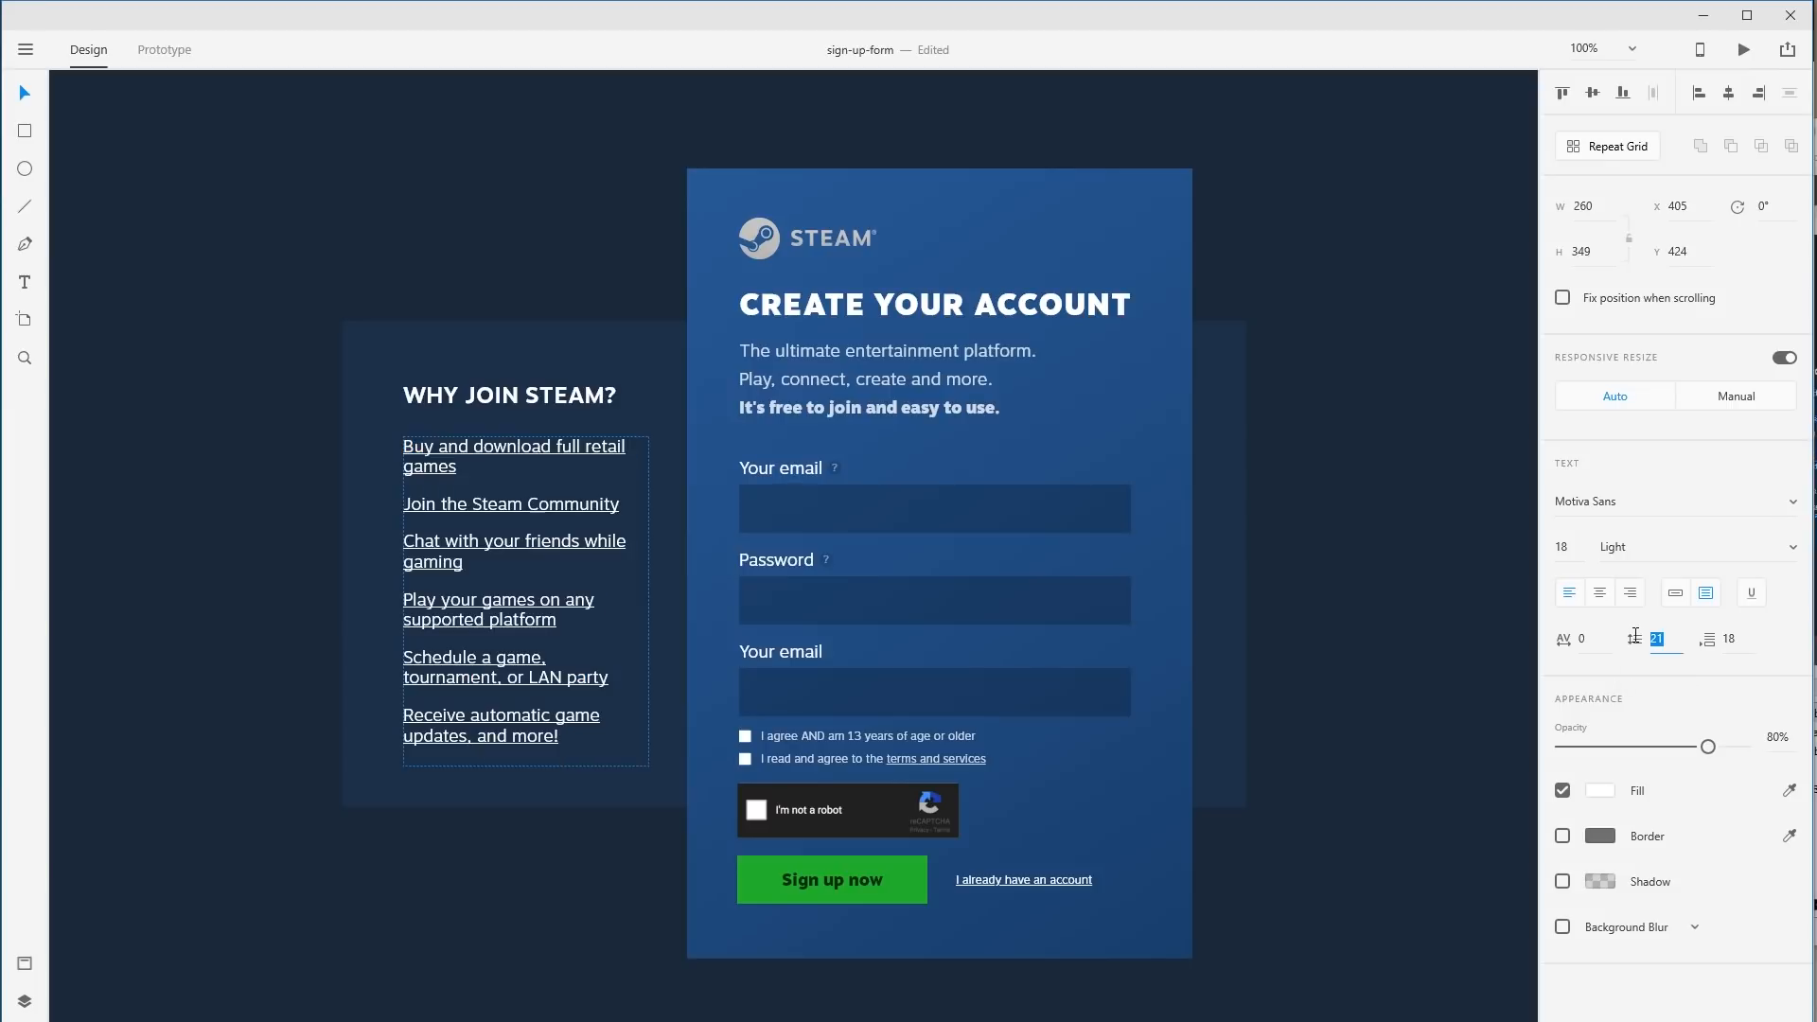
pyautogui.write('2')
pyautogui.press('Return')
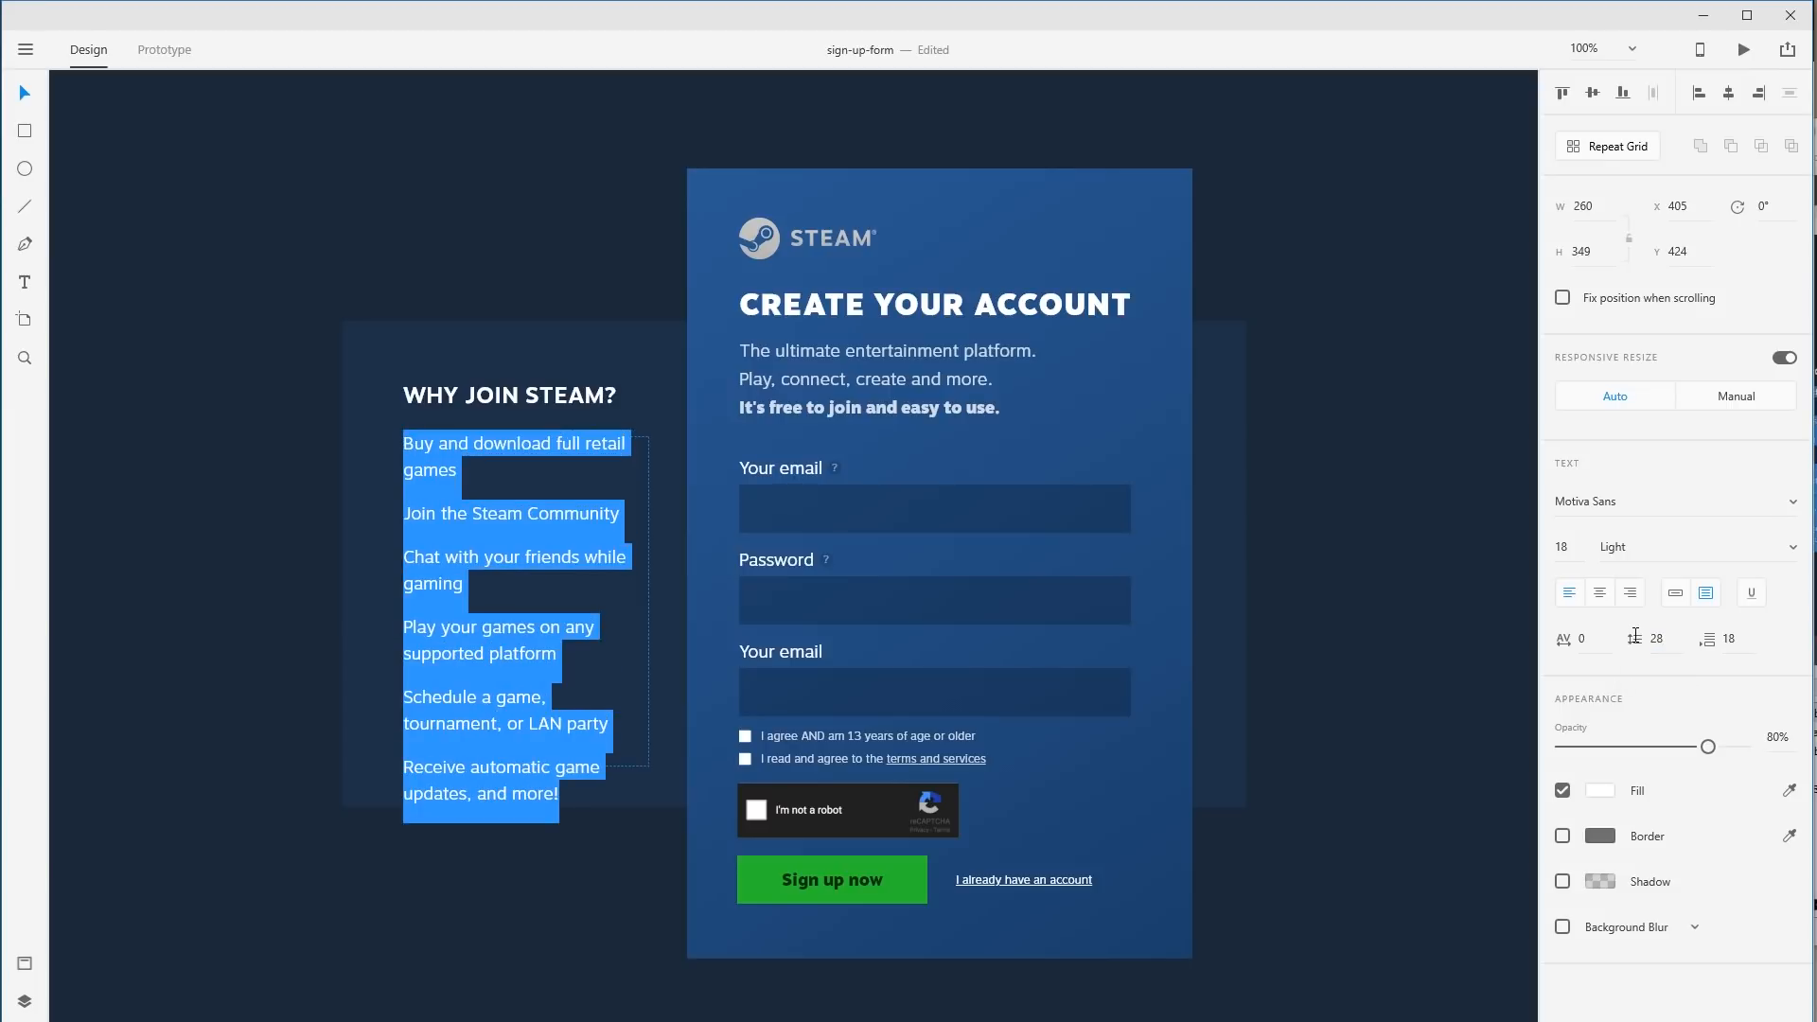
pyautogui.press('Escape')
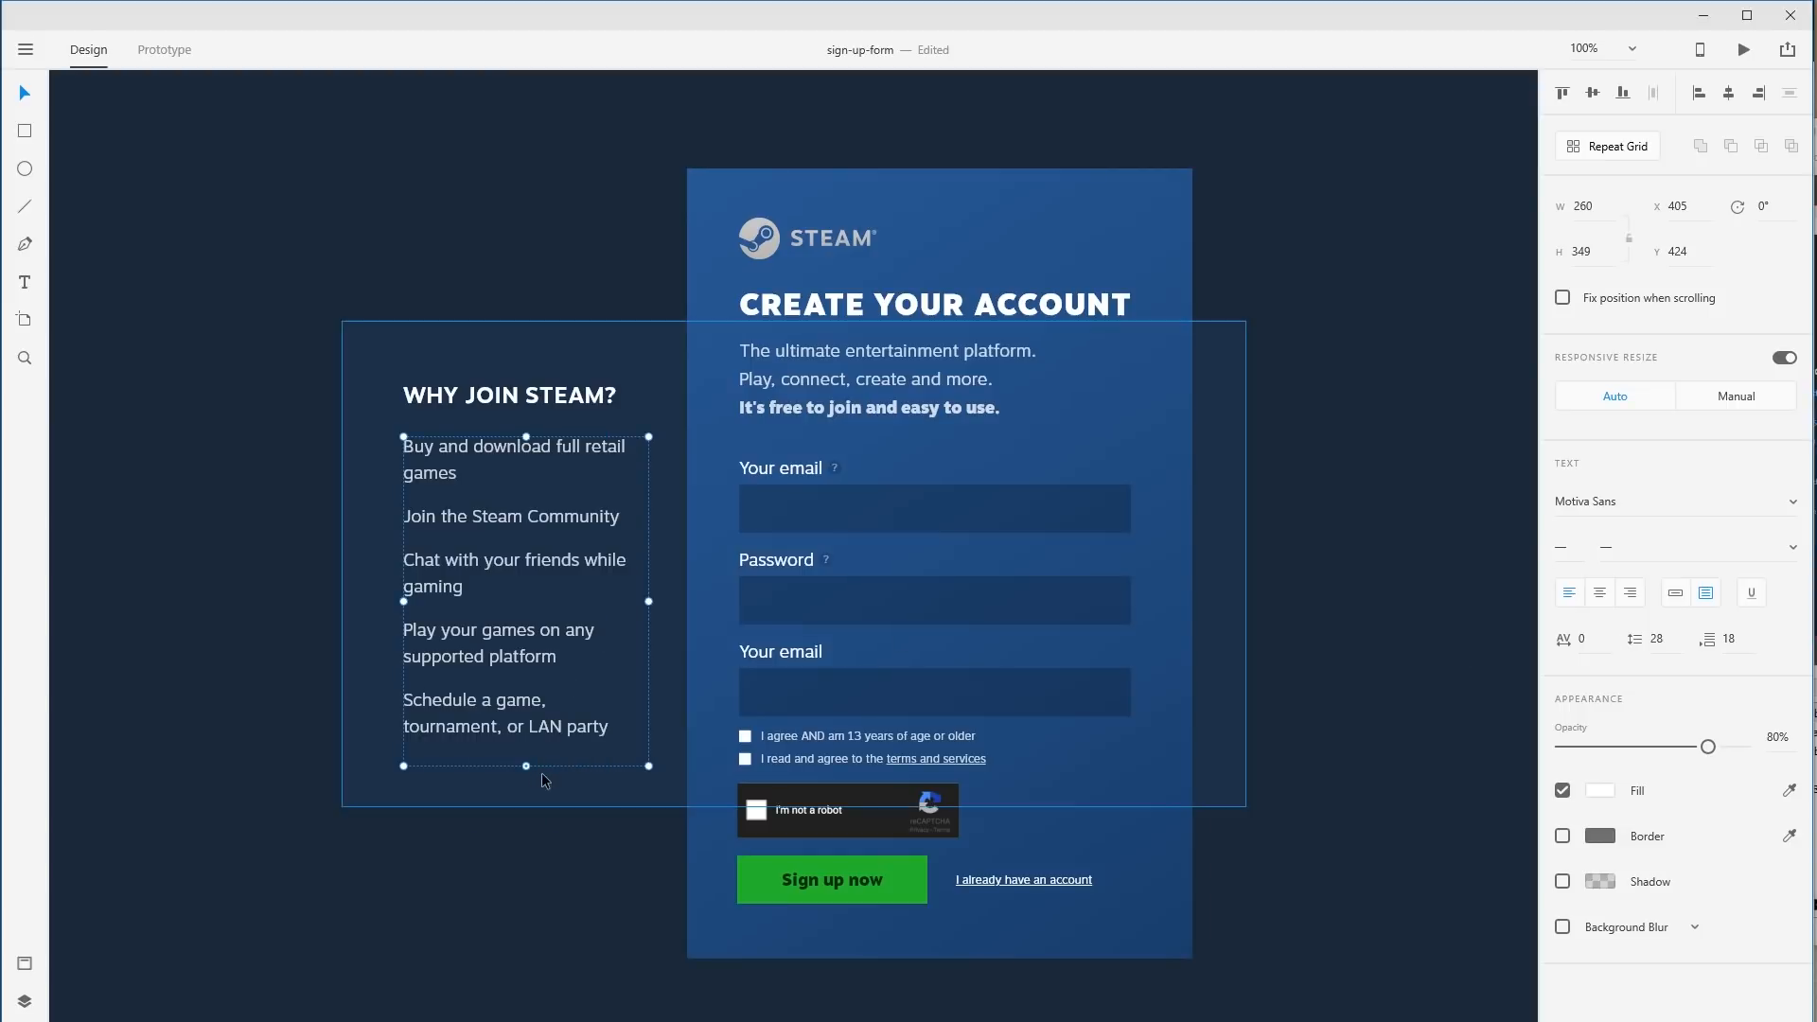
# Stretch the list box to reveal the last item, trying 32 spacing before reverting to 28.
pyautogui.moveTo(528, 767); pyautogui.dragTo(528, 837)
pyautogui.click(297, 759)
pyautogui.click(461, 633)
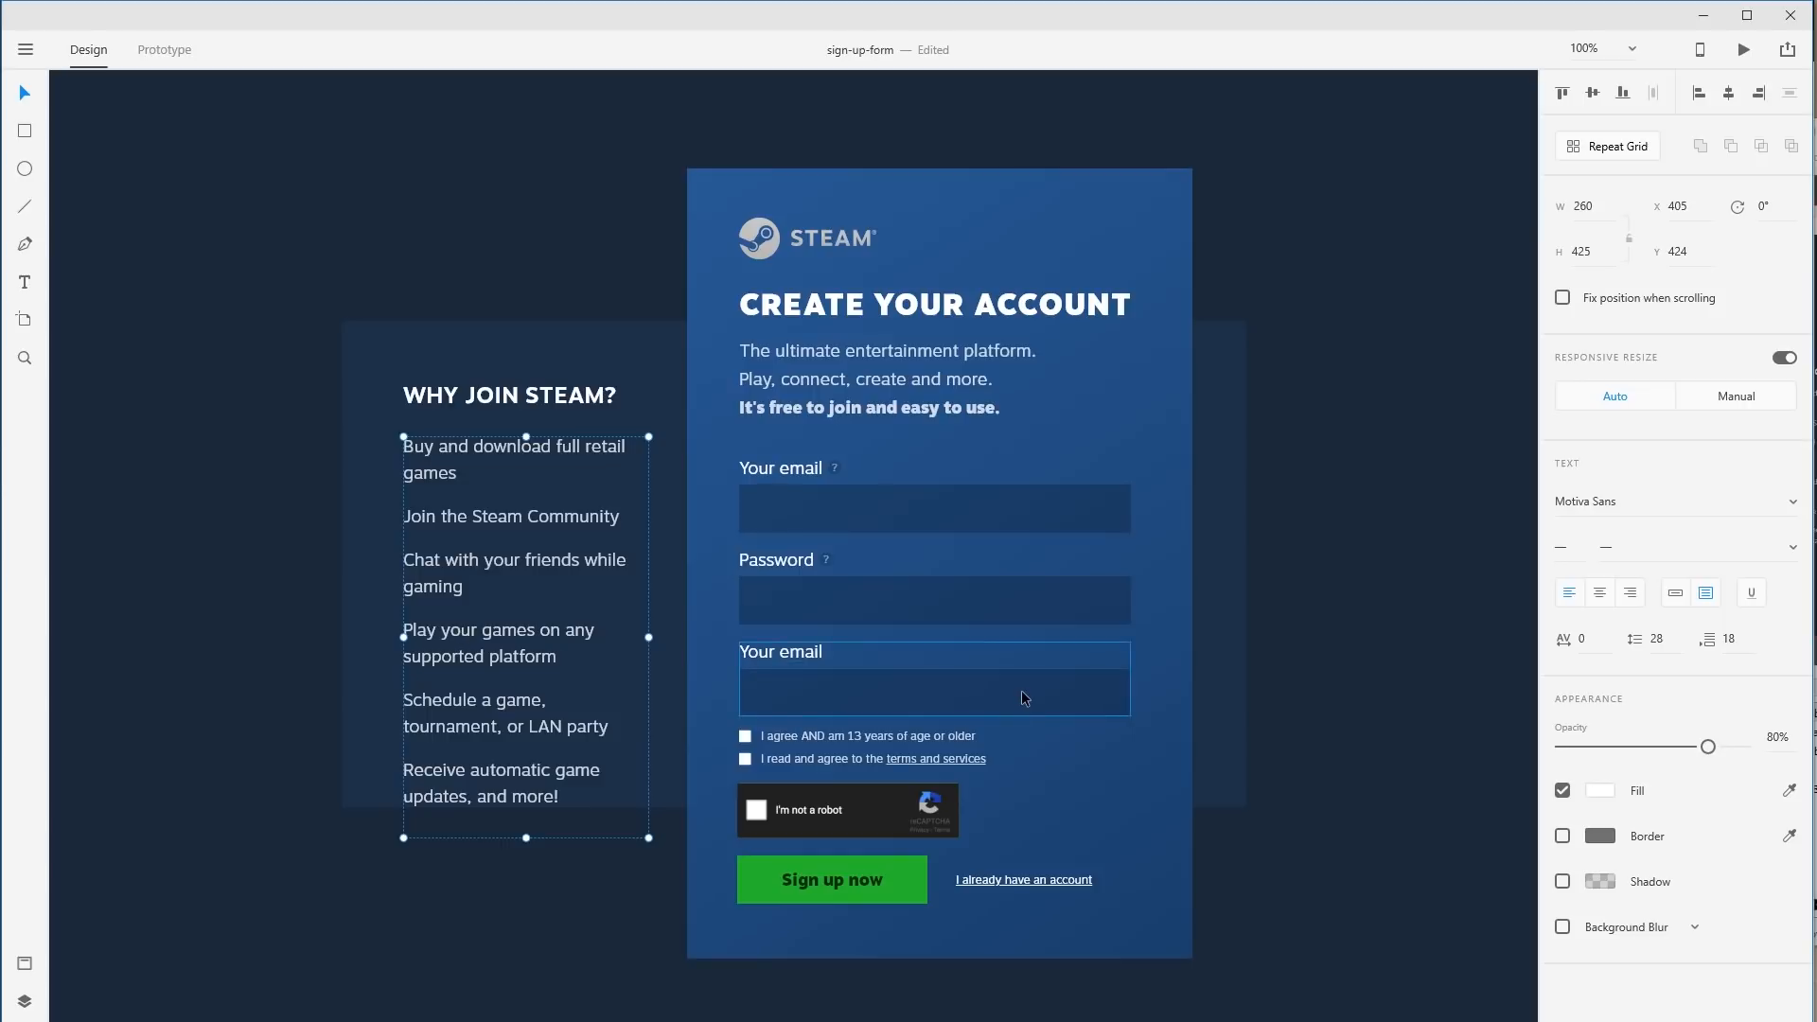
pyautogui.click(1668, 641)
pyautogui.write('32')
pyautogui.press('Return')
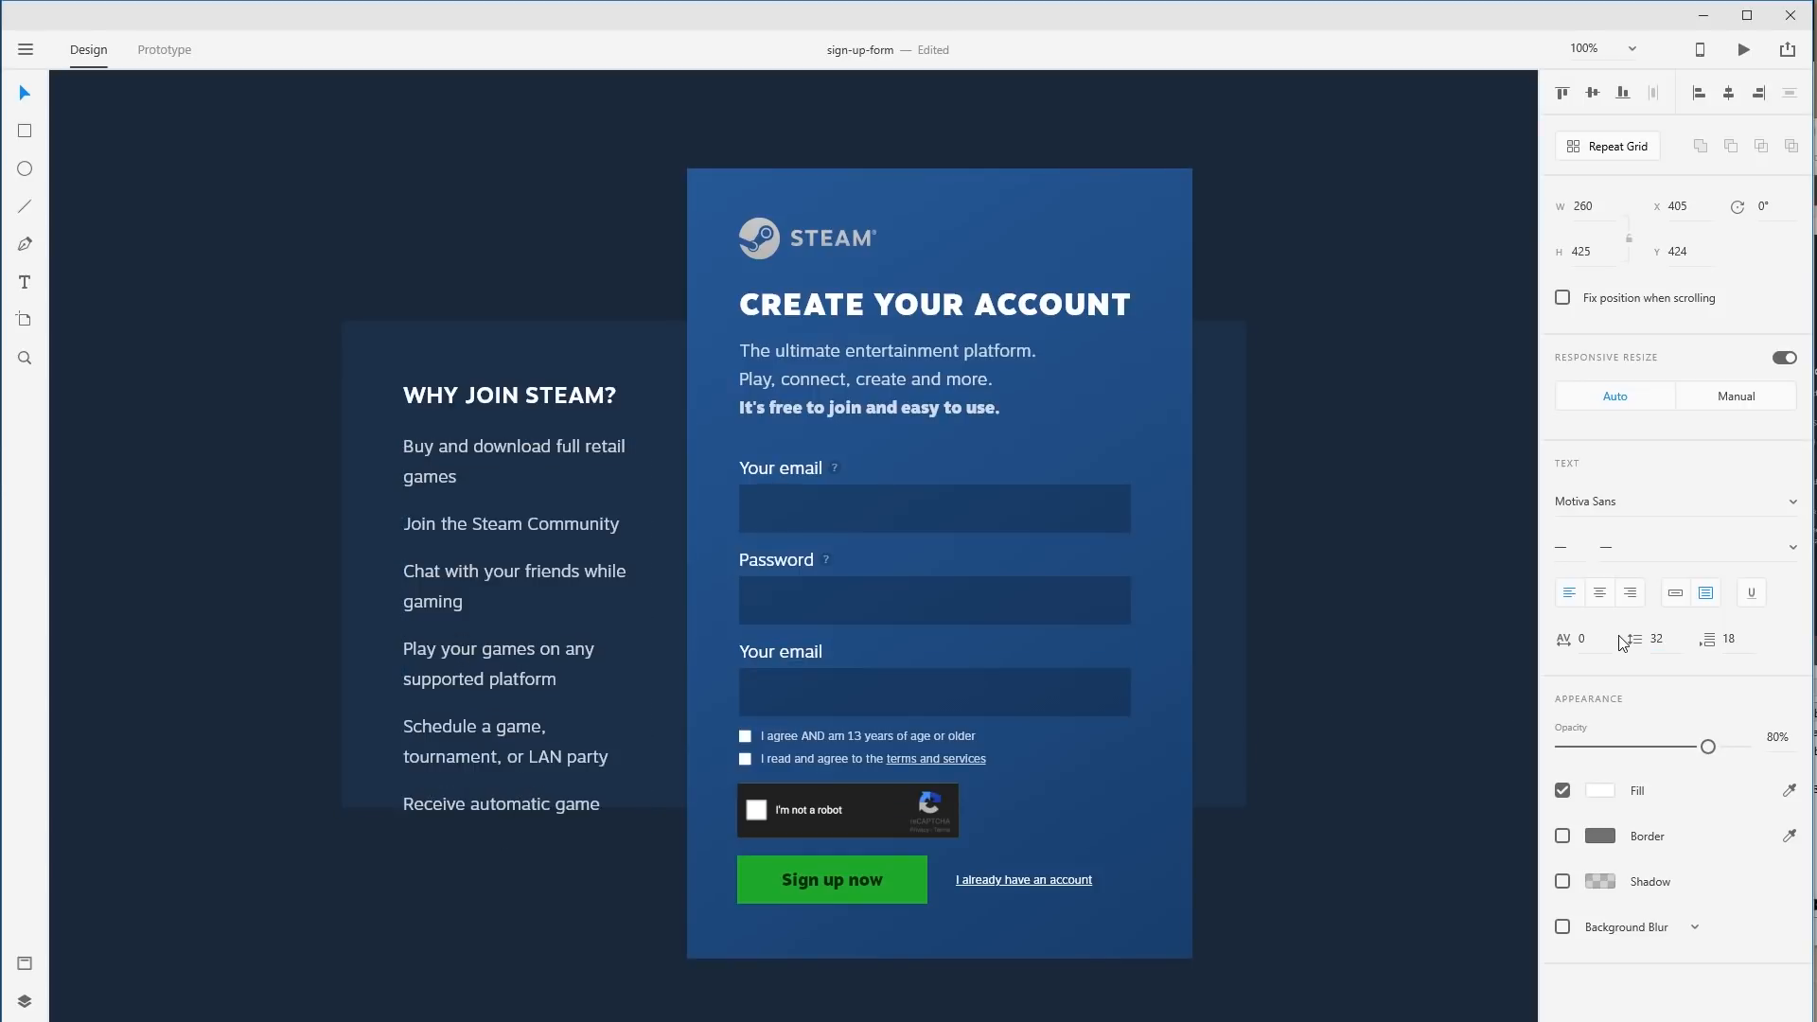
pyautogui.hotkey('ctrl', 'z')
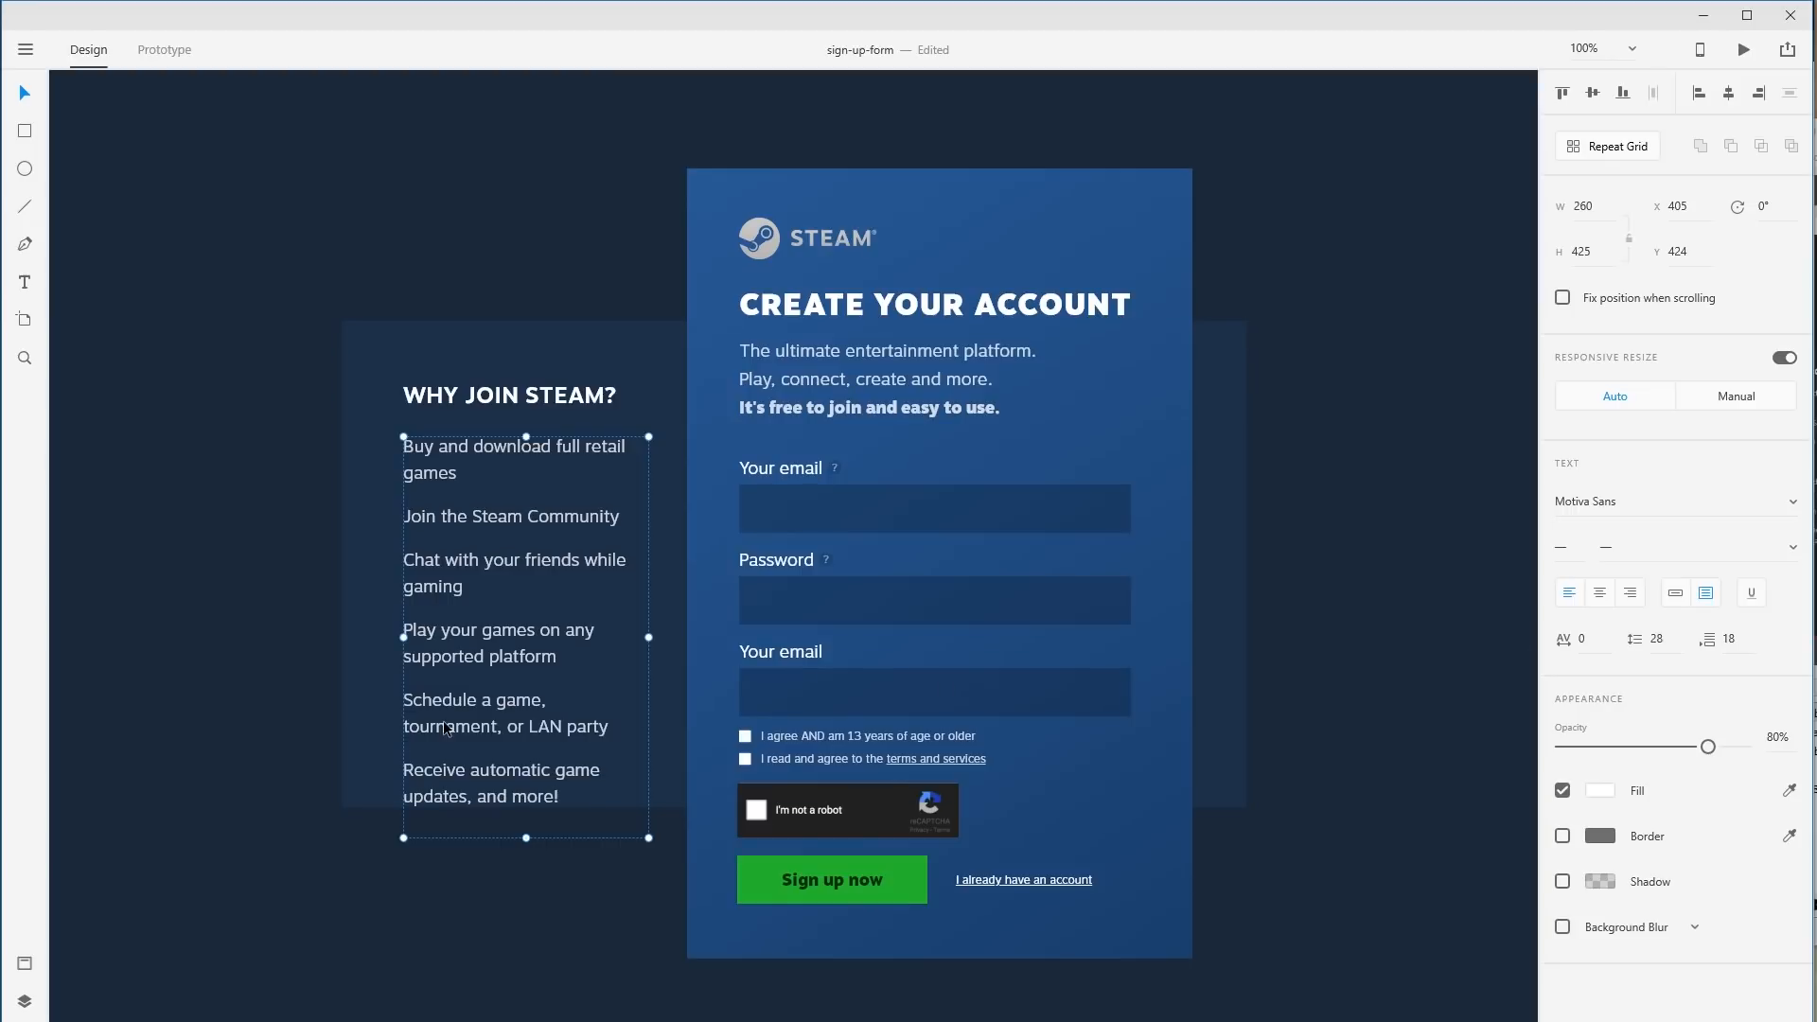
# Make the dark panel taller and align it middle with the sign-up card.
pyautogui.click(346, 661)
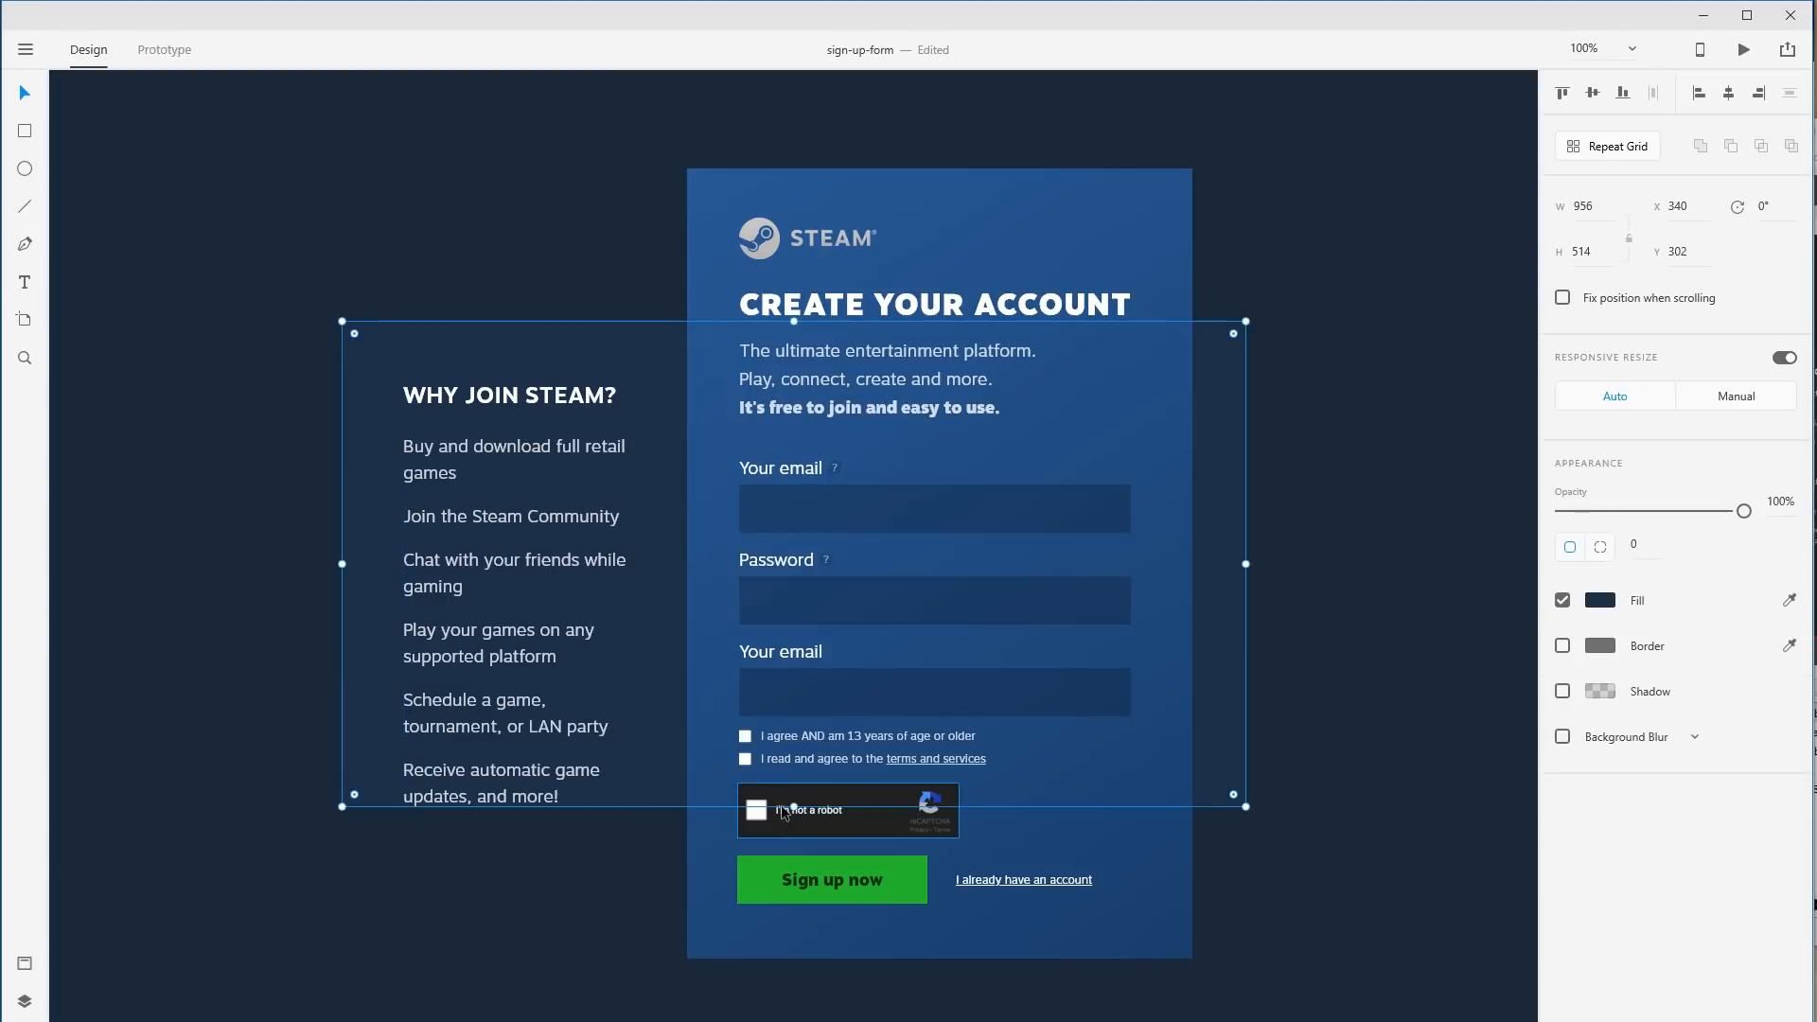
pyautogui.moveTo(798, 804); pyautogui.dragTo(797, 857)
pyautogui.press('Escape')
pyautogui.keyDown('shift'); pyautogui.click(708, 606); pyautogui.keyUp('shift')
pyautogui.hotkey('shift', 'm')
pyautogui.click(282, 500)
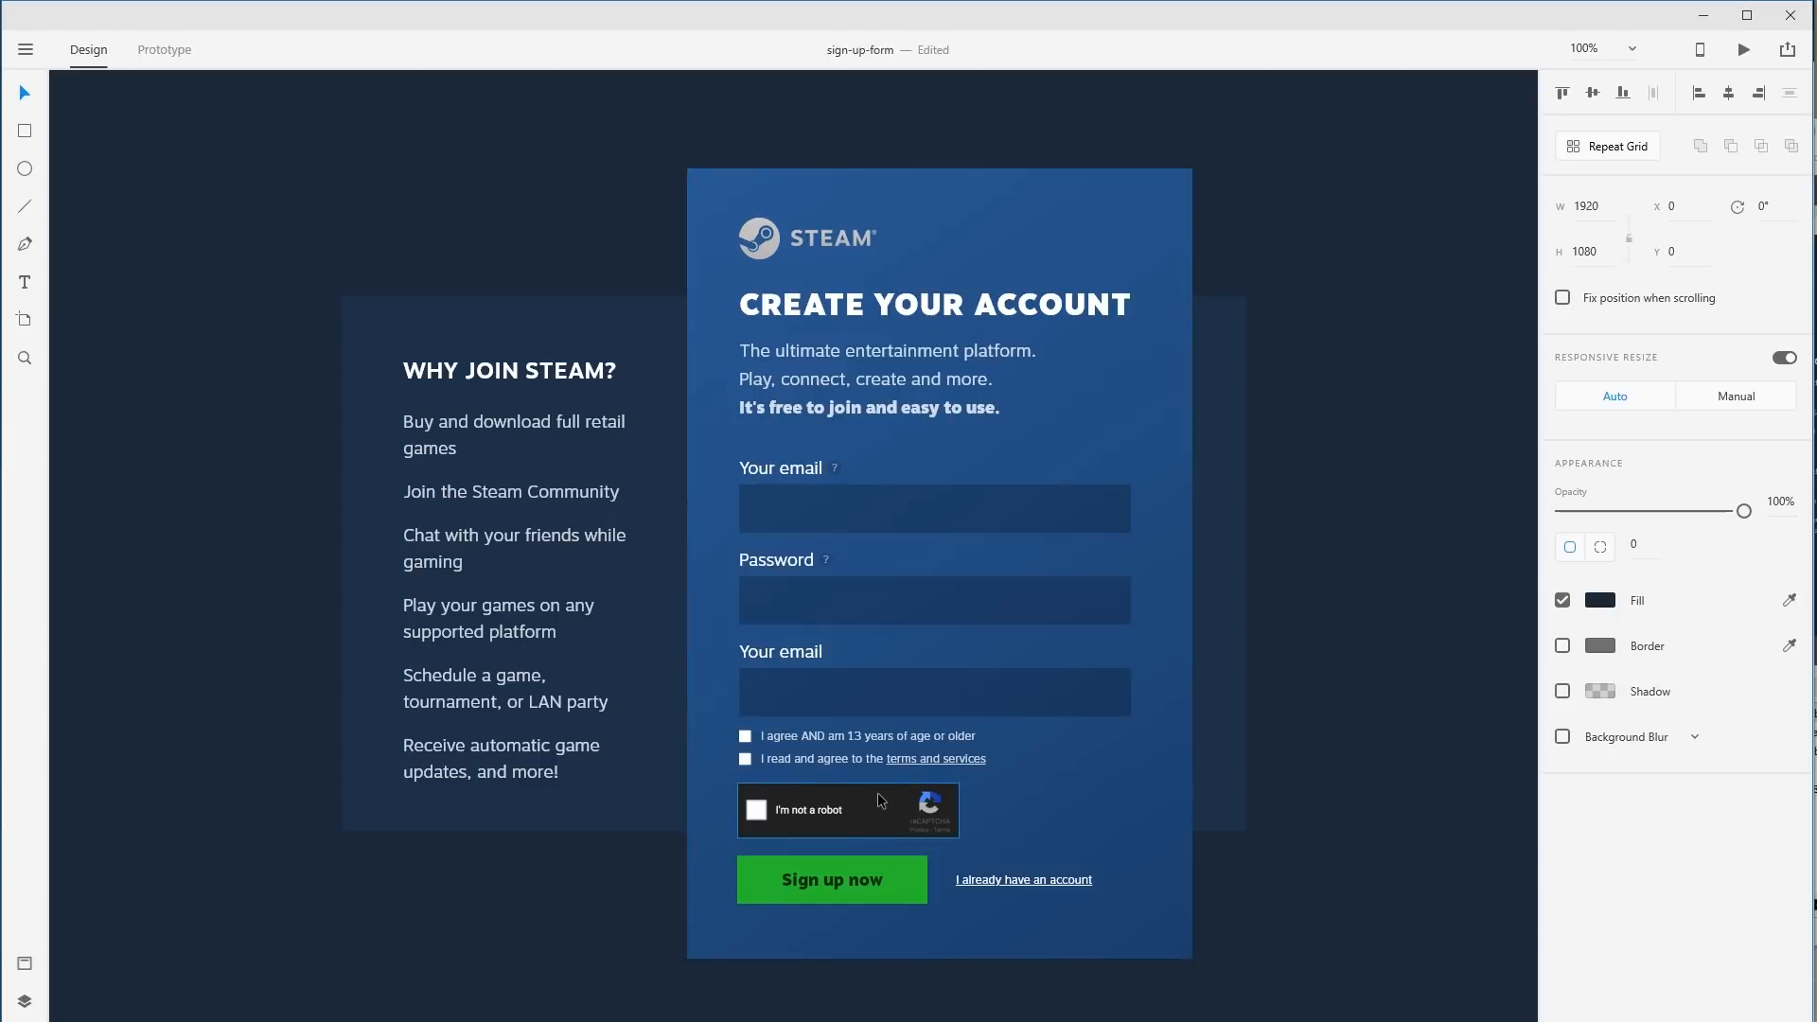
# Extend the sign-up card's top edge upward and move the logo-to-fields stack up 22 px.
pyautogui.click(948, 180)
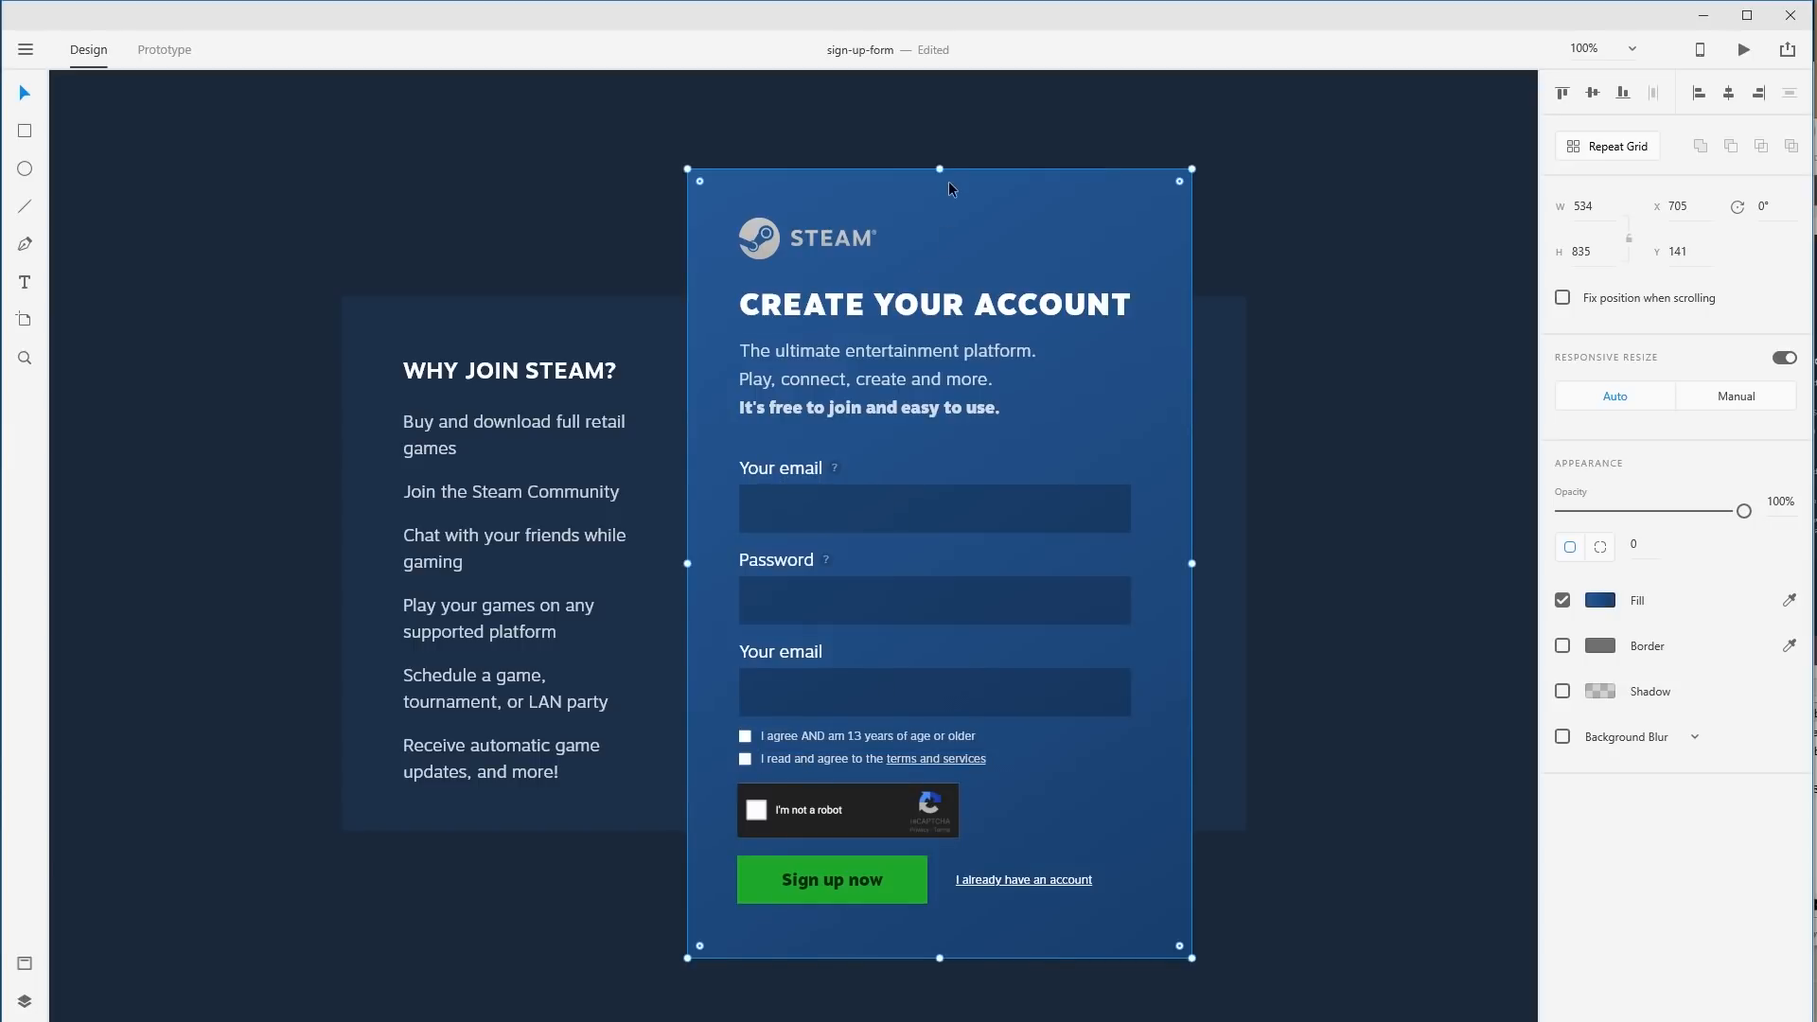
pyautogui.moveTo(938, 168); pyautogui.dragTo(945, 144)
pyautogui.click(845, 246)
pyautogui.keyDown('shift'); pyautogui.click(840, 306); pyautogui.keyUp('shift')
pyautogui.keyDown('shift'); pyautogui.click(826, 382); pyautogui.keyUp('shift')
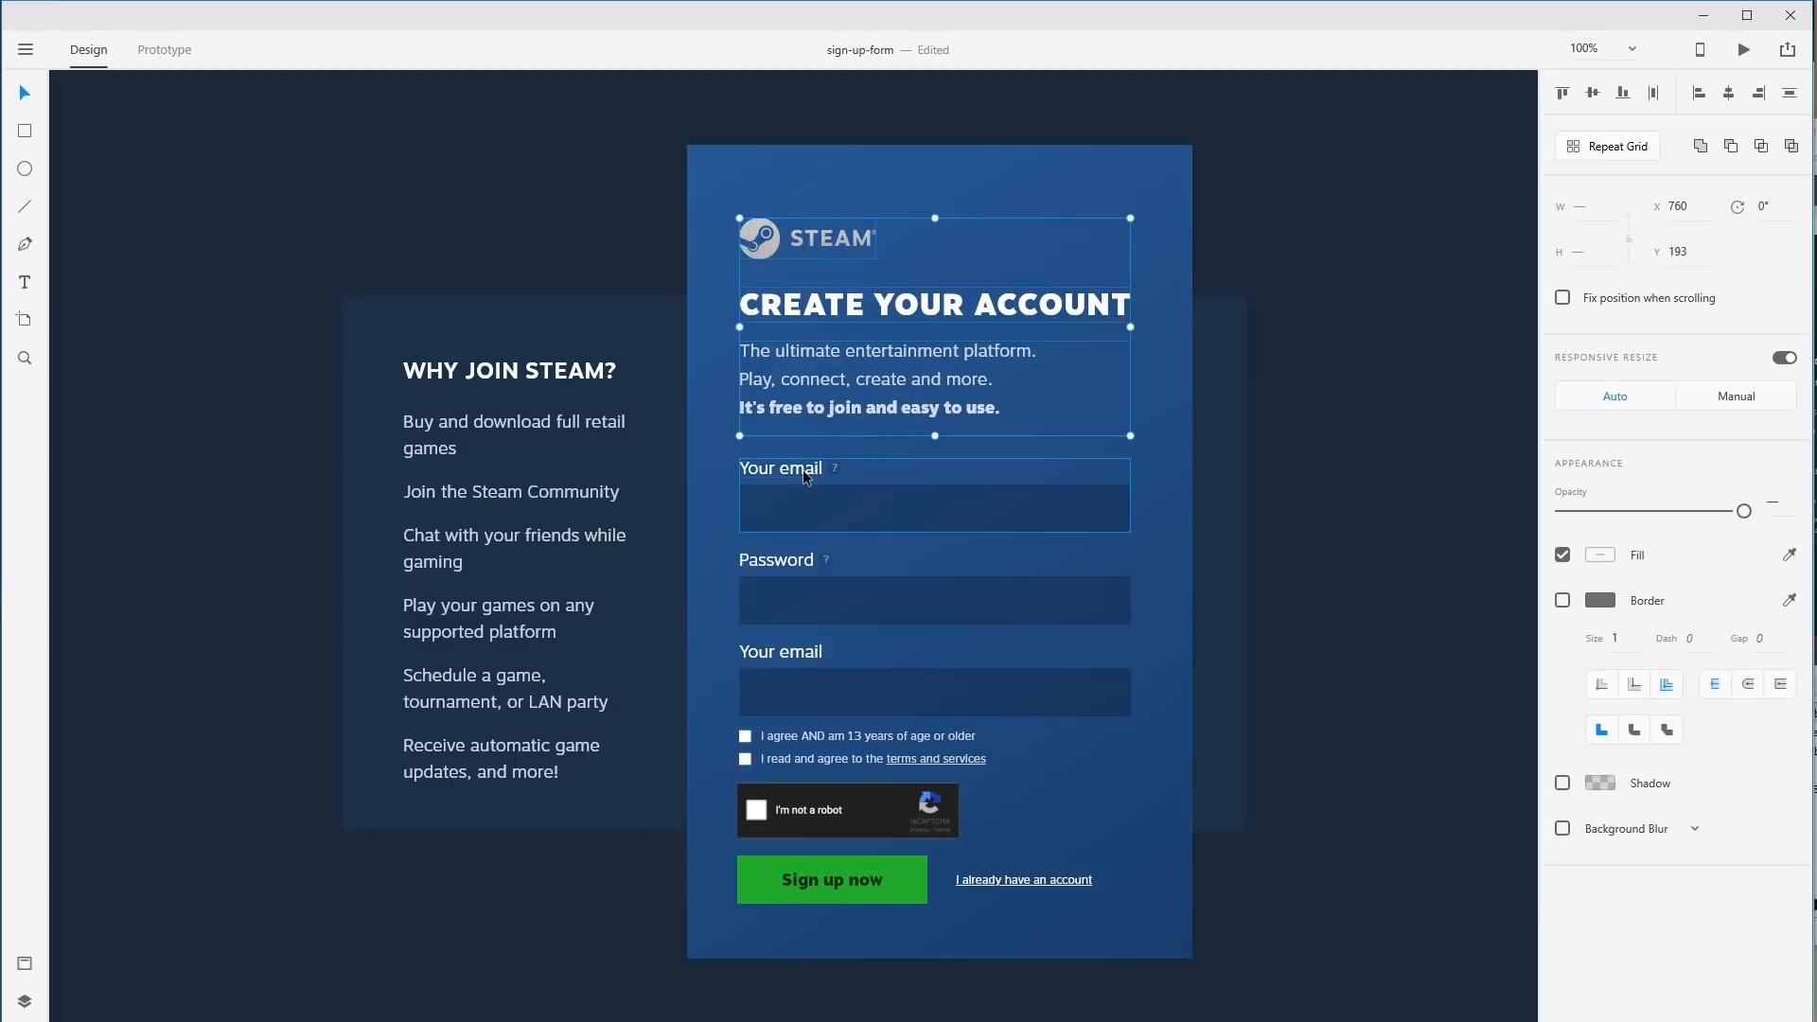
pyautogui.keyDown('shift'); pyautogui.click(803, 470); pyautogui.keyUp('shift')
pyautogui.keyDown('shift'); pyautogui.click(791, 570); pyautogui.keyUp('shift')
pyautogui.keyDown('shift'); pyautogui.click(793, 655); pyautogui.keyUp('shift')
pyautogui.moveTo(793, 655); pyautogui.dragTo(800, 635)
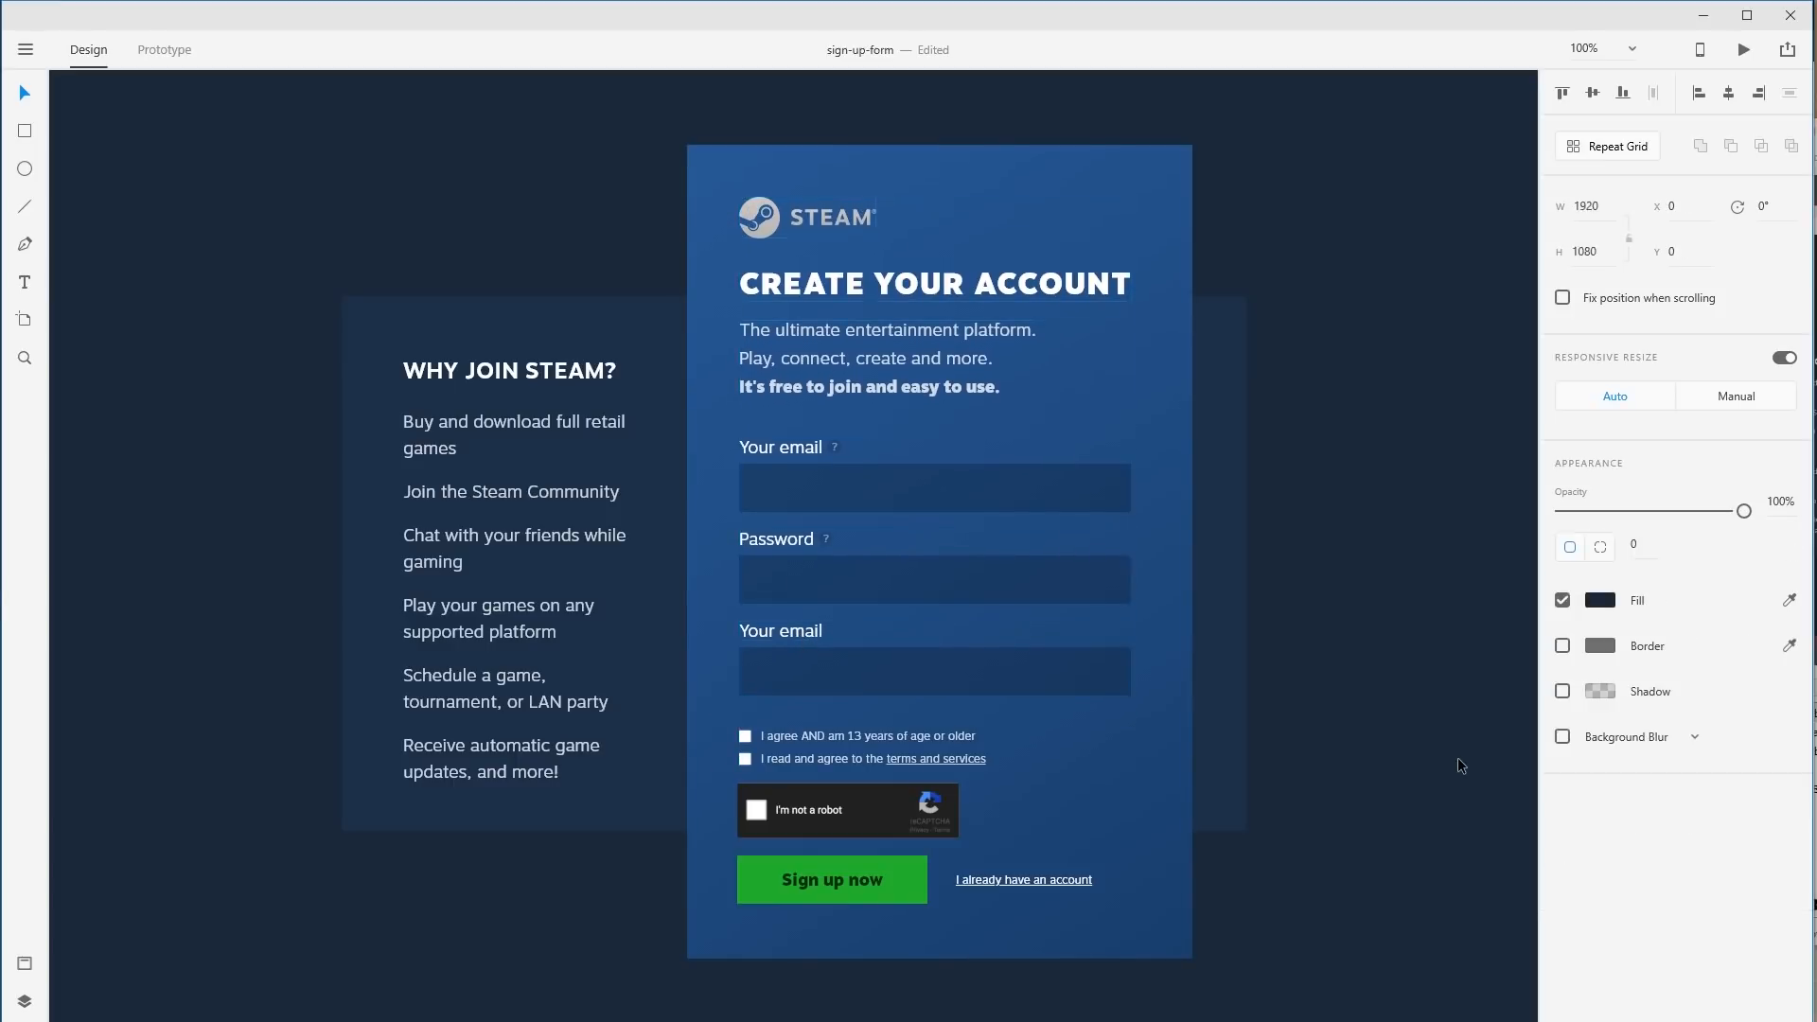
# Move both agreement checkbox rows up slightly.
pyautogui.click(860, 734)
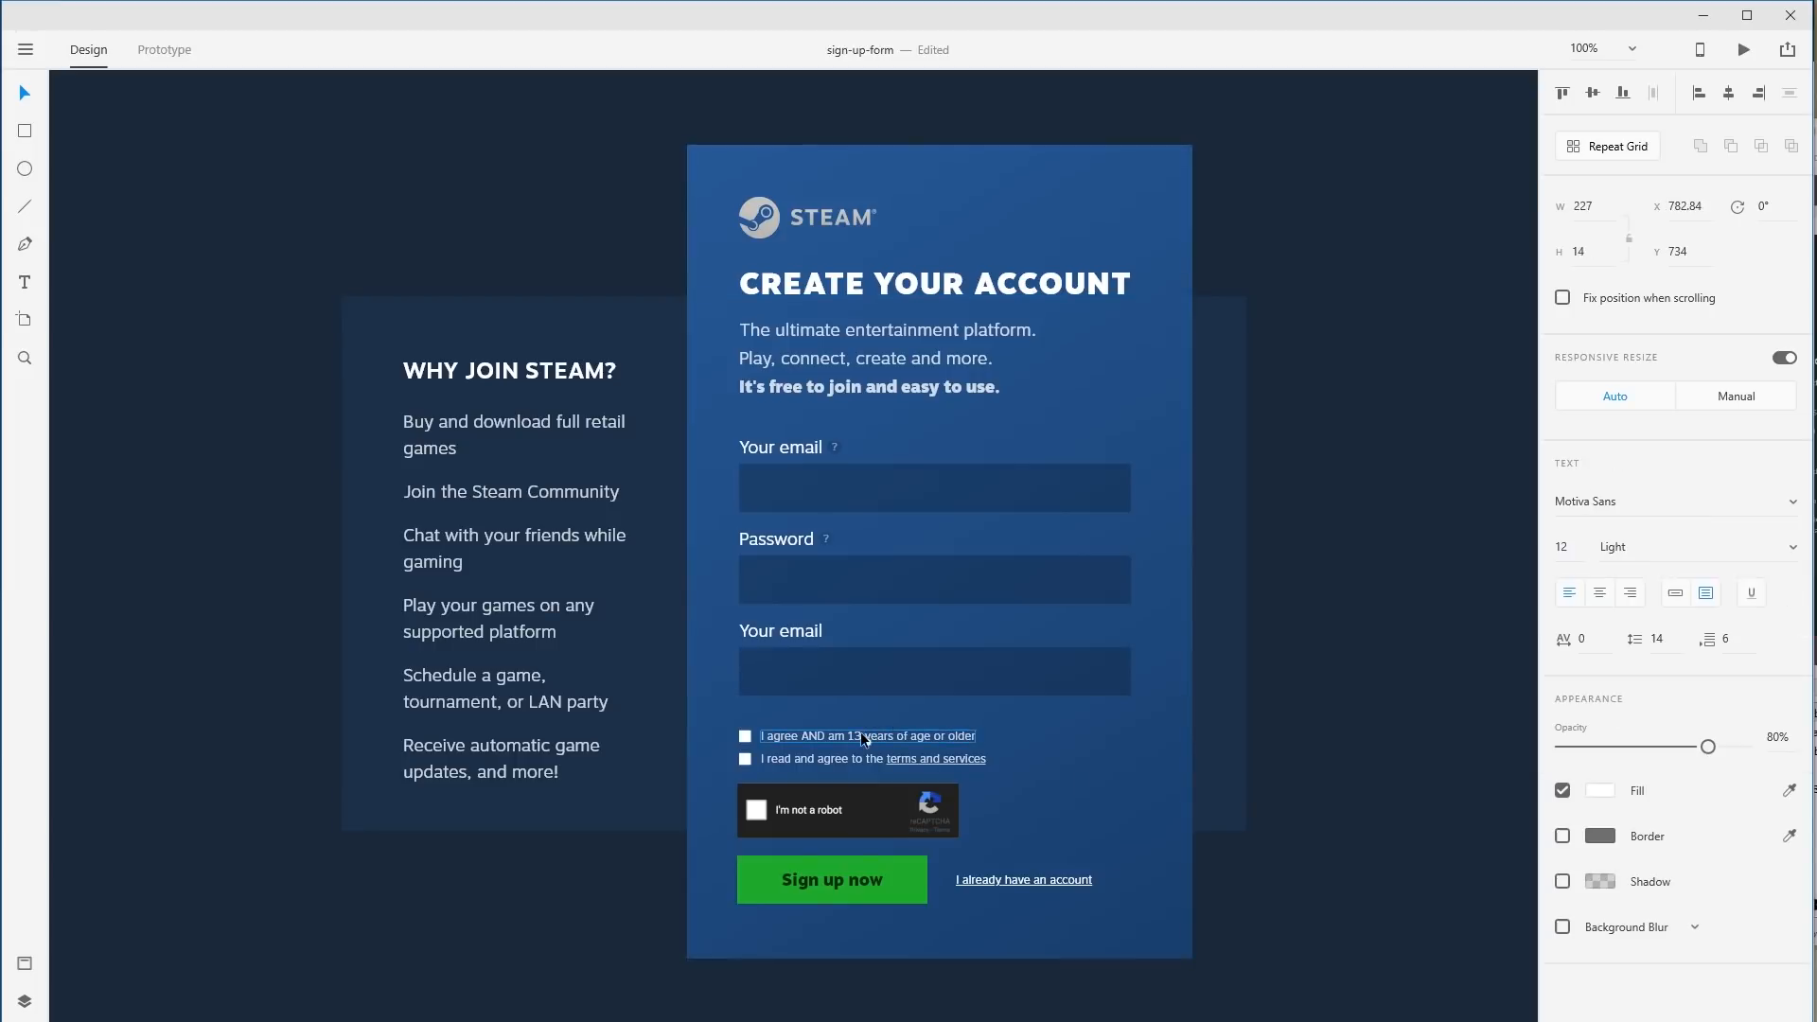
pyautogui.click(744, 760)
pyautogui.keyDown('shift'); pyautogui.click(746, 761); pyautogui.keyUp('shift')
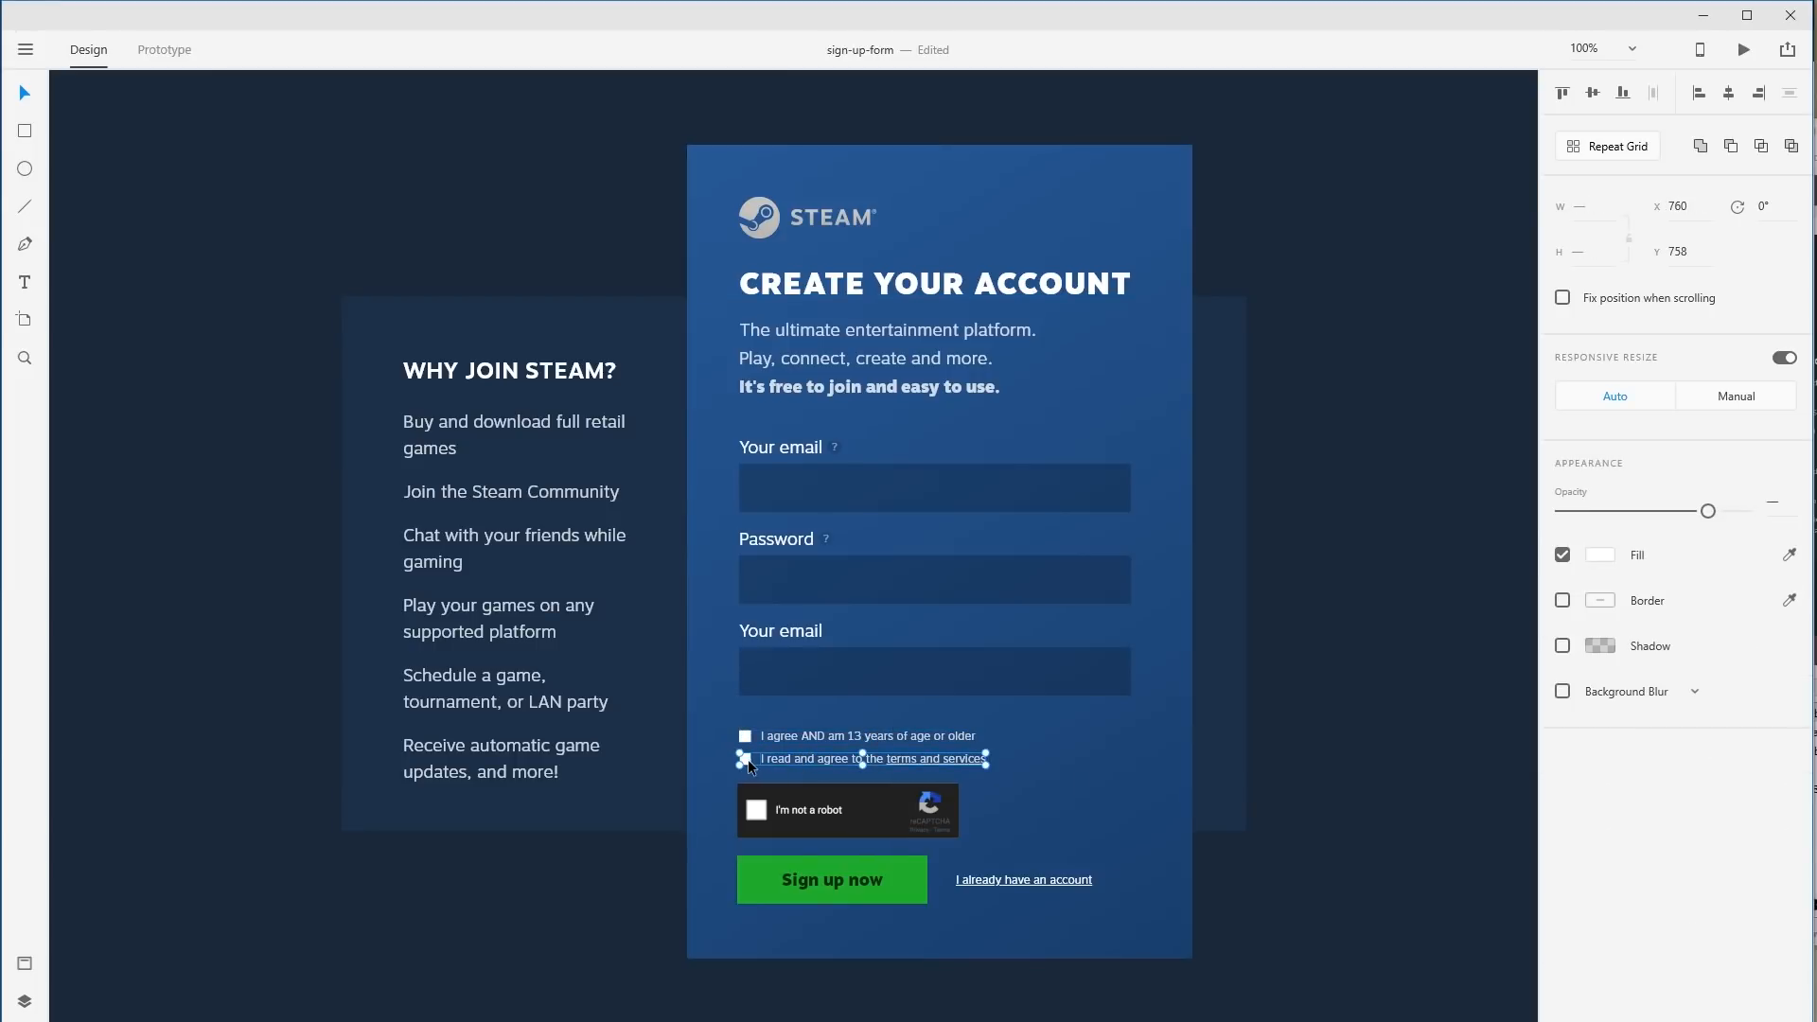
pyautogui.keyDown('shift'); pyautogui.click(797, 740); pyautogui.keyUp('shift')
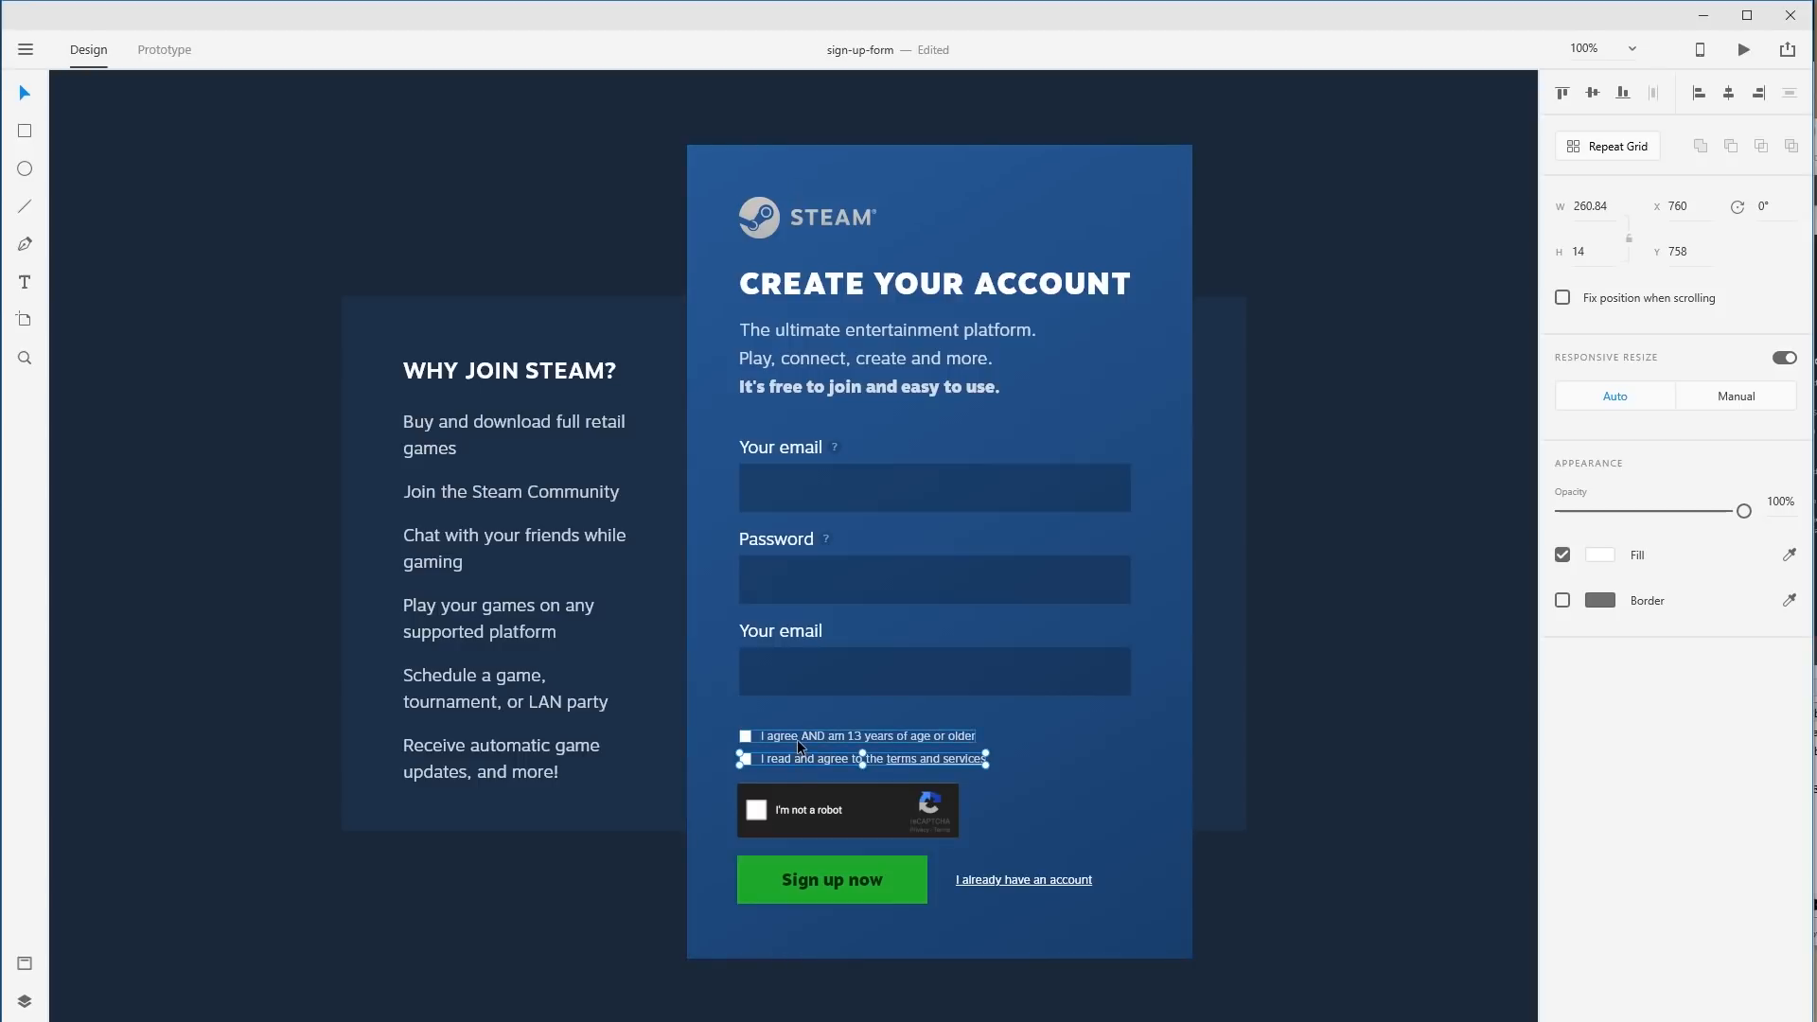
pyautogui.moveTo(797, 741); pyautogui.dragTo(805, 729)
# Move the Sign up now button and account link down about 11 px.
pyautogui.click(858, 804)
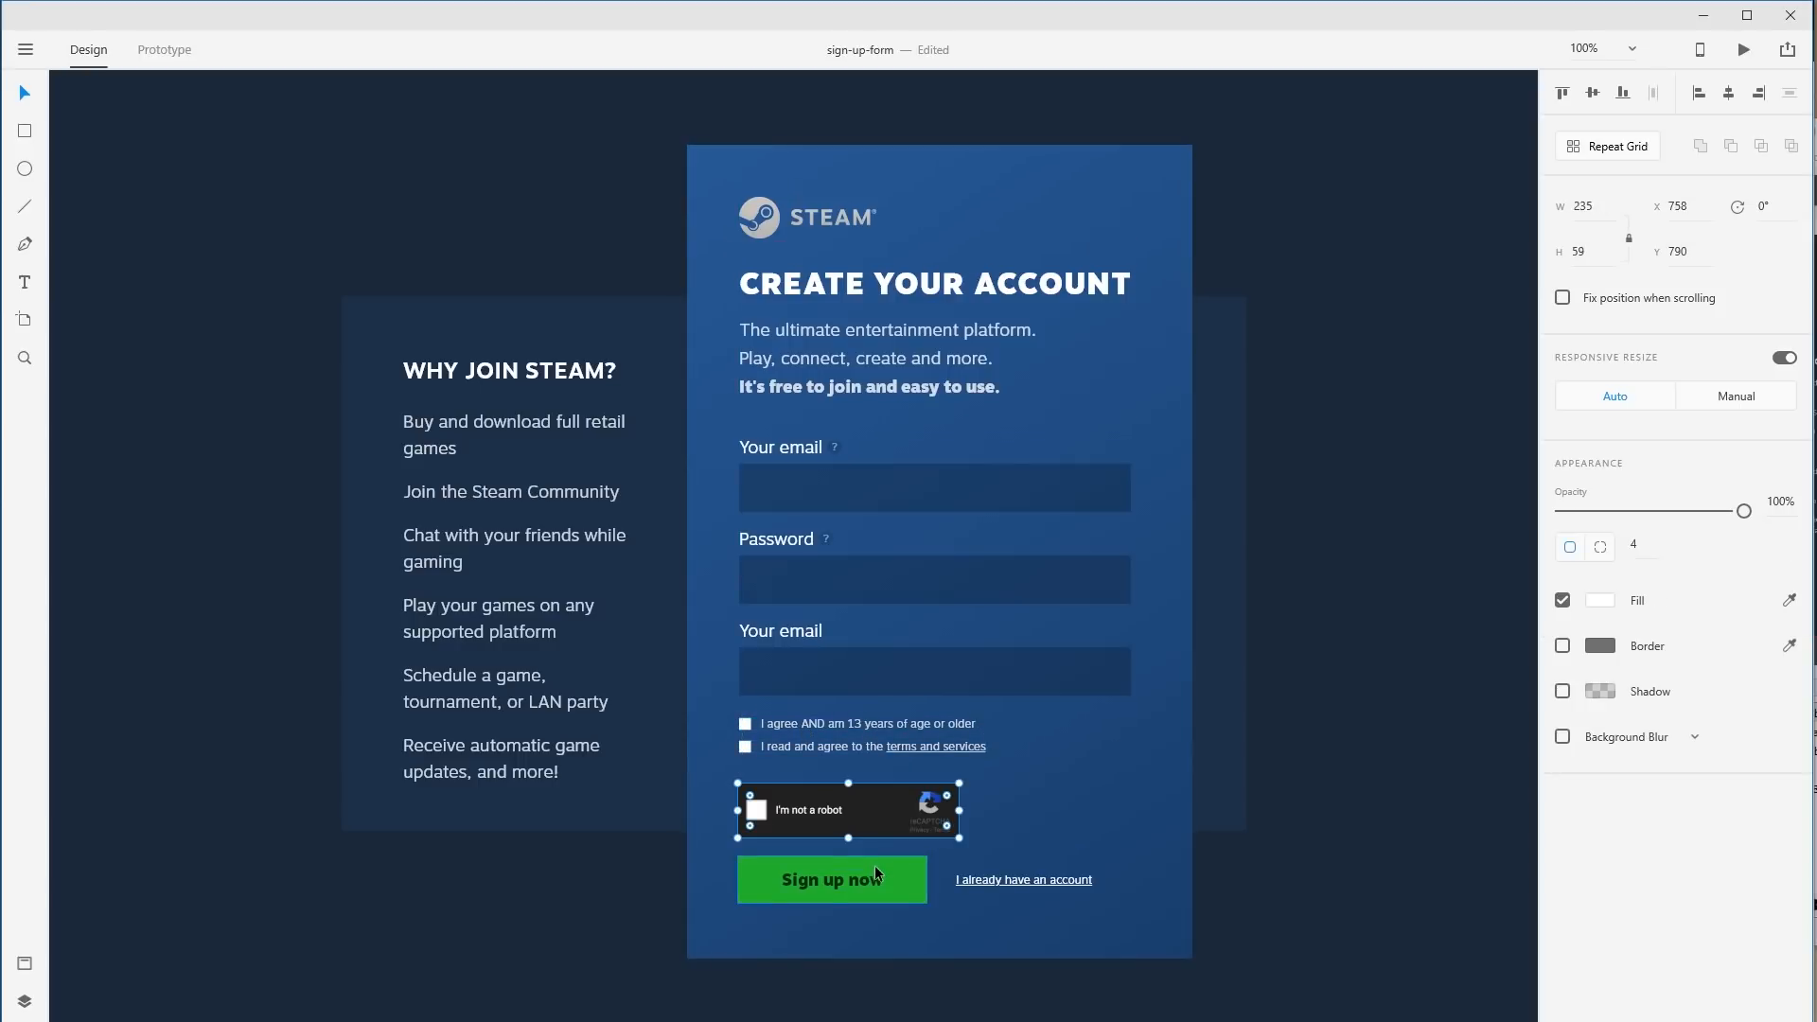
pyautogui.click(874, 867)
pyautogui.keyDown('shift'); pyautogui.click(1006, 880); pyautogui.keyUp('shift')
pyautogui.moveTo(1006, 880); pyautogui.dragTo(1006, 894)
# Try moving the button and link into the reCAPTCHA gap, undo it, and nudge the reCAPTCHA higher.
pyautogui.click(1432, 870)
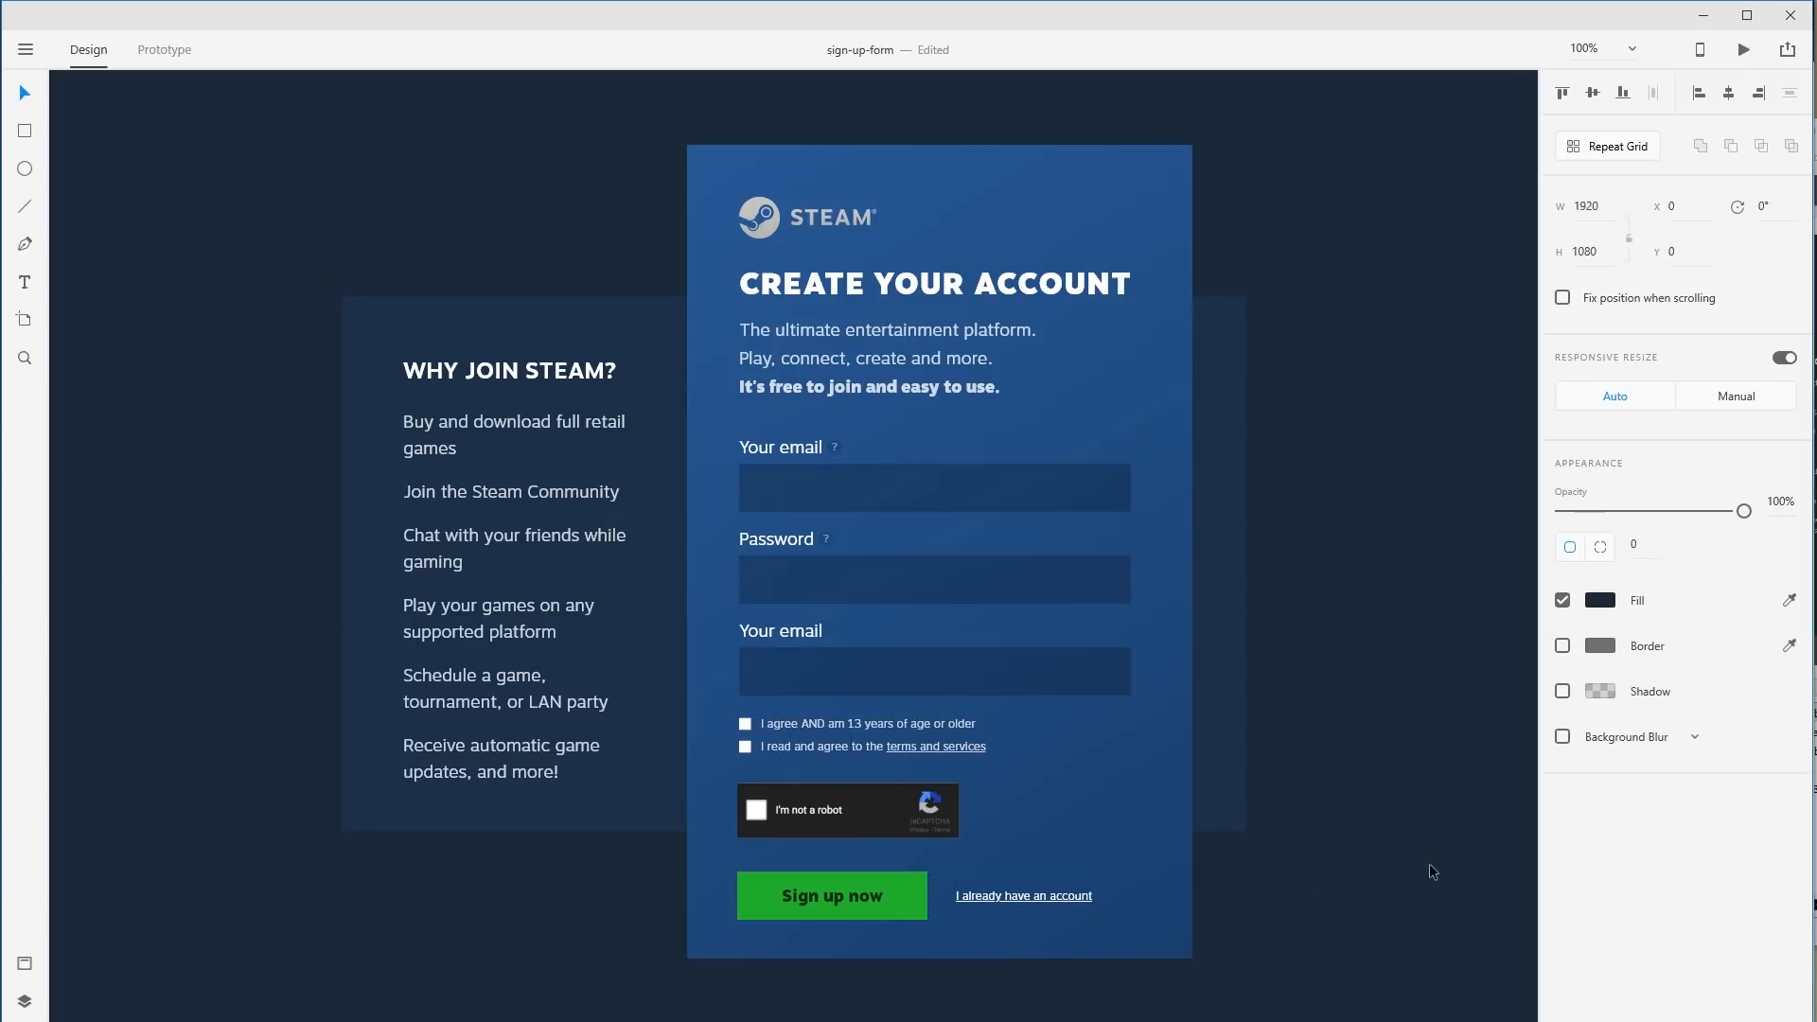
pyautogui.moveTo(855, 815); pyautogui.dragTo(1524, 906)
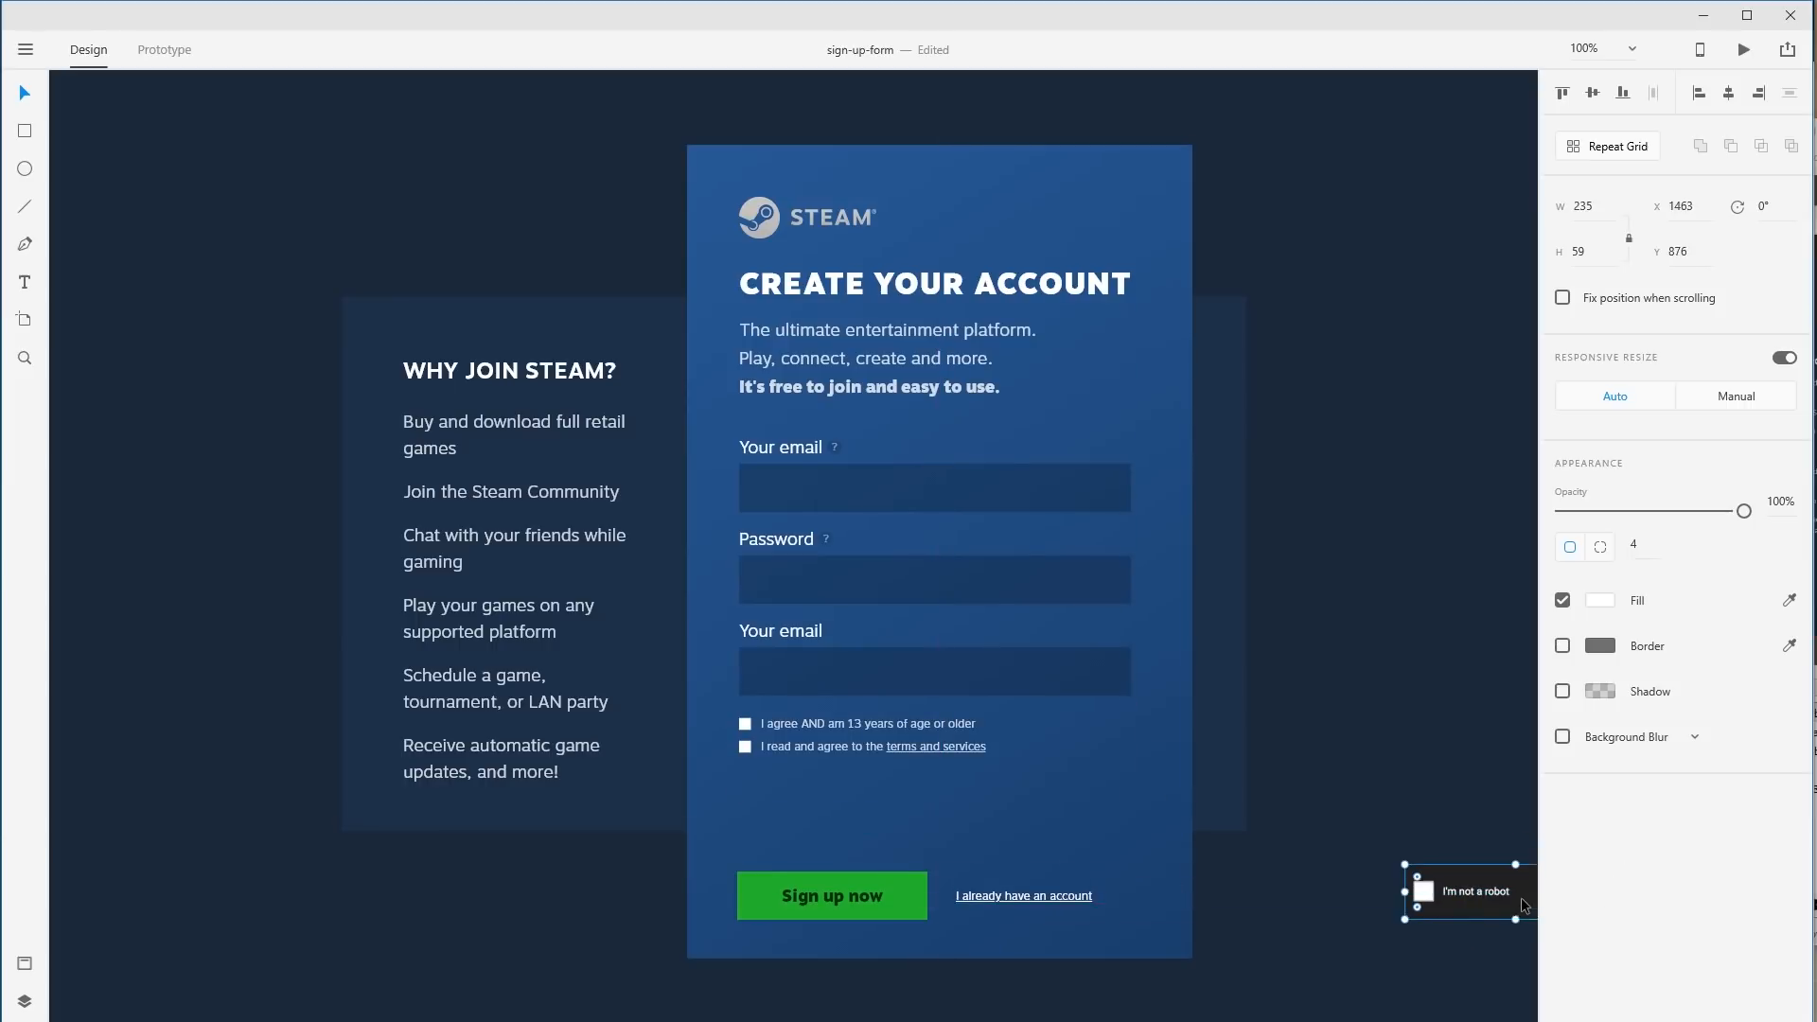
pyautogui.click(1024, 896)
pyautogui.keyDown('shift'); pyautogui.click(907, 890); pyautogui.keyUp('shift')
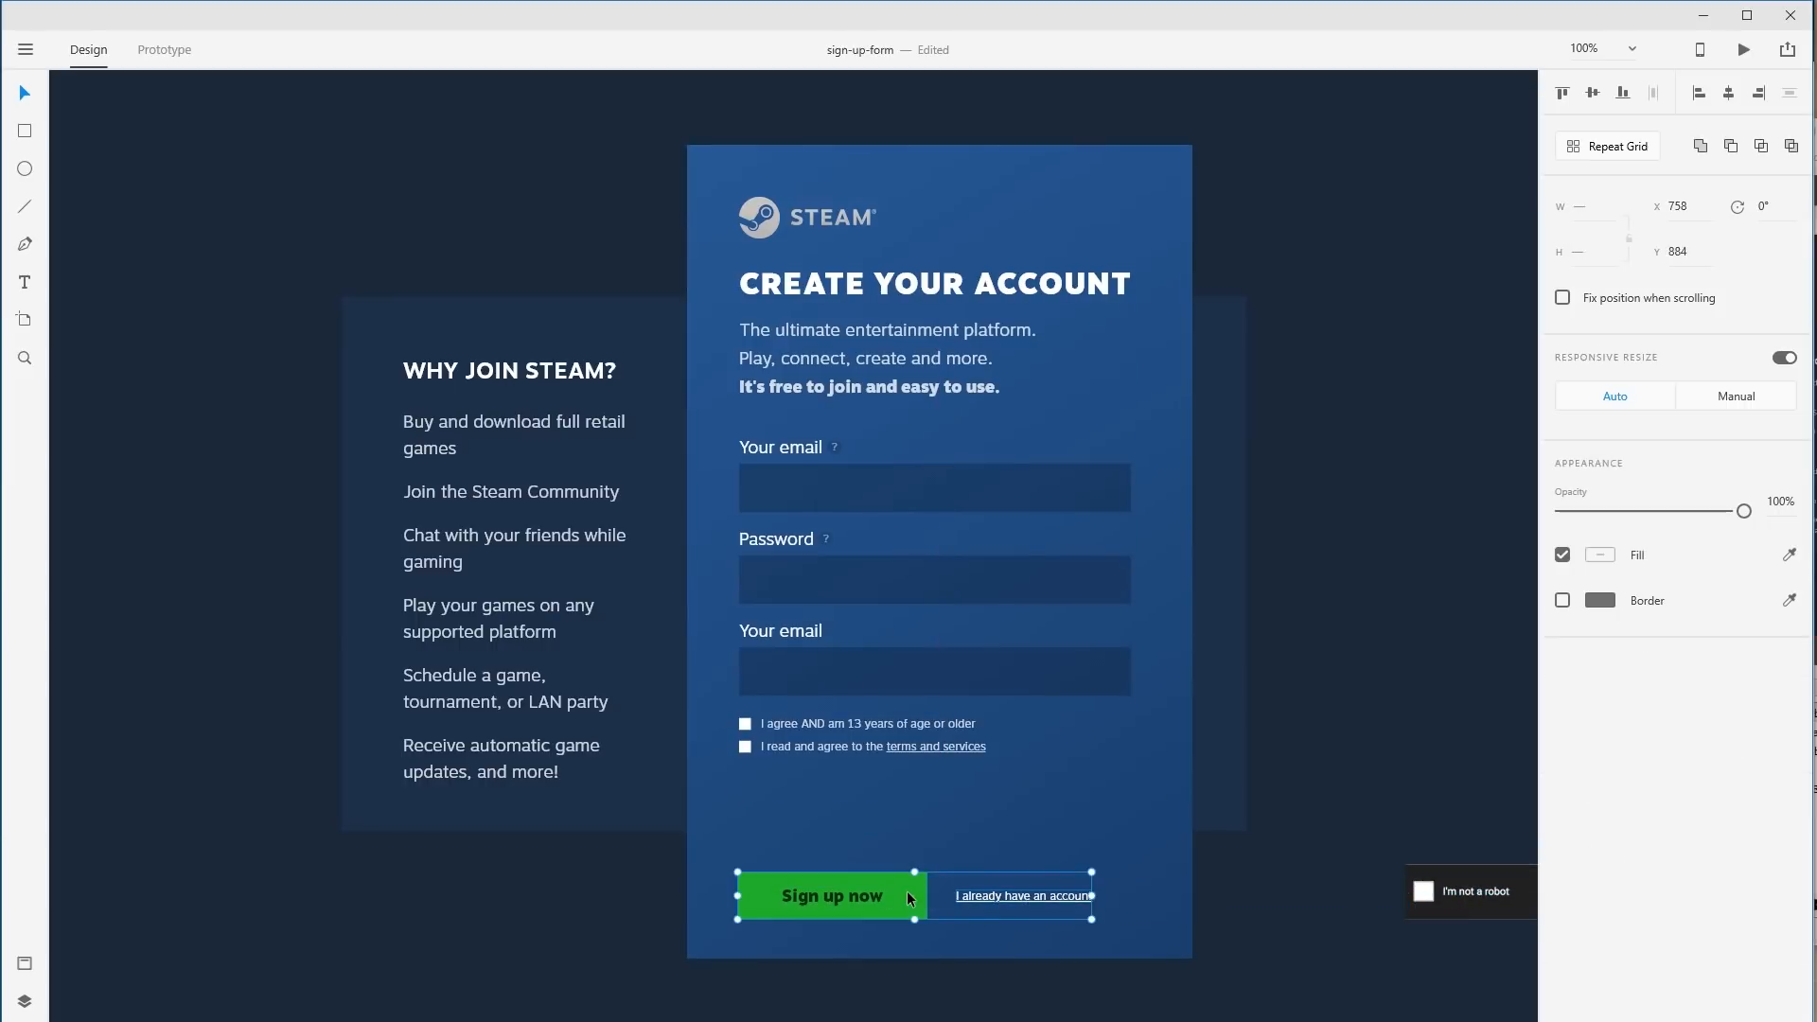
pyautogui.moveTo(910, 884); pyautogui.dragTo(929, 822)
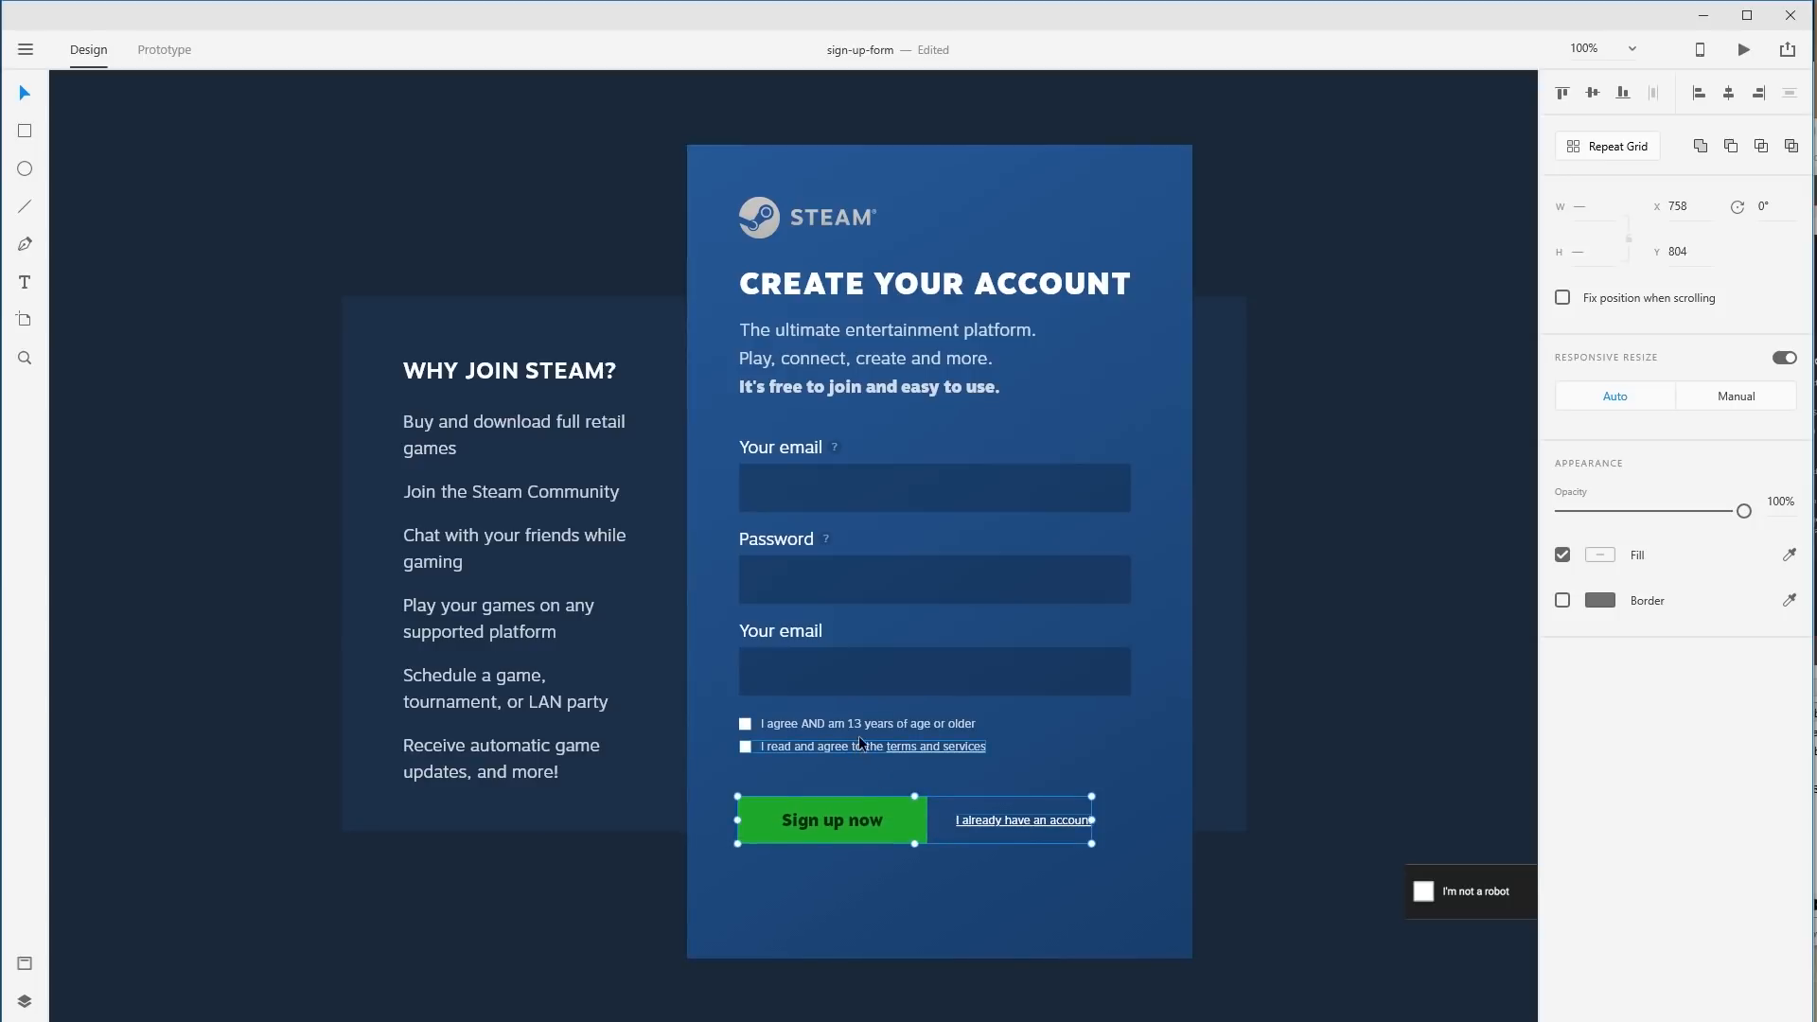
pyautogui.hotkey('ctrl', 'z')
pyautogui.hotkey('ctrl', 'z')
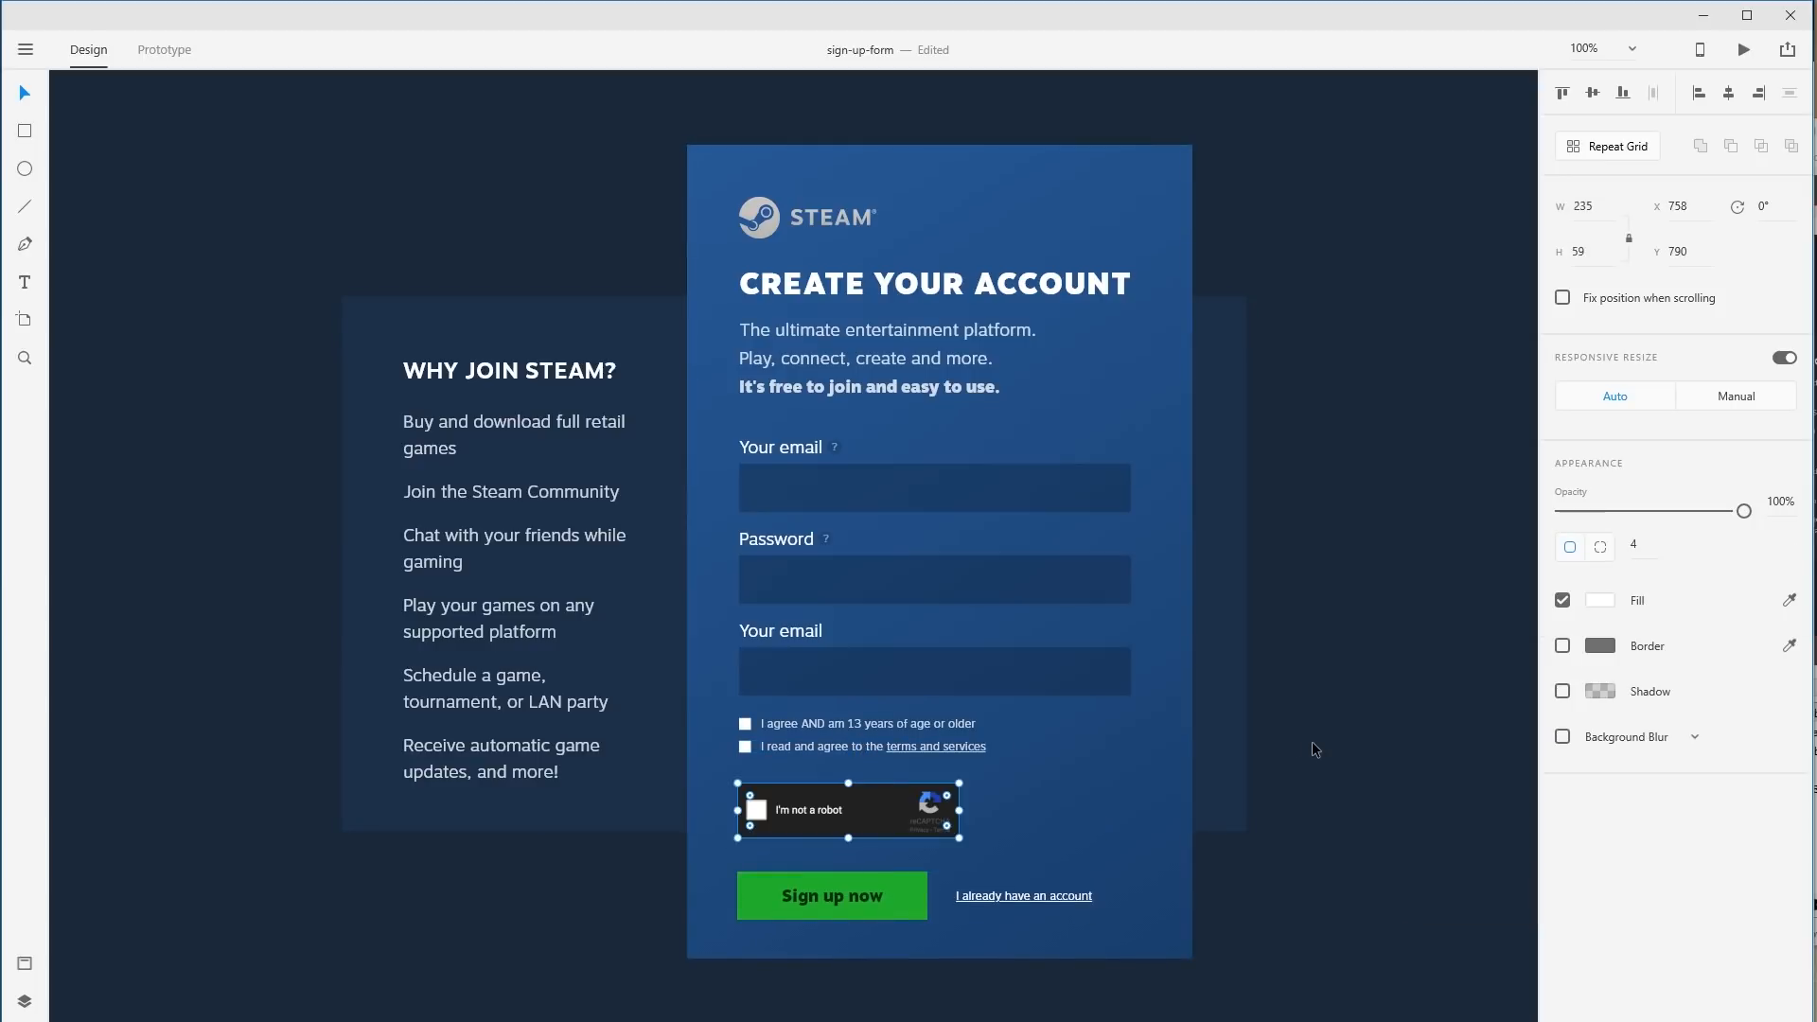
pyautogui.moveTo(895, 826); pyautogui.dragTo(860, 814)
# Move the Sign up now button and account link up about 10 px.
pyautogui.click(1168, 849)
pyautogui.click(856, 826)
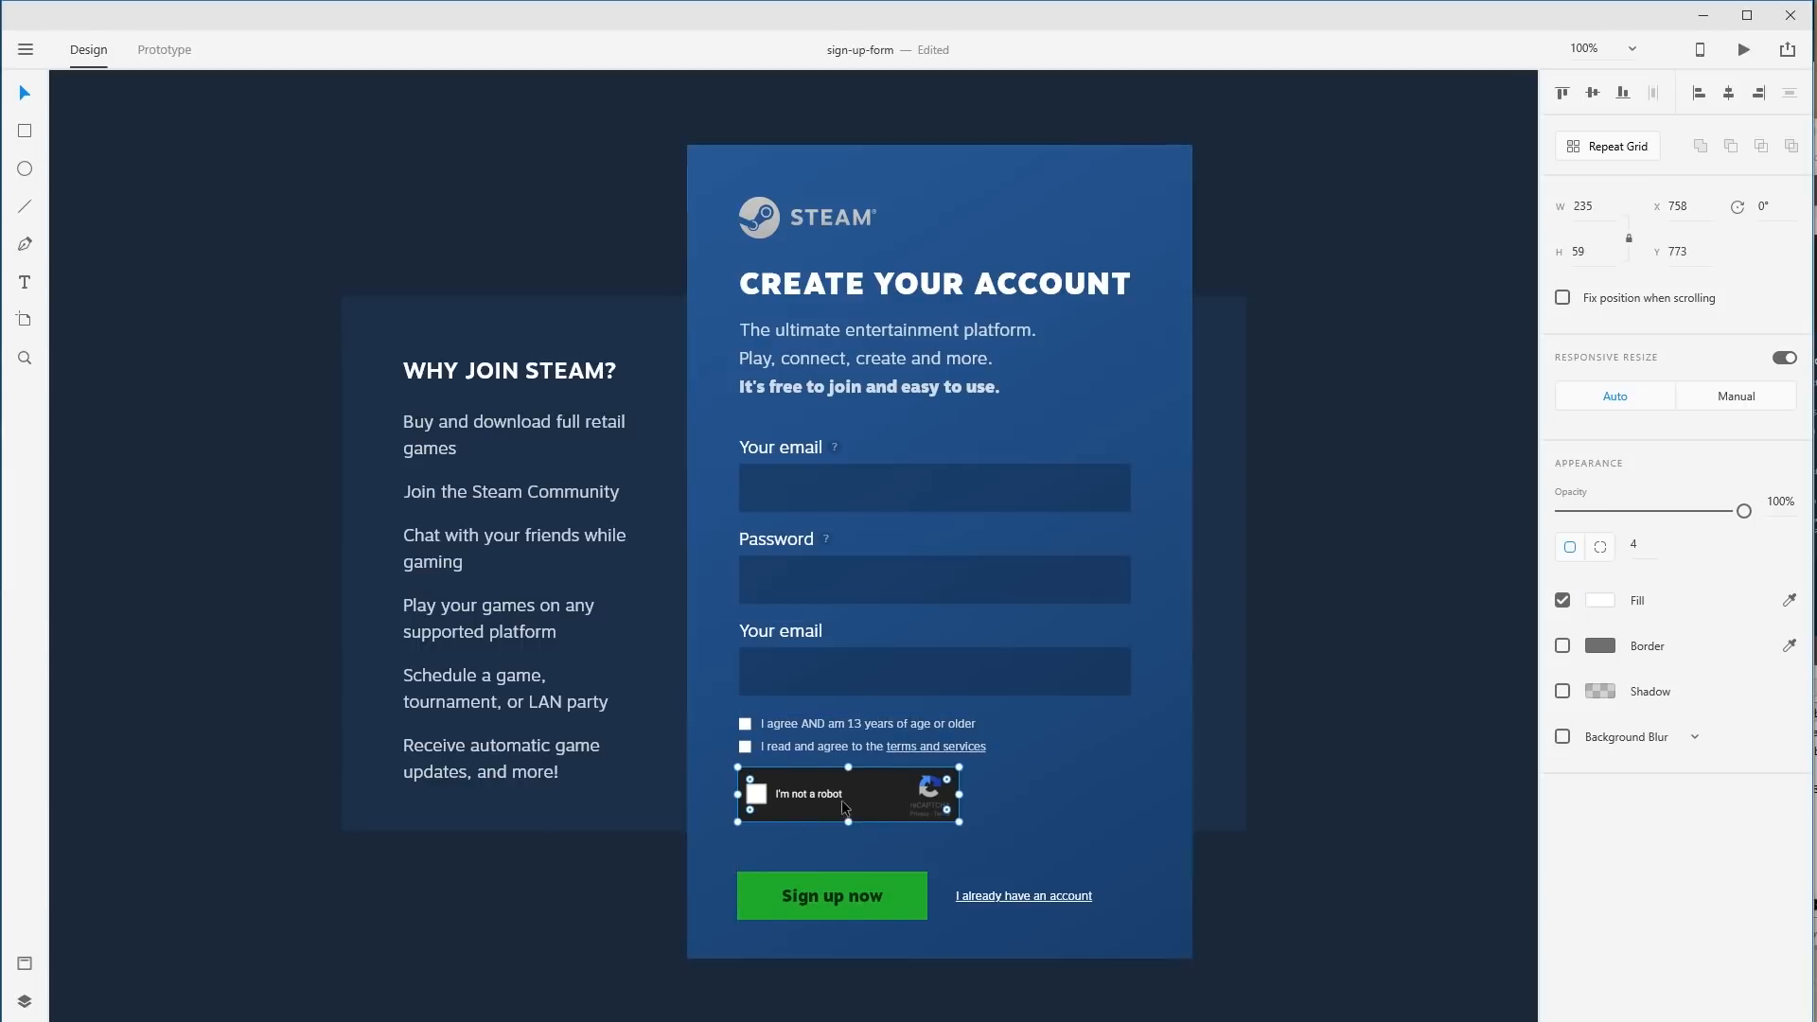
pyautogui.click(860, 891)
pyautogui.keyDown('shift'); pyautogui.click(1005, 894); pyautogui.keyUp('shift')
pyautogui.moveTo(1005, 894); pyautogui.dragTo(1009, 884)
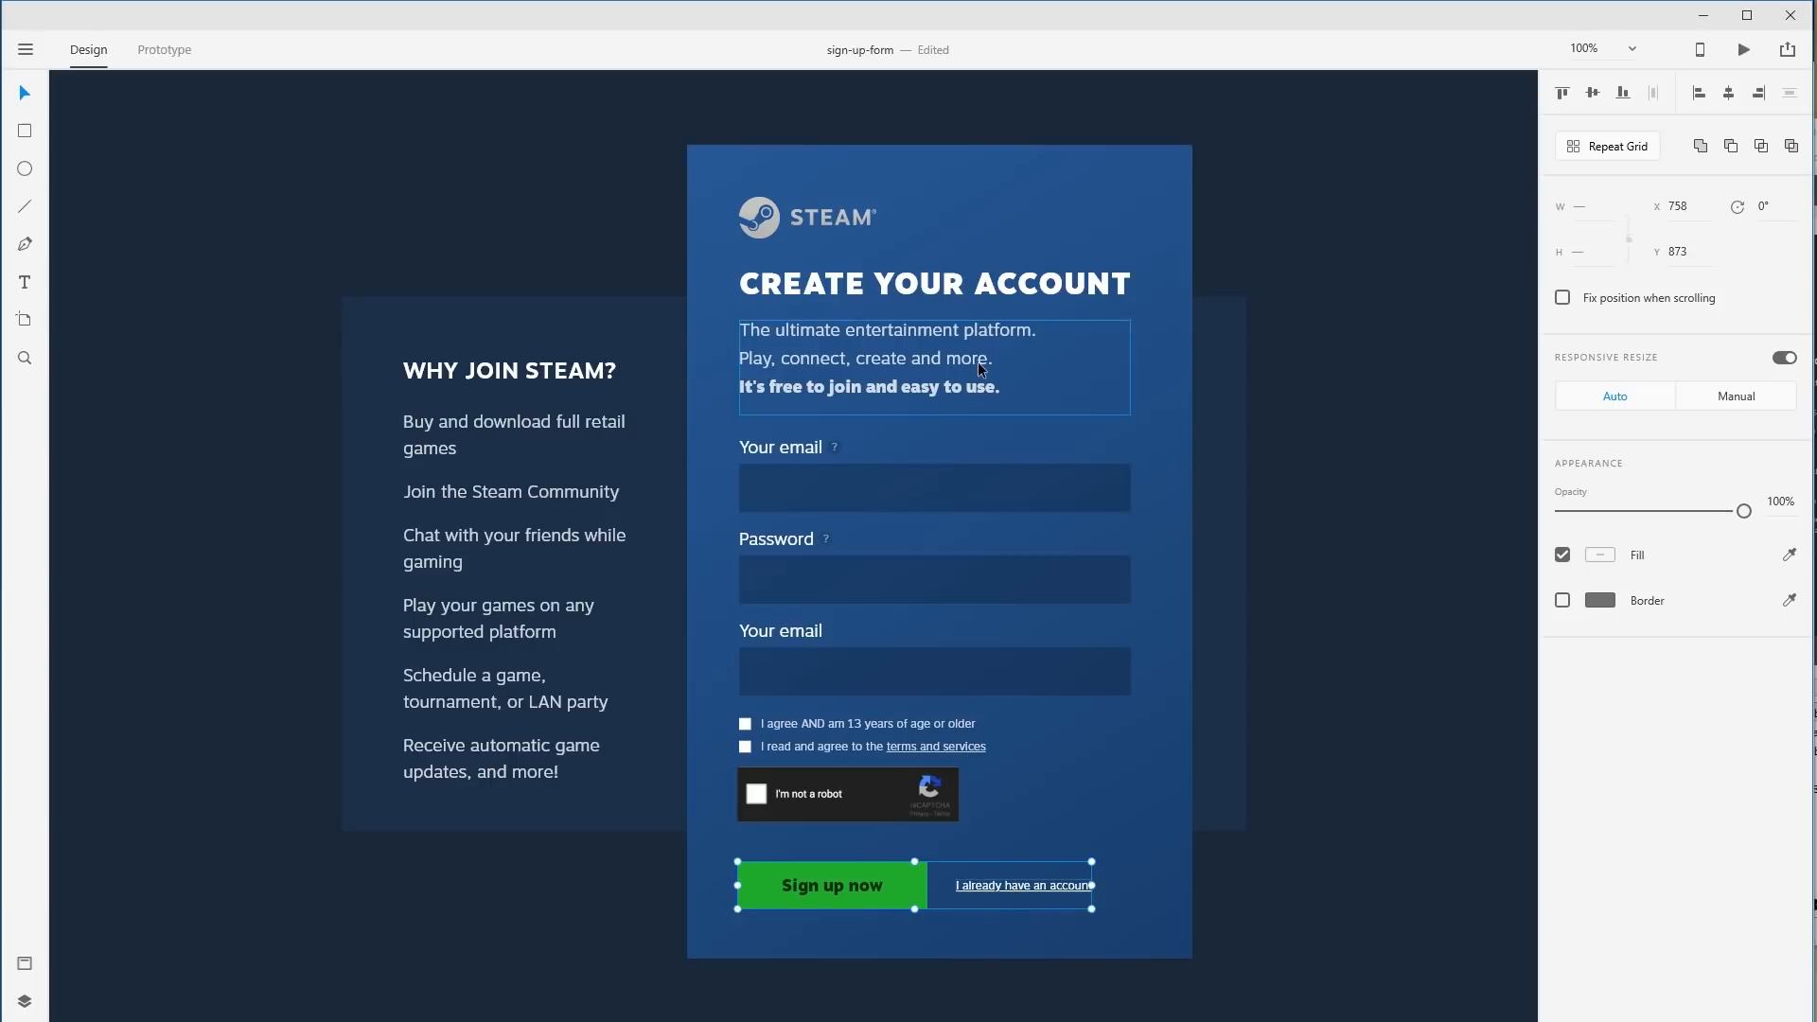
# Shift the CREATE YOUR ACCOUNT heading and intro paragraph down 5 px.
pyautogui.click(857, 287)
pyautogui.keyDown('shift'); pyautogui.click(853, 355); pyautogui.keyUp('shift')
pyautogui.moveTo(854, 355); pyautogui.dragTo(853, 360)
pyautogui.click(633, 271)
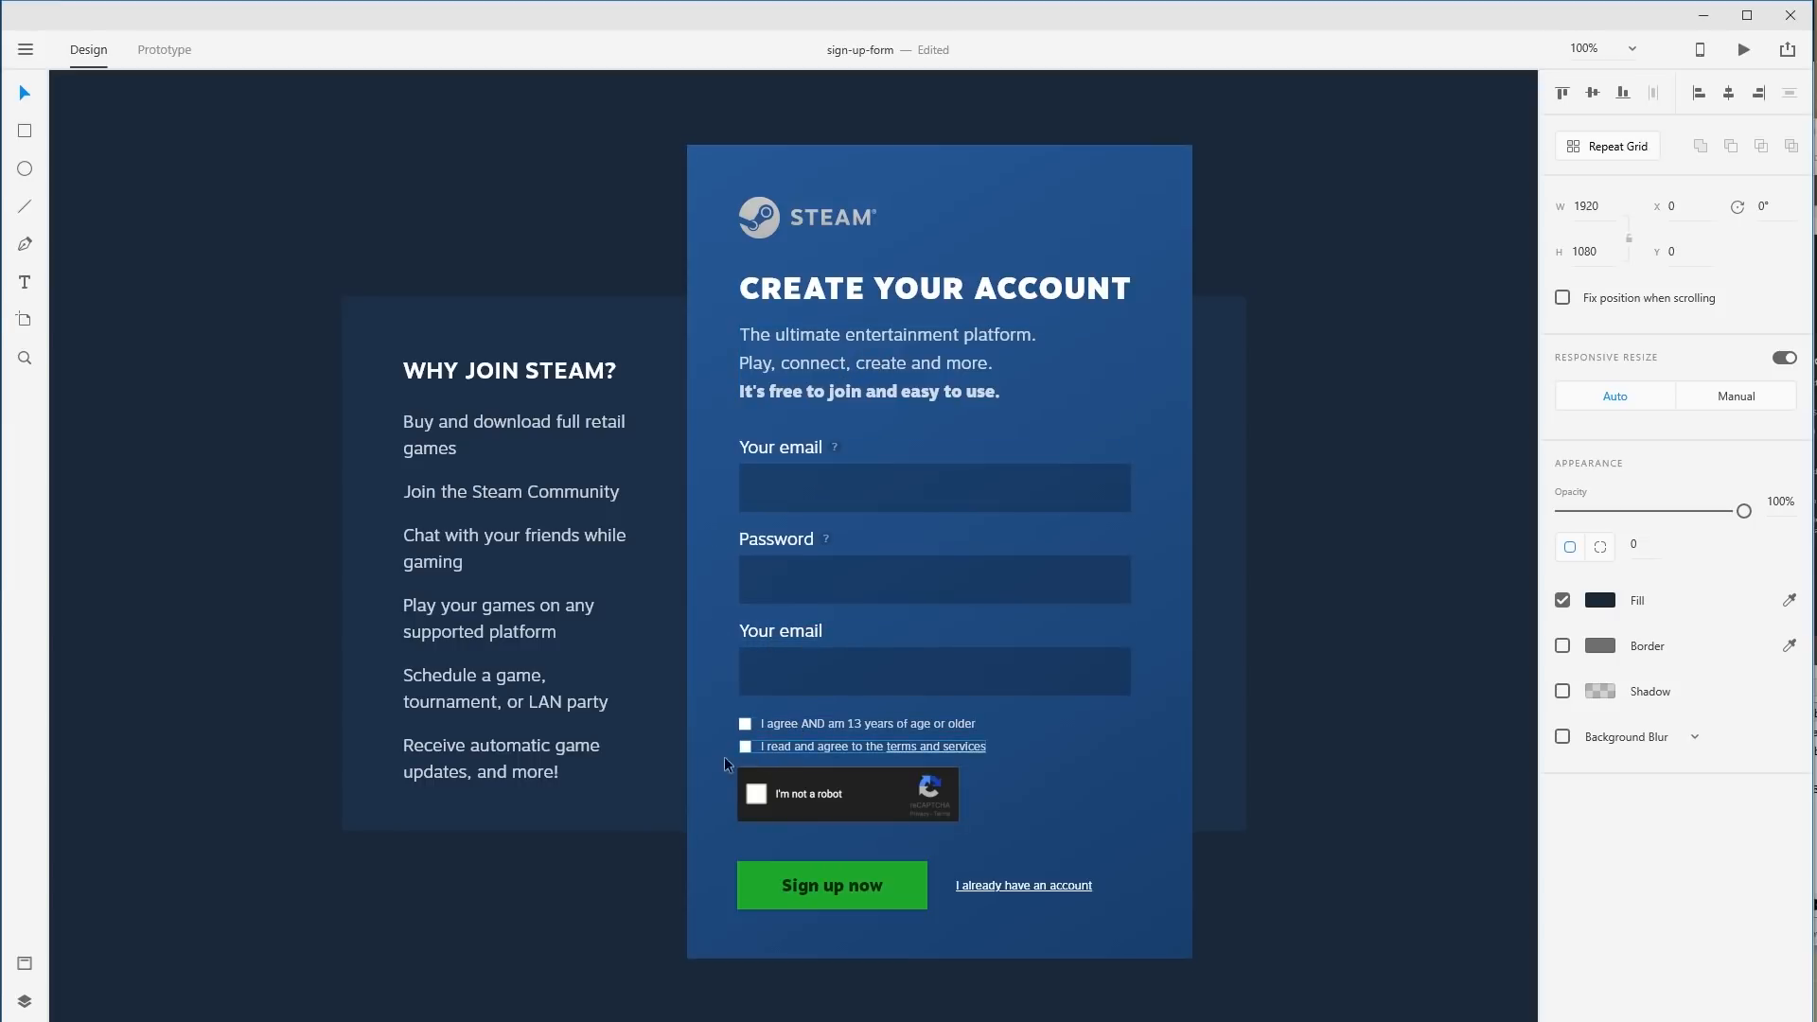
# Reposition the checkboxes and reCAPTCHA together, down about 11 px then back up about 9 px.
pyautogui.click(767, 738)
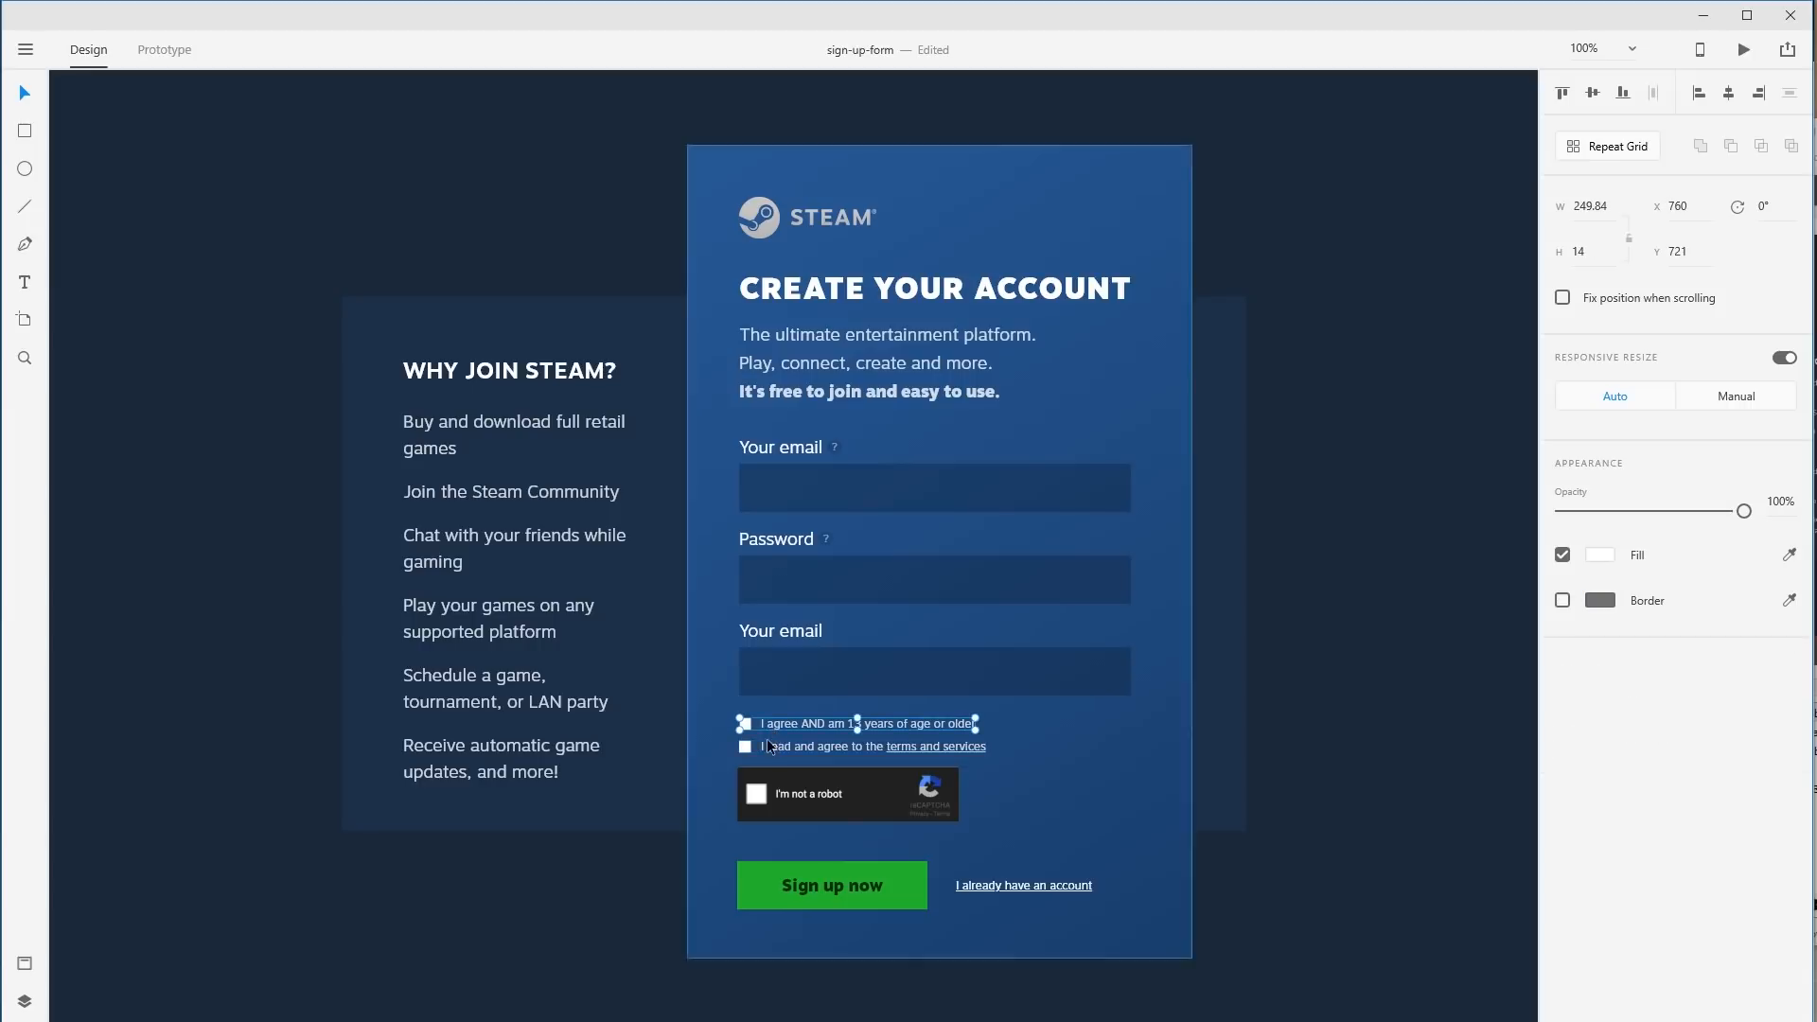
pyautogui.keyDown('shift'); pyautogui.click(757, 795); pyautogui.keyUp('shift')
pyautogui.moveTo(757, 795); pyautogui.dragTo(757, 805)
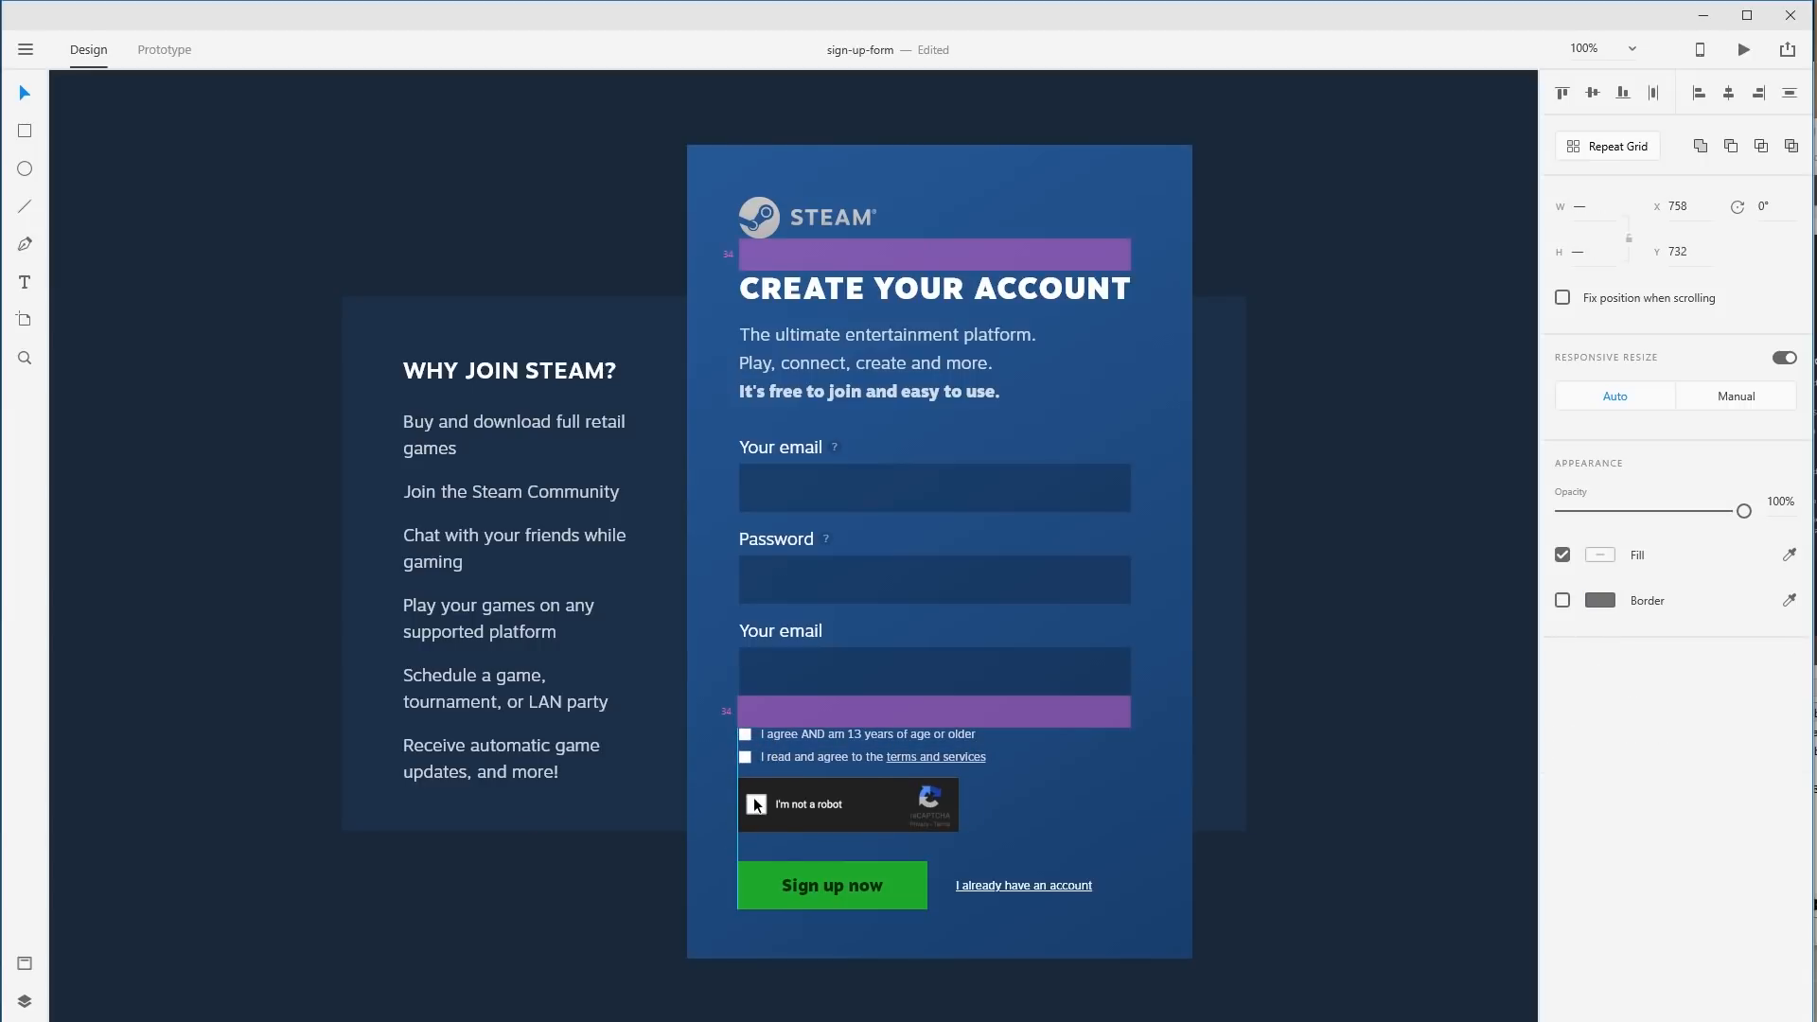
pyautogui.click(1367, 852)
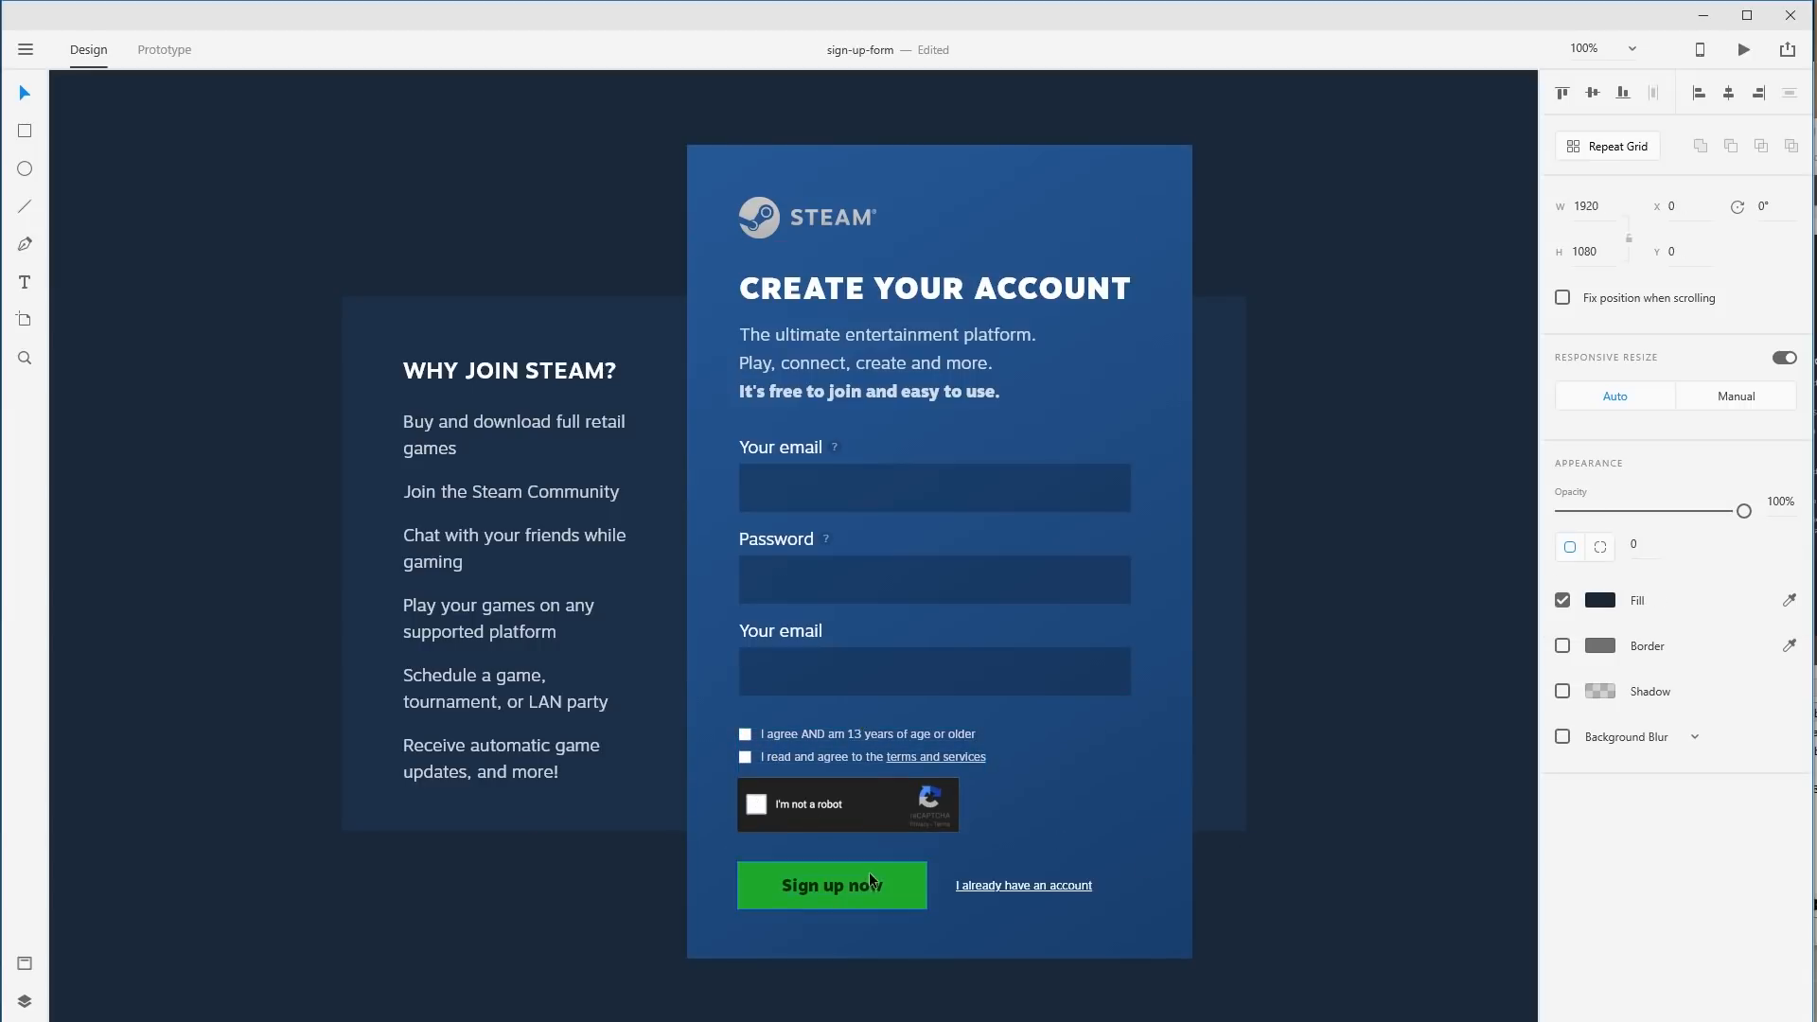
pyautogui.click(816, 814)
pyautogui.keyDown('shift'); pyautogui.click(808, 734); pyautogui.keyUp('shift')
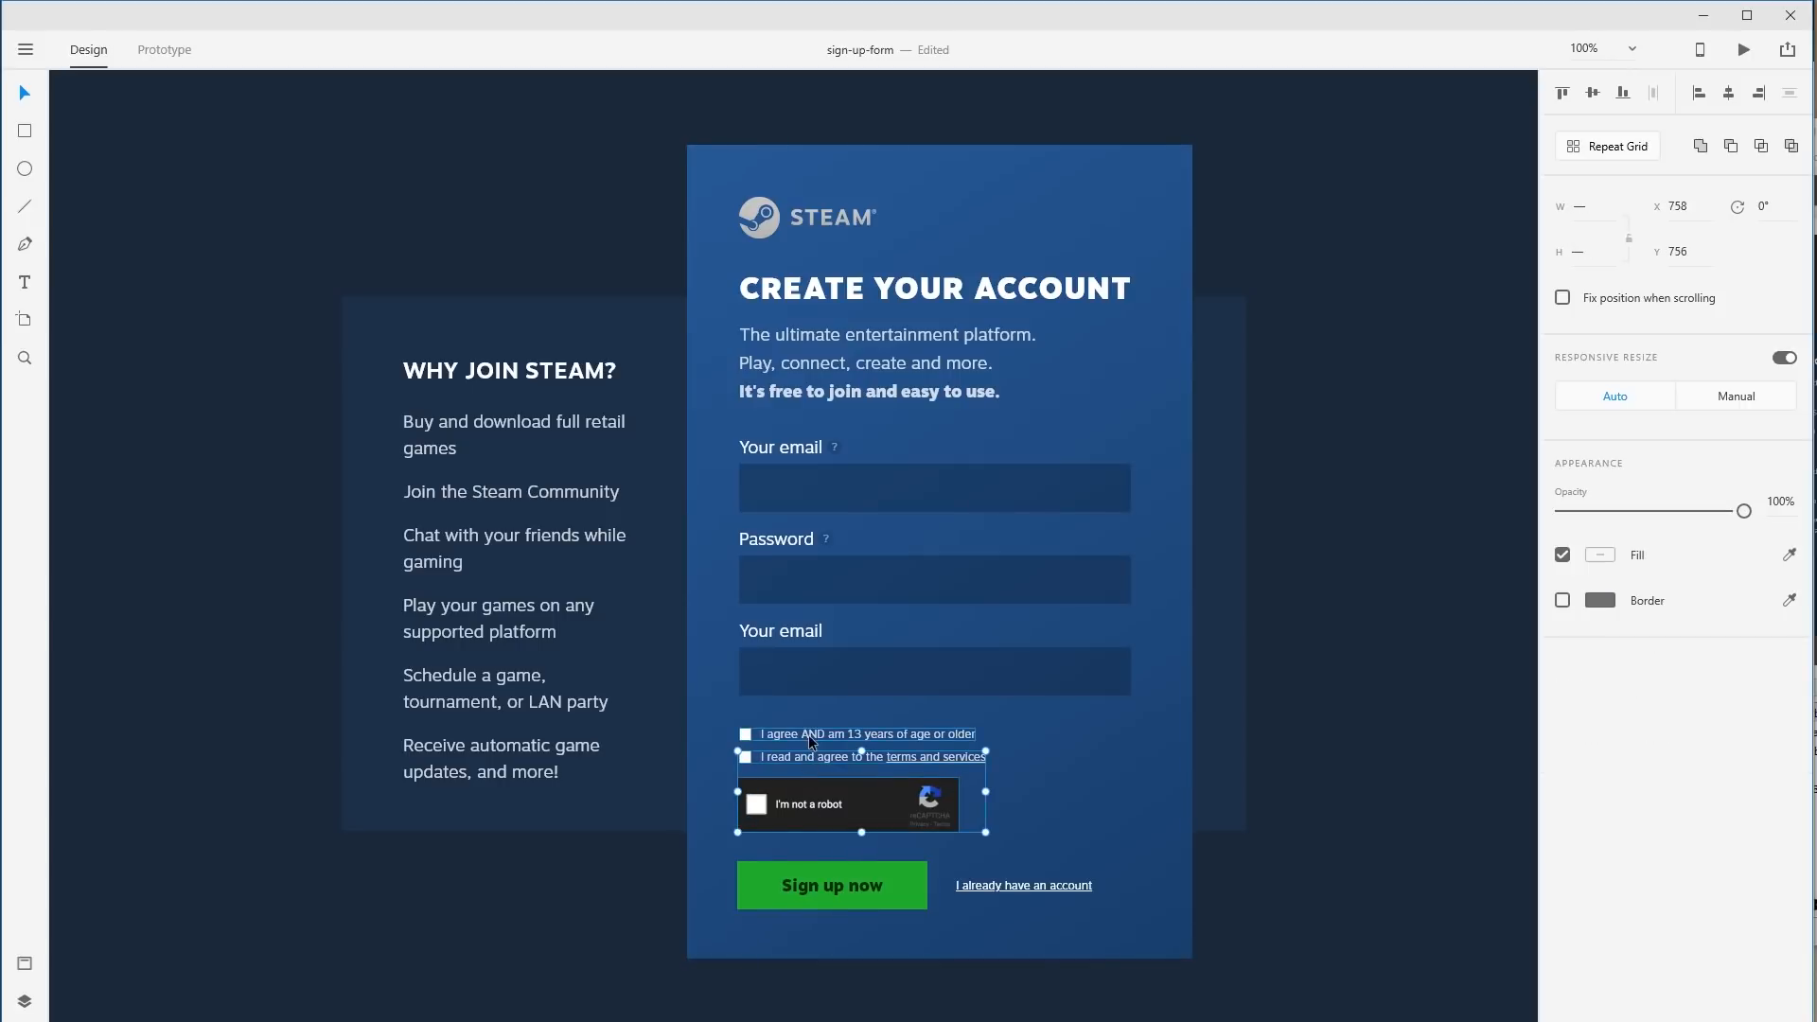
pyautogui.moveTo(809, 734); pyautogui.dragTo(814, 725)
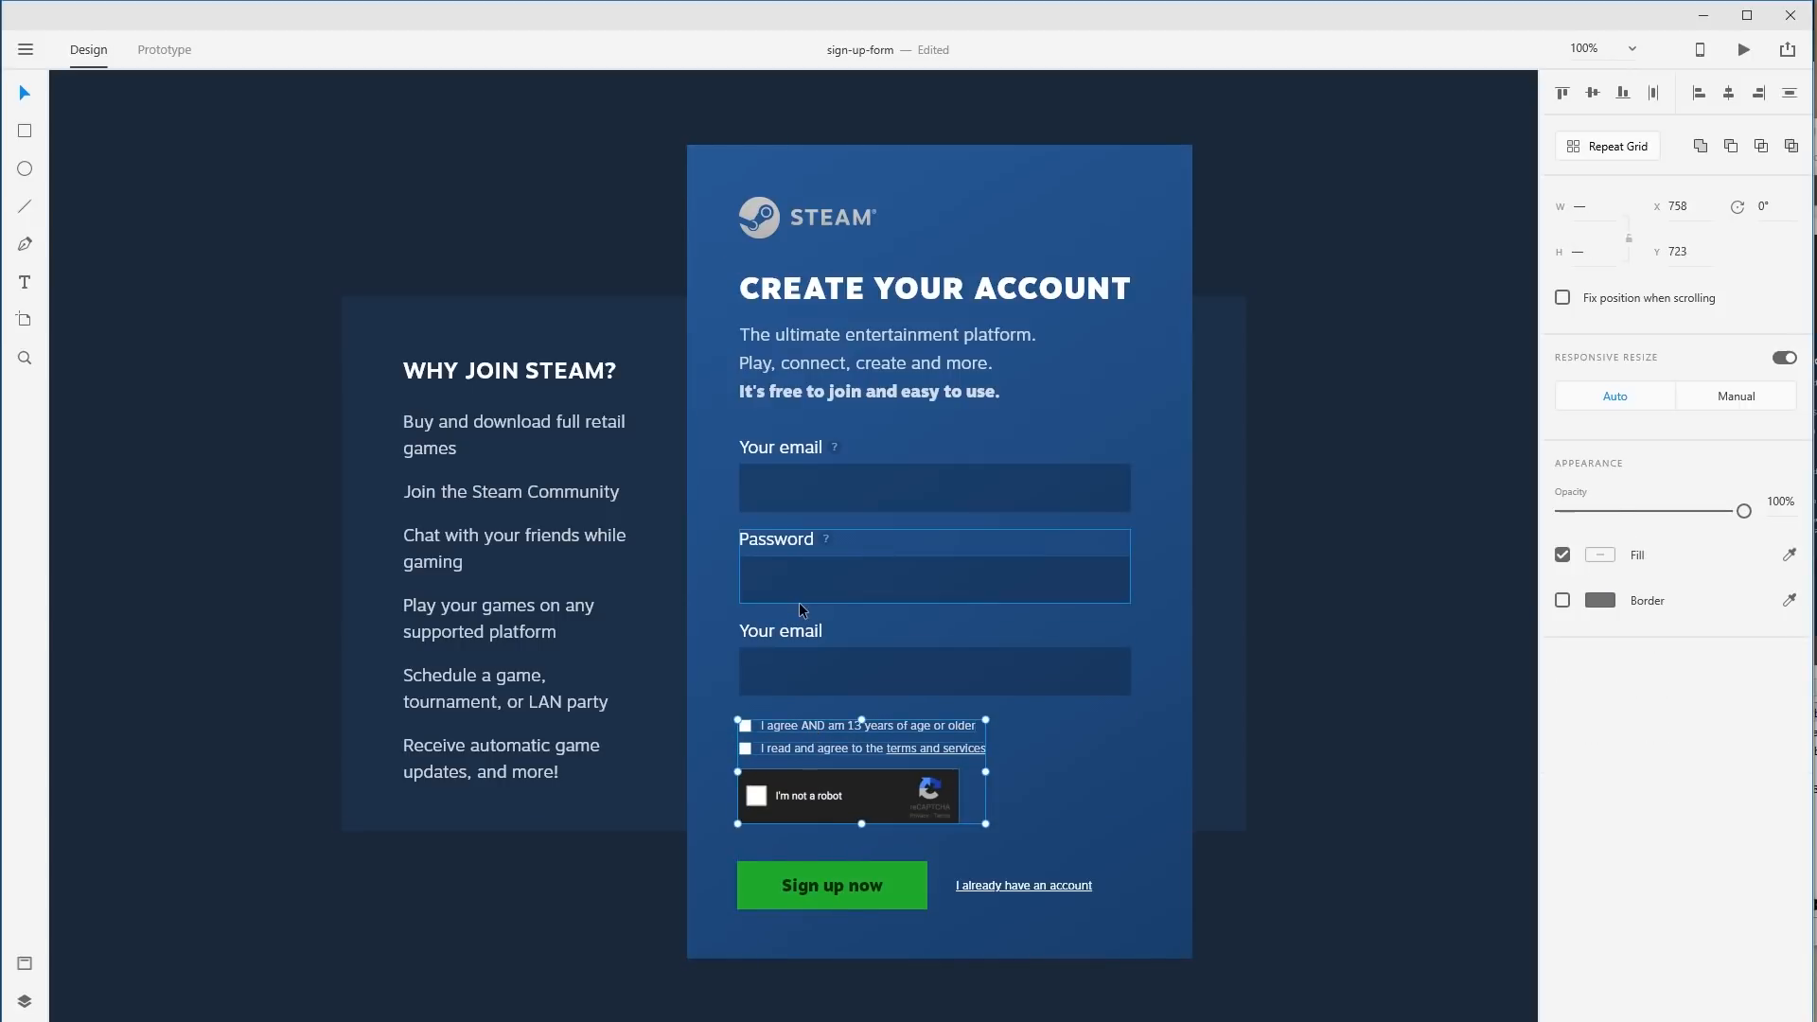
# Relabel the third field 'Re-enter password'.
pyautogui.click(814, 632)
pyautogui.doubleClick(825, 632)
pyautogui.write('Re')
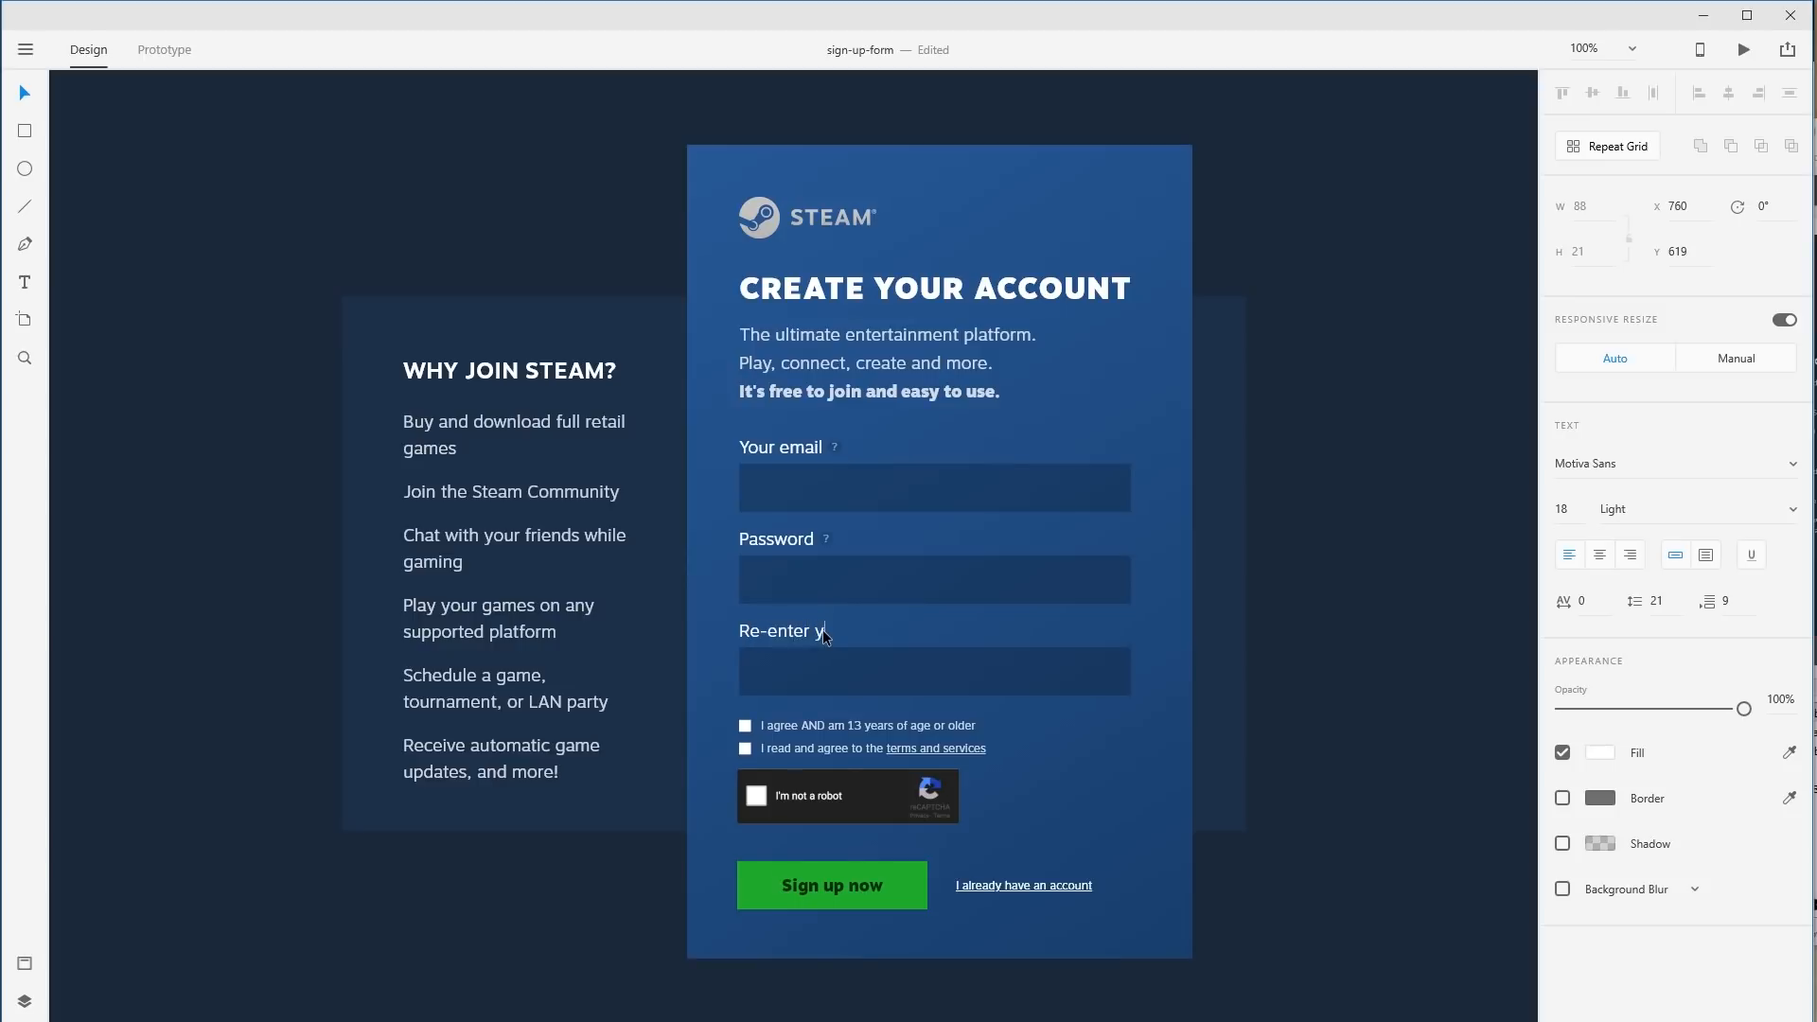
pyautogui.write('-enter password')
pyautogui.press('Escape')
pyautogui.click(1363, 640)
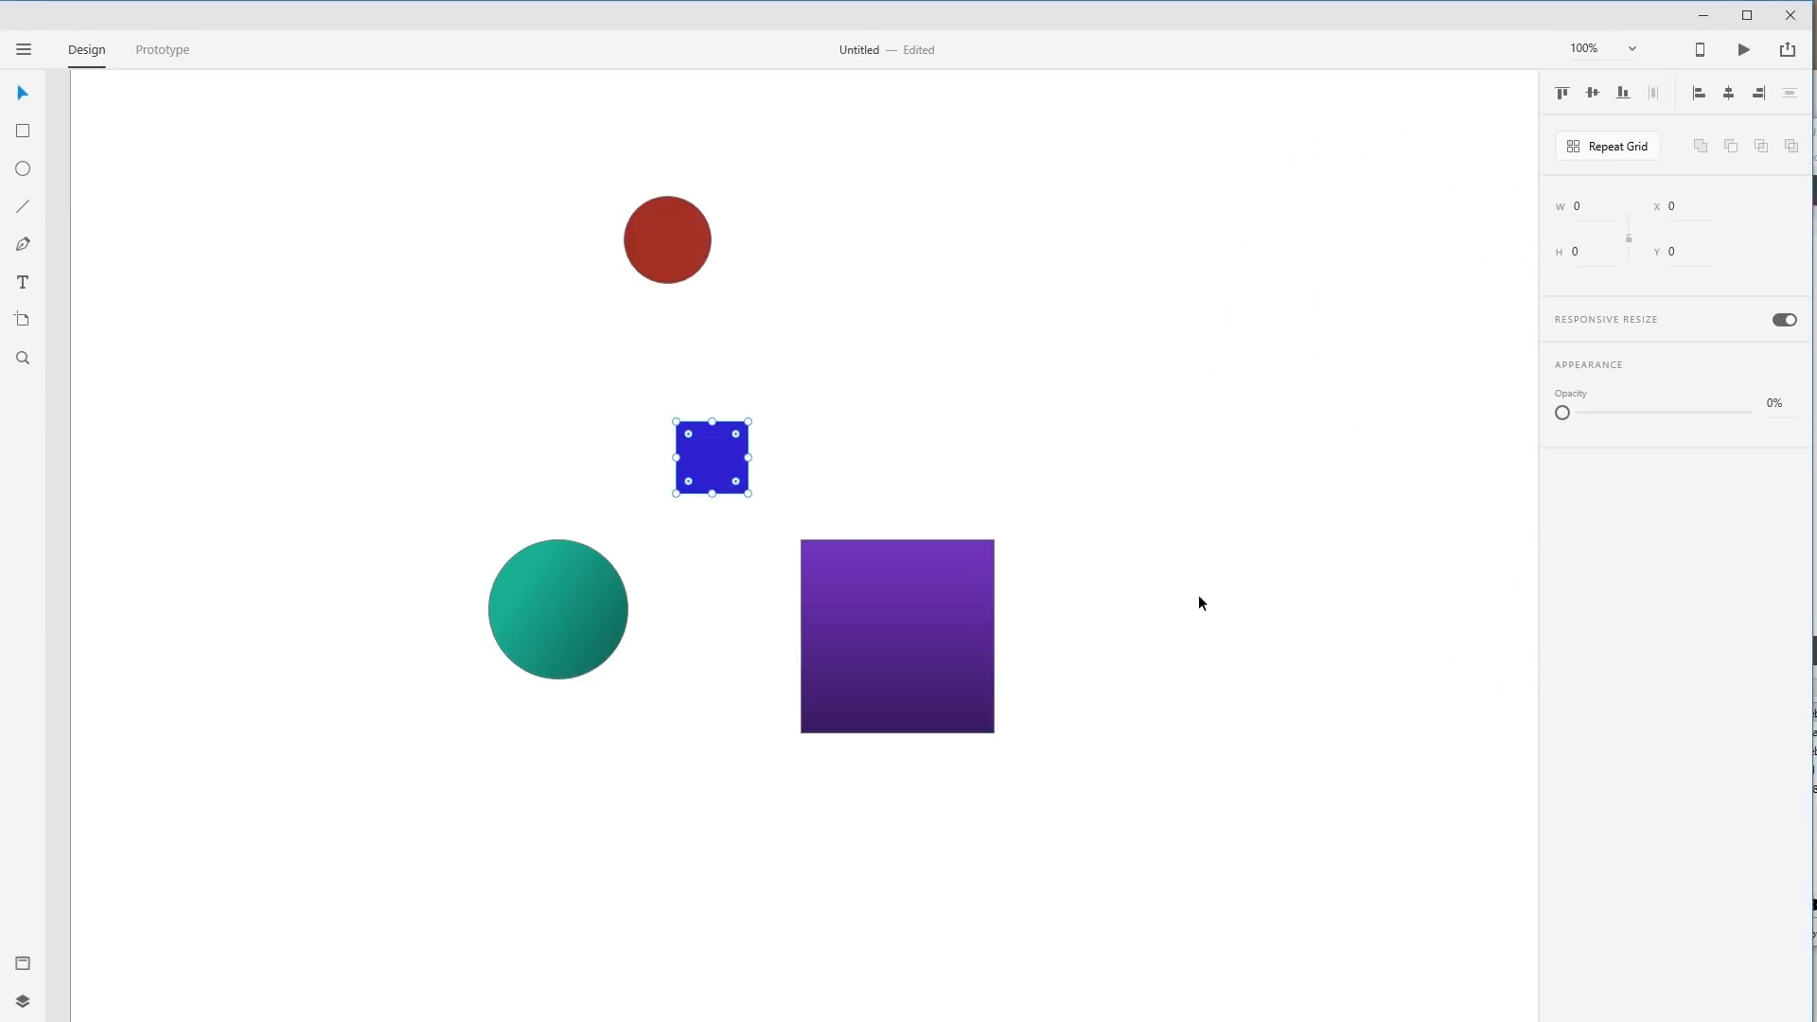
pyautogui.click(1199, 598)
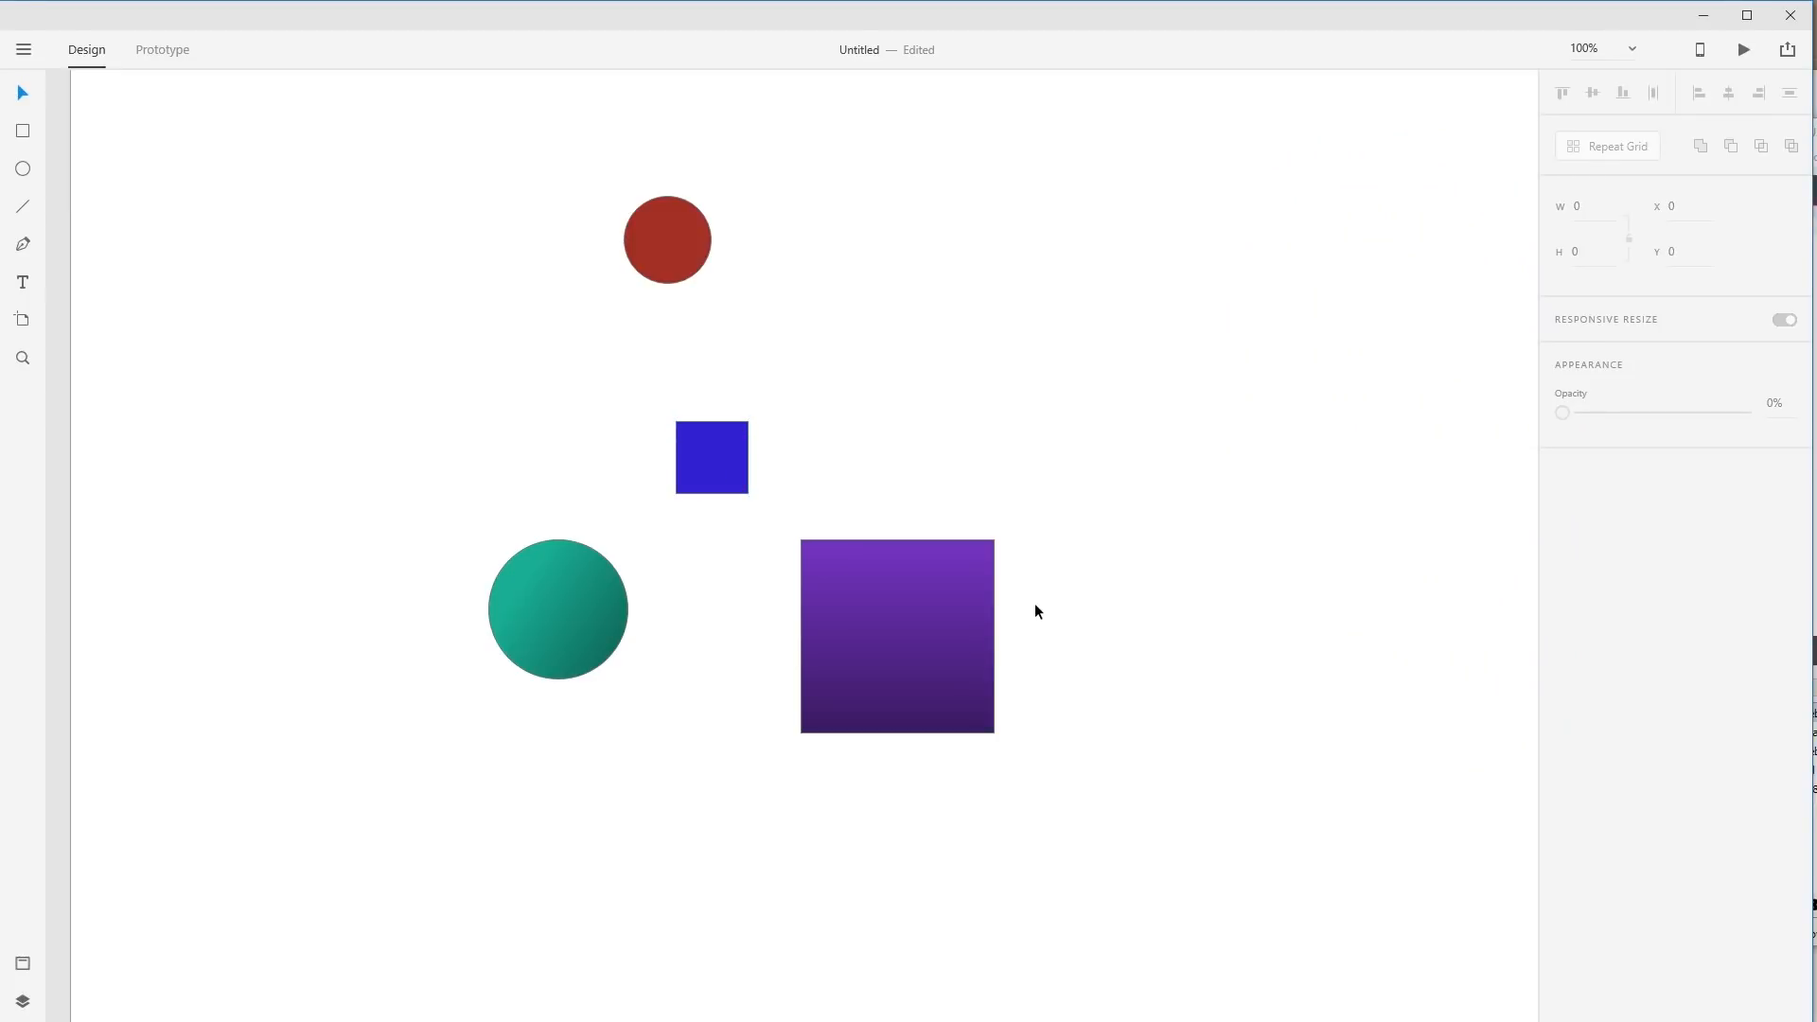
# Place the purple square at the lower left with the teal circle directly above it.
pyautogui.moveTo(905, 664); pyautogui.dragTo(590, 856)
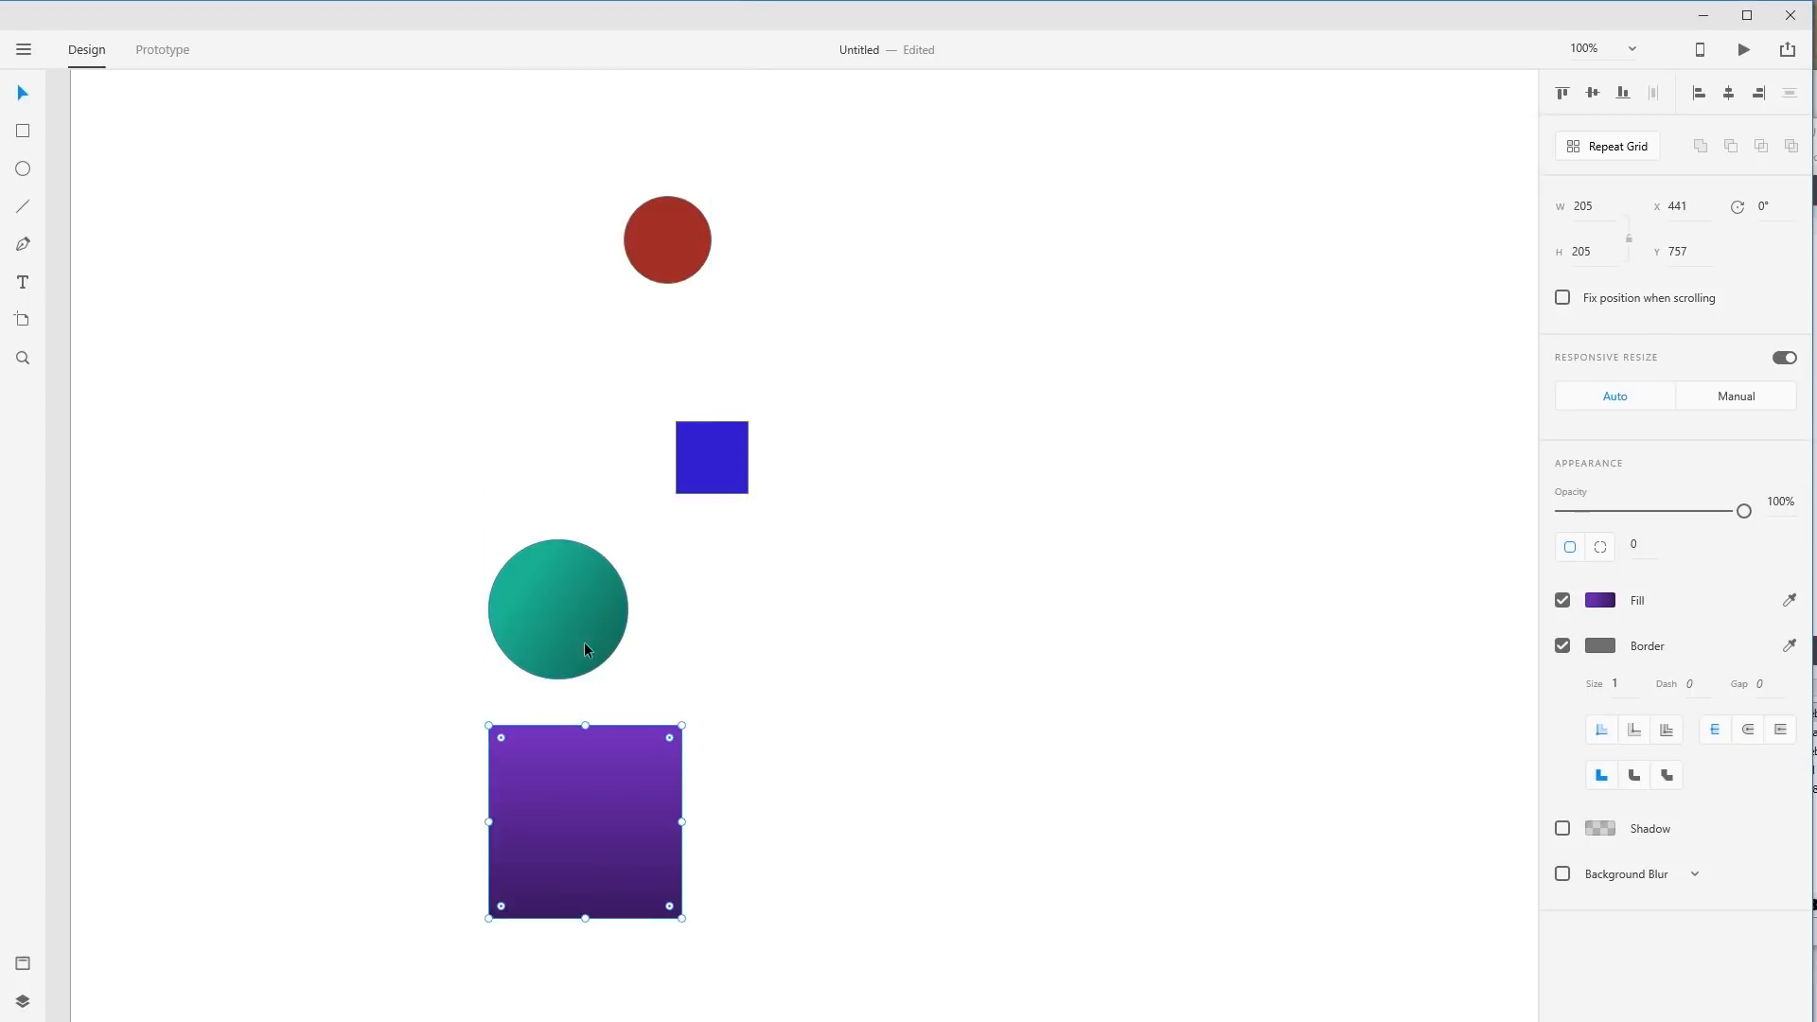
pyautogui.moveTo(583, 641); pyautogui.dragTo(844, 853)
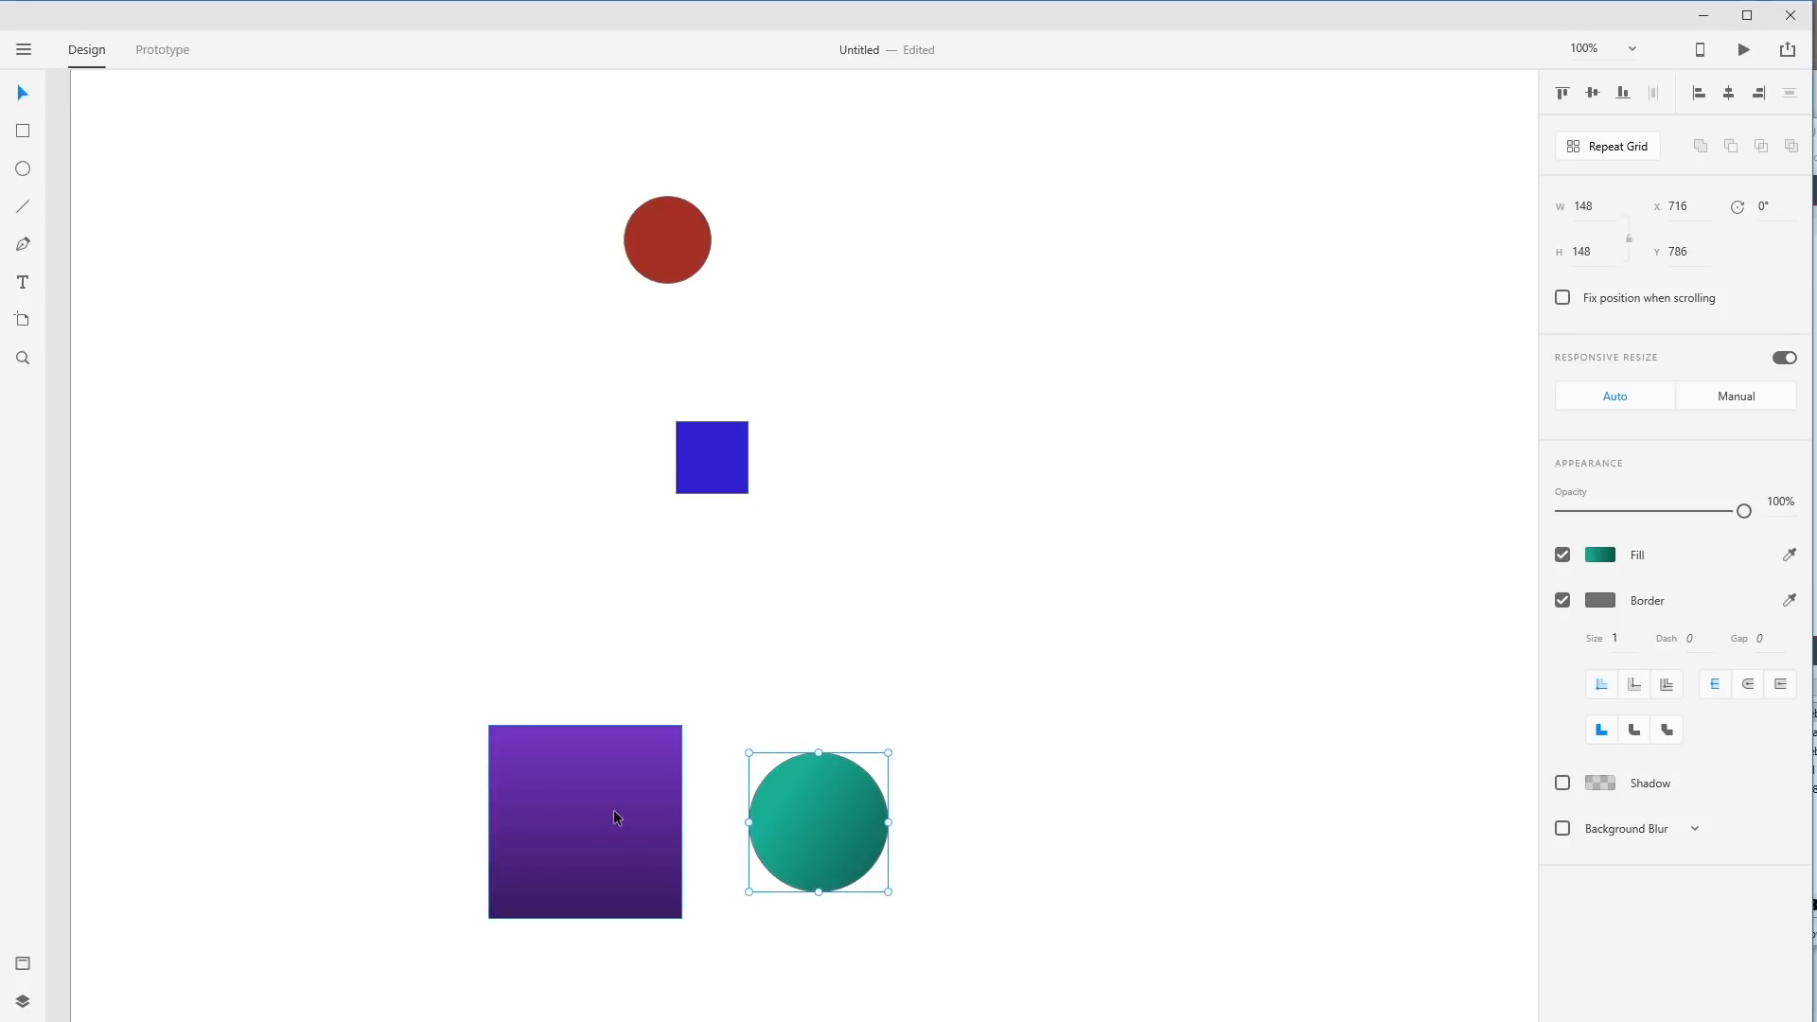
pyautogui.moveTo(613, 809); pyautogui.dragTo(585, 643)
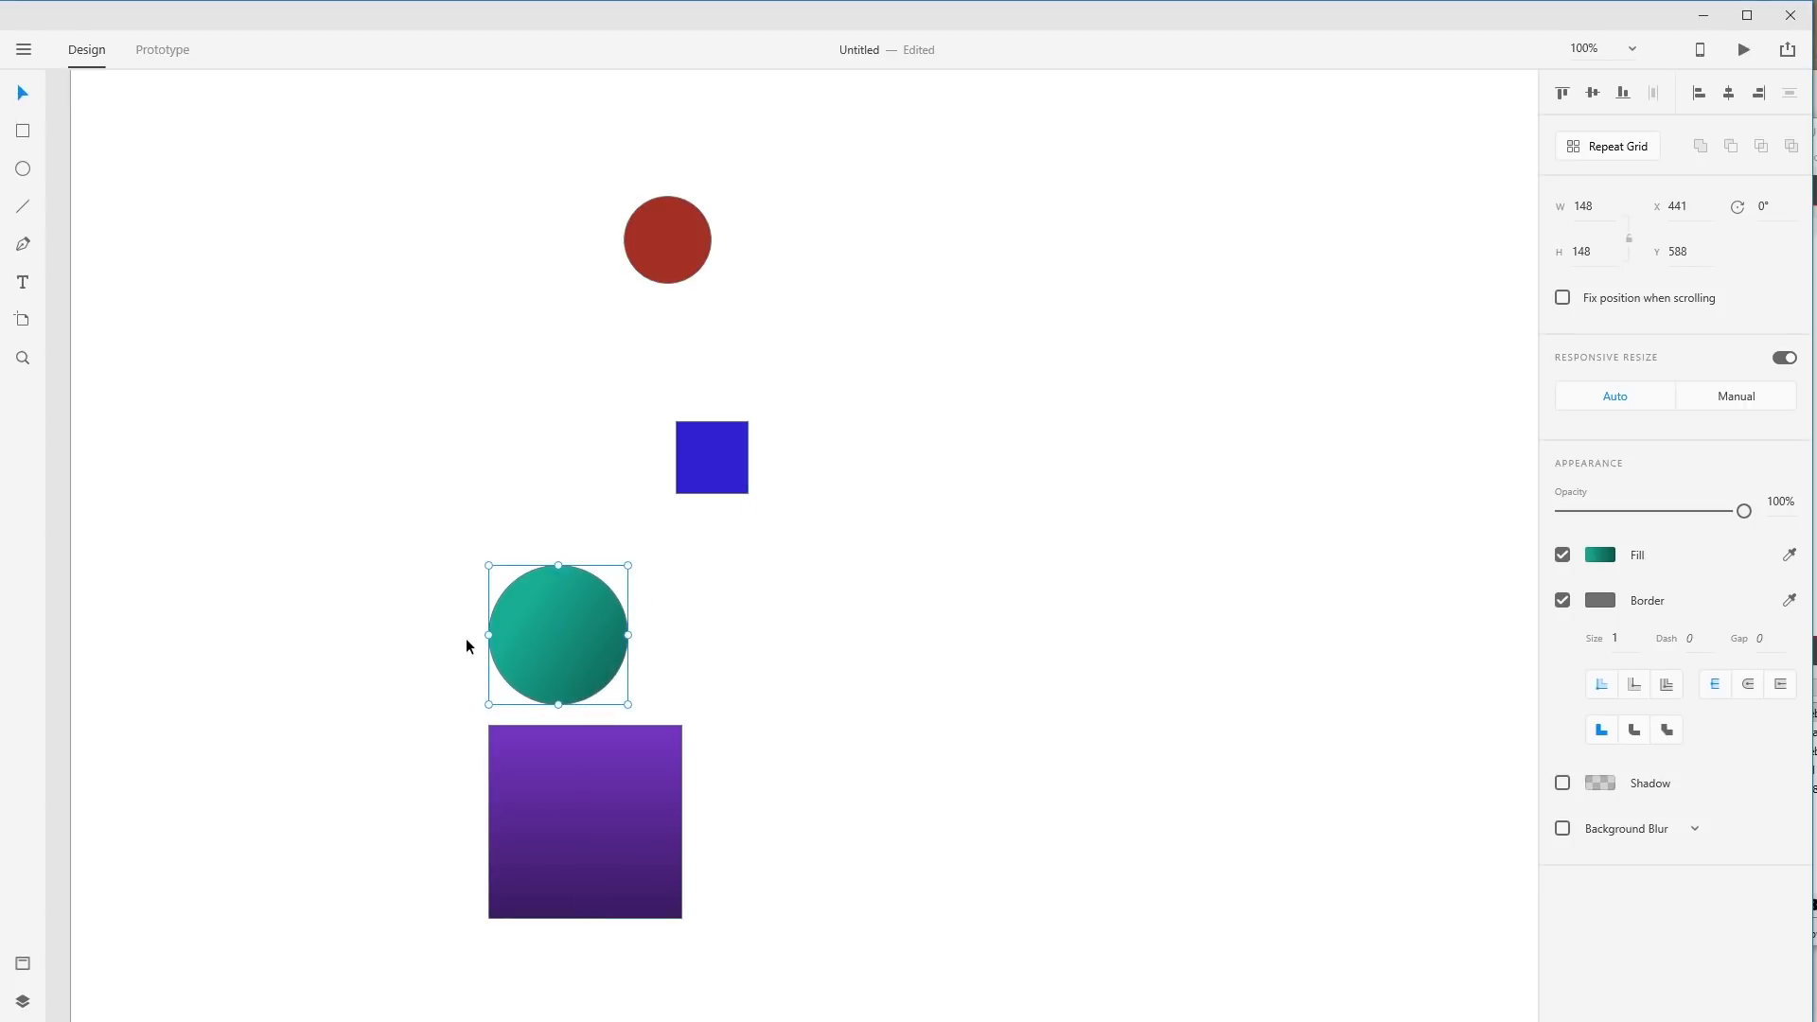
# Put the blue square beside the purple square and the red circle below the blue square.
pyautogui.moveTo(735, 476); pyautogui.dragTo(782, 783)
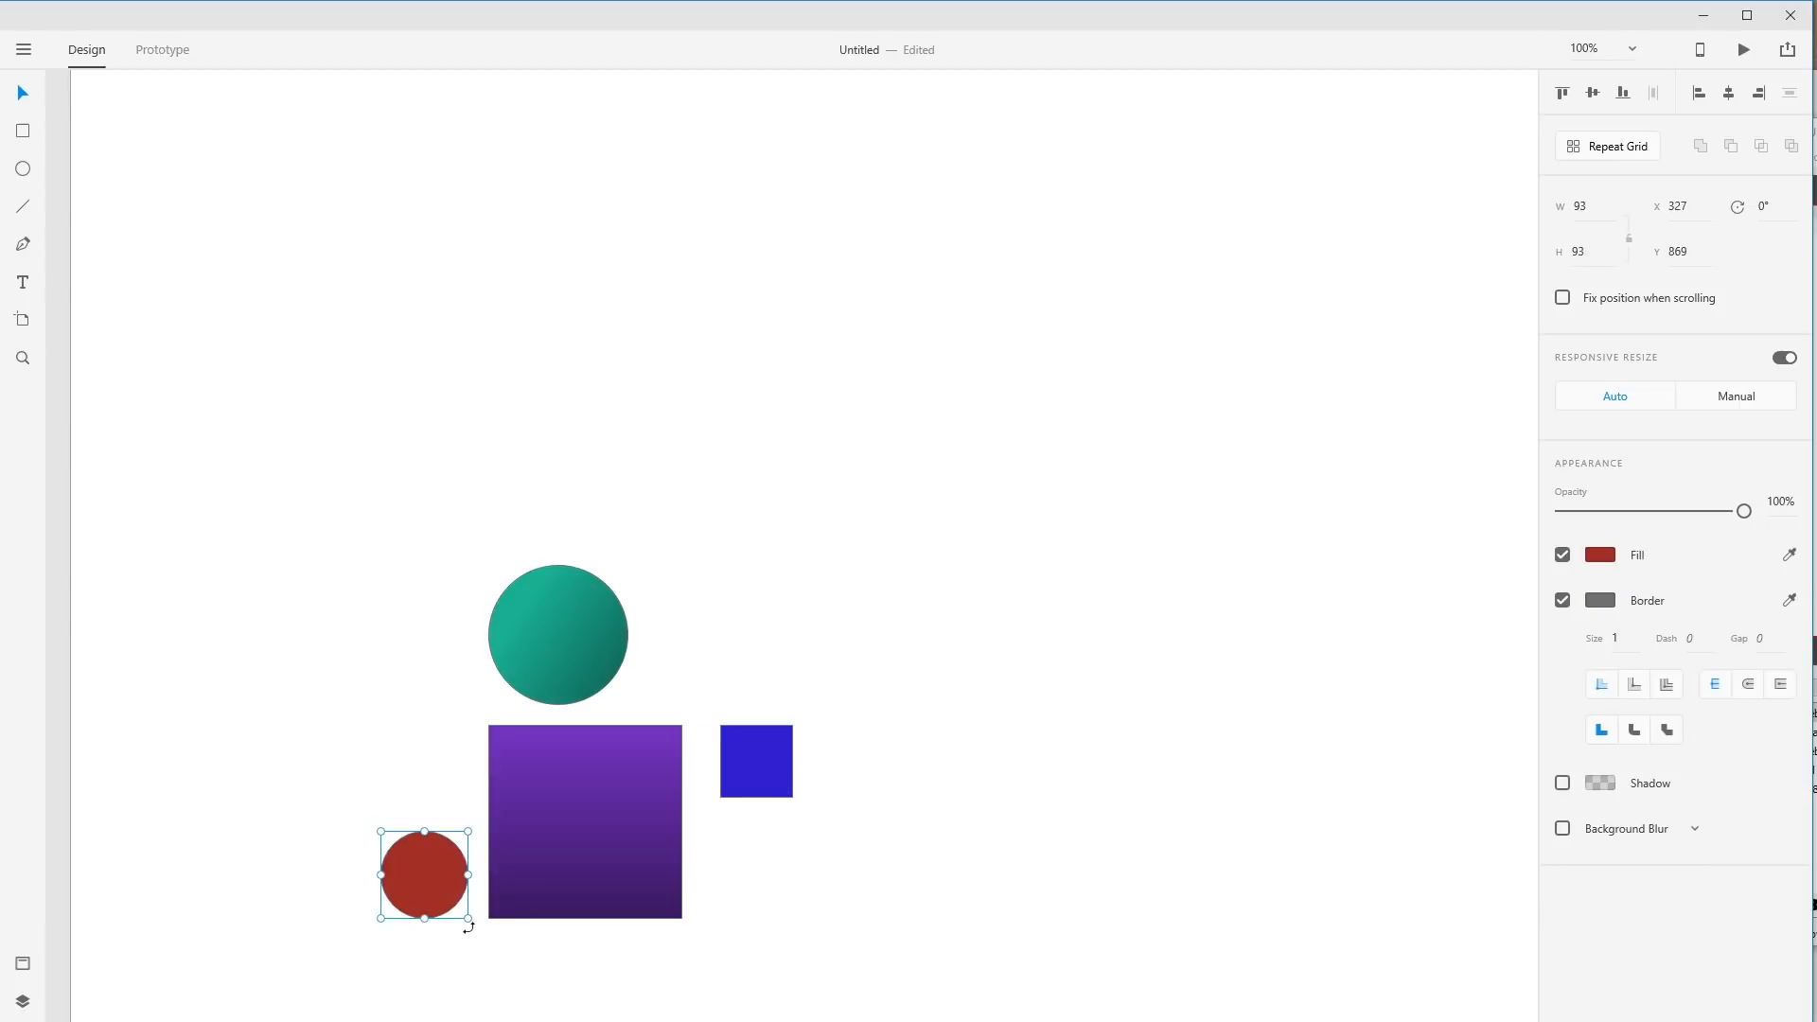
pyautogui.moveTo(445, 905); pyautogui.dragTo(449, 905)
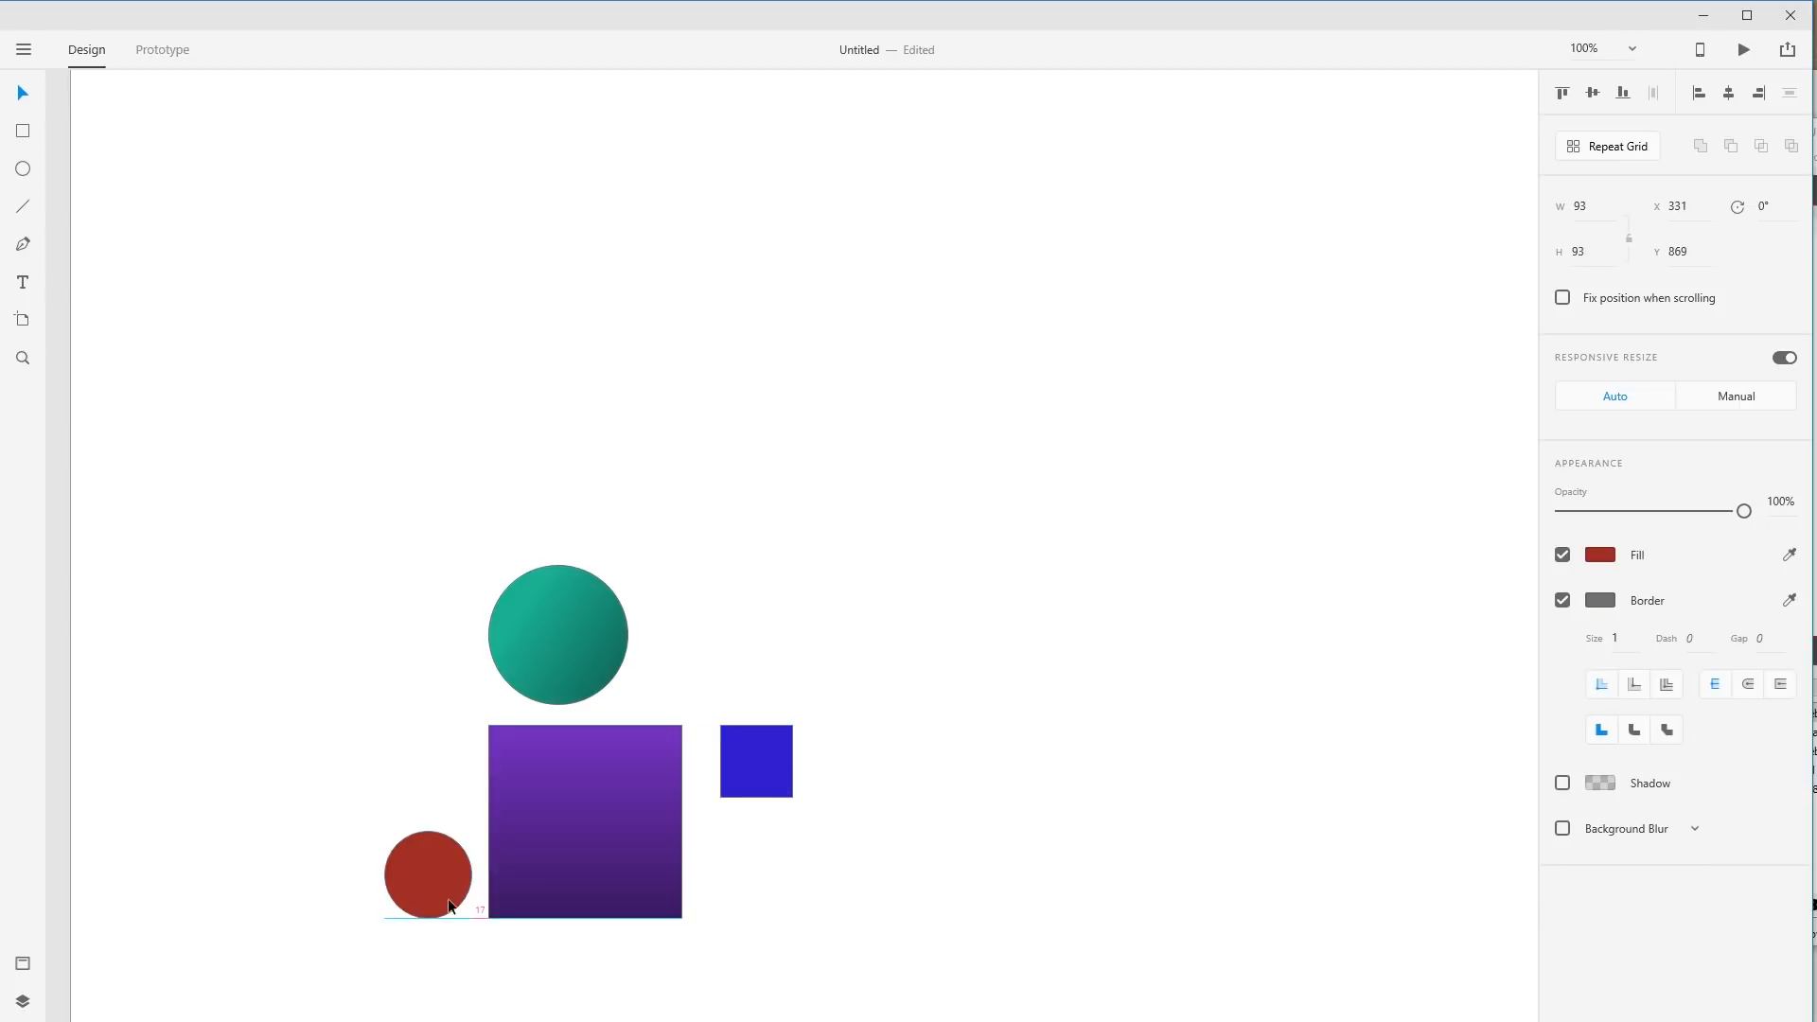
pyautogui.press('Down')
pyautogui.press('Down')
pyautogui.press('Down')
pyautogui.press('Up')
pyautogui.press('Up')
pyautogui.moveTo(451, 876); pyautogui.dragTo(744, 894)
pyautogui.click(872, 875)
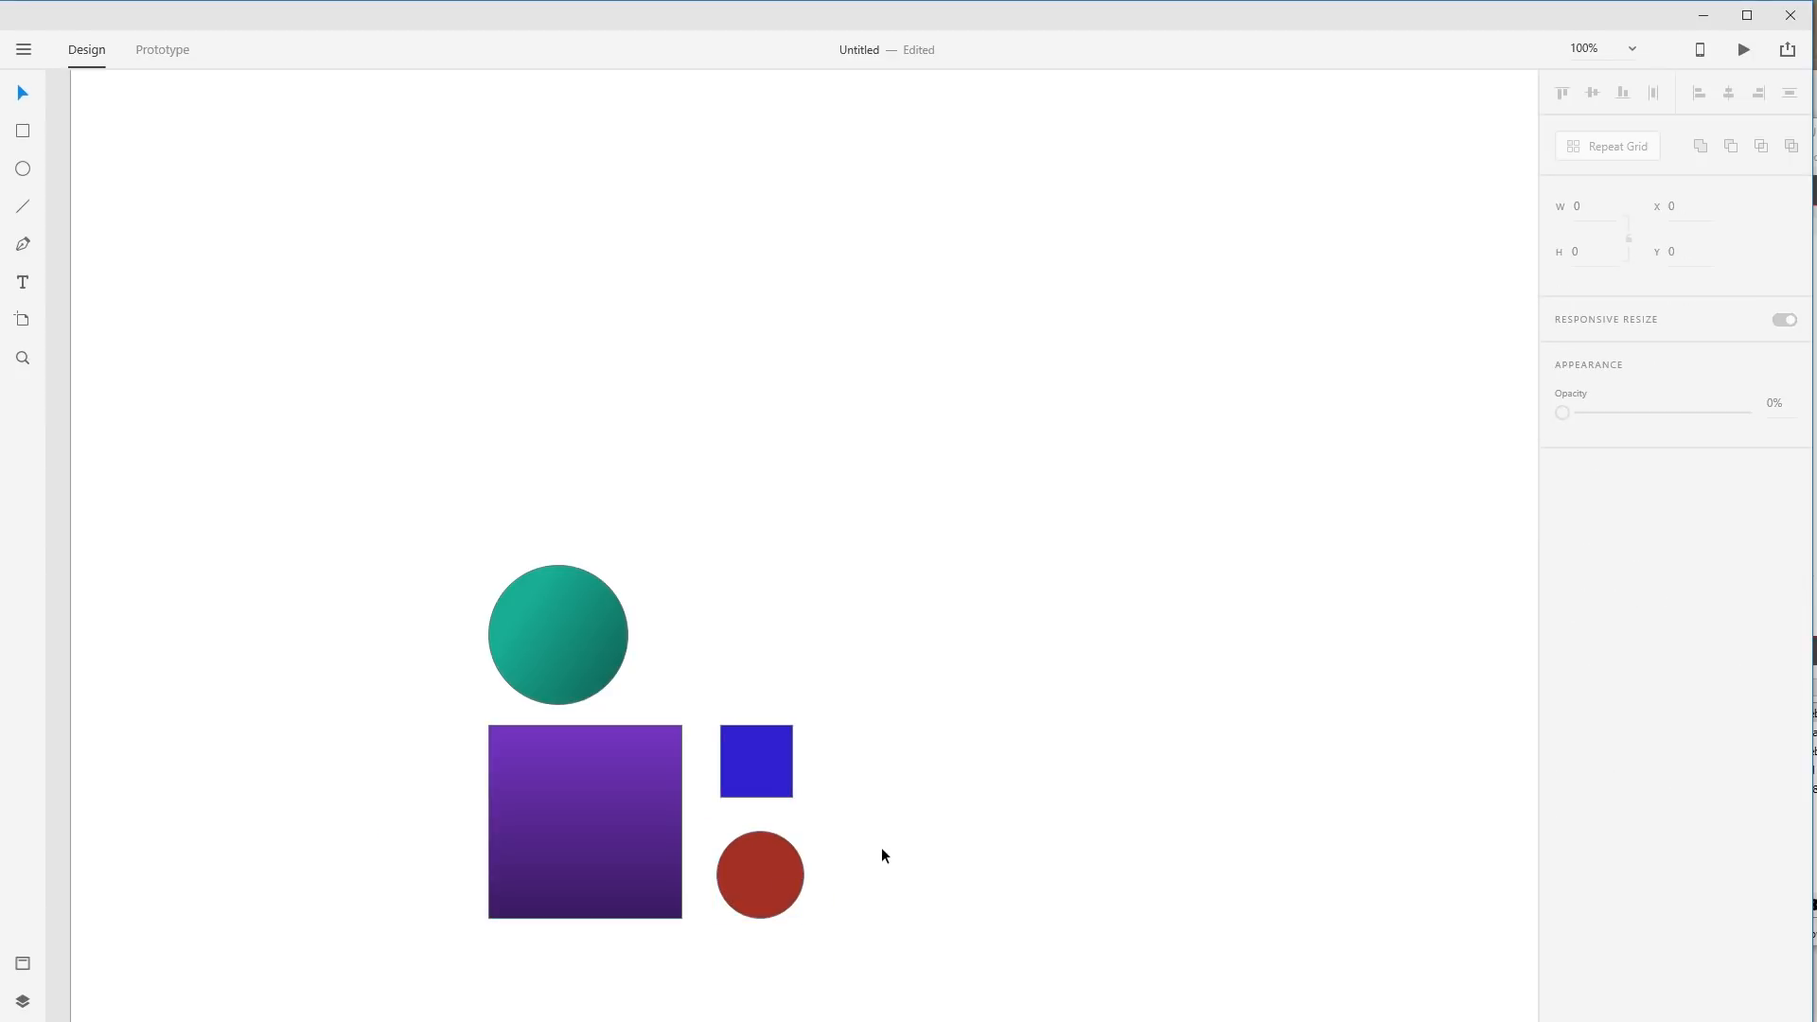
# Realign the teal circle just above the purple square, at X 447, Y 592.
pyautogui.moveTo(594, 647)
pyautogui.mouseDown()
pyautogui.moveTo(555, 612)
pyautogui.moveTo(572, 644)
pyautogui.moveTo(599, 646)
pyautogui.moveTo(571, 651)
pyautogui.moveTo(601, 649)
pyautogui.mouseUp()
pyautogui.click(828, 613)
pyautogui.moveTo(622, 643)
pyautogui.mouseDown()
pyautogui.moveTo(642, 620)
pyautogui.moveTo(589, 640)
pyautogui.moveTo(597, 659)
pyautogui.mouseUp()
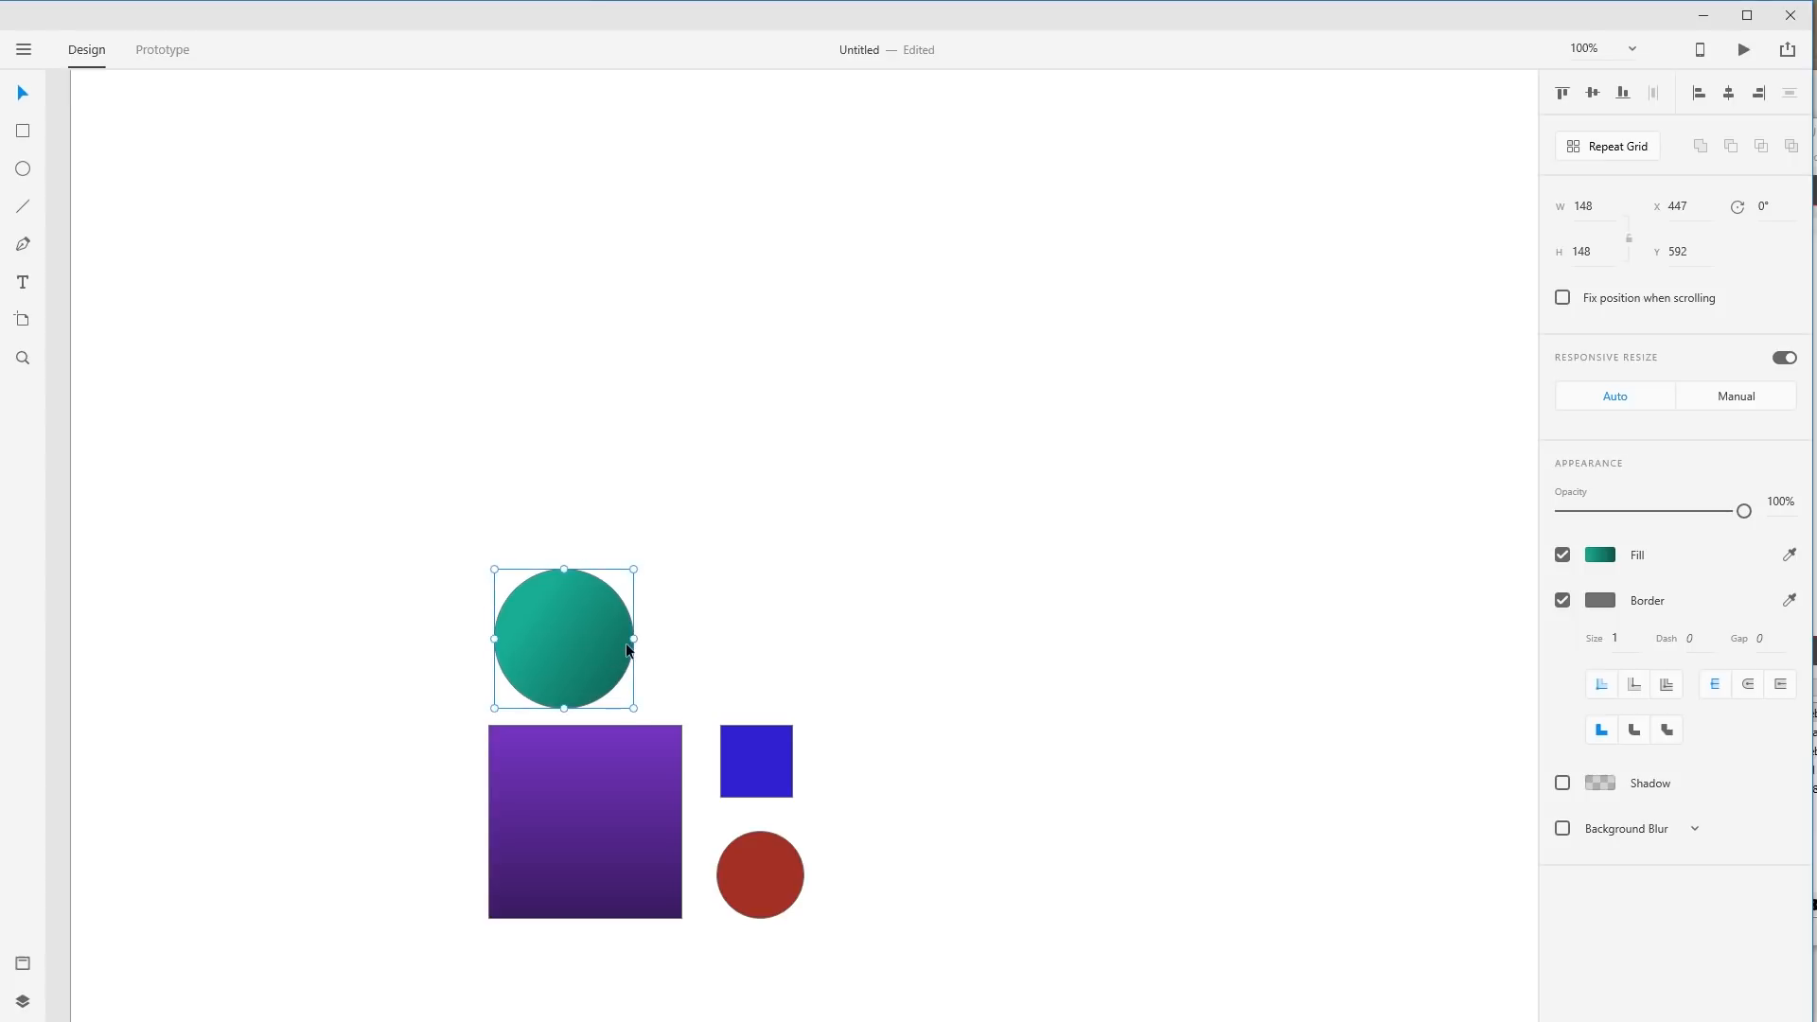
pyautogui.click(946, 646)
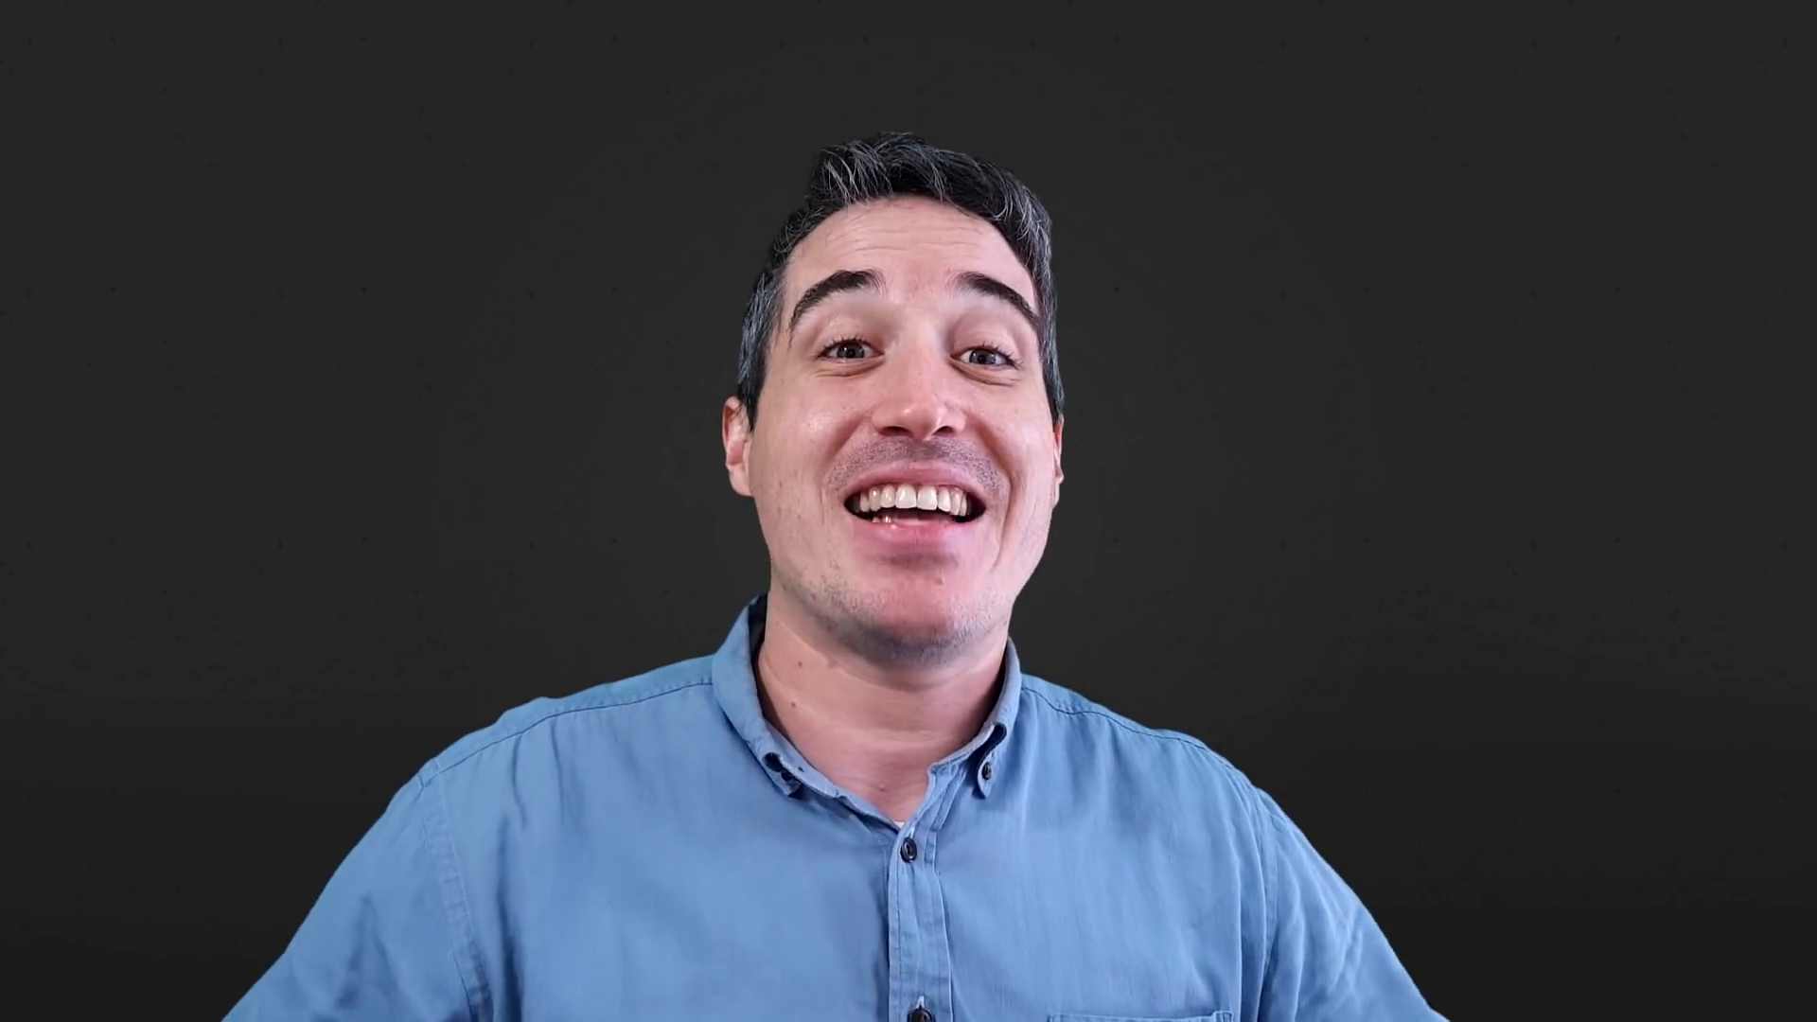